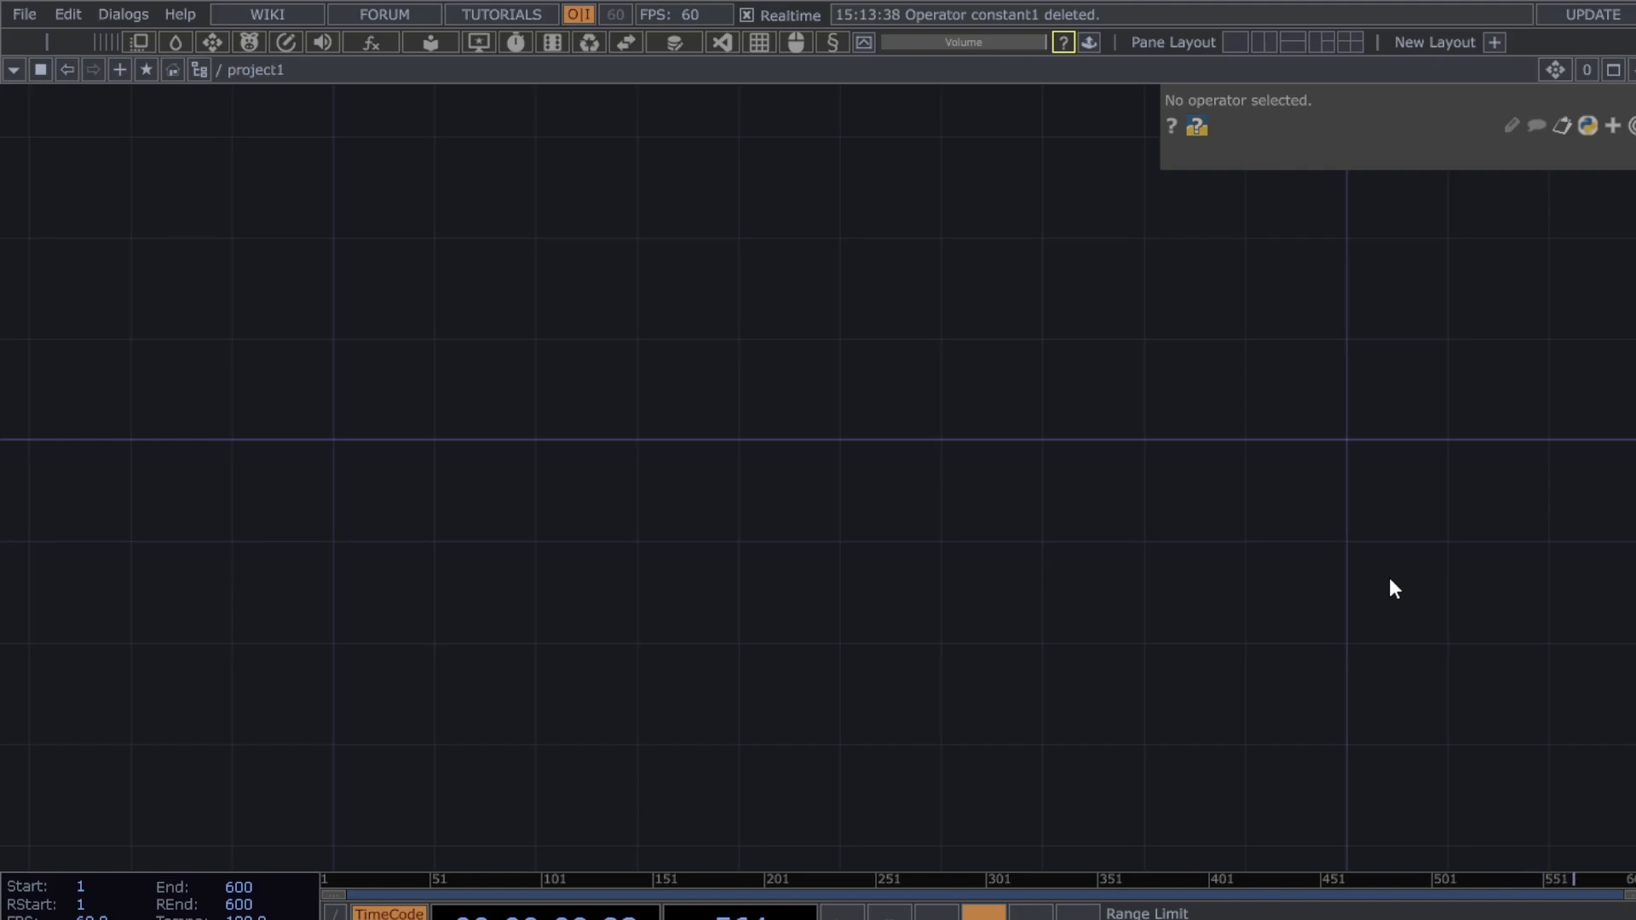
# - Pan across the empty project1 network
pyautogui.moveTo(1395, 588); pyautogui.dragTo(1228, 578)
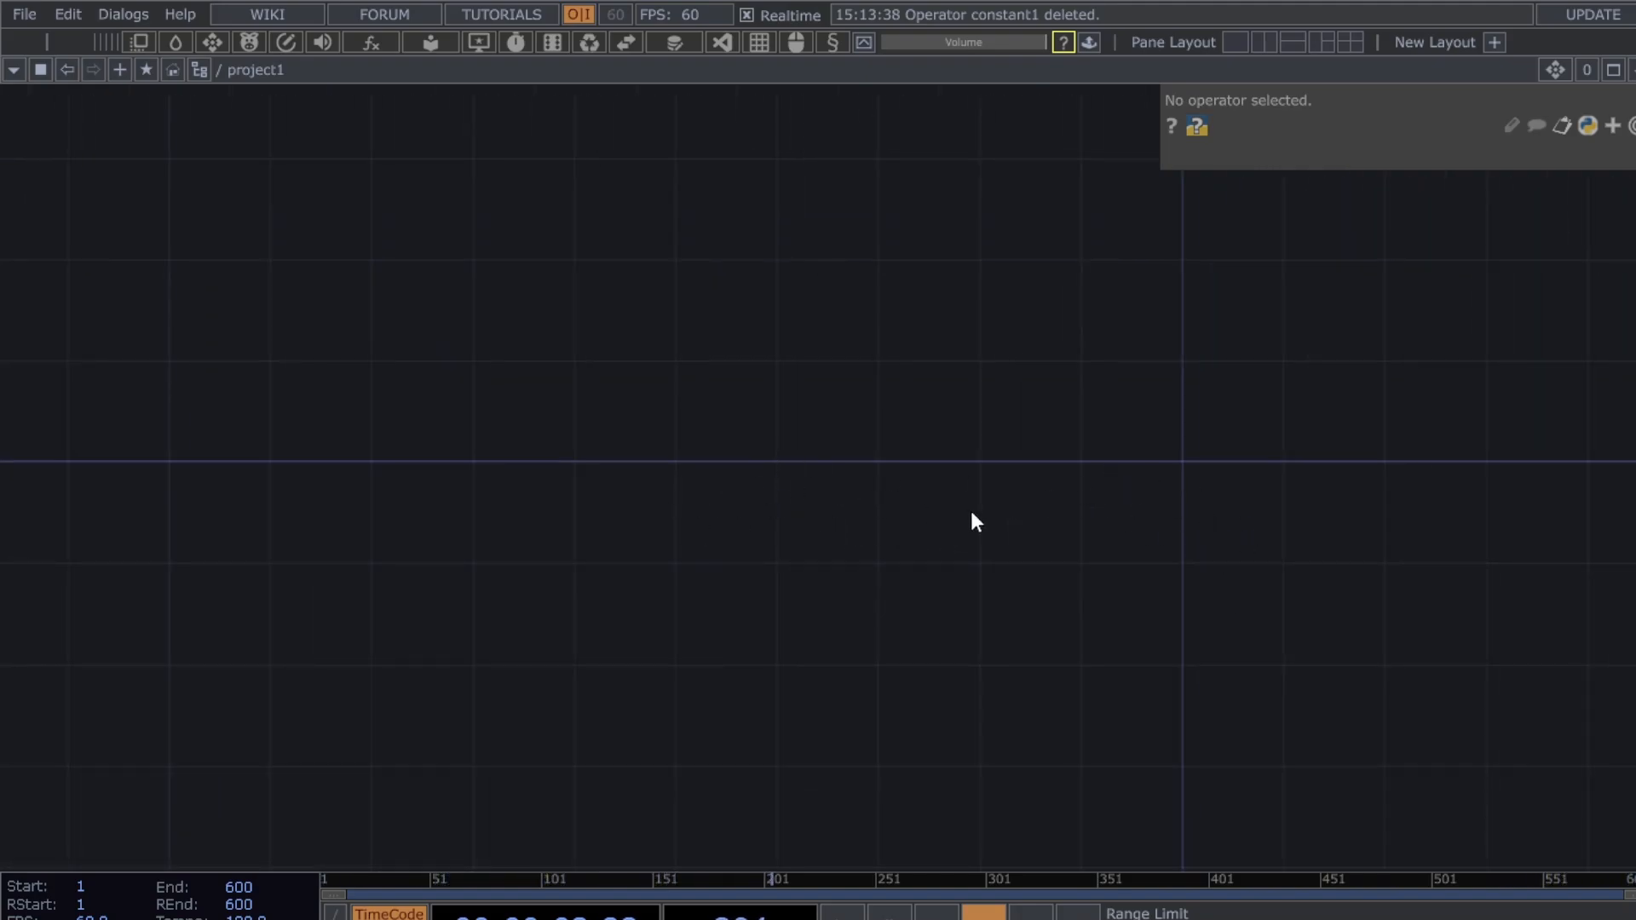
pyautogui.moveTo(986, 534); pyautogui.dragTo(1047, 626)
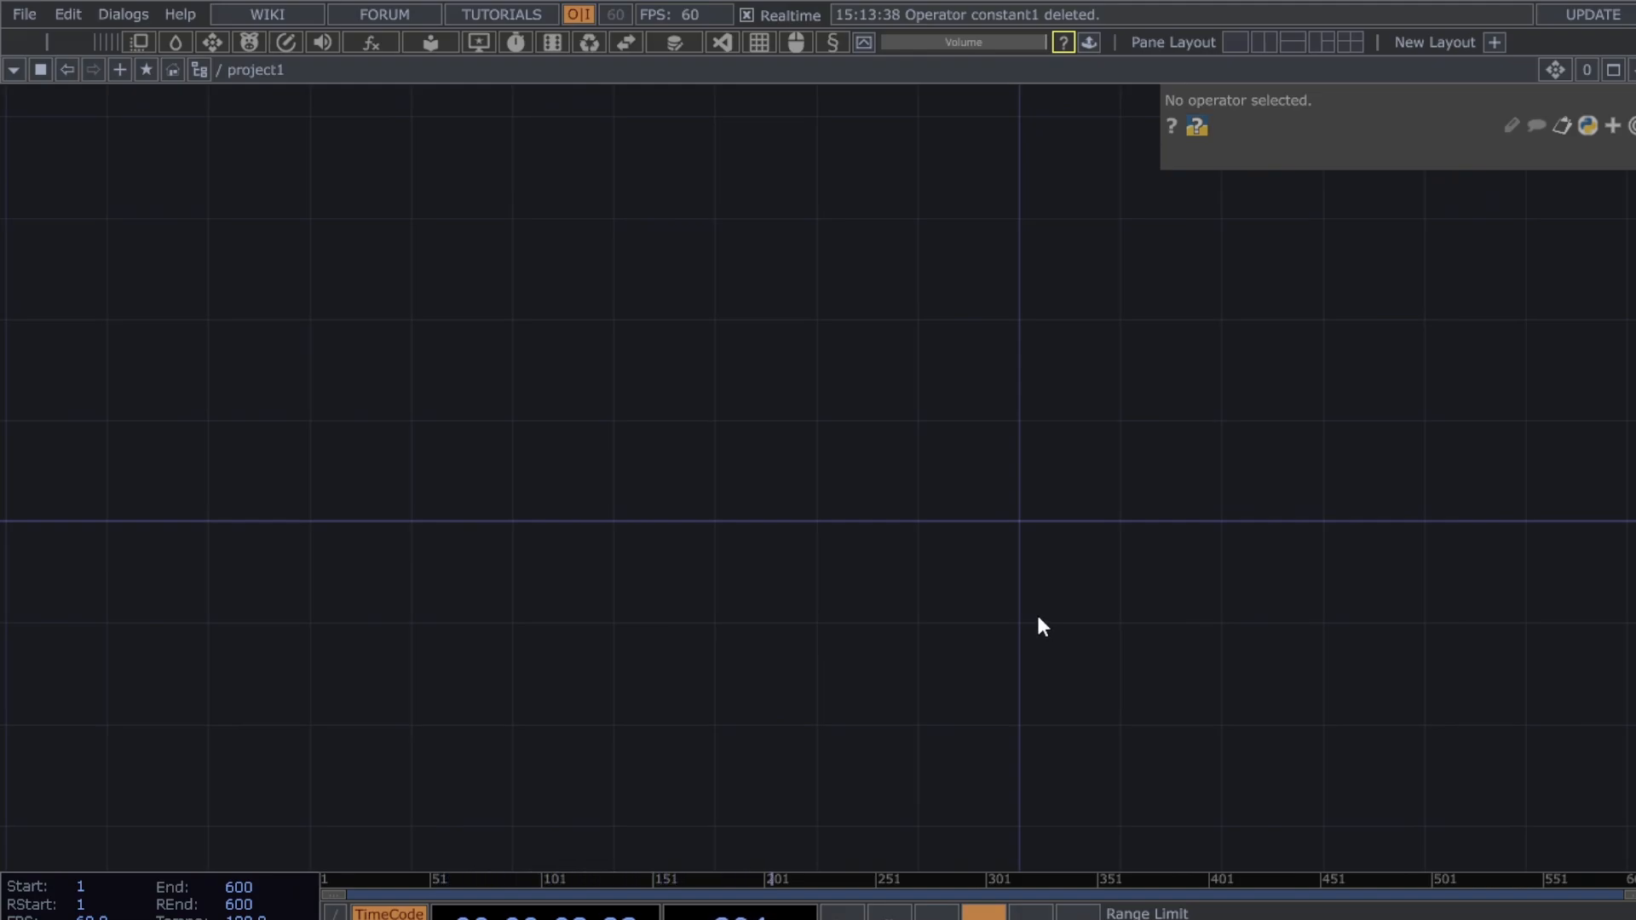
pyautogui.moveTo(1022, 591); pyautogui.dragTo(1119, 584)
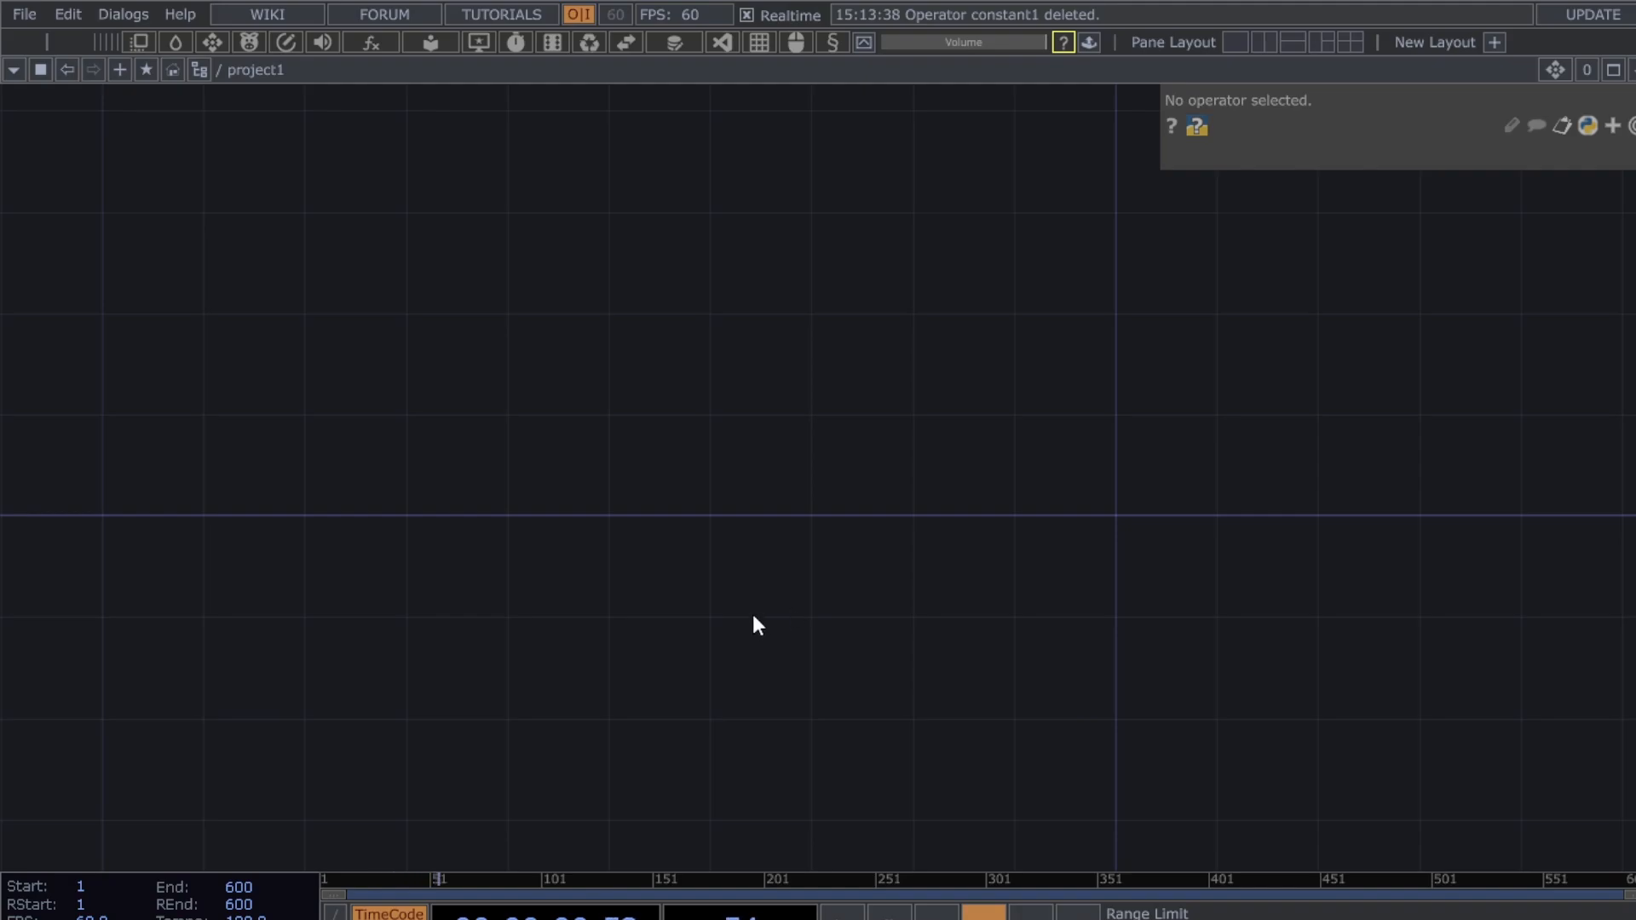
pyautogui.moveTo(887, 640); pyautogui.dragTo(844, 634)
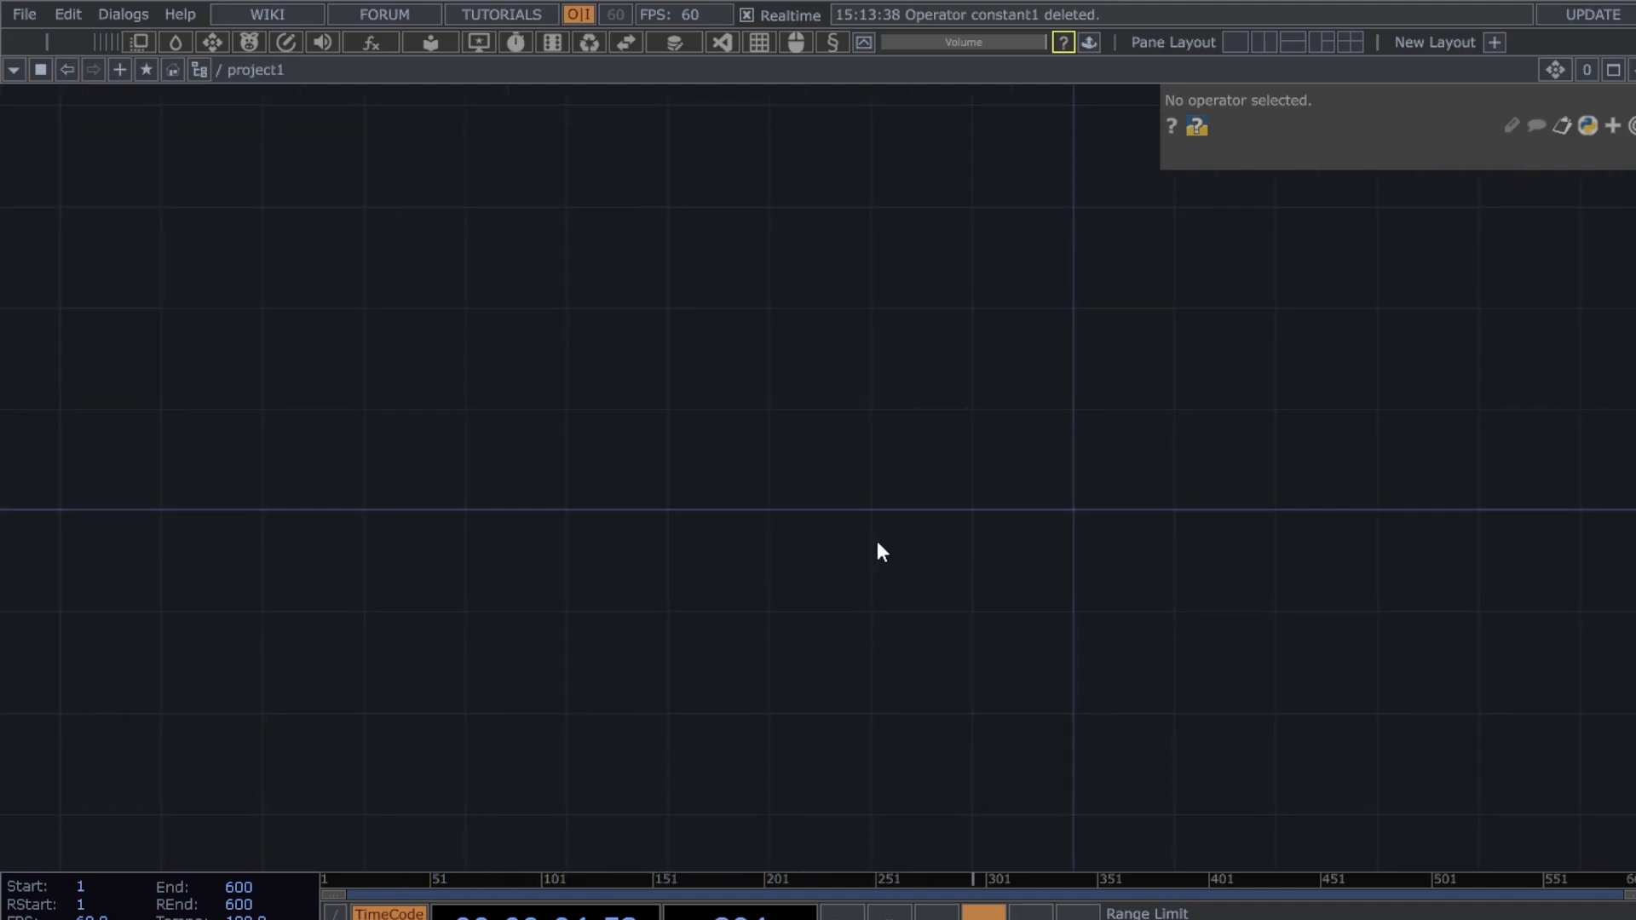
pyautogui.moveTo(880, 552); pyautogui.dragTo(913, 500)
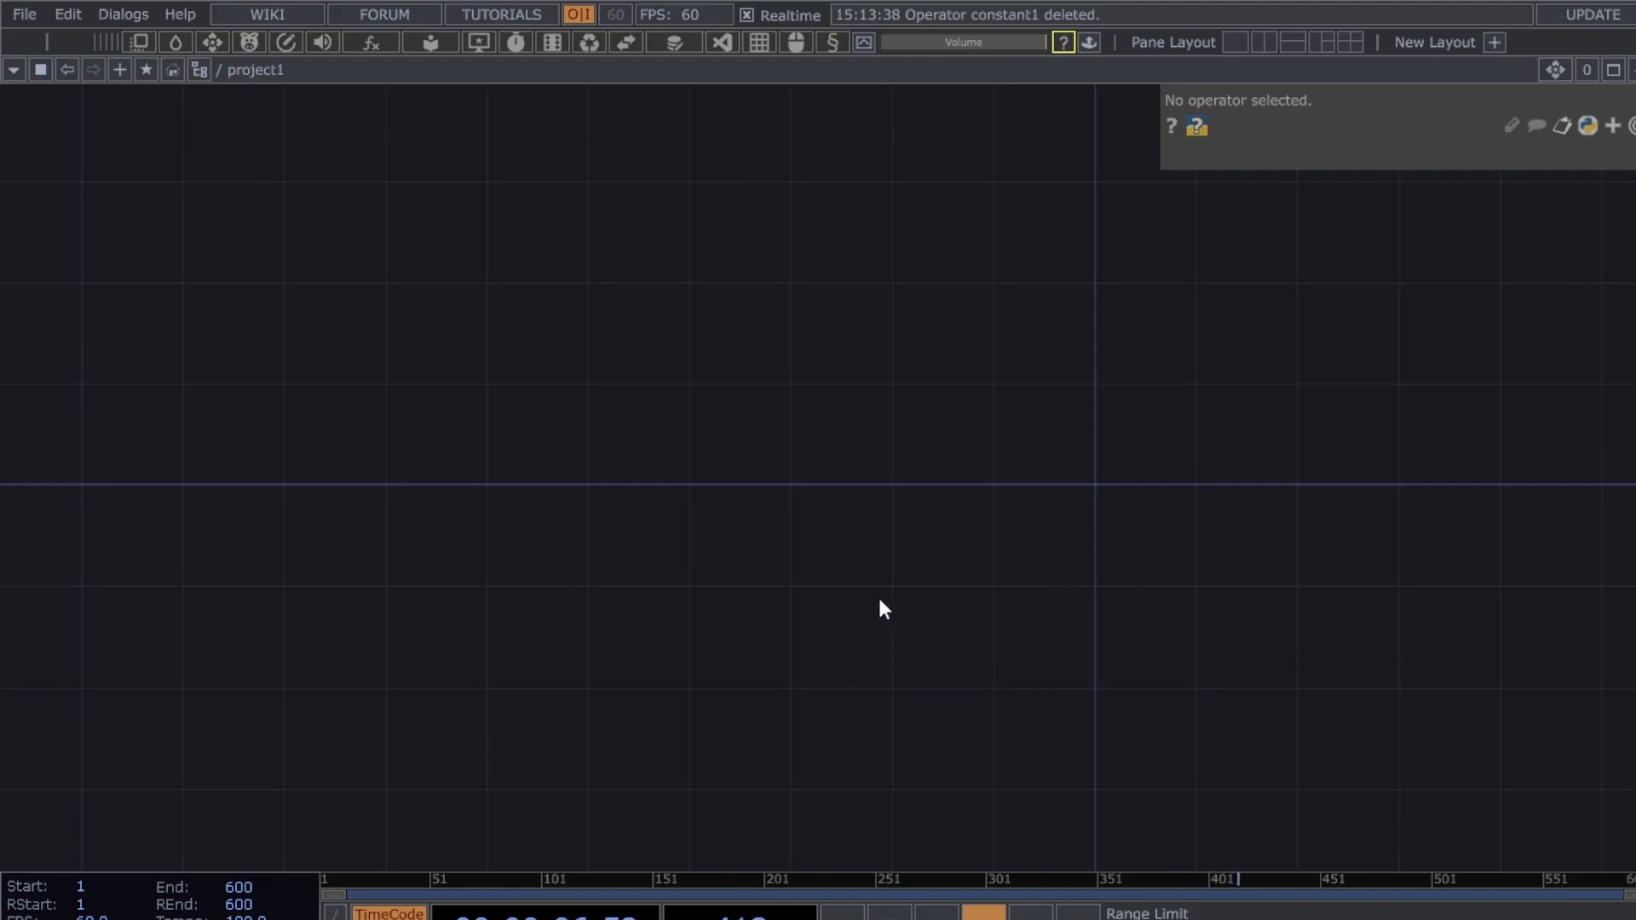
pyautogui.moveTo(884, 608); pyautogui.dragTo(963, 673)
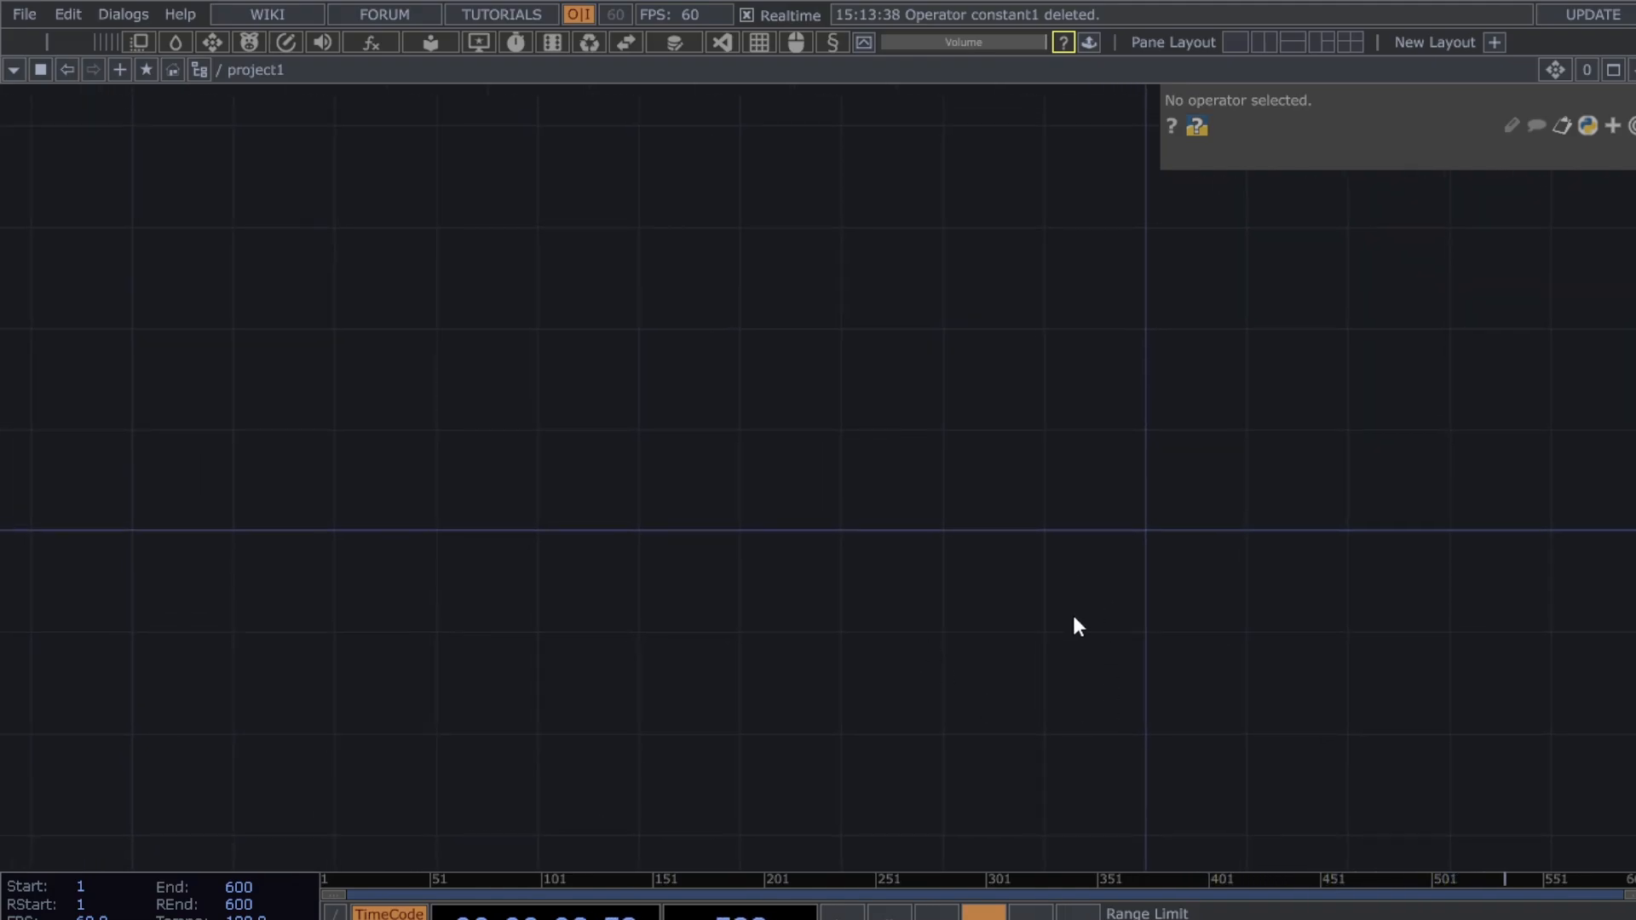
pyautogui.moveTo(1074, 624); pyautogui.dragTo(796, 623)
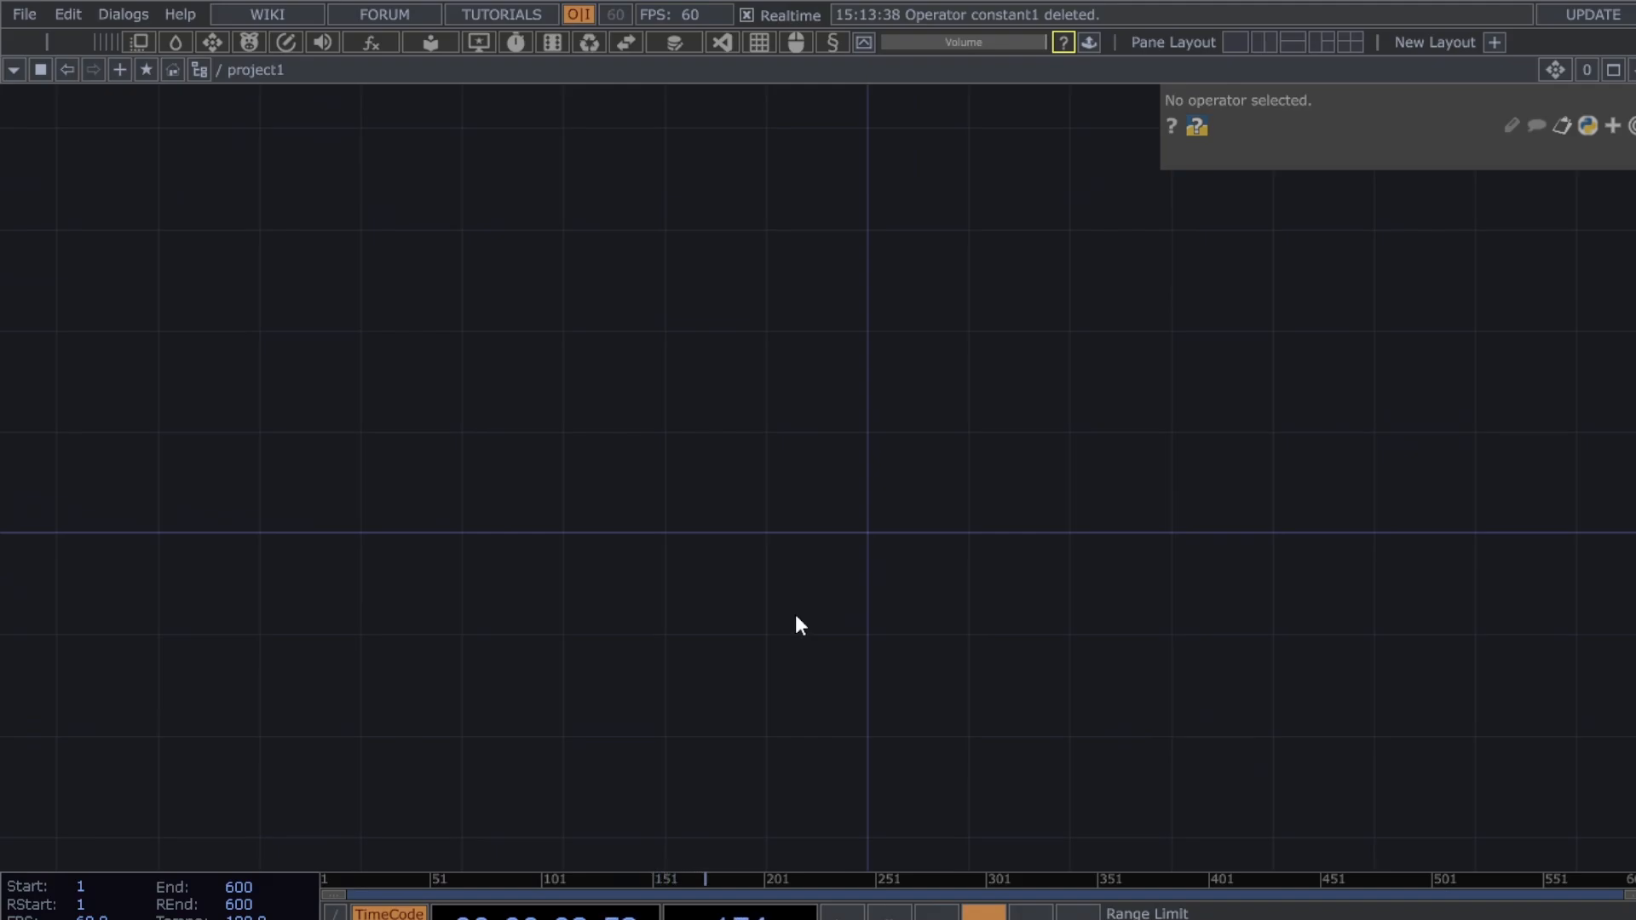
pyautogui.moveTo(701, 716)
pyautogui.mouseDown()
pyautogui.moveTo(687, 613)
pyautogui.moveTo(687, 712)
pyautogui.mouseUp()
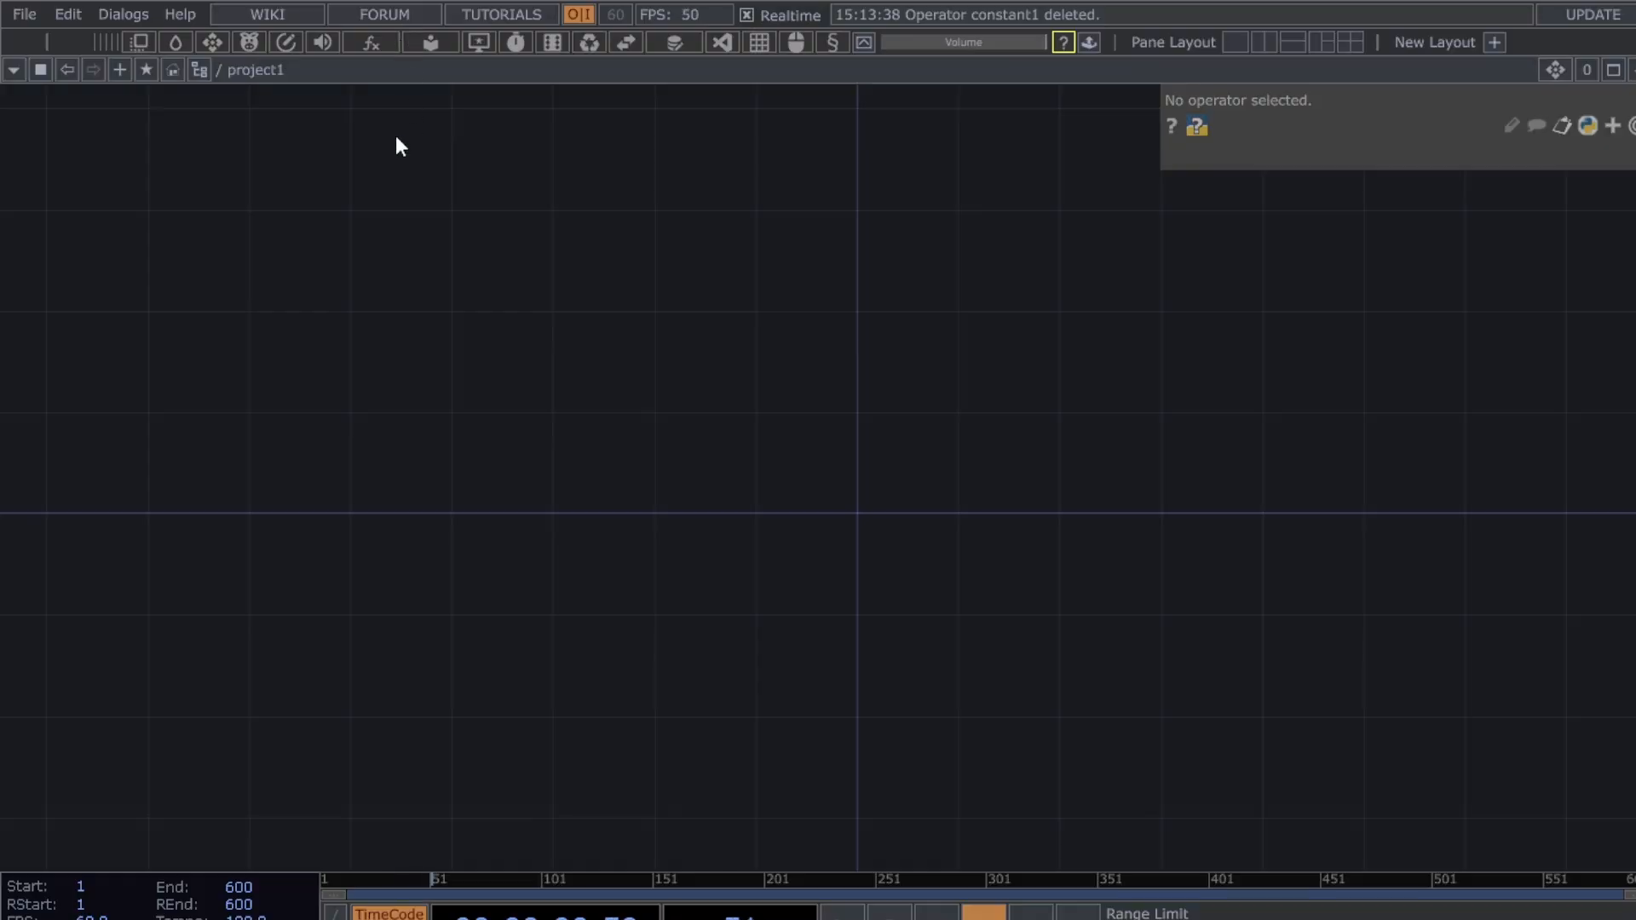
# - Undo the deletion of constant1 and move it to the lower left of the network
pyautogui.press('Tab')
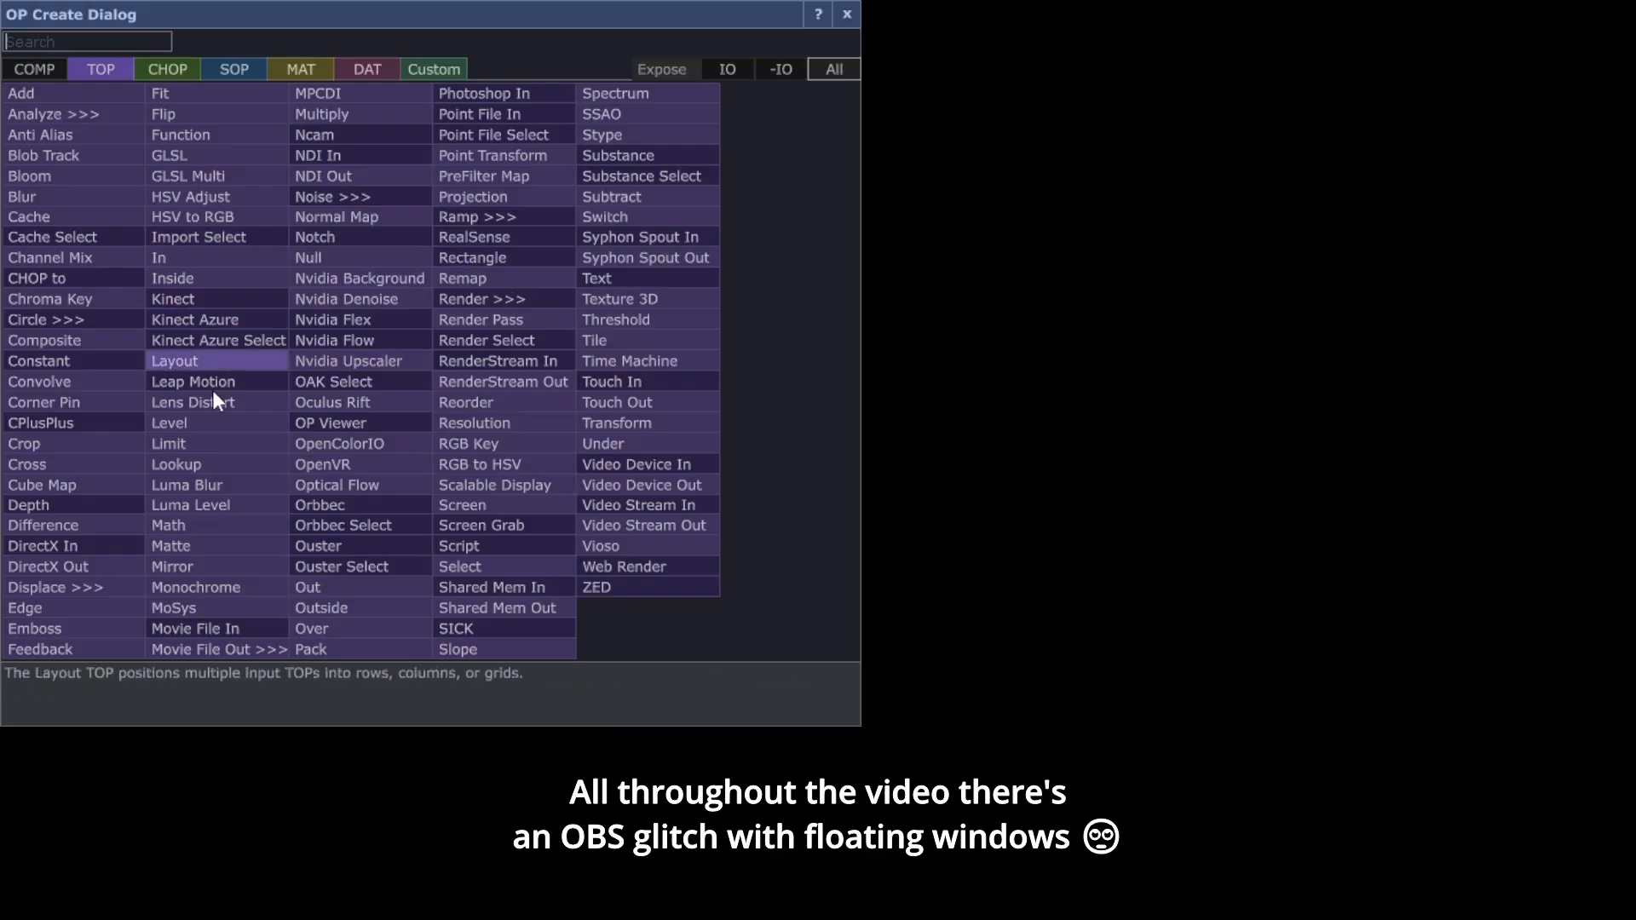
pyautogui.press('Escape')
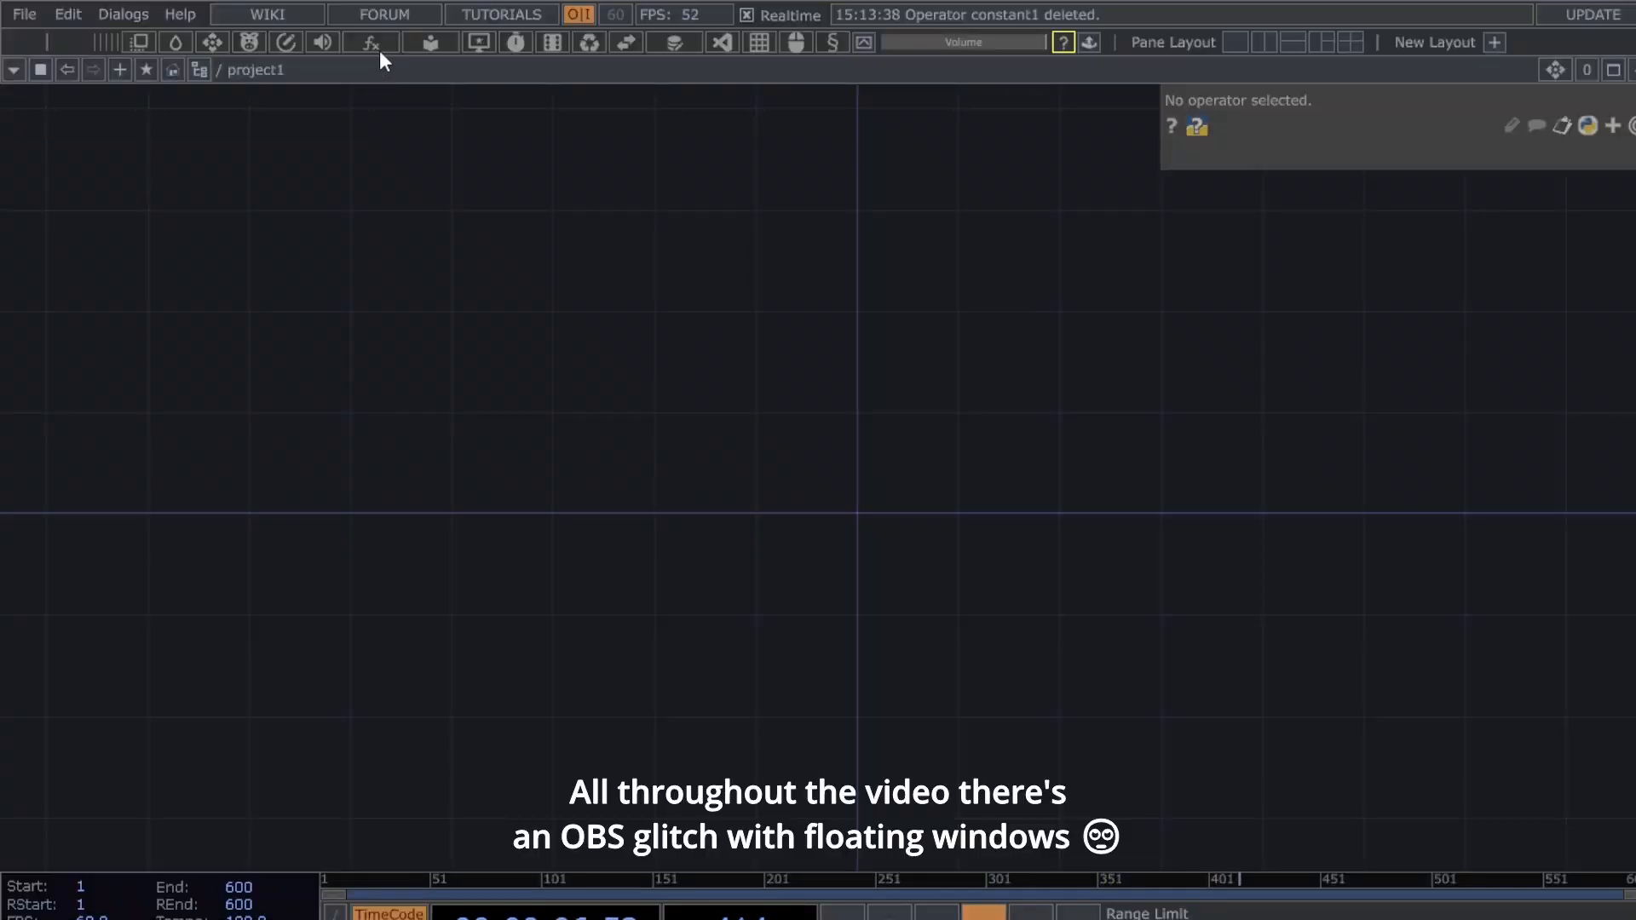
pyautogui.hotkey('ctrl', 'z')
pyautogui.moveTo(405, 211); pyautogui.dragTo(415, 330)
pyautogui.moveTo(396, 164); pyautogui.dragTo(333, 553)
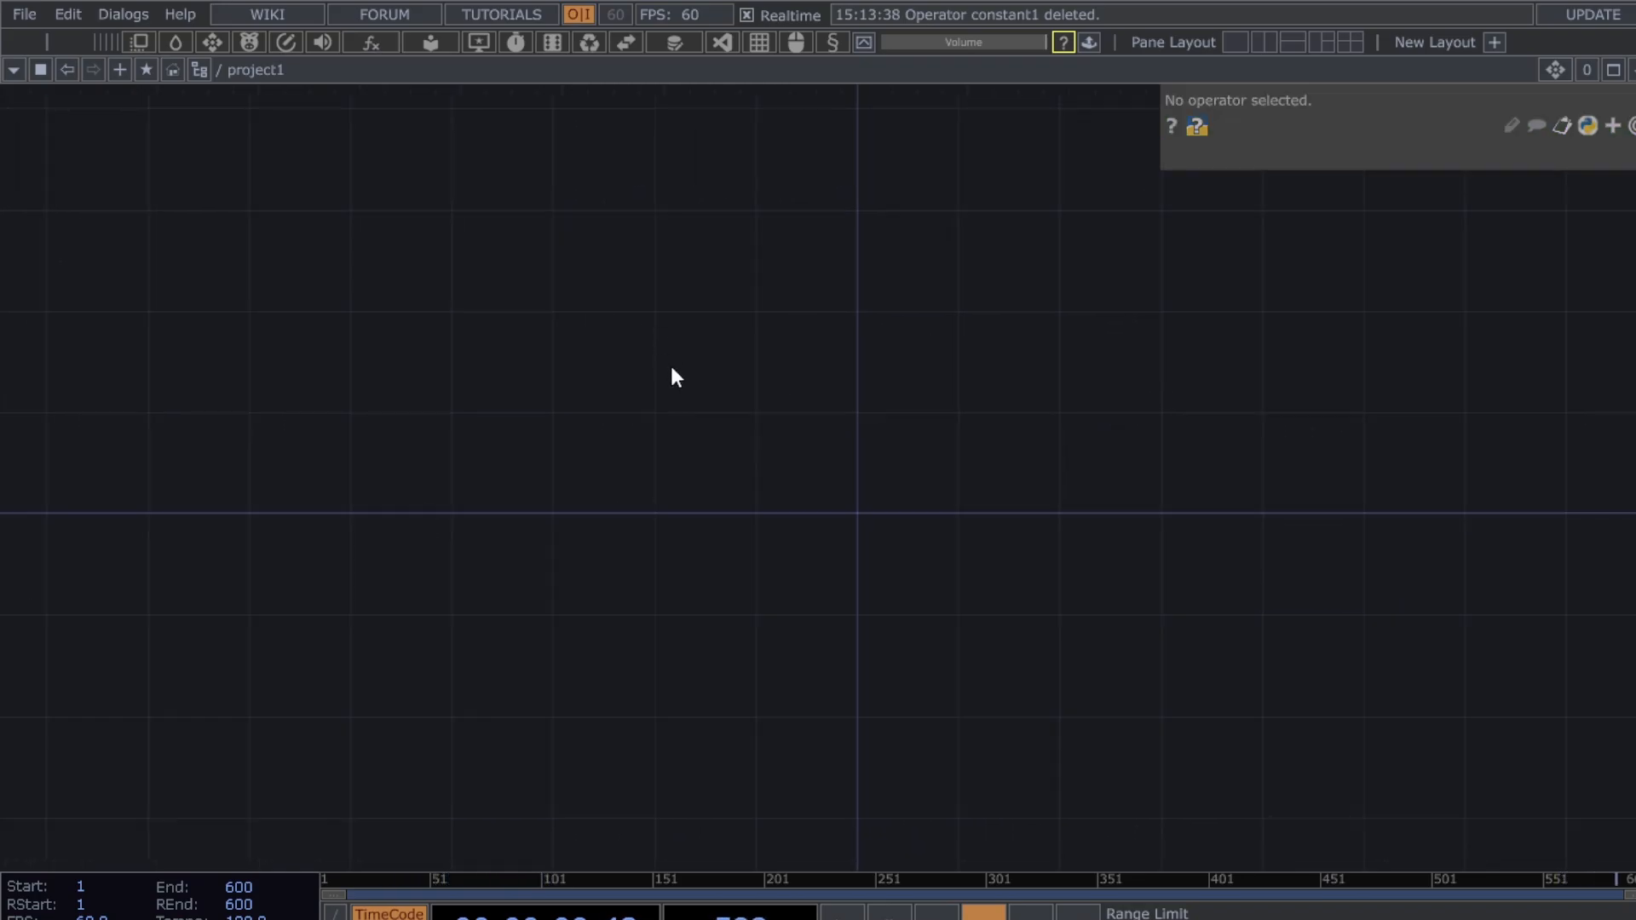
# - Undo once more so constant1 is restored with its parameters showing
pyautogui.press('Tab')
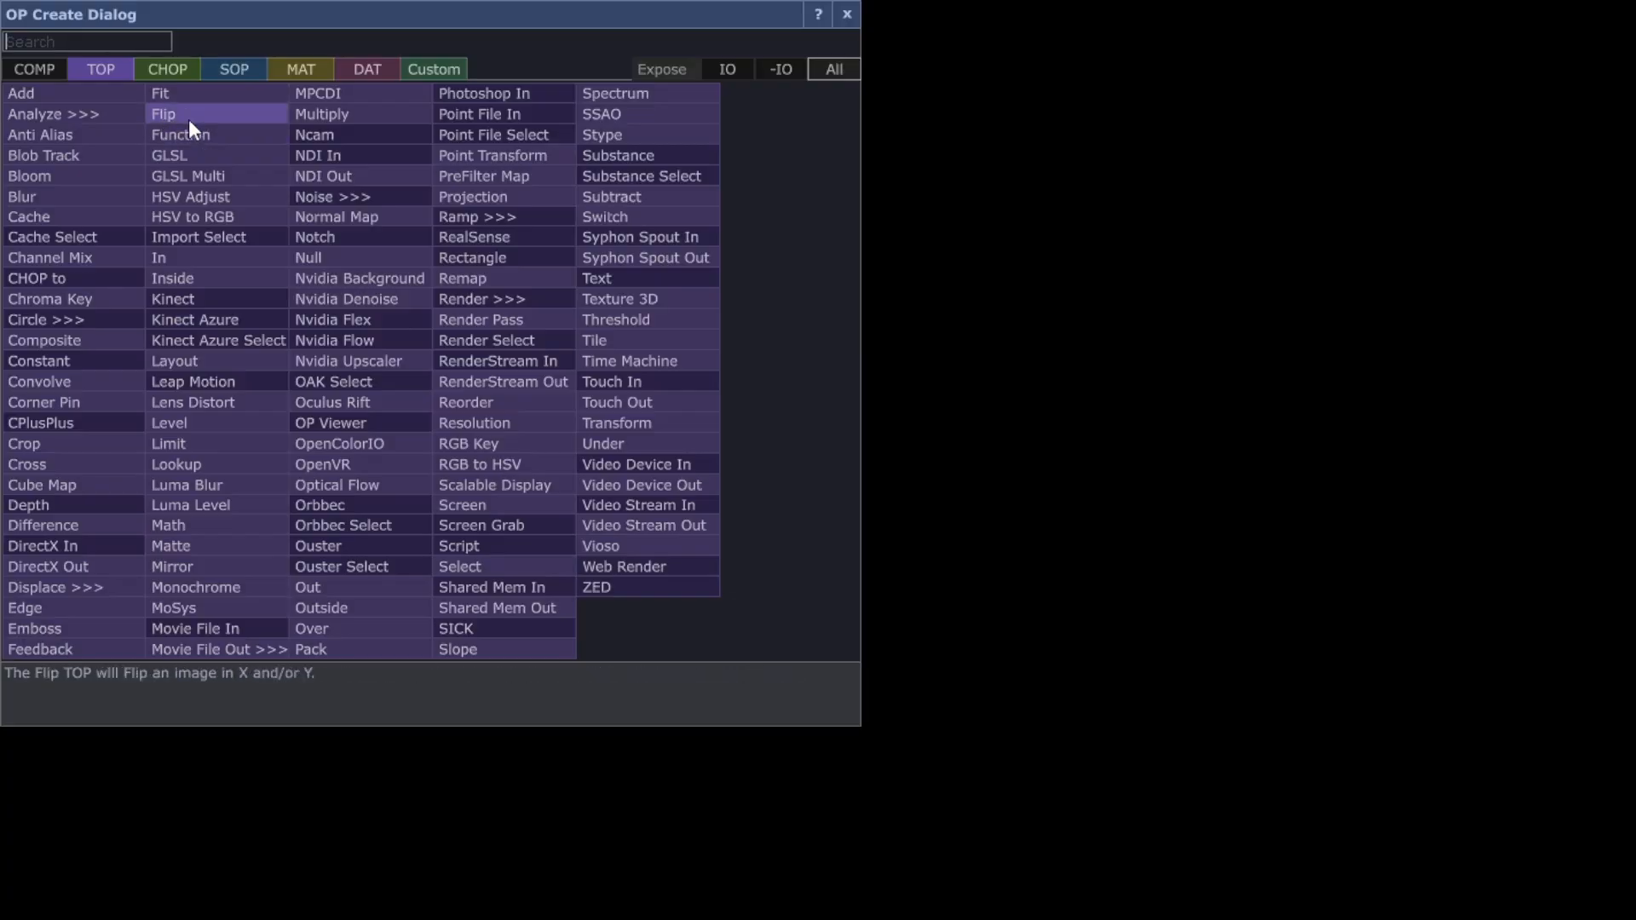
pyautogui.press('Escape')
pyautogui.press('Tab')
pyautogui.press('Escape')
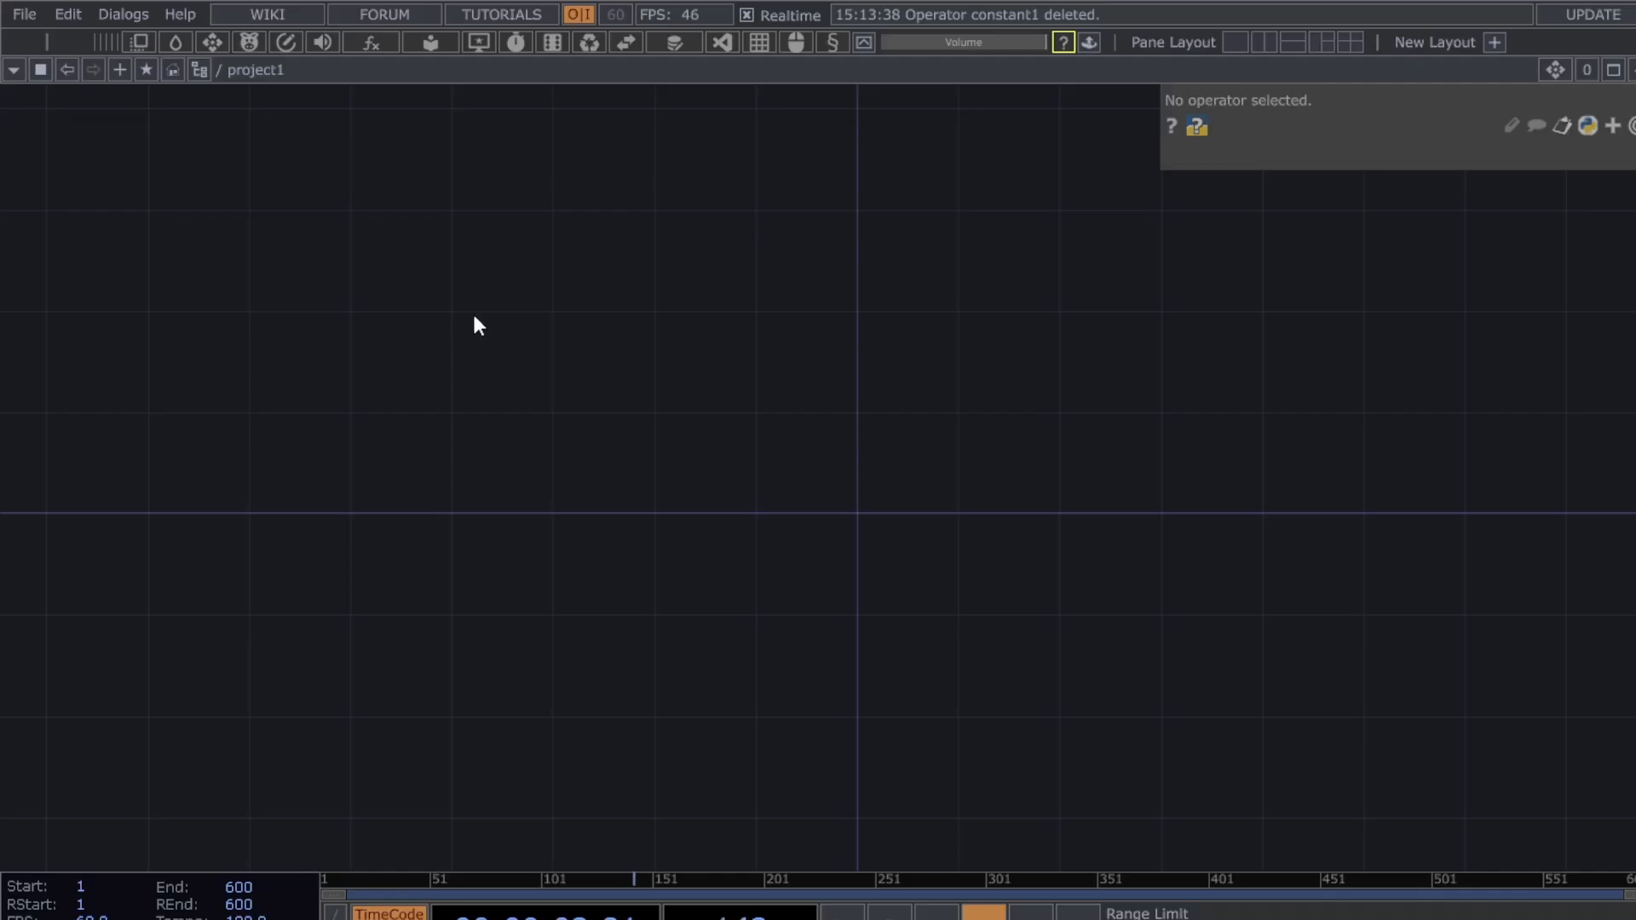
pyautogui.press('Tab')
pyautogui.press('Escape')
pyautogui.hotkey('ctrl', 'z')
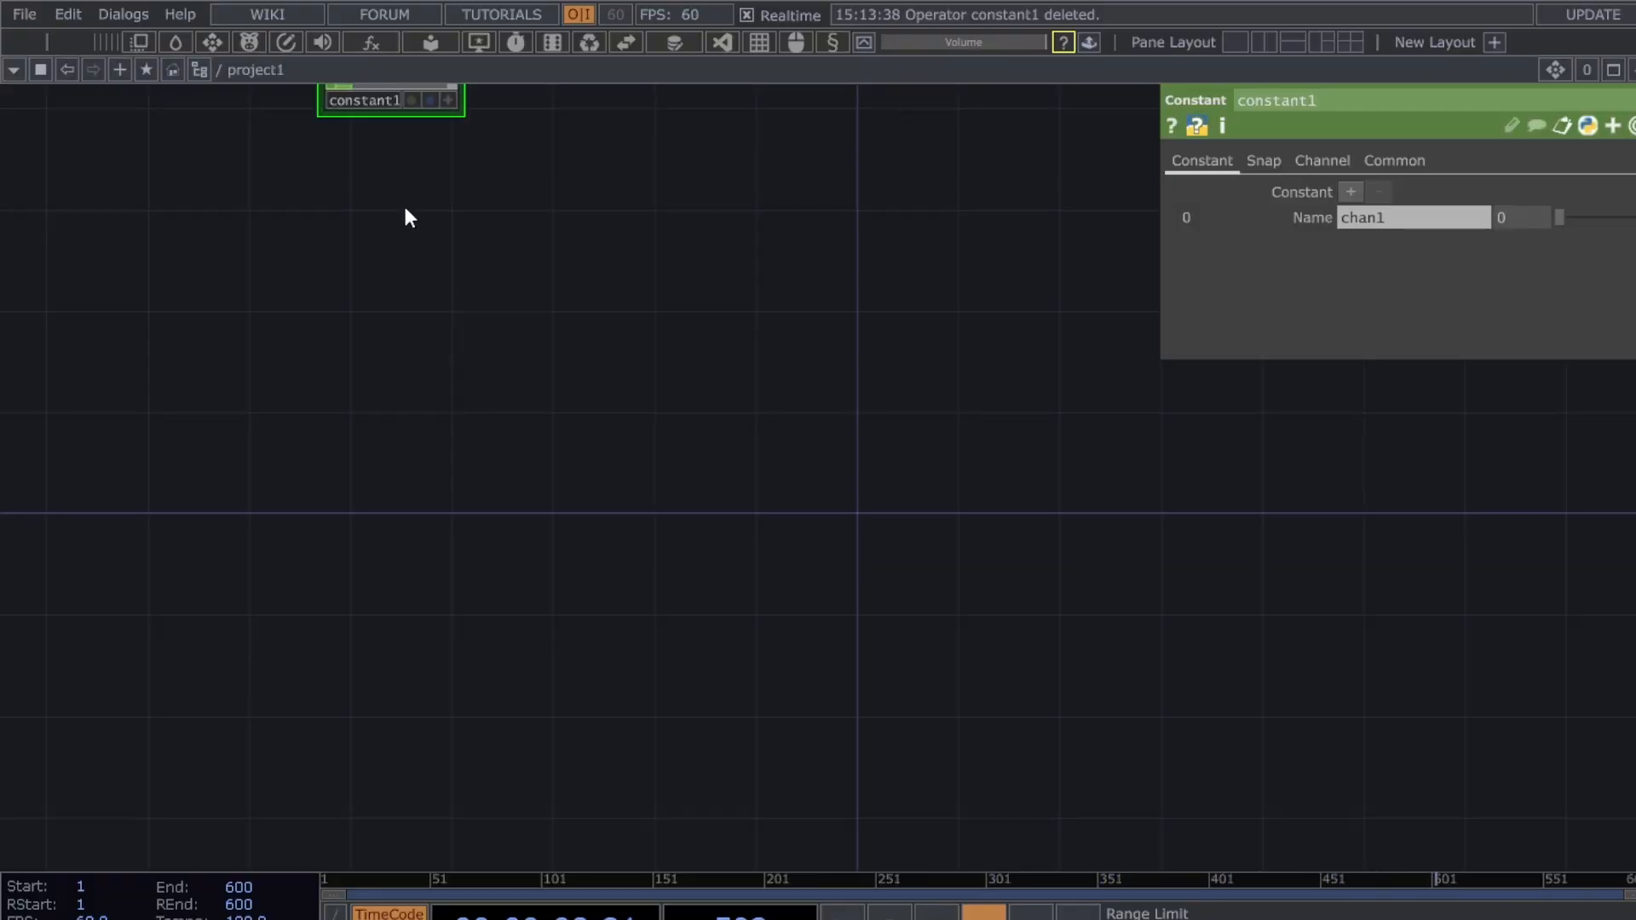
pyautogui.scroll(5, 405, 211)
# - Set constant1's chan1 to 1280 and add chan2 with value 720
pyautogui.scroll(-5, 405, 220)
pyautogui.moveTo(405, 221); pyautogui.dragTo(415, 314)
pyautogui.moveTo(380, 148); pyautogui.dragTo(327, 553)
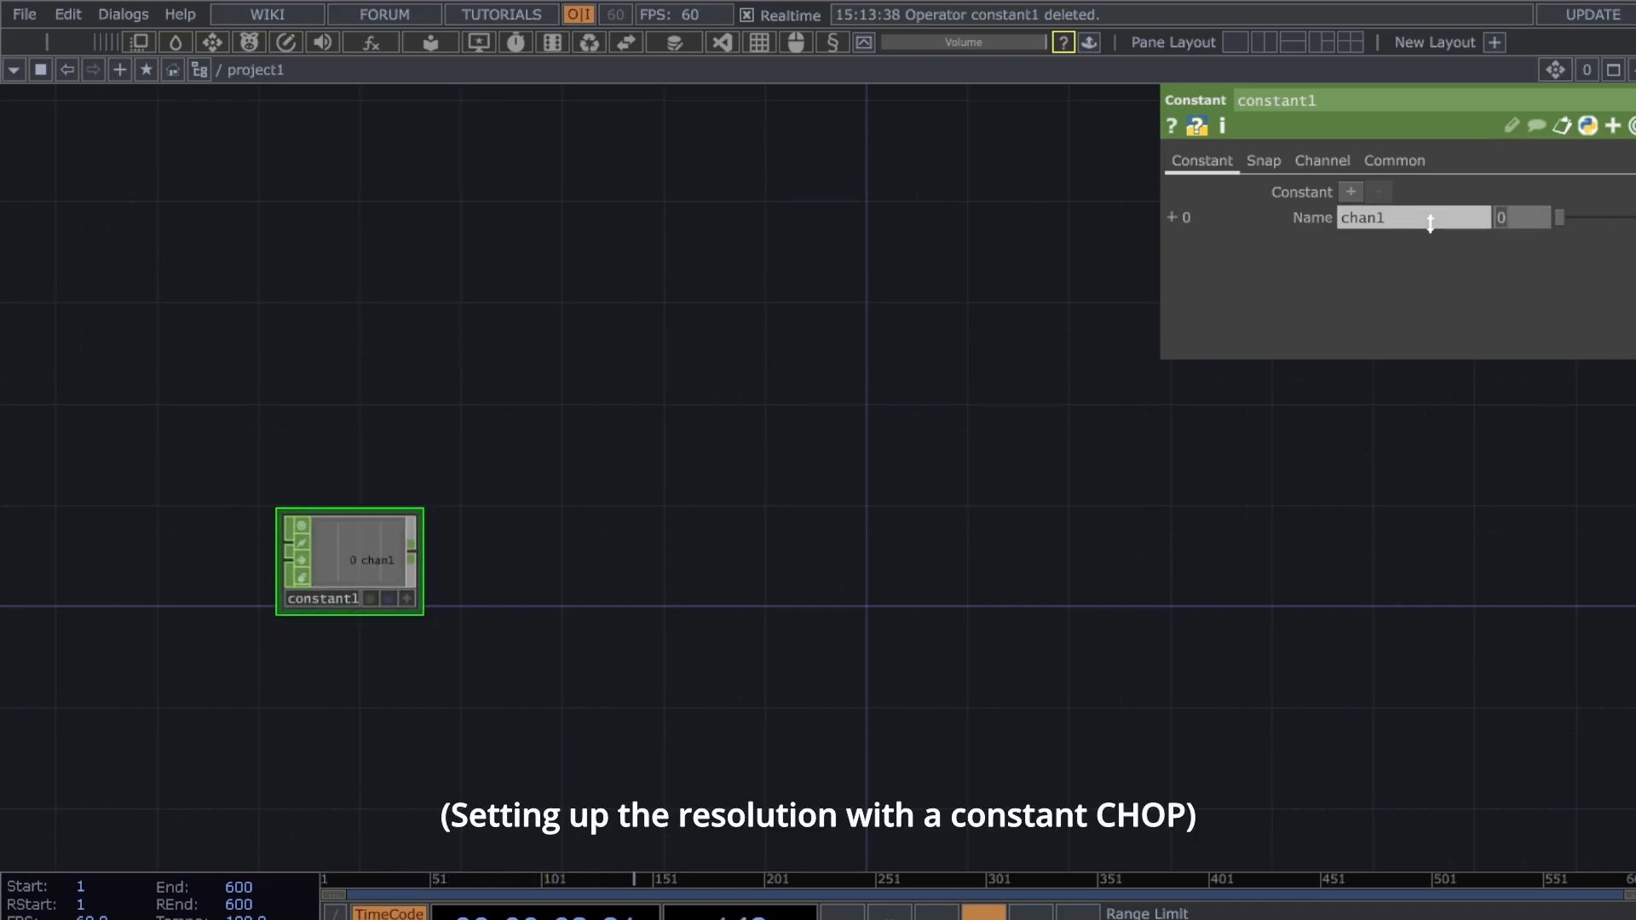
pyautogui.write('1280')
pyautogui.press('Return')
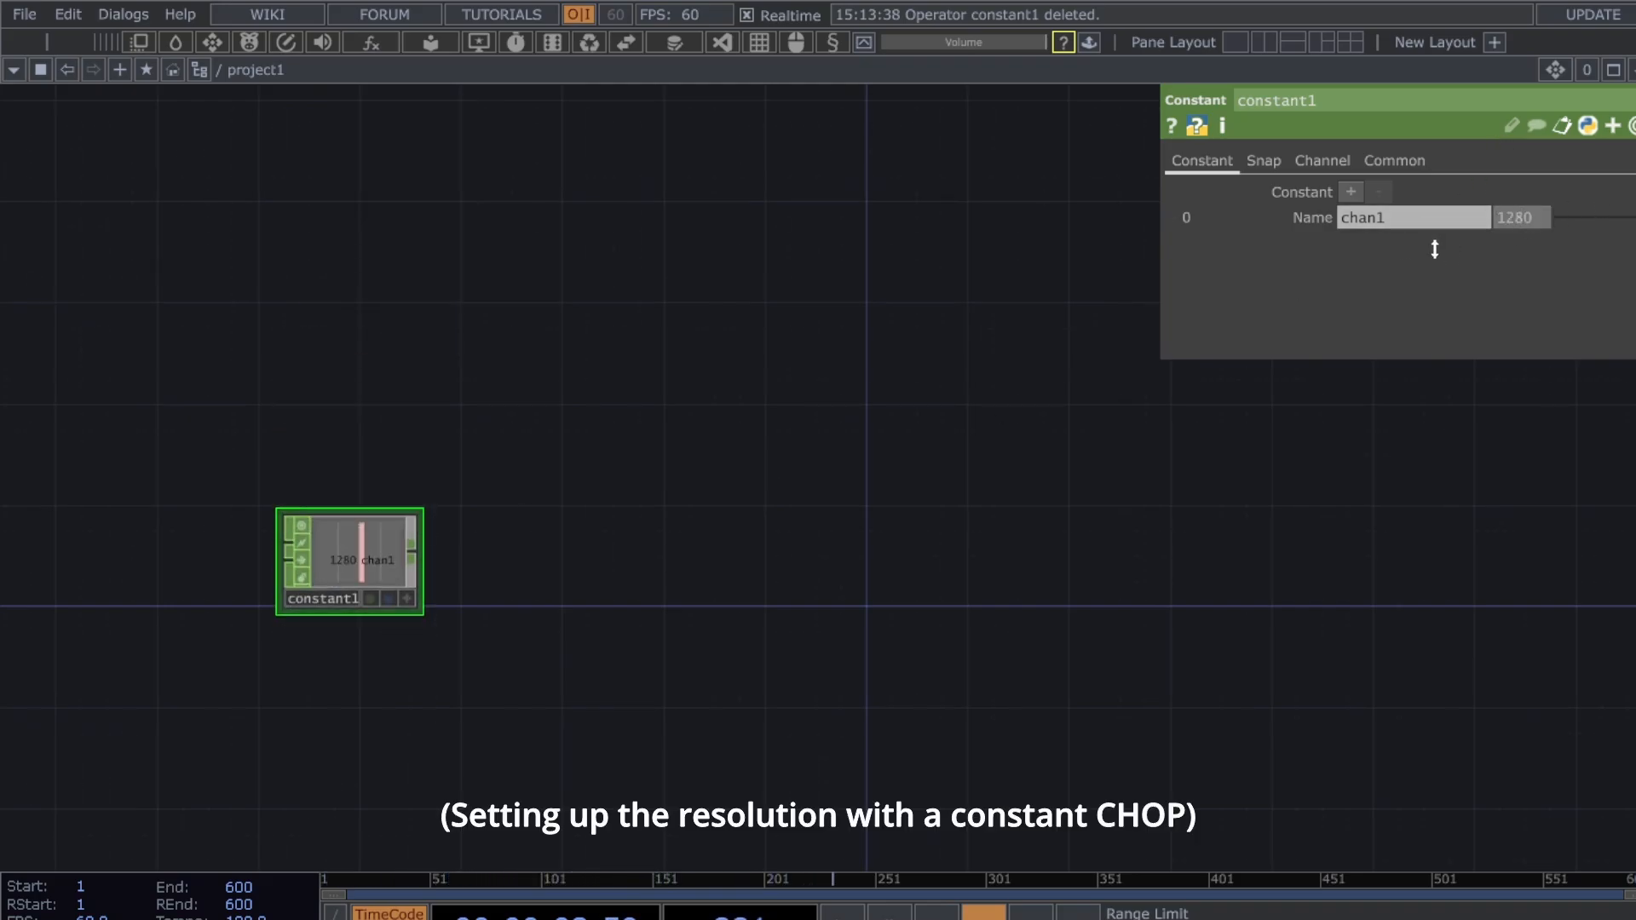
pyautogui.click(1351, 191)
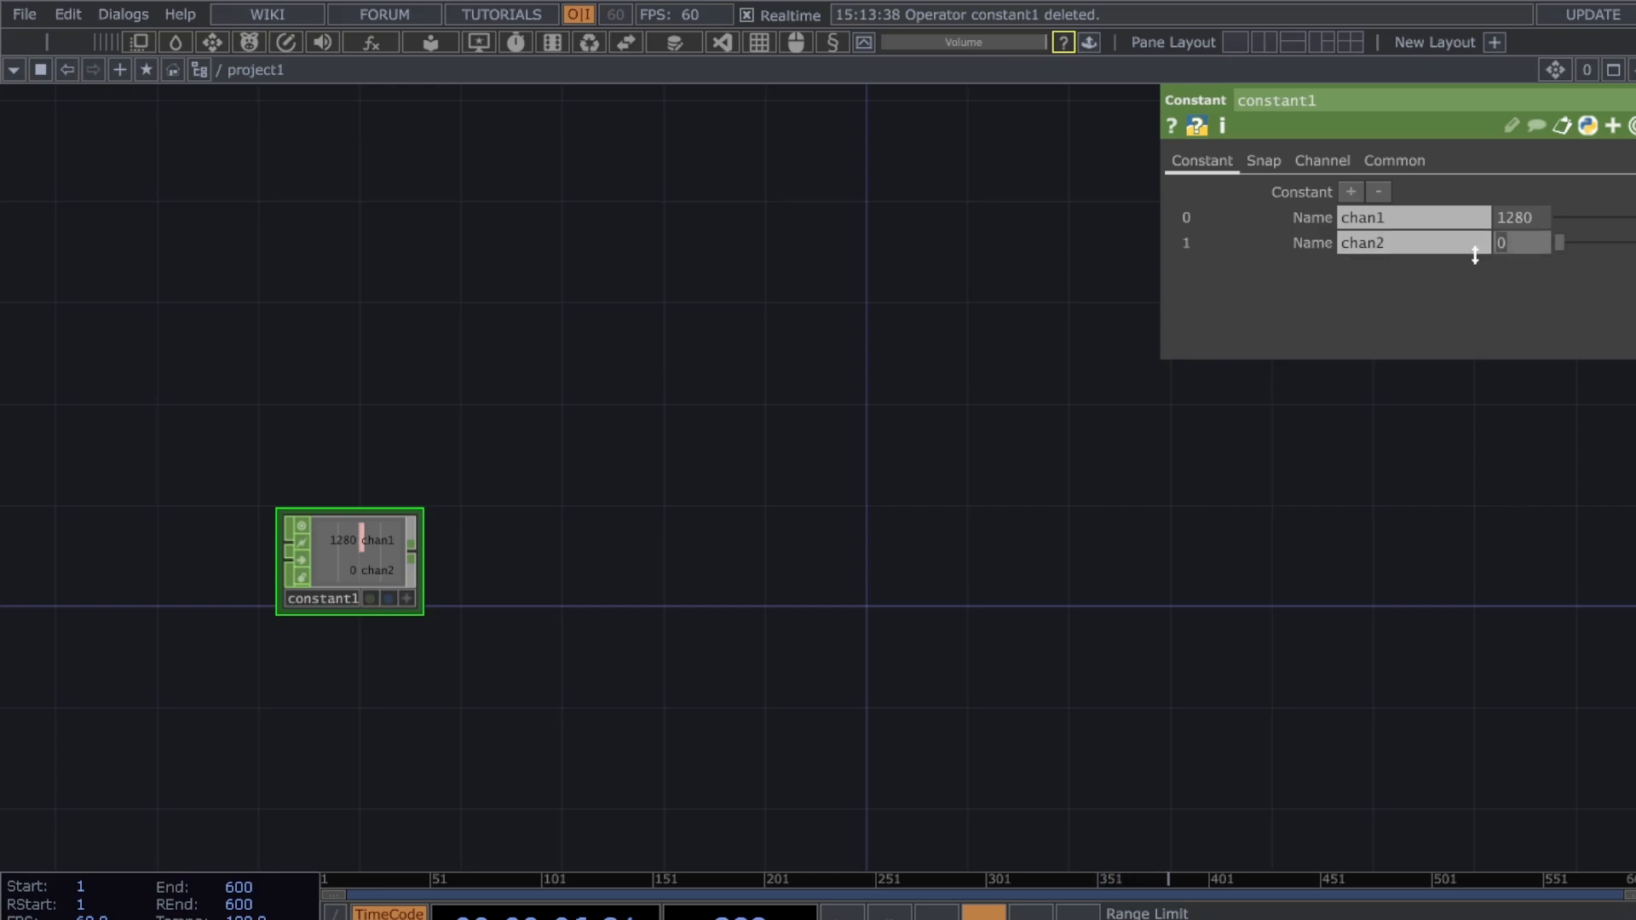
pyautogui.write('720')
pyautogui.press('Return')
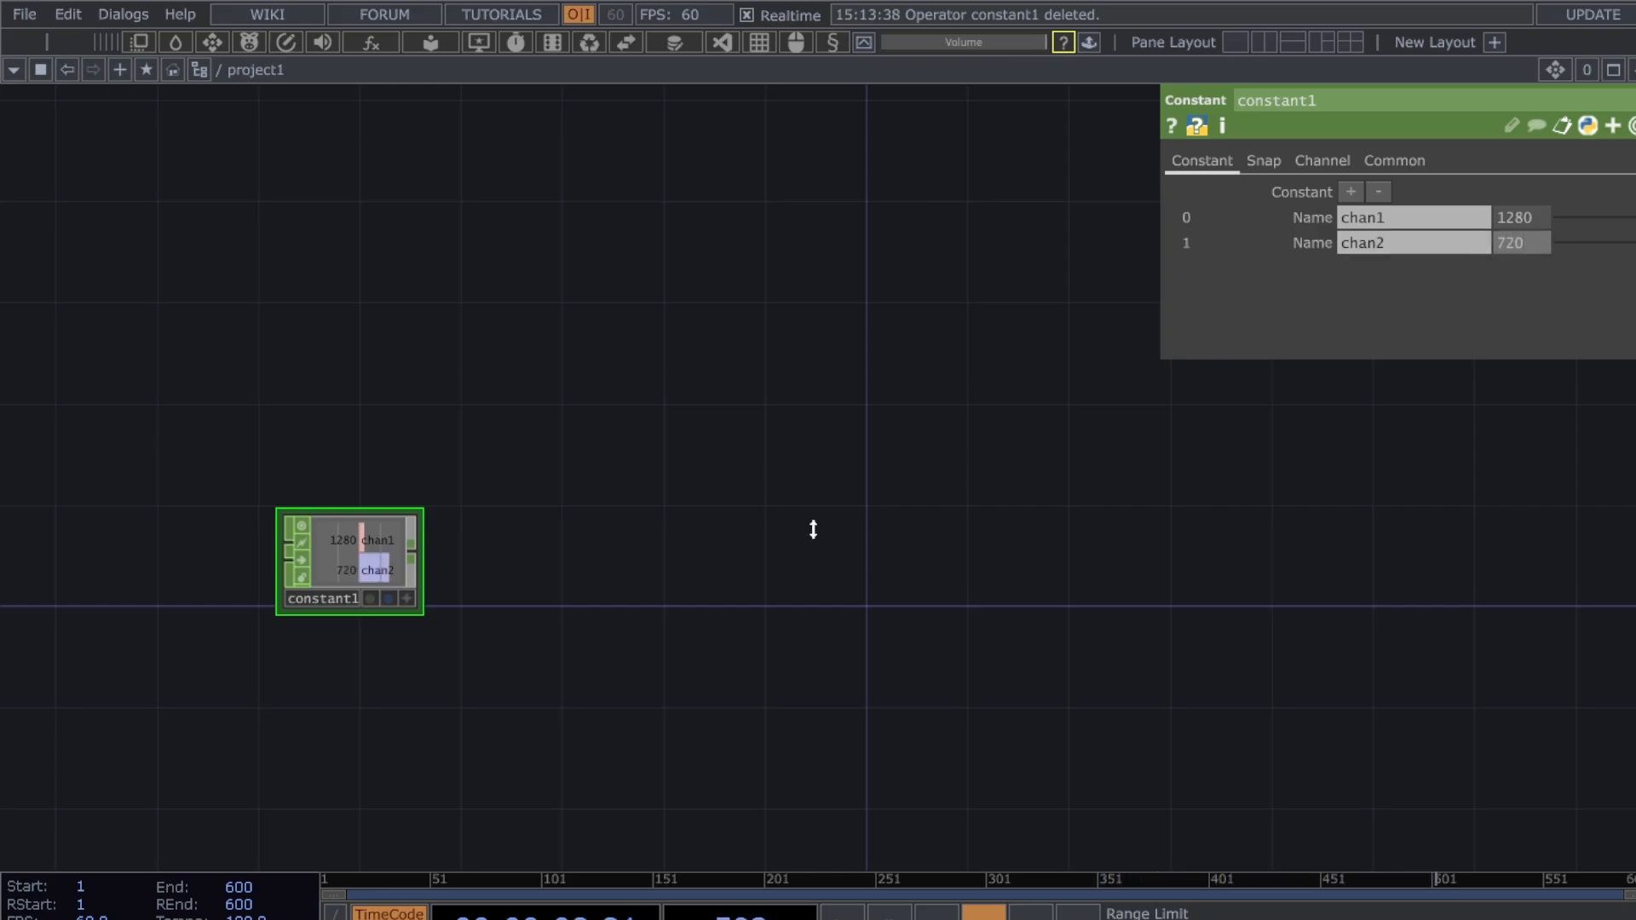
# - Open constant1 in a floating viewer and resize that viewer
pyautogui.moveTo(813, 529); pyautogui.dragTo(820, 512)
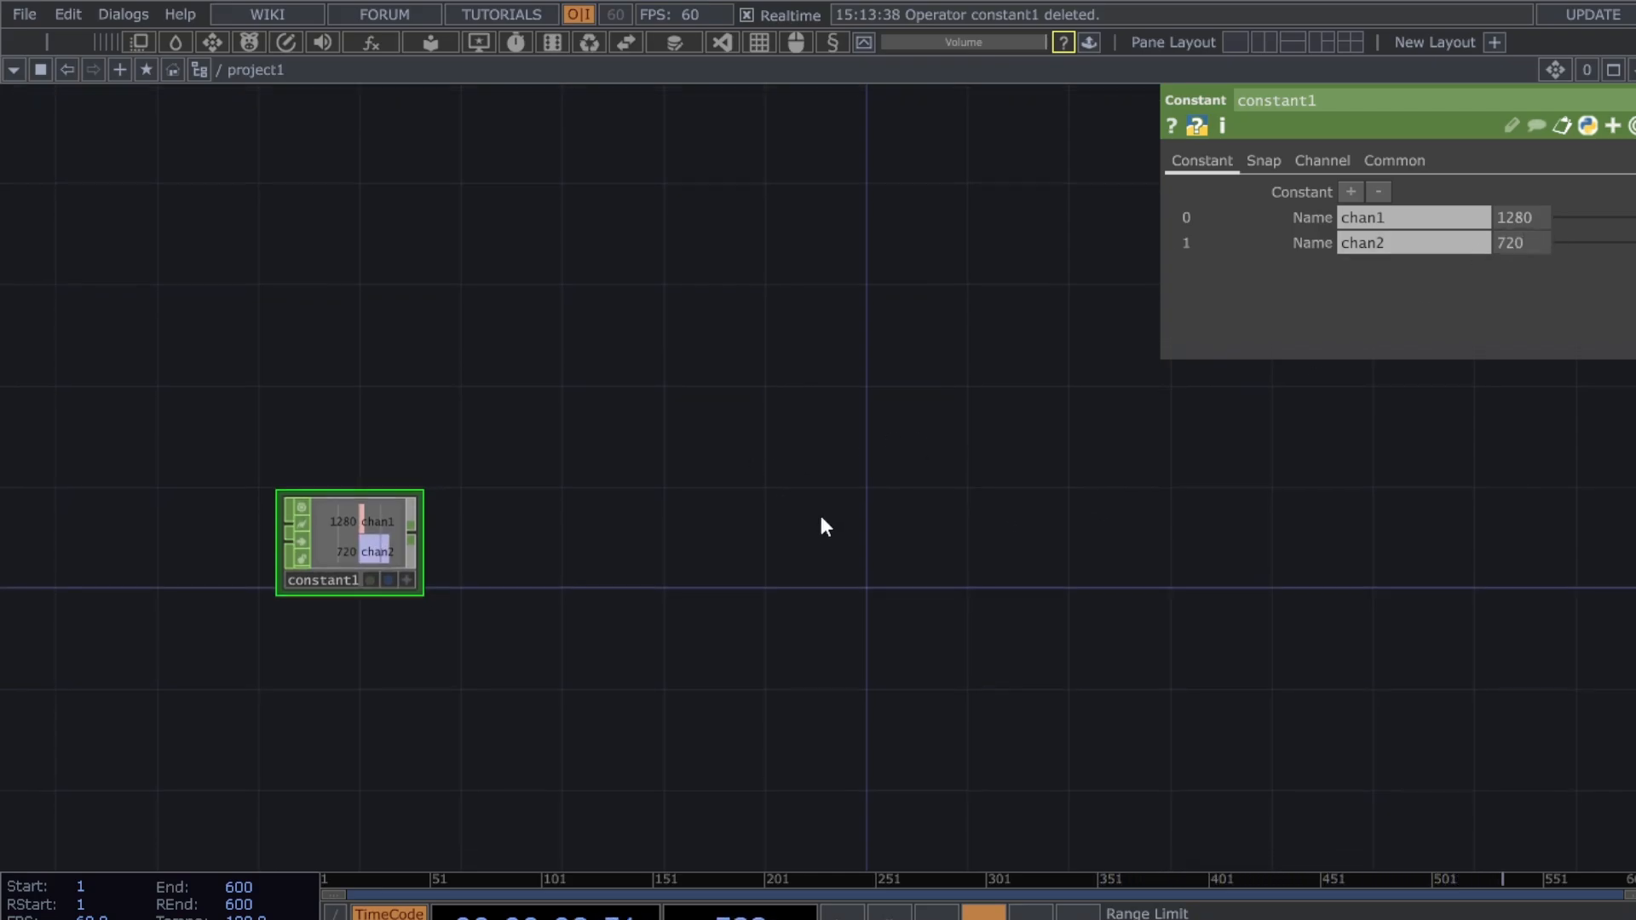
pyautogui.rightClick(392, 552)
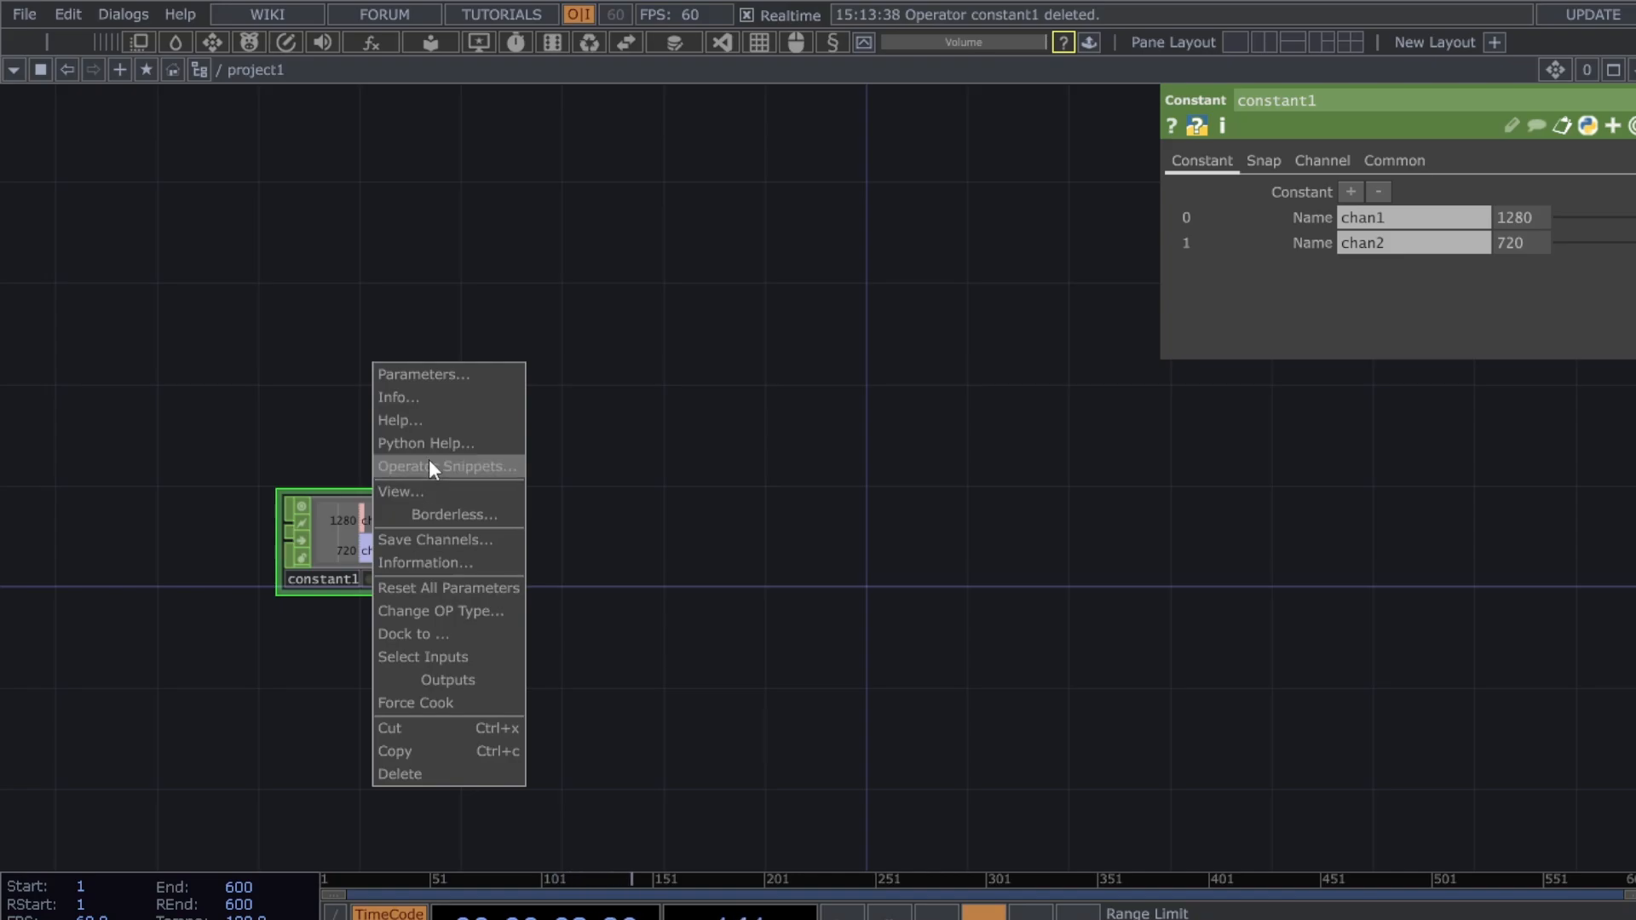
pyautogui.click(439, 495)
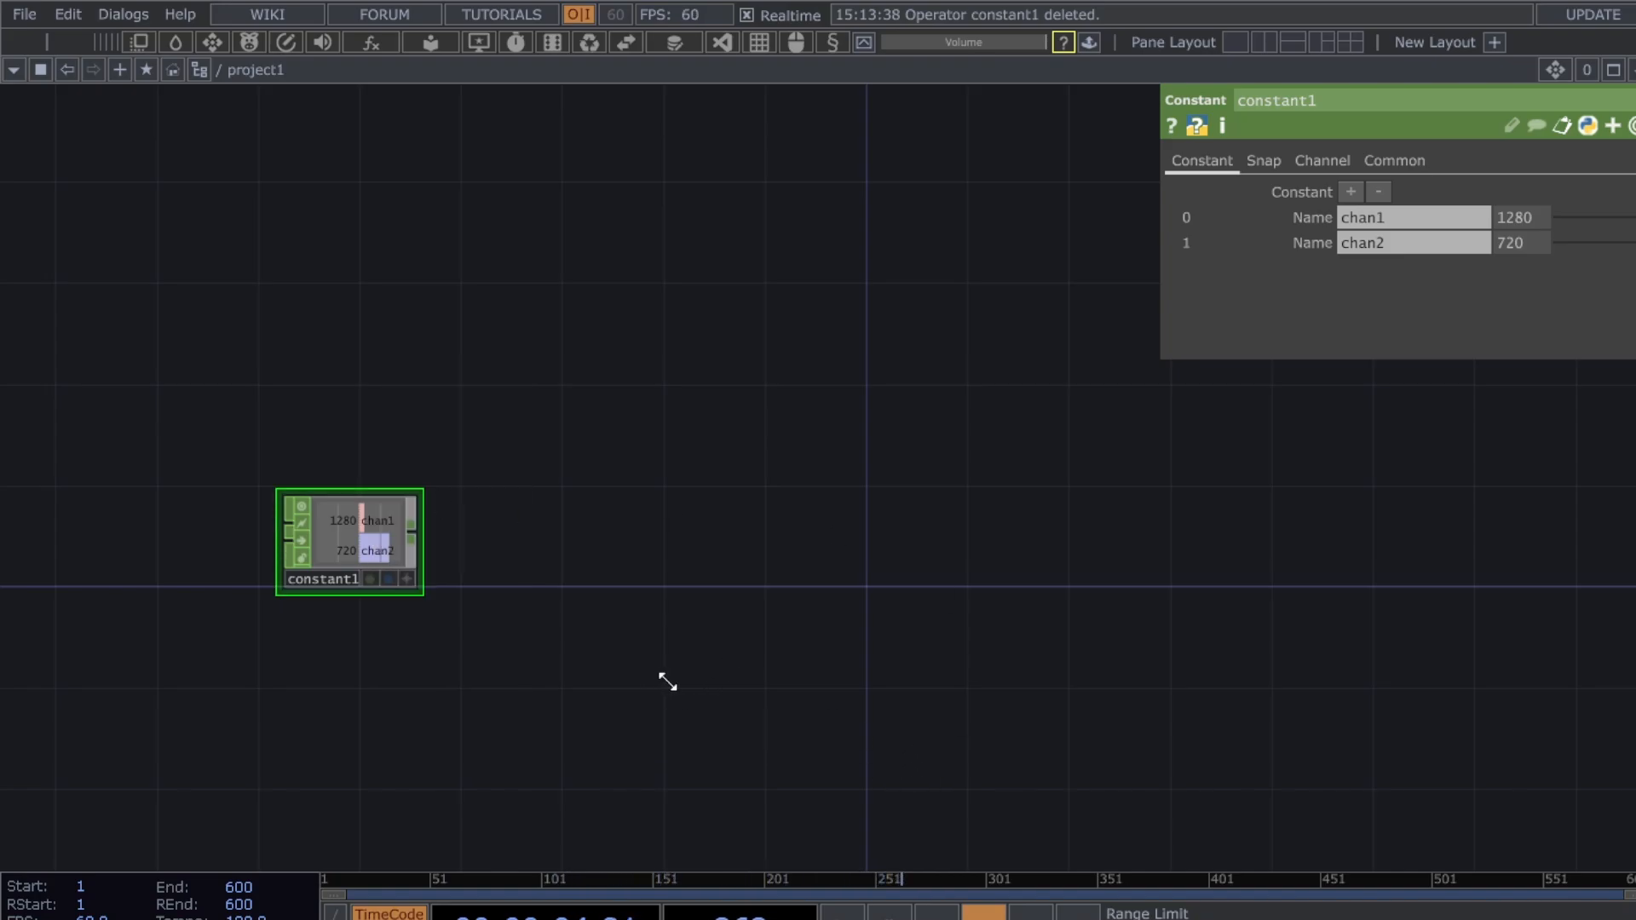
pyautogui.moveTo(665, 680); pyautogui.dragTo(512, 495)
pyautogui.moveTo(980, 626); pyautogui.dragTo(921, 406)
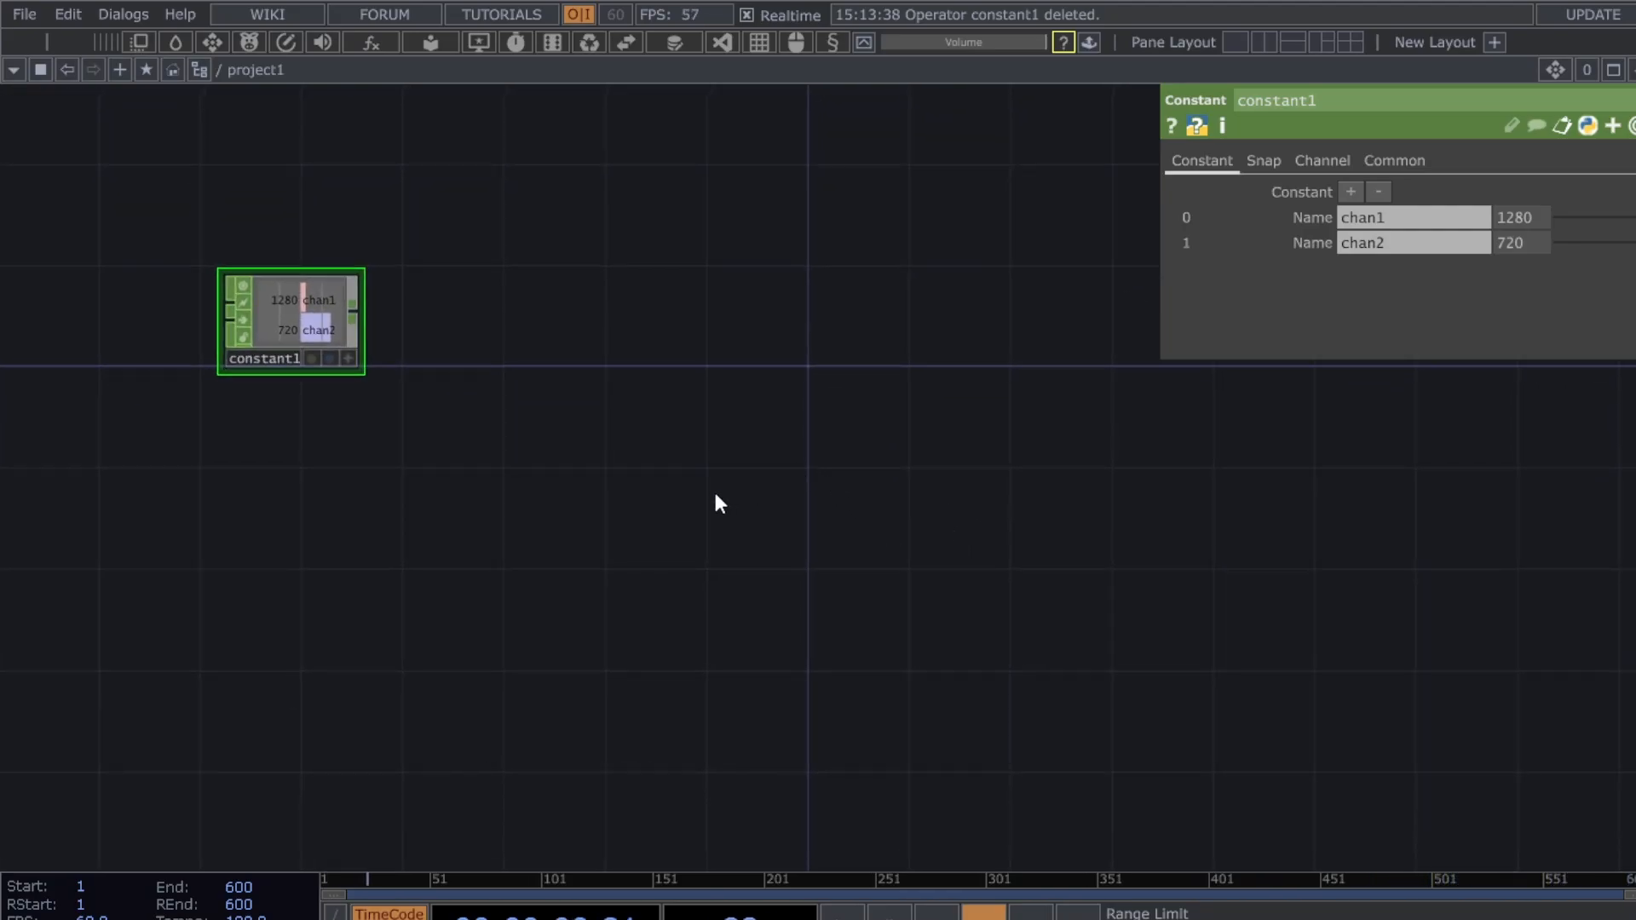
# - Add a Circle TOP, circle1, near the centre of the network
pyautogui.click(321, 450)
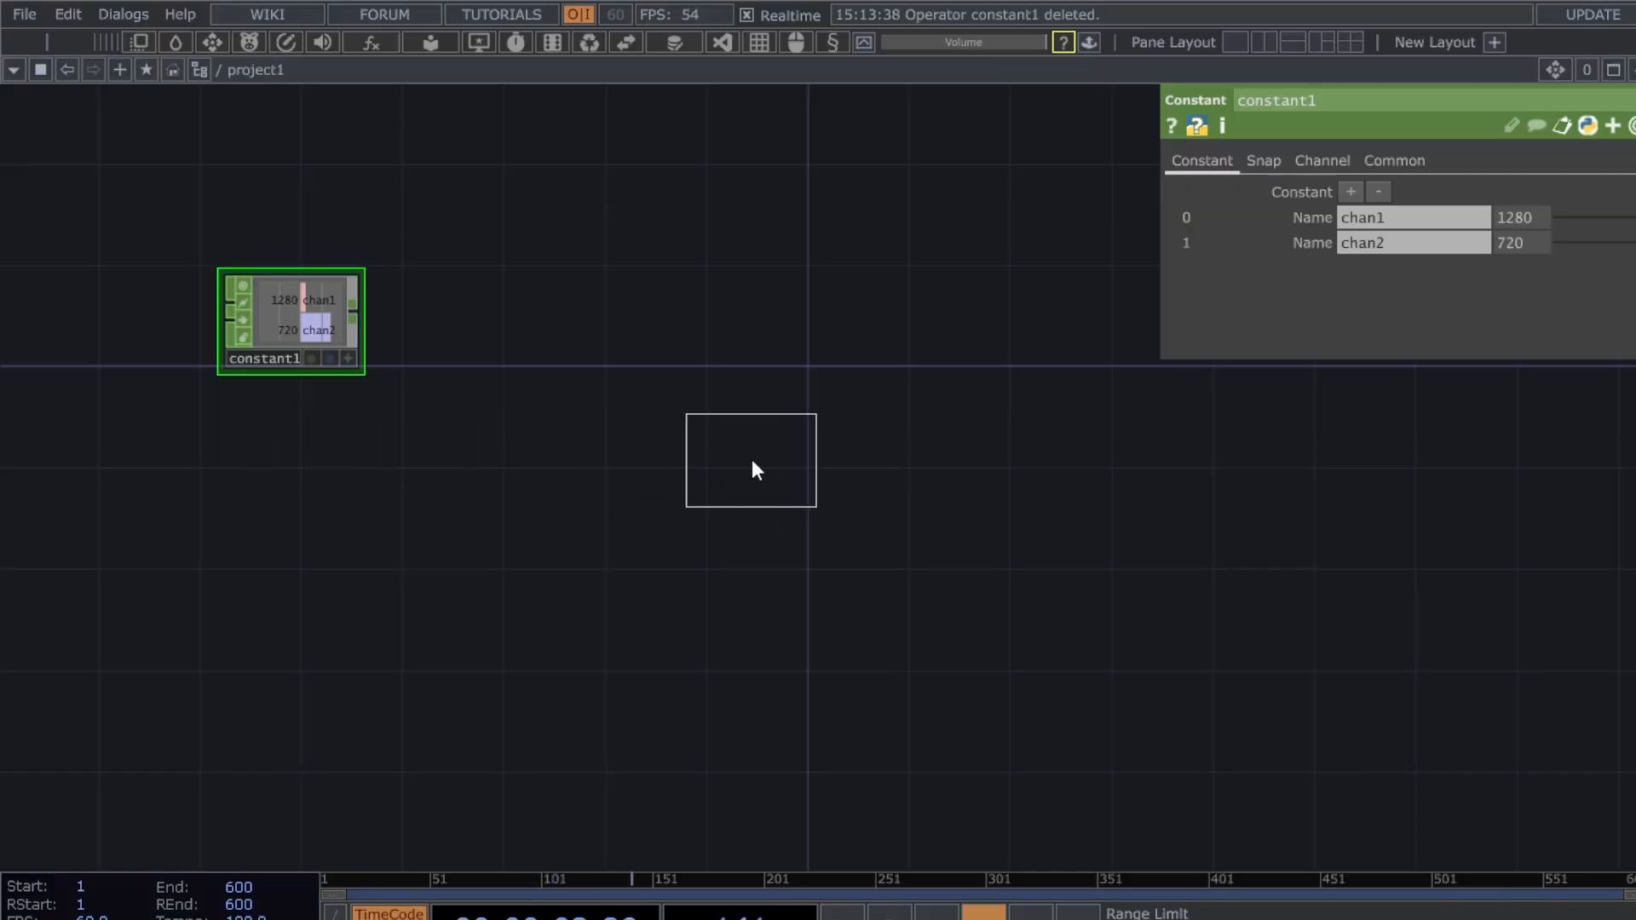
pyautogui.click(752, 458)
pyautogui.moveTo(732, 466); pyautogui.dragTo(691, 468)
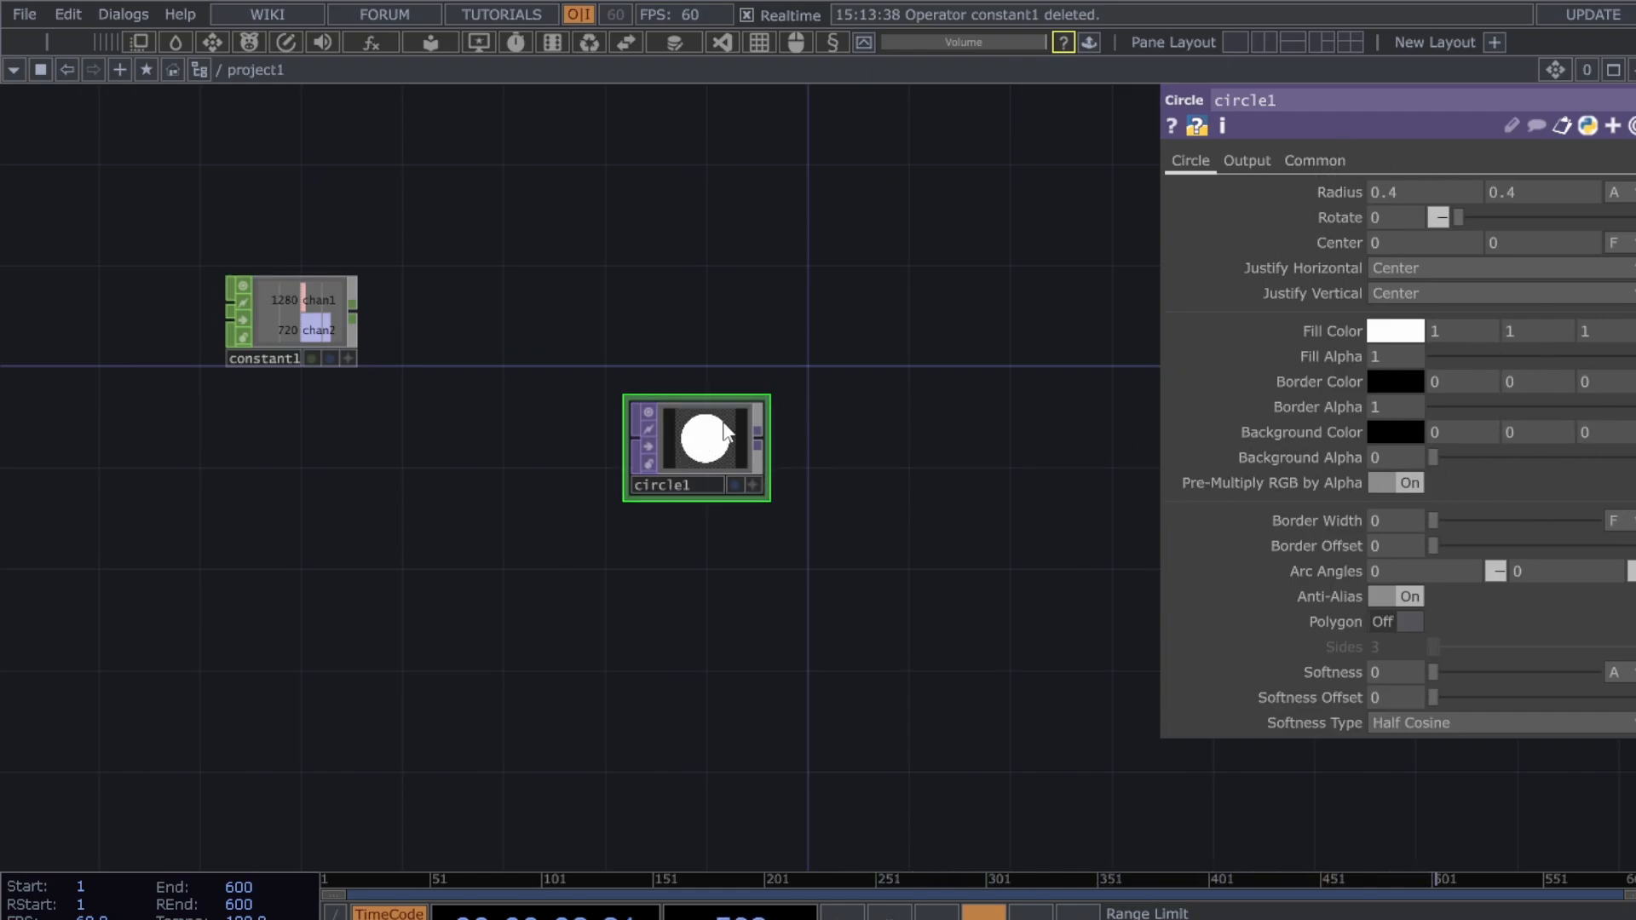
pyautogui.scroll(3, 731, 435)
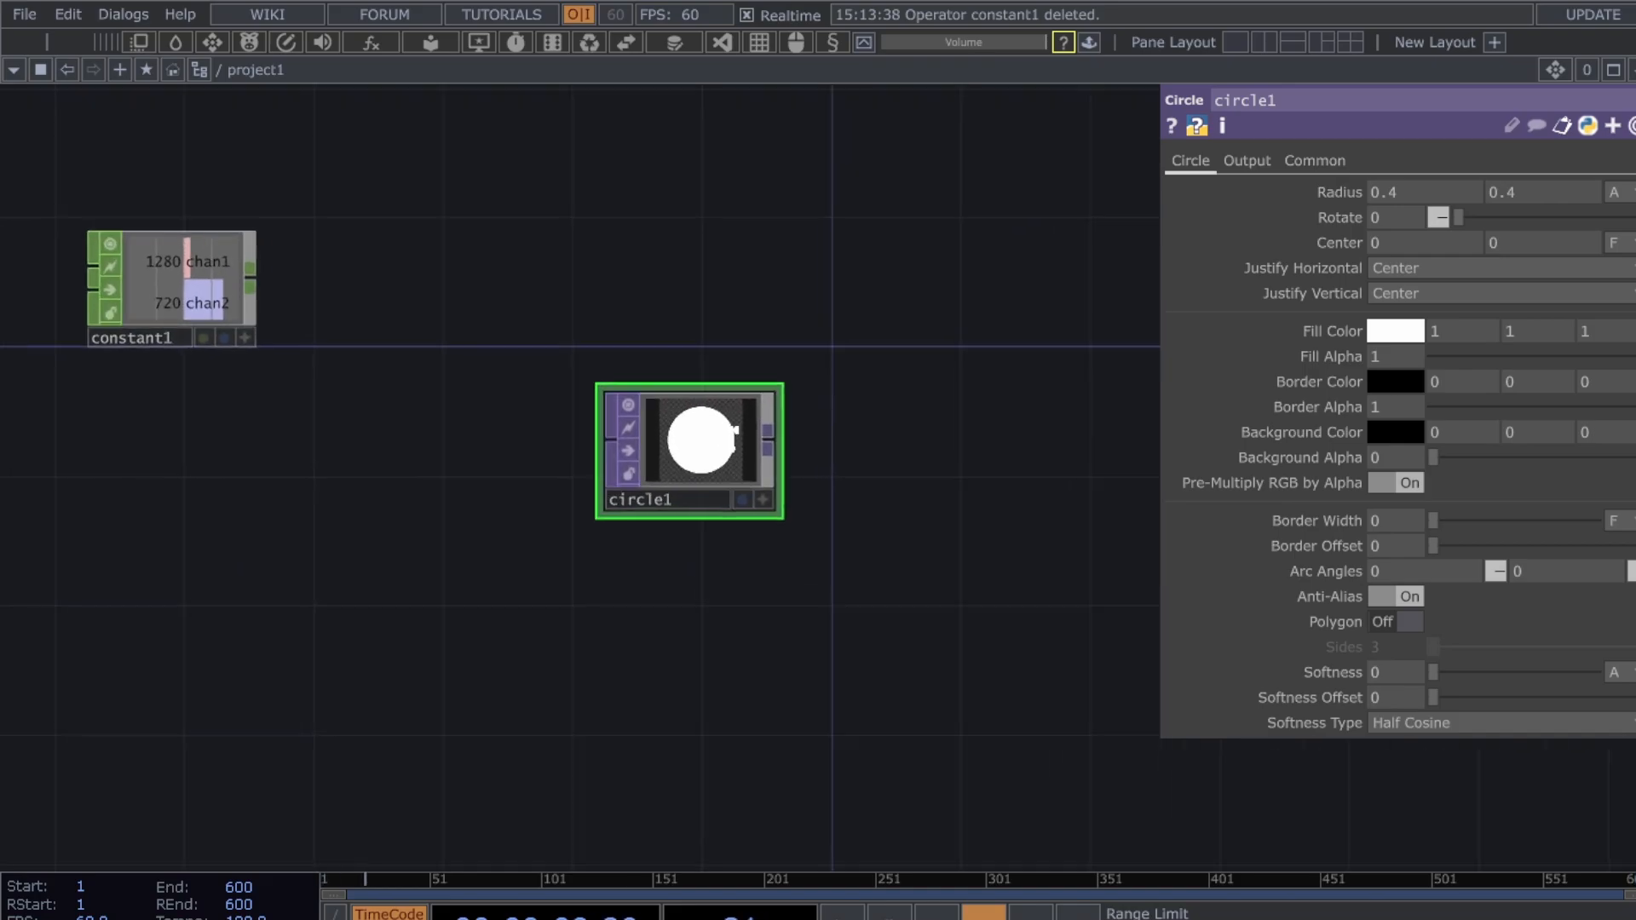
pyautogui.moveTo(981, 526); pyautogui.dragTo(1015, 558)
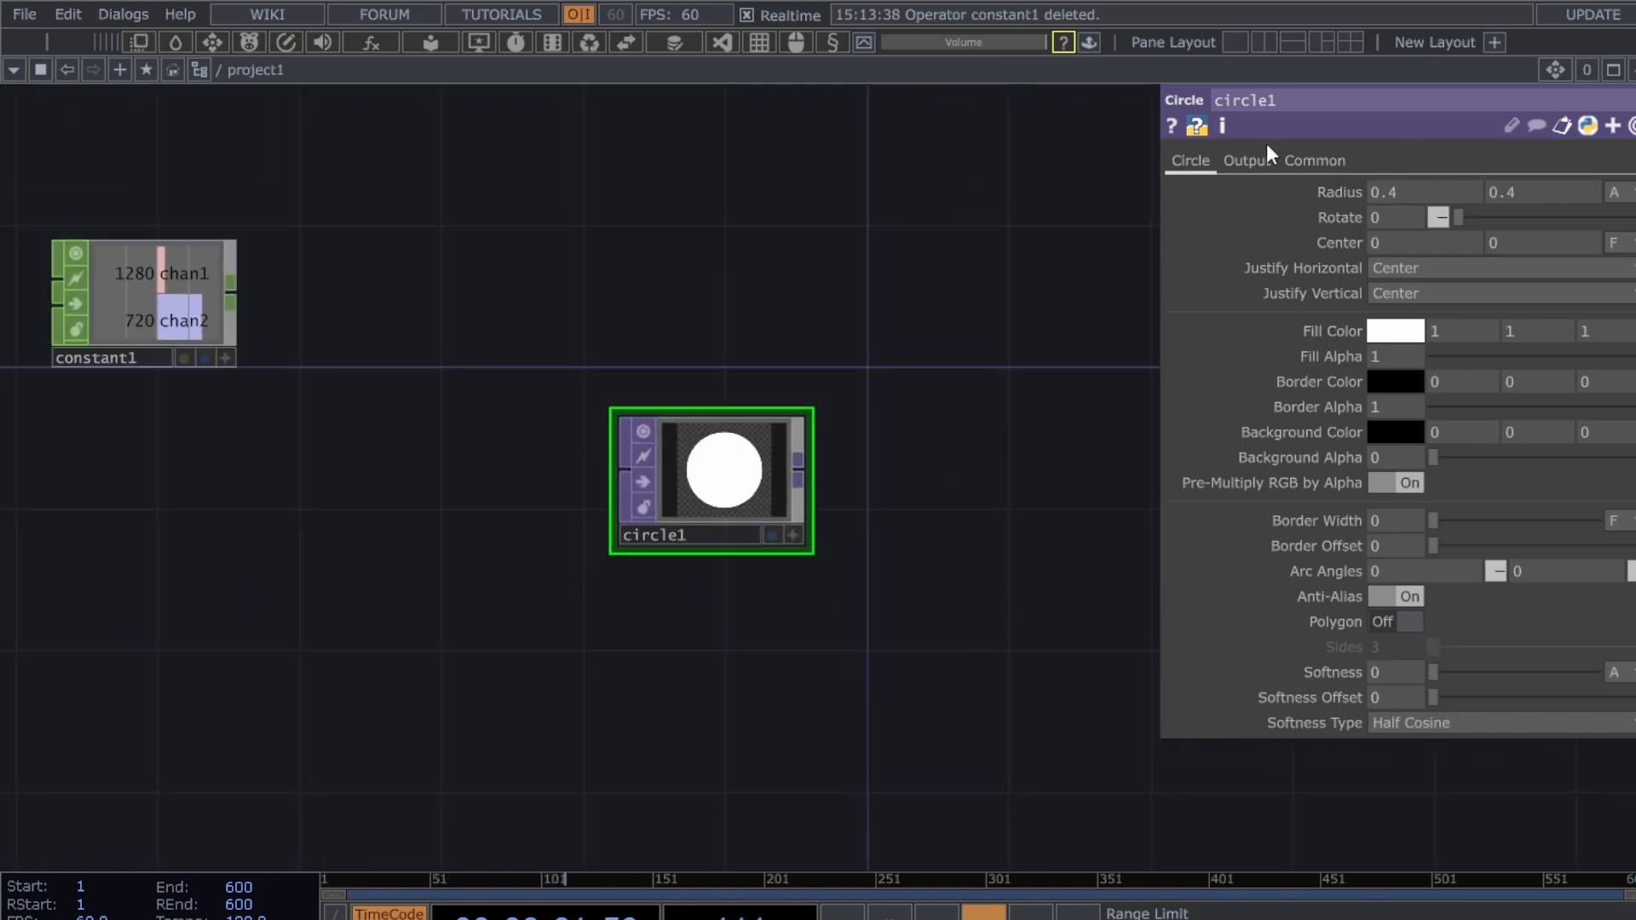
# - Drive circle1's resolution width and height from constant1's chan1 and chan2
pyautogui.click(1342, 161)
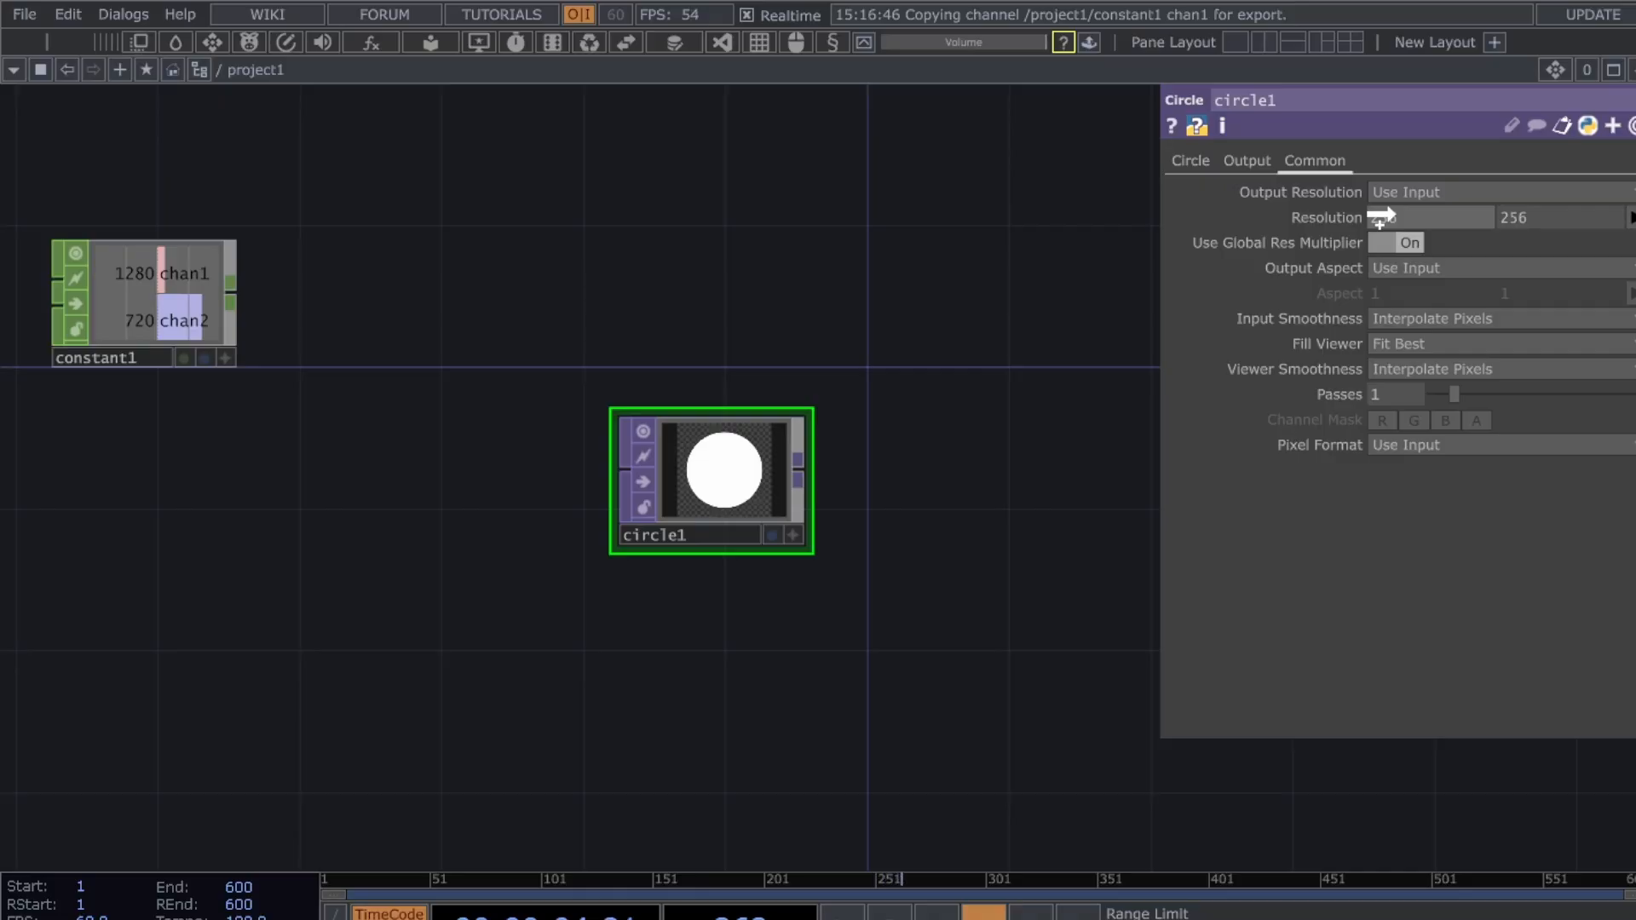
pyautogui.moveTo(1380, 218); pyautogui.dragTo(1392, 208)
pyautogui.moveTo(181, 320); pyautogui.dragTo(1515, 216)
pyautogui.click(1518, 199)
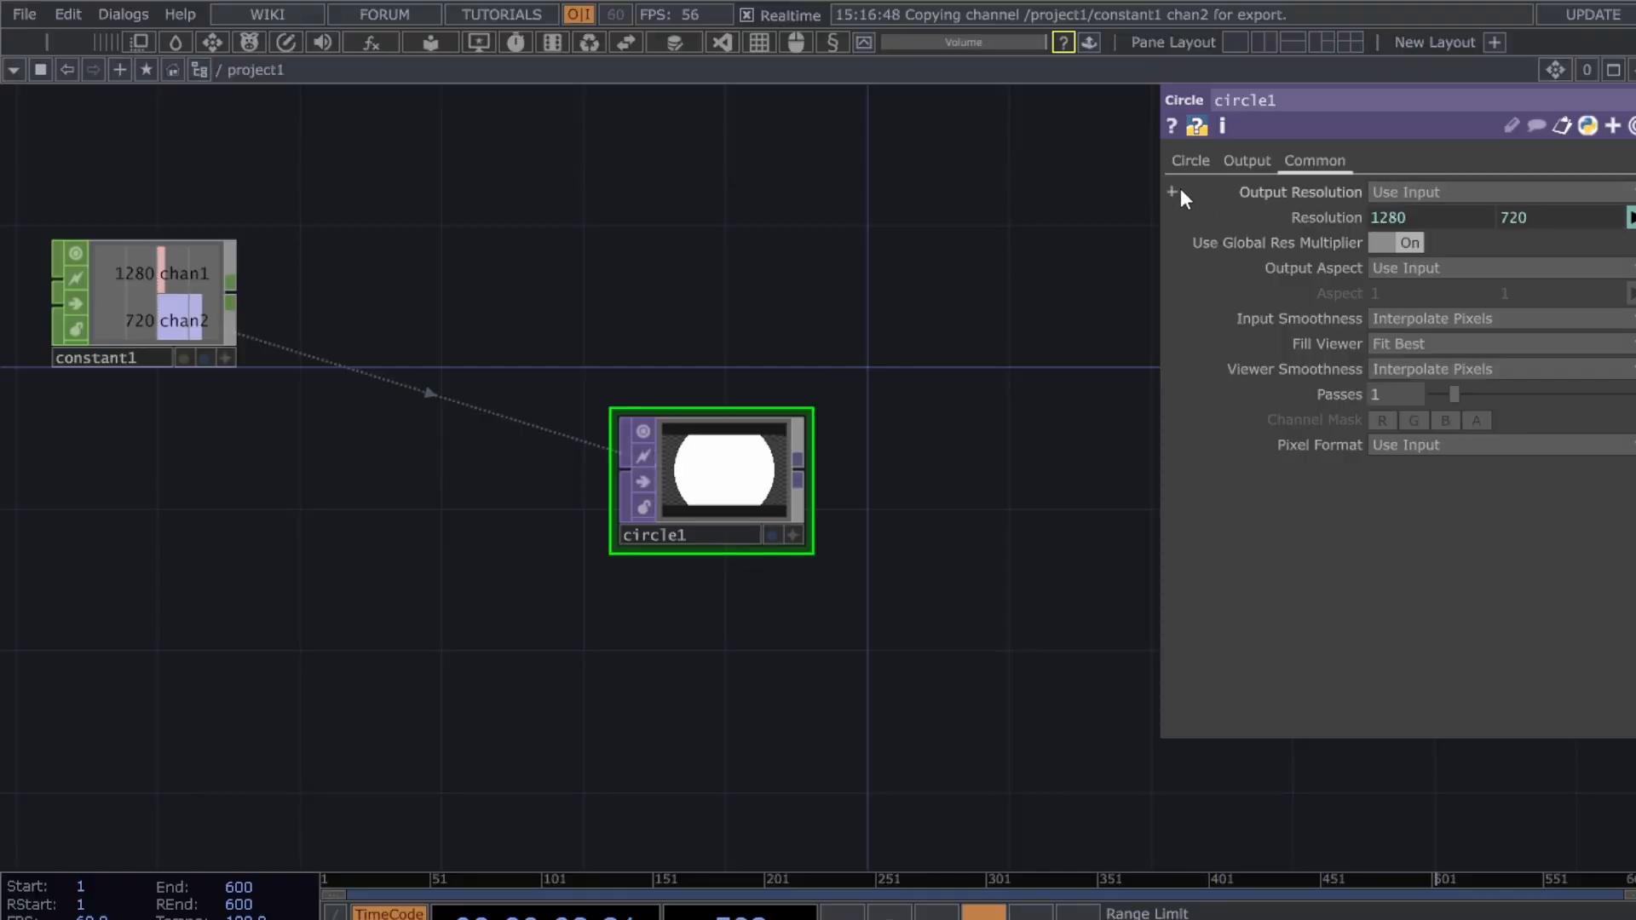
pyautogui.click(1189, 160)
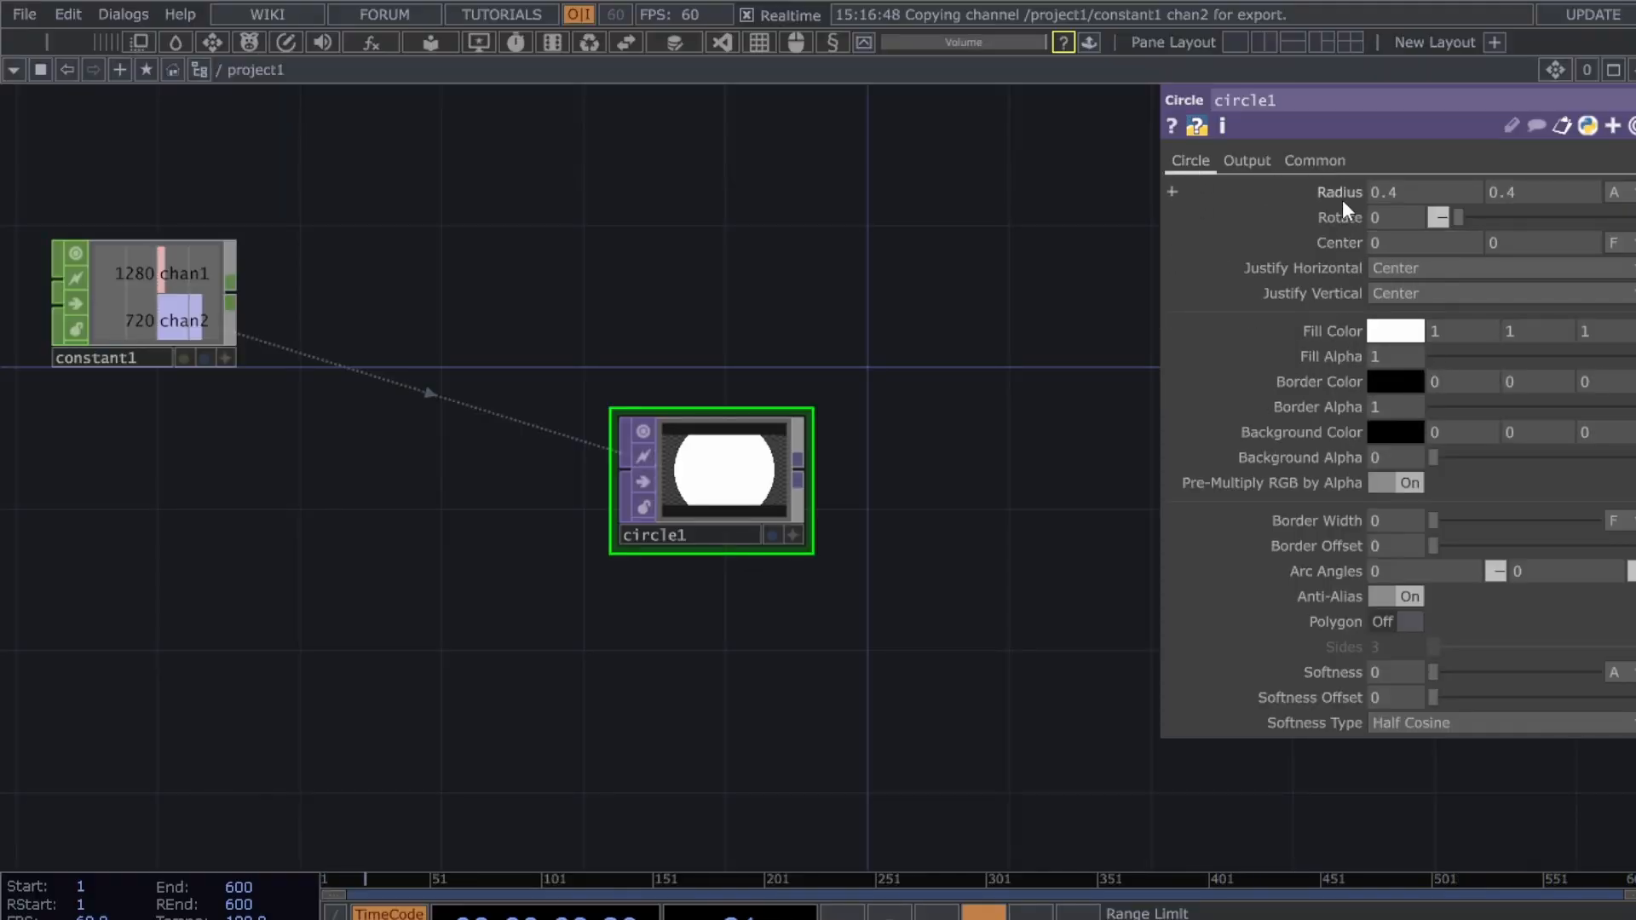
# - Set circle1's radius to 0.27 and lower its fill alpha
pyautogui.moveTo(1342, 200); pyautogui.dragTo(1293, 203, button='middle')
pyautogui.moveTo(1392, 192); pyautogui.dragTo(1289, 218, button='middle')
pyautogui.hotkey('ctrl', 'z')
pyautogui.moveTo(919, 705); pyautogui.dragTo(919, 675)
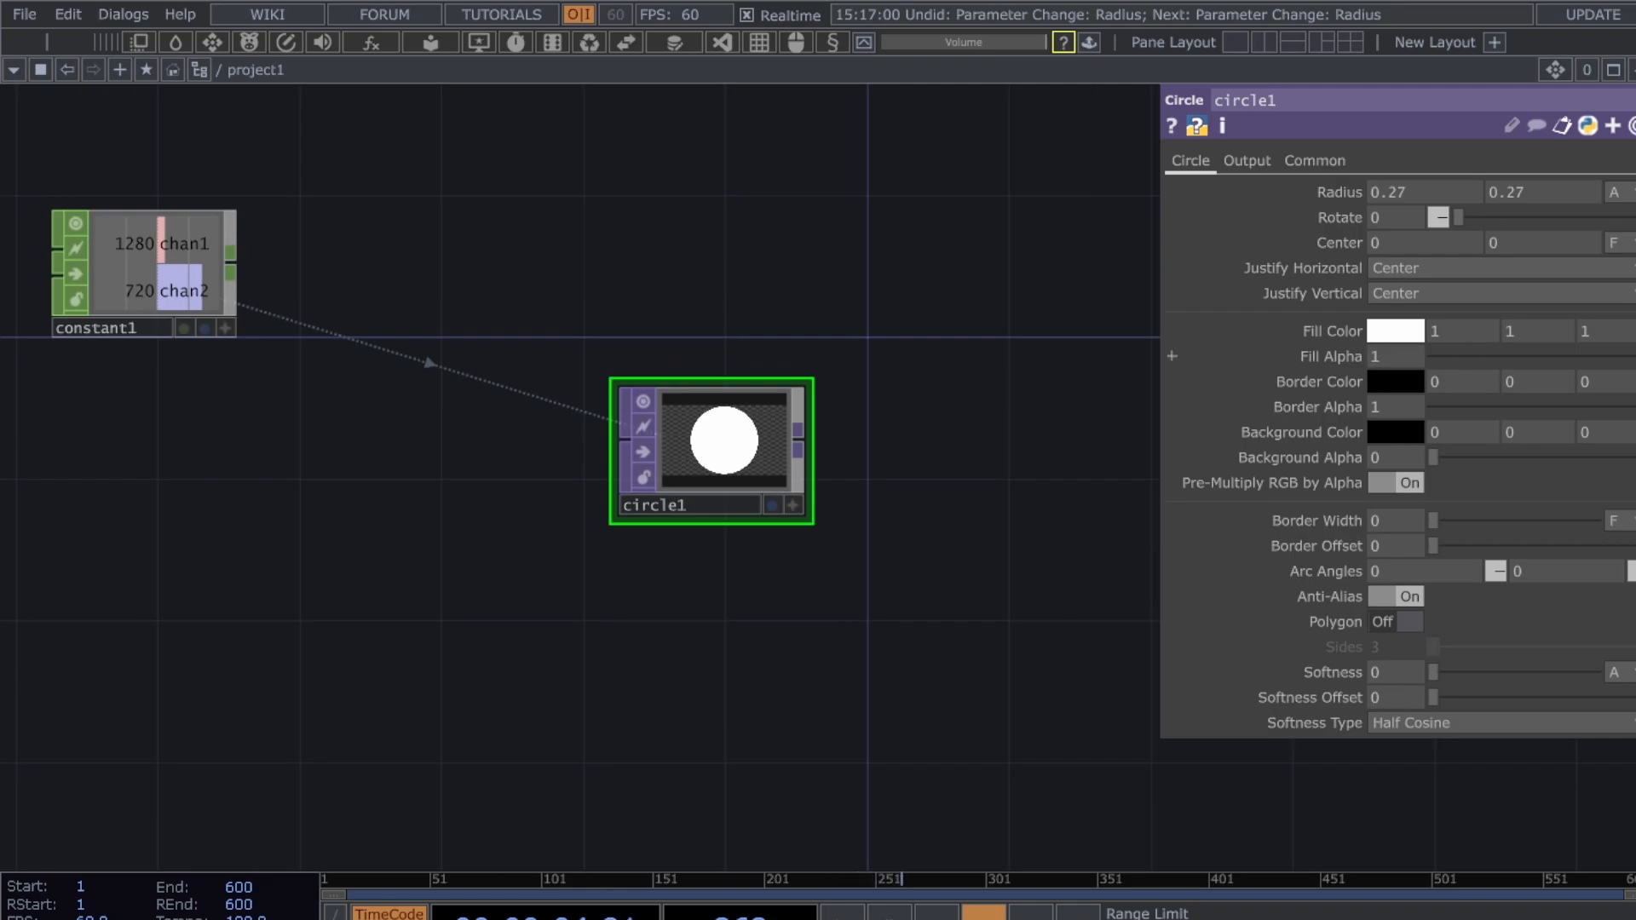
pyautogui.moveTo(1629, 356); pyautogui.dragTo(1358, 362)
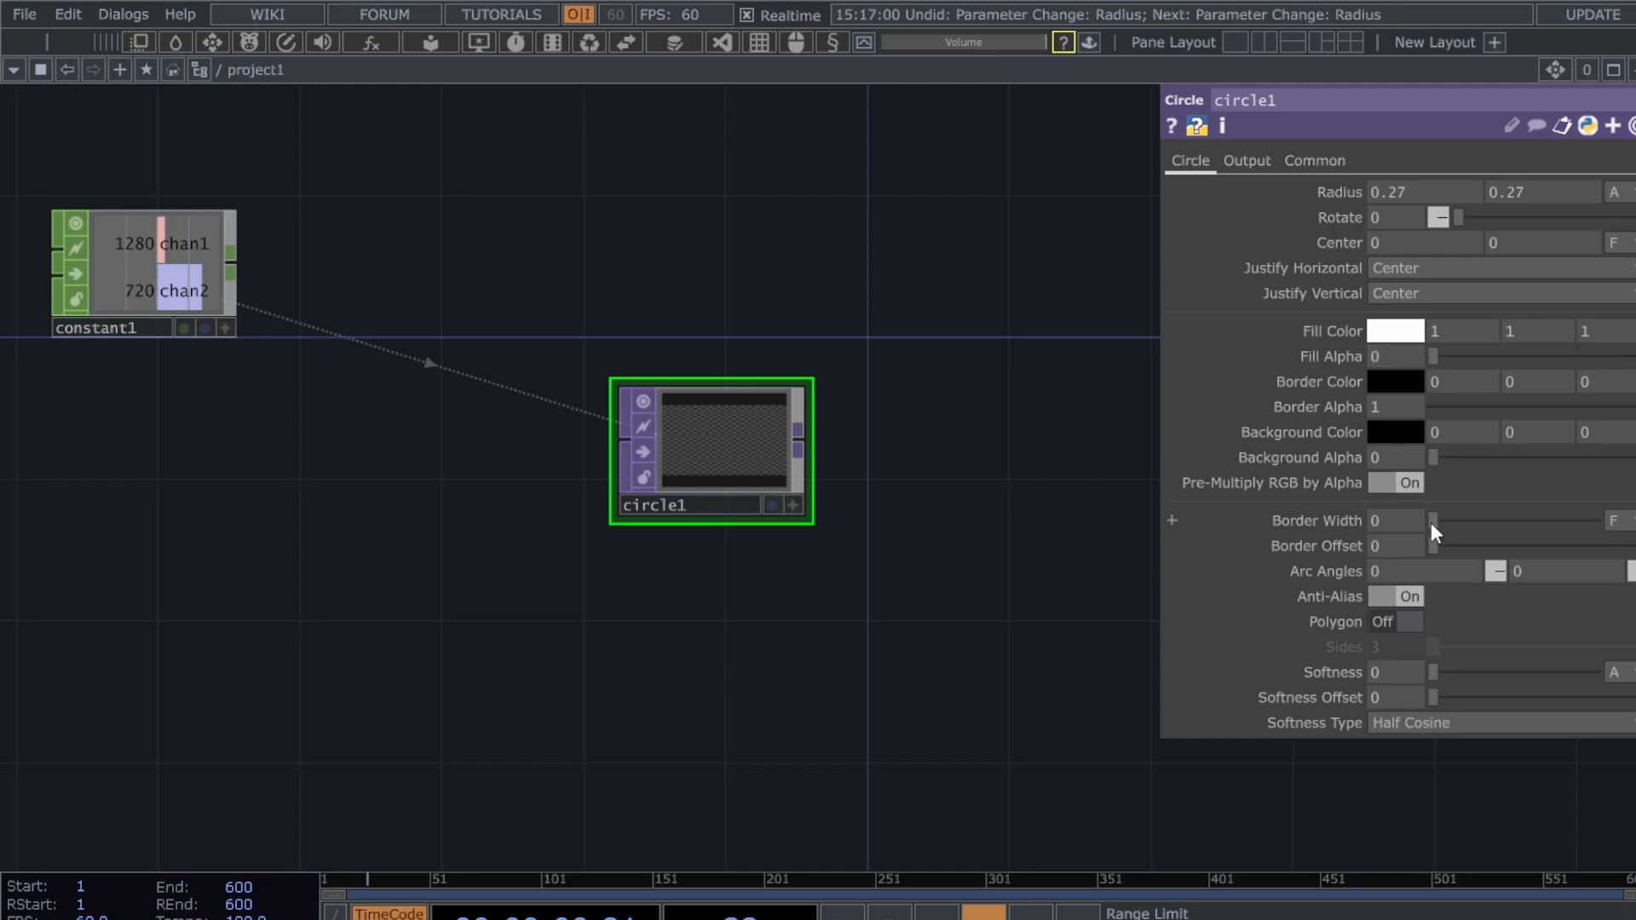
# - Give circle1 a white border about 0.029 wide
pyautogui.moveTo(1438, 525); pyautogui.dragTo(1478, 523)
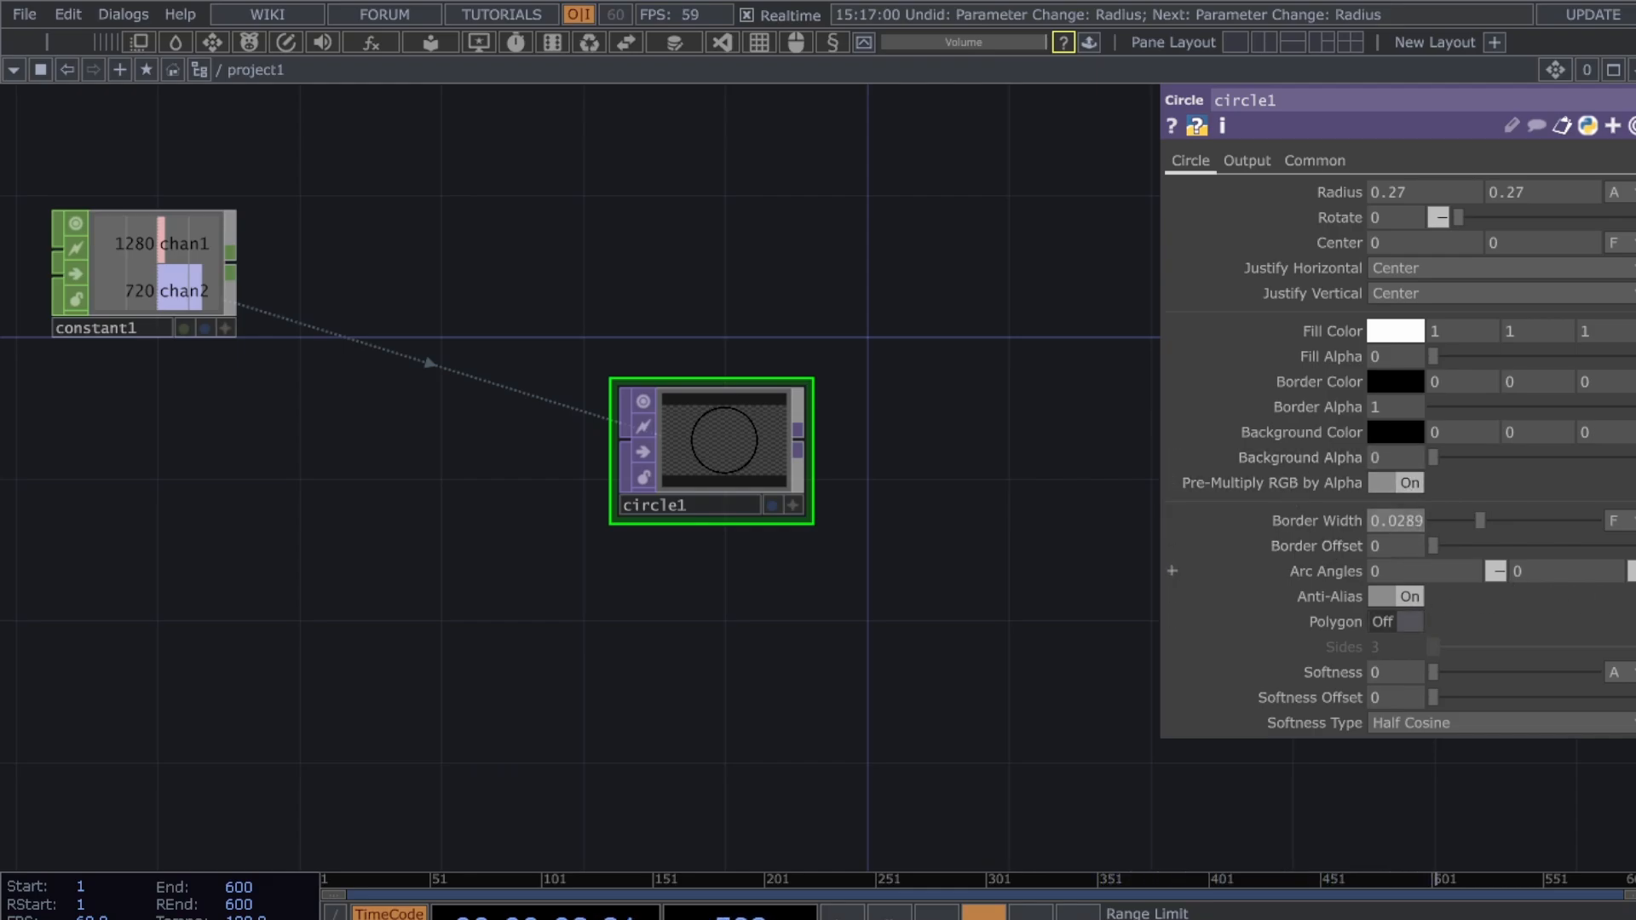
pyautogui.click(1404, 381)
pyautogui.click(318, 83)
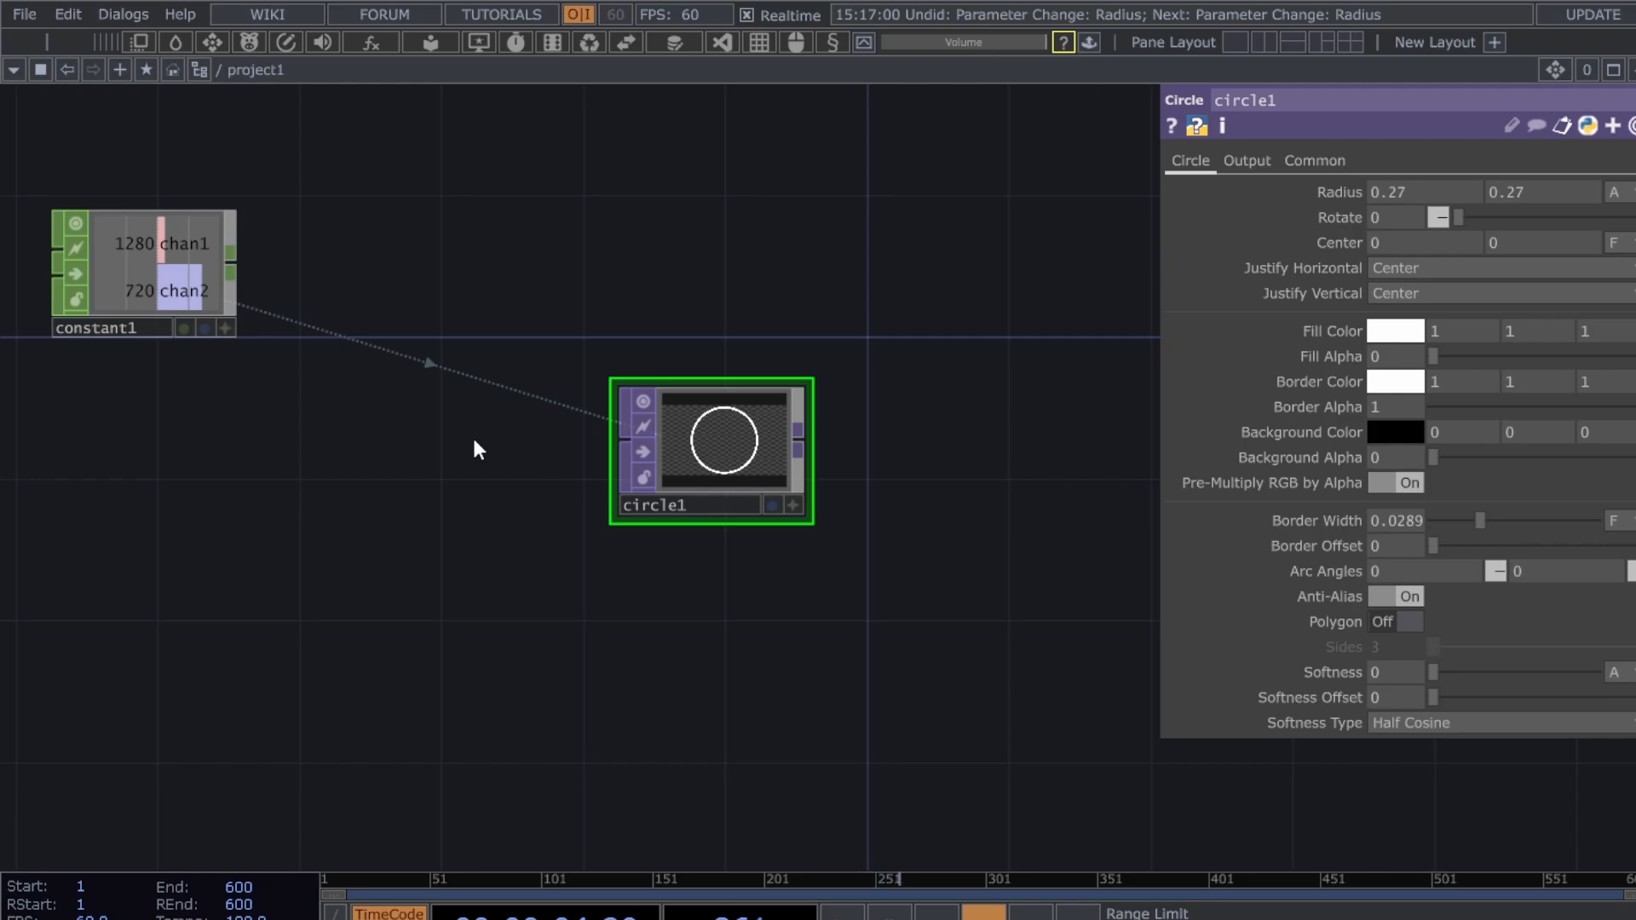
# - Duplicate circle1 as circle2 and place it below circle1
pyautogui.hotkey('ctrl', 'c')
pyautogui.hotkey('ctrl', 'f')
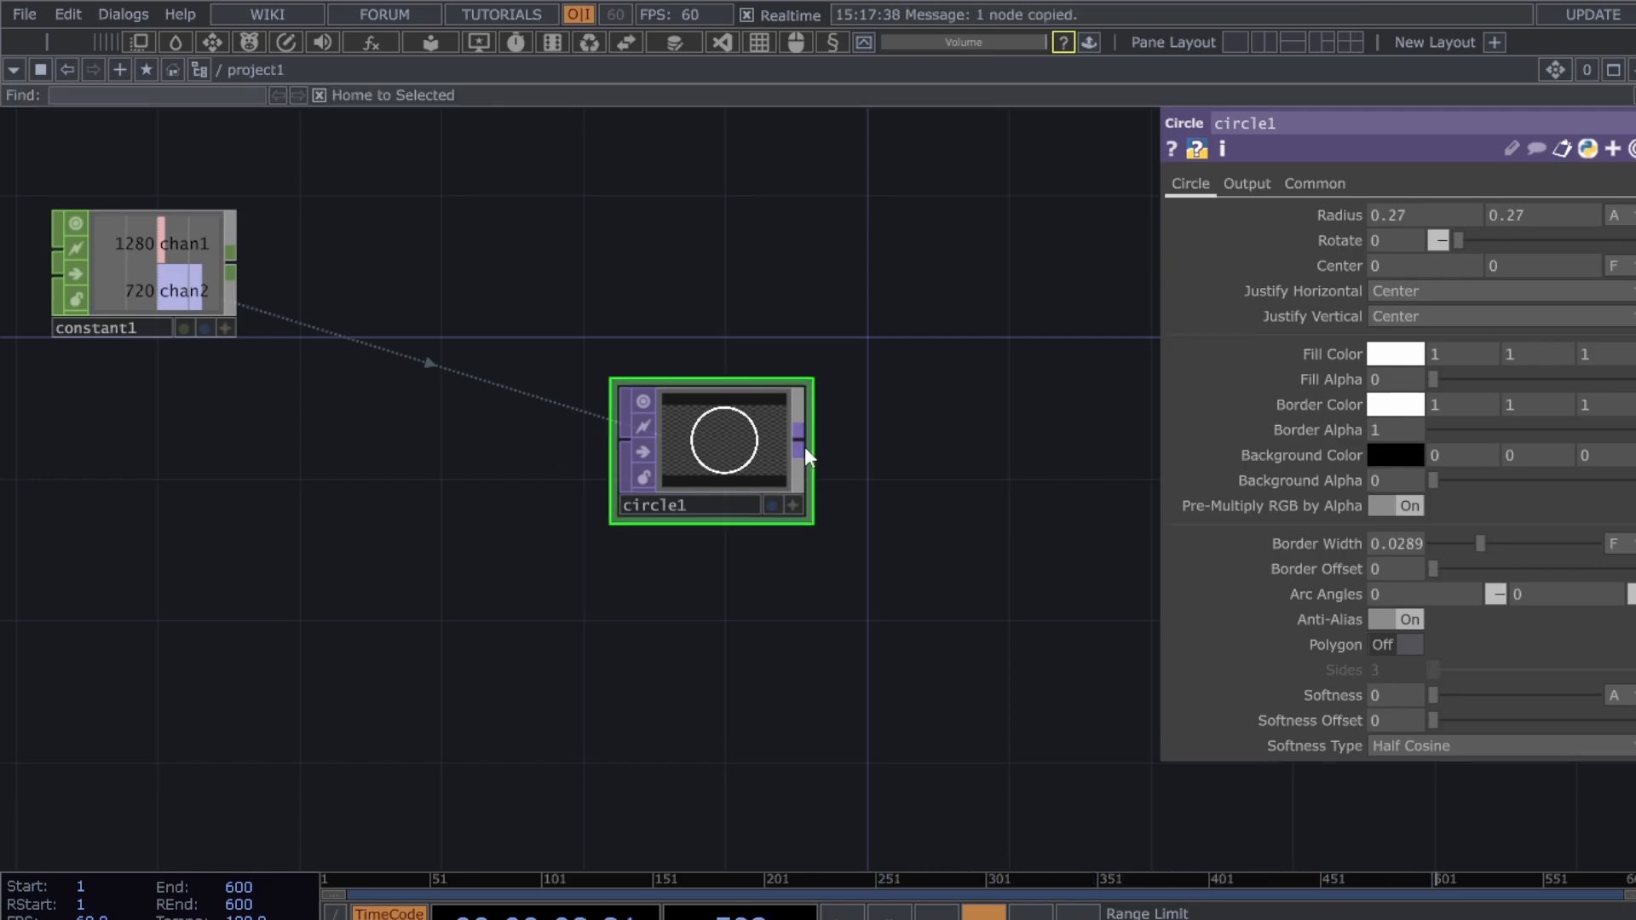
pyautogui.hotkey('ctrl', 'v')
pyautogui.moveTo(581, 335); pyautogui.dragTo(718, 583)
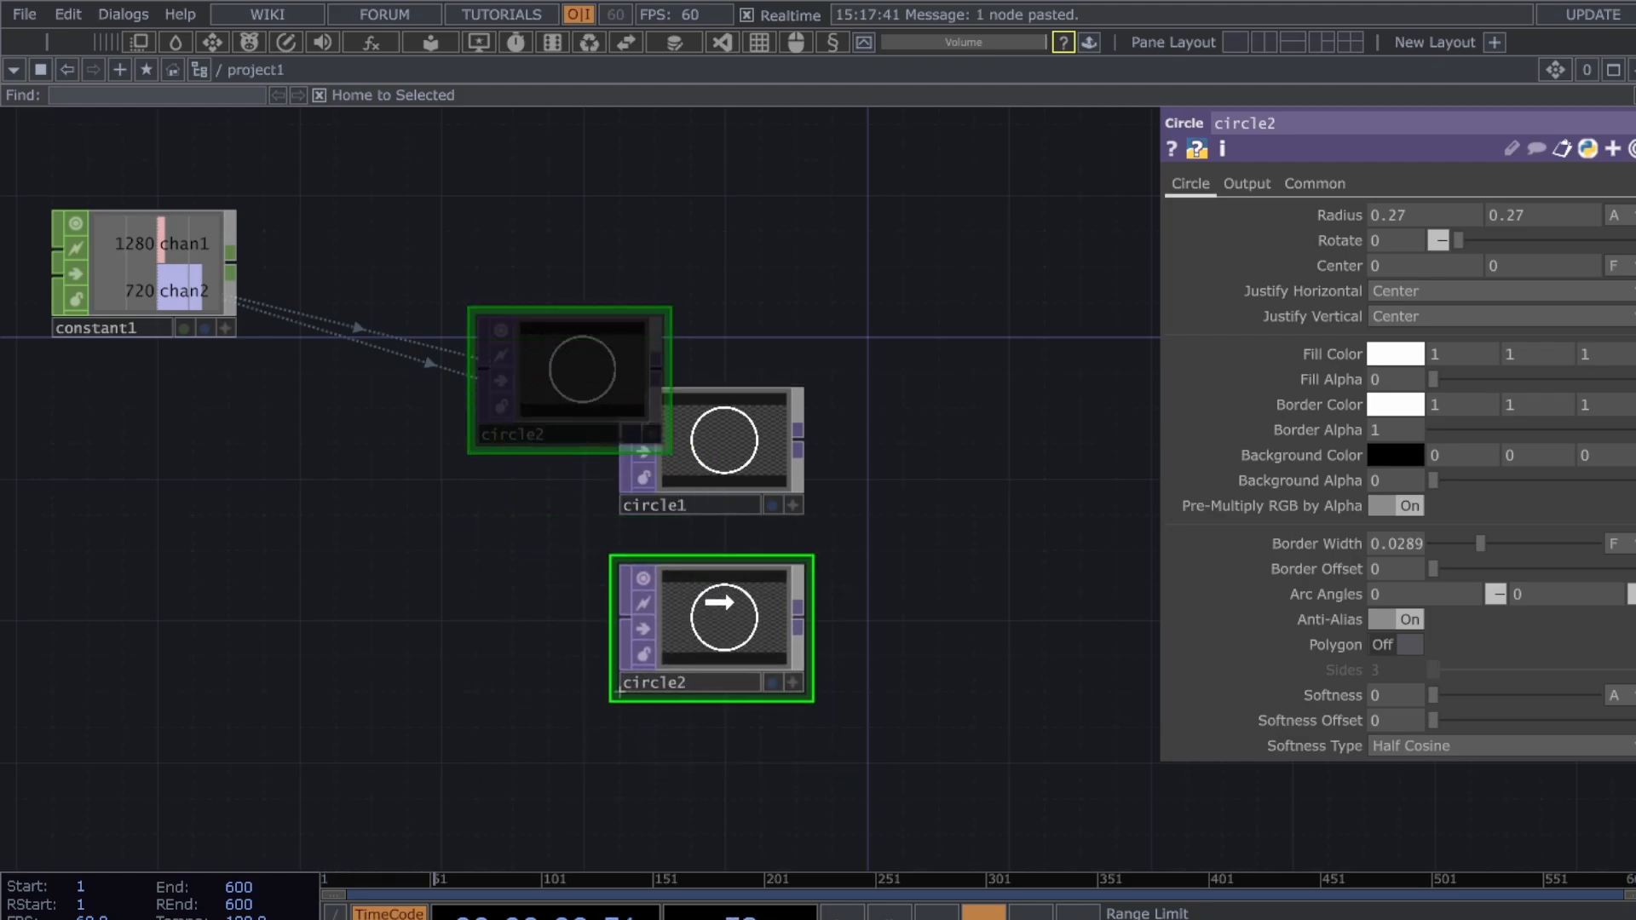
# - Turn circle2 into a downward-pointing triangle with Polygon on and Rotate -90
pyautogui.click(1403, 644)
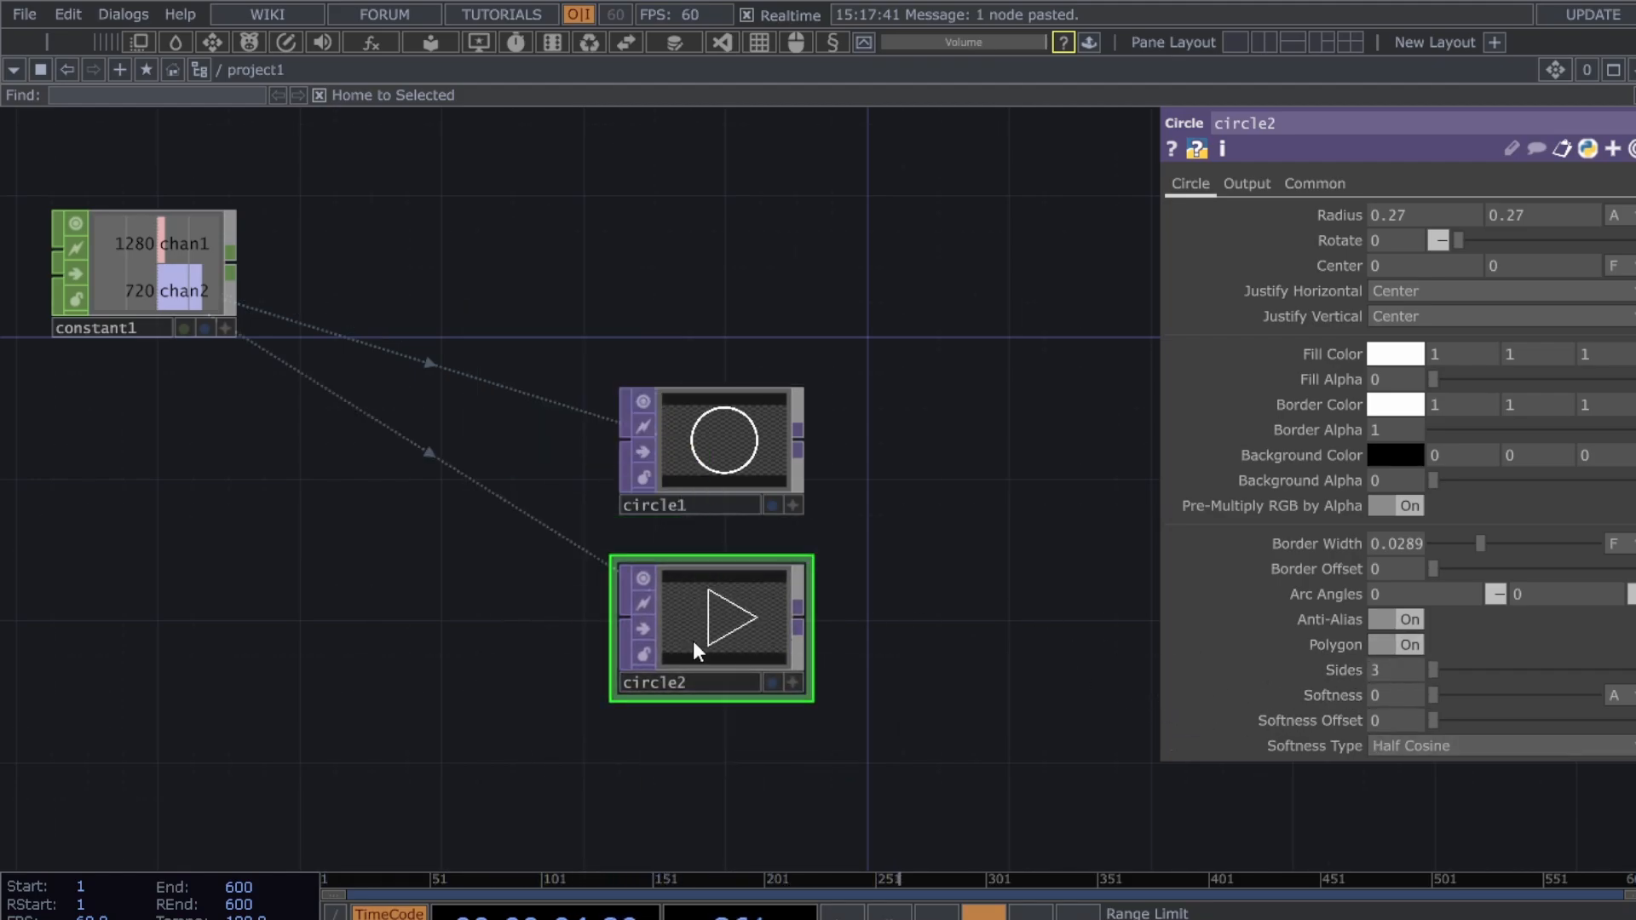
pyautogui.scroll(3, 833, 650)
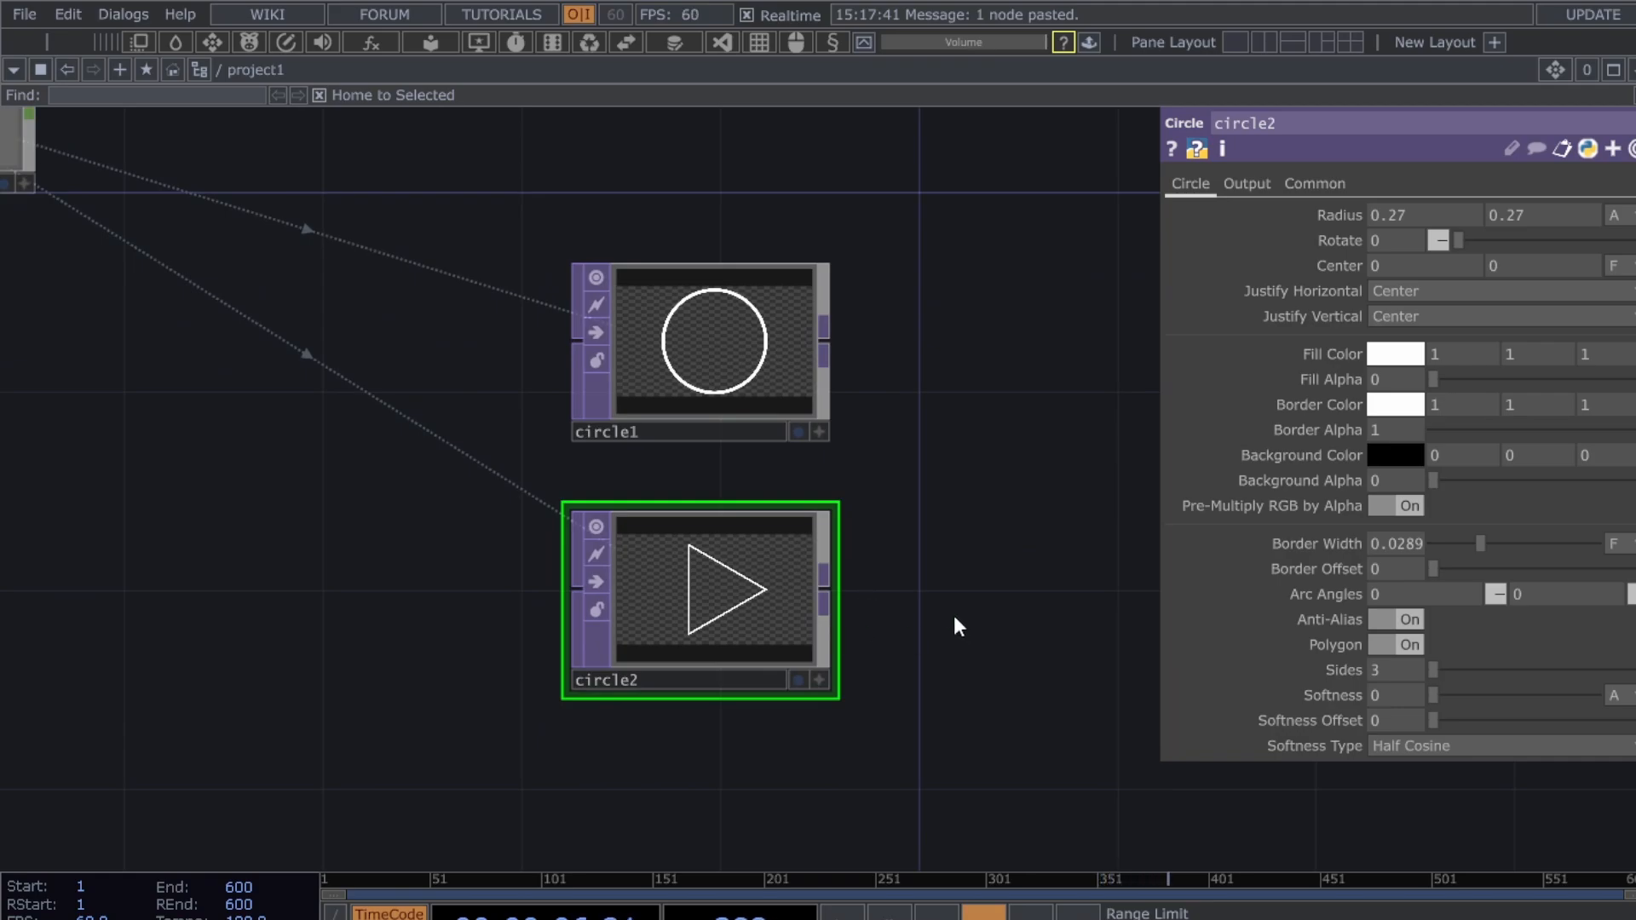
pyautogui.scroll(2, 954, 615)
pyautogui.scroll(-4, 972, 613)
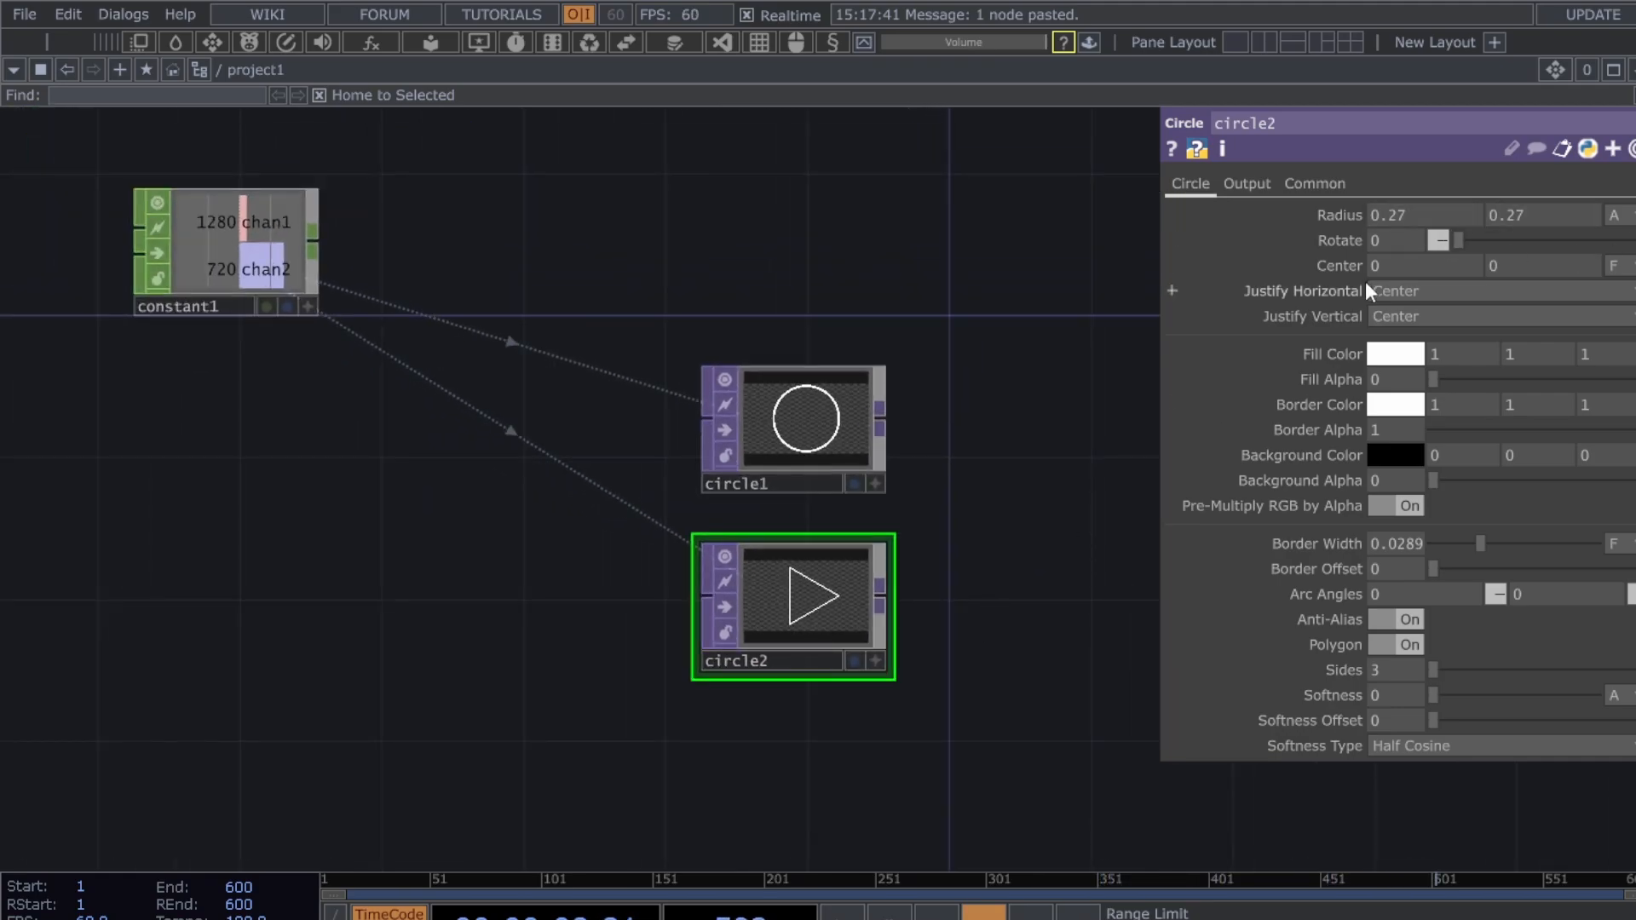
pyautogui.click(1373, 228)
pyautogui.write('-')
pyautogui.write('90')
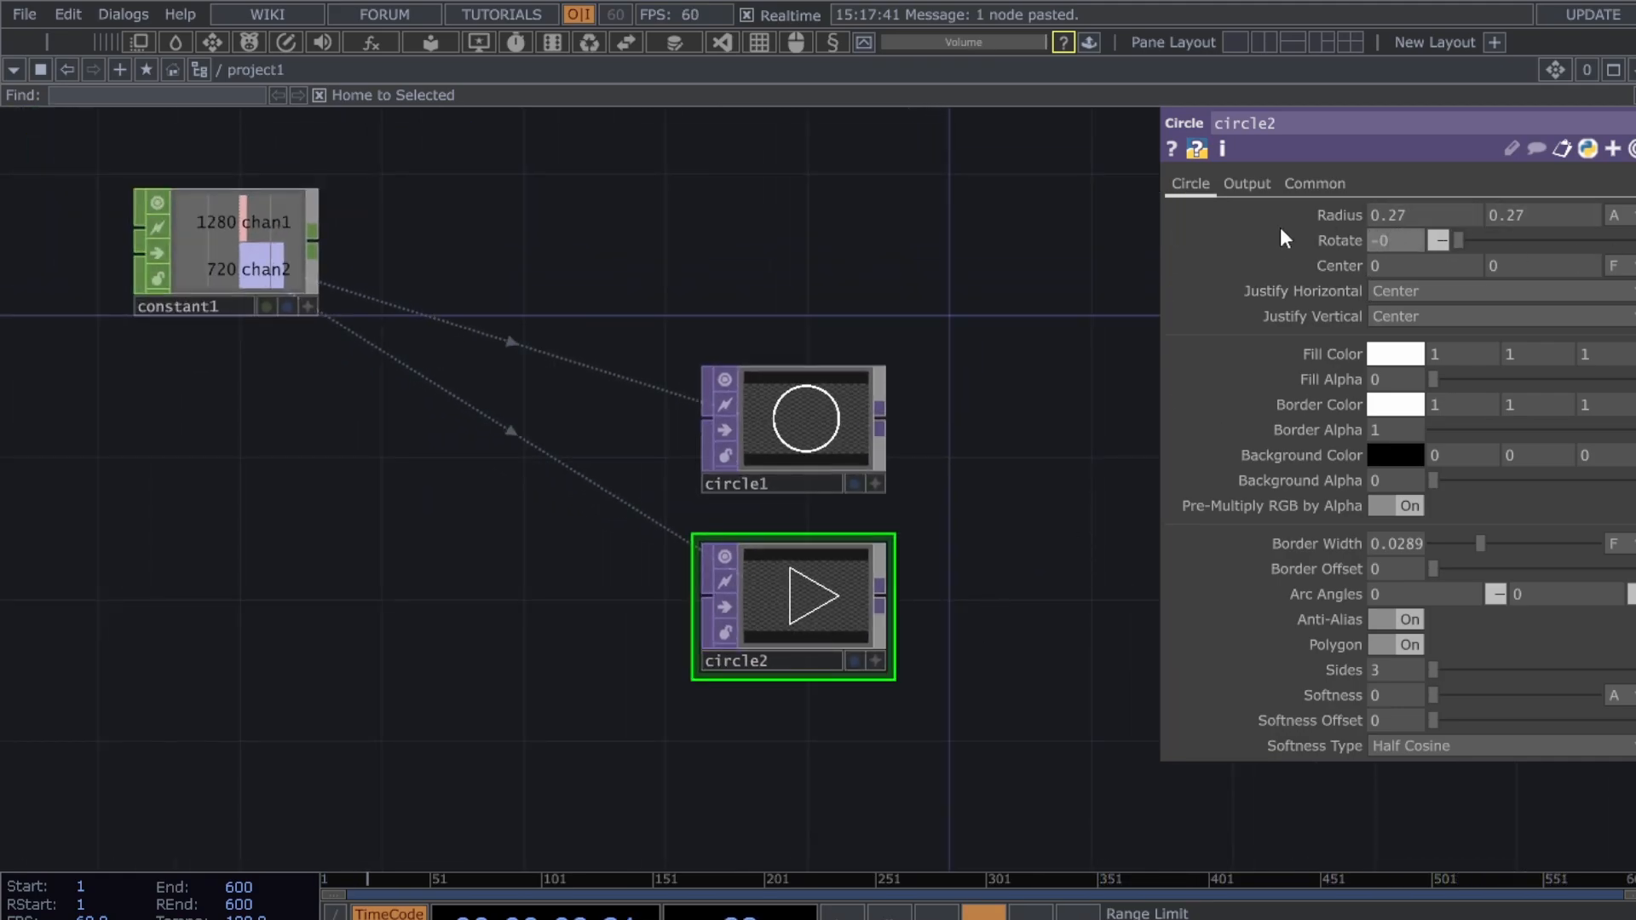
pyautogui.press('Return')
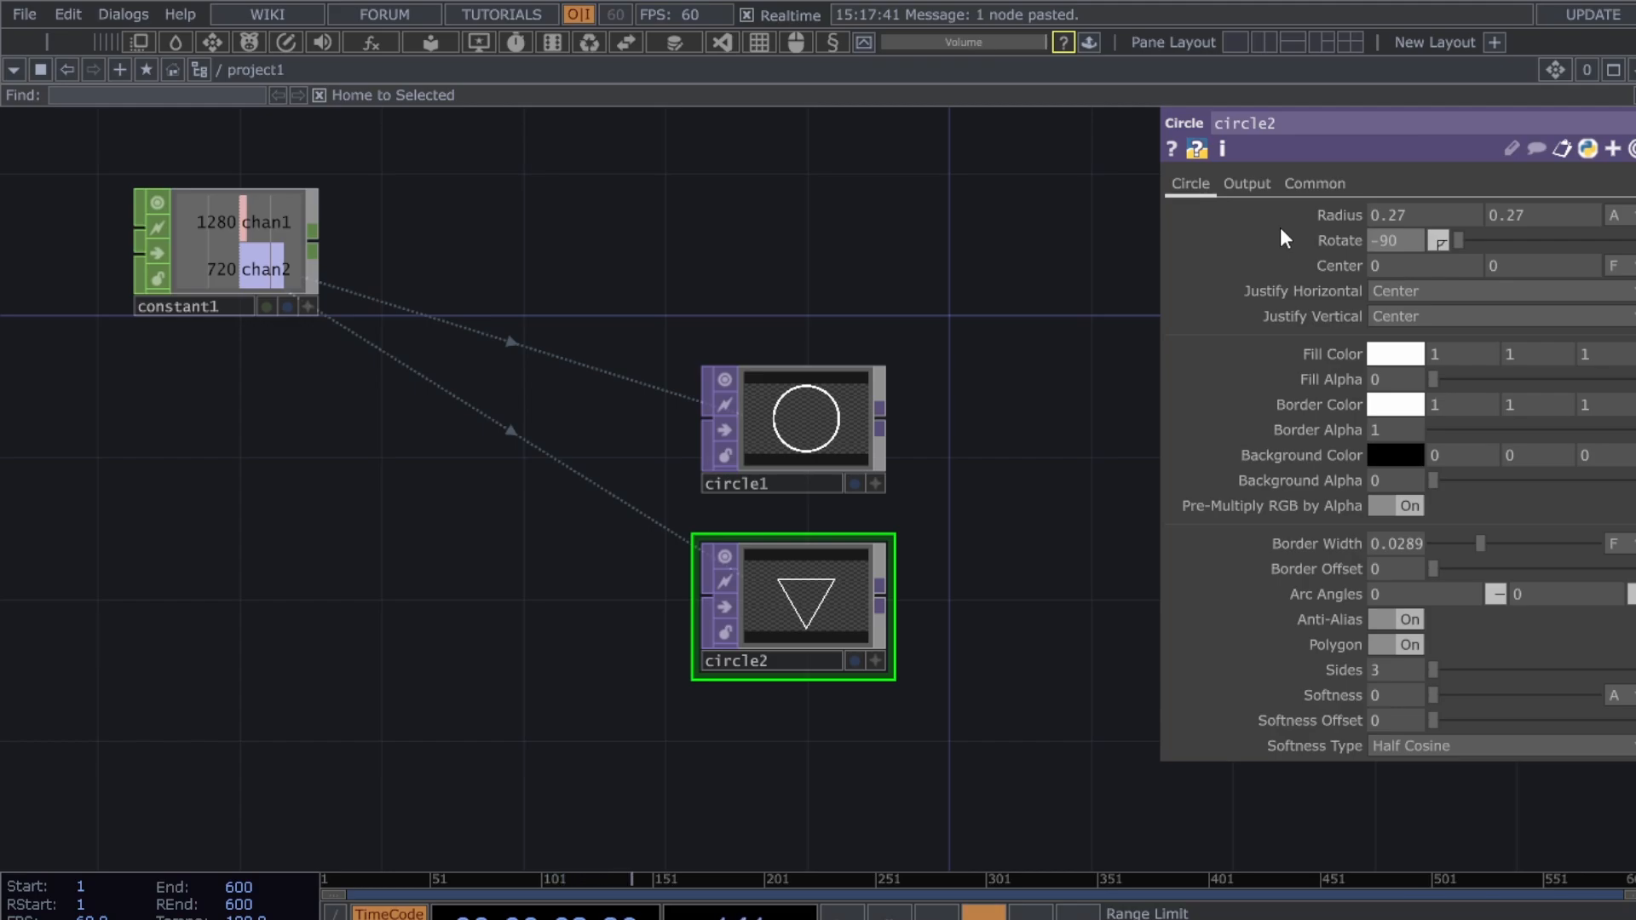
# - Shift the triangle's Center Y to 0.06
pyautogui.scroll(2, 912, 605)
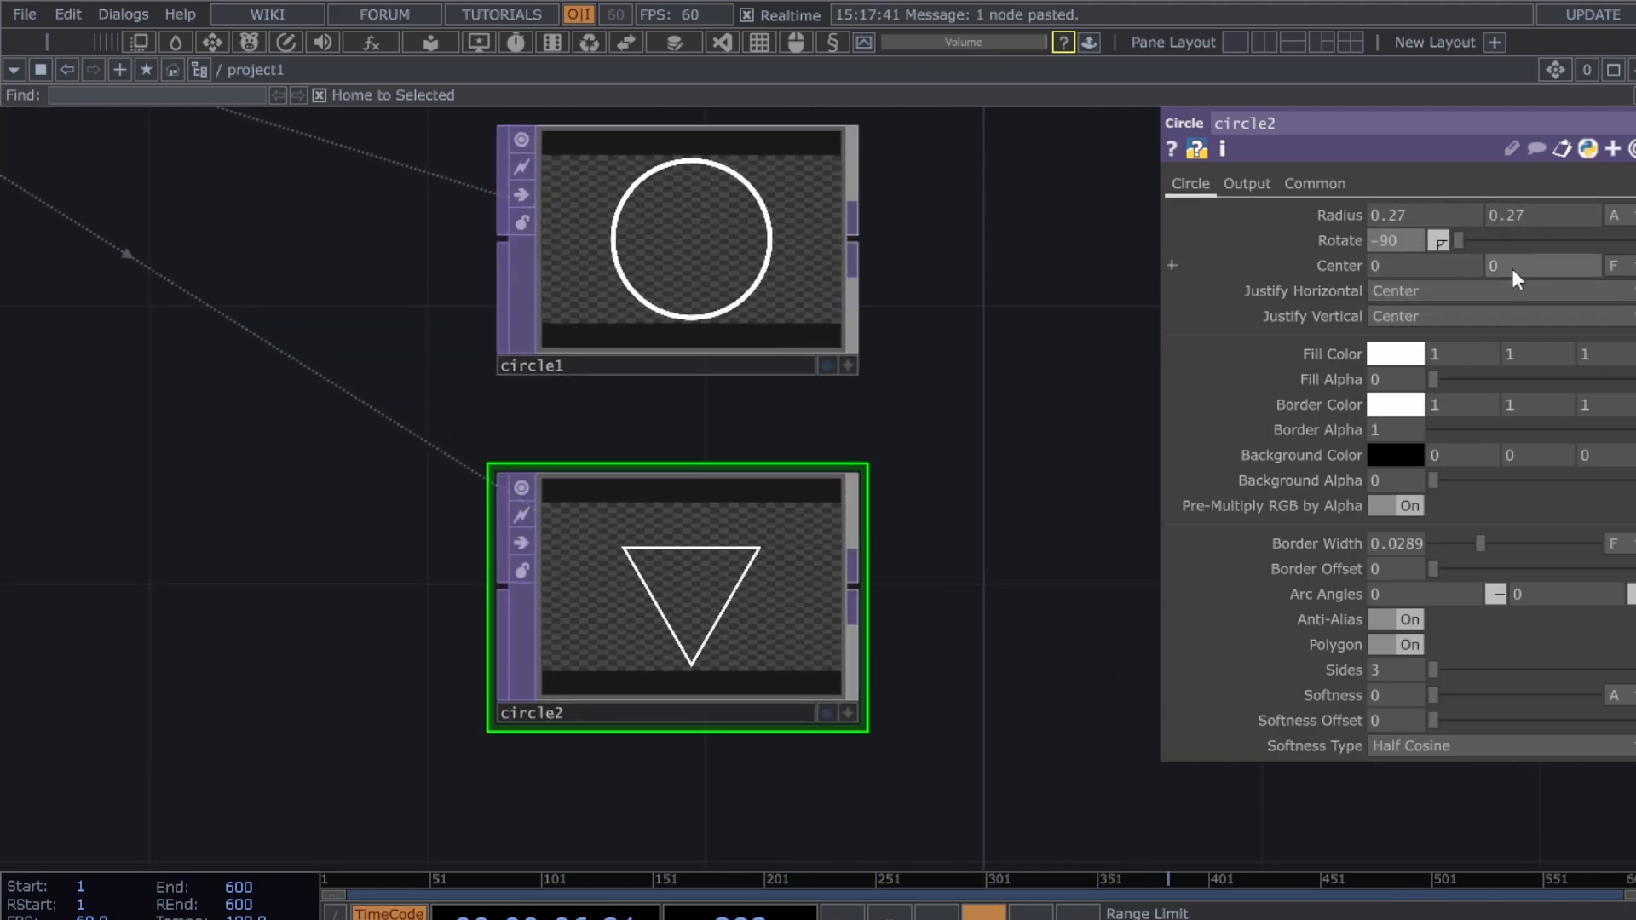
pyautogui.moveTo(1504, 265); pyautogui.dragTo(1576, 295, button='middle')
pyautogui.scroll(-5, 938, 341)
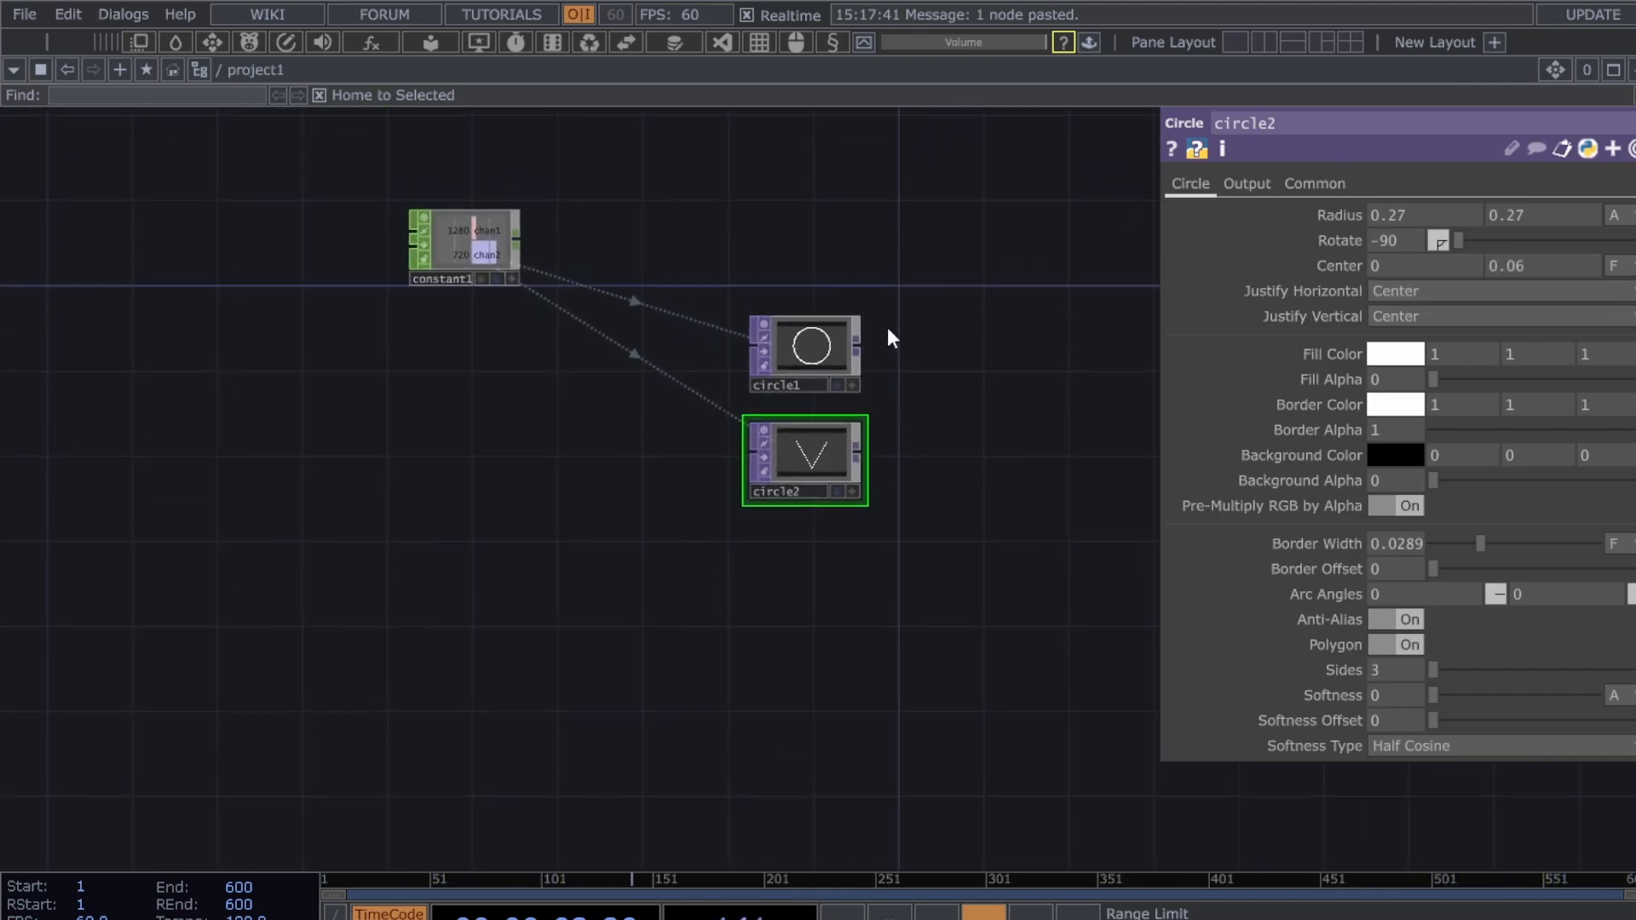
pyautogui.moveTo(936, 421); pyautogui.dragTo(898, 422)
pyautogui.moveTo(854, 335); pyautogui.dragTo(827, 321)
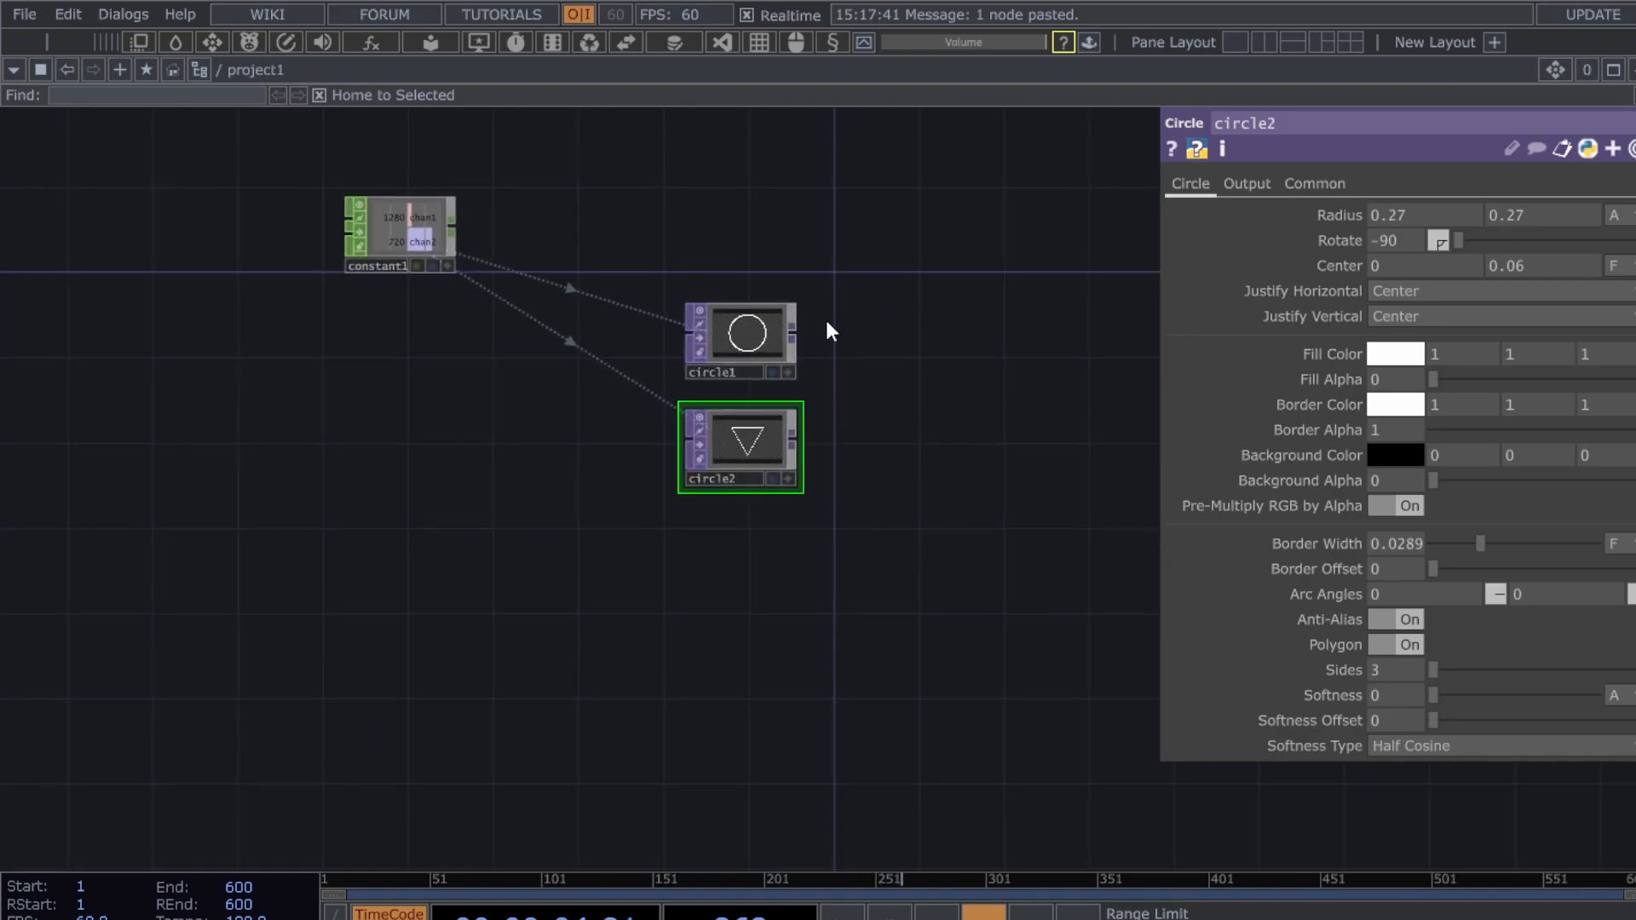
pyautogui.scroll(5, 891, 422)
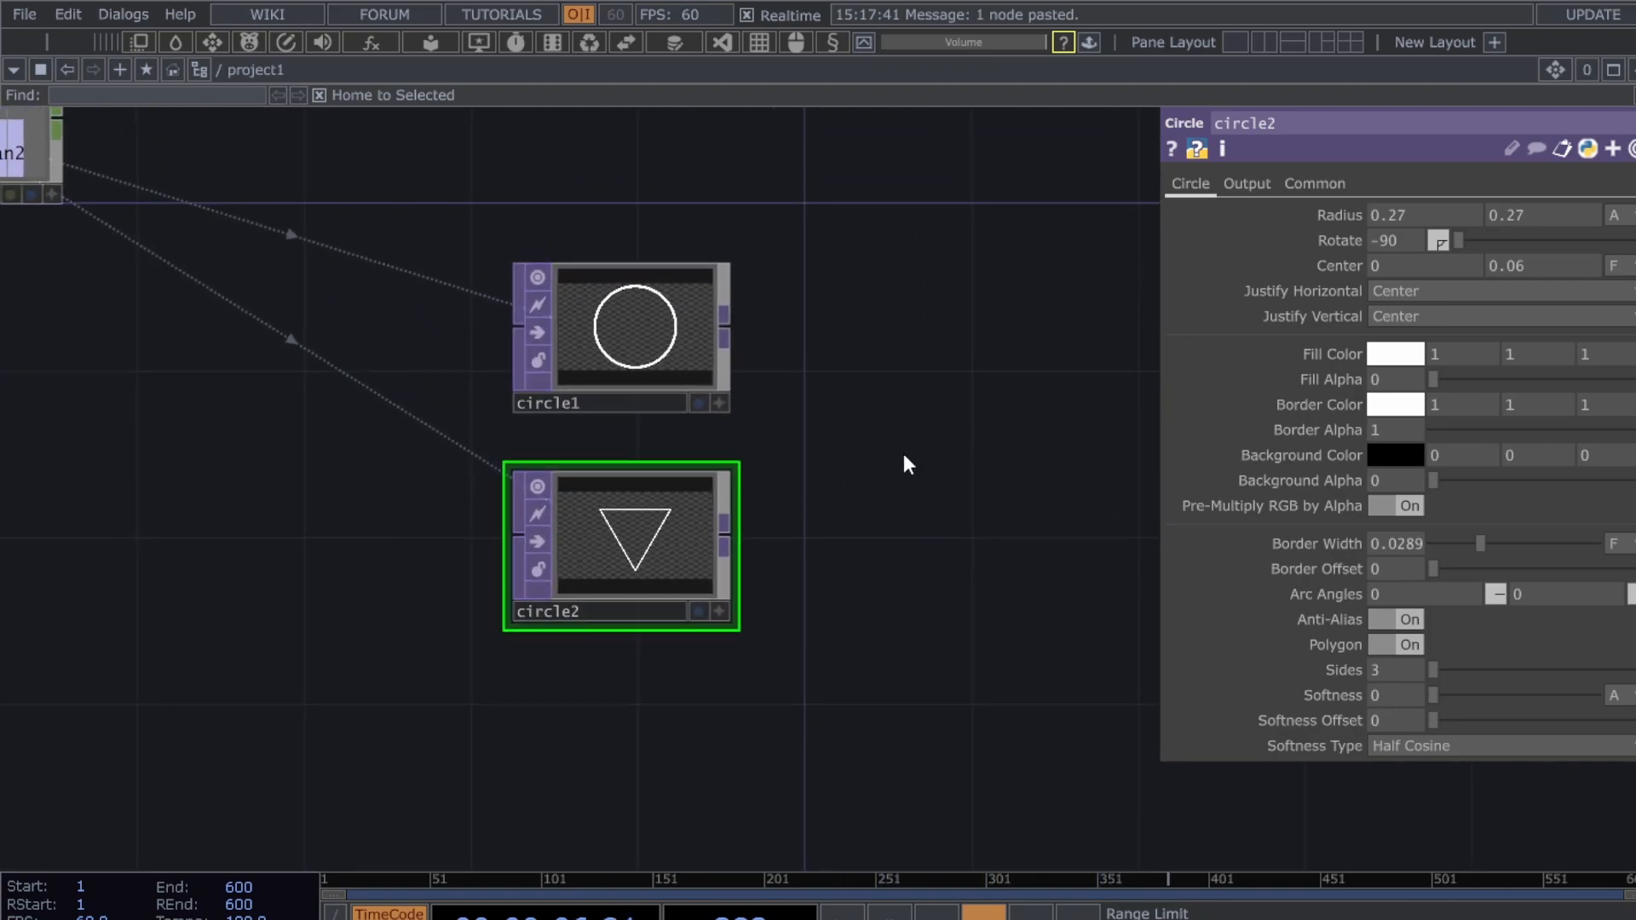
pyautogui.moveTo(963, 575); pyautogui.dragTo(993, 541)
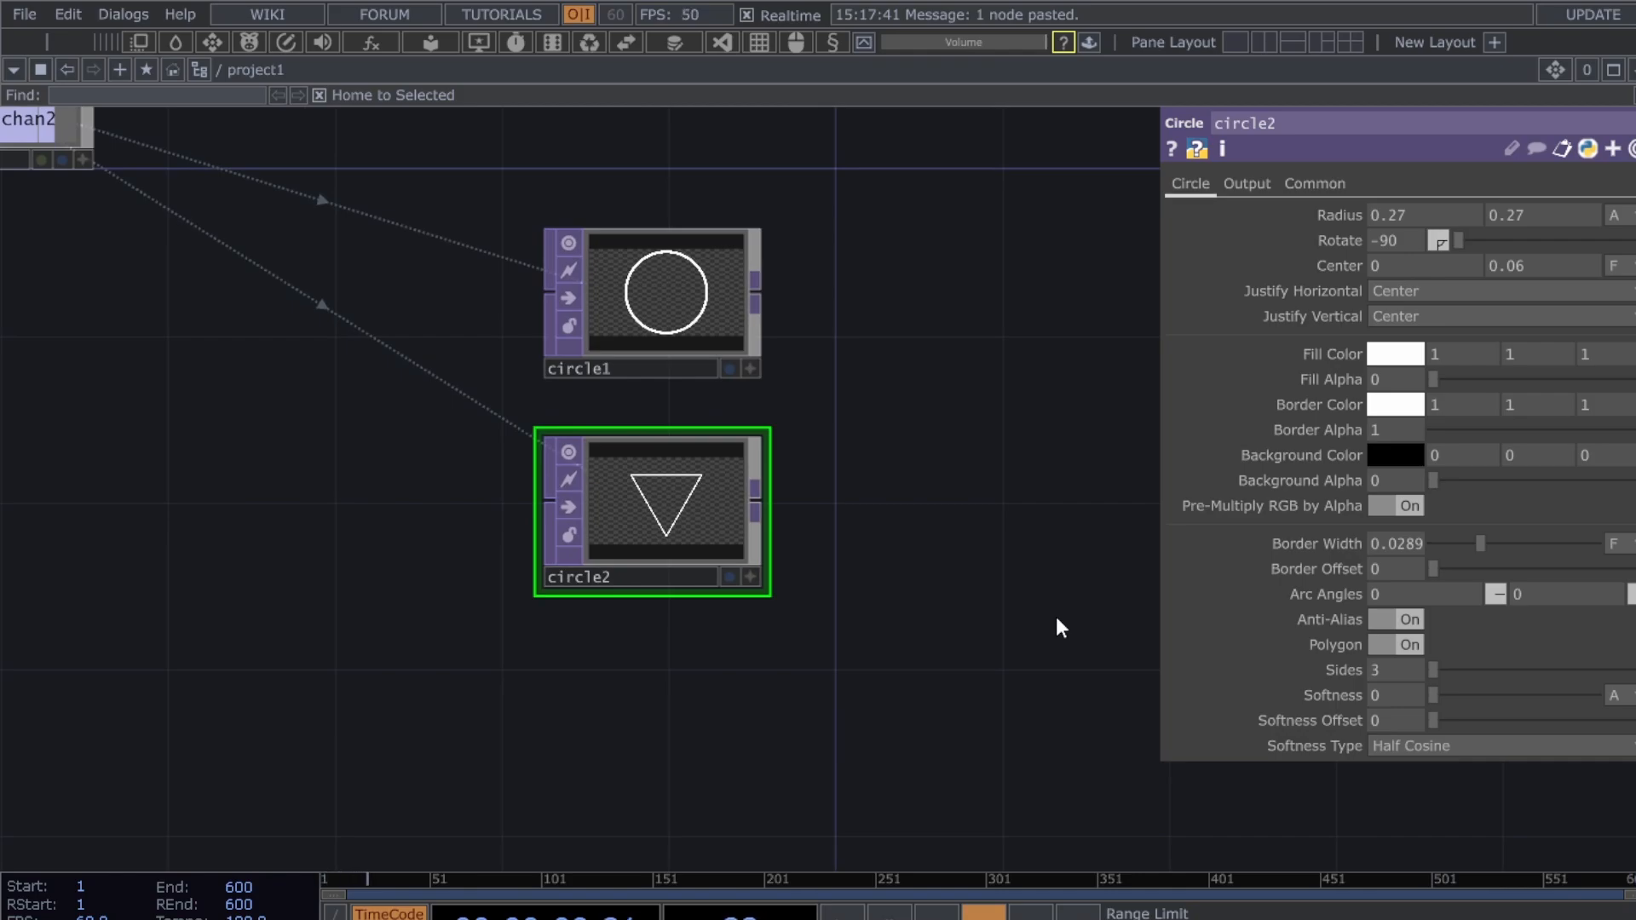
# - Add rectangle1 below circle2 with its resolution linked to constant1's 1280×720
pyautogui.click(693, 489)
pyautogui.click(662, 727)
pyautogui.moveTo(975, 676); pyautogui.dragTo(991, 634)
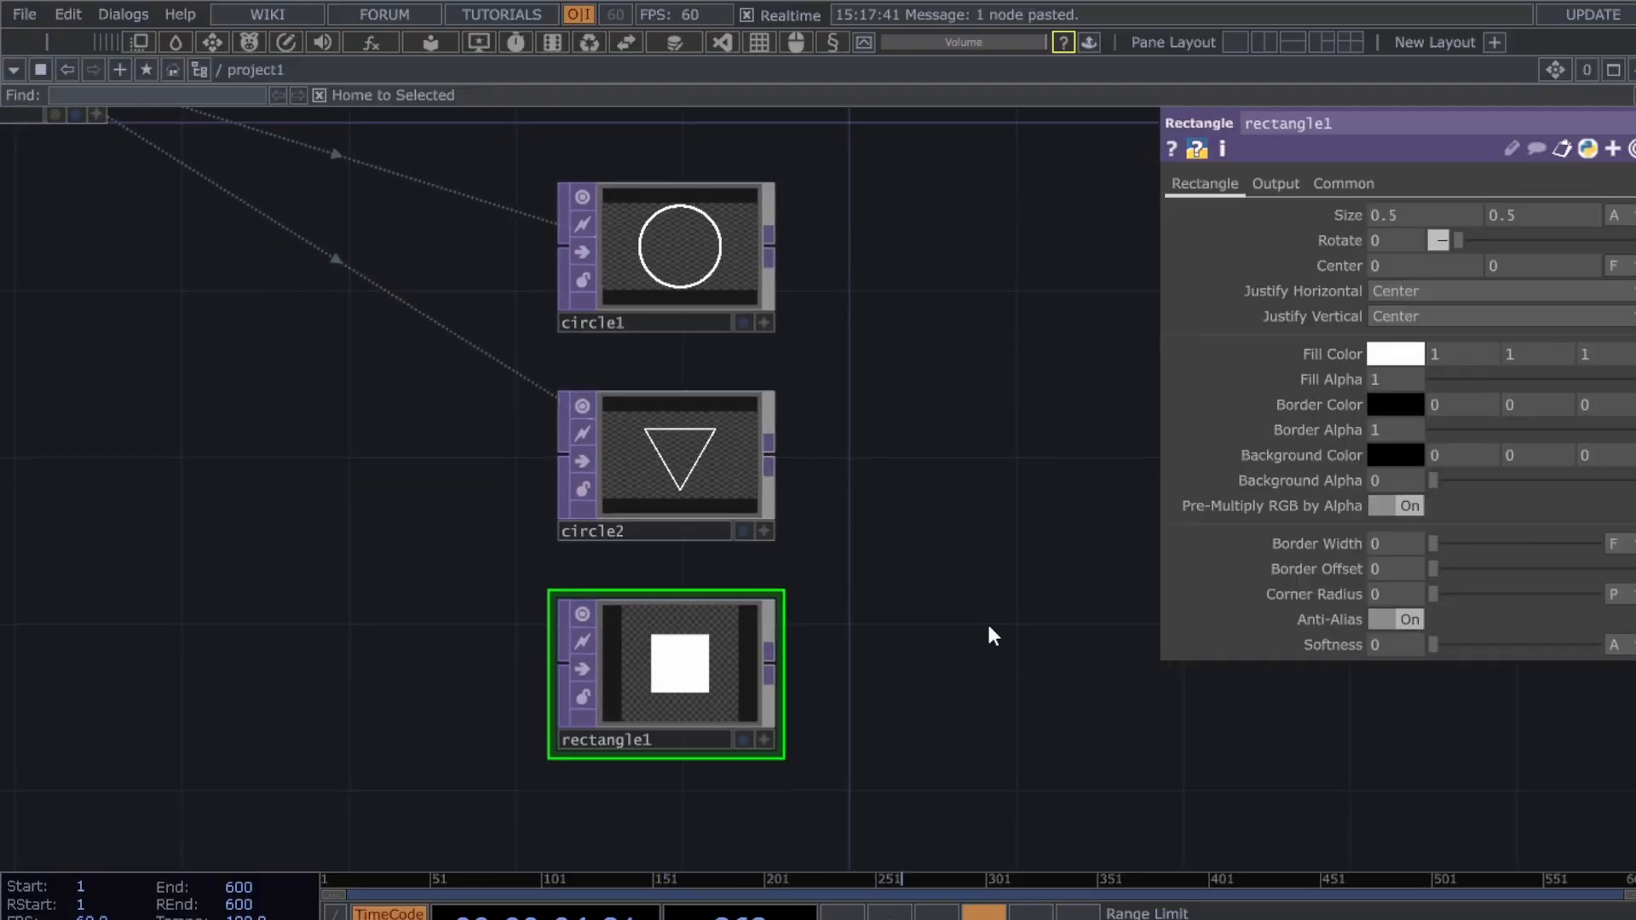
pyautogui.click(1343, 183)
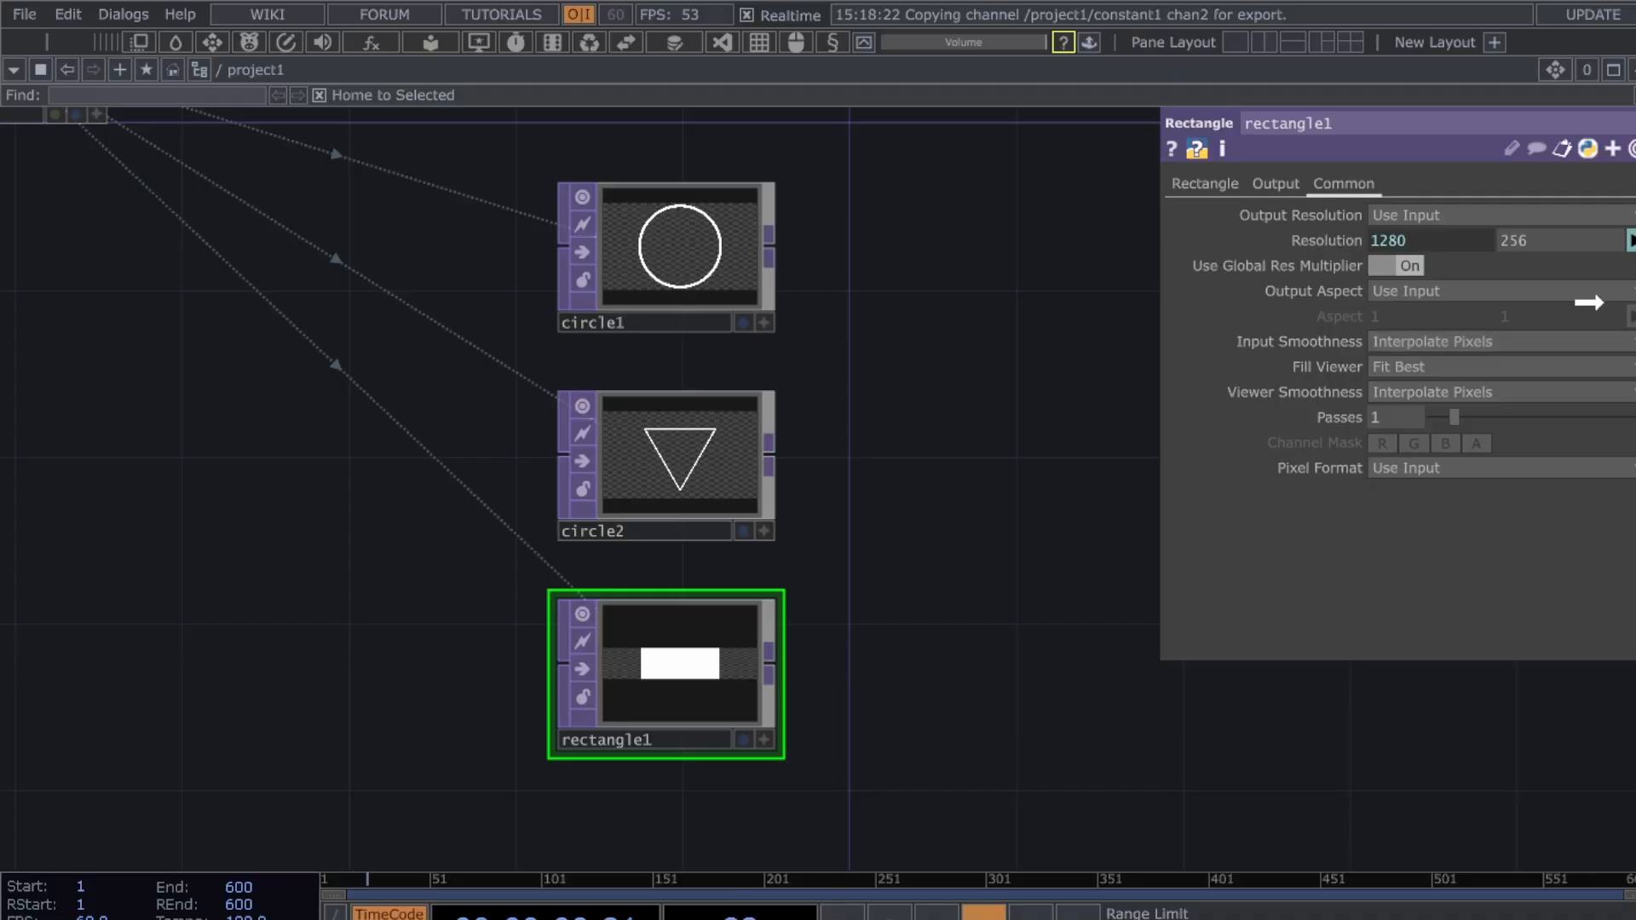
pyautogui.click(1508, 238)
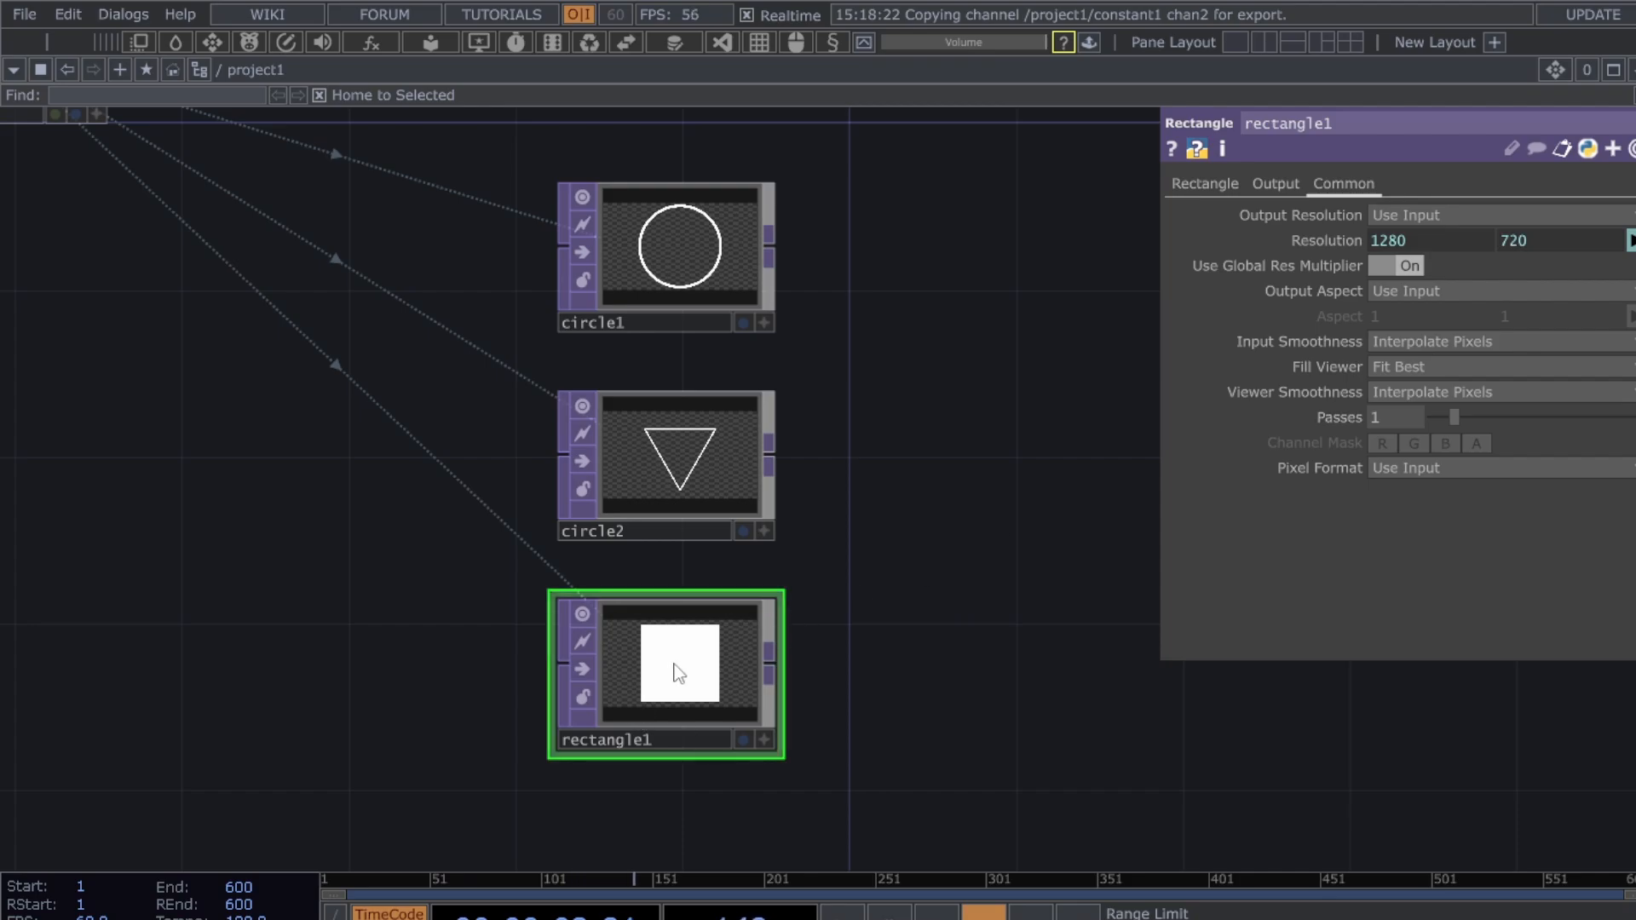
pyautogui.click(1186, 180)
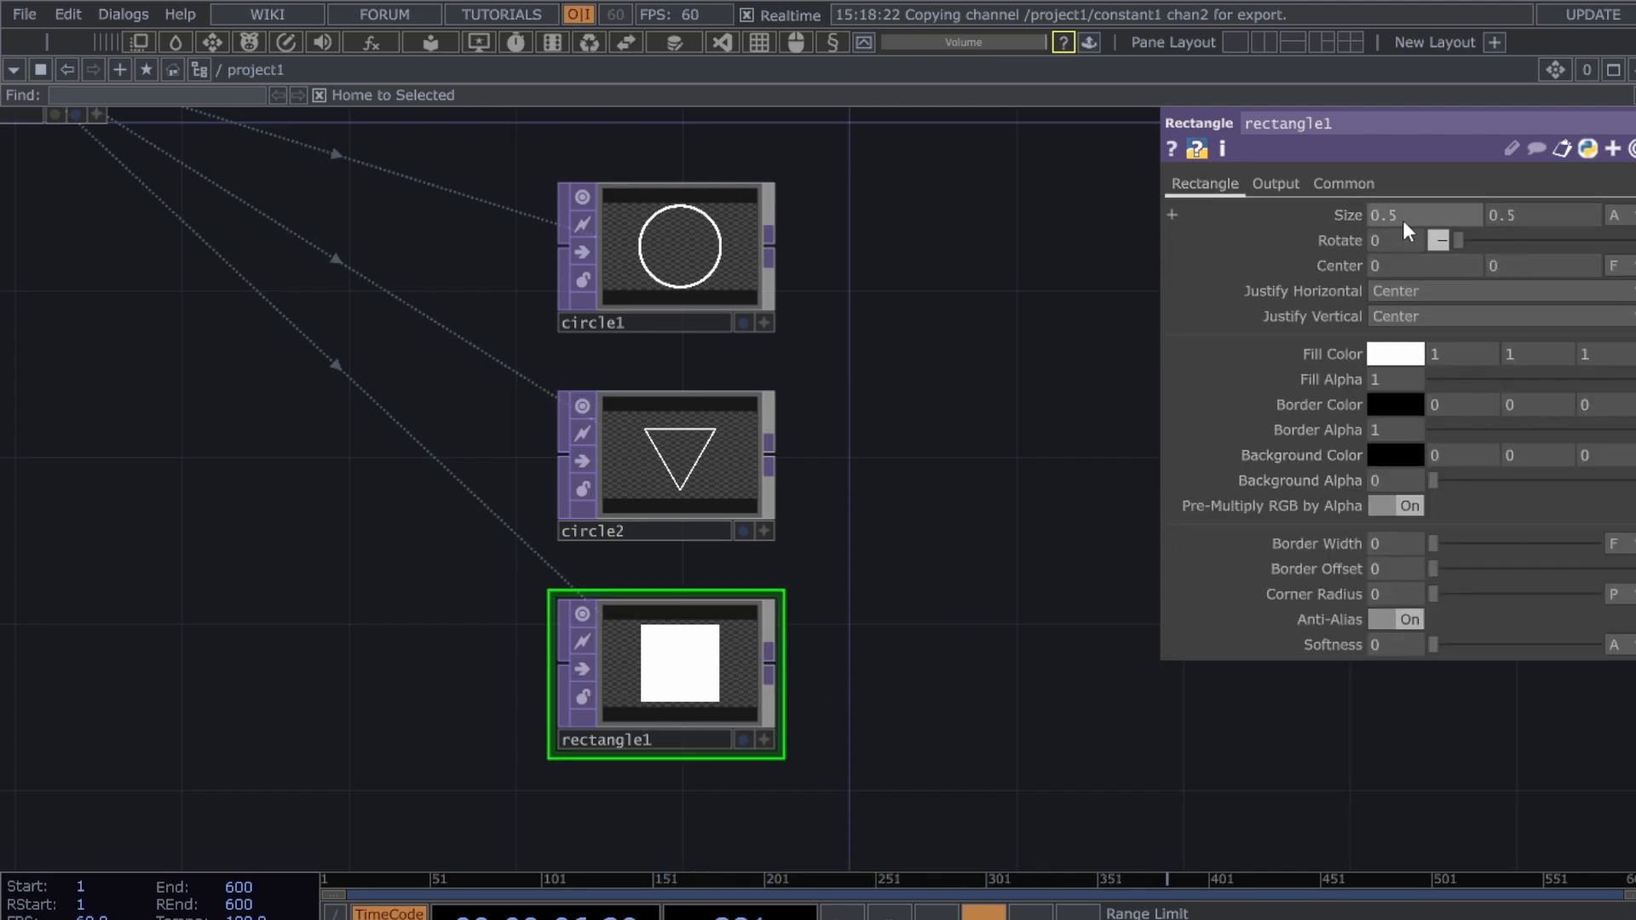
# - Make rectangle1 a 0.5 by 0.1 bar with edge softness about 0.079
pyautogui.moveTo(1396, 218)
pyautogui.mouseDown(button='middle')
pyautogui.moveTo(1374, 218)
pyautogui.moveTo(1396, 218)
pyautogui.mouseUp(button='middle')
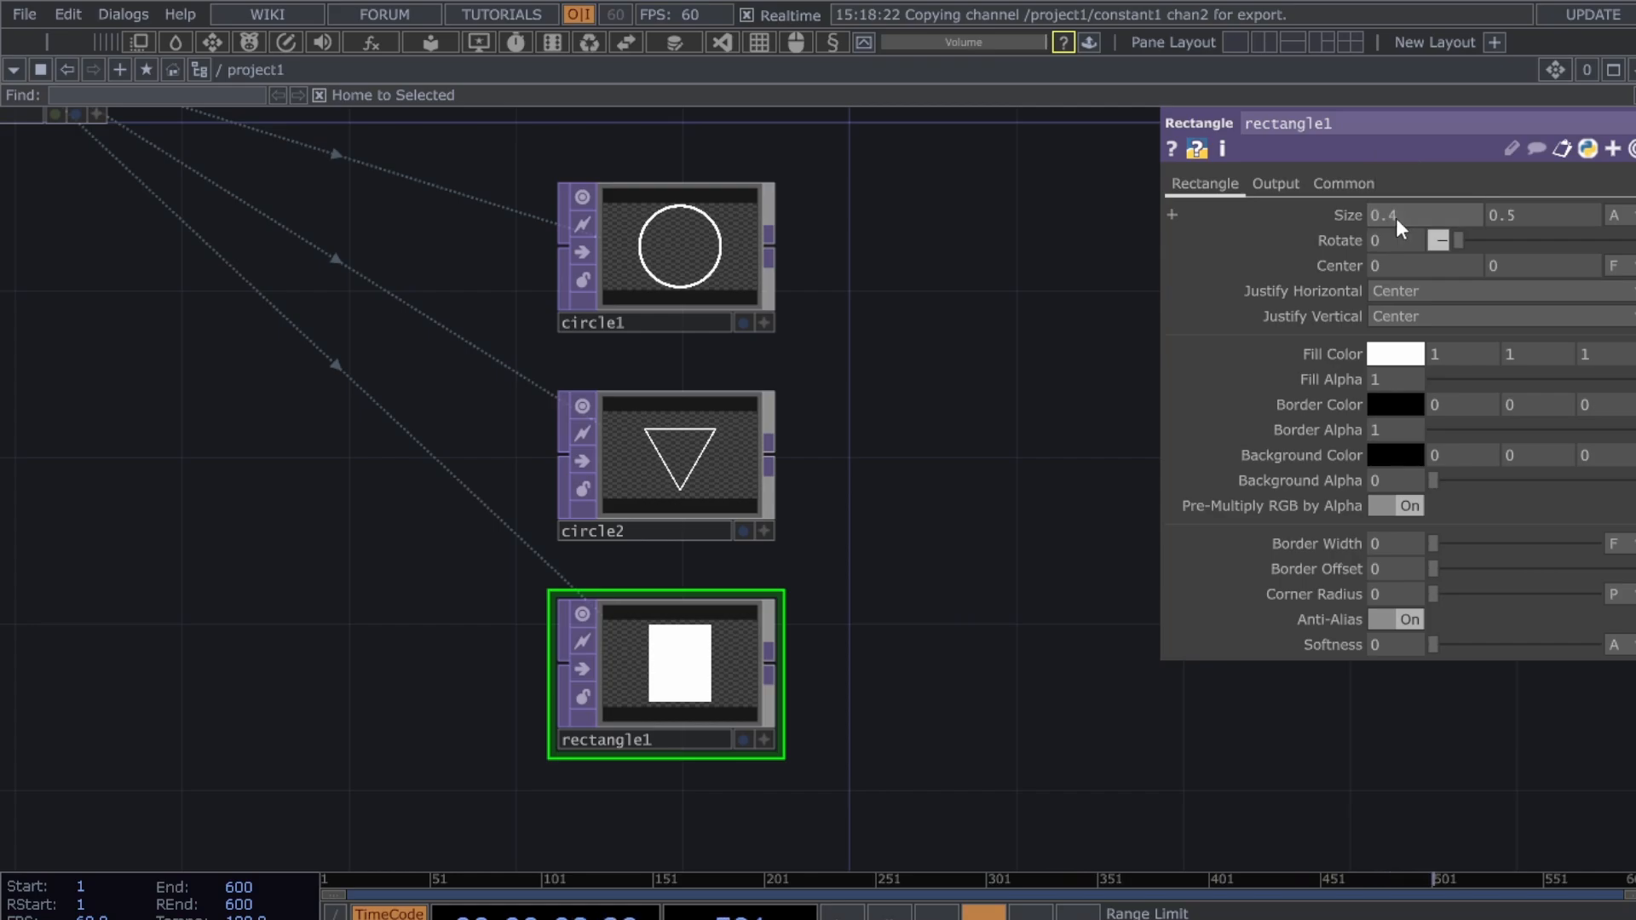
pyautogui.hotkey('ctrl', 'z')
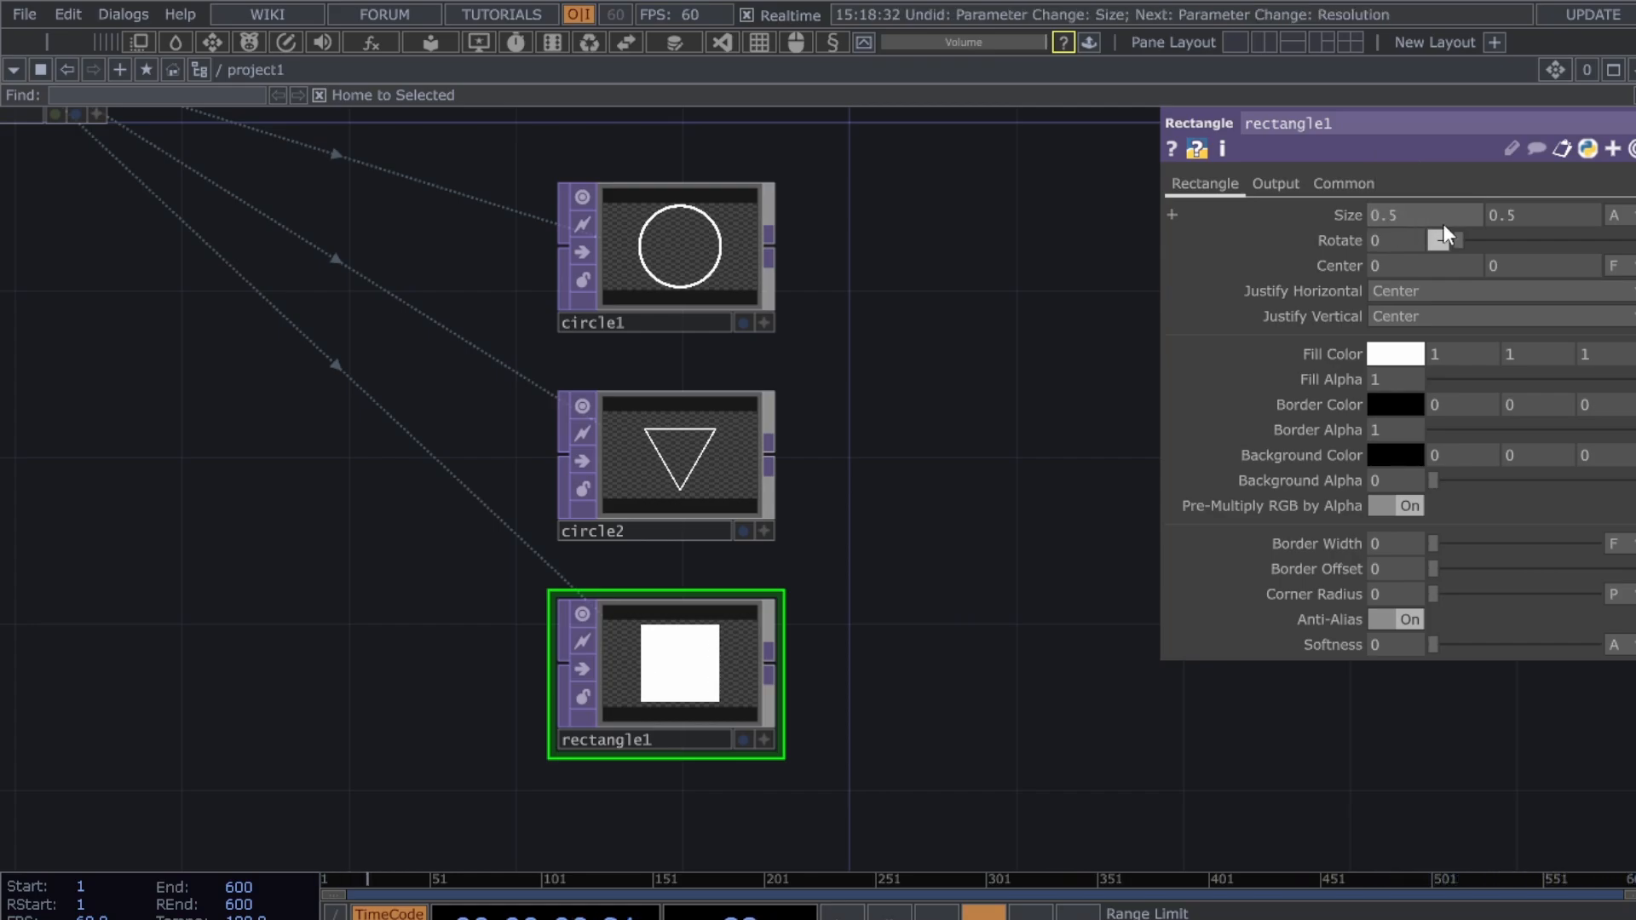
pyautogui.moveTo(1542, 217); pyautogui.dragTo(1526, 173, button='middle')
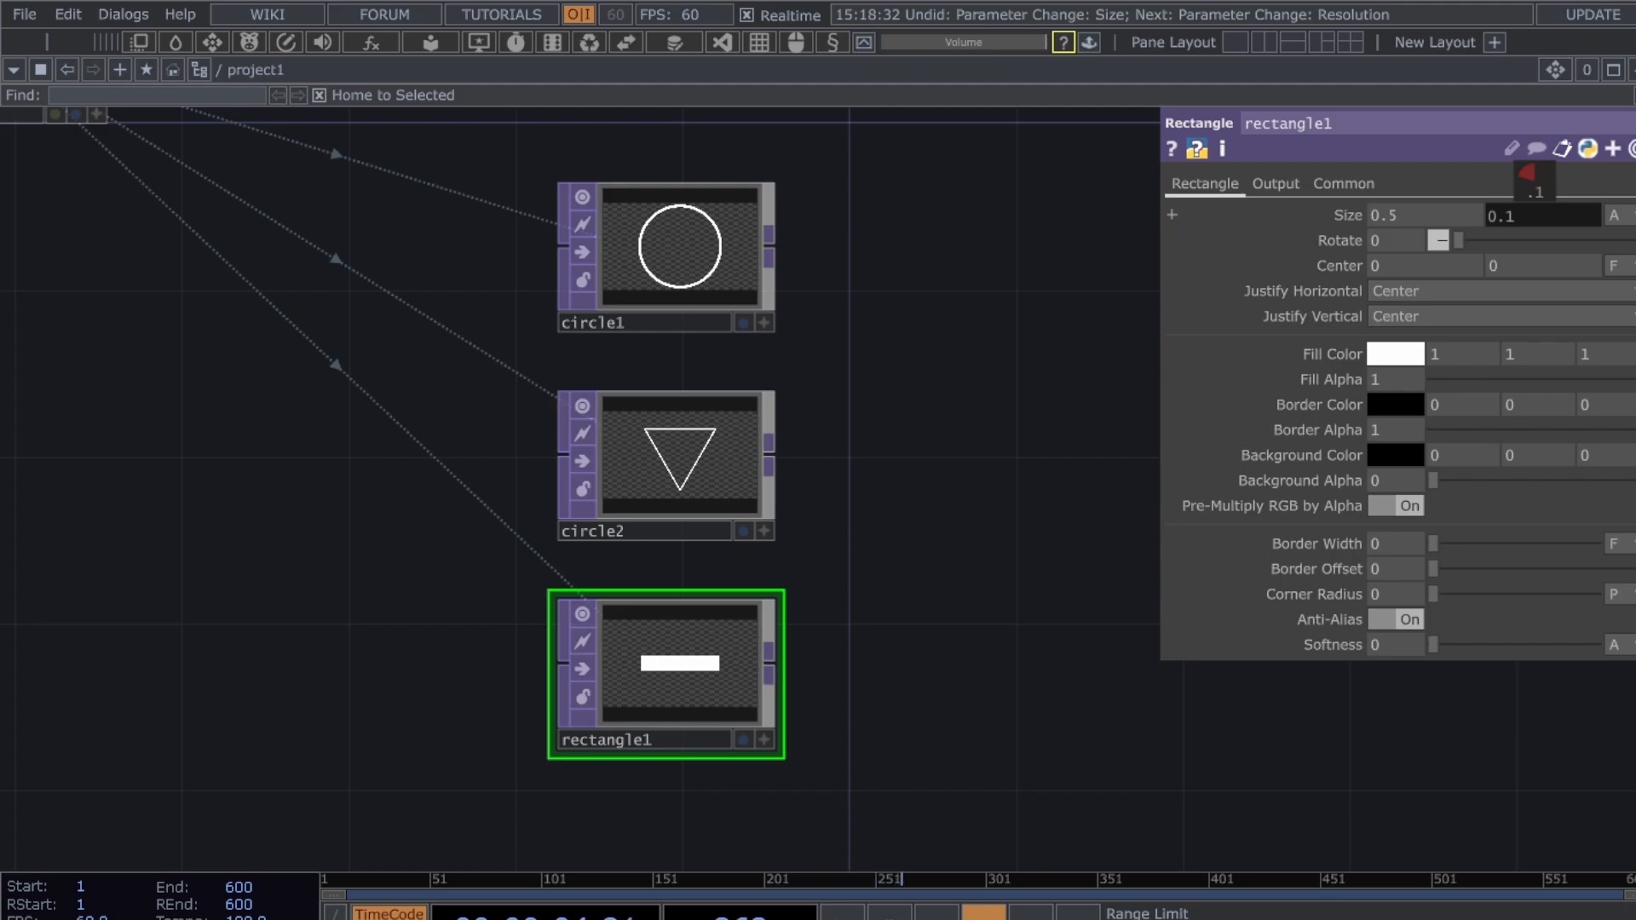
pyautogui.moveTo(1526, 173); pyautogui.dragTo(1526, 174, button='middle')
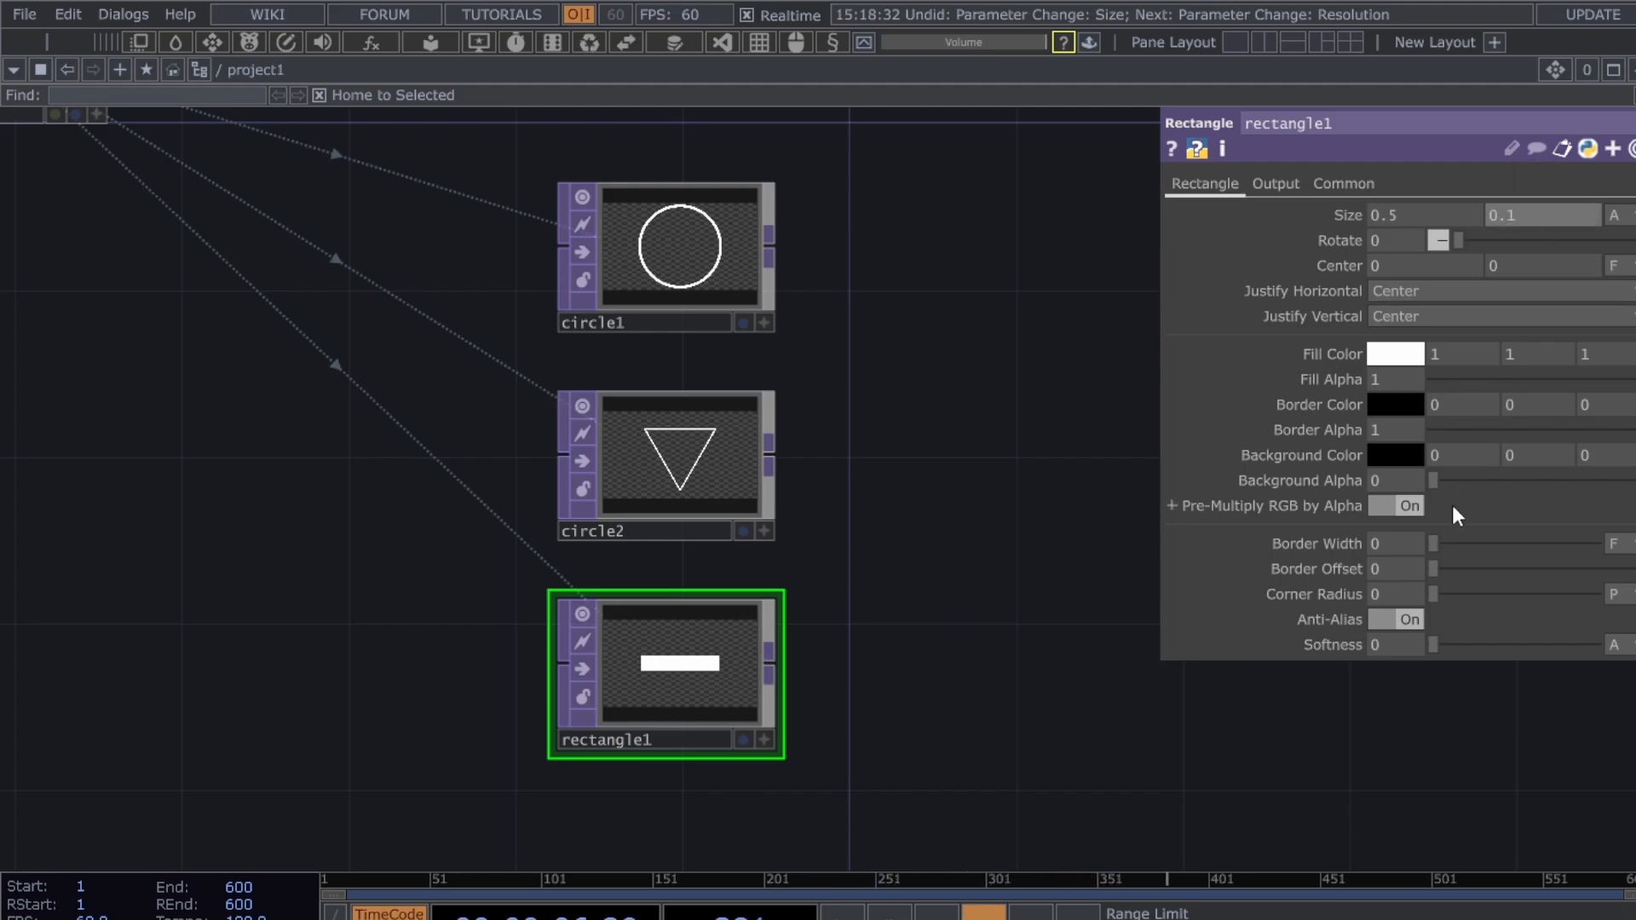
pyautogui.moveTo(1433, 644); pyautogui.dragTo(1500, 646)
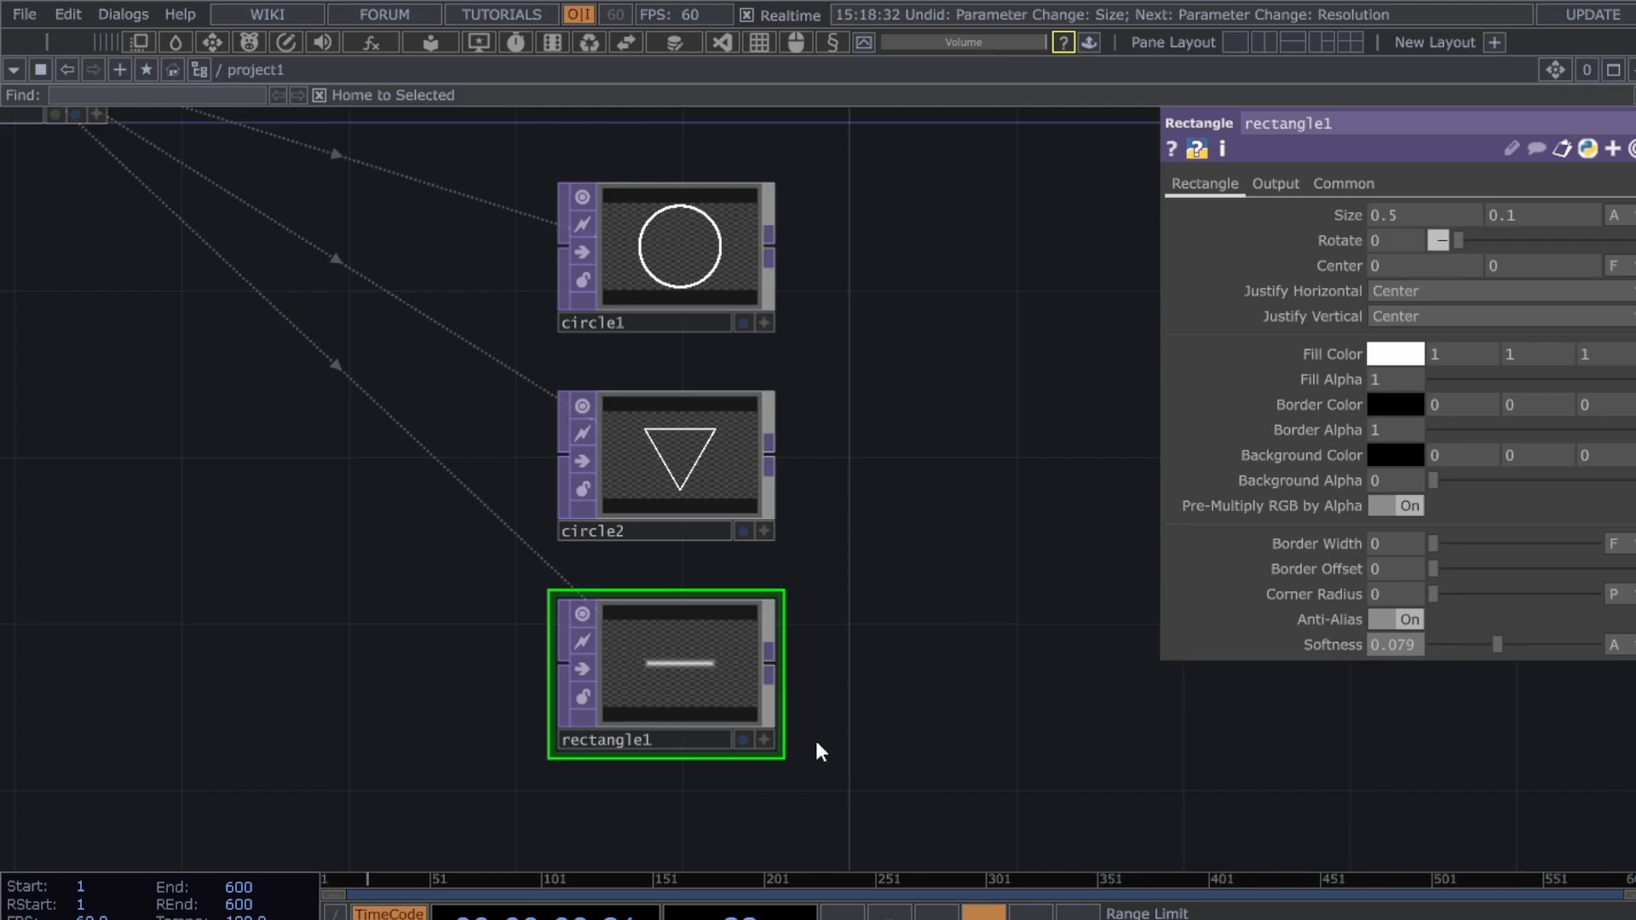
# - Try dimming rectangle1's fill opacity, then restore it to full
pyautogui.scroll(4, 897, 724)
pyautogui.moveTo(872, 714); pyautogui.dragTo(1031, 714)
pyautogui.scroll(-2, 1037, 716)
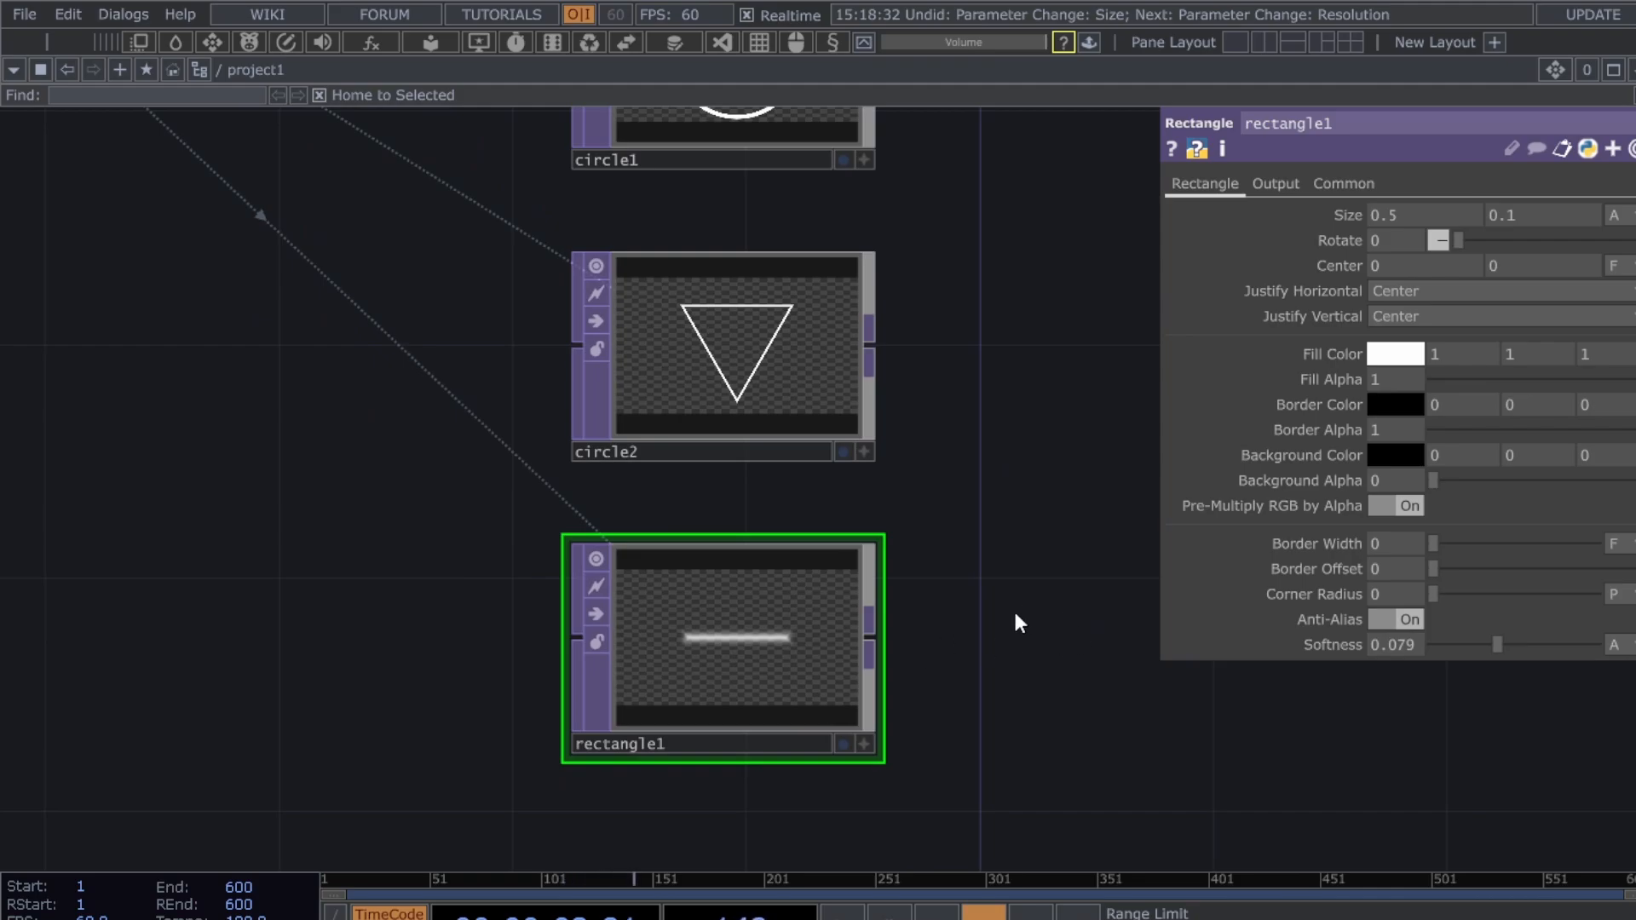
pyautogui.moveTo(1003, 558); pyautogui.dragTo(1000, 606)
pyautogui.scroll(-3, 1001, 604)
pyautogui.moveTo(1012, 735); pyautogui.dragTo(880, 737)
pyautogui.moveTo(1229, 753); pyautogui.dragTo(1208, 756)
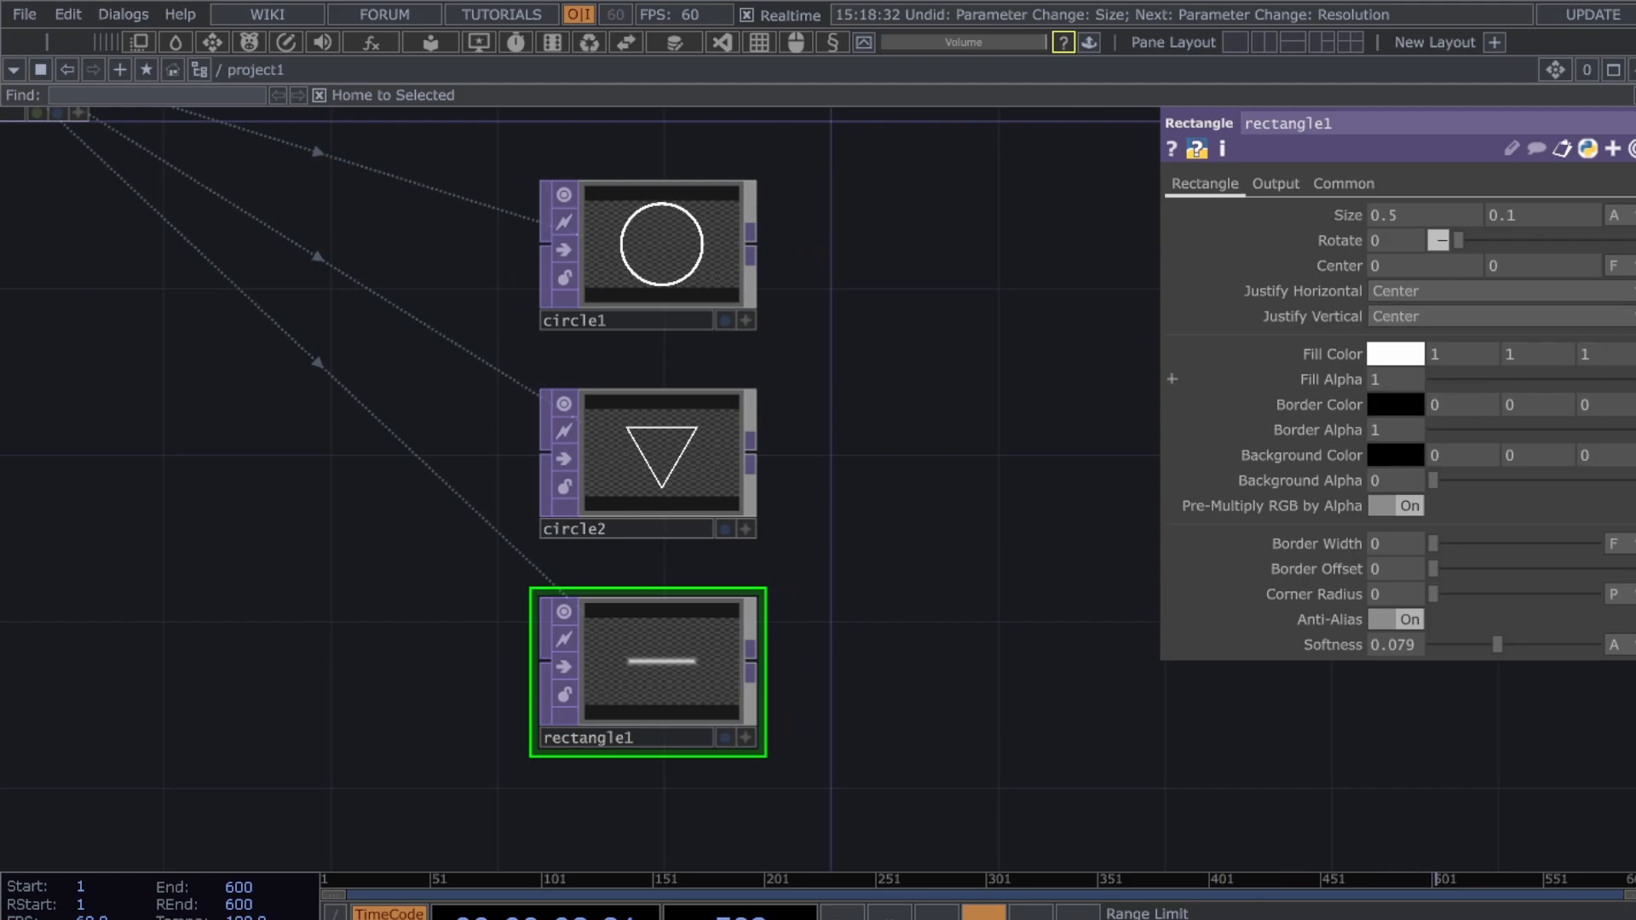
pyautogui.moveTo(1631, 379)
pyautogui.mouseDown()
pyautogui.moveTo(1490, 388)
pyautogui.moveTo(1632, 389)
pyautogui.mouseUp()
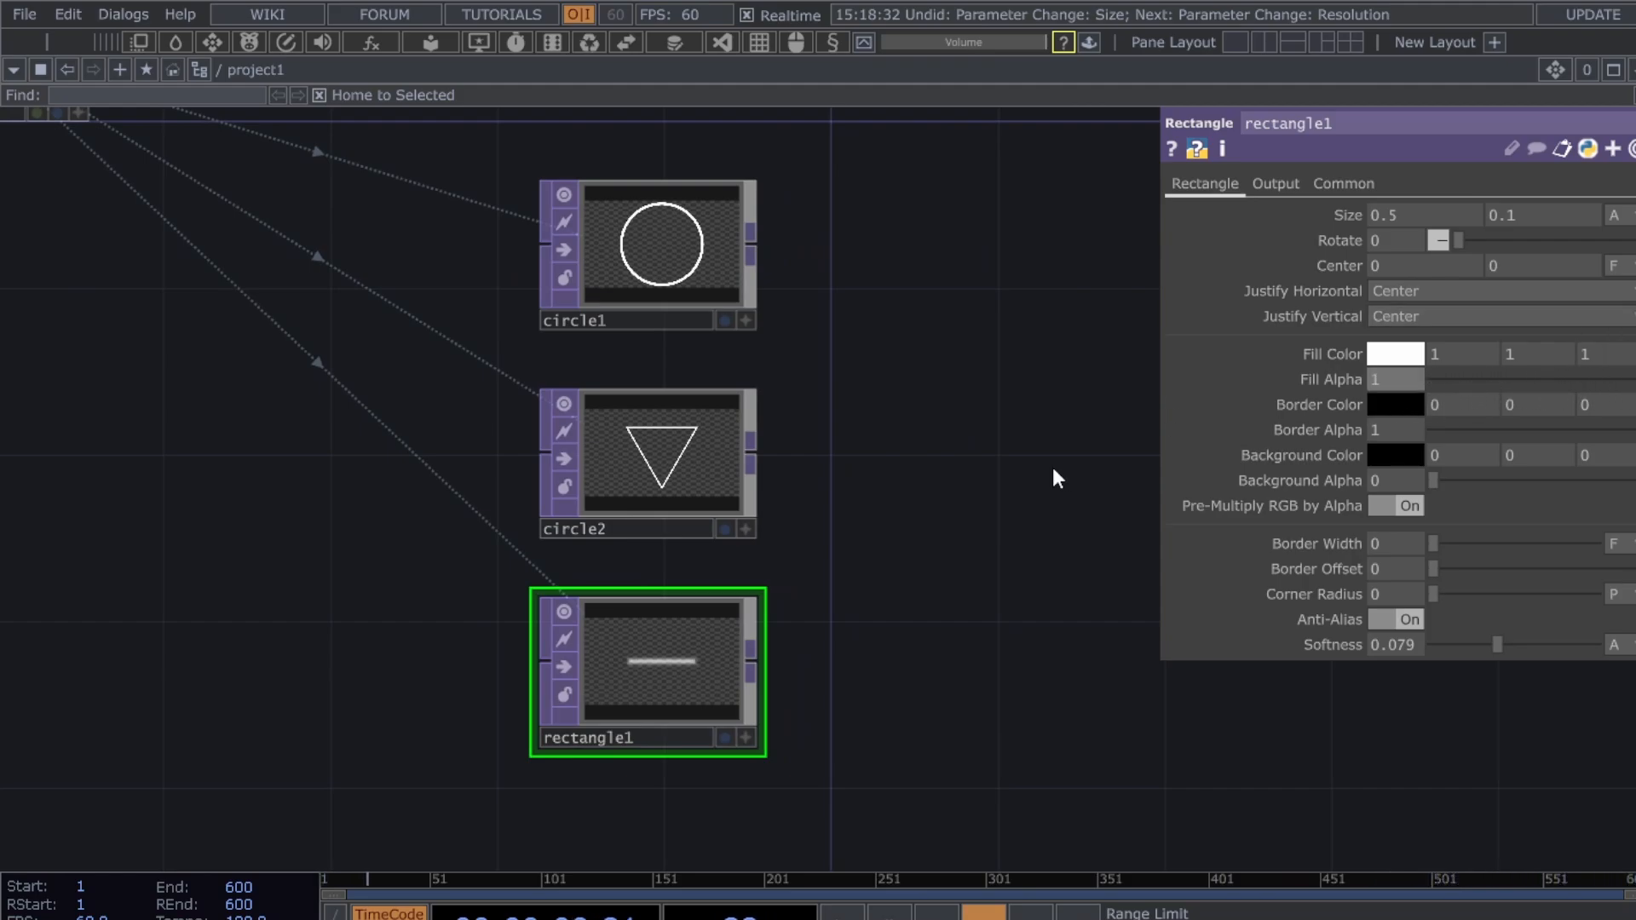
pyautogui.scroll(-3, 1055, 471)
pyautogui.moveTo(952, 721); pyautogui.dragTo(827, 710)
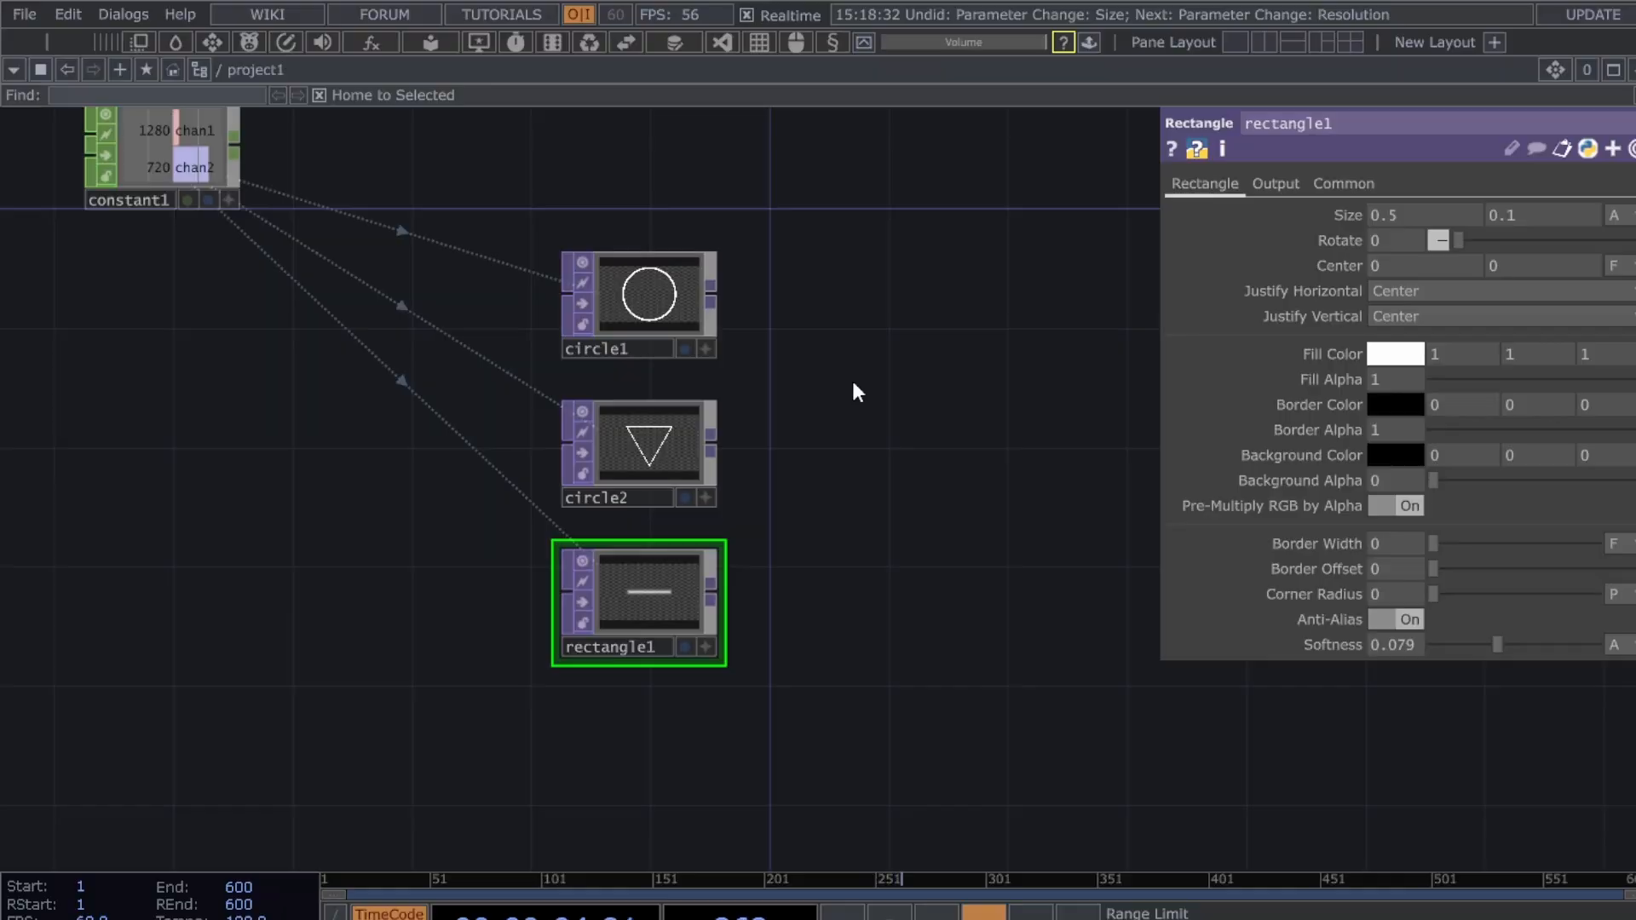
# - Add comp1 and wire circle1, circle2 and rectangle1 into it
pyautogui.click(853, 384)
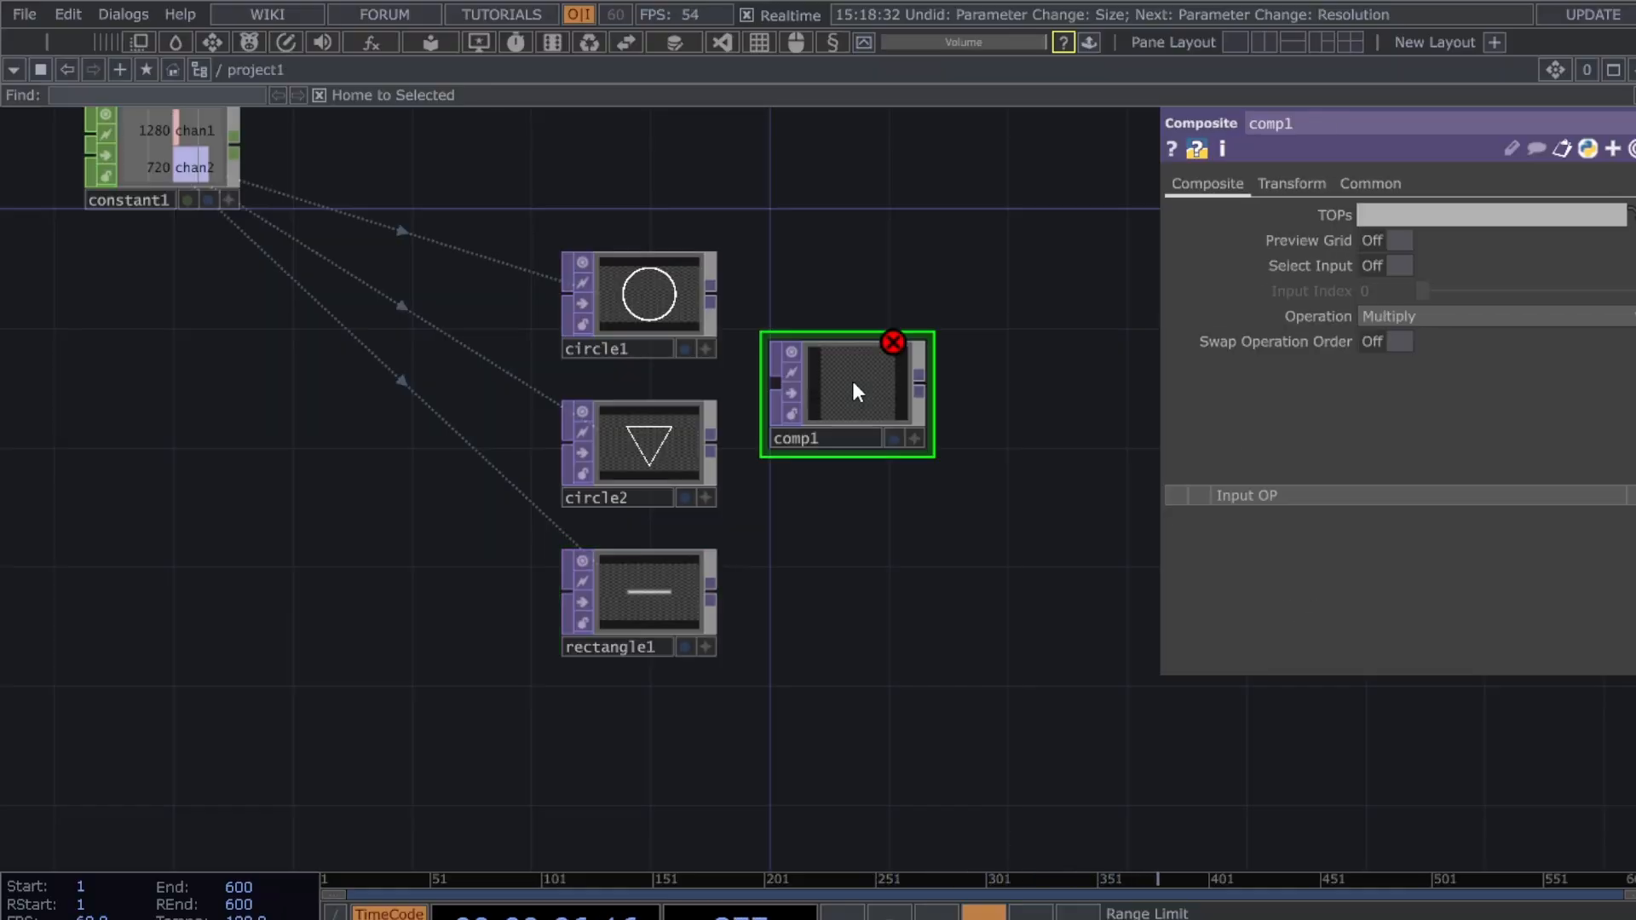
pyautogui.moveTo(853, 385); pyautogui.dragTo(976, 421)
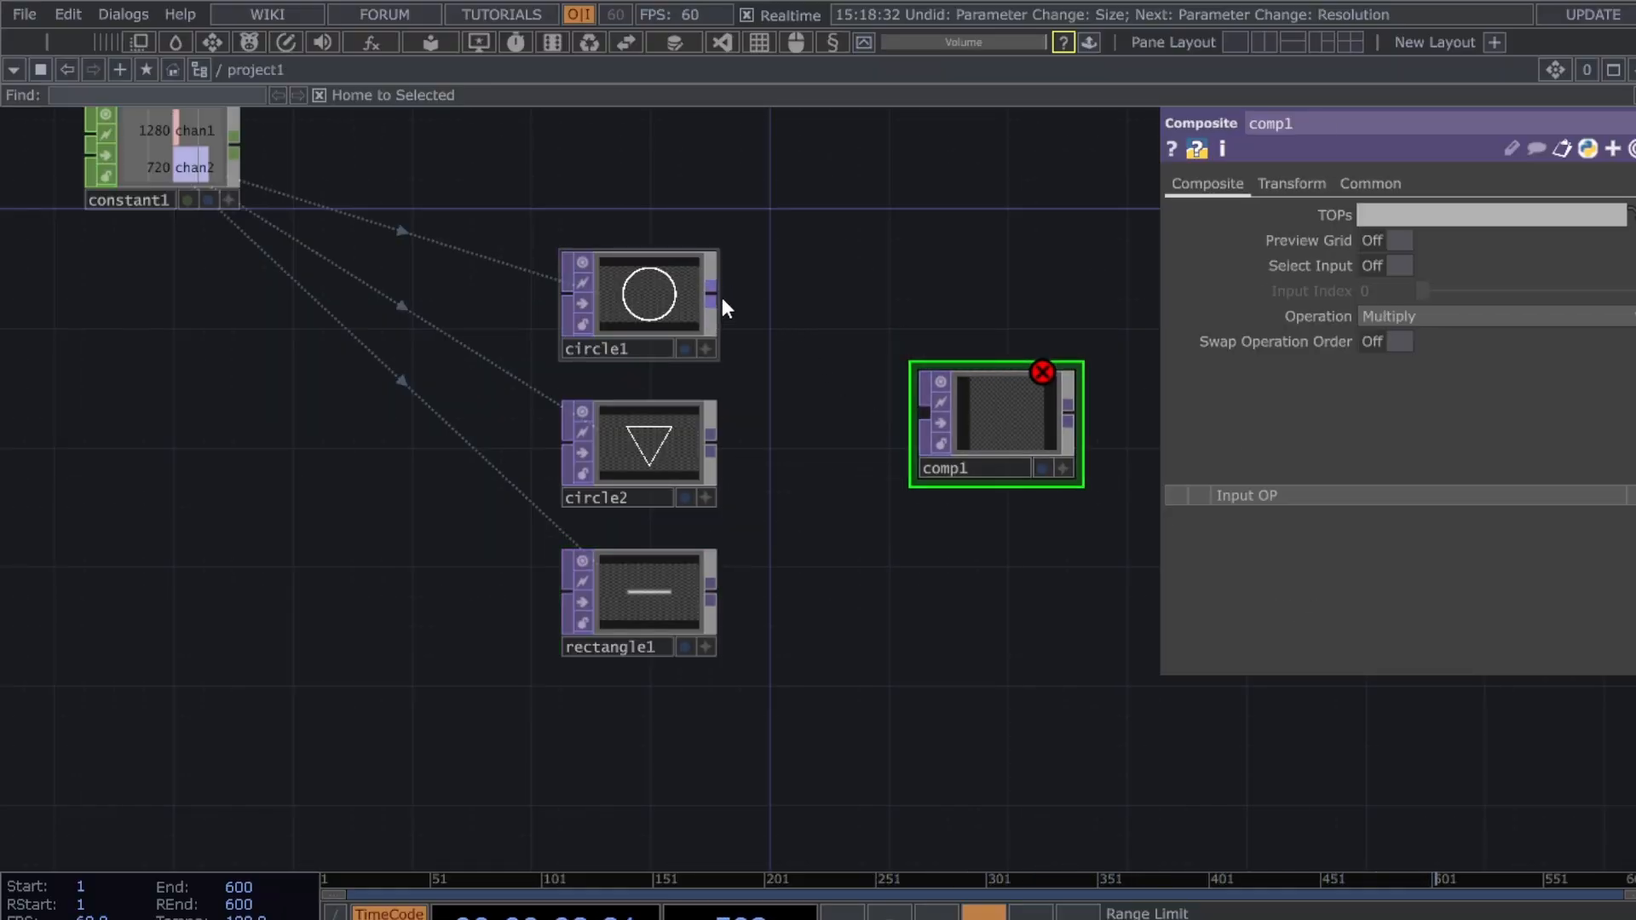
pyautogui.moveTo(723, 305); pyautogui.dragTo(906, 400)
pyautogui.moveTo(723, 442); pyautogui.dragTo(924, 416)
pyautogui.moveTo(723, 593); pyautogui.dragTo(922, 436)
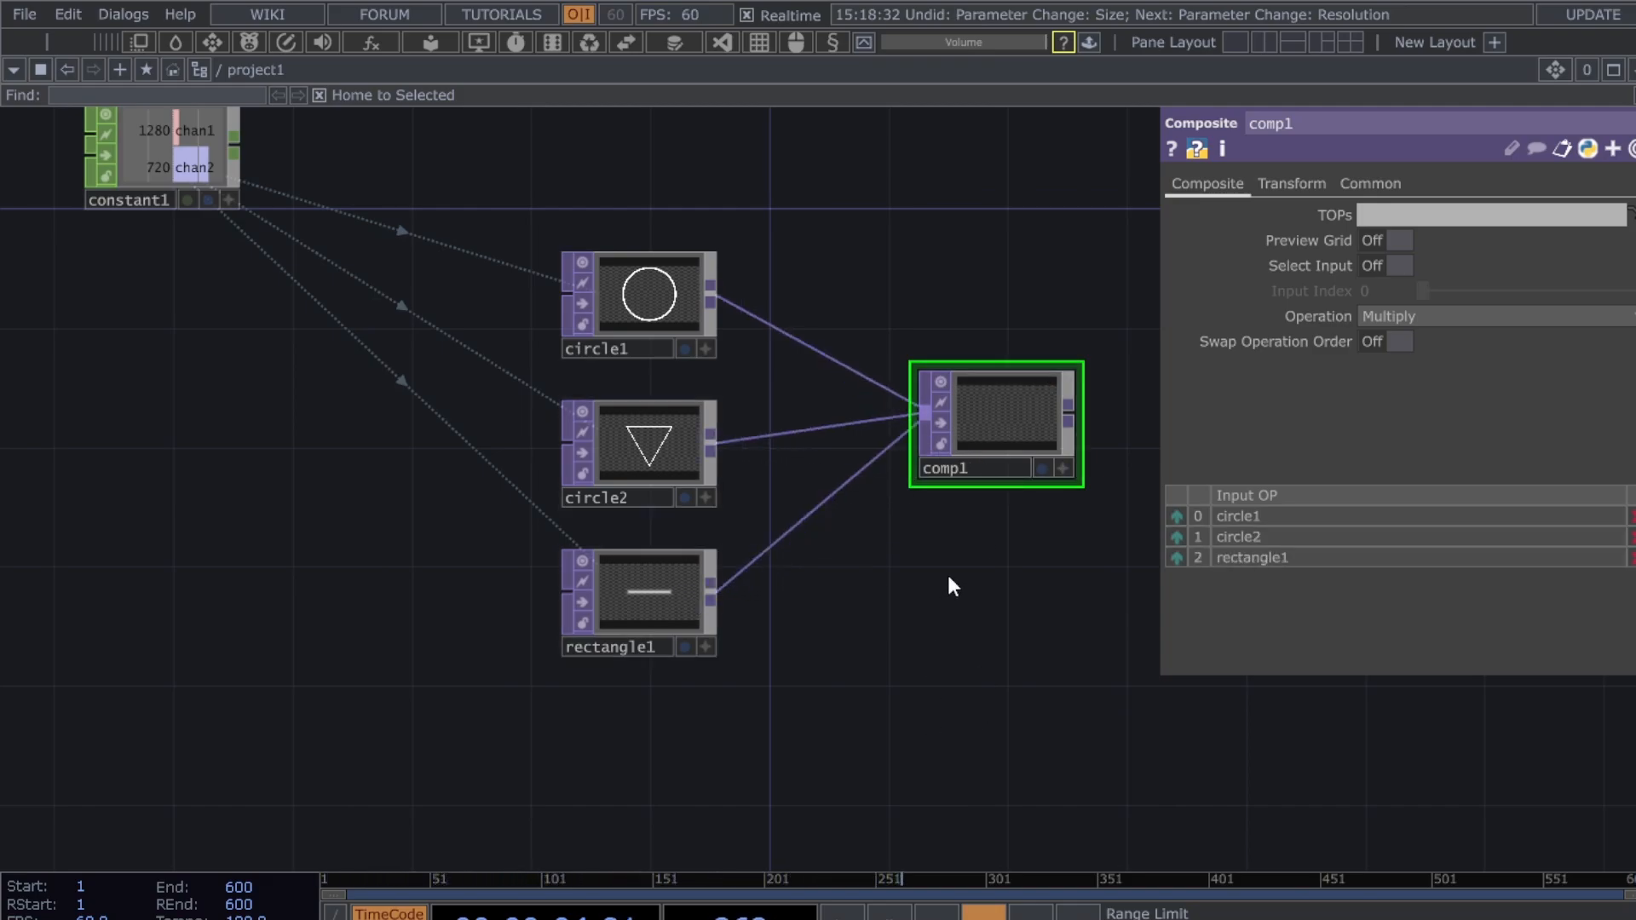
# - Set comp1's Operation to Add
pyautogui.moveTo(947, 586); pyautogui.dragTo(871, 573)
pyautogui.click(1510, 318)
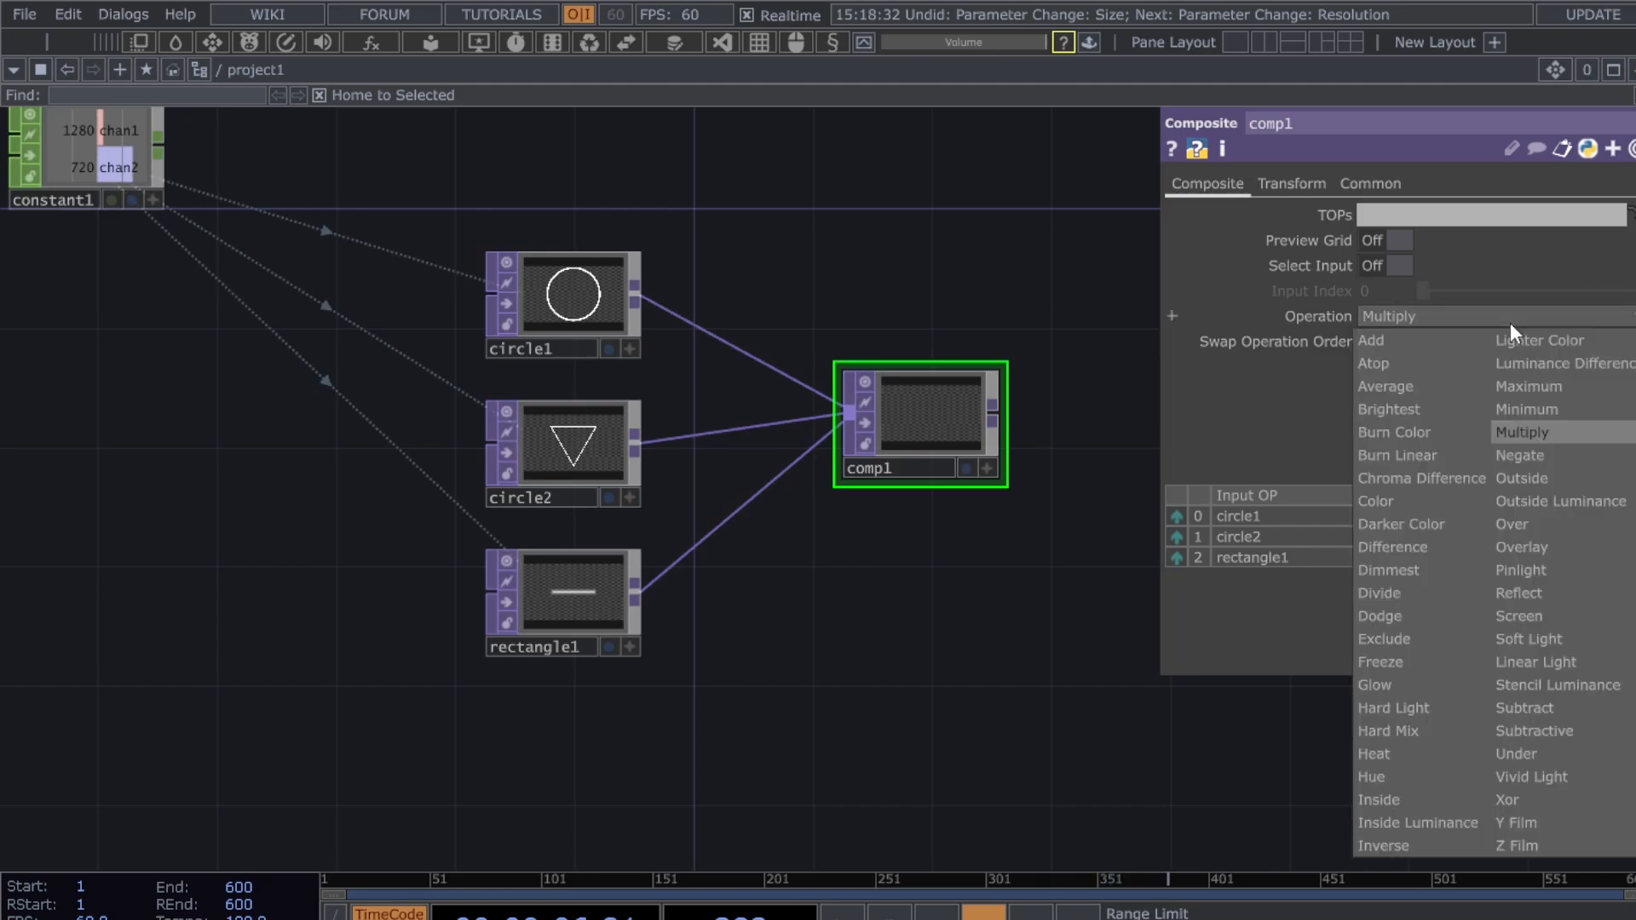
pyautogui.click(1449, 344)
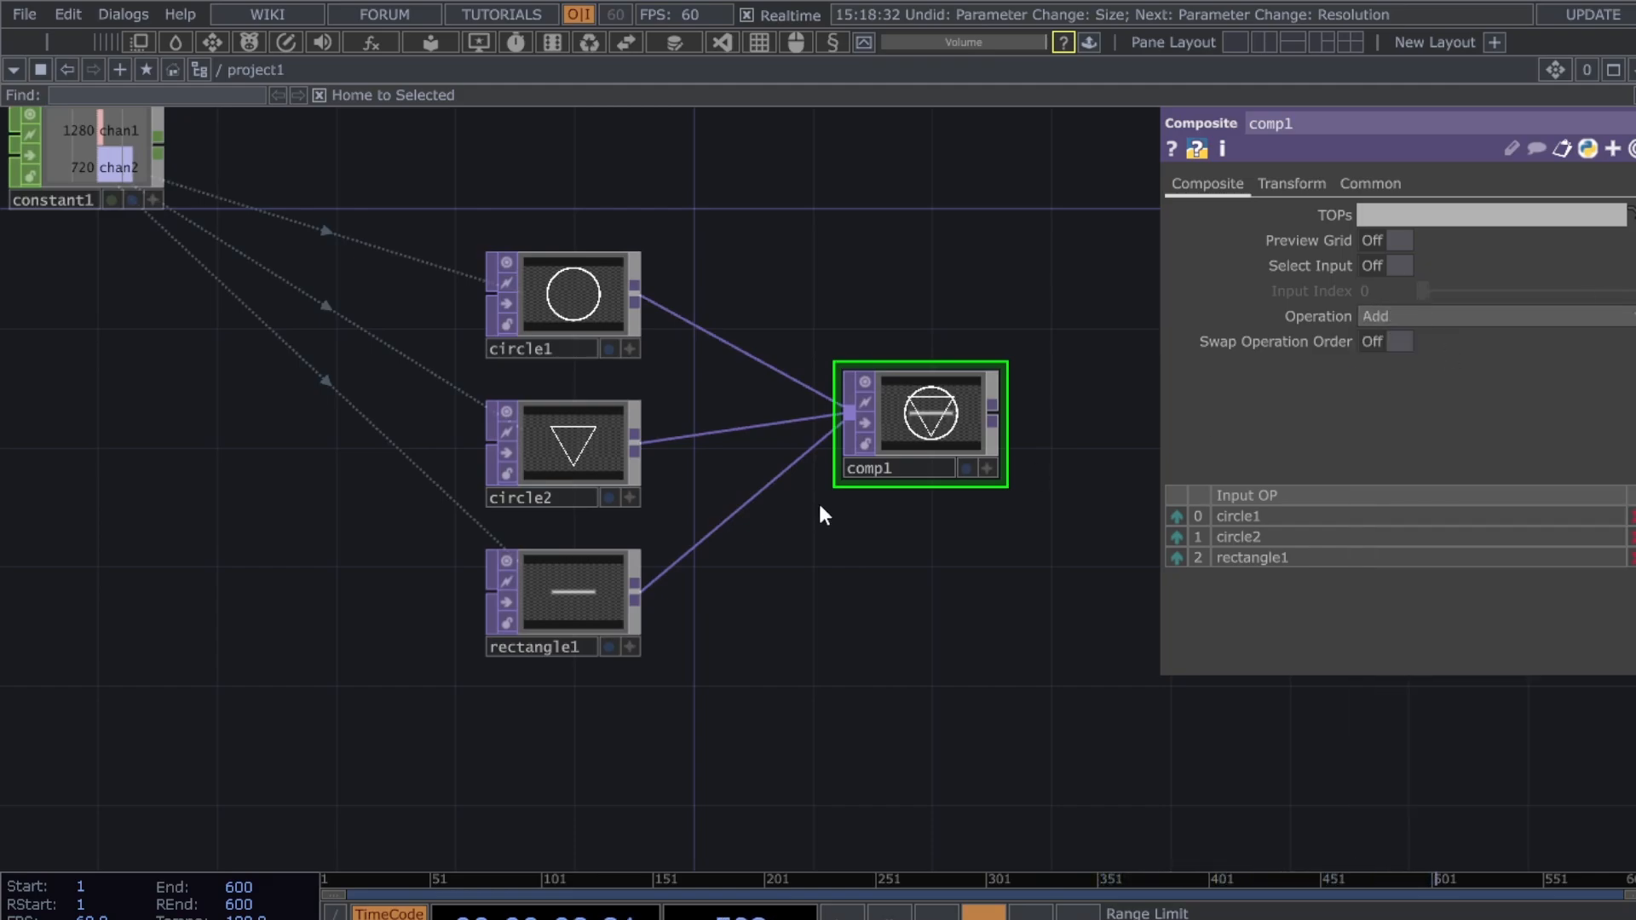
pyautogui.scroll(5, 820, 505)
pyautogui.moveTo(1060, 581); pyautogui.dragTo(903, 797)
pyautogui.scroll(5, 900, 607)
pyautogui.scroll(-1, 876, 707)
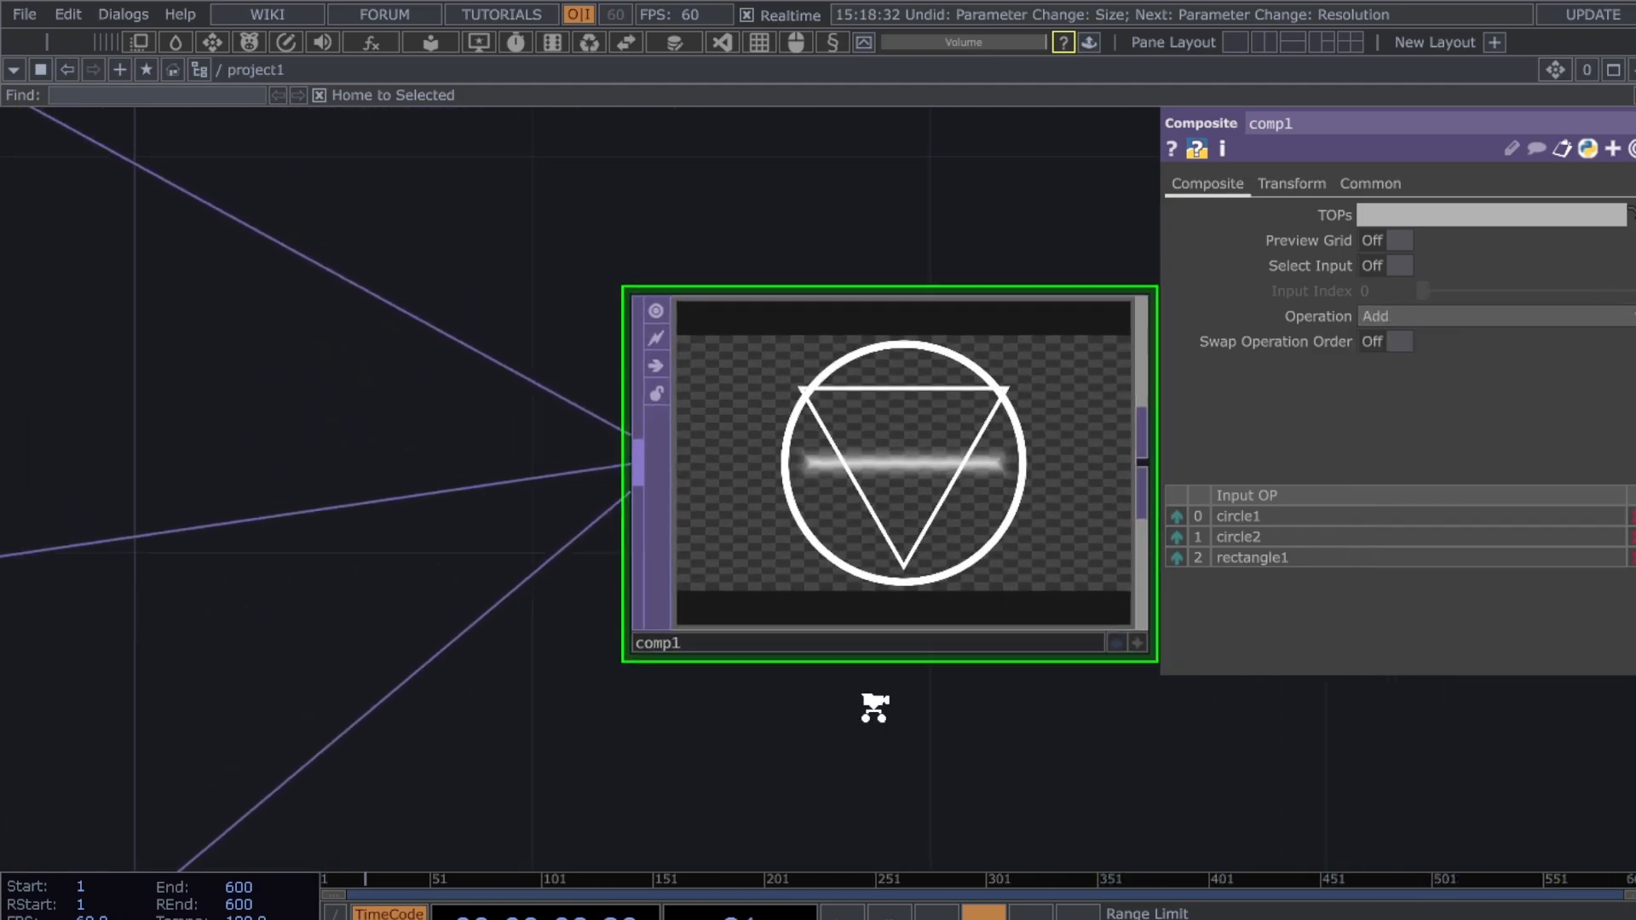
pyautogui.scroll(-3, 874, 707)
pyautogui.moveTo(797, 774); pyautogui.dragTo(795, 732)
pyautogui.scroll(-5, 796, 732)
pyautogui.moveTo(892, 740); pyautogui.dragTo(617, 719)
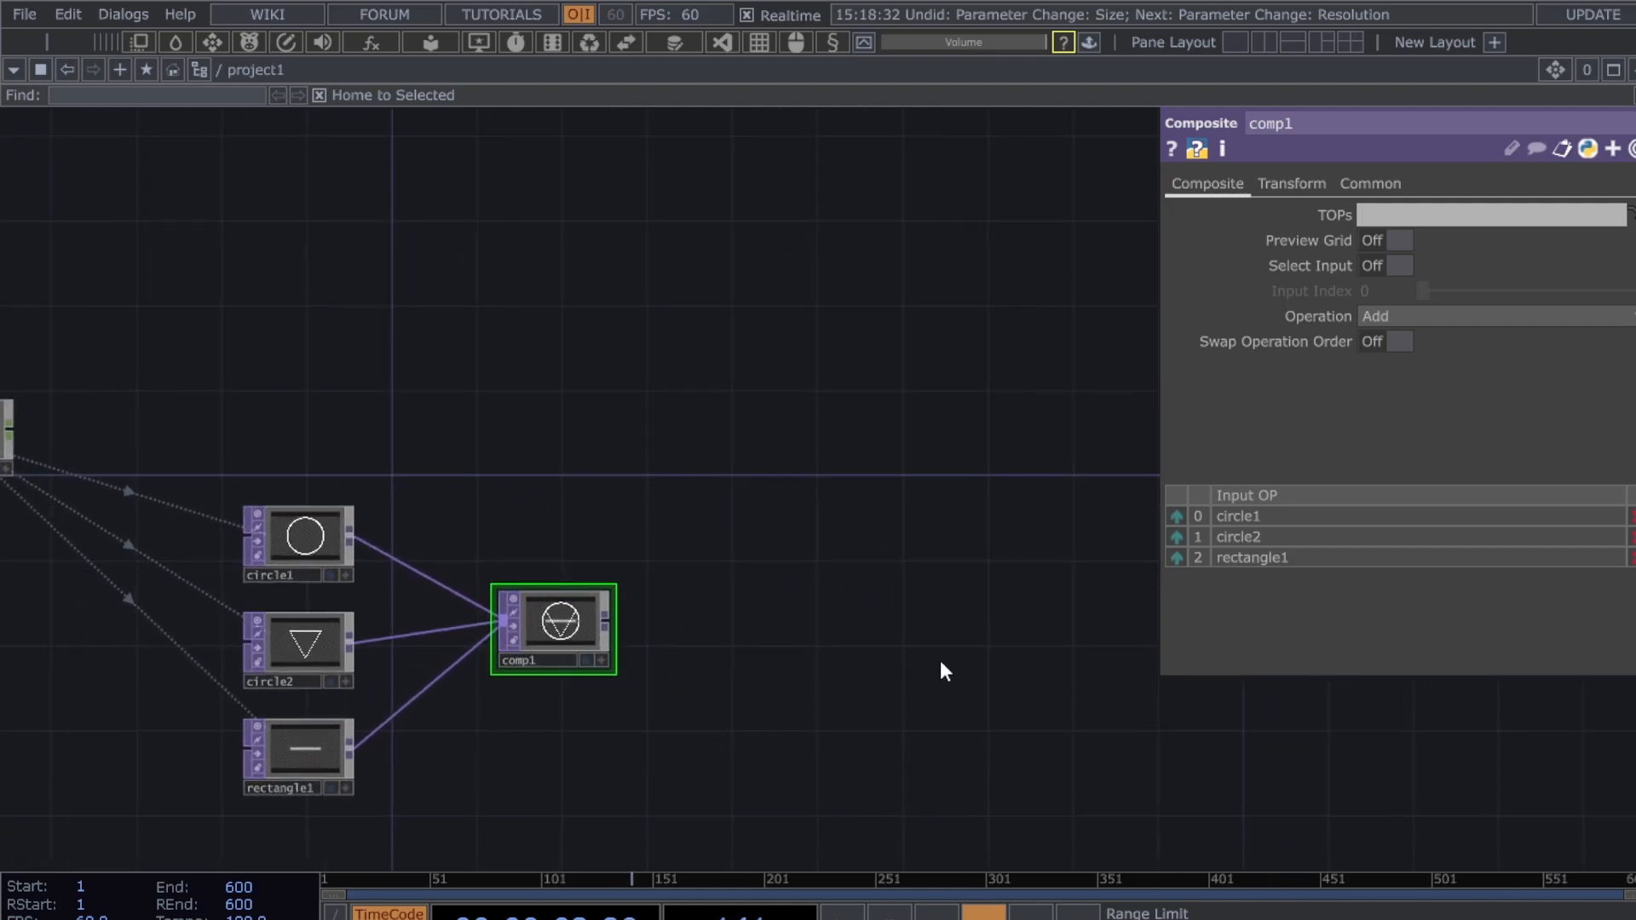
# - Attach null1 after comp1 and show it as the network background
pyautogui.click(1054, 611)
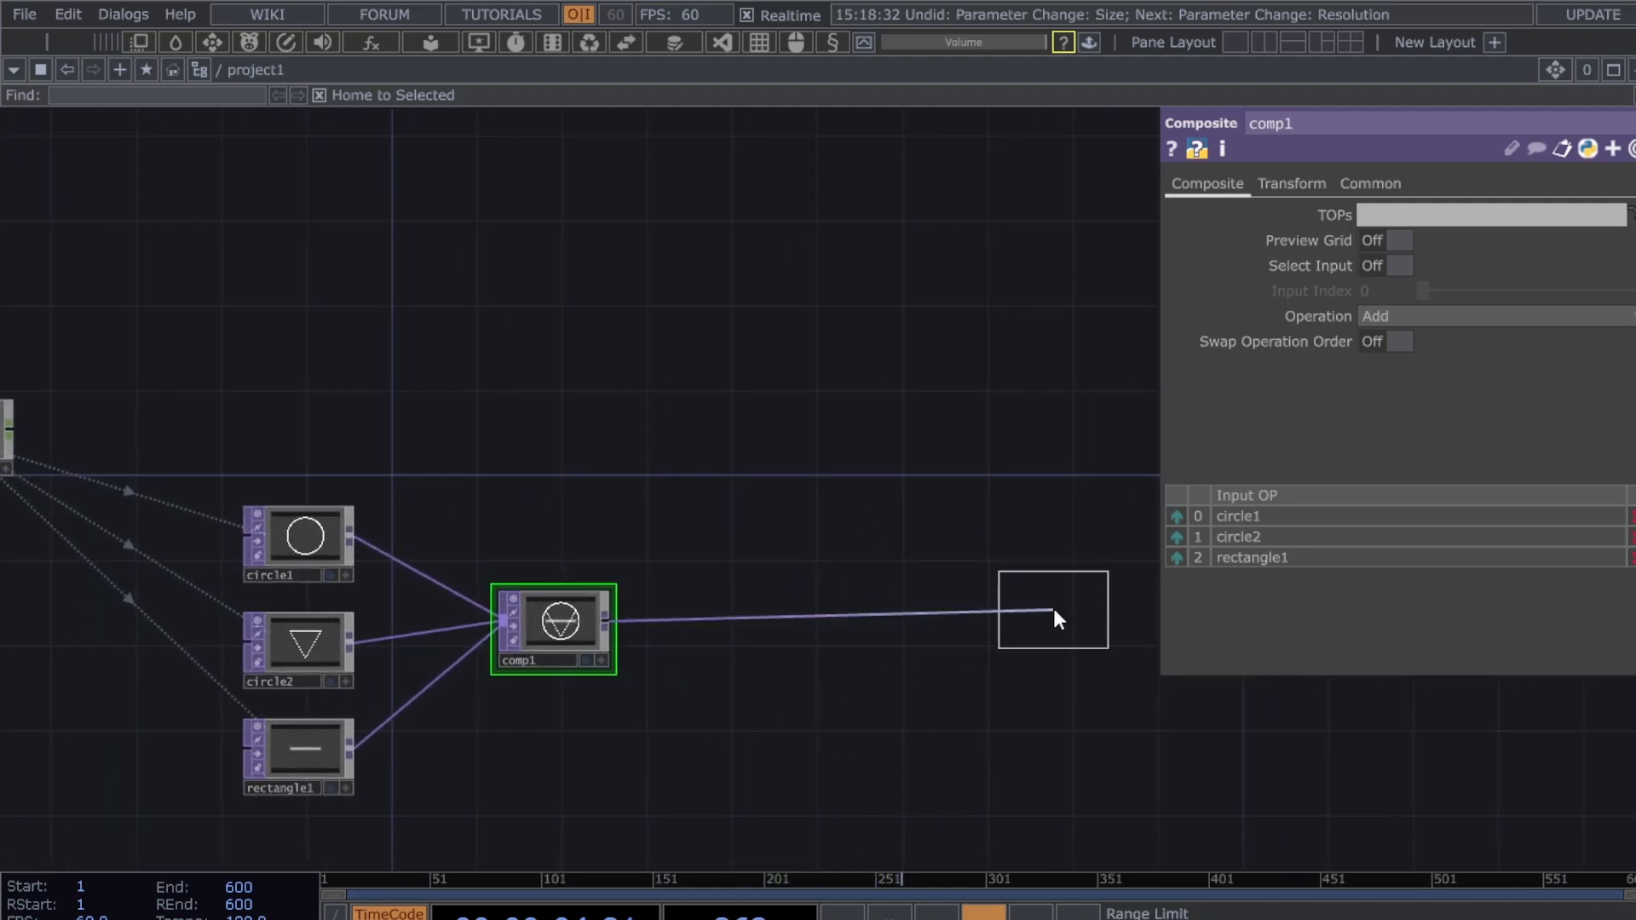
pyautogui.click(1089, 627)
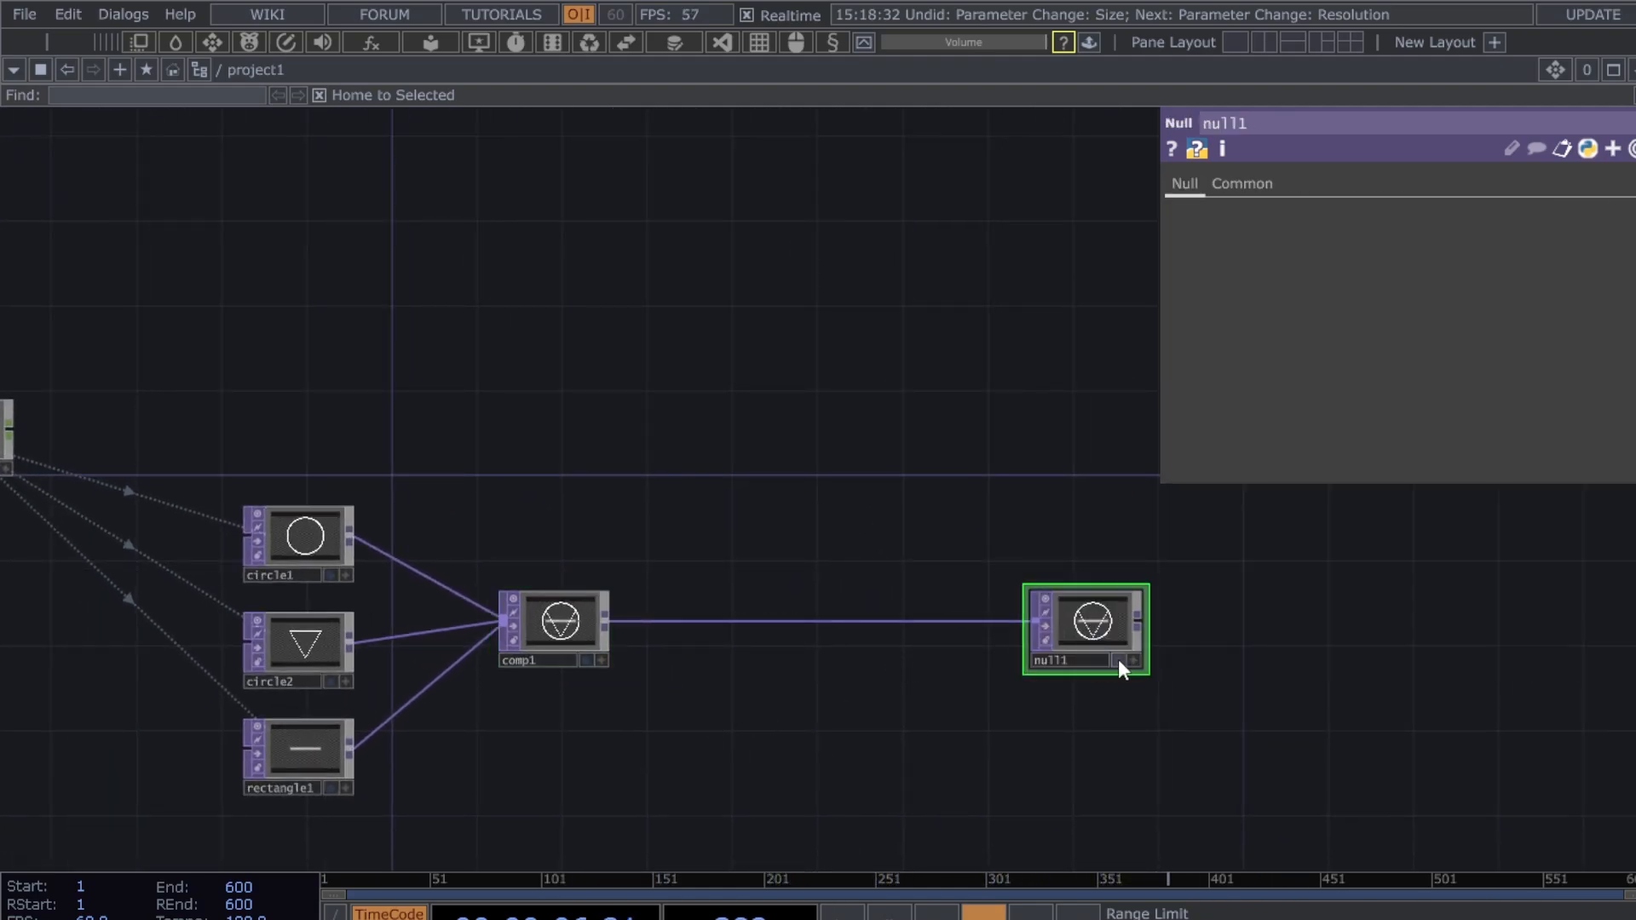
pyautogui.click(1118, 660)
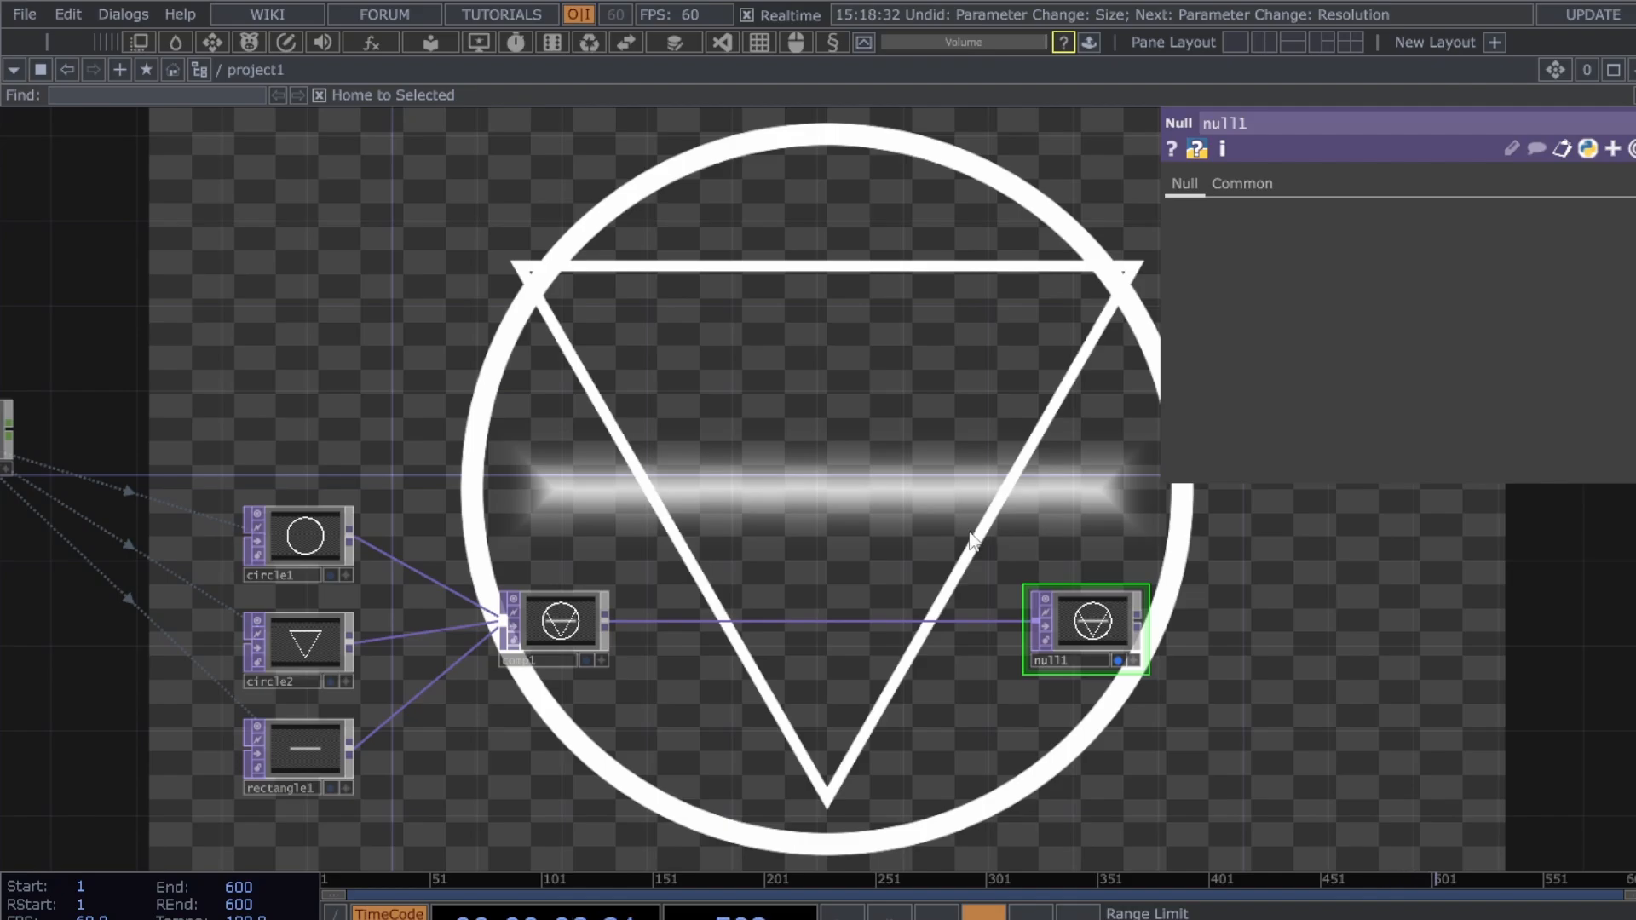
pyautogui.moveTo(999, 531); pyautogui.dragTo(997, 494)
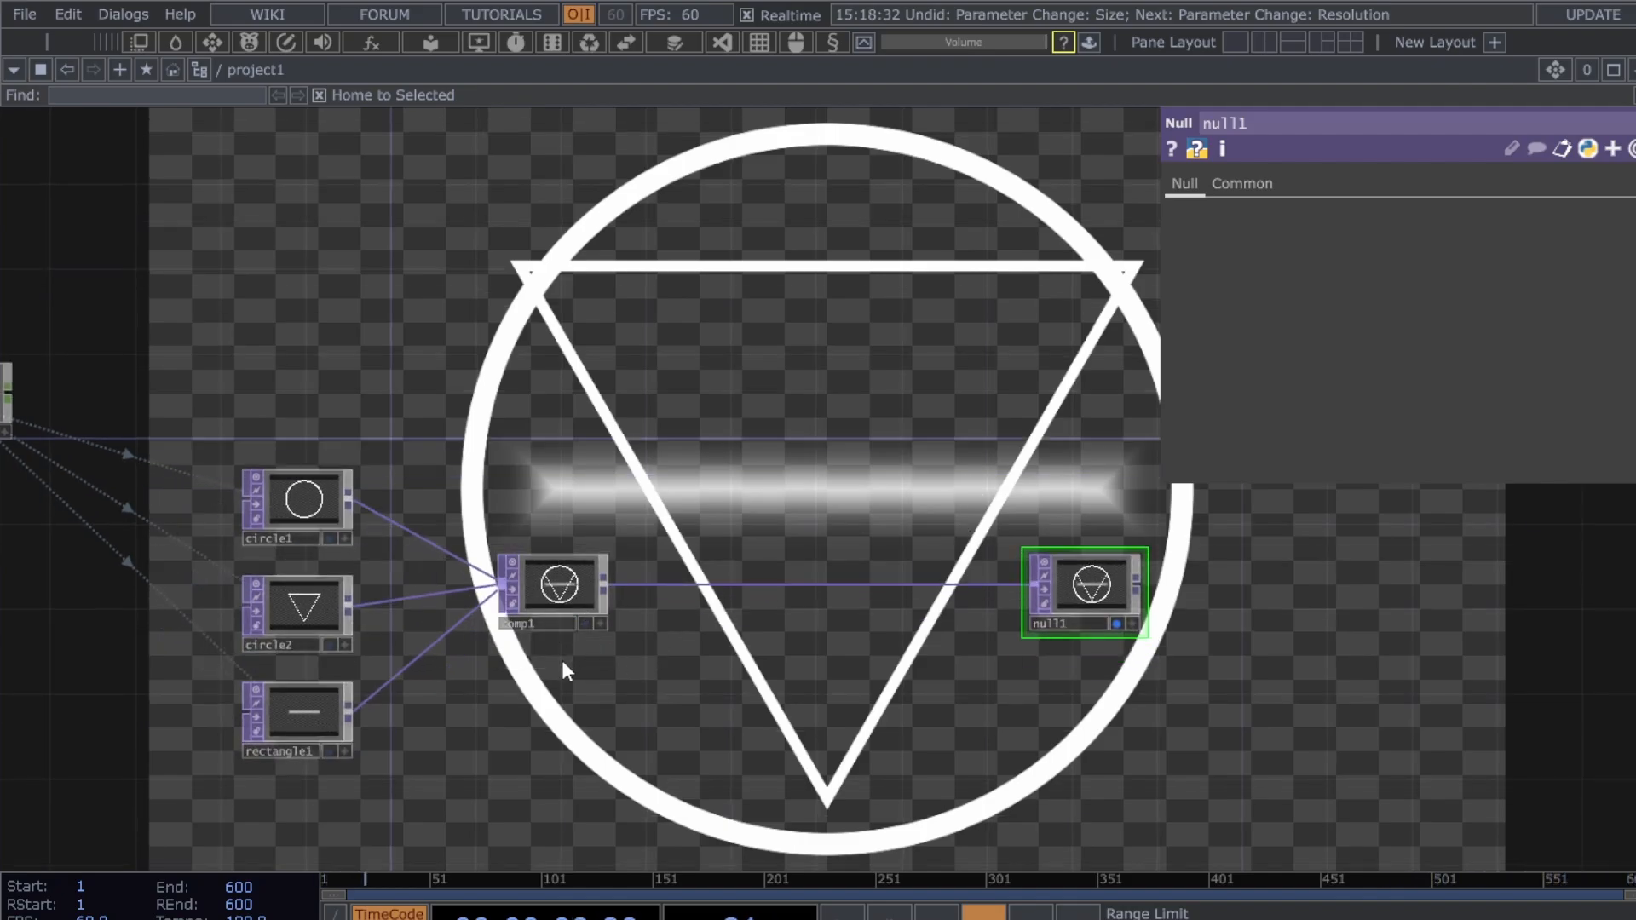
pyautogui.scroll(5, 511, 733)
pyautogui.moveTo(676, 692); pyautogui.dragTo(730, 705)
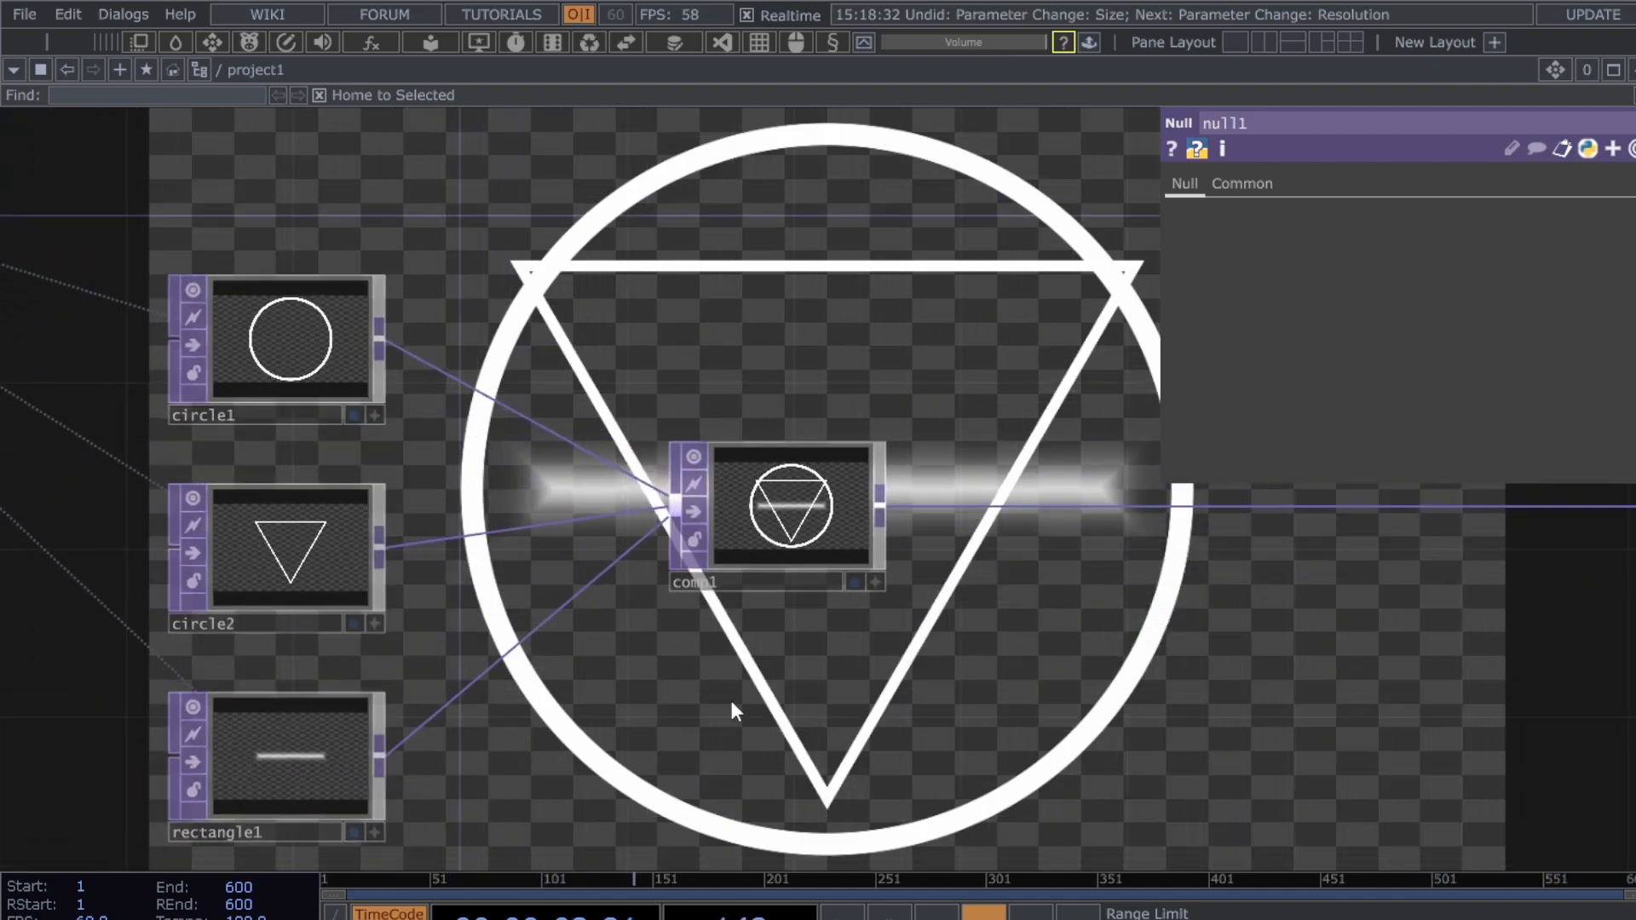
pyautogui.click(808, 526)
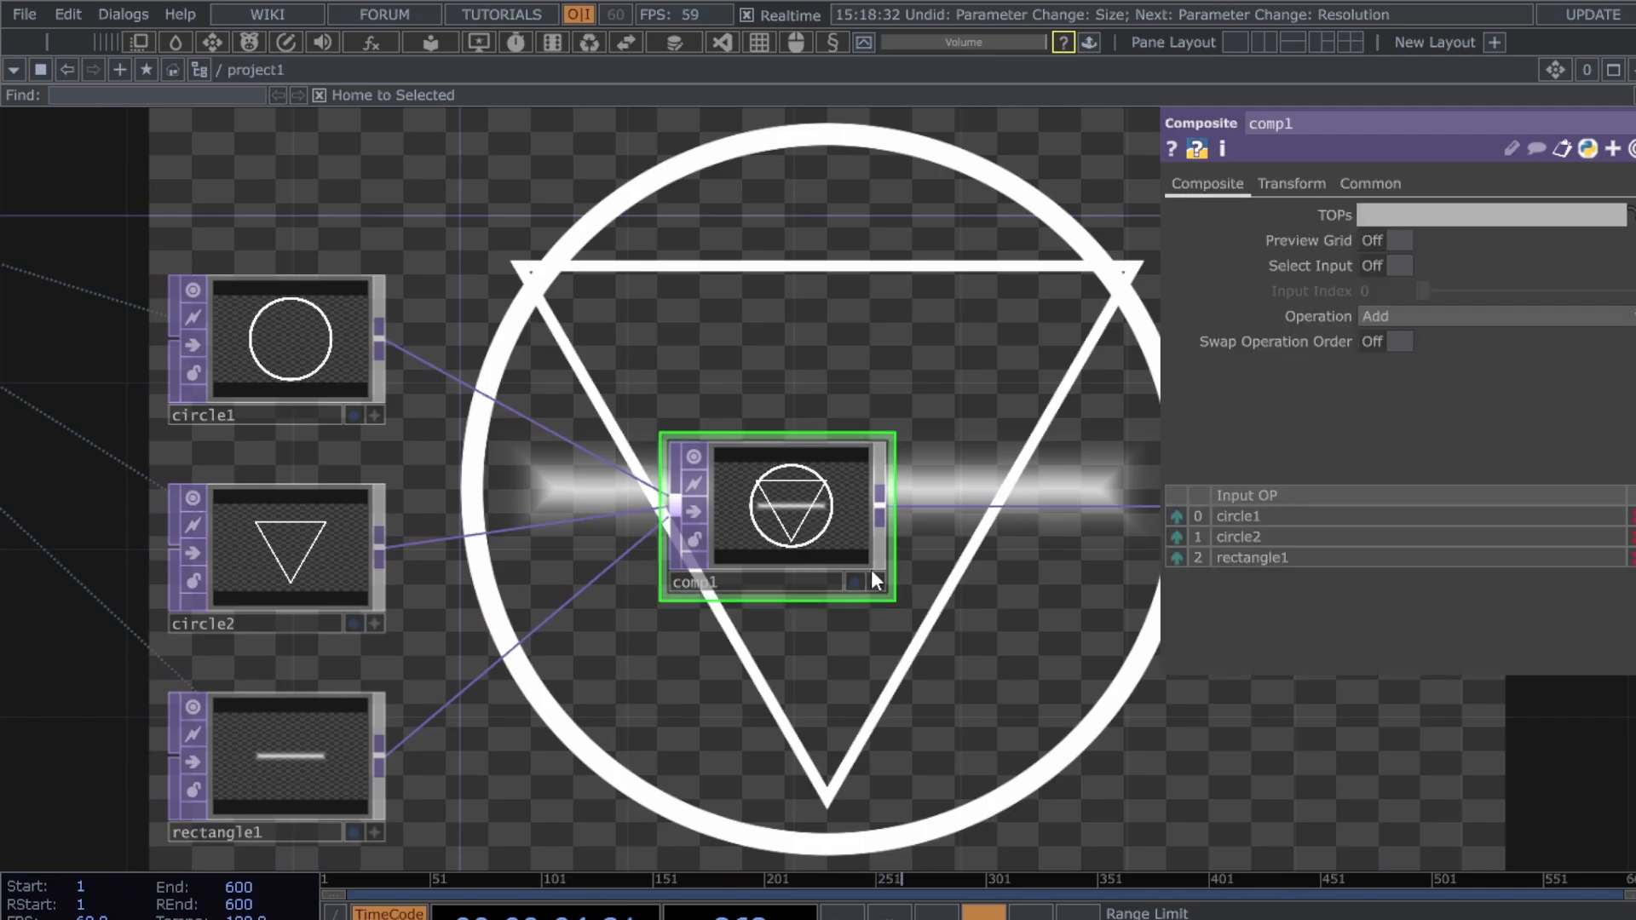
pyautogui.scroll(-1, 987, 607)
pyautogui.scroll(-3, 987, 607)
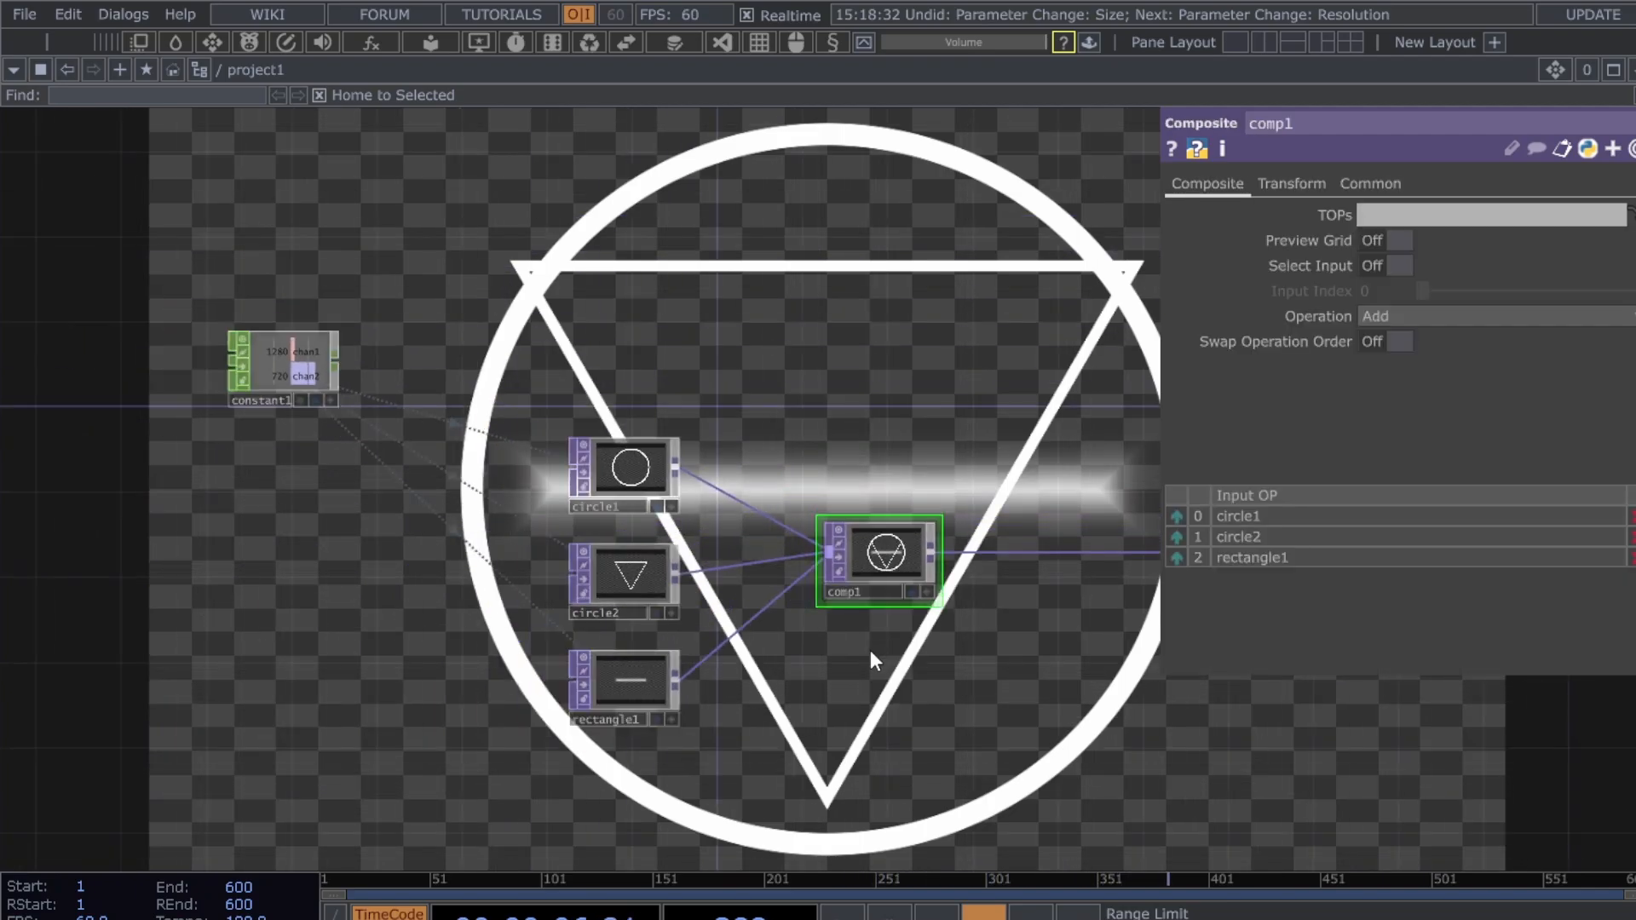
pyautogui.moveTo(893, 686); pyautogui.dragTo(920, 679)
# - Enlarge circle2's triangle radius to 0.21
pyautogui.click(629, 586)
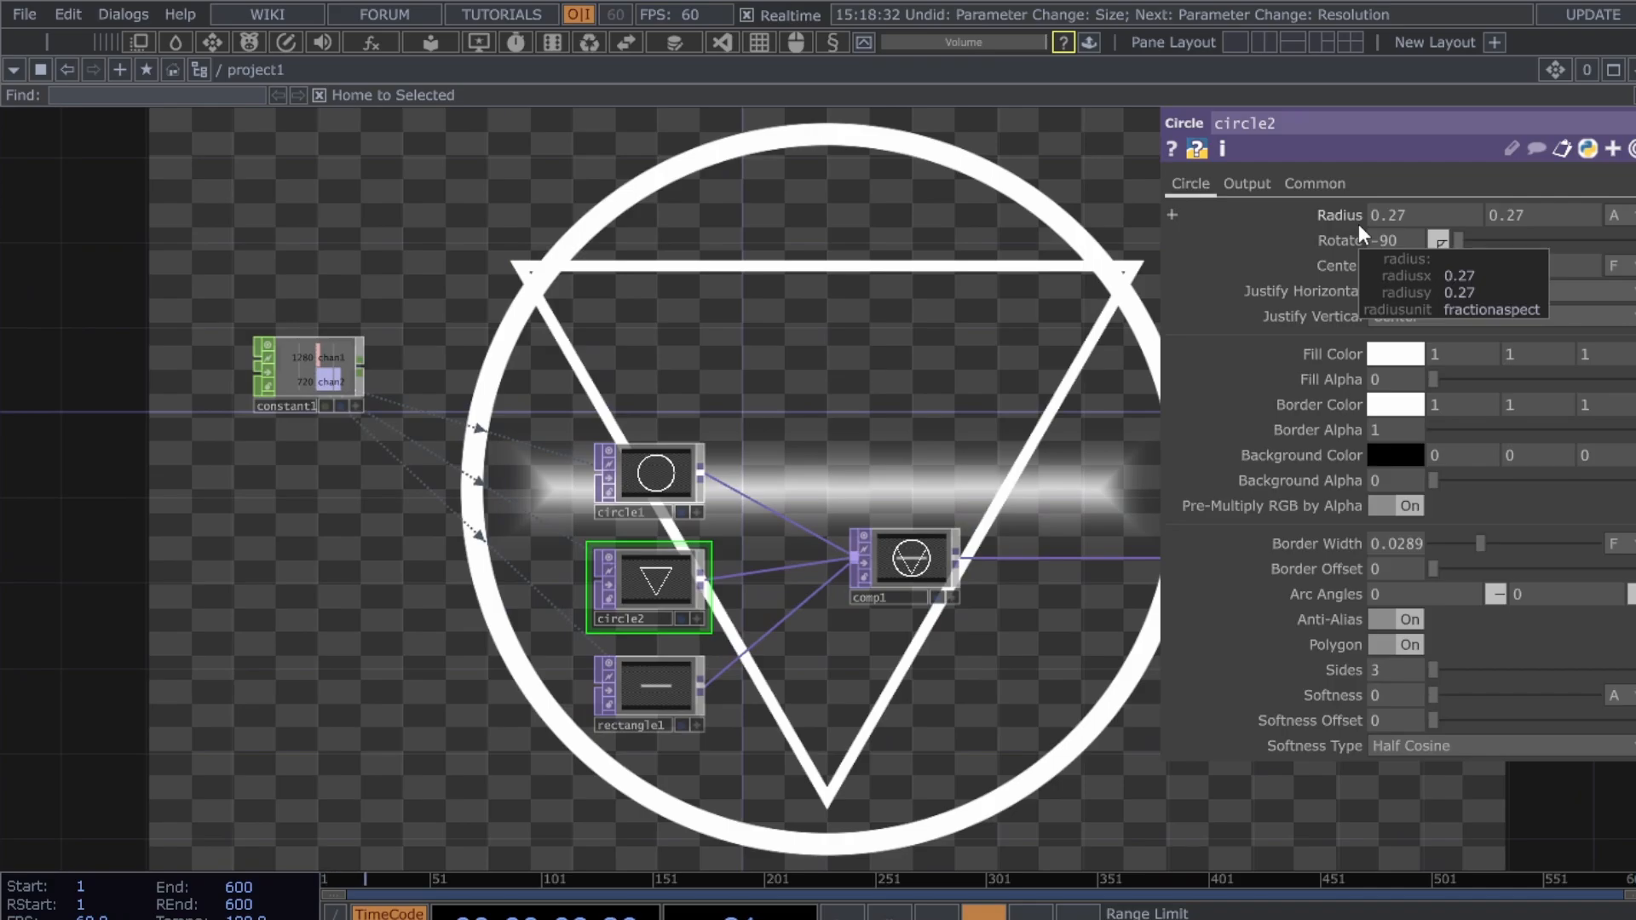
pyautogui.moveTo(1357, 218)
pyautogui.mouseDown(button='middle')
pyautogui.moveTo(1304, 217)
pyautogui.moveTo(1376, 233)
pyautogui.mouseUp(button='middle')
pyautogui.moveTo(1348, 172); pyautogui.dragTo(1357, 172, button='middle')
# - Lengthen rectangle1 to size 0.6 and move null1 further right
pyautogui.click(651, 692)
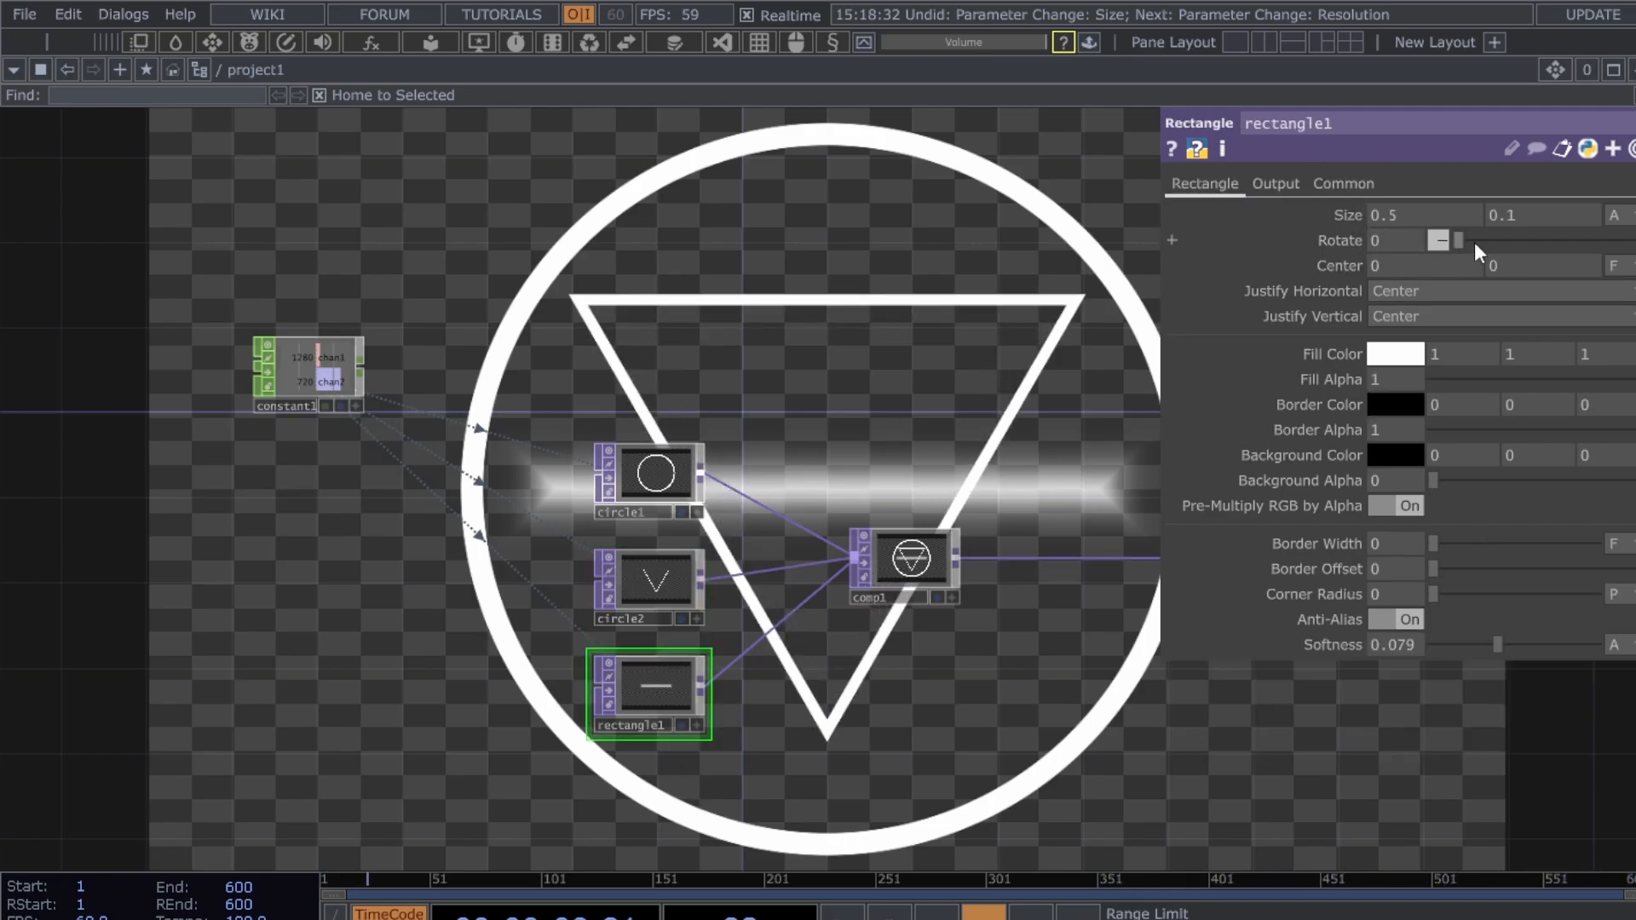
pyautogui.moveTo(1406, 212); pyautogui.dragTo(1491, 241, button='middle')
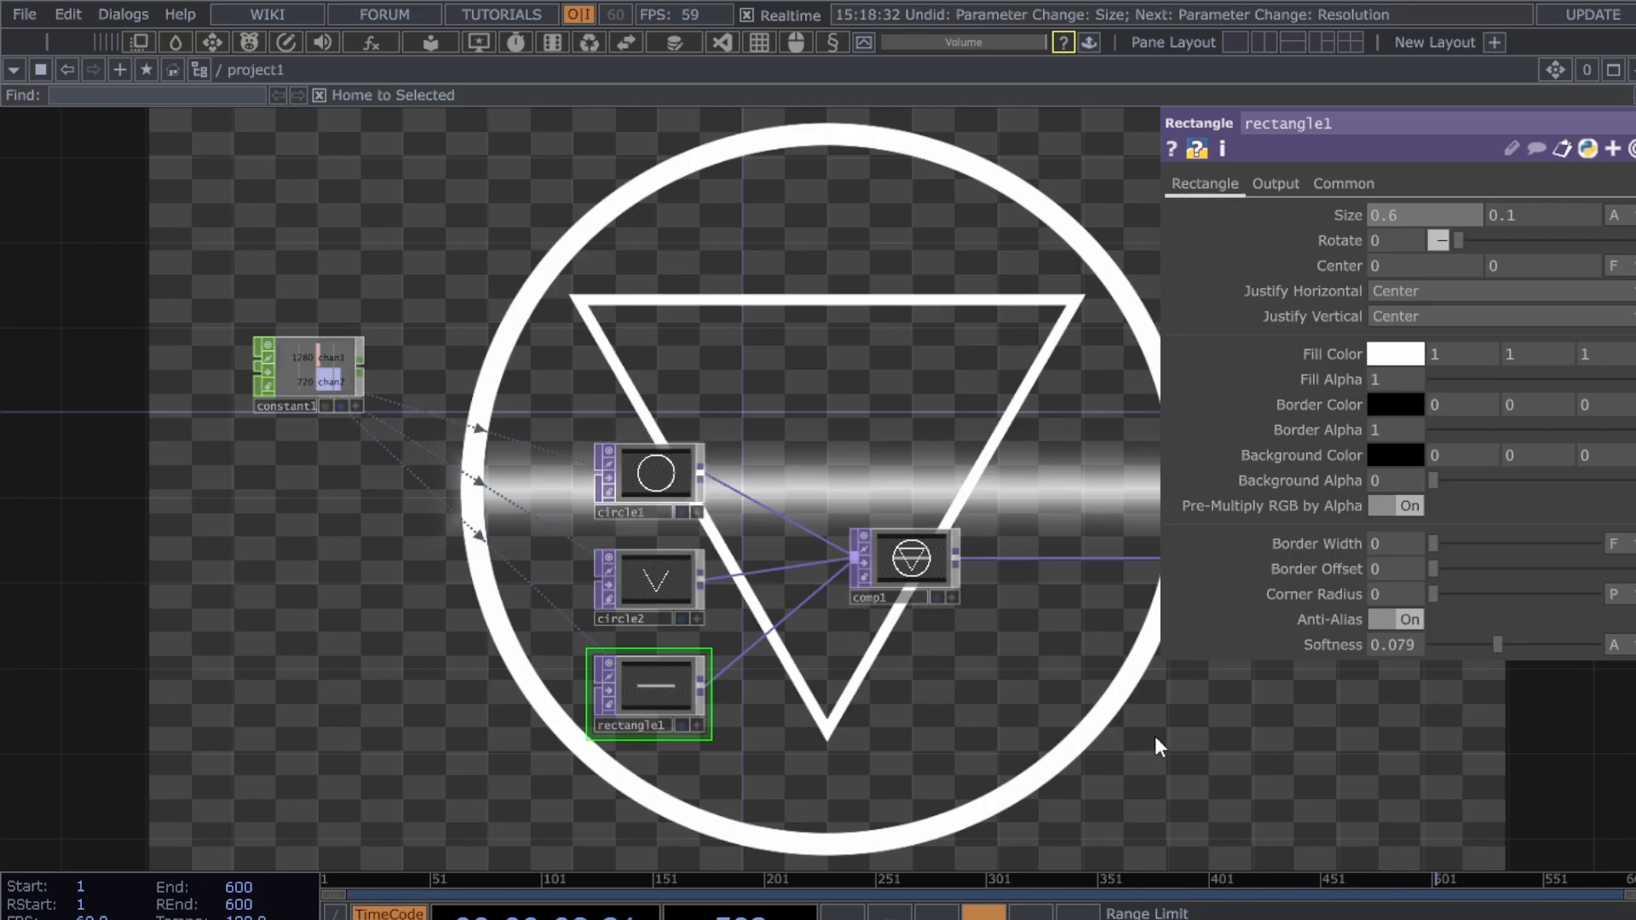
pyautogui.moveTo(1153, 737); pyautogui.dragTo(263, 700)
pyautogui.moveTo(401, 698); pyautogui.dragTo(491, 718)
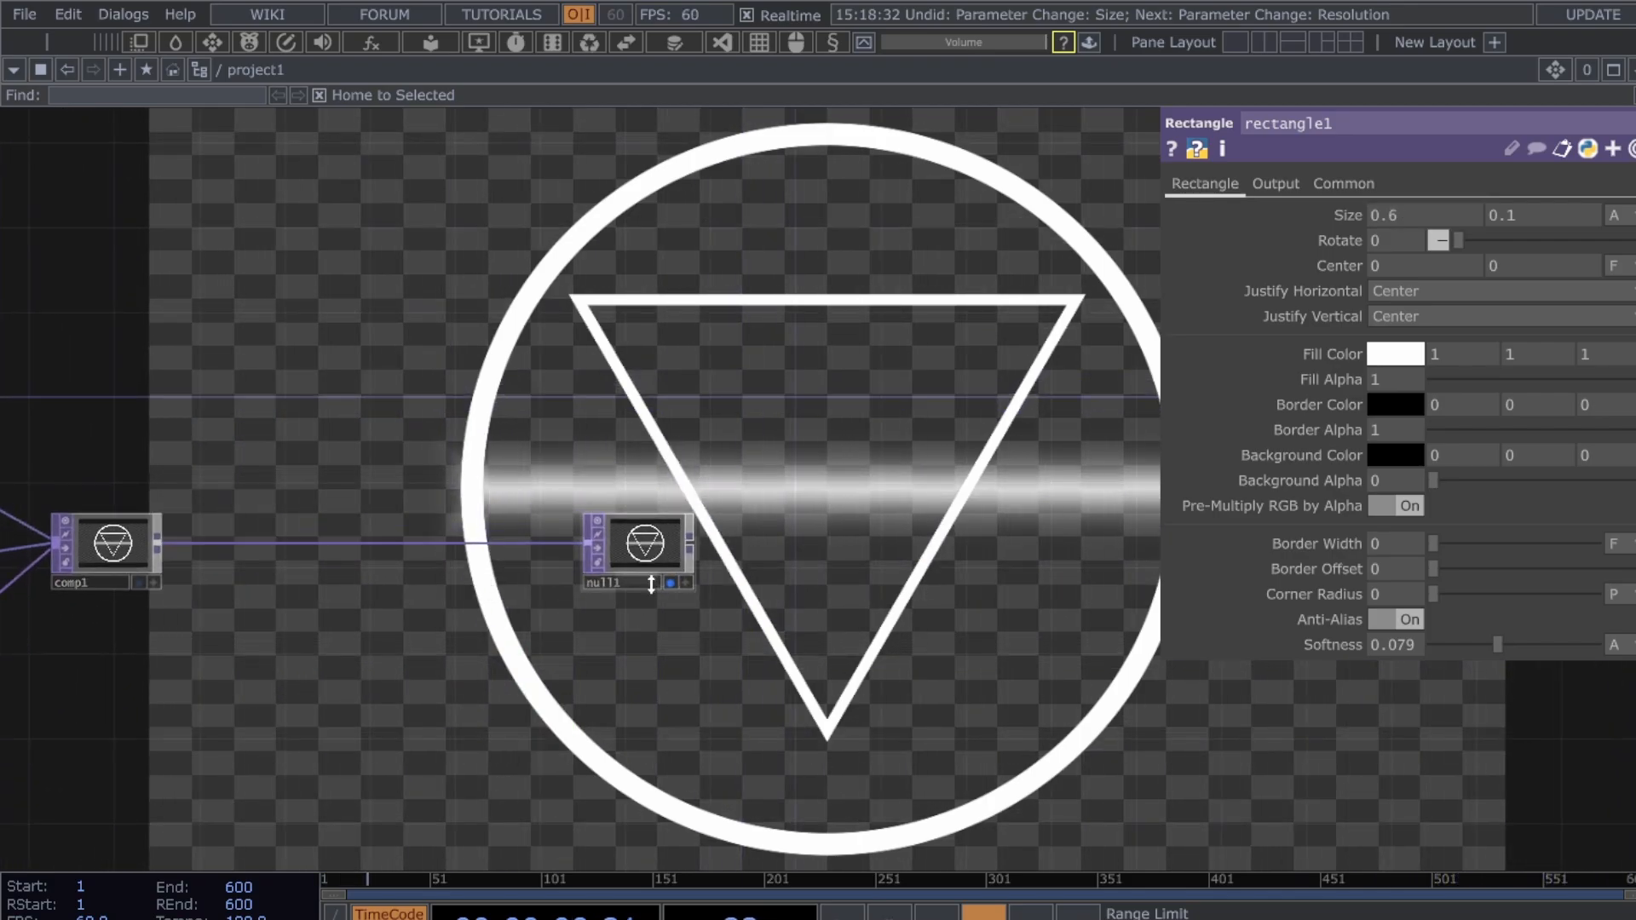
pyautogui.moveTo(627, 542); pyautogui.dragTo(1095, 545)
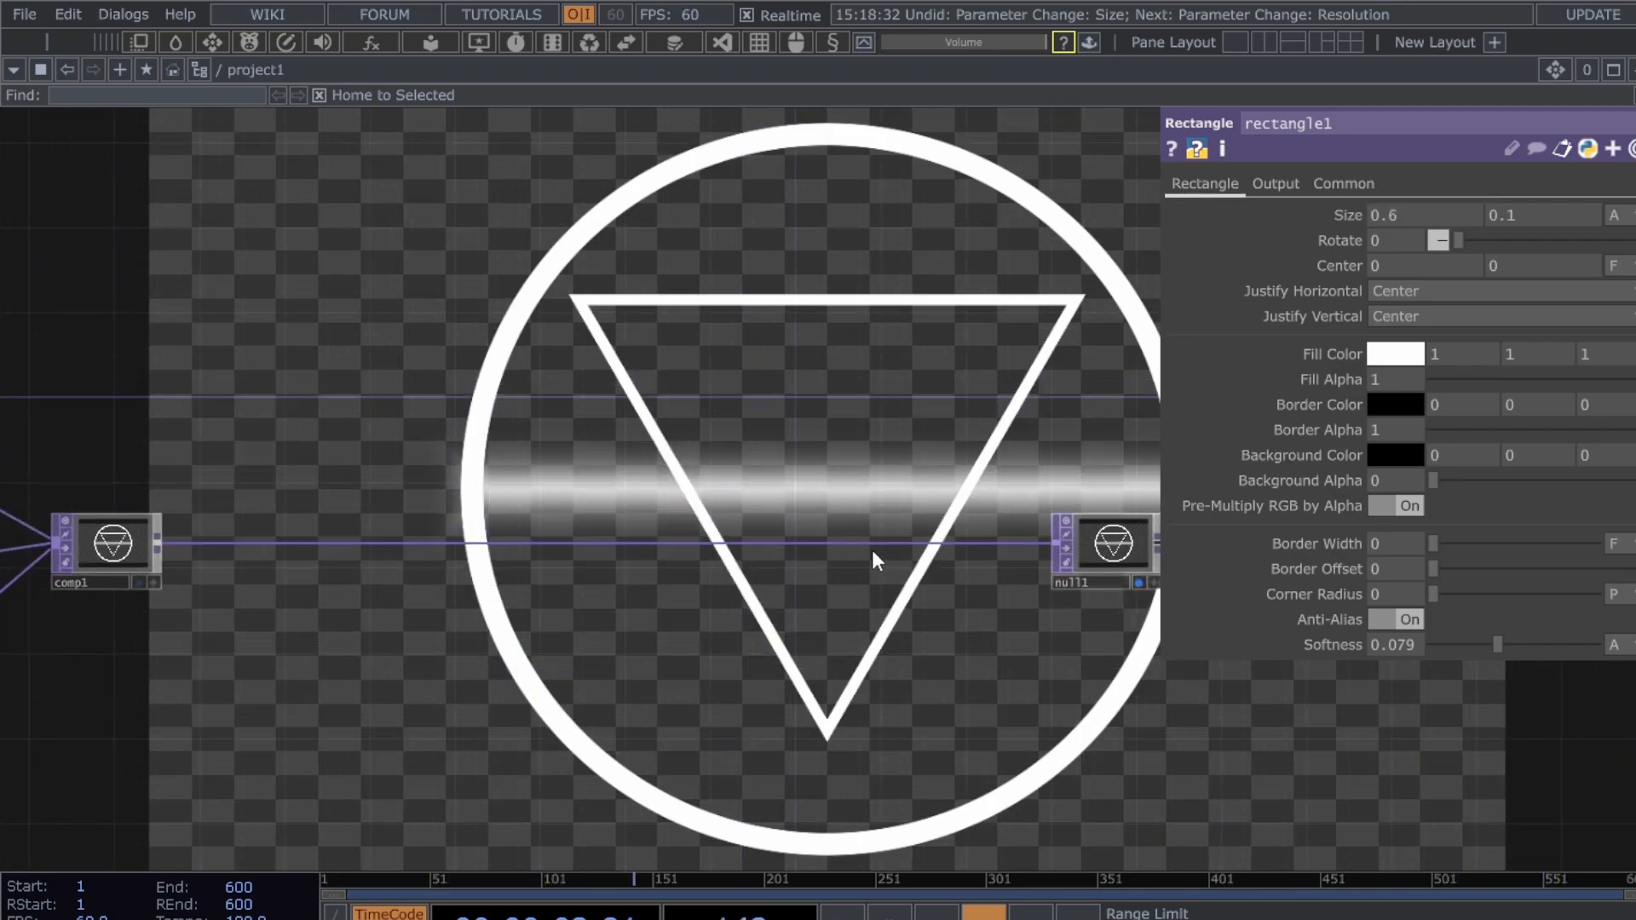
# - Insert an RGB Key TOP, rgbkey1, on the wire from comp1 to null1
pyautogui.rightClick(868, 545)
pyautogui.click(899, 520)
pyautogui.write('rg')
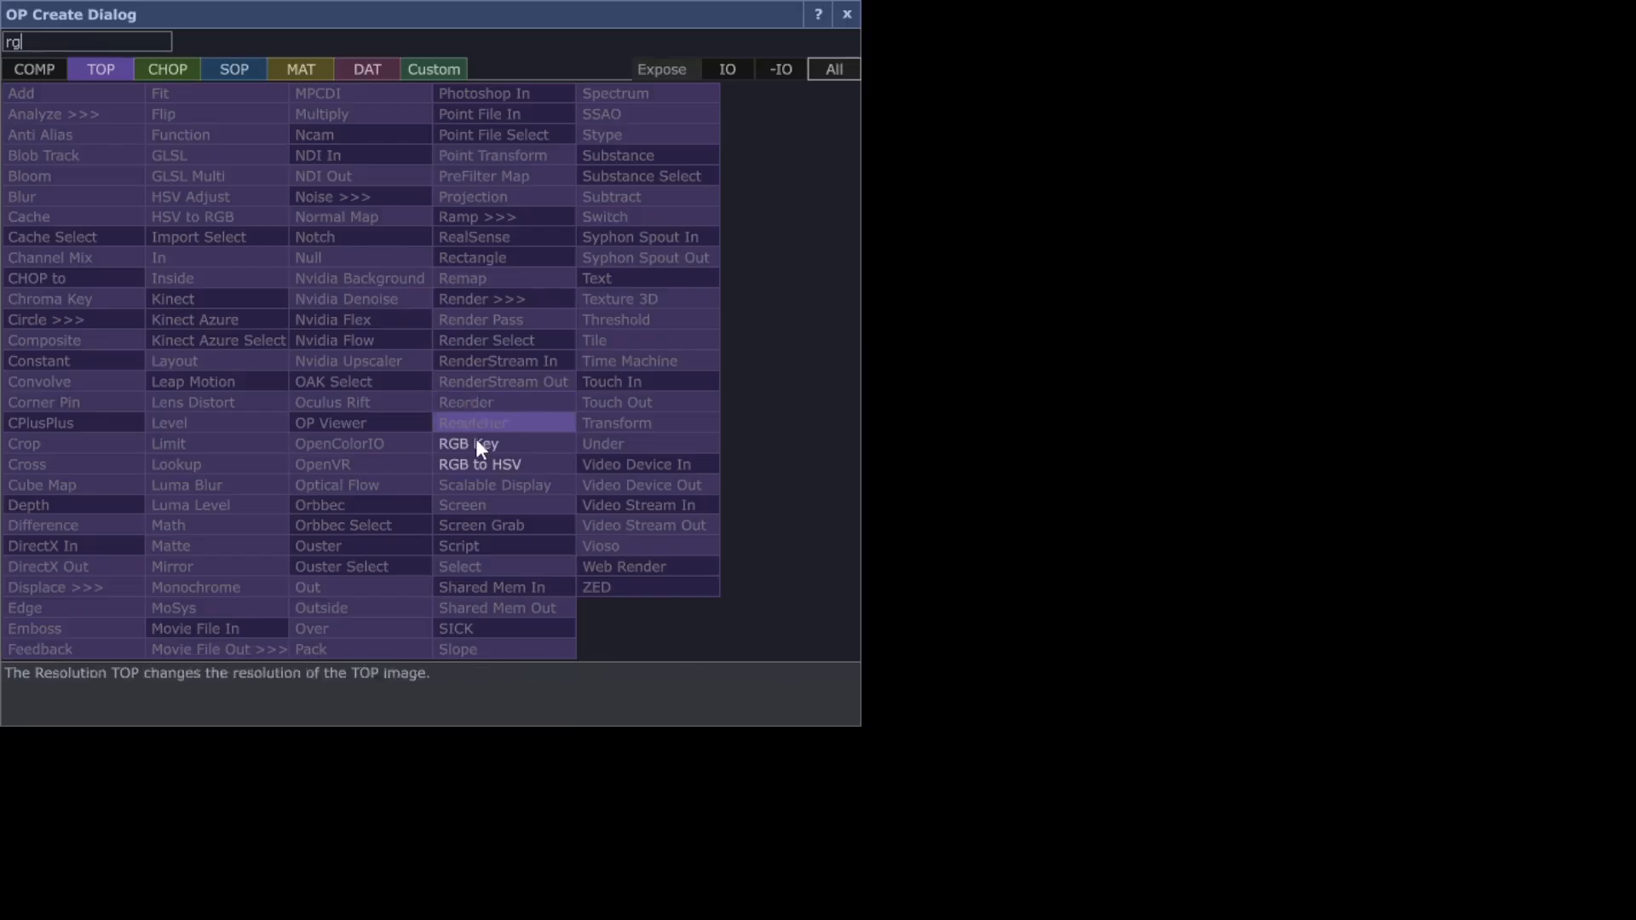
pyautogui.click(478, 443)
pyautogui.click(942, 555)
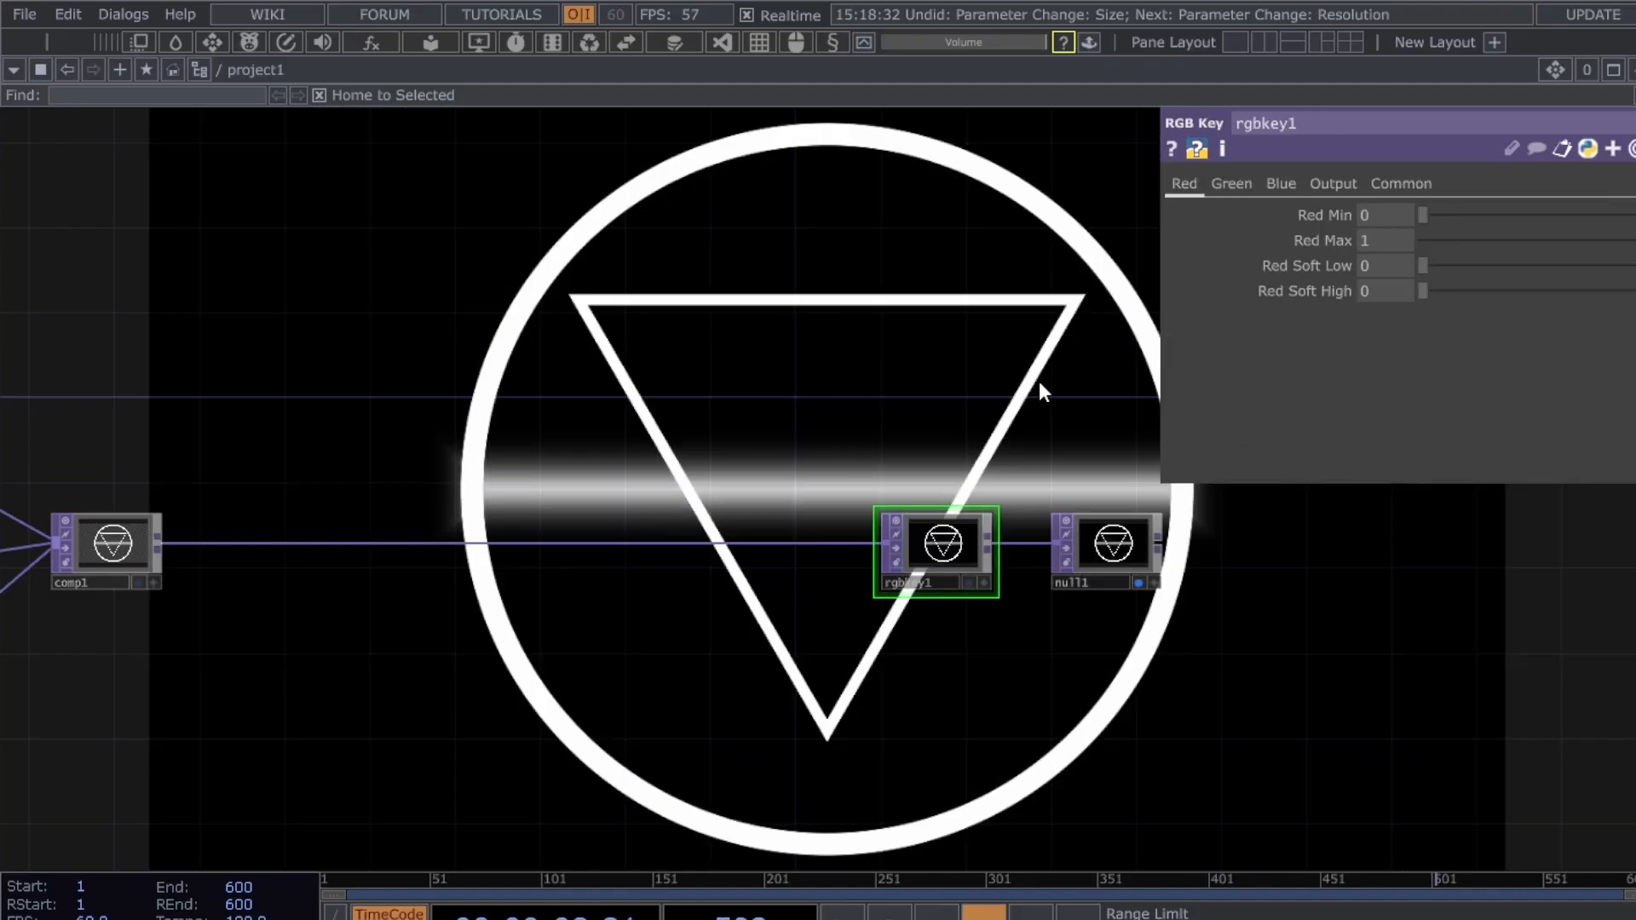
# - Box-select rgbkey1 and null1 and move them further right, away from comp1
pyautogui.moveTo(712, 662); pyautogui.dragTo(1066, 750)
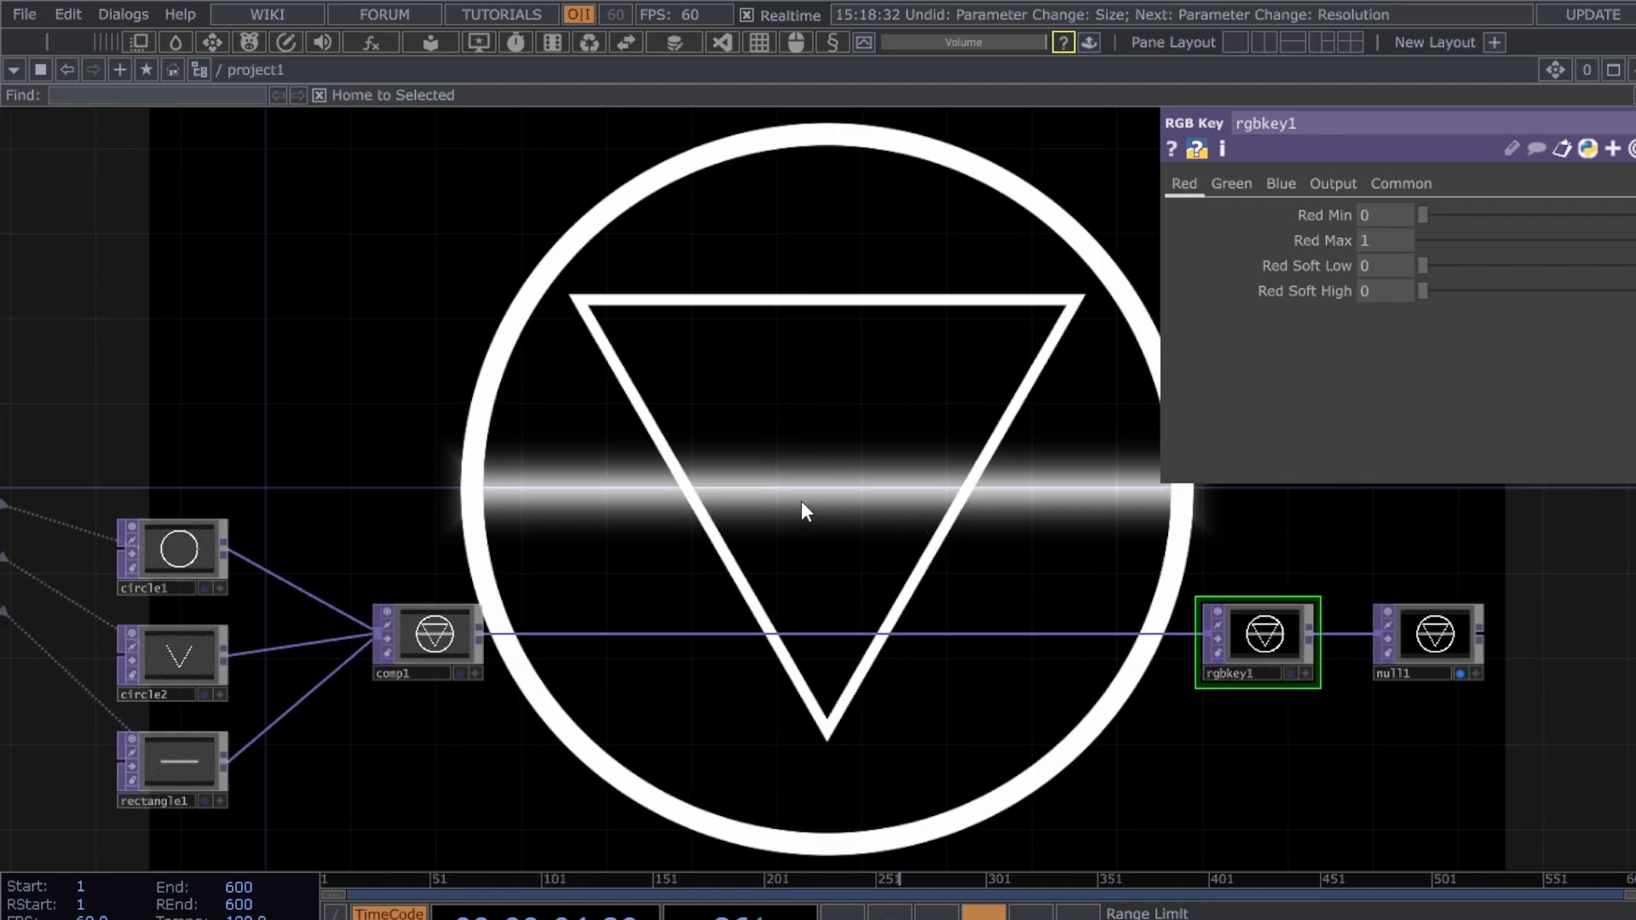
pyautogui.moveTo(700, 512); pyautogui.dragTo(721, 520)
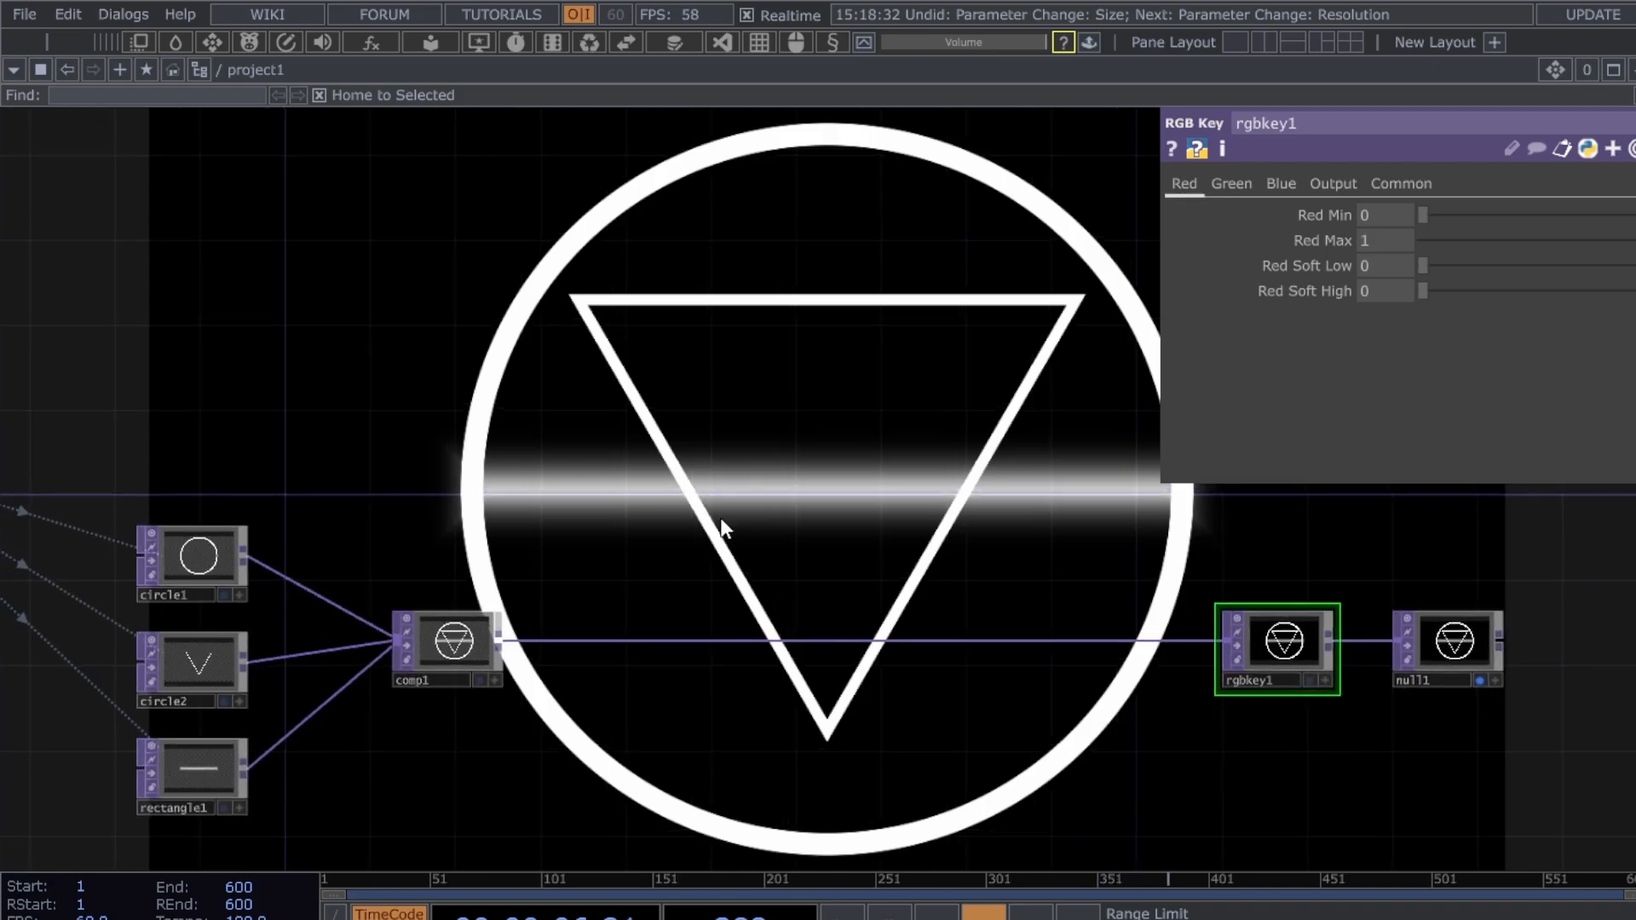
pyautogui.moveTo(816, 581); pyautogui.dragTo(866, 493)
pyautogui.moveTo(1324, 645); pyautogui.dragTo(1632, 479, button='right')
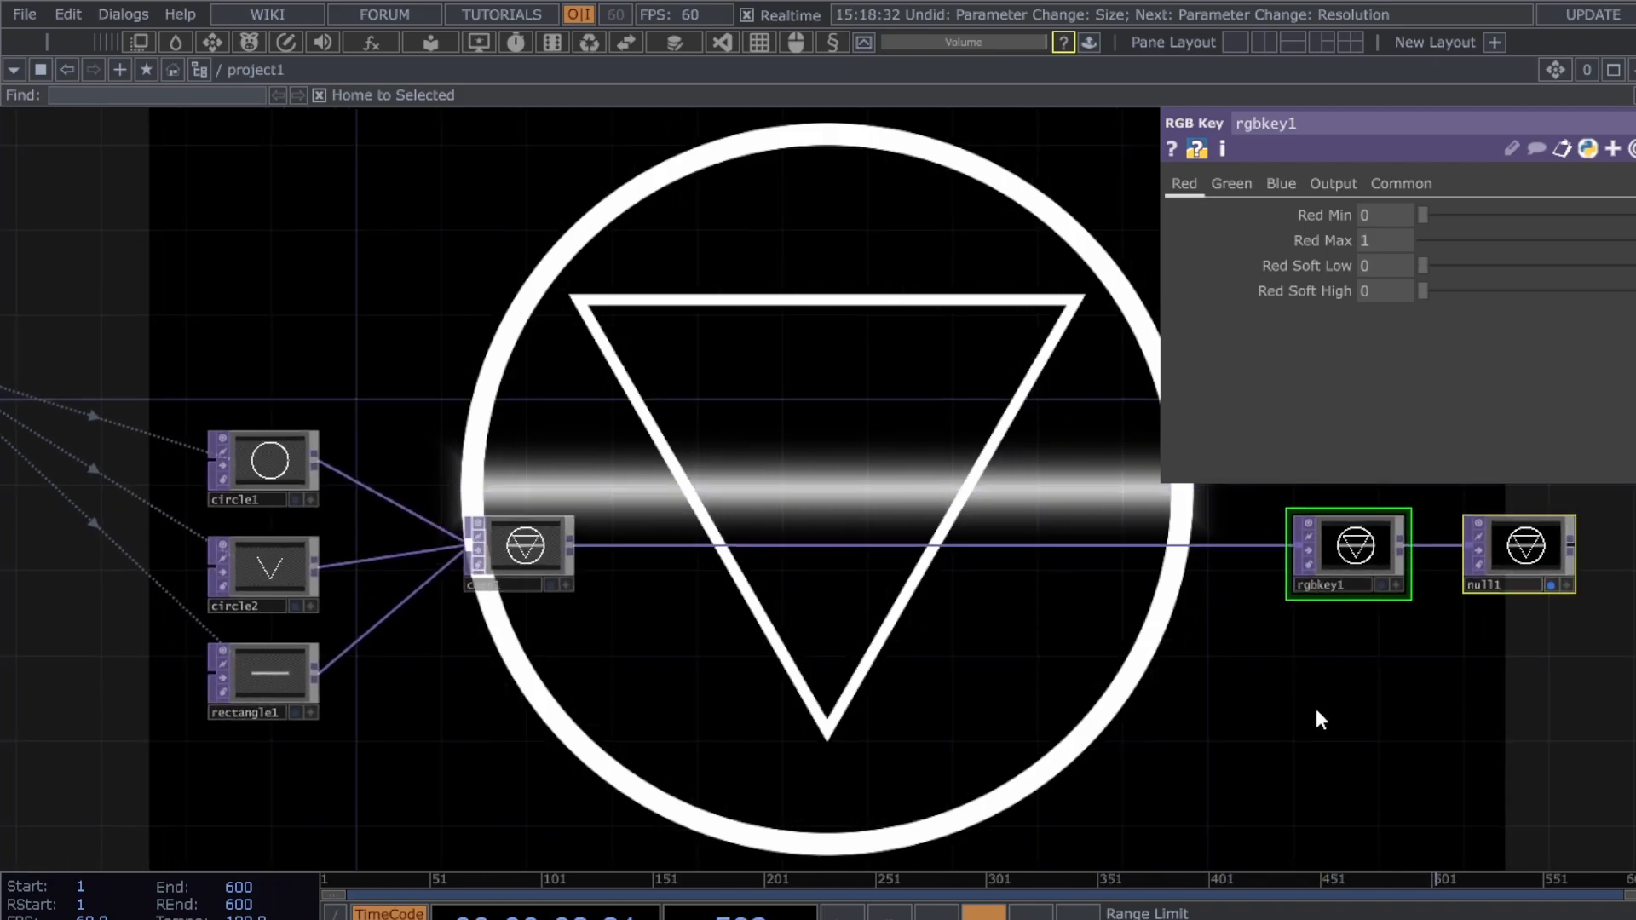
pyautogui.scroll(-2, 734, 723)
pyautogui.moveTo(1315, 708); pyautogui.dragTo(832, 759)
pyautogui.moveTo(861, 681); pyautogui.dragTo(1181, 696)
pyautogui.moveTo(639, 725); pyautogui.dragTo(818, 754)
pyautogui.scroll(3, 655, 757)
pyautogui.moveTo(643, 765); pyautogui.dragTo(861, 776)
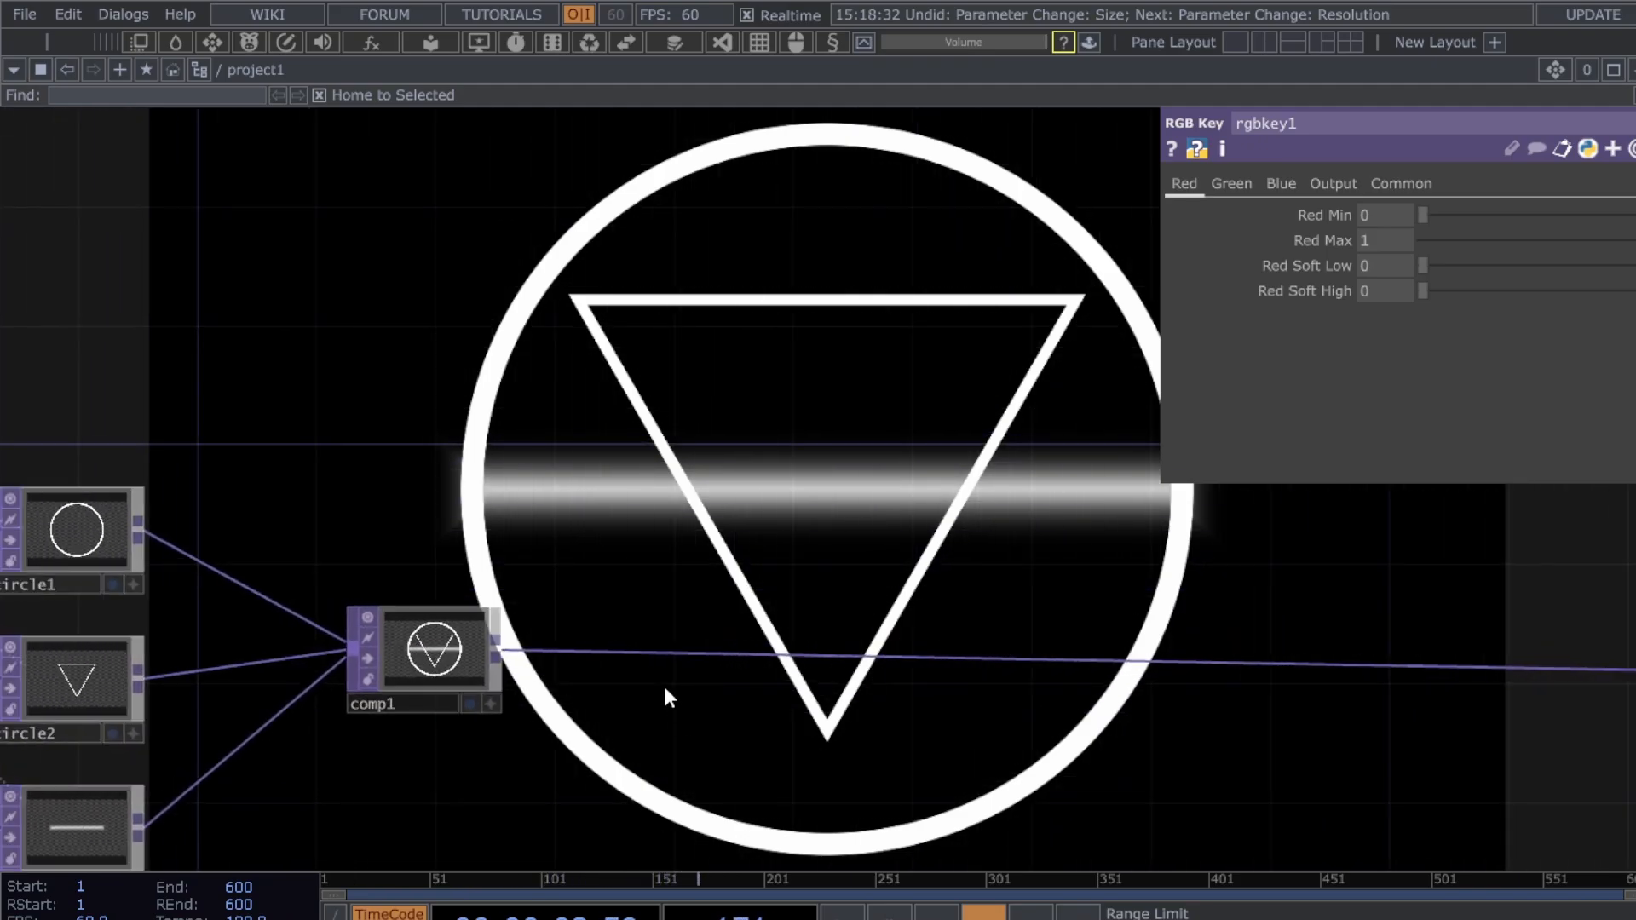
pyautogui.rightClick(726, 656)
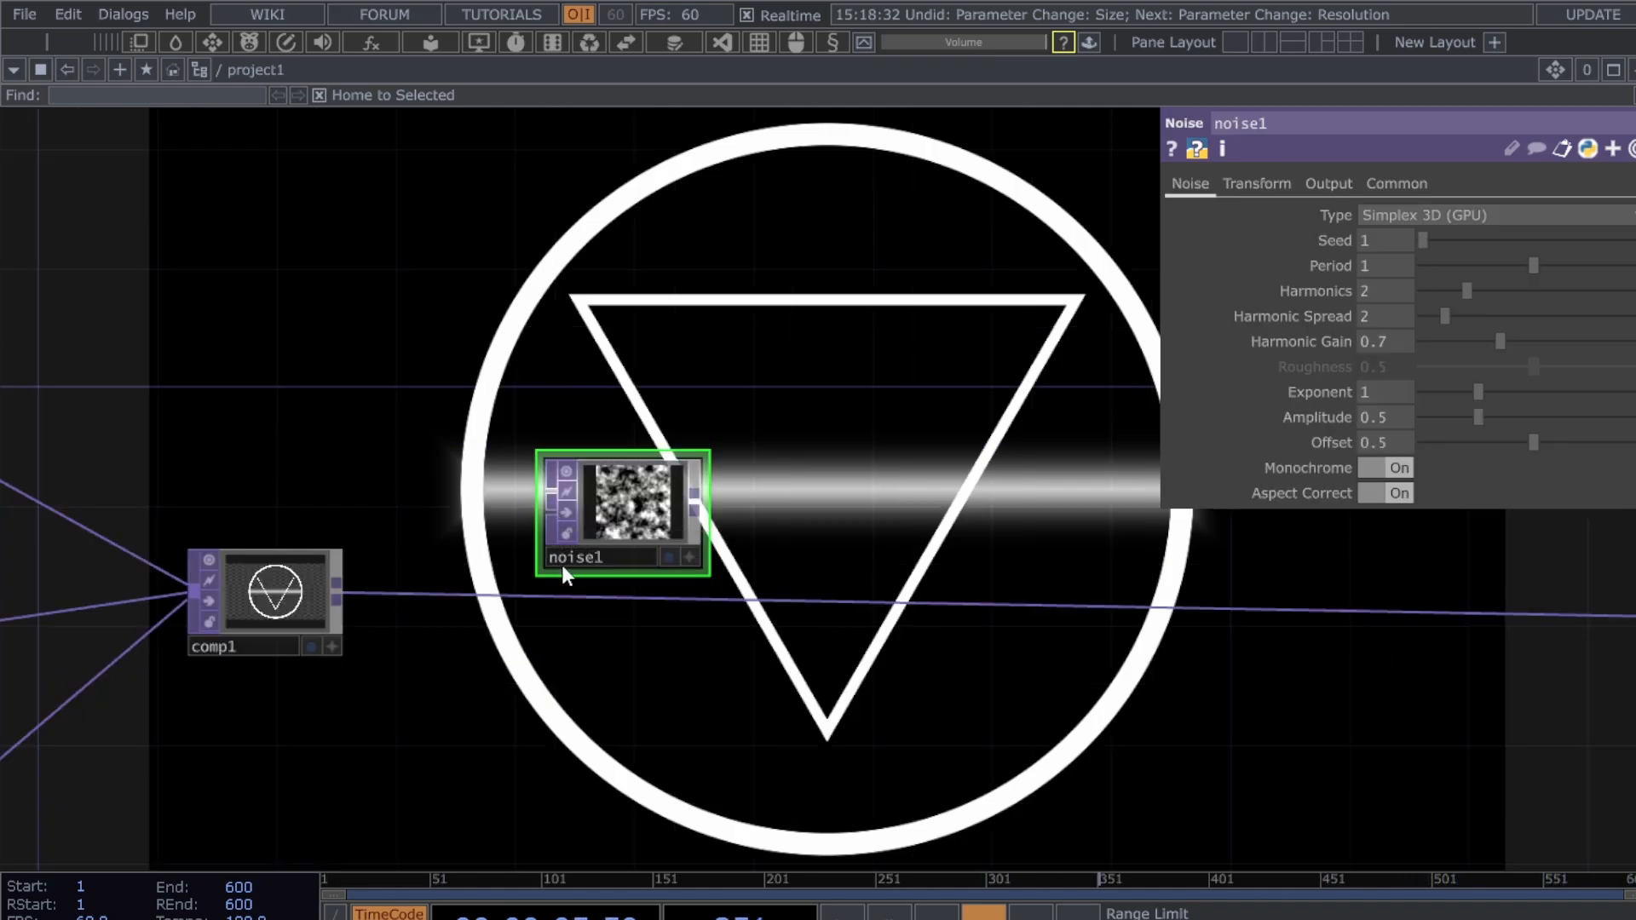
# - Move noise1 lower, feed comp1 into it, and route its output downstream
pyautogui.scroll(3, 546, 663)
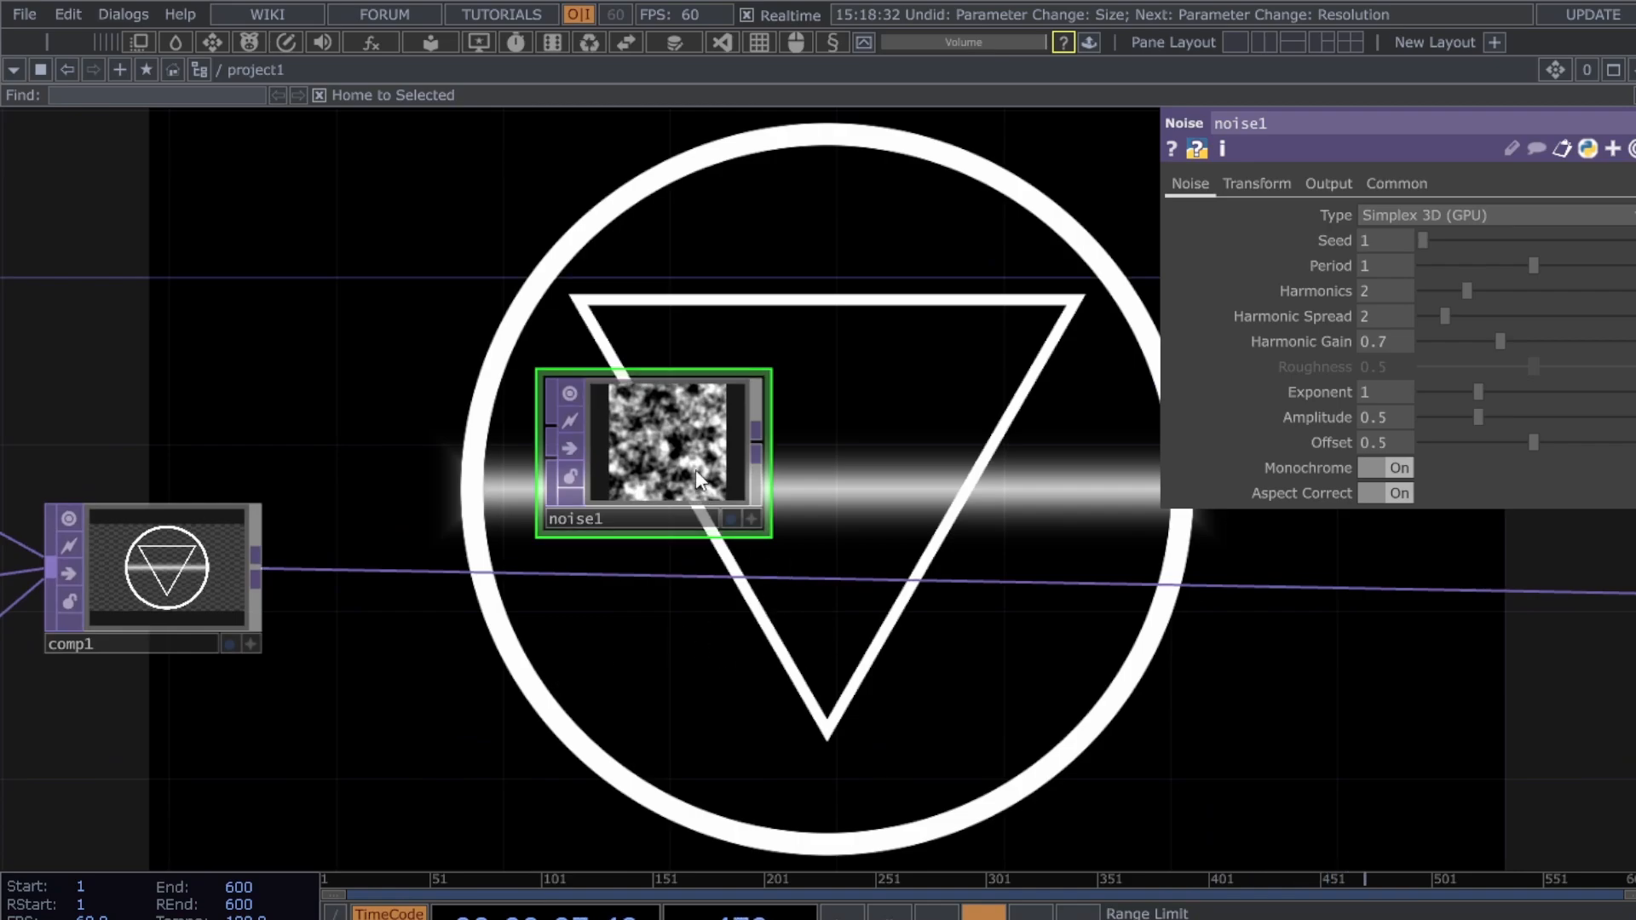
pyautogui.moveTo(696, 469); pyautogui.dragTo(725, 614)
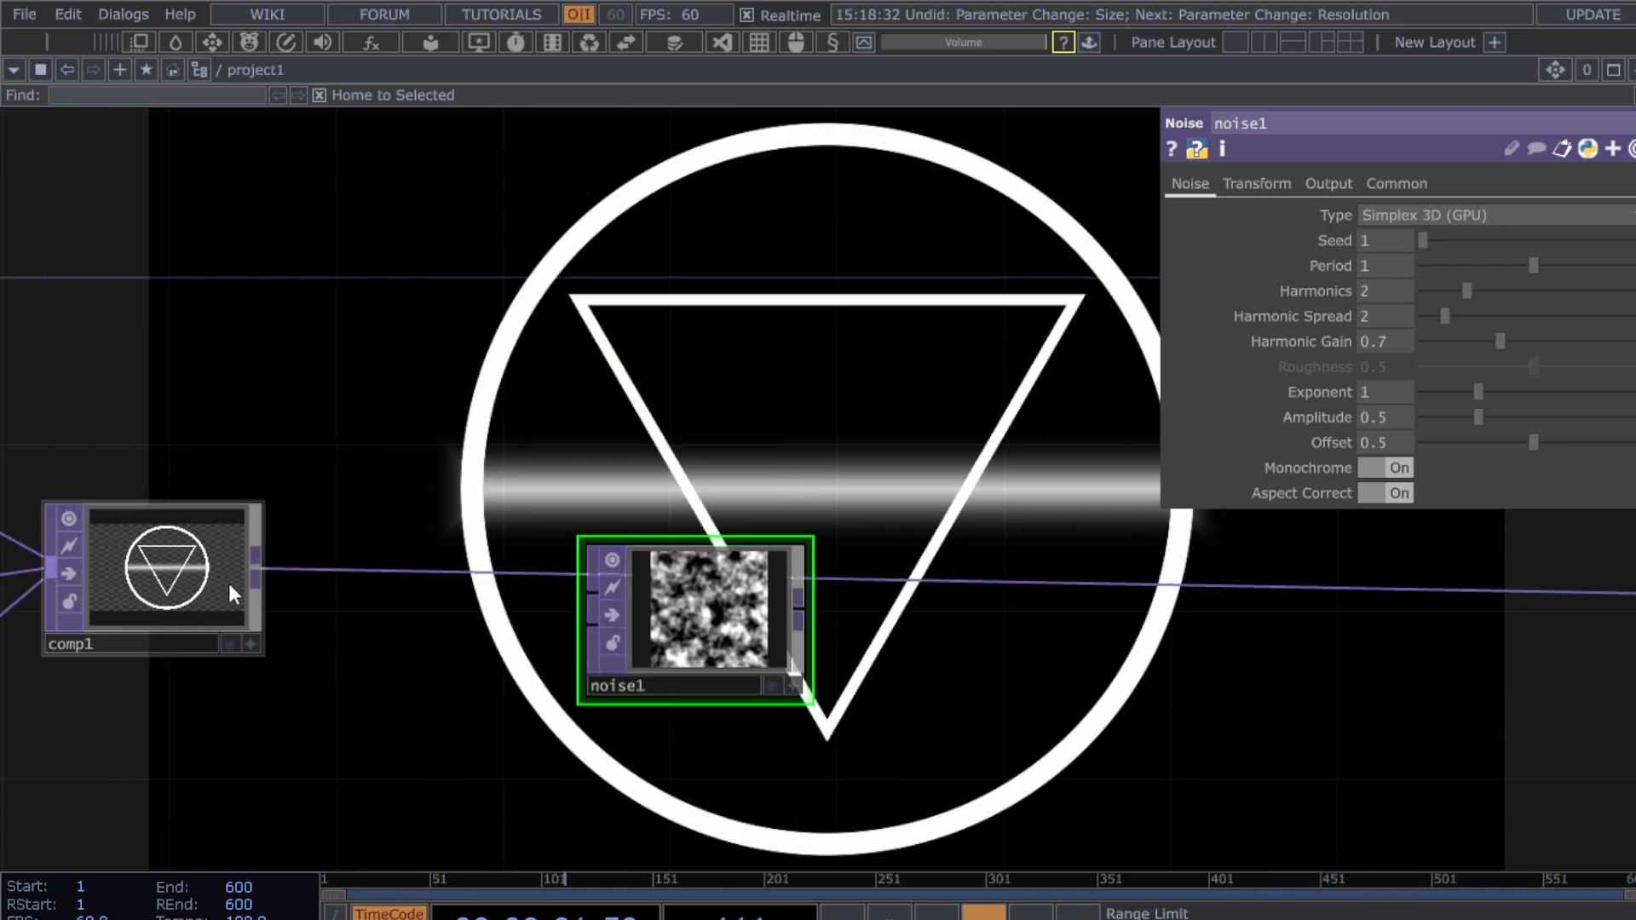
pyautogui.moveTo(257, 573); pyautogui.dragTo(564, 642)
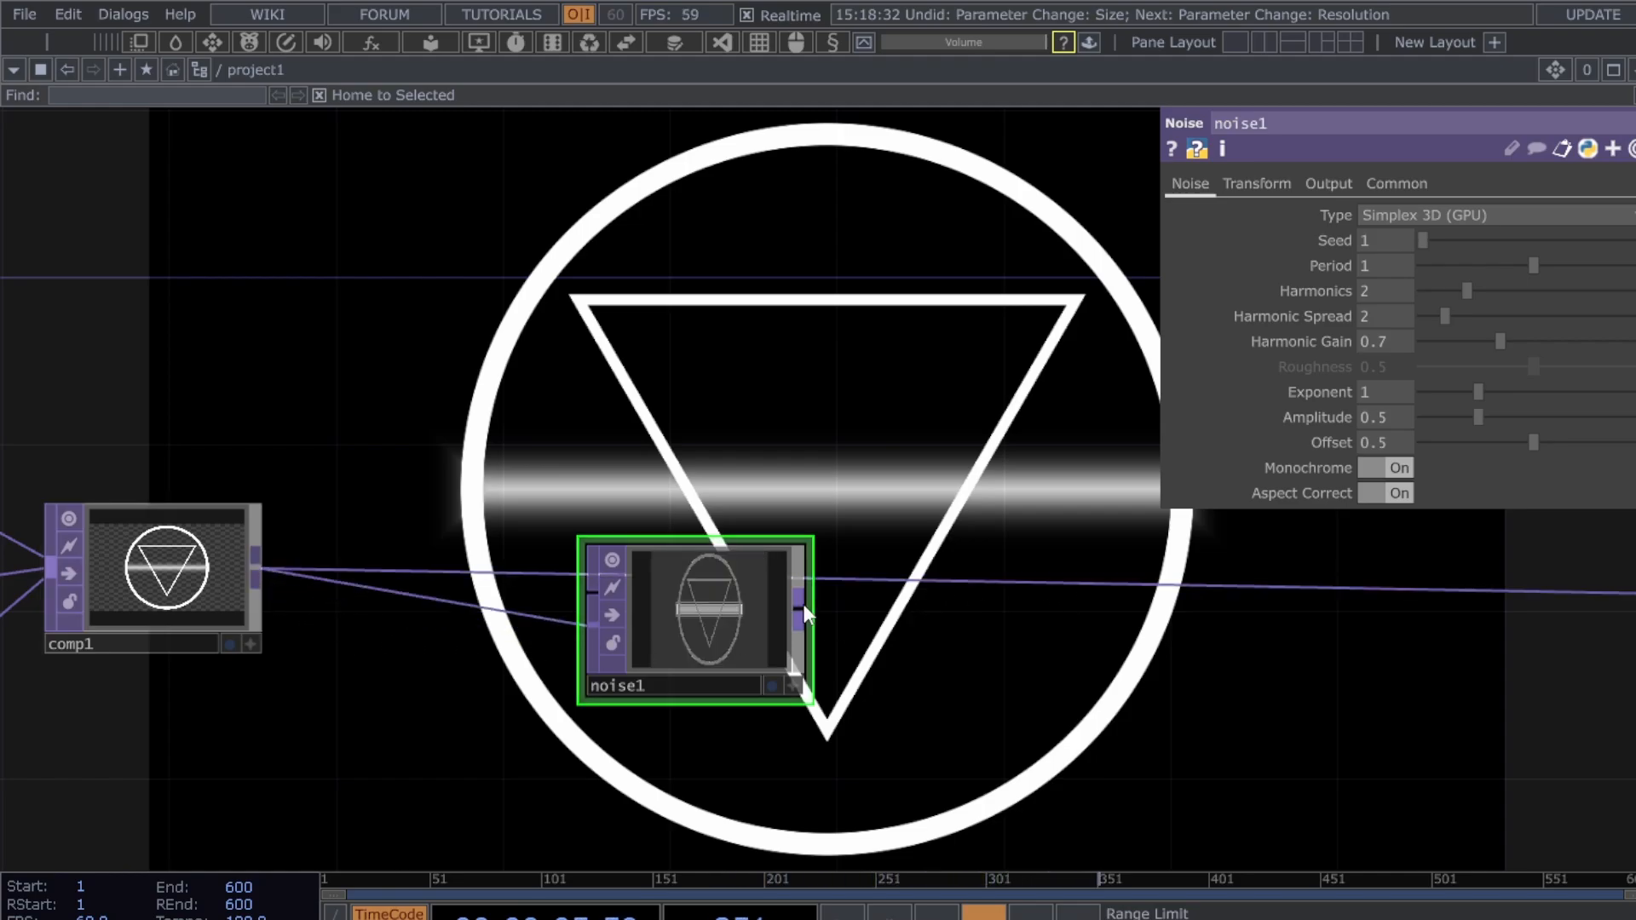
pyautogui.moveTo(801, 607); pyautogui.dragTo(912, 581)
pyautogui.moveTo(611, 539); pyautogui.dragTo(611, 496)
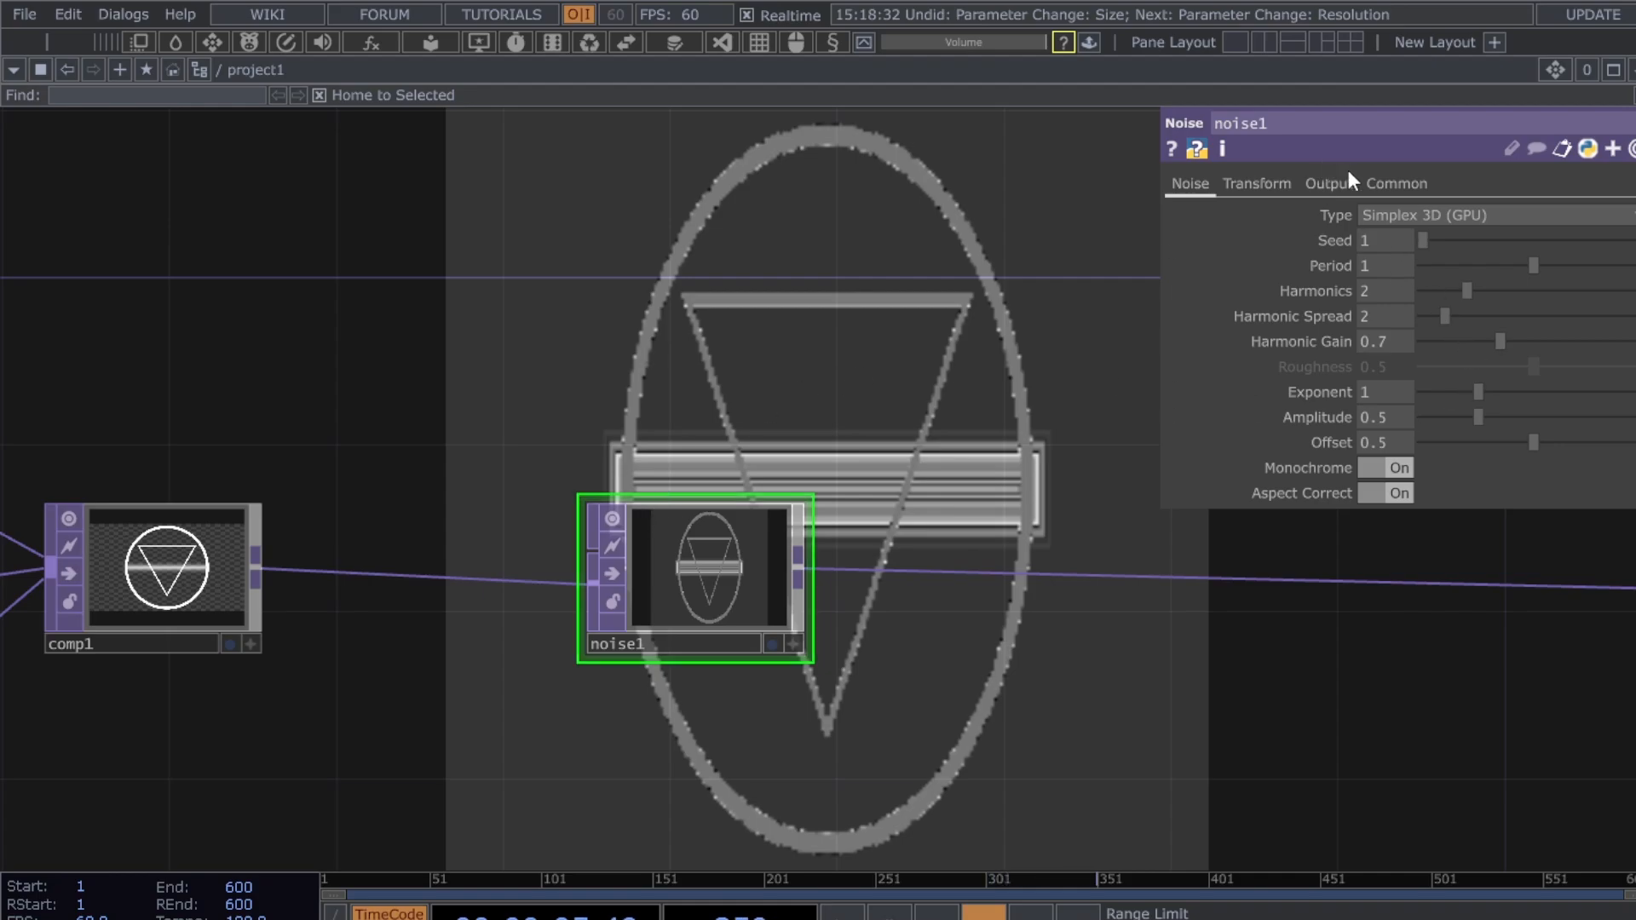
# - Link noise1's resolution to constant1's 1280 width and 720 height channels
pyautogui.click(1395, 183)
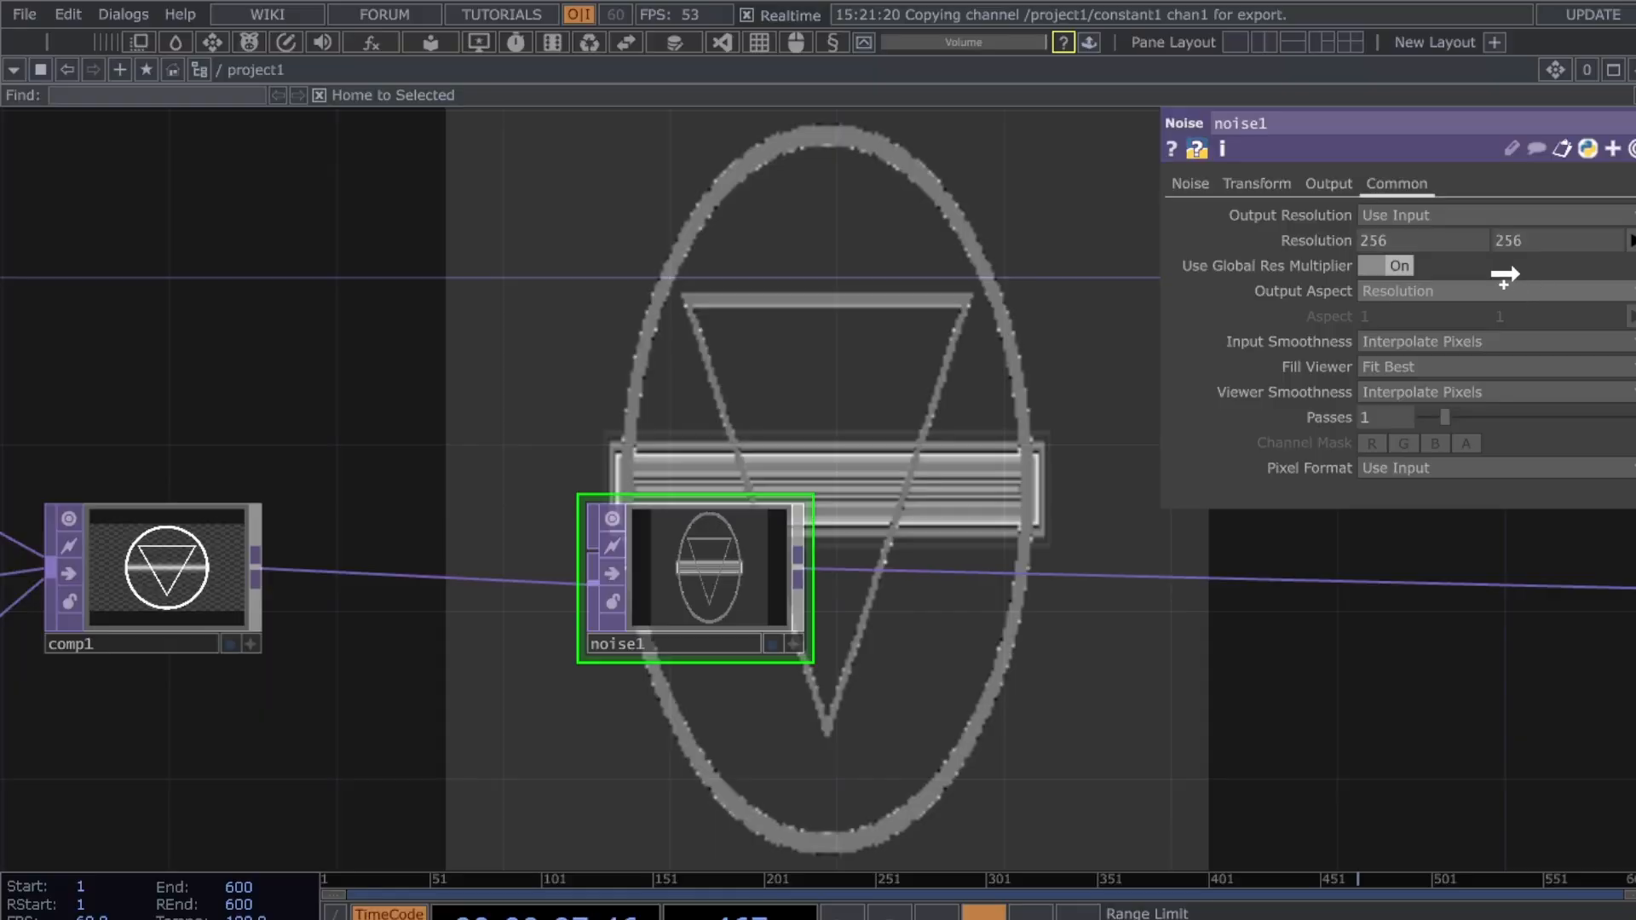
pyautogui.moveTo(1505, 275); pyautogui.dragTo(1382, 244)
pyautogui.click(1398, 245)
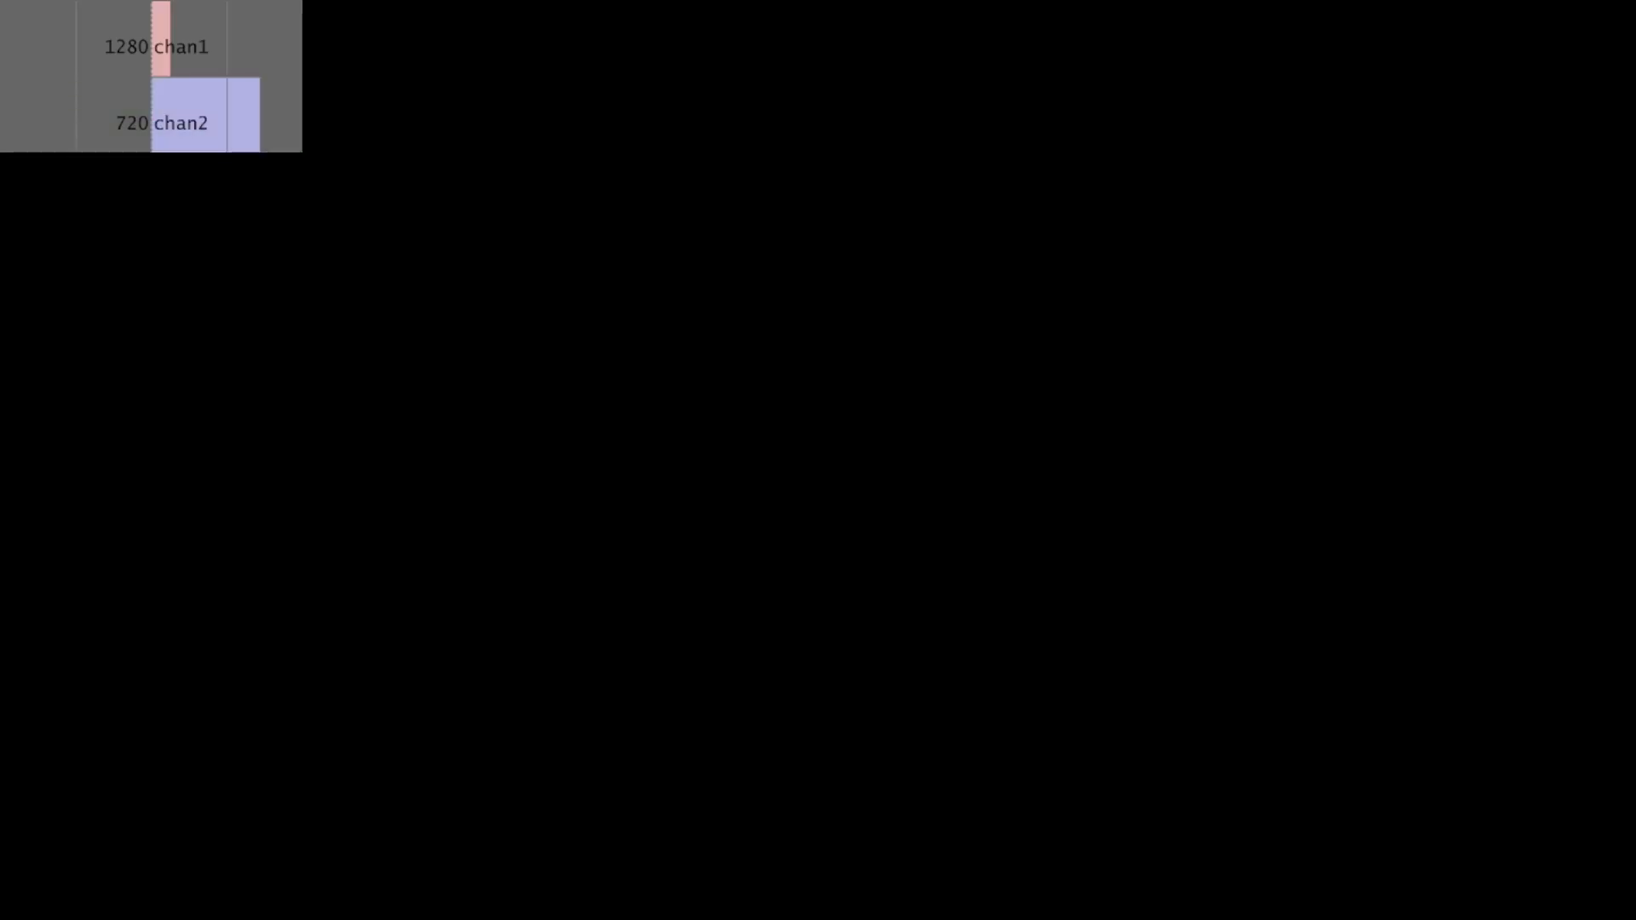
pyautogui.moveTo(298, 229); pyautogui.dragTo(1537, 239)
pyautogui.click(1537, 228)
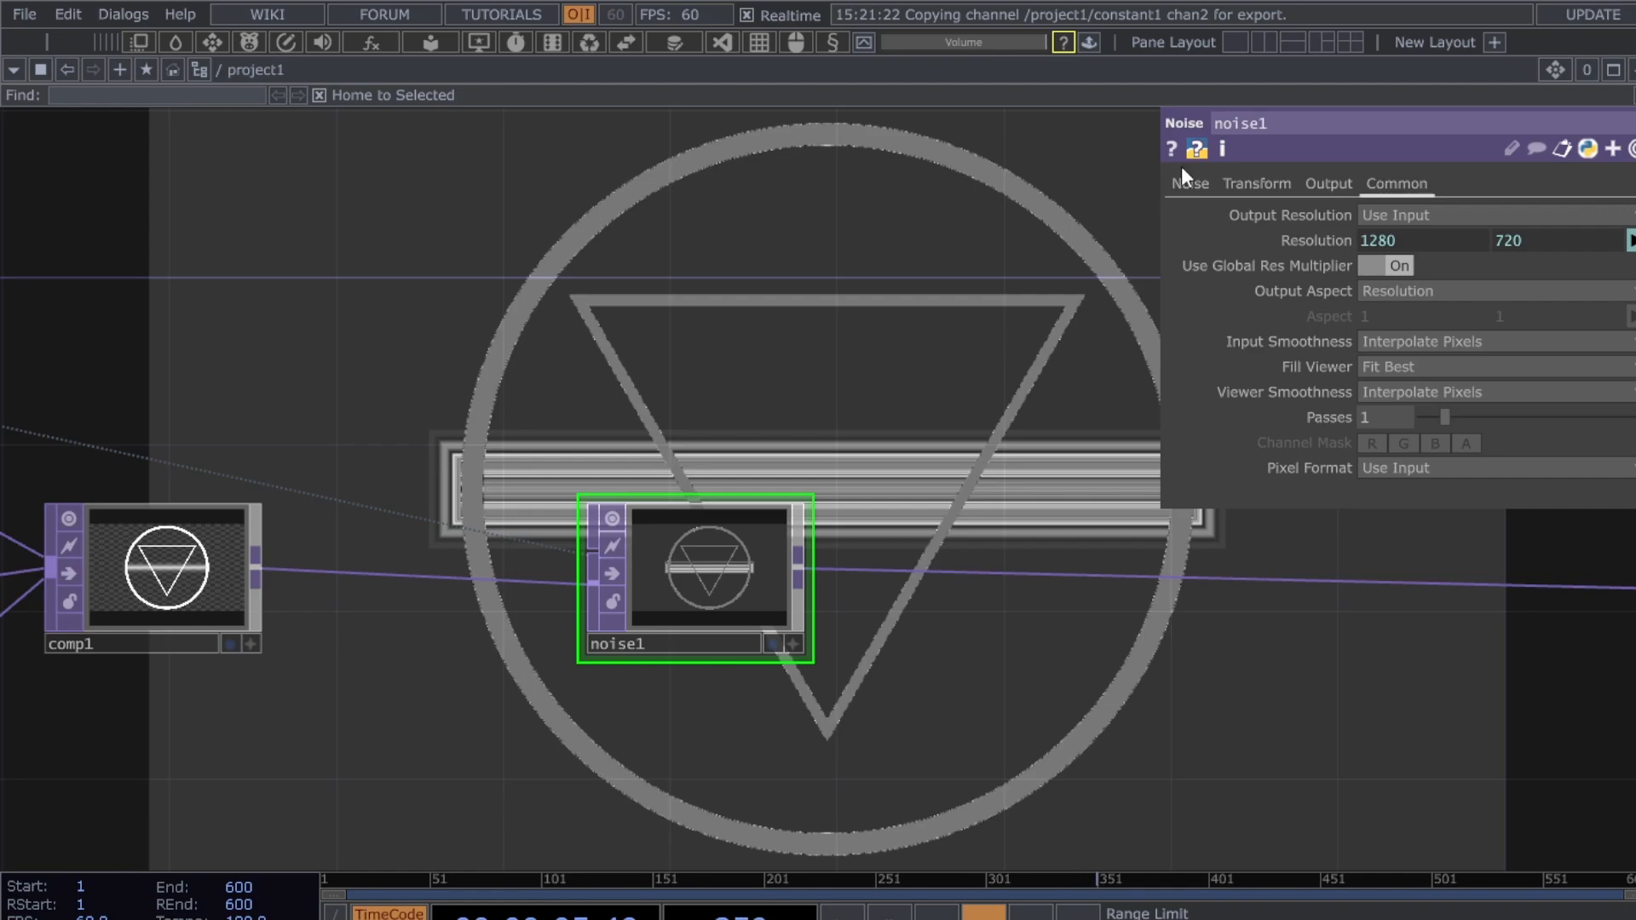
pyautogui.click(1193, 184)
# - Lower the noise Amplitude and set its Exponent to 1.12
pyautogui.moveTo(939, 697); pyautogui.dragTo(882, 702)
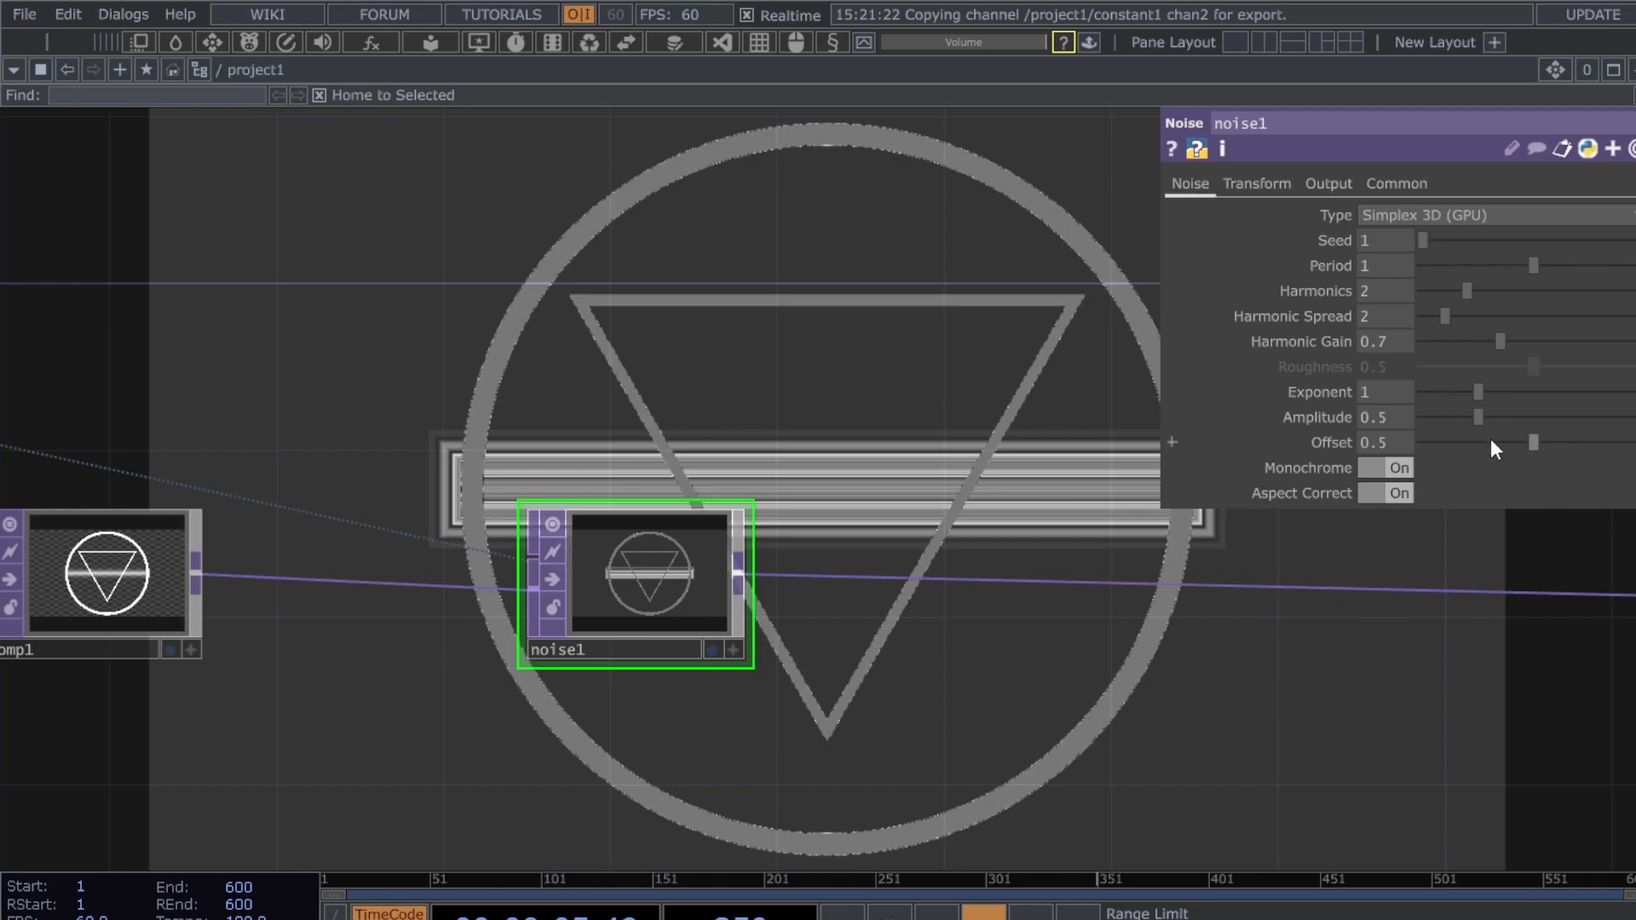
pyautogui.moveTo(1486, 416); pyautogui.dragTo(1440, 422)
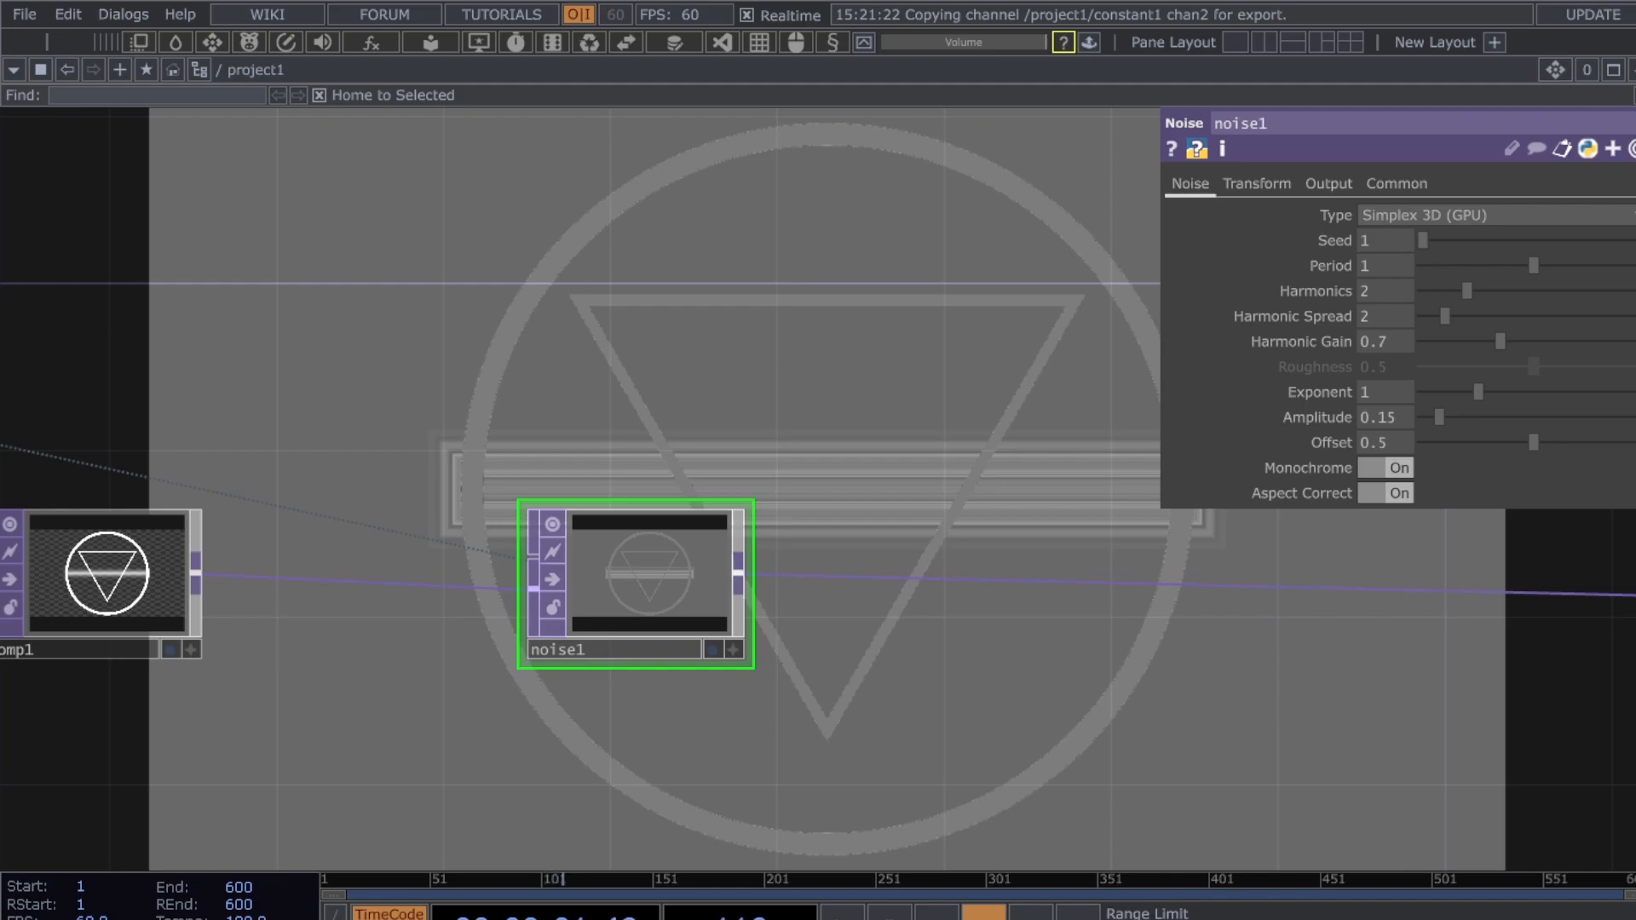
pyautogui.scroll(2, 812, 337)
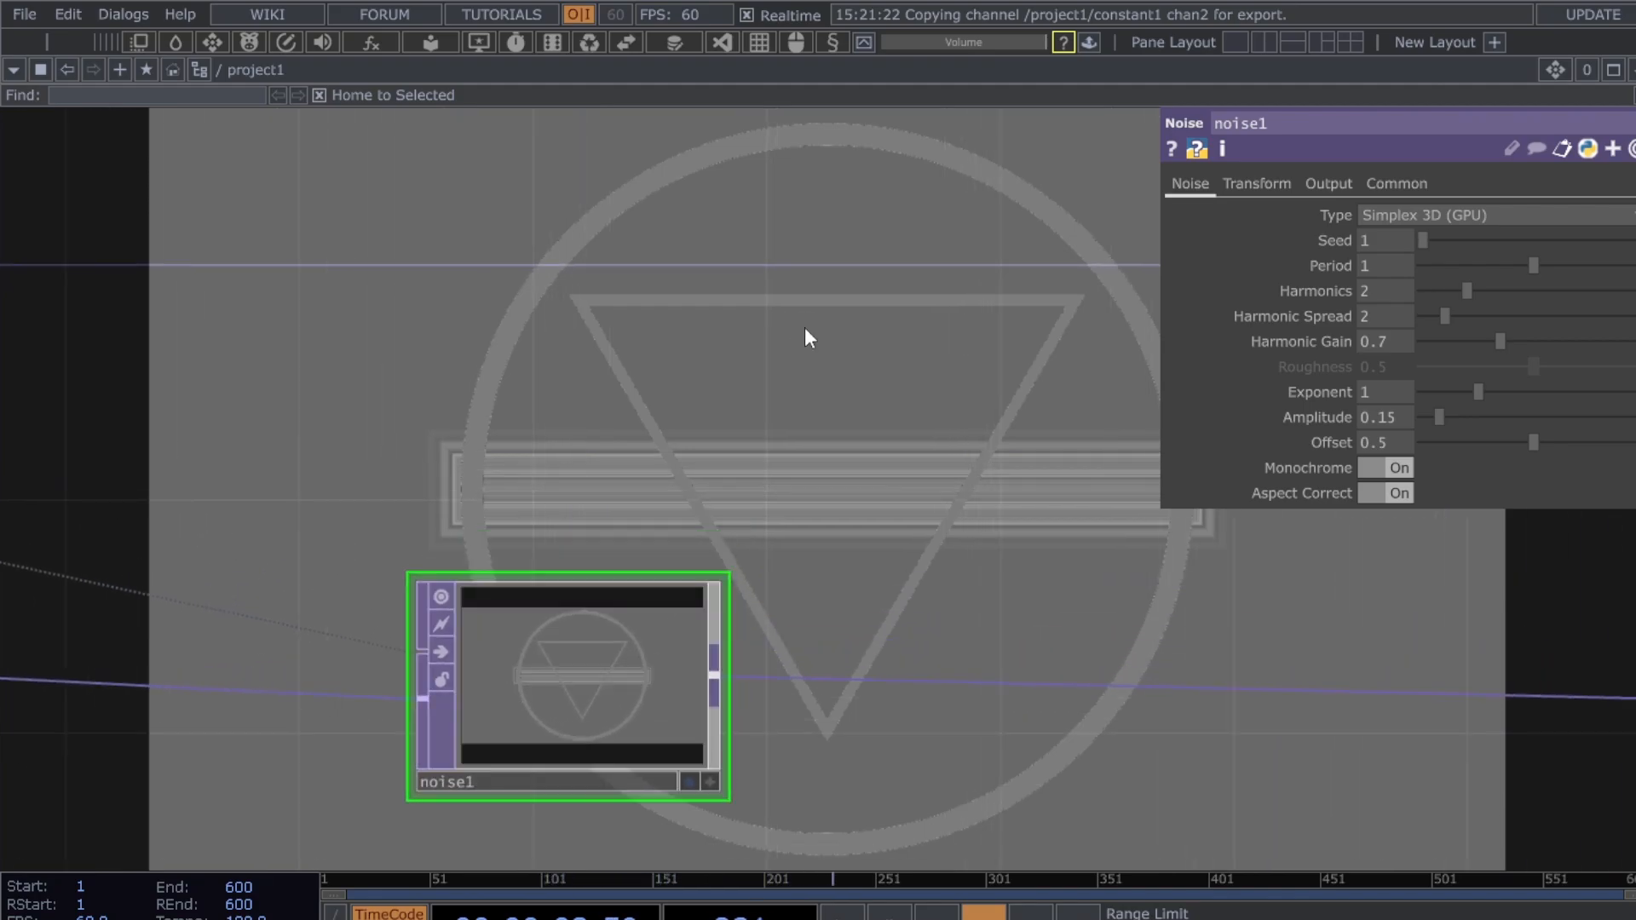
pyautogui.scroll(-2, 1097, 446)
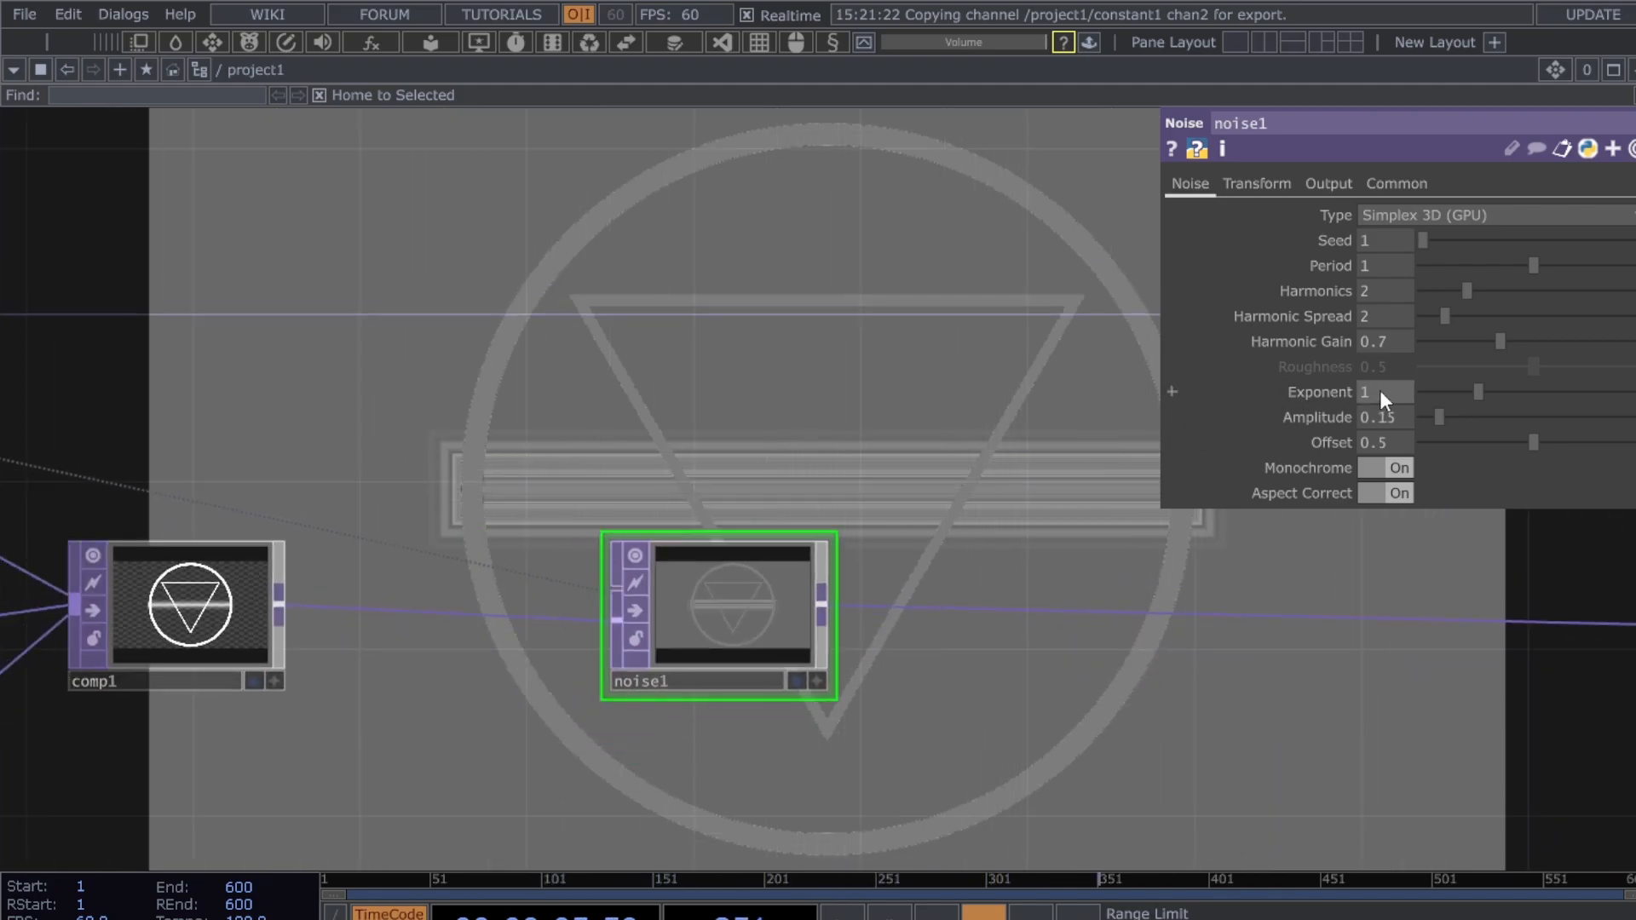
pyautogui.click(1381, 392)
pyautogui.write('.12')
pyautogui.press('Return')
# - Set noise Harmonic Gain 0.48, Harmonic Spread 0.8, and Offset 0.13
pyautogui.moveTo(1505, 341); pyautogui.dragTo(1476, 340)
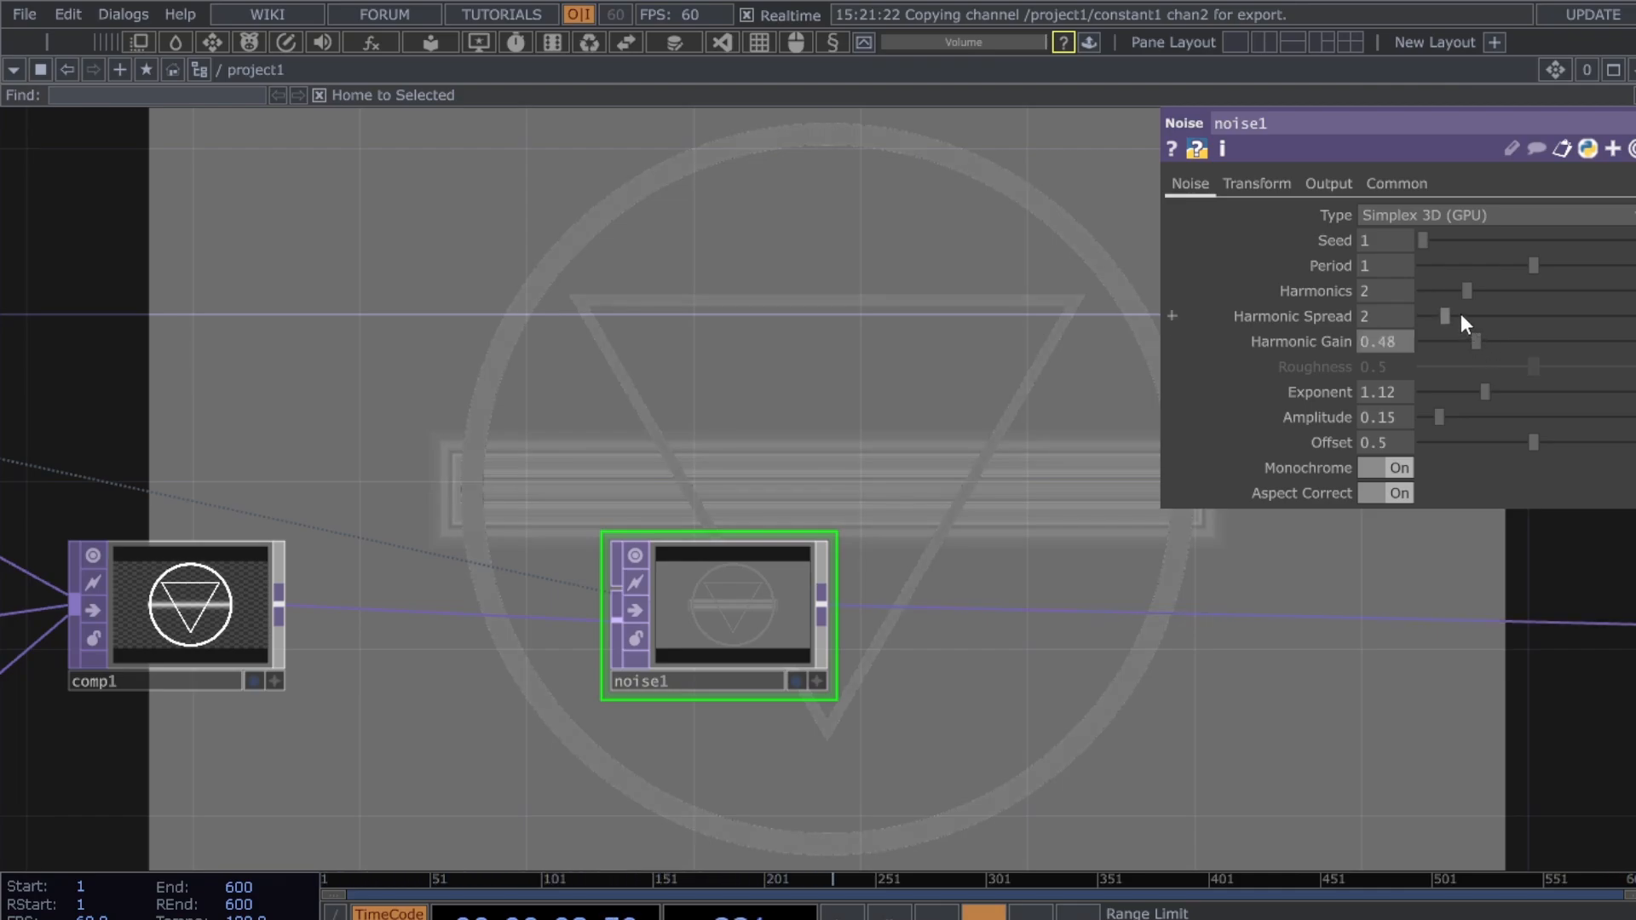
pyautogui.moveTo(1442, 312); pyautogui.dragTo(1430, 319)
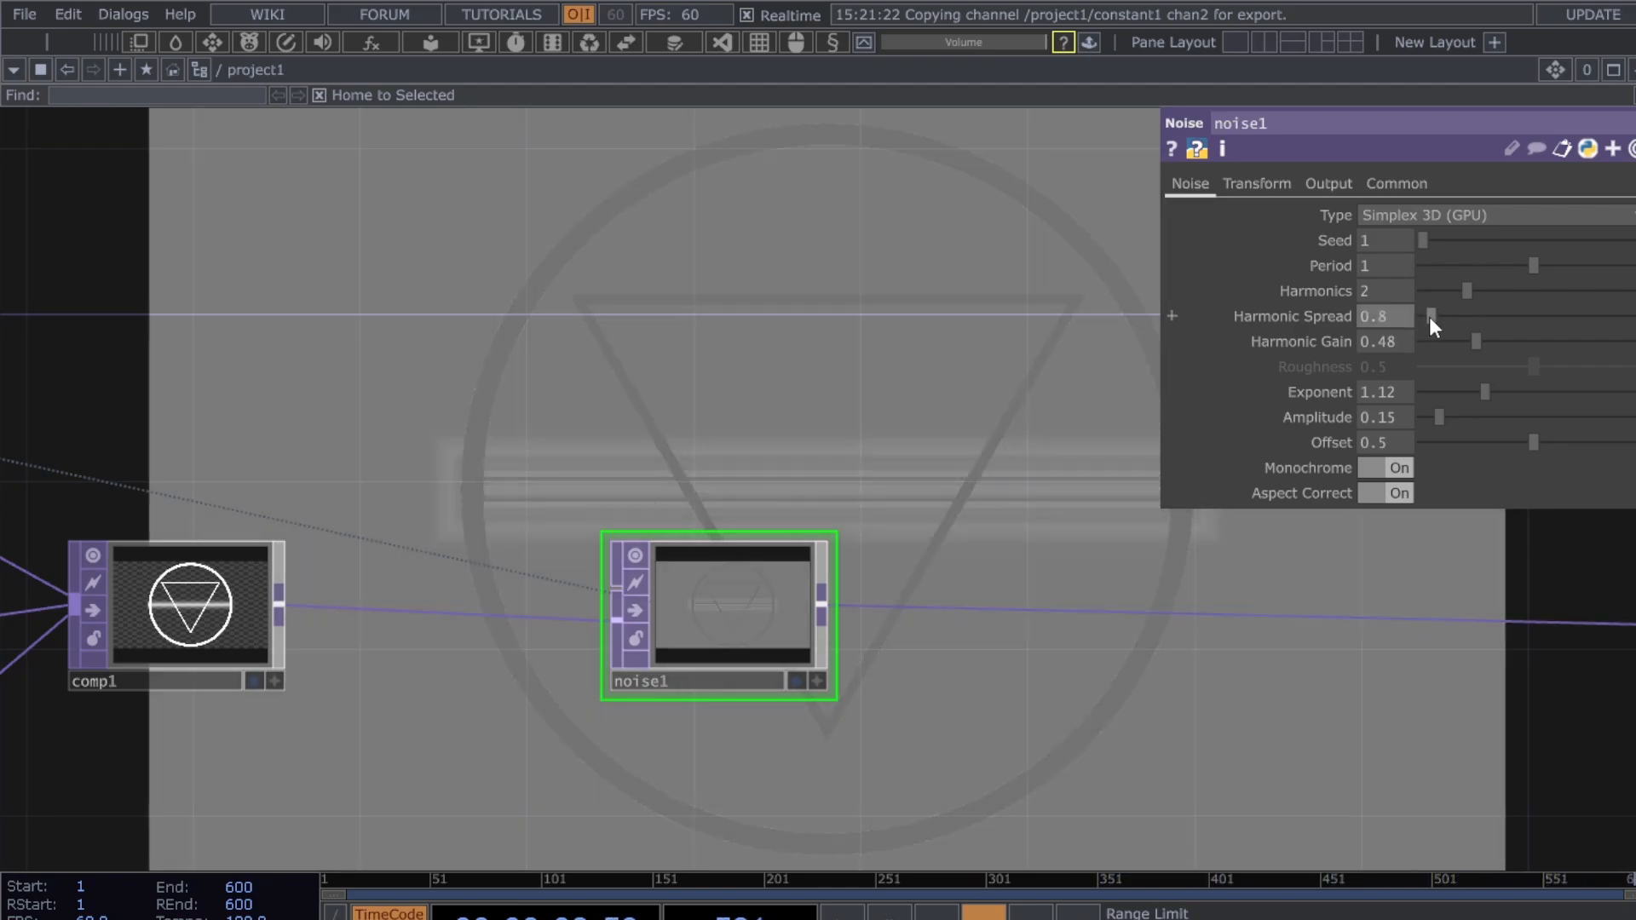
pyautogui.moveTo(1566, 442); pyautogui.dragTo(1475, 442)
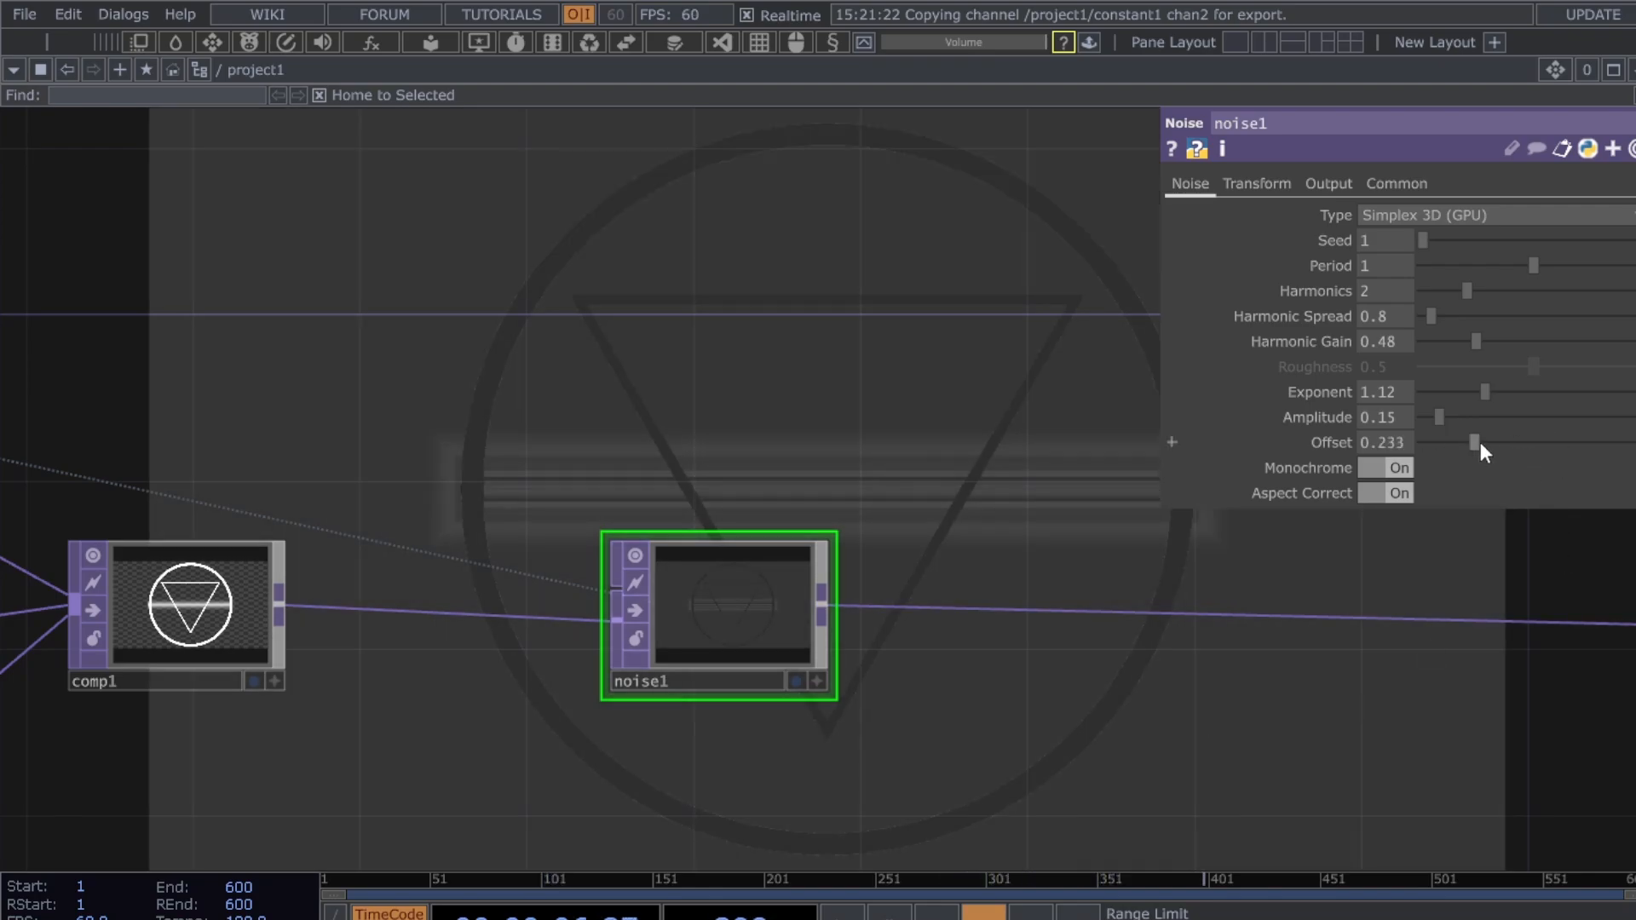
pyautogui.moveTo(1480, 441); pyautogui.dragTo(1479, 448)
pyautogui.click(1401, 447)
pyautogui.write('0.13')
pyautogui.press('Return')
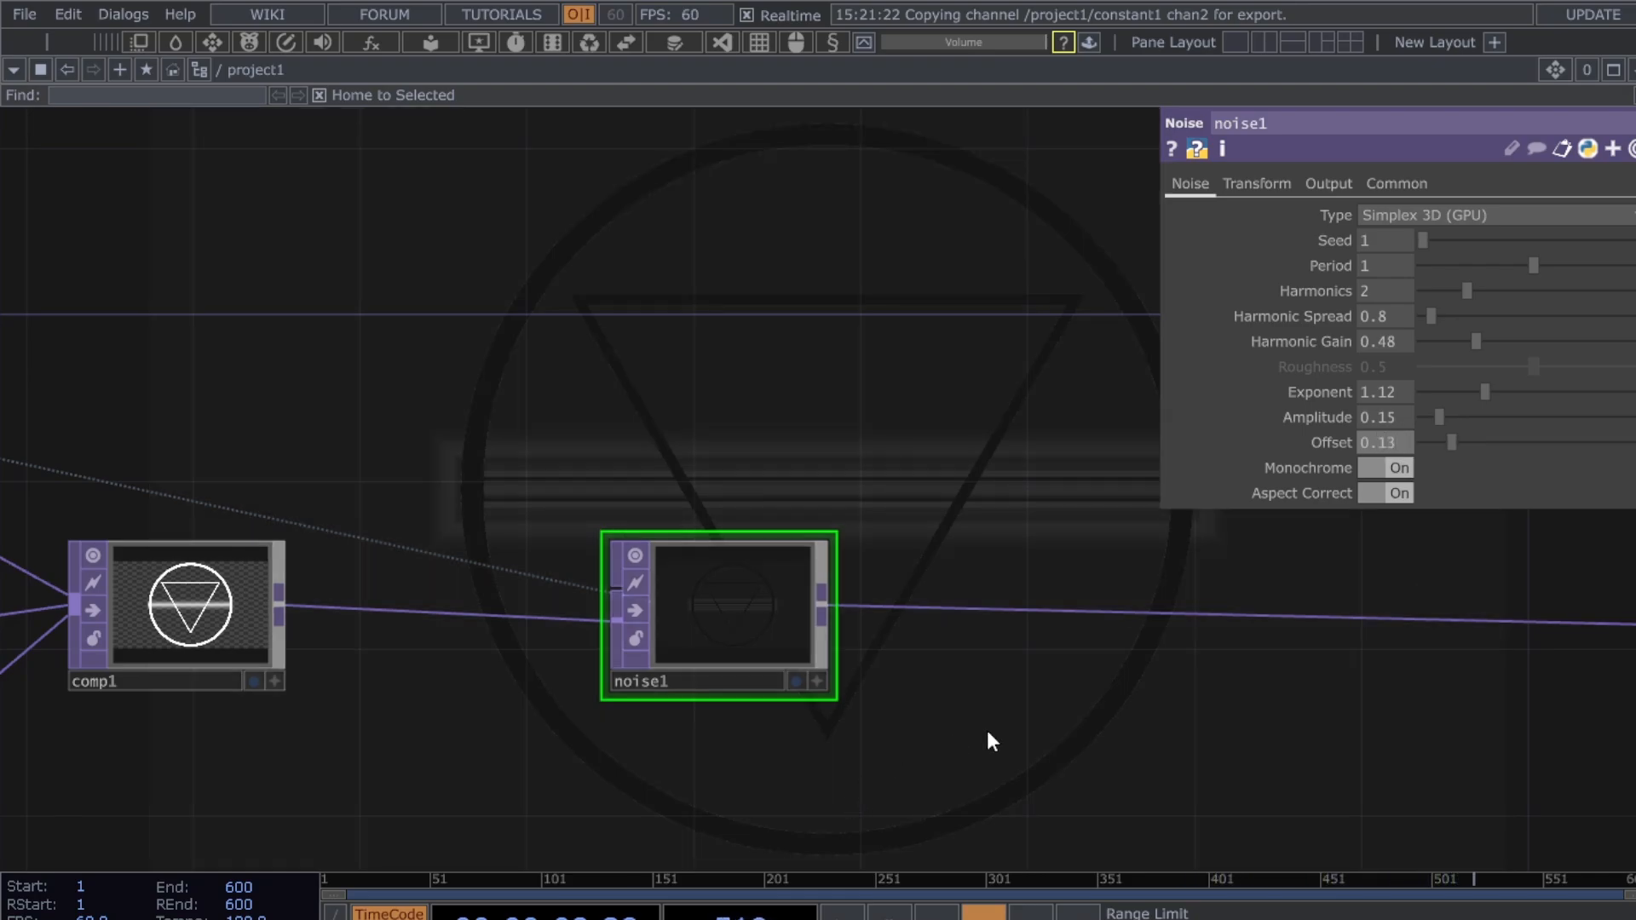
# - Detach the wire leaving noise1's output so it can be rerouted
pyautogui.moveTo(988, 733); pyautogui.dragTo(939, 749)
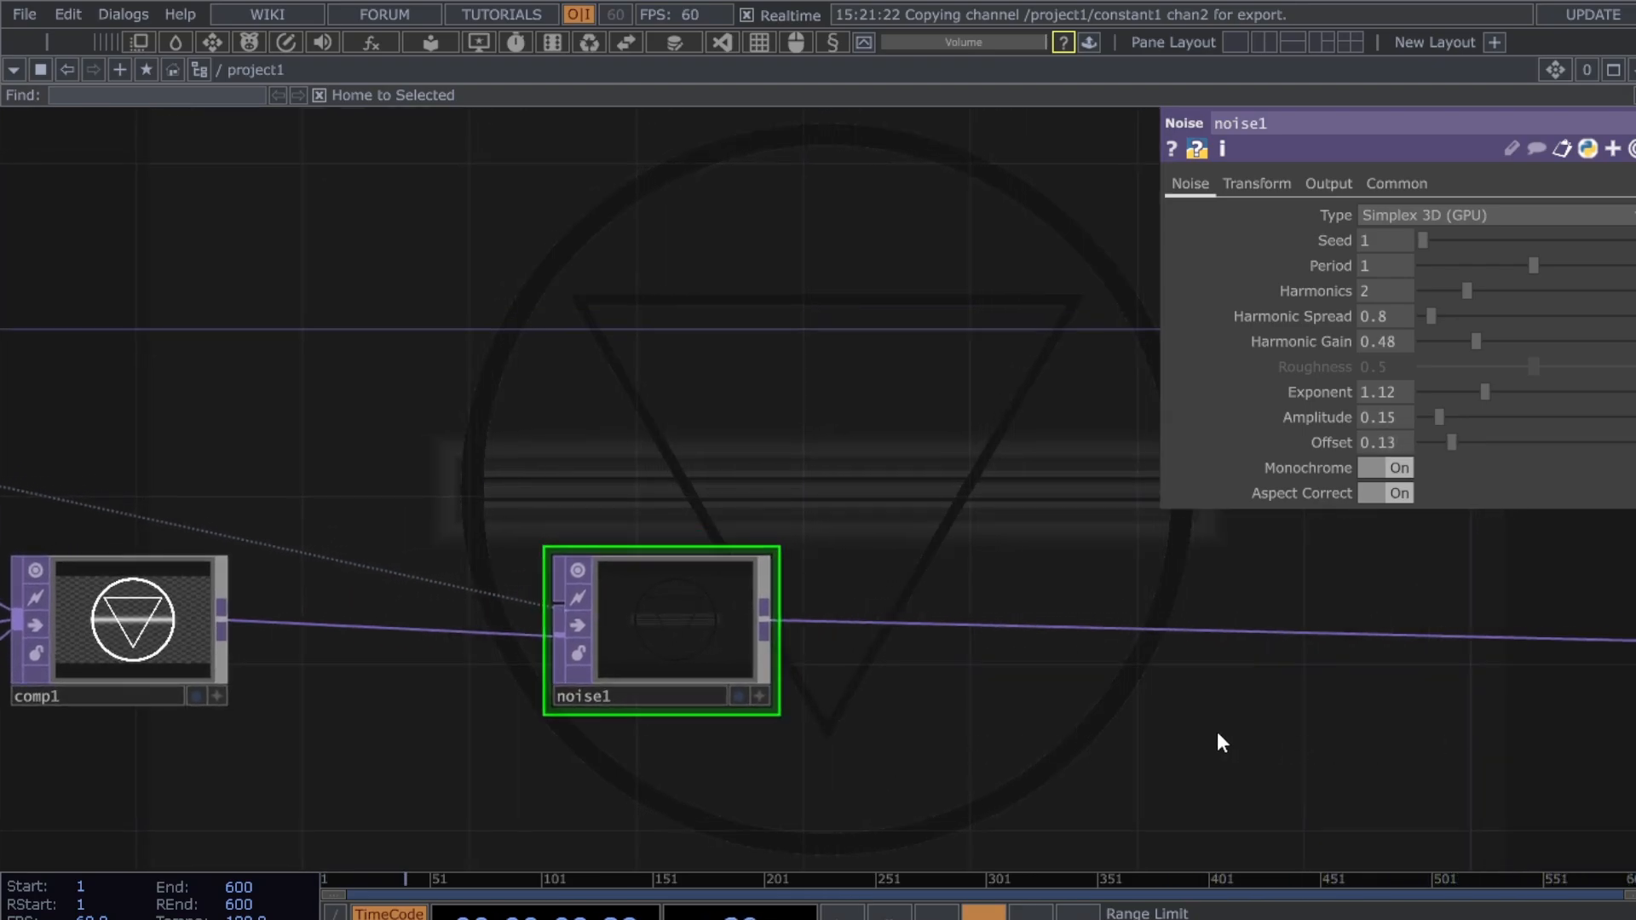
pyautogui.moveTo(1194, 700); pyautogui.dragTo(1142, 719)
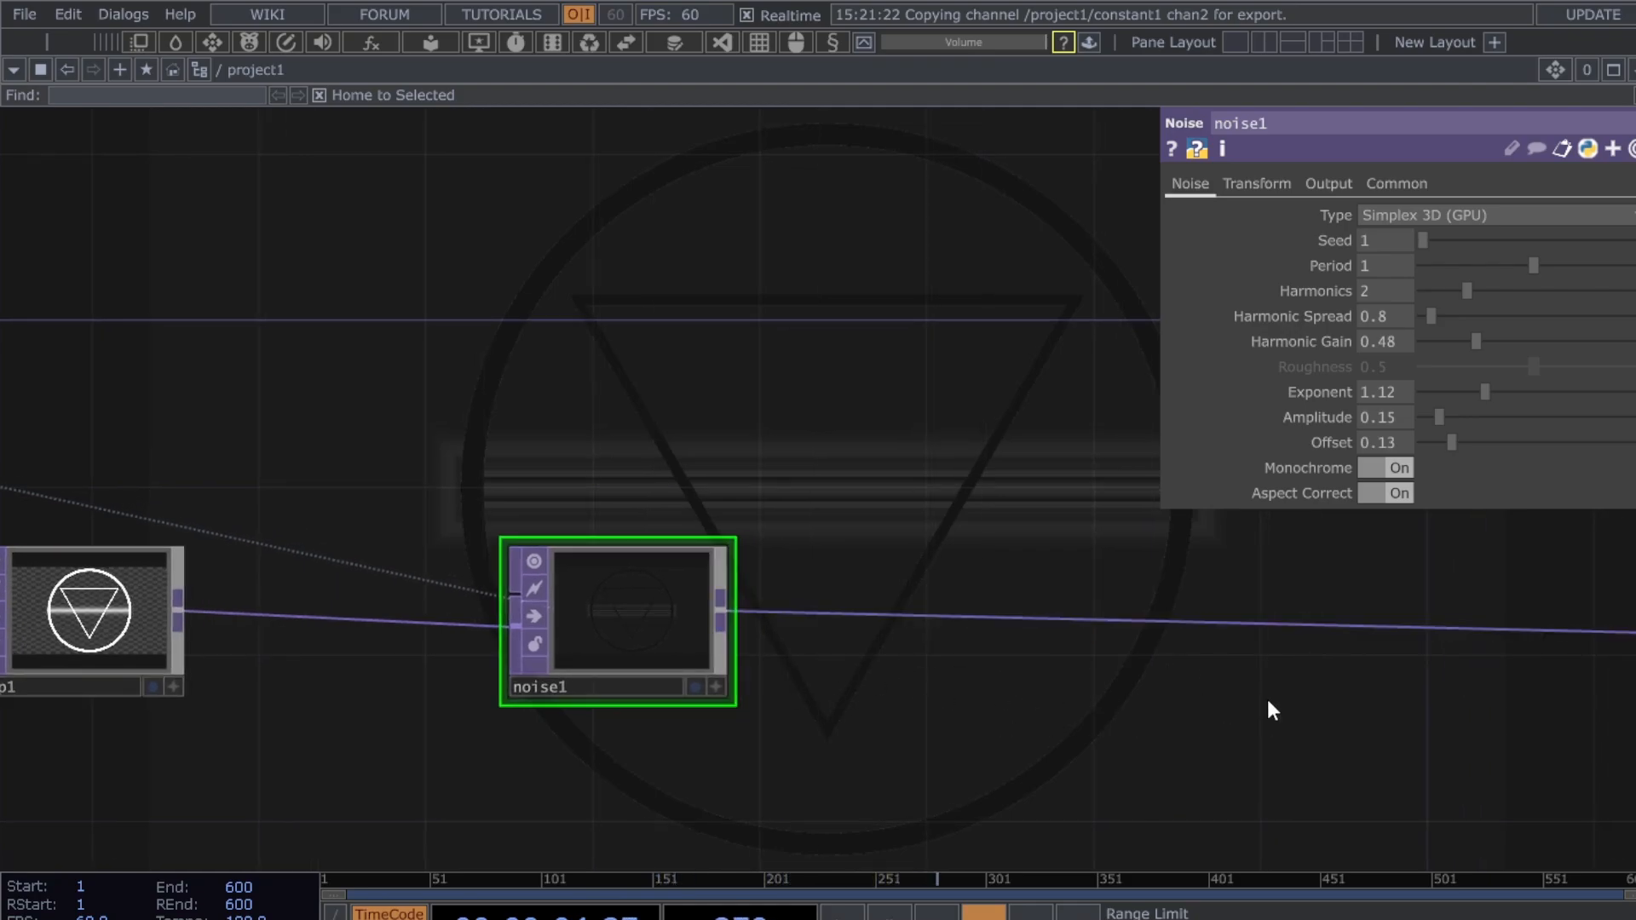
pyautogui.rightClick(1200, 621)
pyautogui.click(741, 471)
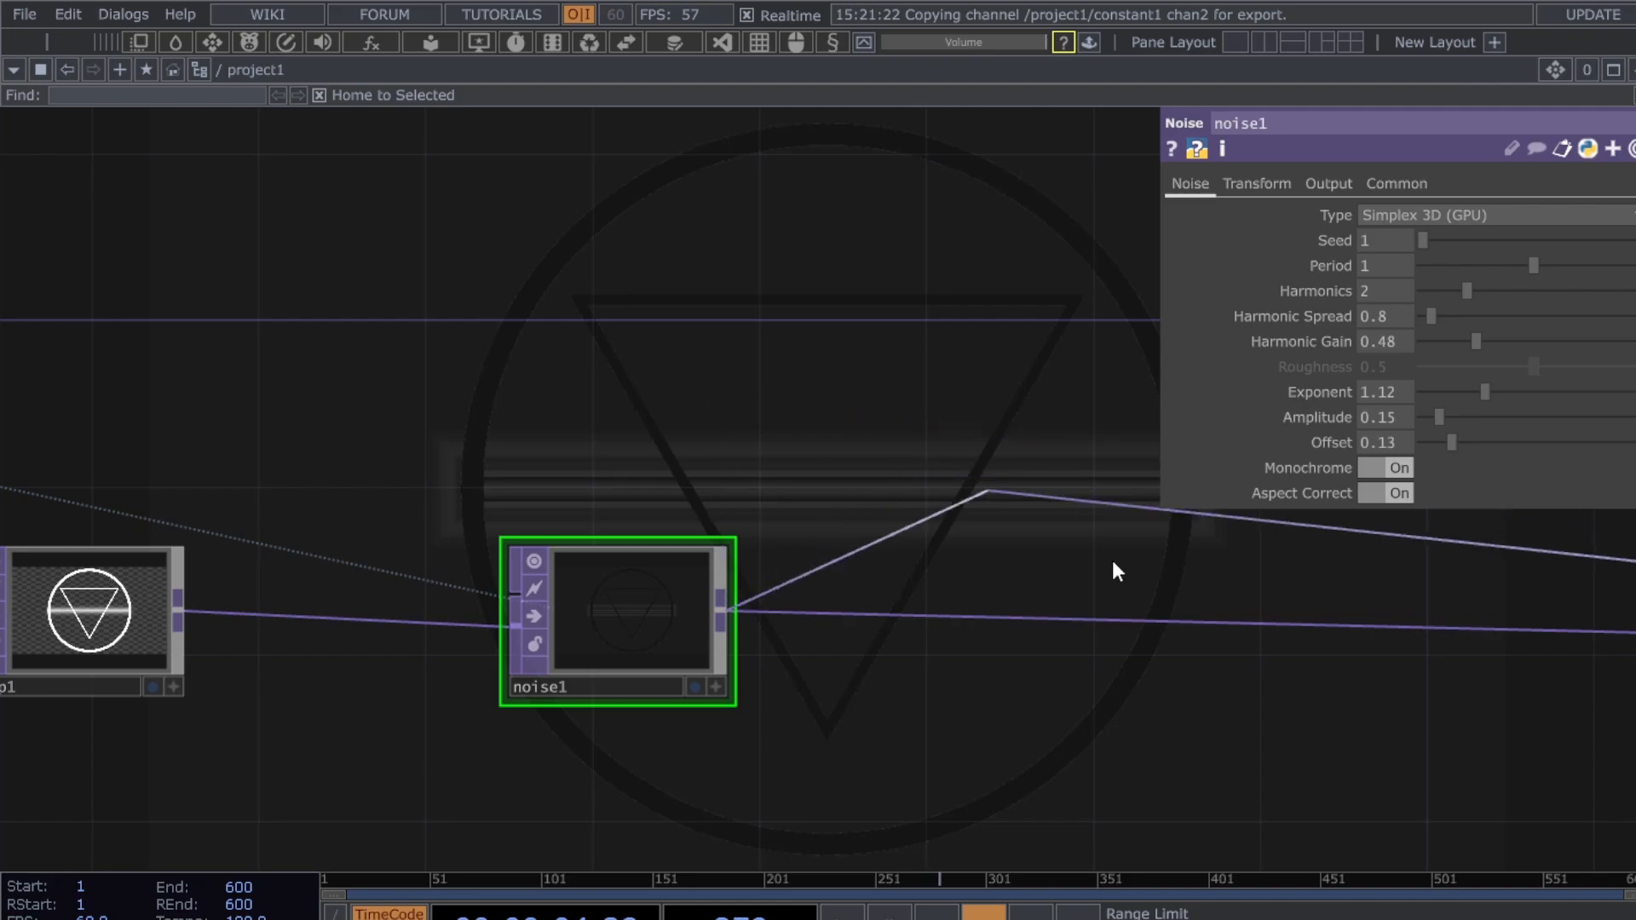
# - Add an Edge TOP, edge1, after noise1 and wire it into rgbkey1
pyautogui.rightClick(1104, 622)
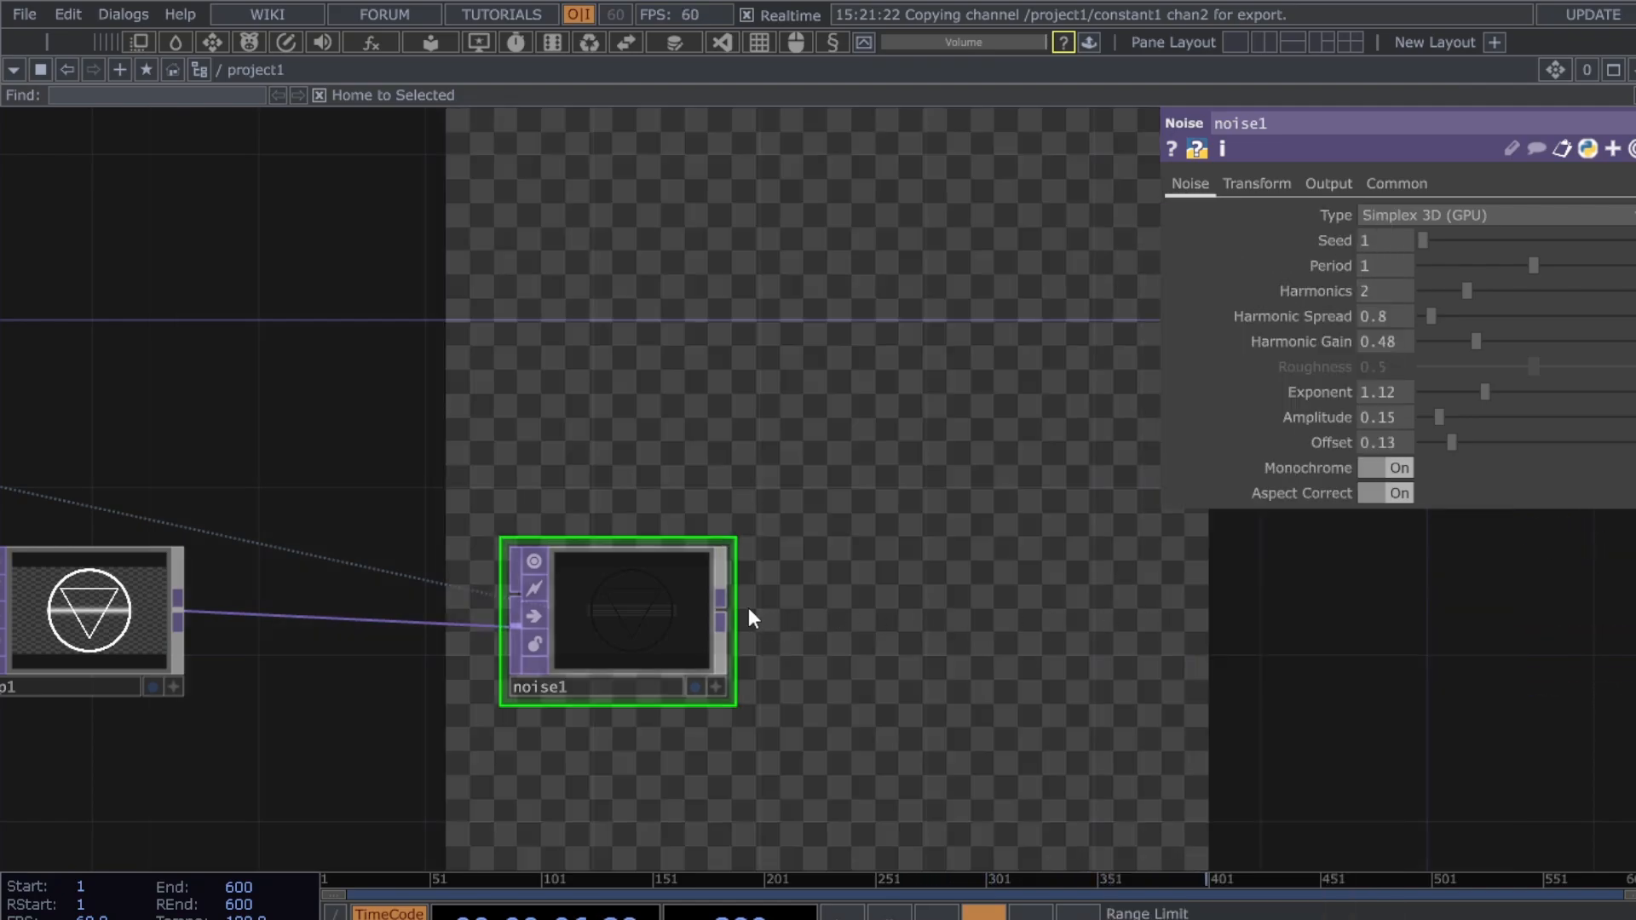
pyautogui.click(724, 606)
pyautogui.rightClick(1077, 608)
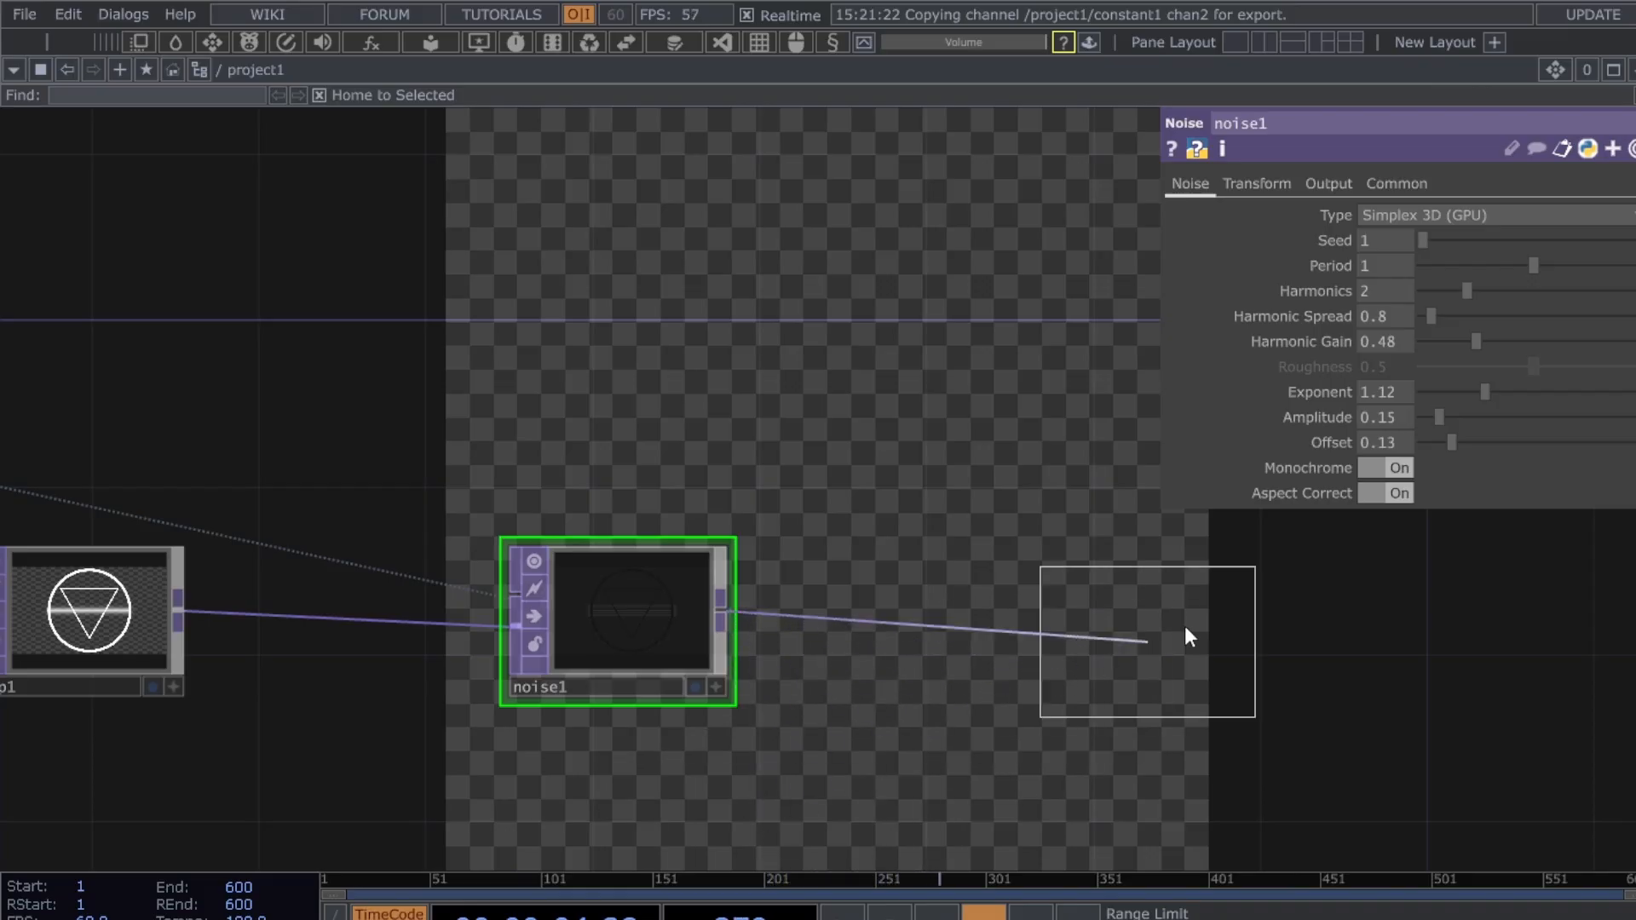
pyautogui.click(1219, 603)
pyautogui.scroll(-3, 1395, 663)
pyautogui.scroll(-2, 1396, 663)
pyautogui.moveTo(1319, 673); pyautogui.dragTo(1475, 682)
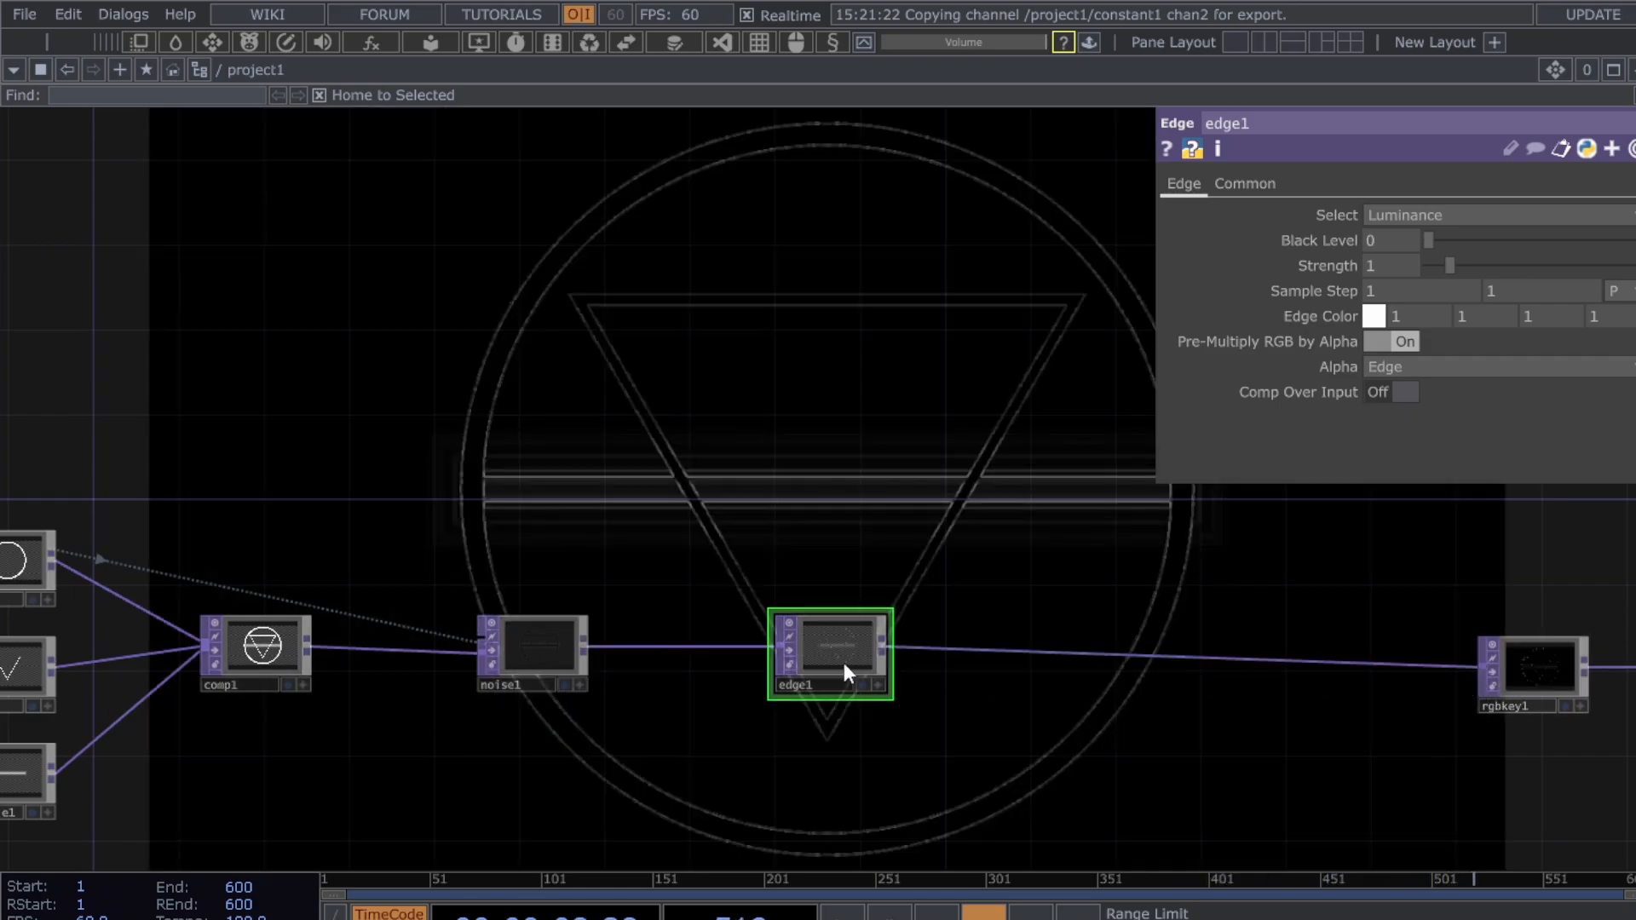
# - Set edge1's Strength to 500
pyautogui.scroll(3, 843, 663)
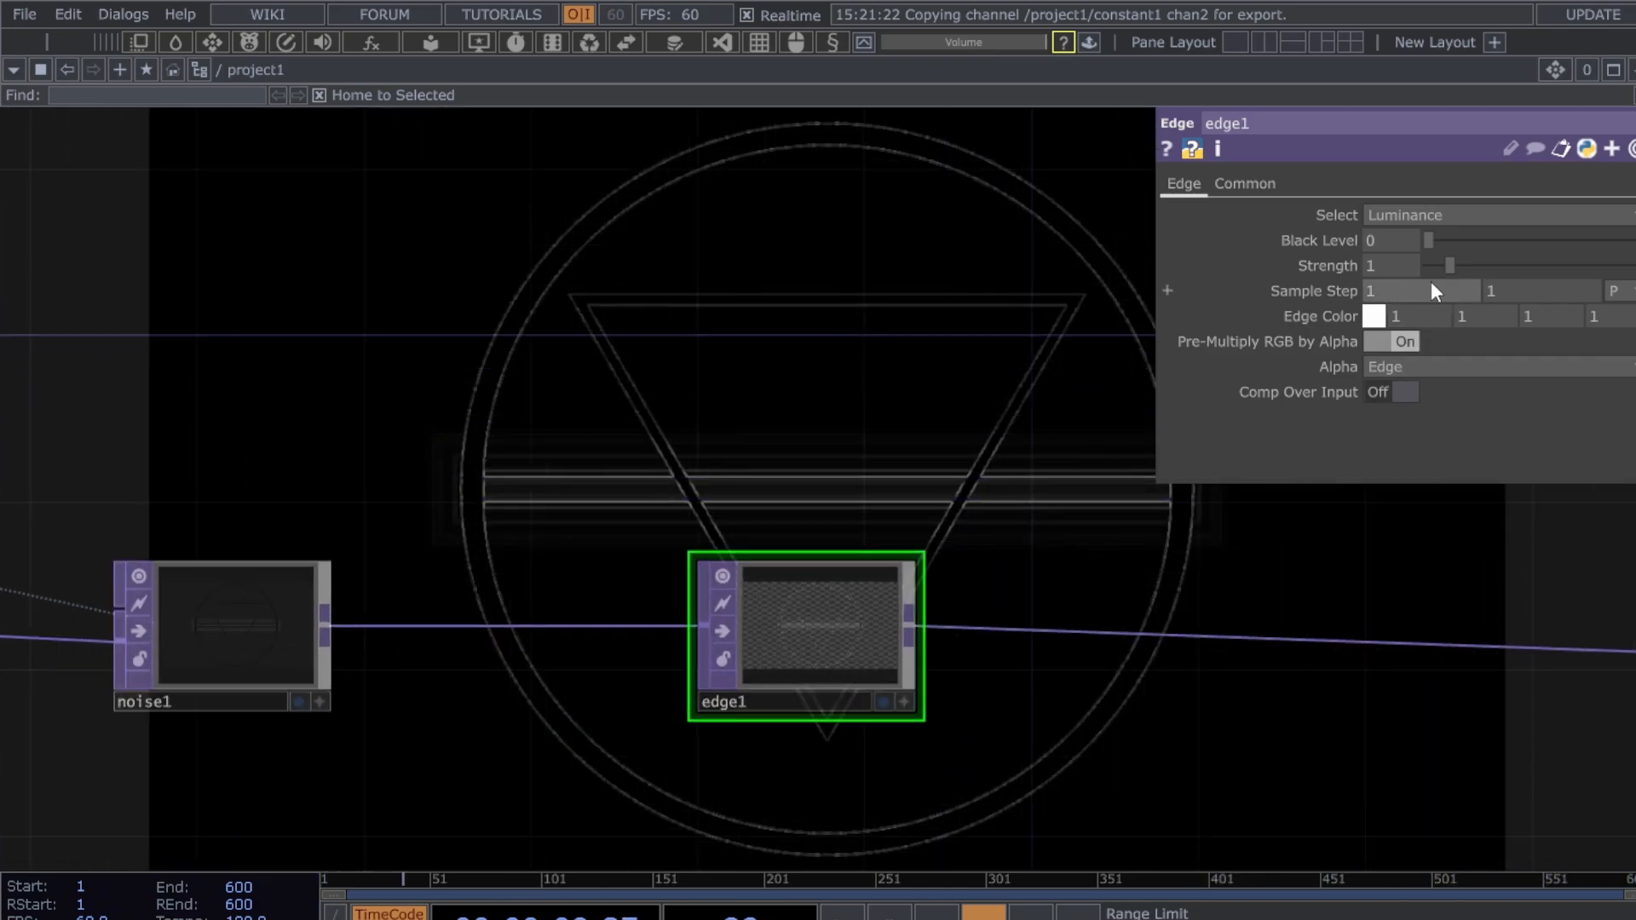
pyautogui.moveTo(1452, 266); pyautogui.dragTo(1630, 266)
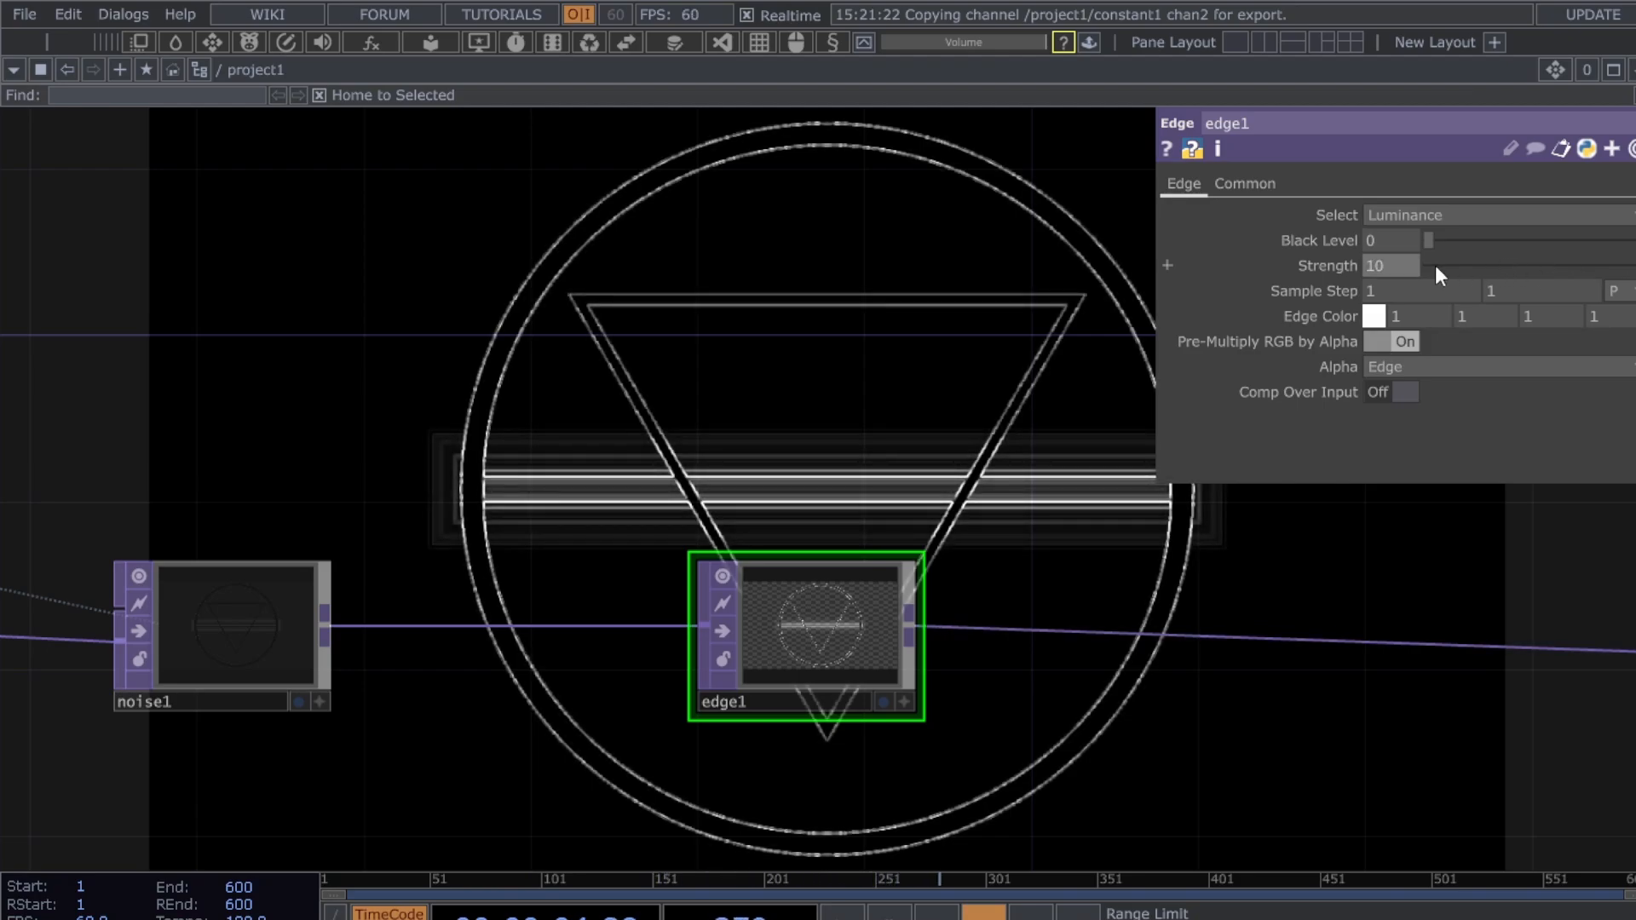
pyautogui.write('50')
pyautogui.press('Return')
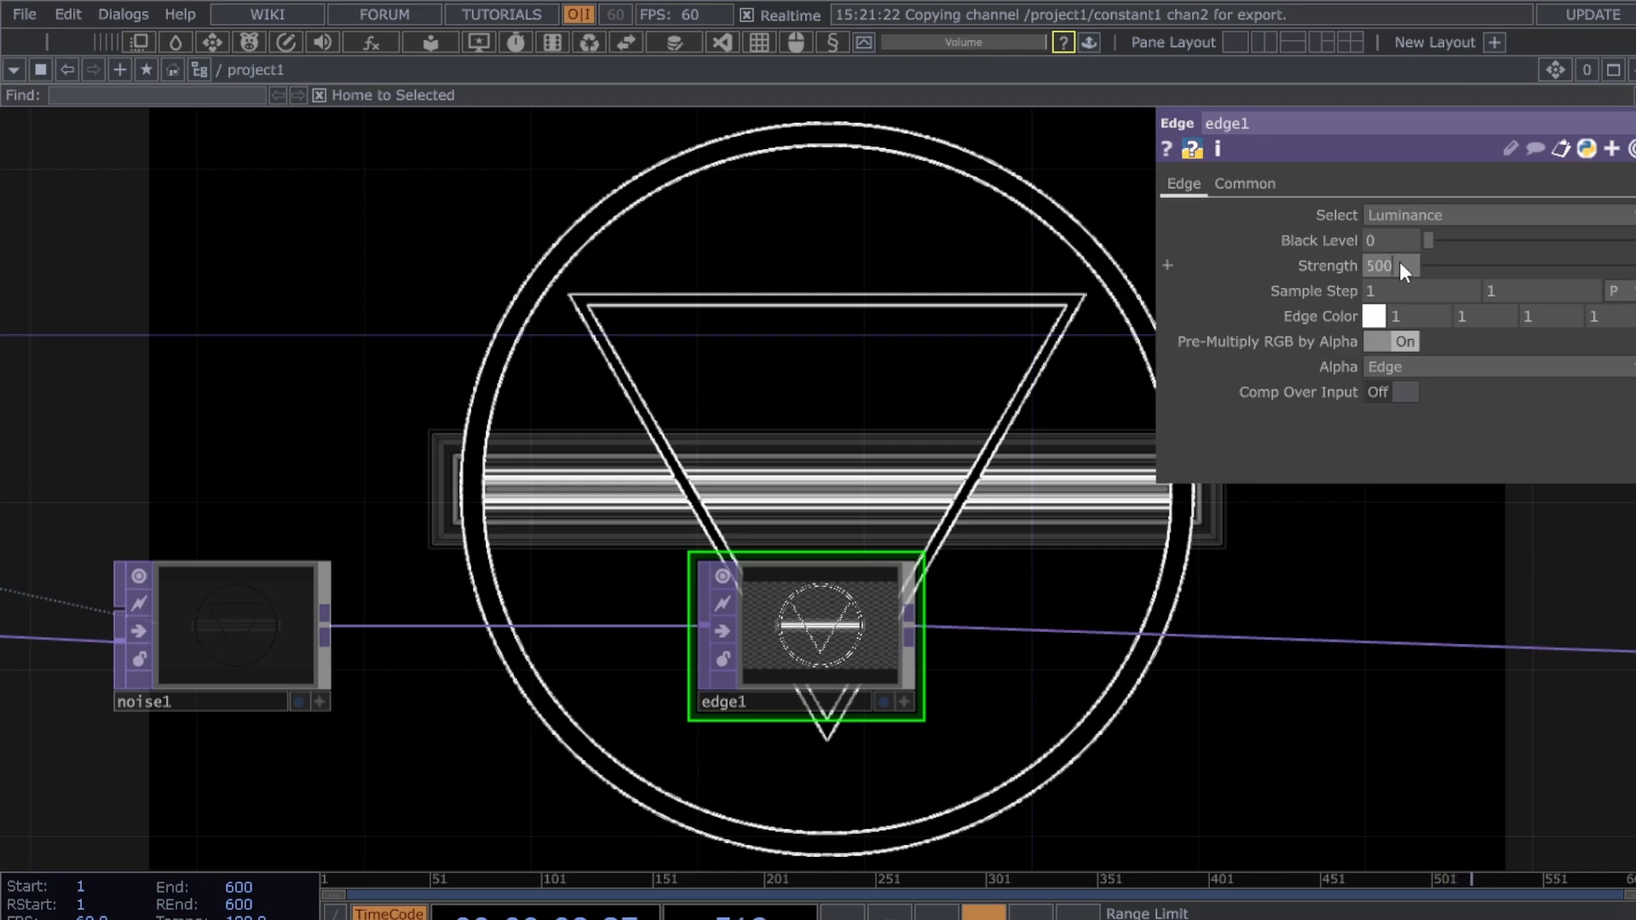
pyautogui.press('Return')
# - Narrow rectangle1's bar width (Size X) from 0.6 to 0.55
pyautogui.moveTo(768, 502); pyautogui.dragTo(1487, 506)
pyautogui.scroll(-3, 547, 759)
pyautogui.moveTo(542, 767); pyautogui.dragTo(659, 760)
pyautogui.click(200, 827)
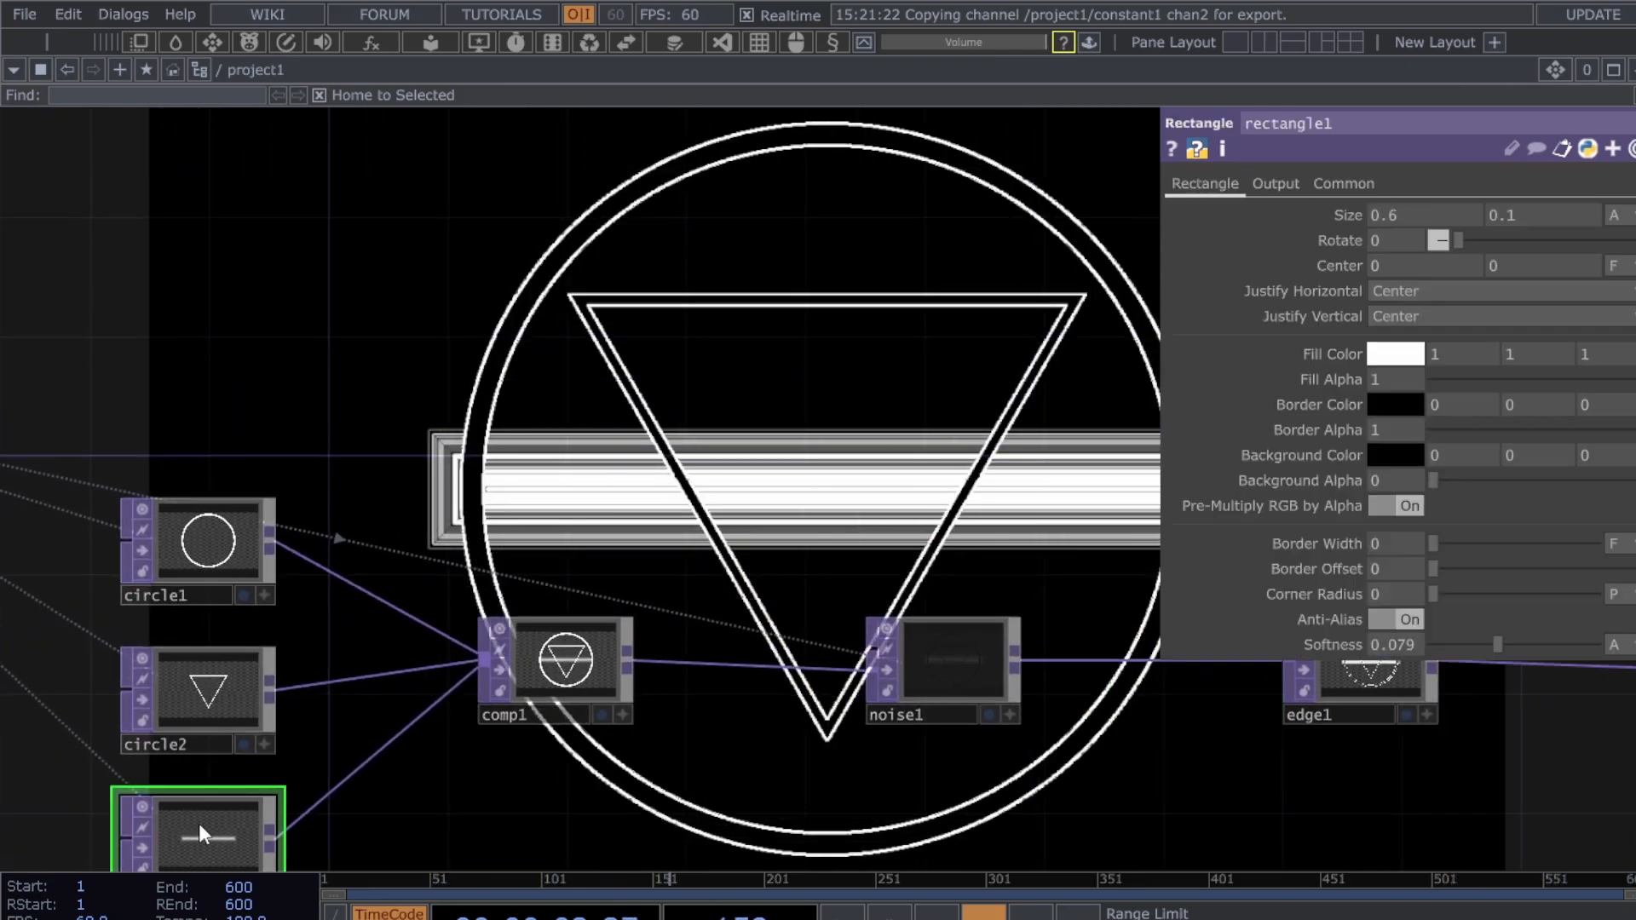
pyautogui.moveTo(1079, 391); pyautogui.dragTo(904, 370)
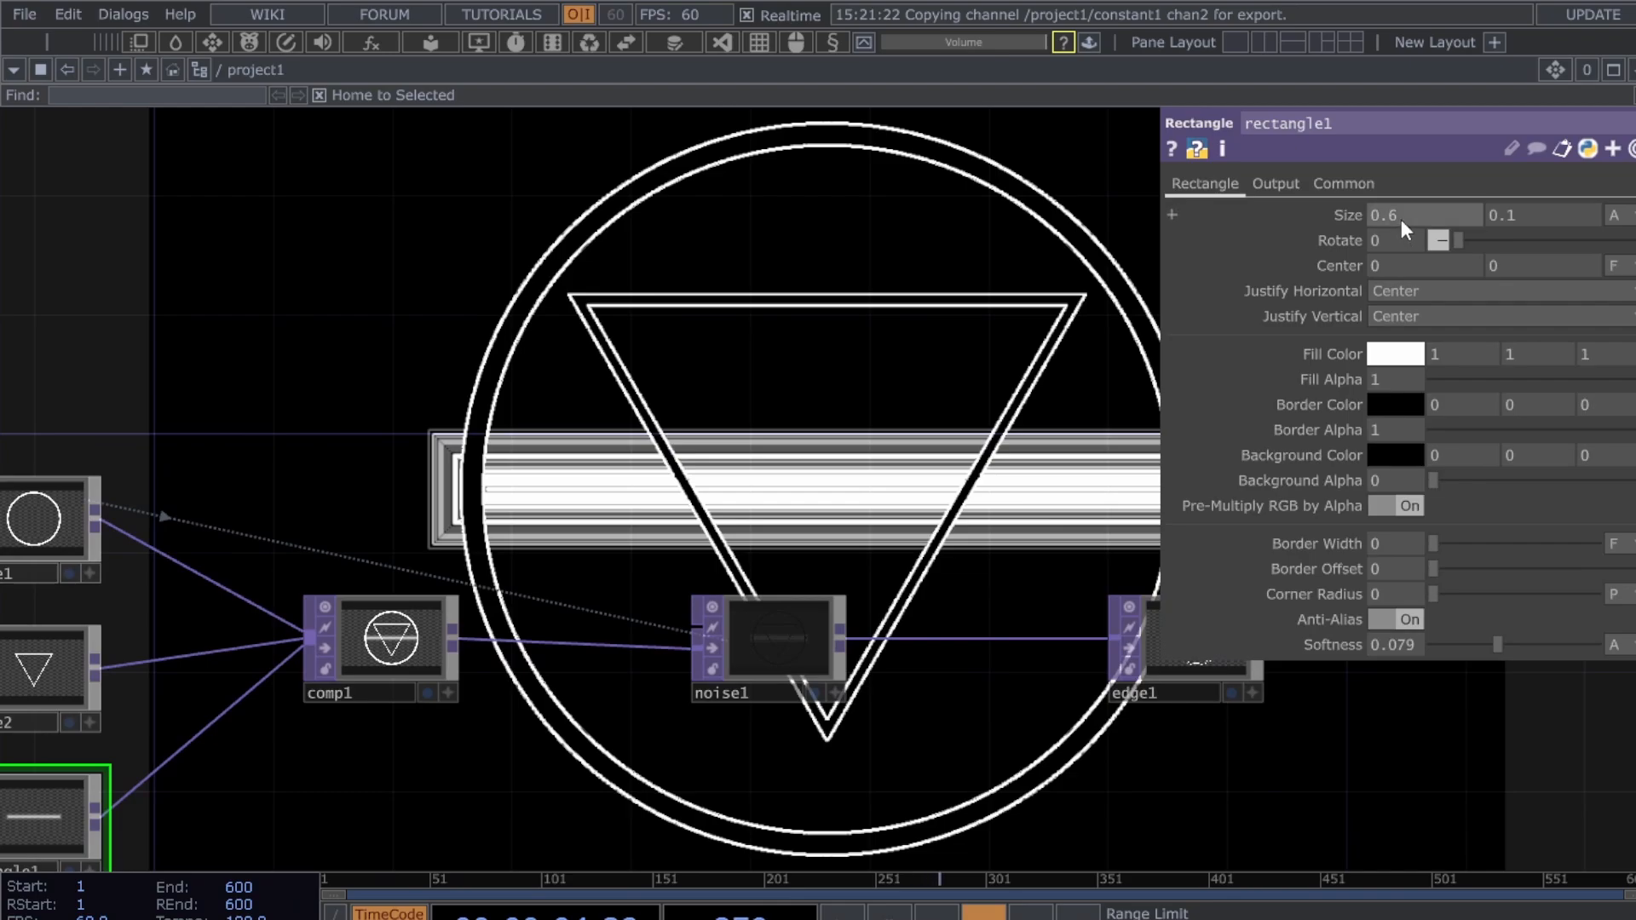
pyautogui.moveTo(1398, 222); pyautogui.dragTo(1389, 218)
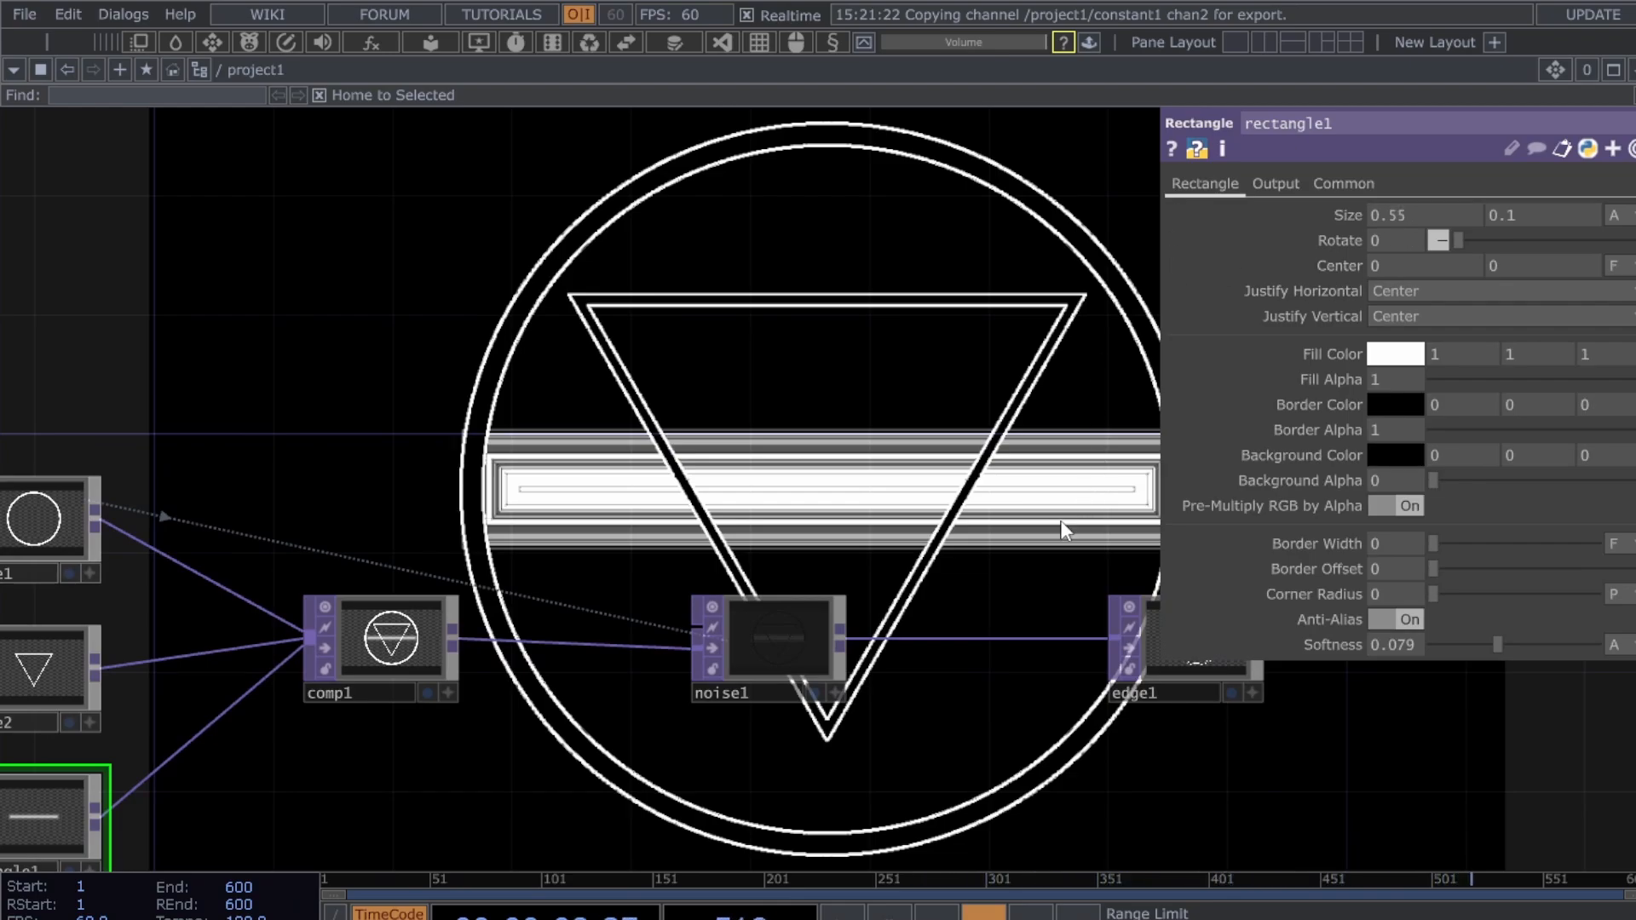
# - Close the parameter panel and move rgbkey1 and null1 up and to the right
pyautogui.moveTo(1063, 507); pyautogui.dragTo(703, 417)
pyautogui.moveTo(831, 443); pyautogui.dragTo(724, 427)
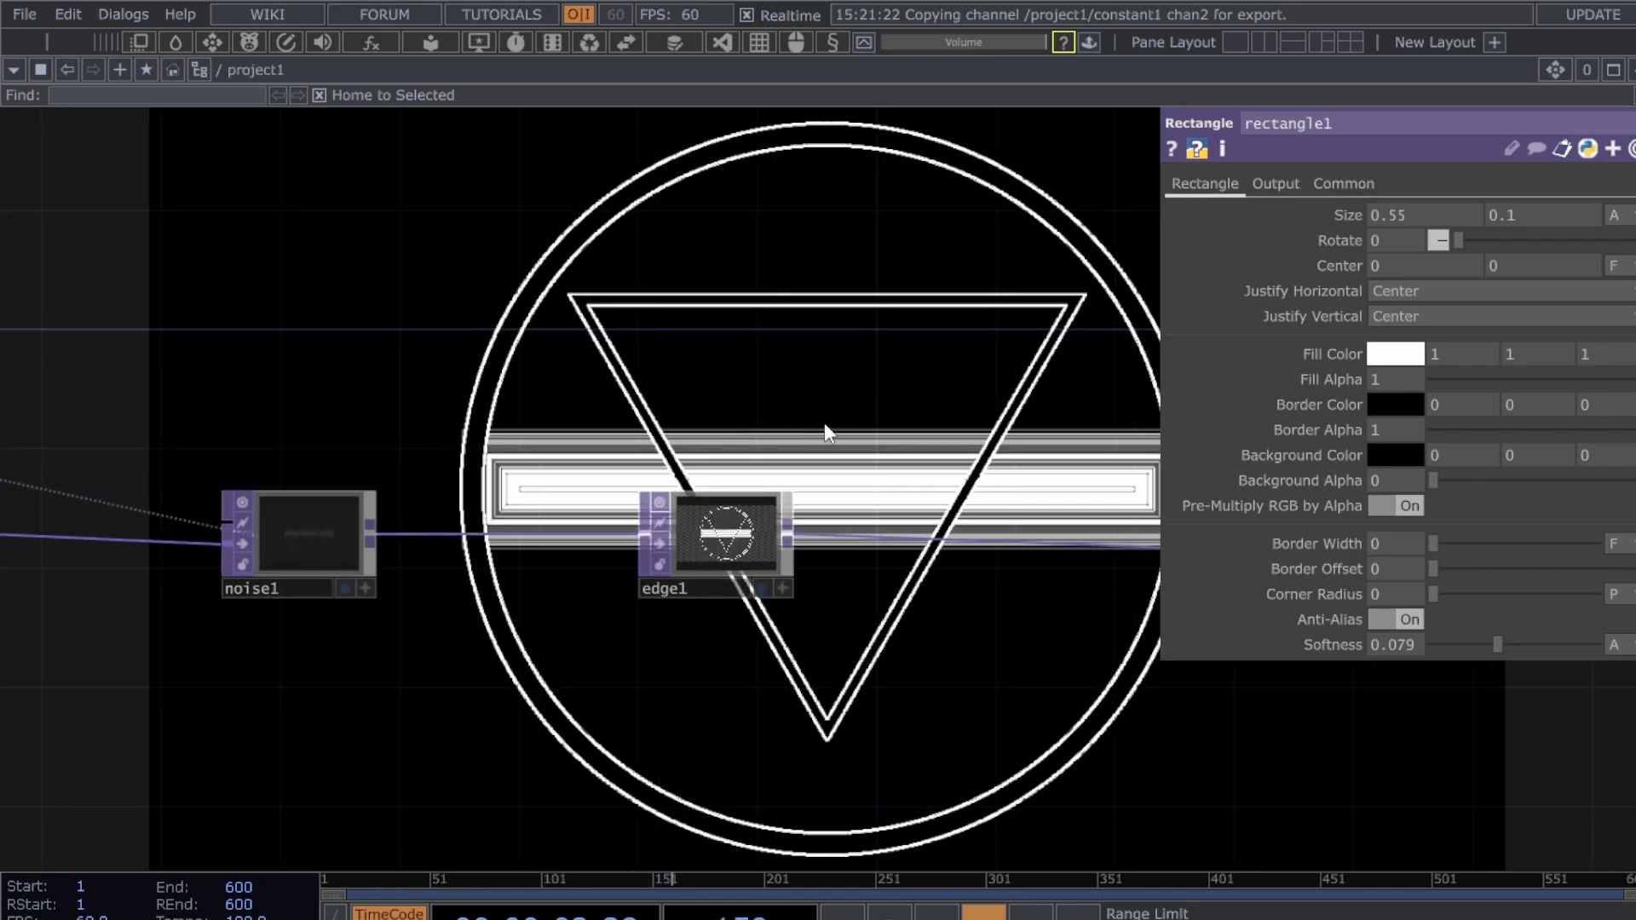
pyautogui.moveTo(846, 434); pyautogui.dragTo(660, 431)
pyautogui.moveTo(934, 486); pyautogui.dragTo(791, 502)
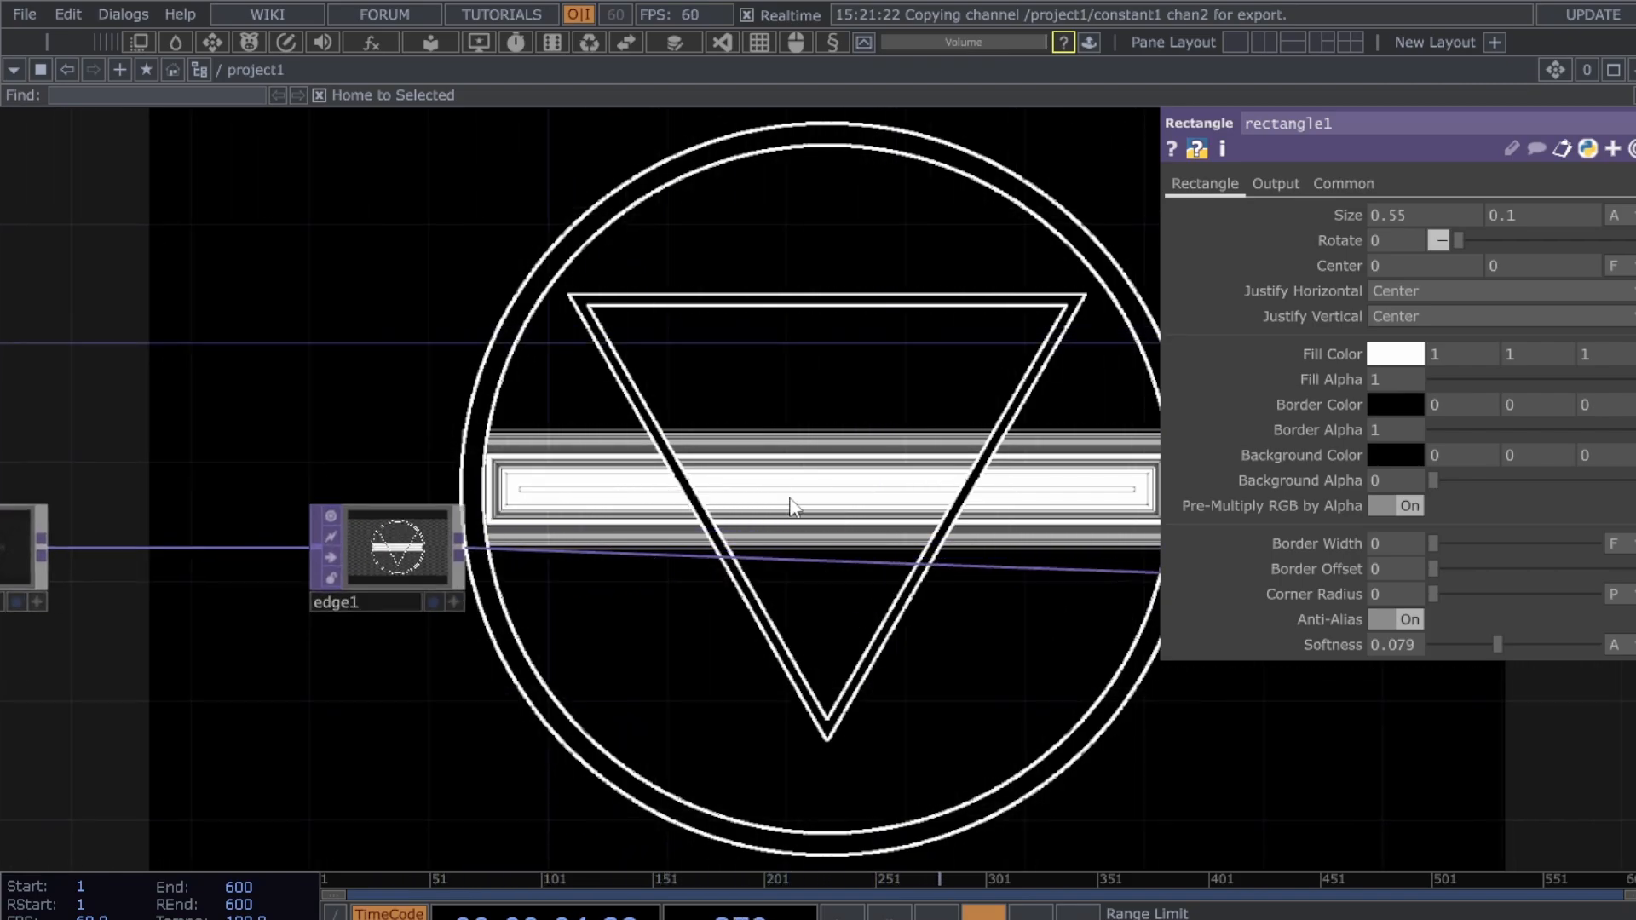
pyautogui.press('p')
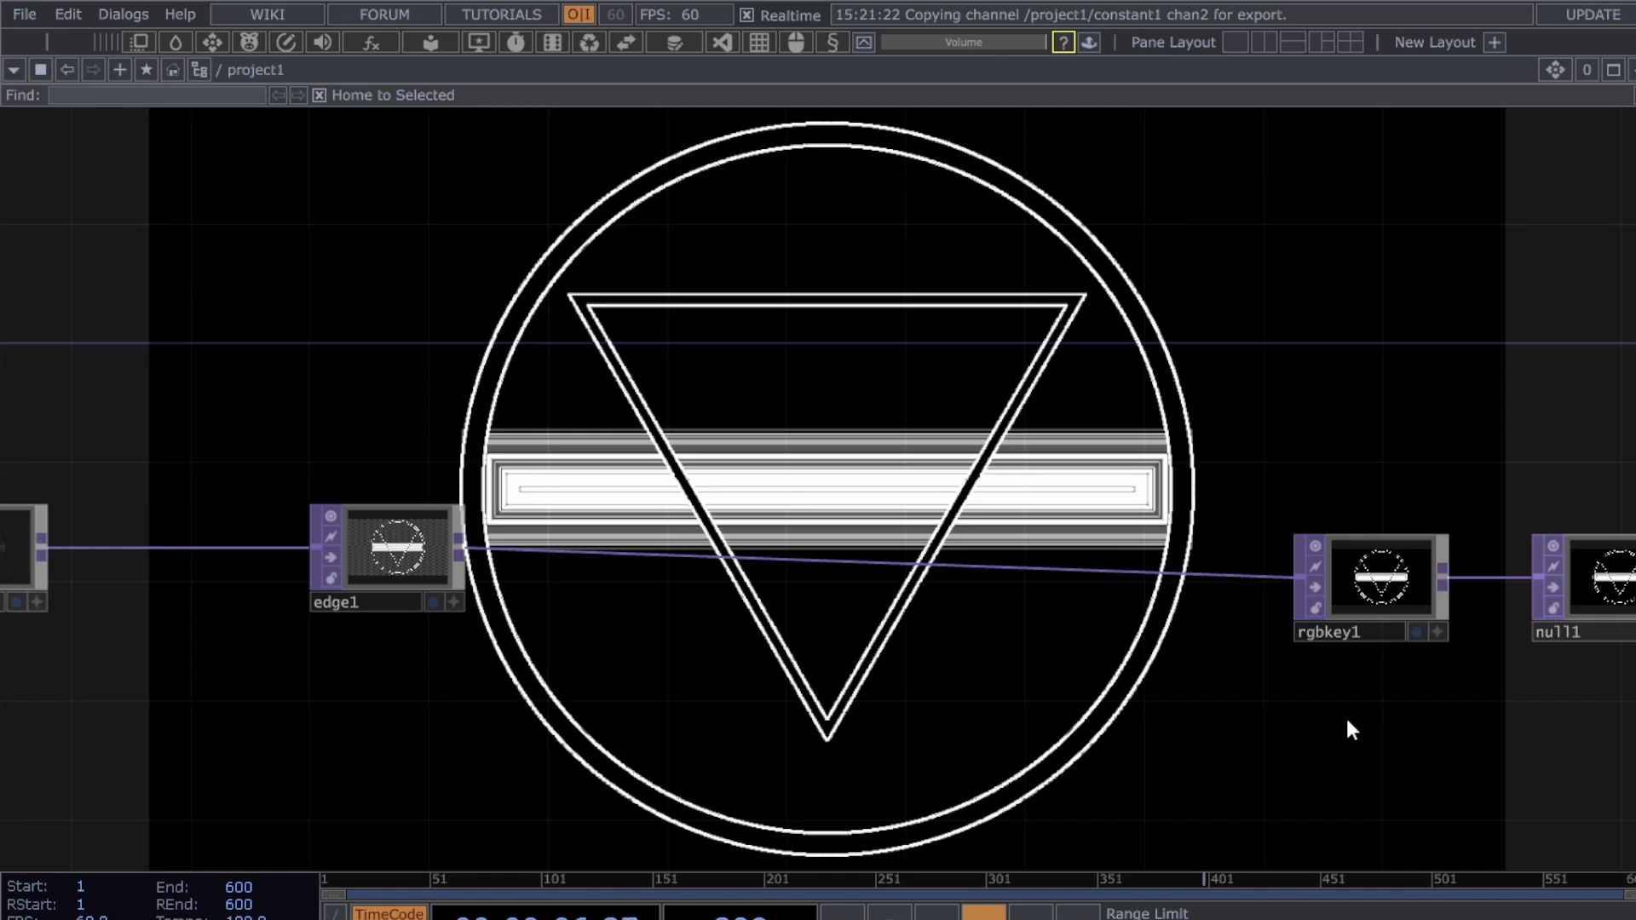
pyautogui.moveTo(1347, 721); pyautogui.dragTo(1196, 723)
pyautogui.moveTo(1209, 748); pyautogui.dragTo(1584, 556, button='right')
pyautogui.moveTo(1495, 577); pyautogui.dragTo(1525, 517)
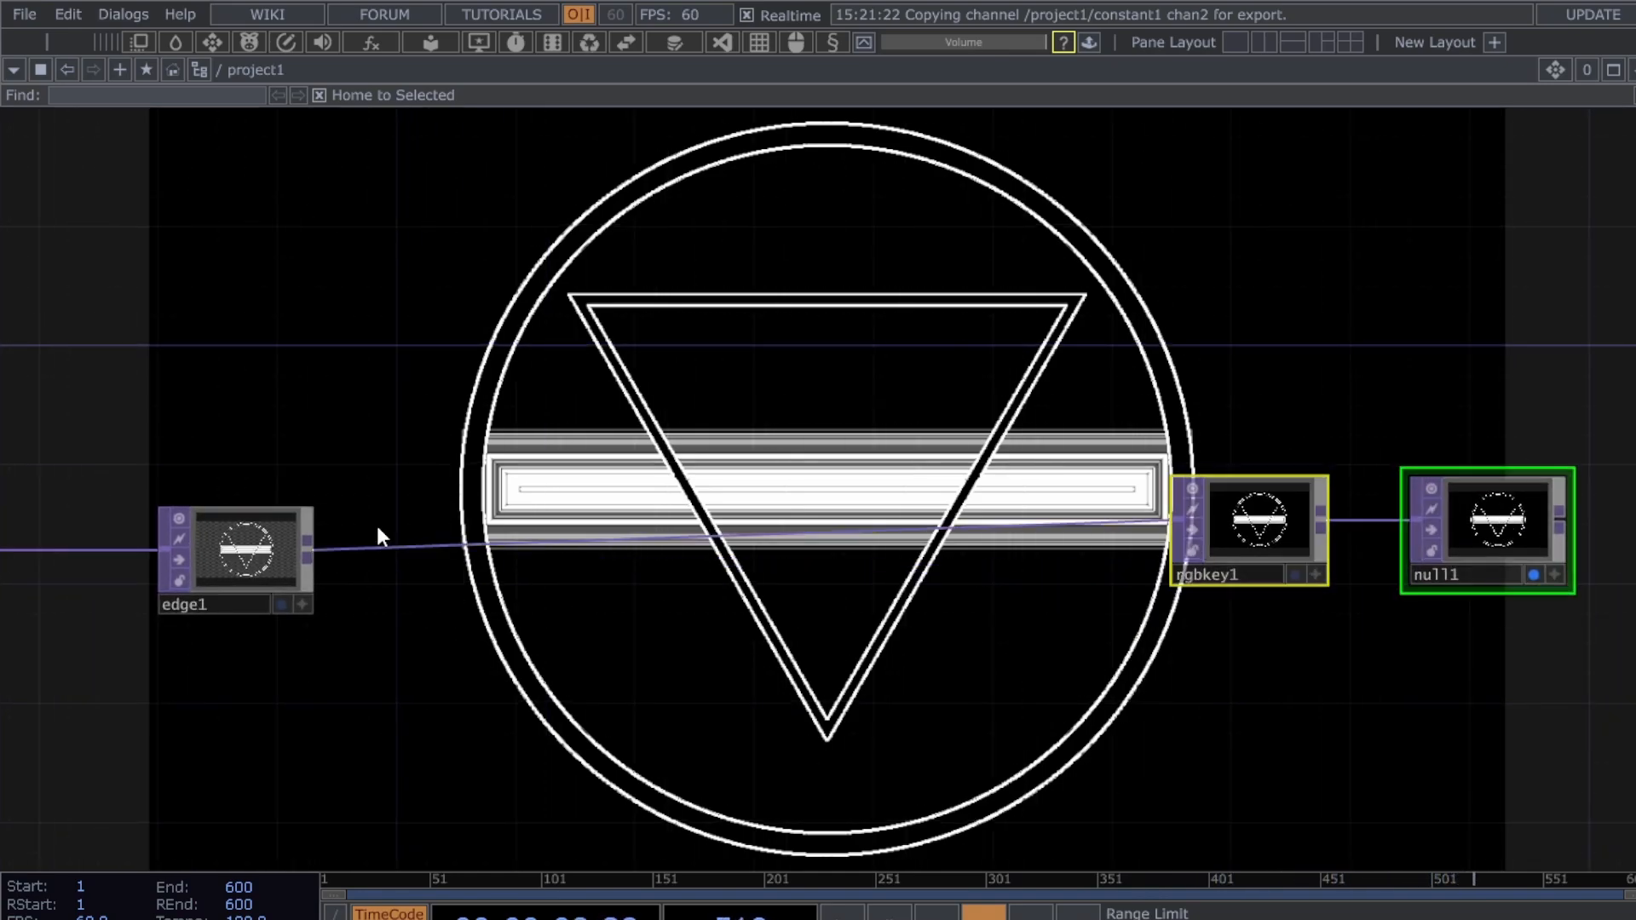
pyautogui.click(275, 555)
# - Expand edge1's Sample Step into its two separate offset fields
pyautogui.press('p')
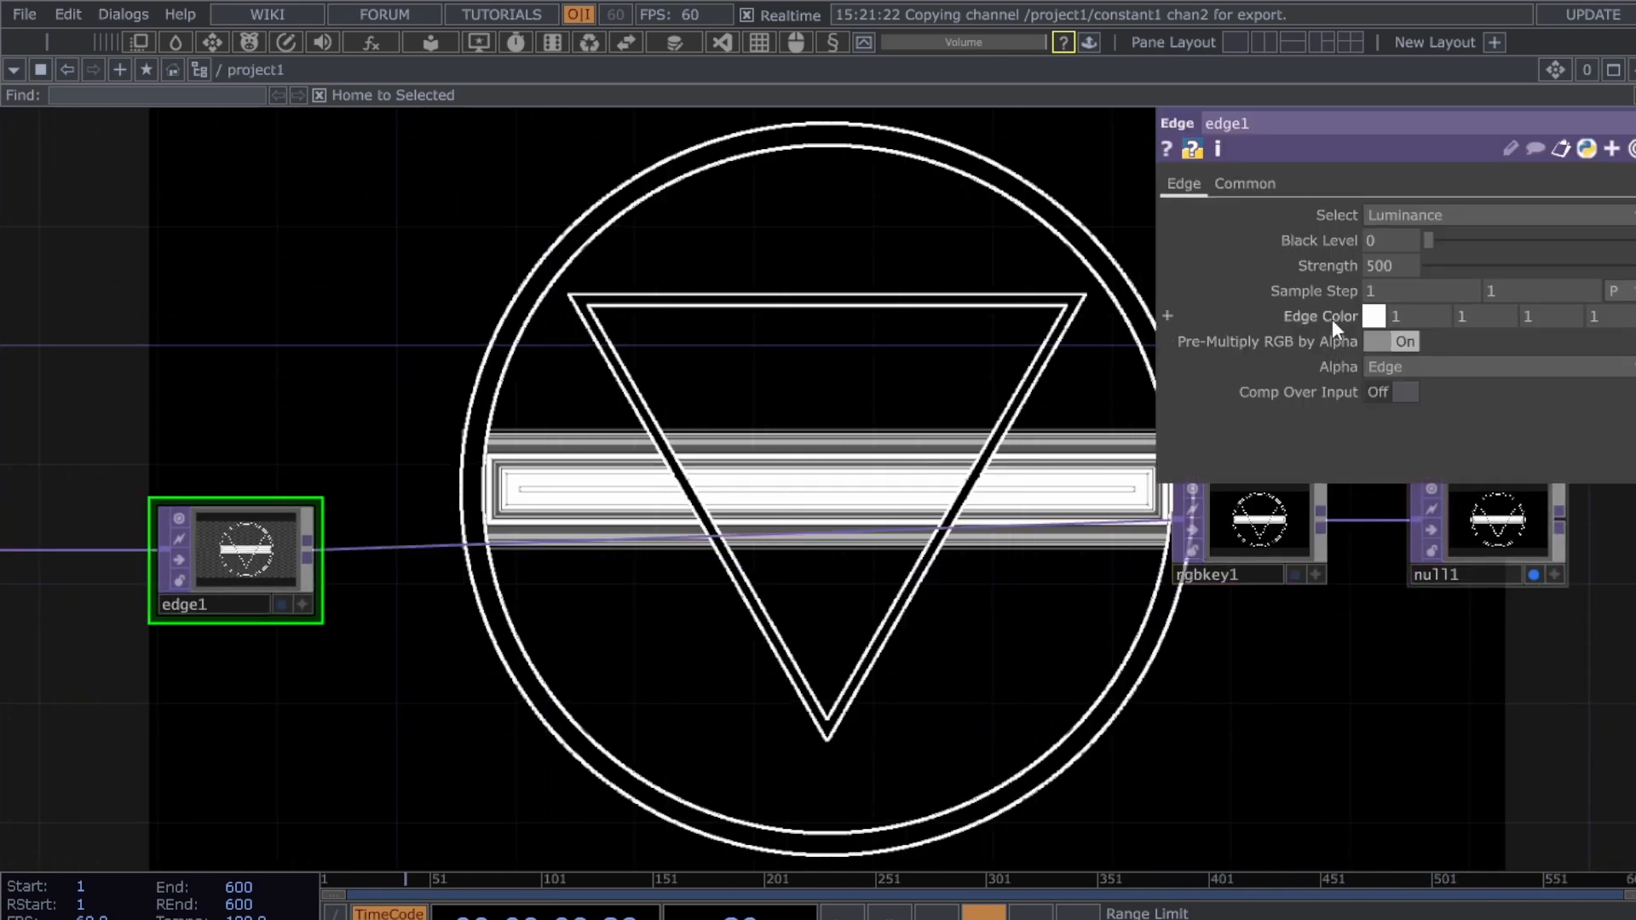
pyautogui.middleClick(1317, 285)
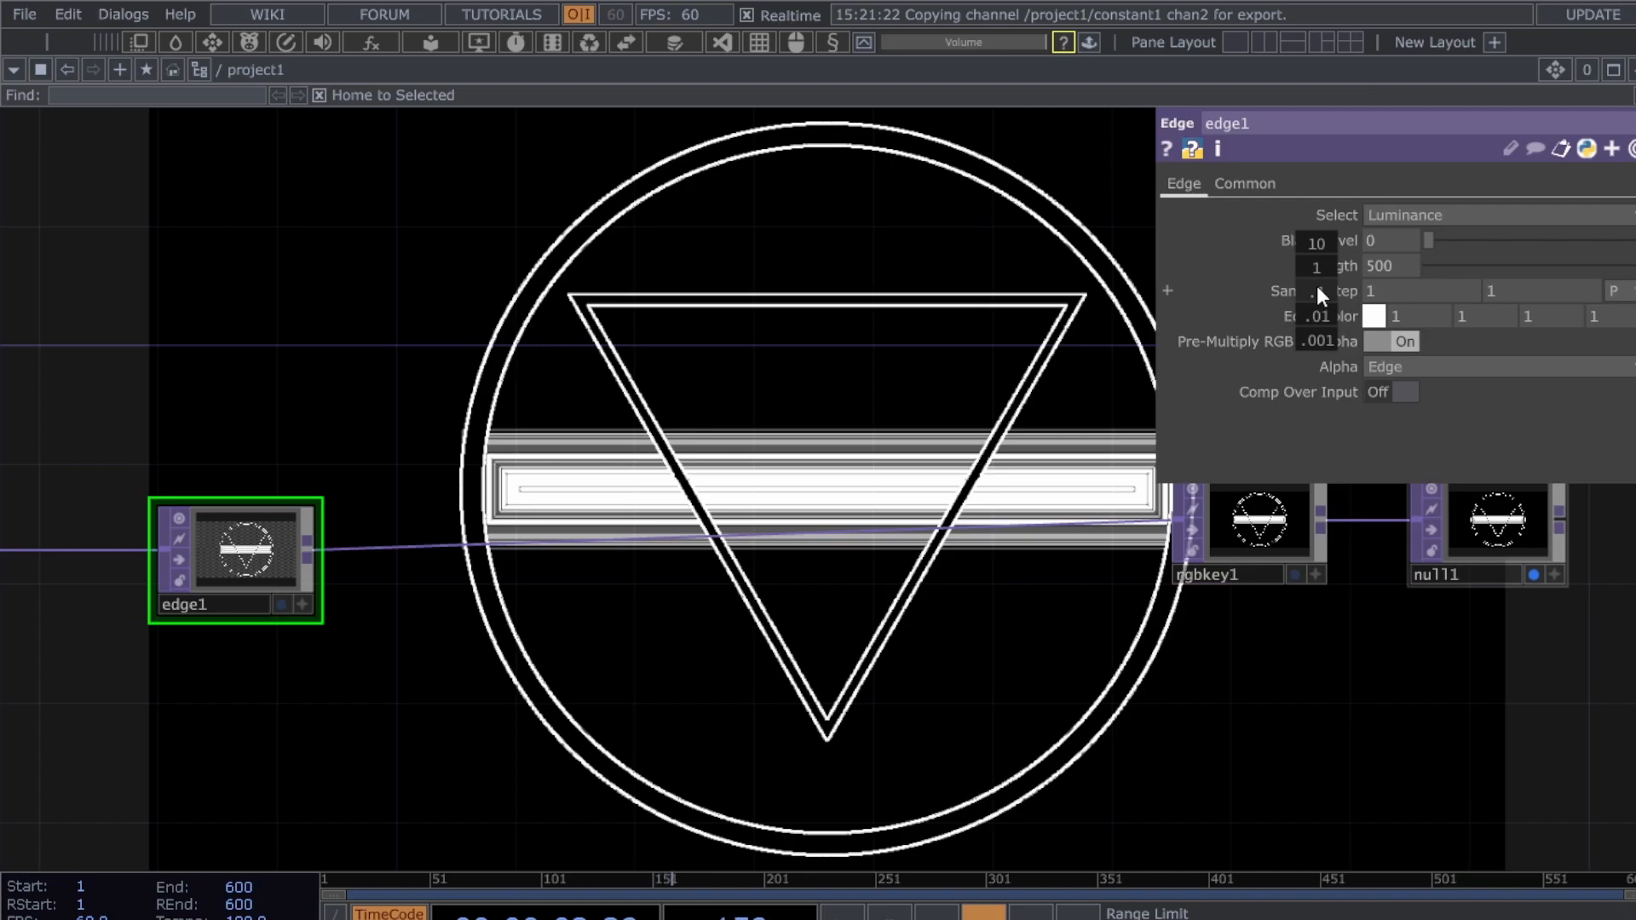
pyautogui.moveTo(1317, 285); pyautogui.dragTo(1311, 247, button='middle')
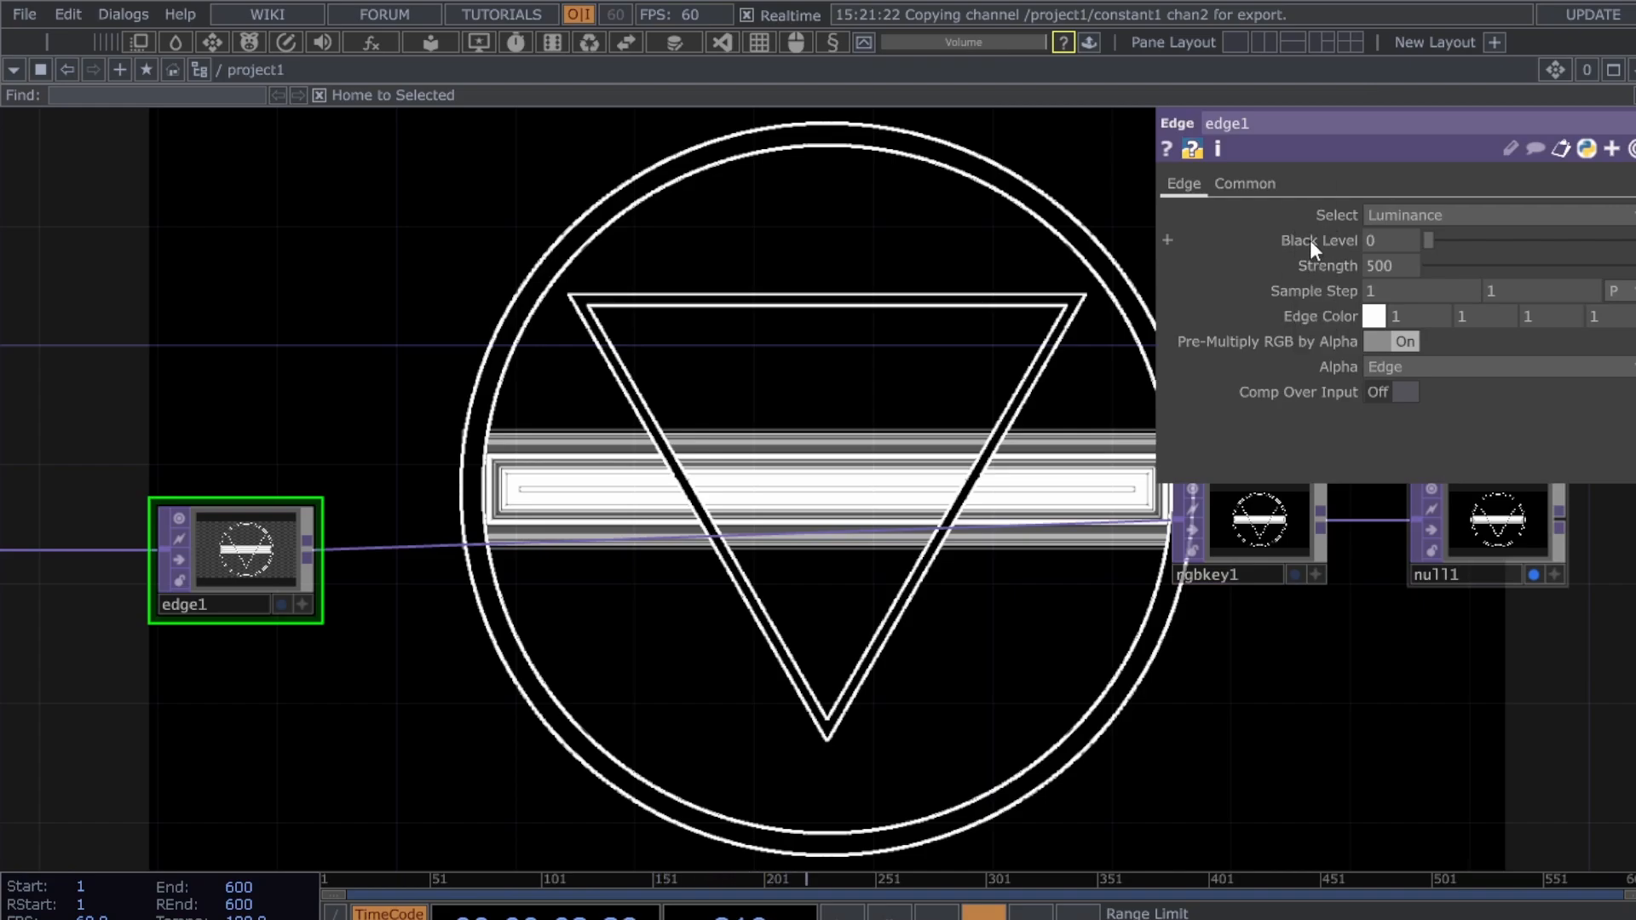
pyautogui.scroll(2, 1326, 300)
pyautogui.click(1312, 289)
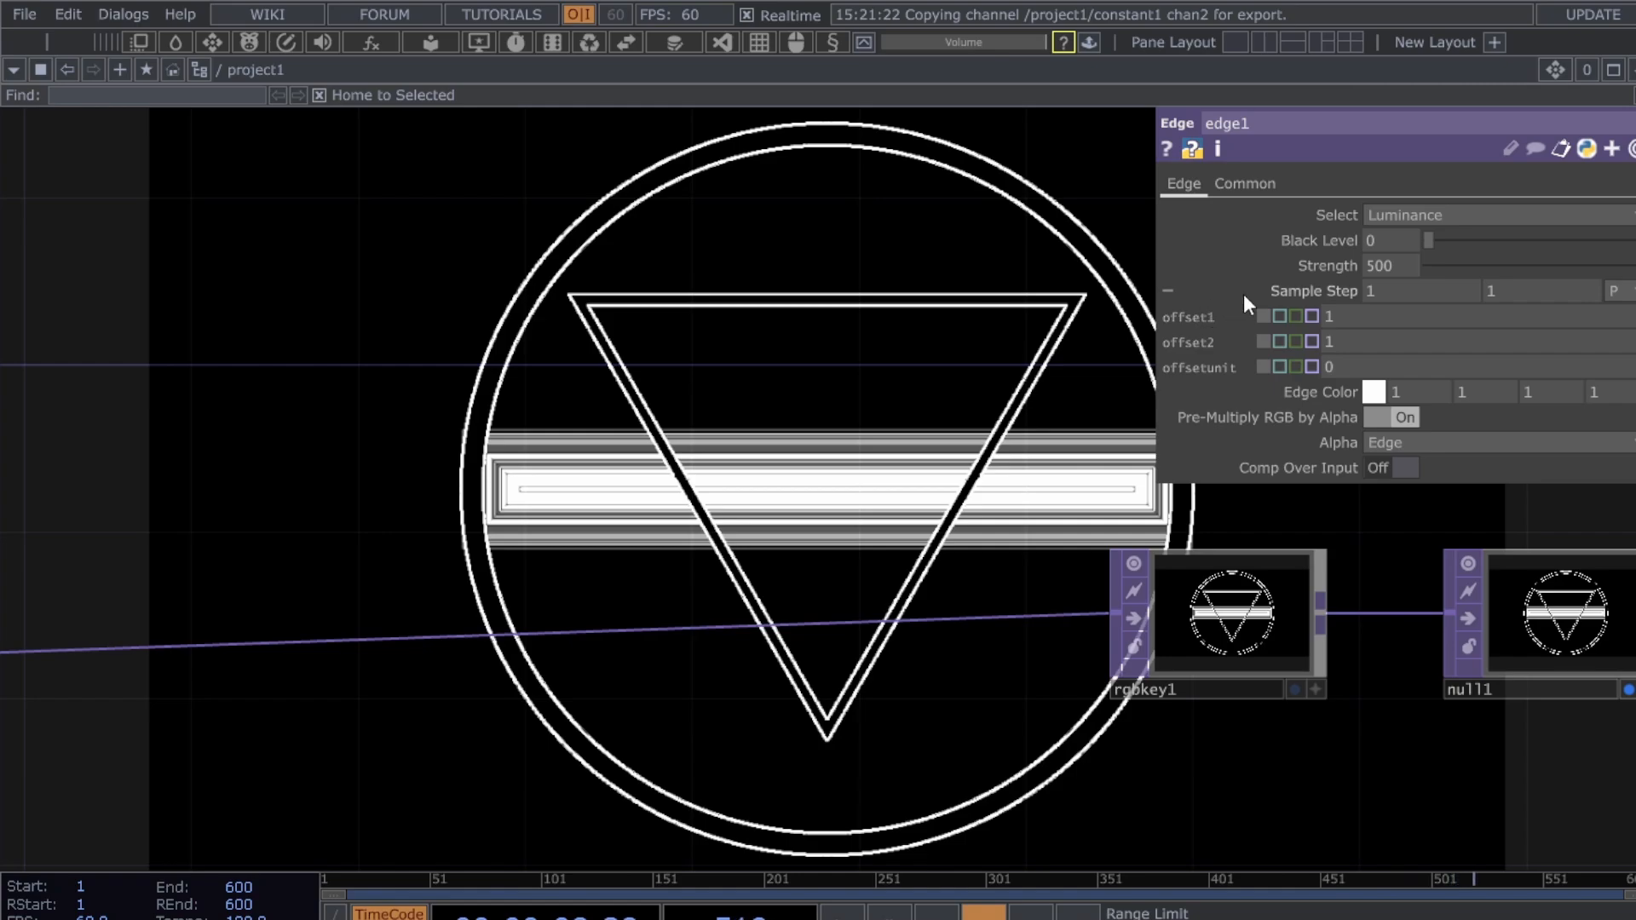
pyautogui.moveTo(1310, 295)
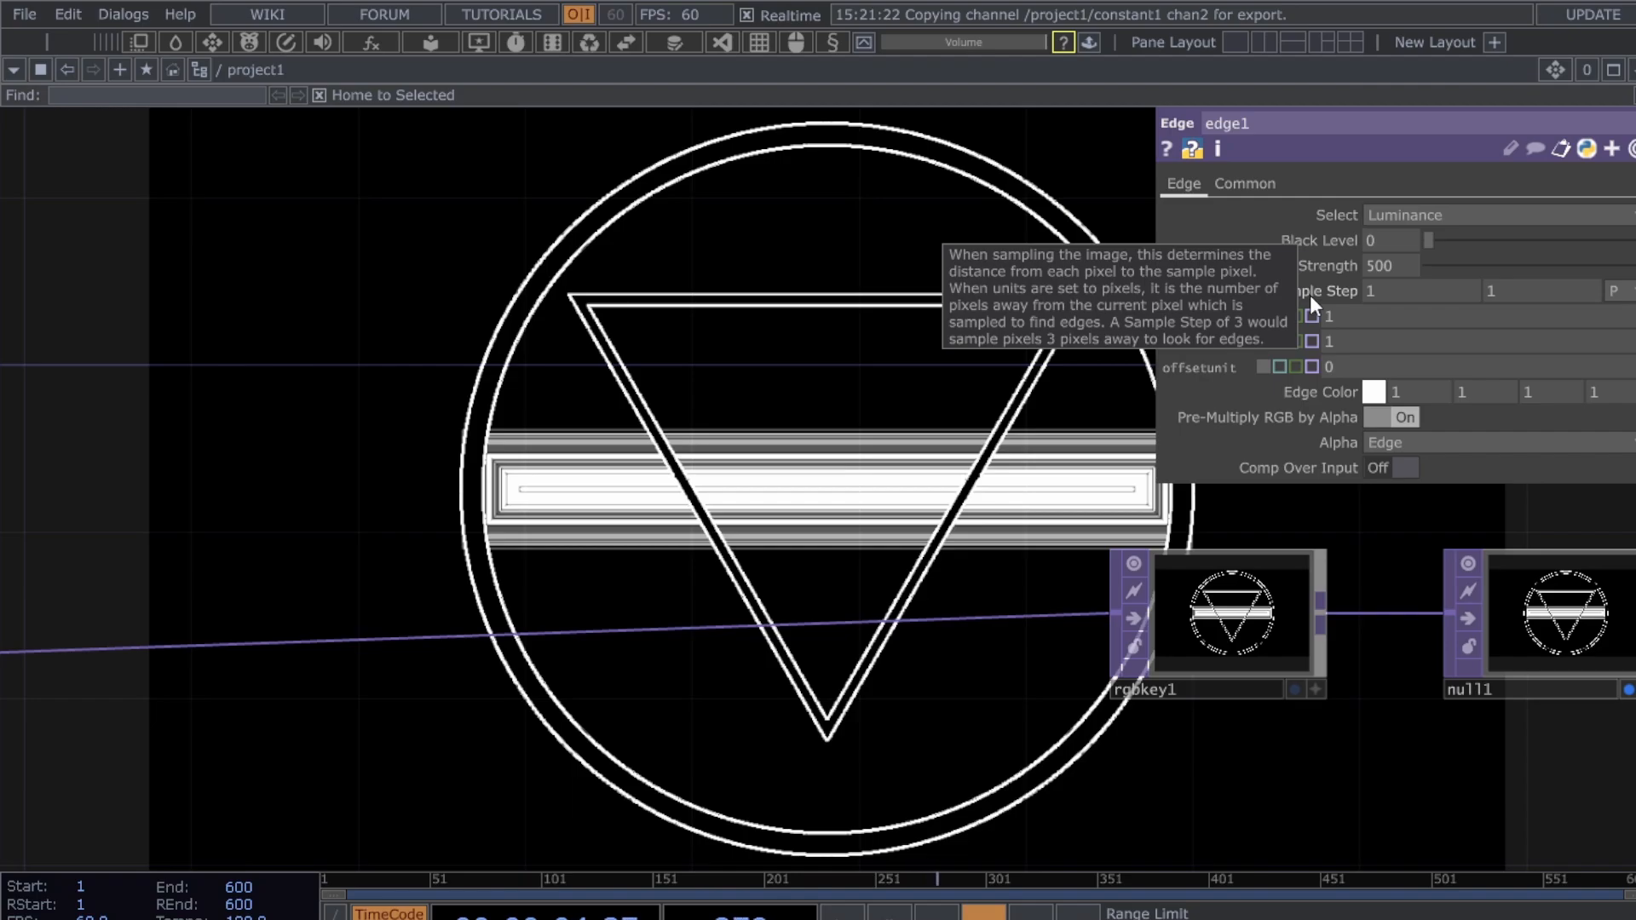
pyautogui.scroll(-2, 475, 493)
pyautogui.moveTo(405, 625); pyautogui.dragTo(549, 621)
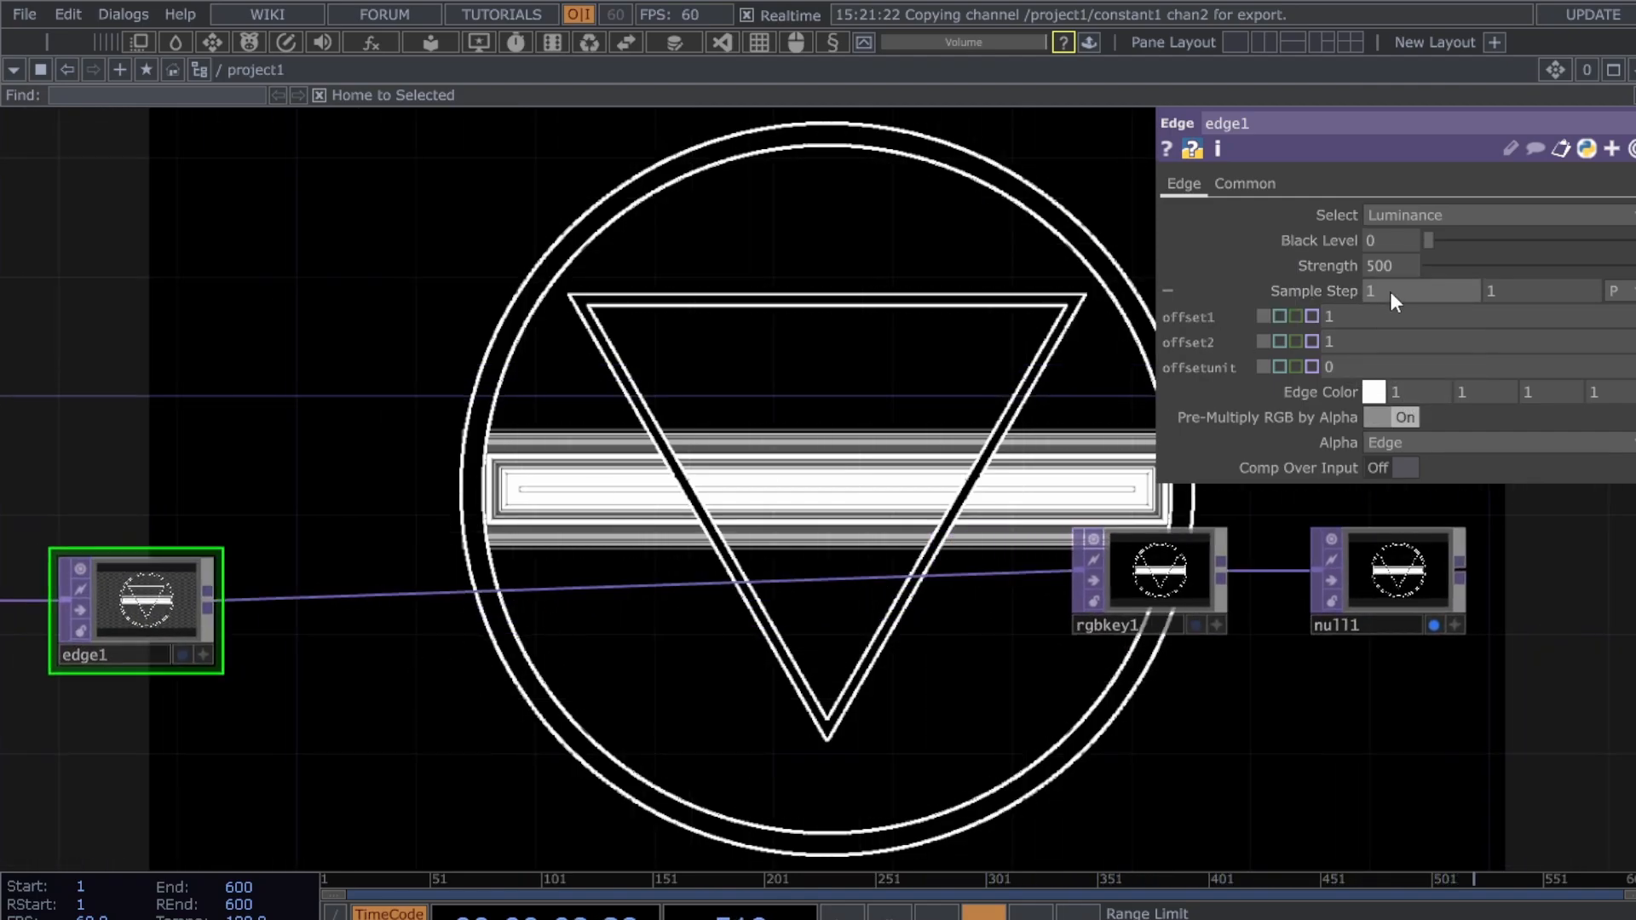
# - Set both edge1 Sample Step values to 20
pyautogui.moveTo(1391, 293); pyautogui.dragTo(1305, 307)
pyautogui.write('20')
pyautogui.moveTo(1580, 294); pyautogui.dragTo(1389, 288)
pyautogui.write('20')
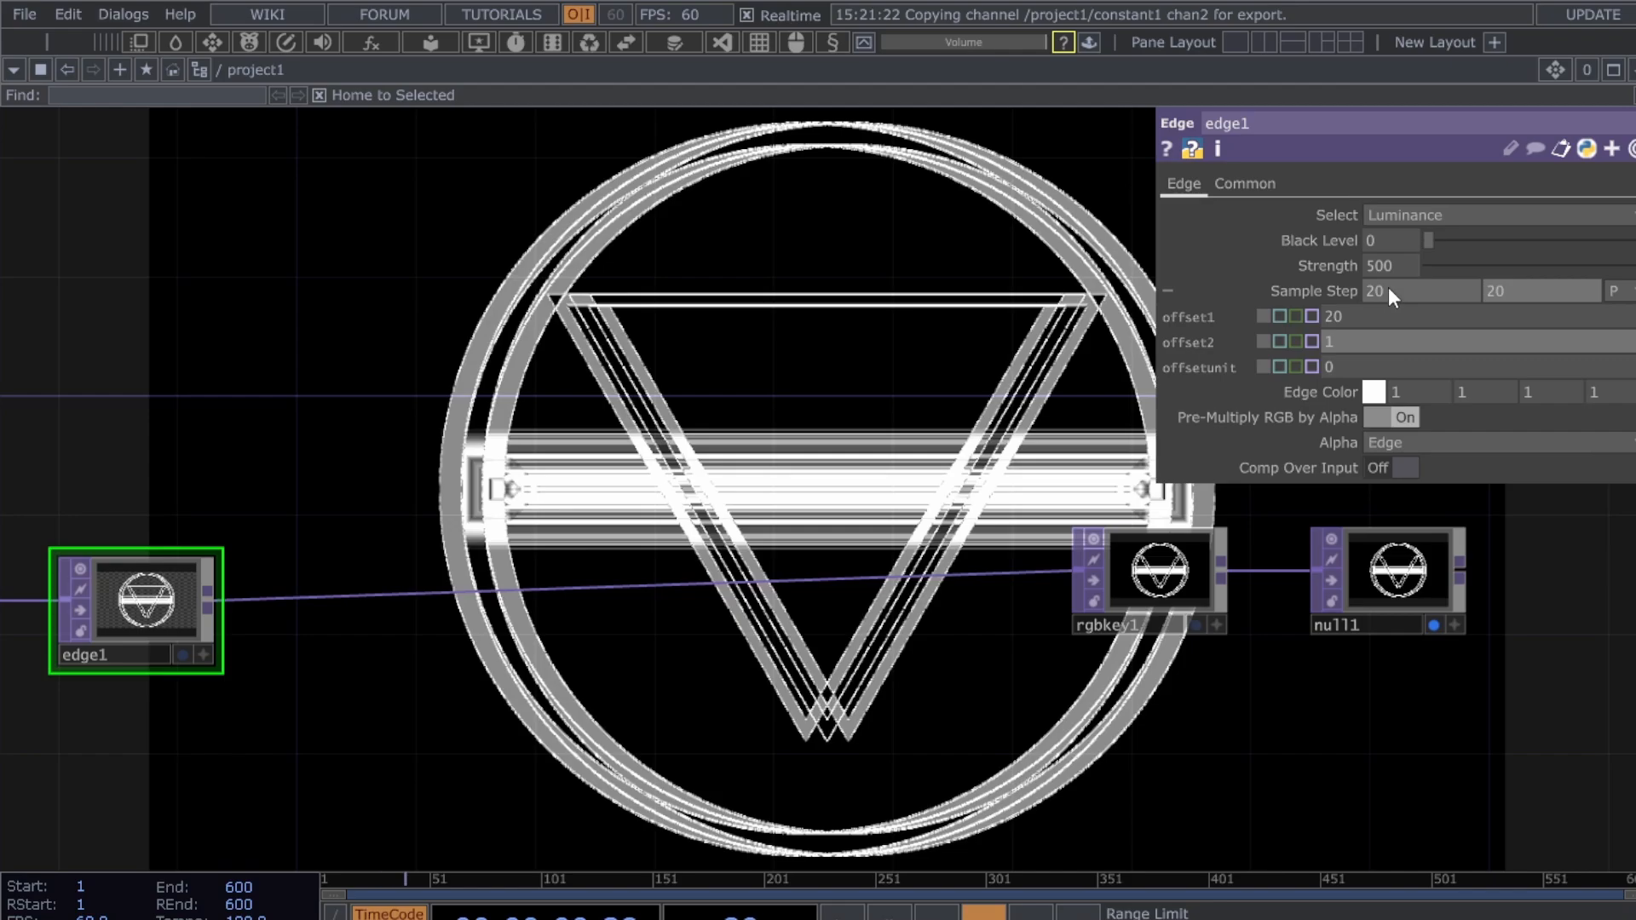
pyautogui.press('Return')
# - Move rgbkey1 and null1 right and down, then reselect edge1
pyautogui.moveTo(1106, 697); pyautogui.dragTo(1551, 520, button='right')
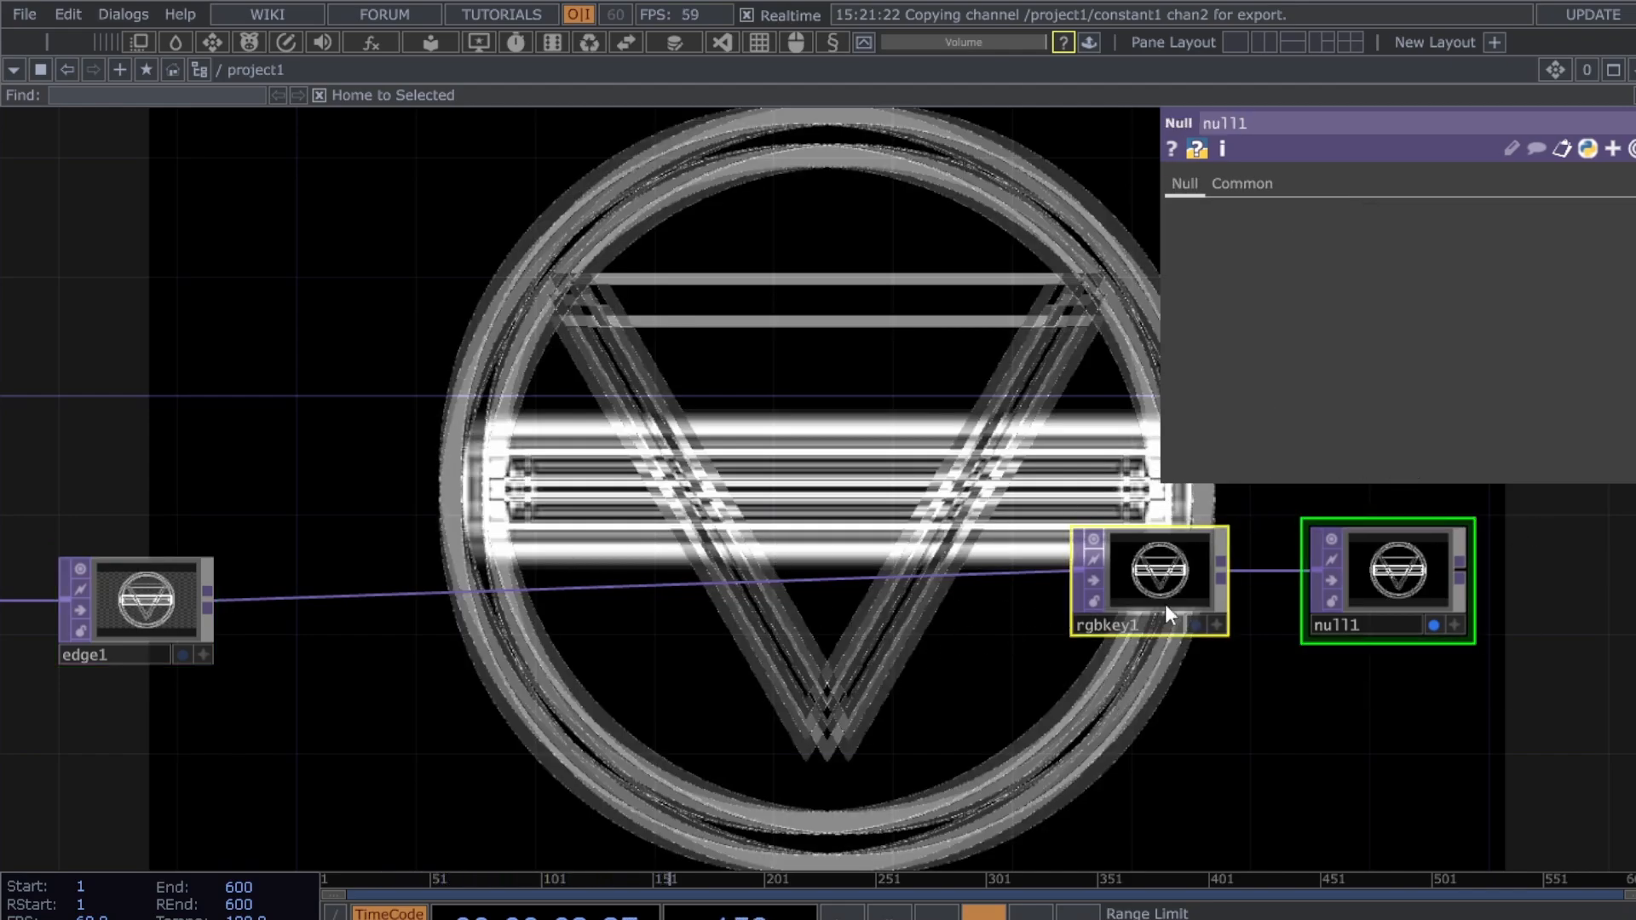
pyautogui.moveTo(1166, 609); pyautogui.dragTo(1225, 635)
pyautogui.click(133, 567)
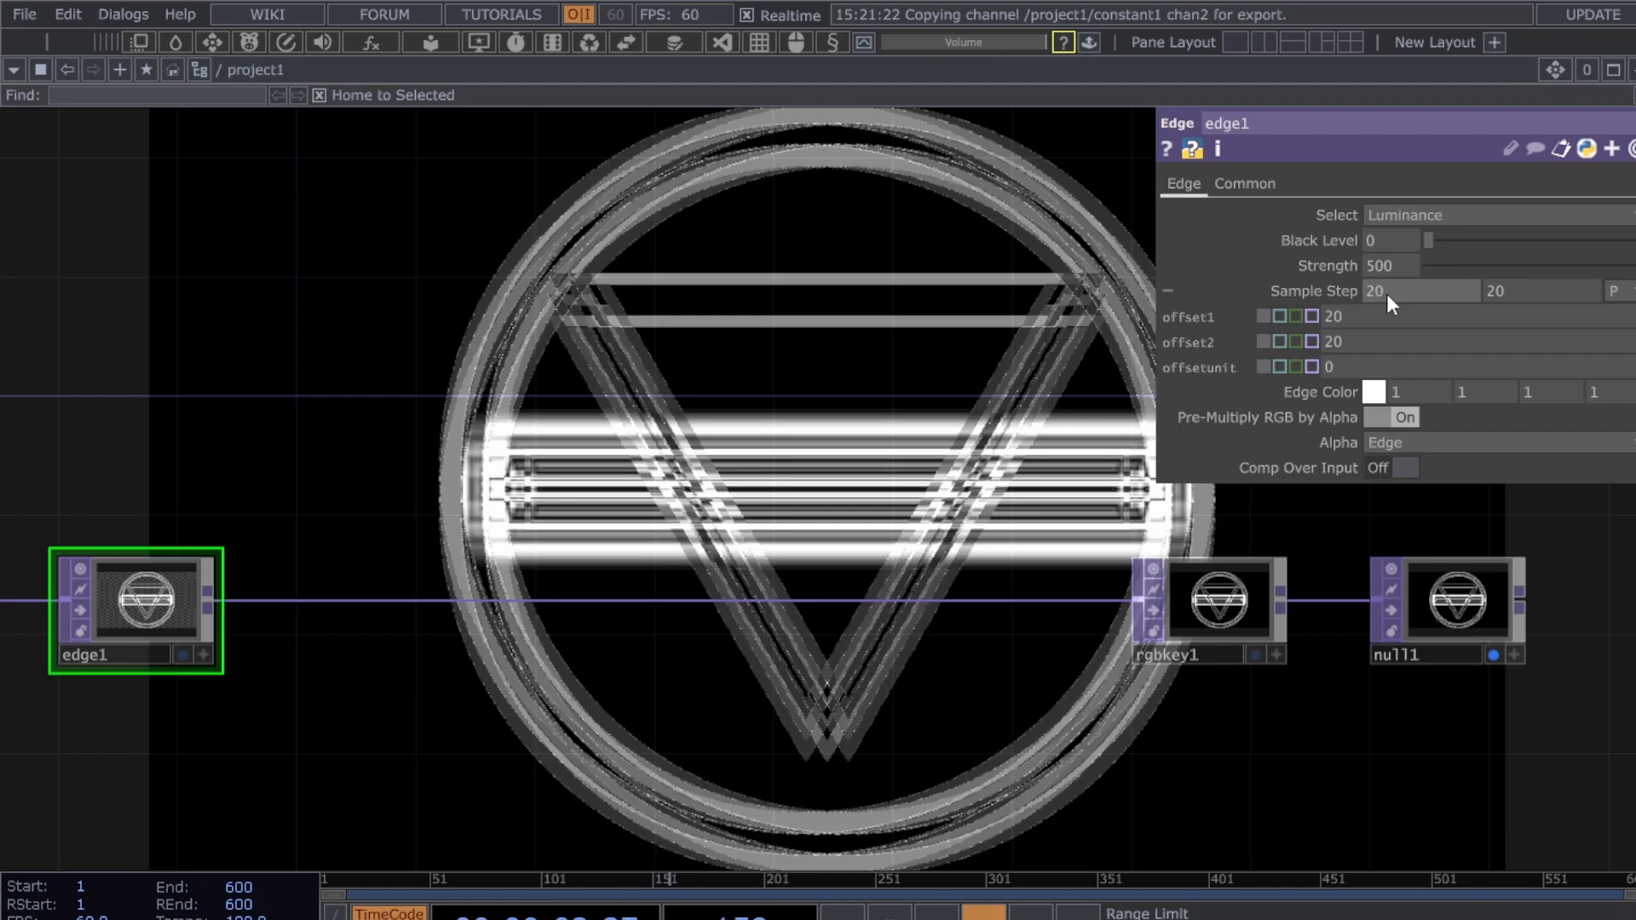
# - Try a Sample Step of 60, then undo back to 20 and zoom out
pyautogui.write('6')
pyautogui.moveTo(1494, 295); pyautogui.dragTo(1484, 295)
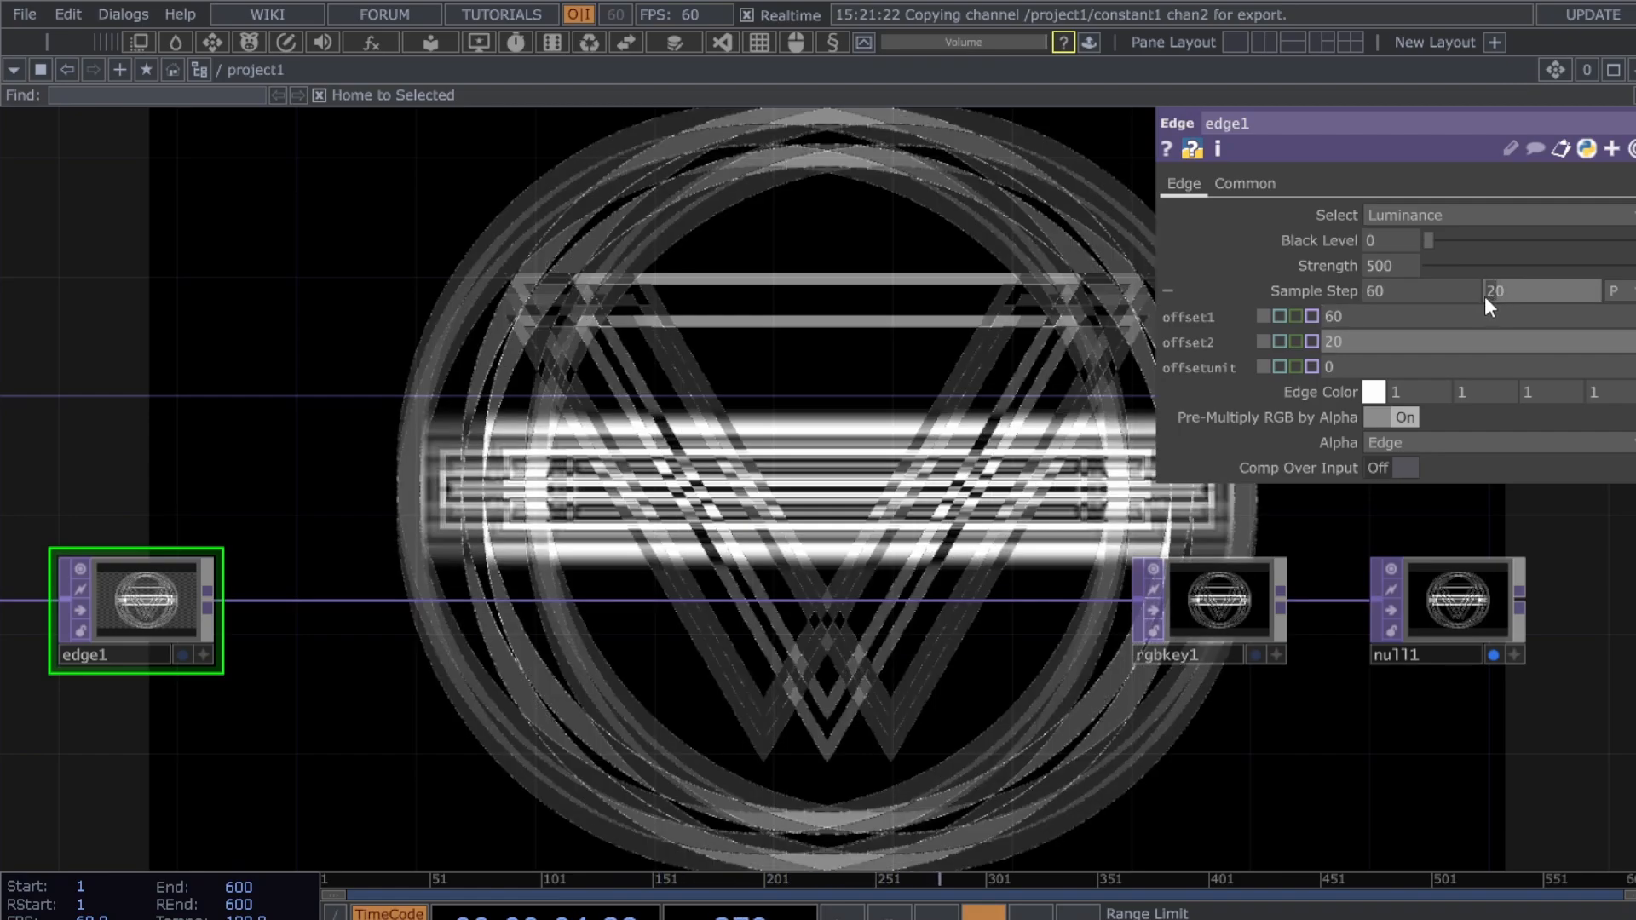
pyautogui.write('6')
pyautogui.click(713, 477)
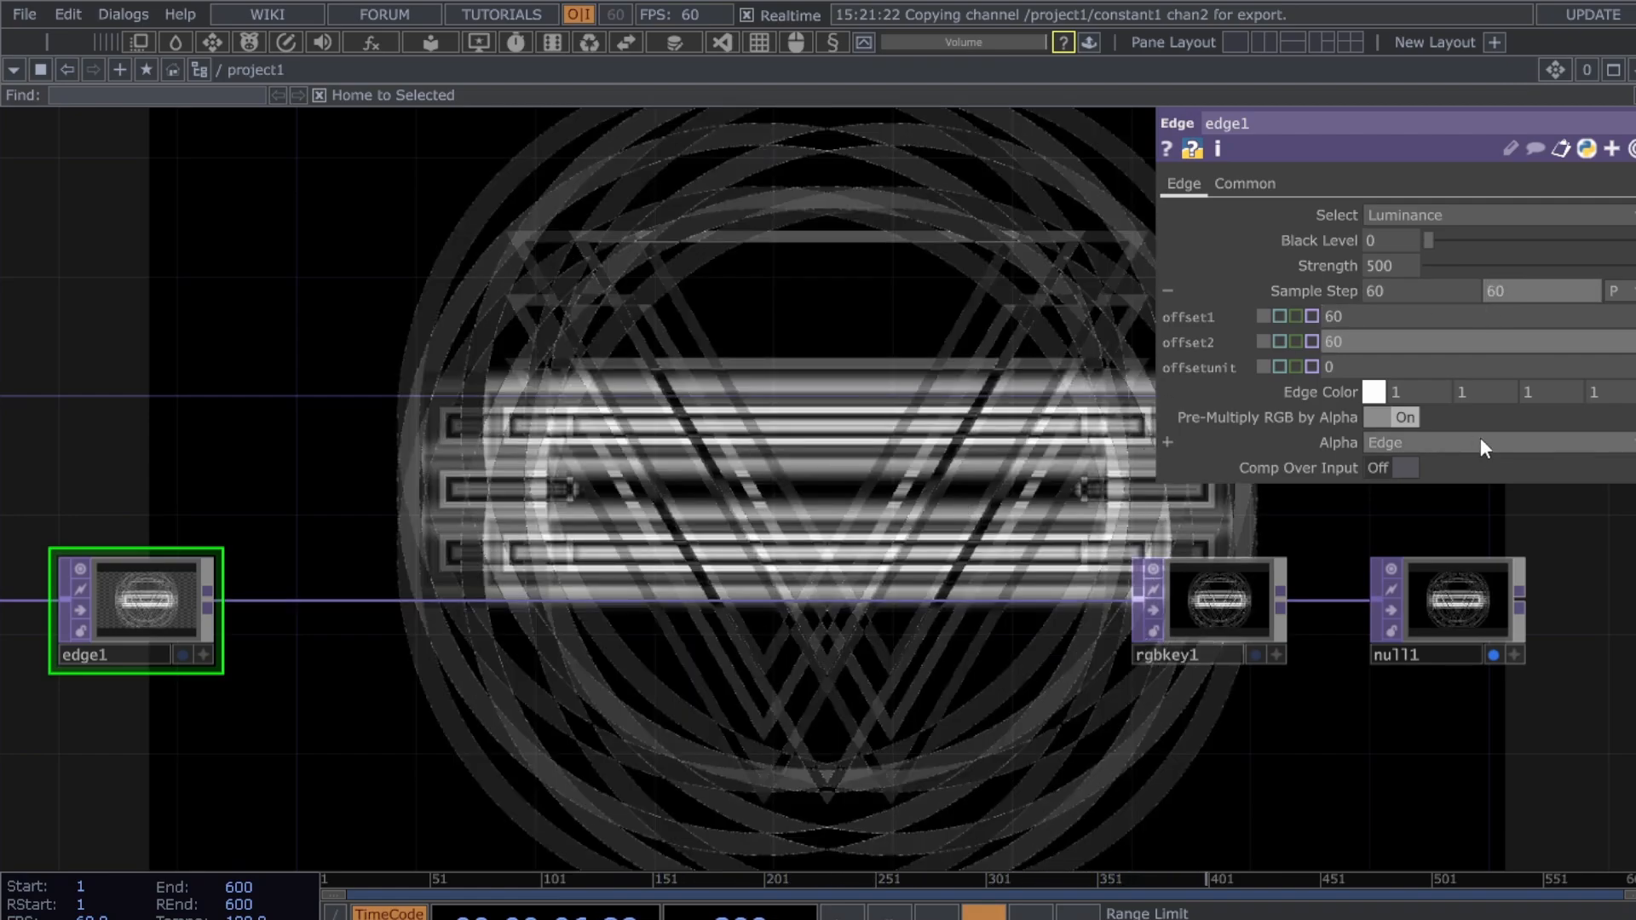
pyautogui.hotkey('ctrl', 'z')
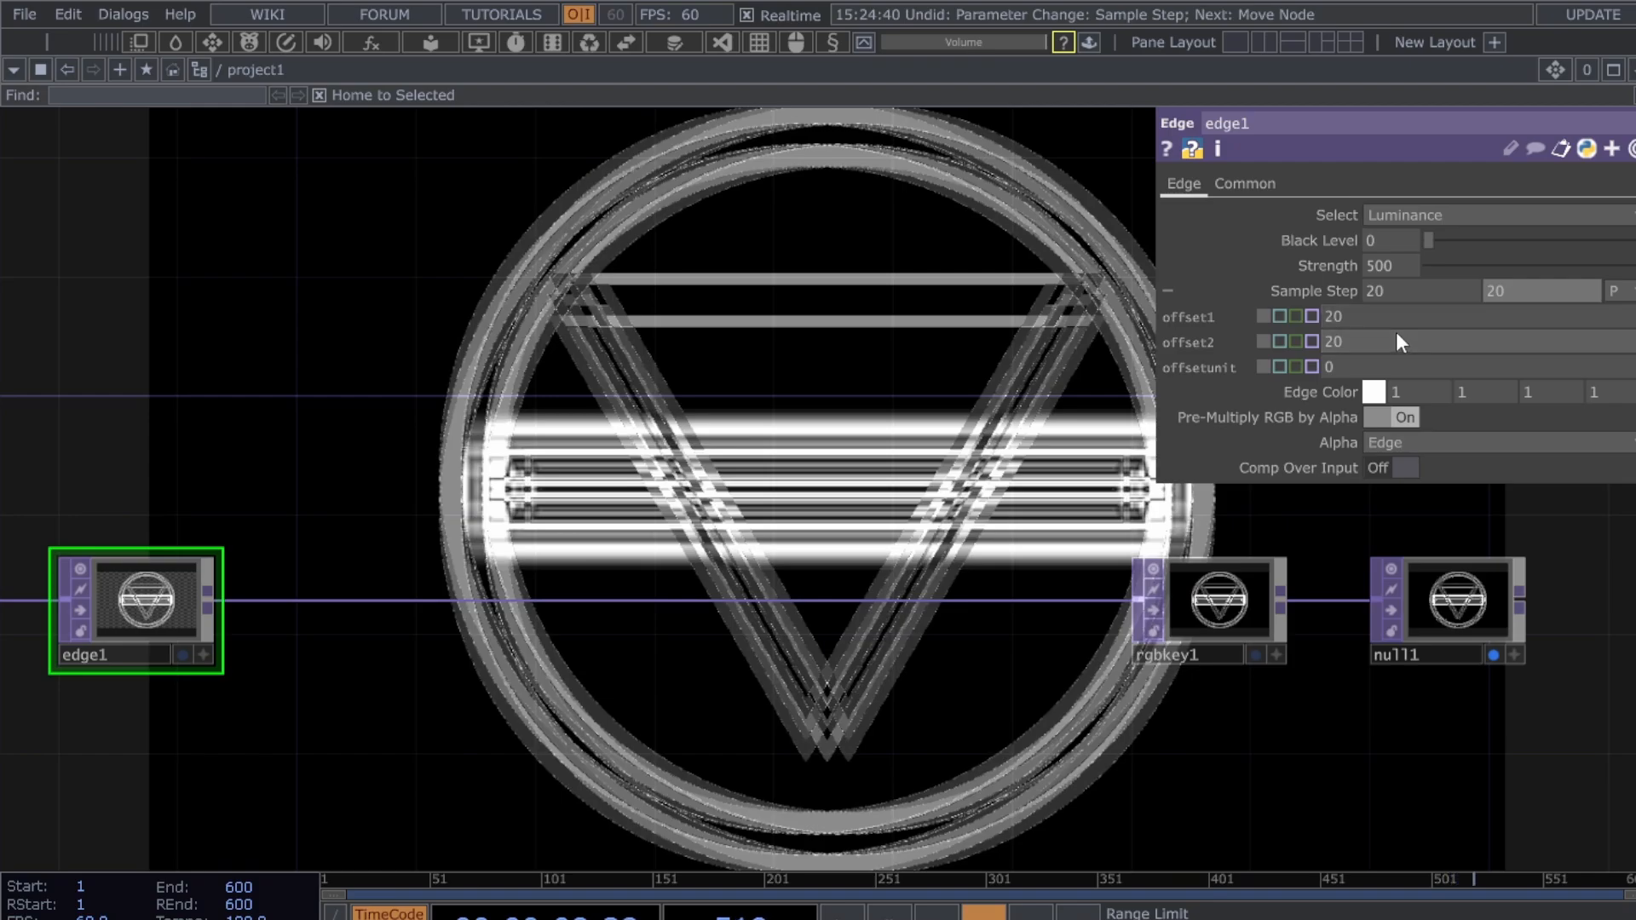
pyautogui.moveTo(753, 727); pyautogui.dragTo(842, 734)
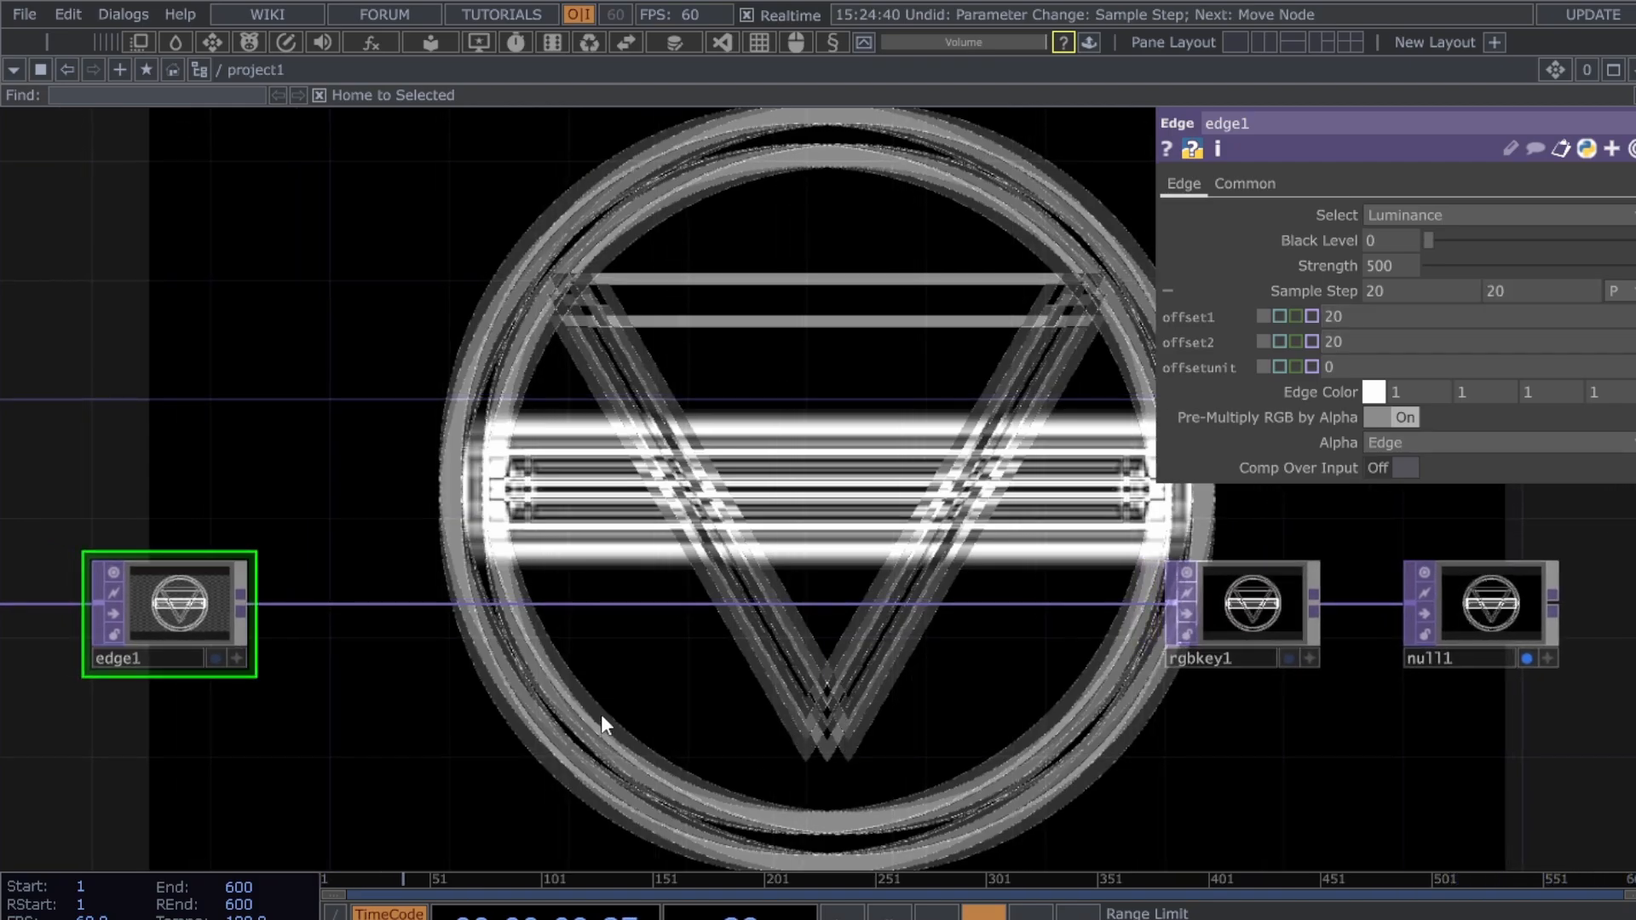
pyautogui.scroll(-3, 883, 727)
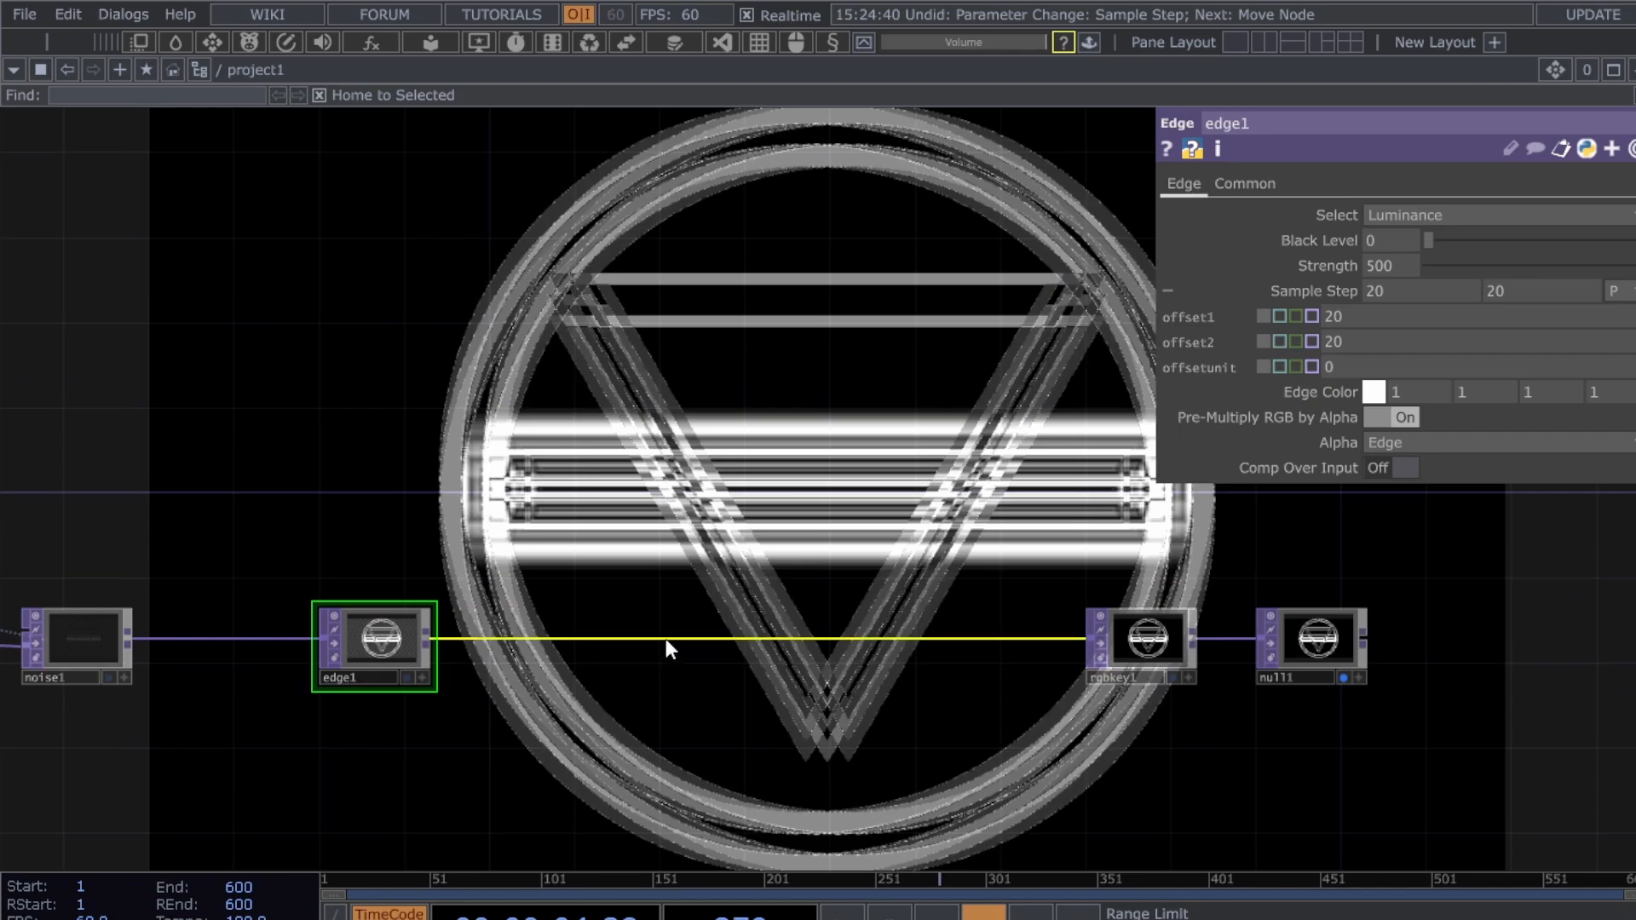
# - Shift rgbkey1 and null1 right and insert lookup1 between edge1 and rgbkey1
pyautogui.moveTo(990, 758); pyautogui.dragTo(1515, 583, button='right')
pyautogui.moveTo(1104, 668); pyautogui.dragTo(1360, 669)
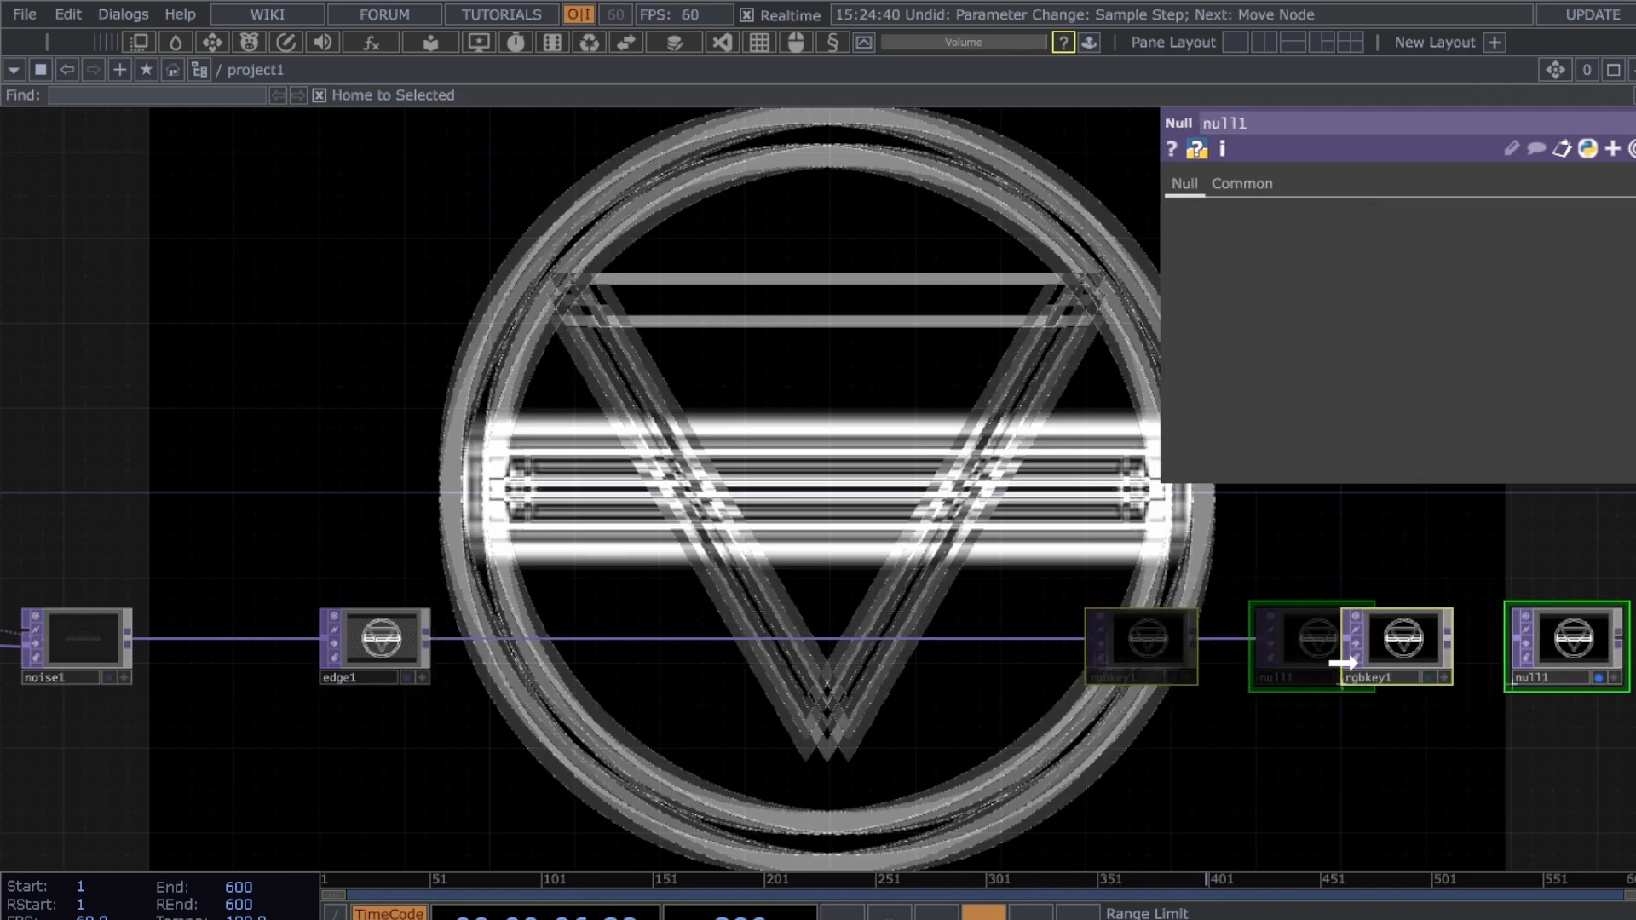
pyautogui.rightClick(580, 635)
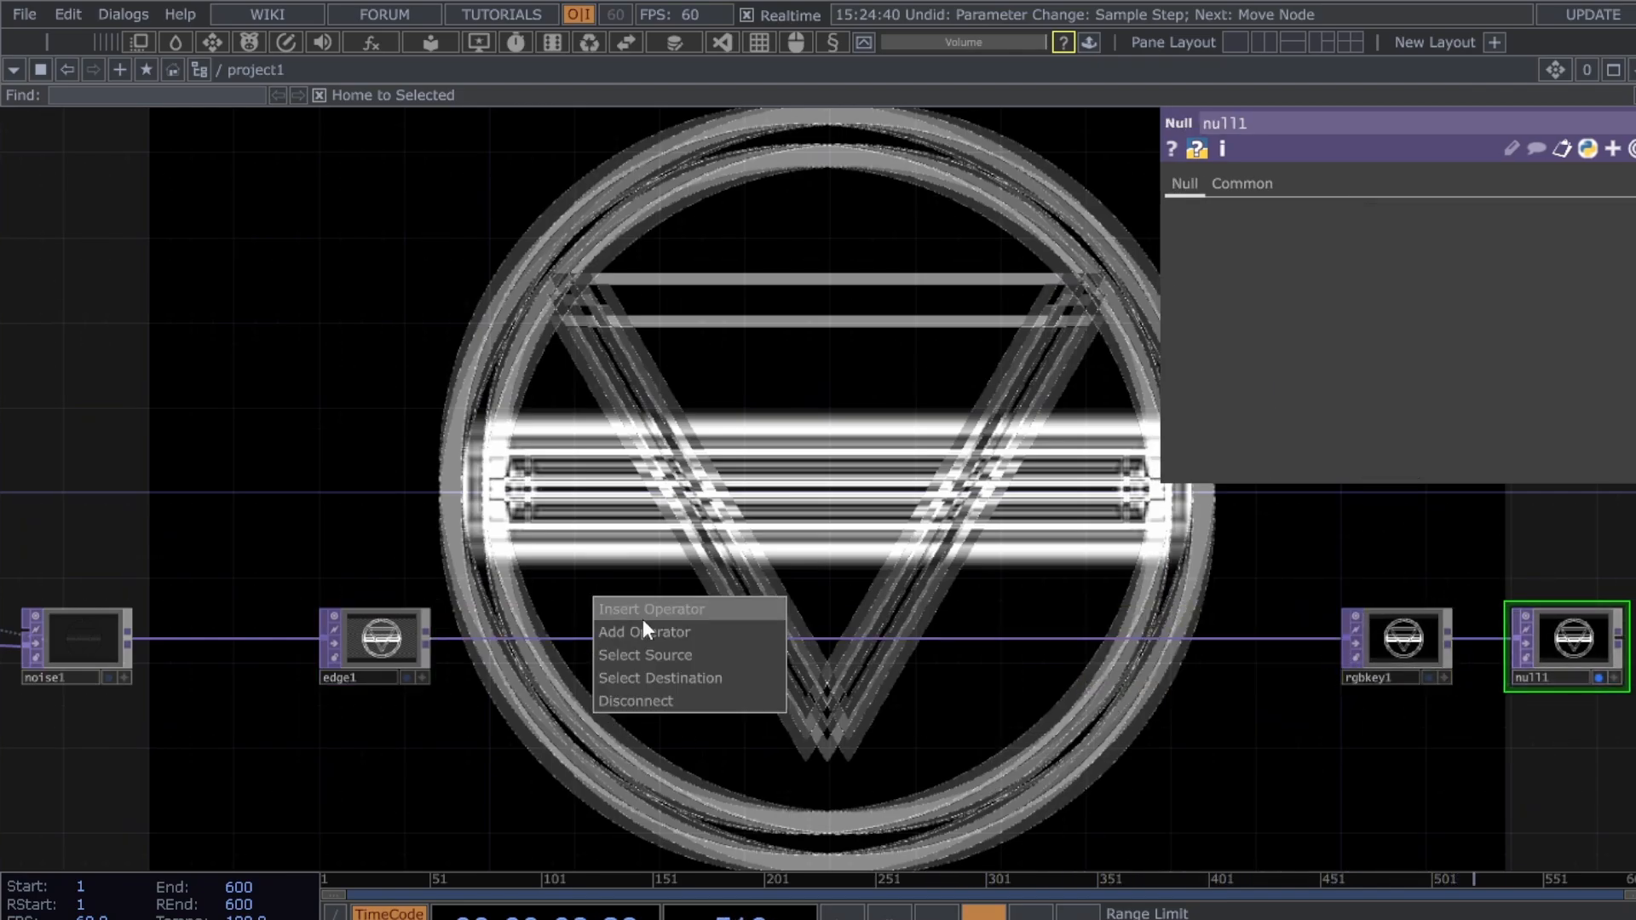
pyautogui.click(644, 620)
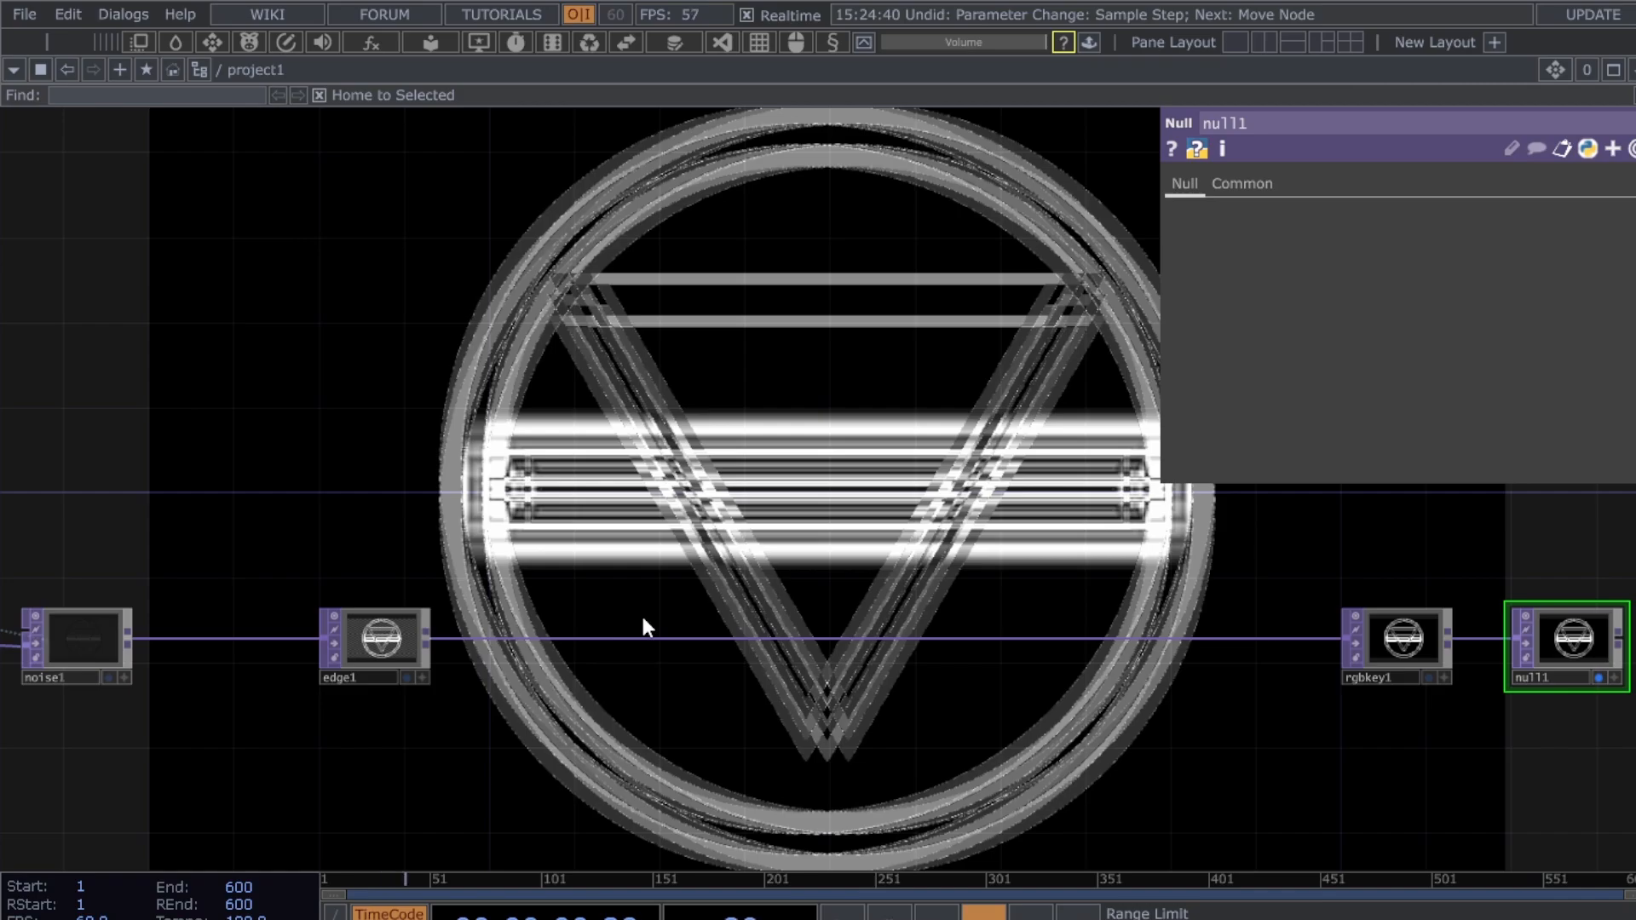
pyautogui.click(447, 711)
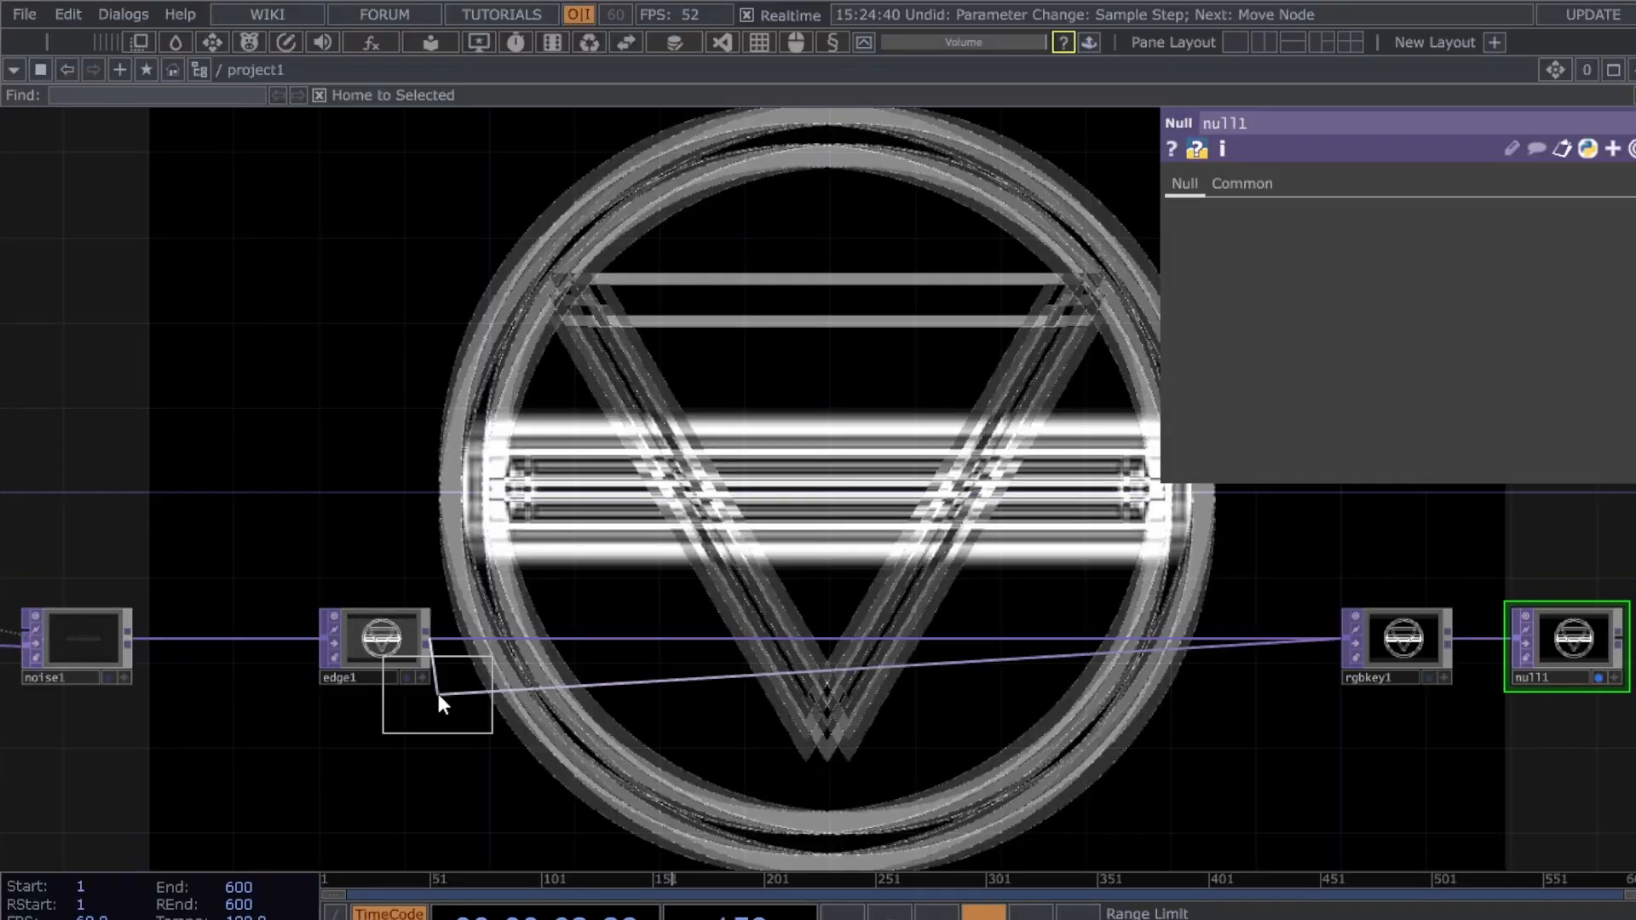
pyautogui.click(670, 640)
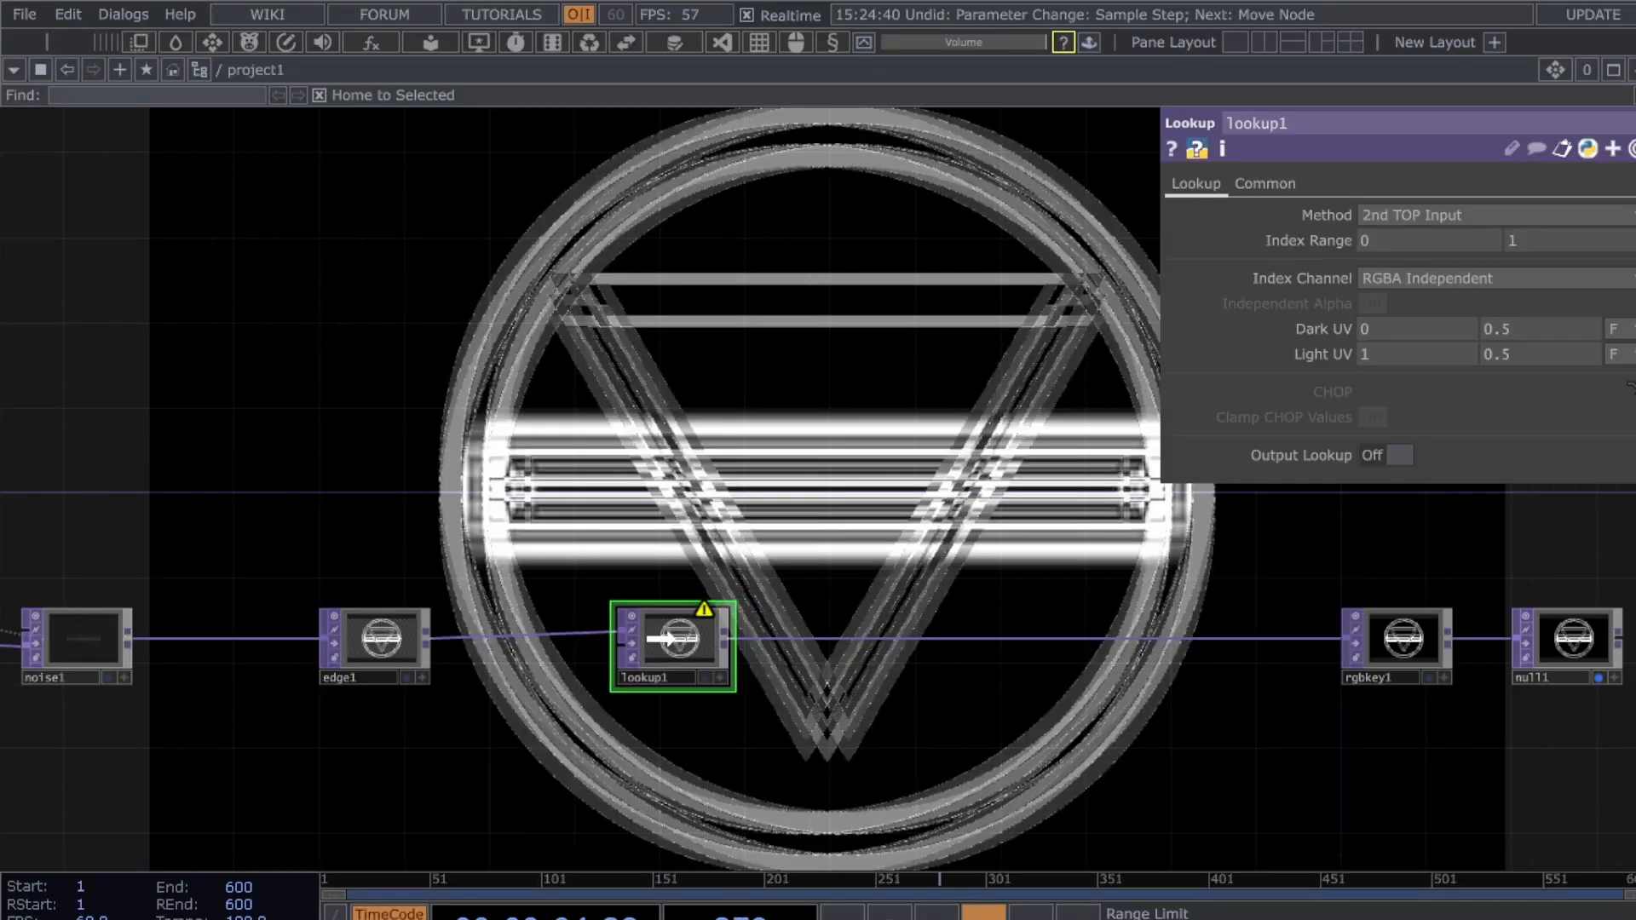
# - Place a new Ramp TOP, ramp1, below the chain
pyautogui.moveTo(680, 765); pyautogui.dragTo(746, 666)
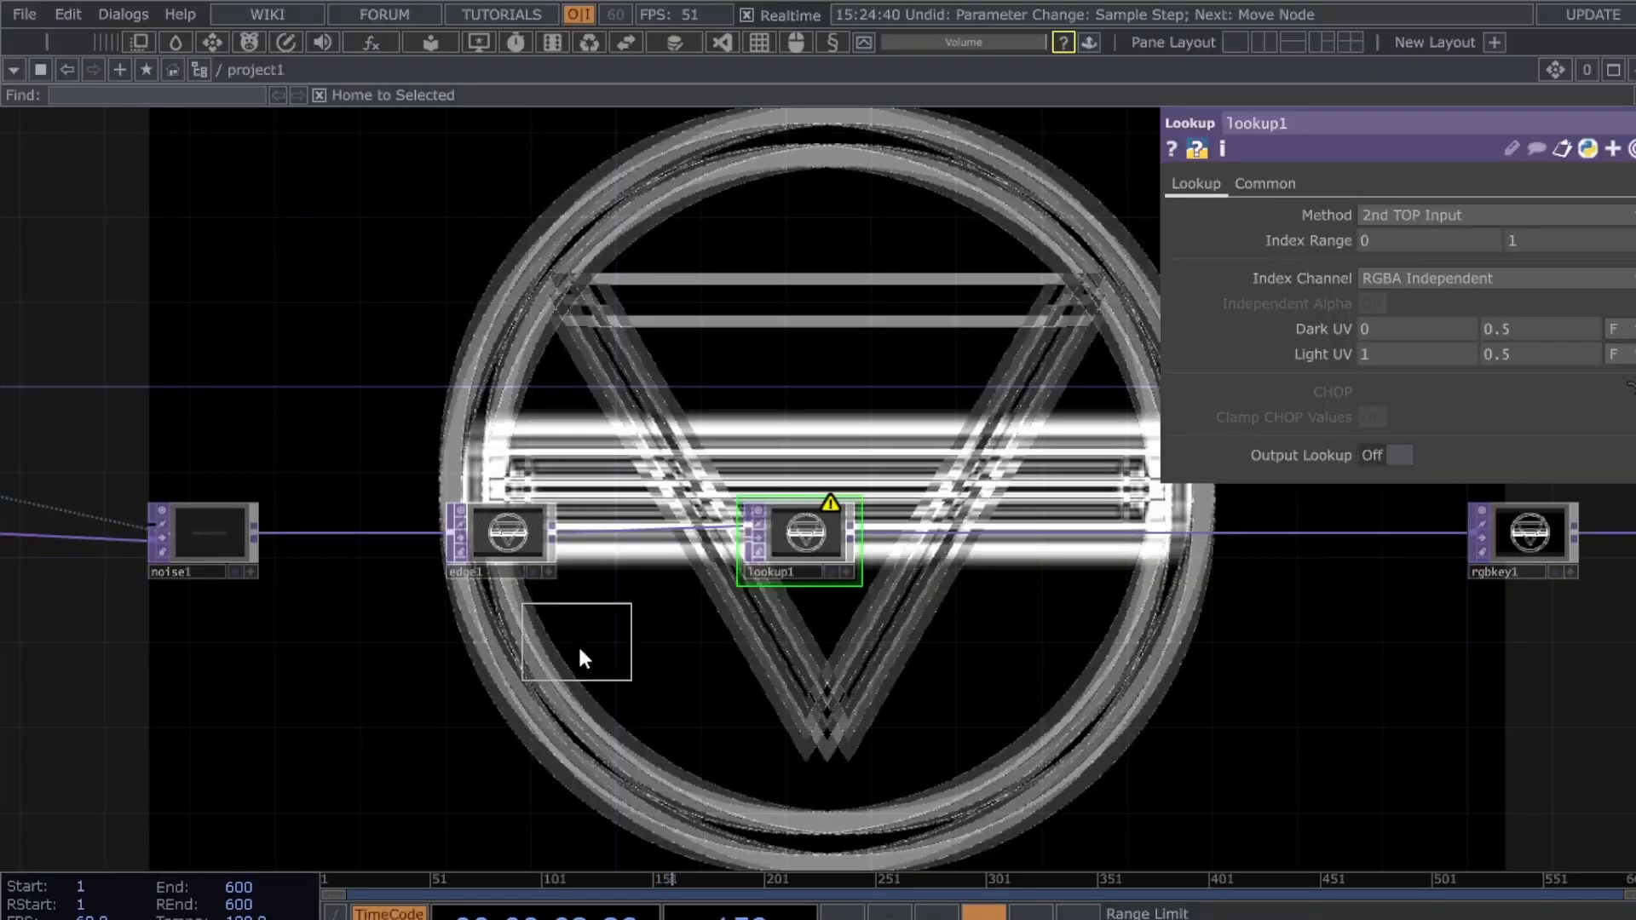
pyautogui.click(520, 714)
pyautogui.click(1314, 185)
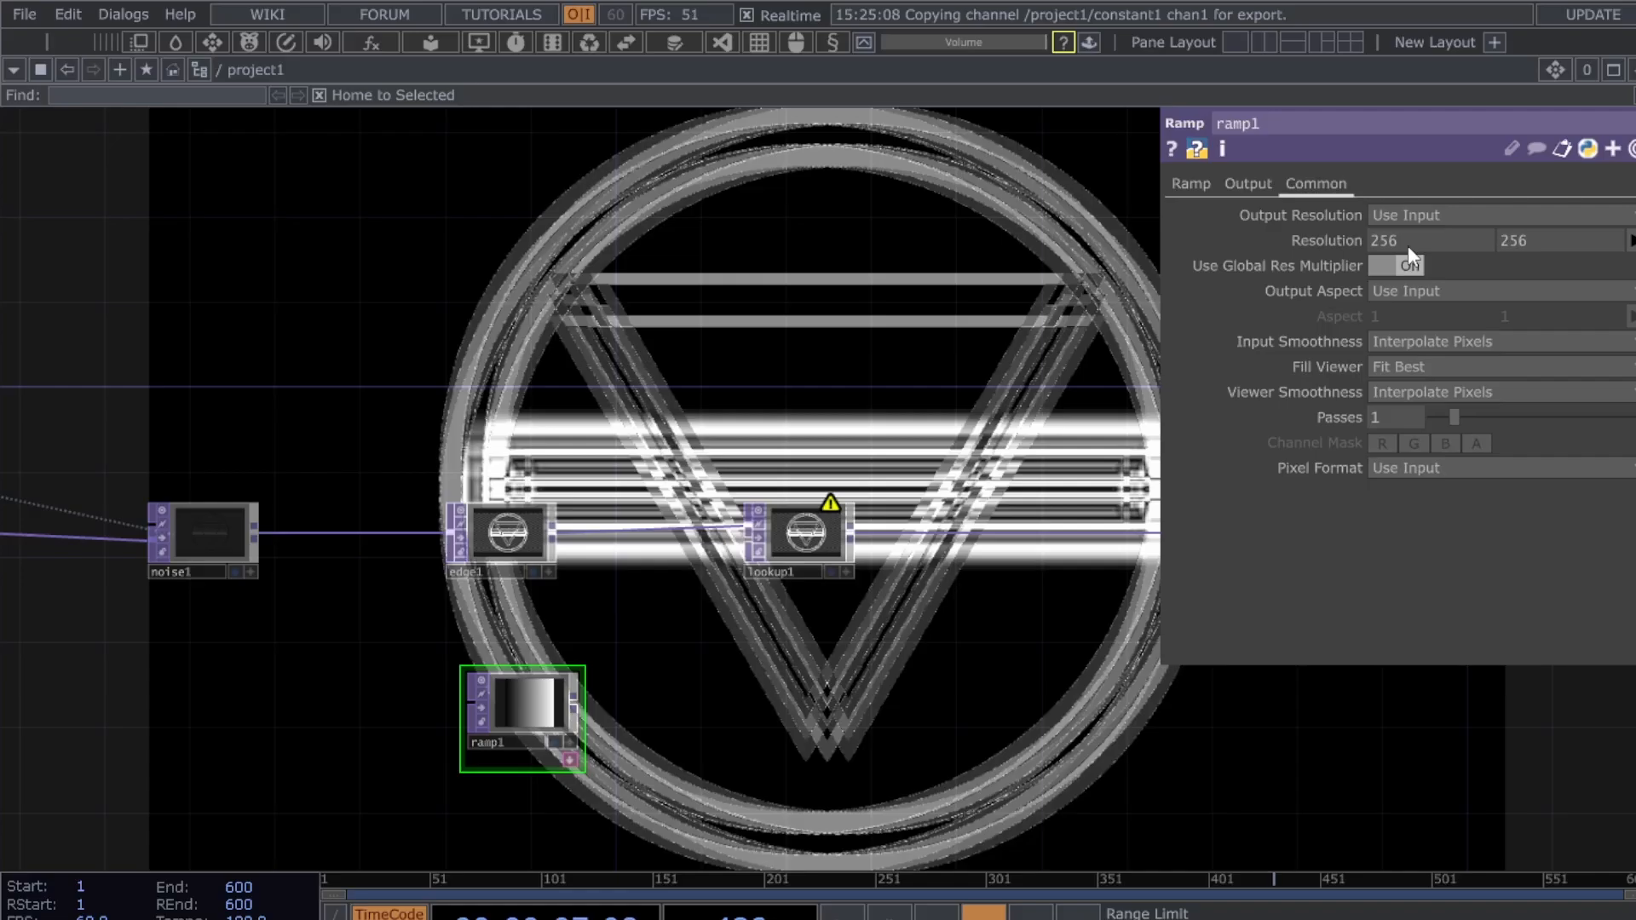
# - Export constant1's 1280 and 720 channels to ramp1's resolution width and height
pyautogui.moveTo(1408, 245); pyautogui.dragTo(1405, 240)
pyautogui.moveTo(340, 217); pyautogui.dragTo(1542, 239)
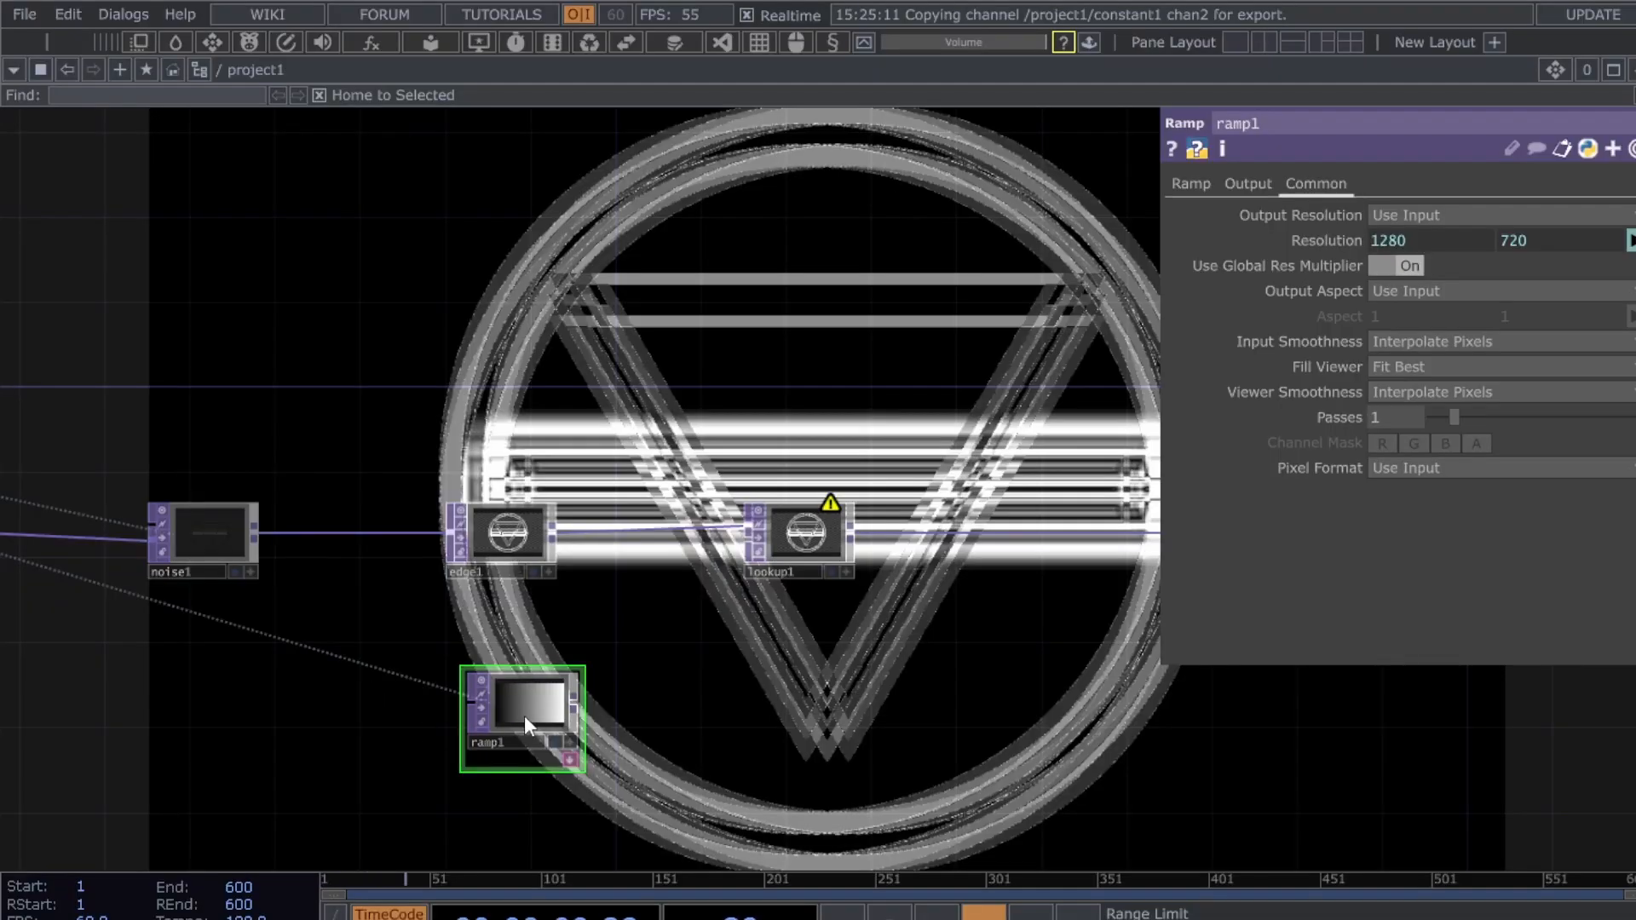
pyautogui.click(1175, 183)
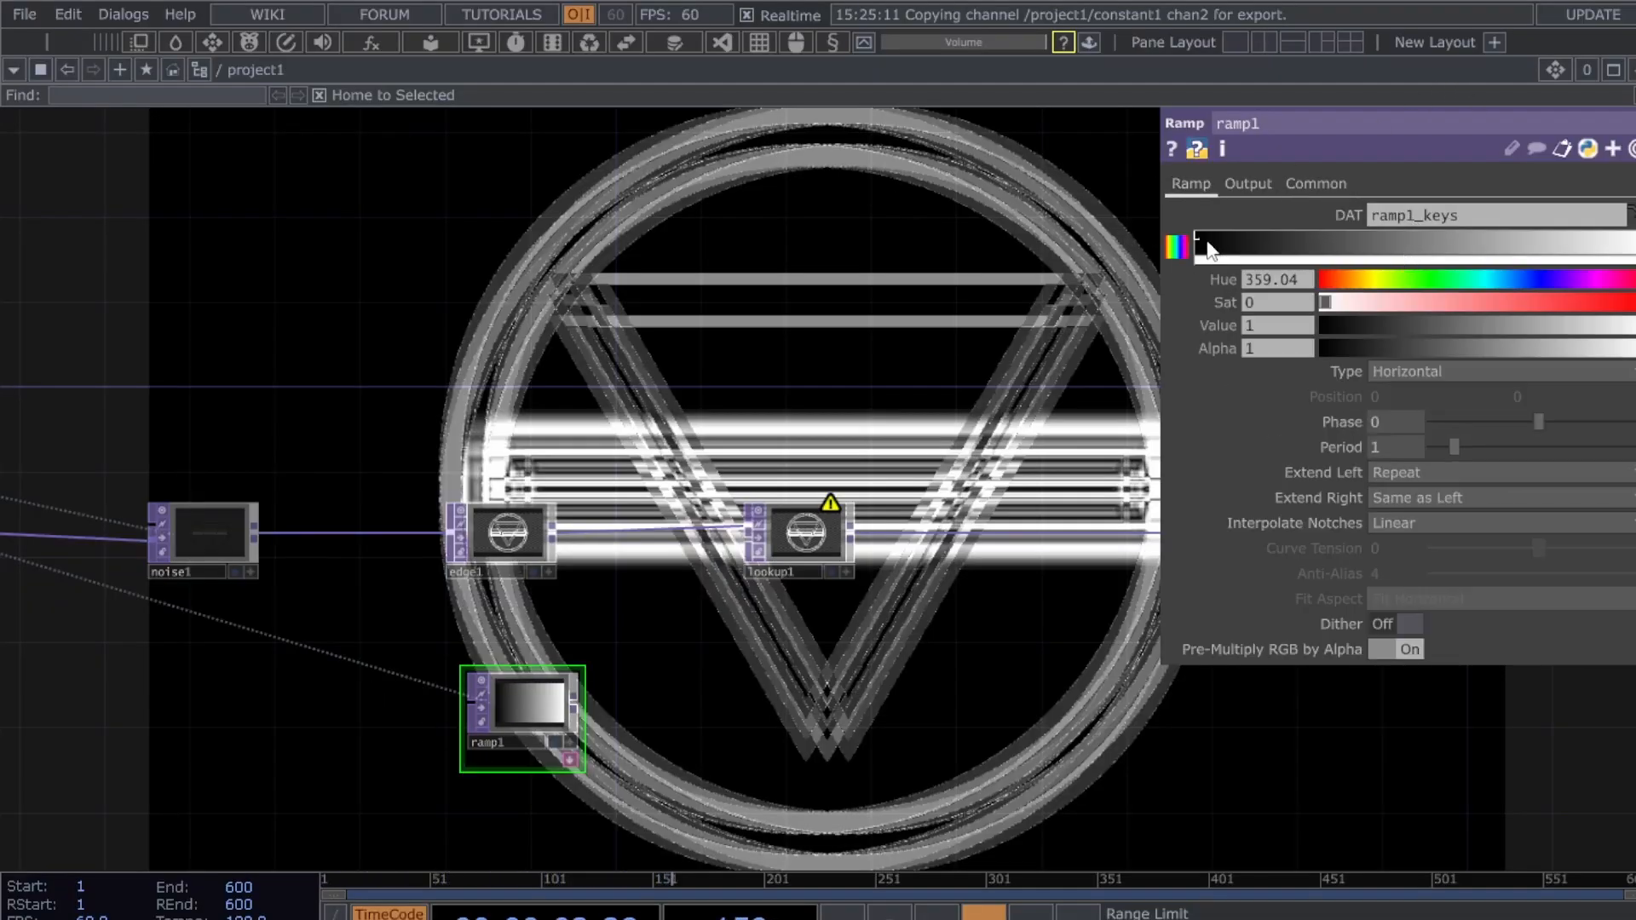
pyautogui.scroll(2, 687, 688)
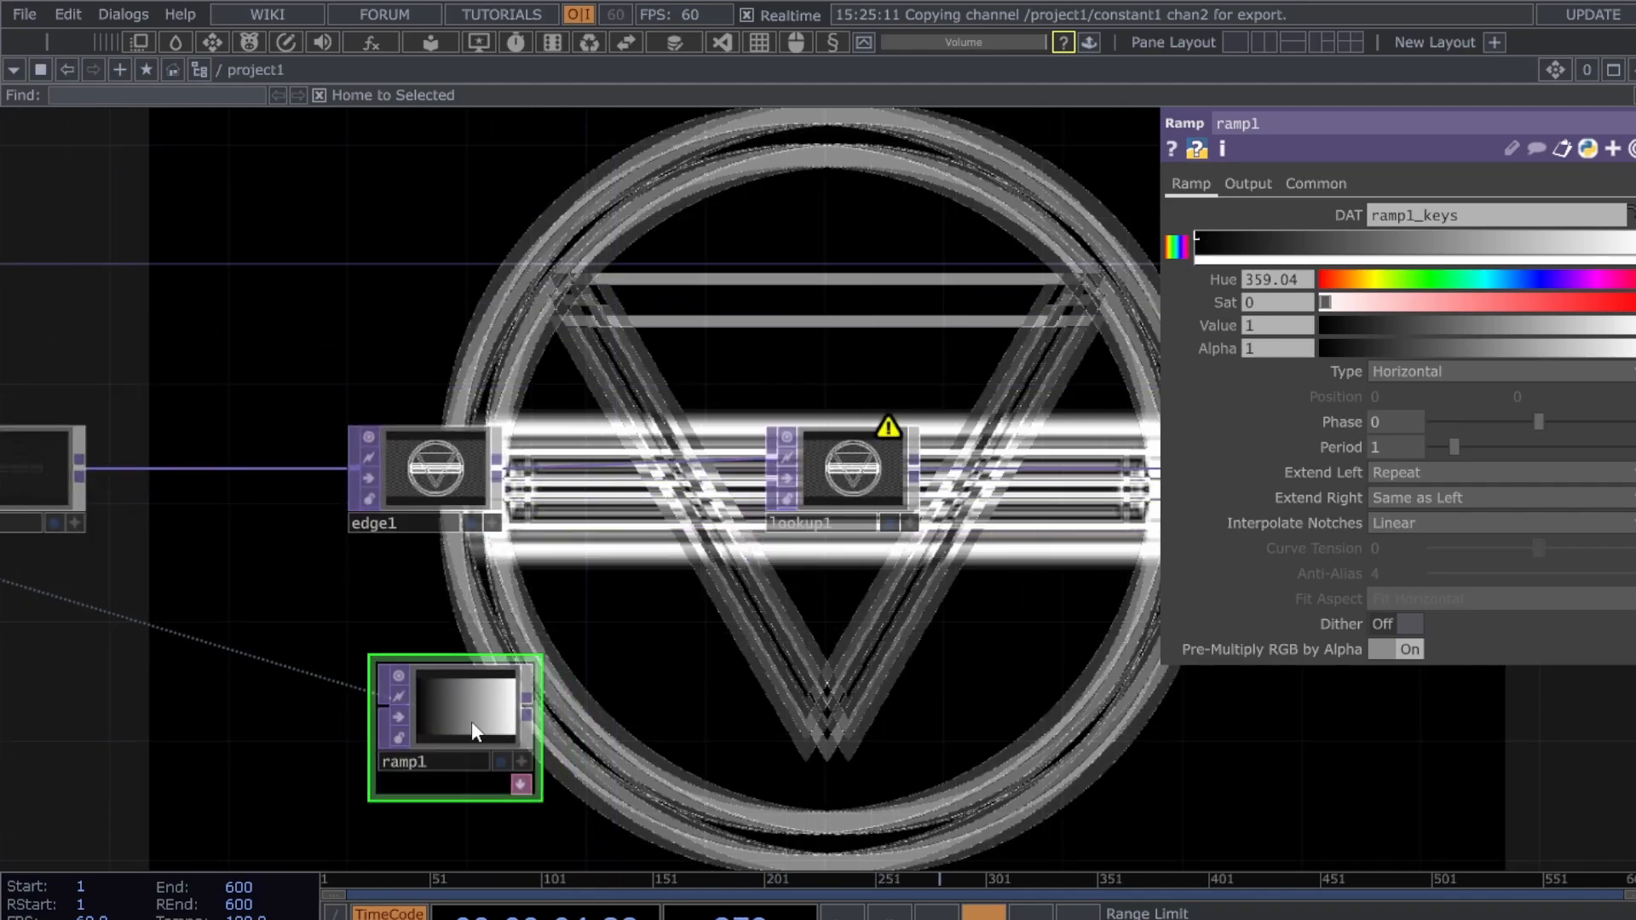
pyautogui.moveTo(473, 721); pyautogui.dragTo(442, 721)
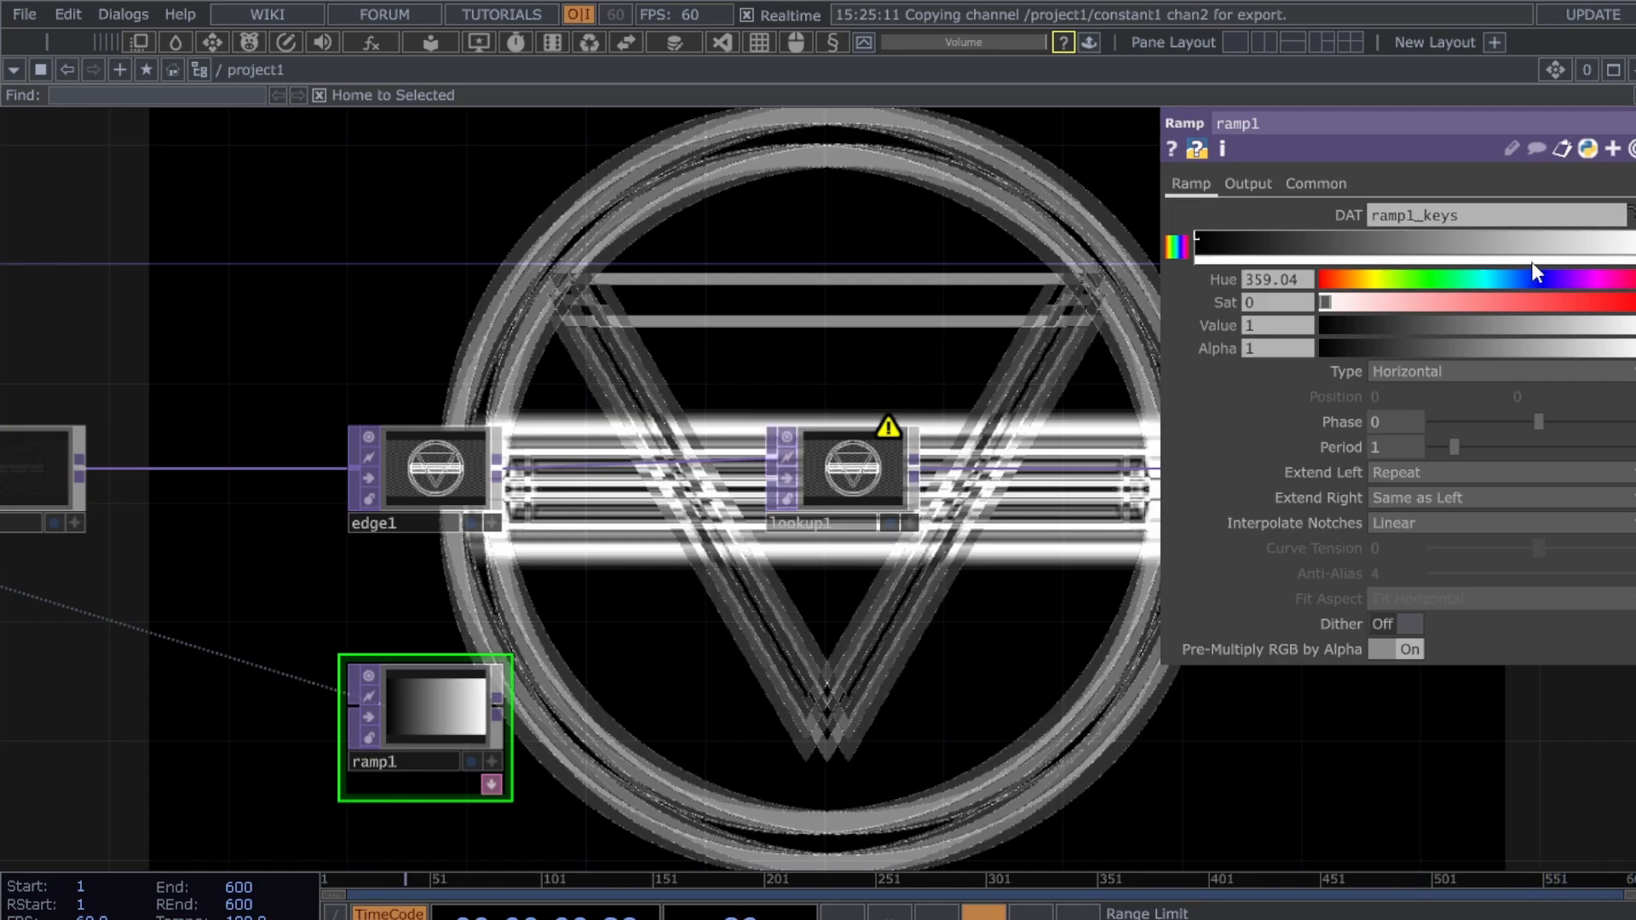
# - Add a bright green colour key to ramp1's black-to-green gradient
pyautogui.moveTo(1602, 244); pyautogui.dragTo(1435, 262)
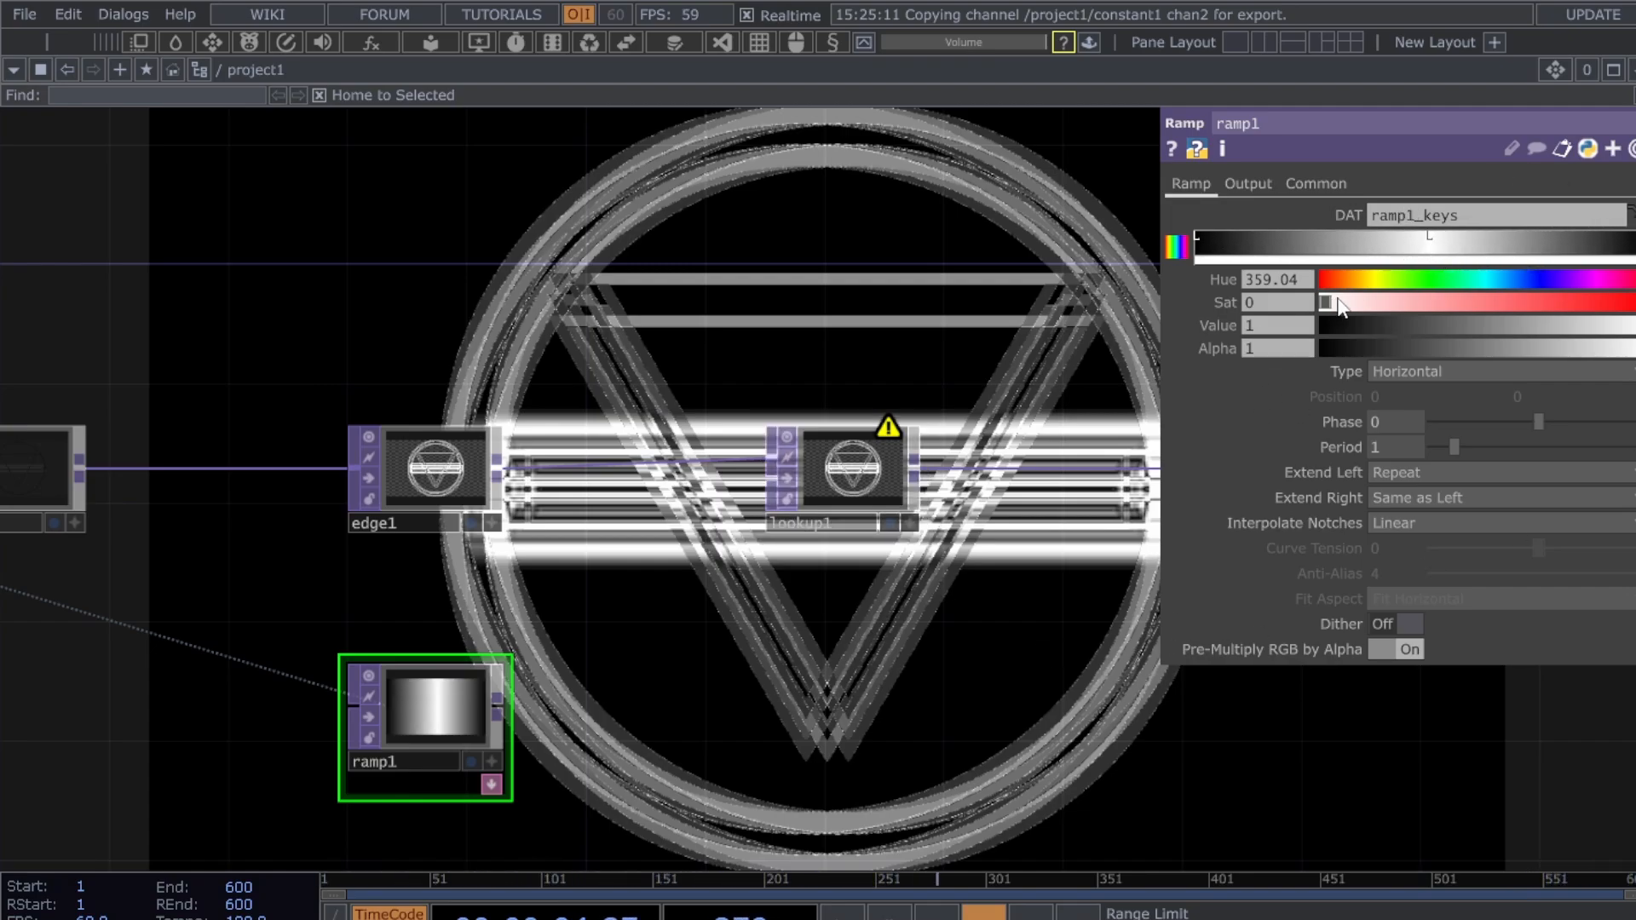
pyautogui.moveTo(1539, 286); pyautogui.dragTo(1635, 334)
pyautogui.moveTo(510, 706); pyautogui.dragTo(770, 477)
# - Connect ramp1 into lookup1's second input and reposition ramp1 down-left
pyautogui.moveTo(1000, 612); pyautogui.dragTo(959, 610)
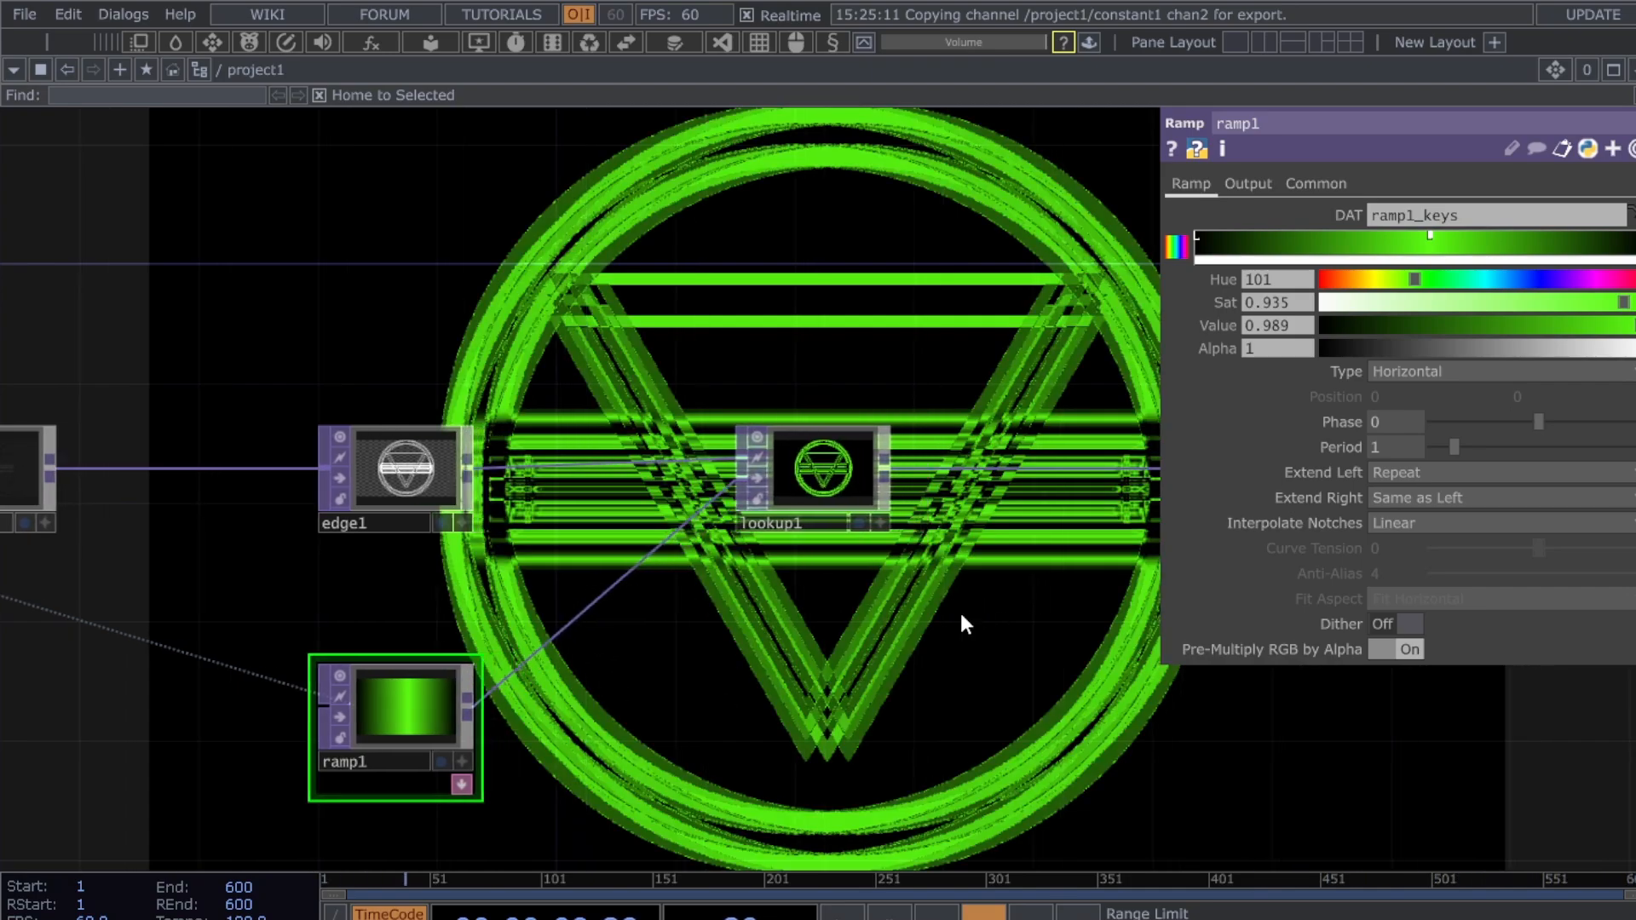
pyautogui.scroll(-3, 960, 611)
pyautogui.moveTo(921, 668); pyautogui.dragTo(908, 617)
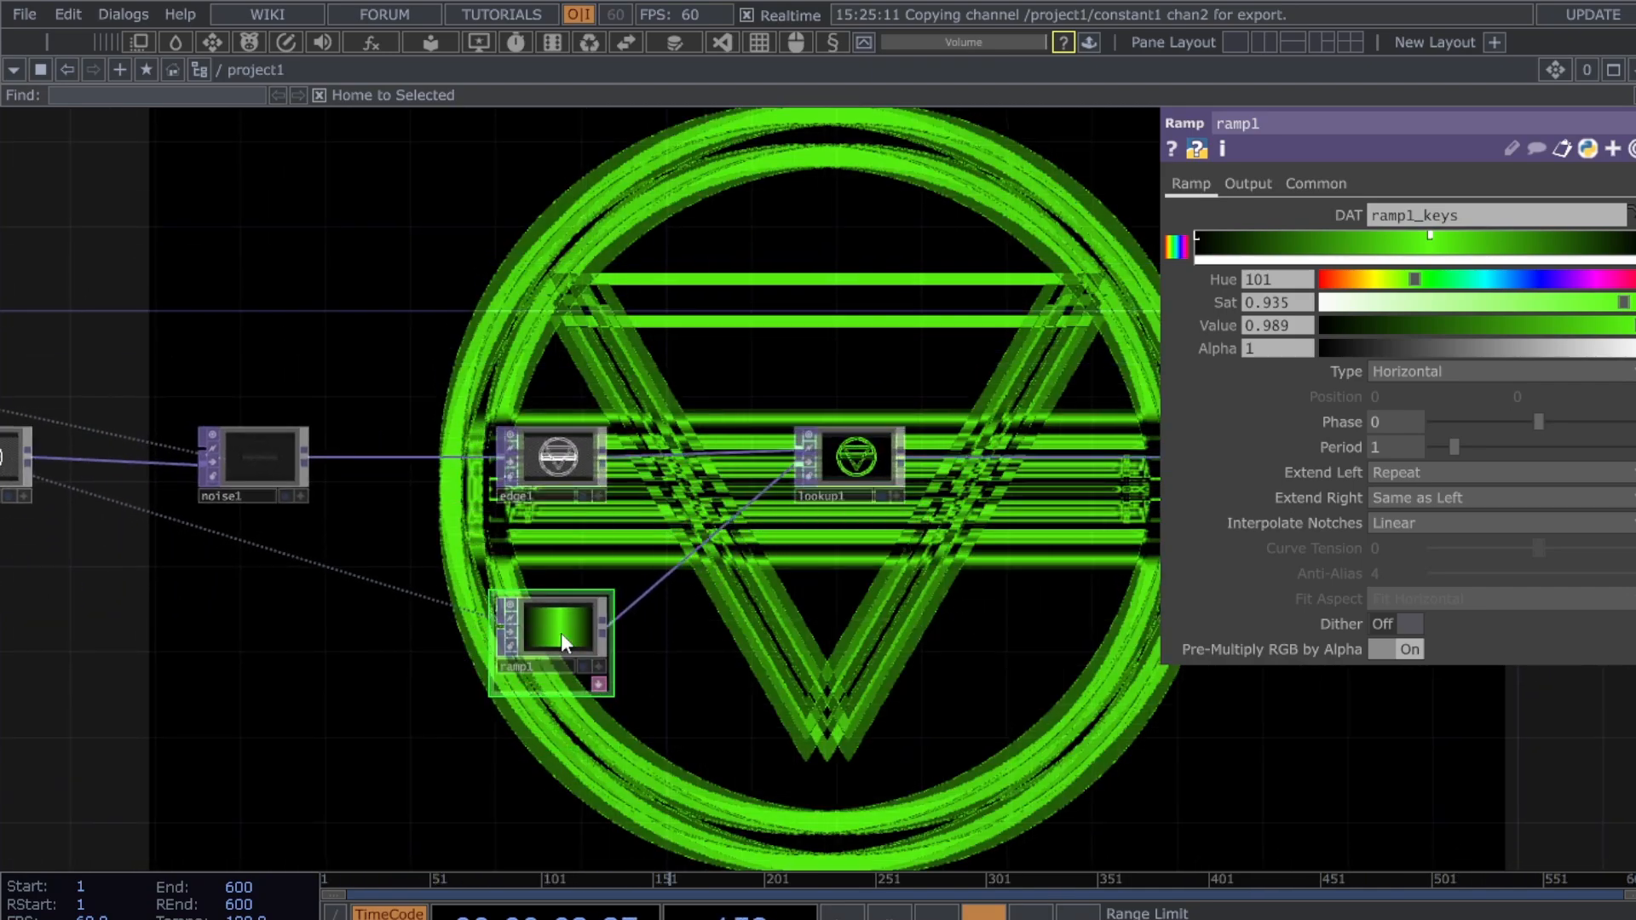
pyautogui.moveTo(561, 641); pyautogui.dragTo(498, 730)
pyautogui.moveTo(759, 668); pyautogui.dragTo(544, 668)
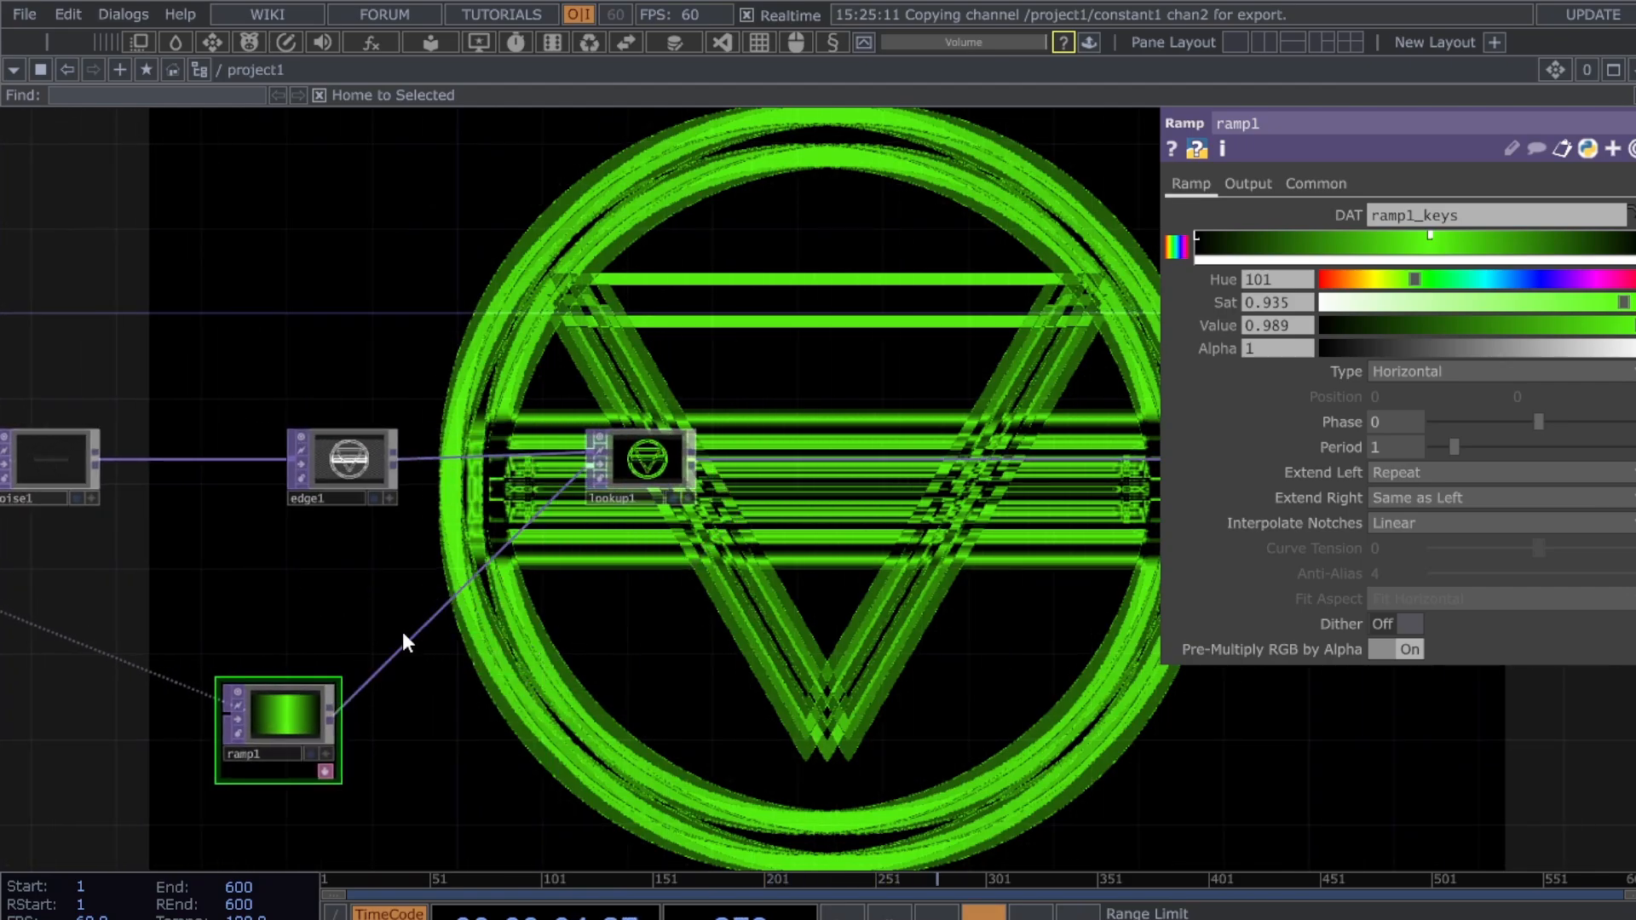
pyautogui.scroll(-2, 530, 664)
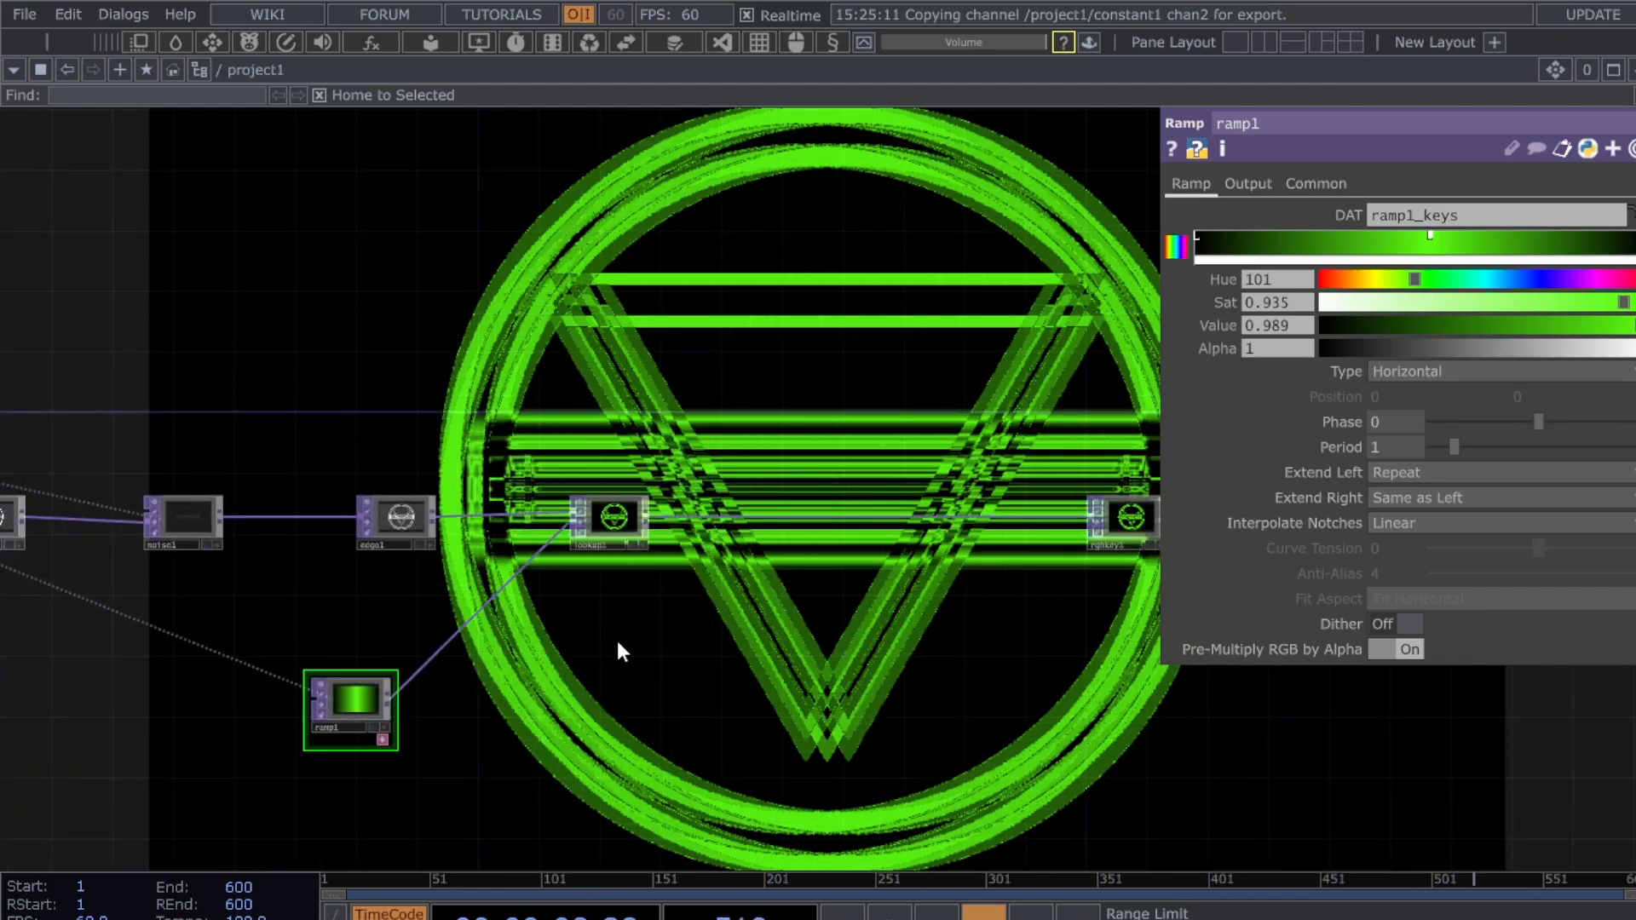
pyautogui.moveTo(831, 629); pyautogui.dragTo(494, 629)
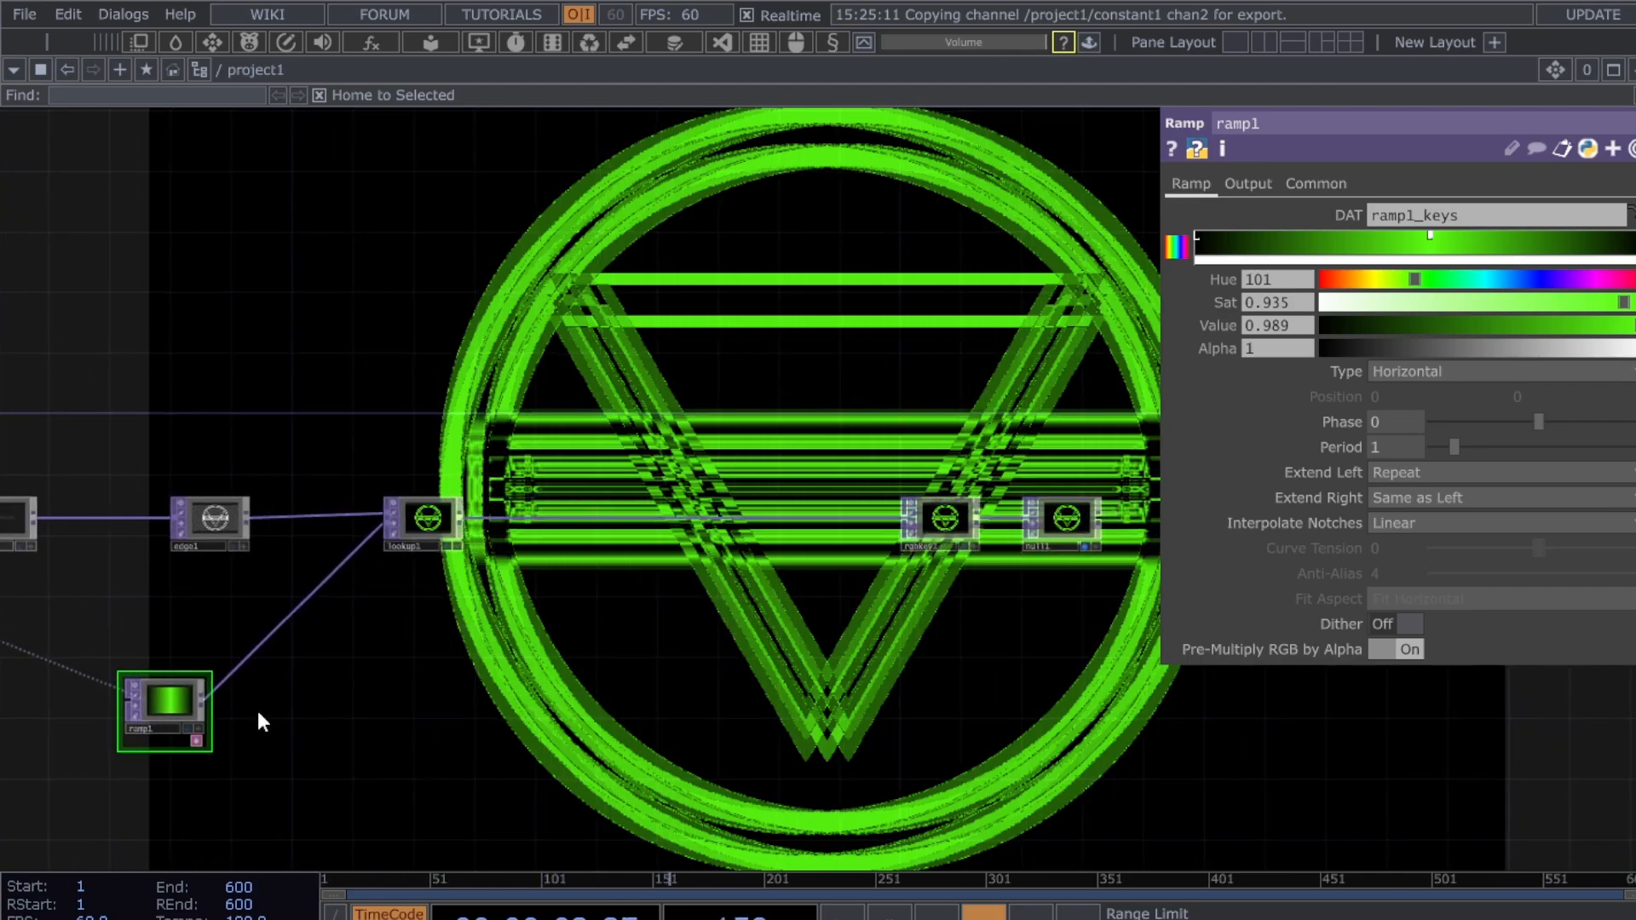
# - Move rgbkey1 and null1 further right and ramp1 to the left
pyautogui.moveTo(928, 596); pyautogui.dragTo(1080, 468, button='right')
pyautogui.moveTo(851, 767); pyautogui.dragTo(639, 718)
pyautogui.moveTo(730, 467); pyautogui.dragTo(895, 466)
pyautogui.moveTo(612, 584); pyautogui.dragTo(917, 591)
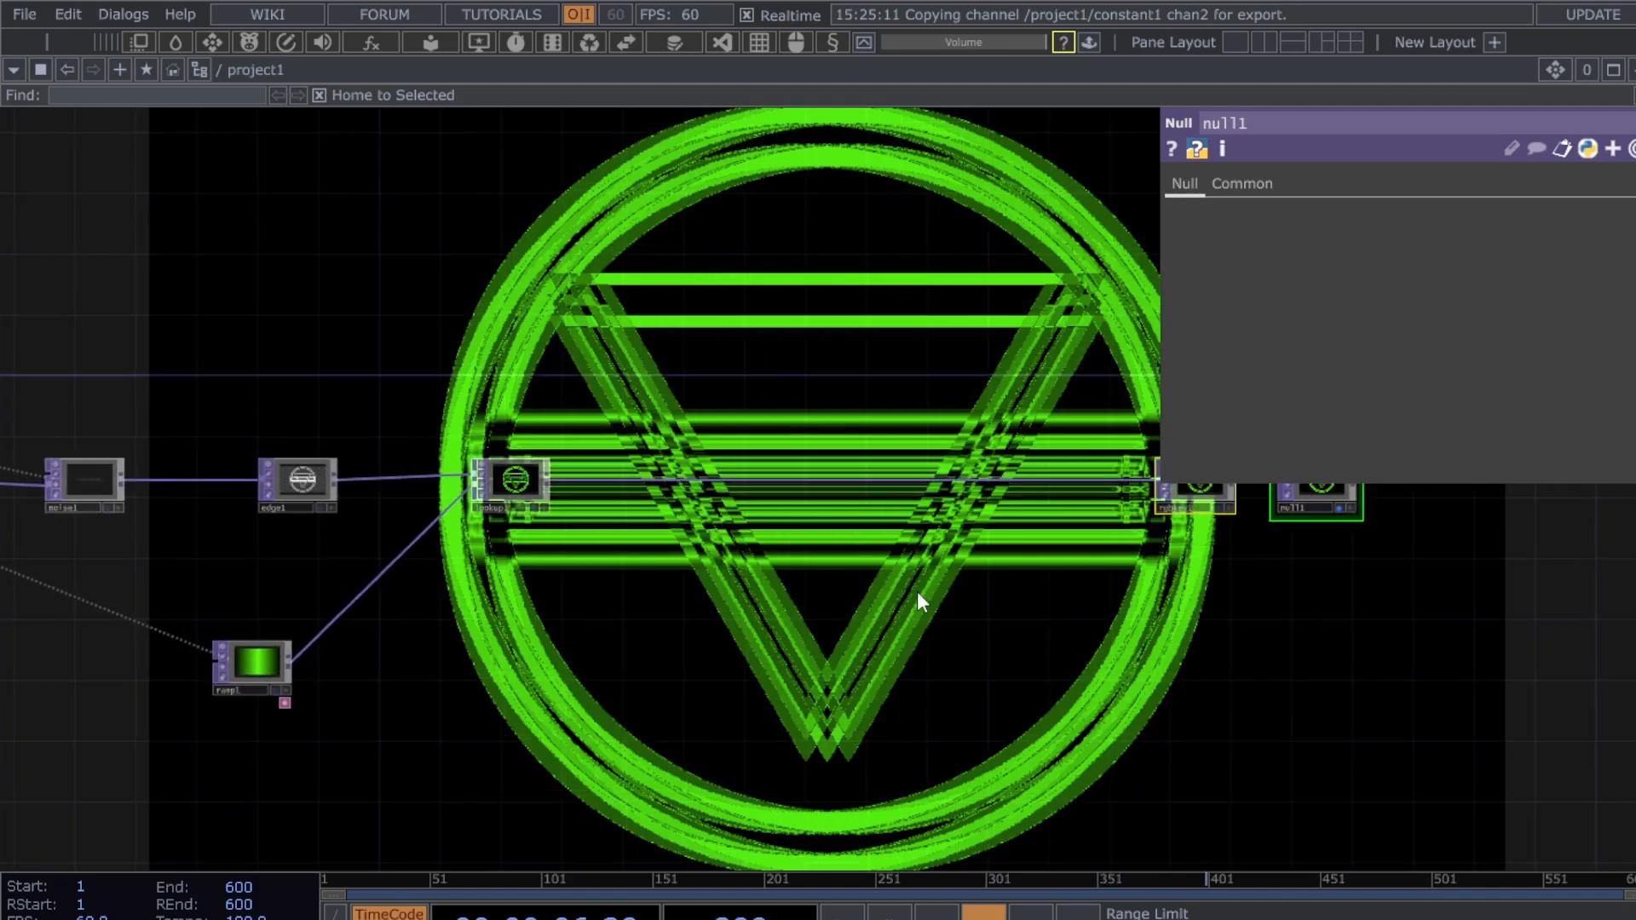
pyautogui.scroll(3, 380, 655)
pyautogui.moveTo(196, 645); pyautogui.dragTo(132, 624)
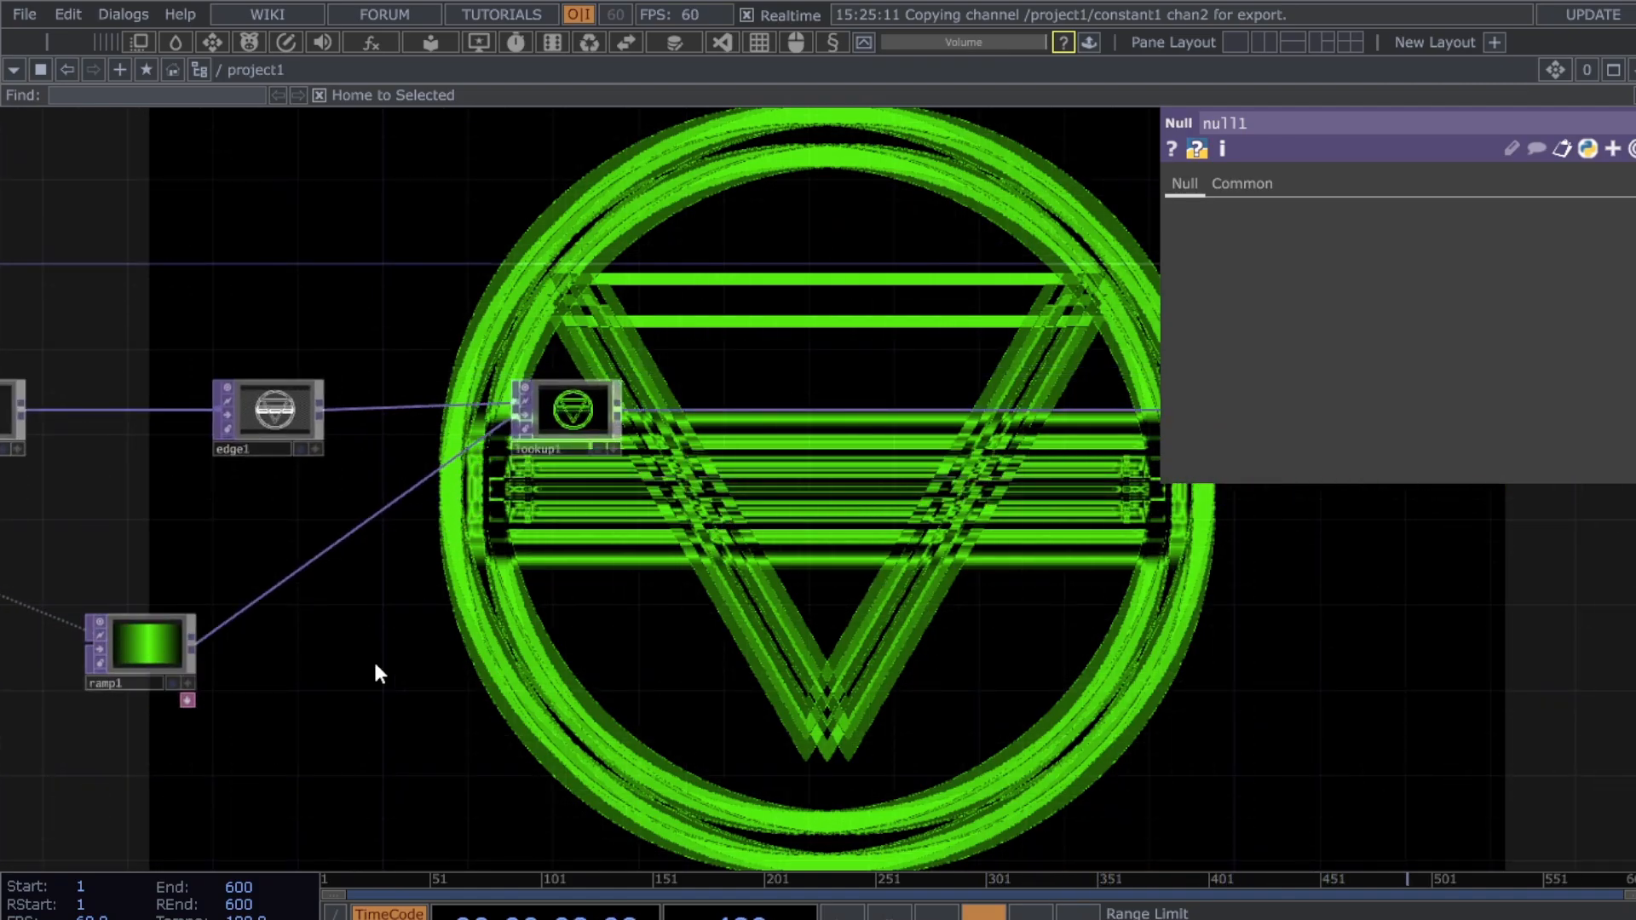
# - Insert an HSV Adjust TOP, hsvadj1, on the ramp1-to-lookup1 wire
pyautogui.rightClick(328, 547)
pyautogui.click(354, 520)
pyautogui.click(324, 647)
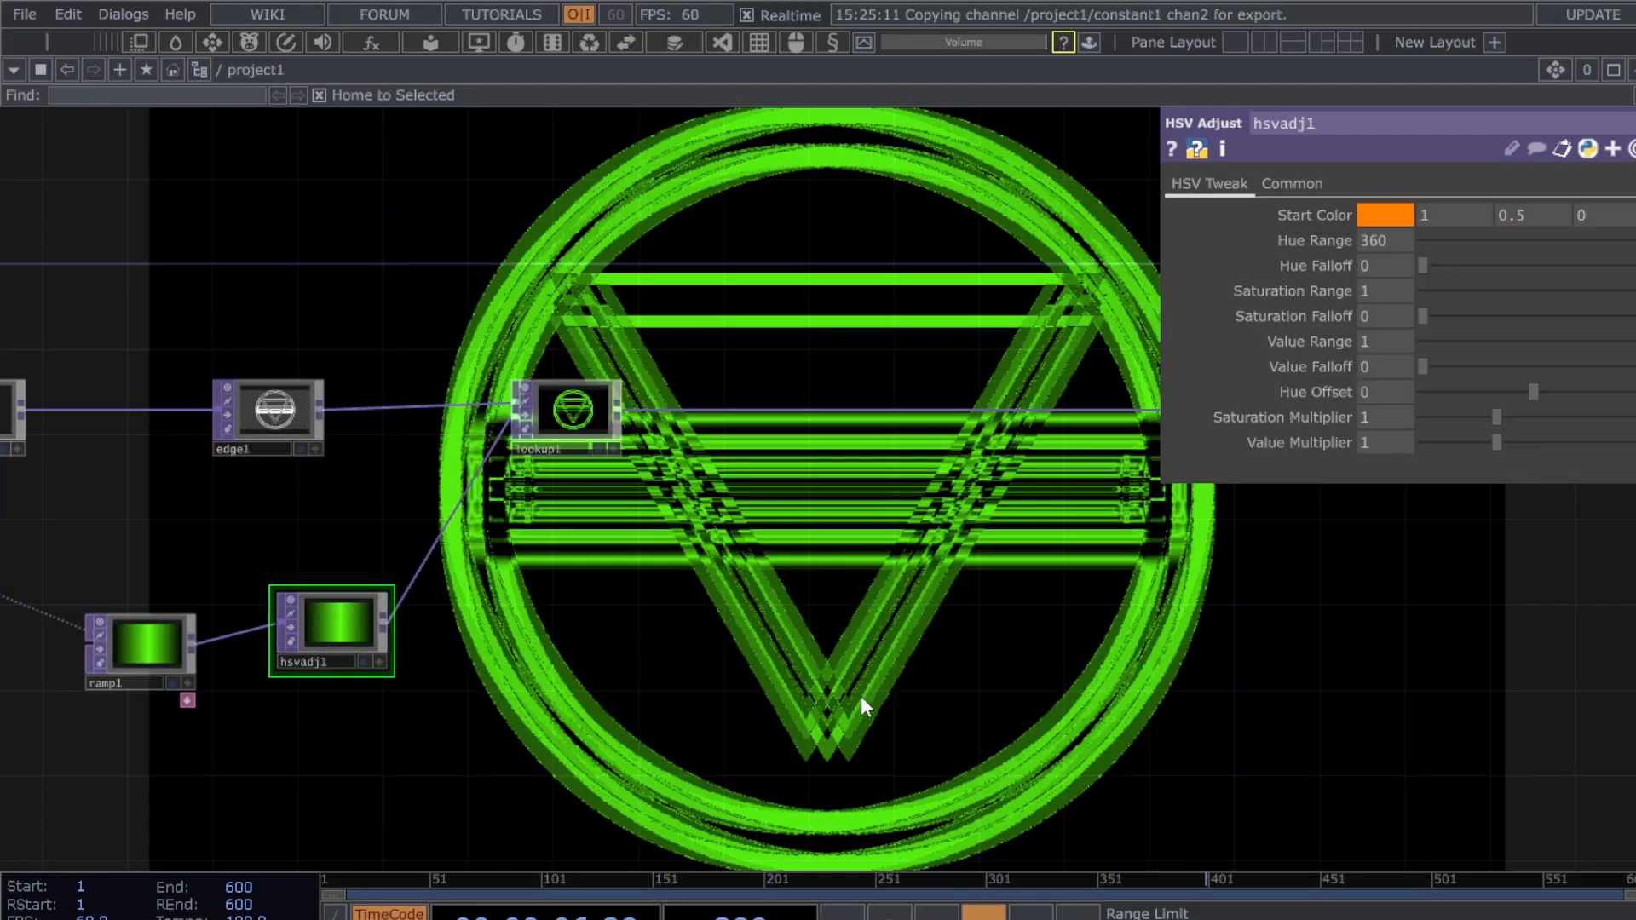
pyautogui.moveTo(860, 697); pyautogui.dragTo(871, 579)
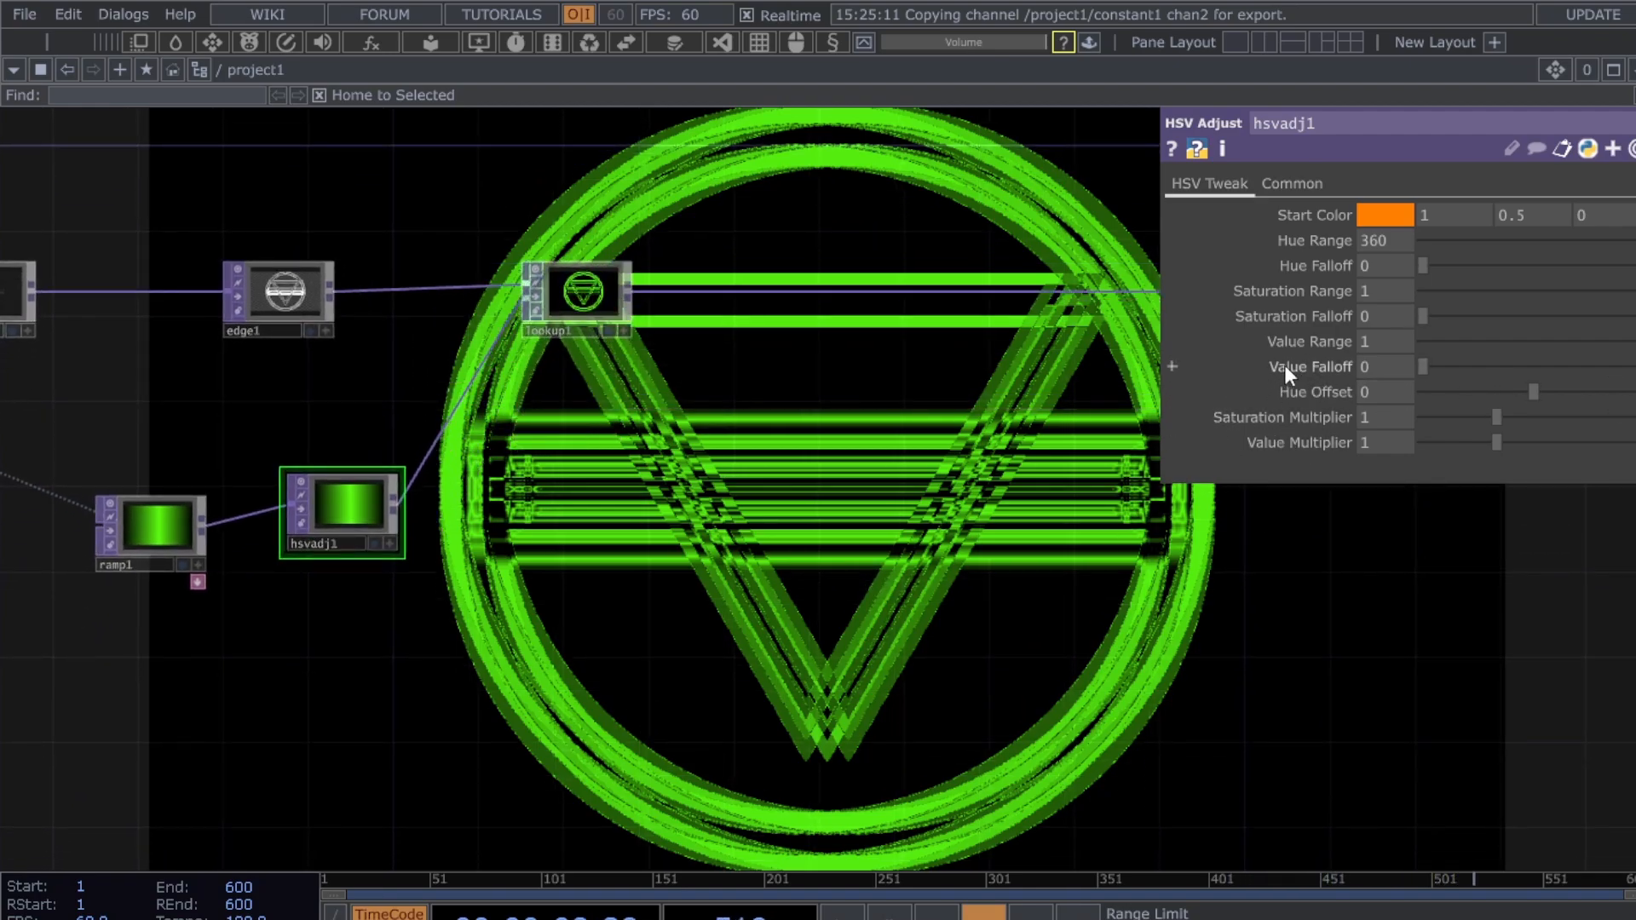
# - Try a hue shift on hsvadj1, reset it to 0, and nudge the node down
pyautogui.moveTo(1541, 391); pyautogui.dragTo(1573, 406)
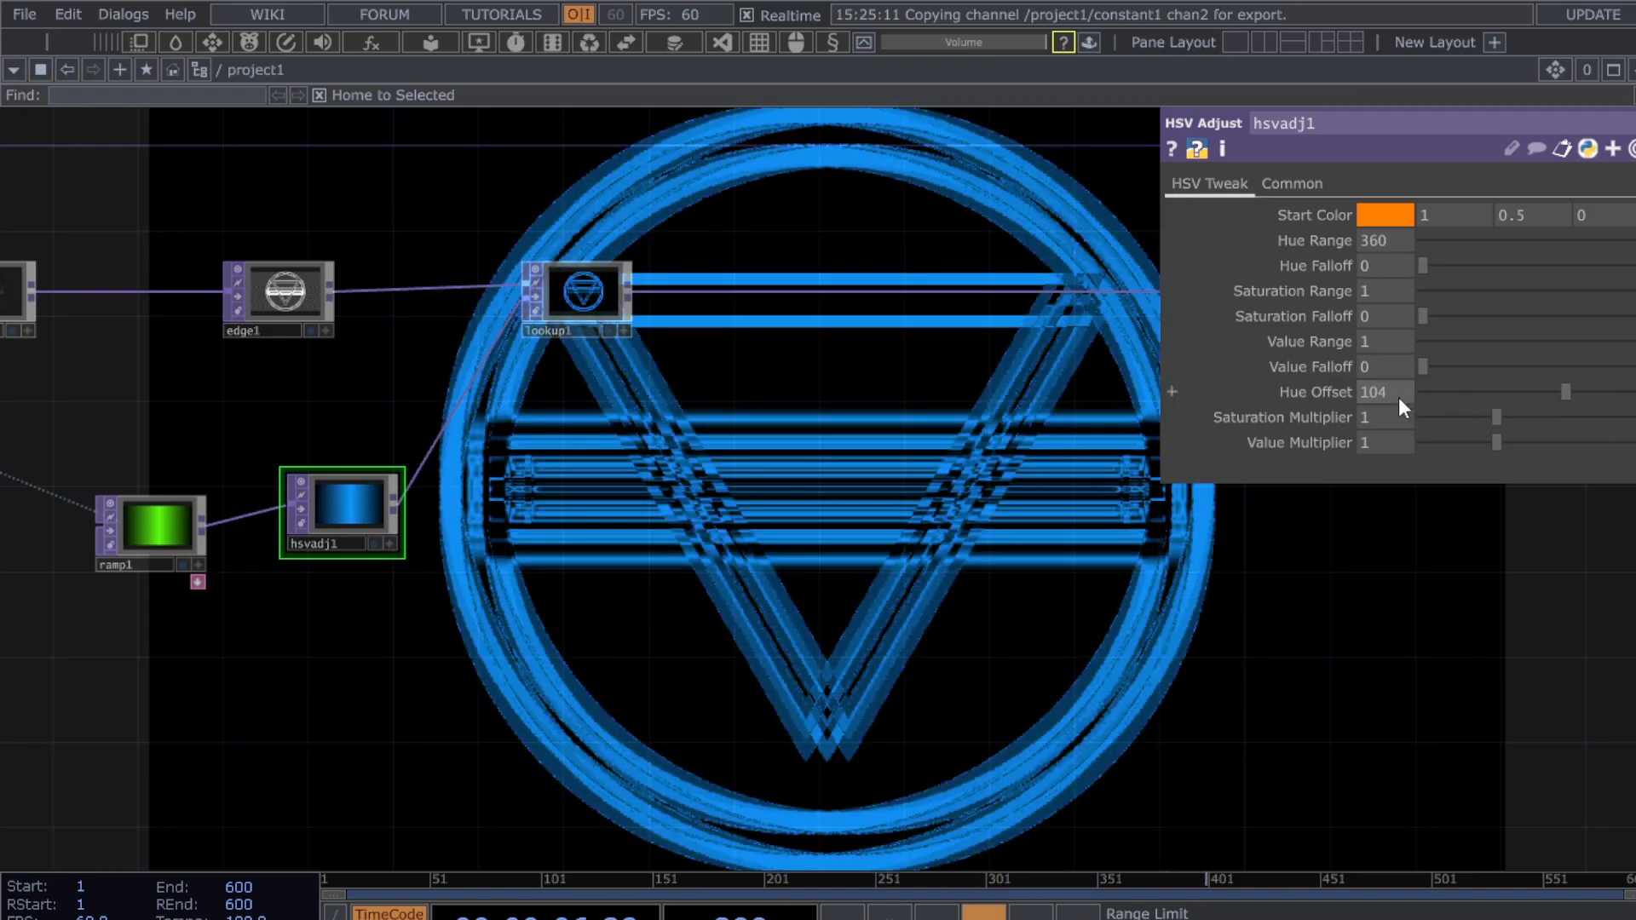
pyautogui.write('0')
pyautogui.press('Return')
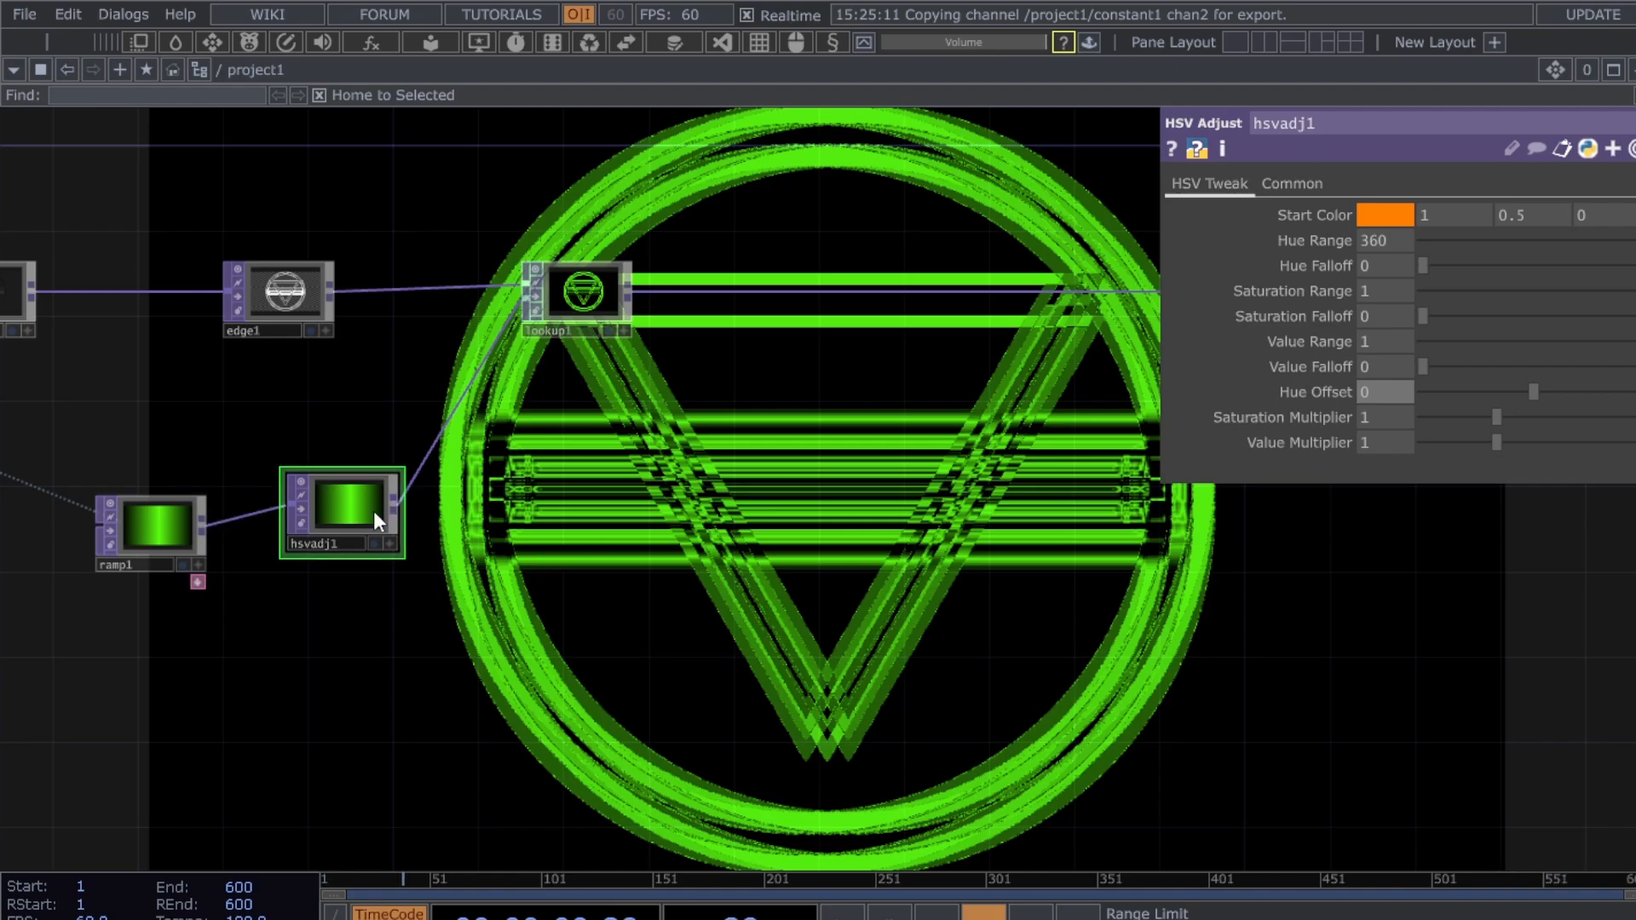
pyautogui.moveTo(332, 503); pyautogui.dragTo(326, 524)
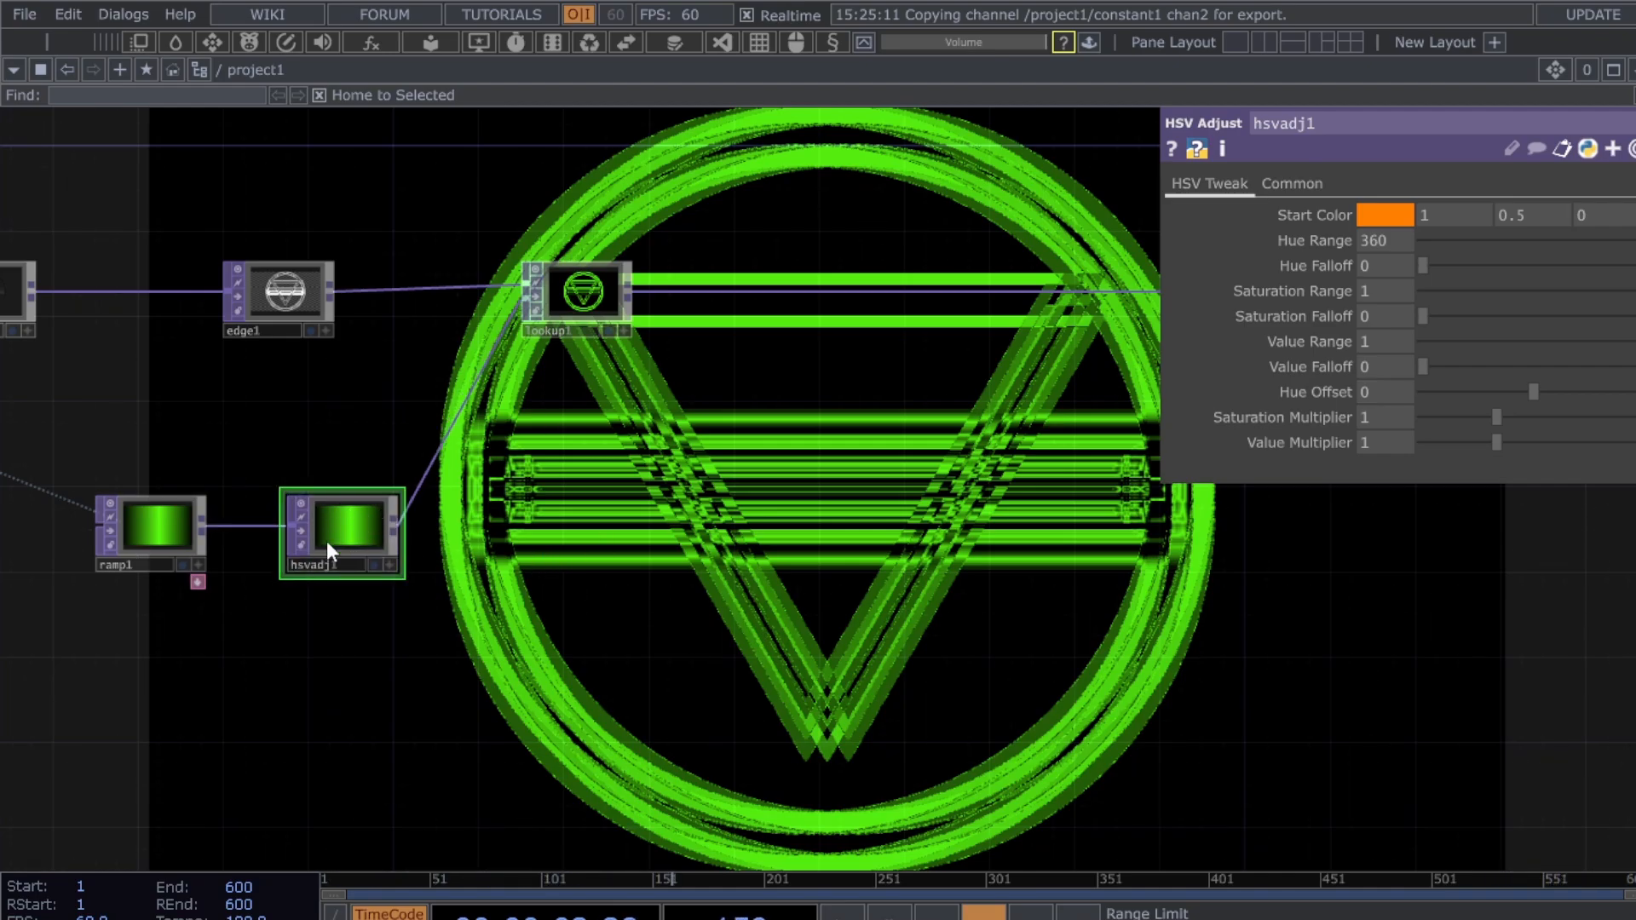
pyautogui.moveTo(836, 508); pyautogui.dragTo(799, 509)
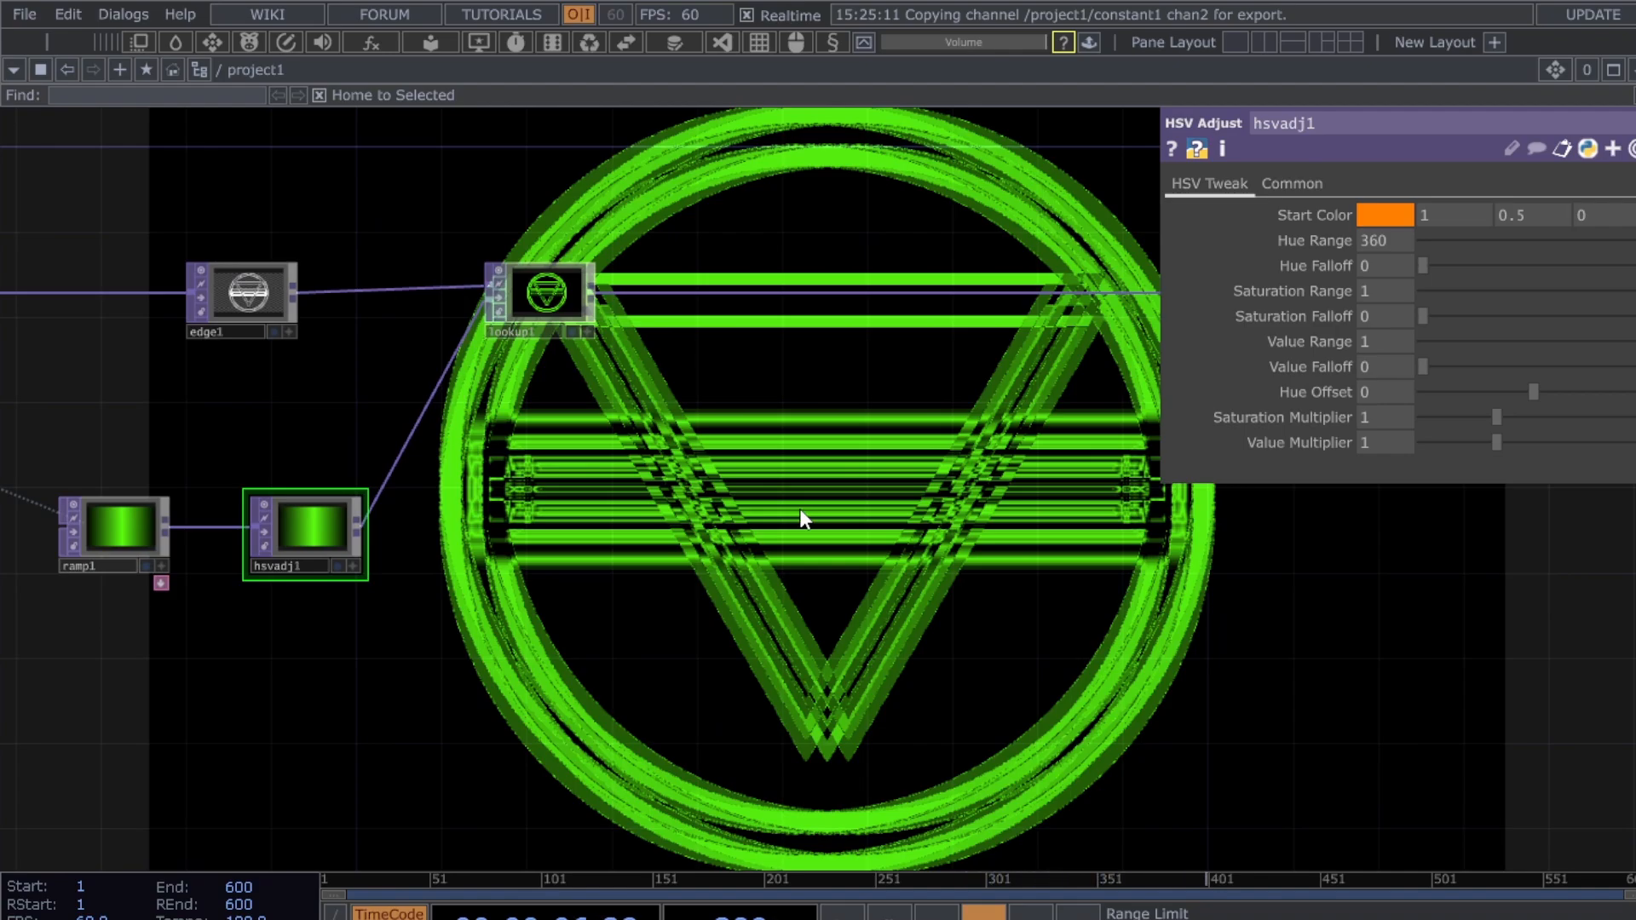
pyautogui.moveTo(870, 486); pyautogui.dragTo(771, 524)
pyautogui.scroll(-3, 771, 524)
pyautogui.moveTo(956, 557); pyautogui.dragTo(752, 568)
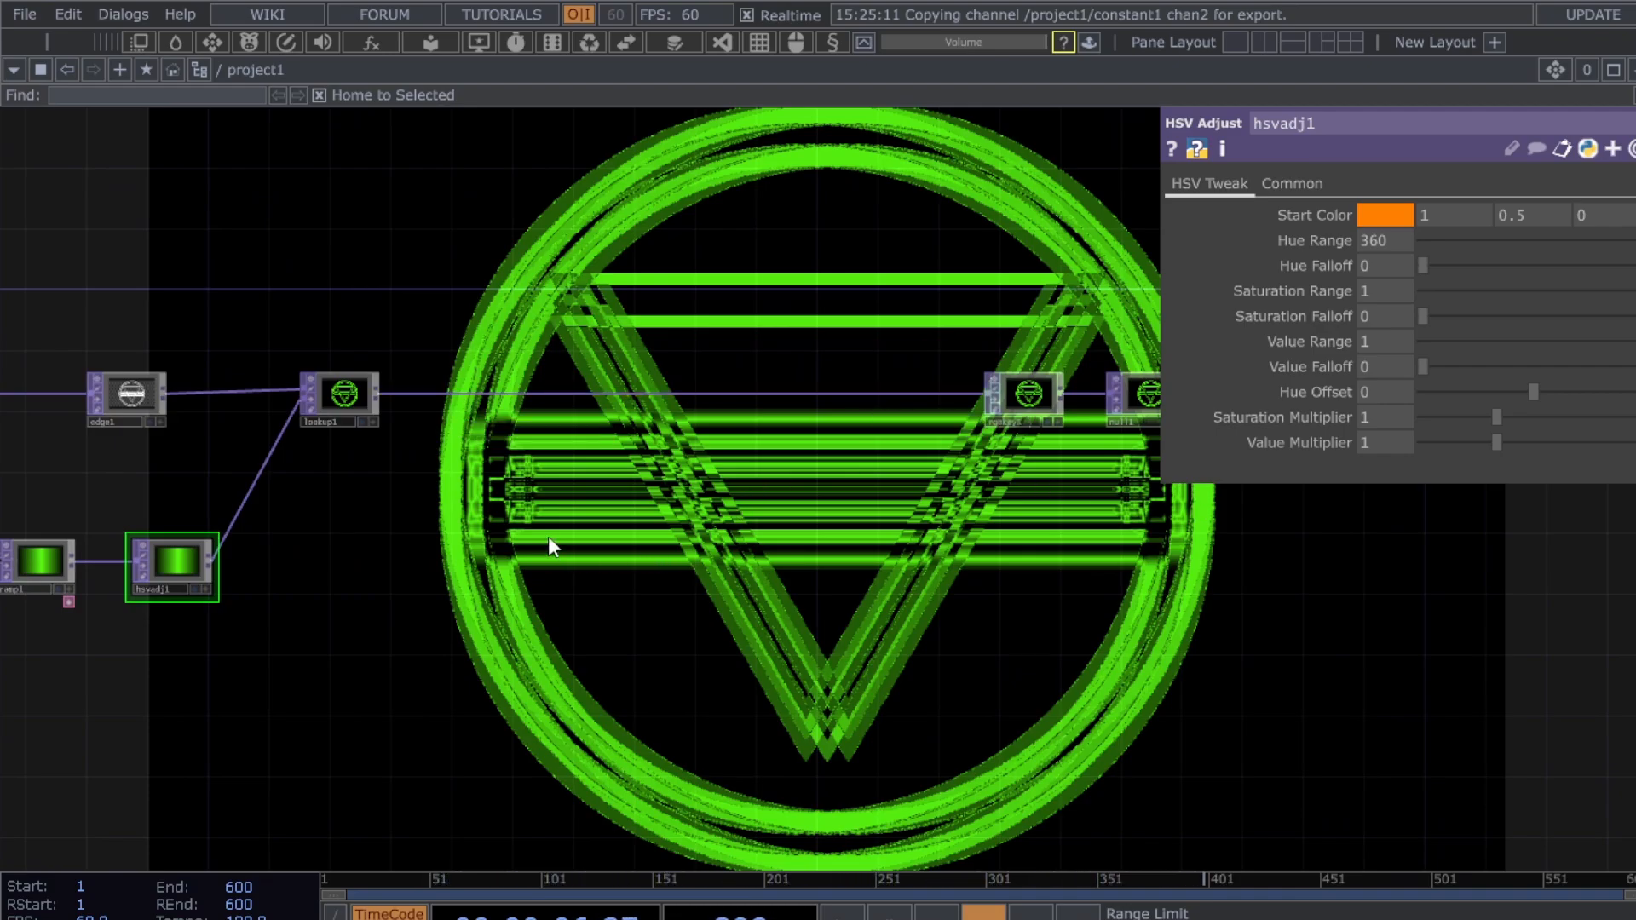
# - Insert a Composite TOP, comp2, on the wire between lookup1 and rgbkey1
pyautogui.rightClick(898, 394)
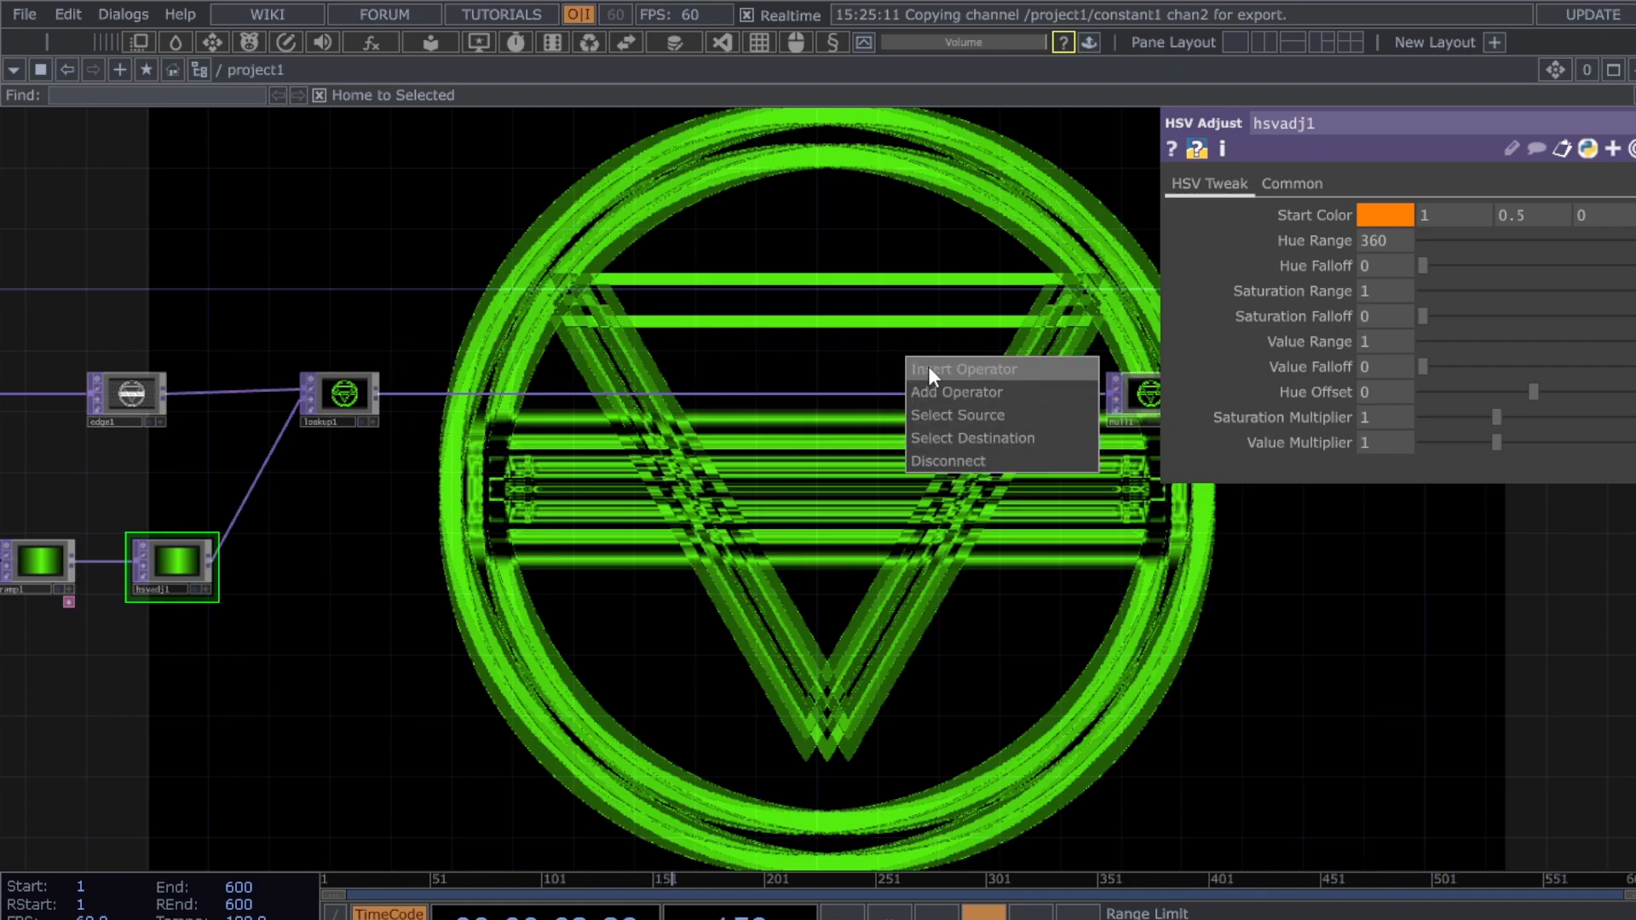
pyautogui.click(929, 368)
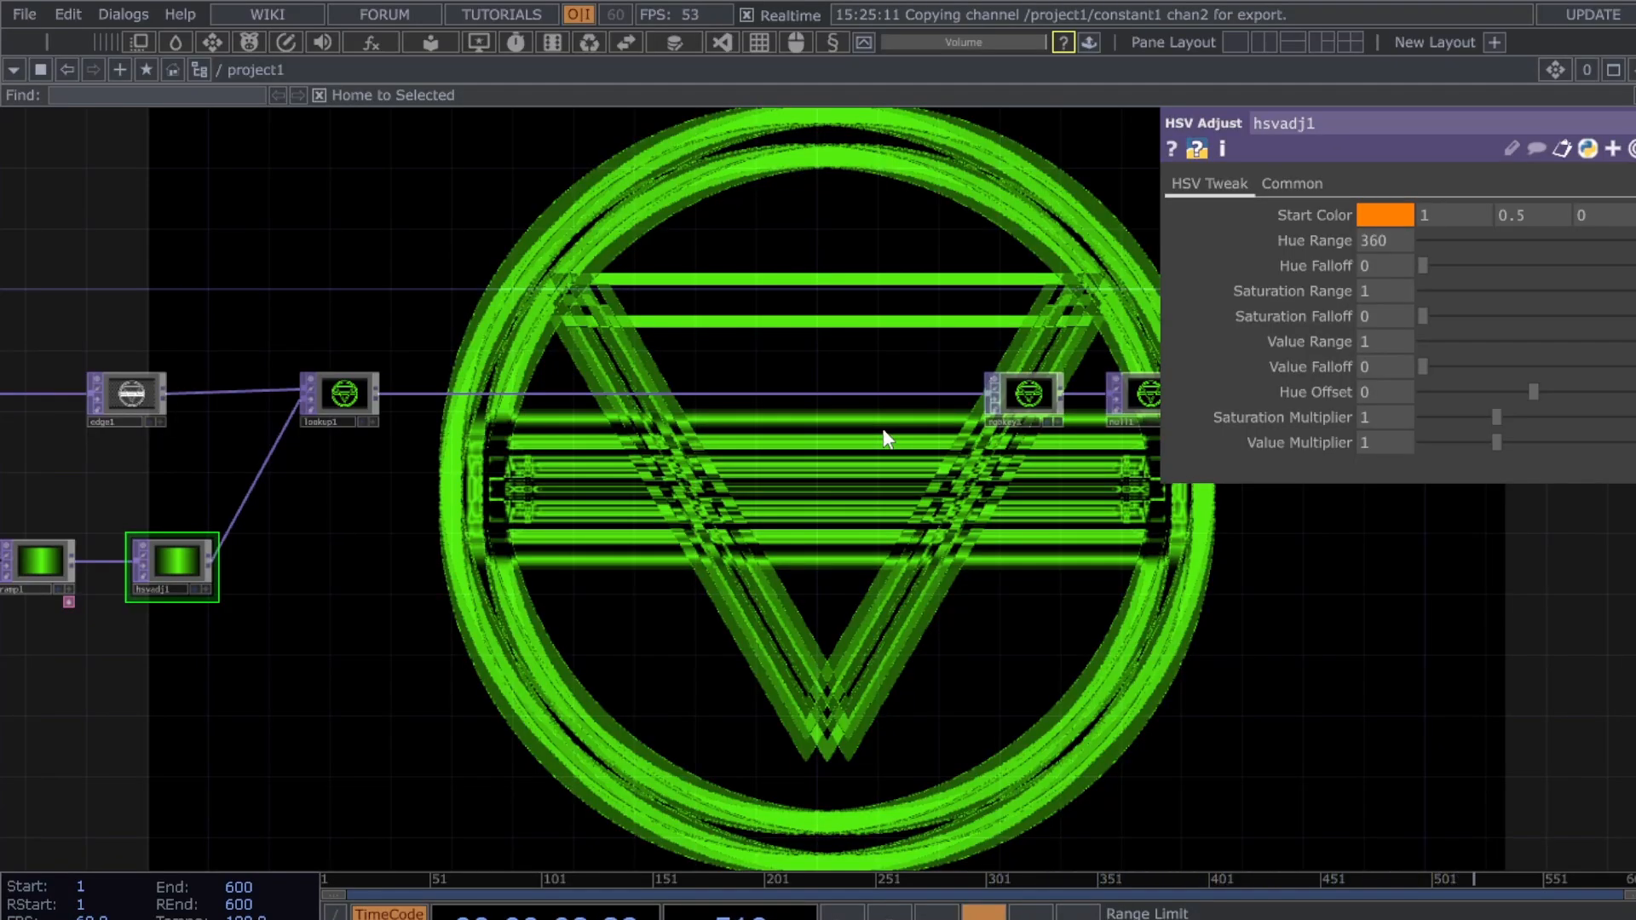
pyautogui.click(886, 431)
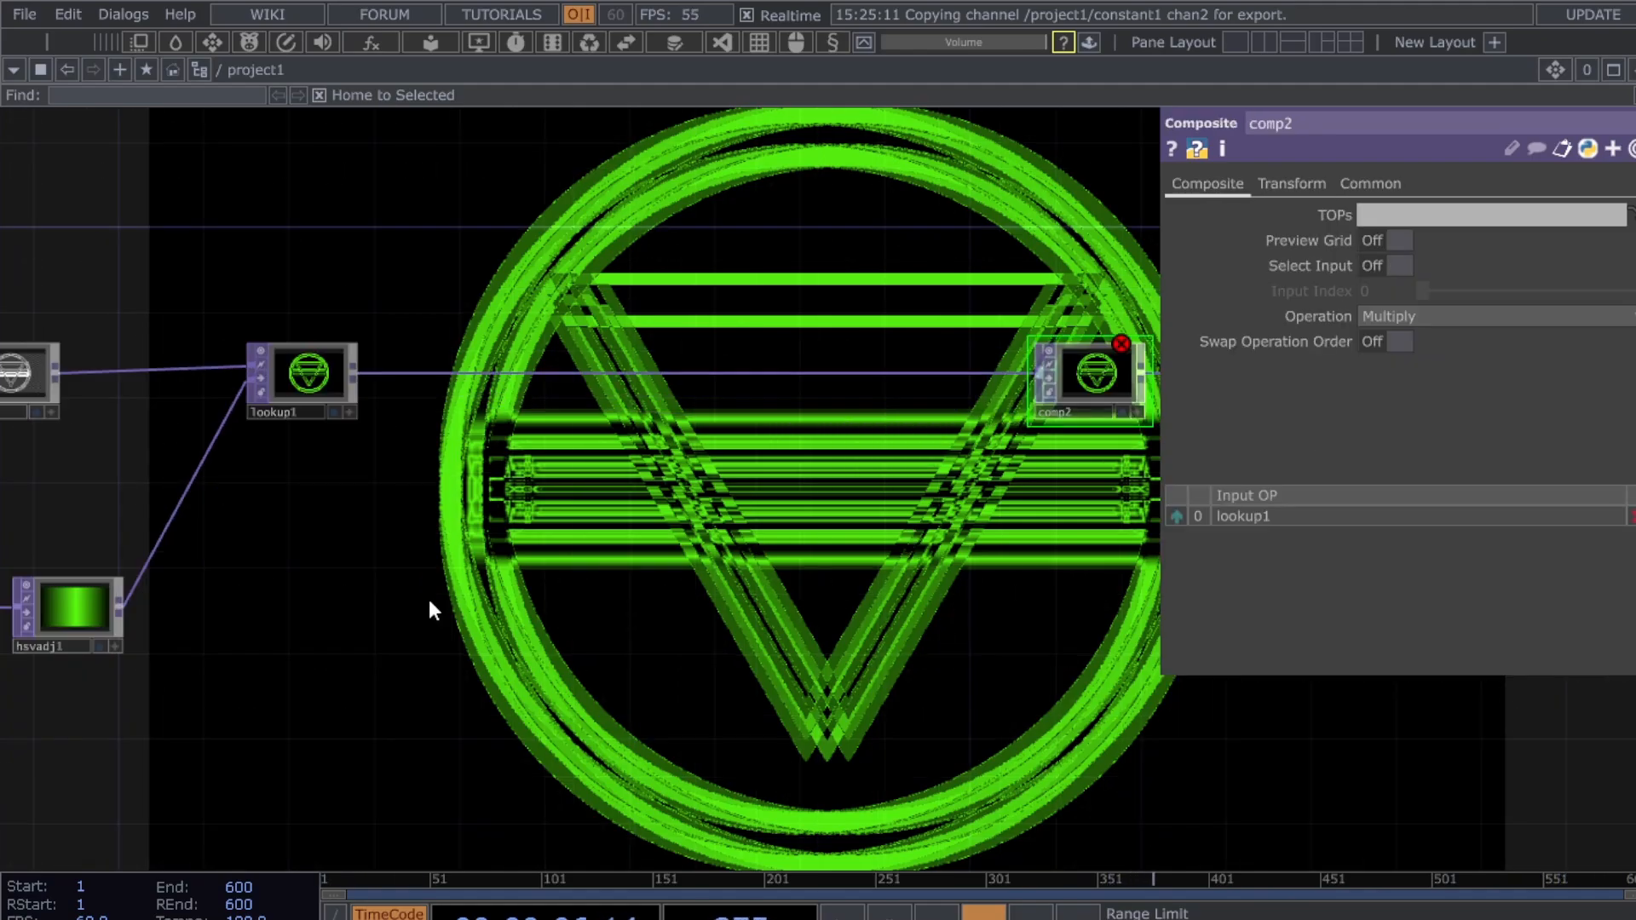
# - Add null2 after hsvadj1 and line it up beside hsvadj1
pyautogui.click(428, 600)
pyautogui.moveTo(427, 600); pyautogui.dragTo(406, 622)
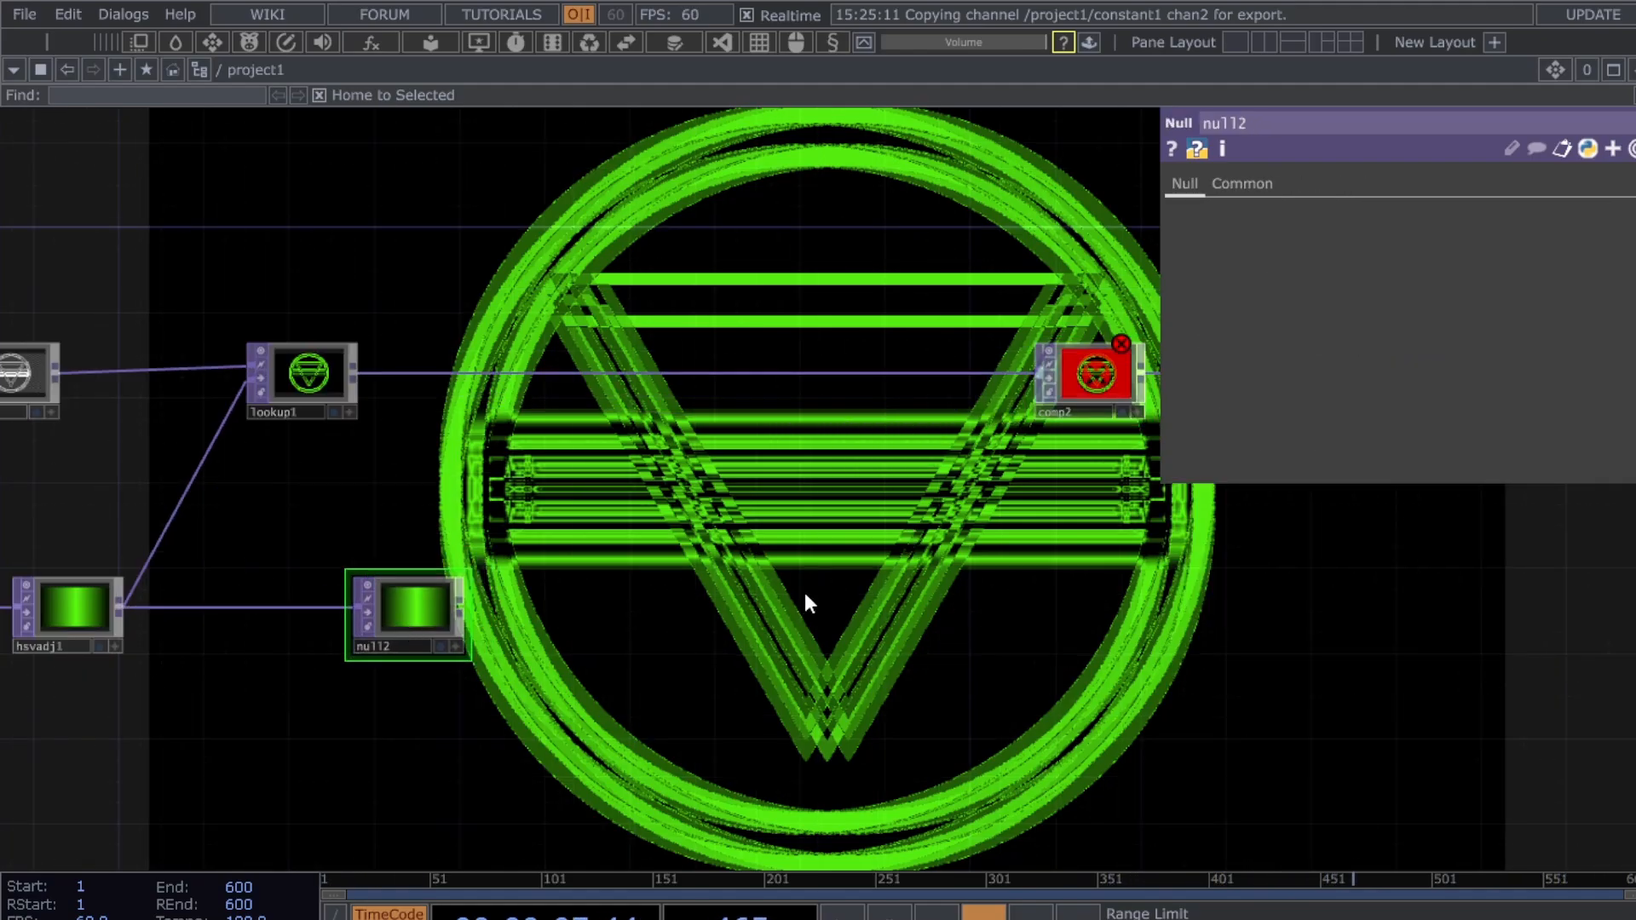
pyautogui.moveTo(806, 594); pyautogui.dragTo(573, 616)
pyautogui.scroll(-3, 779, 540)
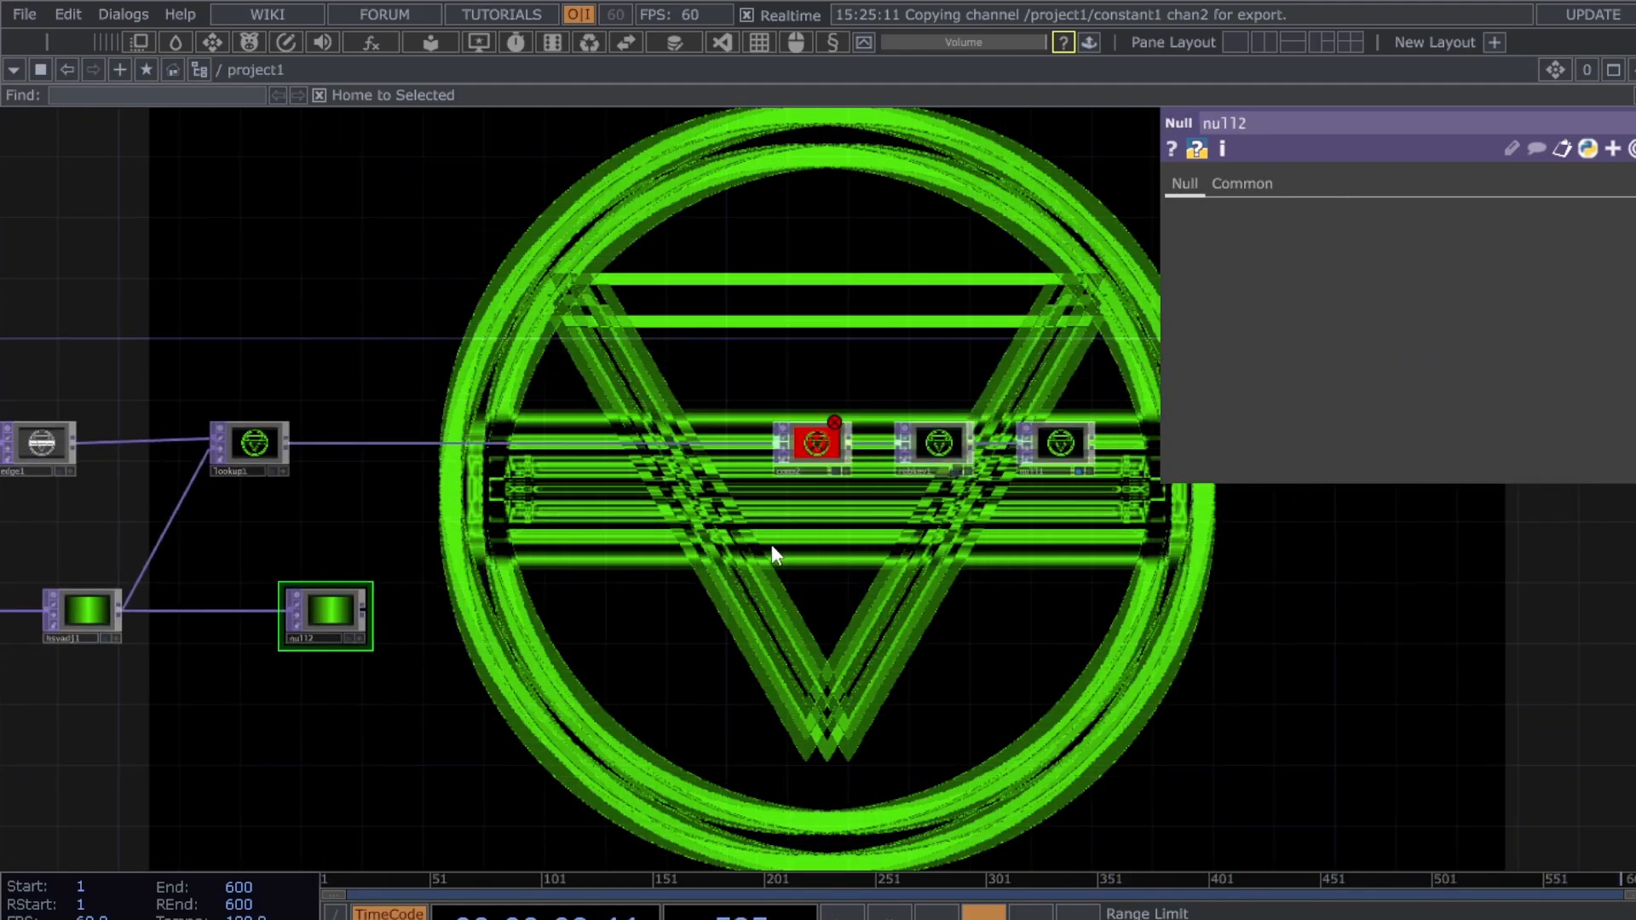
pyautogui.scroll(3, 323, 622)
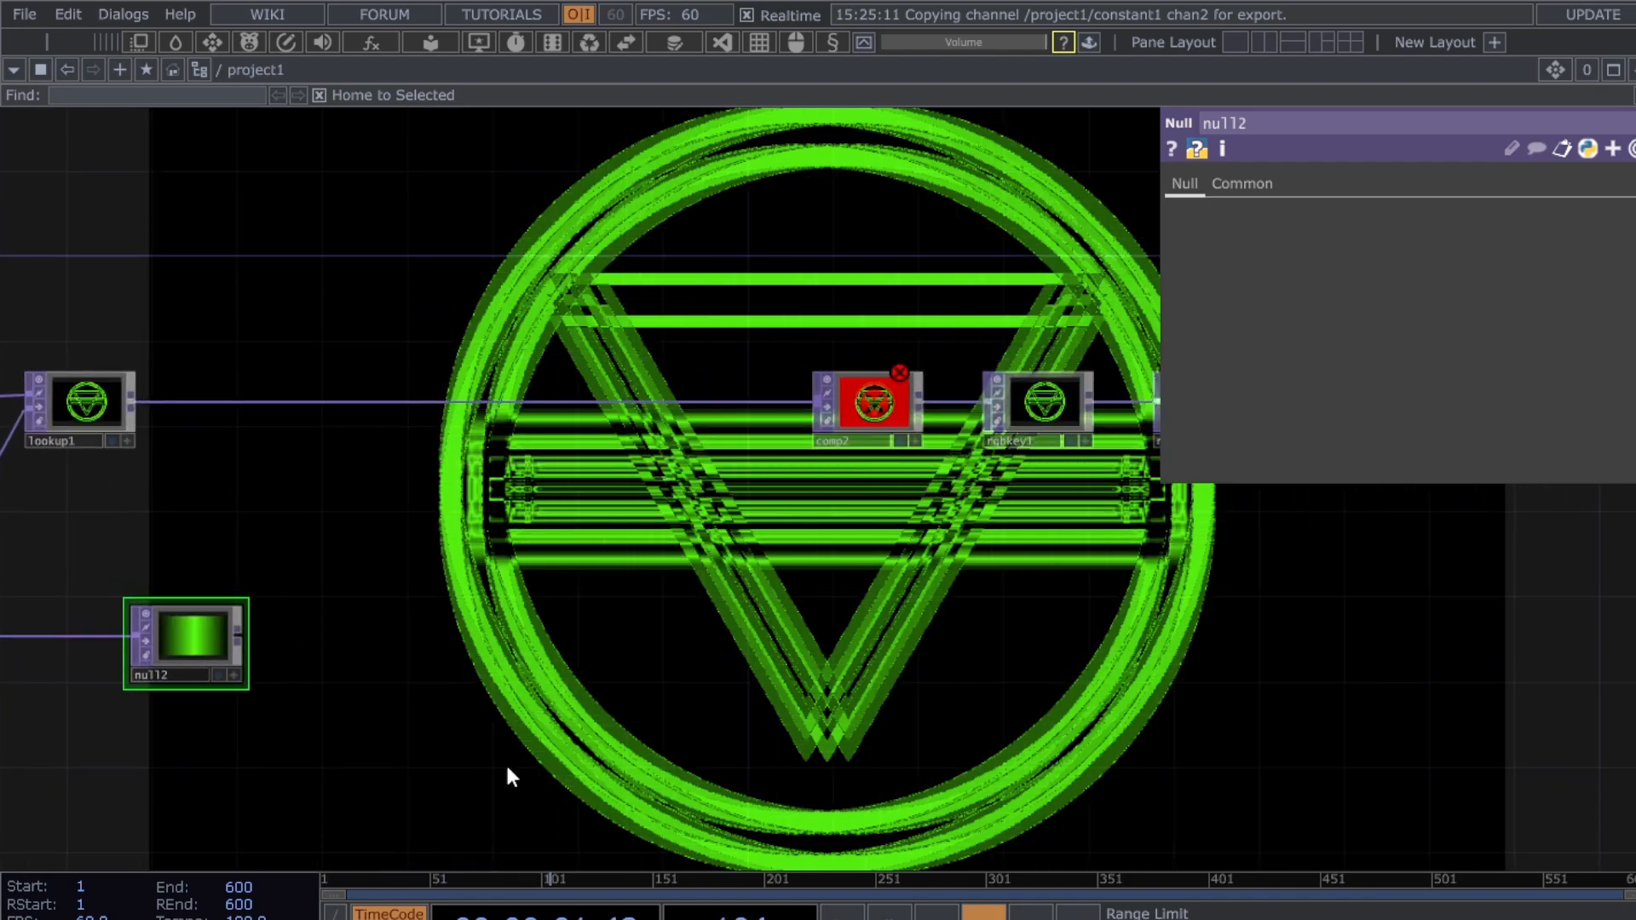
pyautogui.moveTo(566, 714); pyautogui.dragTo(961, 708)
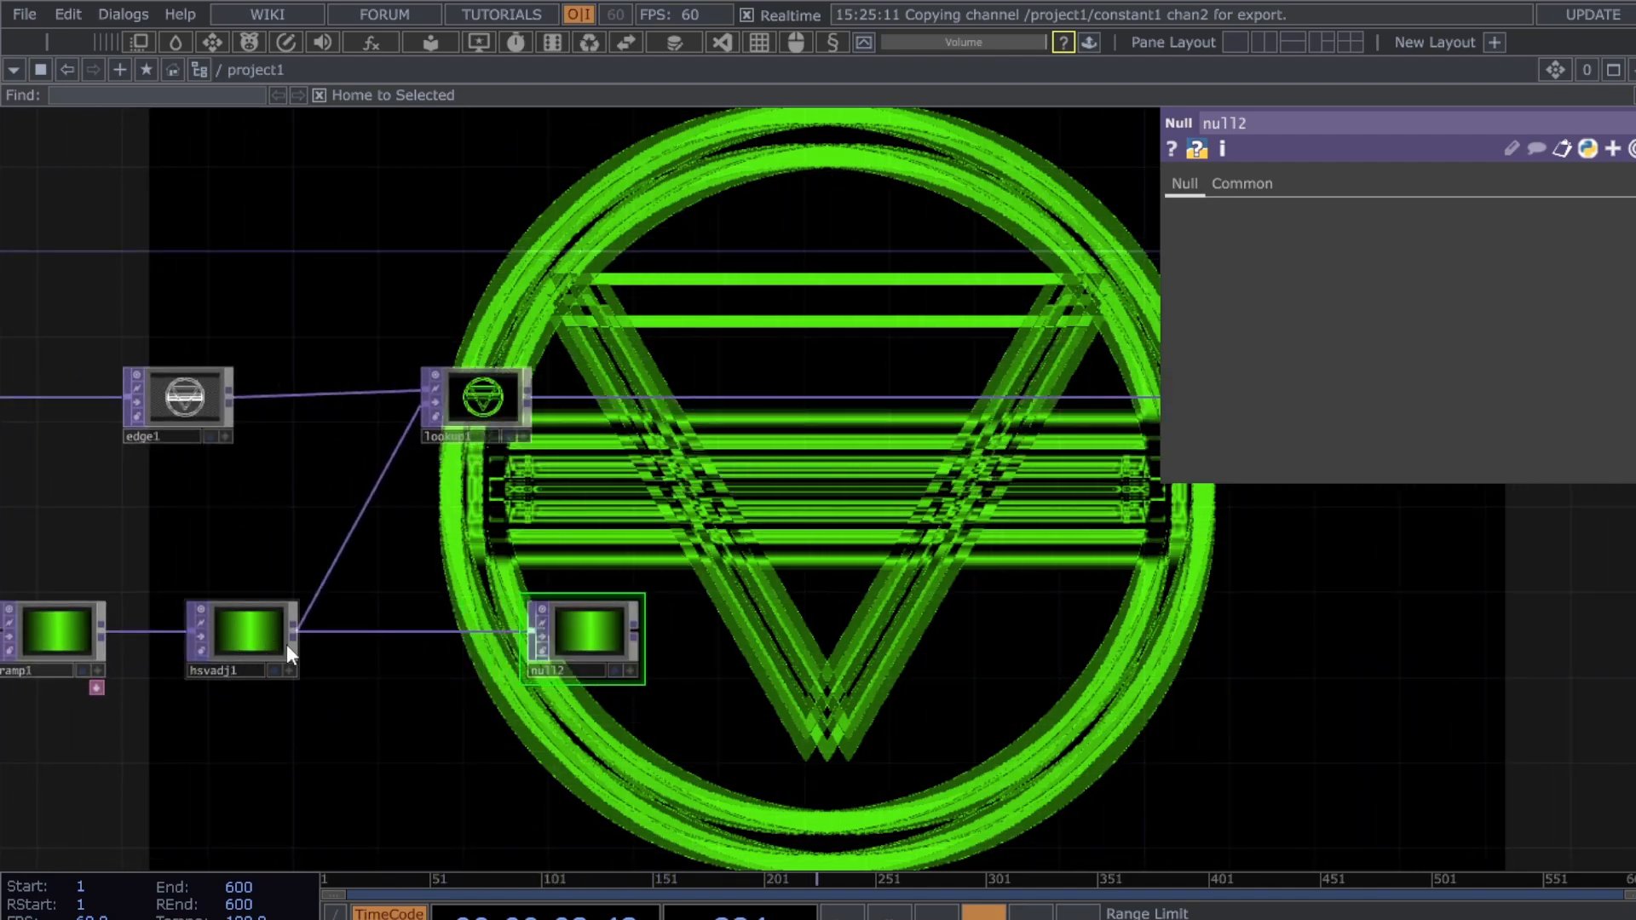
pyautogui.moveTo(682, 661); pyautogui.dragTo(544, 643)
# - Add blur1 after null2 with Filter Size 22 and Pre-Shrink 2
pyautogui.click(544, 649)
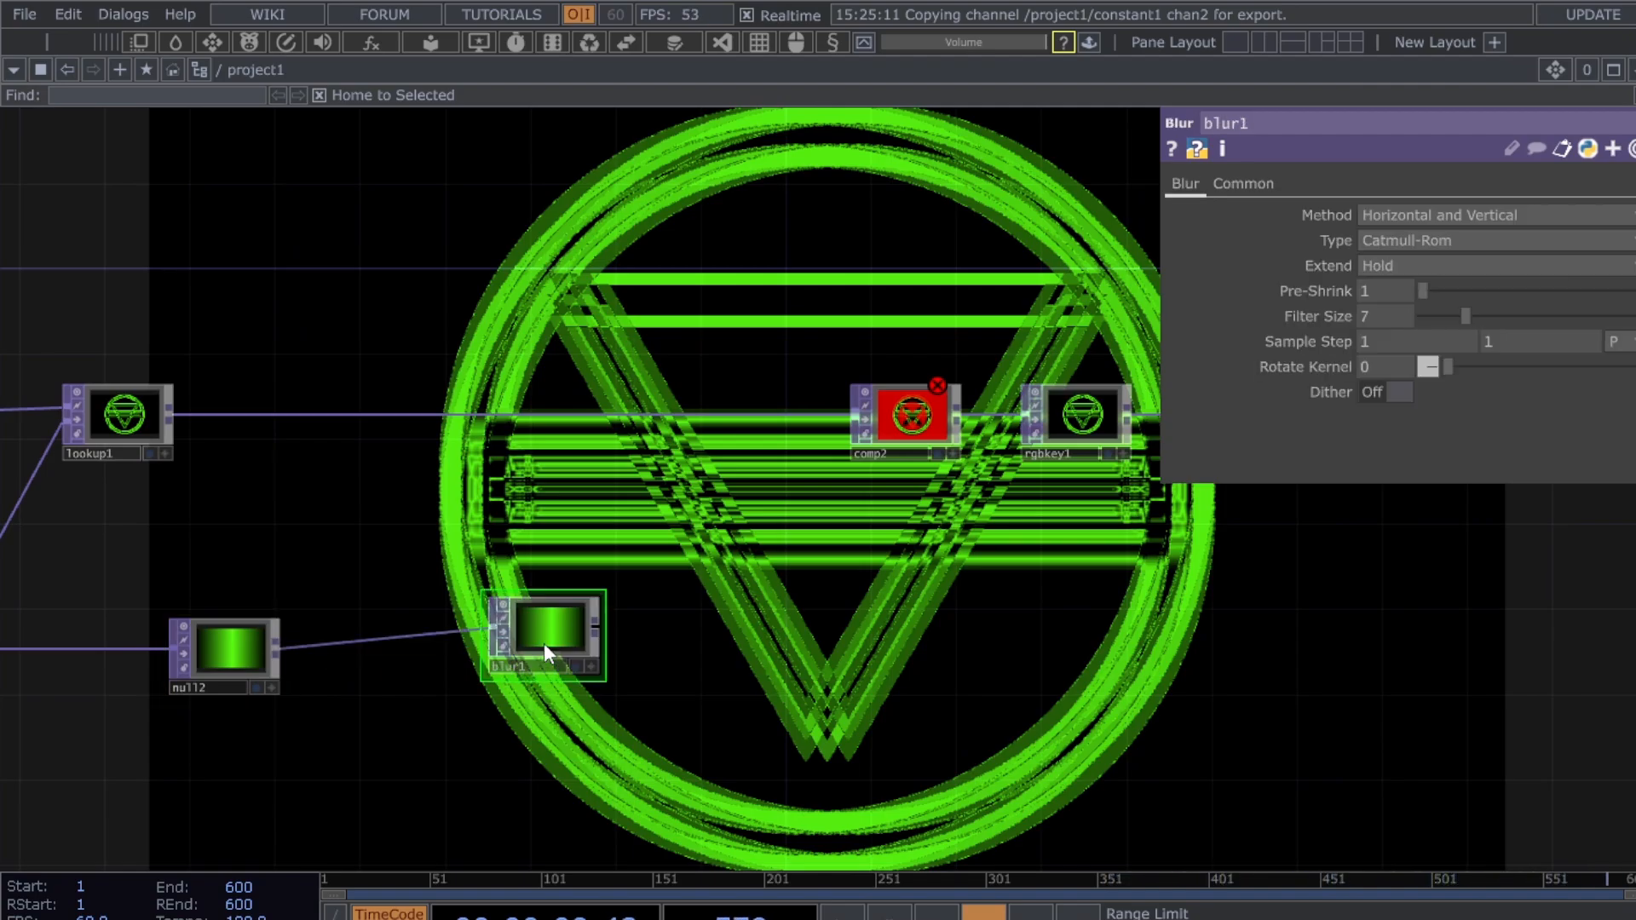
pyautogui.scroll(4, 554, 652)
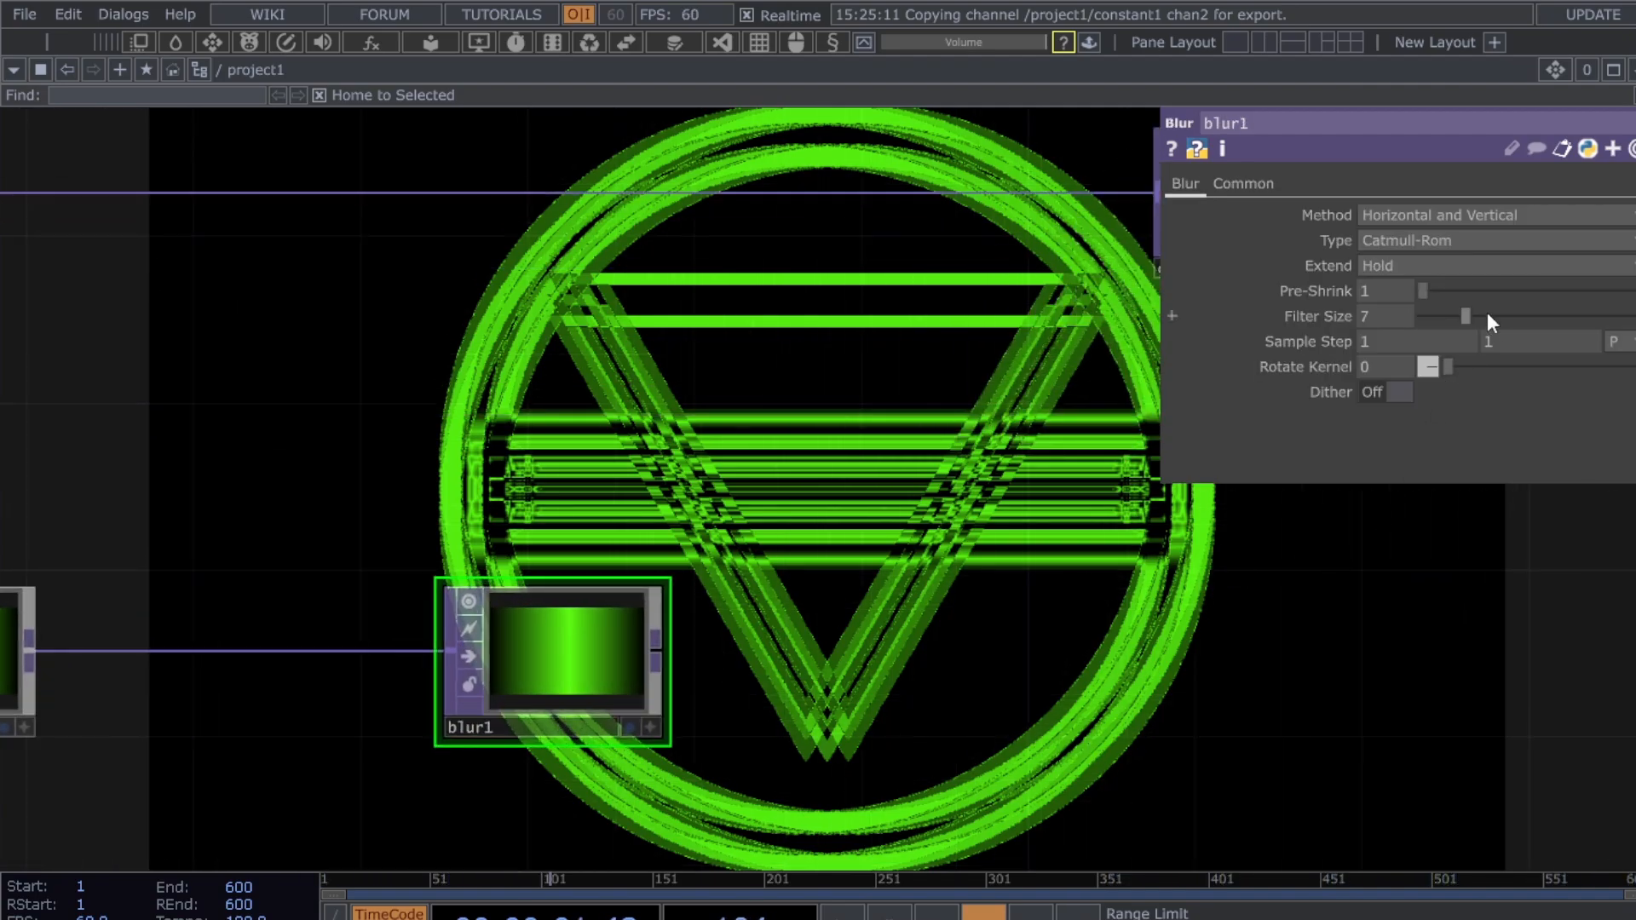
pyautogui.moveTo(1547, 316)
pyautogui.mouseDown()
pyautogui.moveTo(1632, 317)
pyautogui.moveTo(1574, 316)
pyautogui.mouseUp()
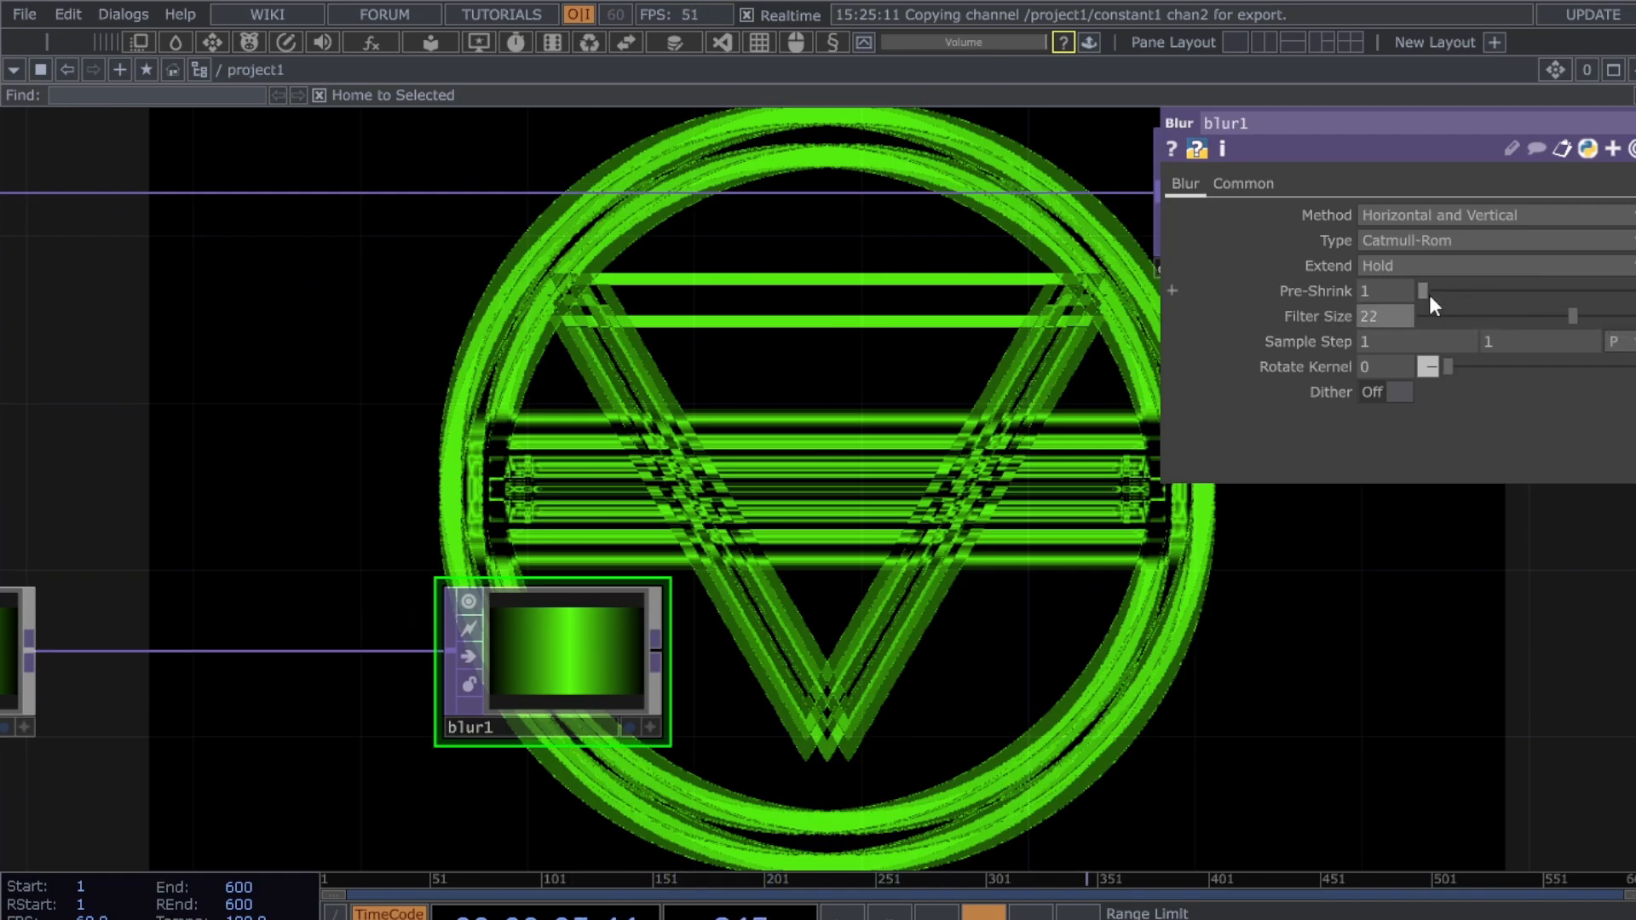
pyautogui.moveTo(1429, 293); pyautogui.dragTo(1462, 292)
pyautogui.scroll(2, 550, 726)
pyautogui.scroll(-4, 1214, 614)
pyautogui.moveTo(1130, 635); pyautogui.dragTo(651, 628)
pyautogui.scroll(-3, 964, 614)
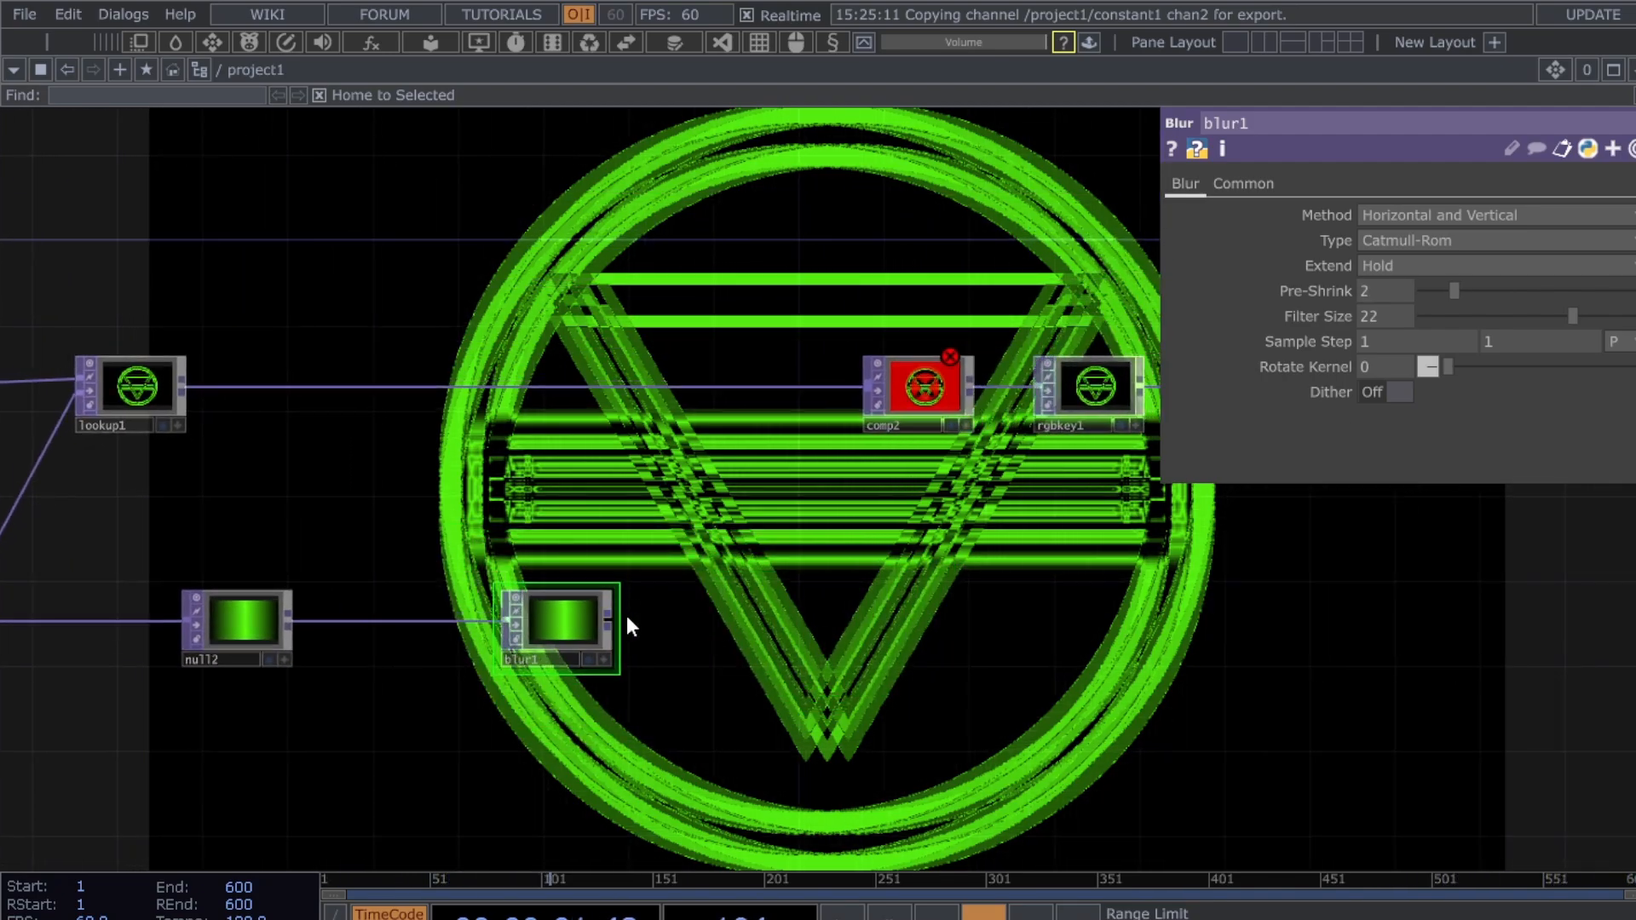
# - Add transform1 after blur1, place it beside blur1, and rotate it 90°
pyautogui.click(762, 624)
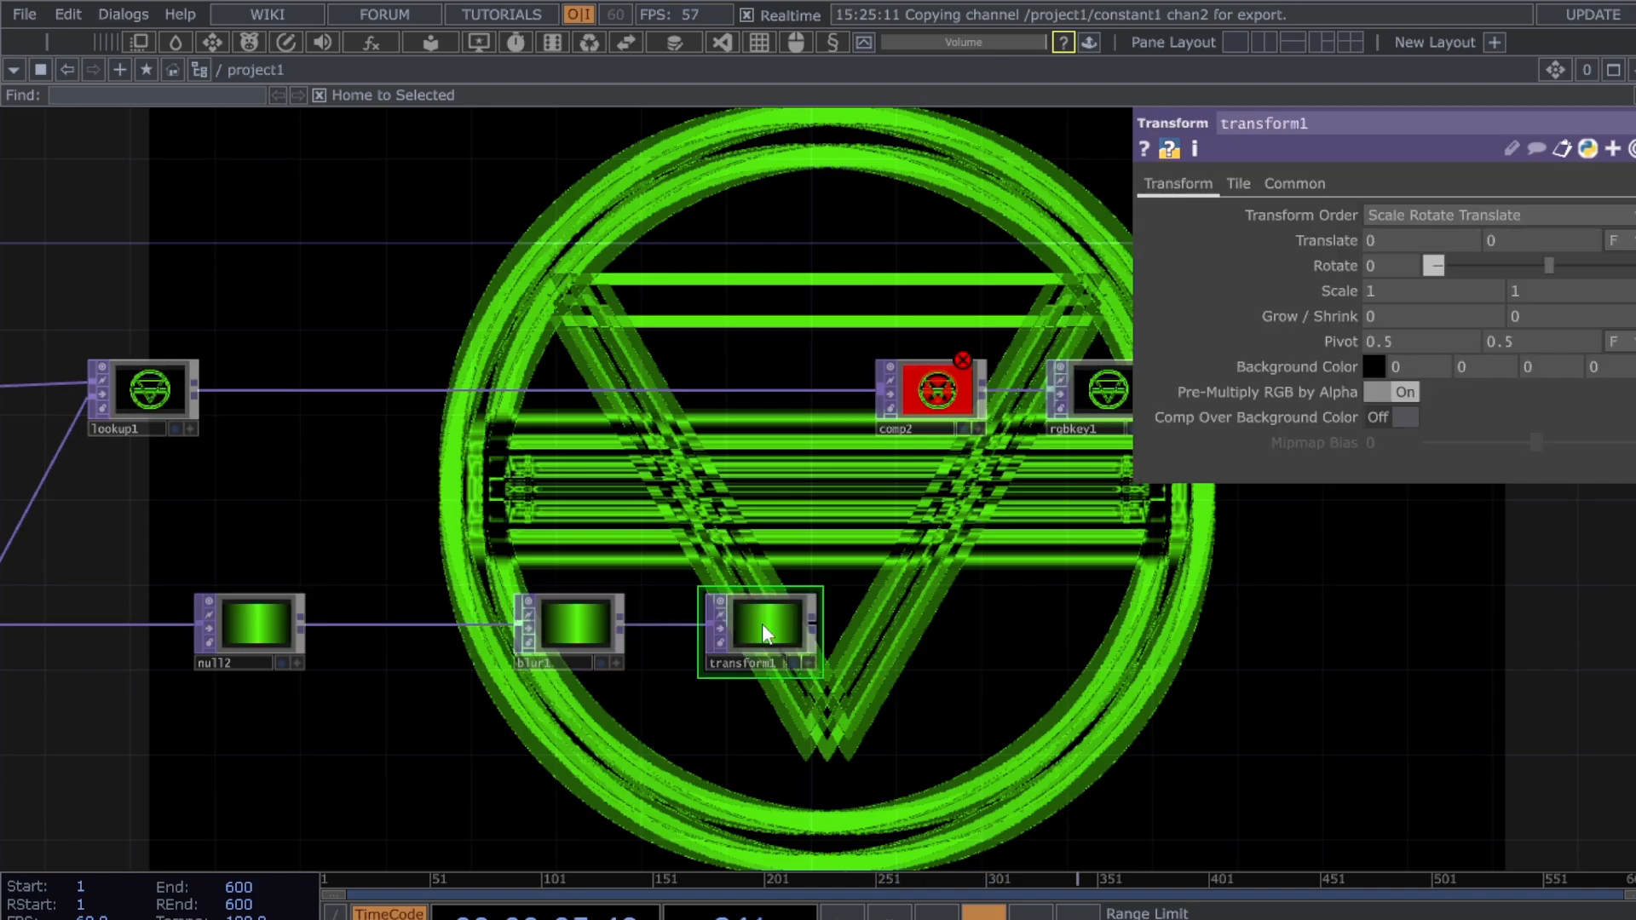
pyautogui.moveTo(579, 641); pyautogui.dragTo(448, 645)
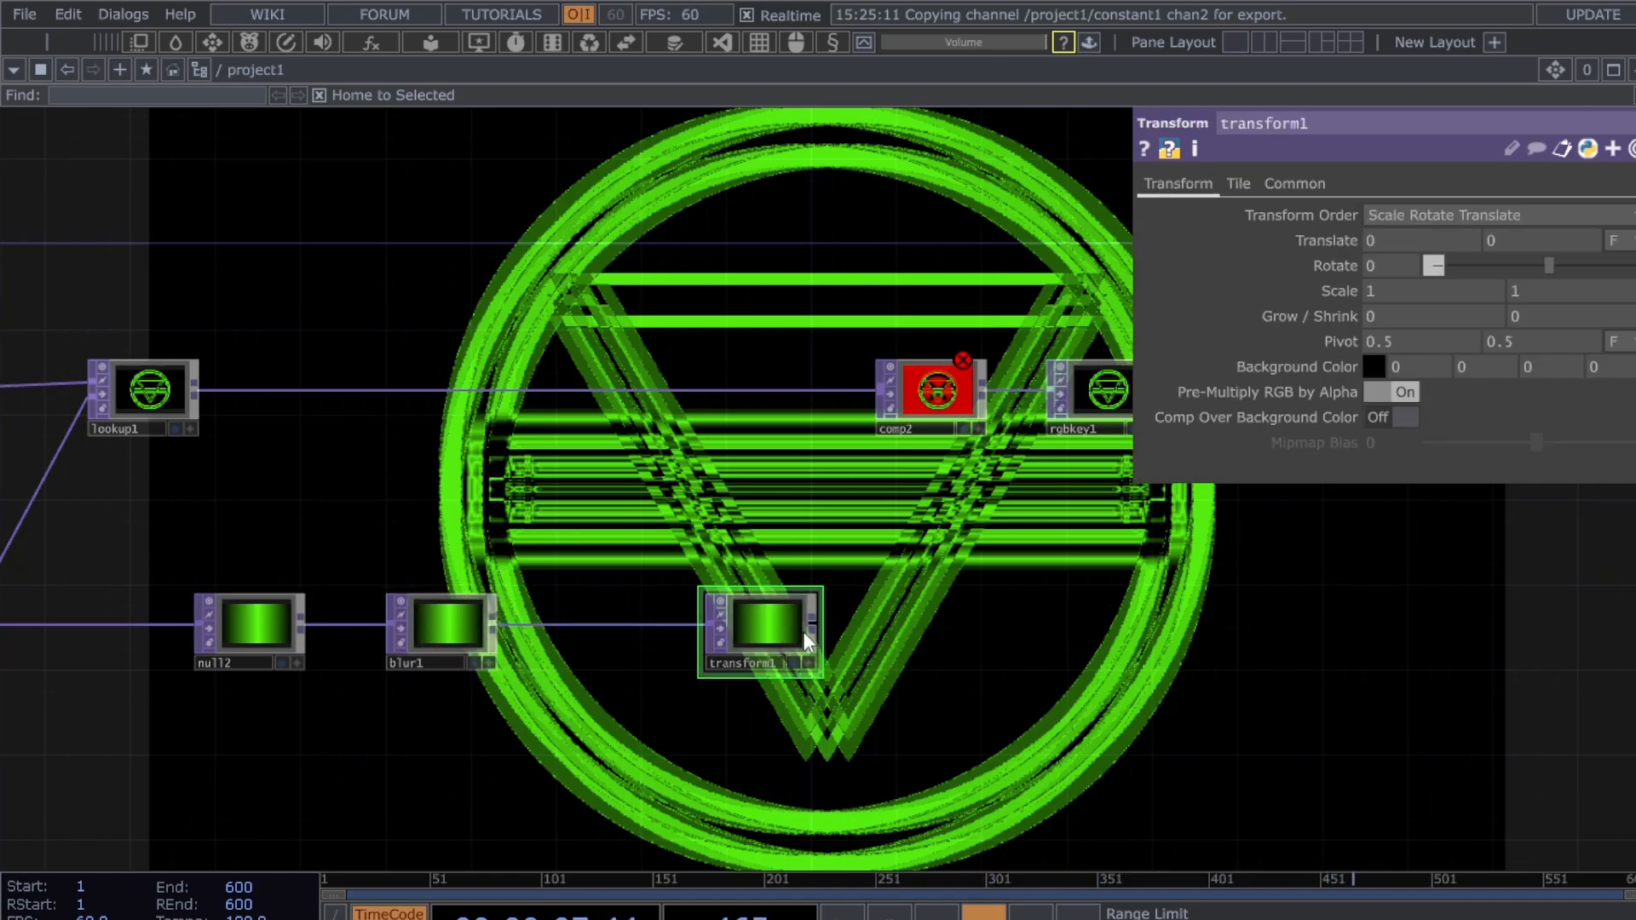
pyautogui.moveTo(767, 635); pyautogui.dragTo(639, 635)
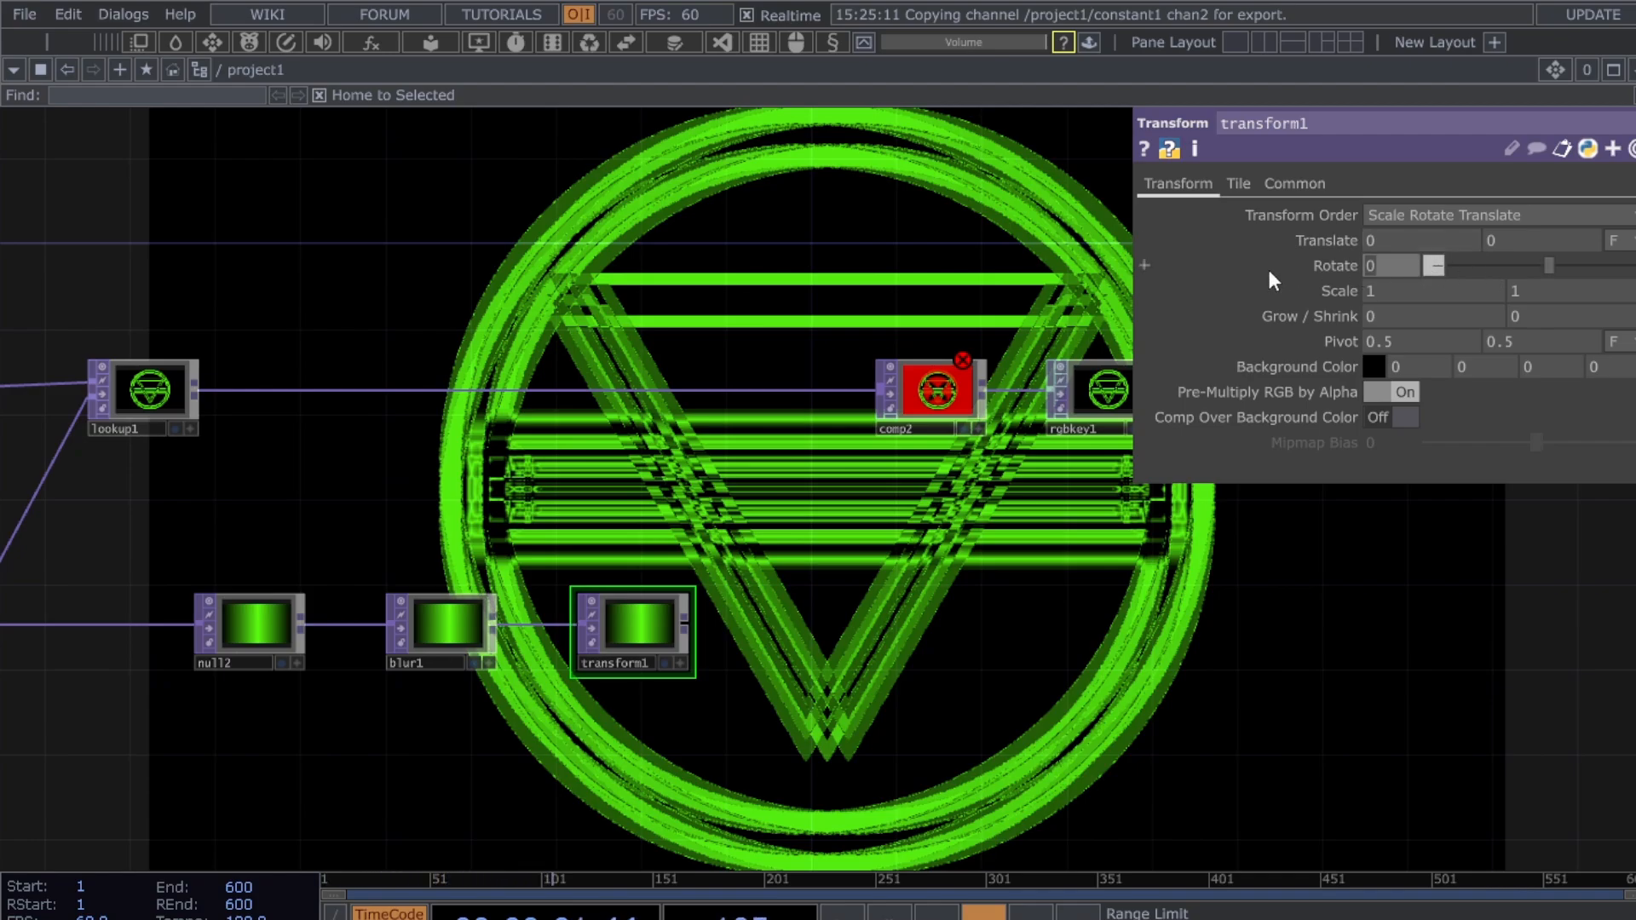
pyautogui.write('90')
pyautogui.press('Return')
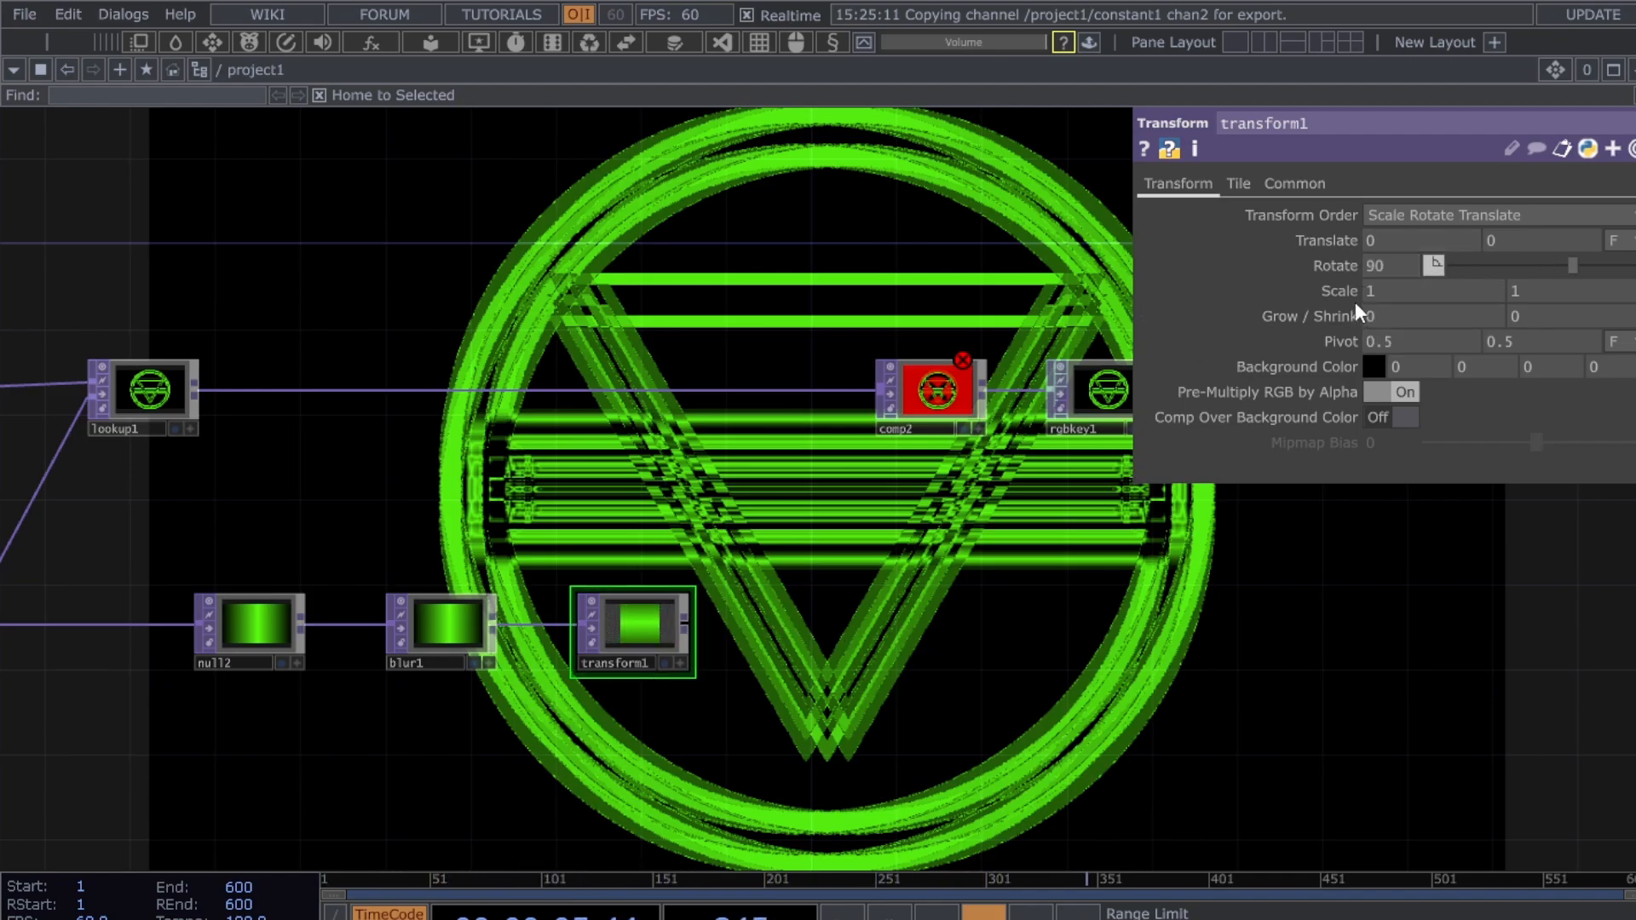
# - Scale transform1 uniformly to 1.9 and shift it down to Translate Y -0.7
pyautogui.moveTo(1347, 289); pyautogui.dragTo(1410, 265, button='middle')
pyautogui.scroll(6, 700, 664)
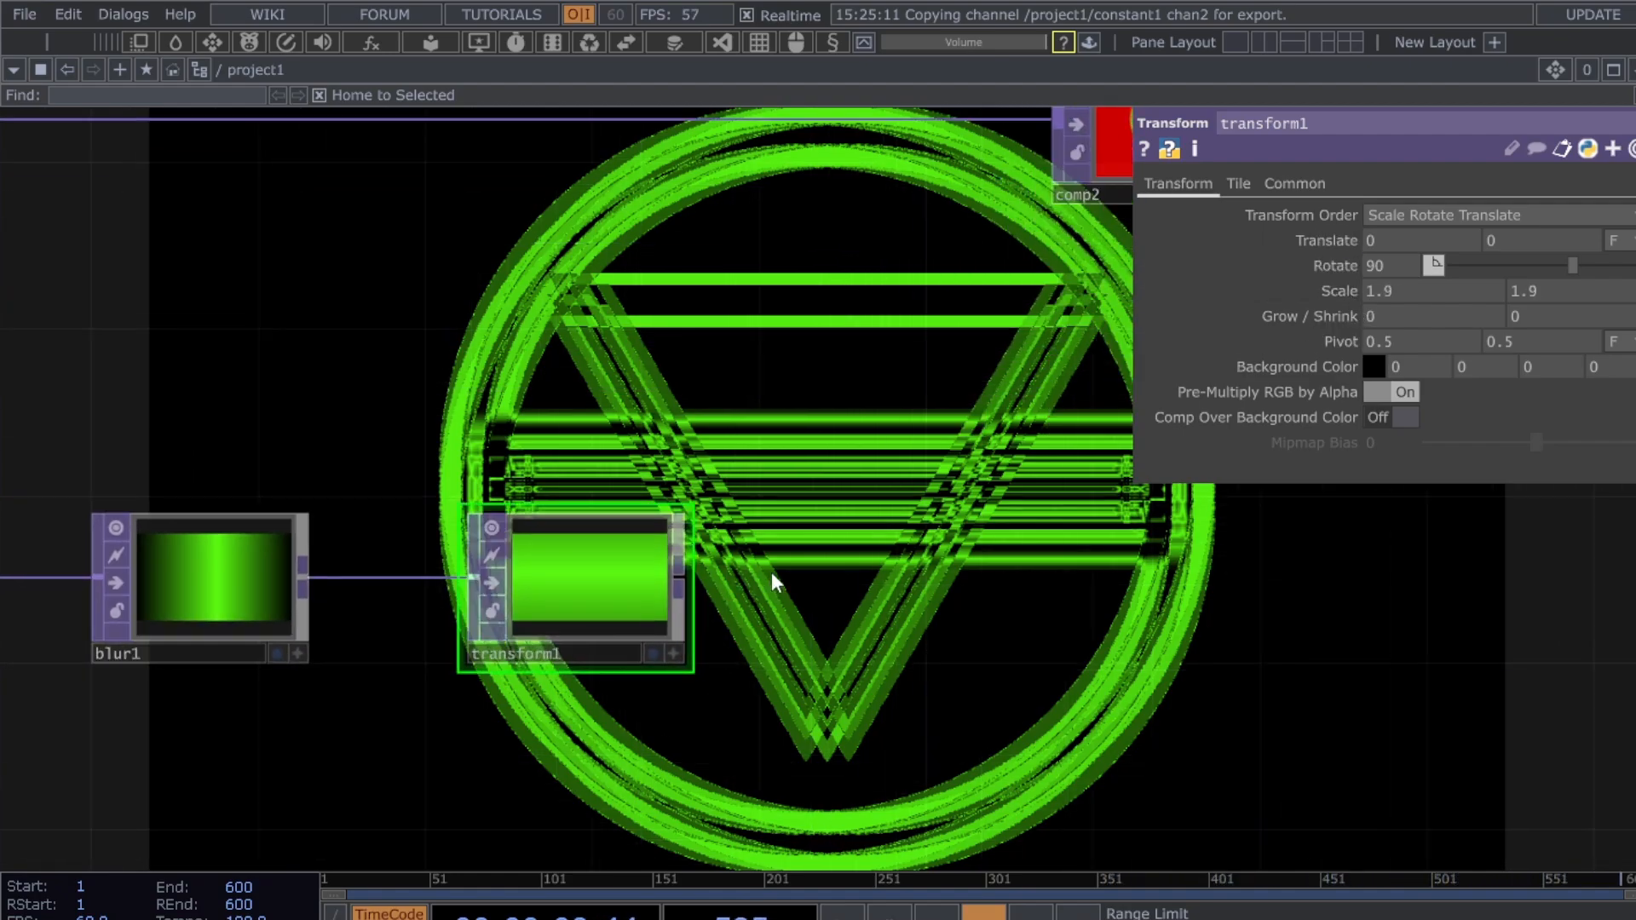
pyautogui.scroll(-6, 771, 575)
pyautogui.moveTo(806, 602); pyautogui.dragTo(742, 617)
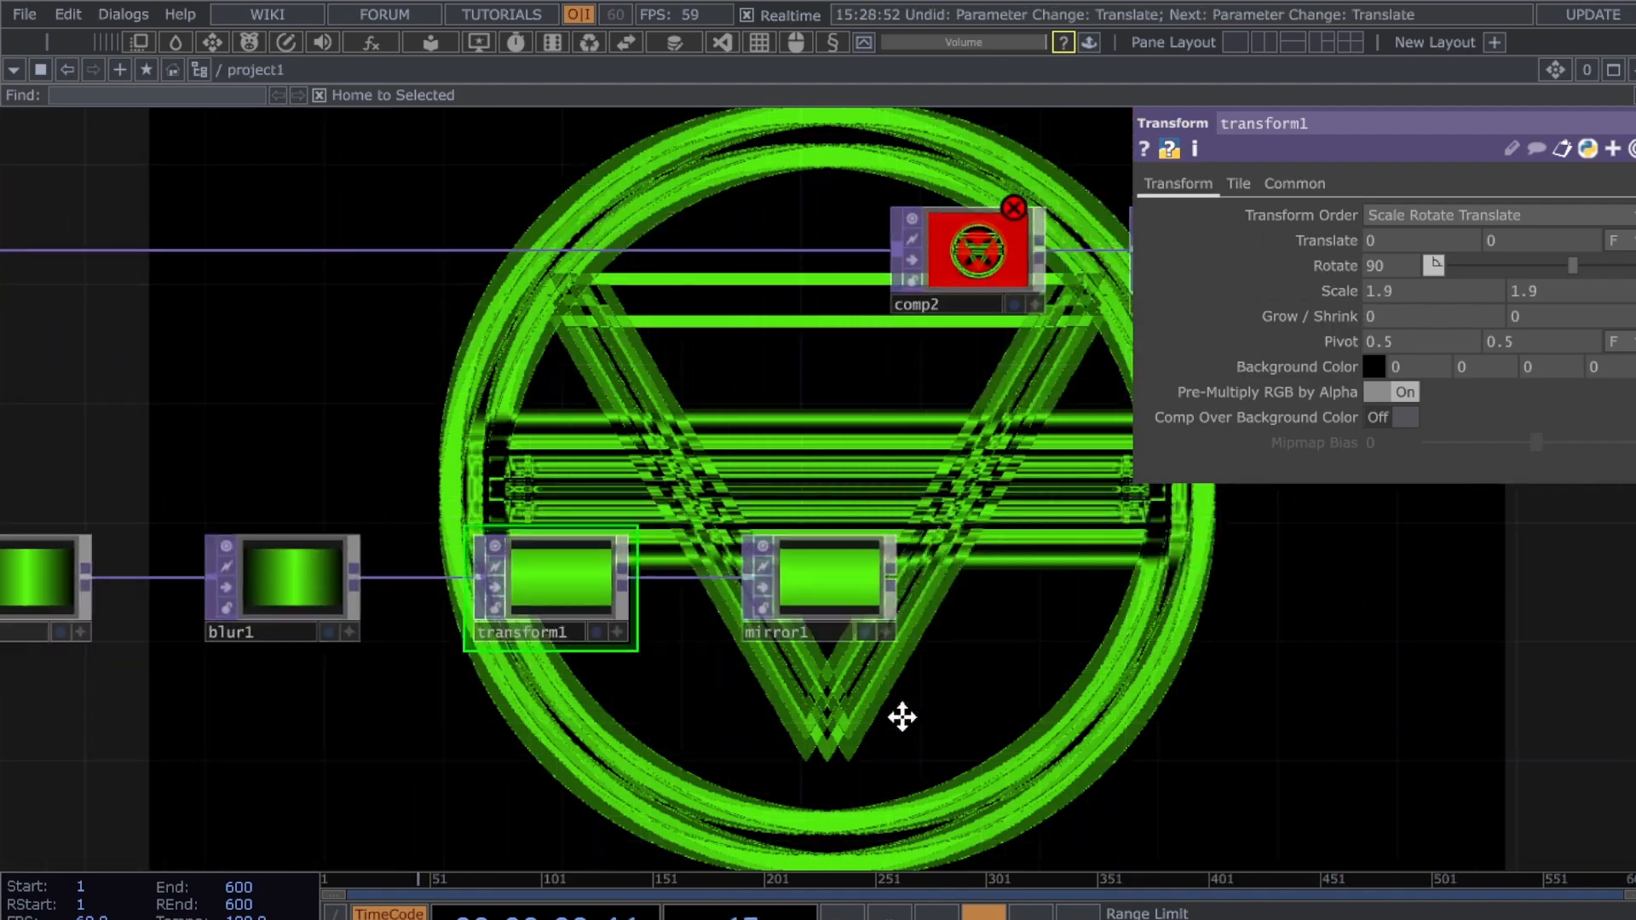
pyautogui.moveTo(902, 716); pyautogui.dragTo(810, 716)
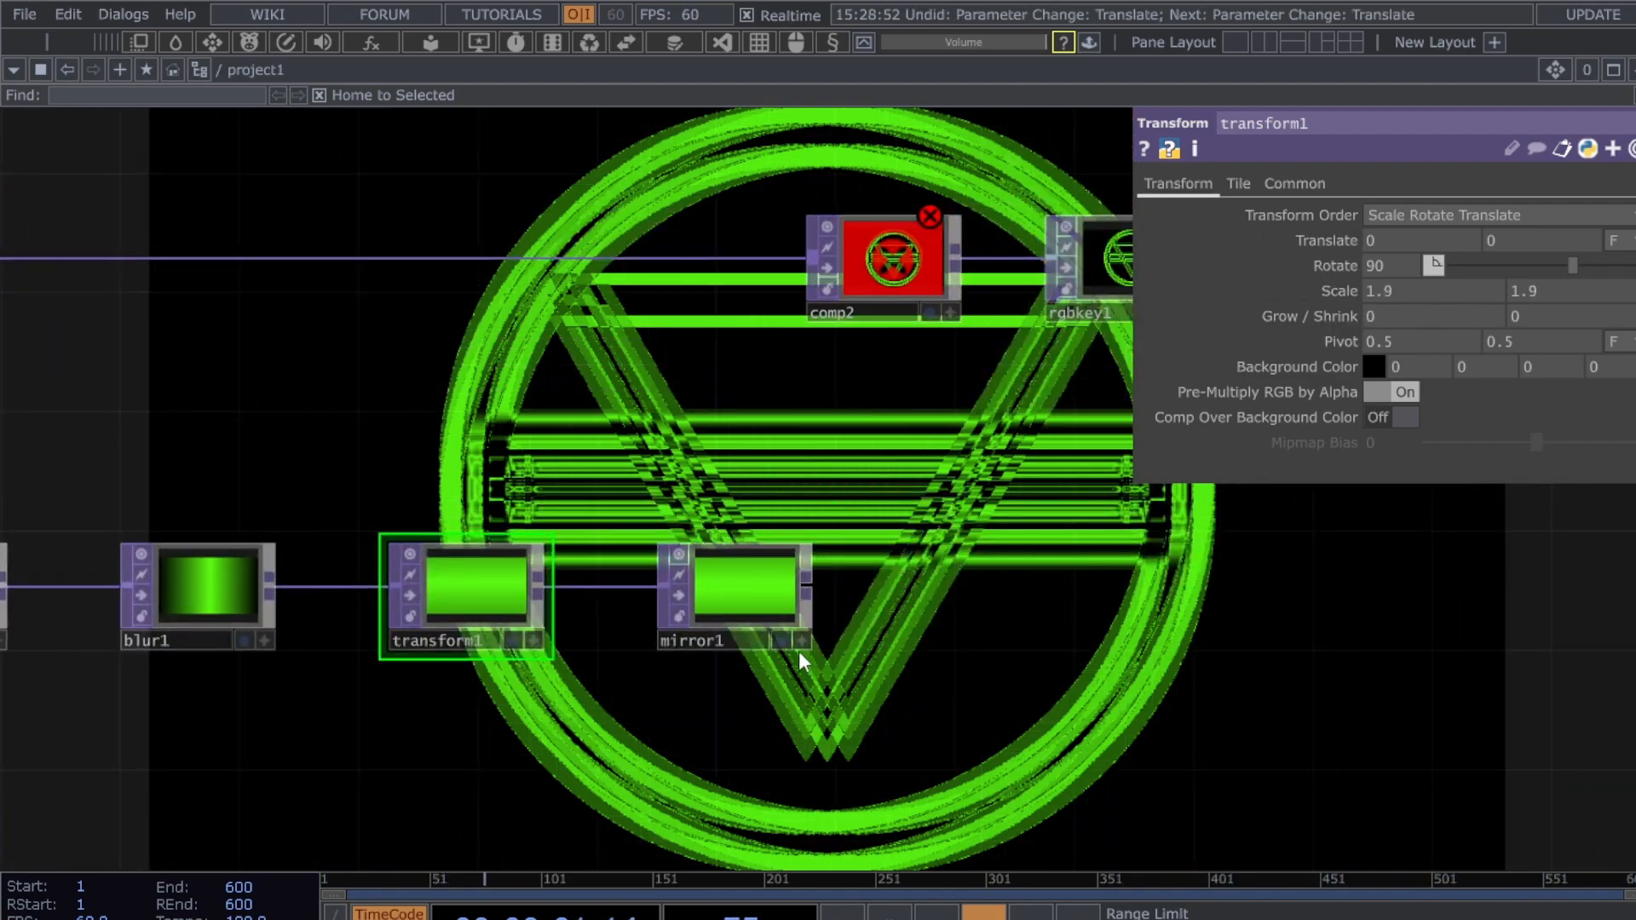
pyautogui.moveTo(988, 603); pyautogui.dragTo(1261, 603)
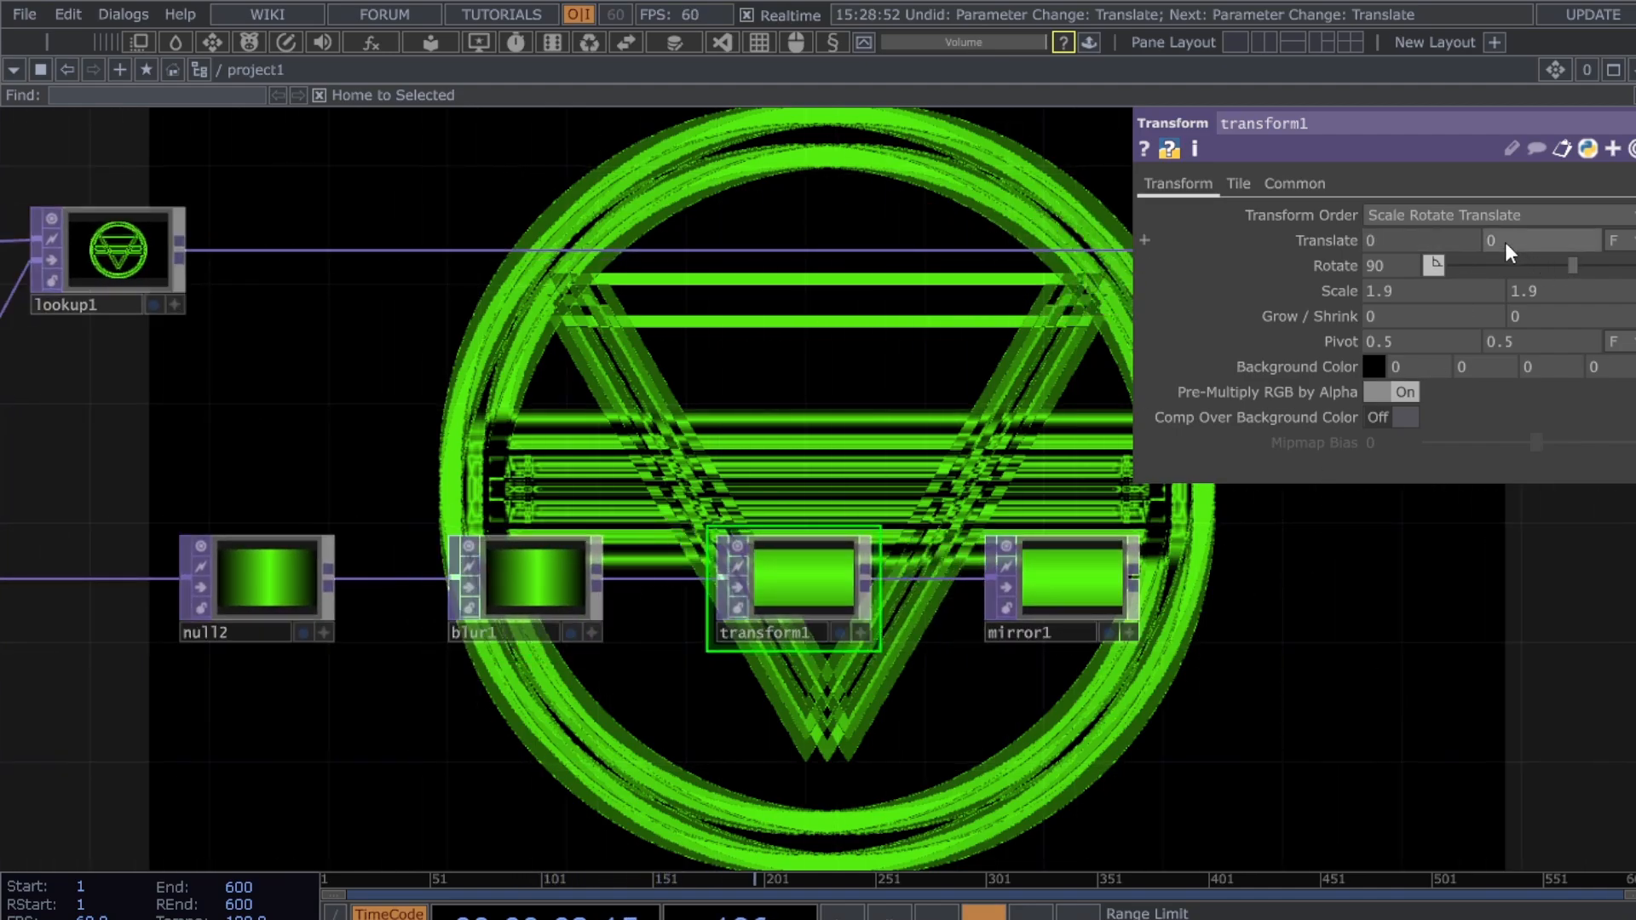
pyautogui.moveTo(1505, 242); pyautogui.dragTo(1494, 203, button='middle')
pyautogui.scroll(2, 1500, 238)
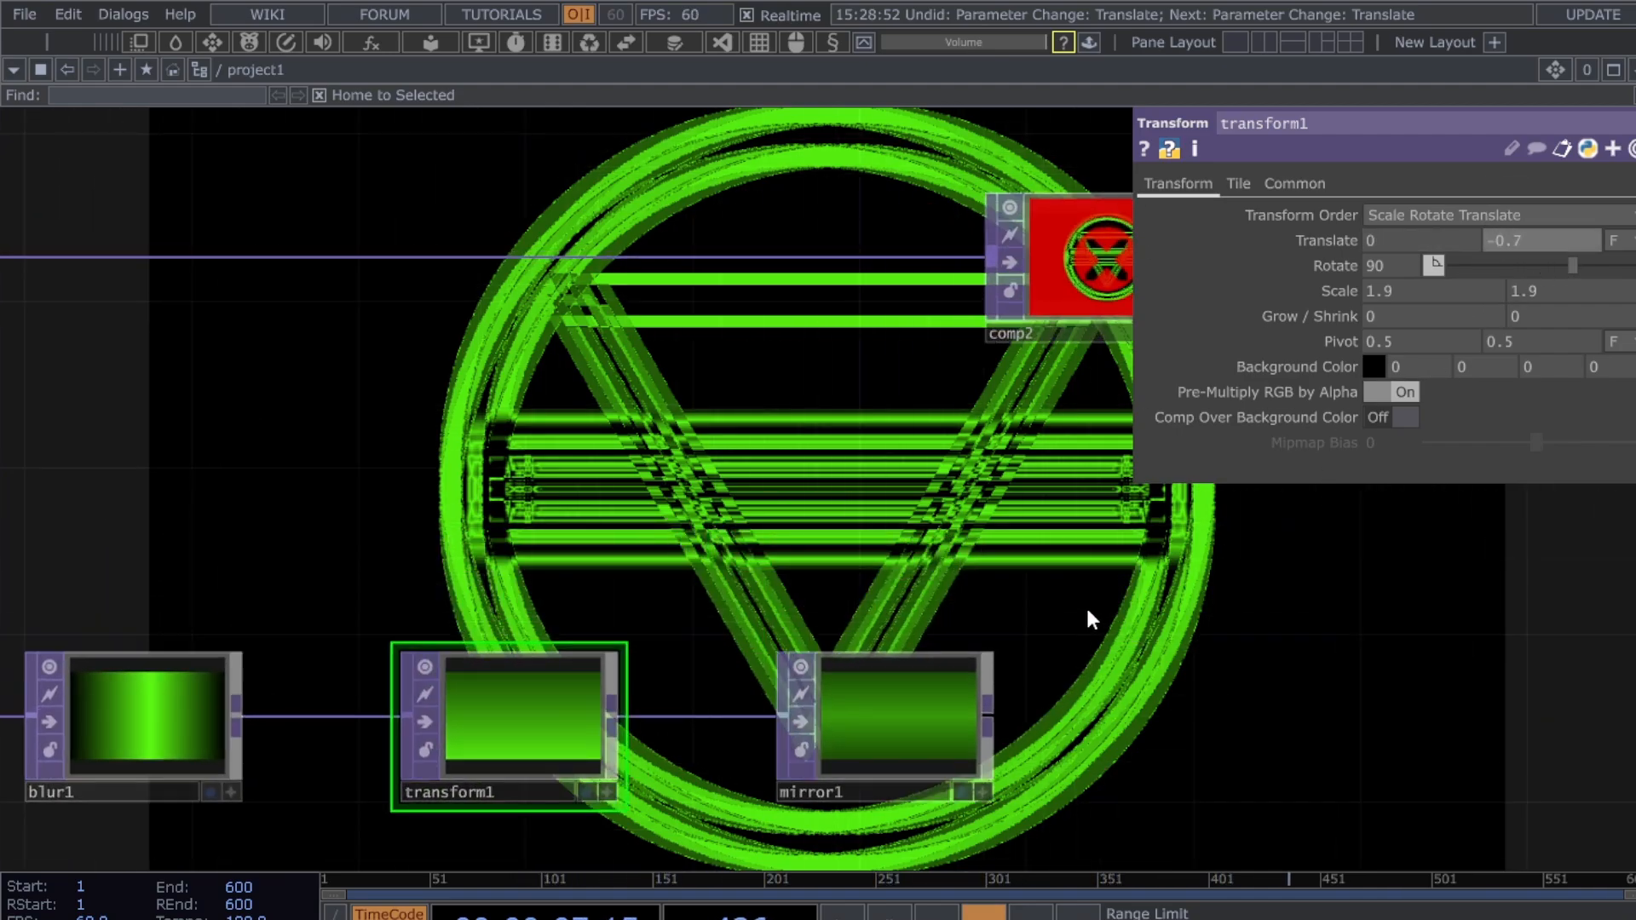
# - Delete mirror1 and feed transform1 into a new level1 node
pyautogui.moveTo(1127, 694); pyautogui.dragTo(1049, 600)
pyautogui.click(862, 612)
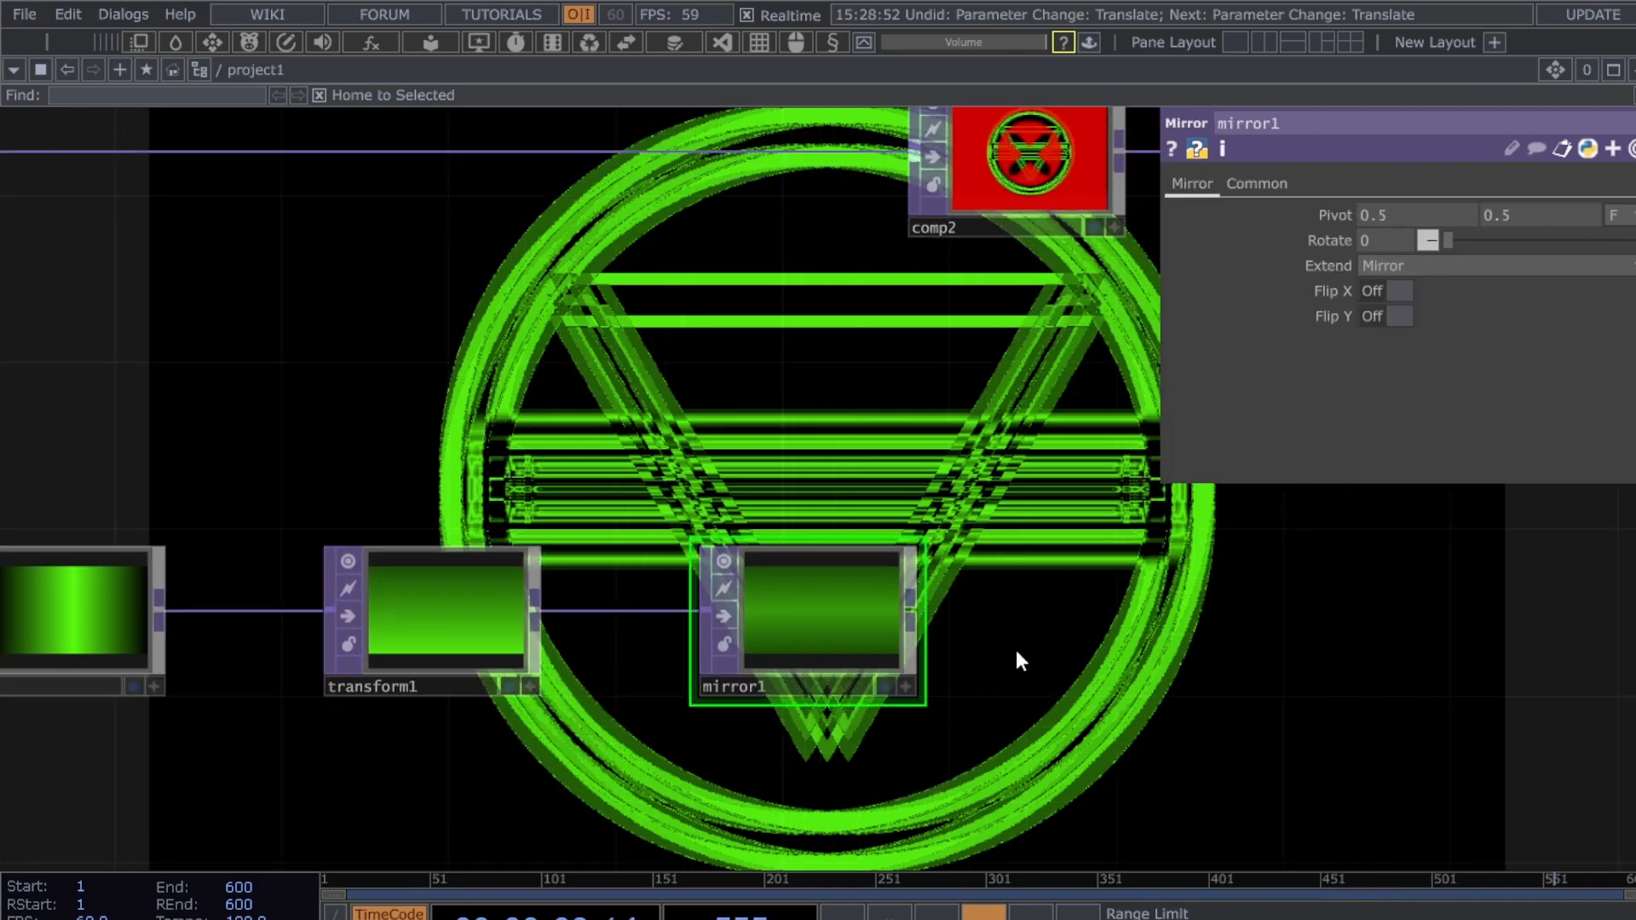
pyautogui.rightClick(807, 631)
pyautogui.click(868, 699)
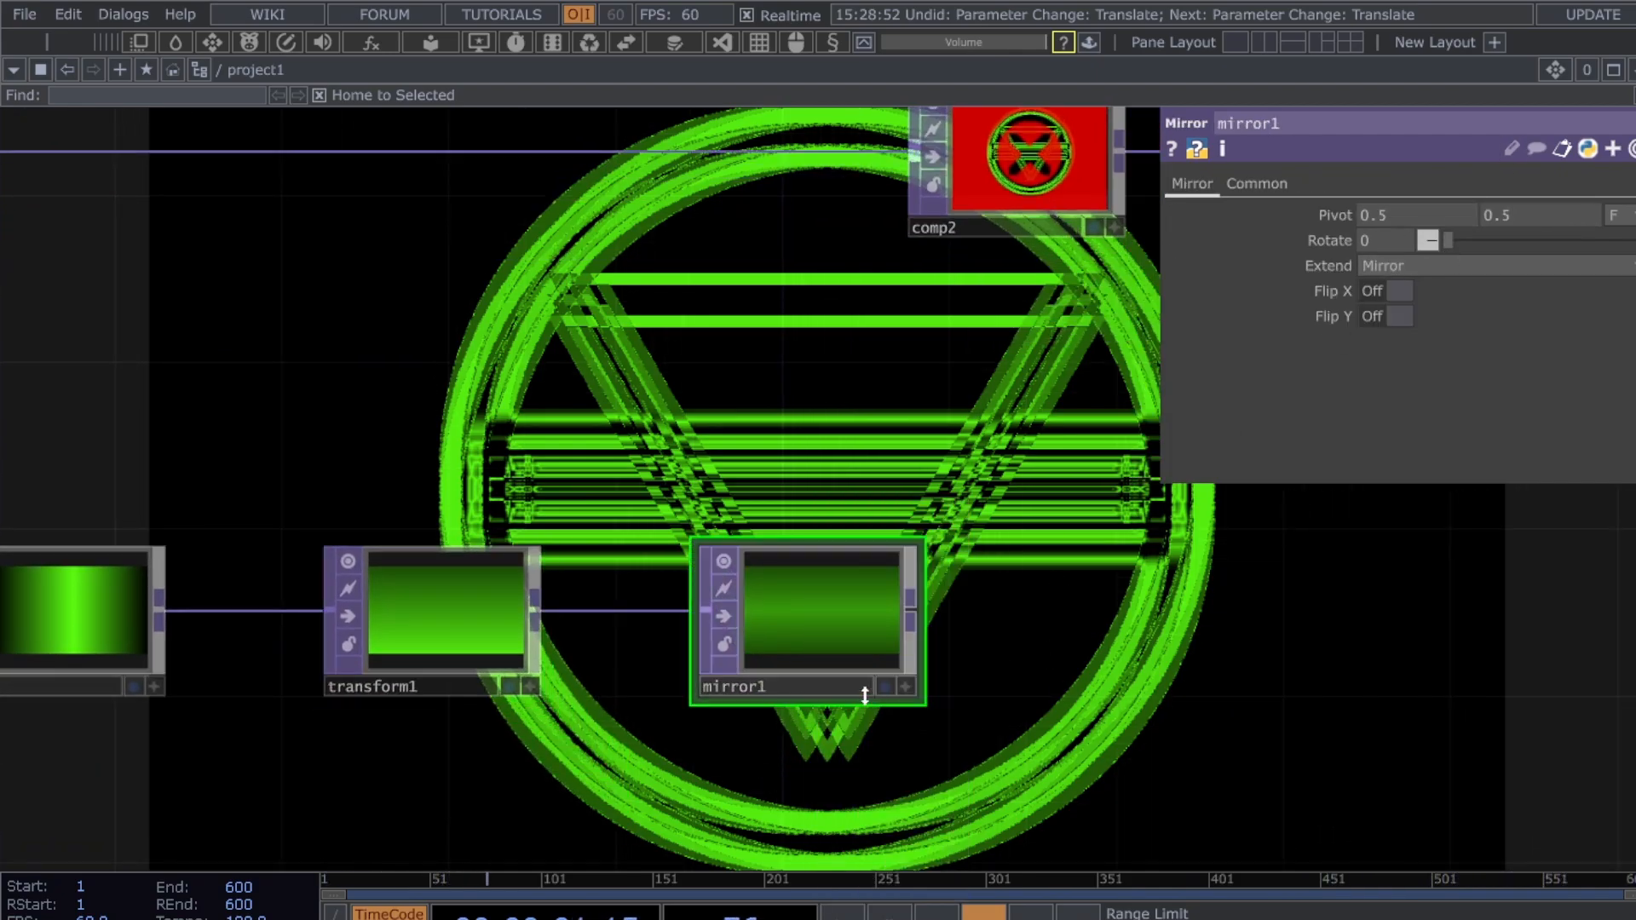
pyautogui.press('Delete')
pyautogui.click(498, 641)
pyautogui.moveTo(538, 609); pyautogui.dragTo(864, 452)
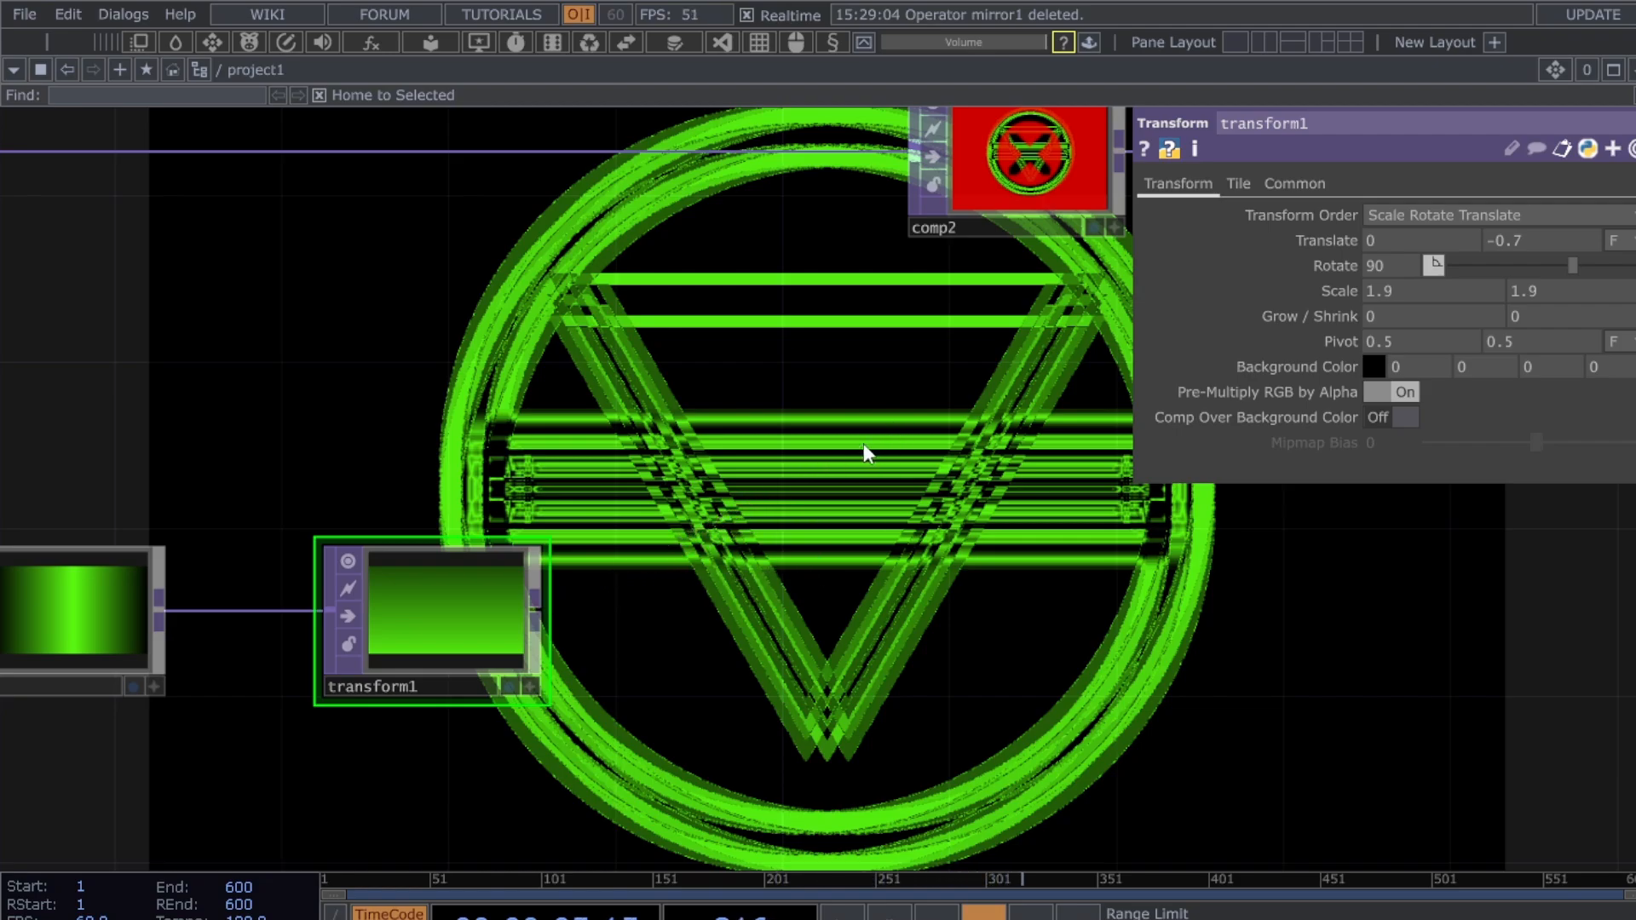
pyautogui.click(862, 443)
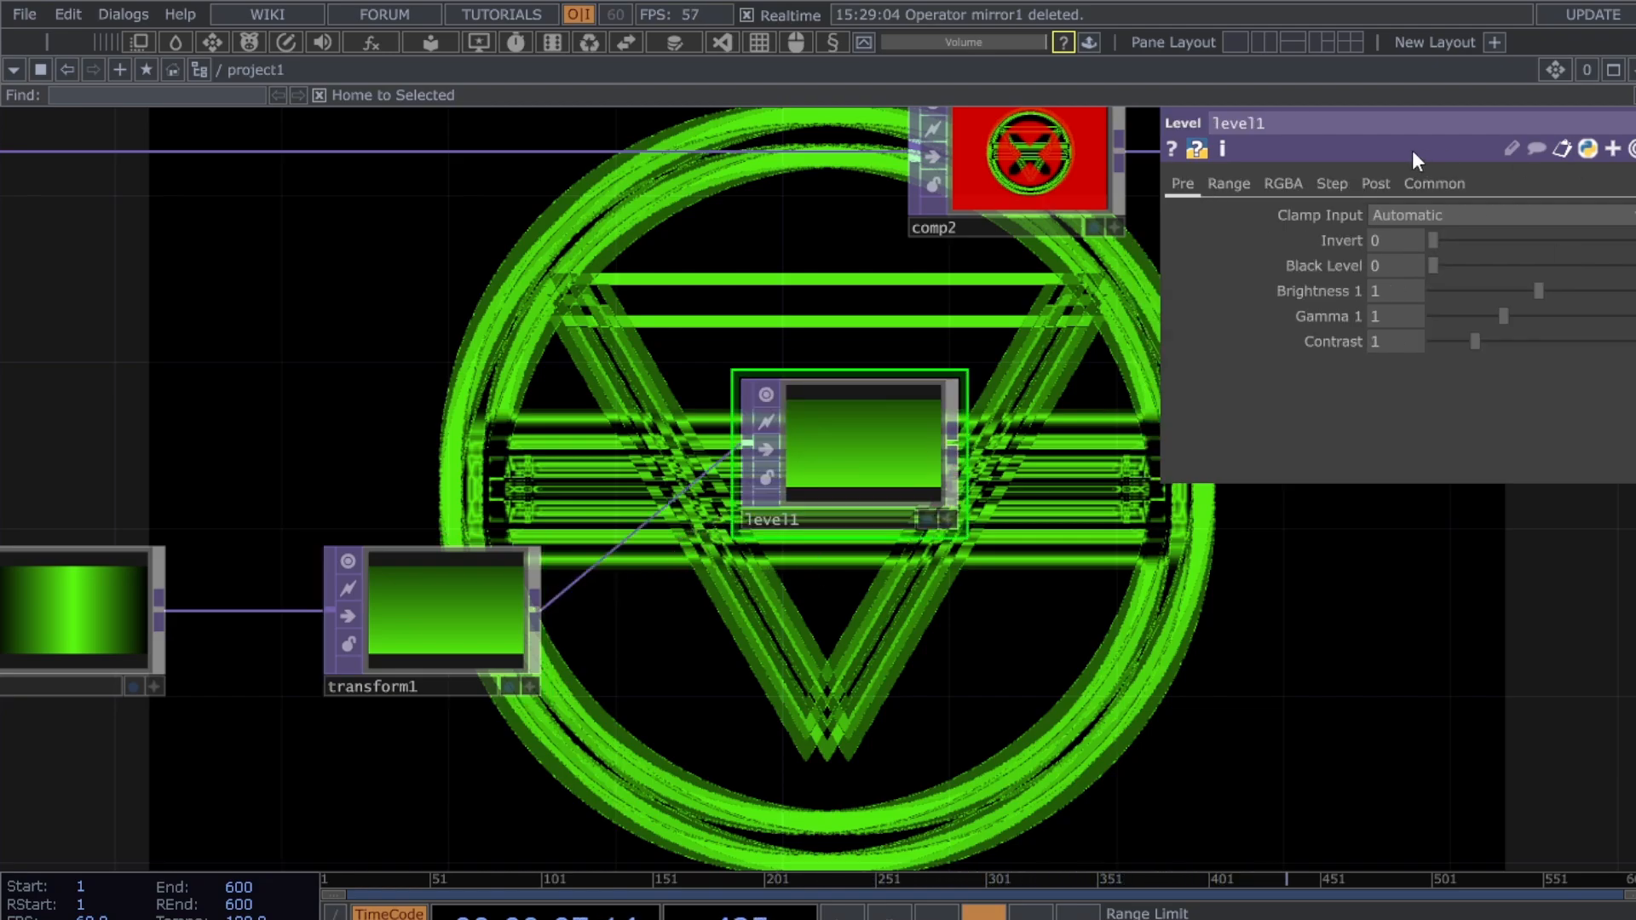
# - Lower level1's Post-page opacity and move the level1 node
pyautogui.click(1372, 185)
pyautogui.moveTo(1631, 242); pyautogui.dragTo(1500, 254)
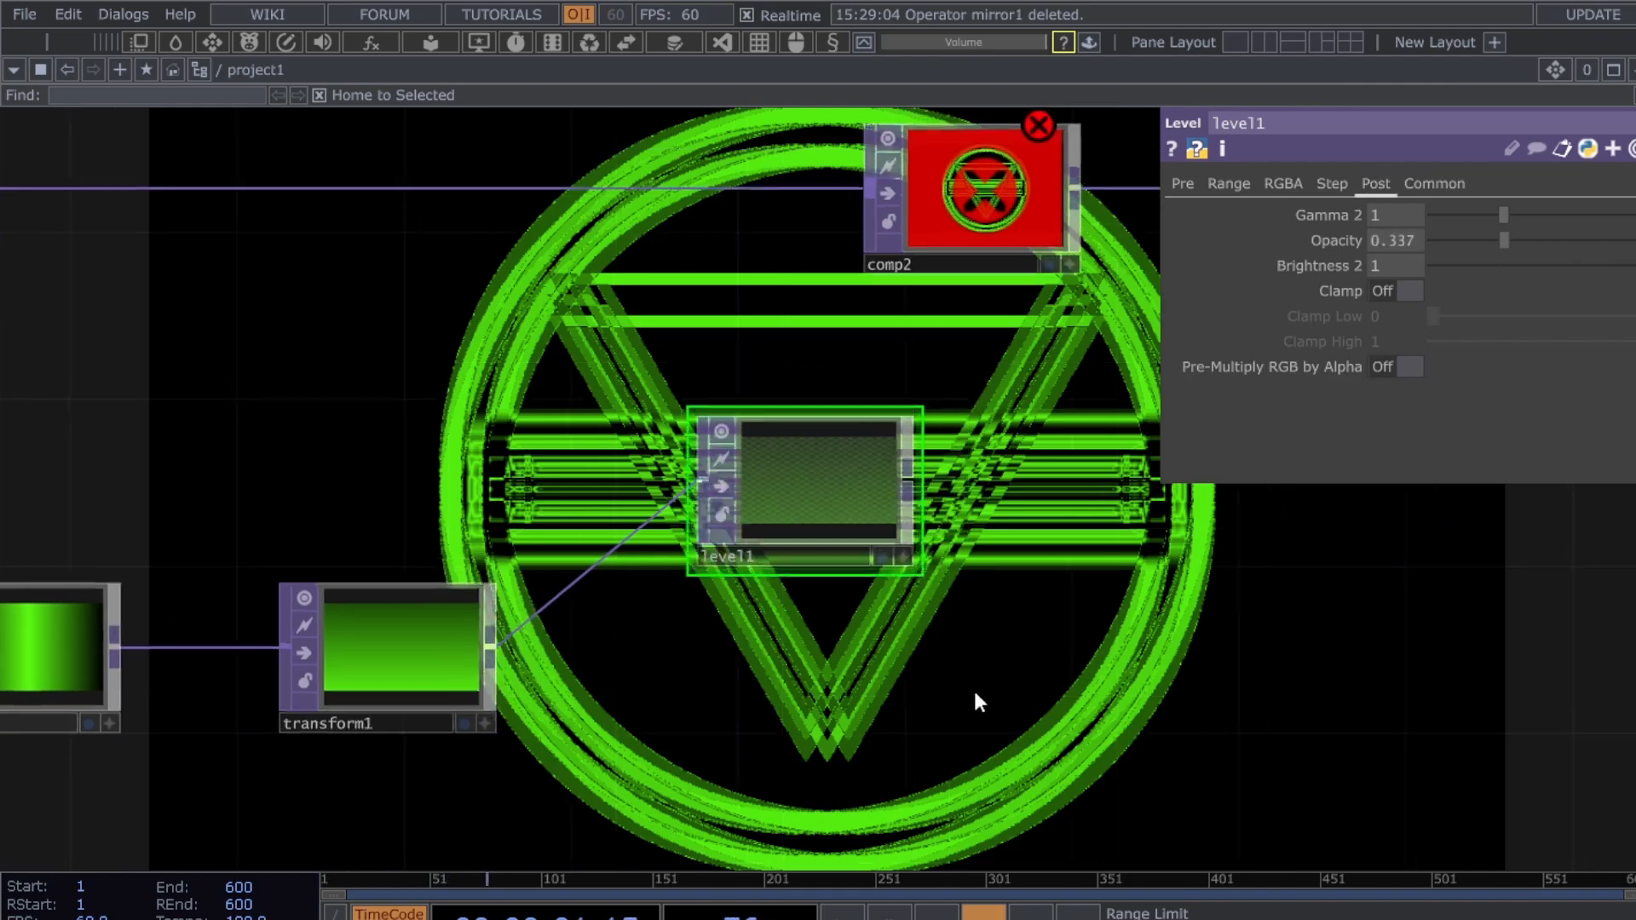
pyautogui.moveTo(791, 522); pyautogui.dragTo(667, 477)
pyautogui.moveTo(942, 571); pyautogui.dragTo(912, 669)
pyautogui.scroll(-3, 943, 558)
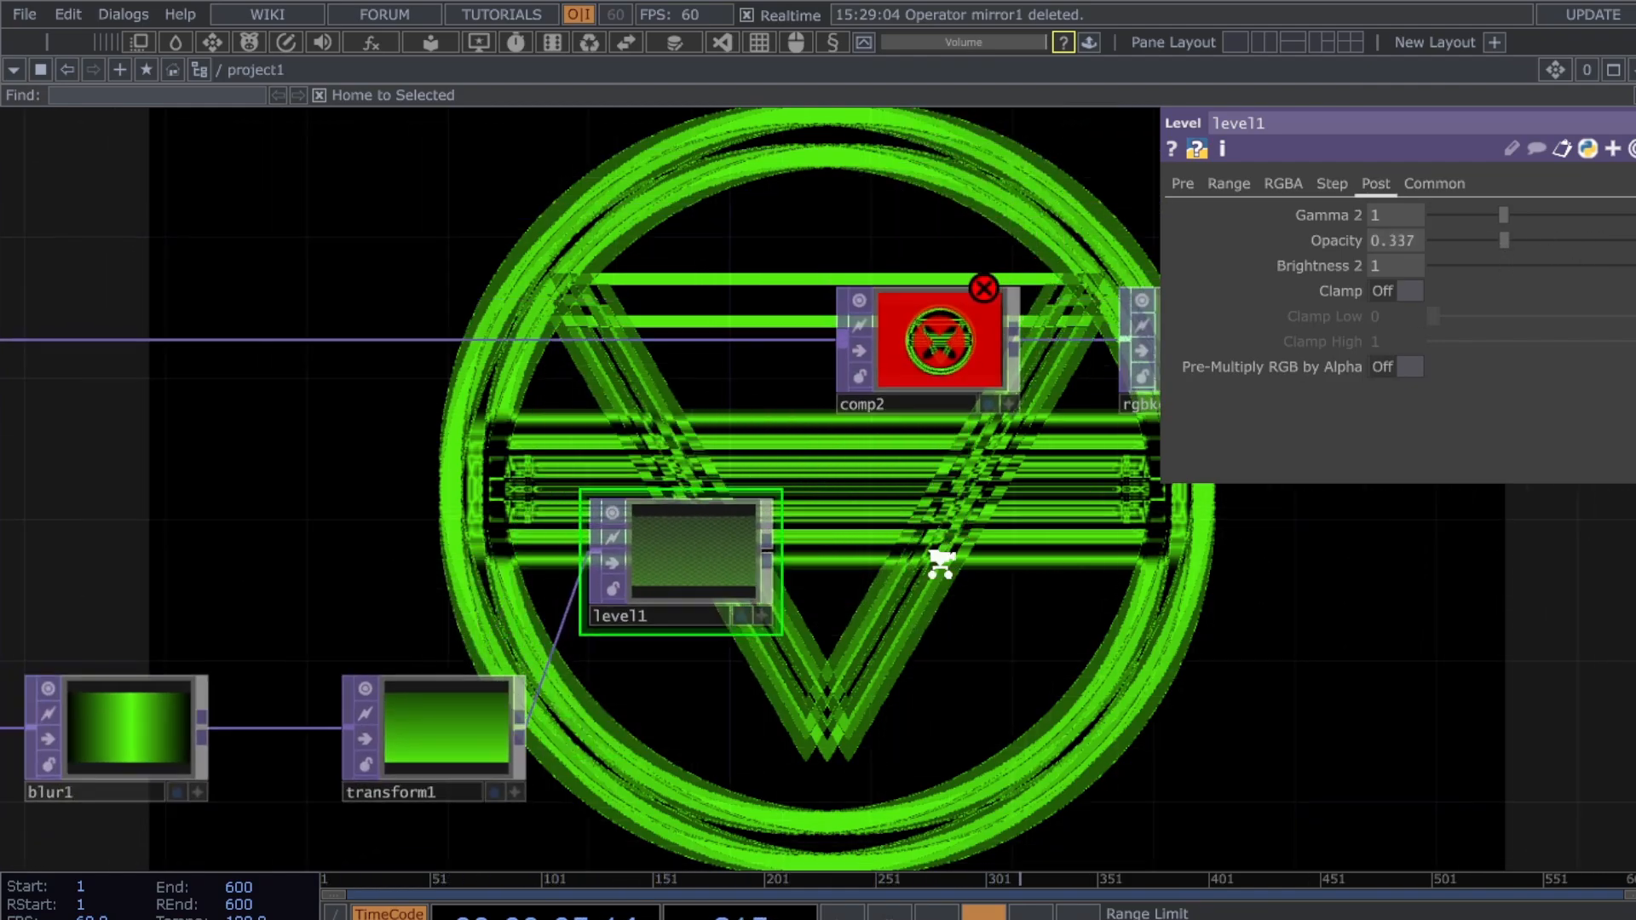
# - Set comp2's operation to Over and wire level1 into comp2's second input
pyautogui.click(913, 400)
pyautogui.click(1474, 315)
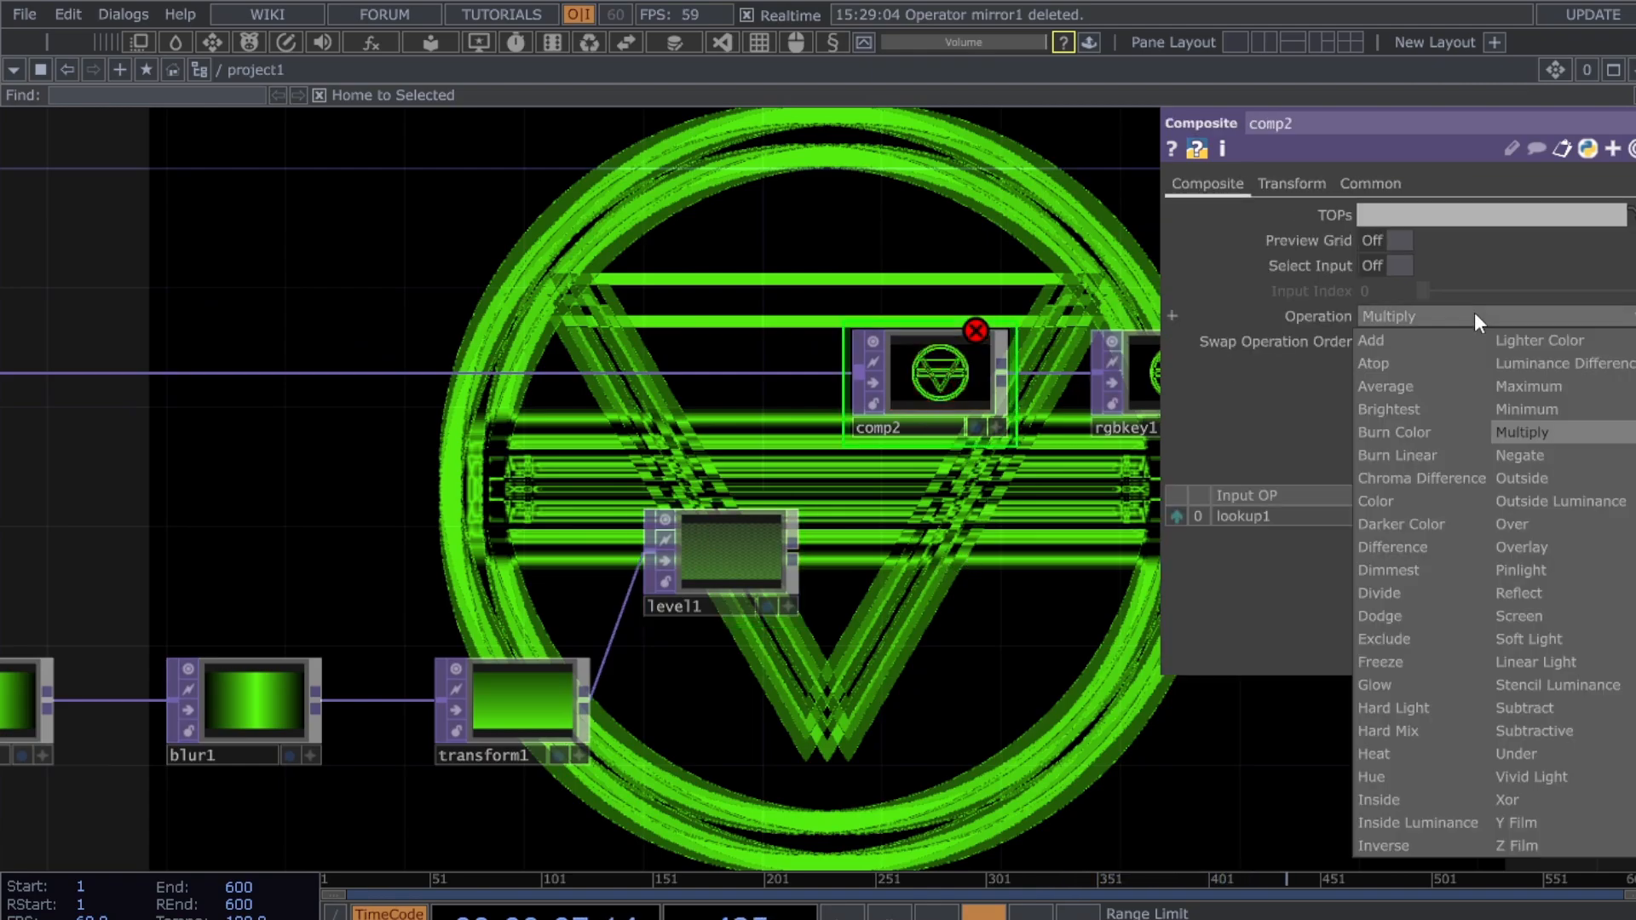
pyautogui.click(1531, 522)
pyautogui.click(793, 549)
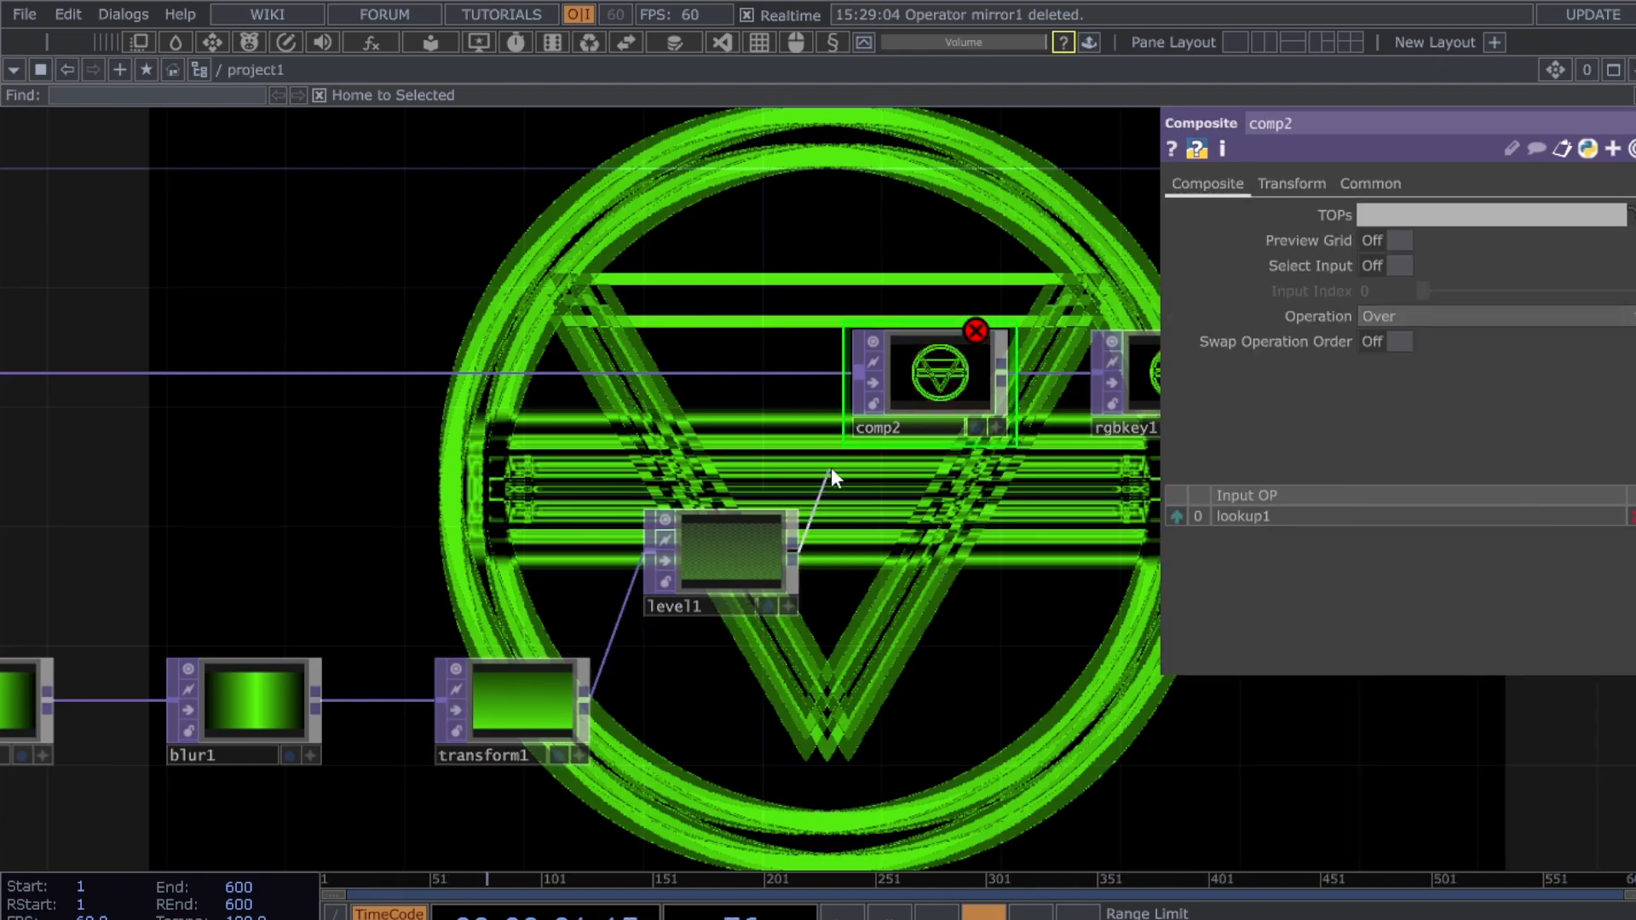
pyautogui.click(839, 413)
pyautogui.moveTo(990, 603); pyautogui.dragTo(906, 608)
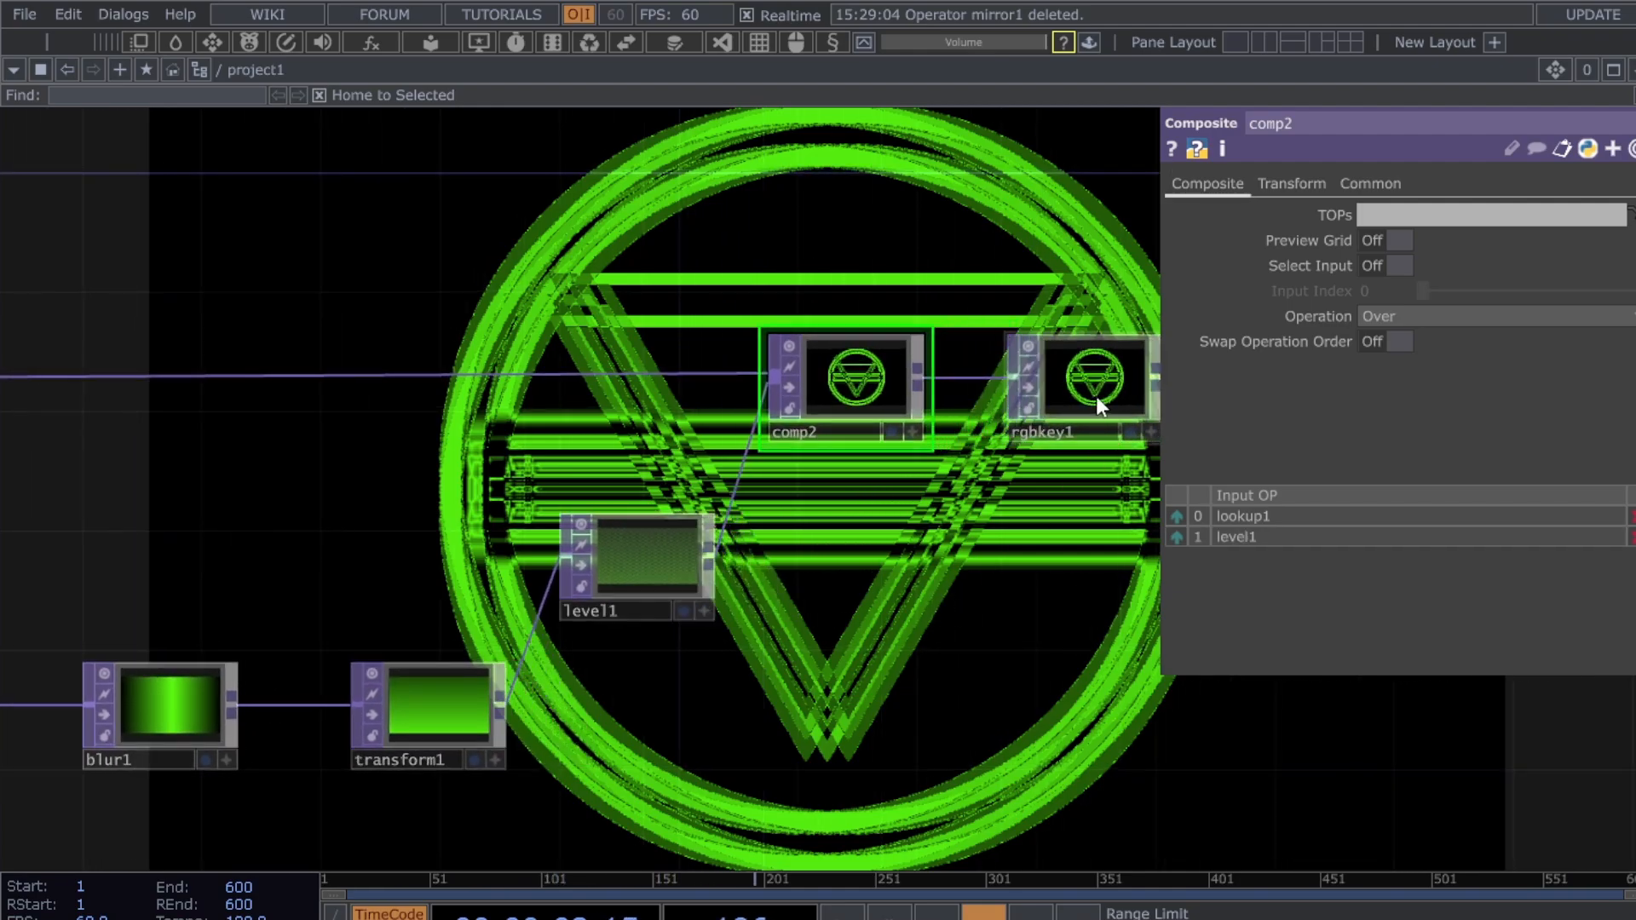
# - Insert level2 on comp2's first input wire, aligned with comp2
pyautogui.click(1095, 396)
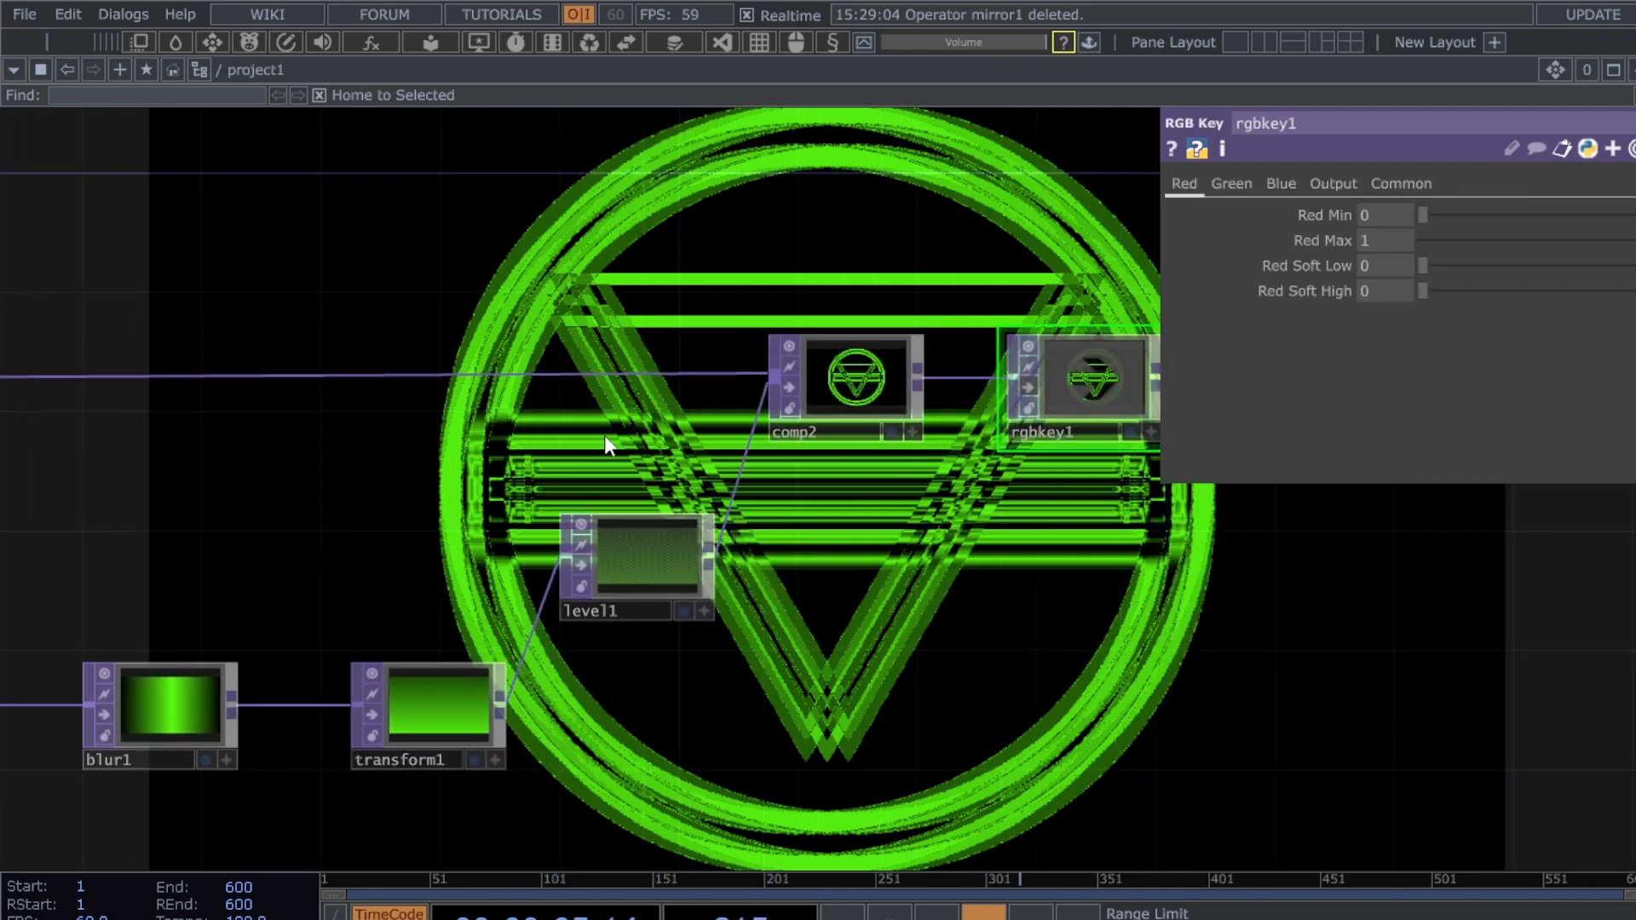
pyautogui.rightClick(538, 372)
pyautogui.click(586, 344)
pyautogui.click(588, 344)
pyautogui.moveTo(592, 348); pyautogui.dragTo(612, 385)
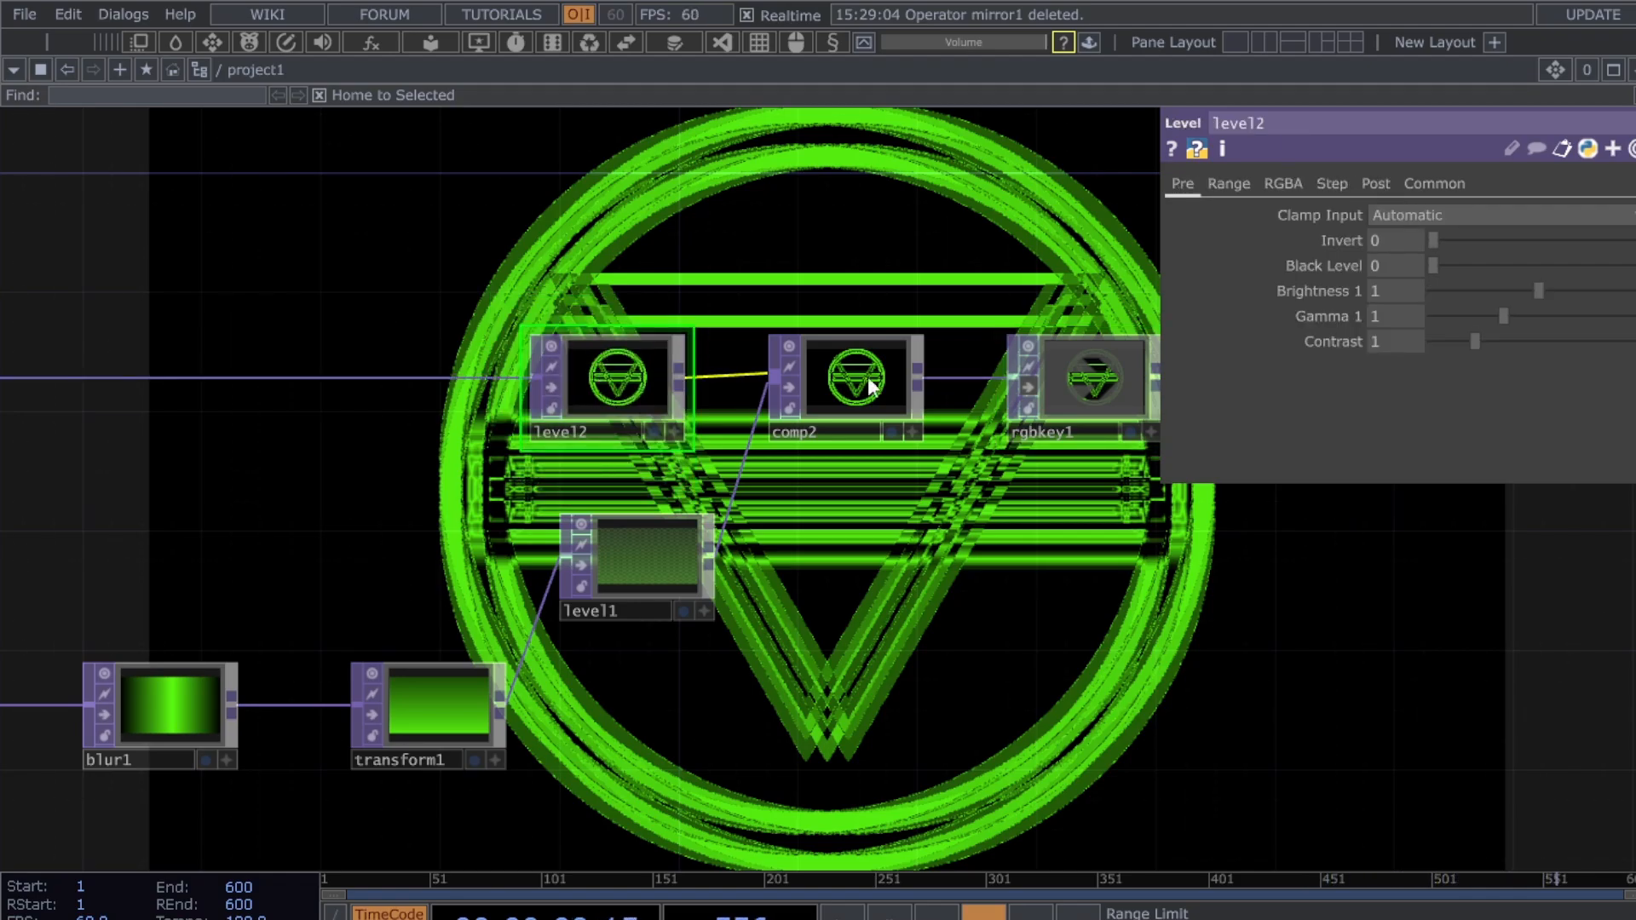
# - Set level2 opacity to 0.685, restore level1 opacity to 1, and place level1 beside transform1
pyautogui.click(1375, 183)
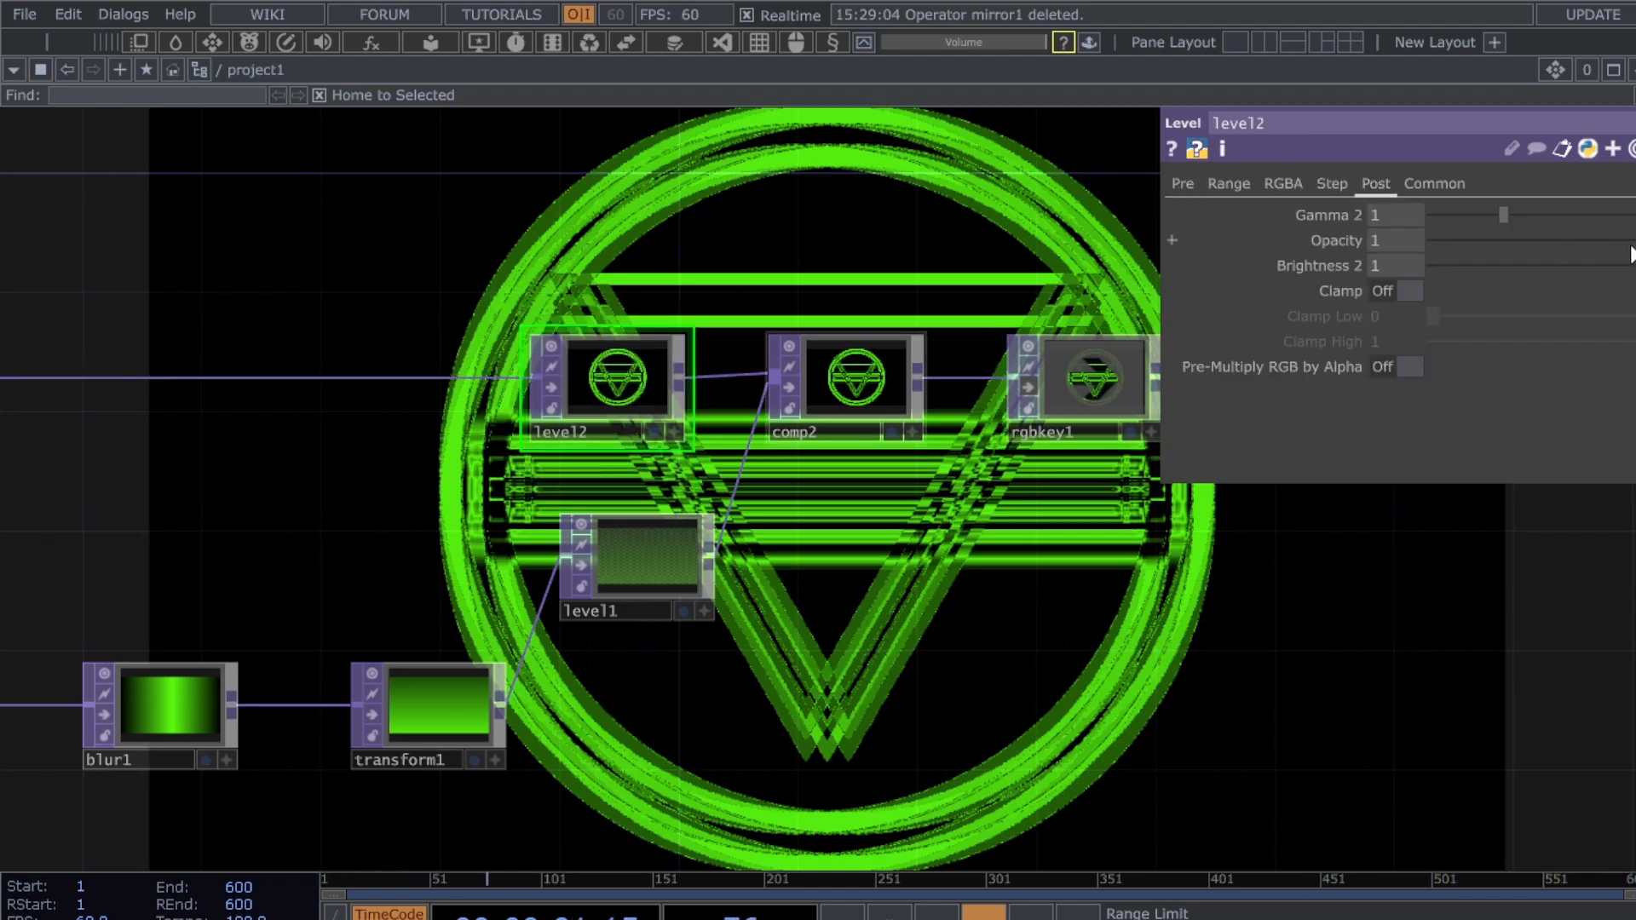
pyautogui.moveTo(1631, 247); pyautogui.dragTo(1624, 242)
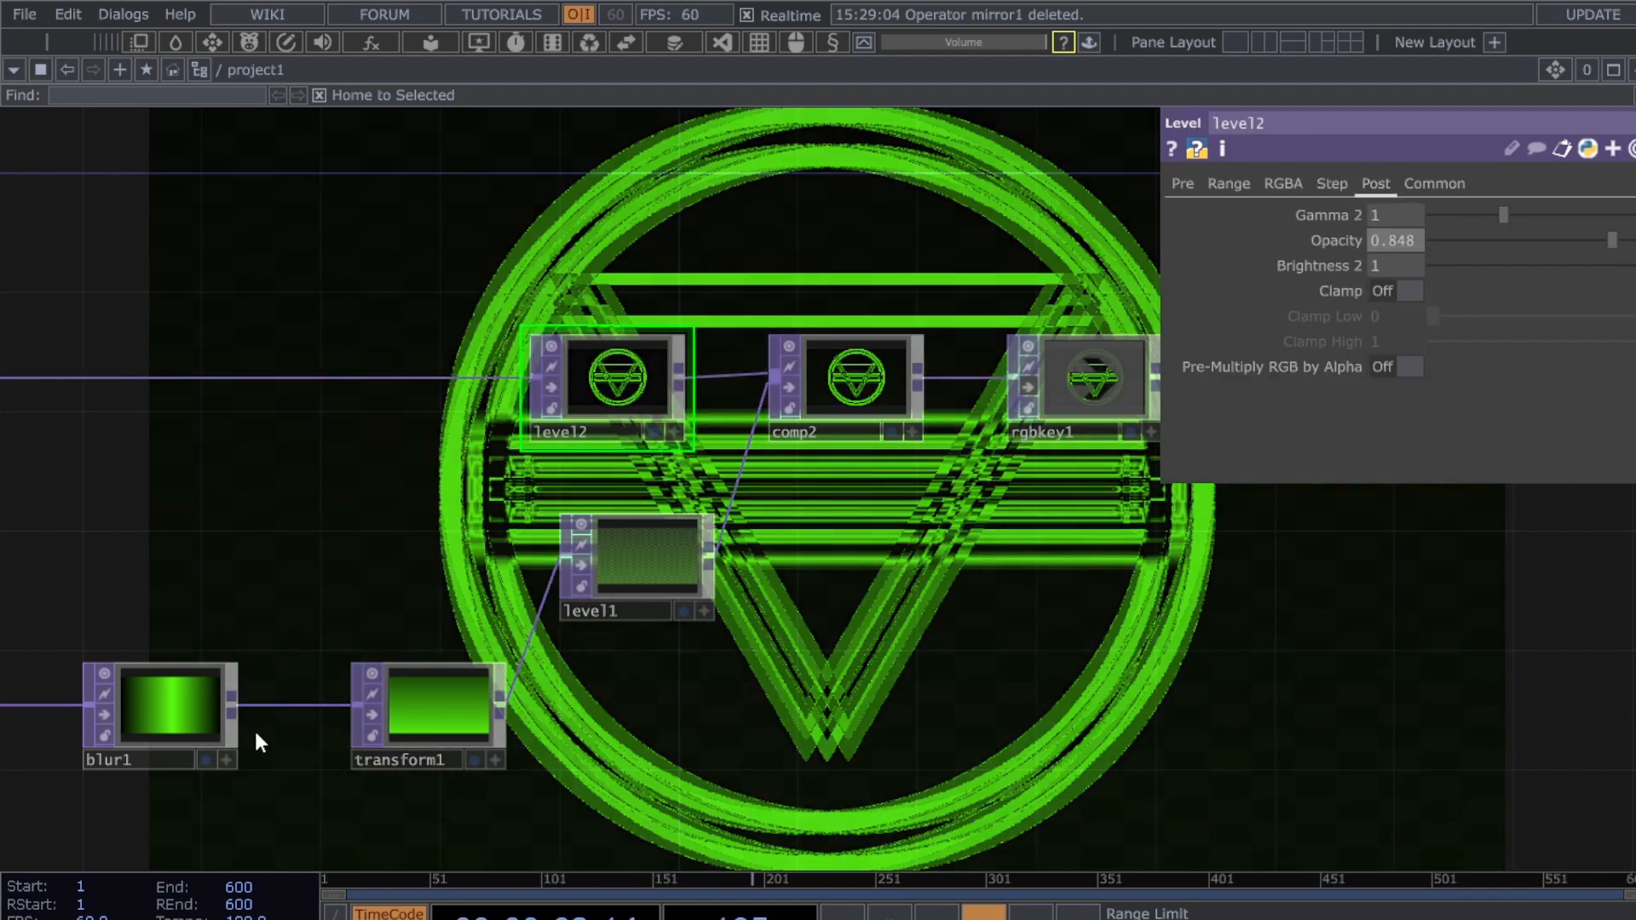
pyautogui.click(699, 559)
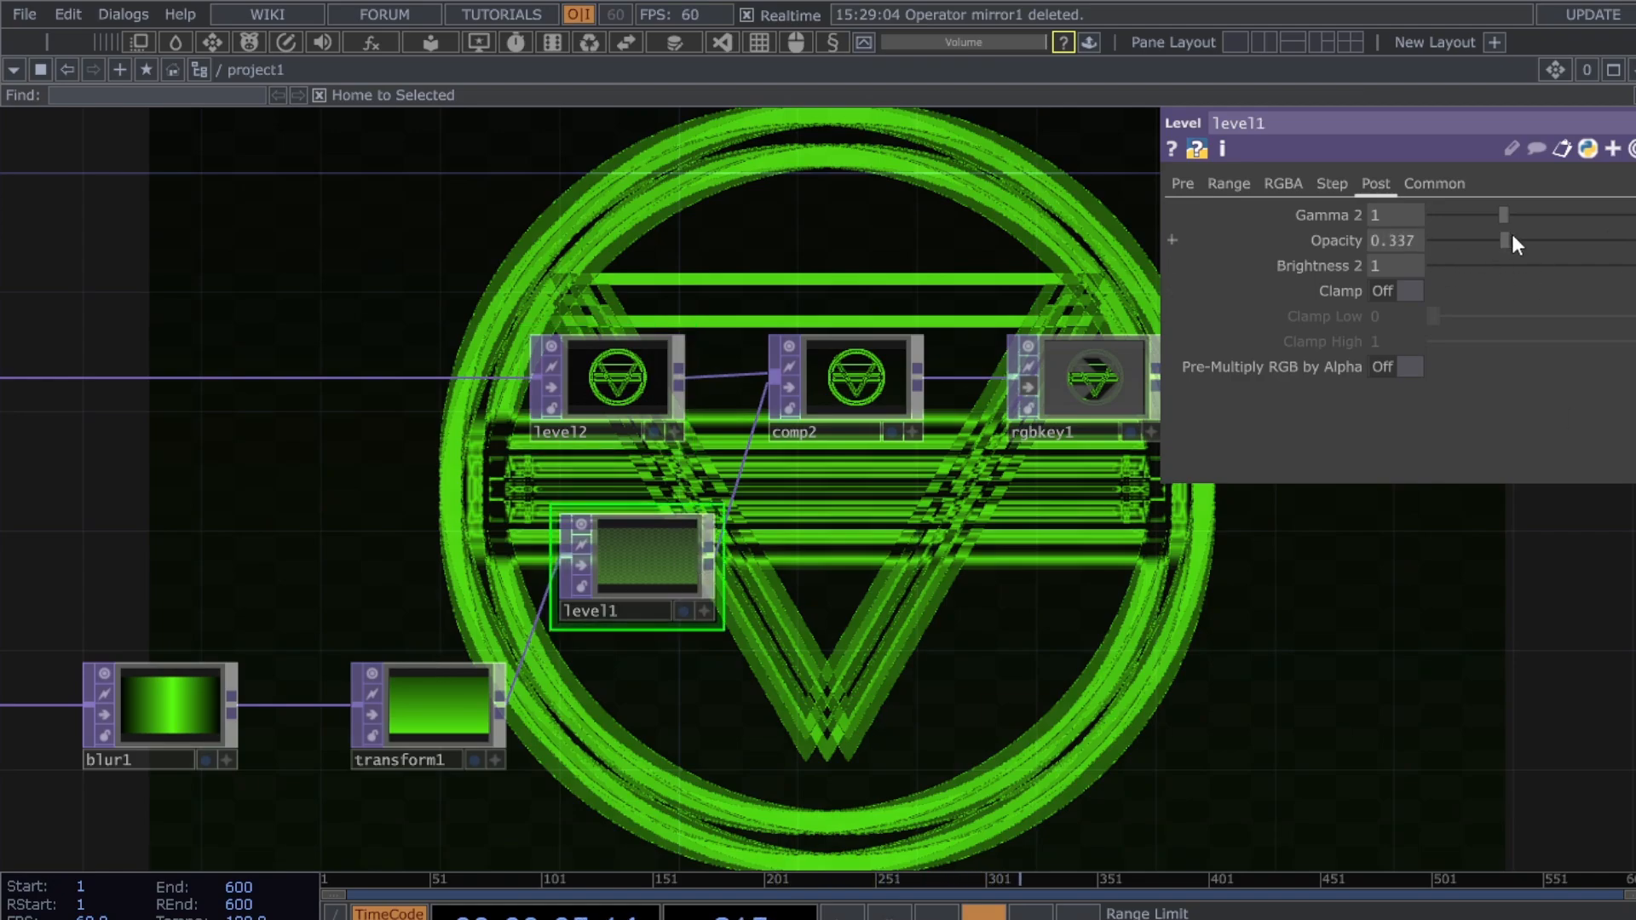
pyautogui.moveTo(1512, 241); pyautogui.dragTo(1635, 241)
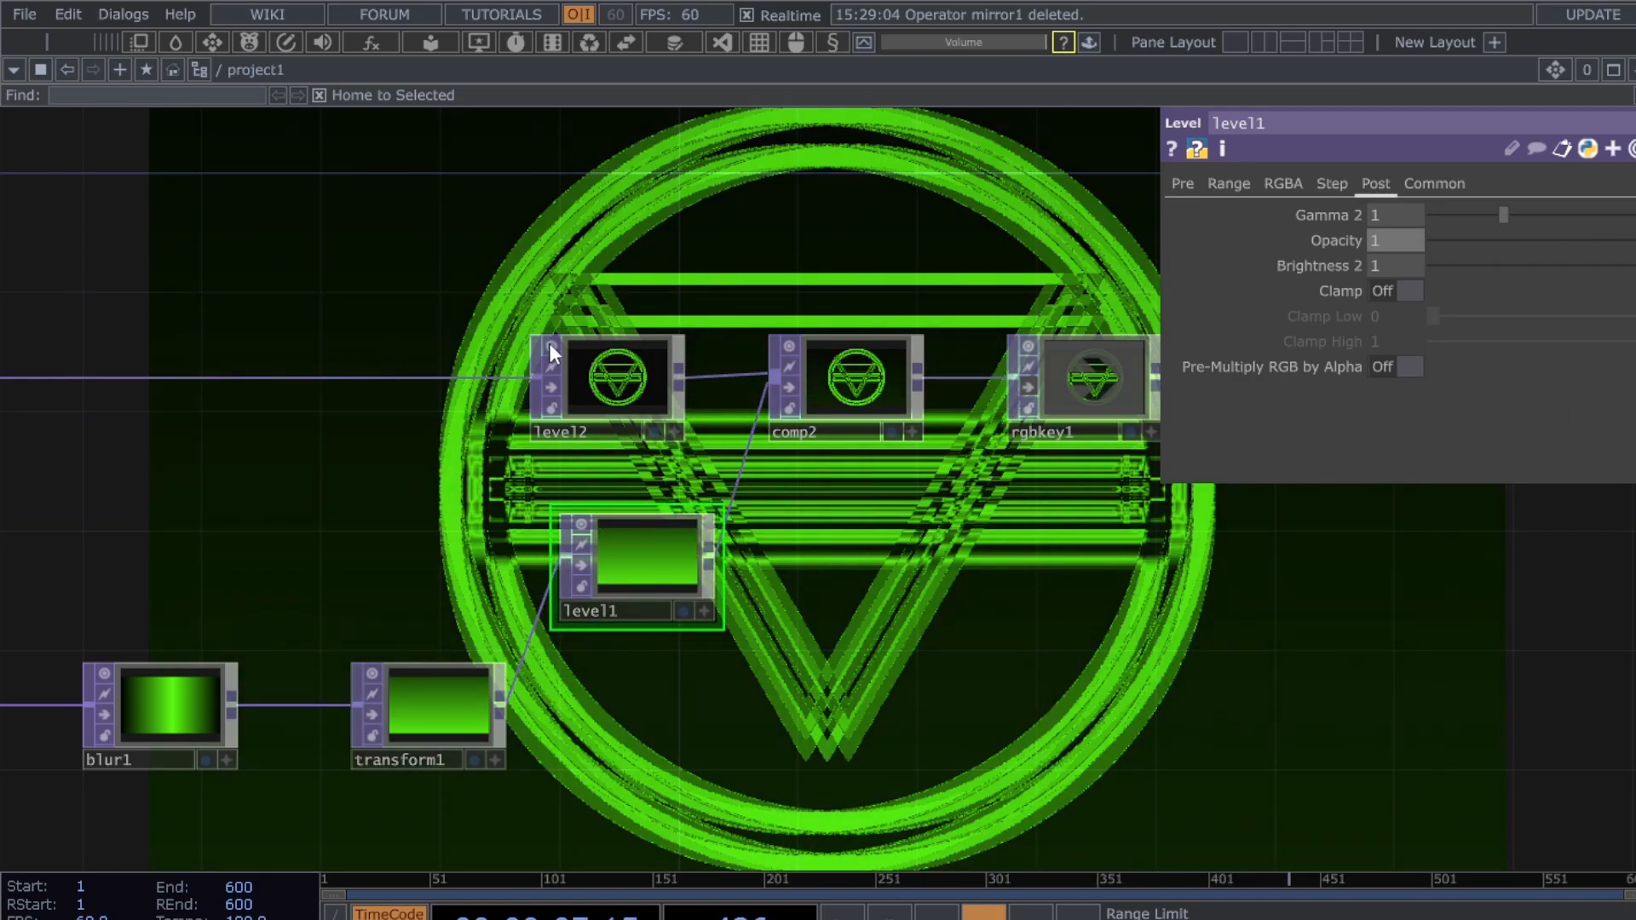
pyautogui.click(623, 371)
pyautogui.moveTo(623, 573); pyautogui.dragTo(653, 604)
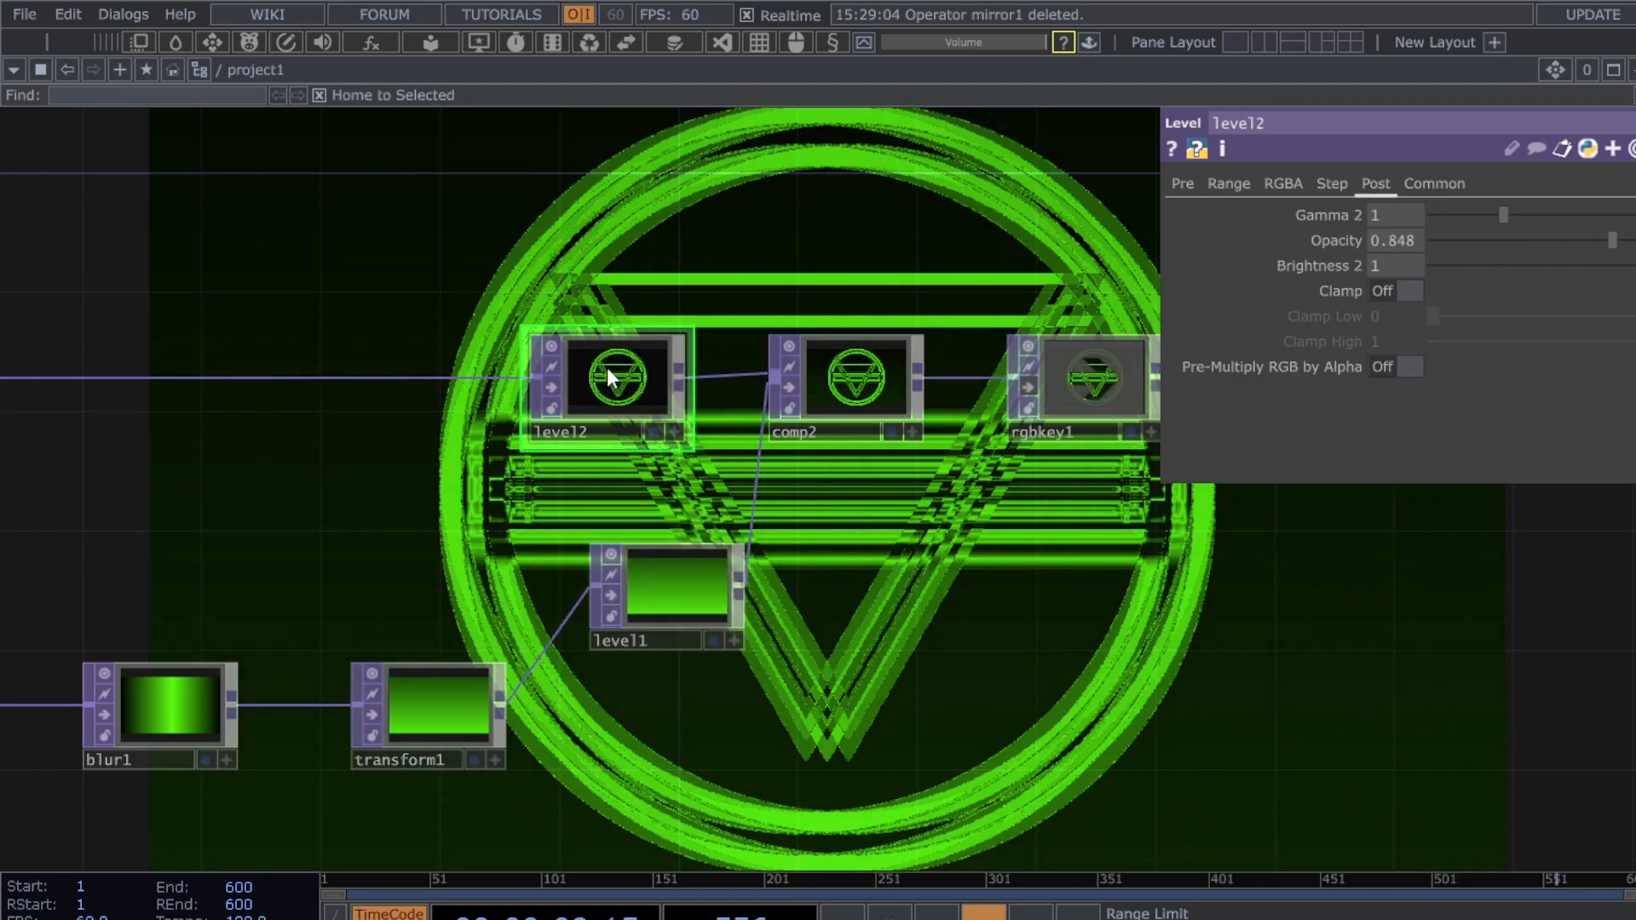
pyautogui.moveTo(1612, 240); pyautogui.dragTo(1573, 248)
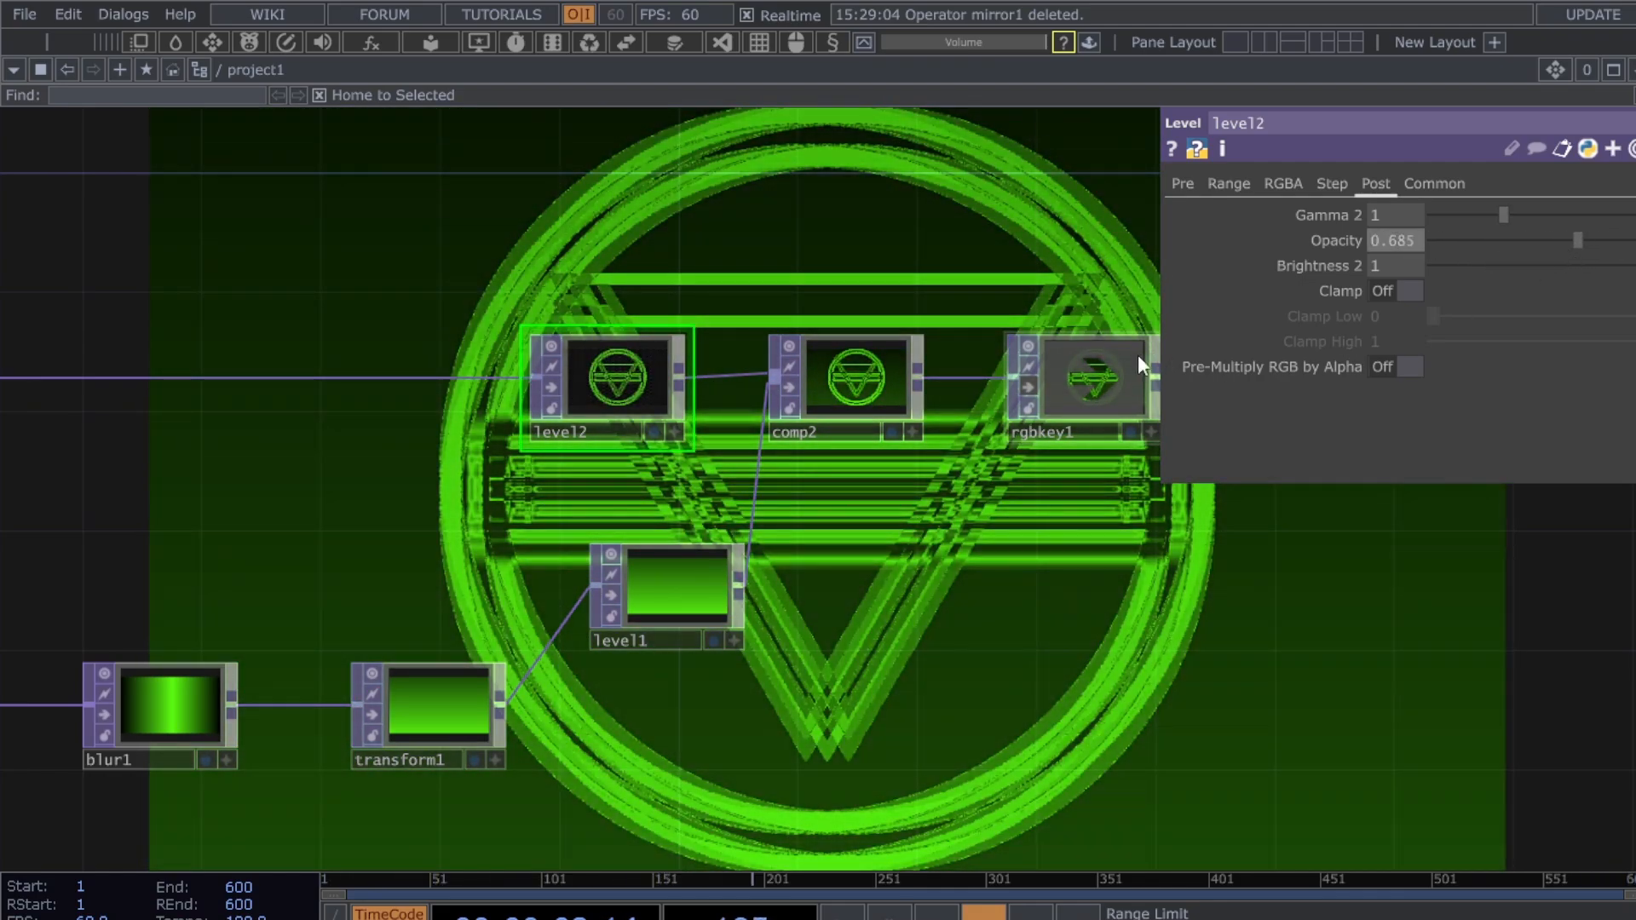
pyautogui.moveTo(503, 435); pyautogui.dragTo(892, 409)
pyautogui.moveTo(1050, 574); pyautogui.dragTo(1047, 662)
pyautogui.moveTo(980, 547); pyautogui.dragTo(849, 546)
pyautogui.moveTo(494, 536); pyautogui.dragTo(1259, 530)
# - Try shifting hsvadj1's Hue Offset, then reset it to 0
pyautogui.scroll(-2, 1256, 525)
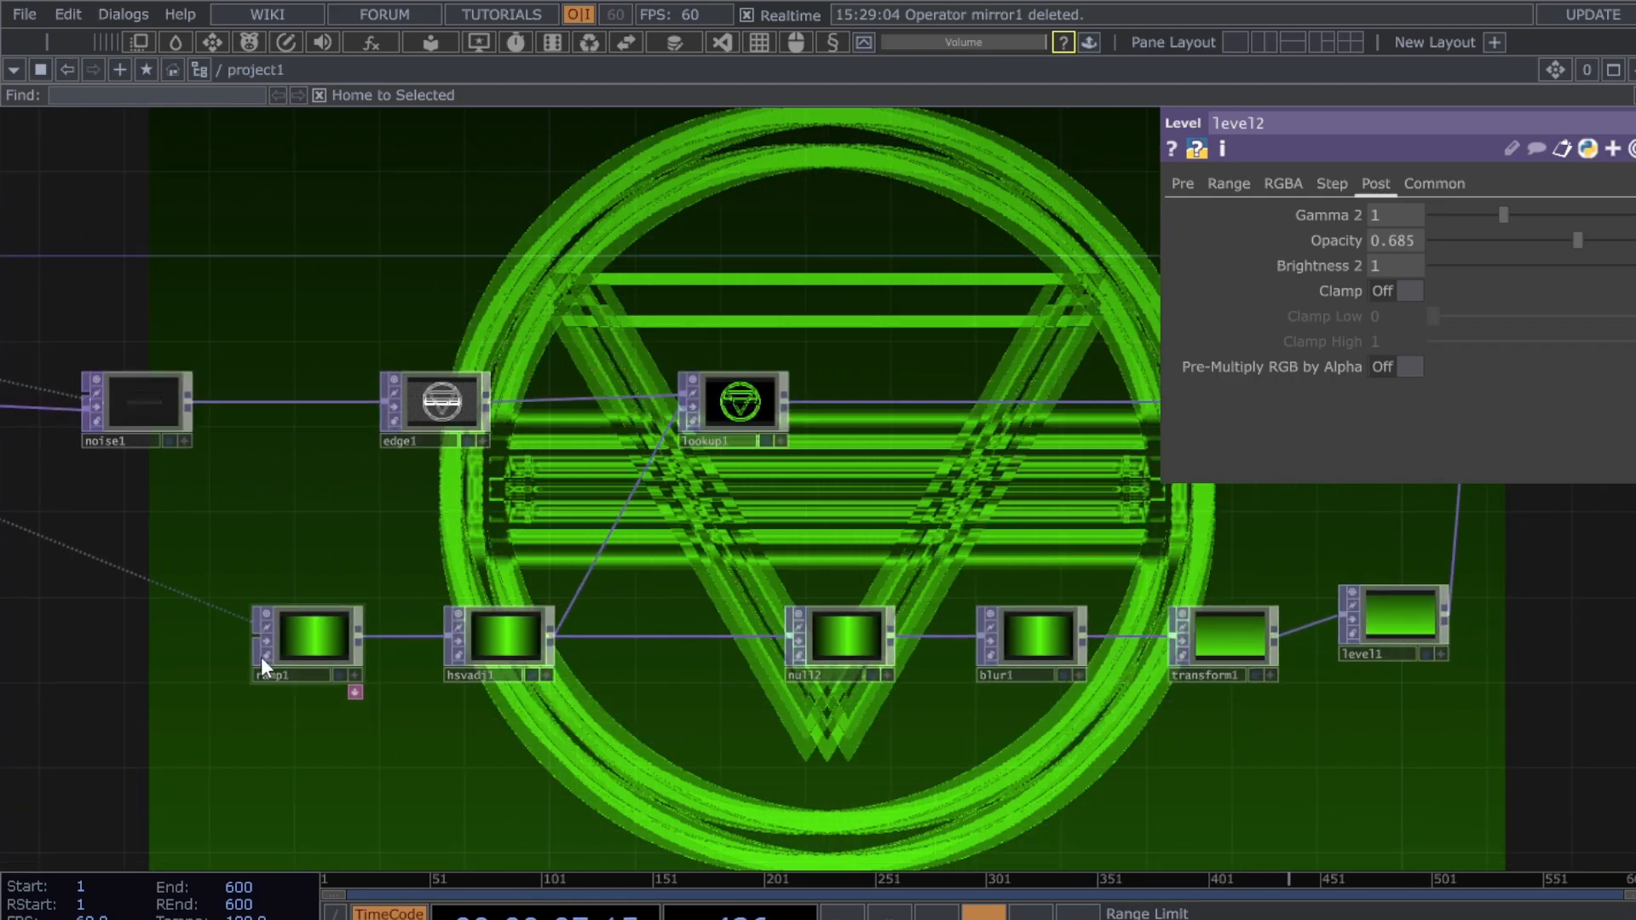
pyautogui.click(489, 642)
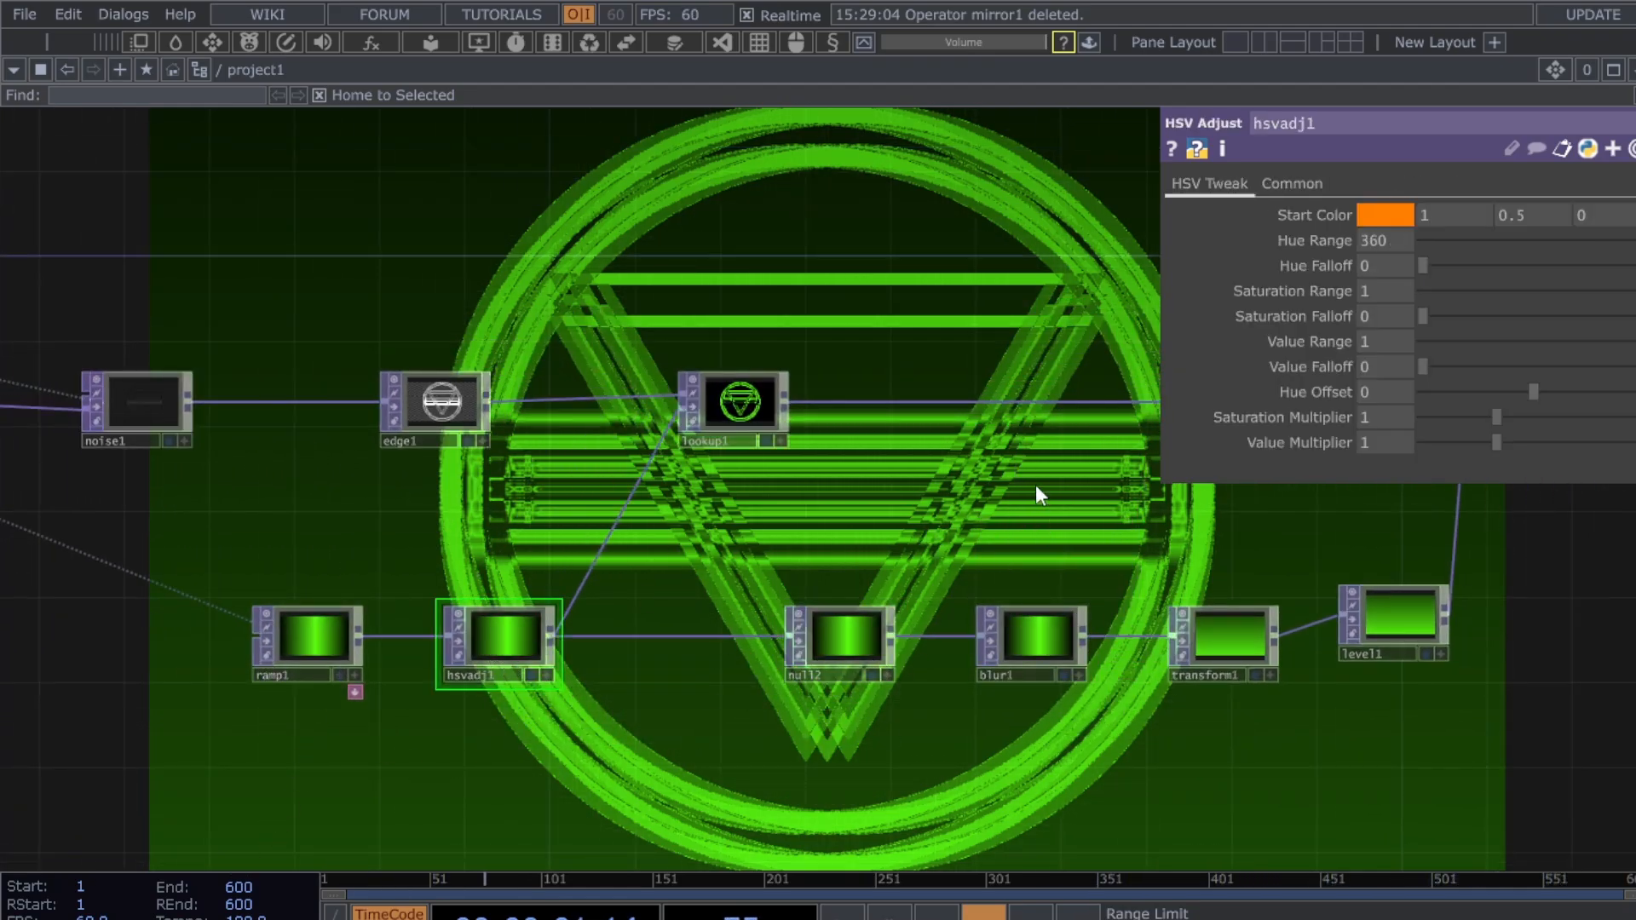
pyautogui.moveTo(1212, 443); pyautogui.dragTo(1170, 457)
pyautogui.moveTo(1546, 391); pyautogui.dragTo(1302, 403)
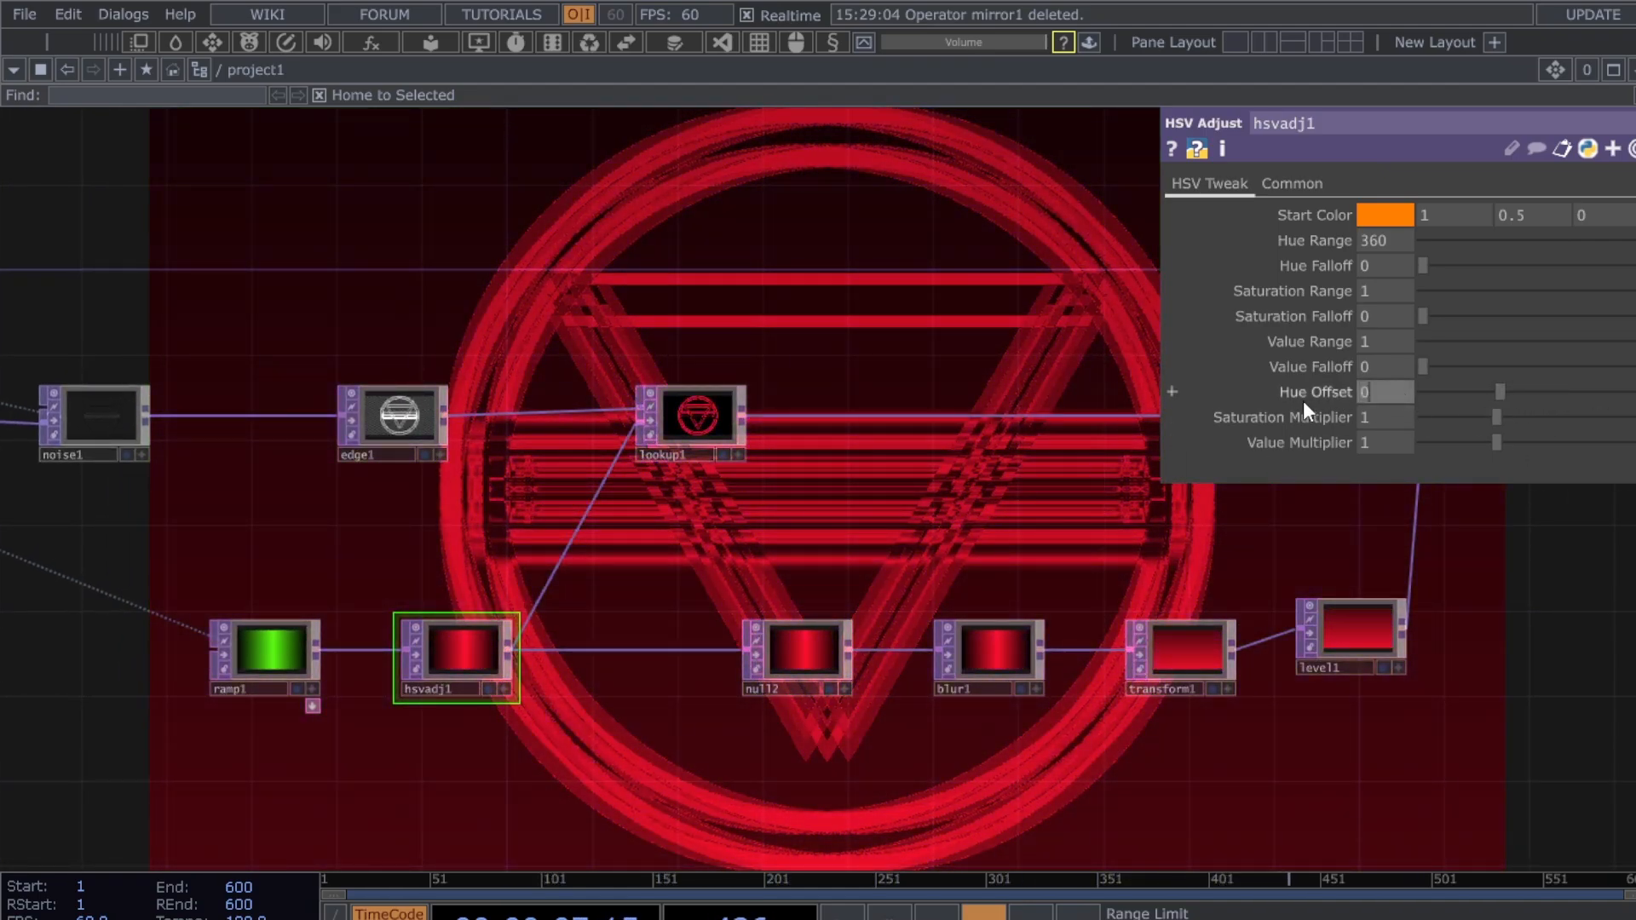
pyautogui.write('0')
pyautogui.press('Return')
# - Box-select comp2, rgbkey1 and null1 and move them up and right
pyautogui.moveTo(908, 540); pyautogui.dragTo(664, 538)
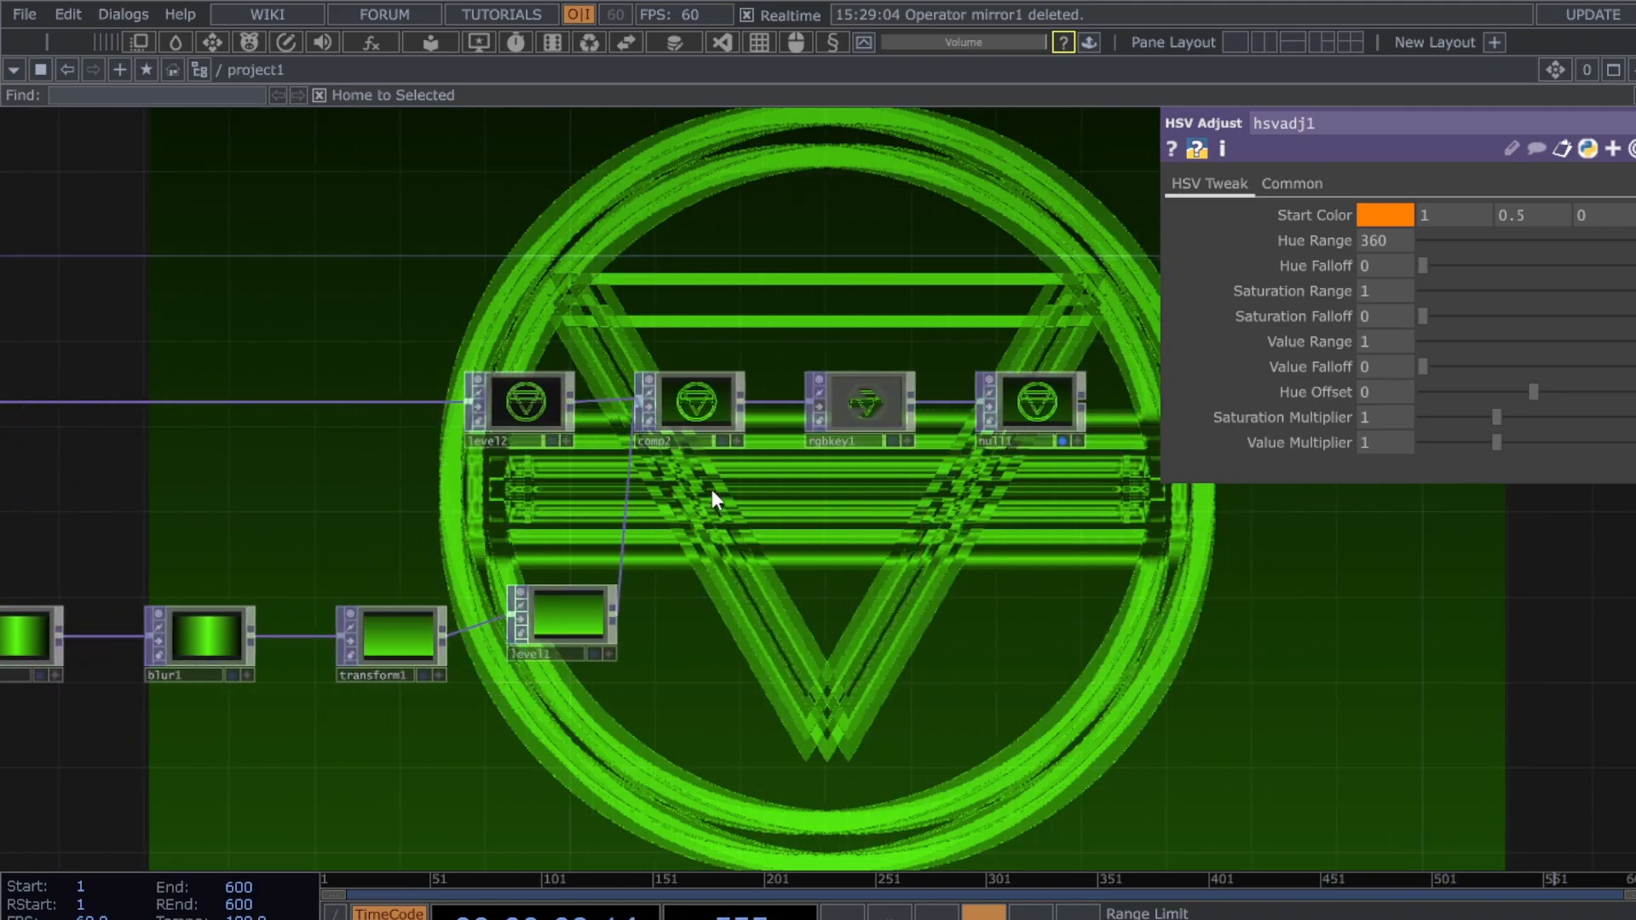
pyautogui.moveTo(791, 494); pyautogui.dragTo(1329, 340)
pyautogui.moveTo(775, 534); pyautogui.dragTo(474, 540)
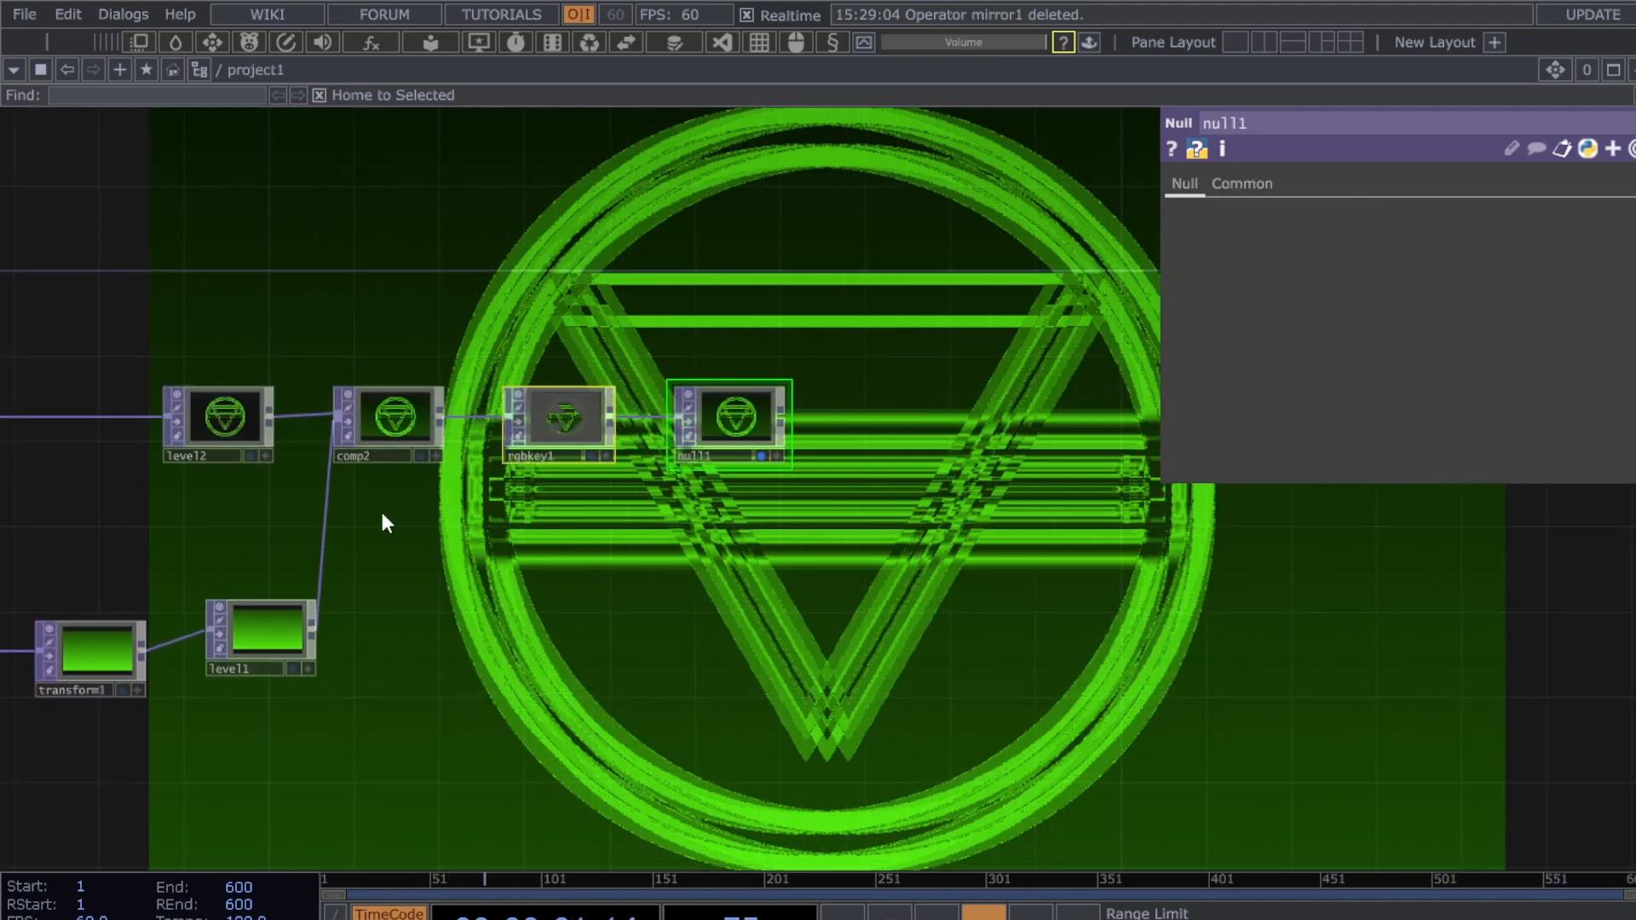
pyautogui.moveTo(380, 508); pyautogui.dragTo(830, 397)
pyautogui.moveTo(387, 460); pyautogui.dragTo(634, 477)
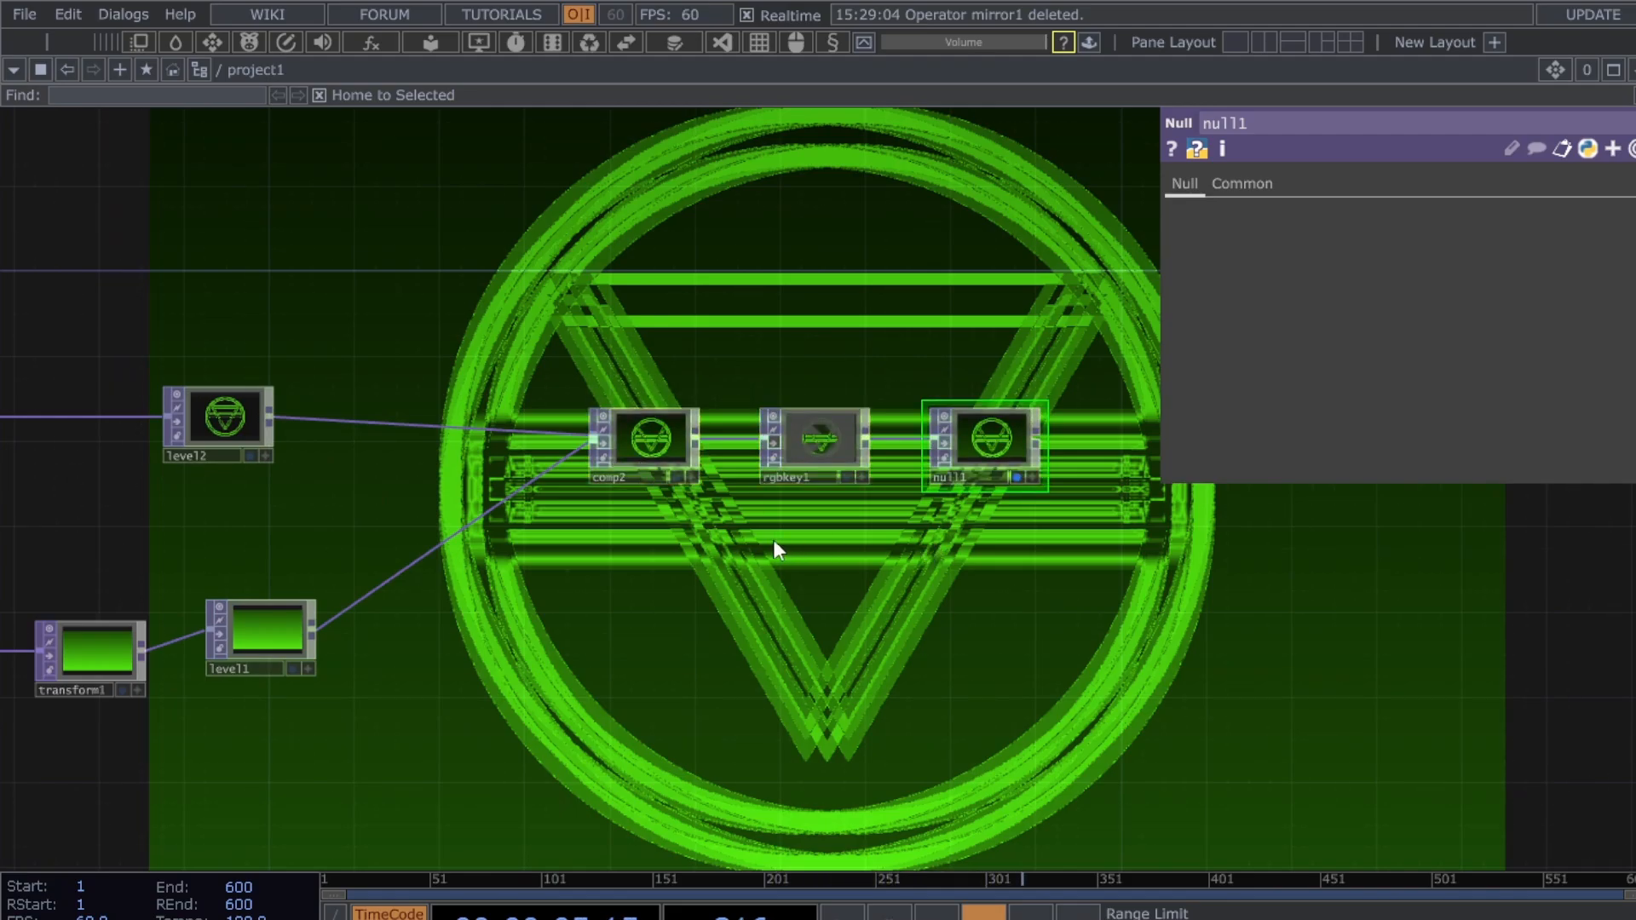
# - Delete rgbkey1 and move null1 further right of comp2
pyautogui.click(821, 442)
pyautogui.press('Delete')
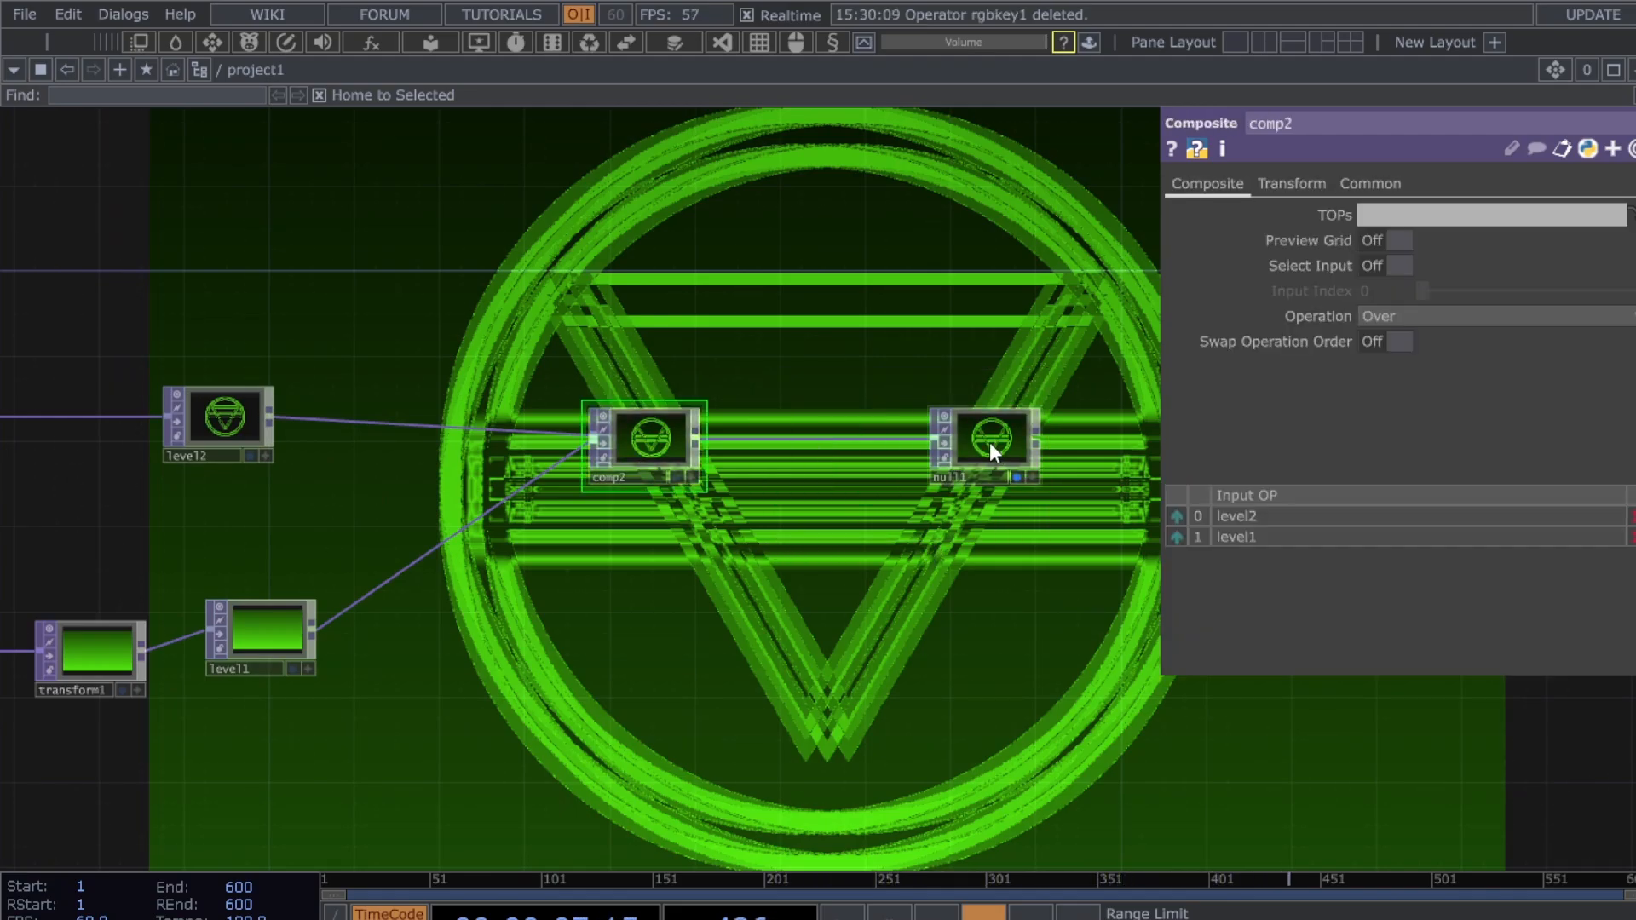
pyautogui.moveTo(989, 443); pyautogui.dragTo(1105, 444)
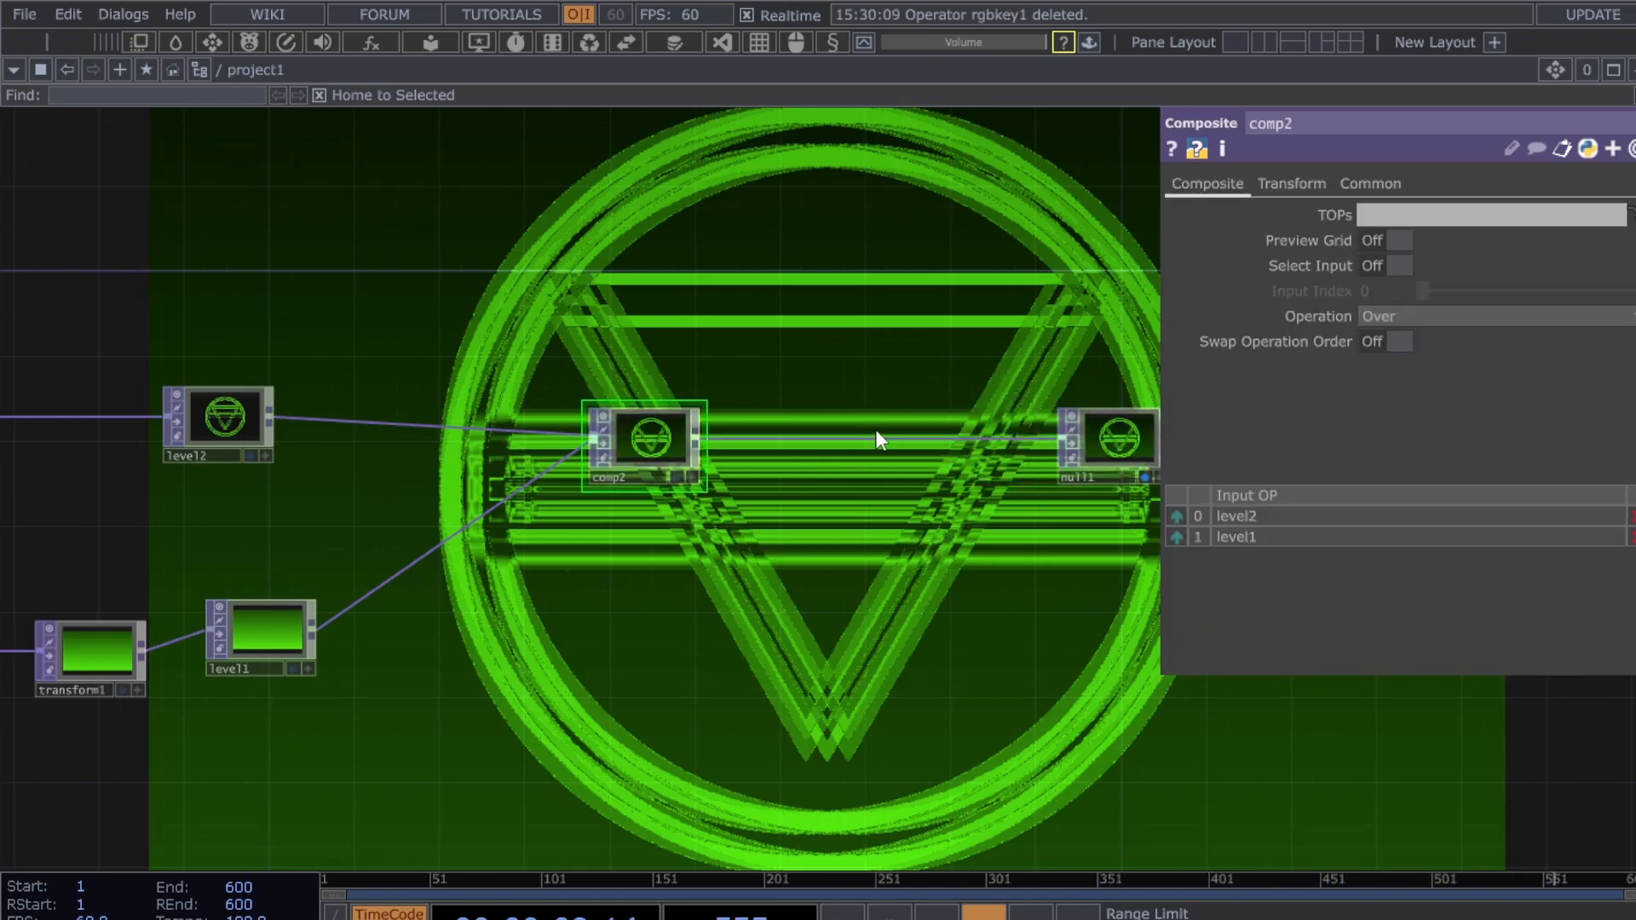
# - Insert Multiply composite comp3 between comp2 and null1, and paste noise2 below them
pyautogui.rightClick(895, 443)
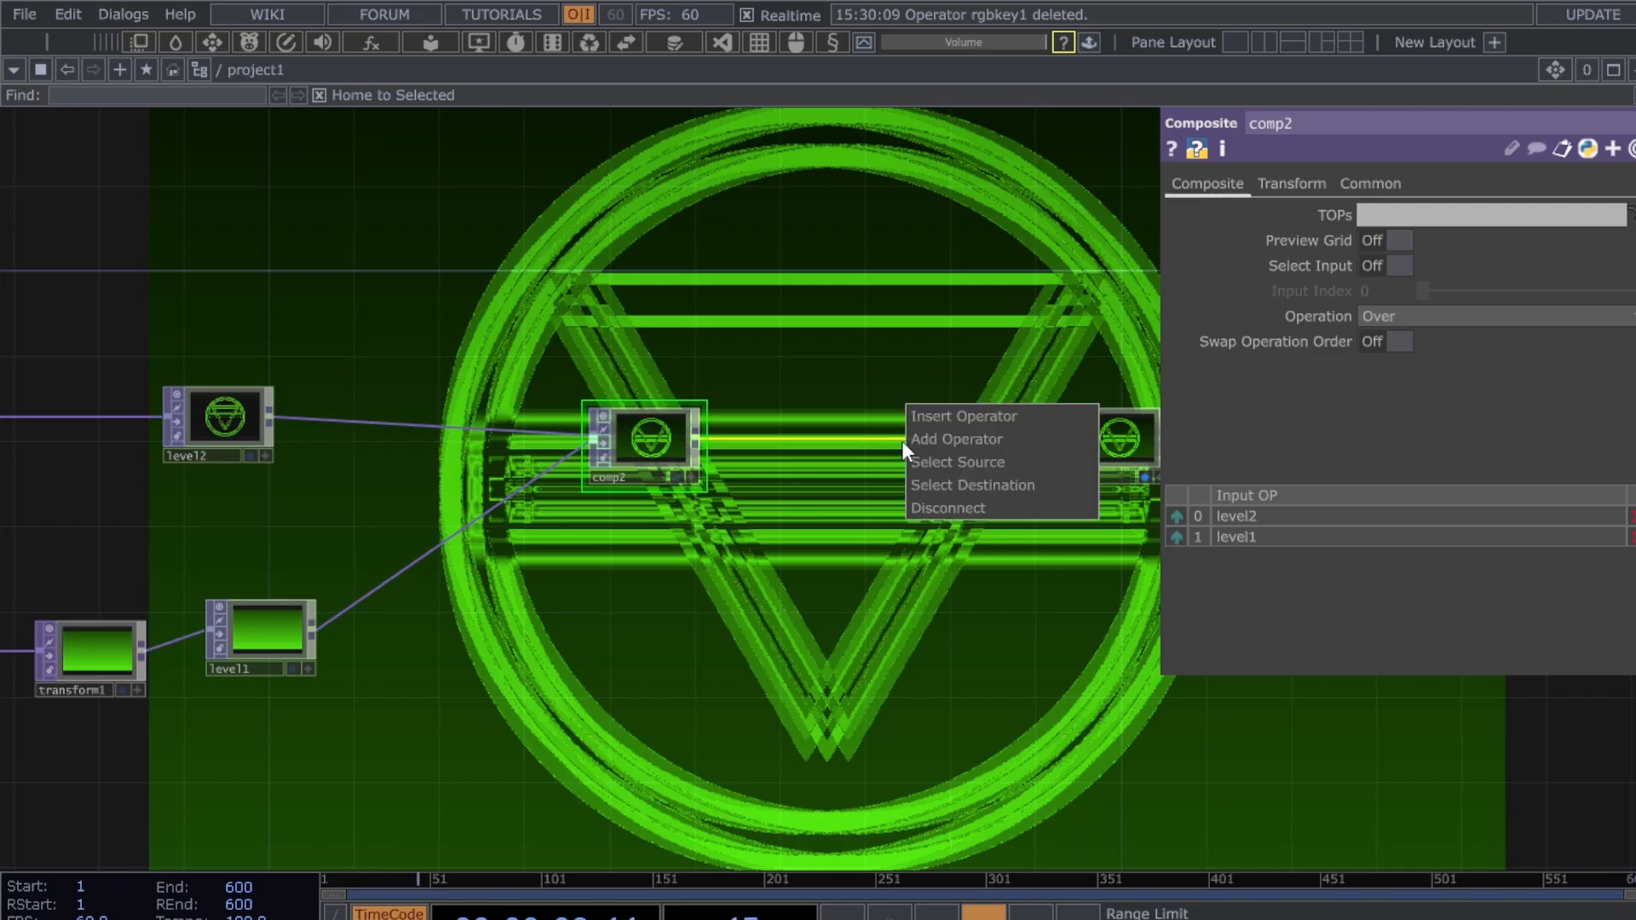
pyautogui.click(954, 423)
pyautogui.click(953, 423)
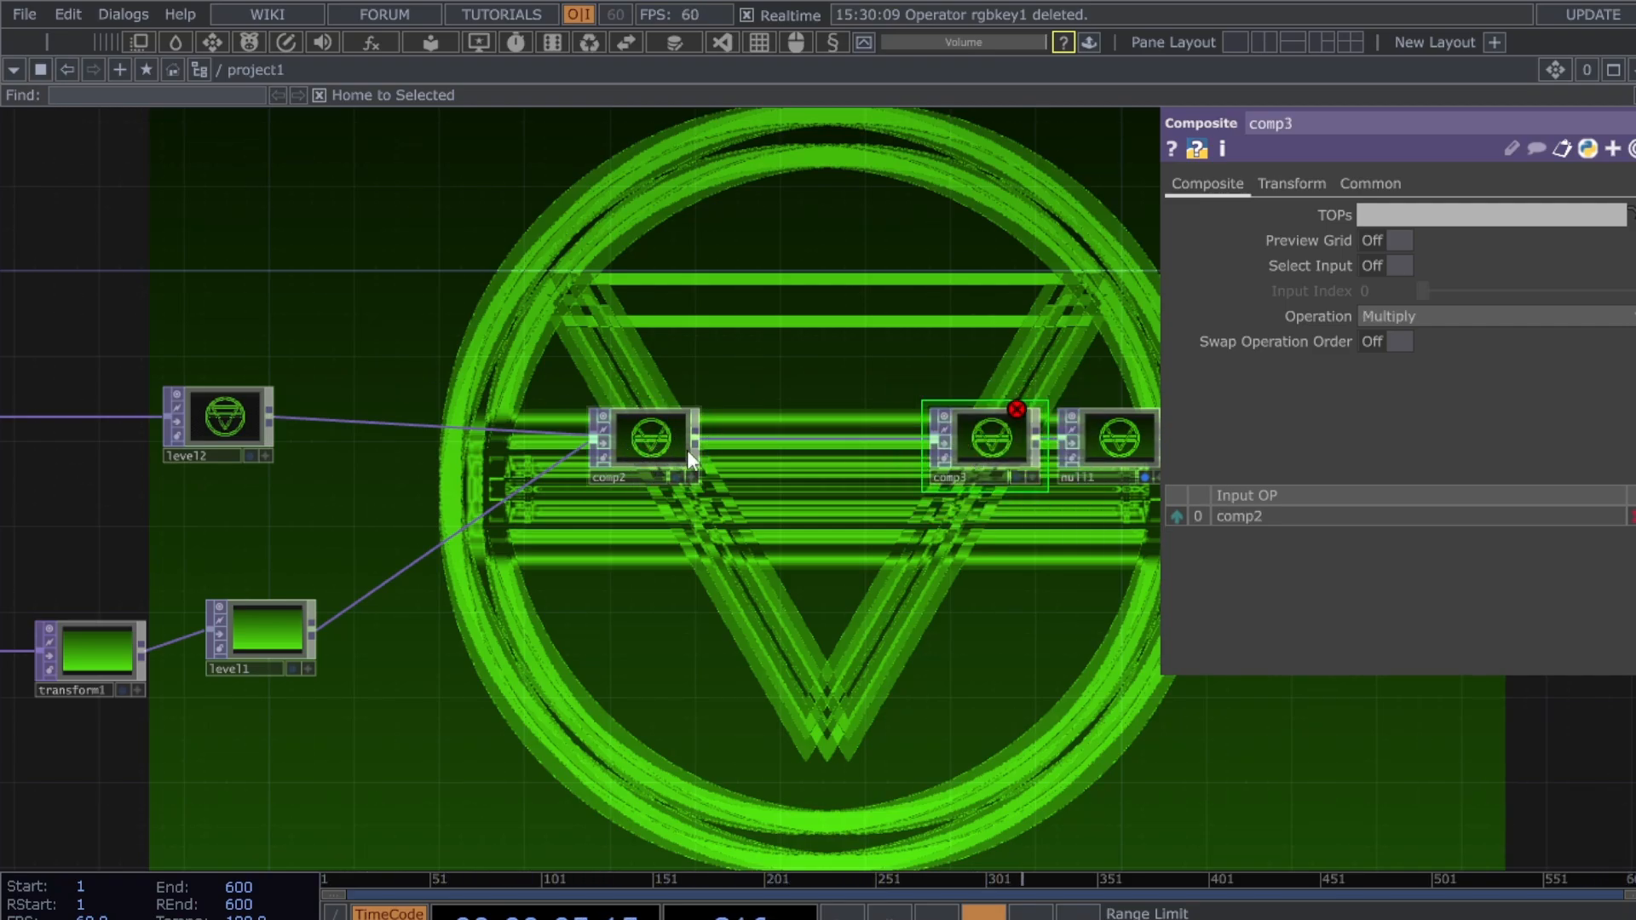
pyautogui.moveTo(962, 617); pyautogui.dragTo(916, 617)
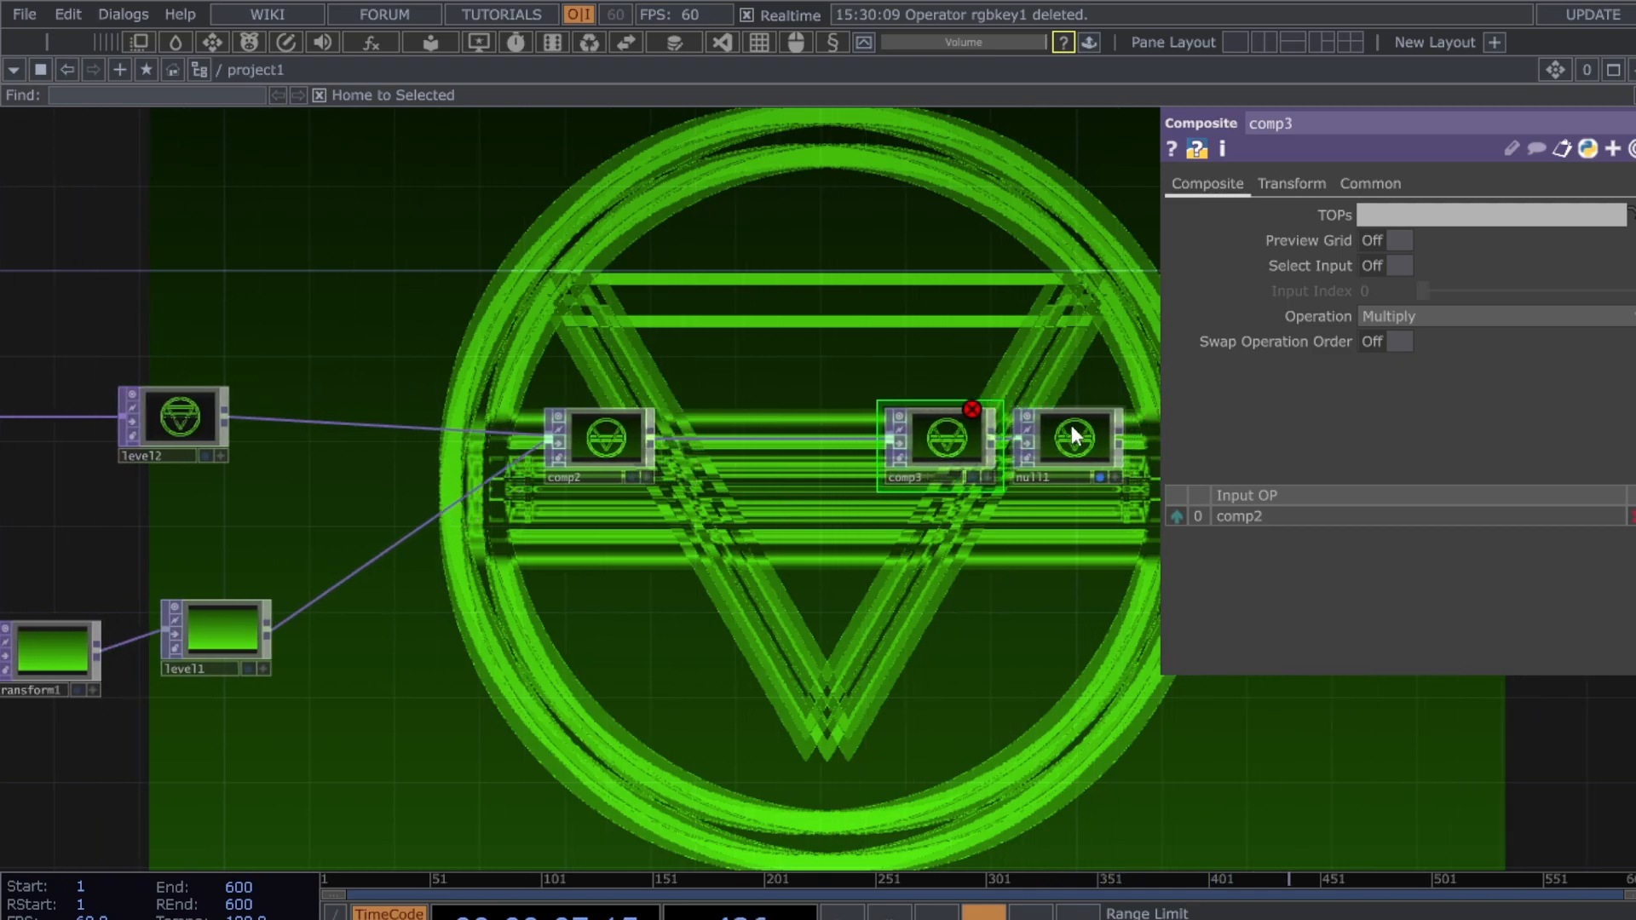
pyautogui.moveTo(1071, 424); pyautogui.dragTo(1093, 425)
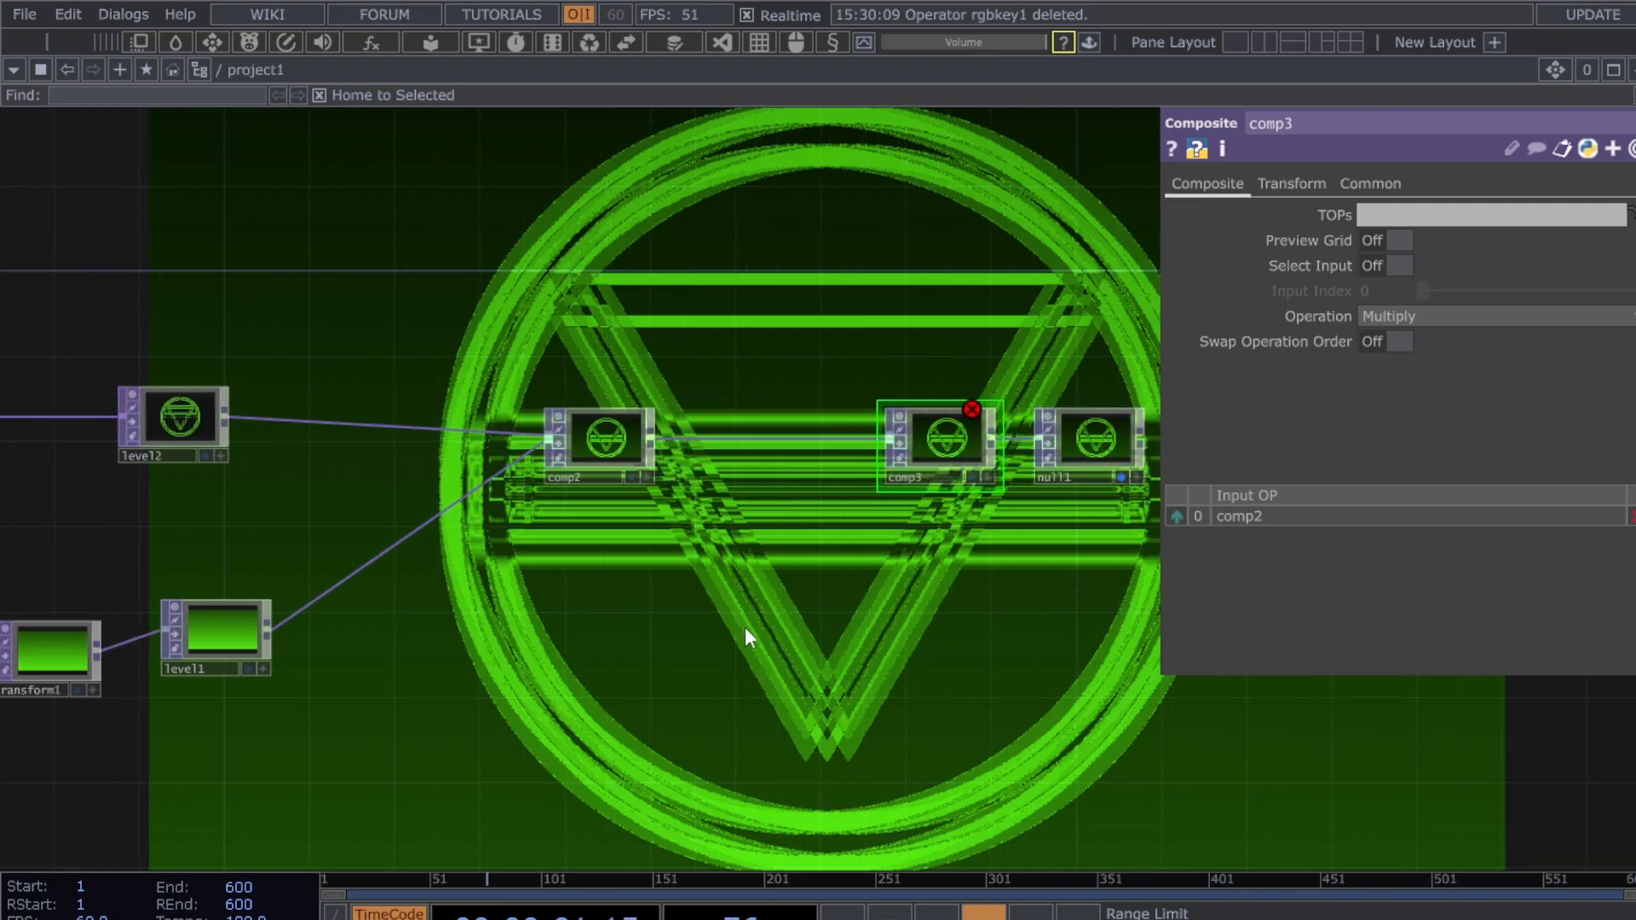
pyautogui.hotkey('ctrl', 'v')
pyautogui.moveTo(745, 627); pyautogui.dragTo(808, 584)
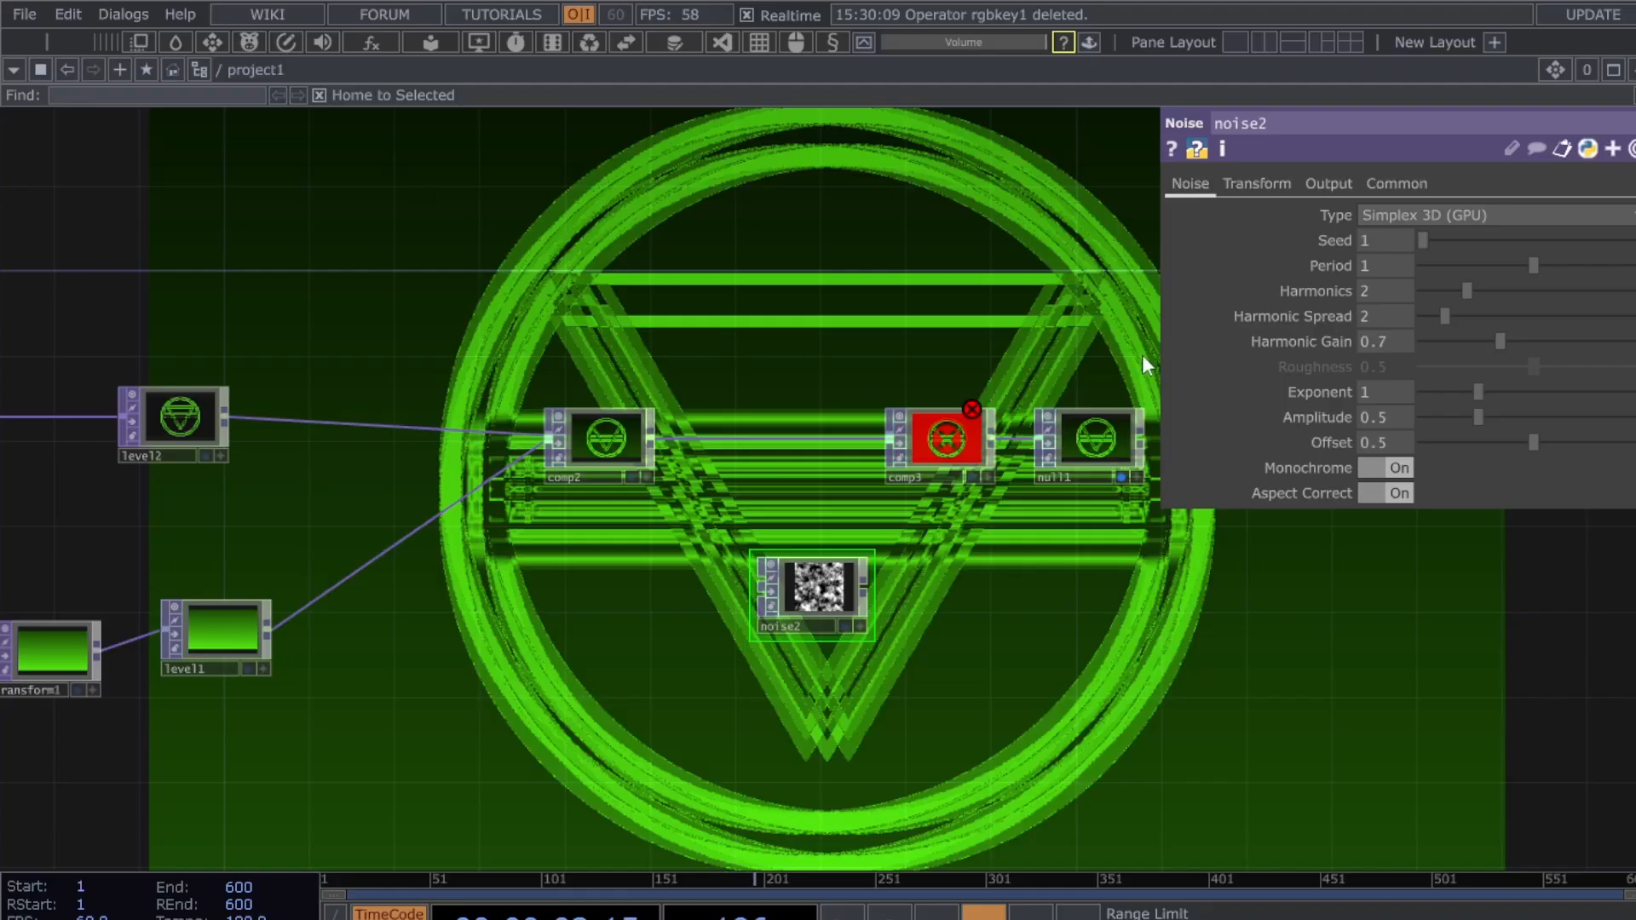
# - Set noise2's resolution to 1280 x 720
pyautogui.click(1390, 183)
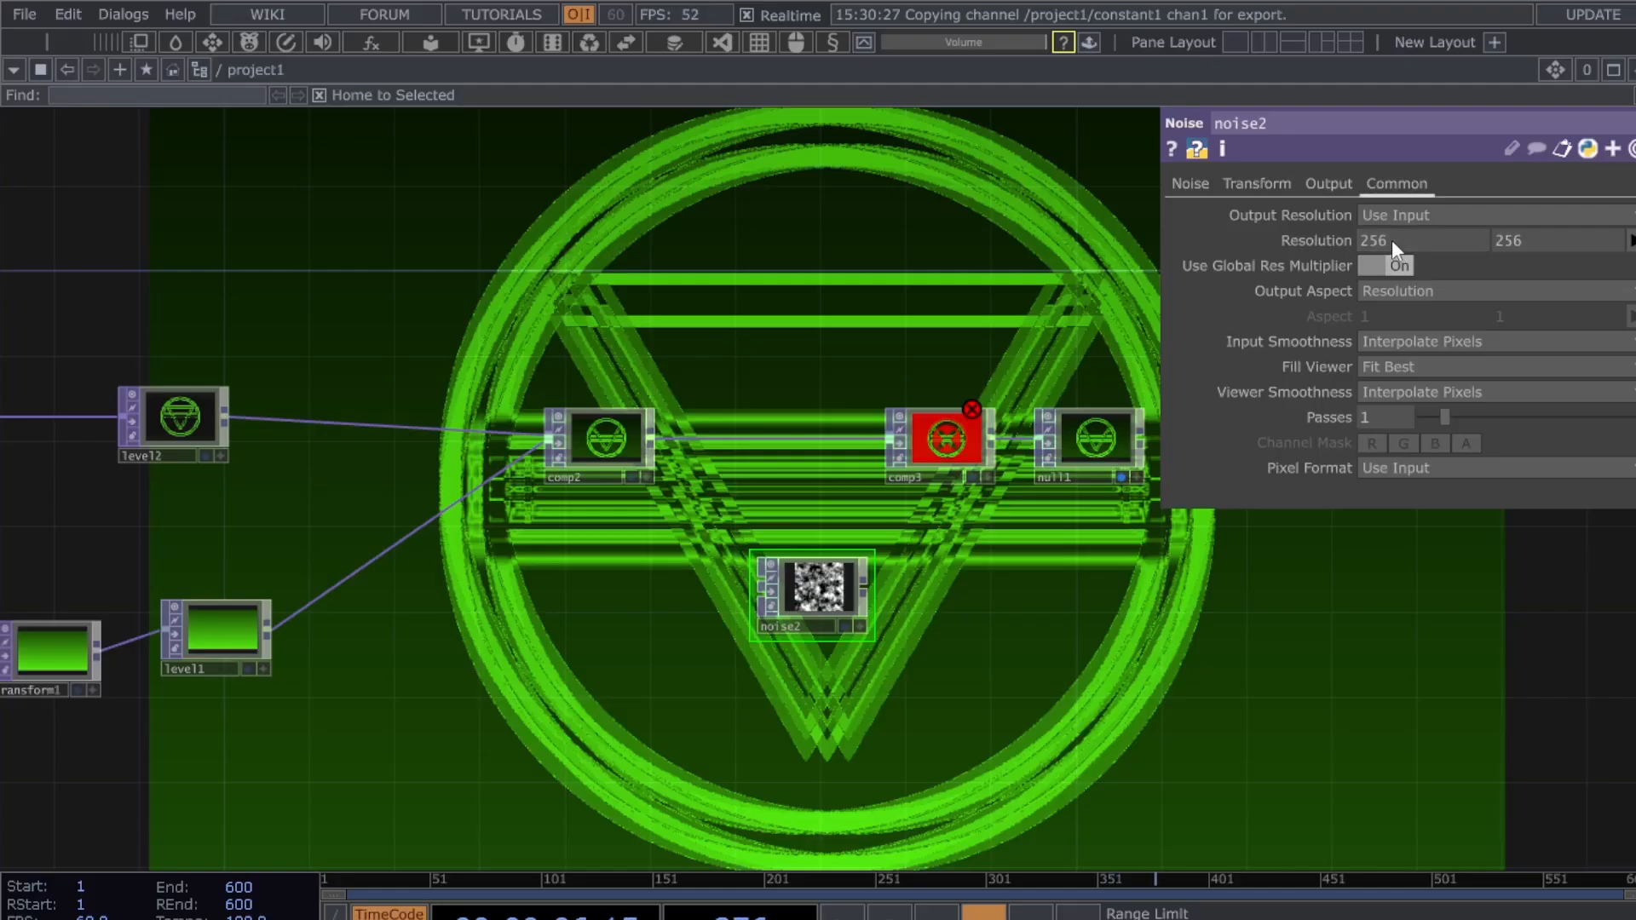
pyautogui.click(1392, 239)
pyautogui.write('1280')
pyautogui.press('Return')
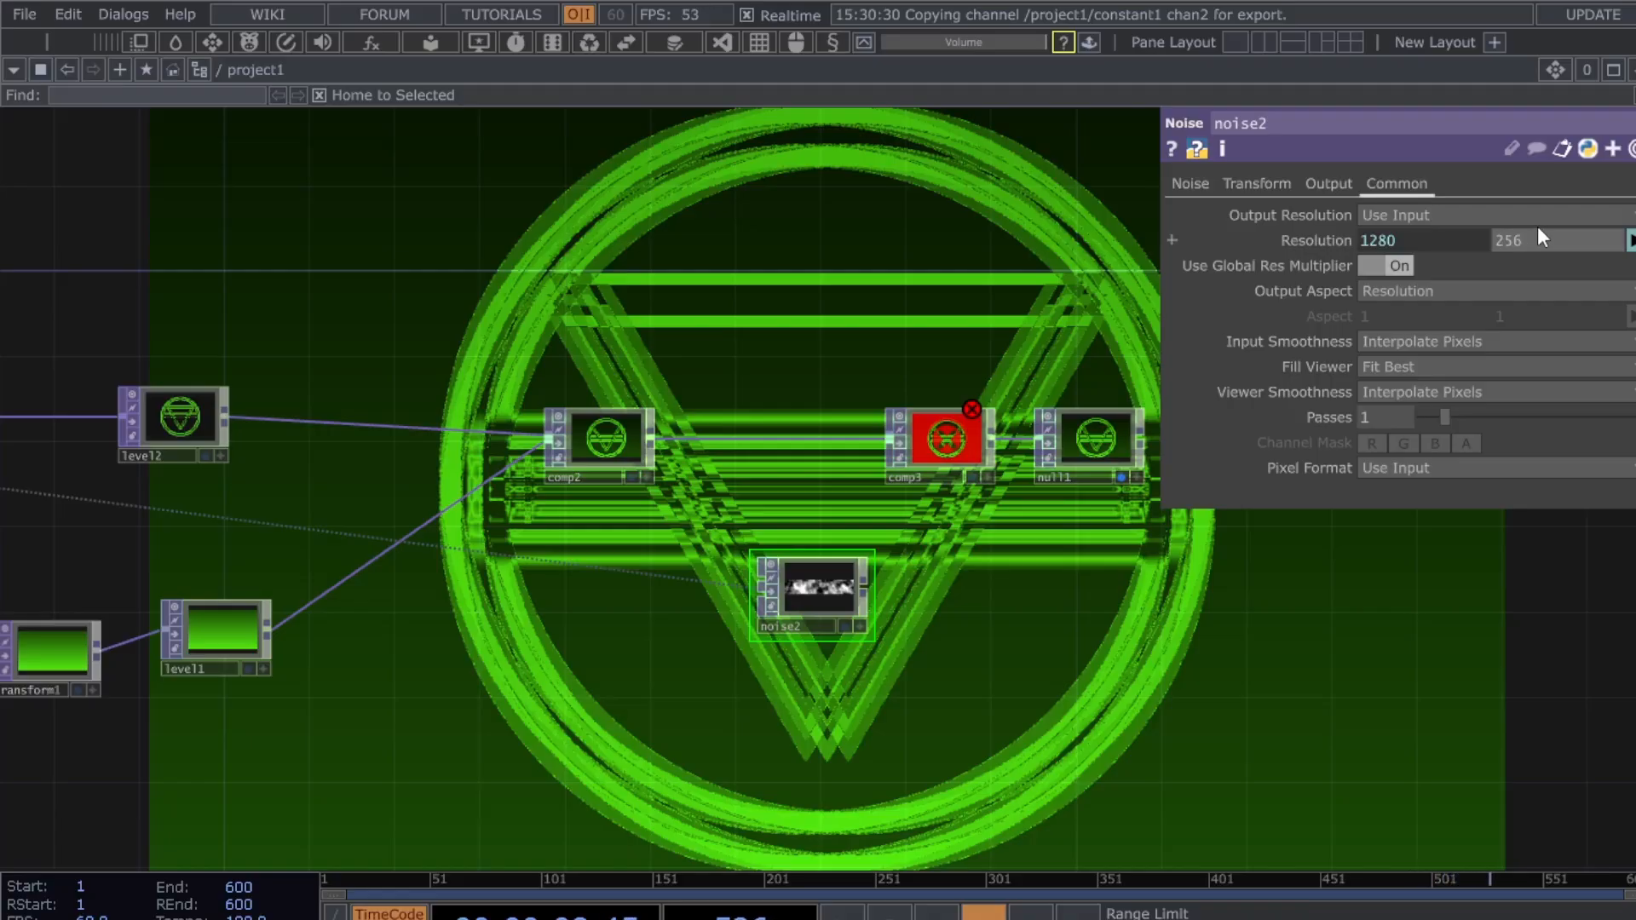
pyautogui.click(1539, 239)
pyautogui.write('720')
pyautogui.press('Return')
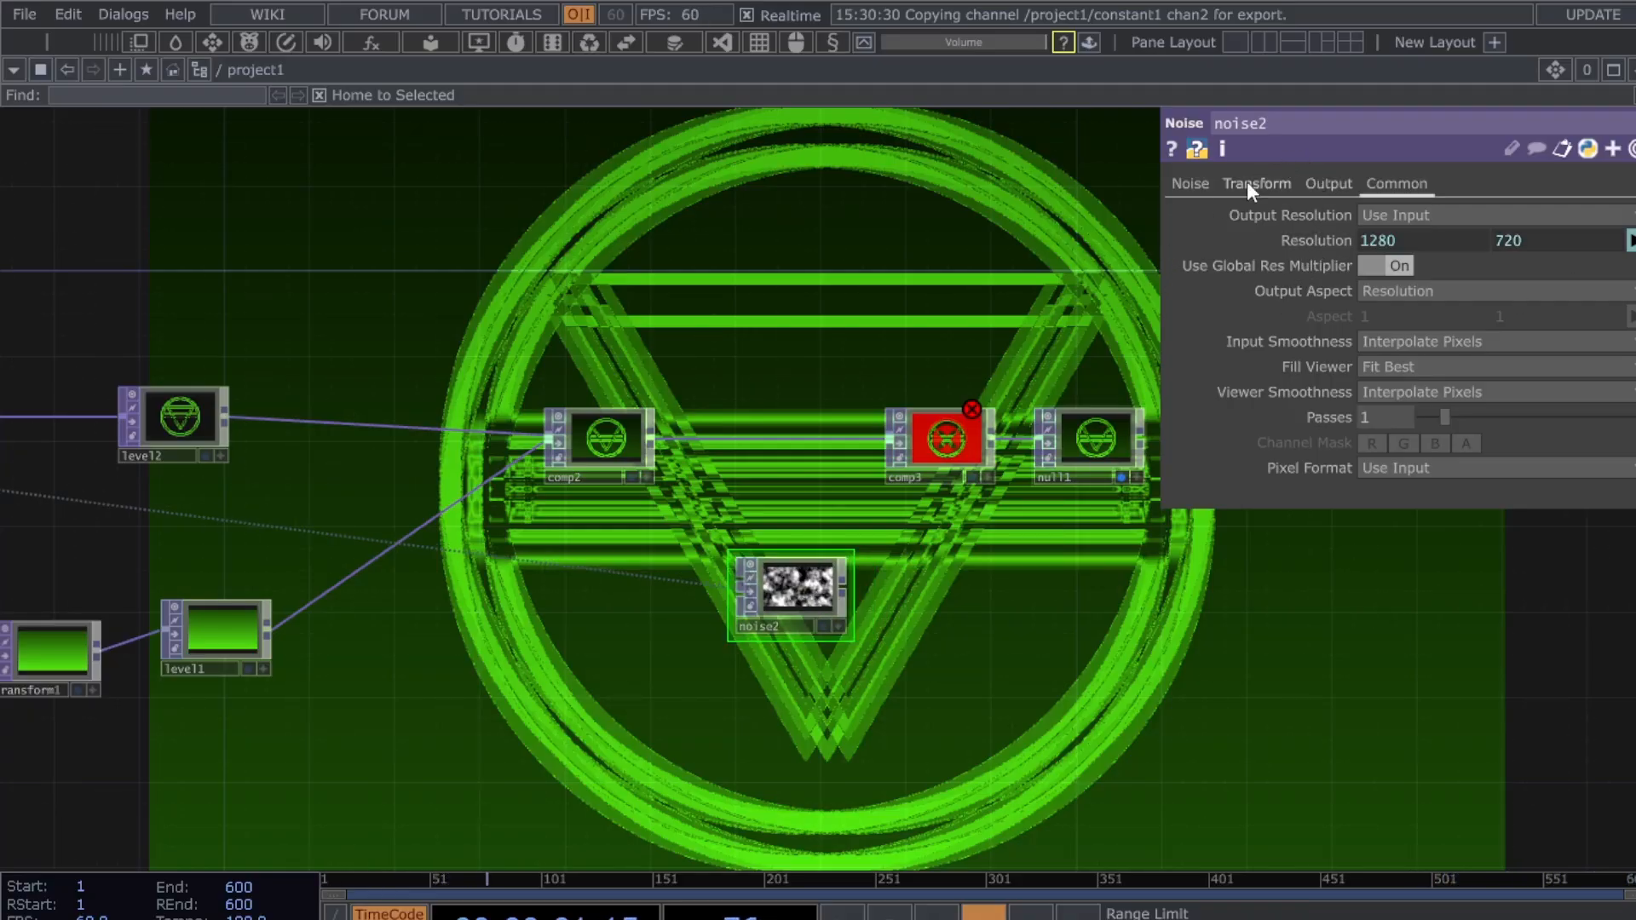
# - Lower noise2's Period to 0 and Amplitude to 0.2 for fine grain, and move it left
pyautogui.click(1190, 183)
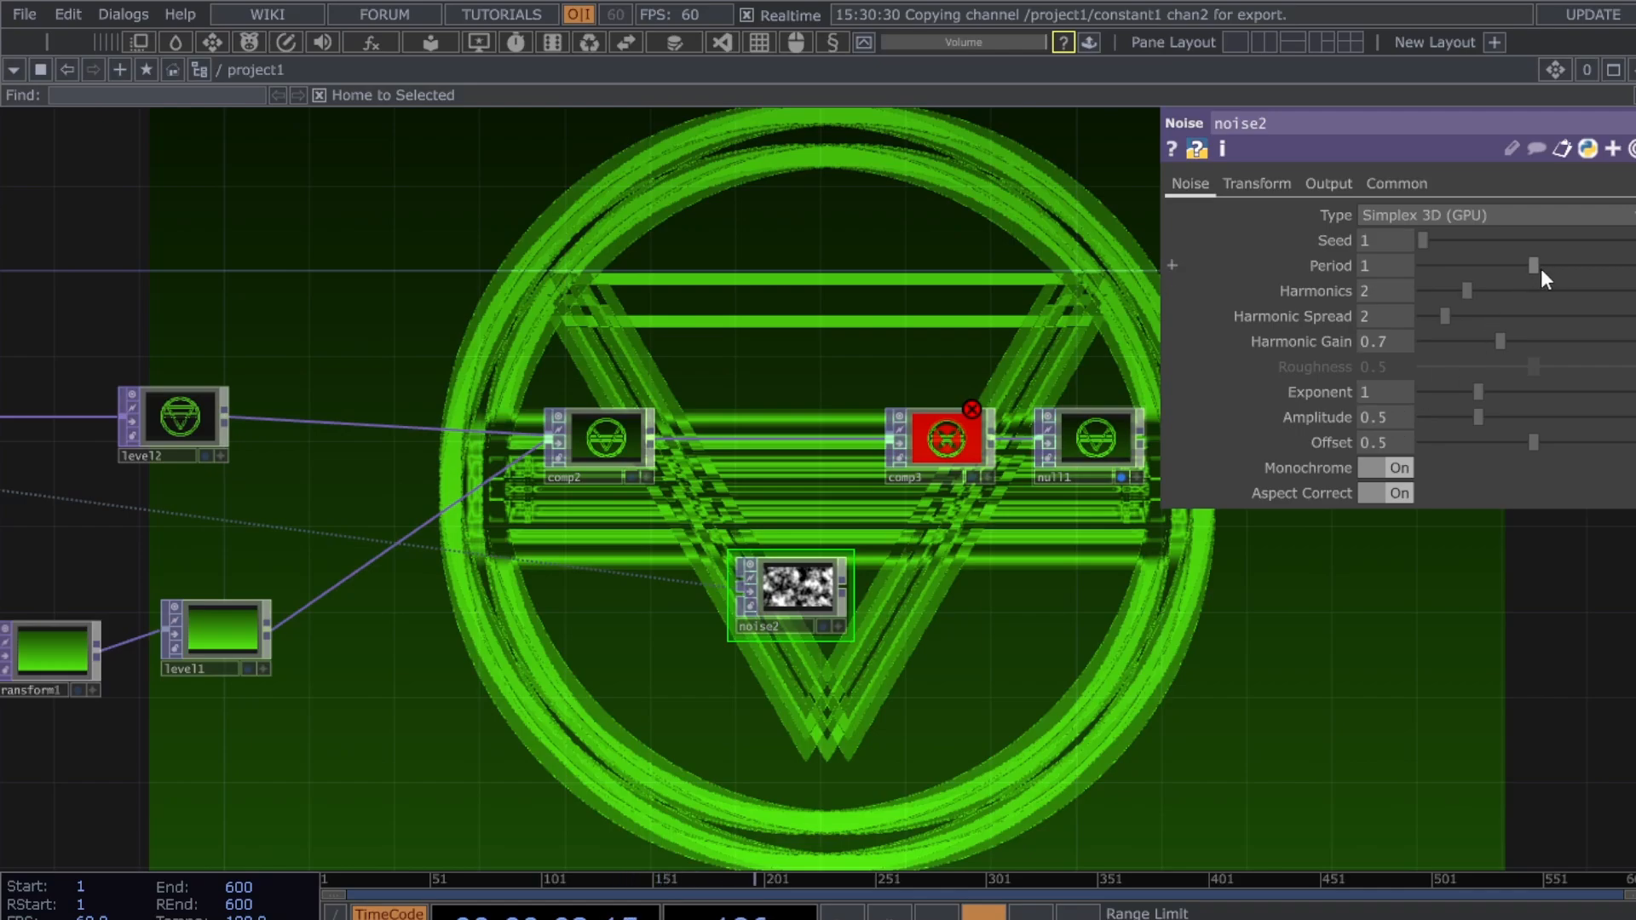
pyautogui.moveTo(1540, 269); pyautogui.dragTo(1425, 268)
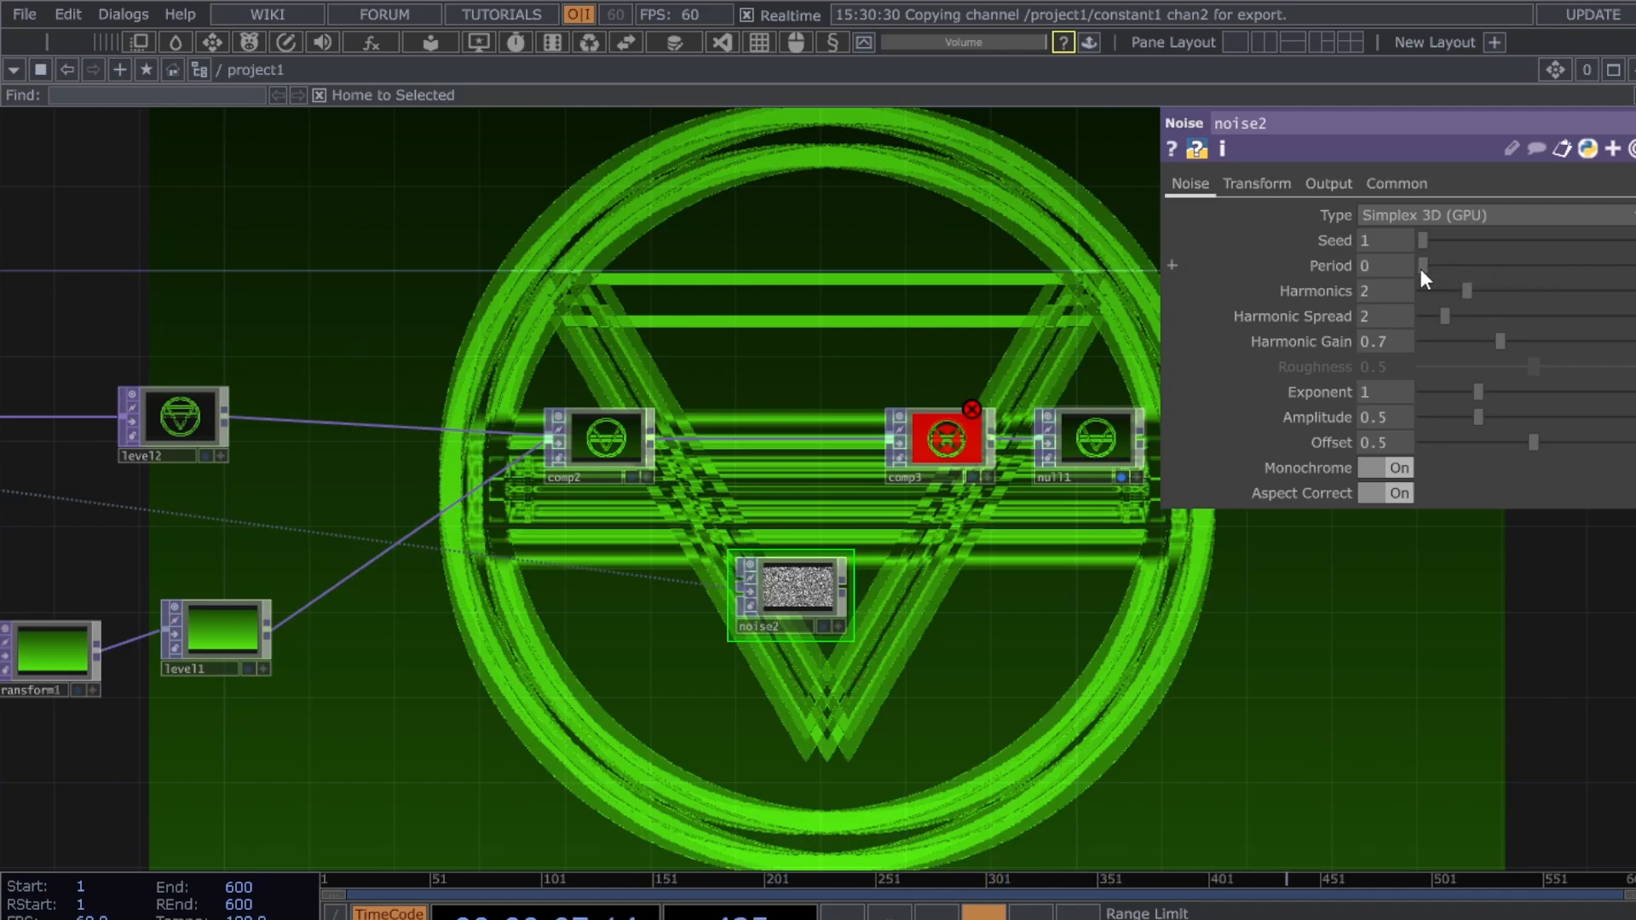
pyautogui.scroll(4, 846, 575)
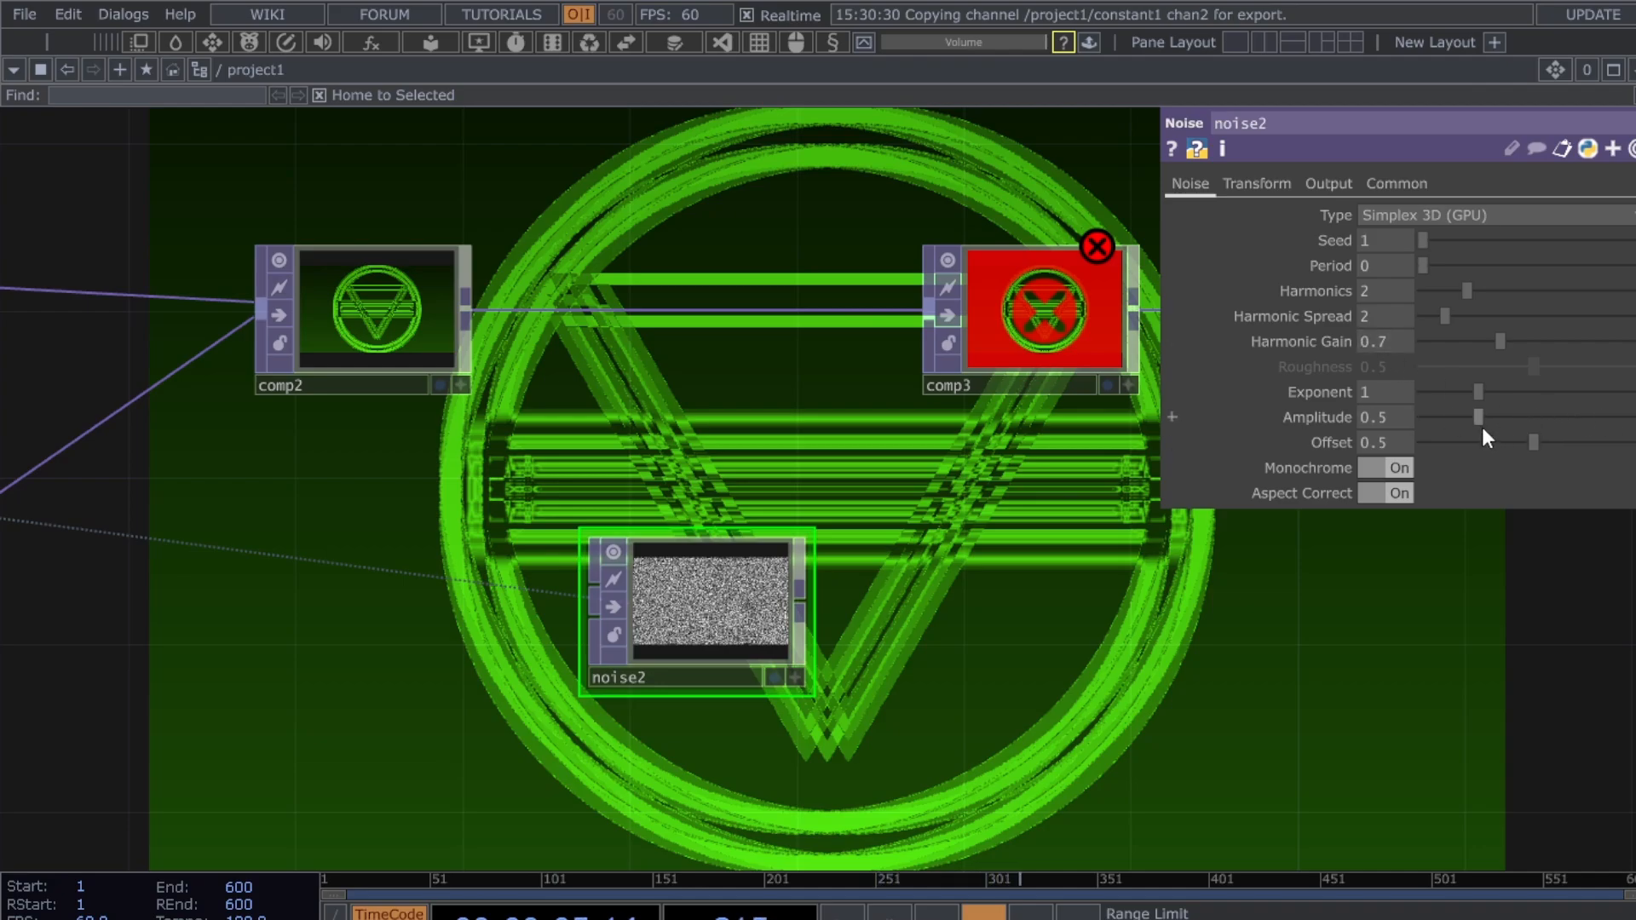
pyautogui.click(973, 345)
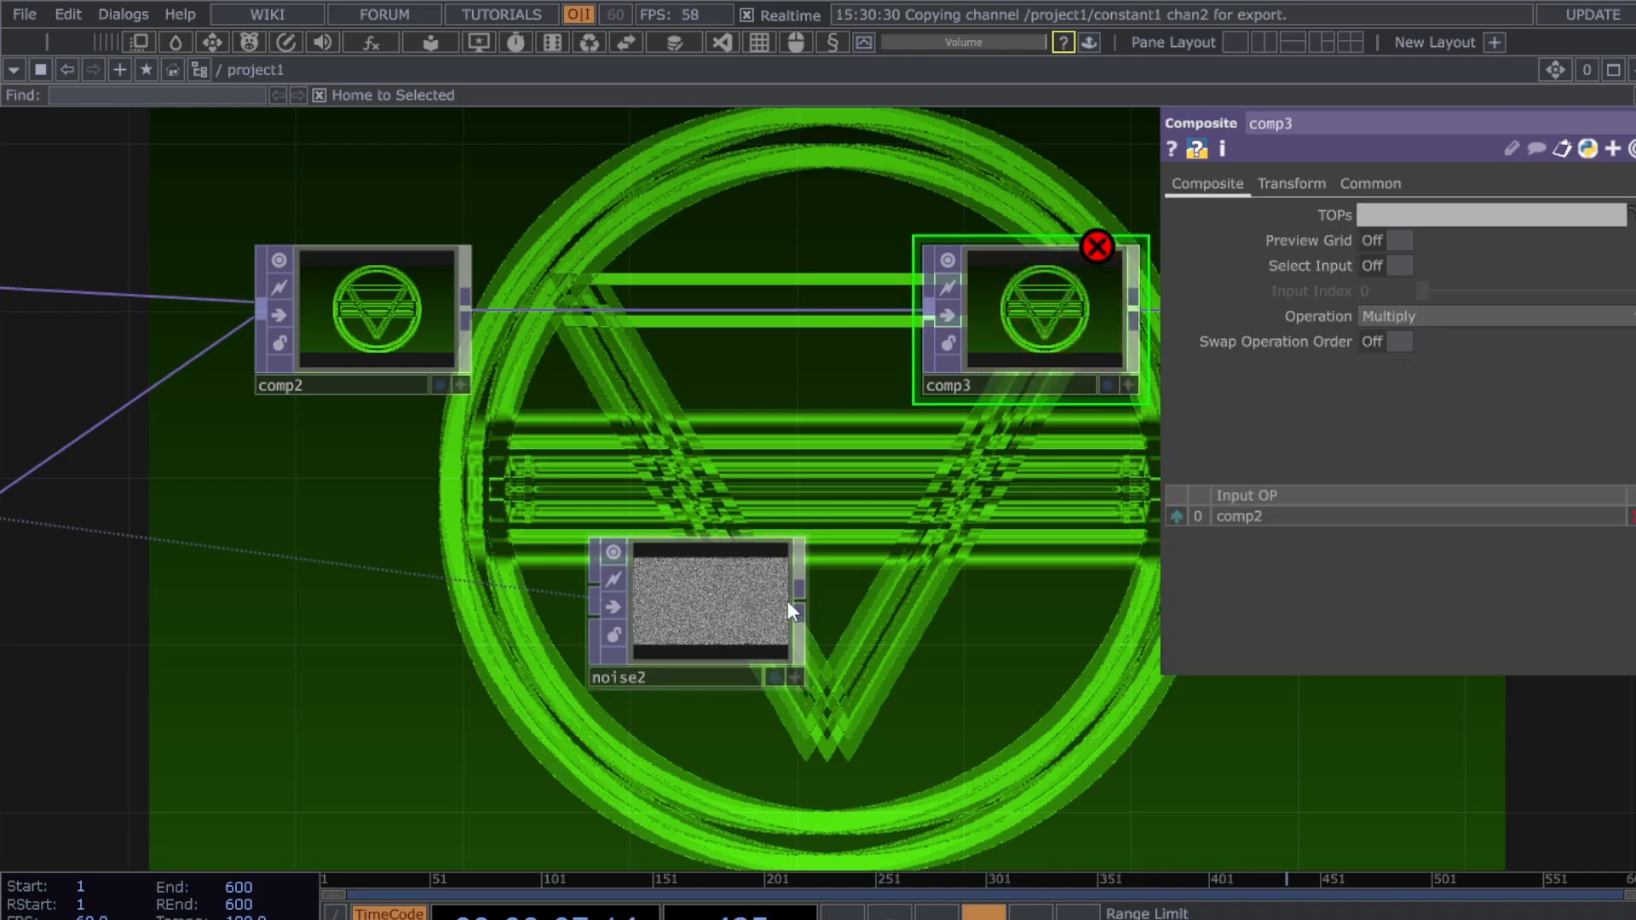
pyautogui.click(794, 607)
pyautogui.scroll(1, 1030, 563)
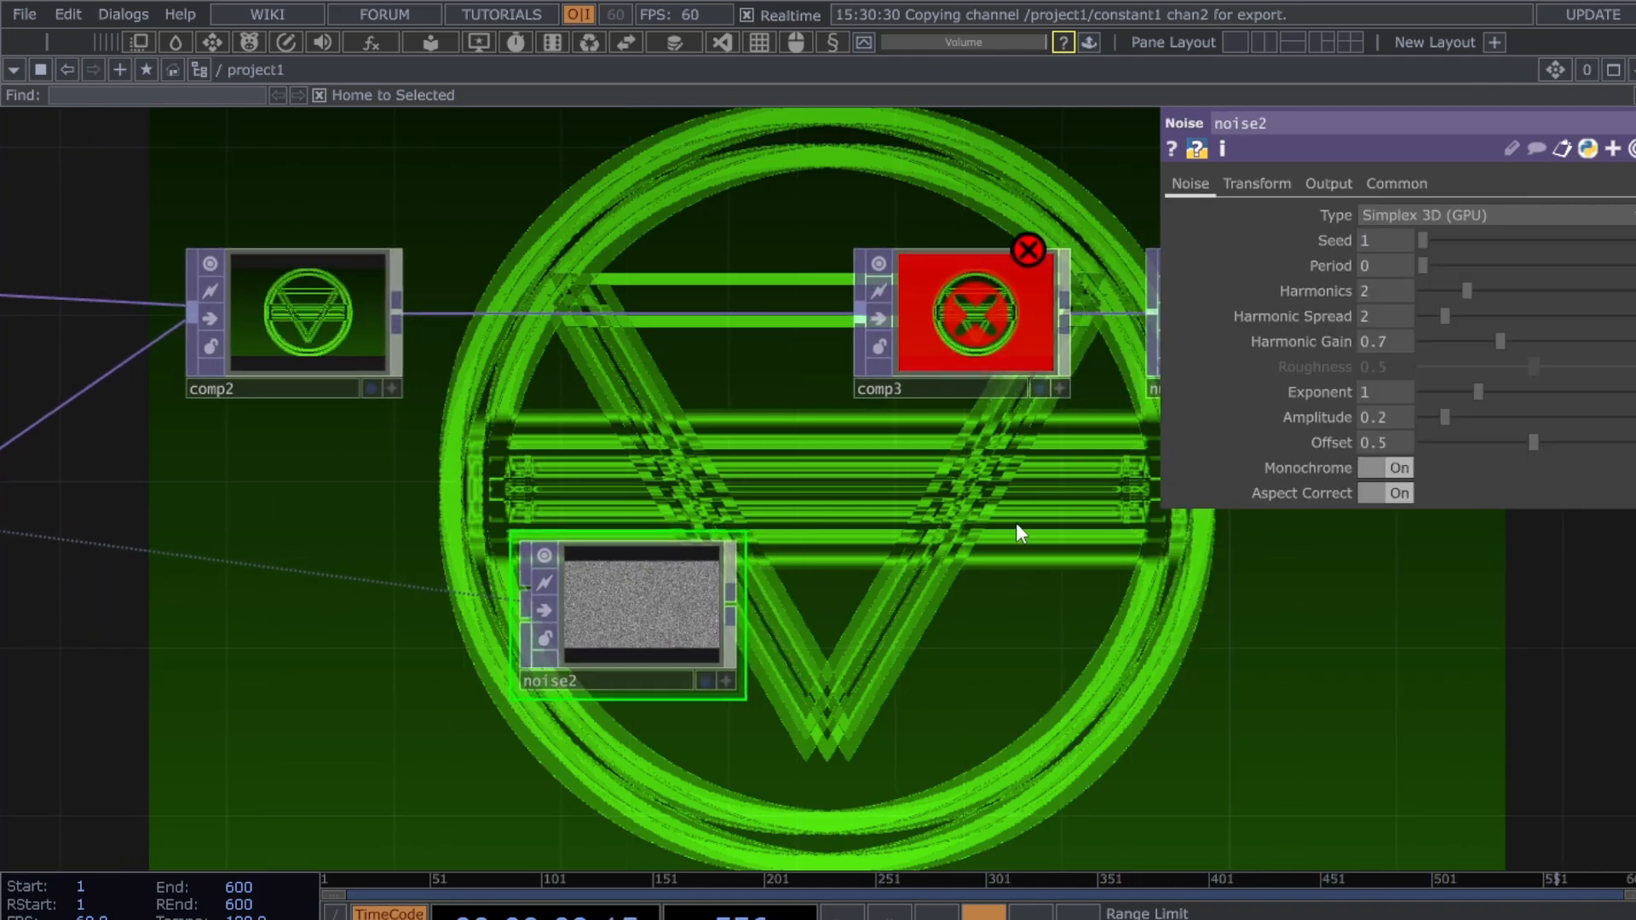
pyautogui.scroll(-2, 1016, 523)
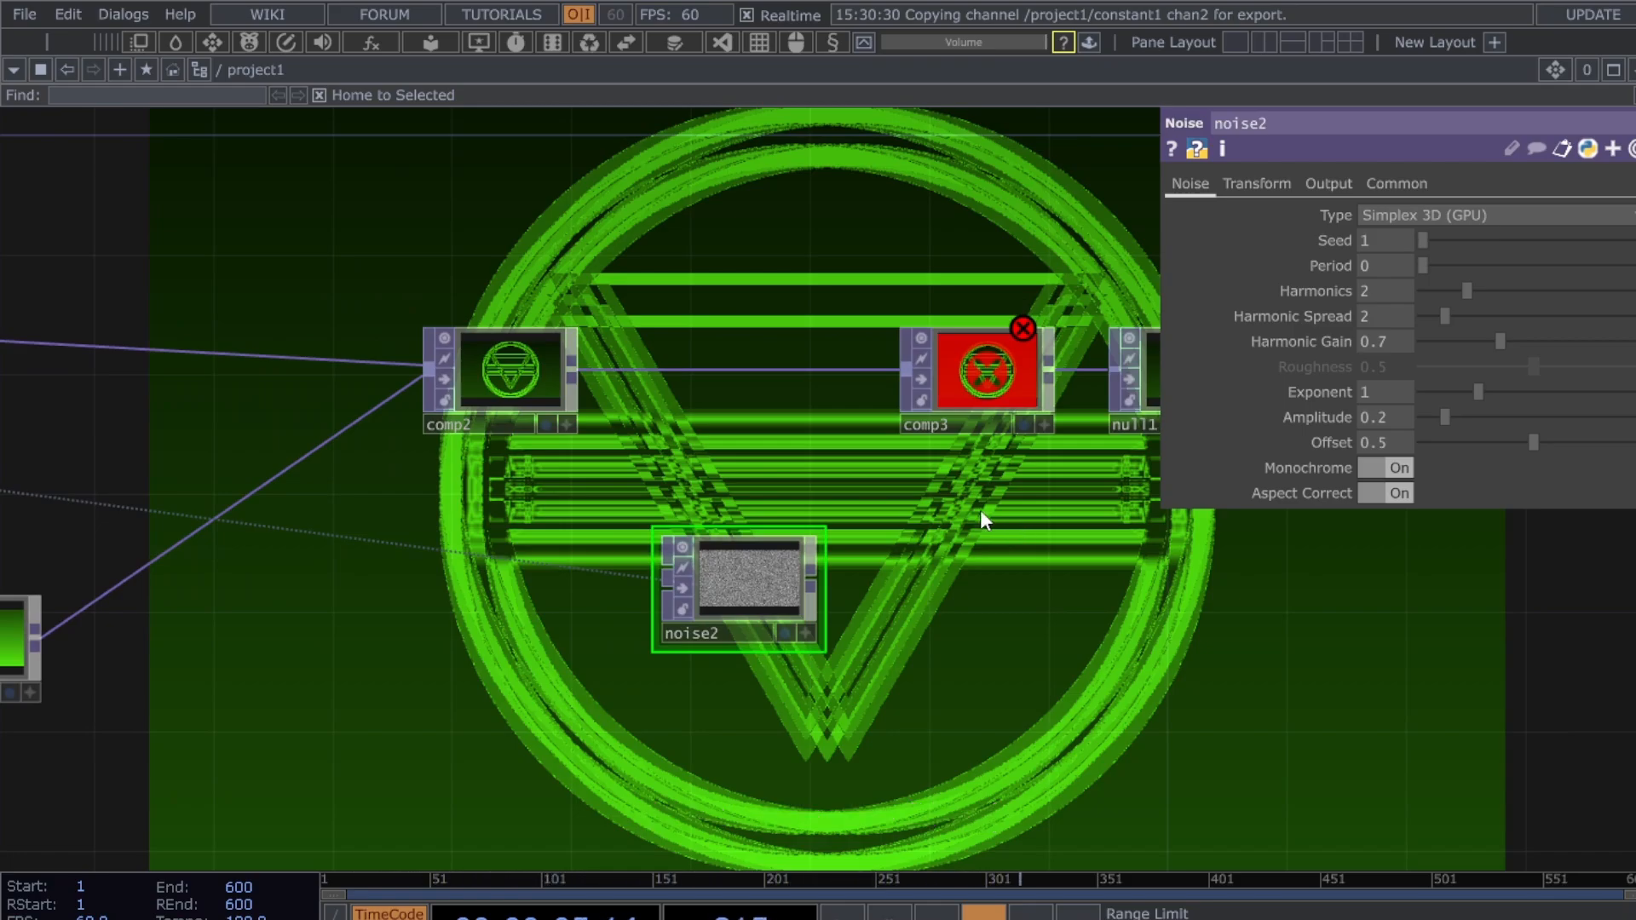
pyautogui.moveTo(980, 509); pyautogui.dragTo(920, 499)
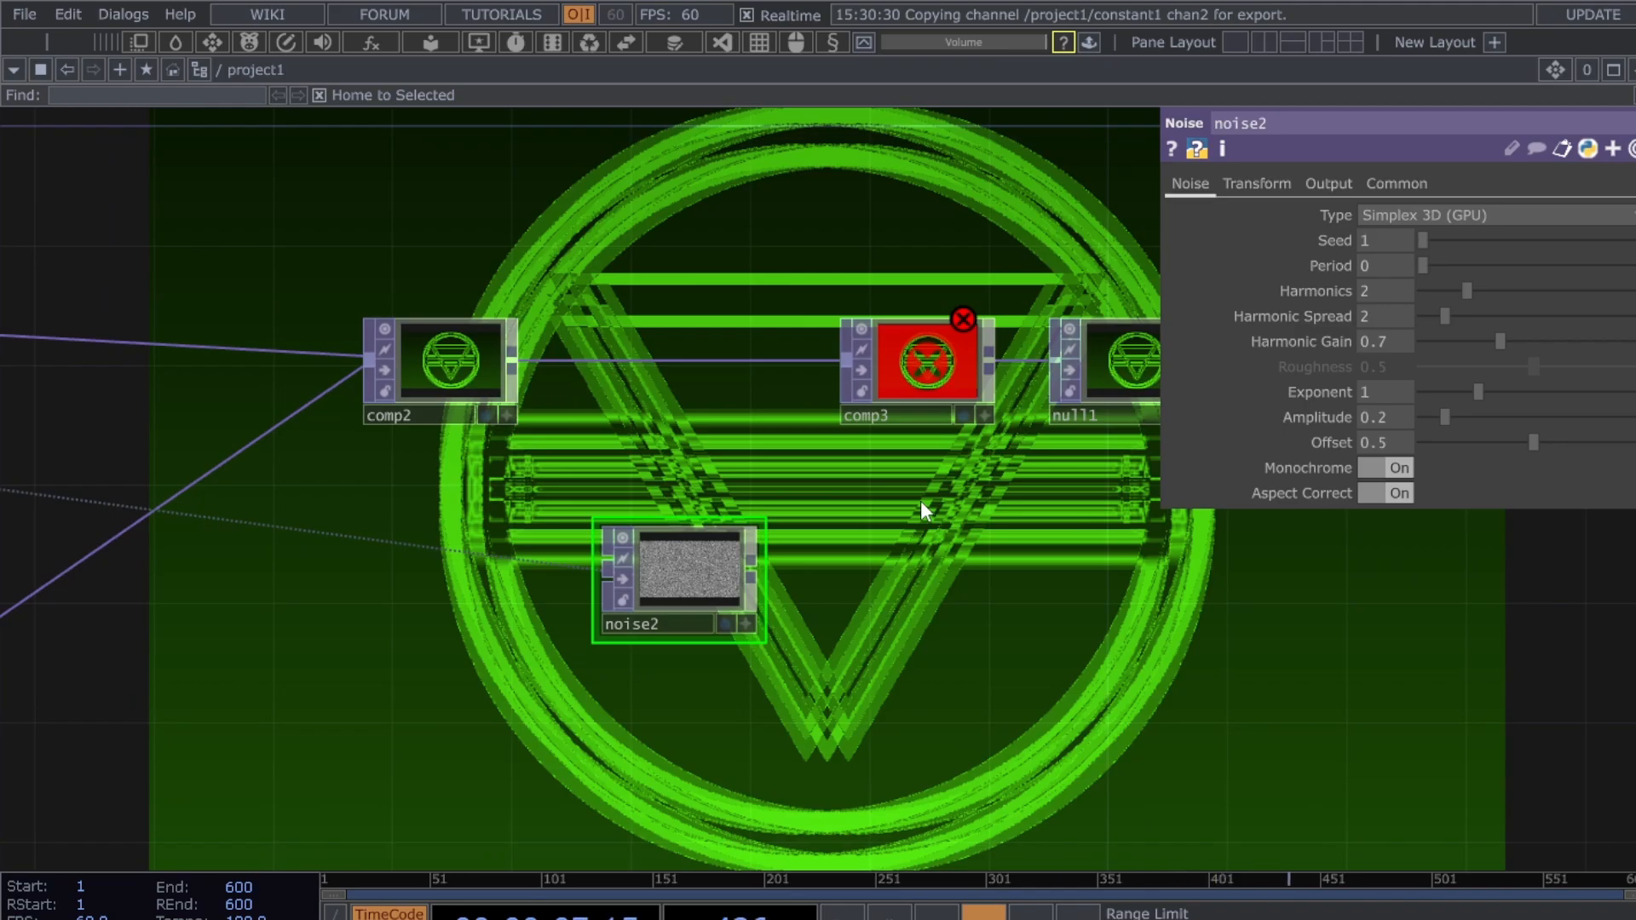
pyautogui.moveTo(719, 566); pyautogui.dragTo(630, 565)
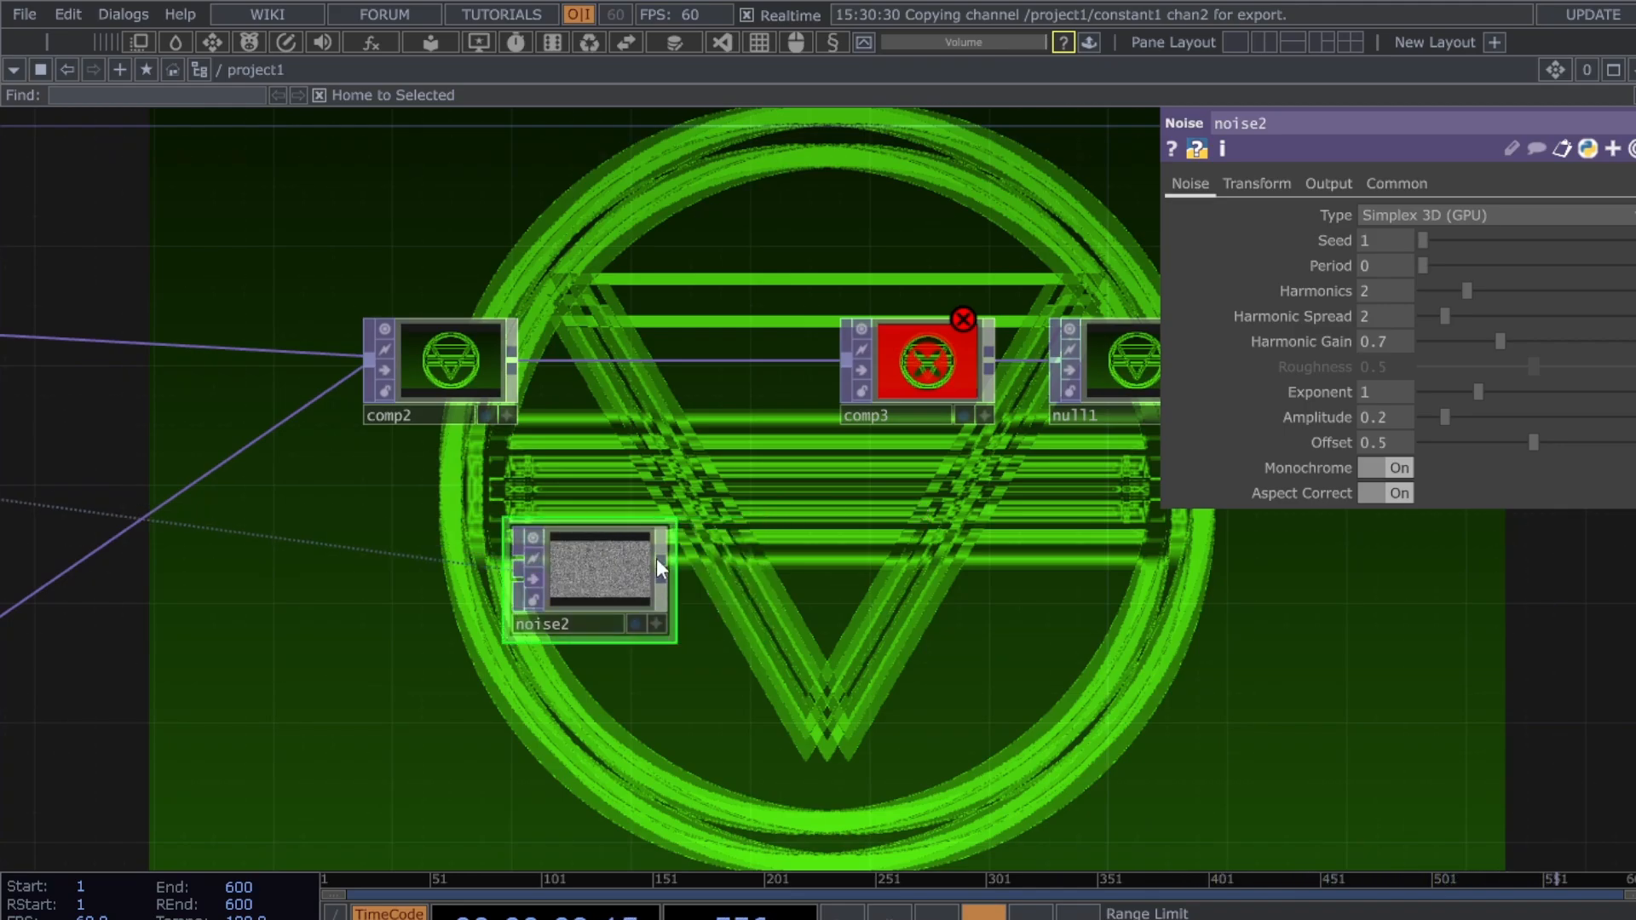
# - Wire noise2 into comp3 and set comp3's operation to Atop
pyautogui.click(667, 565)
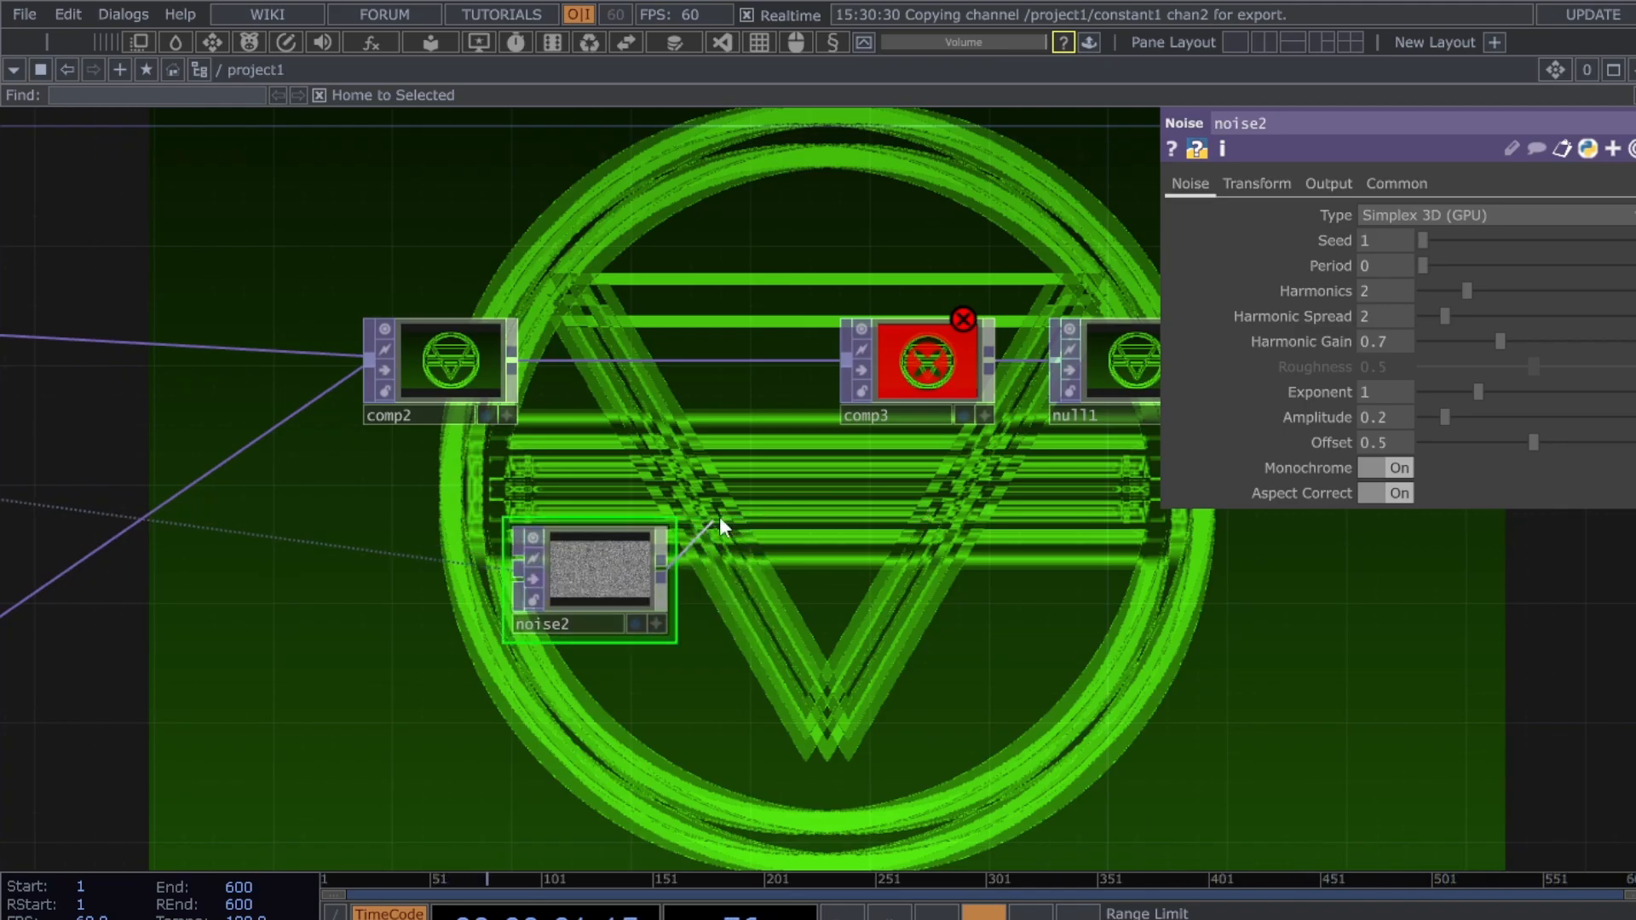
pyautogui.click(826, 404)
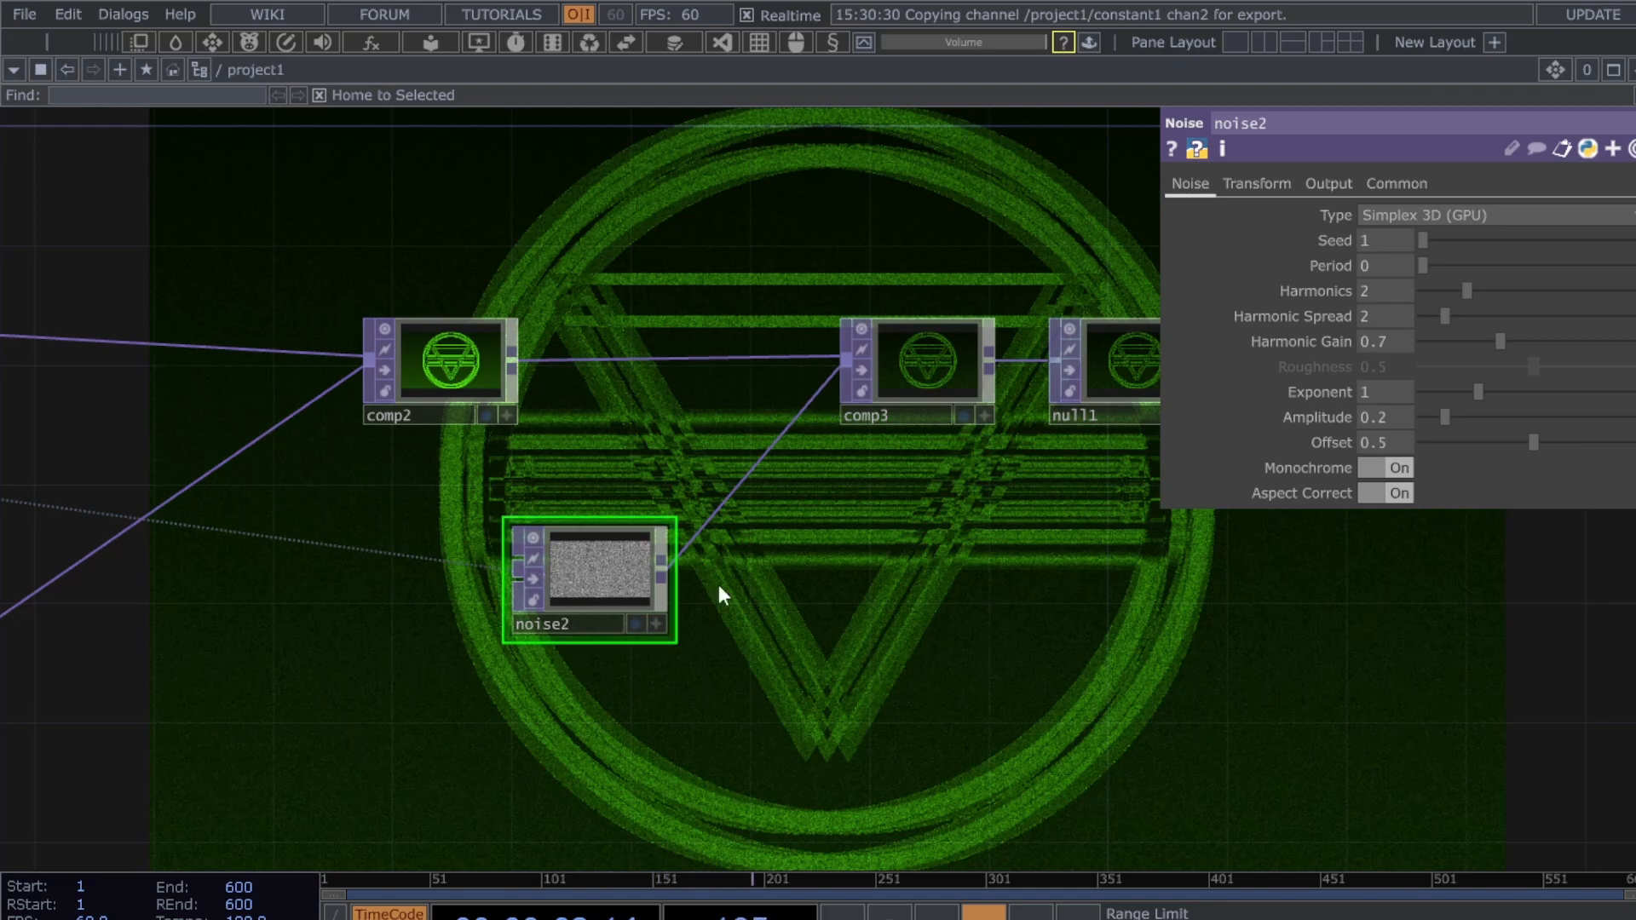
pyautogui.click(949, 358)
pyautogui.click(1487, 317)
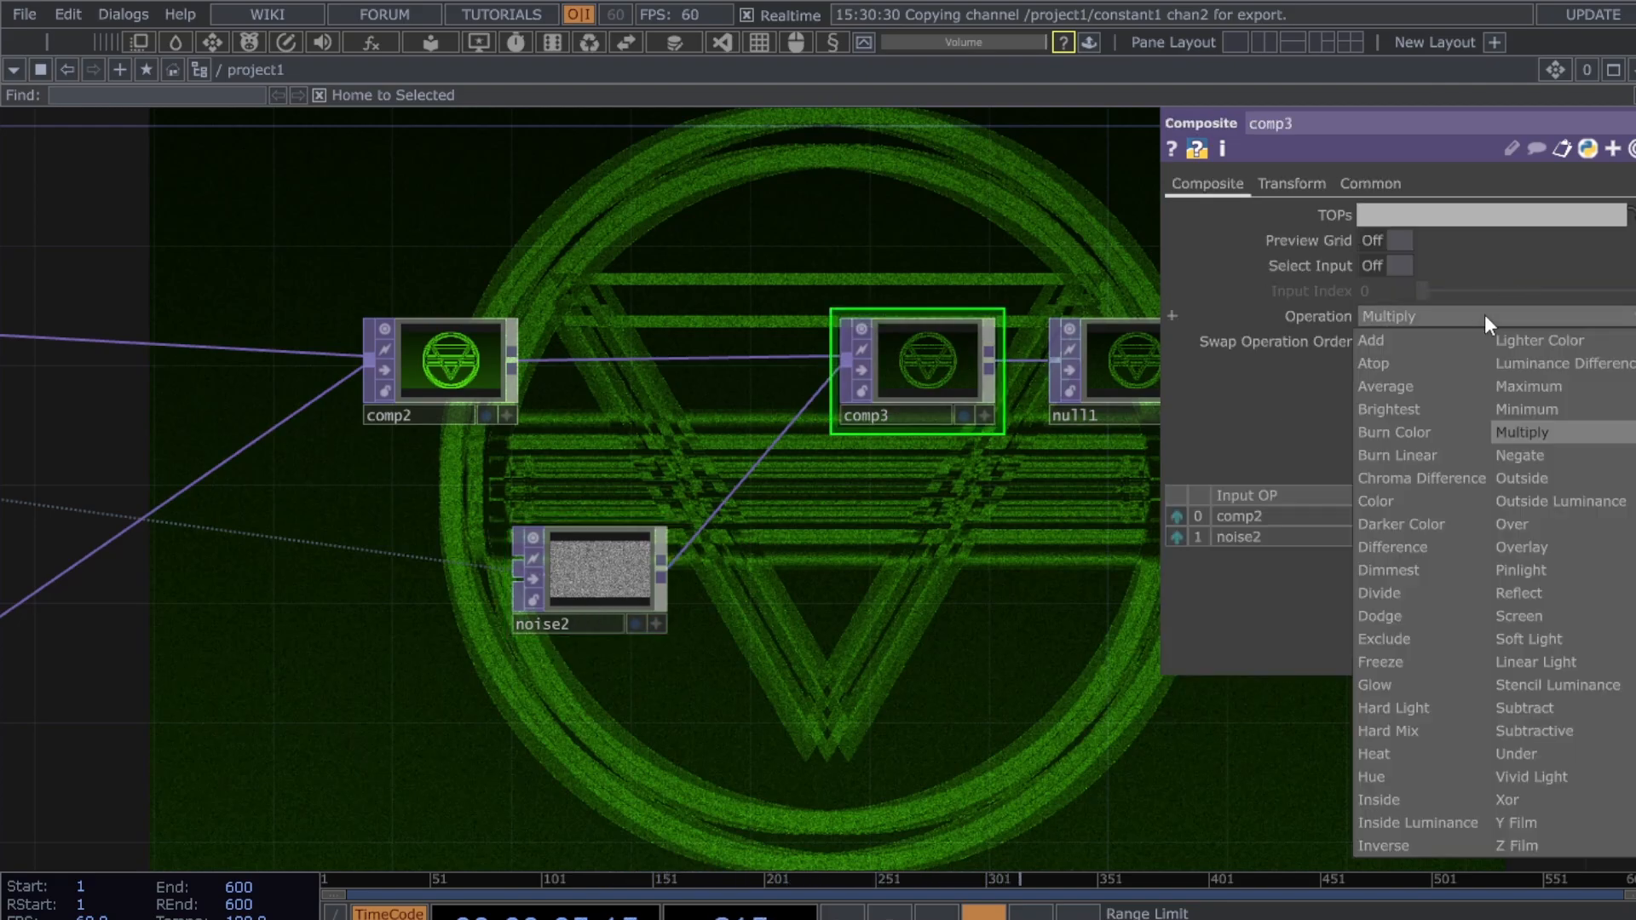
pyautogui.click(1435, 341)
pyautogui.click(1442, 315)
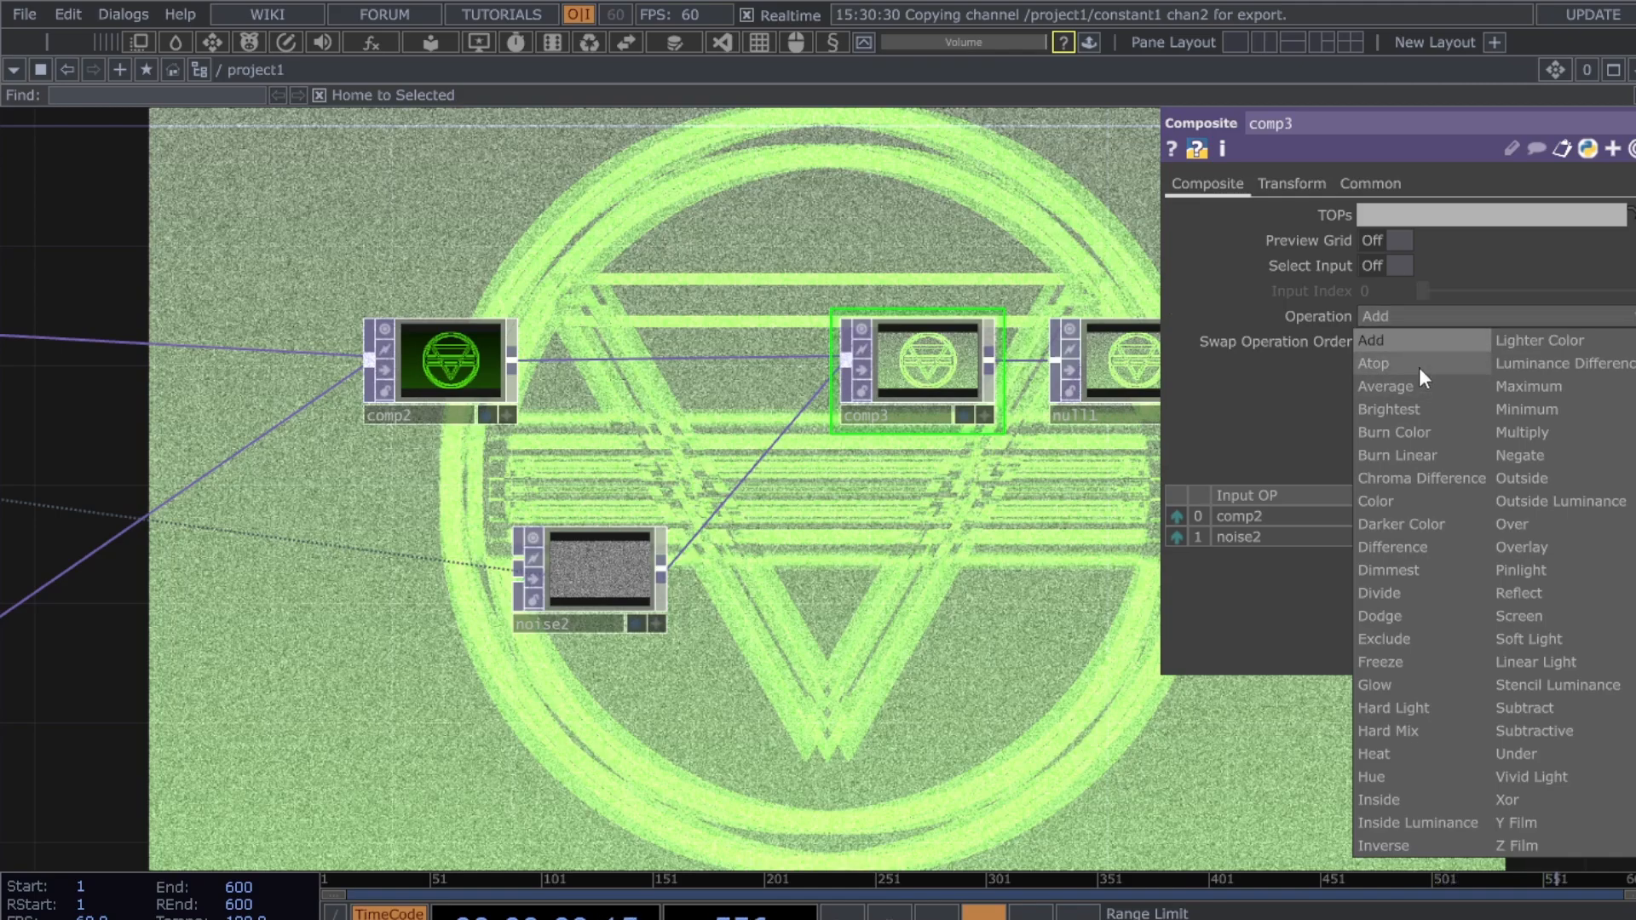
pyautogui.click(1419, 364)
pyautogui.click(1429, 320)
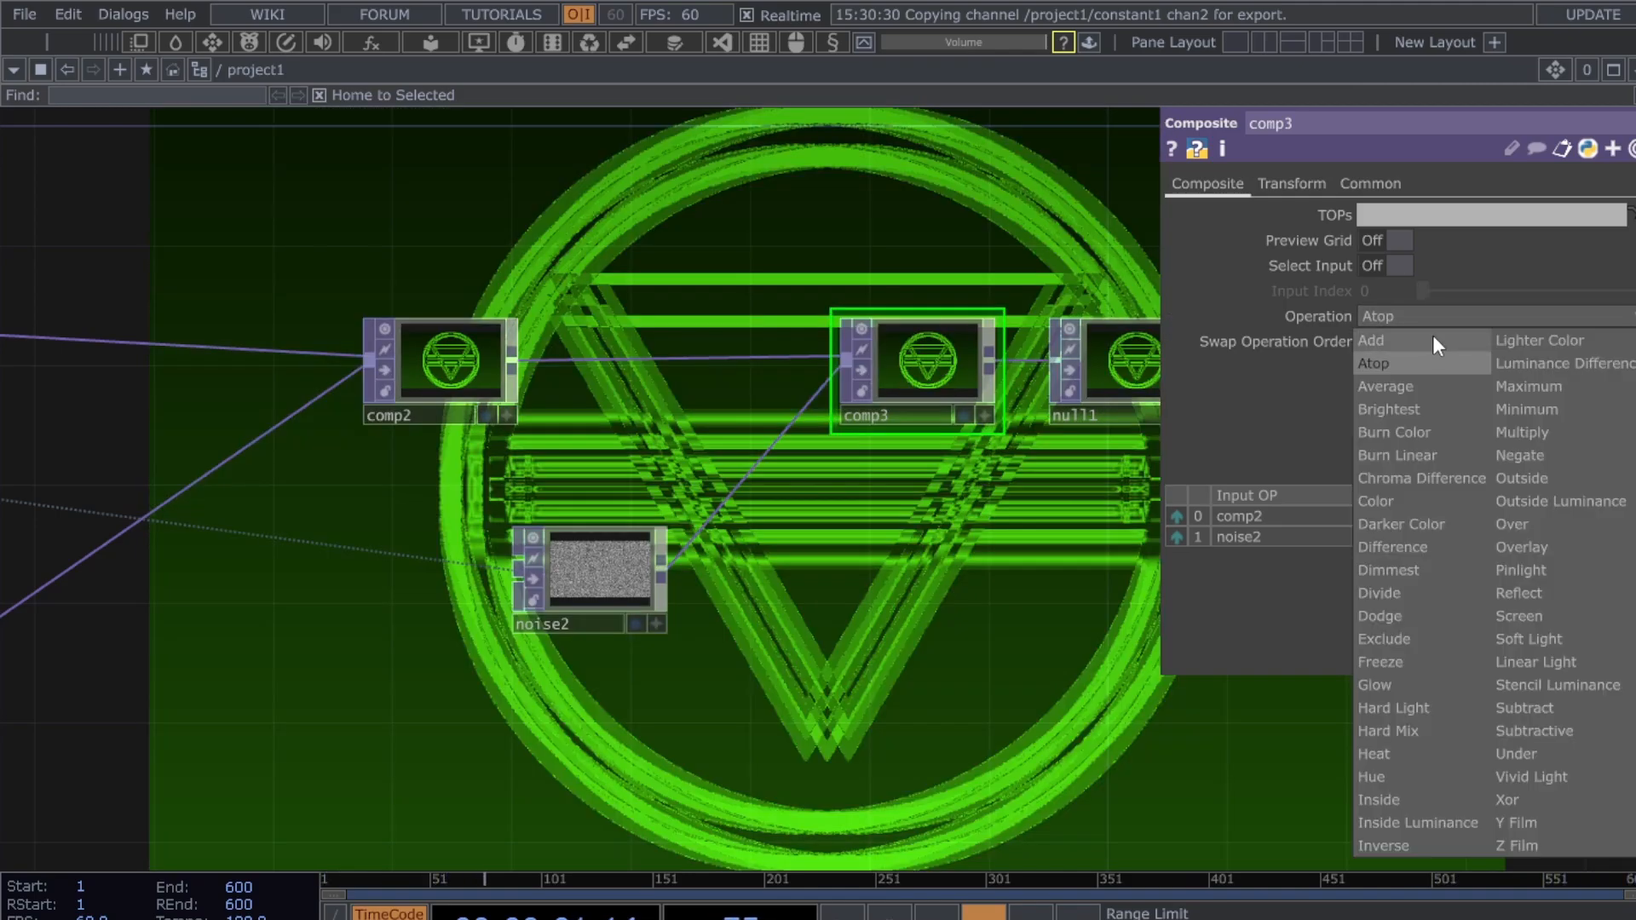
pyautogui.click(692, 630)
# - Insert a Level node on the comp2–comp3 wire
pyautogui.moveTo(653, 569); pyautogui.dragTo(611, 588)
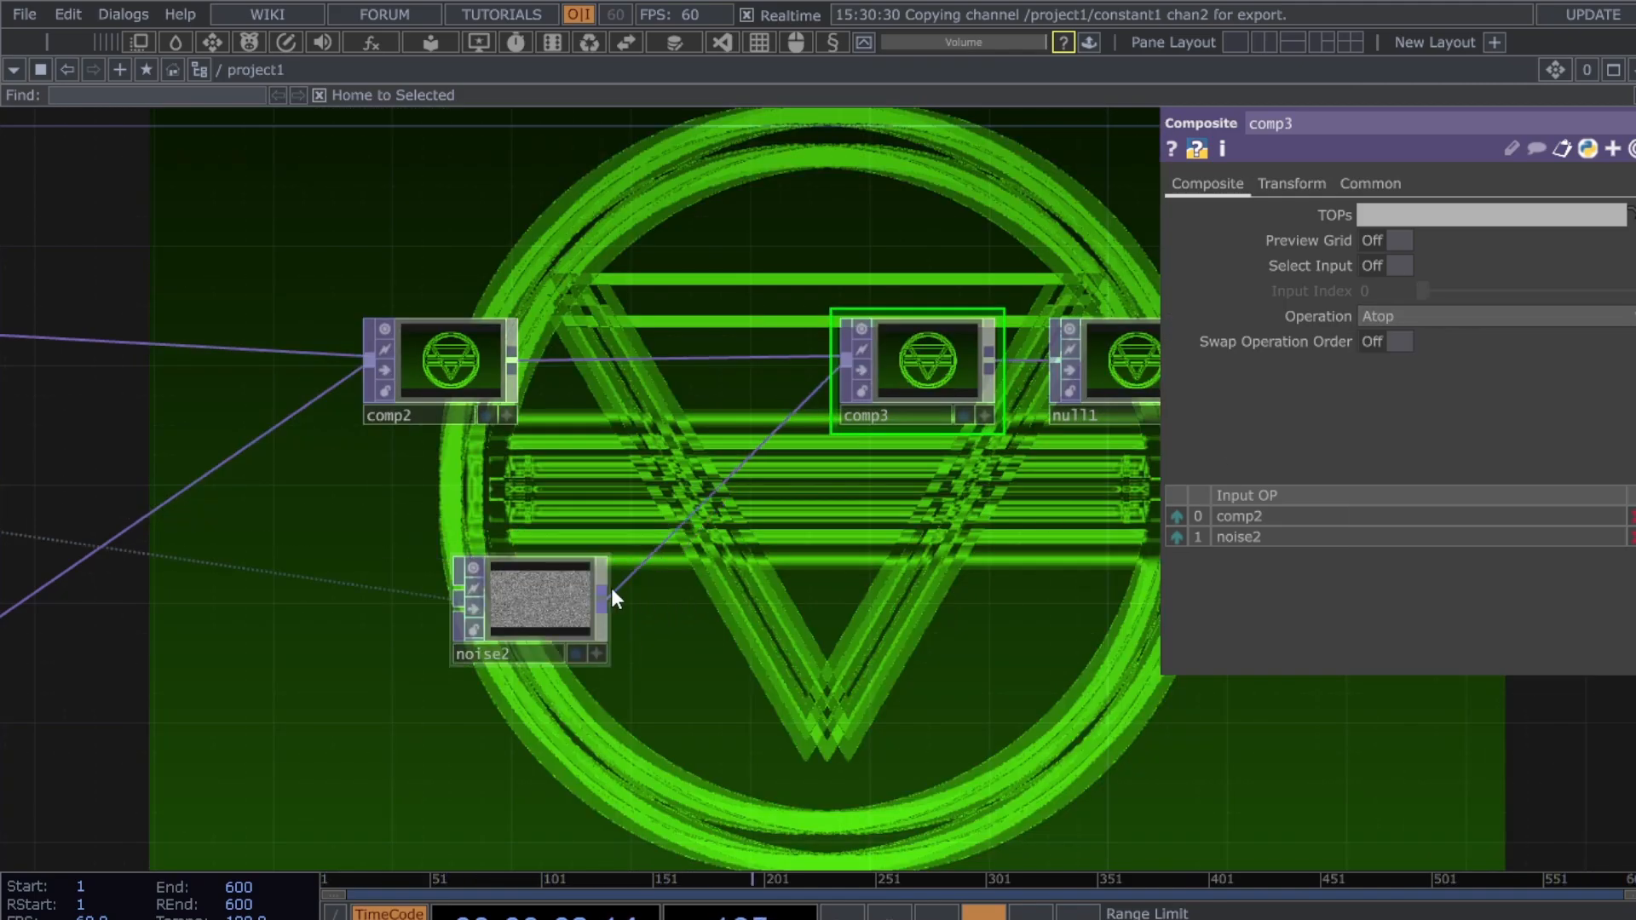
pyautogui.rightClick(684, 357)
pyautogui.click(747, 332)
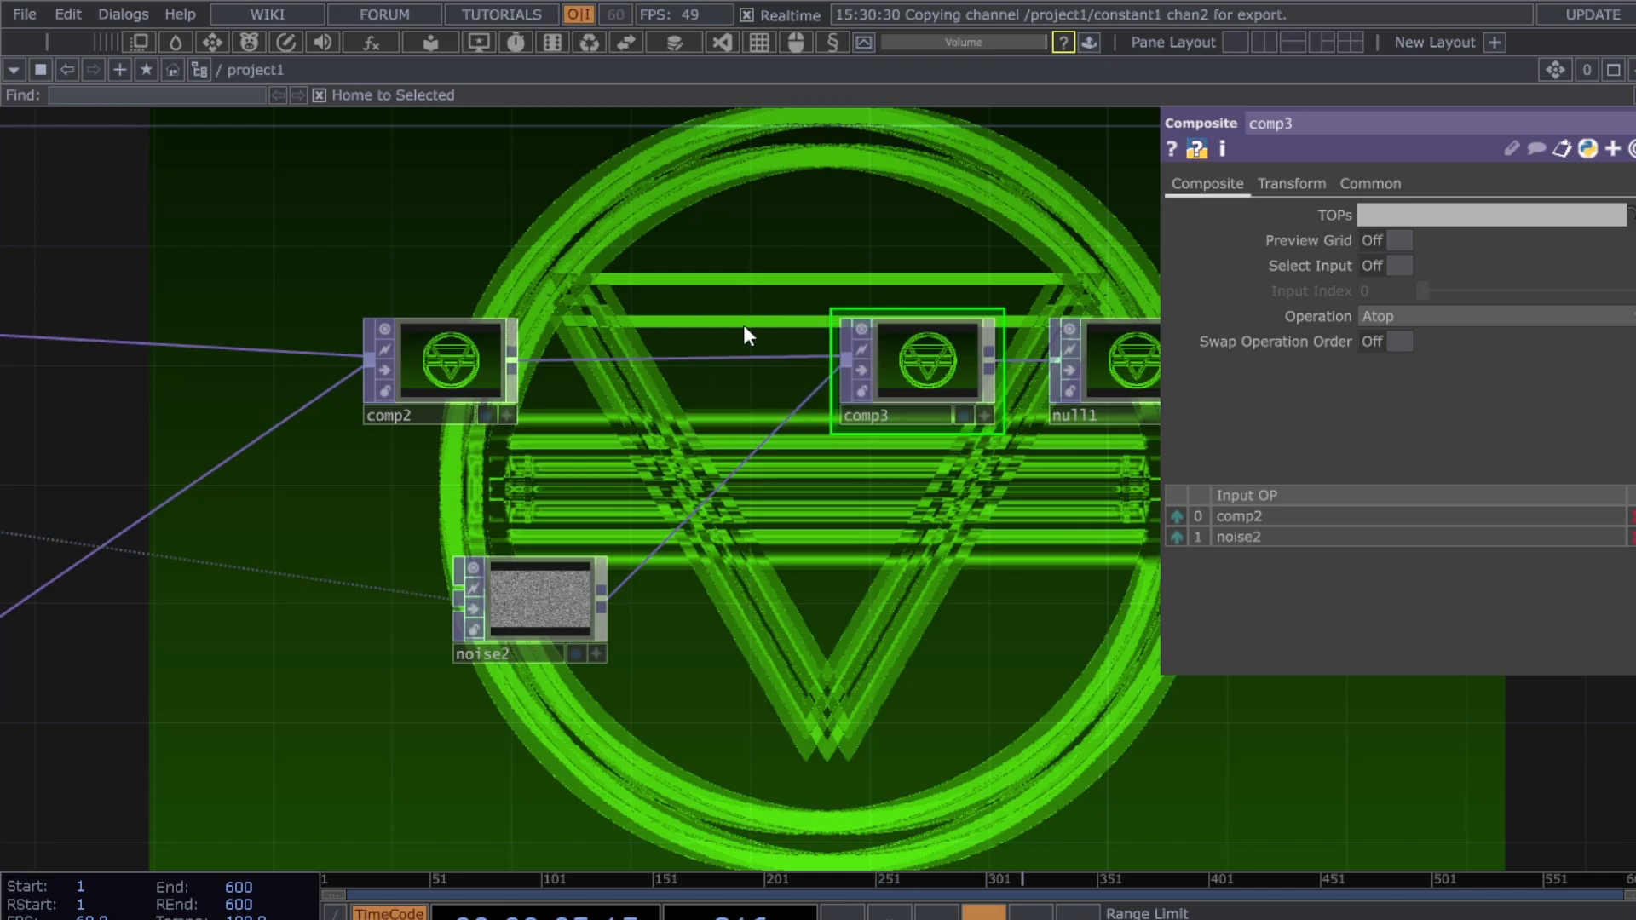
# - Nudge level3's opacity down and raise noise2's amplitude to 1.94
pyautogui.click(1376, 184)
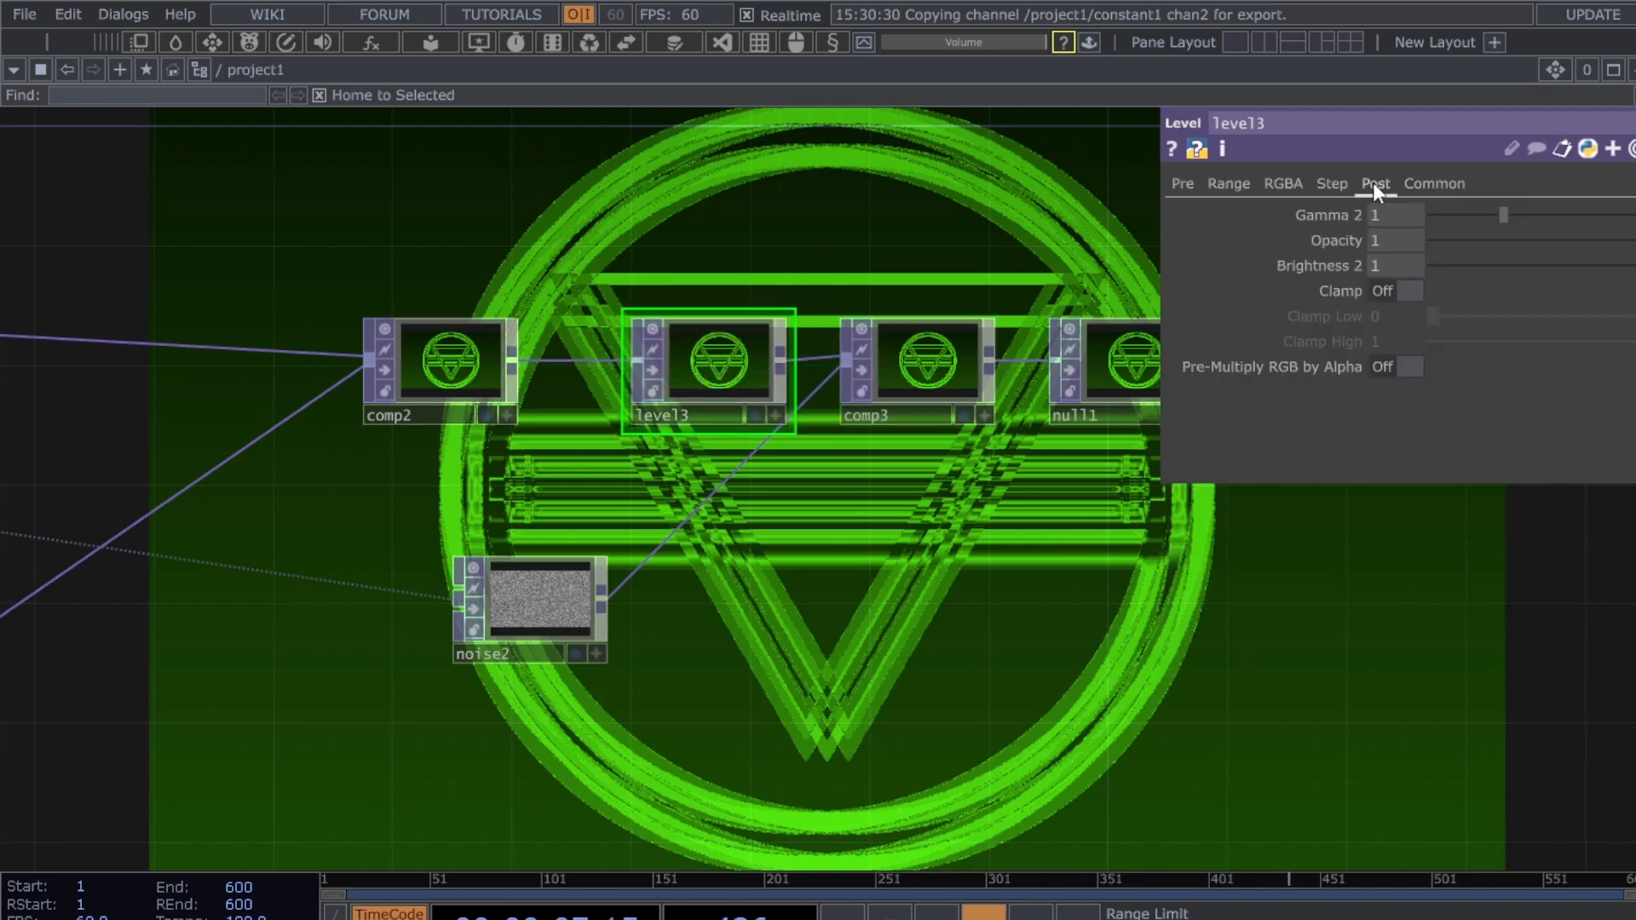
pyautogui.moveTo(1632, 241)
pyautogui.mouseDown()
pyautogui.moveTo(1588, 244)
pyautogui.moveTo(1630, 246)
pyautogui.mouseUp()
pyautogui.click(546, 592)
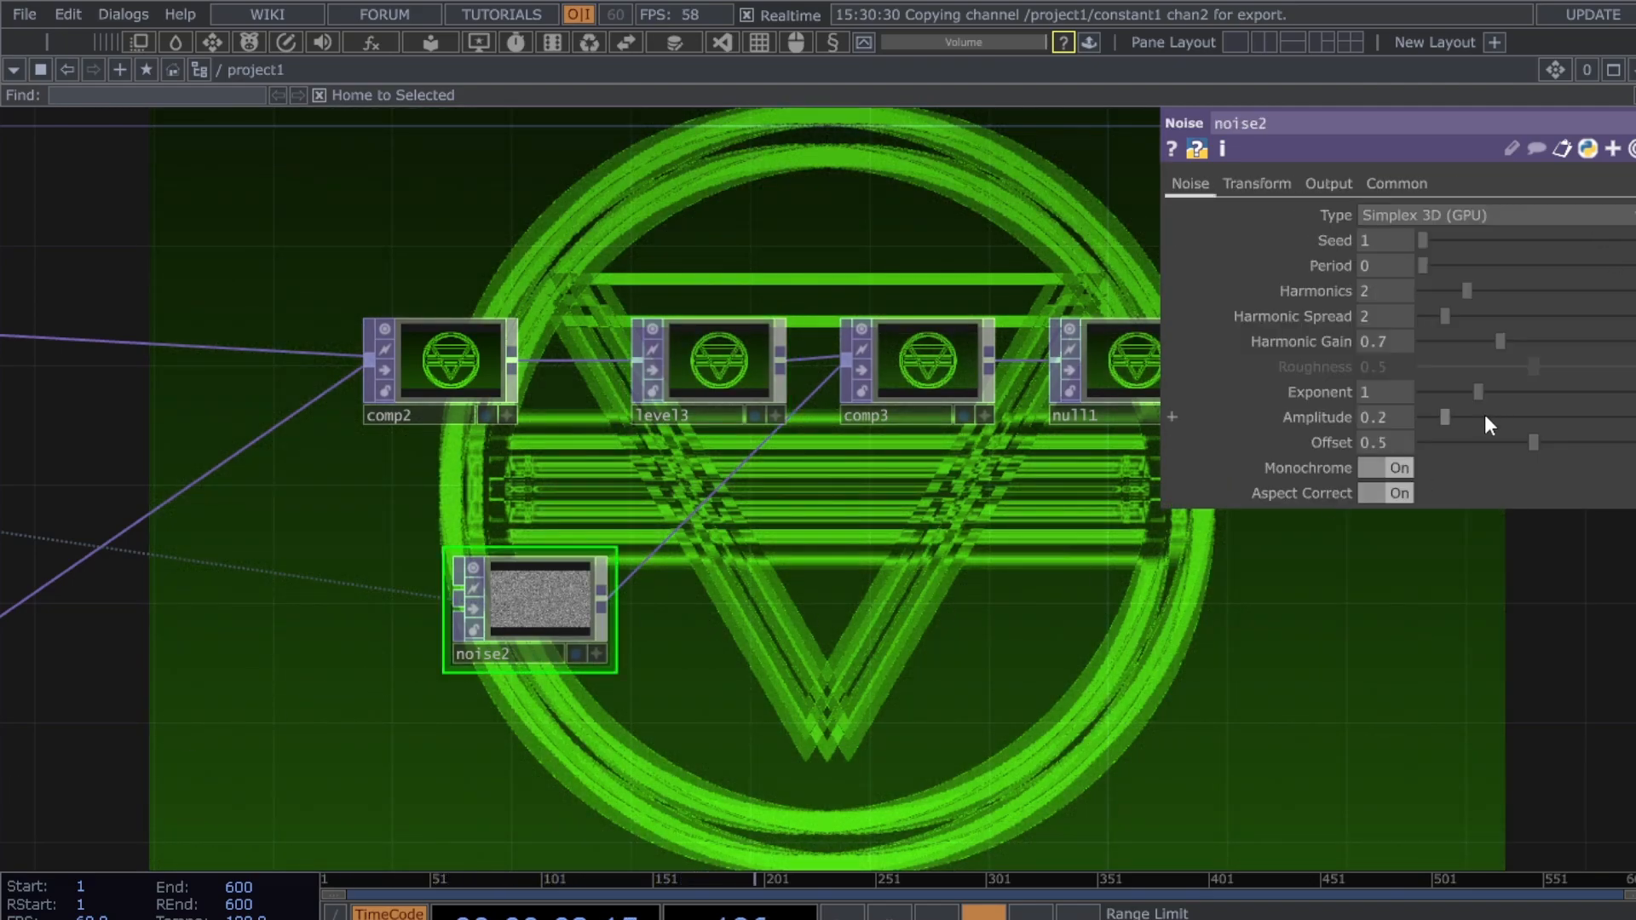
pyautogui.moveTo(1446, 418); pyautogui.dragTo(1496, 418)
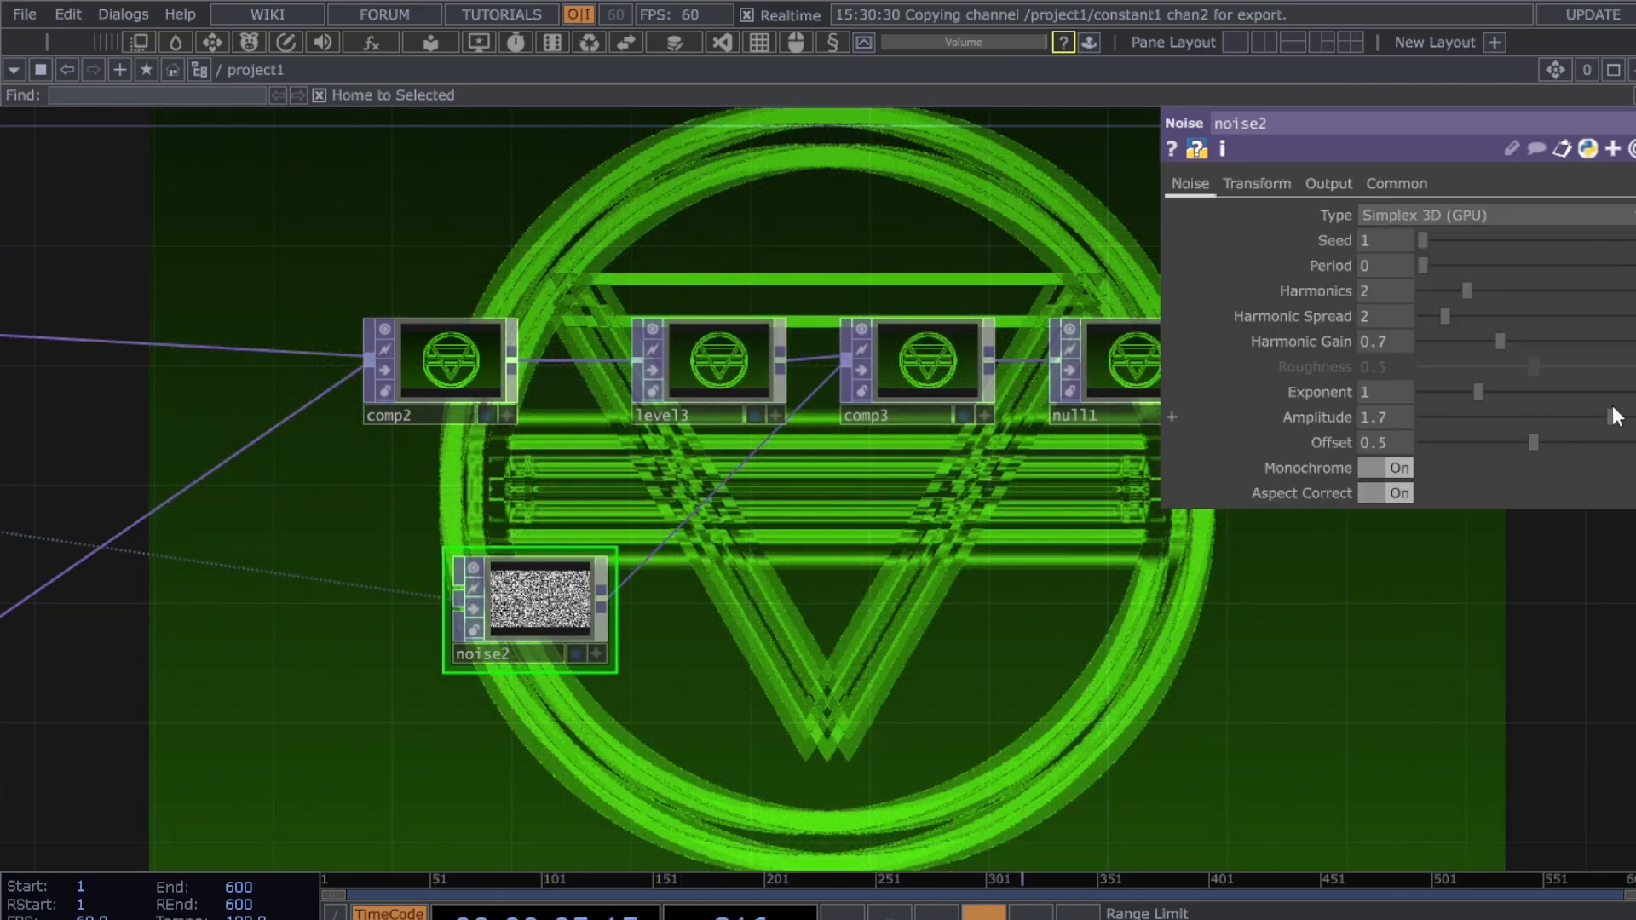
pyautogui.click(1326, 185)
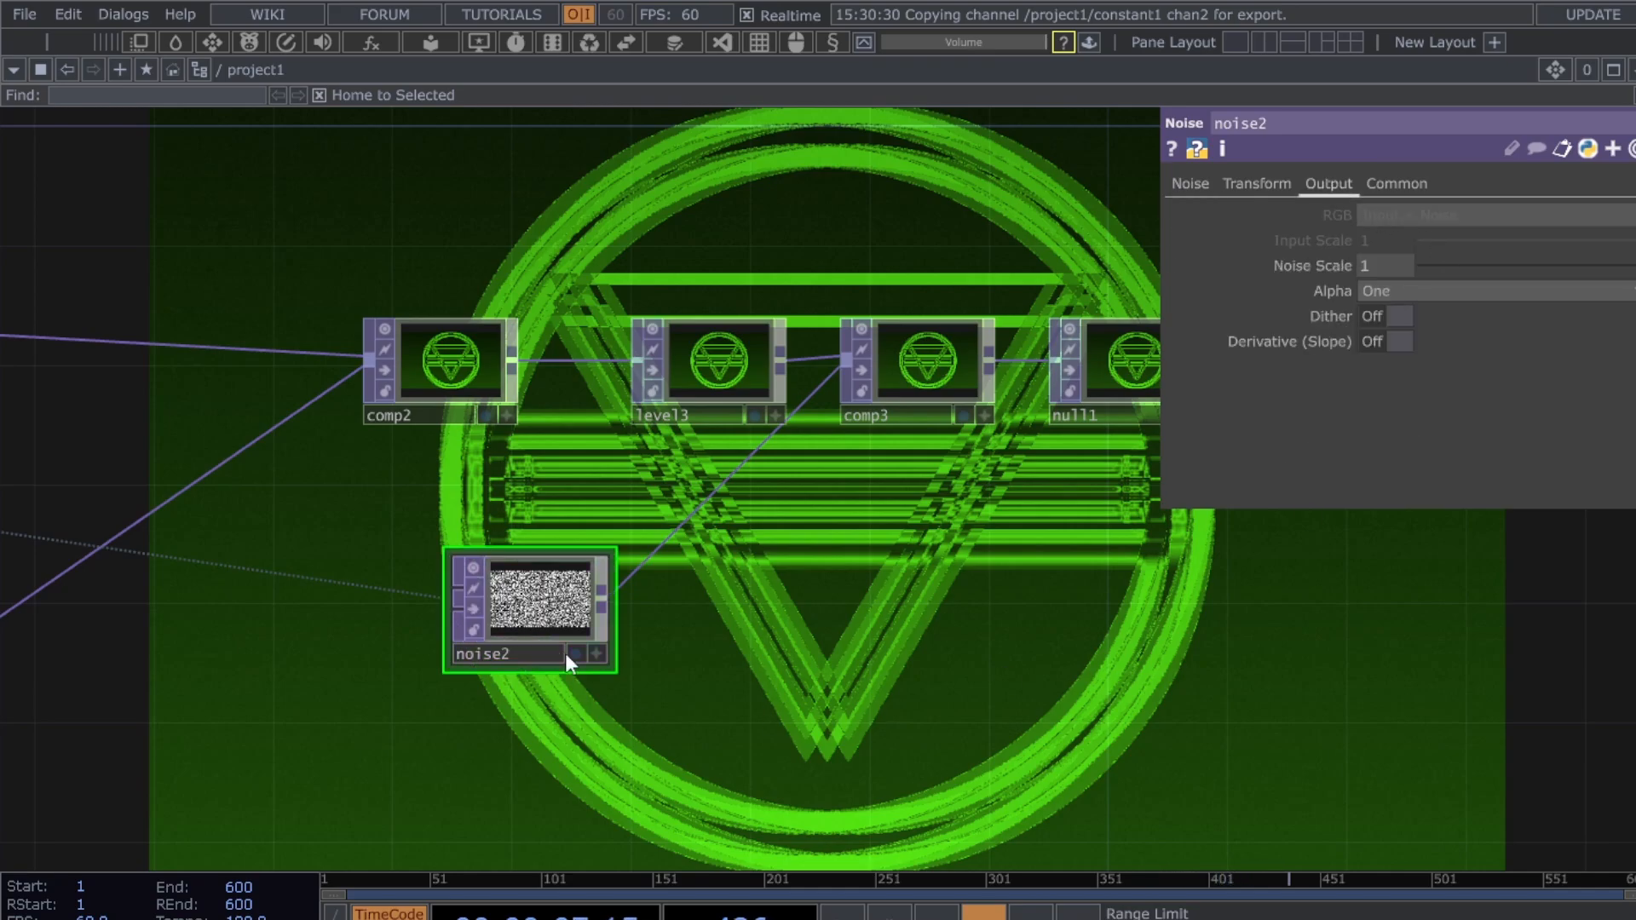
pyautogui.click(1189, 184)
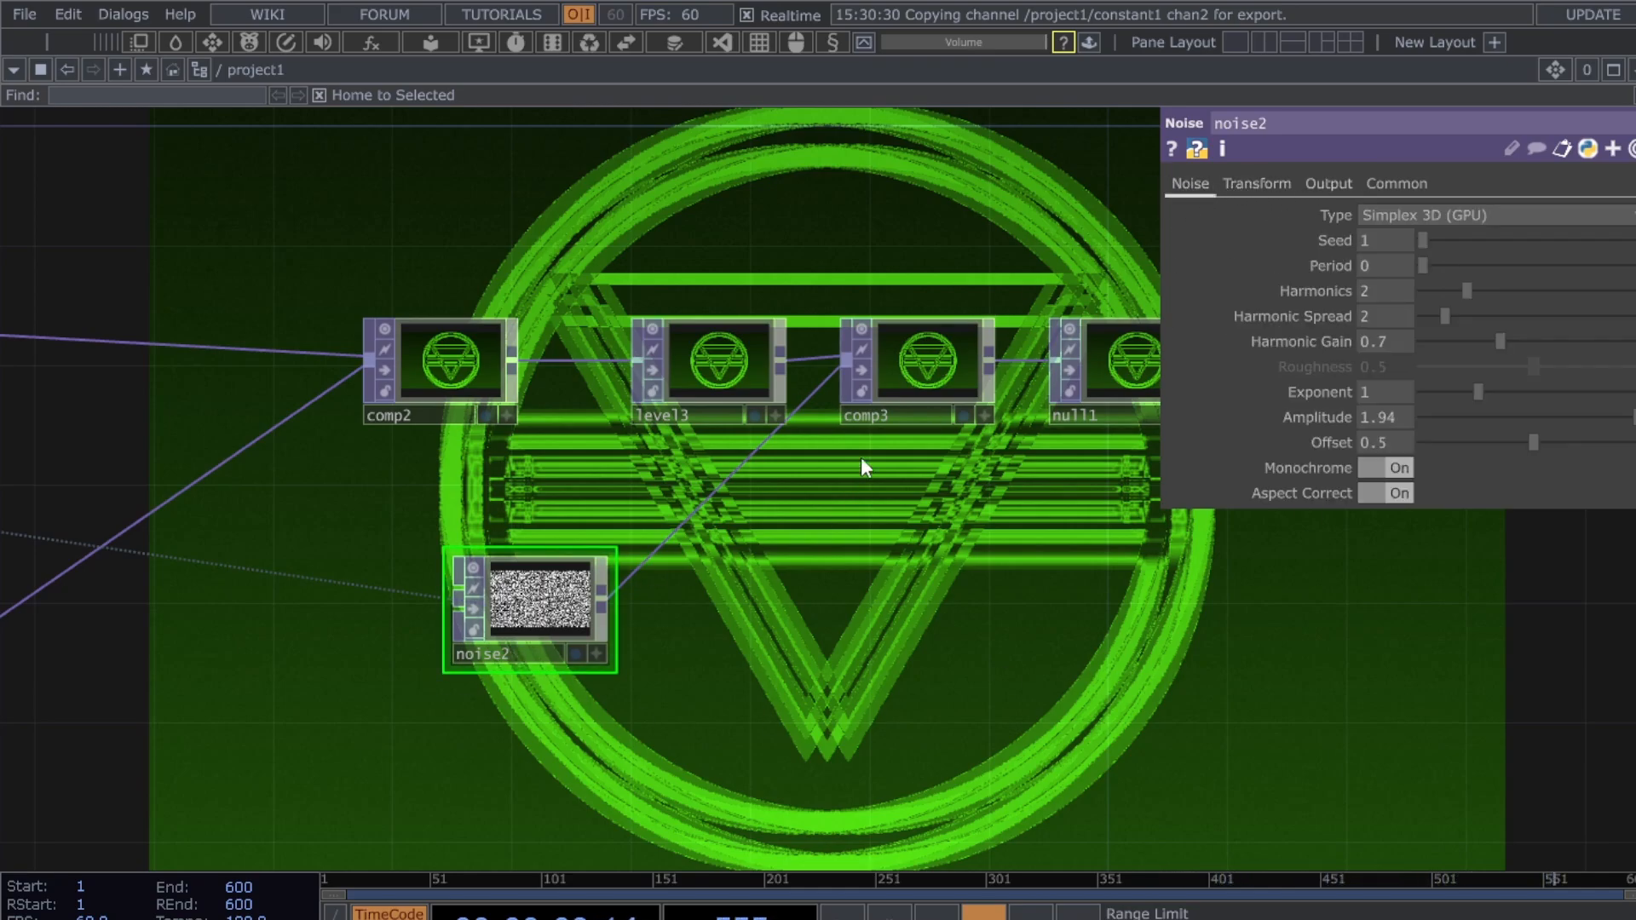
# - Reposition level3 and noise2, settle level3's opacity near 0.962, and view the edge1 area
pyautogui.moveTo(709, 394); pyautogui.dragTo(656, 394)
pyautogui.click(705, 375)
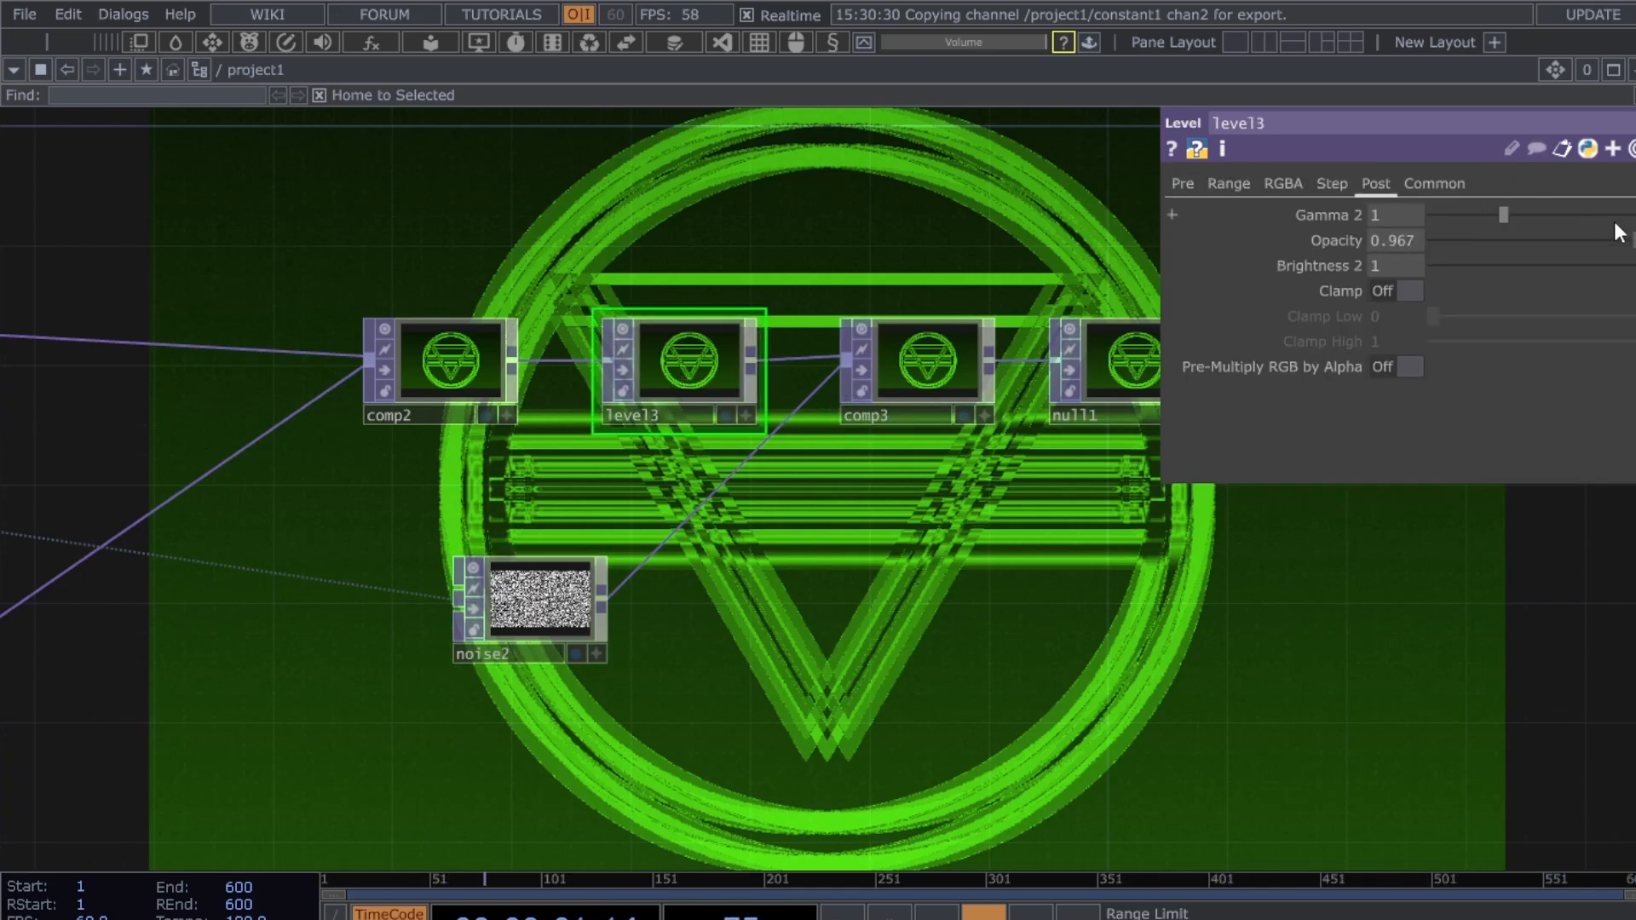
pyautogui.moveTo(1635, 243)
pyautogui.mouseDown()
pyautogui.moveTo(1542, 245)
pyautogui.moveTo(1633, 242)
pyautogui.mouseUp()
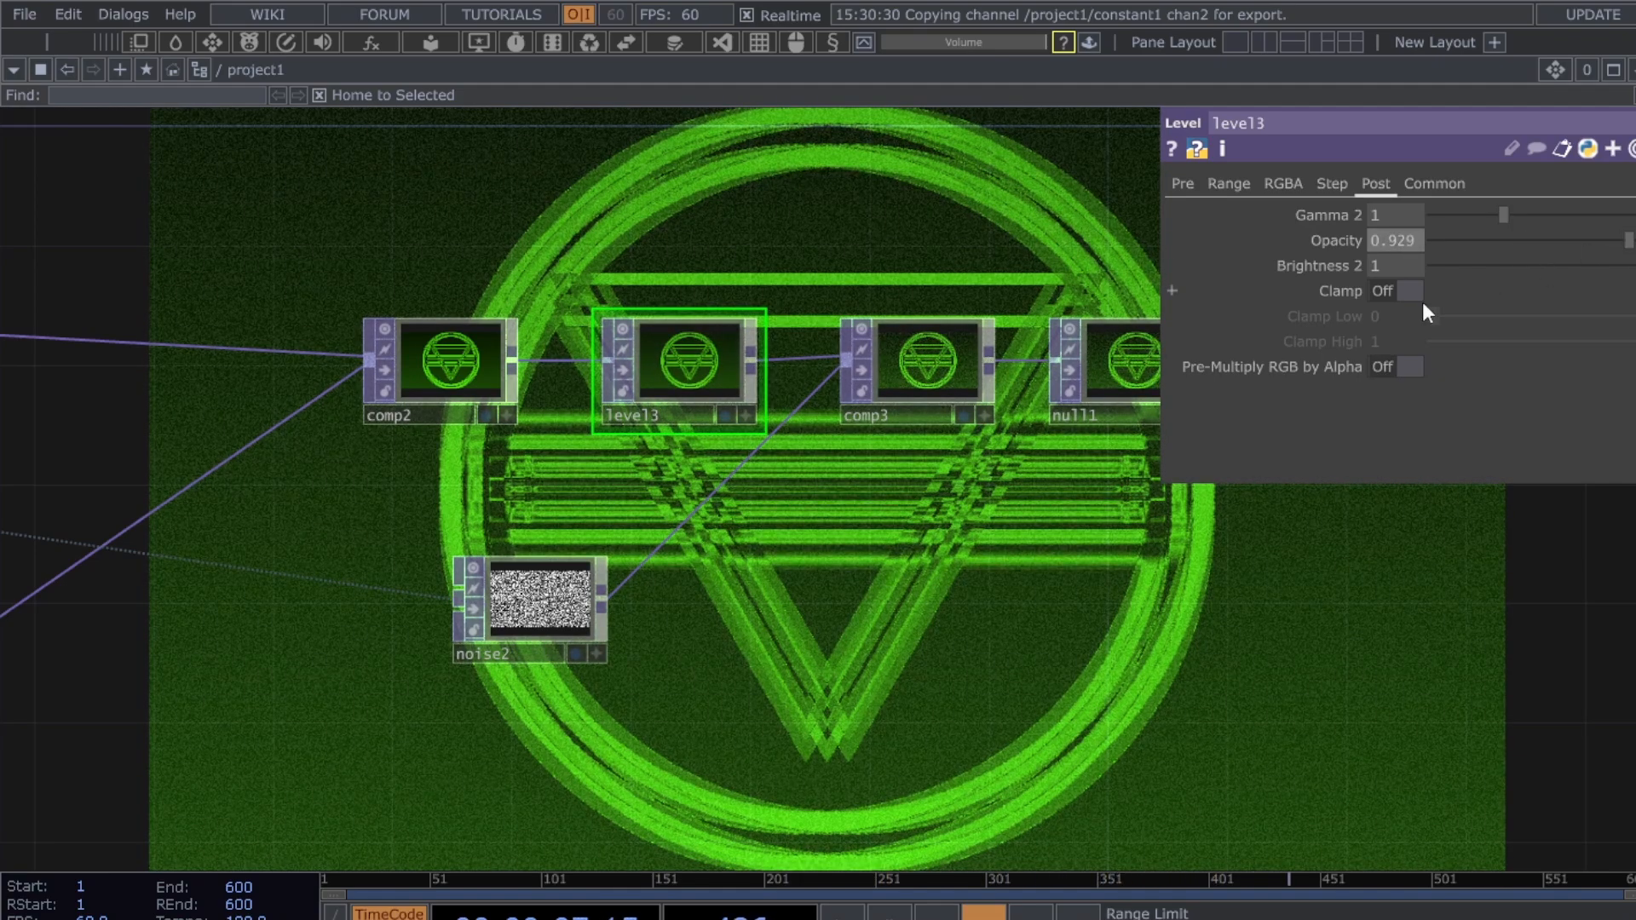
pyautogui.moveTo(1030, 722); pyautogui.dragTo(950, 814)
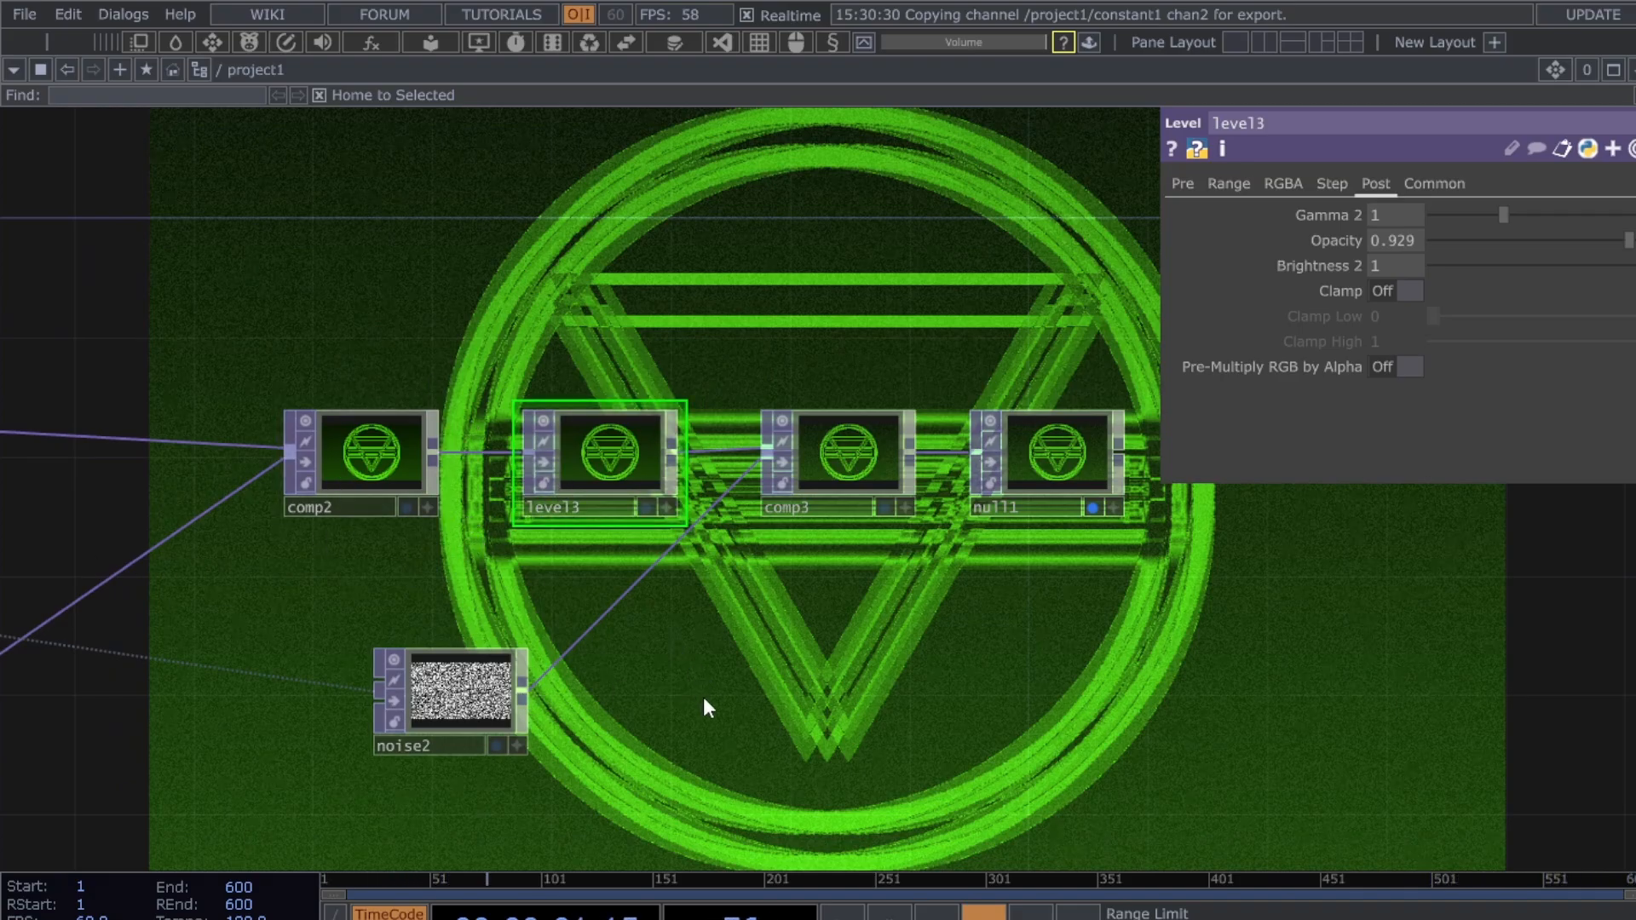
pyautogui.moveTo(704, 699); pyautogui.dragTo(752, 700)
pyautogui.moveTo(596, 714); pyautogui.dragTo(637, 714)
pyautogui.click(629, 689)
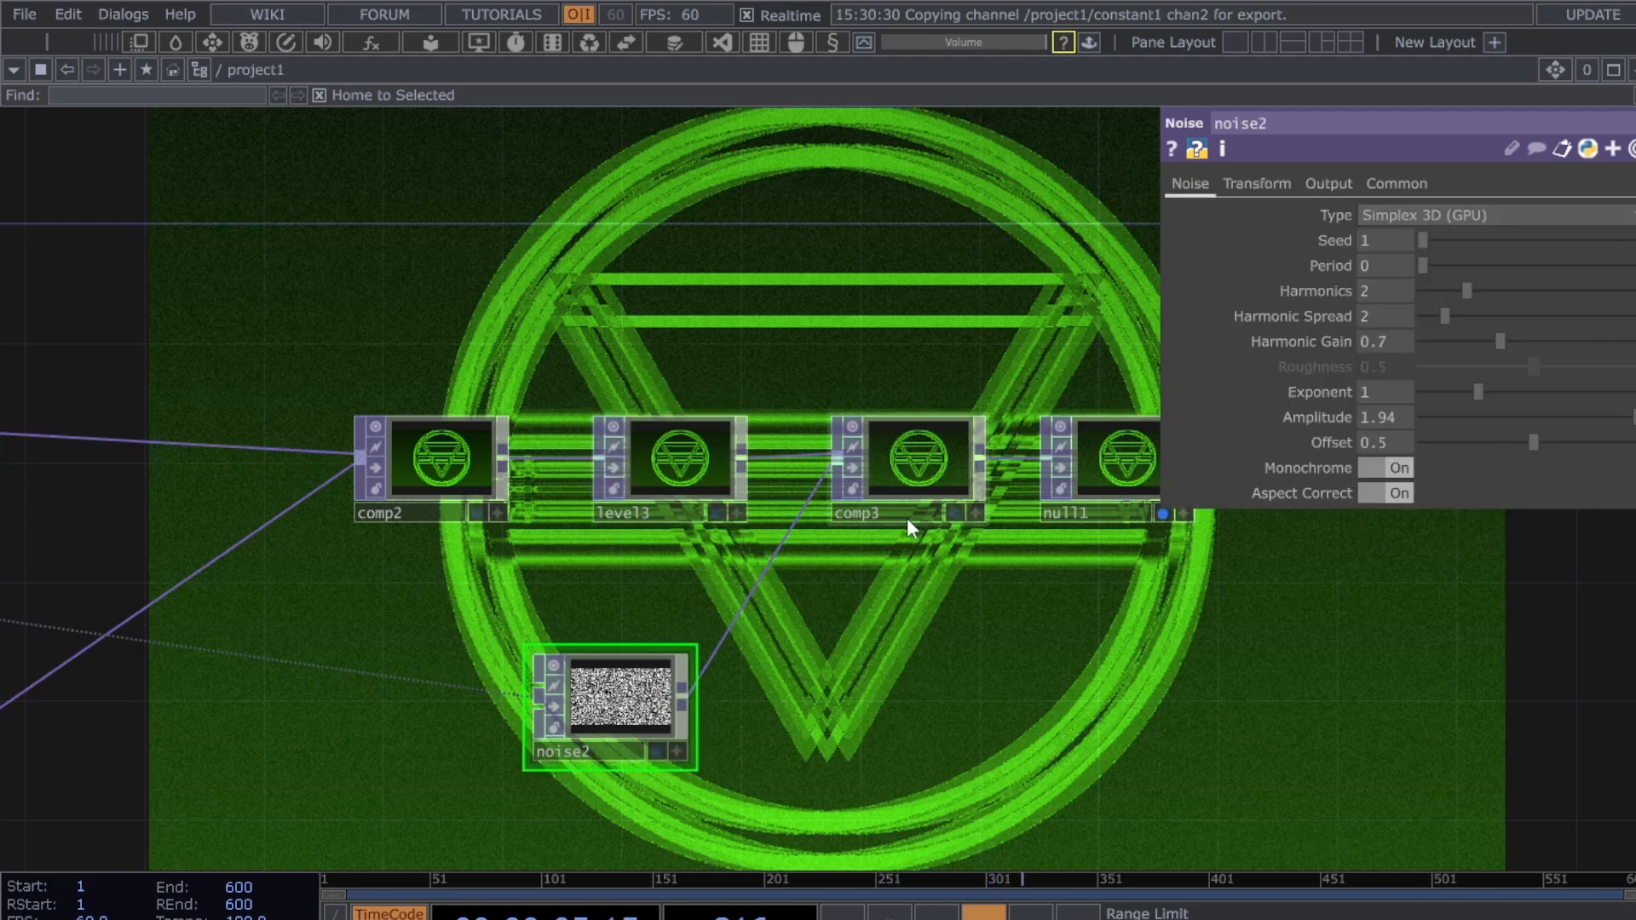
pyautogui.click(682, 465)
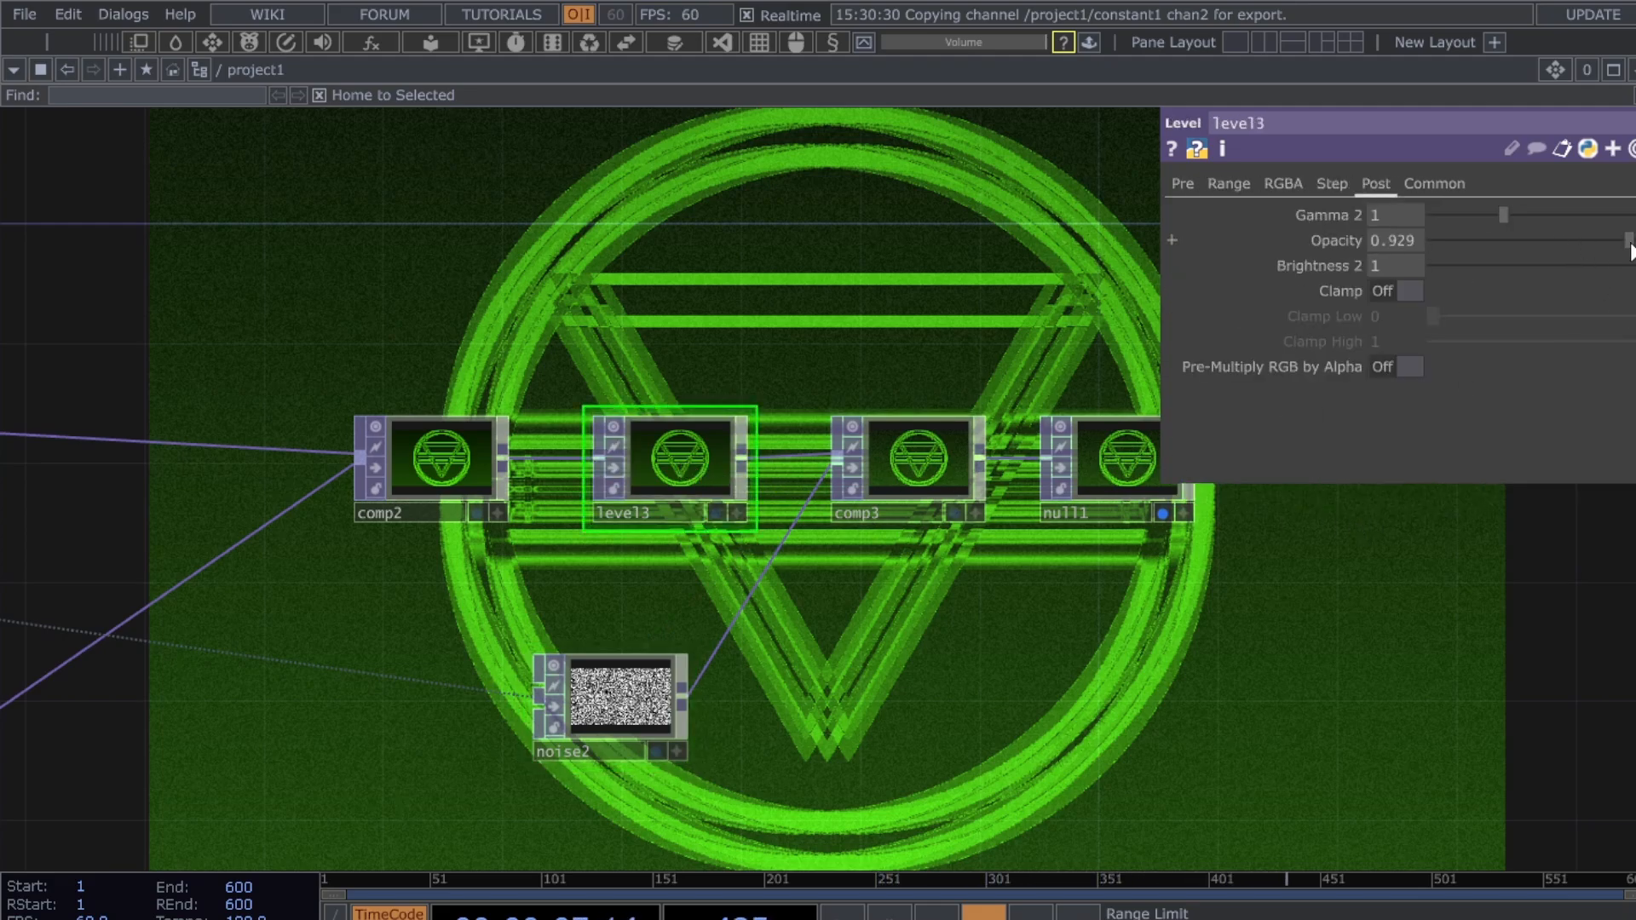
pyautogui.moveTo(1629, 240); pyautogui.dragTo(1635, 240)
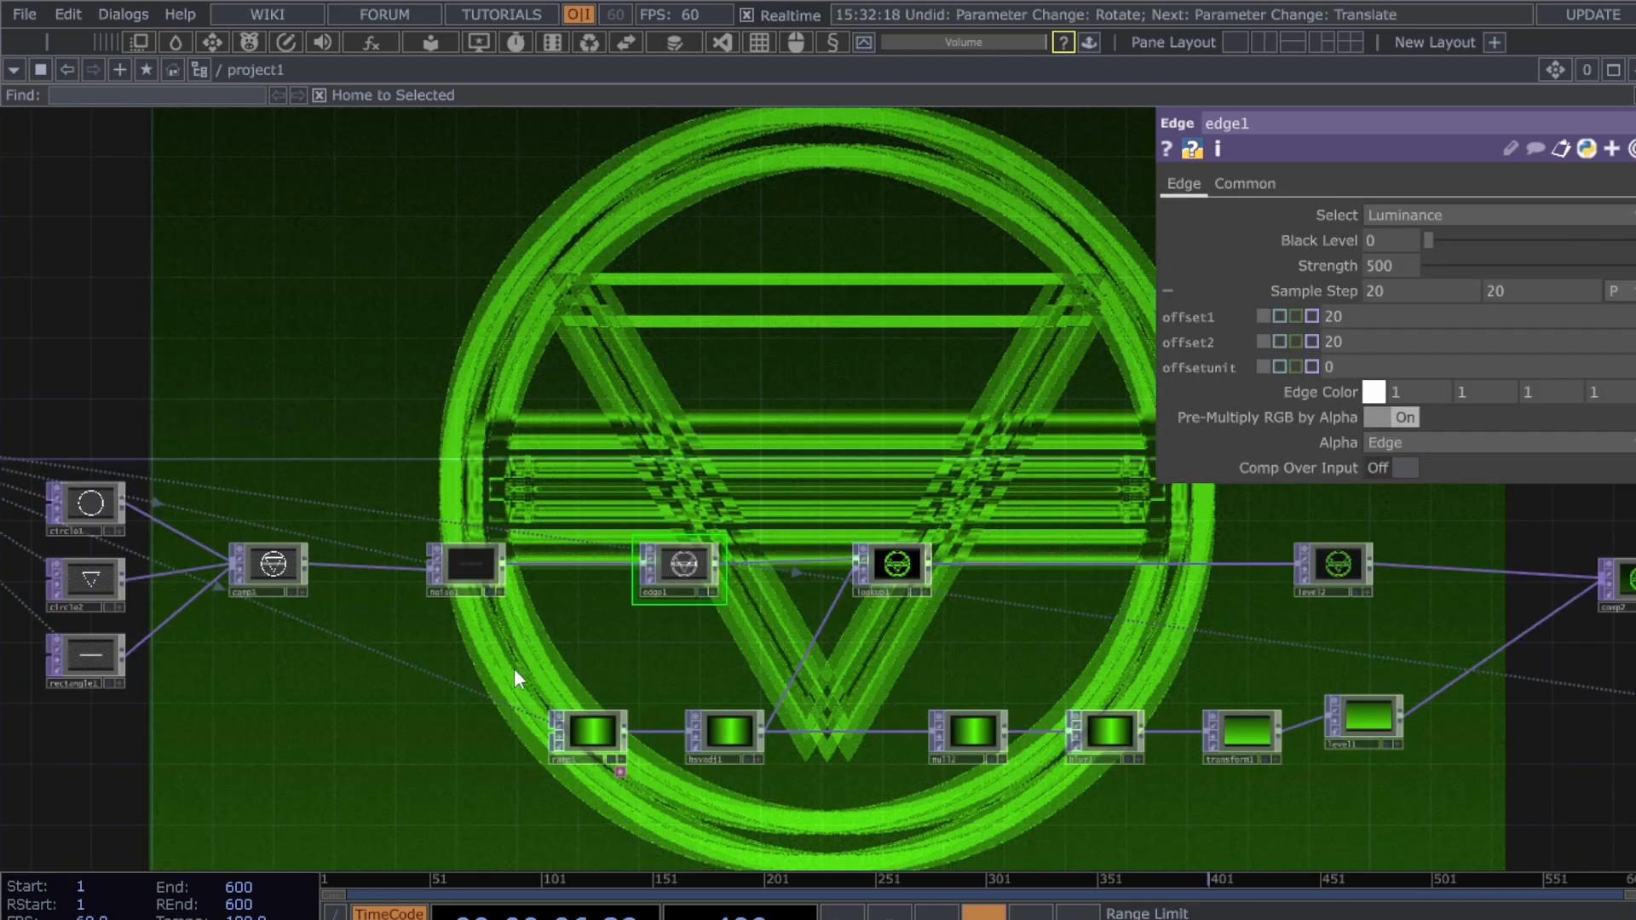
pyautogui.scroll(5, 643, 658)
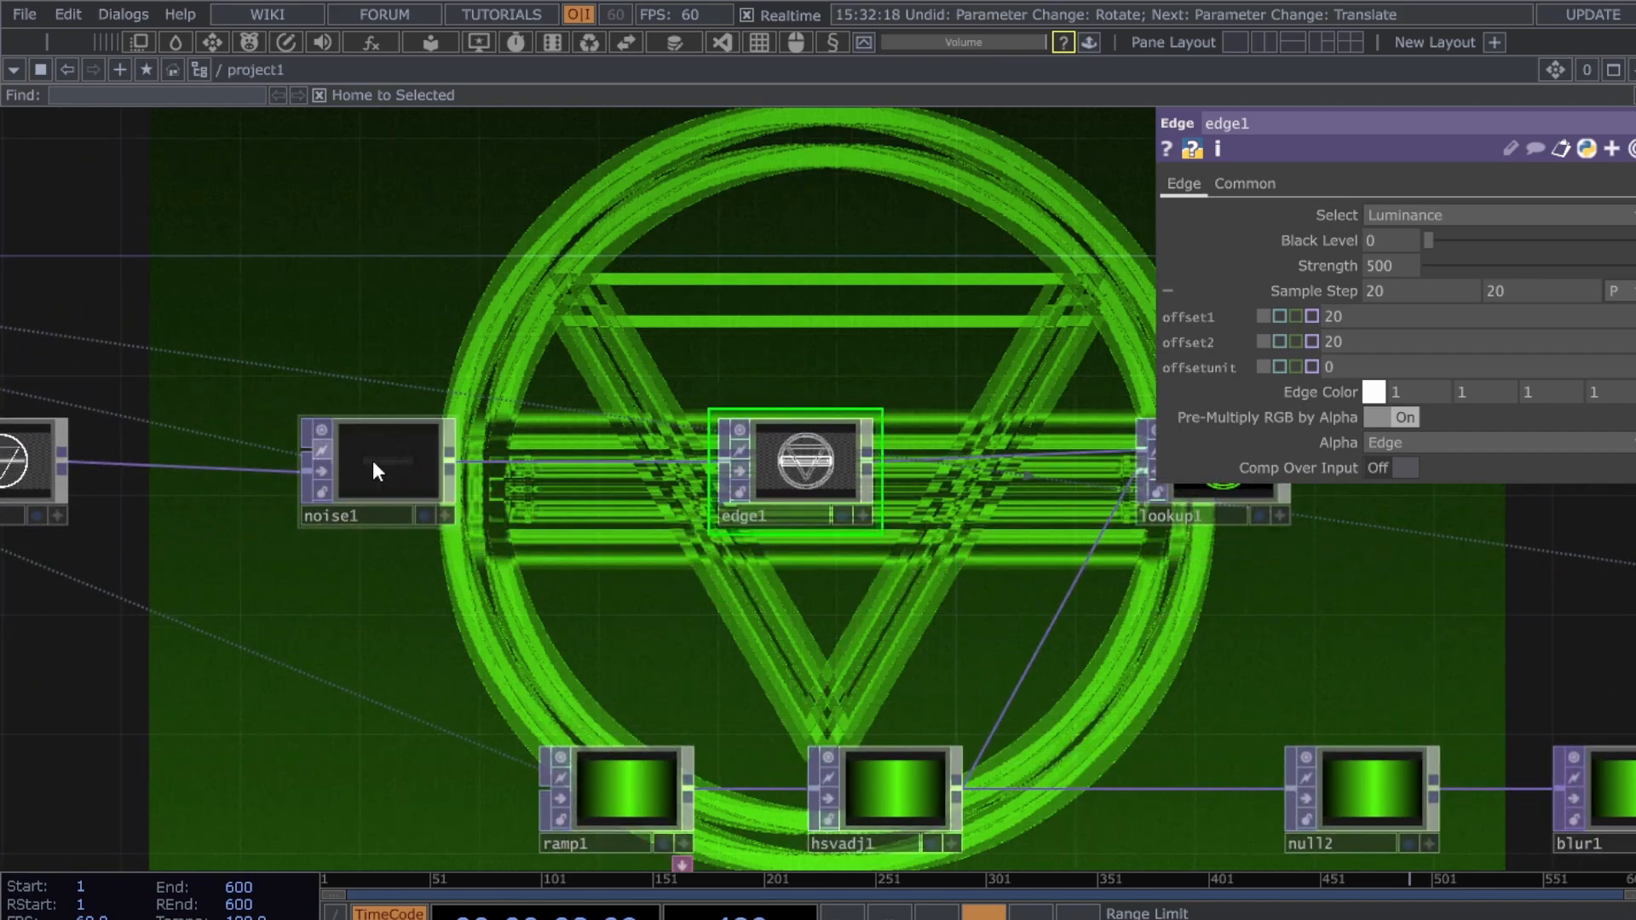
pyautogui.moveTo(510, 465); pyautogui.dragTo(712, 464)
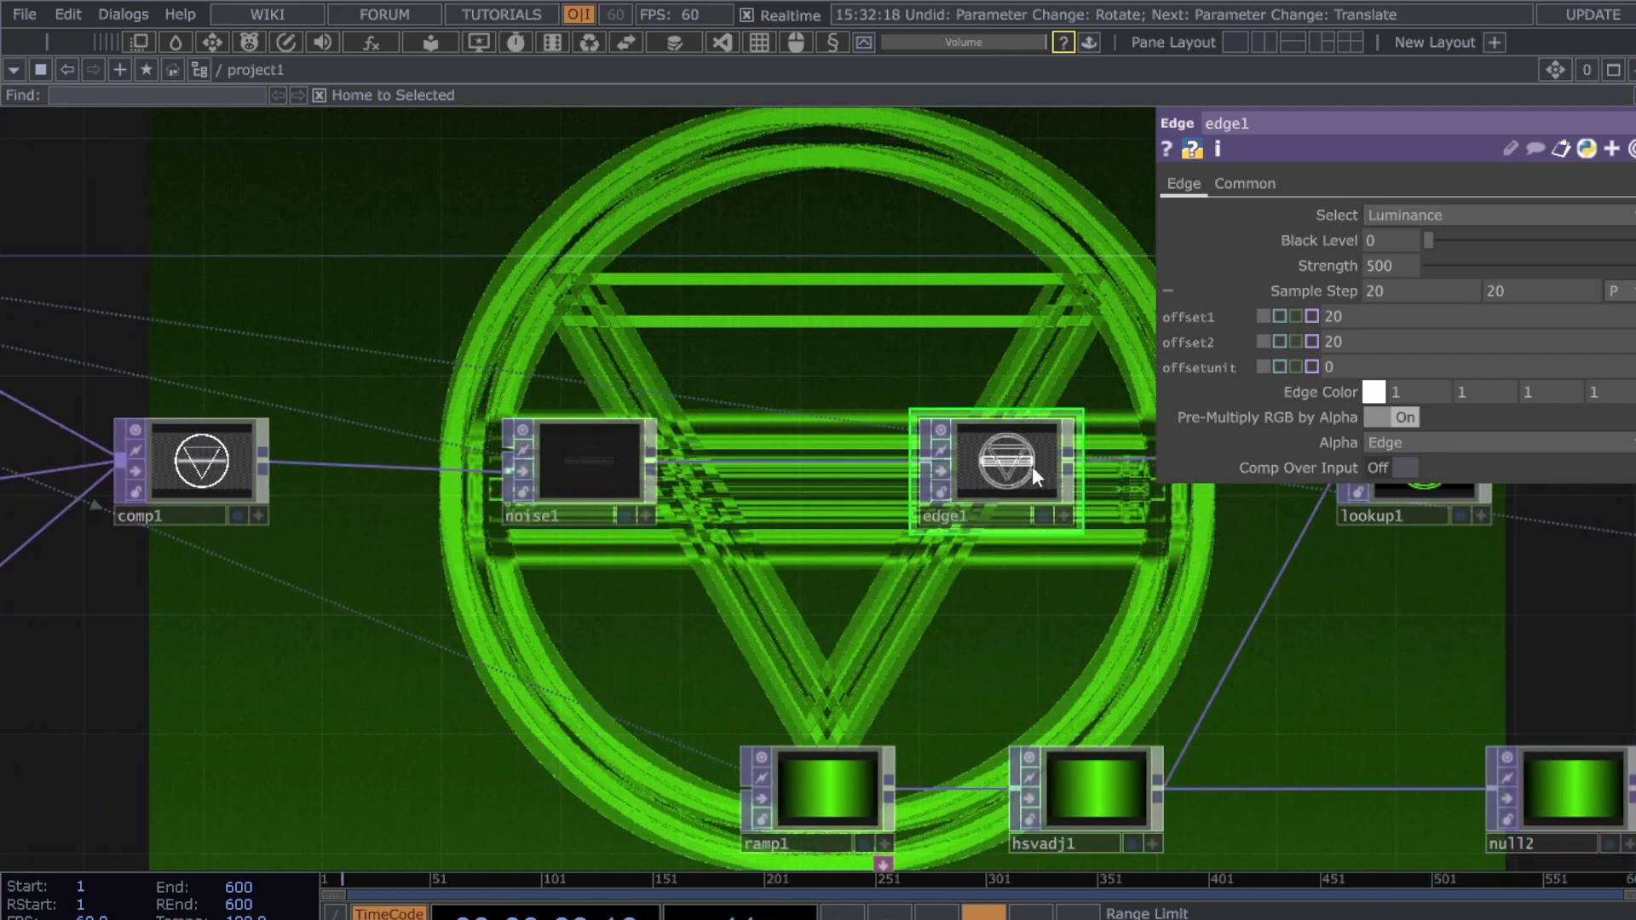
# - Shift edge1 and noise1 right, then insert a Noise TOP, noise3, on the comp1–noise1 wire
pyautogui.moveTo(1031, 467); pyautogui.dragTo(1180, 467)
pyautogui.moveTo(590, 454); pyautogui.dragTo(951, 460)
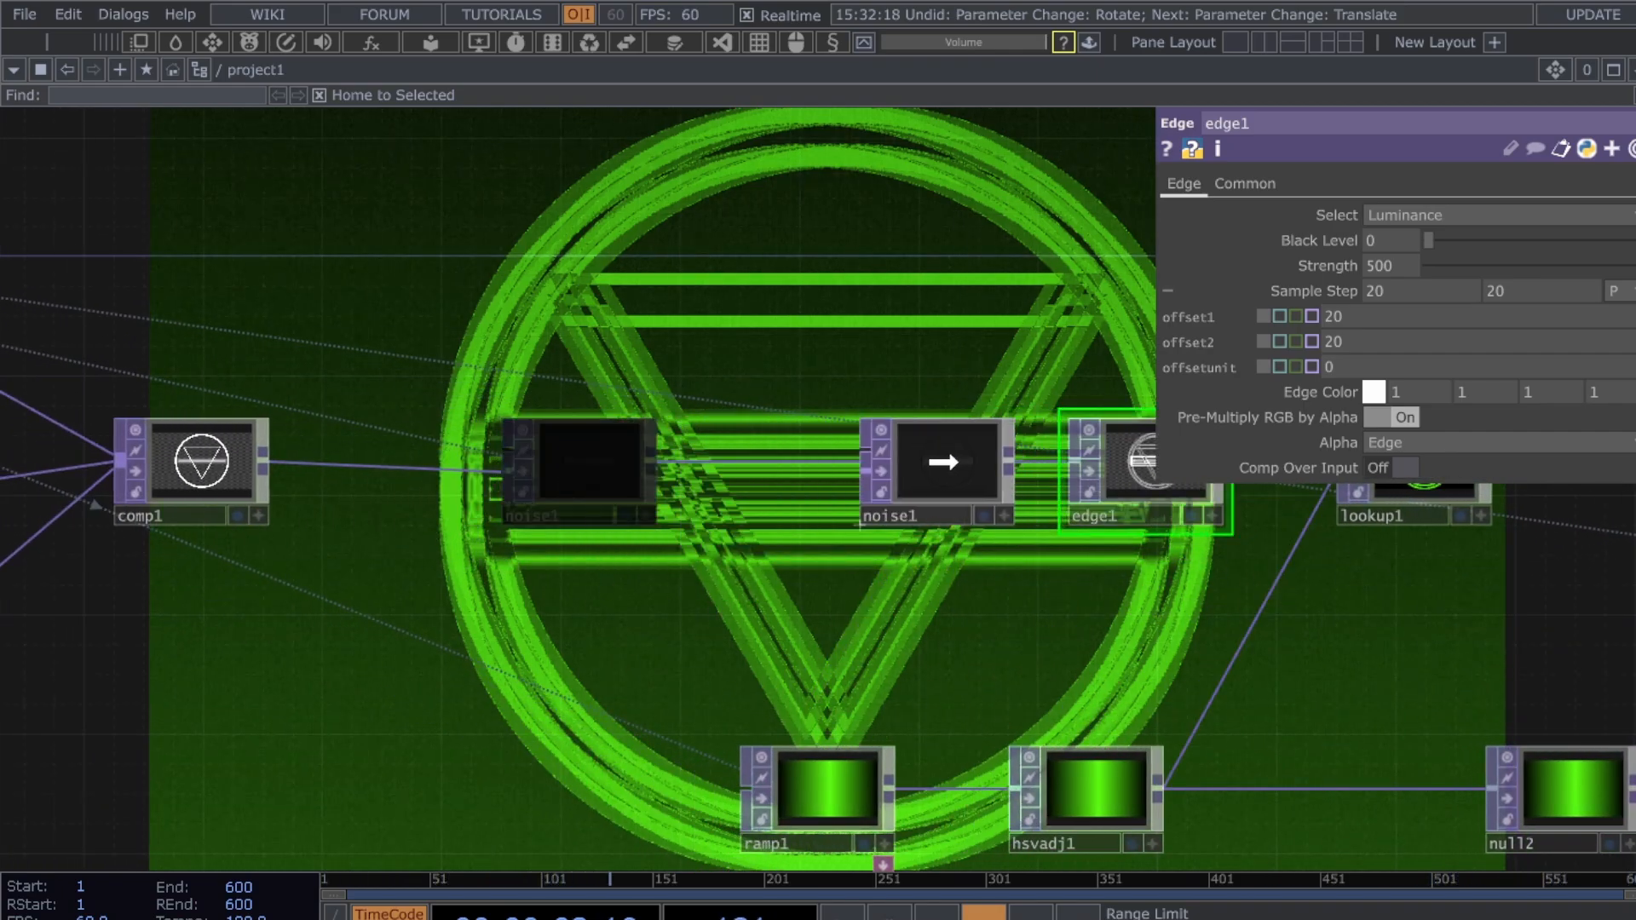
pyautogui.rightClick(522, 462)
pyautogui.click(580, 437)
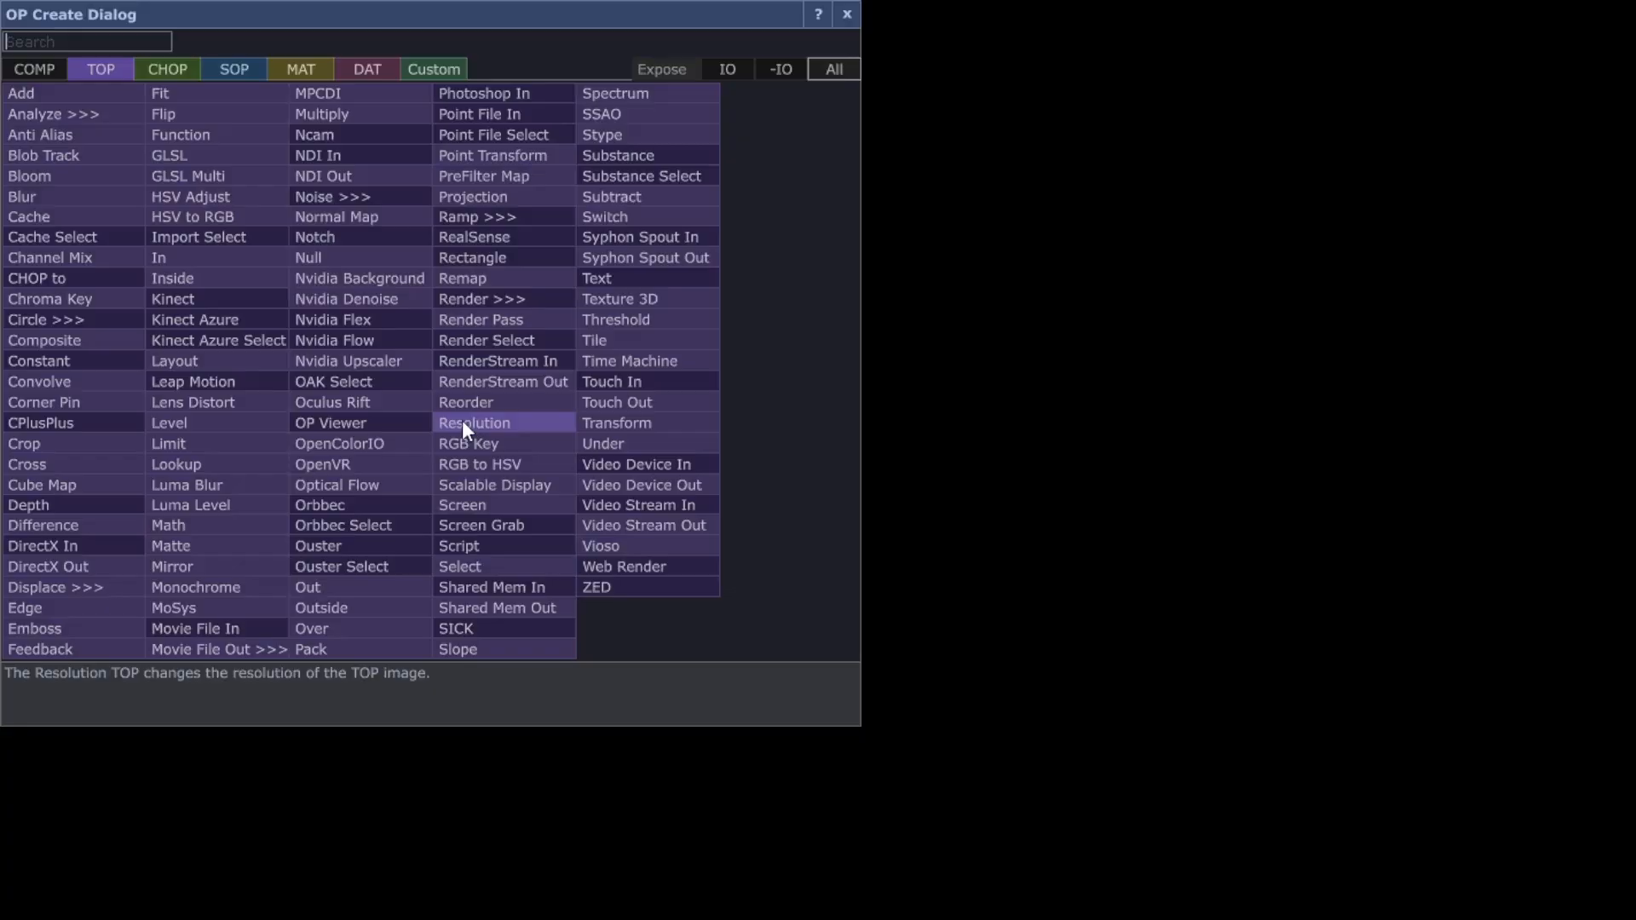
pyautogui.press('Escape')
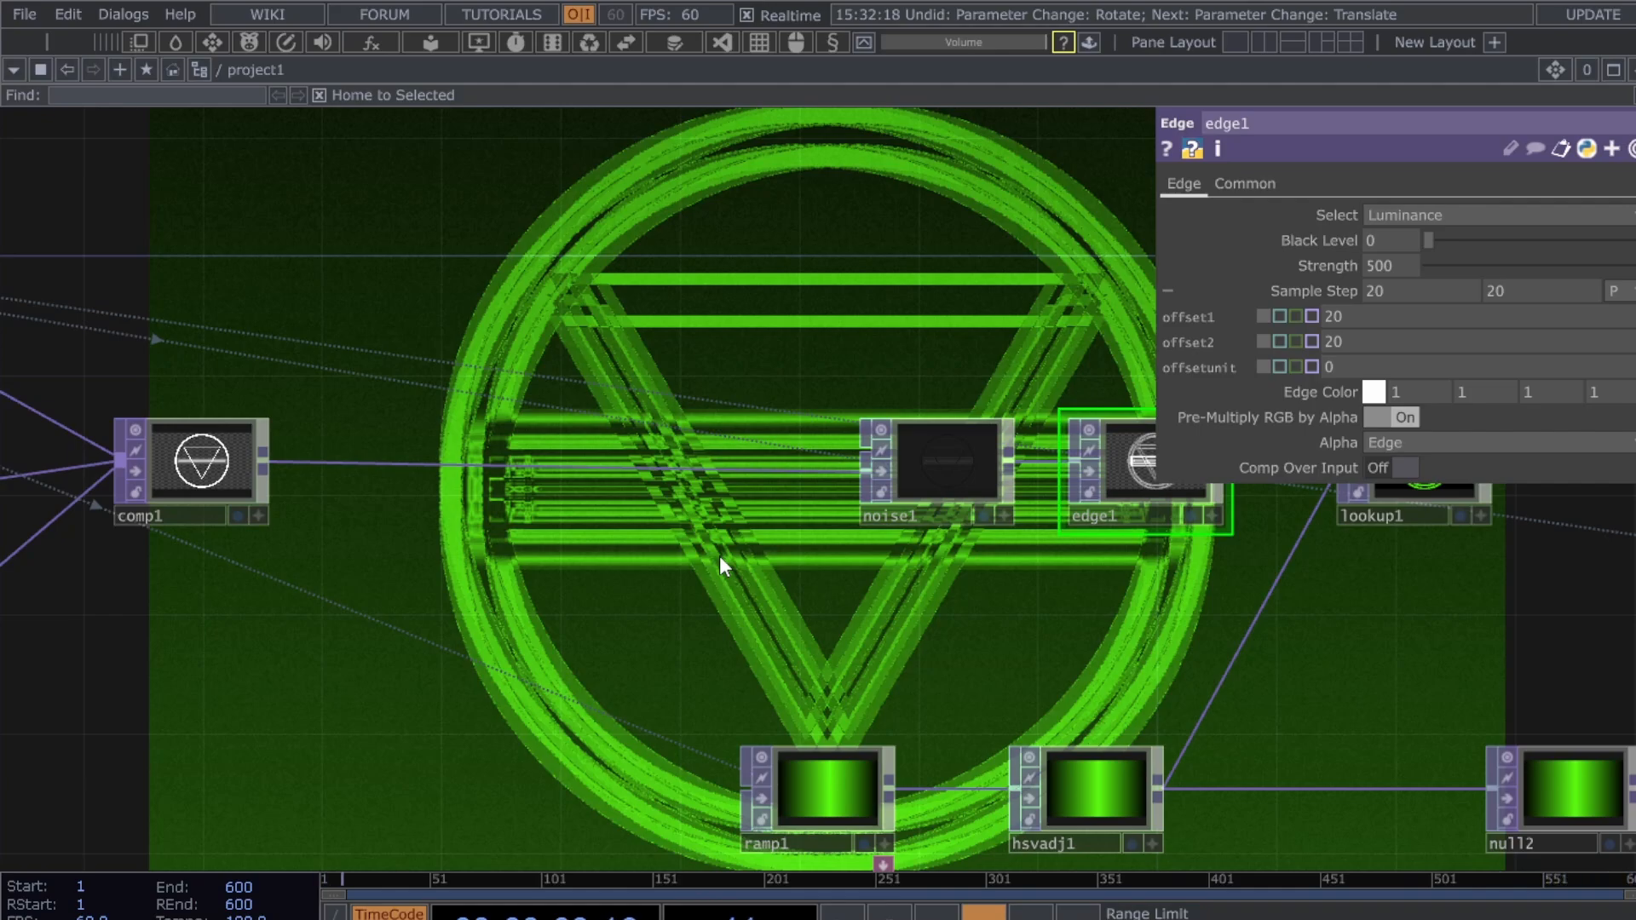
pyautogui.click(719, 556)
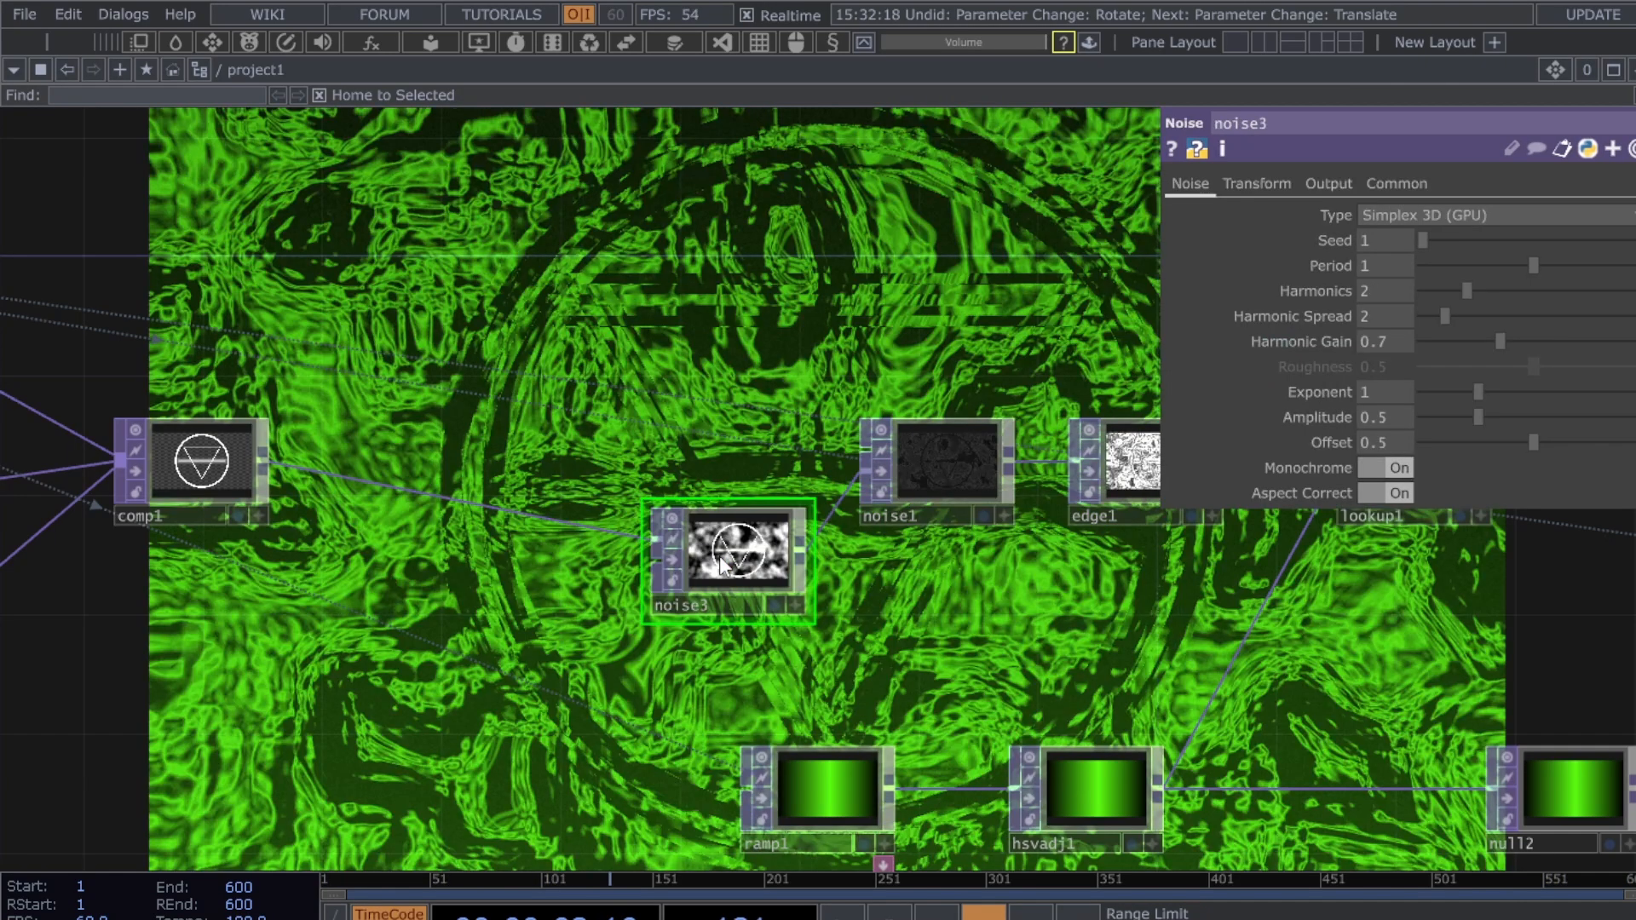
# - Position noise3 and set its Period to 0 and Amplitude to 0.04
pyautogui.moveTo(719, 556); pyautogui.dragTo(599, 501)
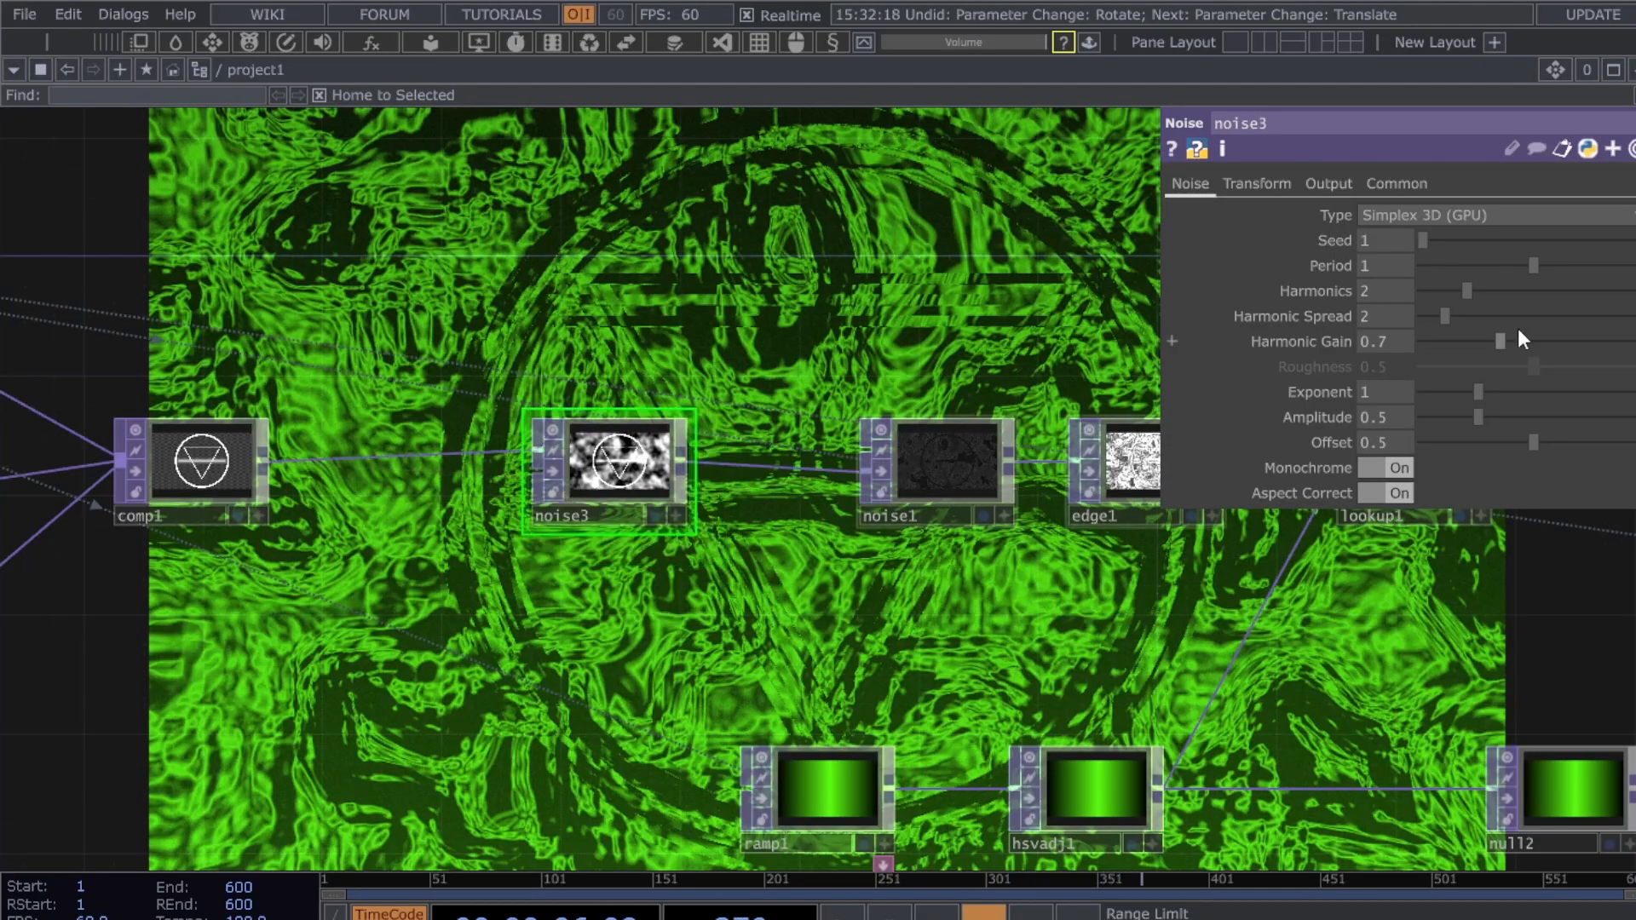
pyautogui.moveTo(1536, 264); pyautogui.dragTo(1423, 265)
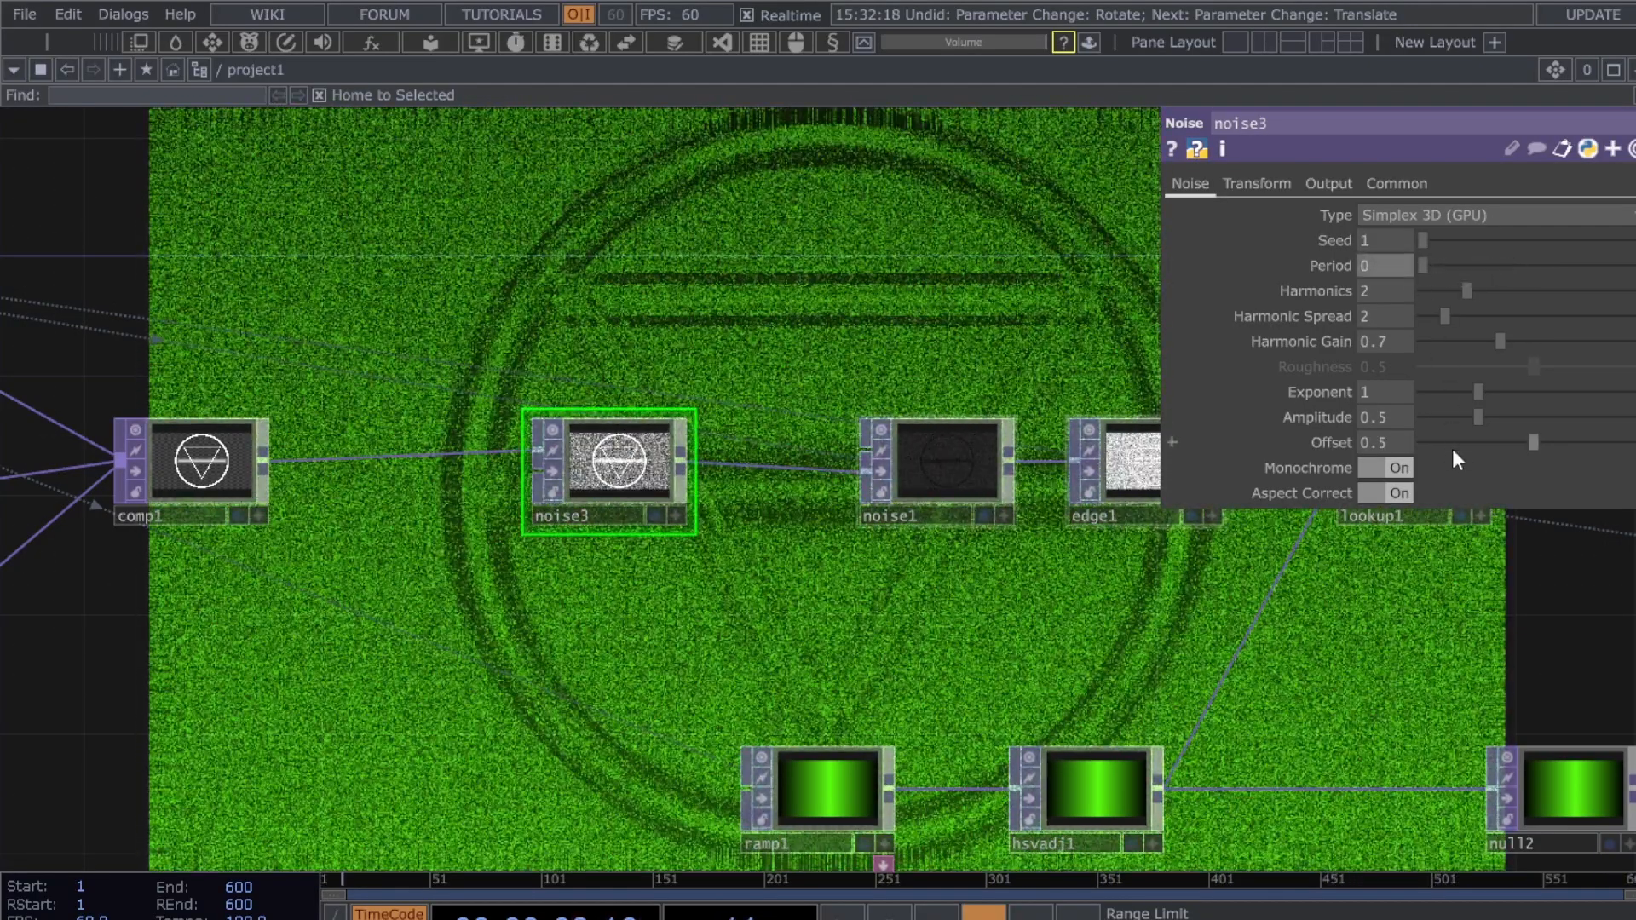
pyautogui.moveTo(1483, 417); pyautogui.dragTo(1433, 418)
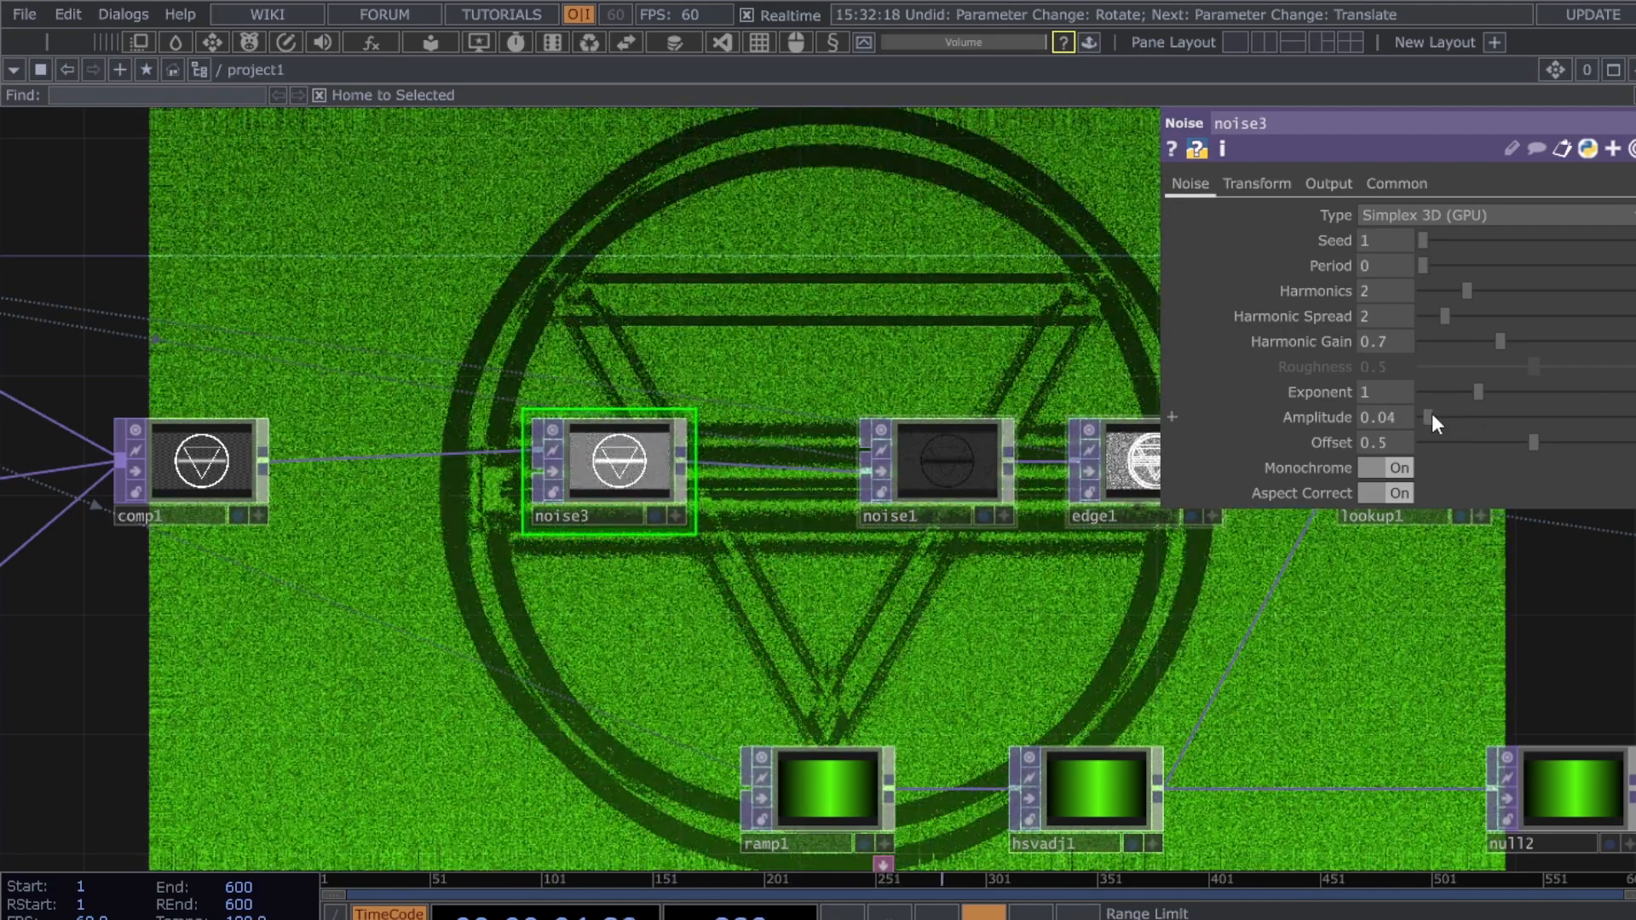
# - Set noise3's Output RGB to Input * Noise, comparing it against Input + Noise
pyautogui.click(1346, 185)
pyautogui.click(1415, 216)
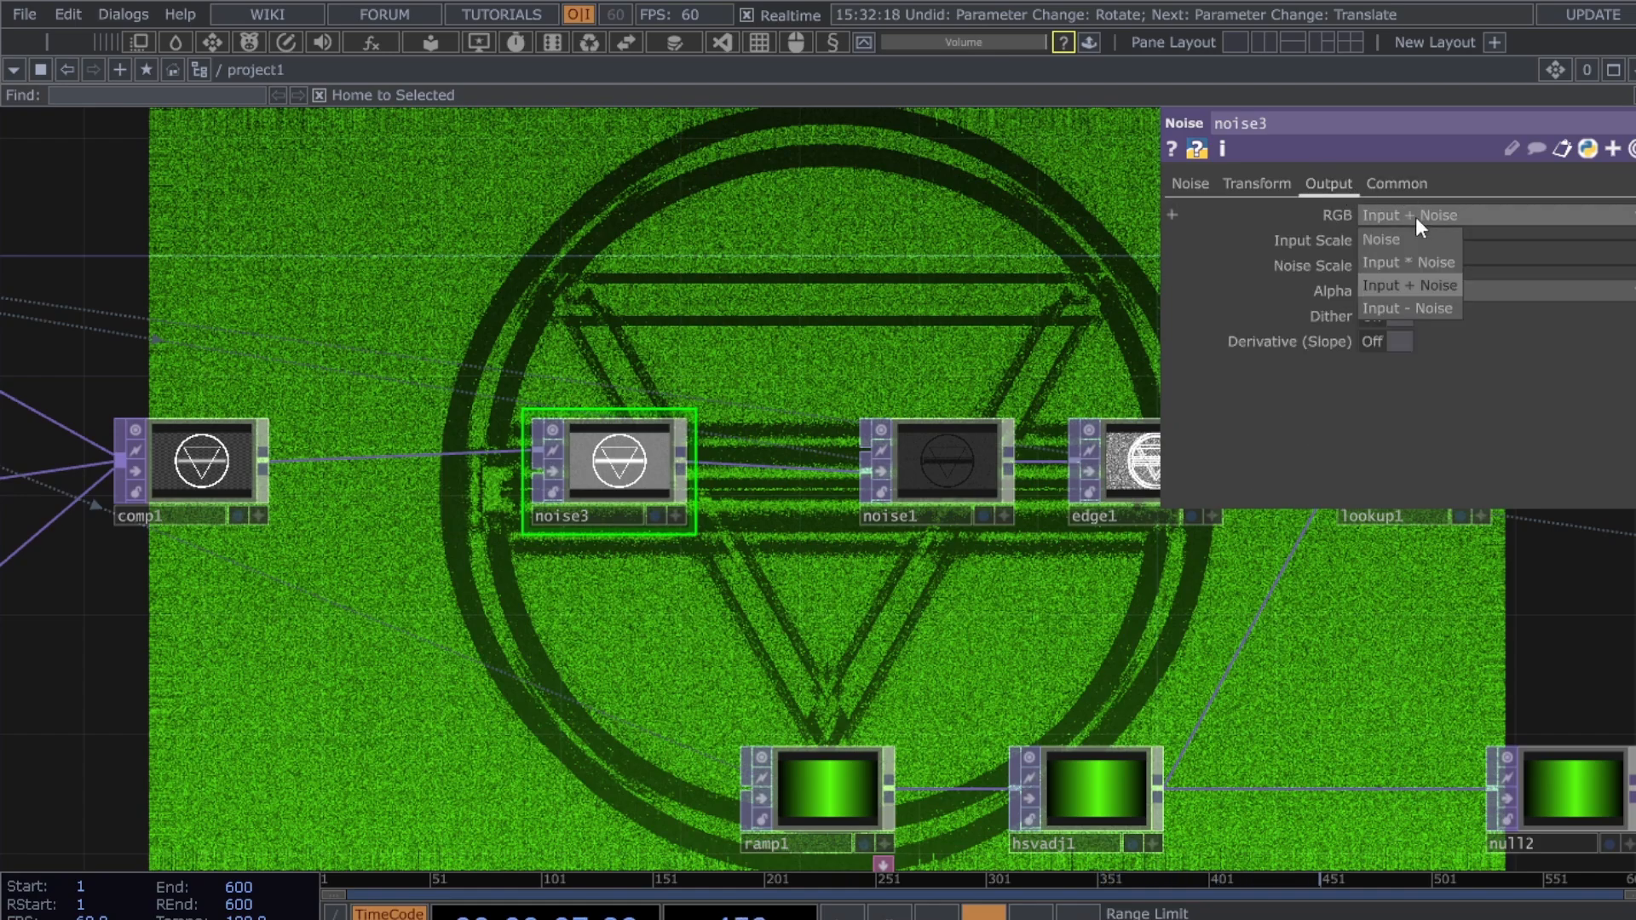
pyautogui.click(1407, 263)
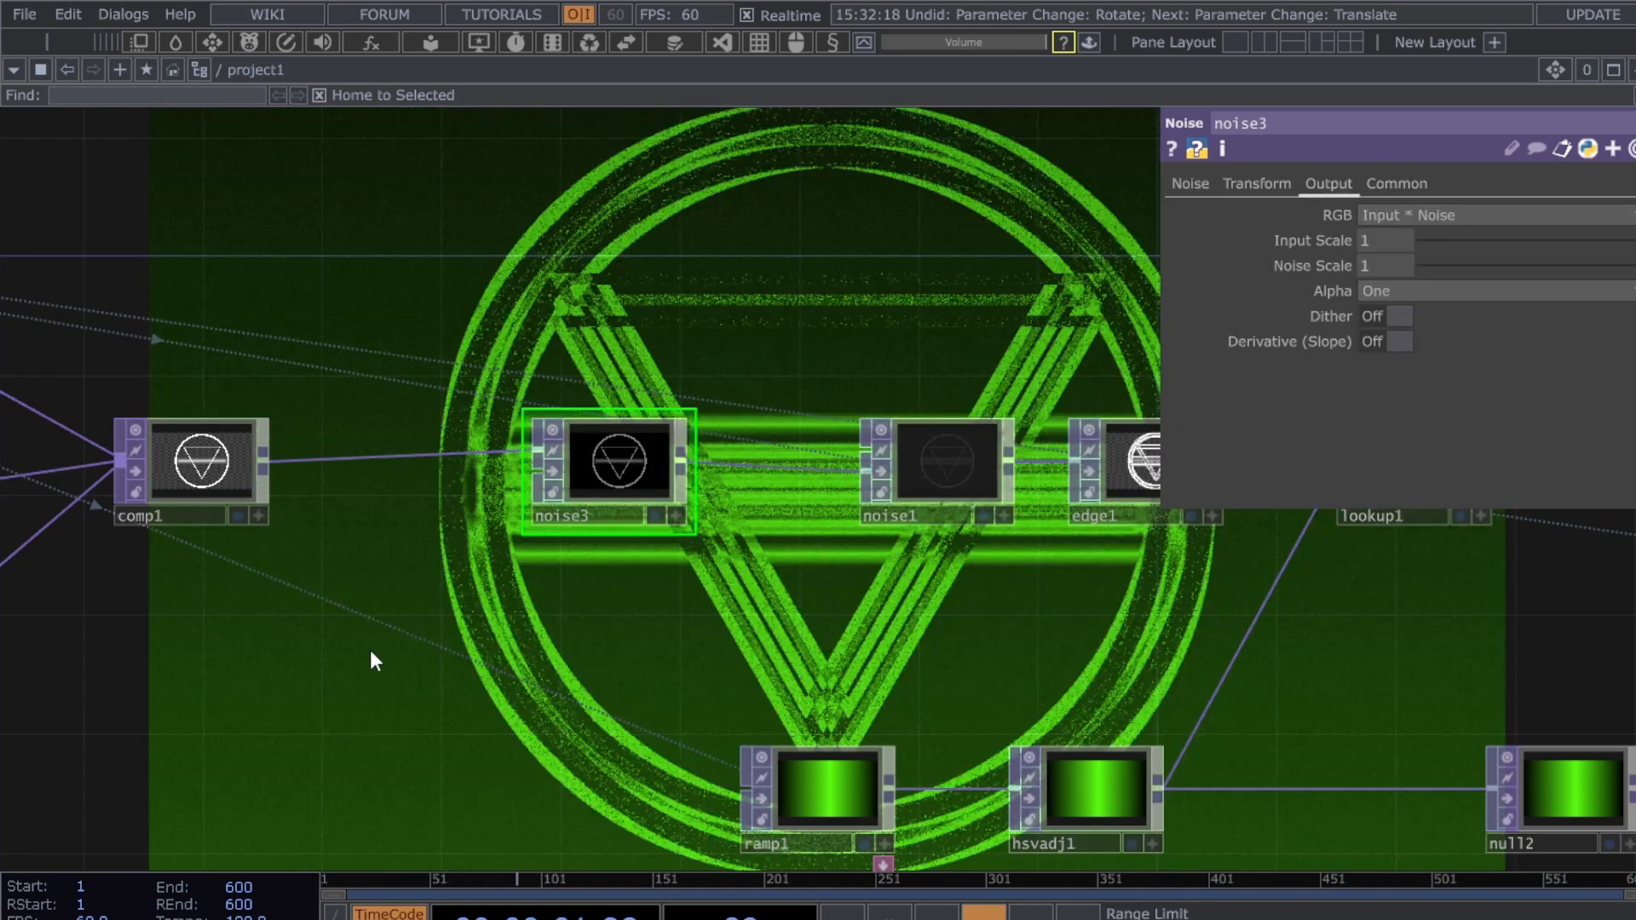
pyautogui.hotkey('ctrl', 'z')
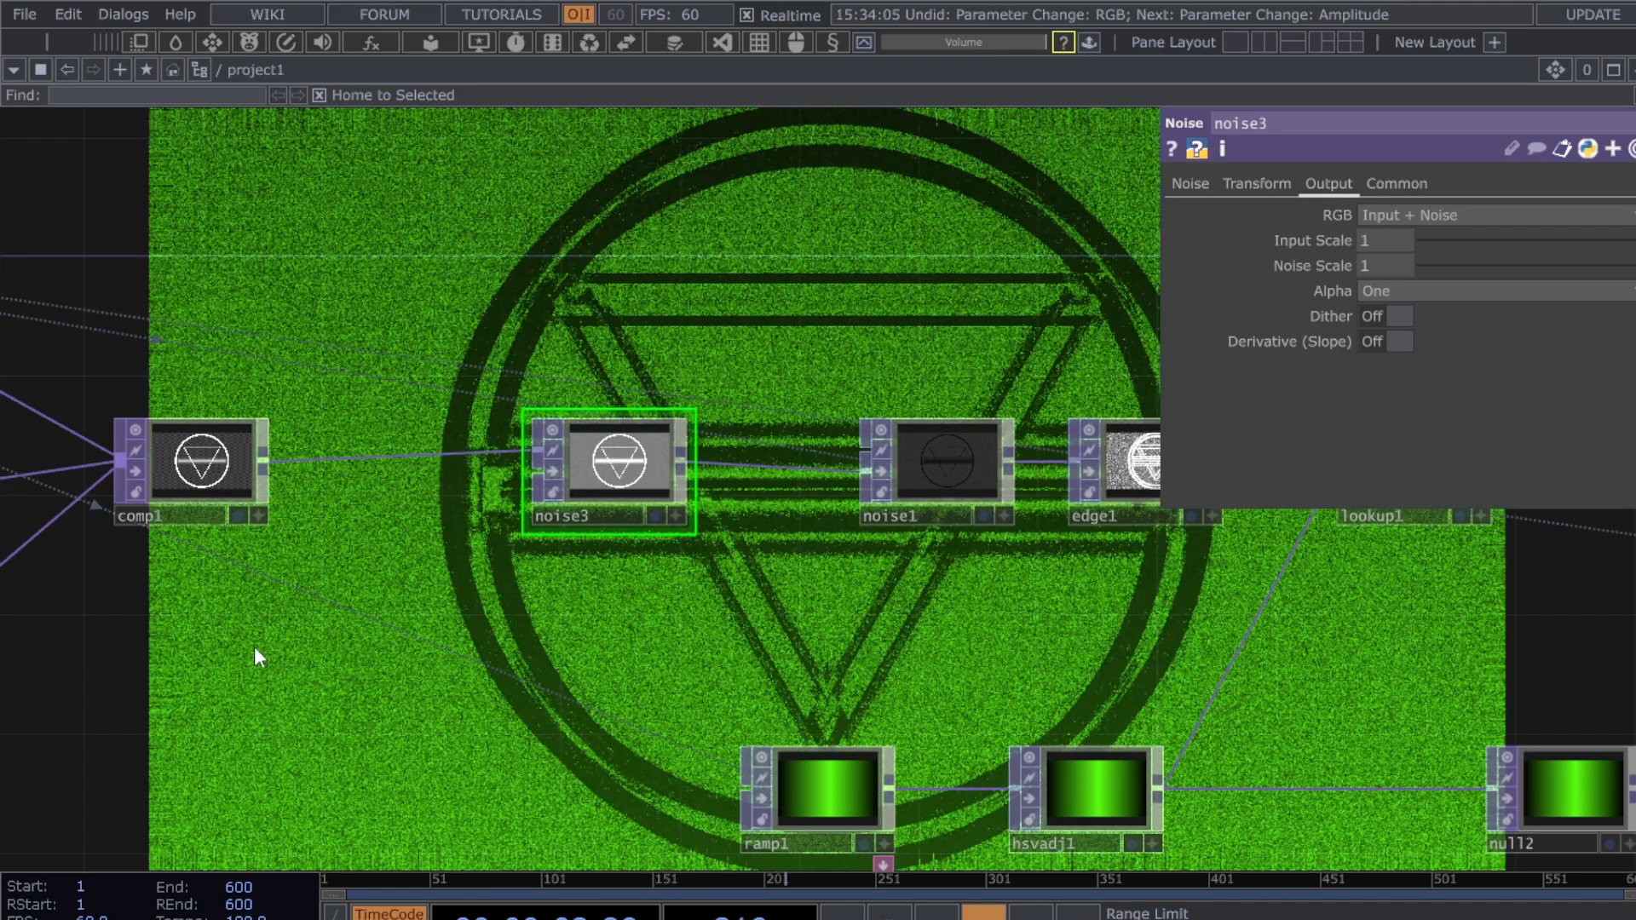
pyautogui.hotkey('ctrl', 'y')
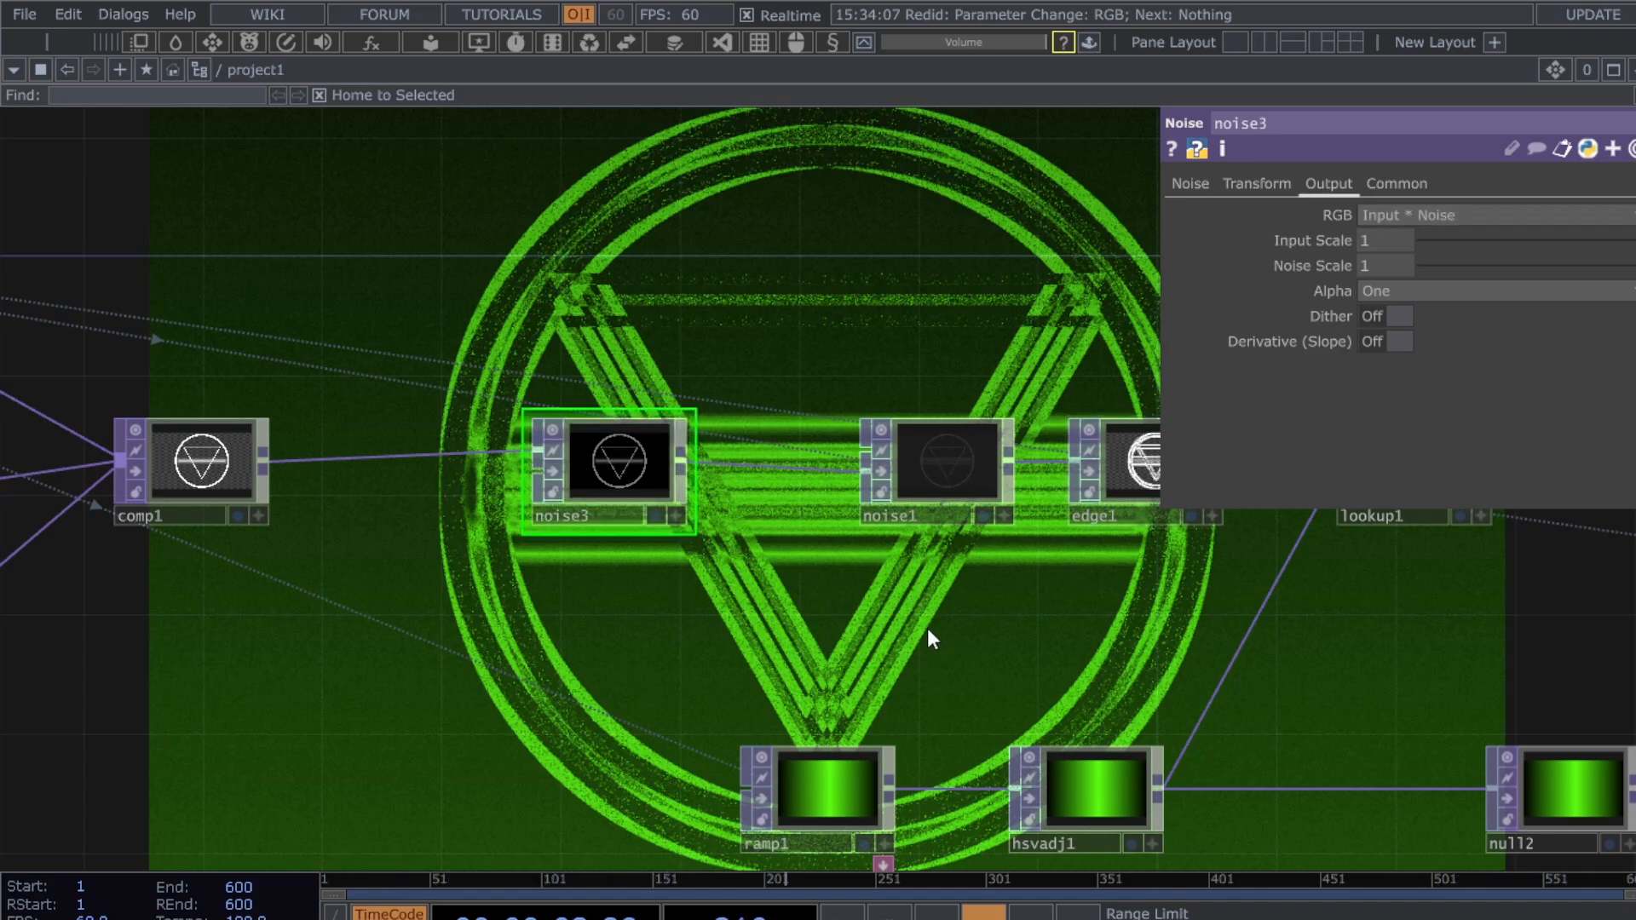
# - Fine-tune noise3's Amplitude to about 0.06 for a faint grain
pyautogui.click(1193, 184)
pyautogui.moveTo(1430, 418)
pyautogui.mouseDown()
pyautogui.moveTo(1633, 412)
pyautogui.moveTo(1435, 405)
pyautogui.moveTo(1454, 417)
pyautogui.moveTo(1429, 422)
pyautogui.moveTo(1460, 416)
pyautogui.moveTo(1429, 421)
pyautogui.mouseUp()
pyautogui.moveTo(1393, 621); pyautogui.dragTo(1070, 610, button='middle')
# - Bring lookup1 and level2 into view and move level2 right to make room
pyautogui.moveTo(828, 701); pyautogui.dragTo(341, 755)
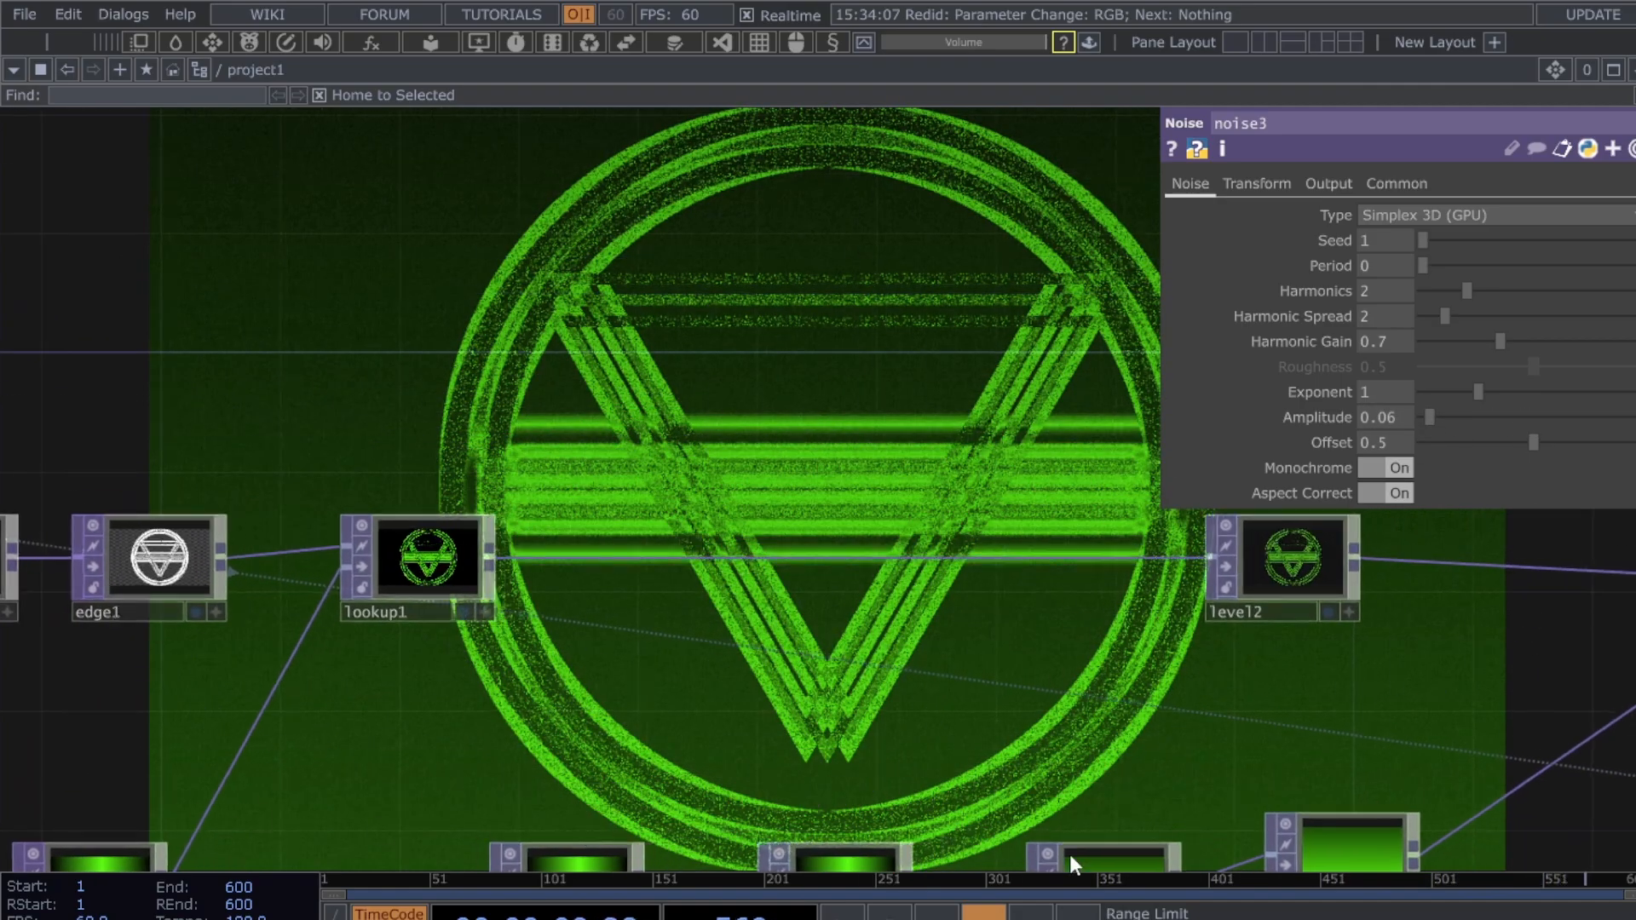
pyautogui.moveTo(1183, 733); pyautogui.dragTo(89, 685)
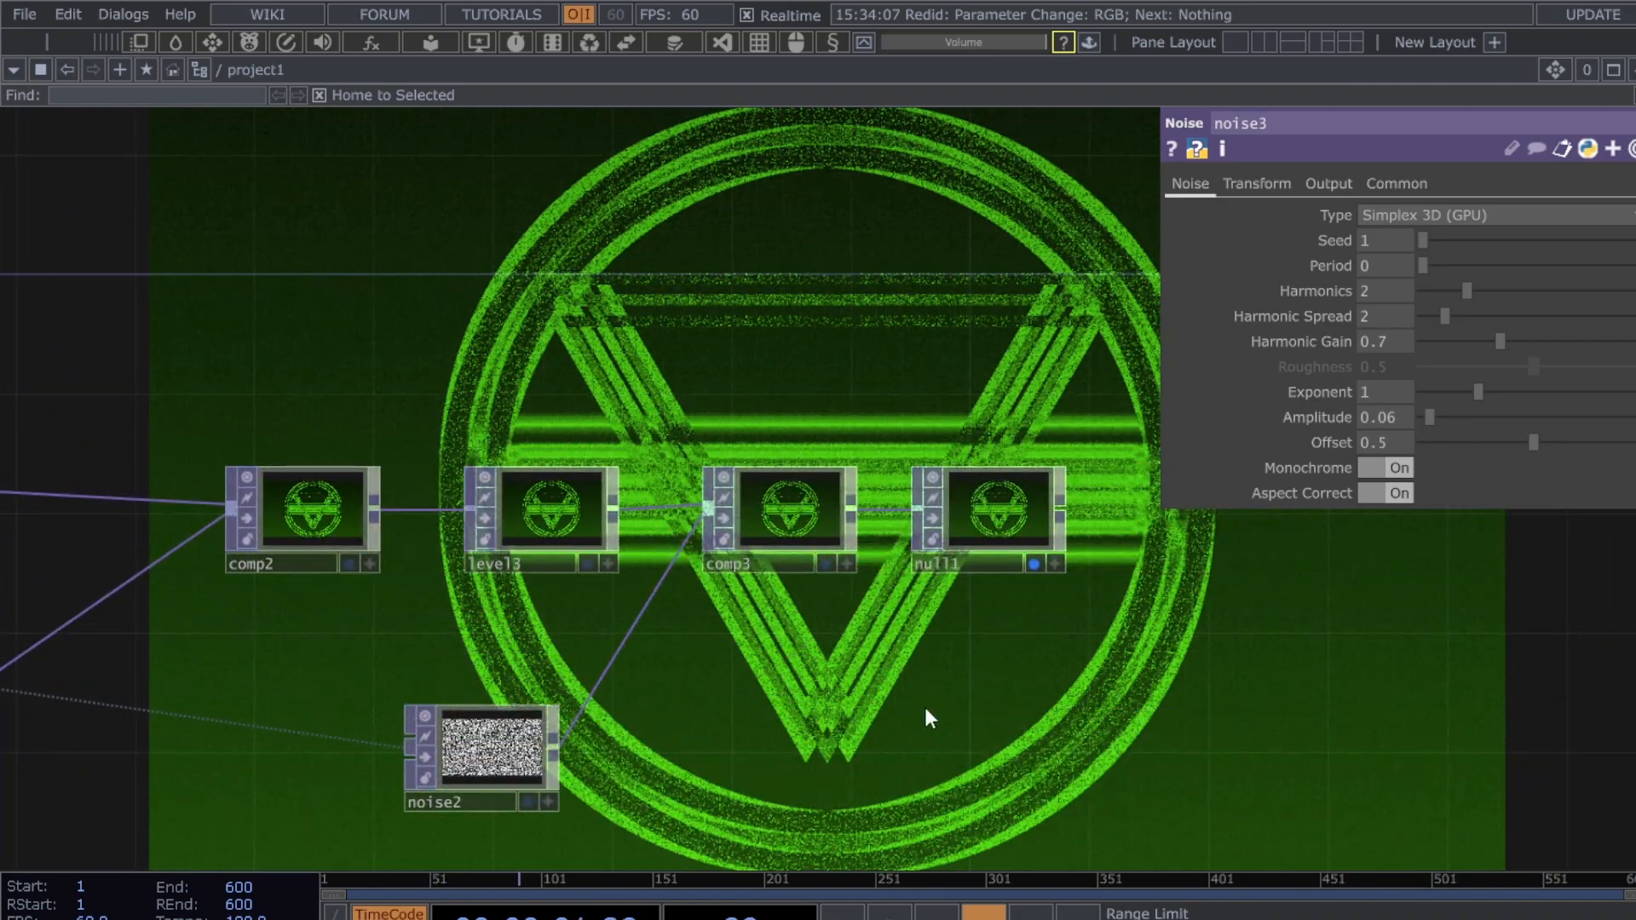
pyautogui.moveTo(764, 697); pyautogui.dragTo(1383, 668)
pyautogui.moveTo(154, 667); pyautogui.dragTo(890, 765)
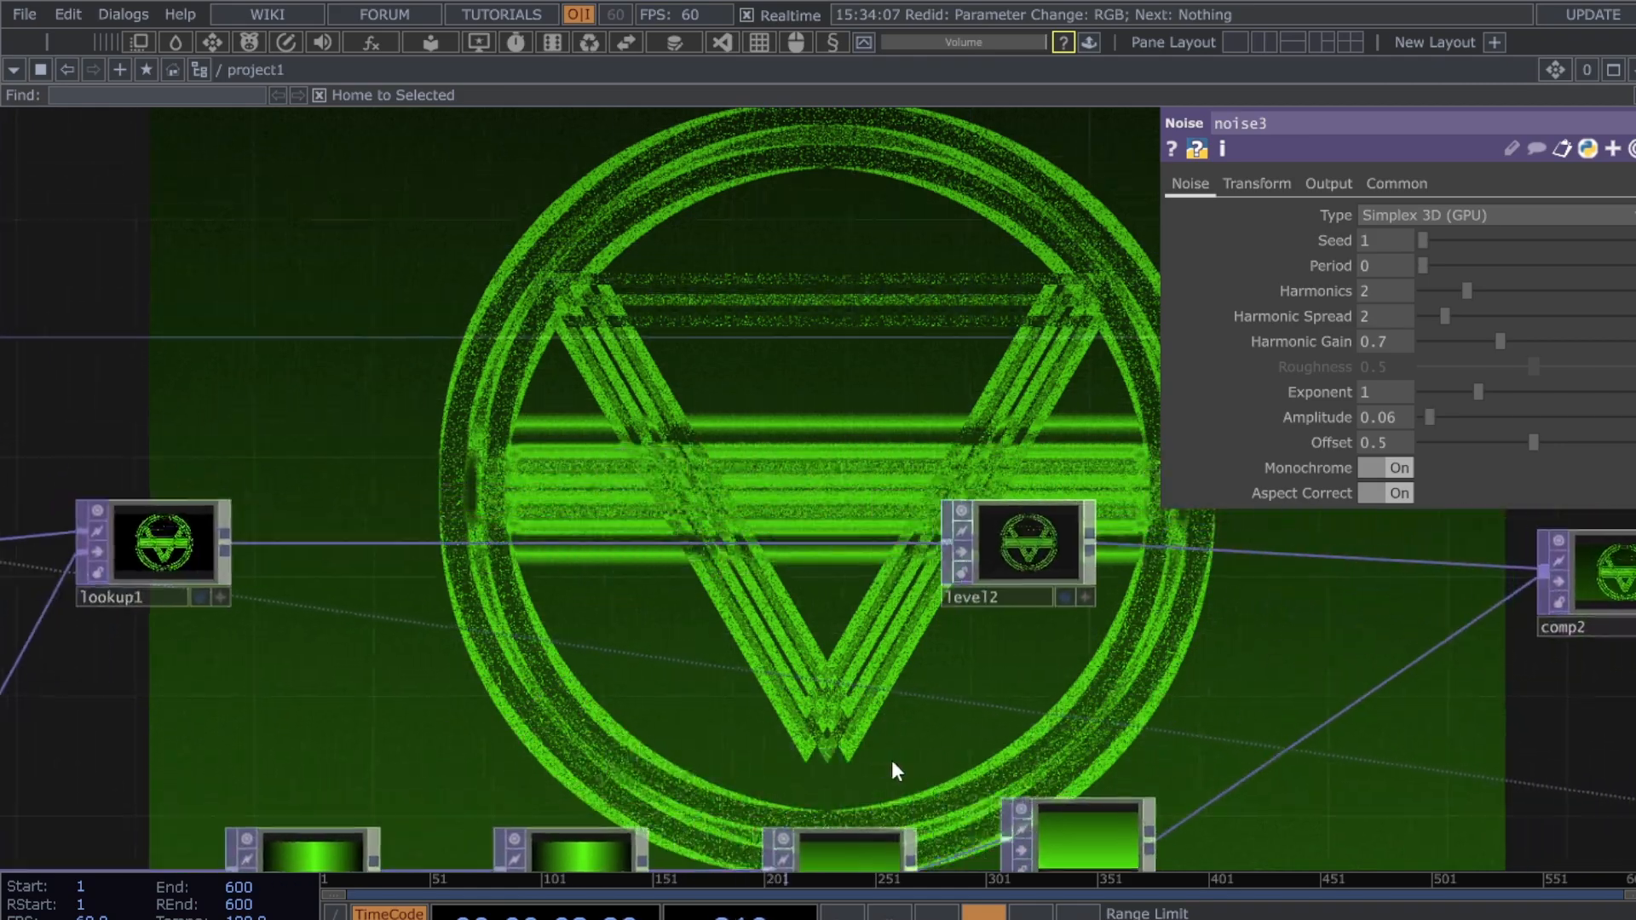
pyautogui.moveTo(1099, 592); pyautogui.dragTo(1486, 622)
# - Insert a Composite TOP, comp4, on the lookup1–level2 connection
pyautogui.rightClick(1069, 571)
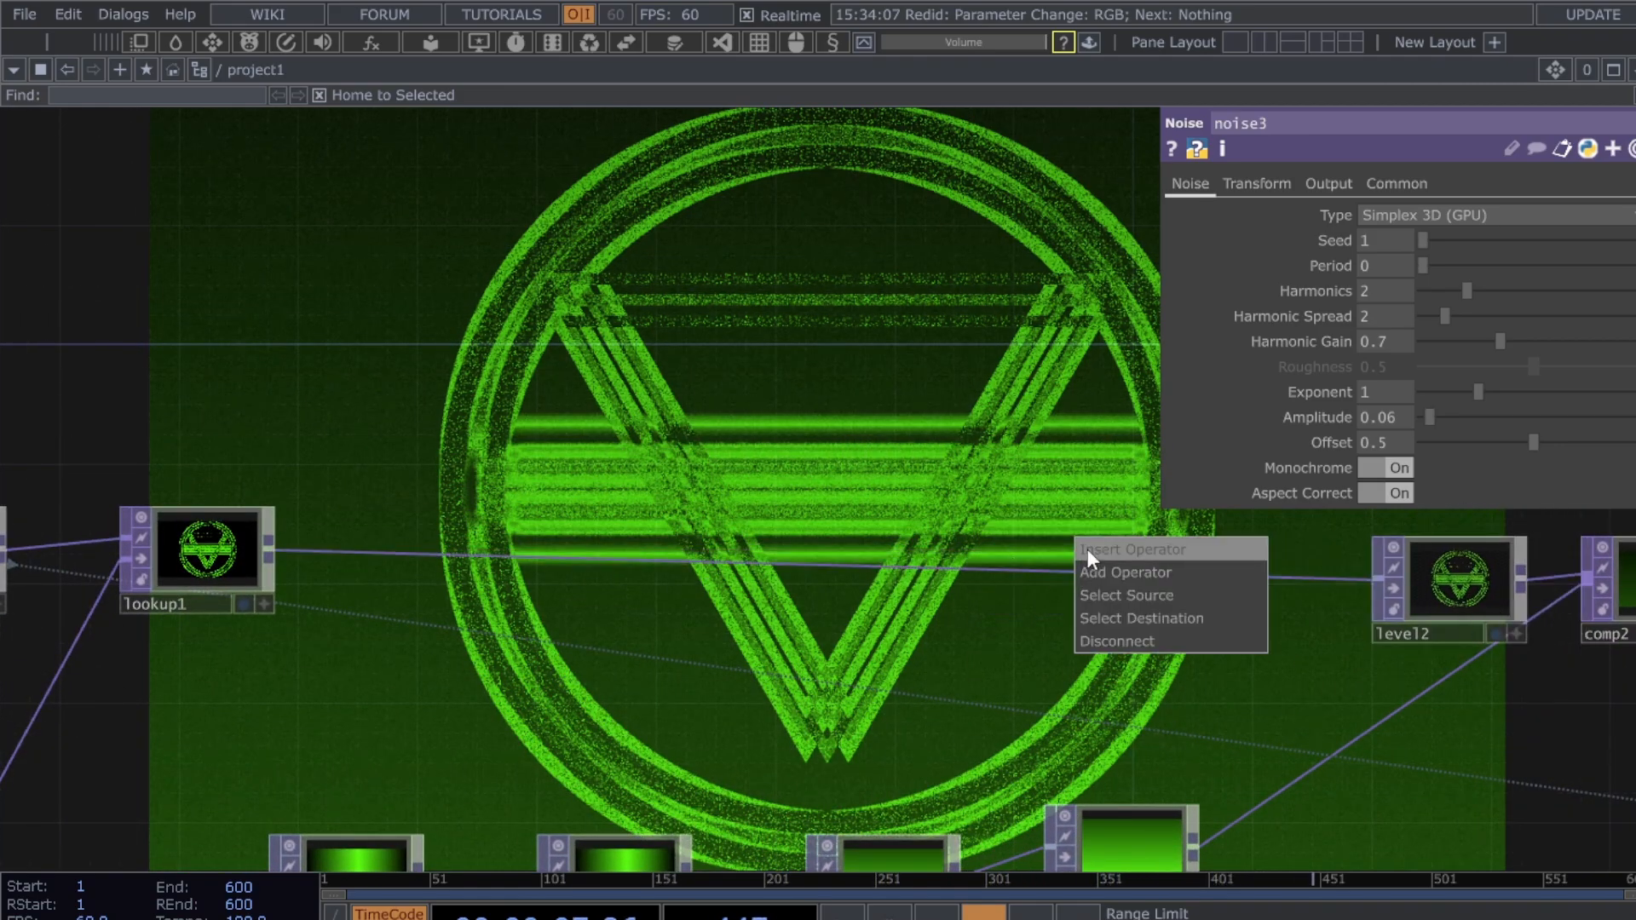
pyautogui.click(1087, 550)
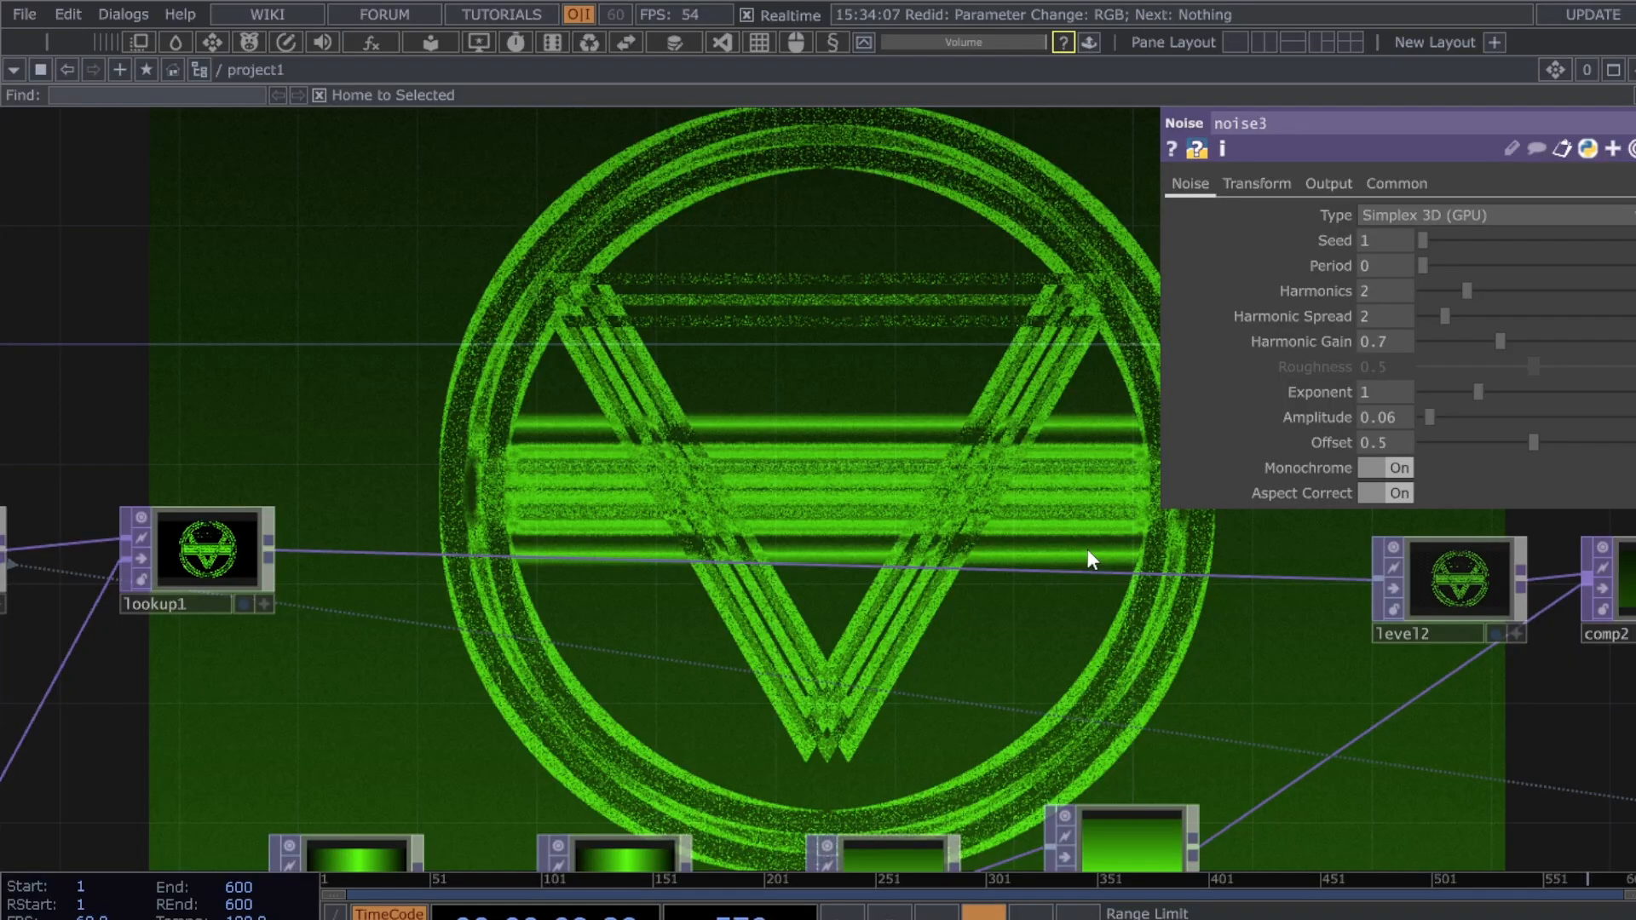
pyautogui.click(1088, 551)
pyautogui.moveTo(1088, 551); pyautogui.dragTo(1017, 588)
pyautogui.scroll(-3, 588, 814)
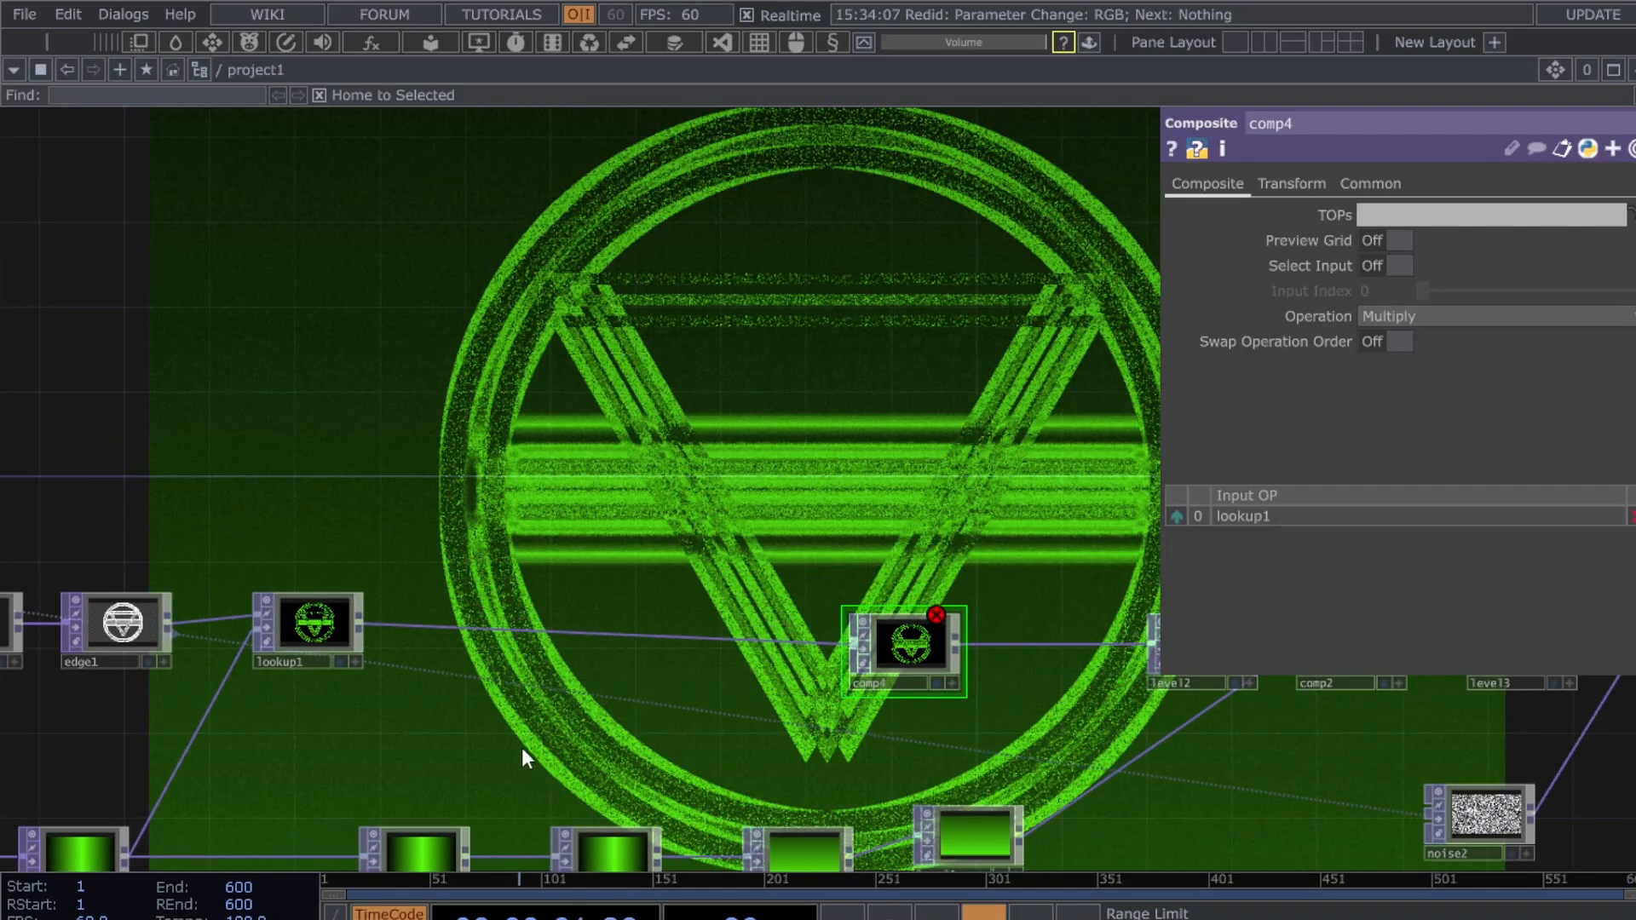
pyautogui.moveTo(522, 748); pyautogui.dragTo(304, 682)
# - Position comp4 next to level2 and start a new branch from lookup1's output
pyautogui.moveTo(195, 757); pyautogui.dragTo(243, 745)
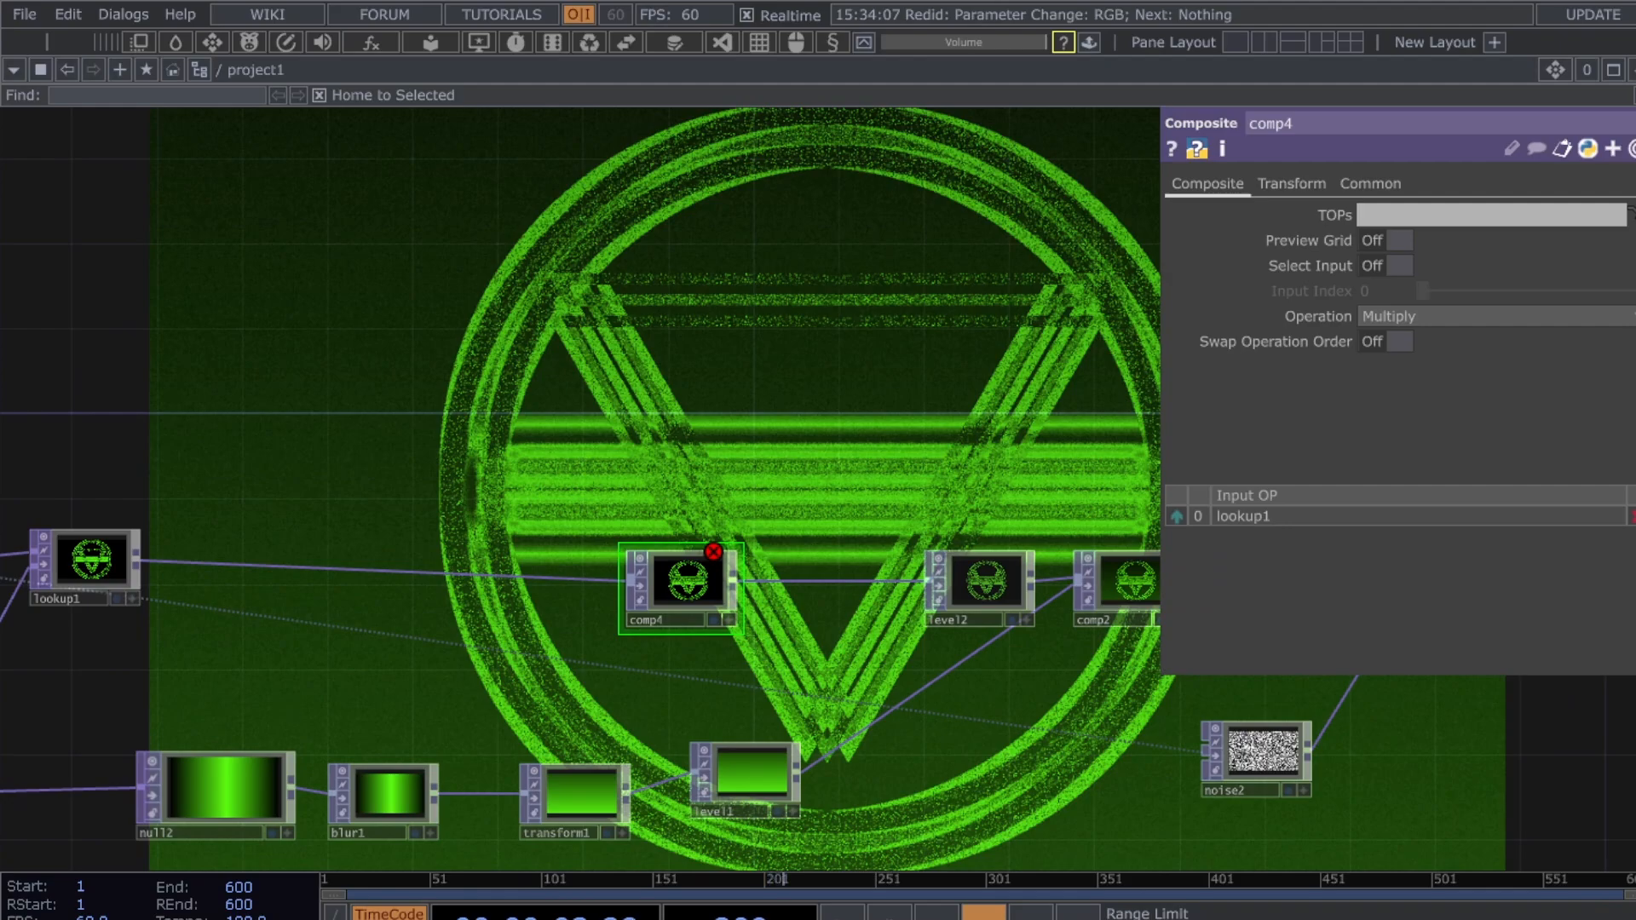
pyautogui.moveTo(361, 687); pyautogui.dragTo(504, 679)
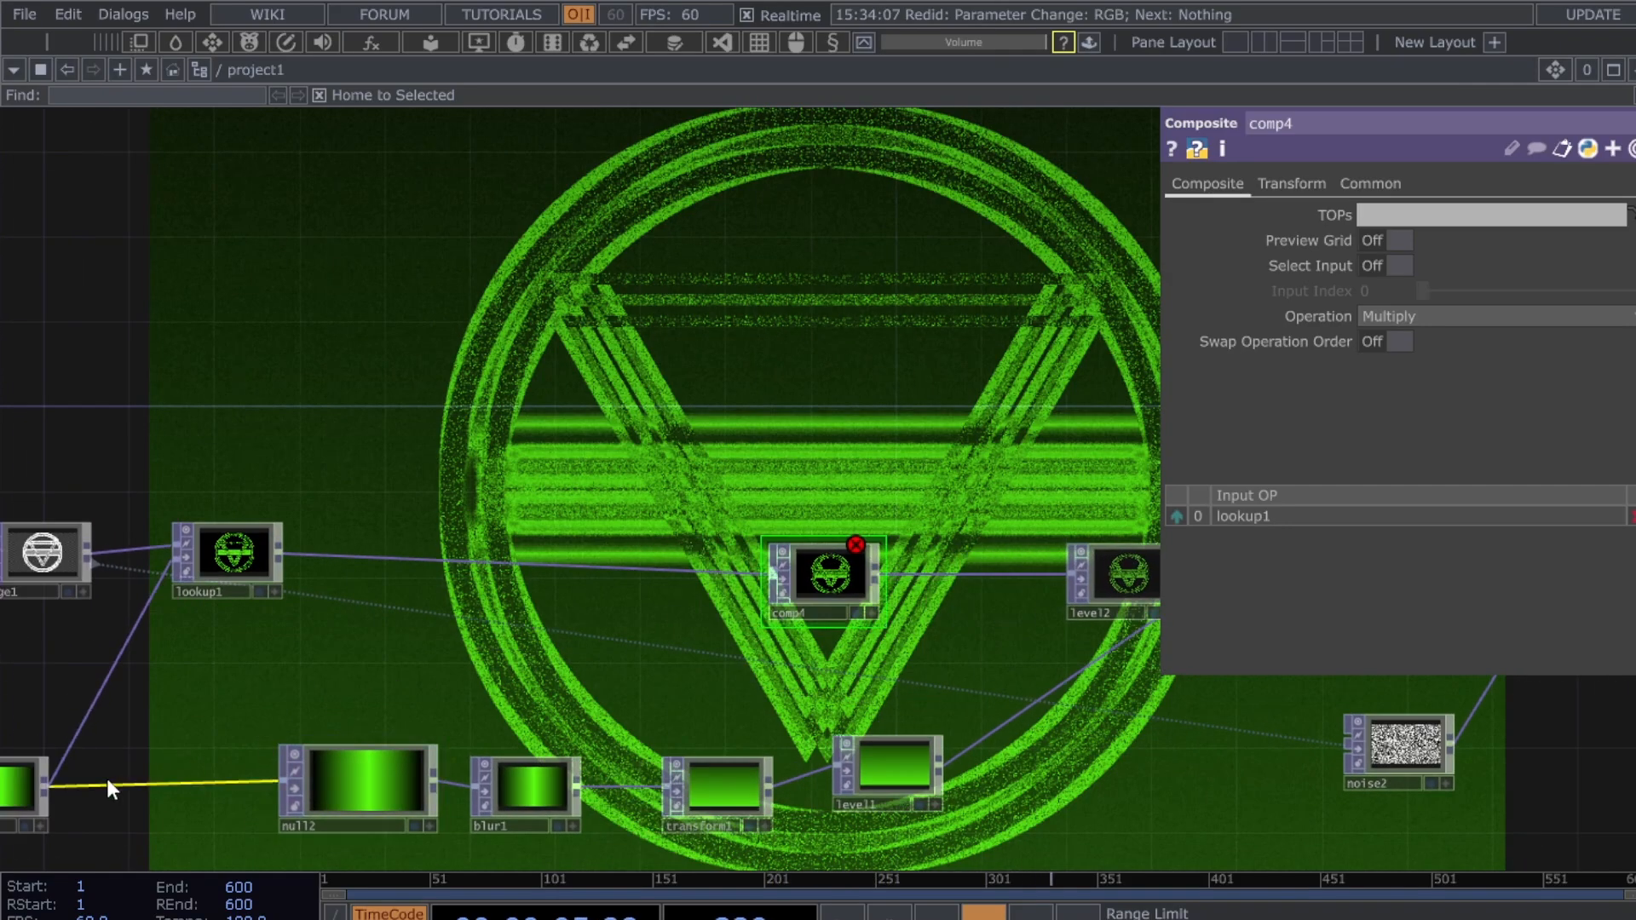
pyautogui.moveTo(626, 695); pyautogui.dragTo(478, 689)
pyautogui.moveTo(673, 593); pyautogui.dragTo(835, 595)
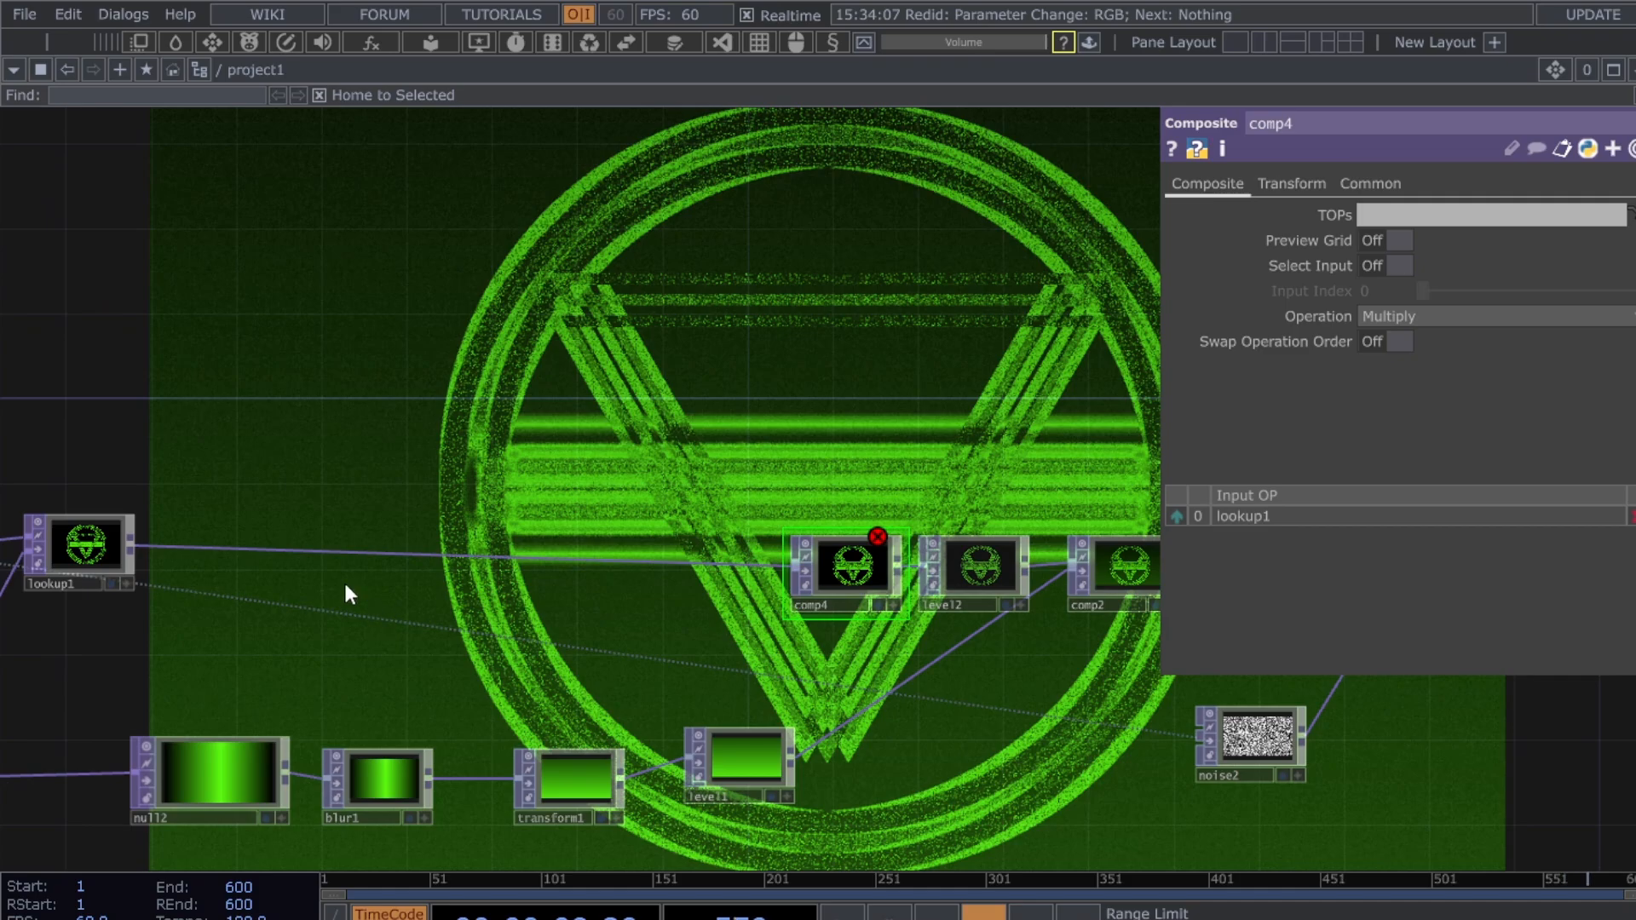
pyautogui.moveTo(145, 526); pyautogui.dragTo(183, 414)
# - Chain feedback1, transform2, blur2 and level4 after lookup1 and arrange them
pyautogui.click(67, 710)
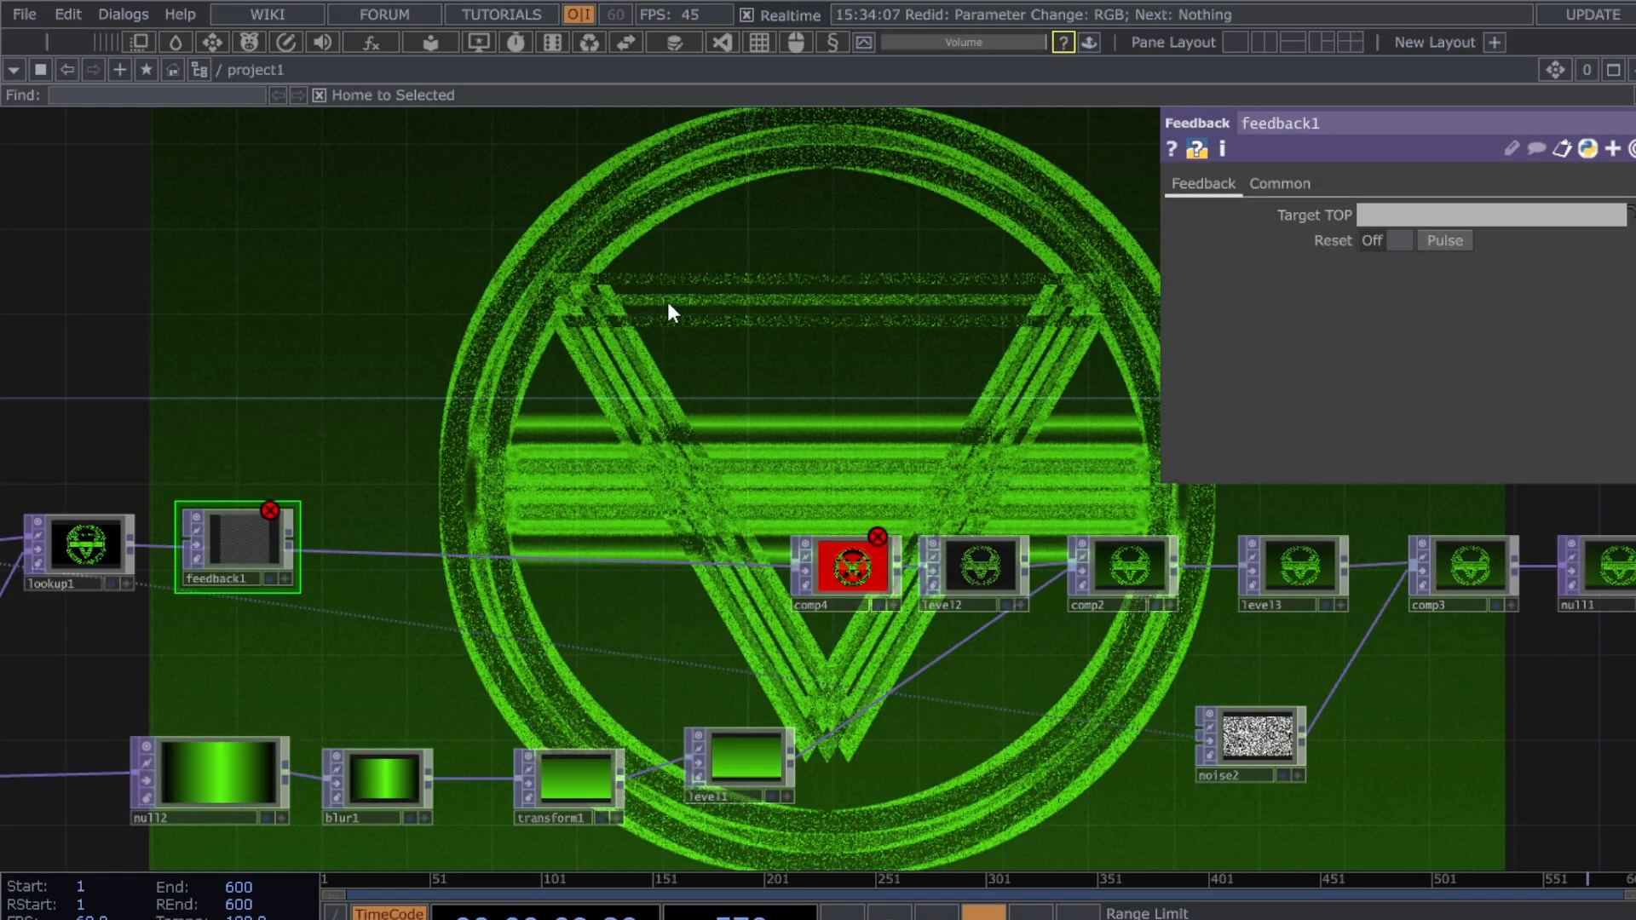
pyautogui.press('Return')
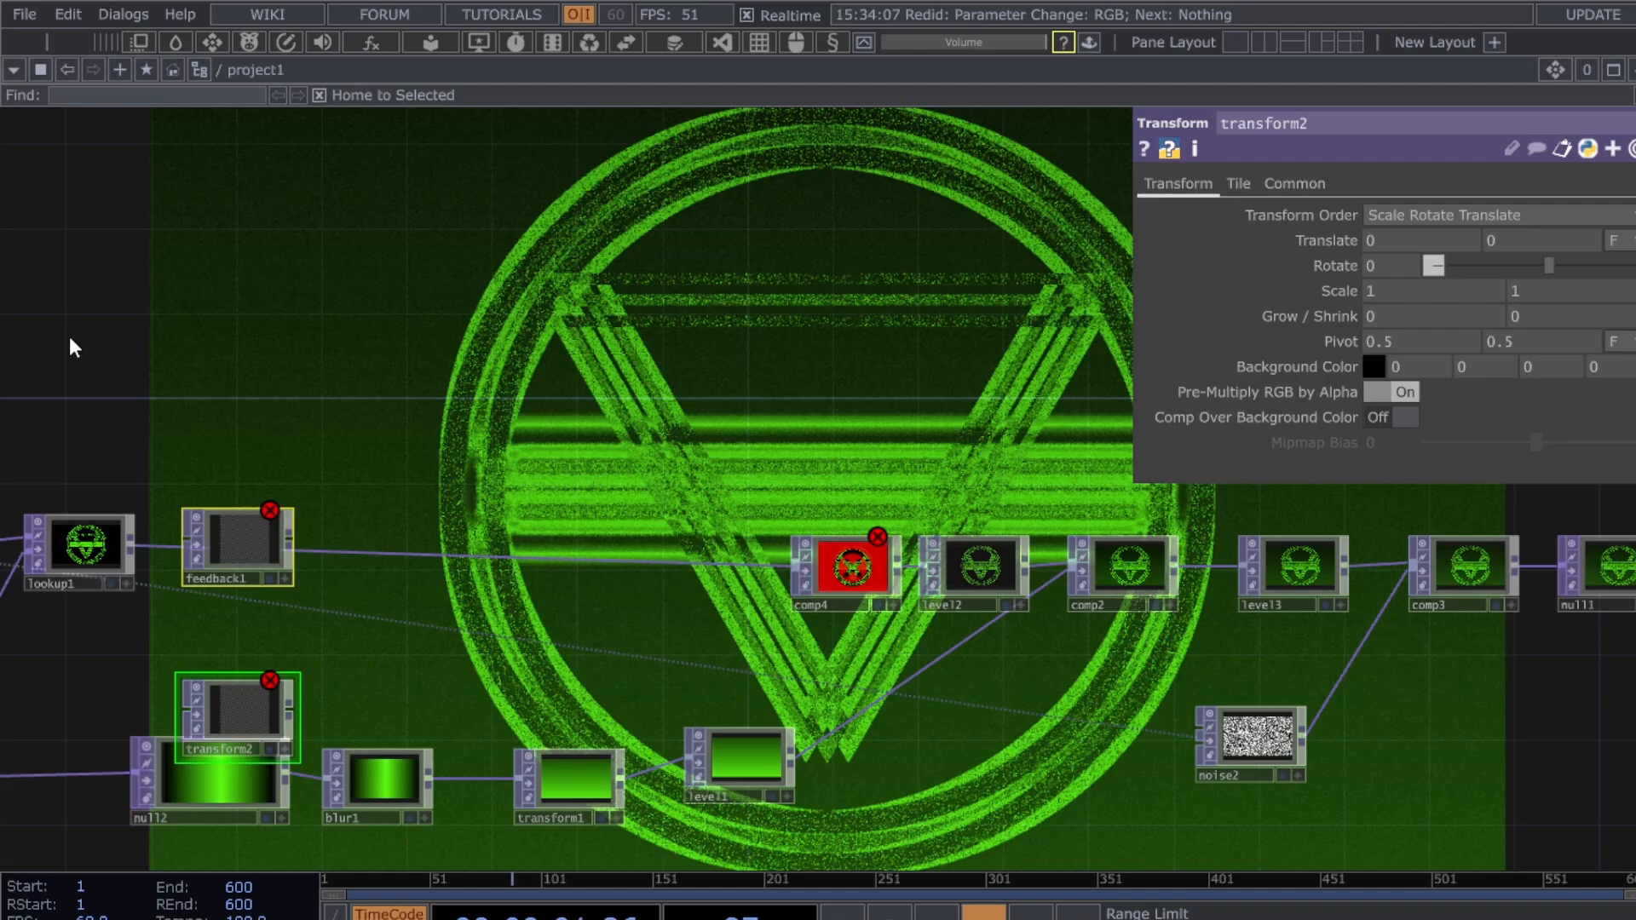
pyautogui.click(49, 243)
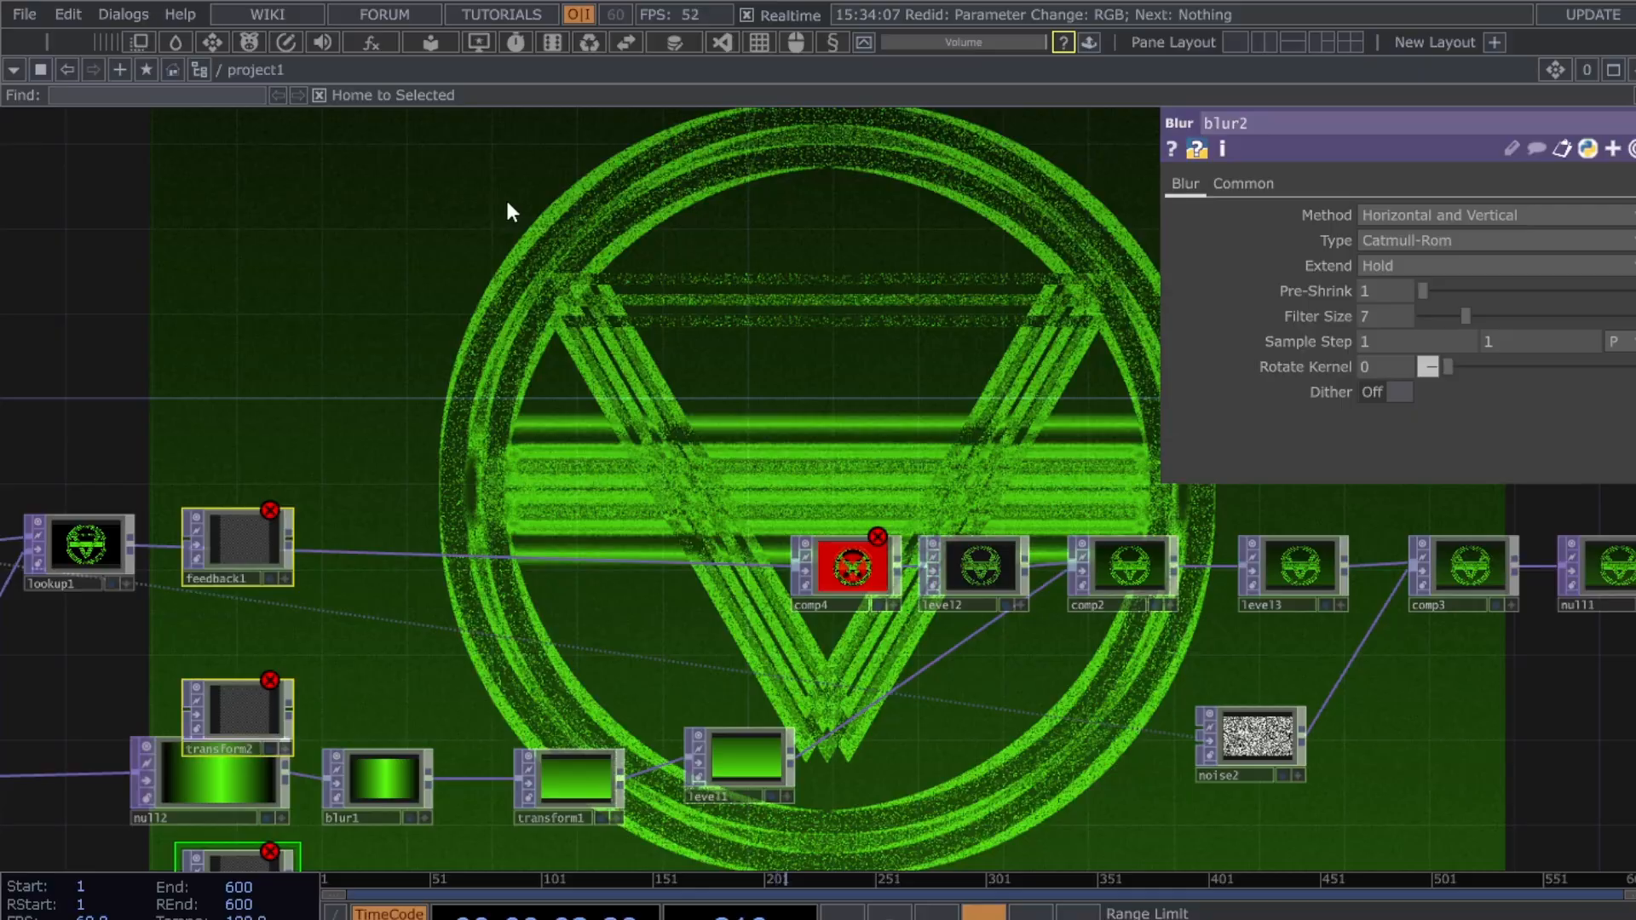
pyautogui.press('Escape')
pyautogui.keyDown('shift'); pyautogui.click(247, 473); pyautogui.keyUp('shift')
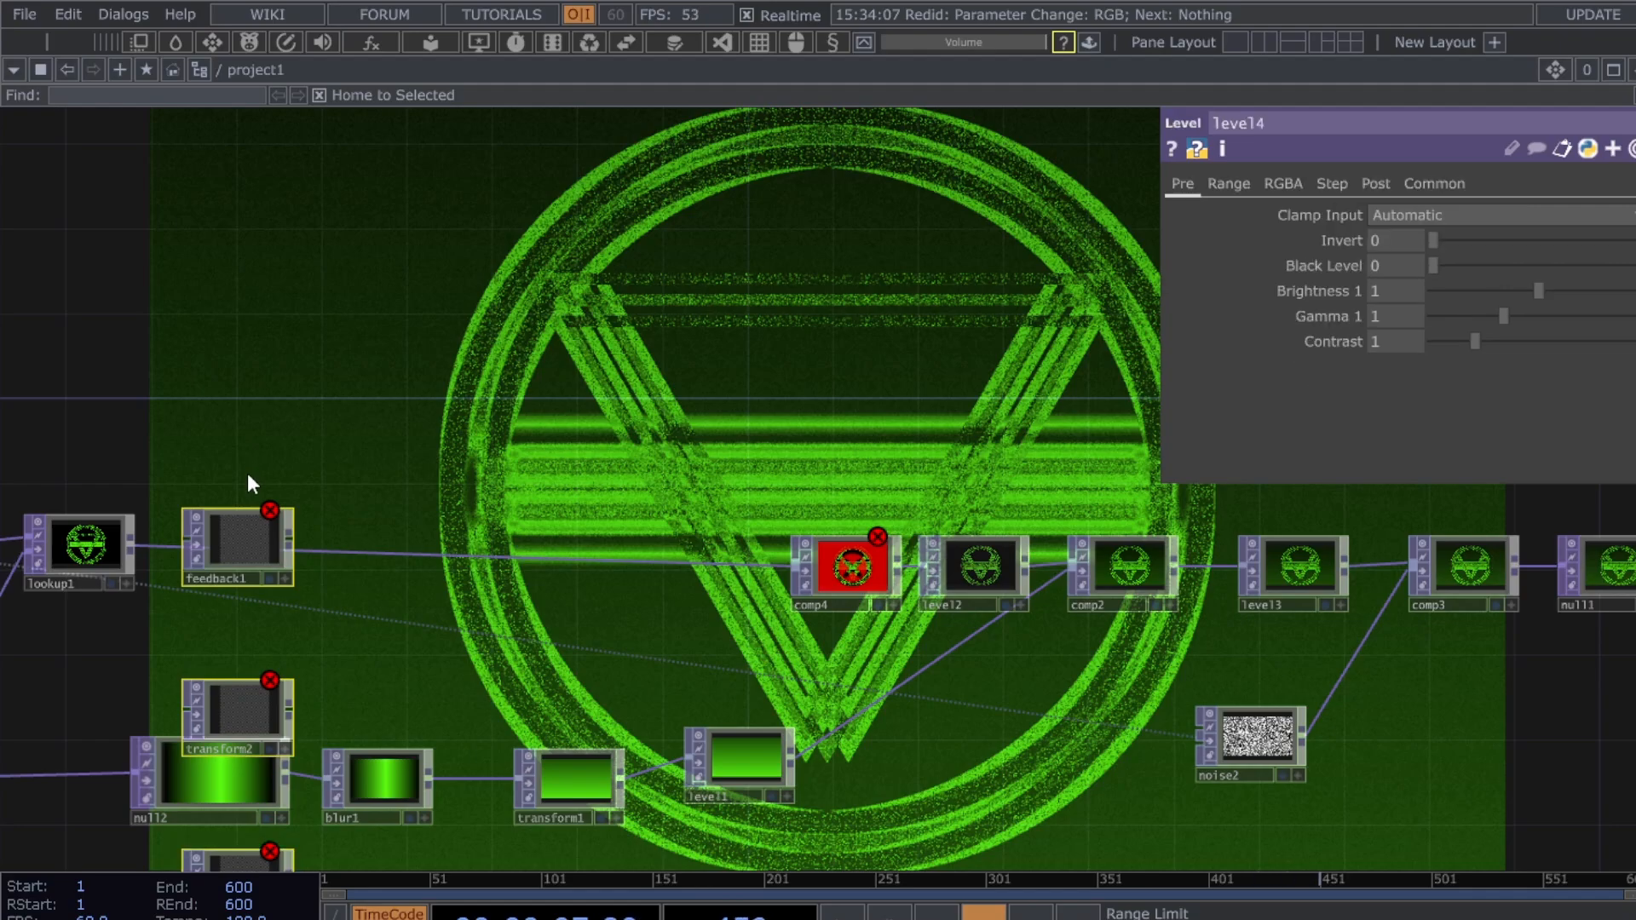
pyautogui.press('Escape')
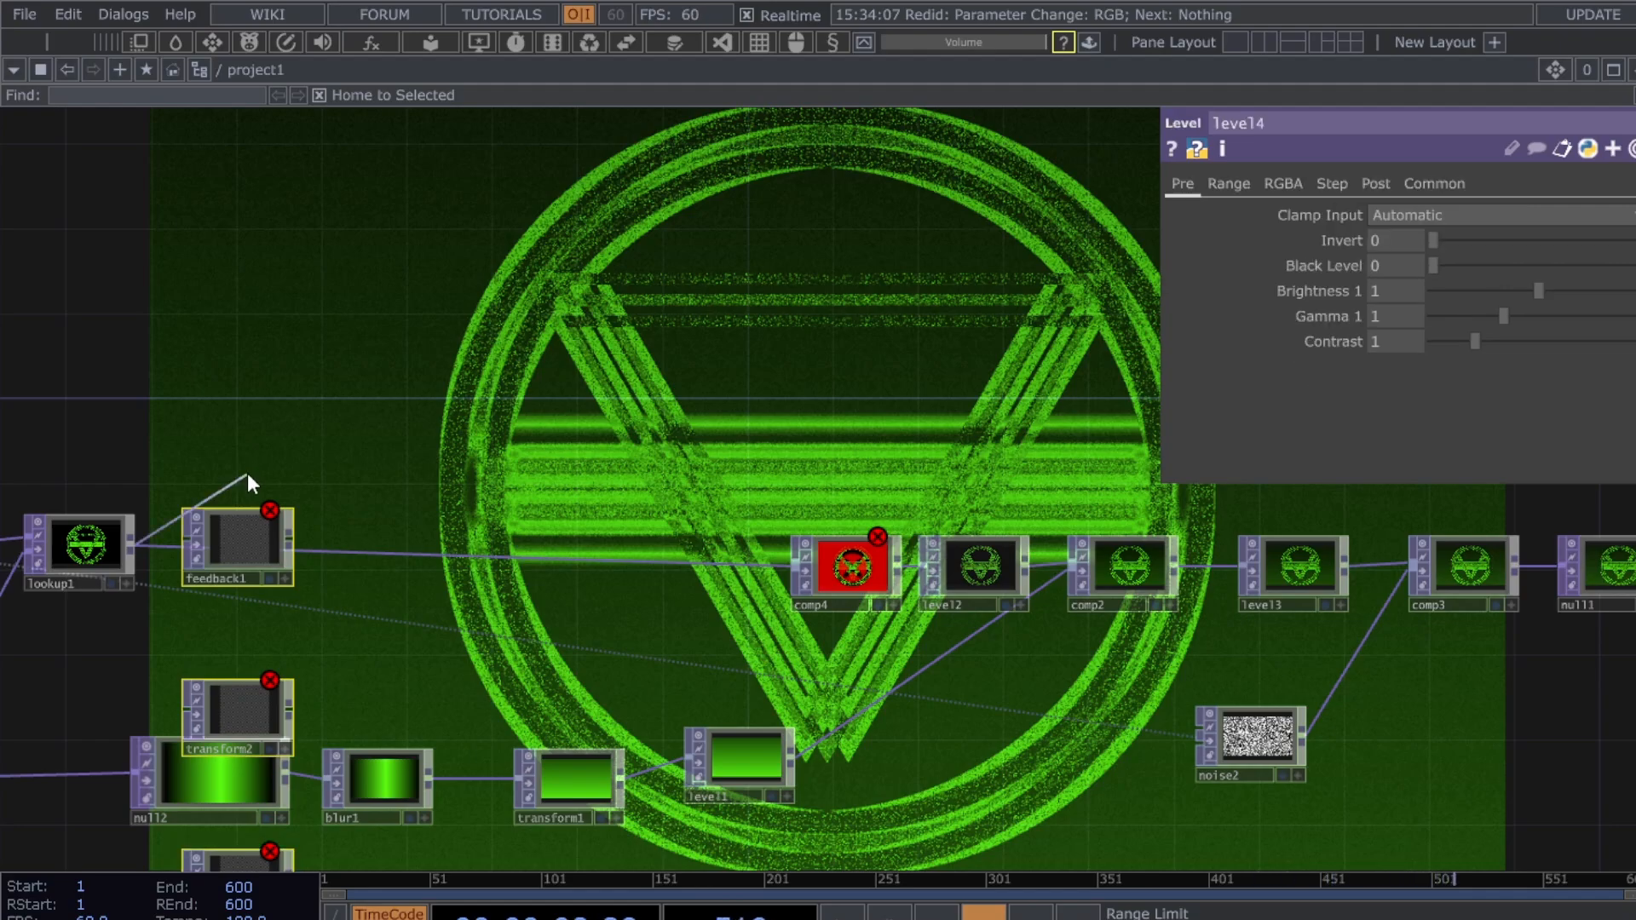
pyautogui.rightClick(558, 426)
pyautogui.click(353, 443)
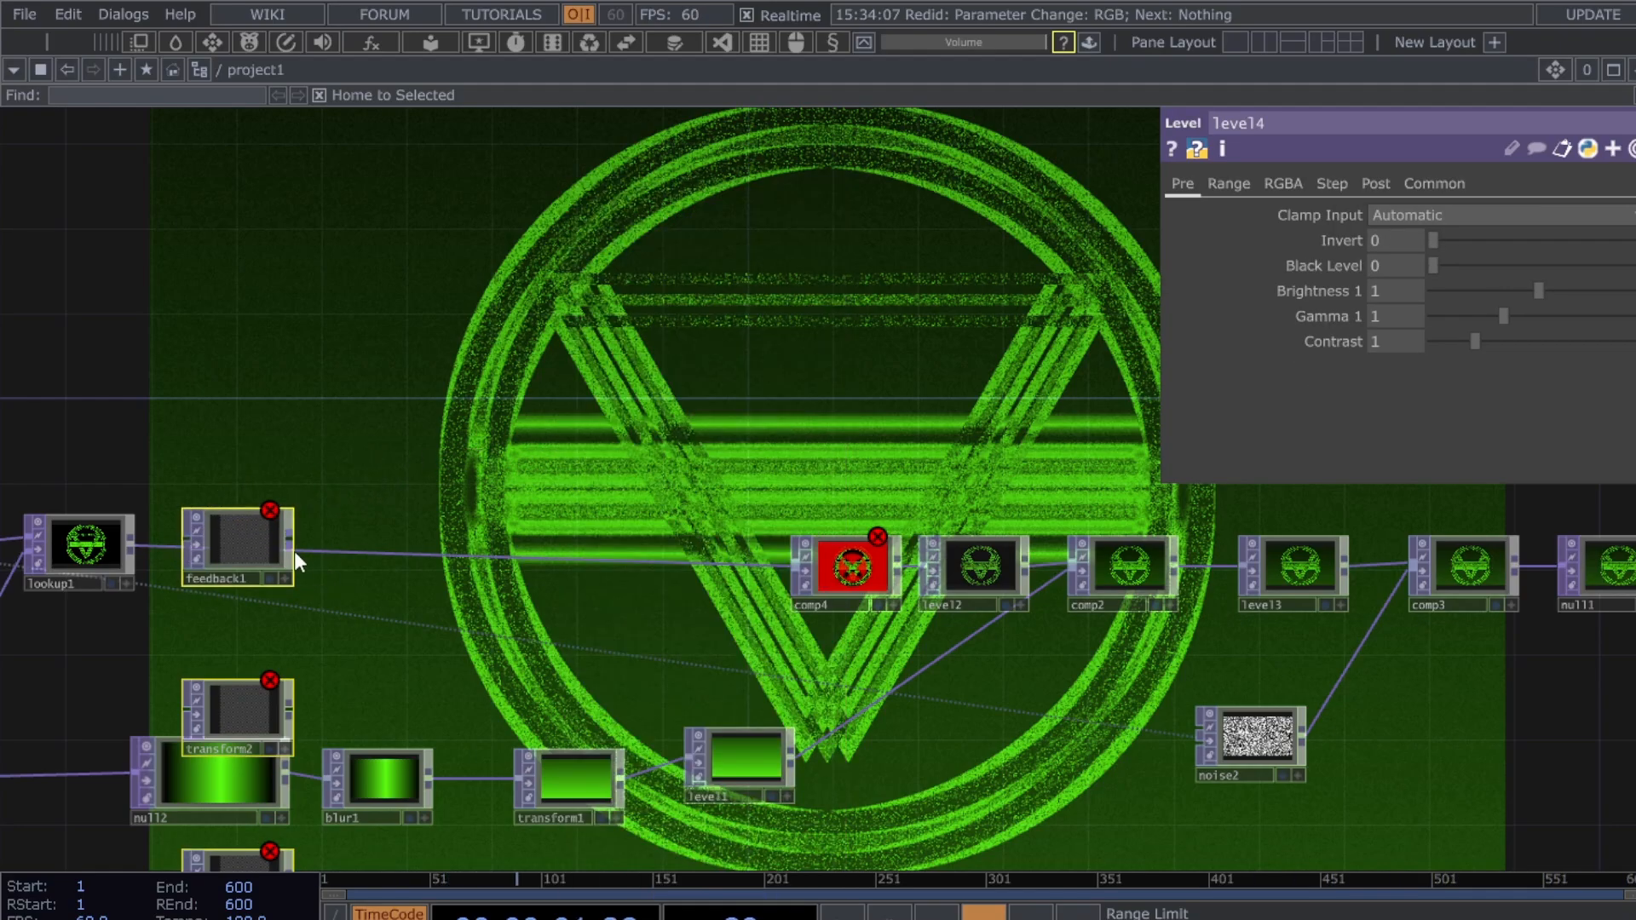
pyautogui.moveTo(269, 542); pyautogui.dragTo(218, 399)
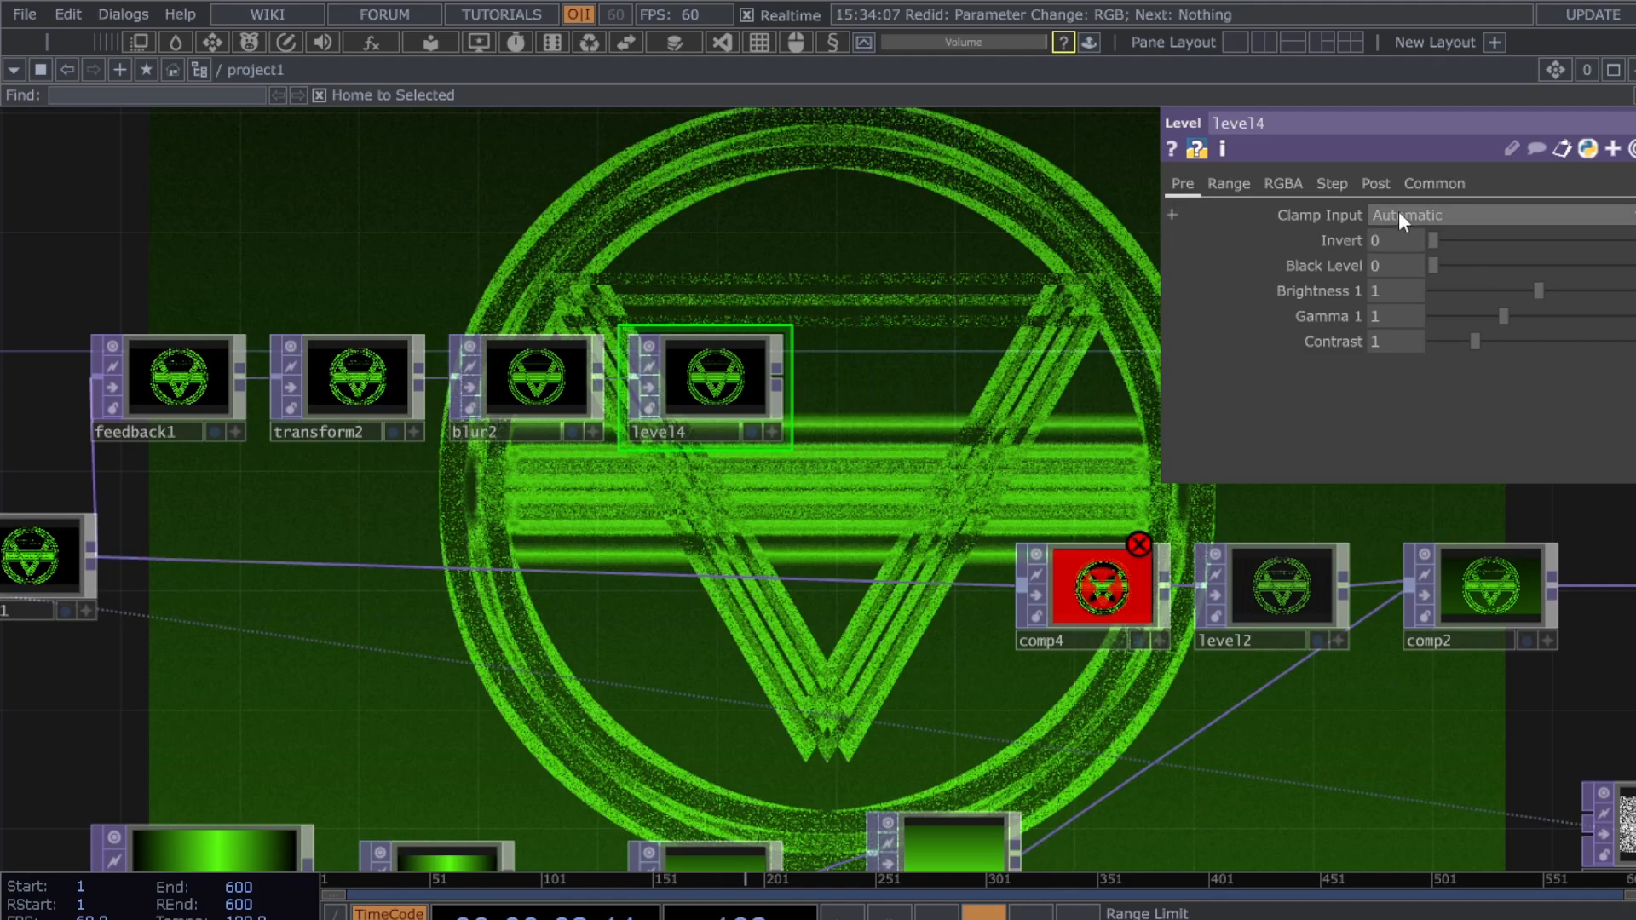
# - Lower level4's Post Opacity to 0.386 and wire it into comp4's second input
pyautogui.click(1381, 186)
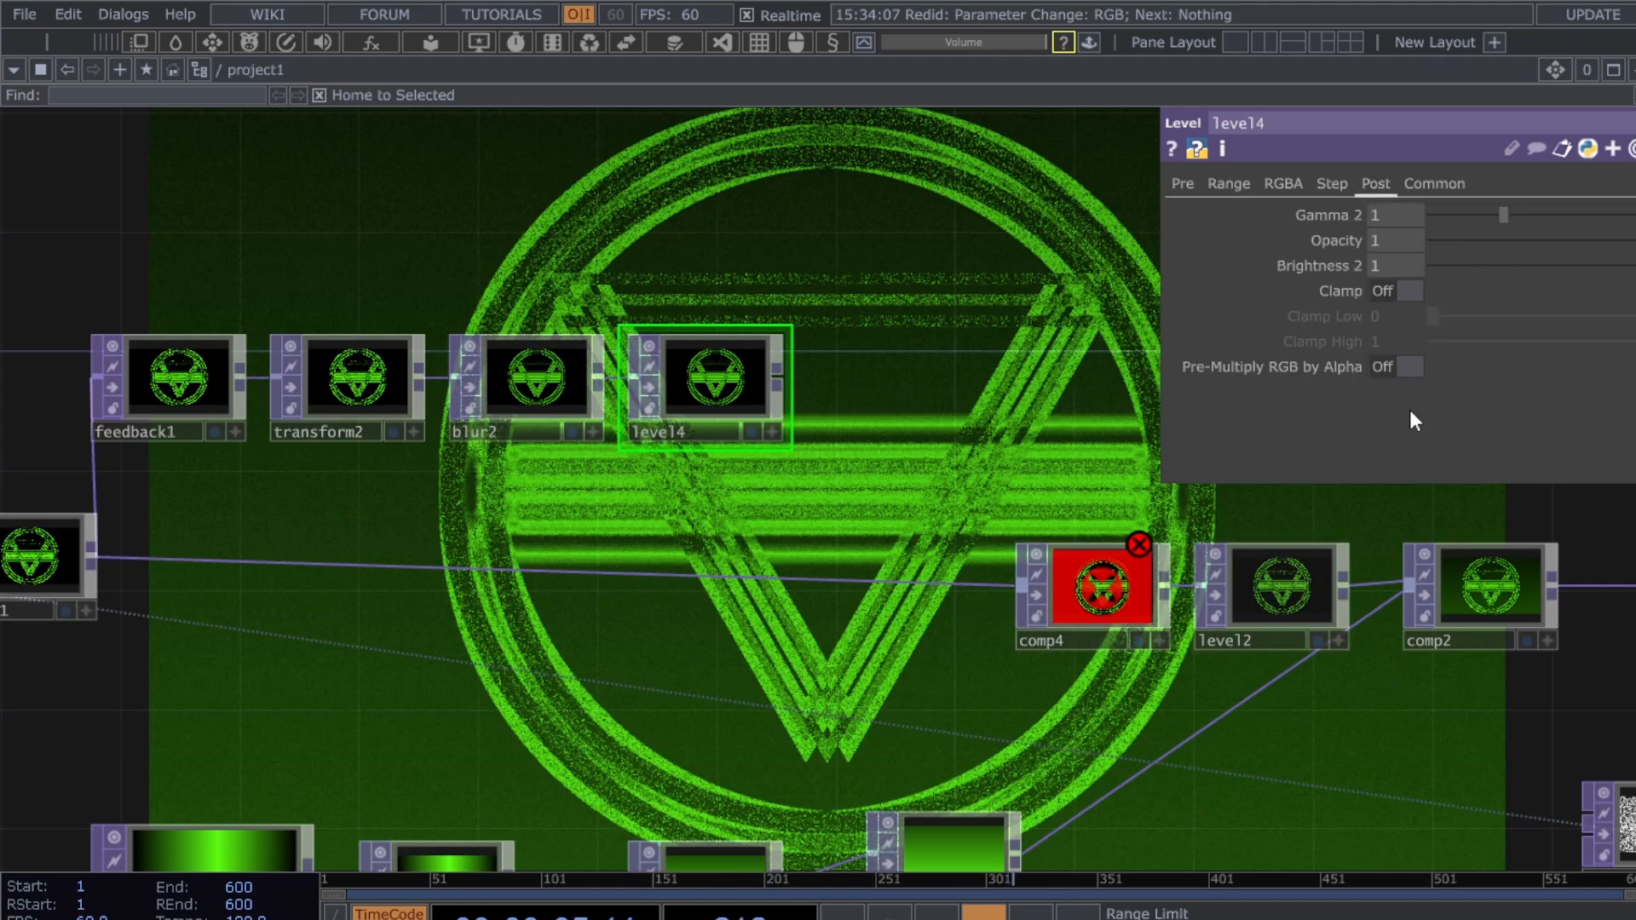
pyautogui.moveTo(1622, 240); pyautogui.dragTo(1475, 239)
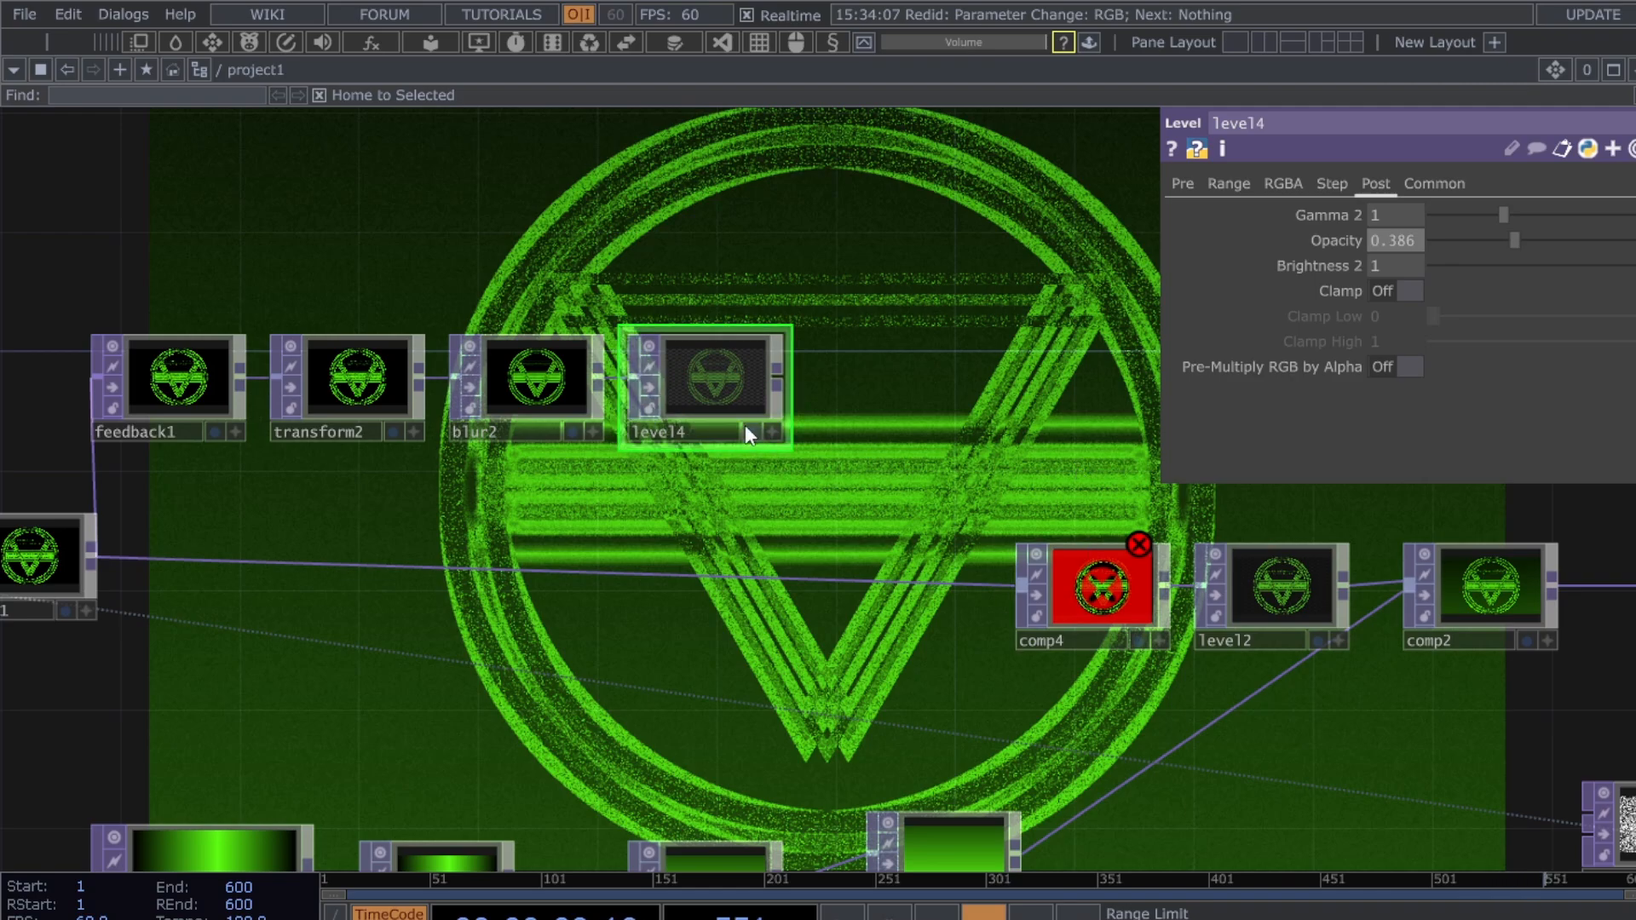
pyautogui.moveTo(777, 383); pyautogui.dragTo(162, 366)
pyautogui.click(1056, 601)
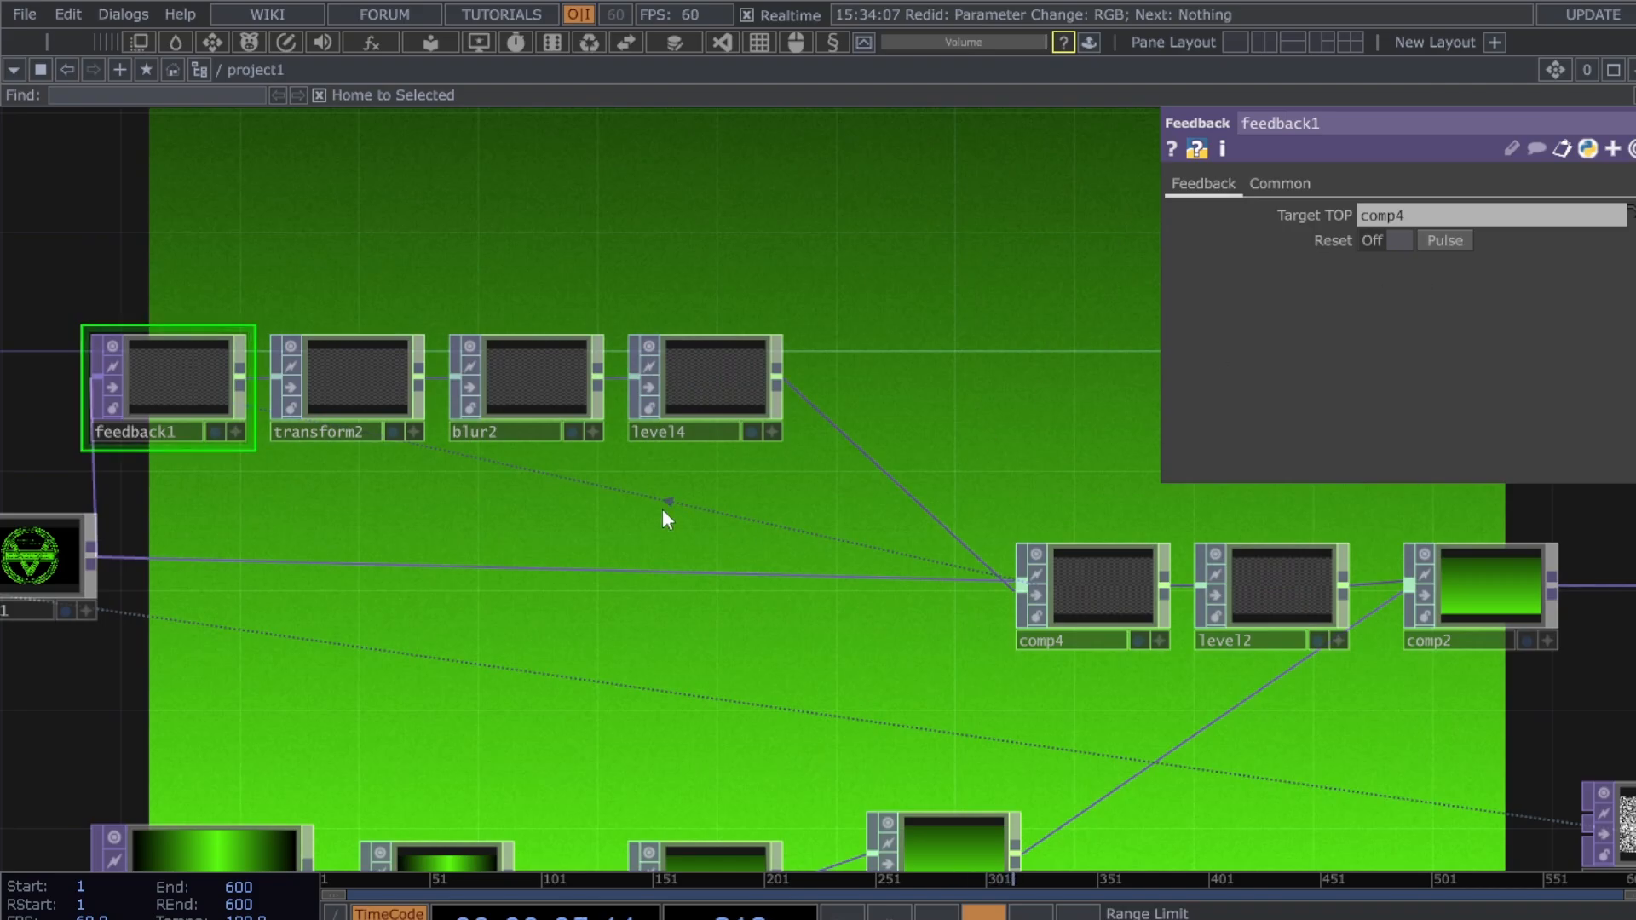
# - Set comp4's Operation to Add
pyautogui.click(363, 394)
pyautogui.click(725, 397)
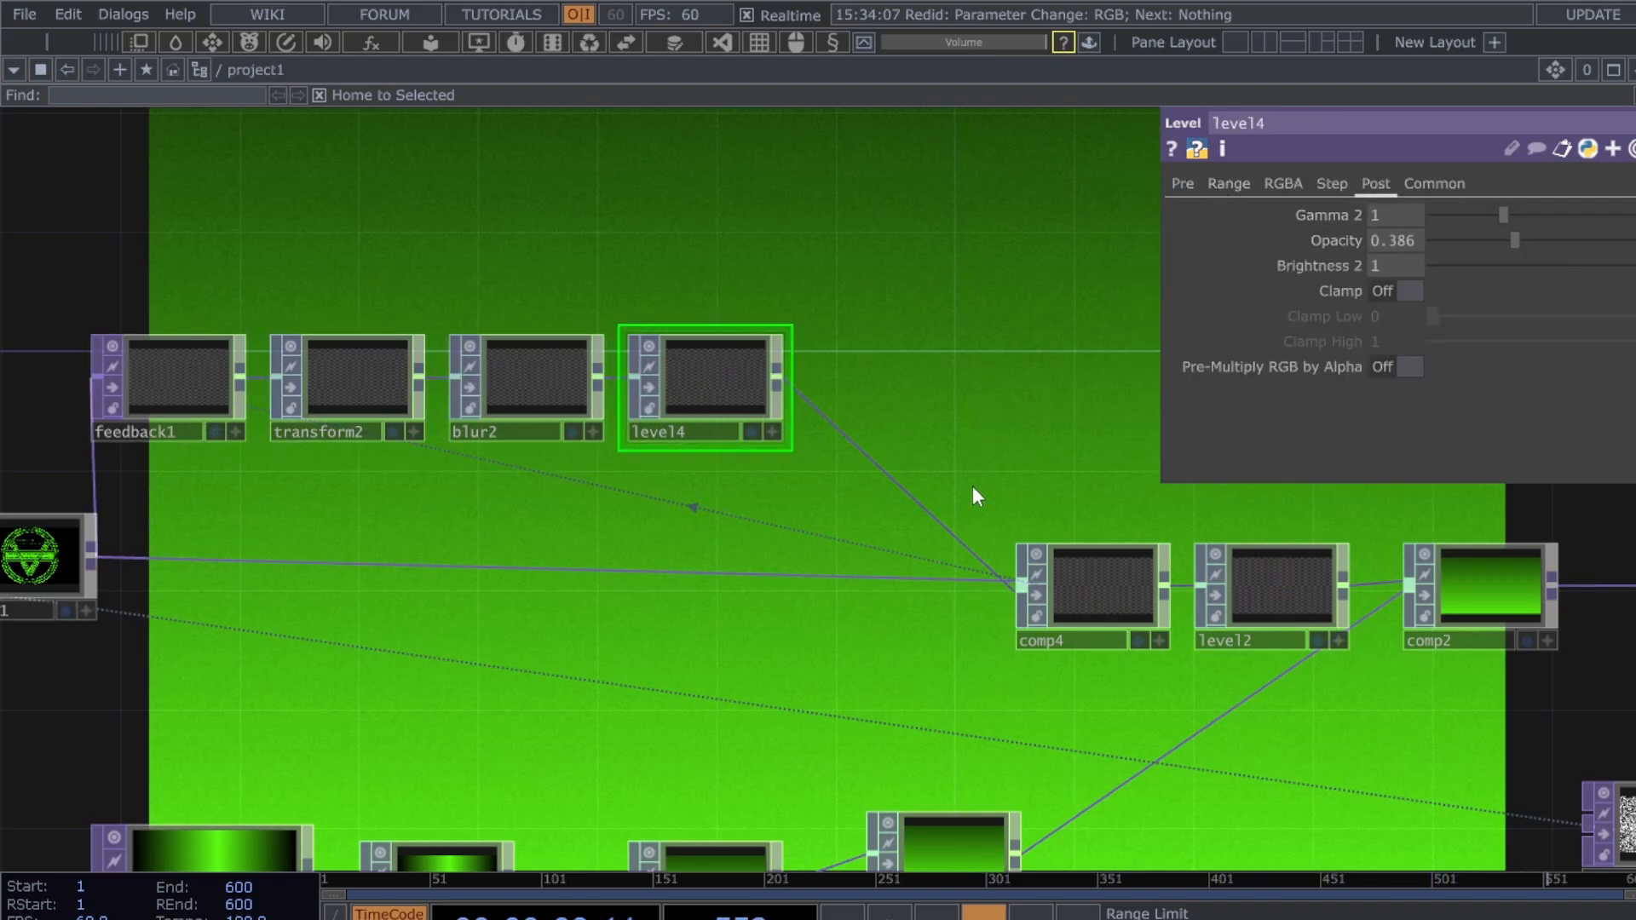
pyautogui.click(1093, 588)
pyautogui.click(1414, 316)
pyautogui.click(1375, 340)
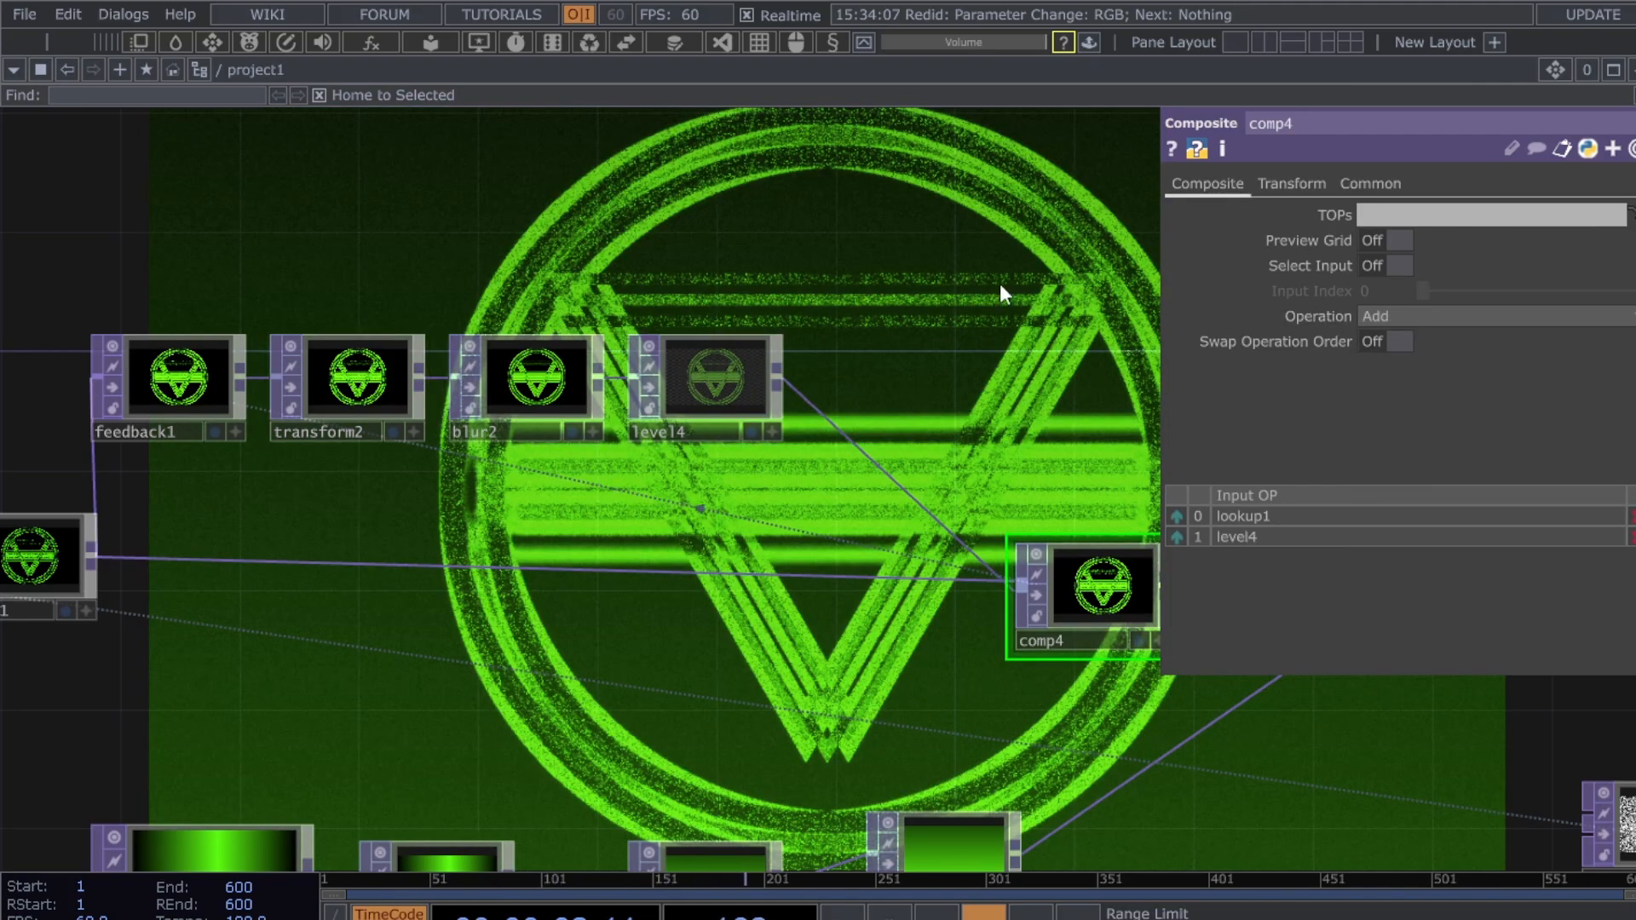
# - Raise level4's Post Opacity to 0.701 so the feedback glow brightens the symbol
pyautogui.moveTo(1046, 280); pyautogui.dragTo(1017, 285)
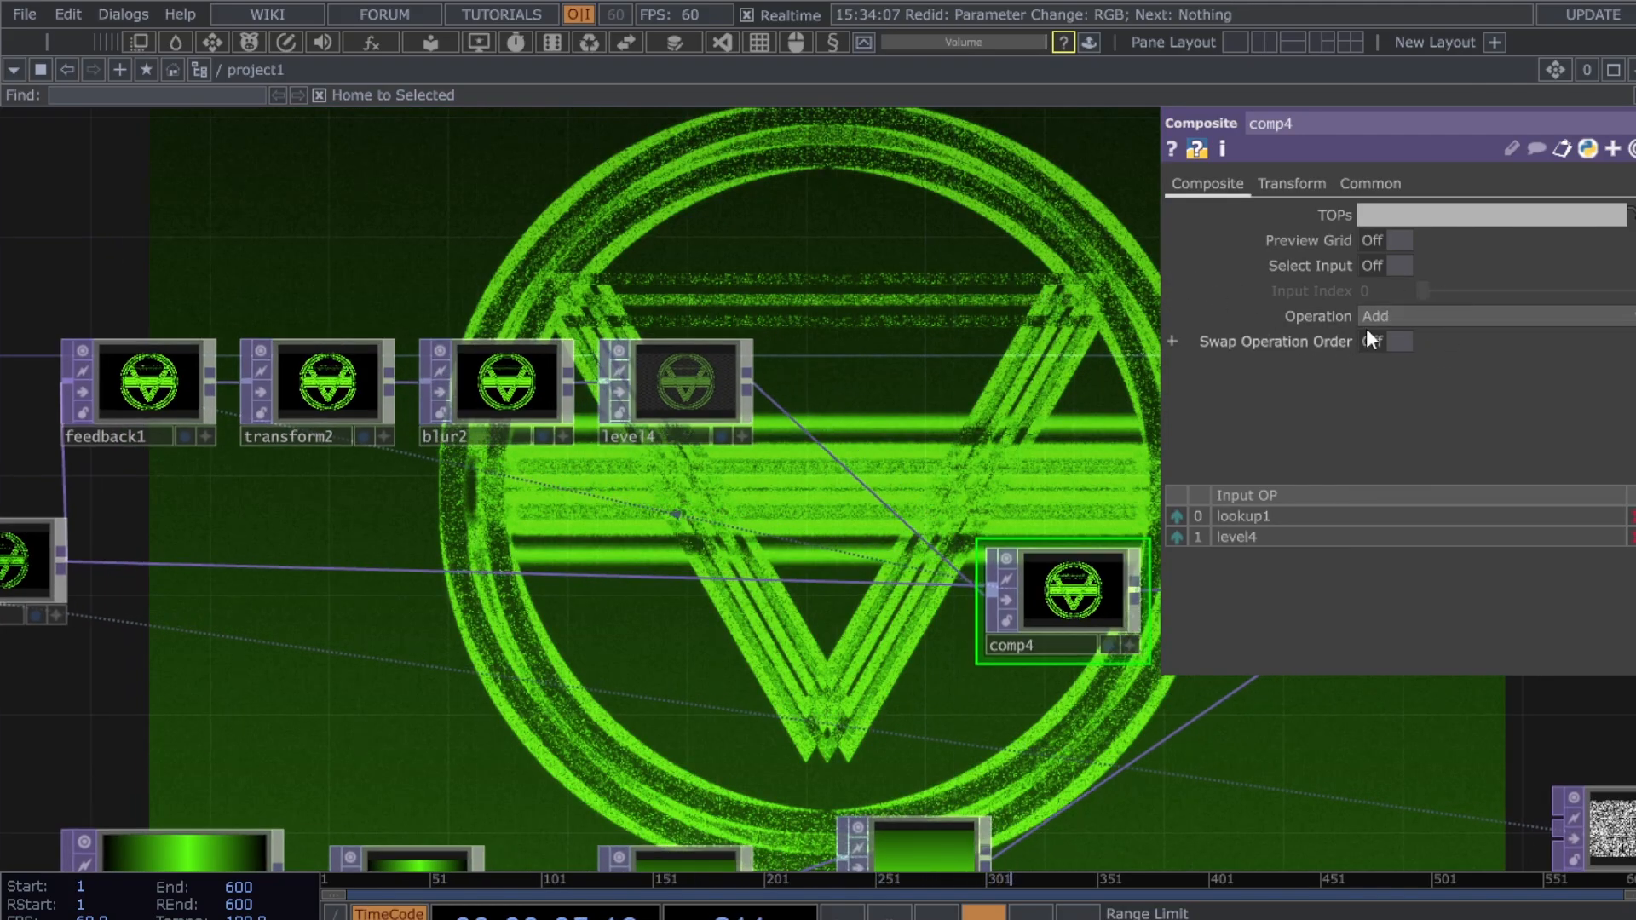
pyautogui.click(717, 389)
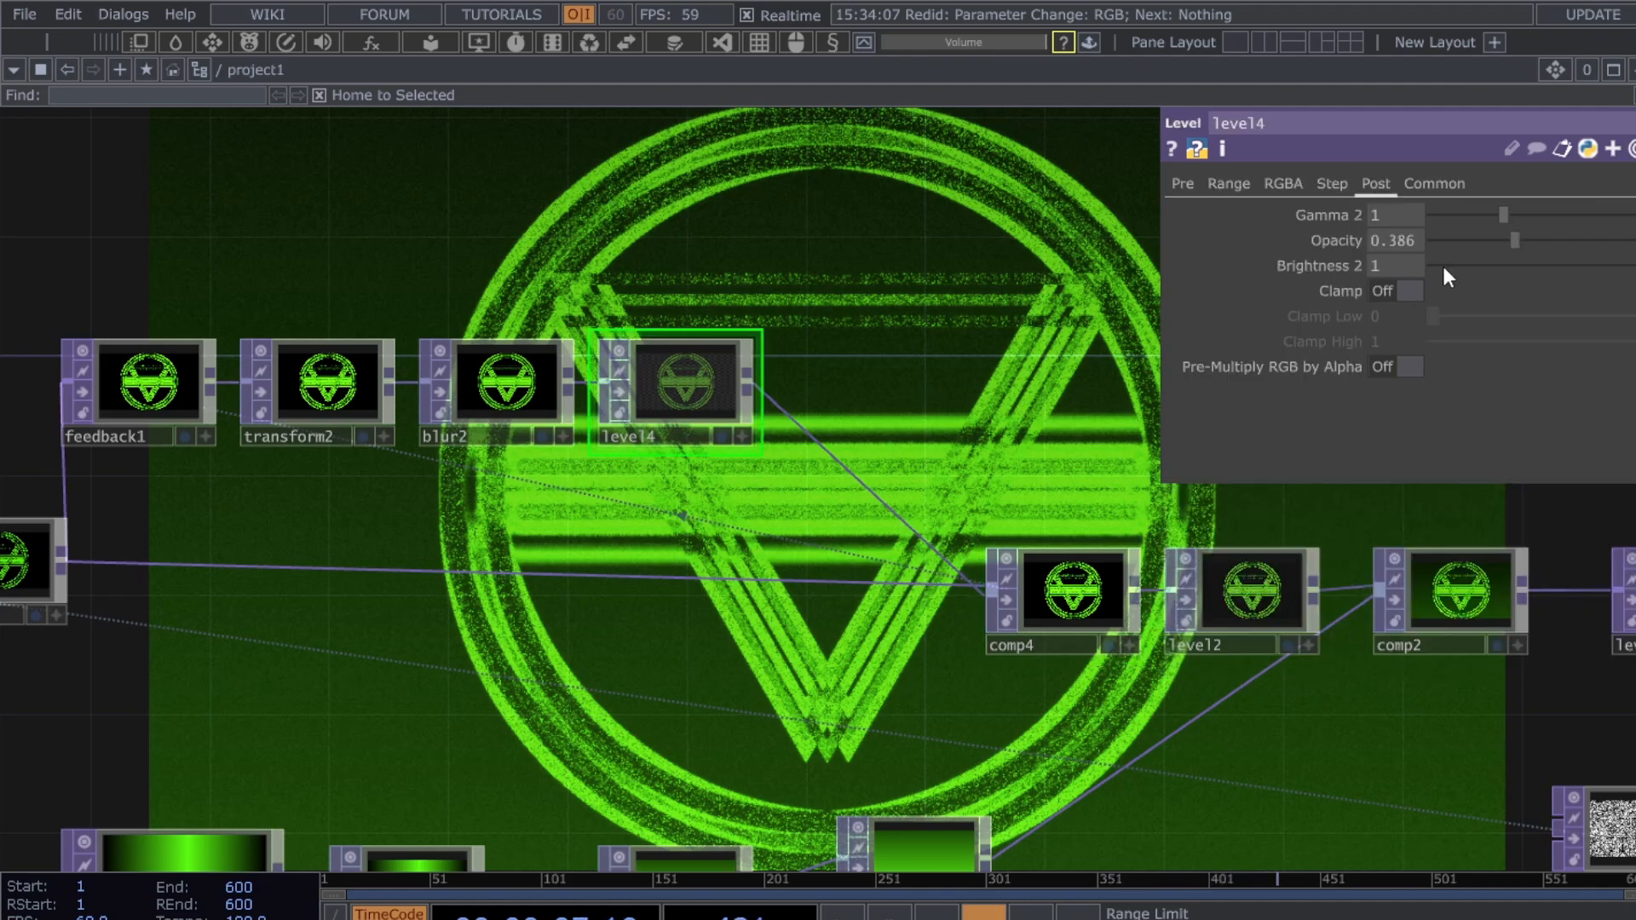
pyautogui.moveTo(1486, 248); pyautogui.dragTo(1587, 237)
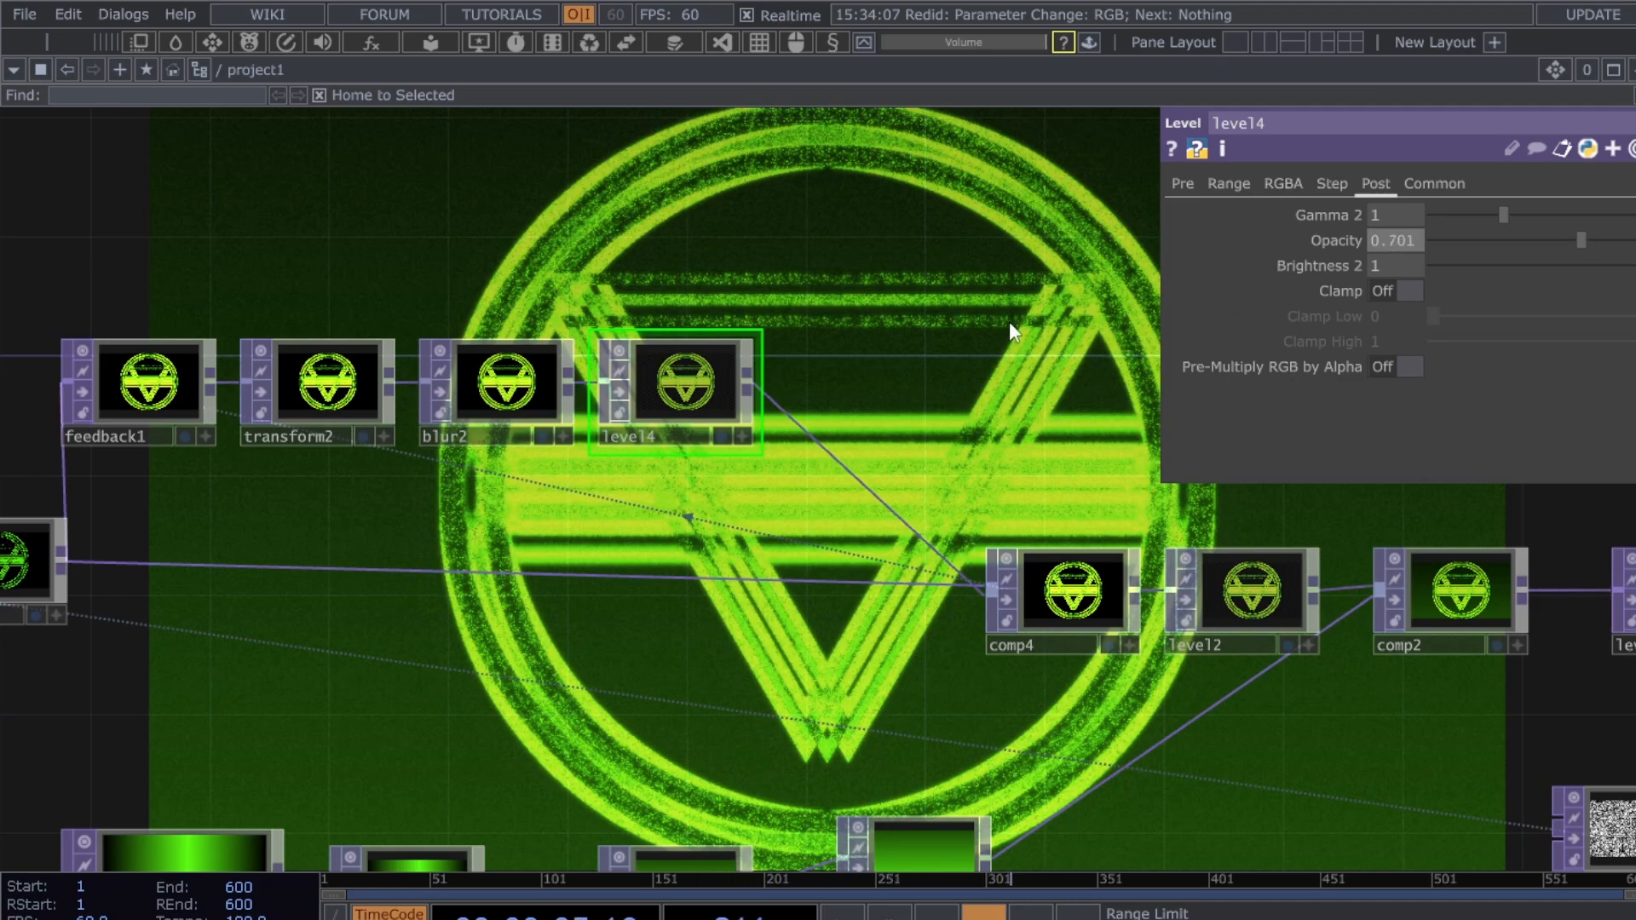
pyautogui.moveTo(985, 314); pyautogui.dragTo(1025, 320)
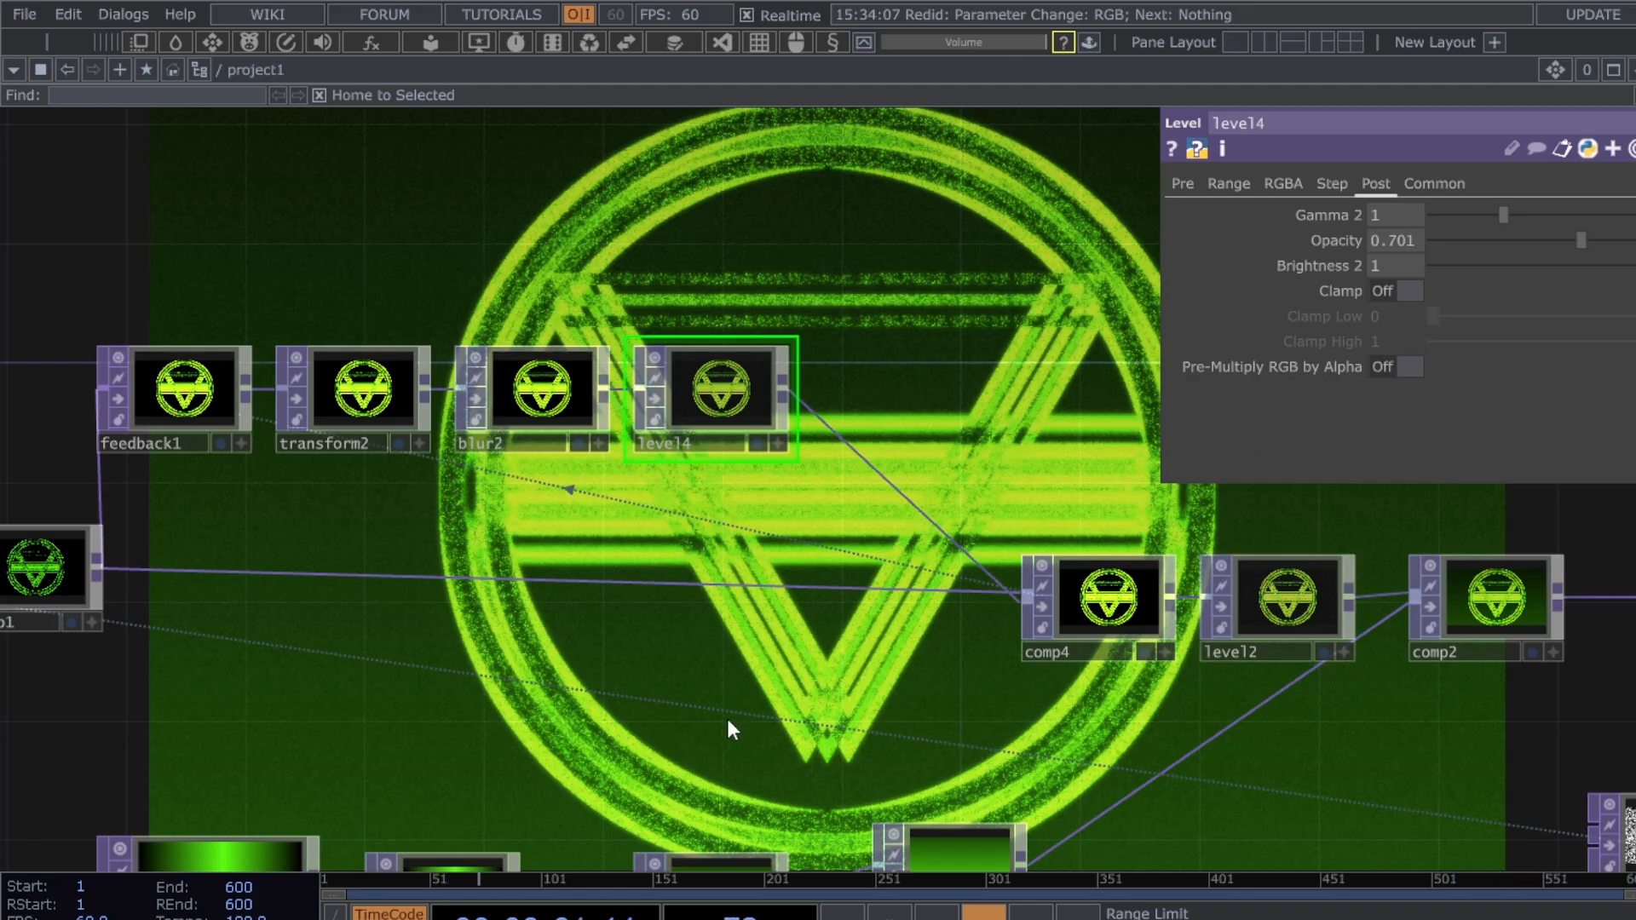
pyautogui.scroll(-3, 726, 714)
pyautogui.moveTo(521, 729); pyautogui.dragTo(819, 675)
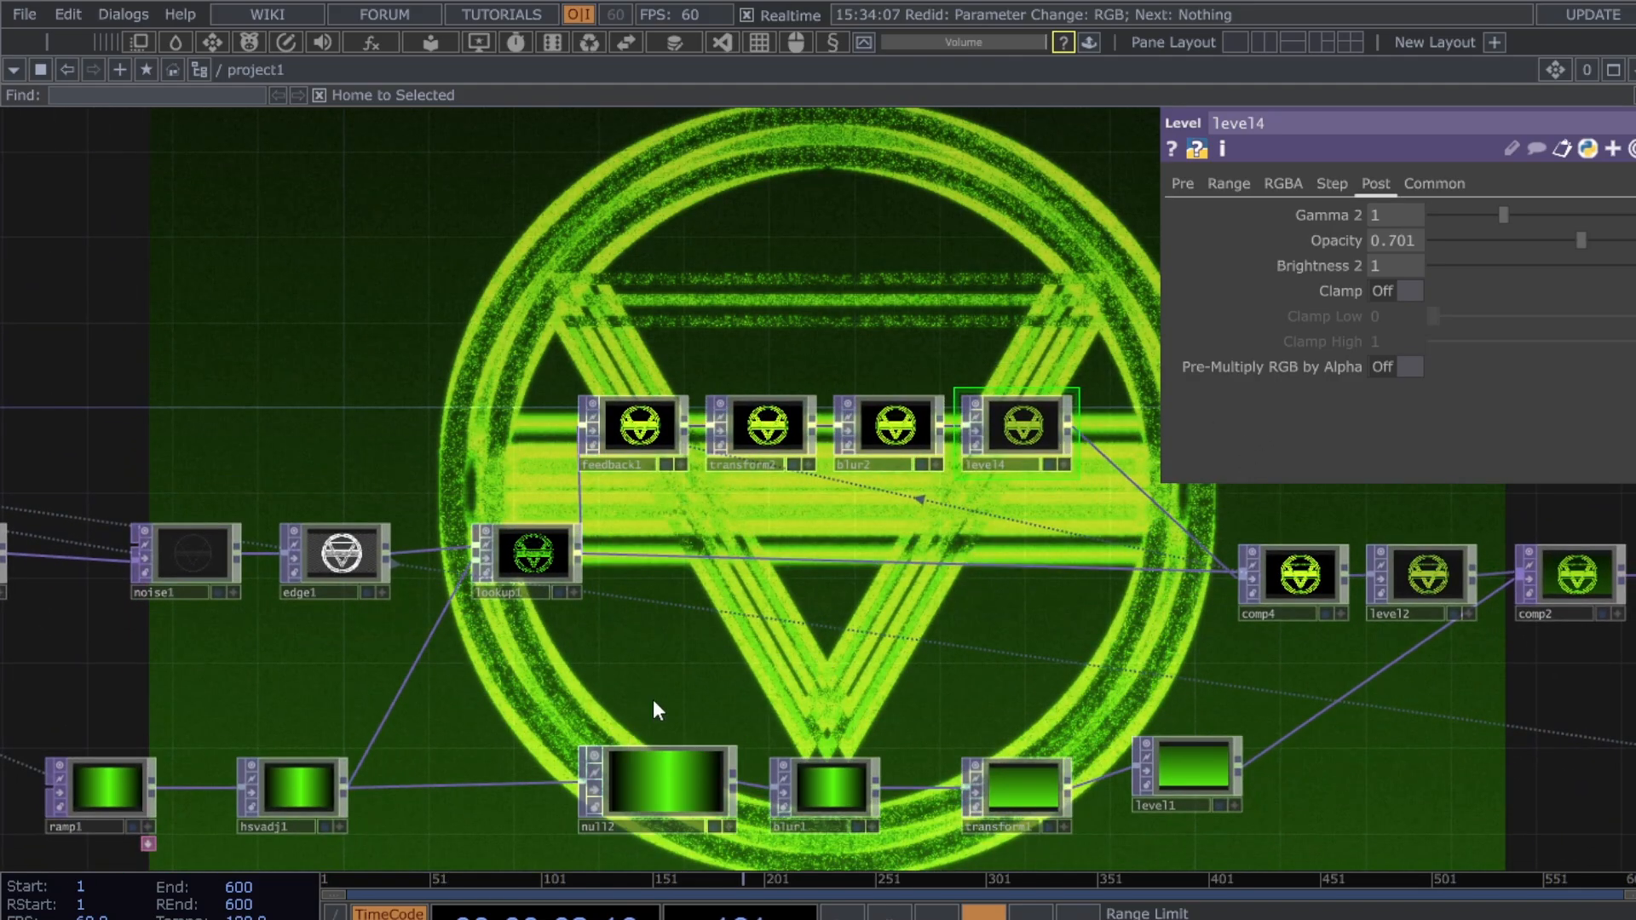
pyautogui.moveTo(654, 699); pyautogui.dragTo(553, 686)
pyautogui.scroll(-4, 1299, 743)
pyautogui.moveTo(1301, 760); pyautogui.dragTo(1160, 731)
pyautogui.scroll(-2, 844, 658)
pyautogui.scroll(4, 891, 679)
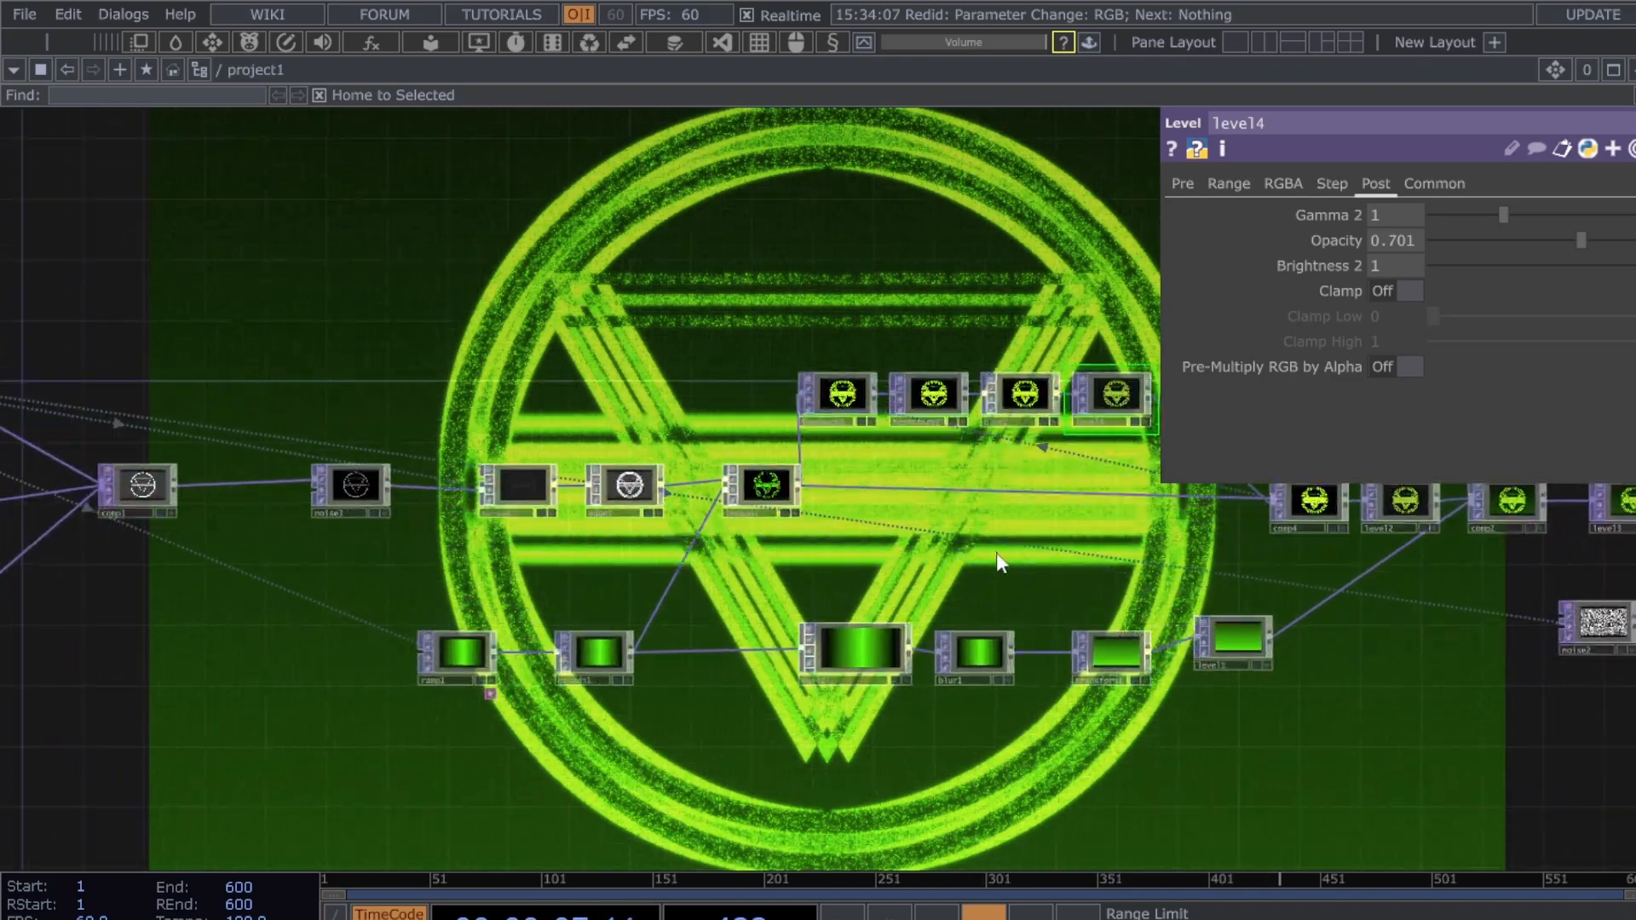
pyautogui.moveTo(871, 577); pyautogui.dragTo(844, 577)
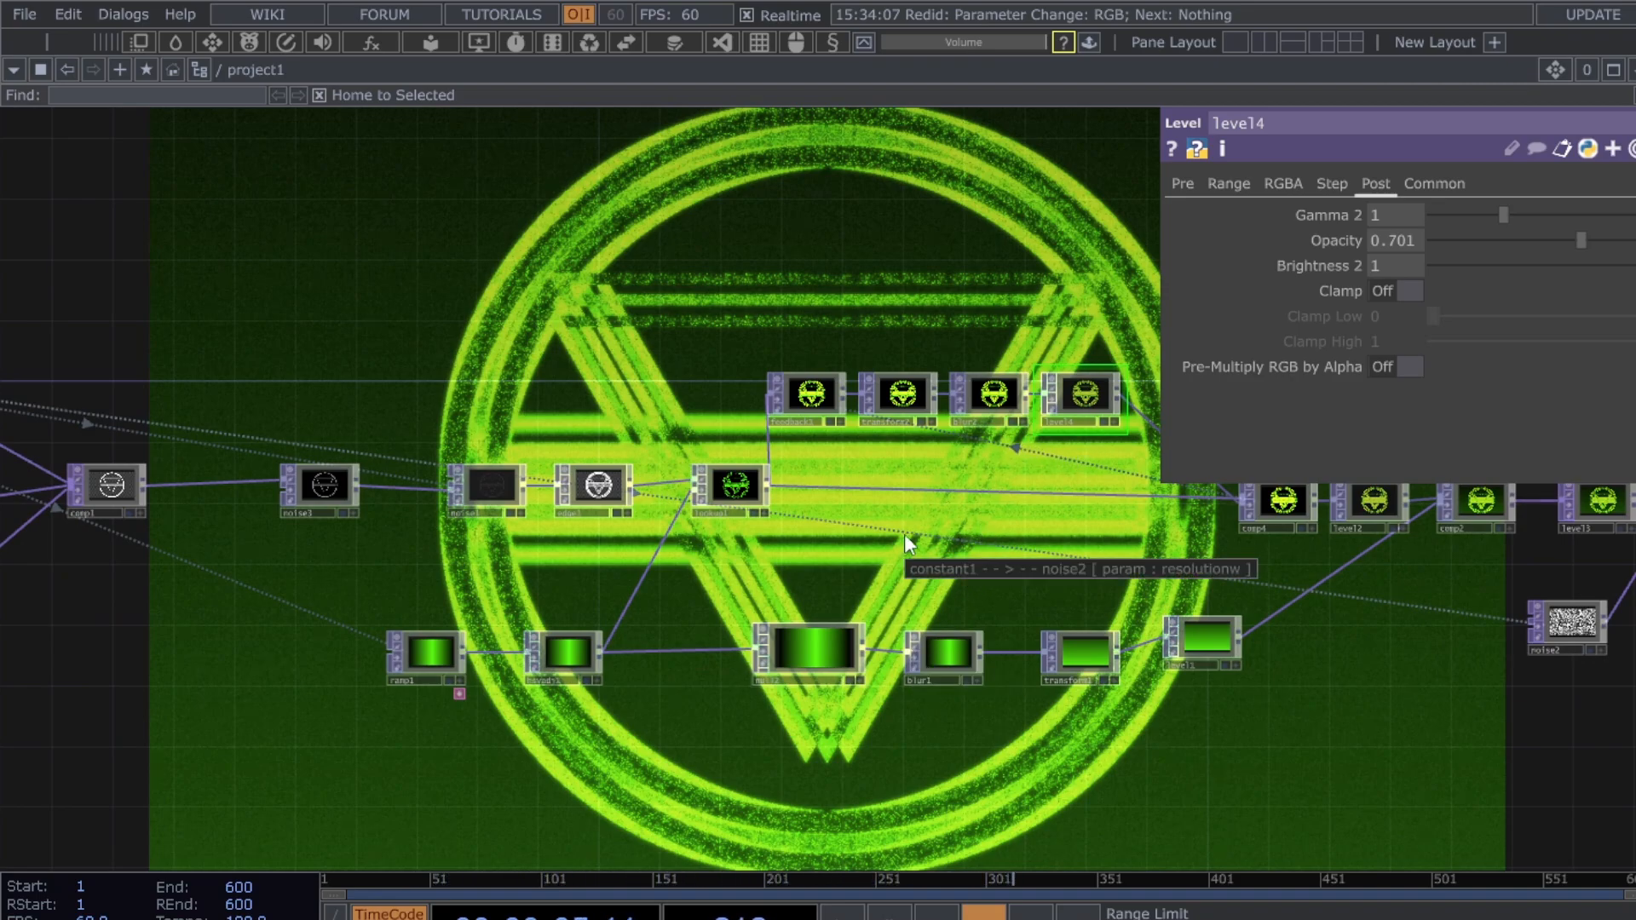
# - Move level1 down into line with its row, then bring comp1, noise3, noise1 and edge1 into view
pyautogui.moveTo(1219, 657); pyautogui.dragTo(1188, 724)
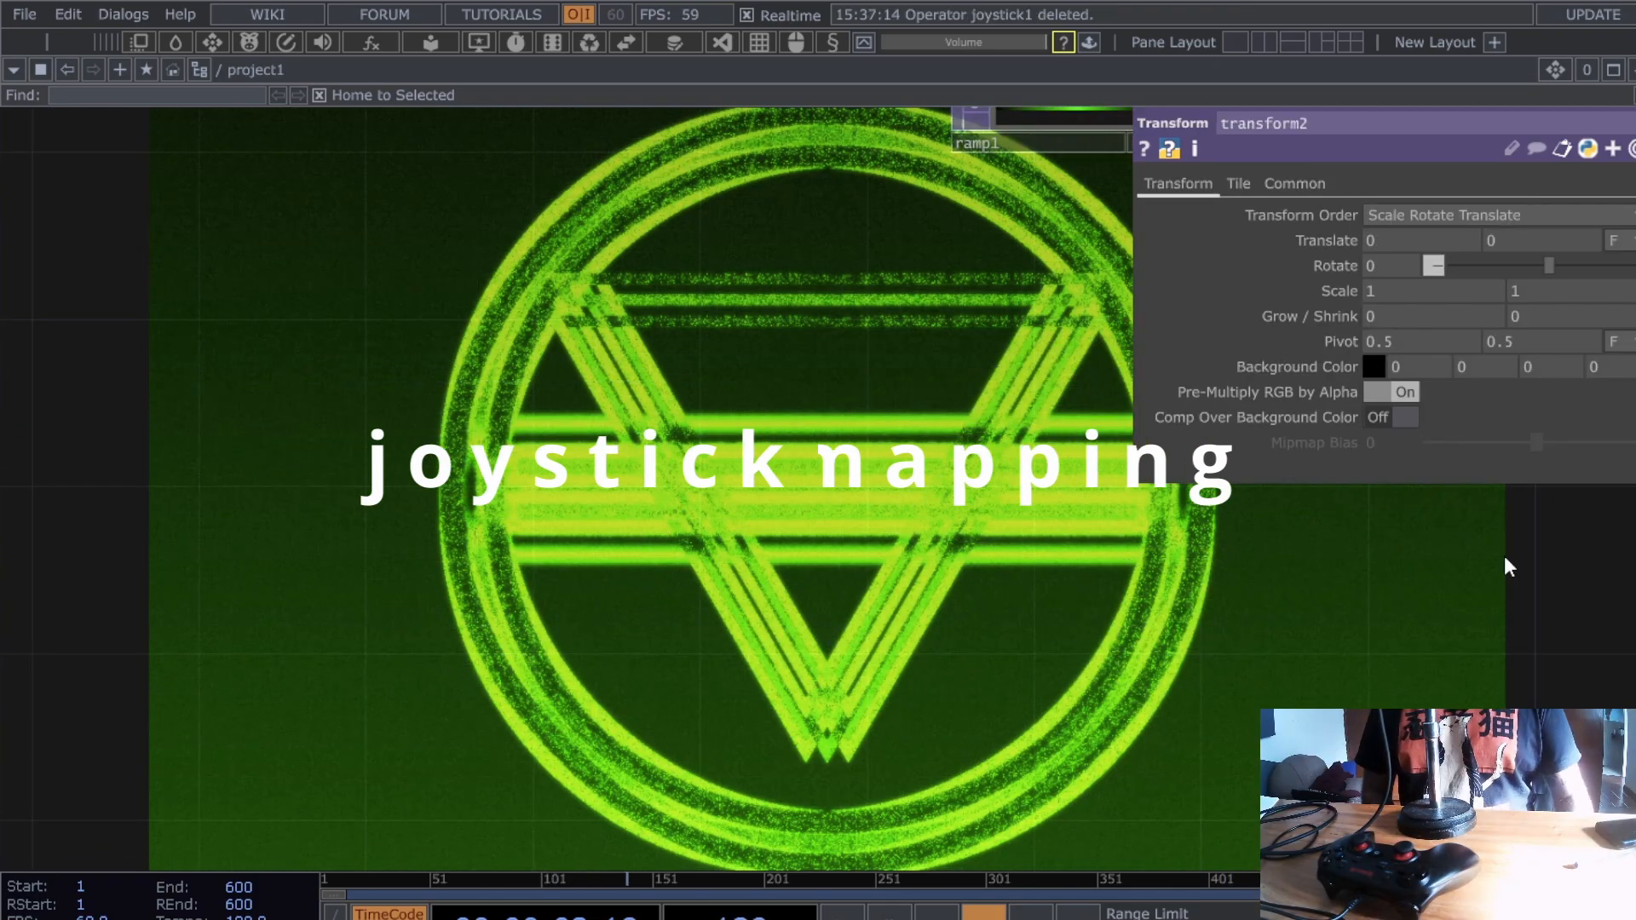
pyautogui.scroll(-6, 692, 580)
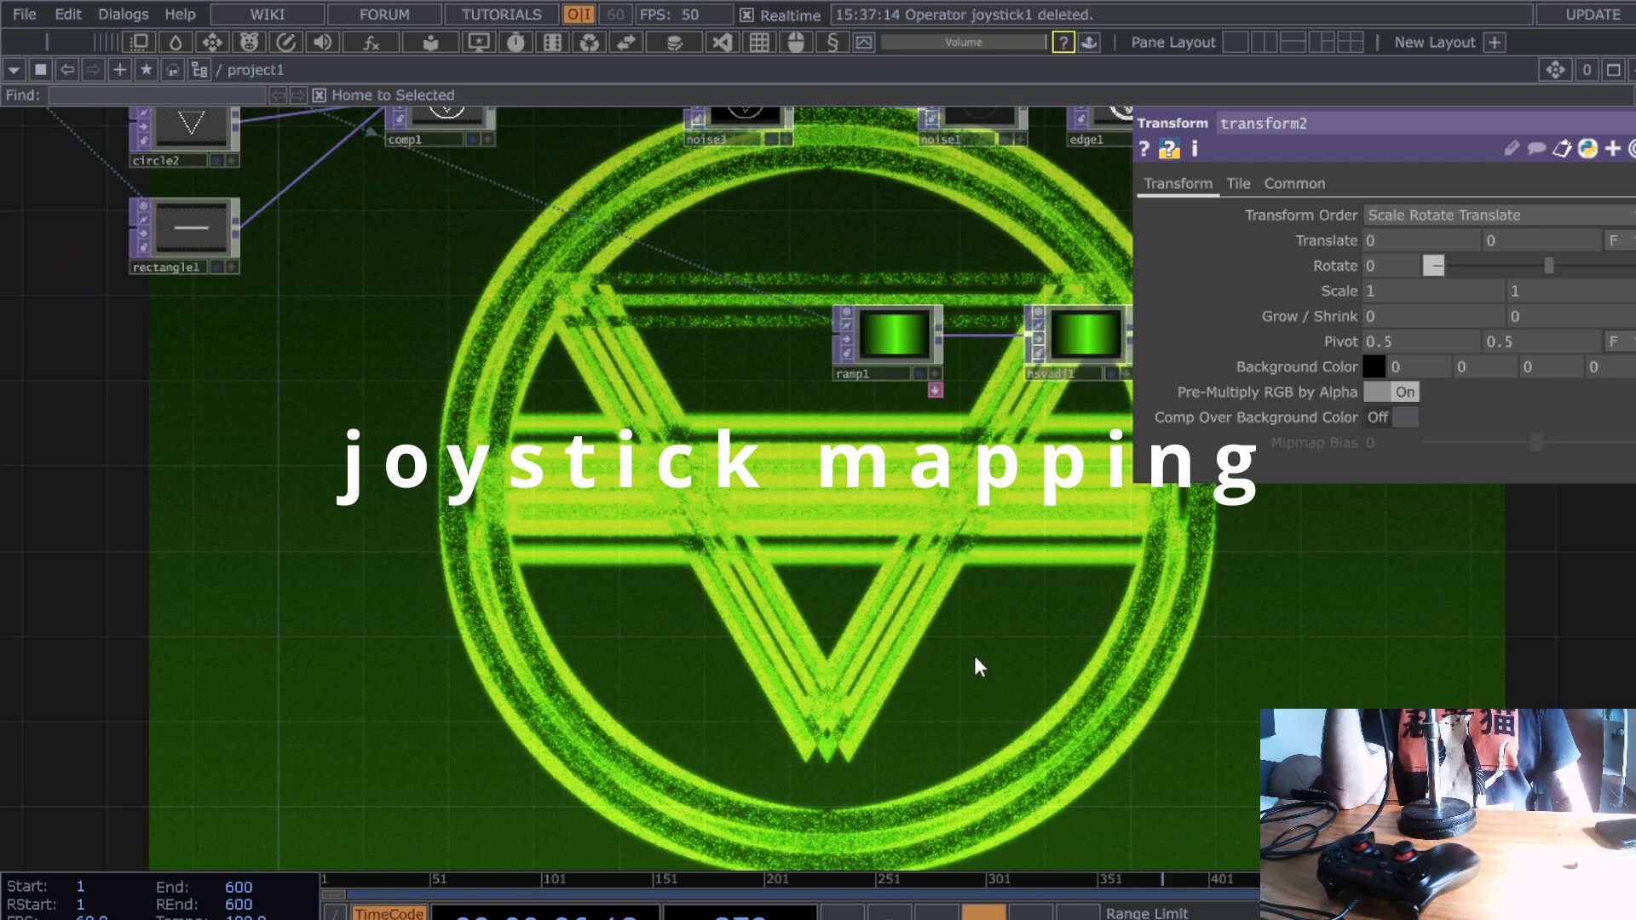
pyautogui.moveTo(974, 656); pyautogui.dragTo(801, 679)
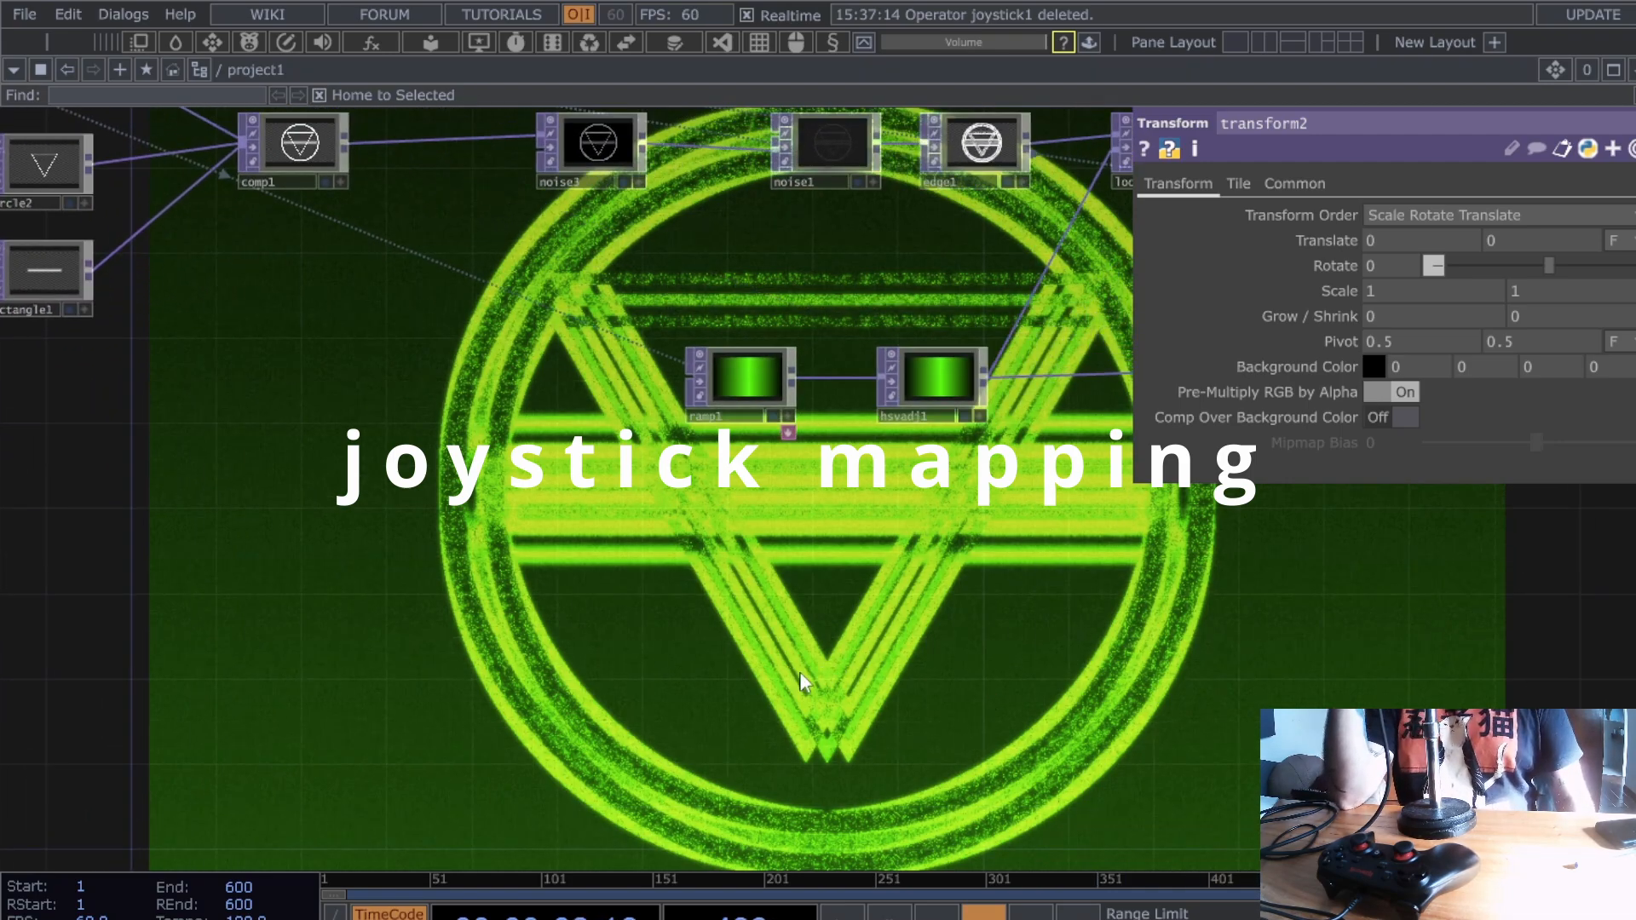
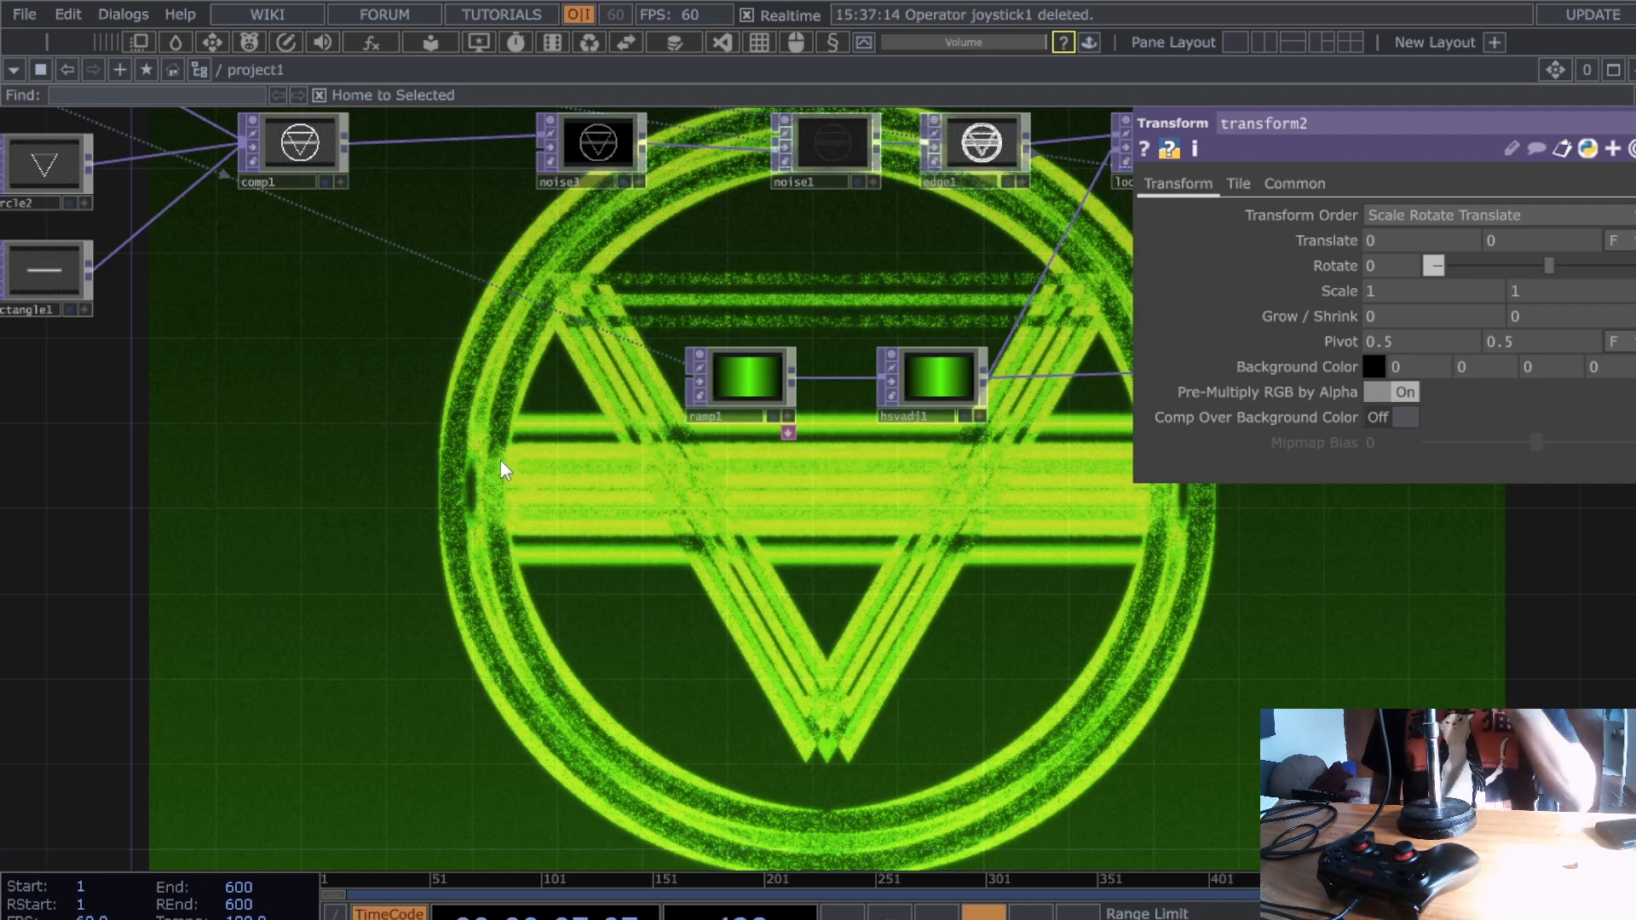
# - Paste the copied Joystick CHOP as joystick1 and drop it just below ramp1
pyautogui.moveTo(999, 639); pyautogui.dragTo(999, 723)
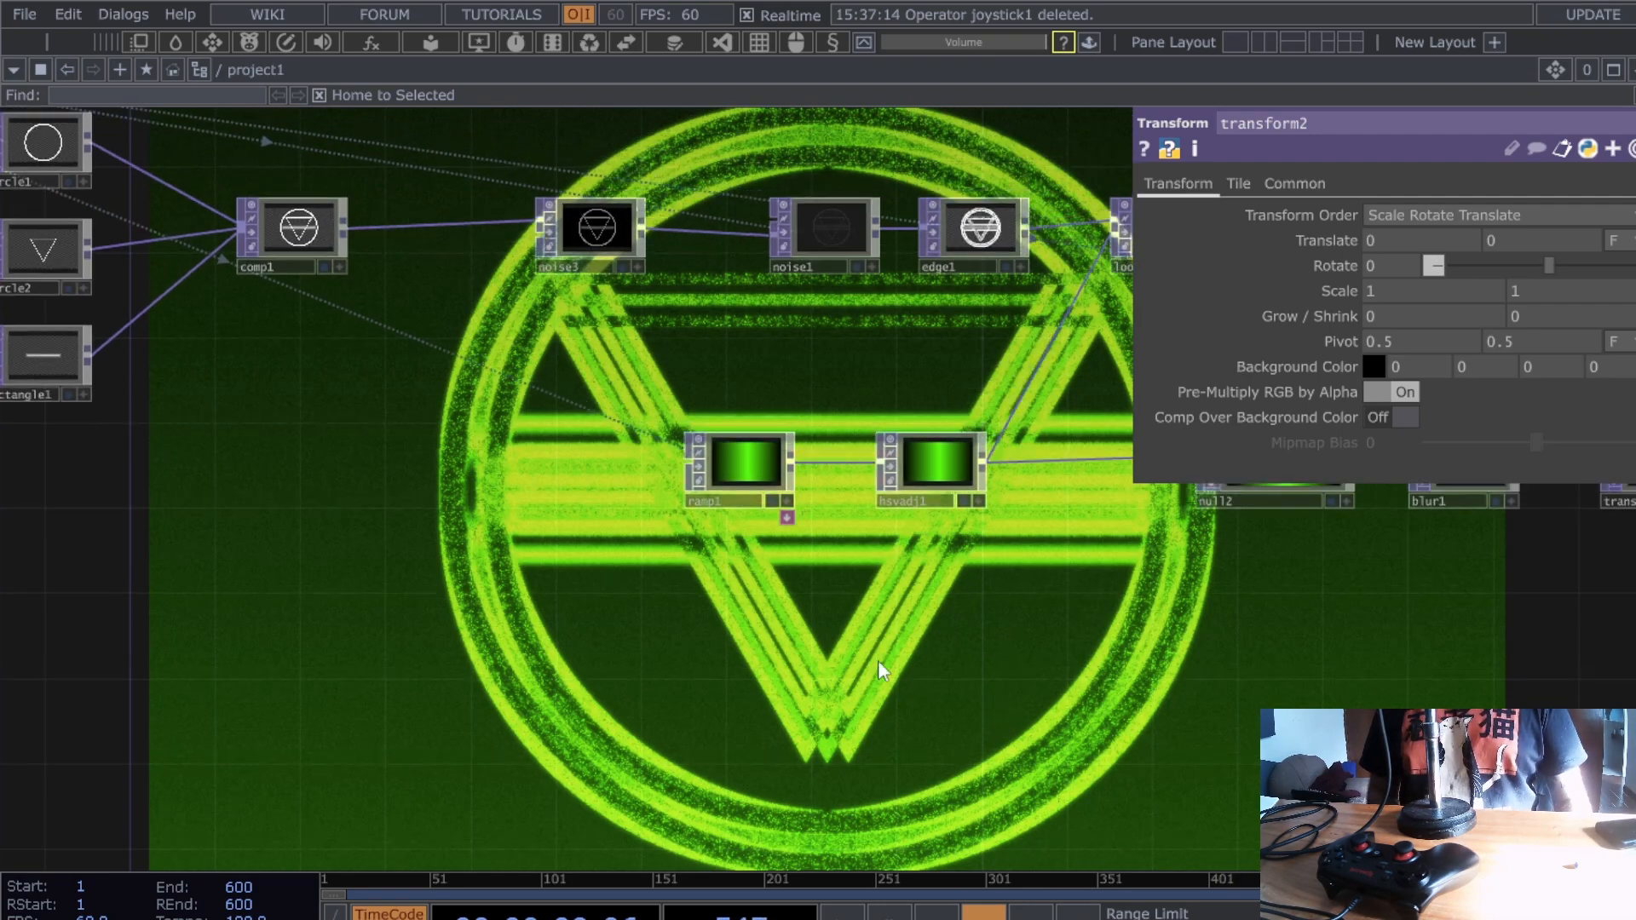
pyautogui.moveTo(799, 610); pyautogui.dragTo(903, 593)
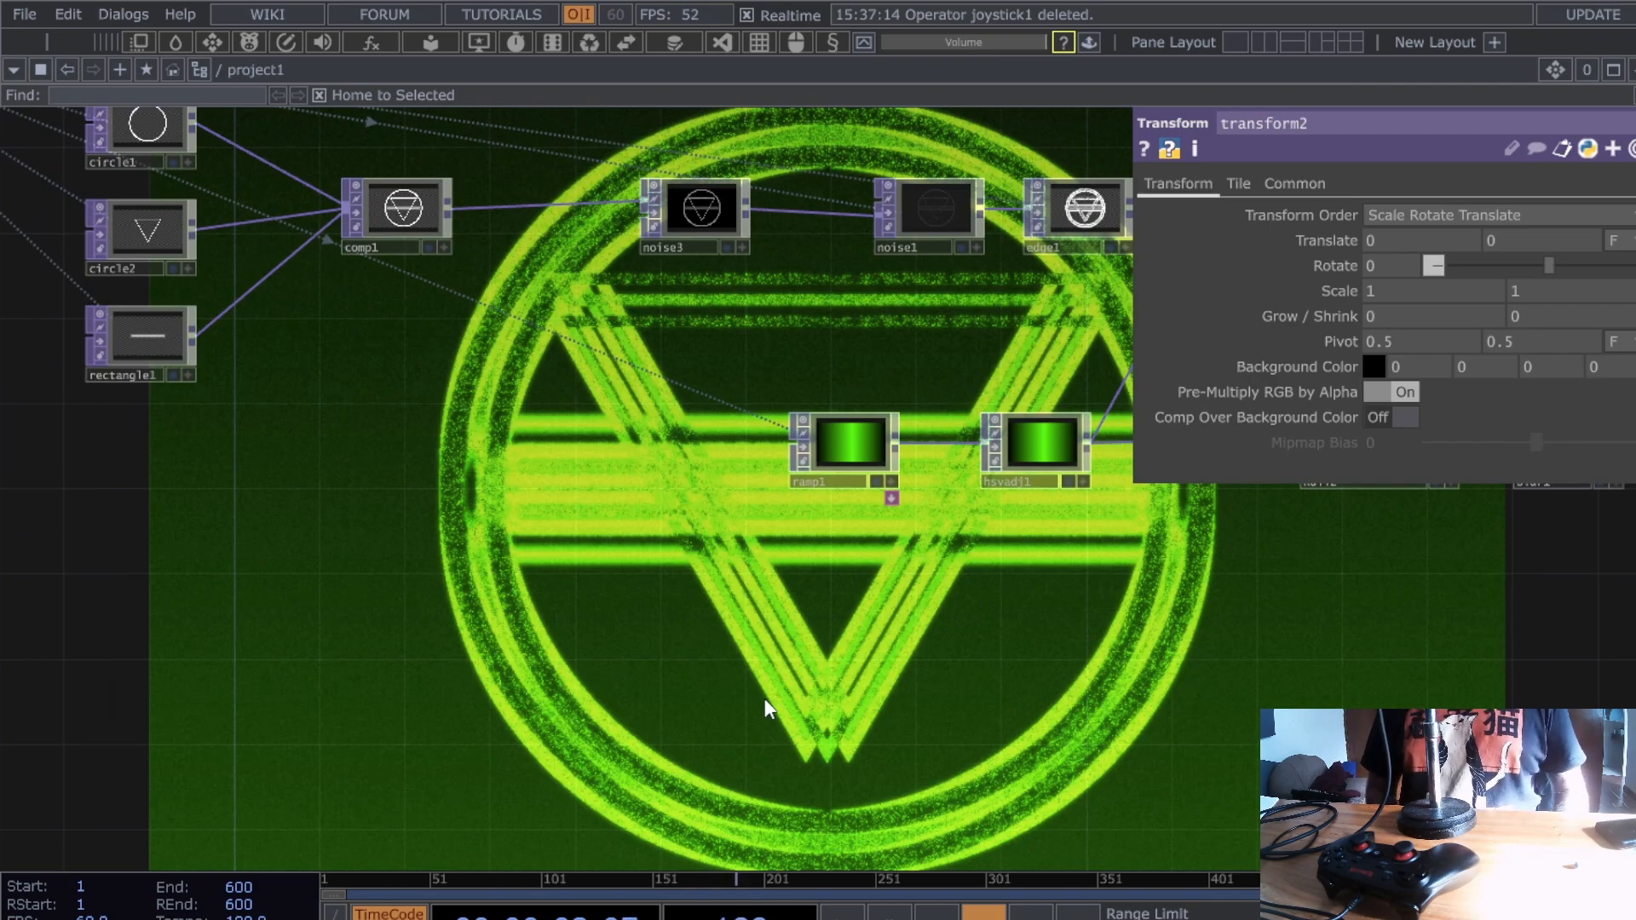
pyautogui.press('Tab')
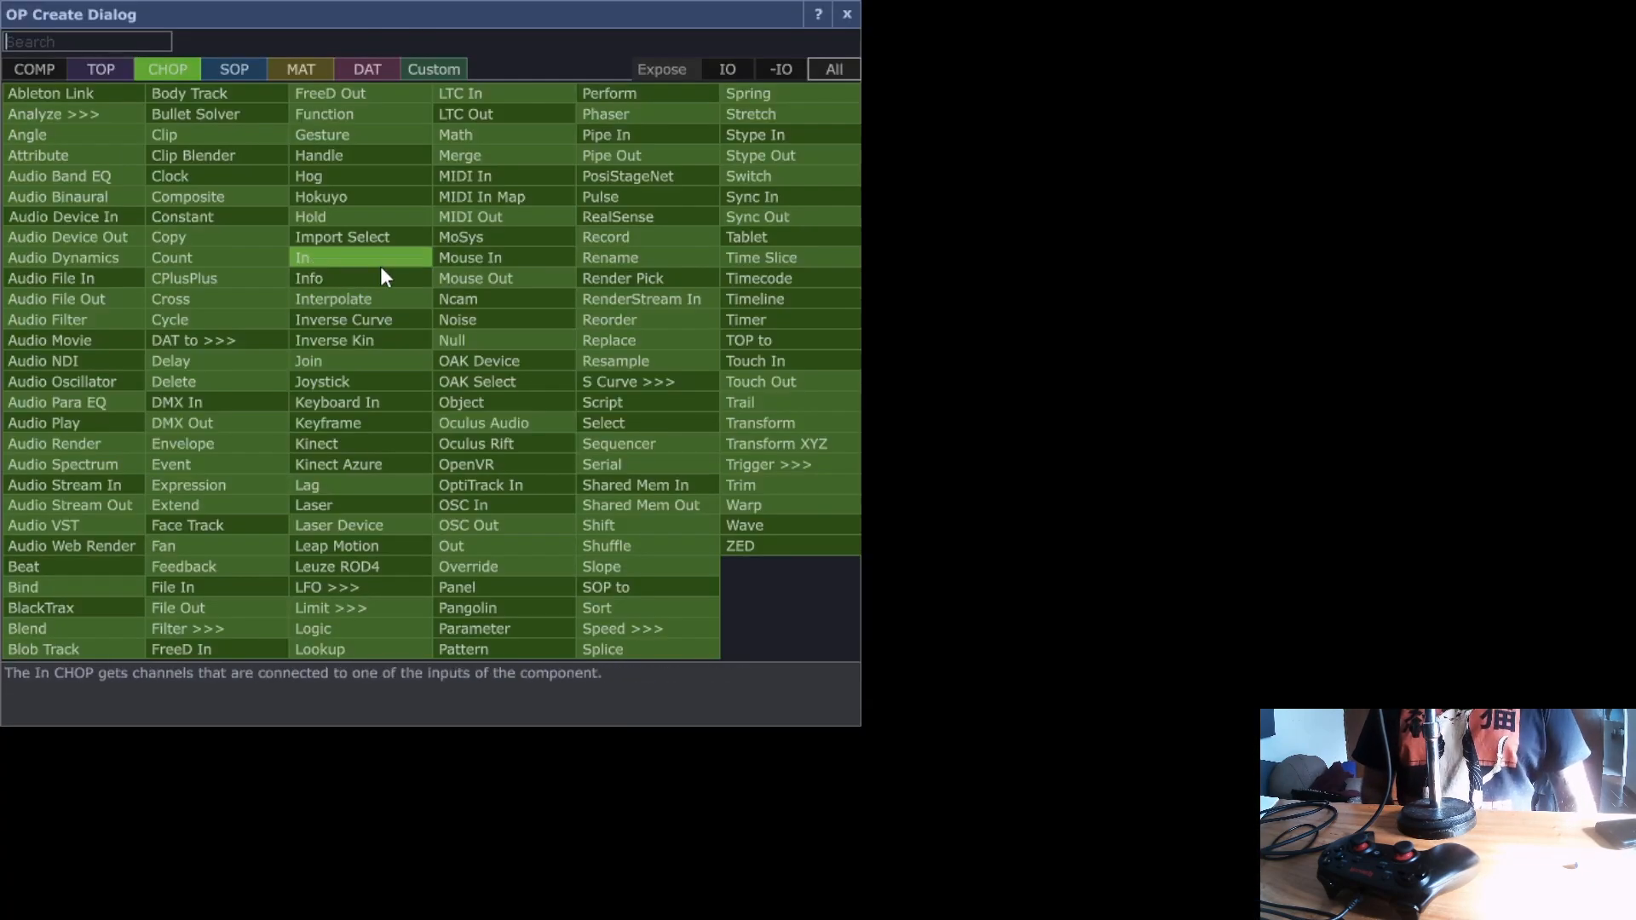
pyautogui.press('Escape')
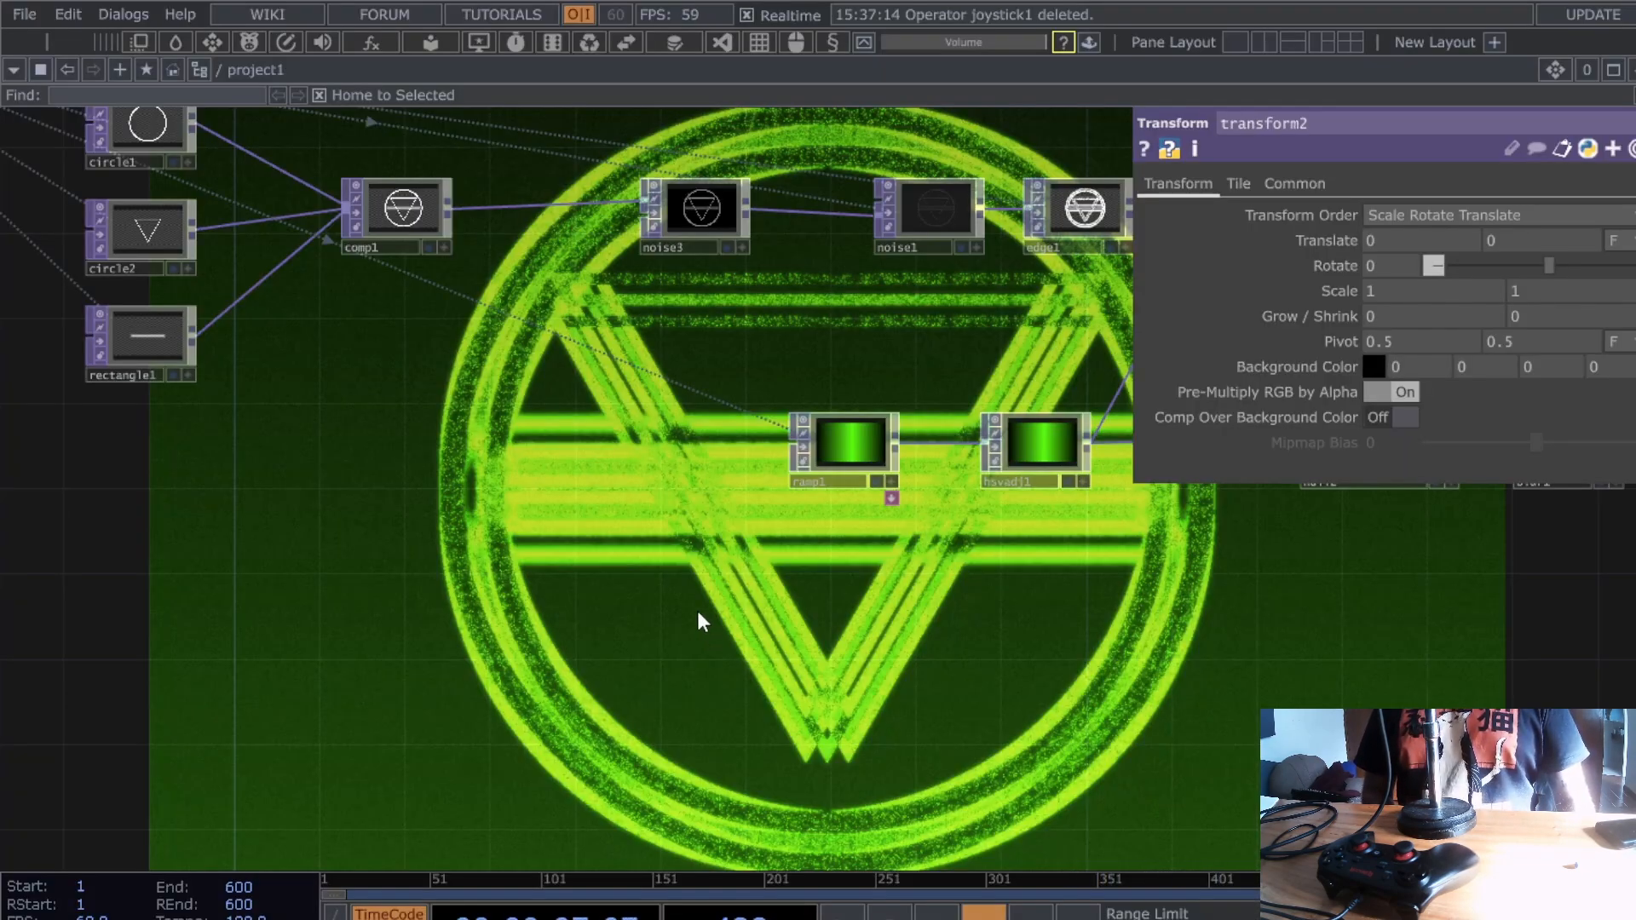
pyautogui.hotkey('ctrl', 'v')
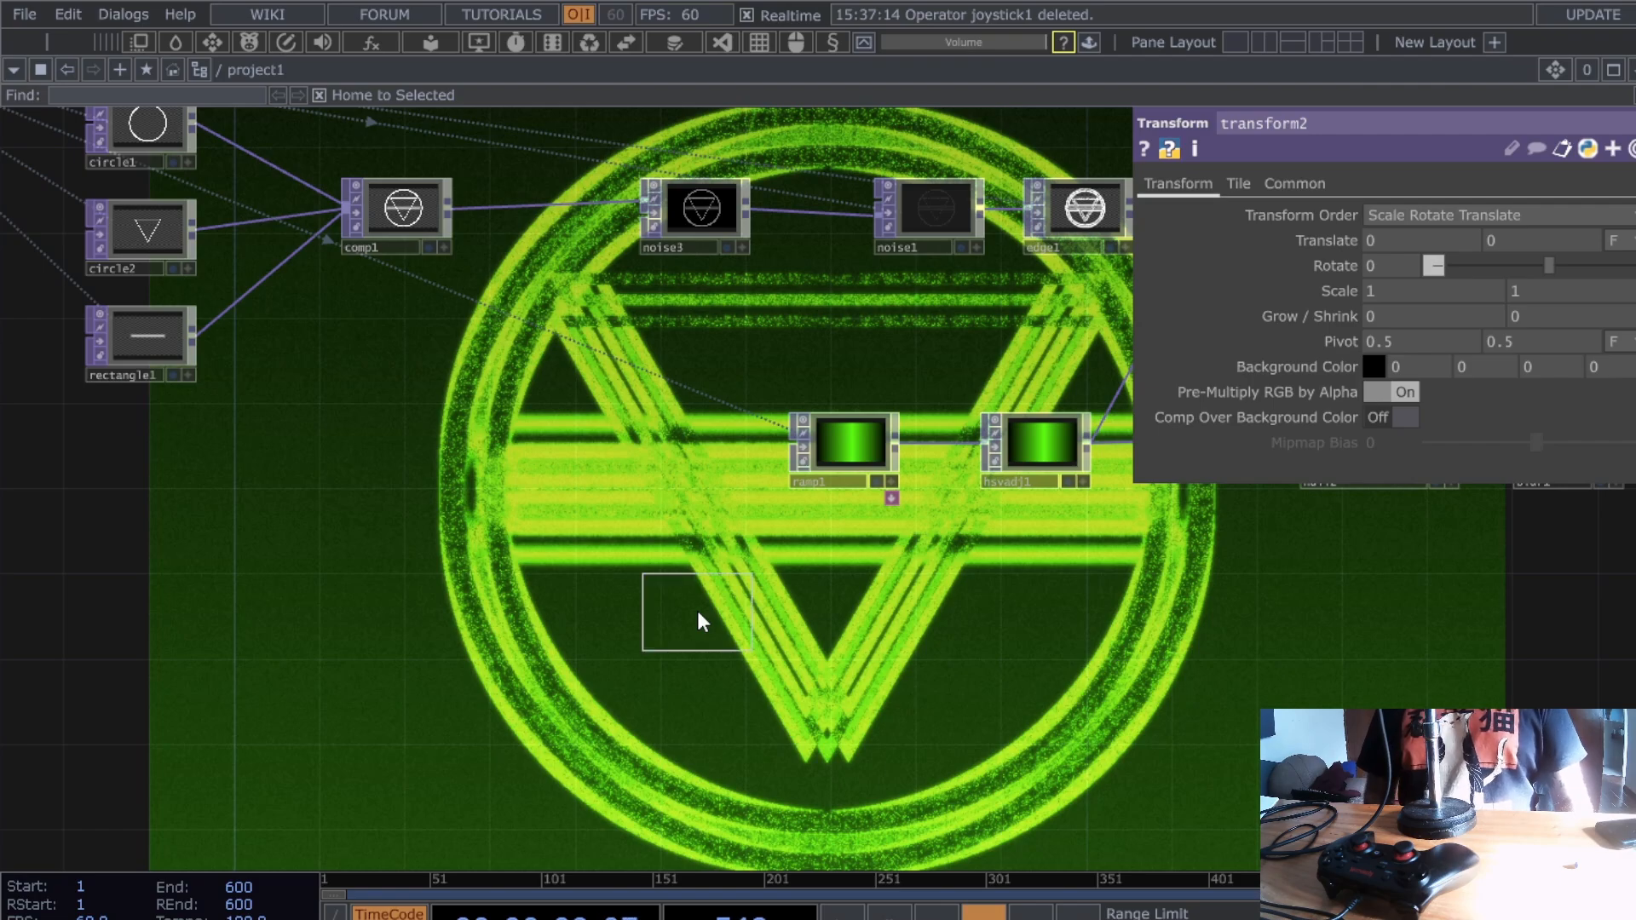
pyautogui.click(759, 729)
# - Set joystick1's Joystick Source to Player 1 Controller
pyautogui.scroll(5, 852, 733)
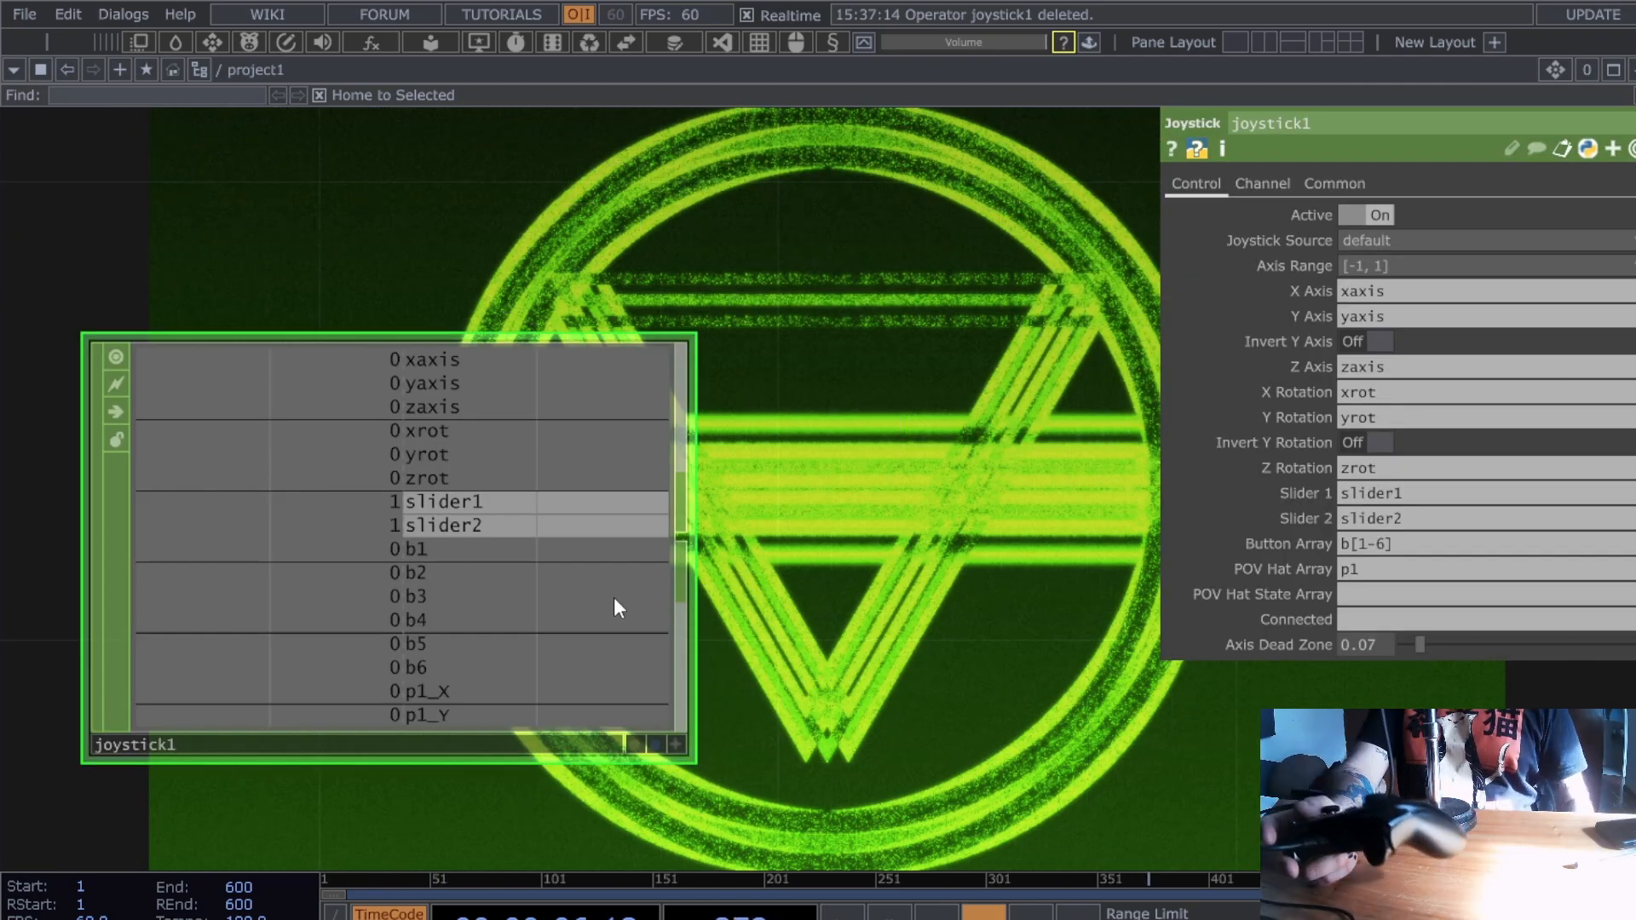
pyautogui.click(1440, 240)
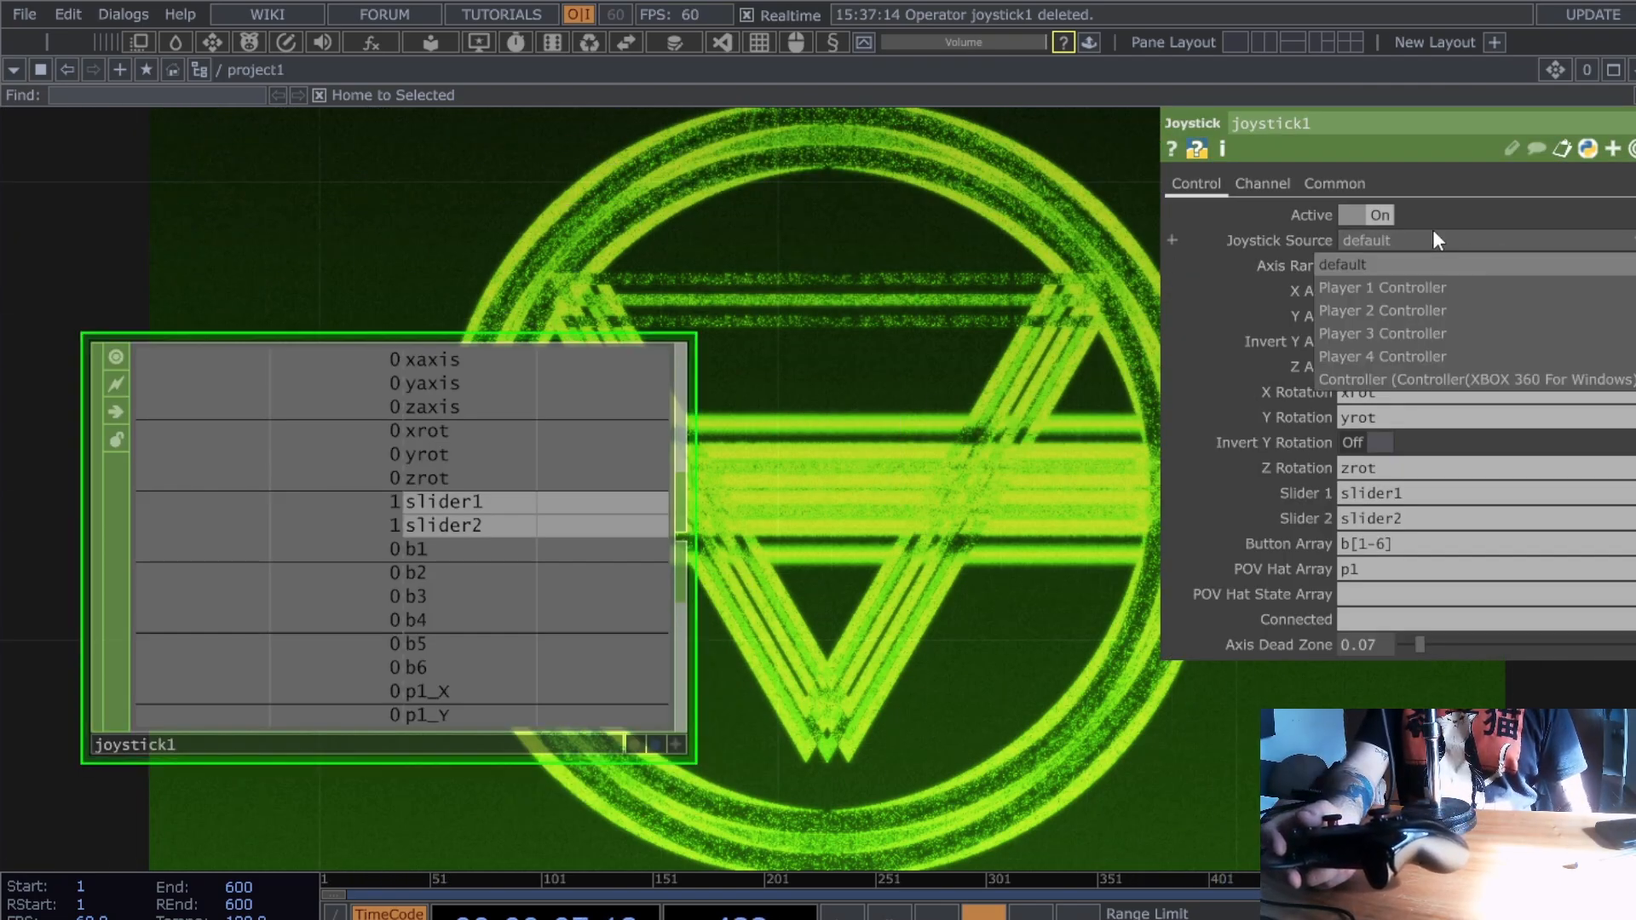
pyautogui.click(1409, 294)
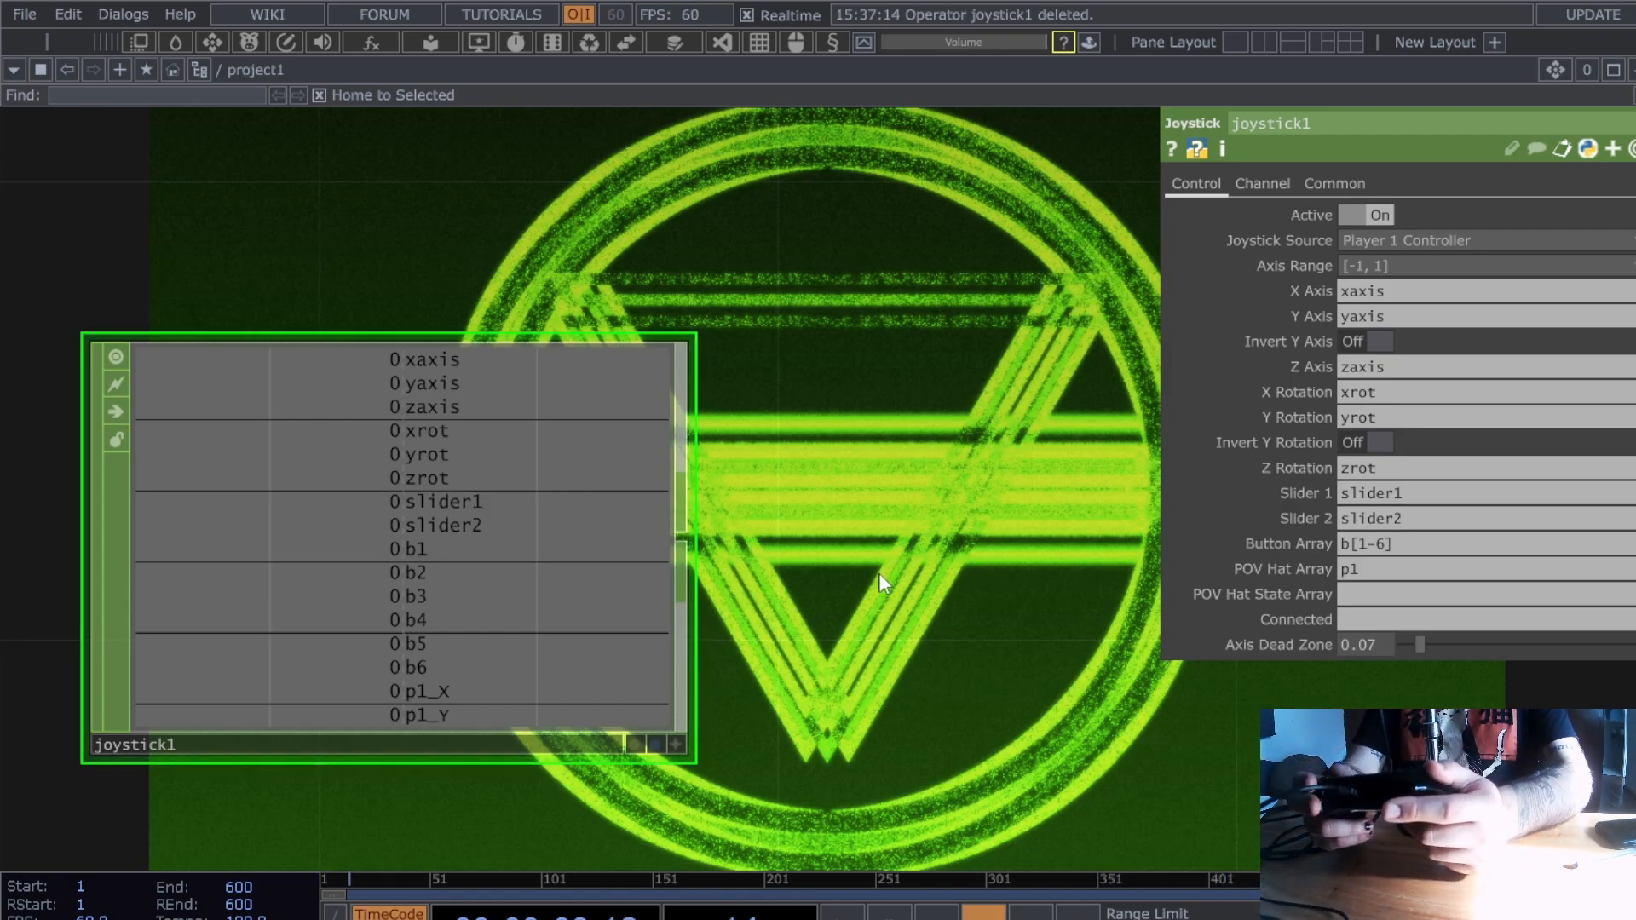
pyautogui.click(1464, 240)
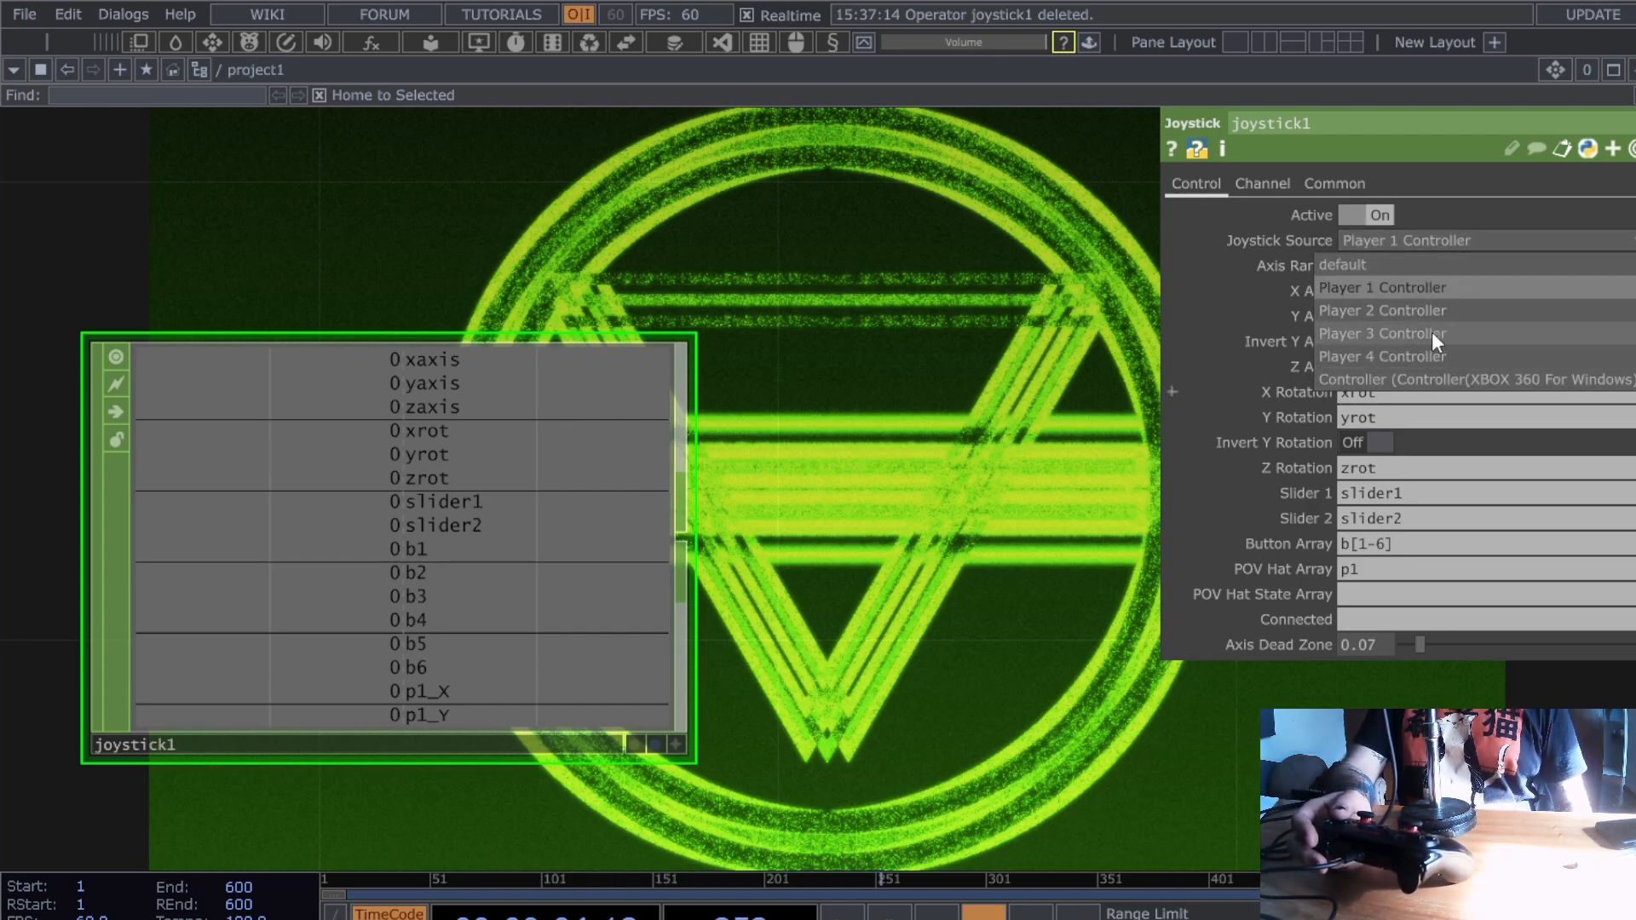
pyautogui.click(963, 553)
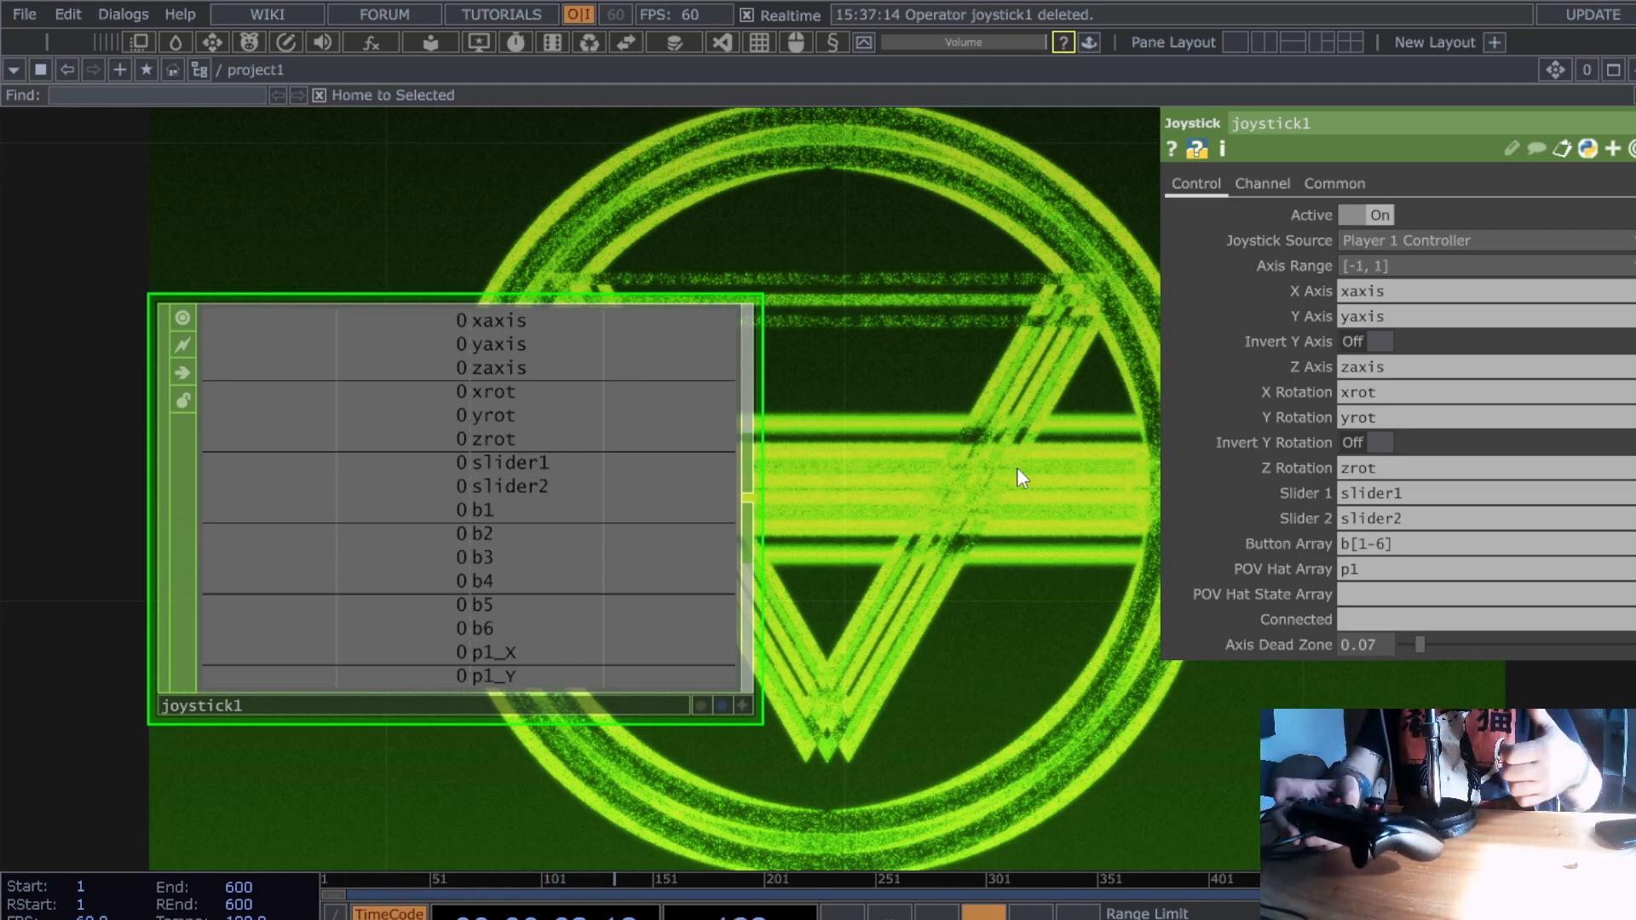
# - Slide the joystick1 node further left of where it was pasted
pyautogui.scroll(-2, 922, 598)
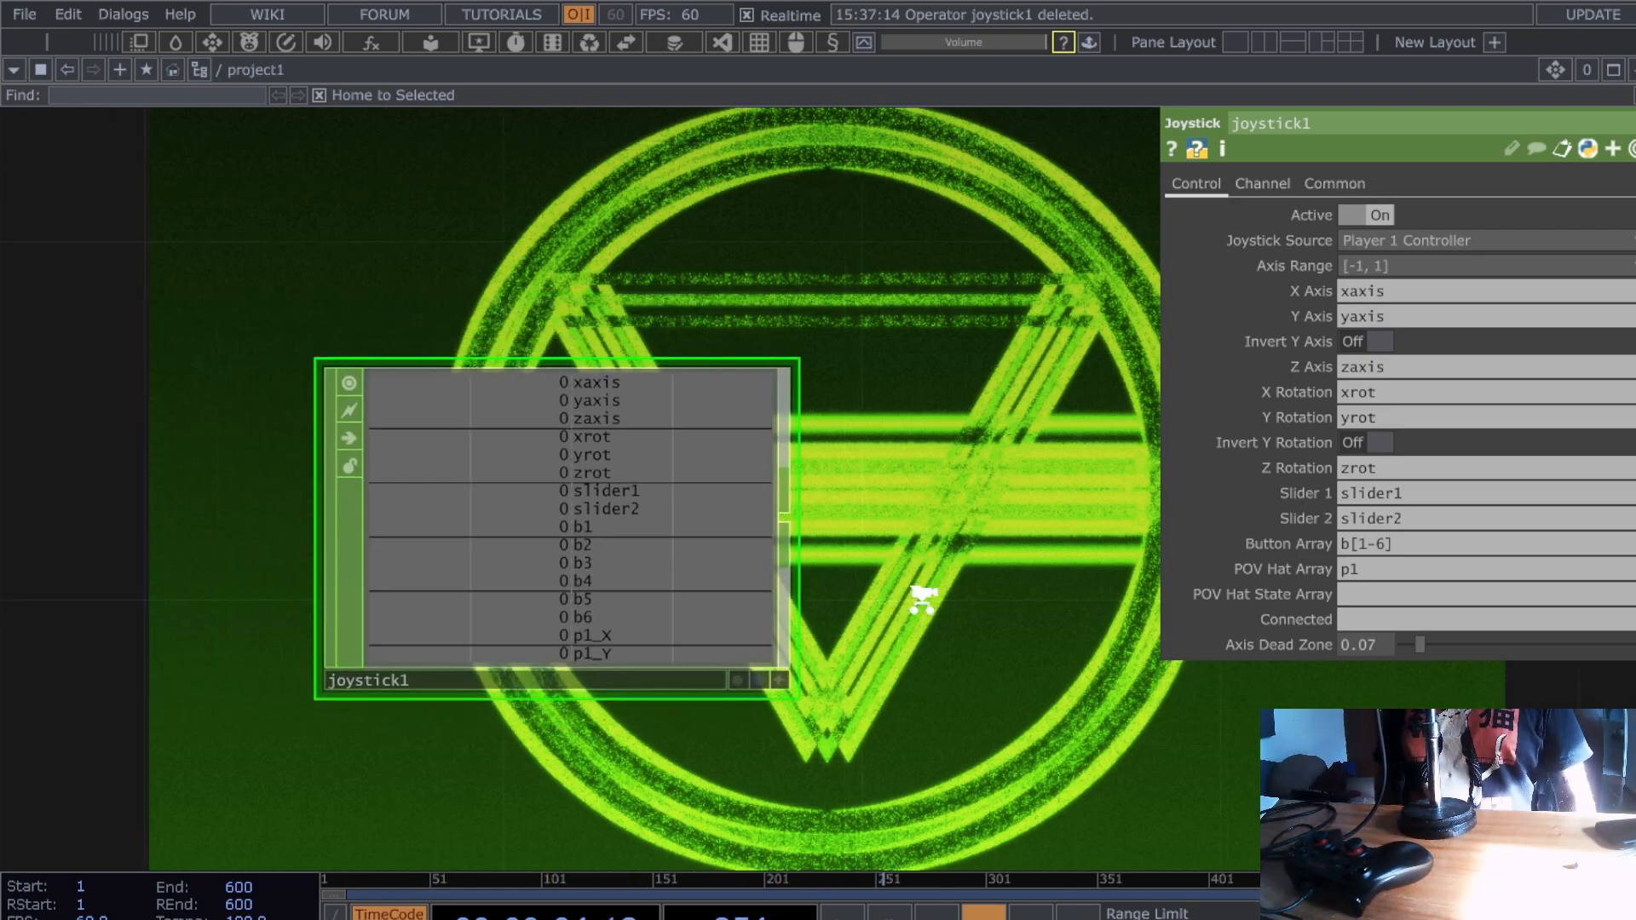
pyautogui.moveTo(679, 577); pyautogui.dragTo(511, 577)
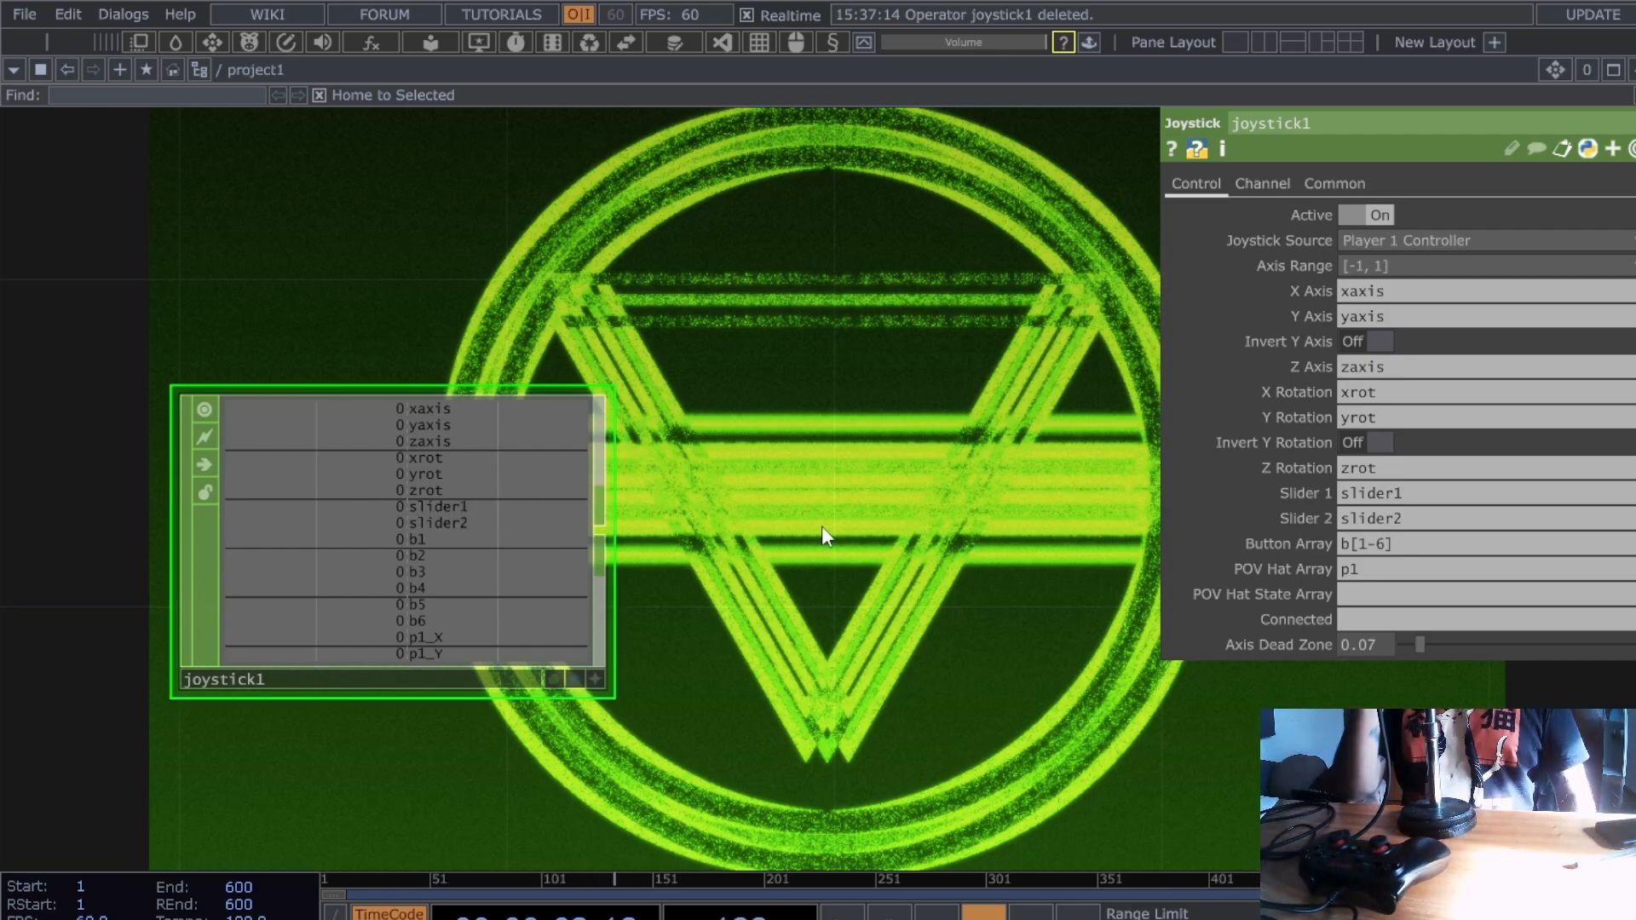
# - Bring joystick1 into view and pull a new wire from its output connector
pyautogui.scroll(-6, 821, 525)
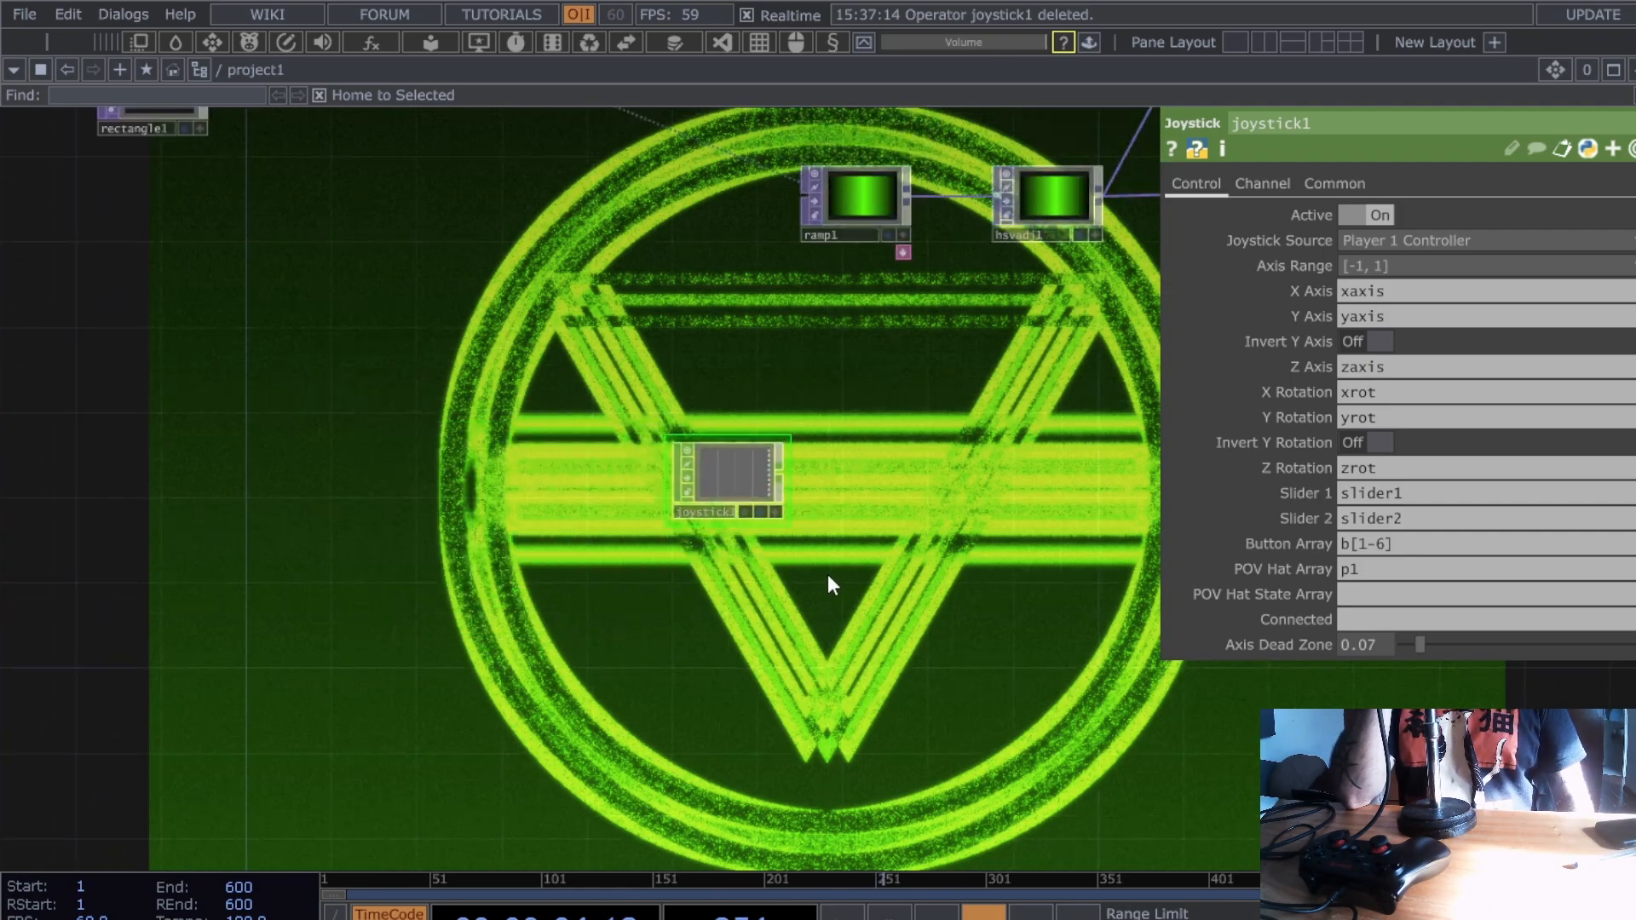
pyautogui.moveTo(827, 574); pyautogui.dragTo(1023, 767)
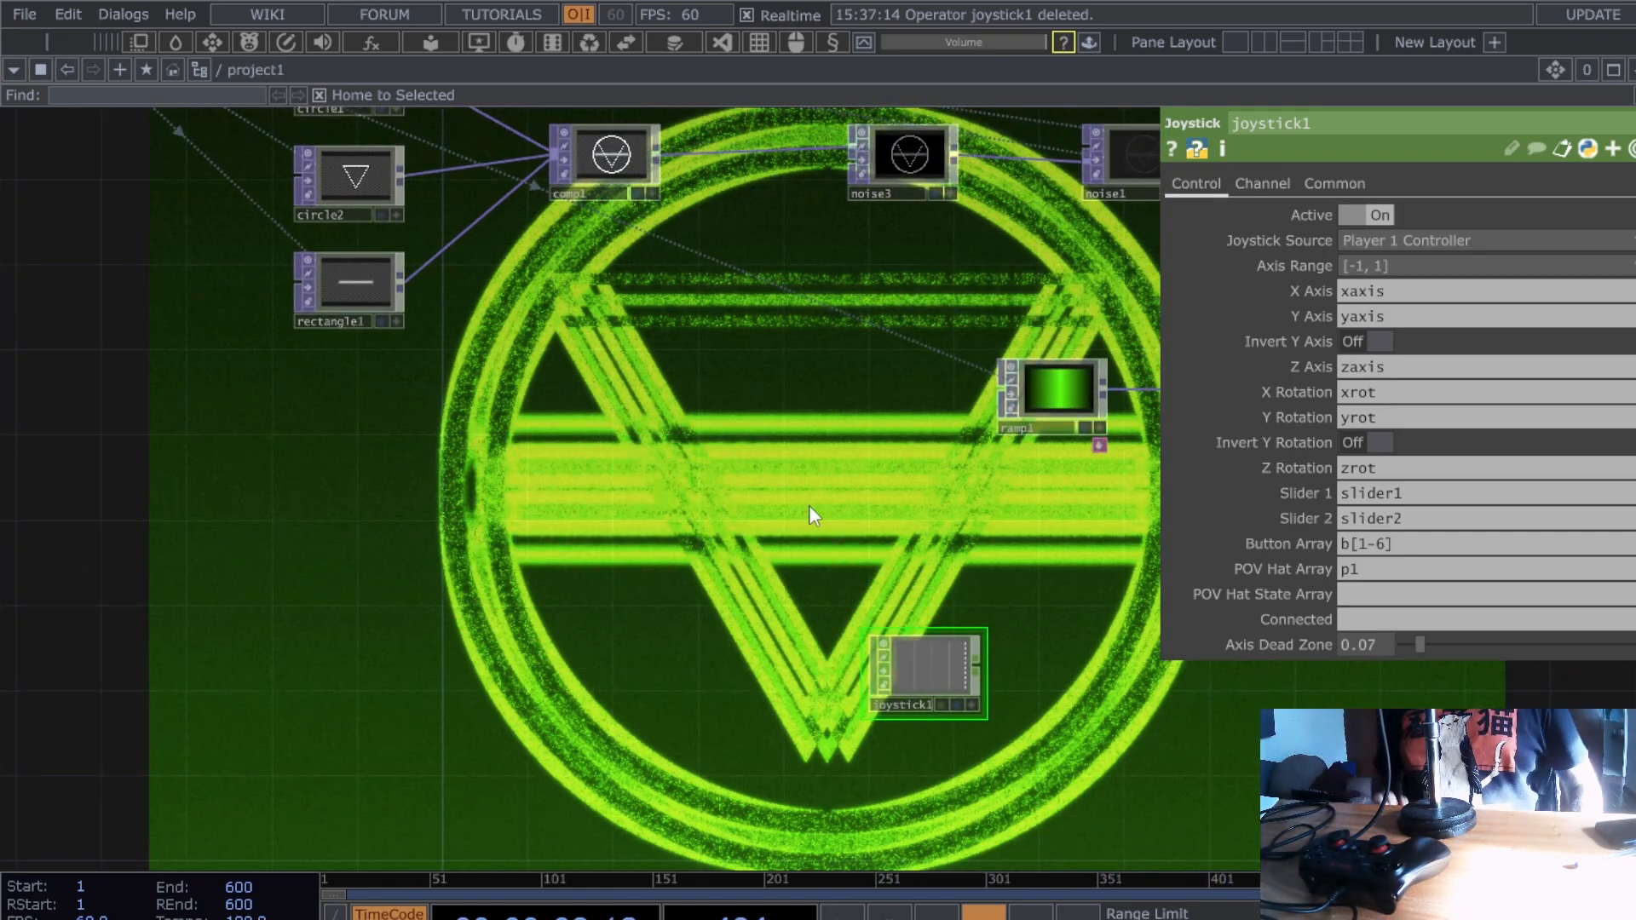
pyautogui.scroll(3, 776, 467)
pyautogui.moveTo(877, 665); pyautogui.dragTo(767, 453)
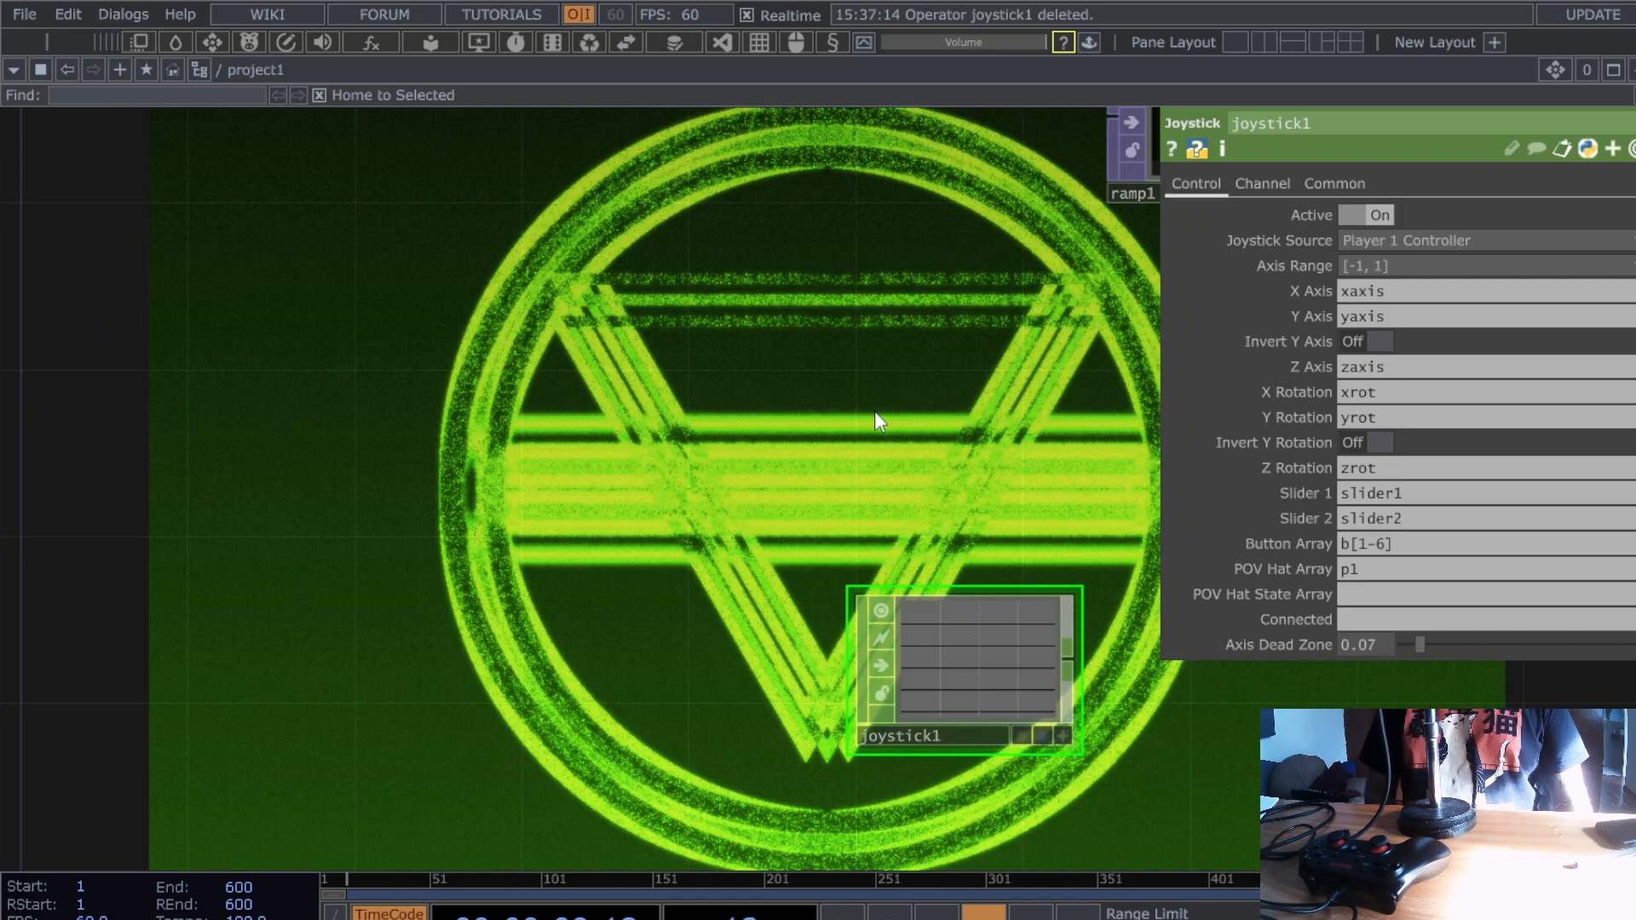
pyautogui.scroll(-3, 870, 445)
pyautogui.moveTo(1009, 597); pyautogui.dragTo(222, 344)
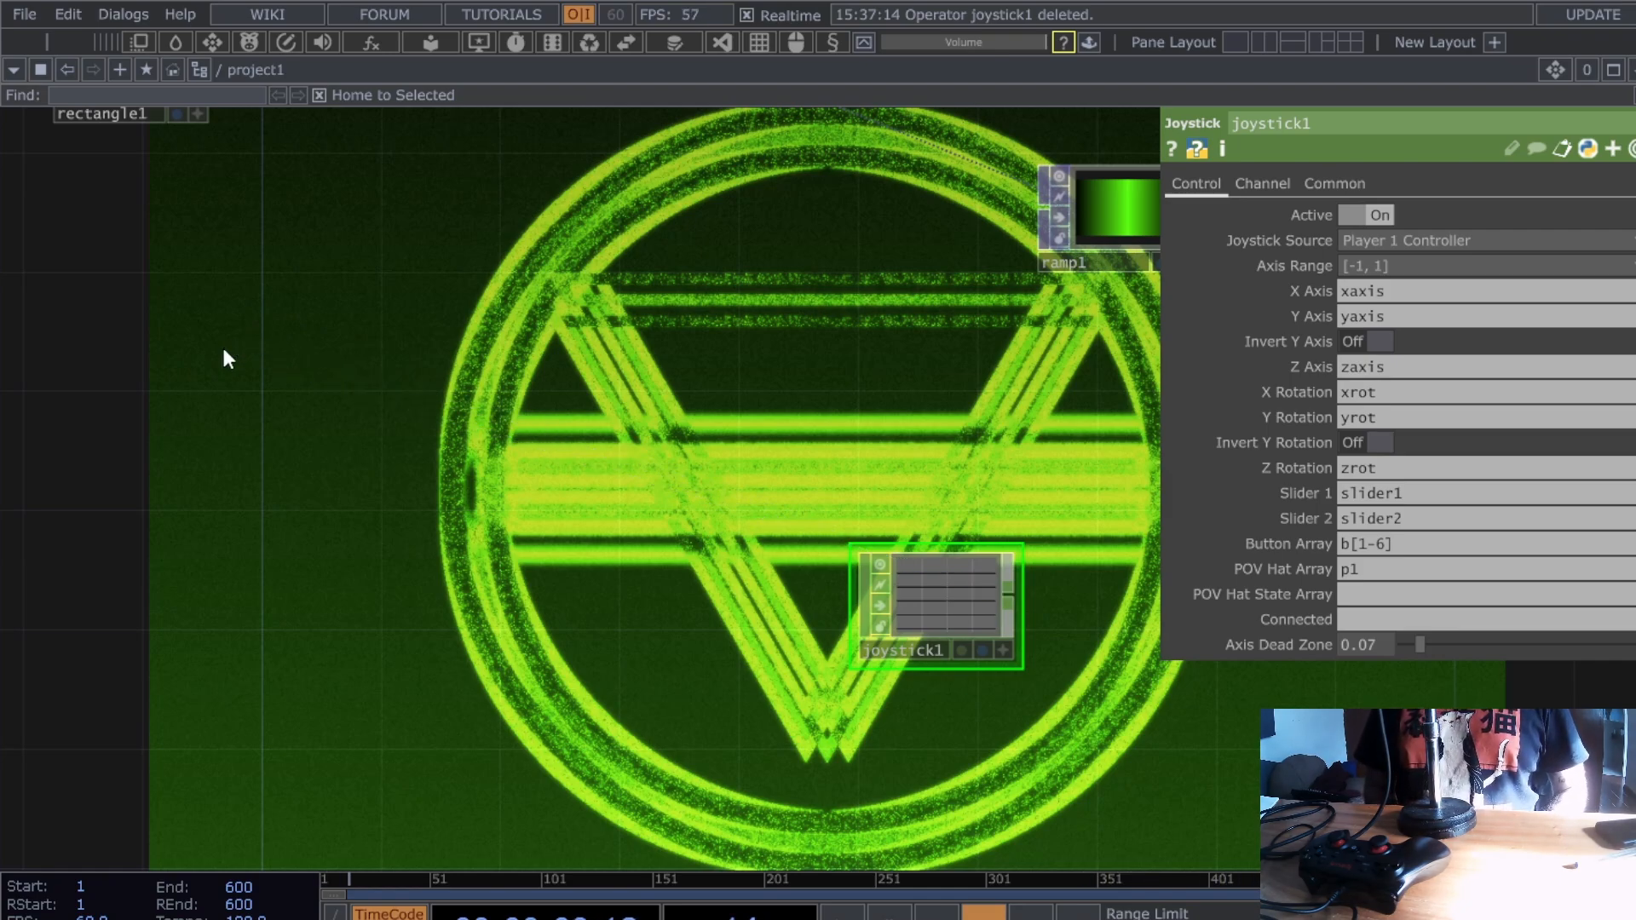
# - Add a Select CHOP select1 wired from joystick1 and move it lower left
pyautogui.click(600, 401)
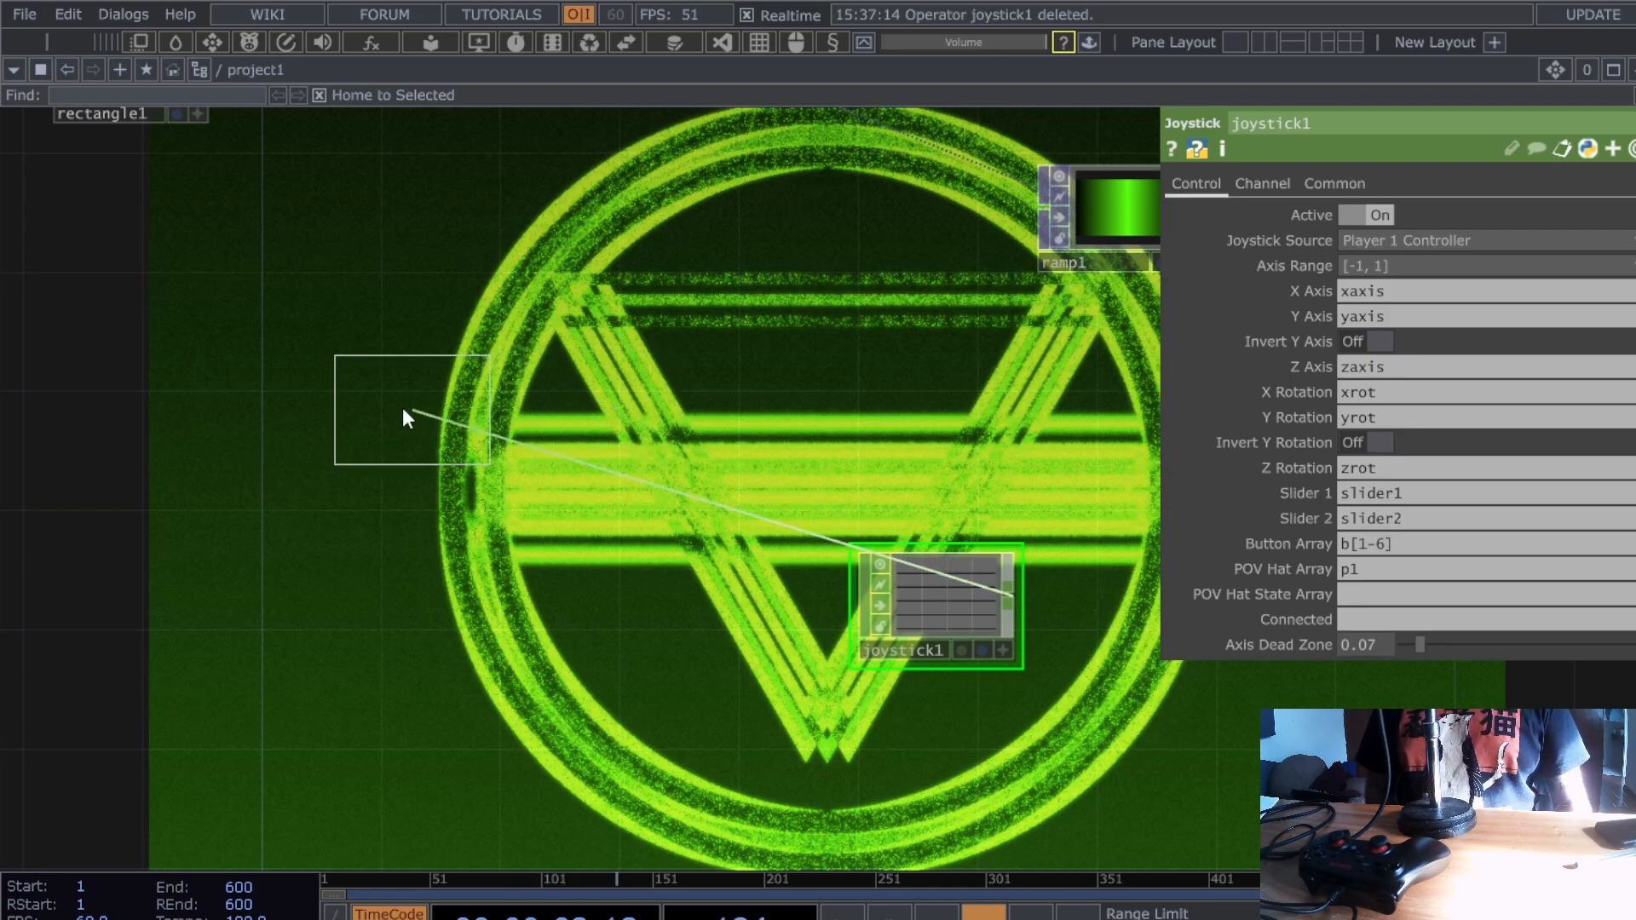
pyautogui.click(402, 407)
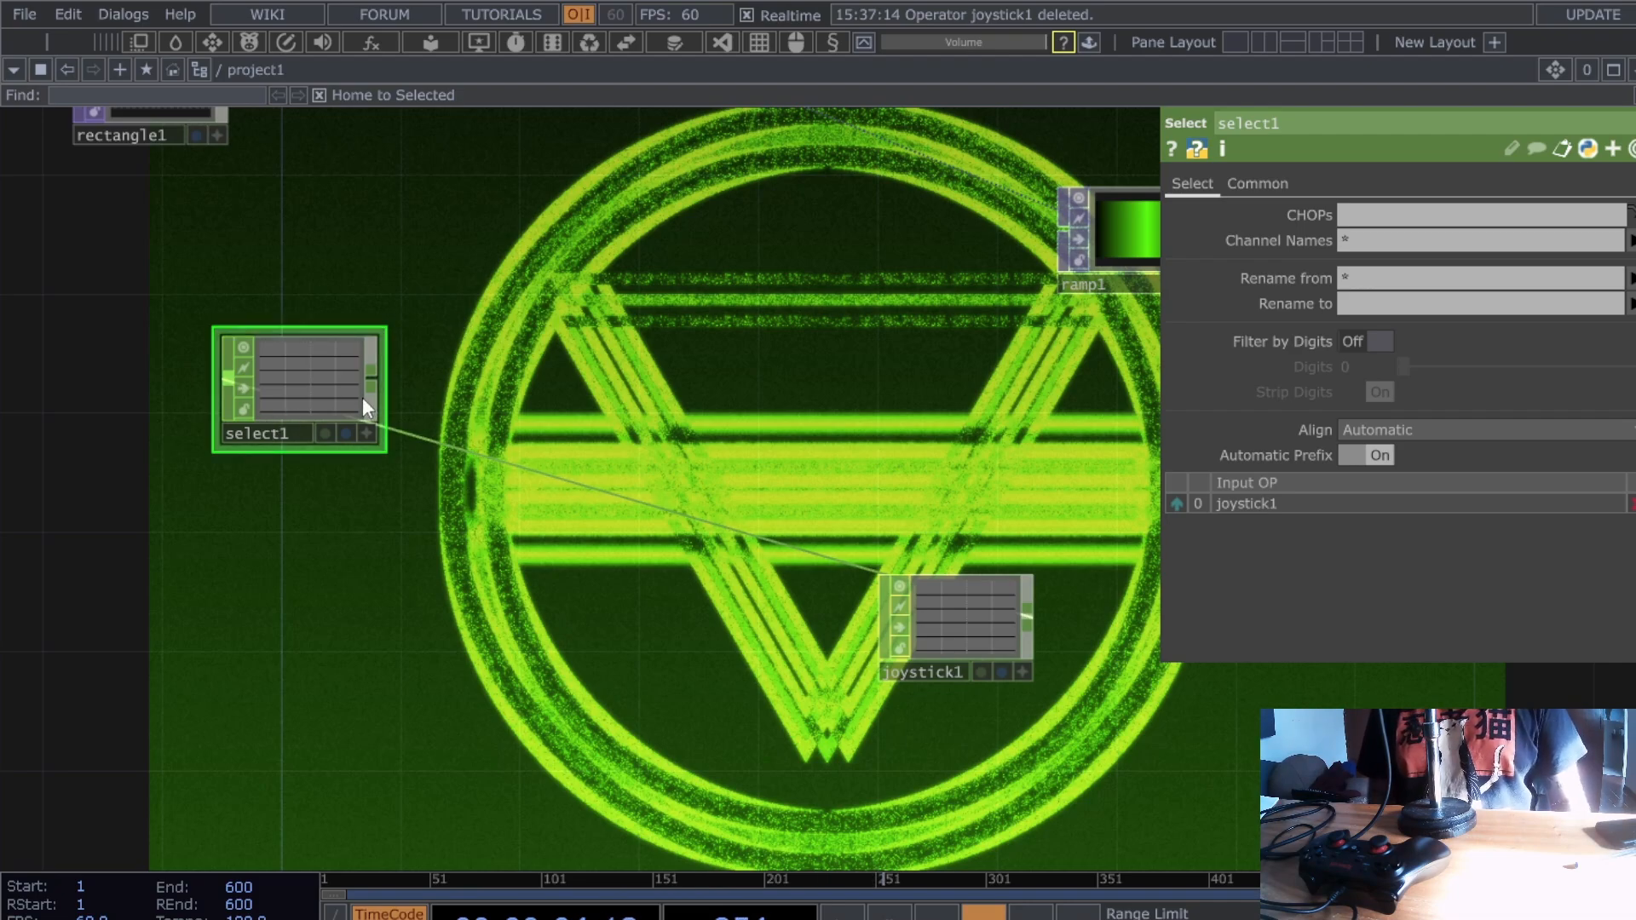
pyautogui.moveTo(361, 397); pyautogui.dragTo(271, 517)
pyautogui.moveTo(83, 611); pyautogui.dragTo(243, 570)
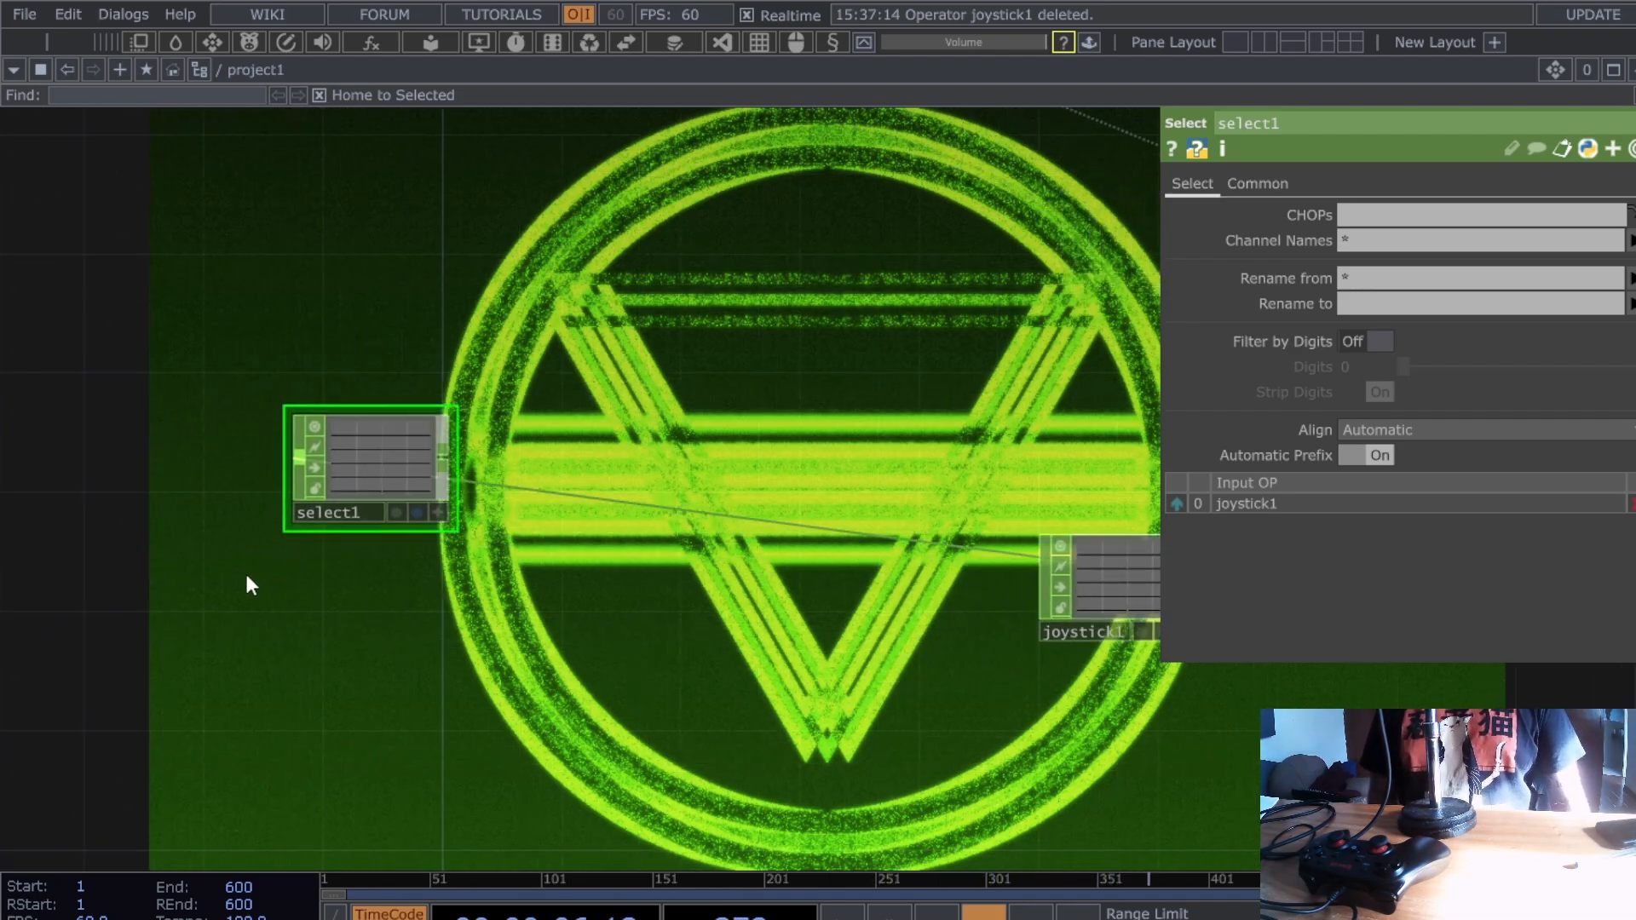
pyautogui.moveTo(371, 471); pyautogui.dragTo(372, 501)
# - Set select1's Channel Names to xaxis and pull a wire from its output
pyautogui.scroll(4, 368, 503)
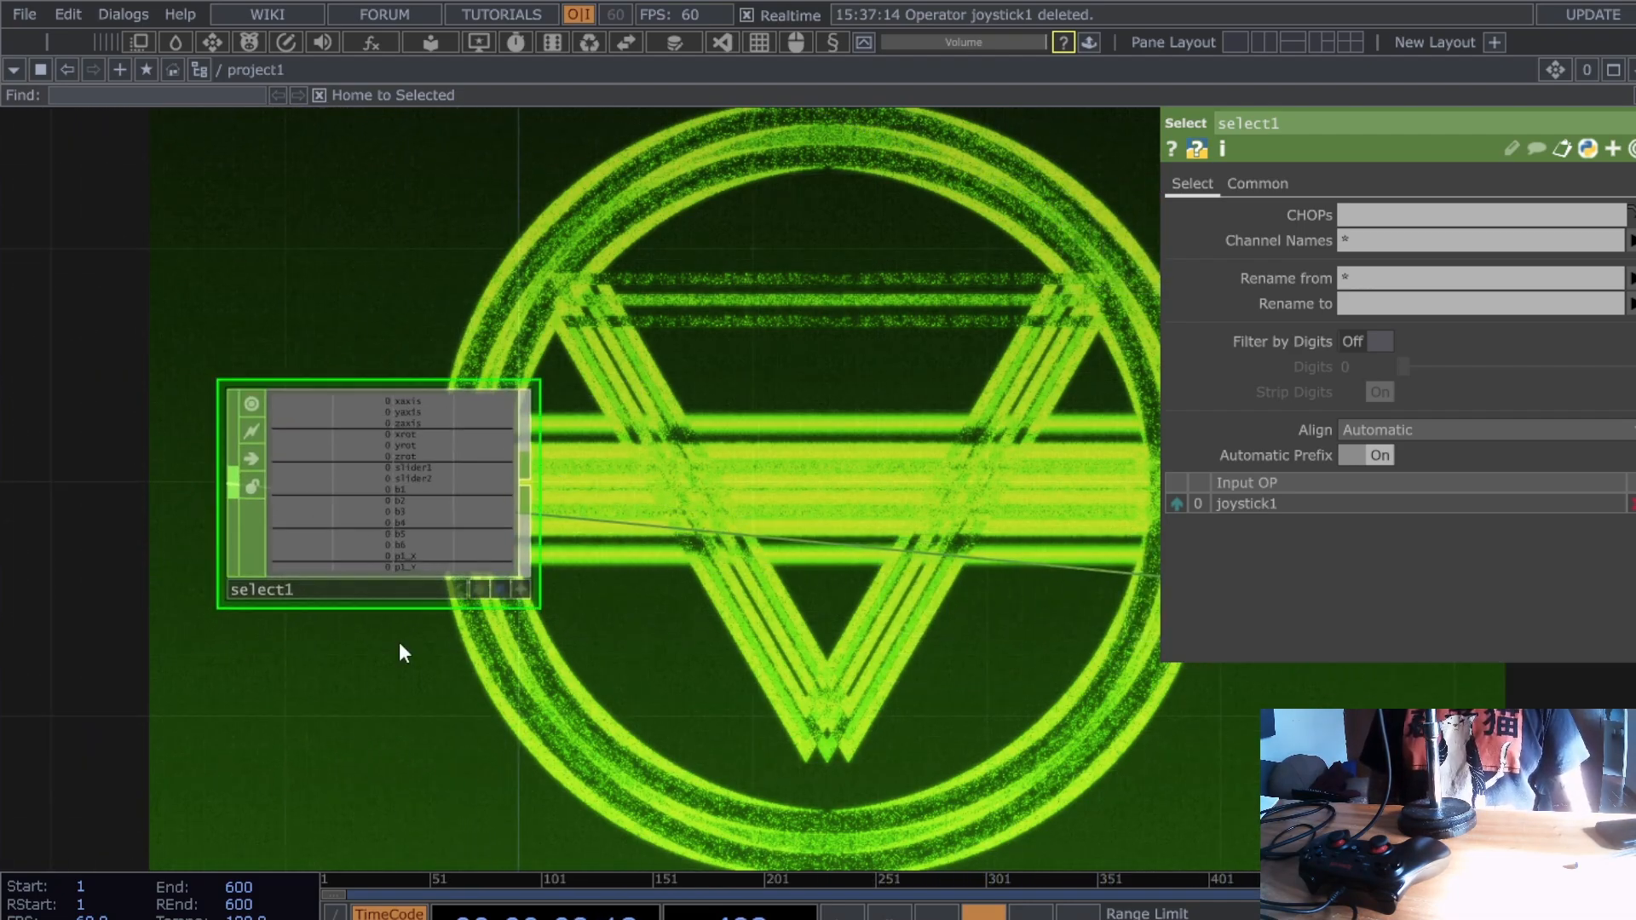
pyautogui.moveTo(398, 642); pyautogui.dragTo(474, 658)
pyautogui.scroll(4, 642, 542)
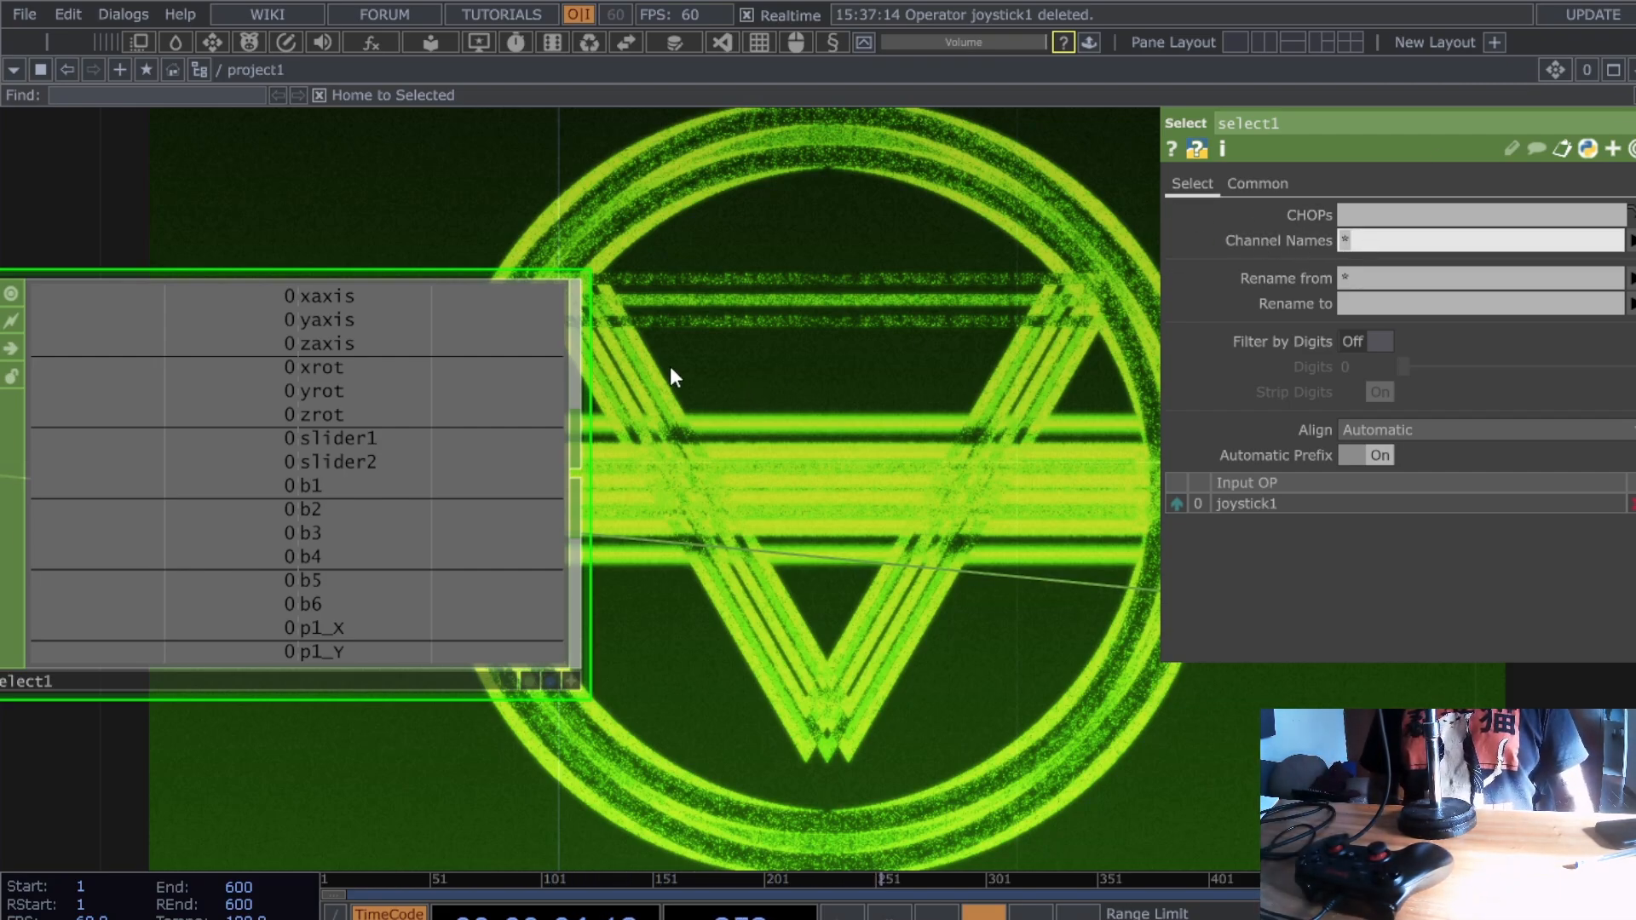
pyautogui.write('xaxis')
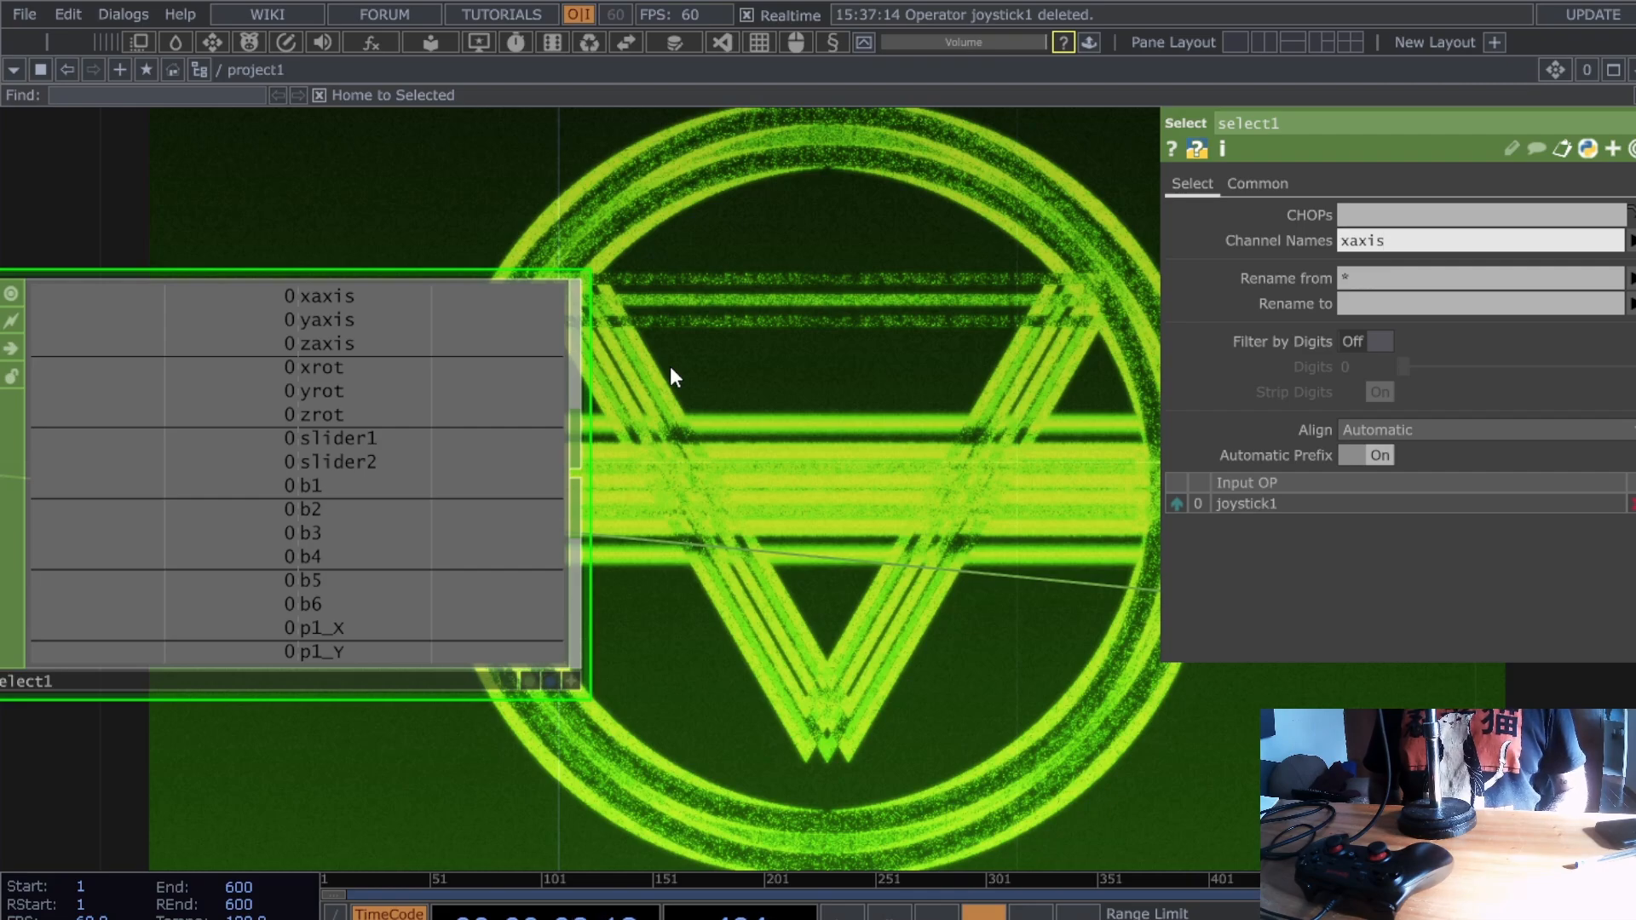
pyautogui.moveTo(730, 638); pyautogui.dragTo(672, 695)
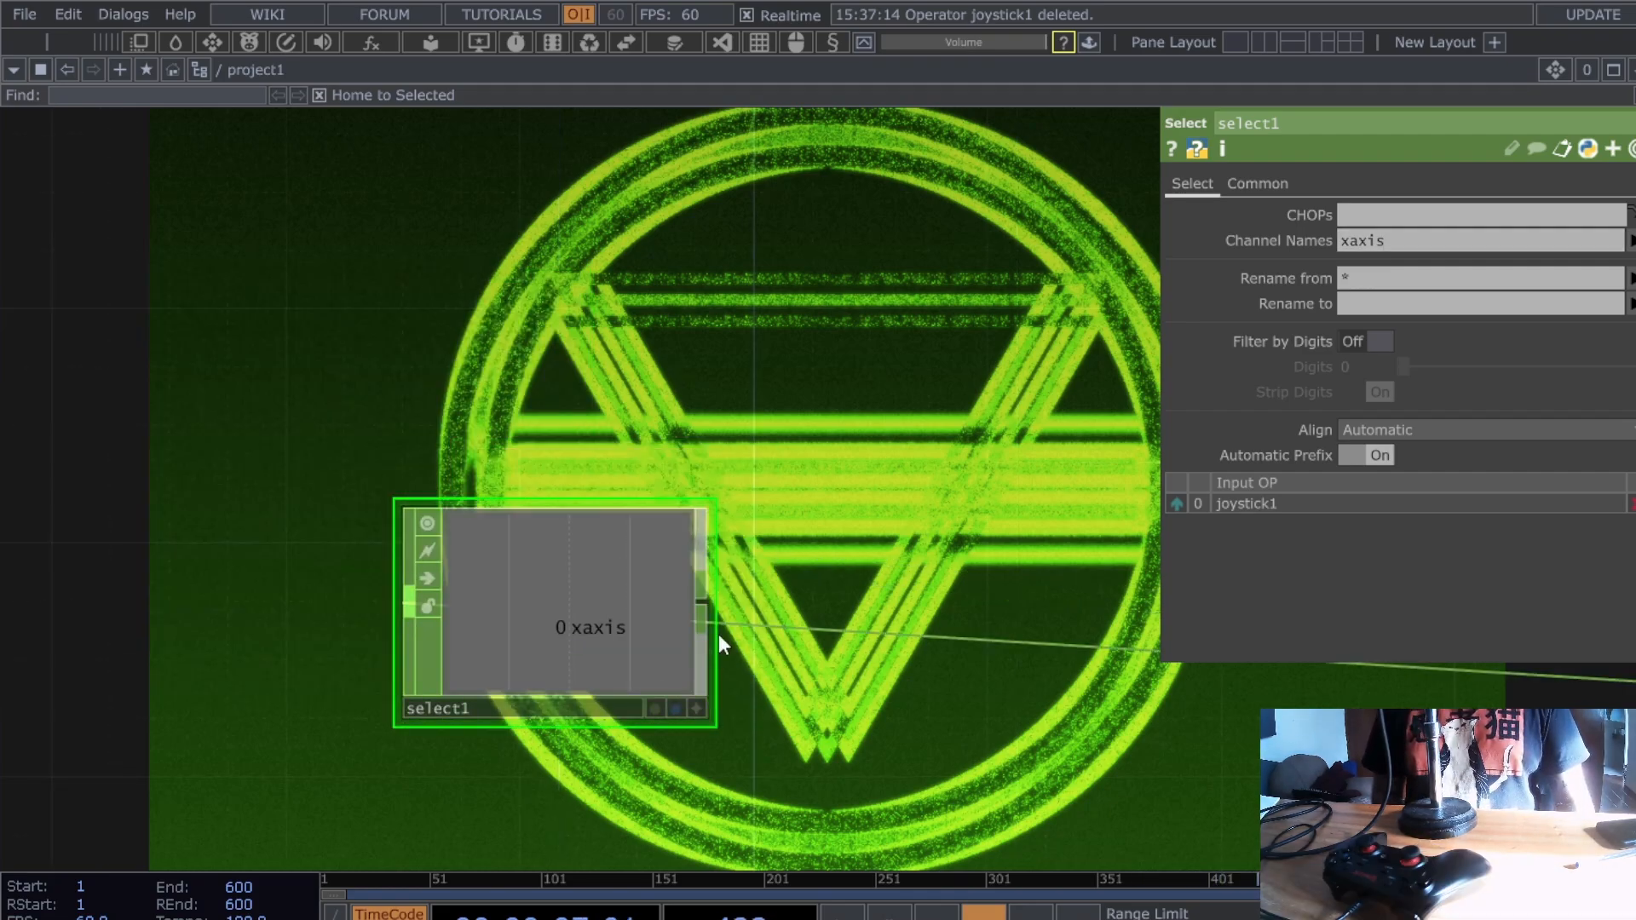
pyautogui.moveTo(749, 566); pyautogui.dragTo(914, 421)
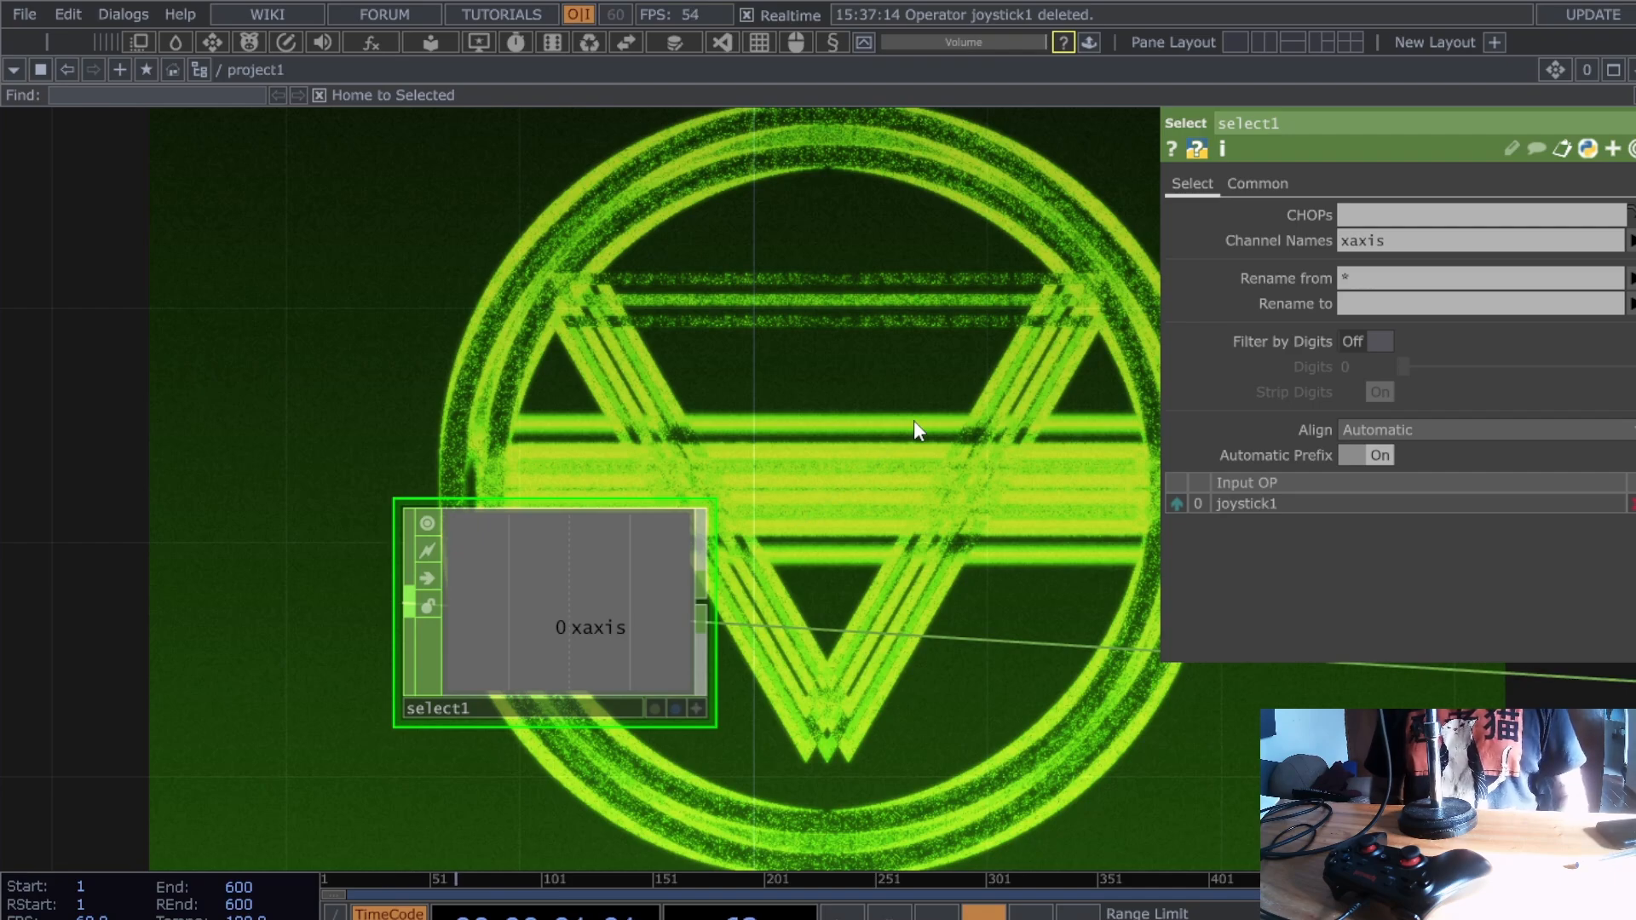
pyautogui.press('Return')
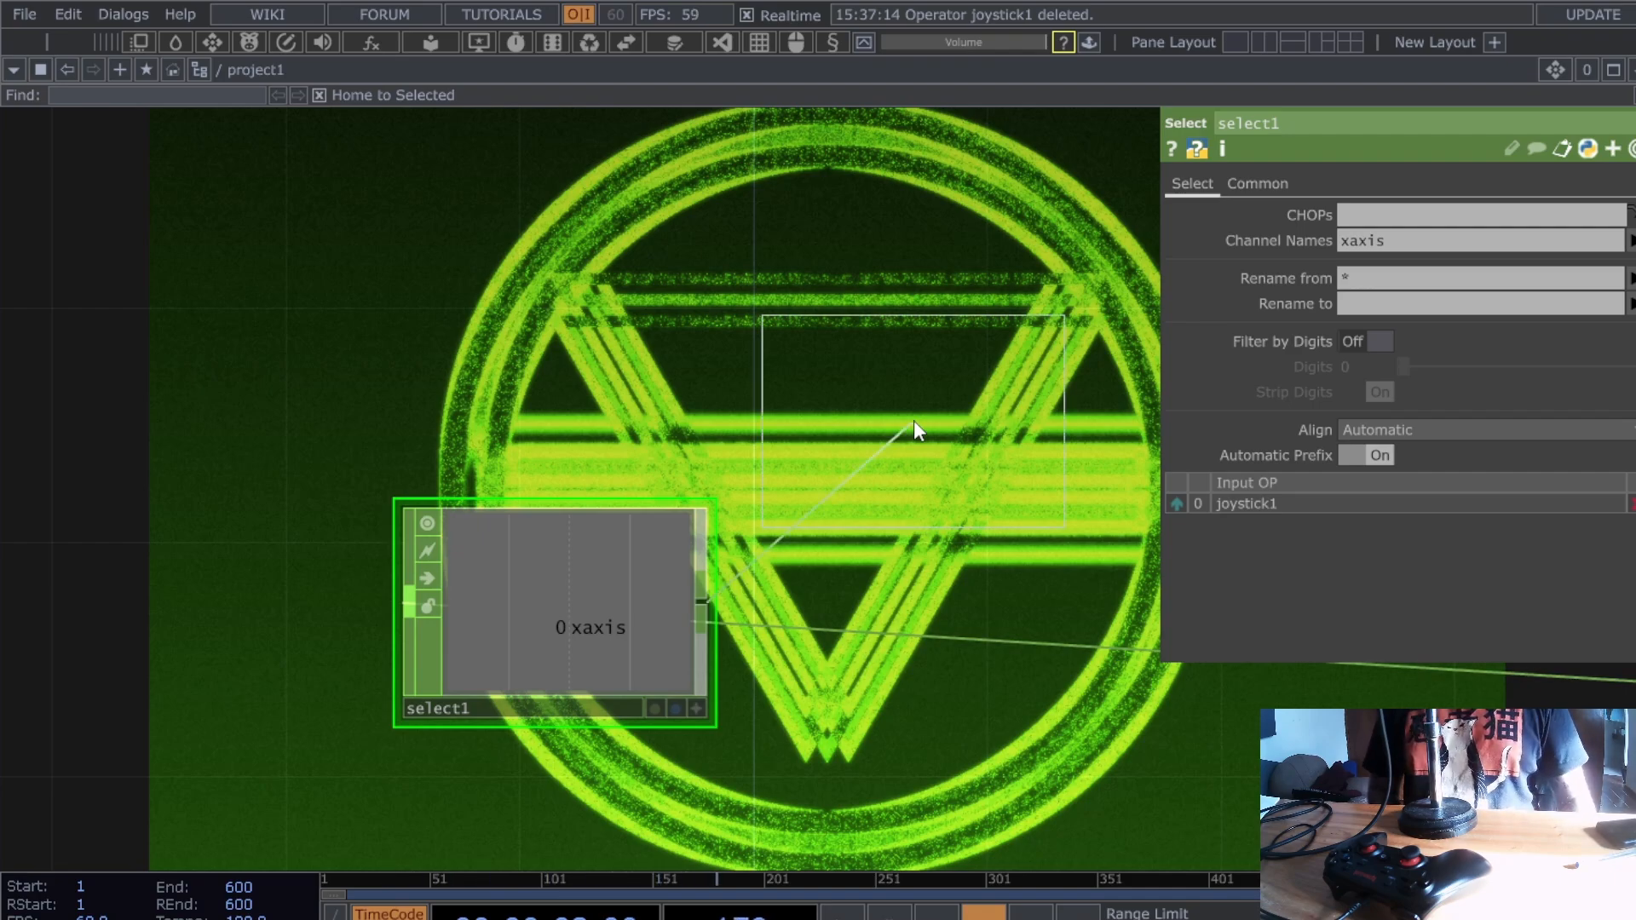
pyautogui.click(914, 421)
pyautogui.moveTo(940, 237); pyautogui.dragTo(672, 283)
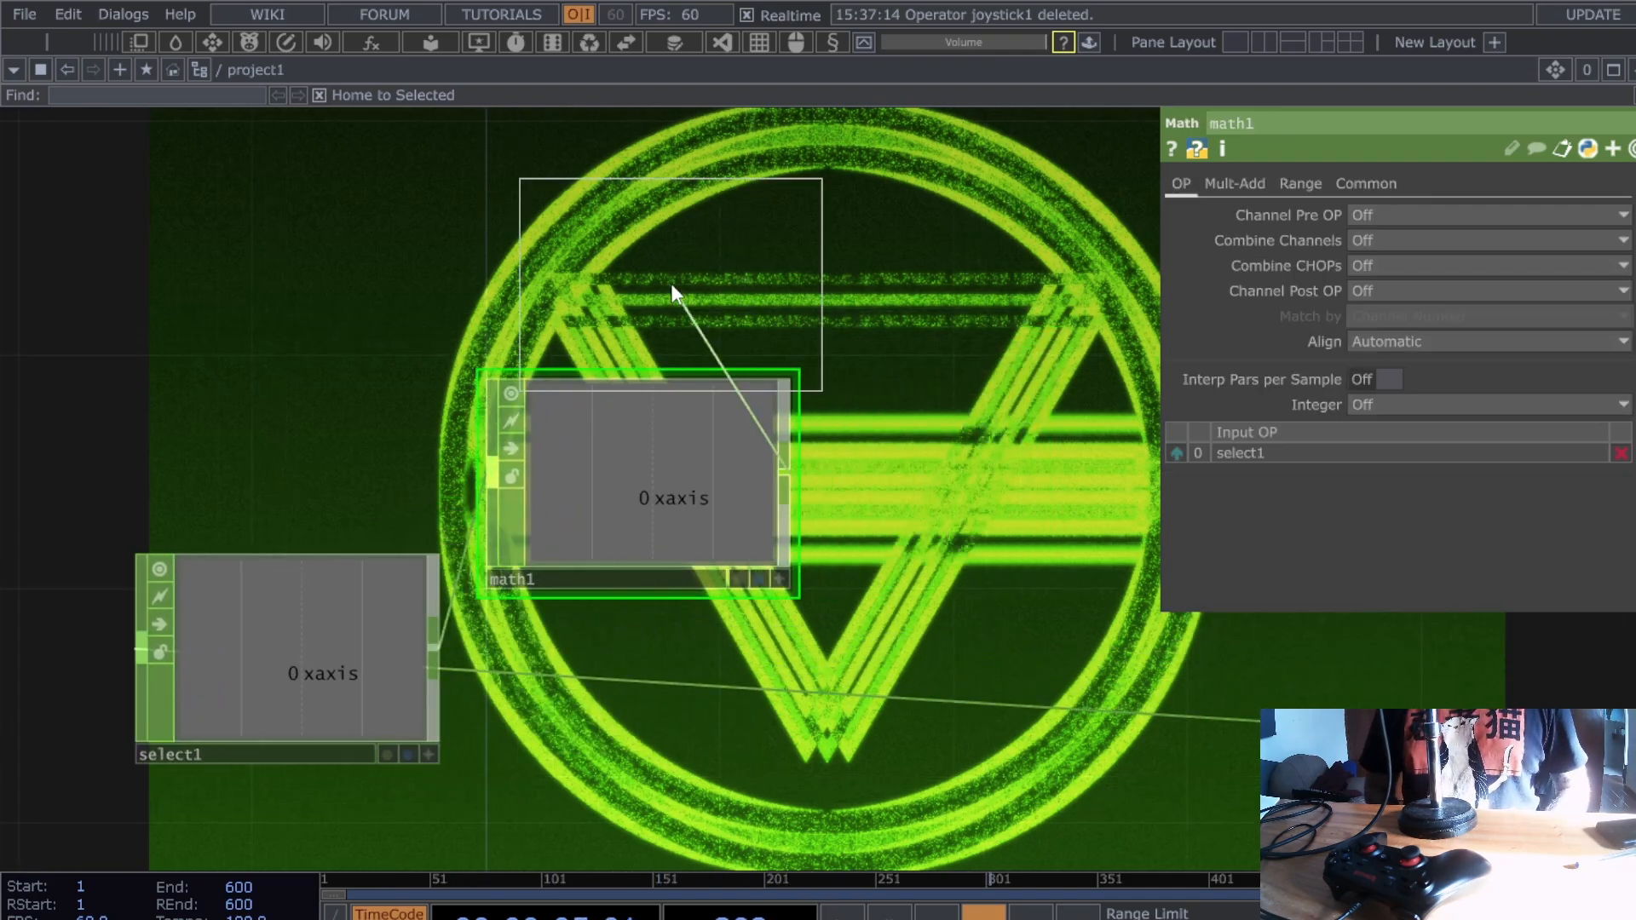
pyautogui.click(1064, 477)
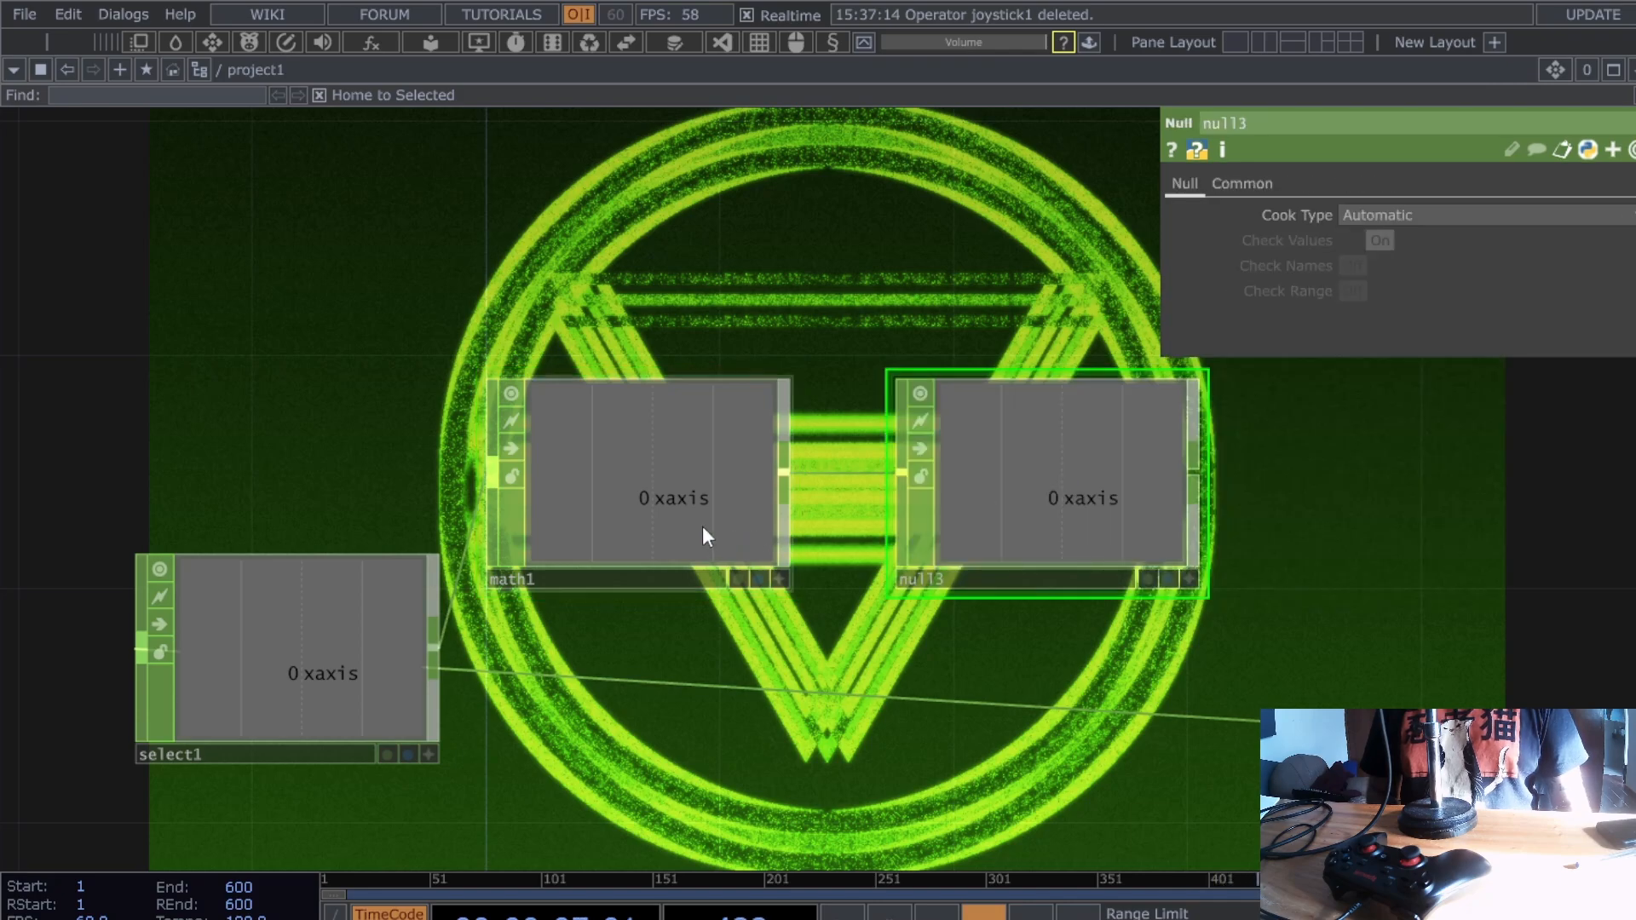
pyautogui.moveTo(702, 525); pyautogui.dragTo(702, 467)
pyautogui.moveTo(1037, 425); pyautogui.dragTo(1036, 366)
pyautogui.scroll(-5, 1312, 486)
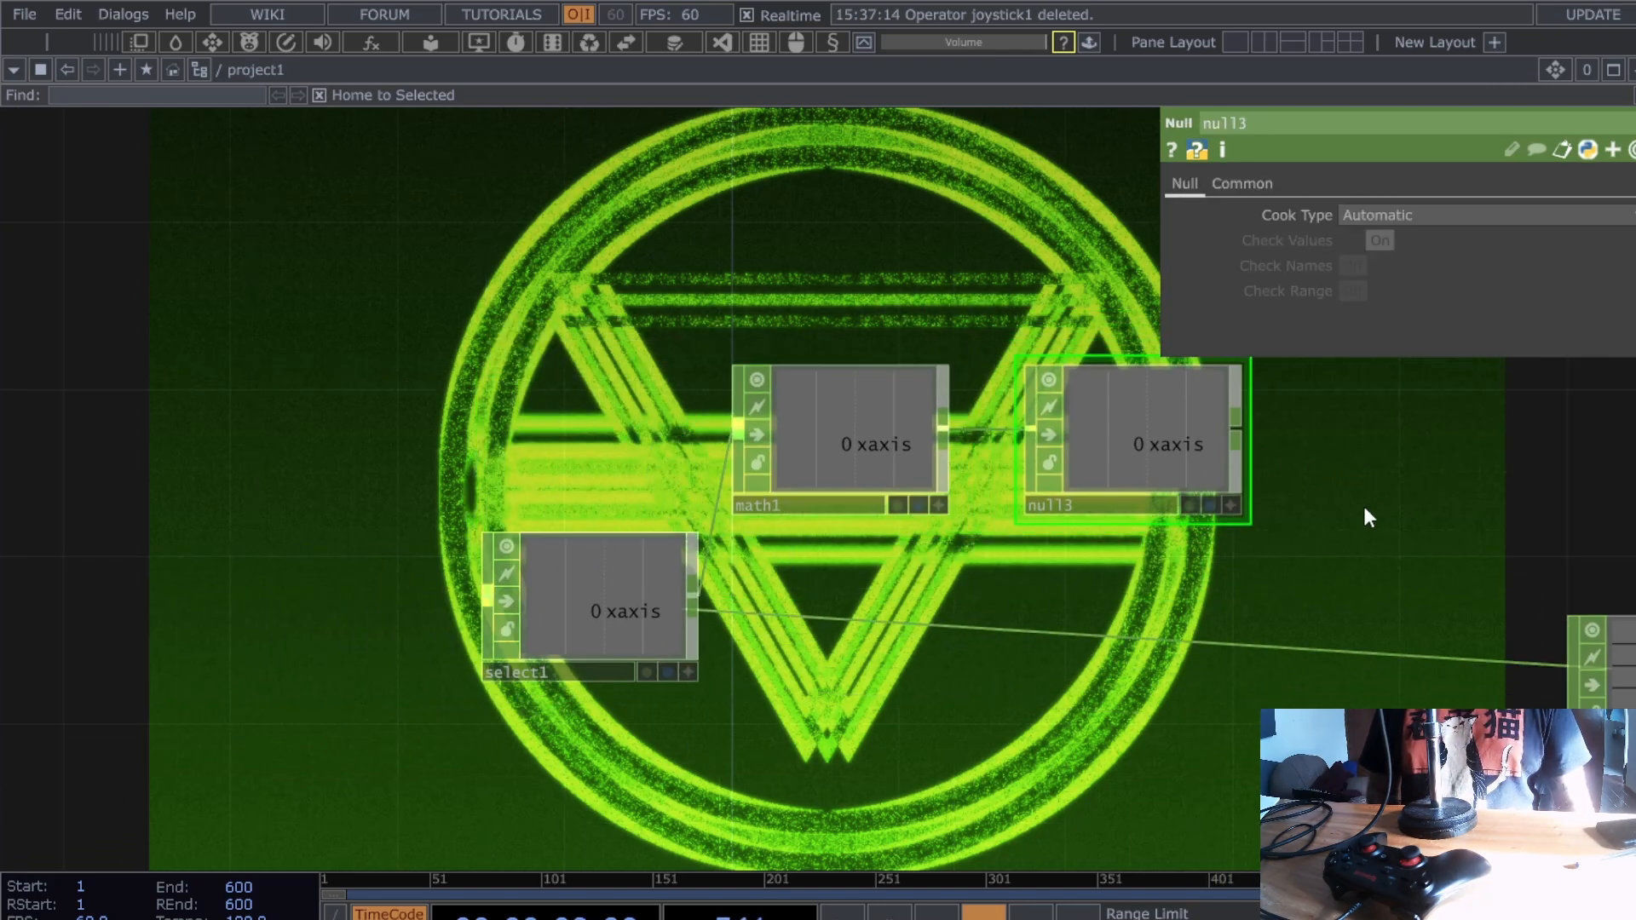
pyautogui.scroll(-2, 937, 401)
pyautogui.moveTo(934, 403); pyautogui.dragTo(744, 490)
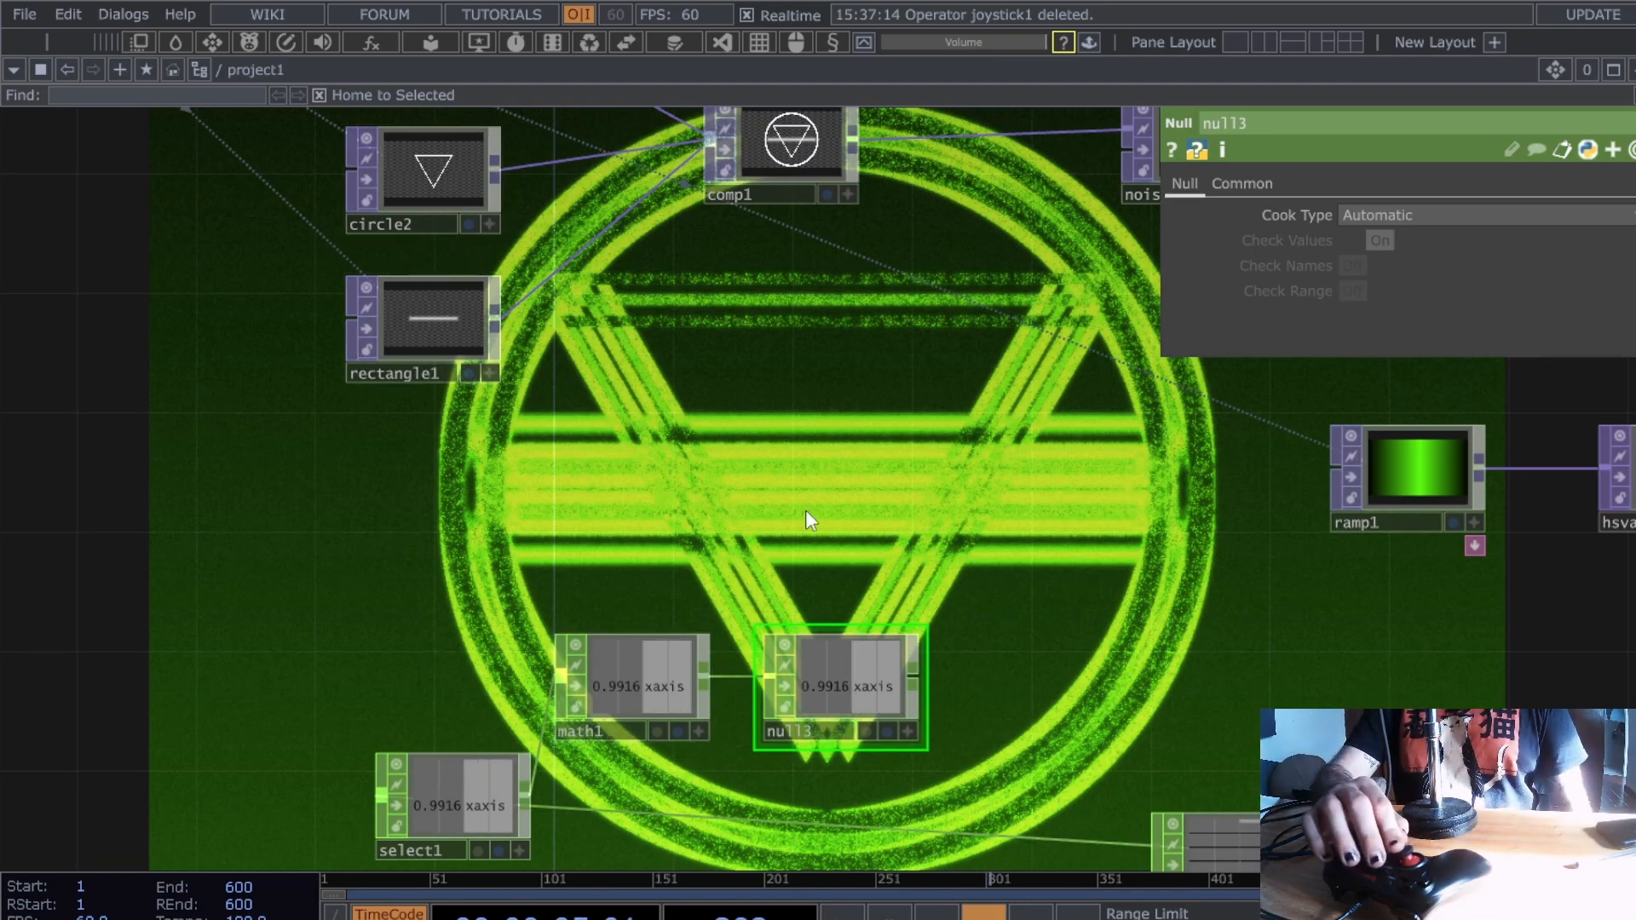
pyautogui.moveTo(698, 505); pyautogui.dragTo(725, 647)
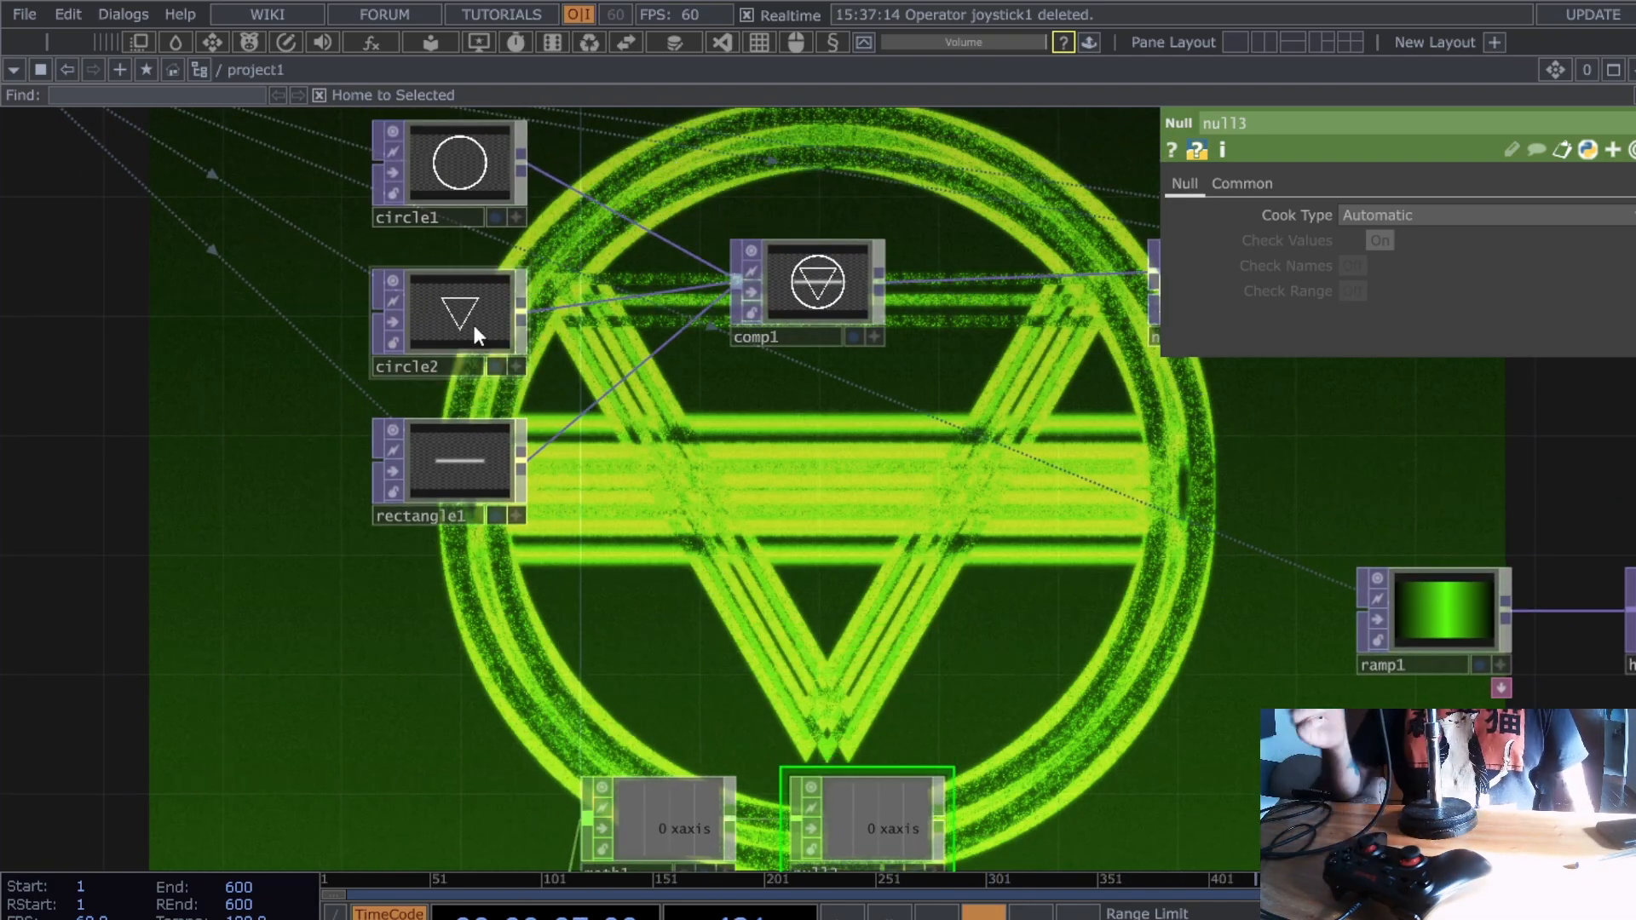
pyautogui.scroll(-3, 947, 834)
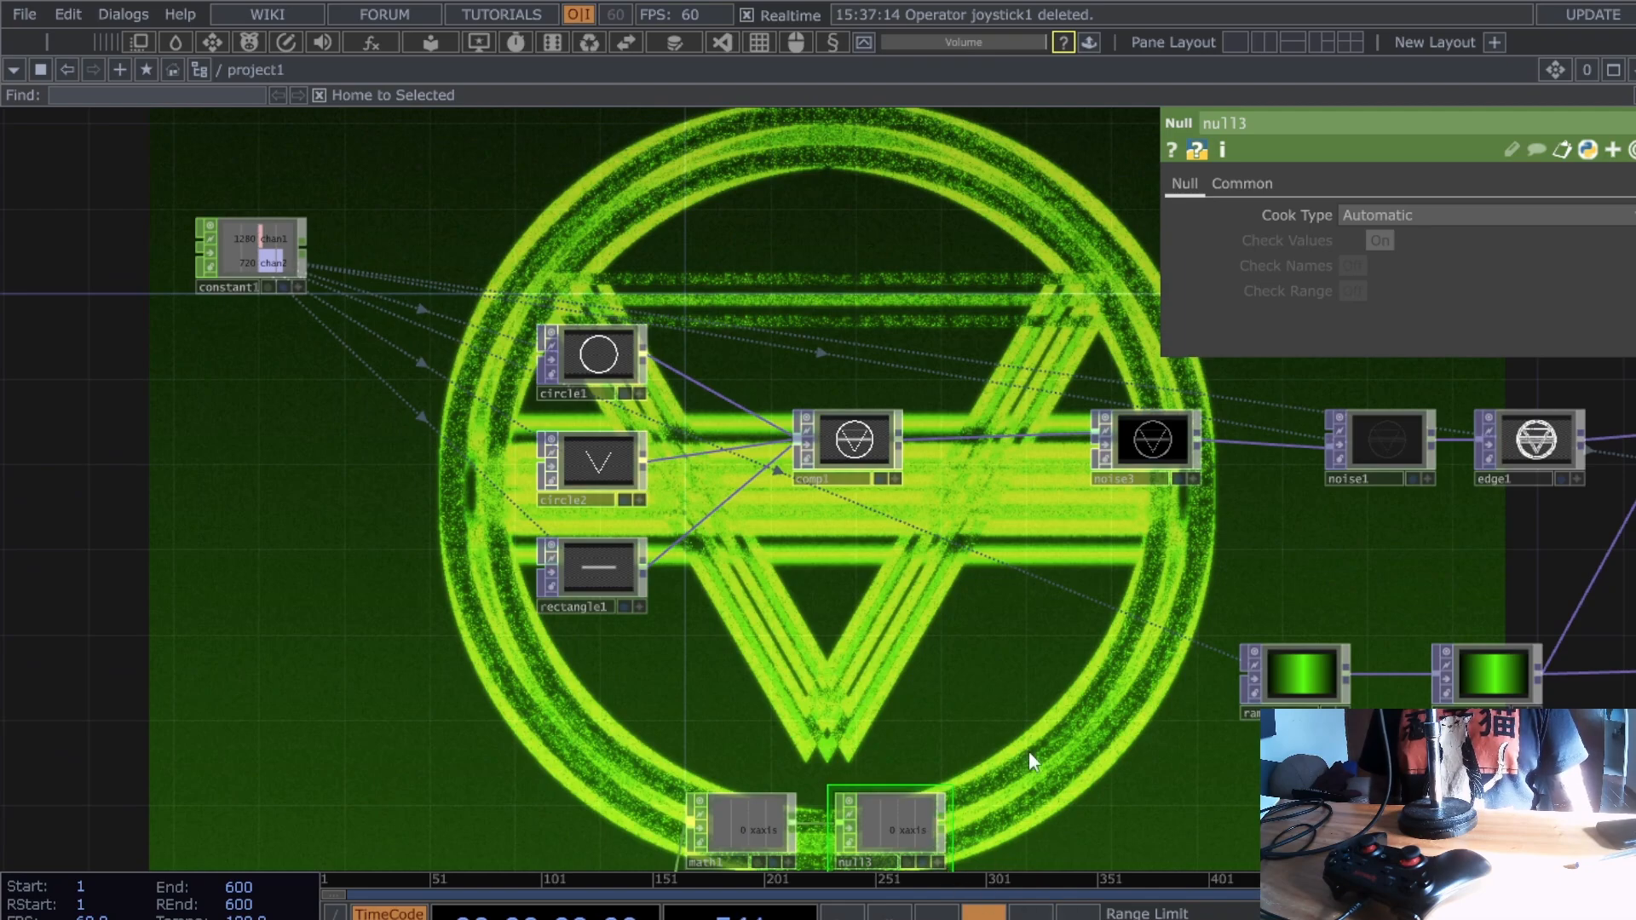
pyautogui.scroll(4, 986, 675)
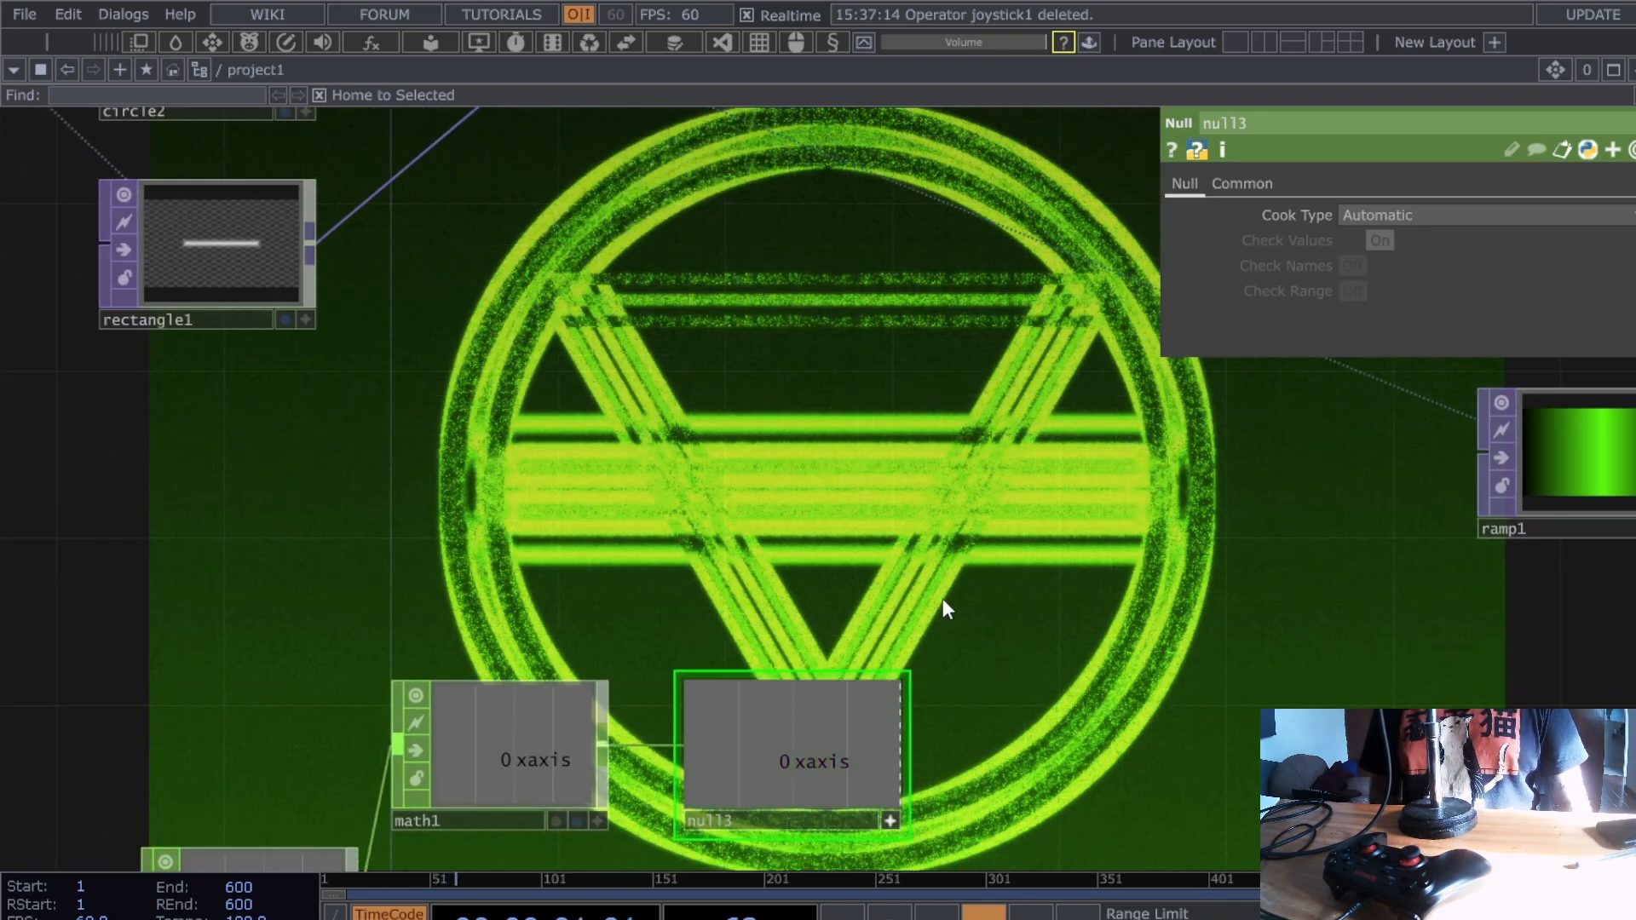
pyautogui.moveTo(942, 603); pyautogui.dragTo(974, 640)
# - Export null3's xaxis channel to circle2's Rotate, then move select1 beside math1
pyautogui.click(280, 145)
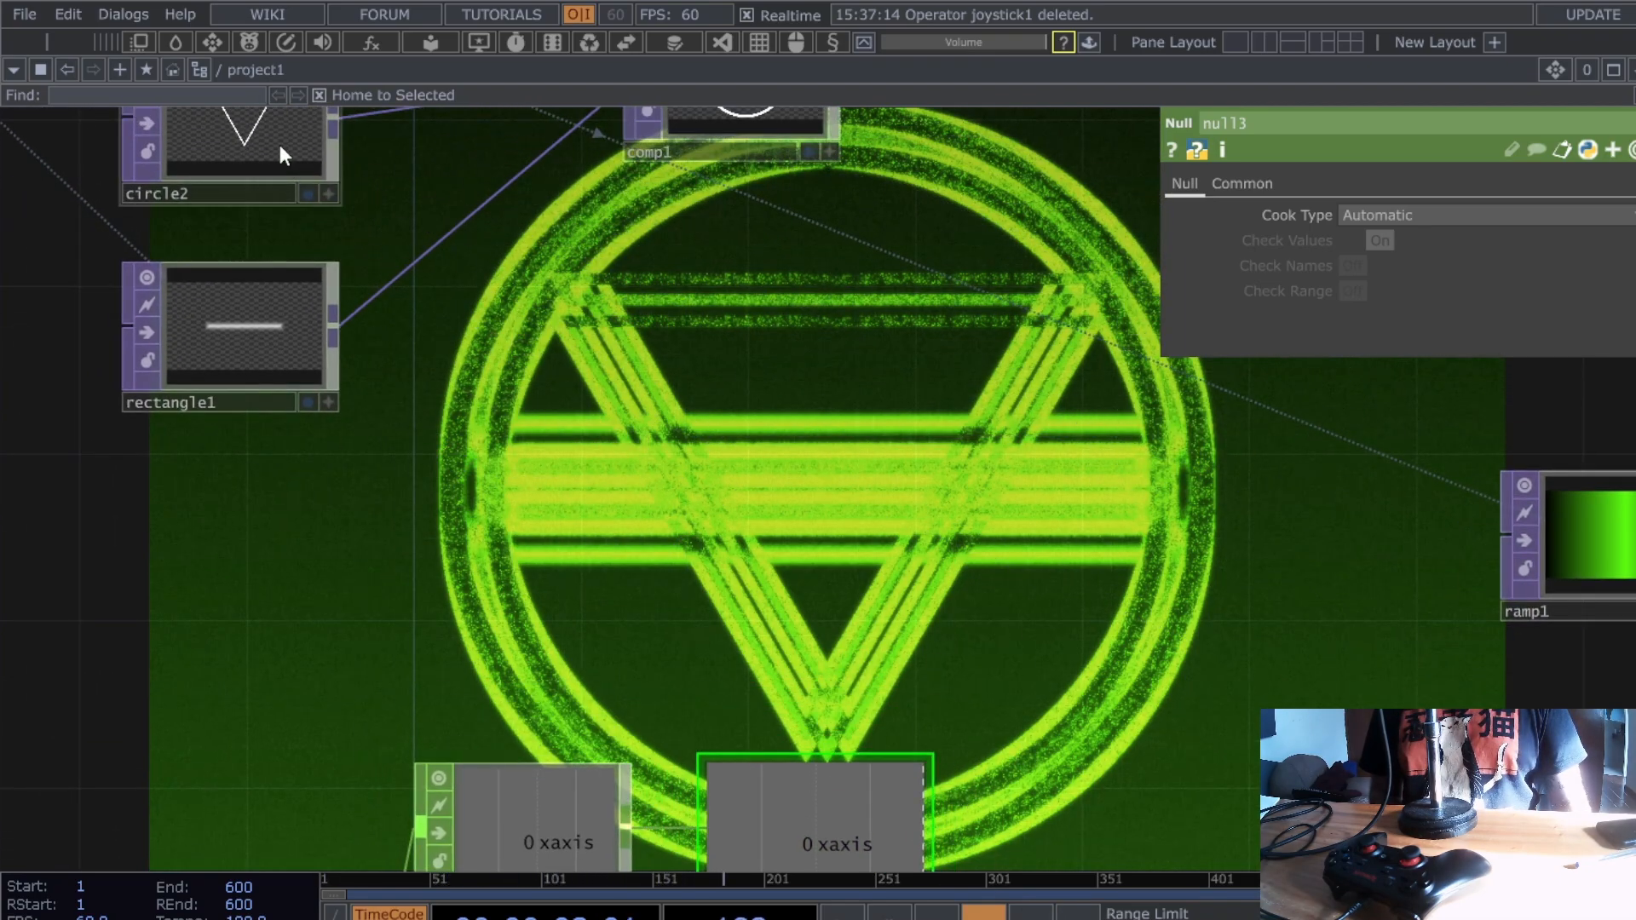
pyautogui.moveTo(814, 818); pyautogui.dragTo(1403, 241)
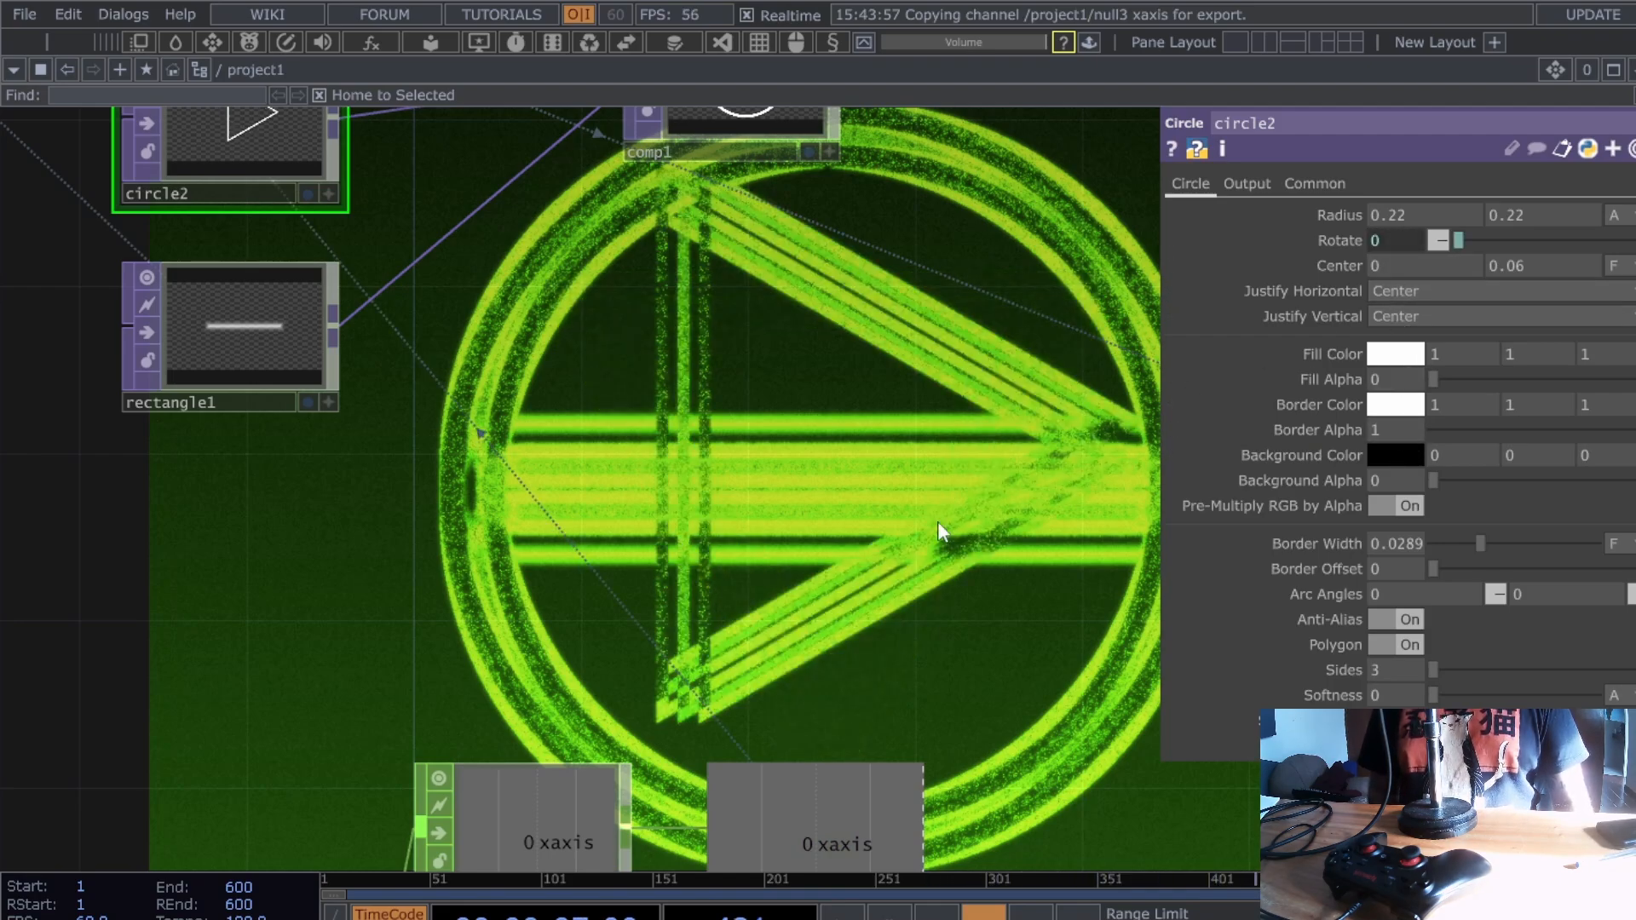
pyautogui.moveTo(965, 585); pyautogui.dragTo(1006, 536)
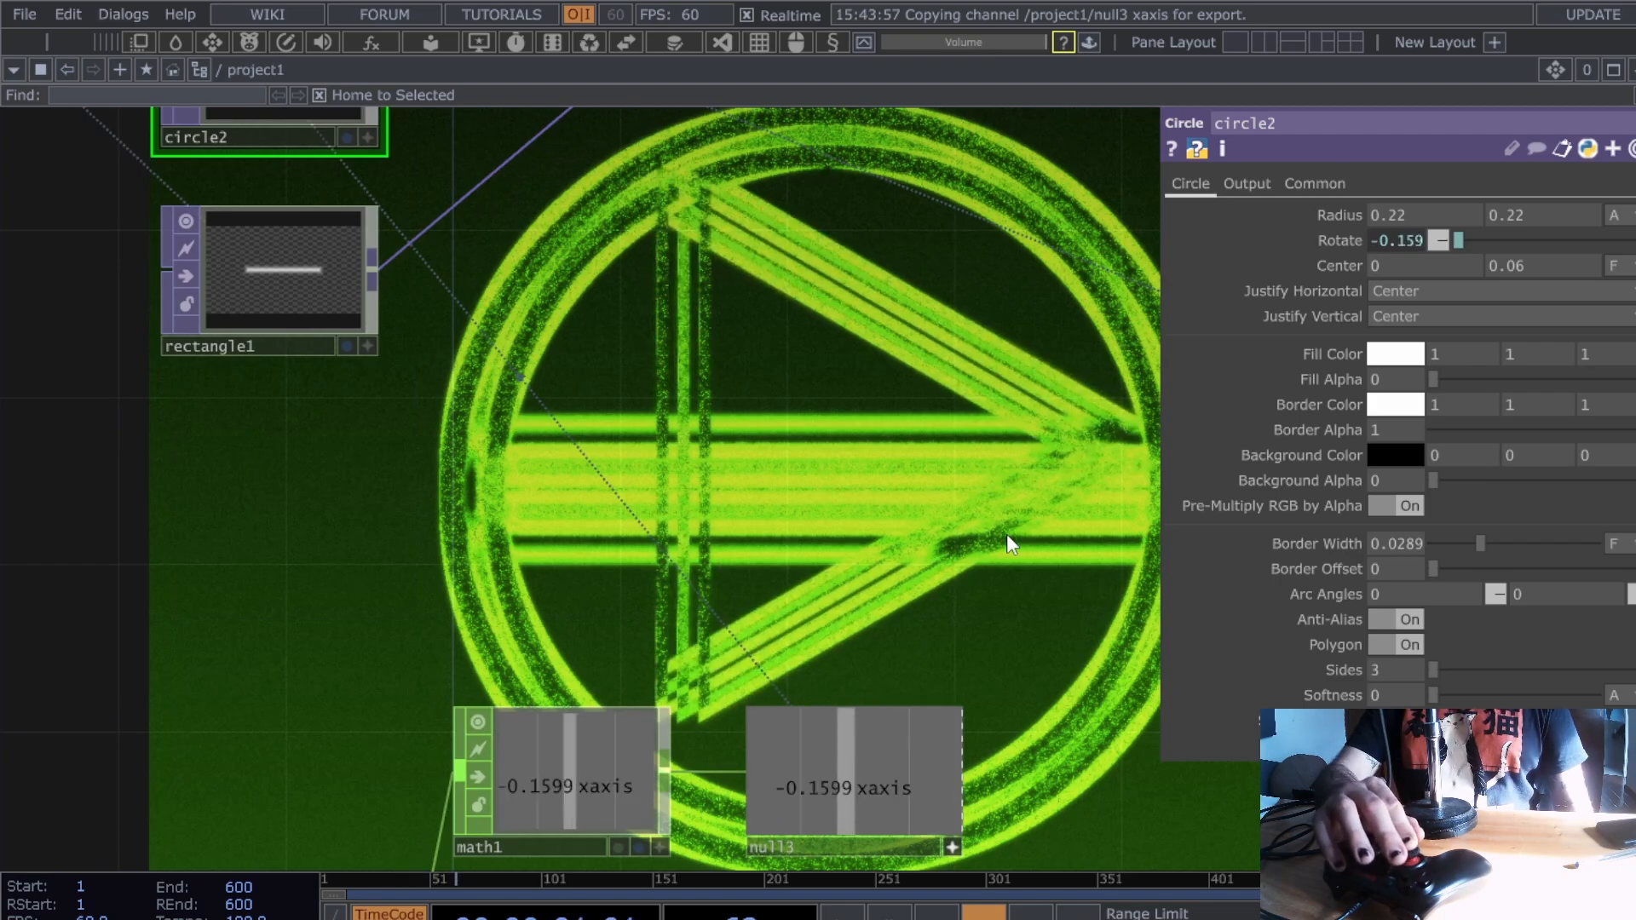
pyautogui.moveTo(796, 566); pyautogui.dragTo(1039, 452)
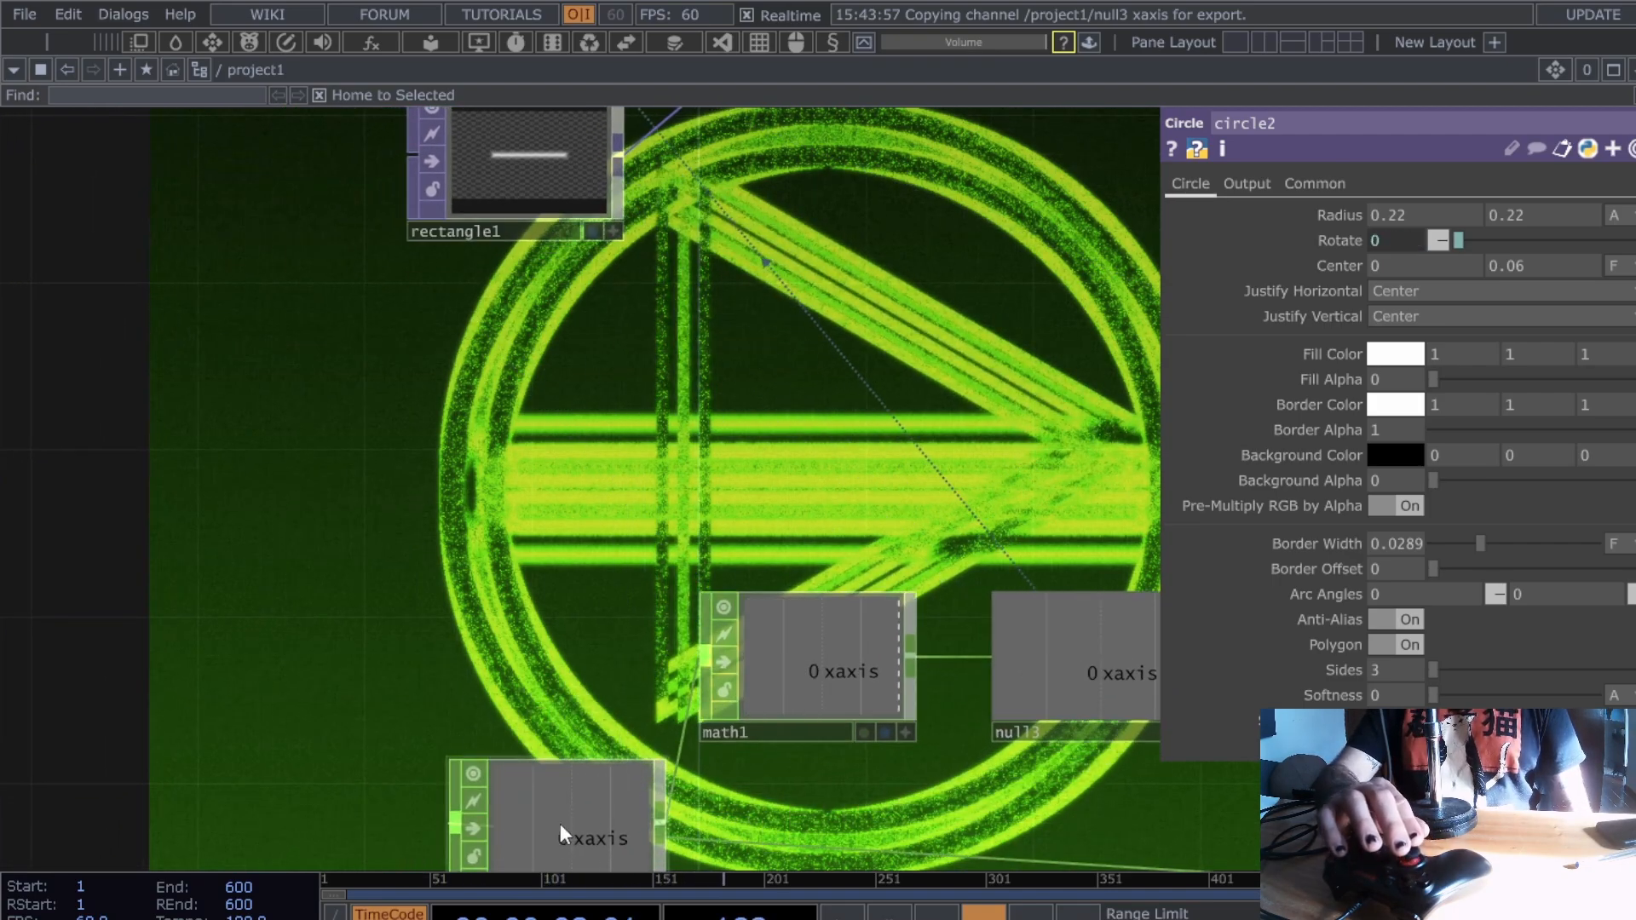
pyautogui.moveTo(559, 823); pyautogui.dragTo(392, 741)
# - Give math1 a From Range of -1 to 1 and a To Range of -90 to 90
pyautogui.click(828, 656)
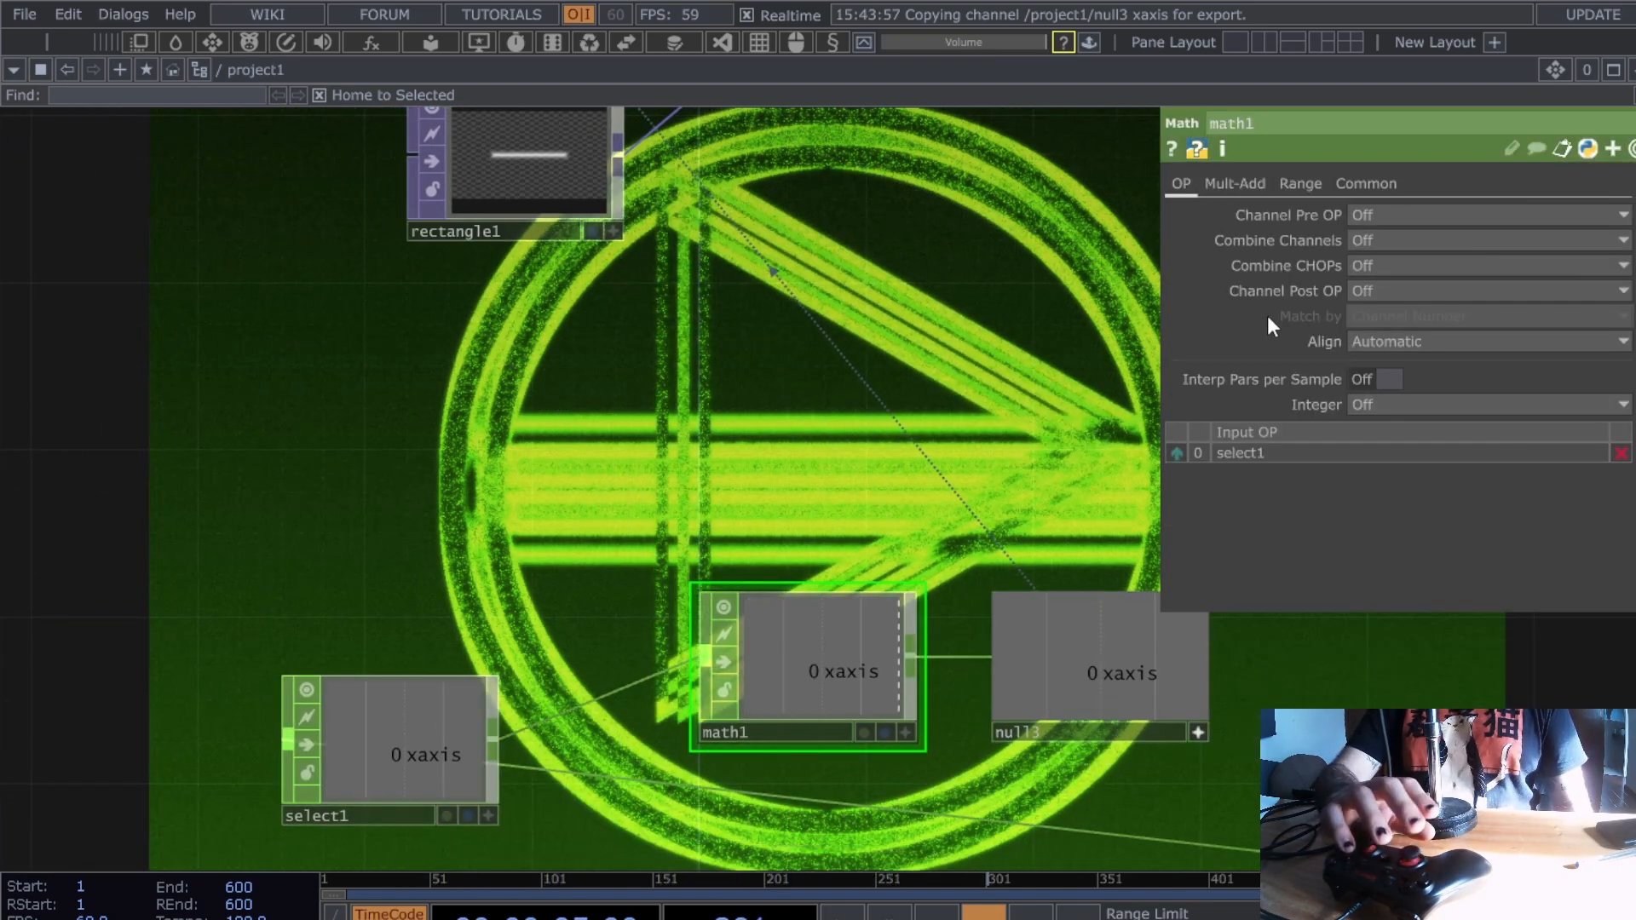
pyautogui.click(1321, 179)
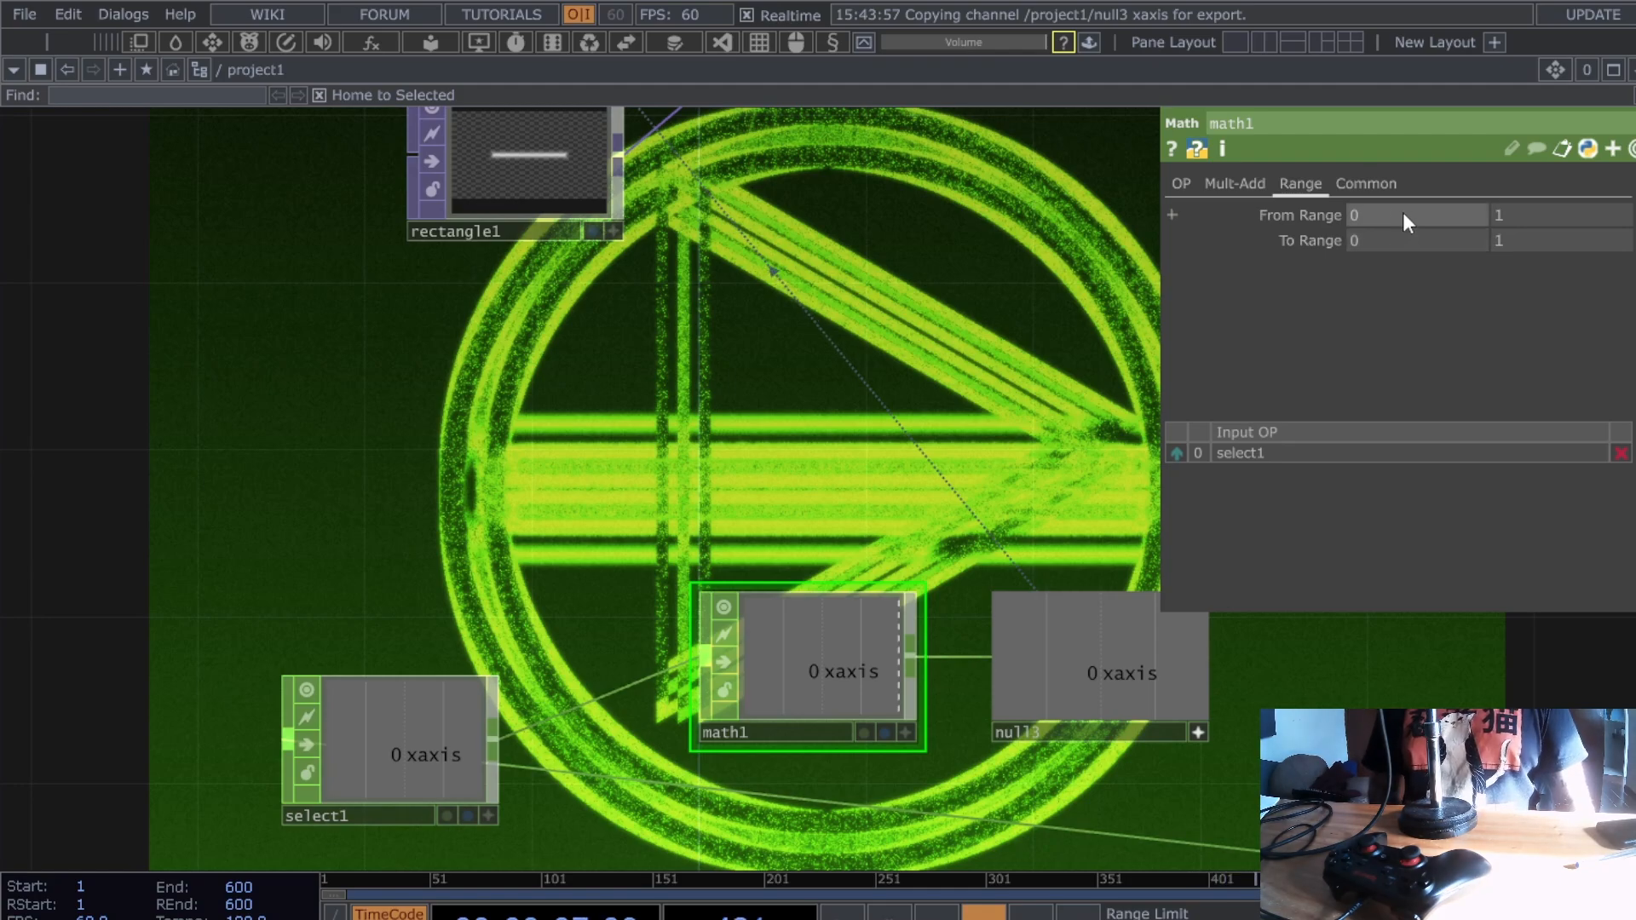
pyautogui.click(1403, 215)
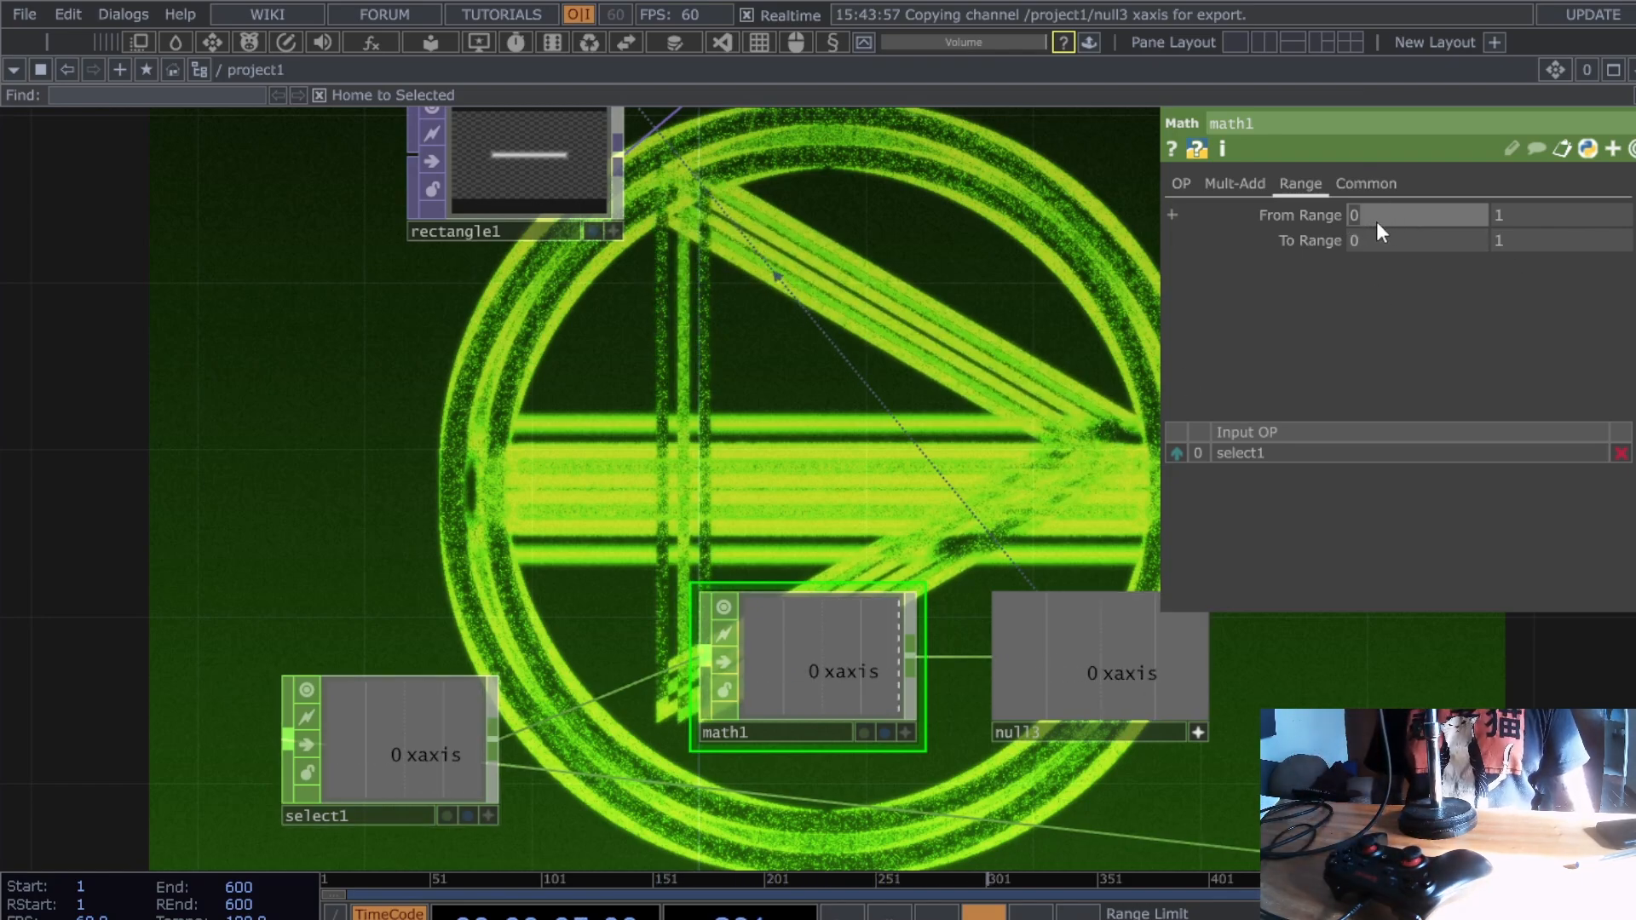
pyautogui.click(1365, 325)
pyautogui.click(1429, 236)
pyautogui.write('-1')
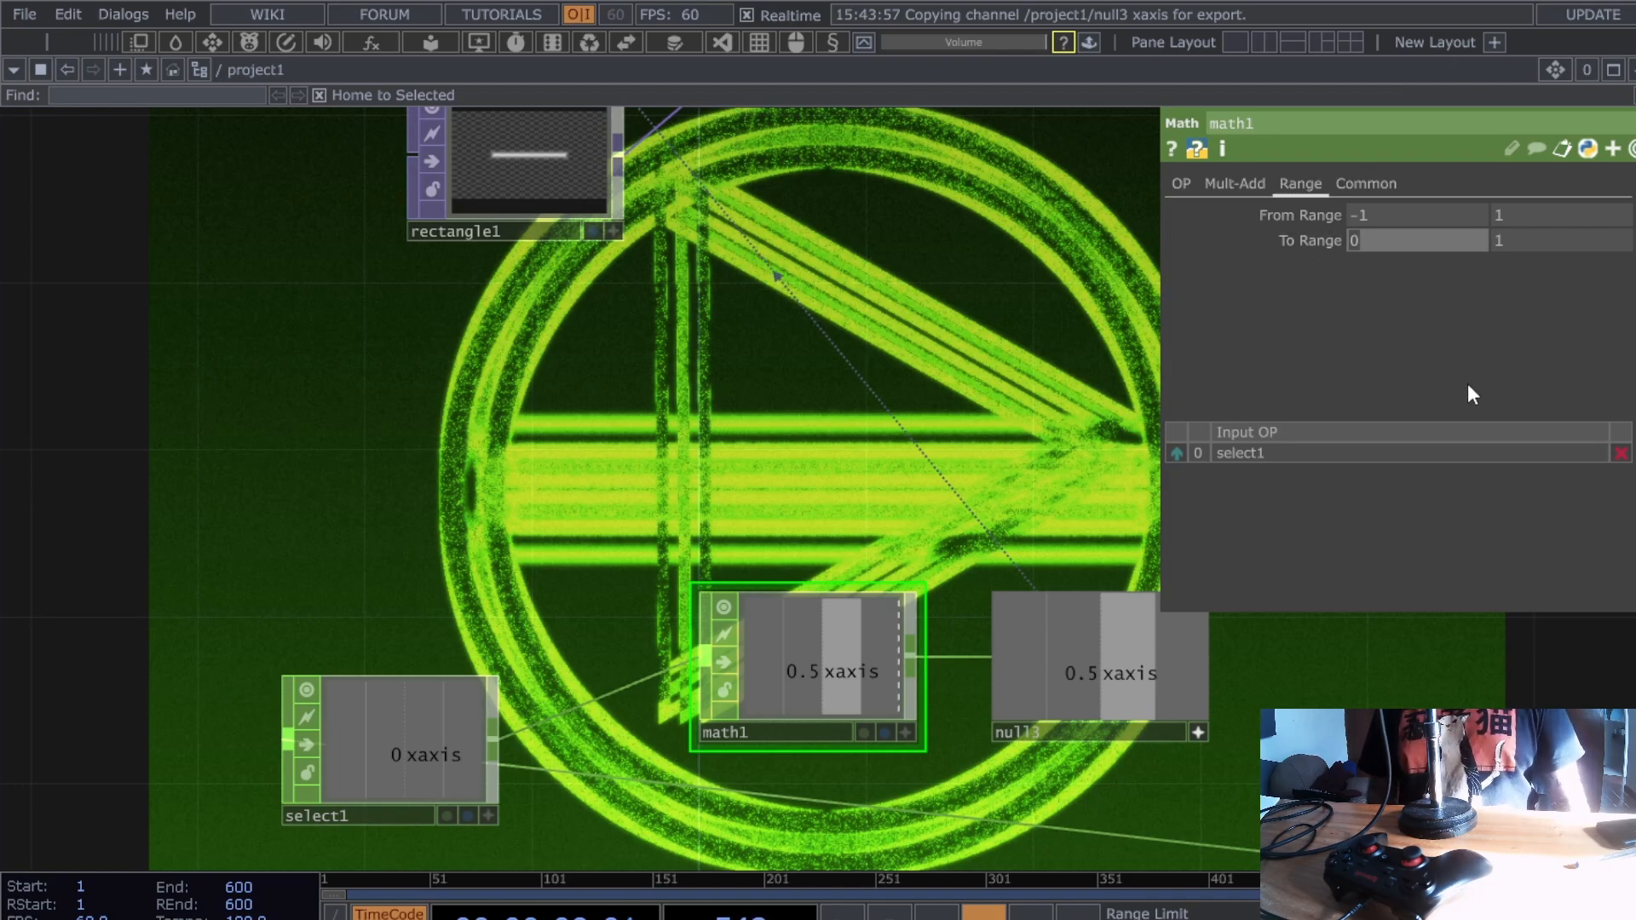
pyautogui.write('90')
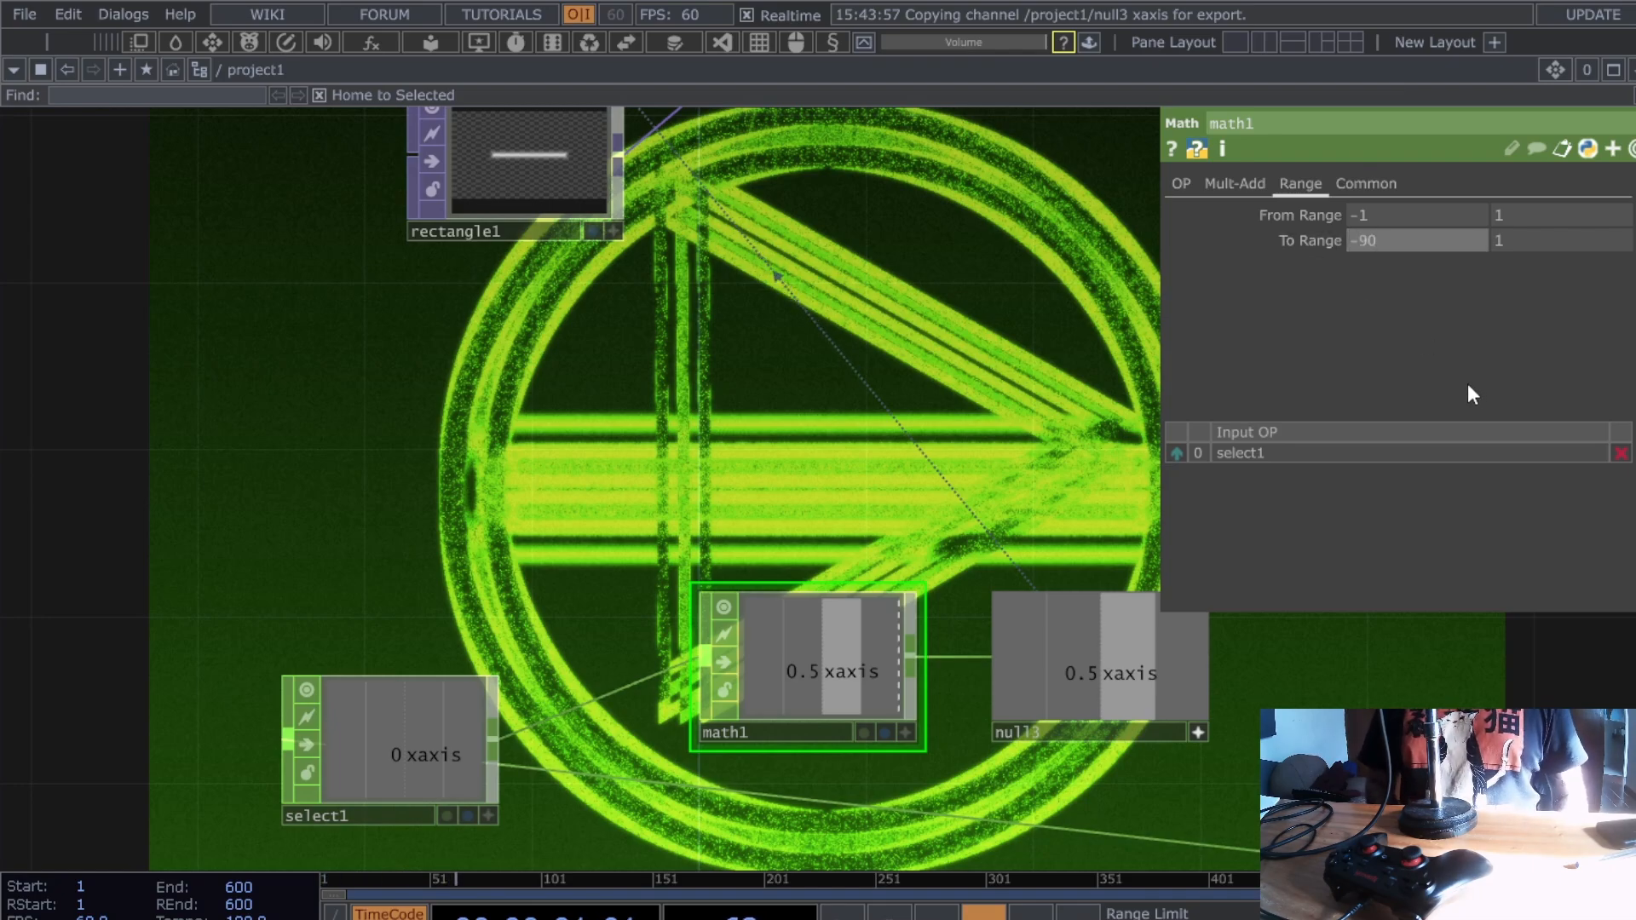
pyautogui.press('Return')
pyautogui.click(1547, 246)
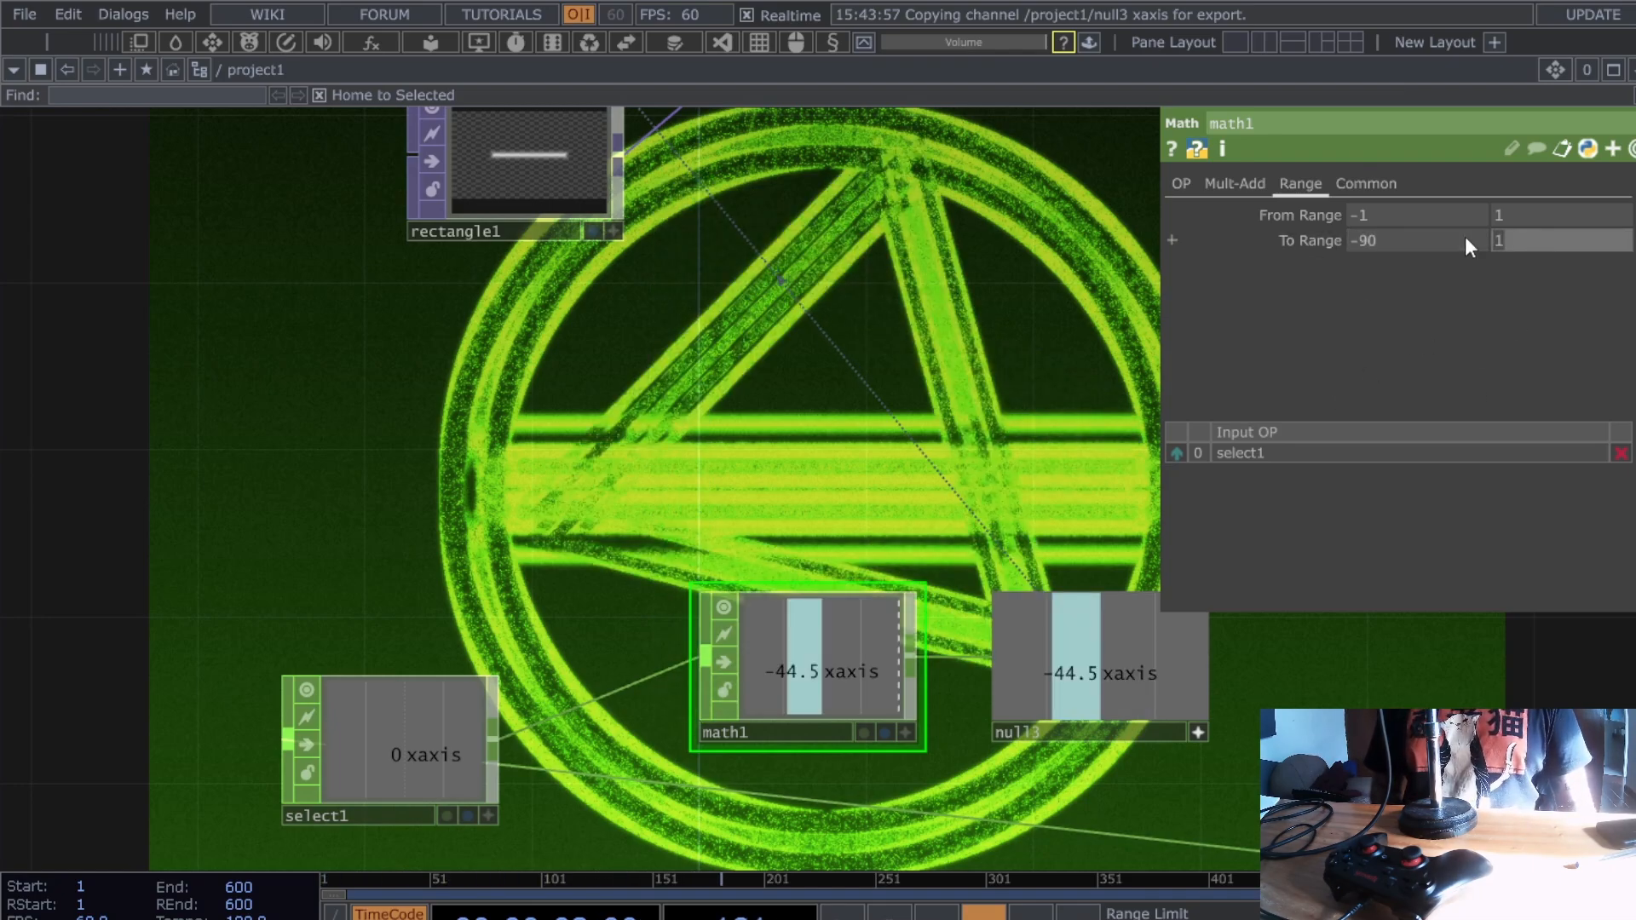
pyautogui.write('90')
pyautogui.press('Return')
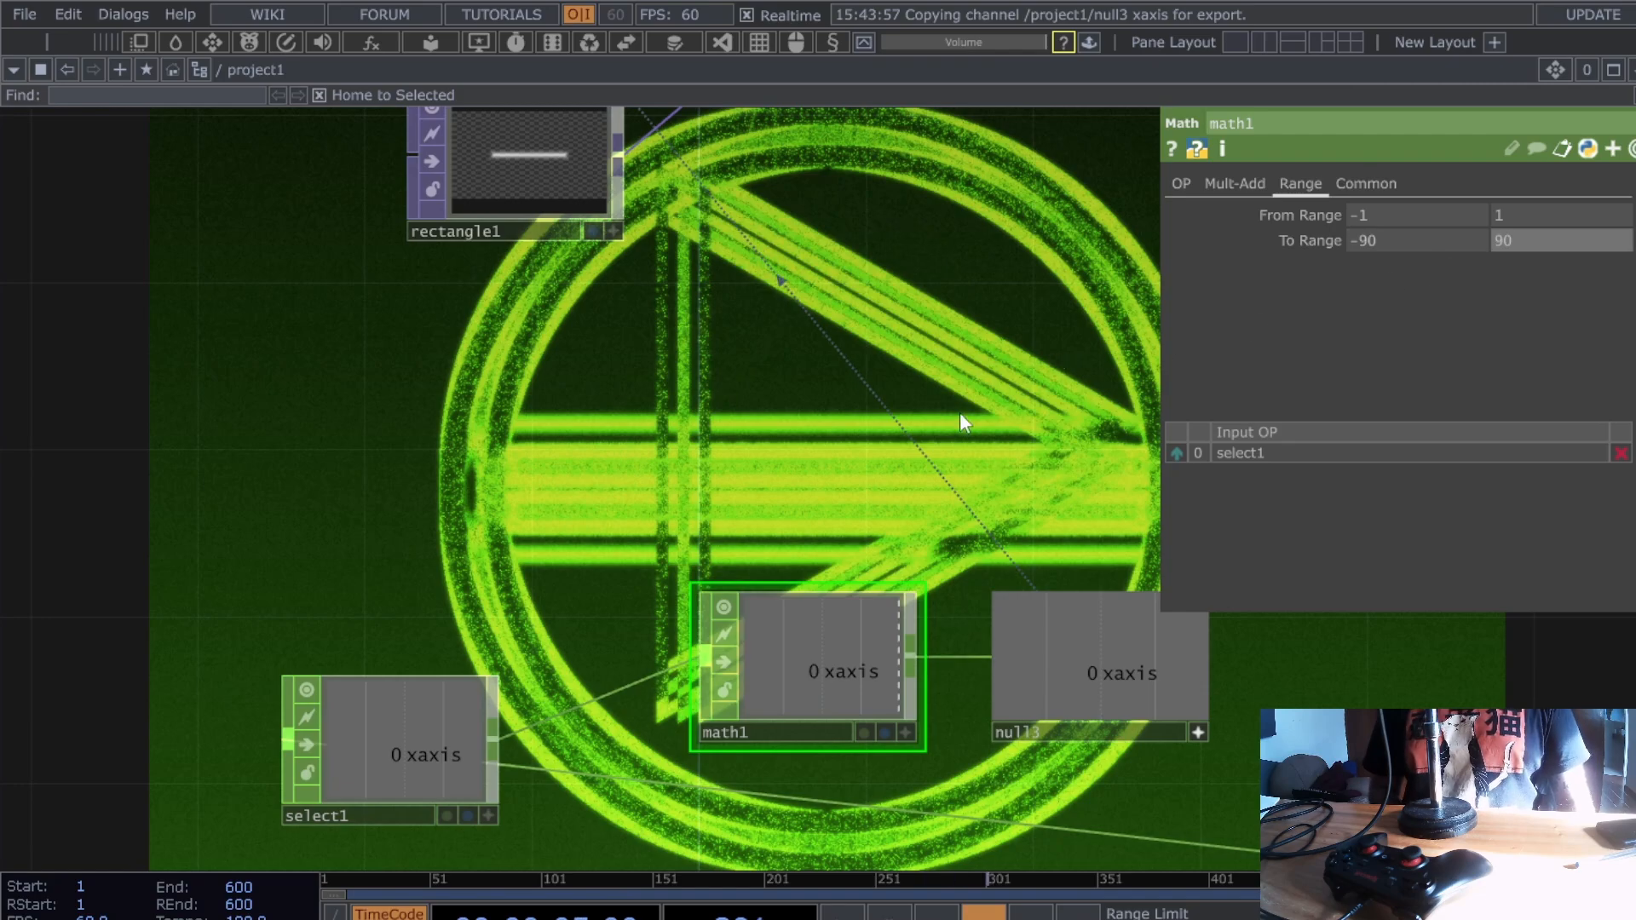
# - Try a 0 value, undo it back to -90, and select circle2
pyautogui.moveTo(960, 413); pyautogui.dragTo(964, 363)
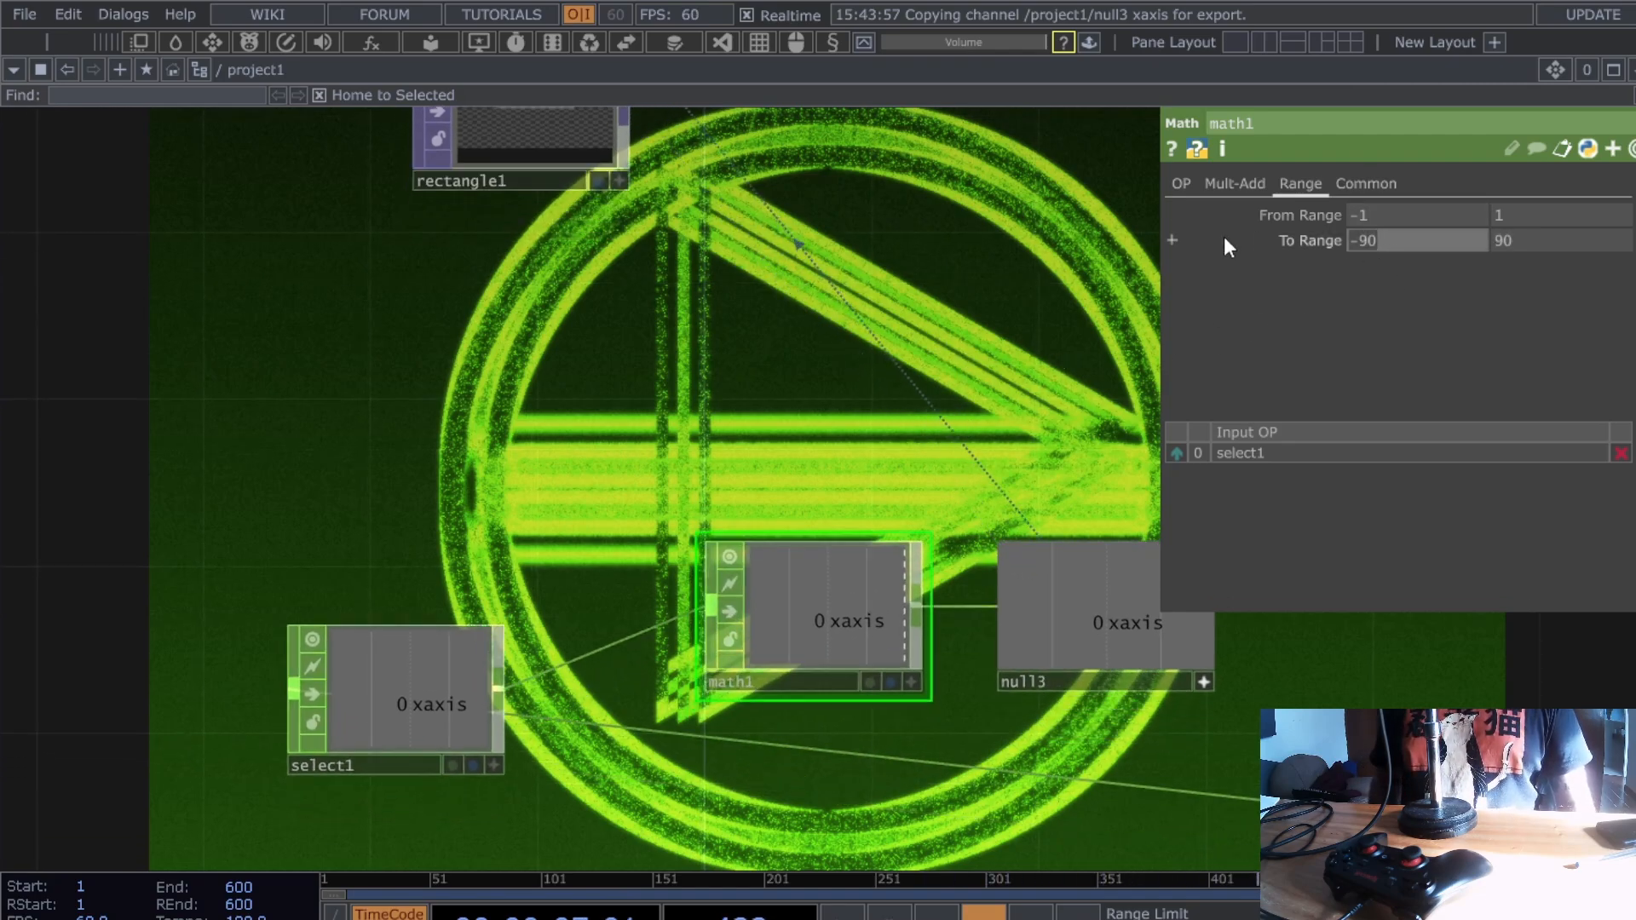
pyautogui.write('0')
pyautogui.press('Return')
pyautogui.hotkey('ctrl', 'z')
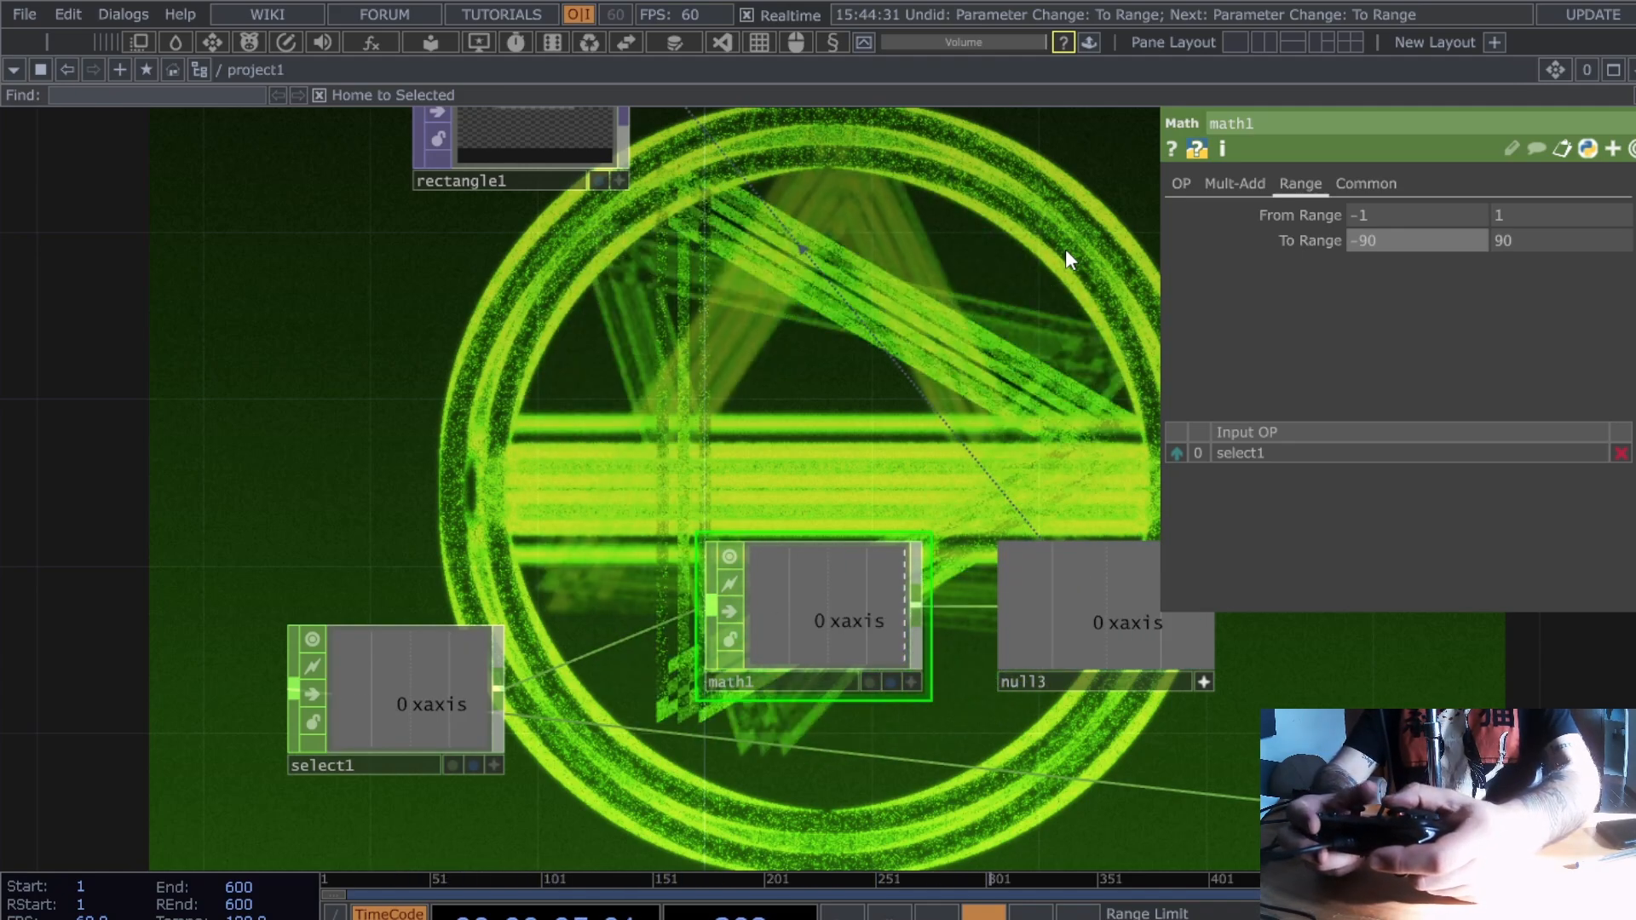
pyautogui.moveTo(1066, 249); pyautogui.dragTo(992, 364)
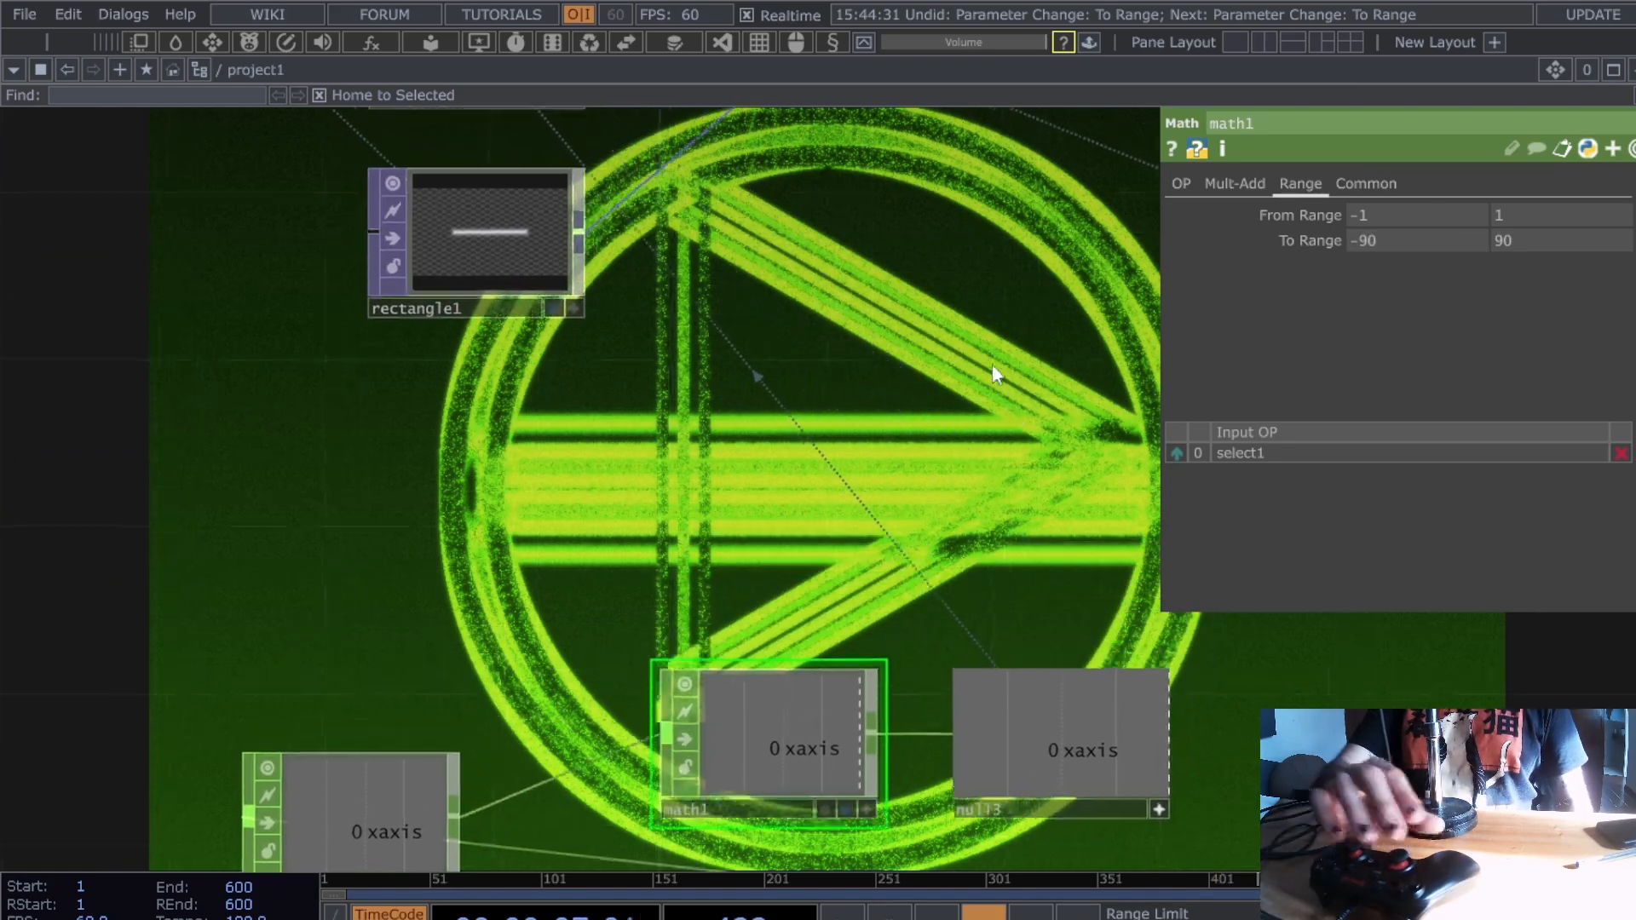
pyautogui.scroll(-3, 988, 358)
pyautogui.click(731, 362)
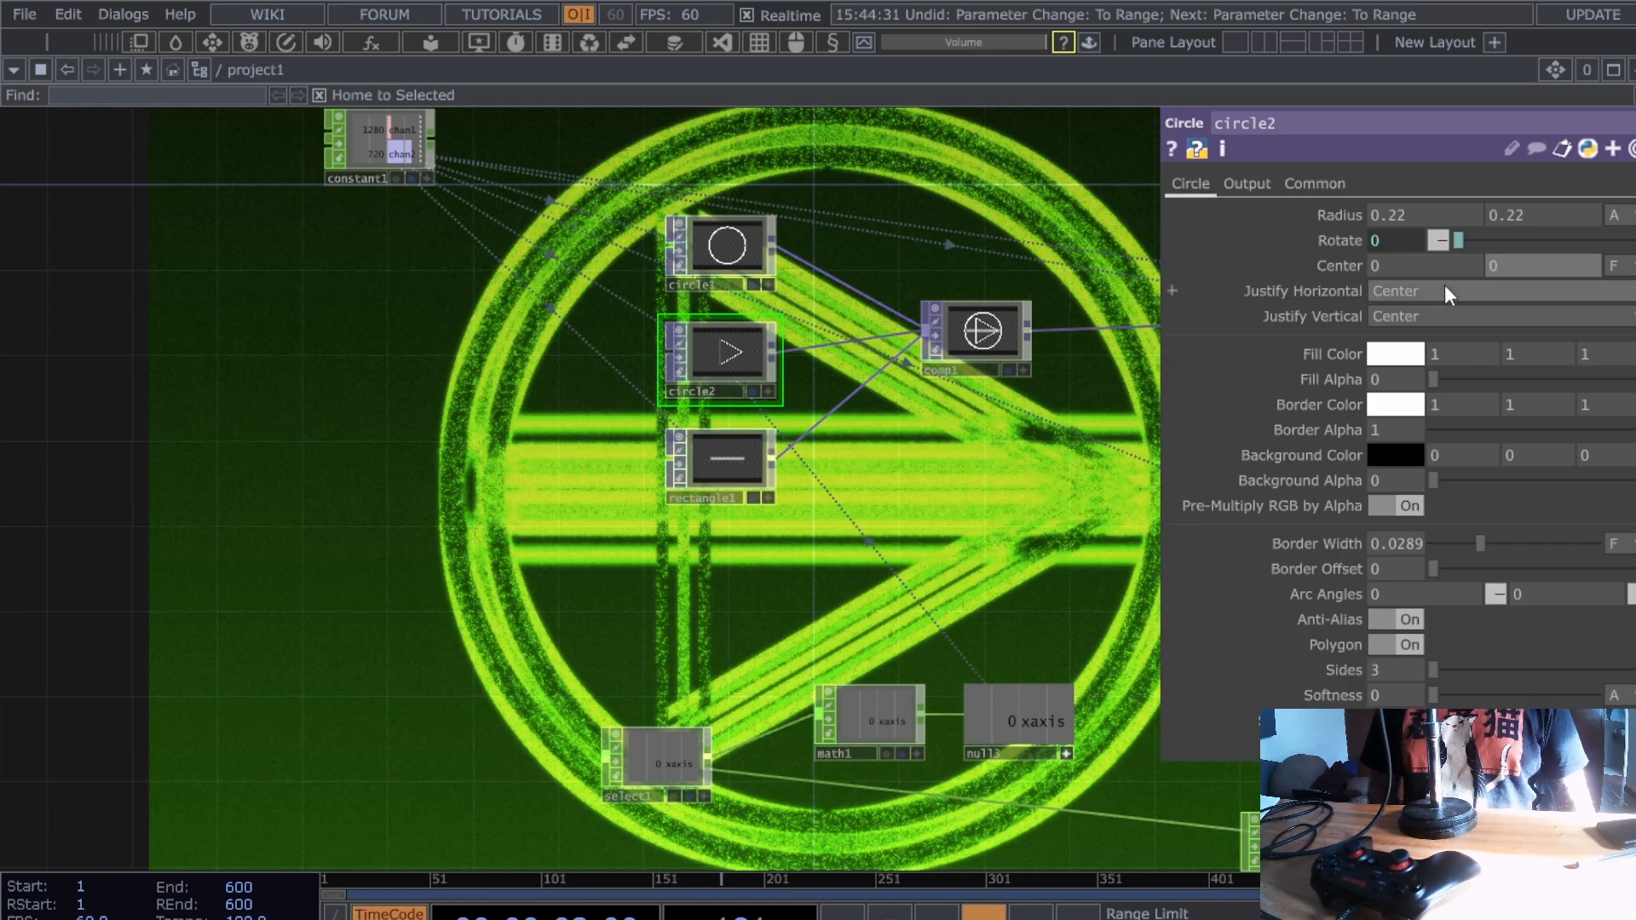
# - Rearrange math1 and null3 to leave room between them
pyautogui.moveTo(968, 514); pyautogui.dragTo(966, 452)
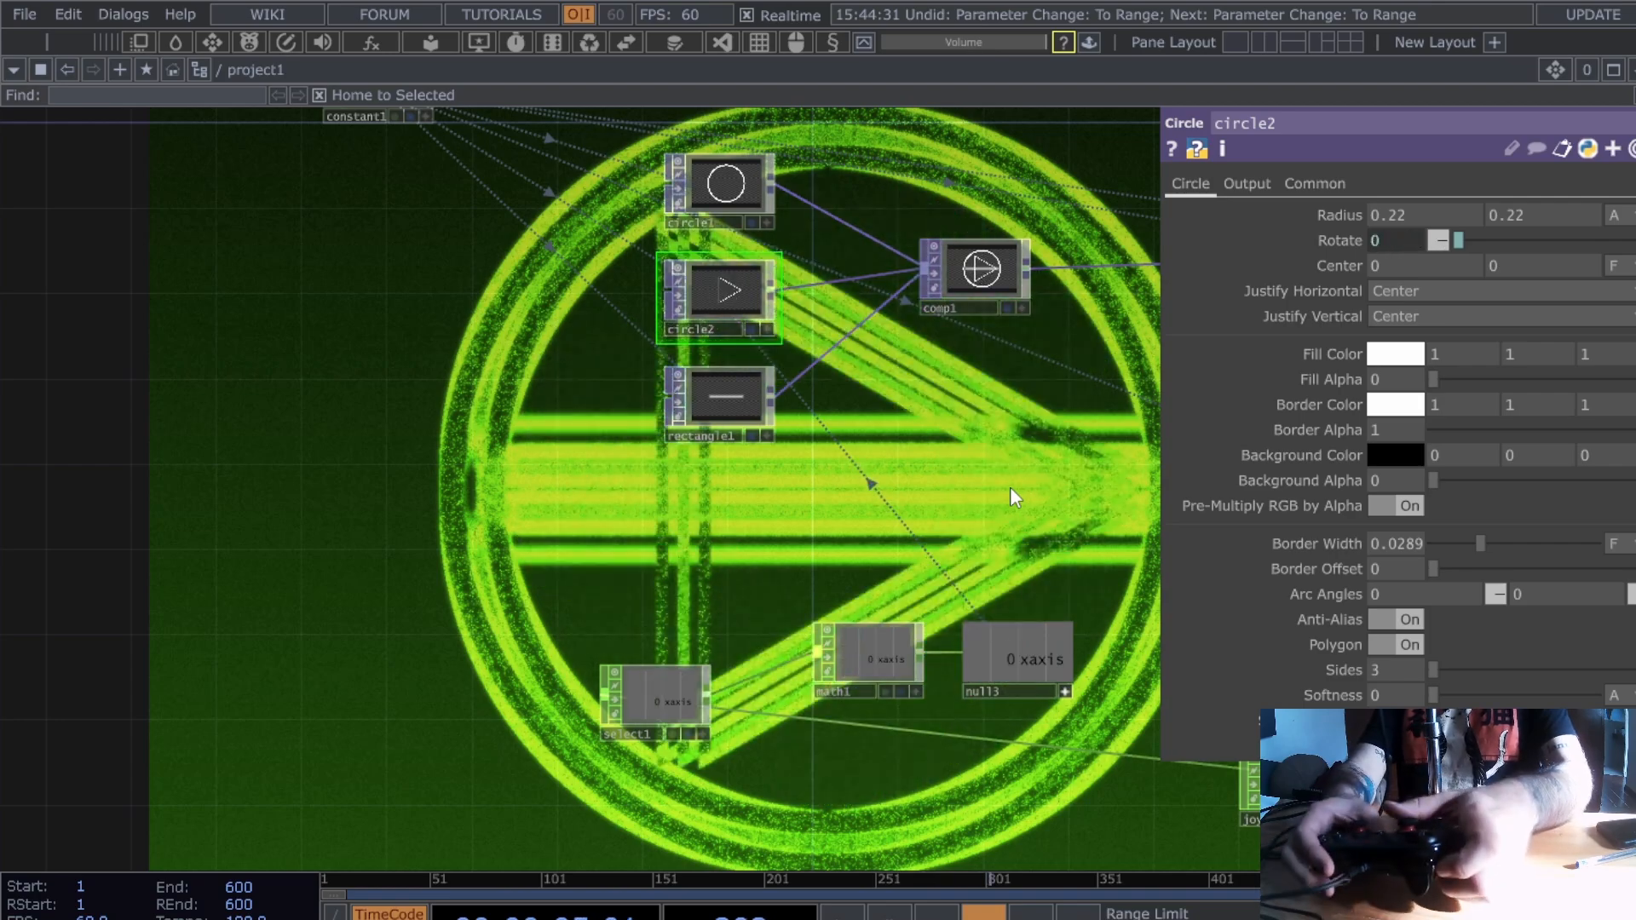
pyautogui.scroll(-3, 1011, 487)
pyautogui.moveTo(919, 614); pyautogui.dragTo(859, 607)
pyautogui.scroll(5, 998, 679)
pyautogui.scroll(-4, 633, 682)
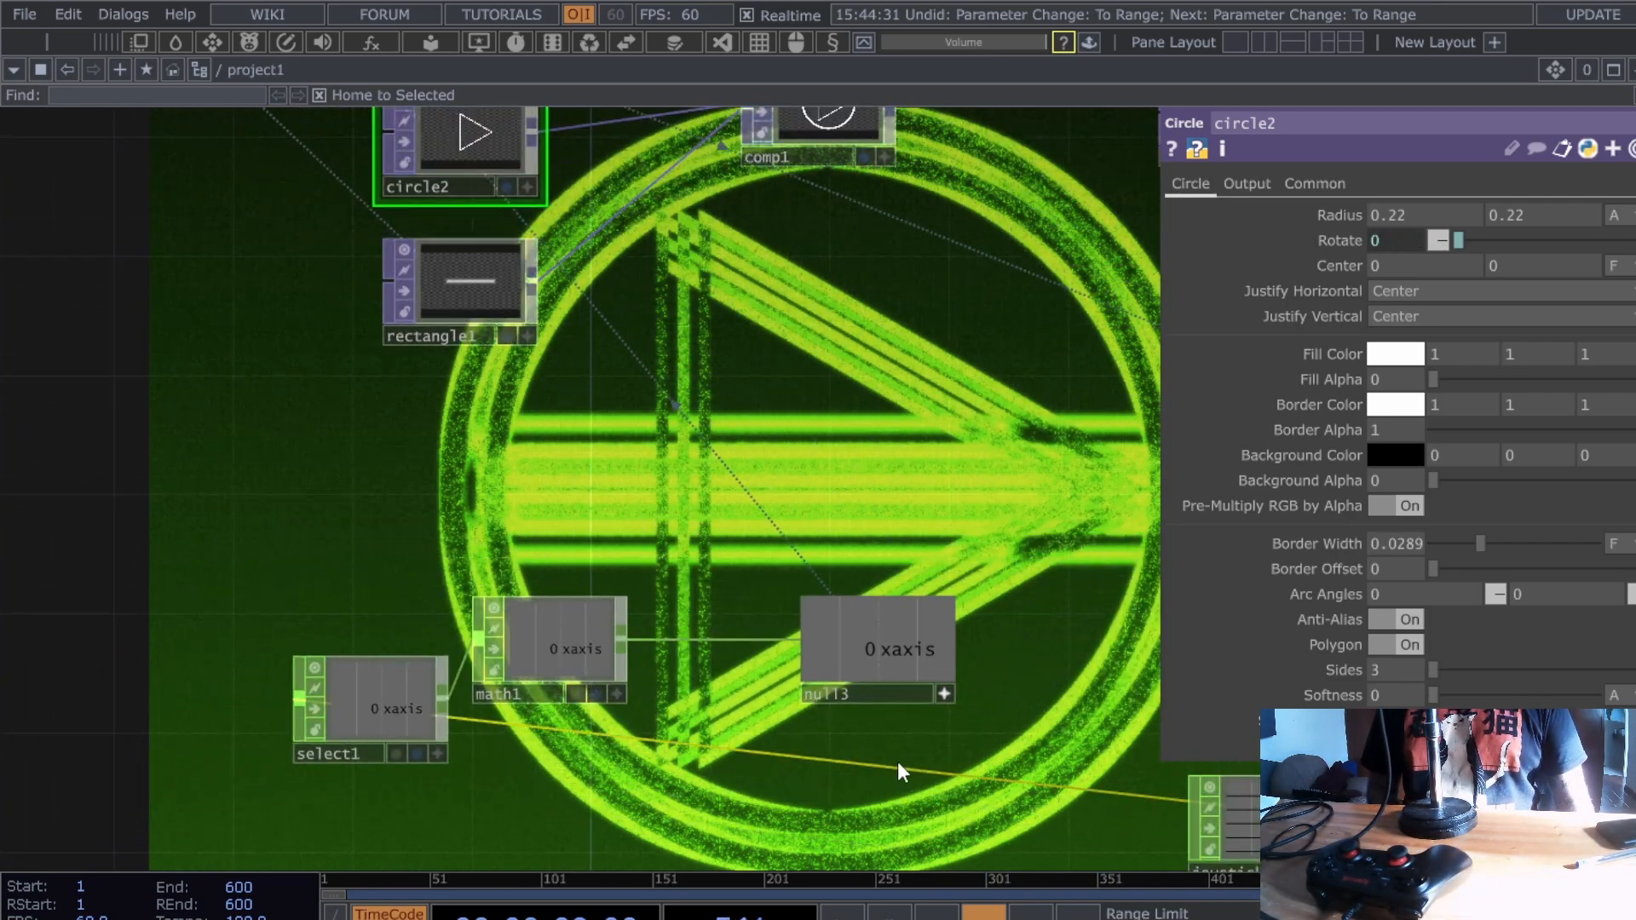
pyautogui.moveTo(856, 697); pyautogui.dragTo(980, 694)
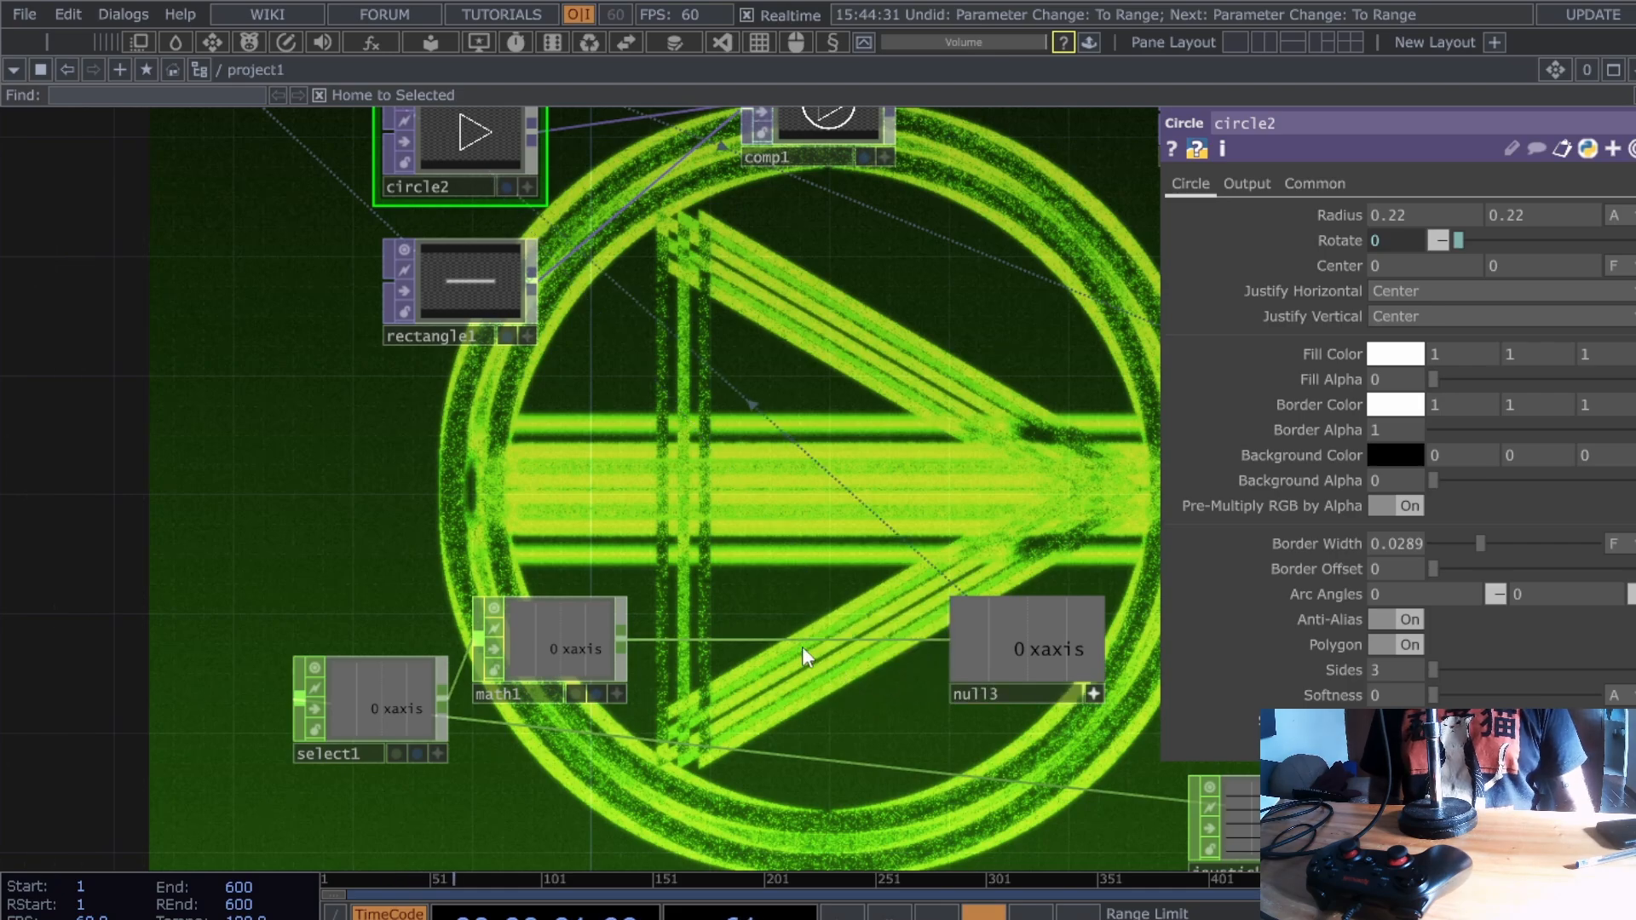
# - Insert a Lag CHOP lag1 on the math1–null3 wire, placed between them
pyautogui.rightClick(811, 640)
pyautogui.click(898, 619)
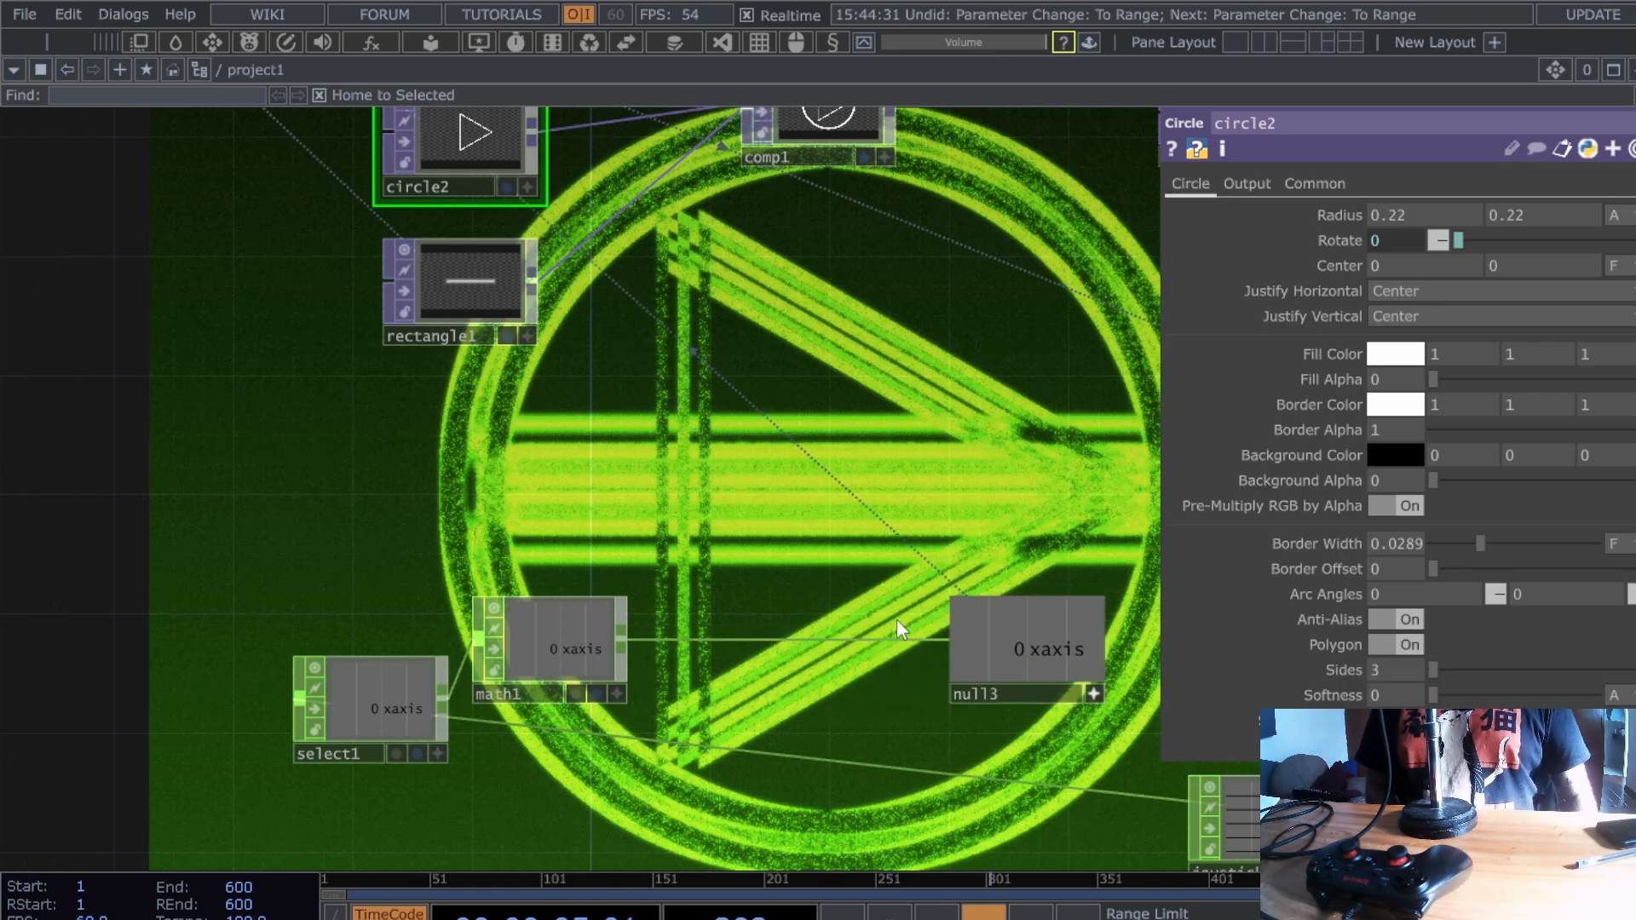
pyautogui.press('Return')
pyautogui.moveTo(896, 619); pyautogui.dragTo(805, 653)
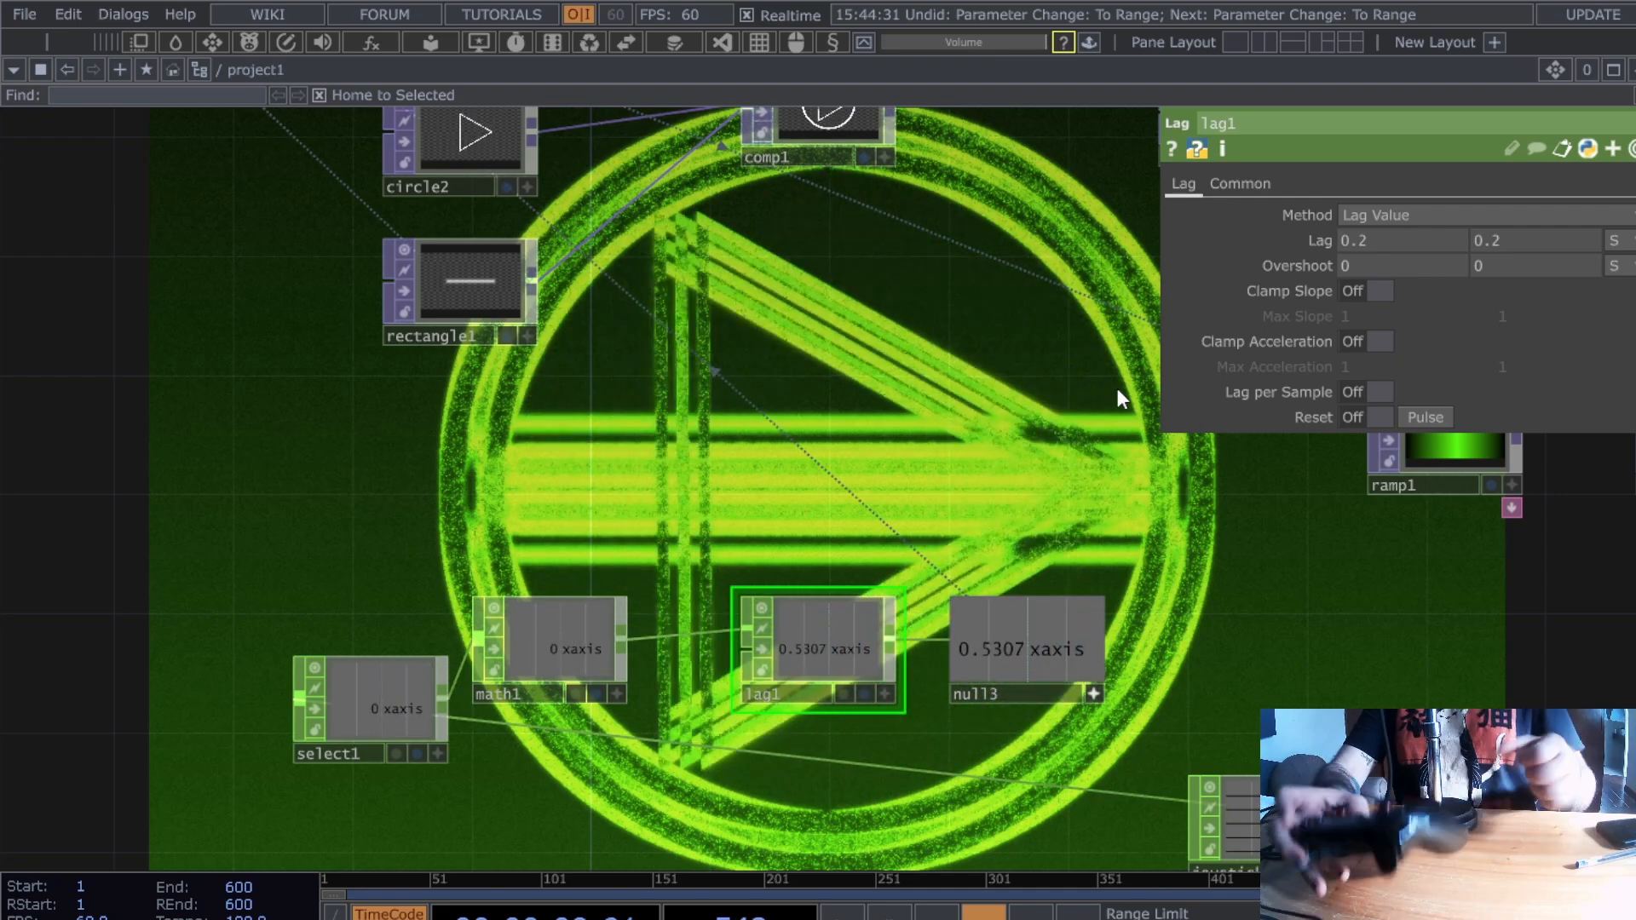
pyautogui.click(554, 670)
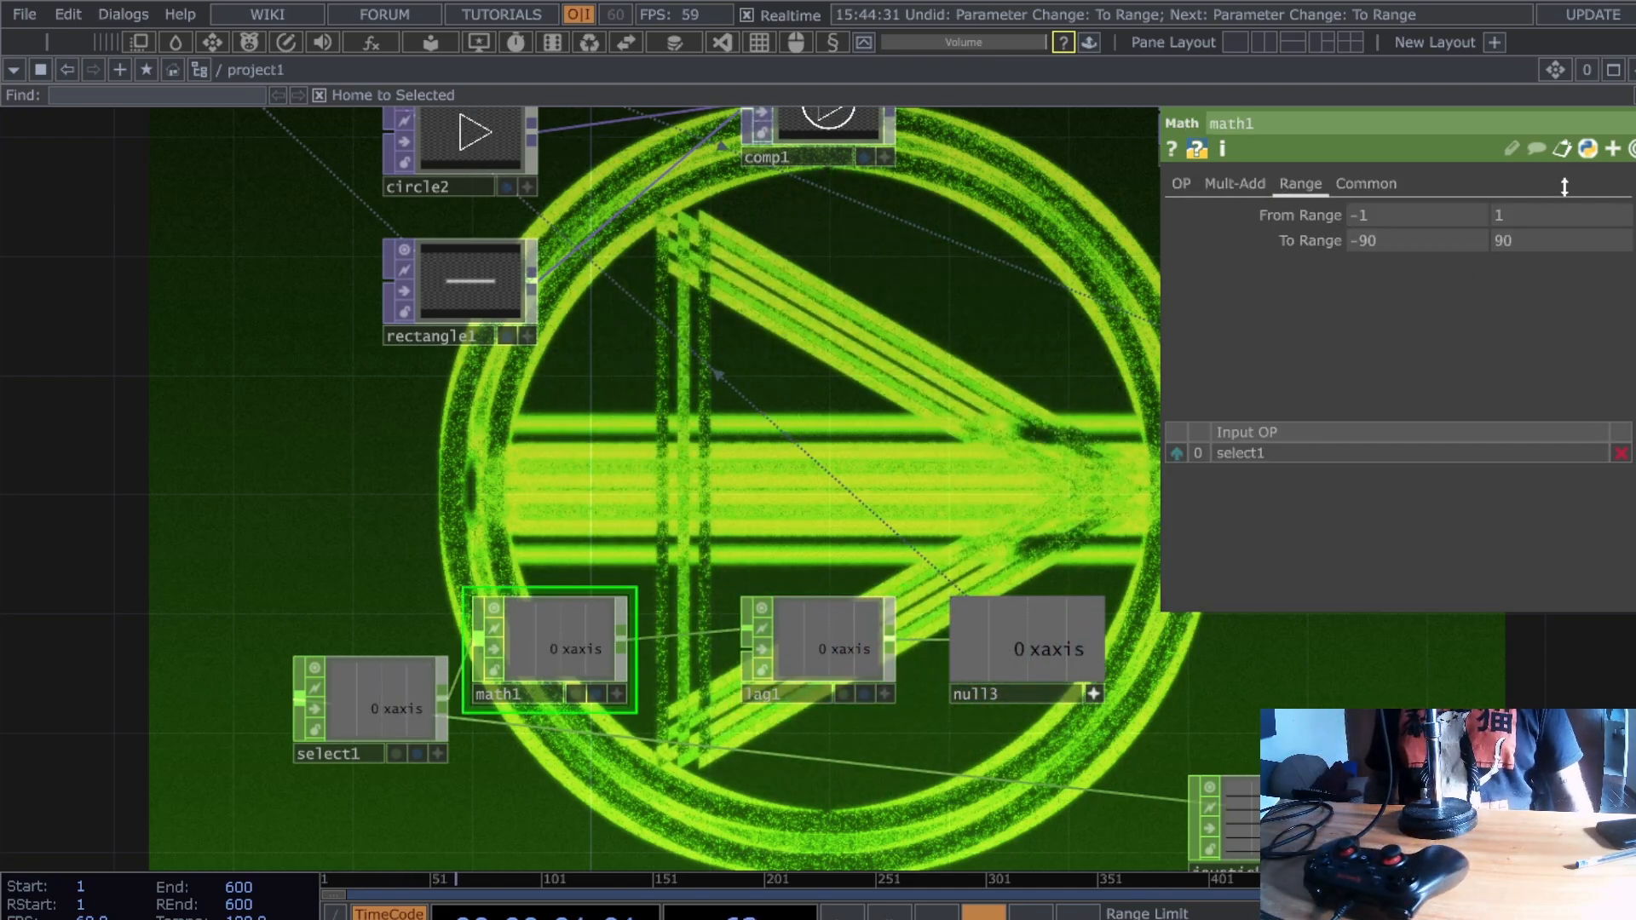
pyautogui.write('180')
pyautogui.press('Return')
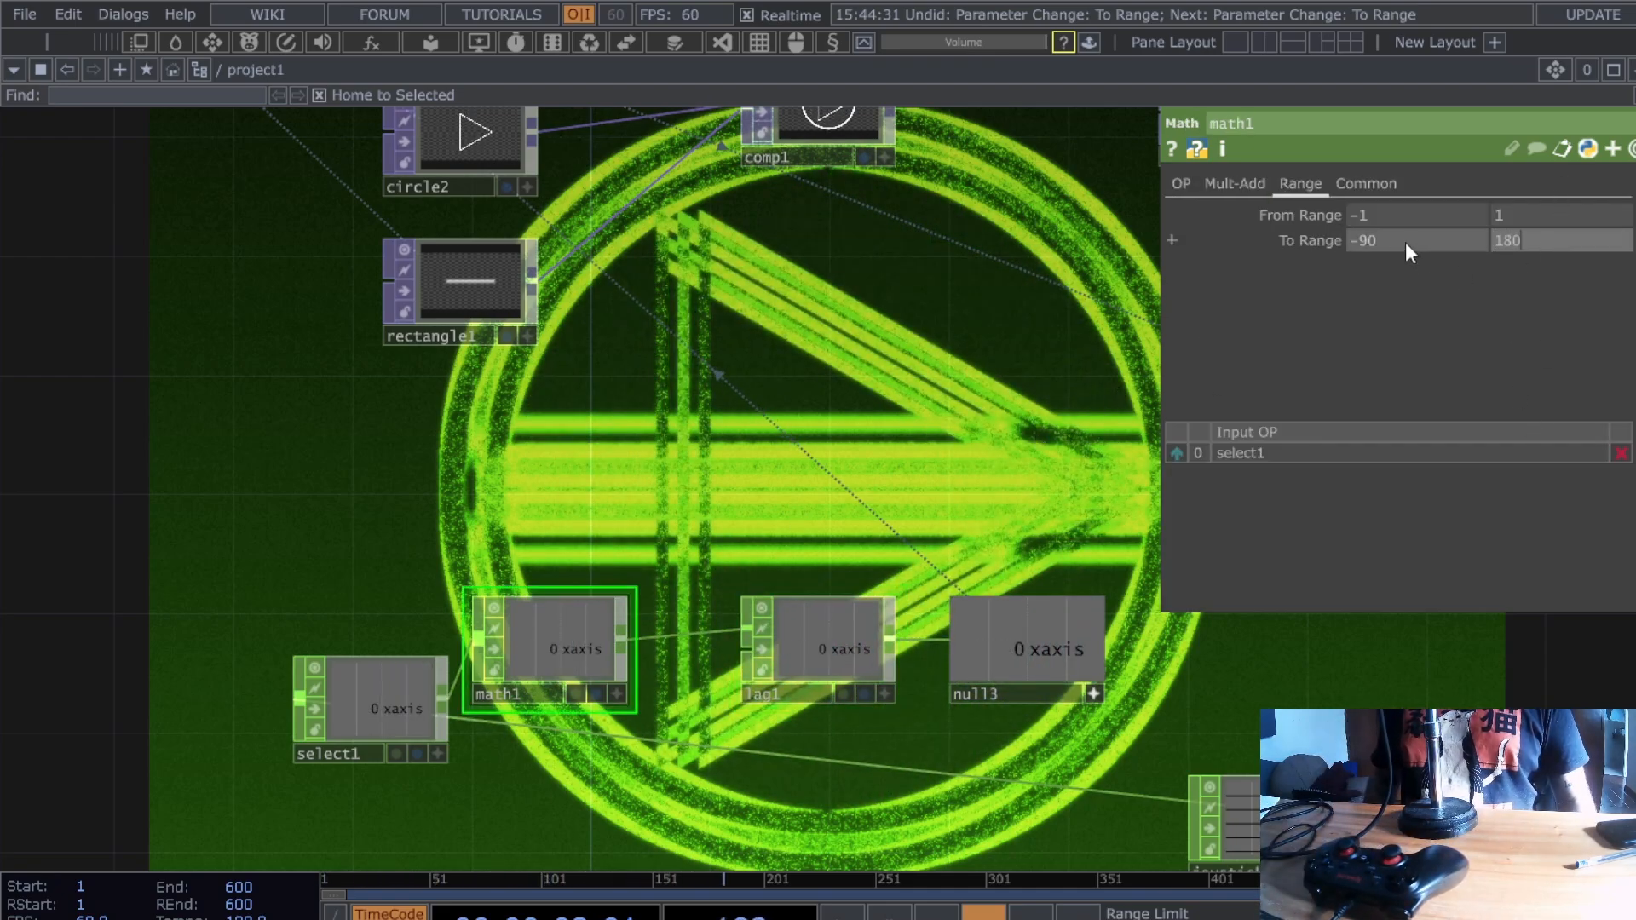
pyautogui.write('180')
pyautogui.press('Return')
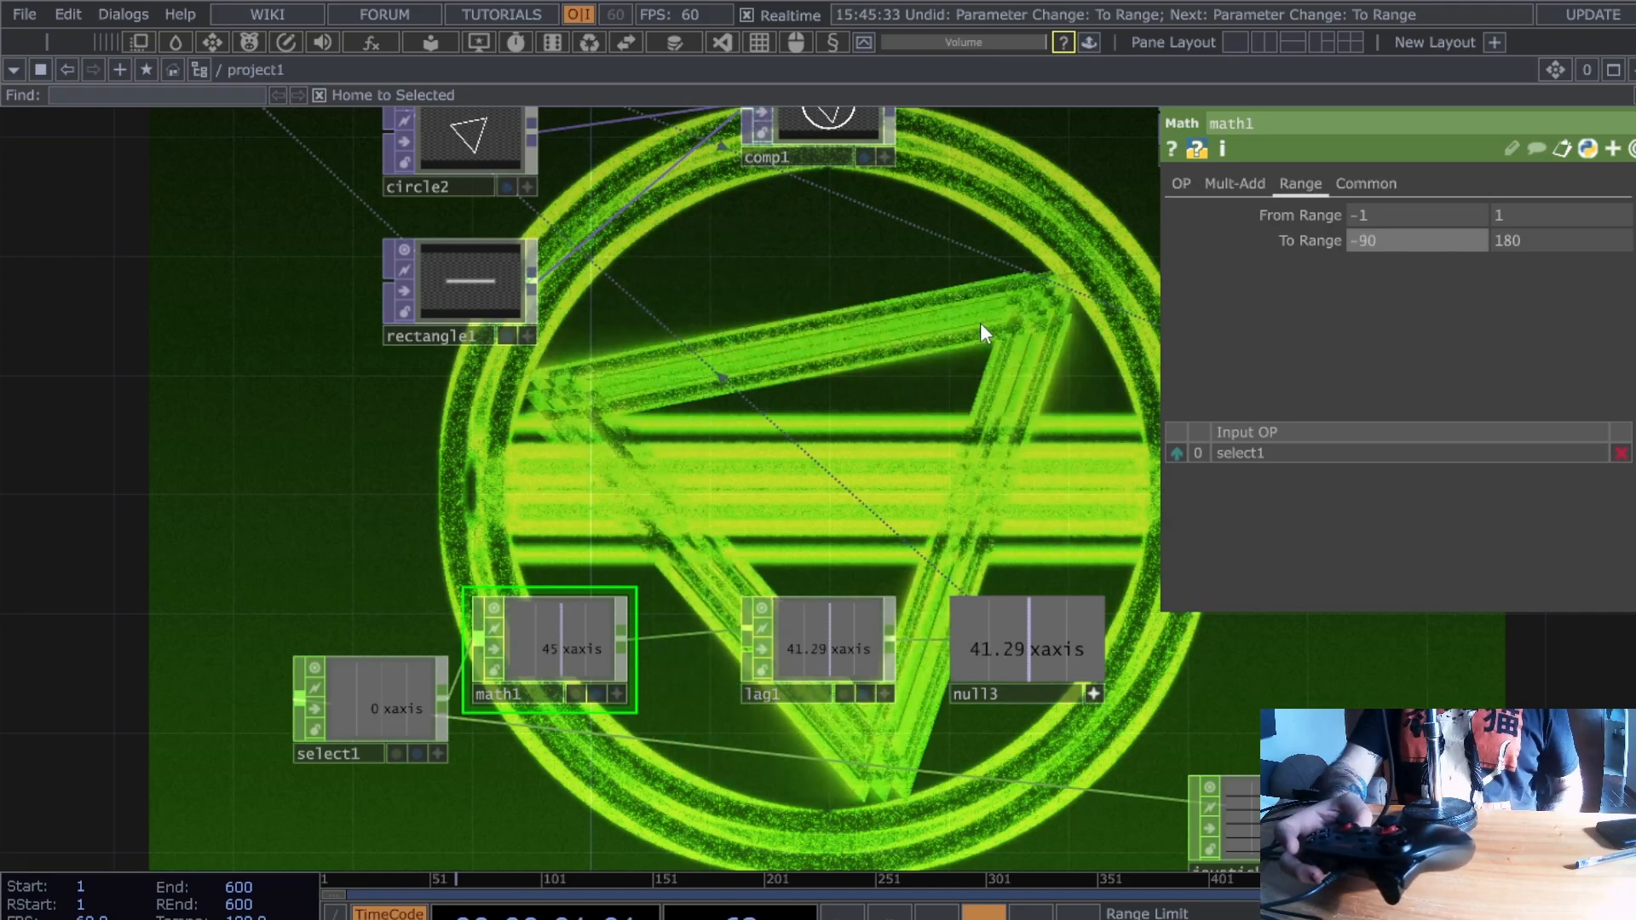
pyautogui.hotkey('ctrl', 'z')
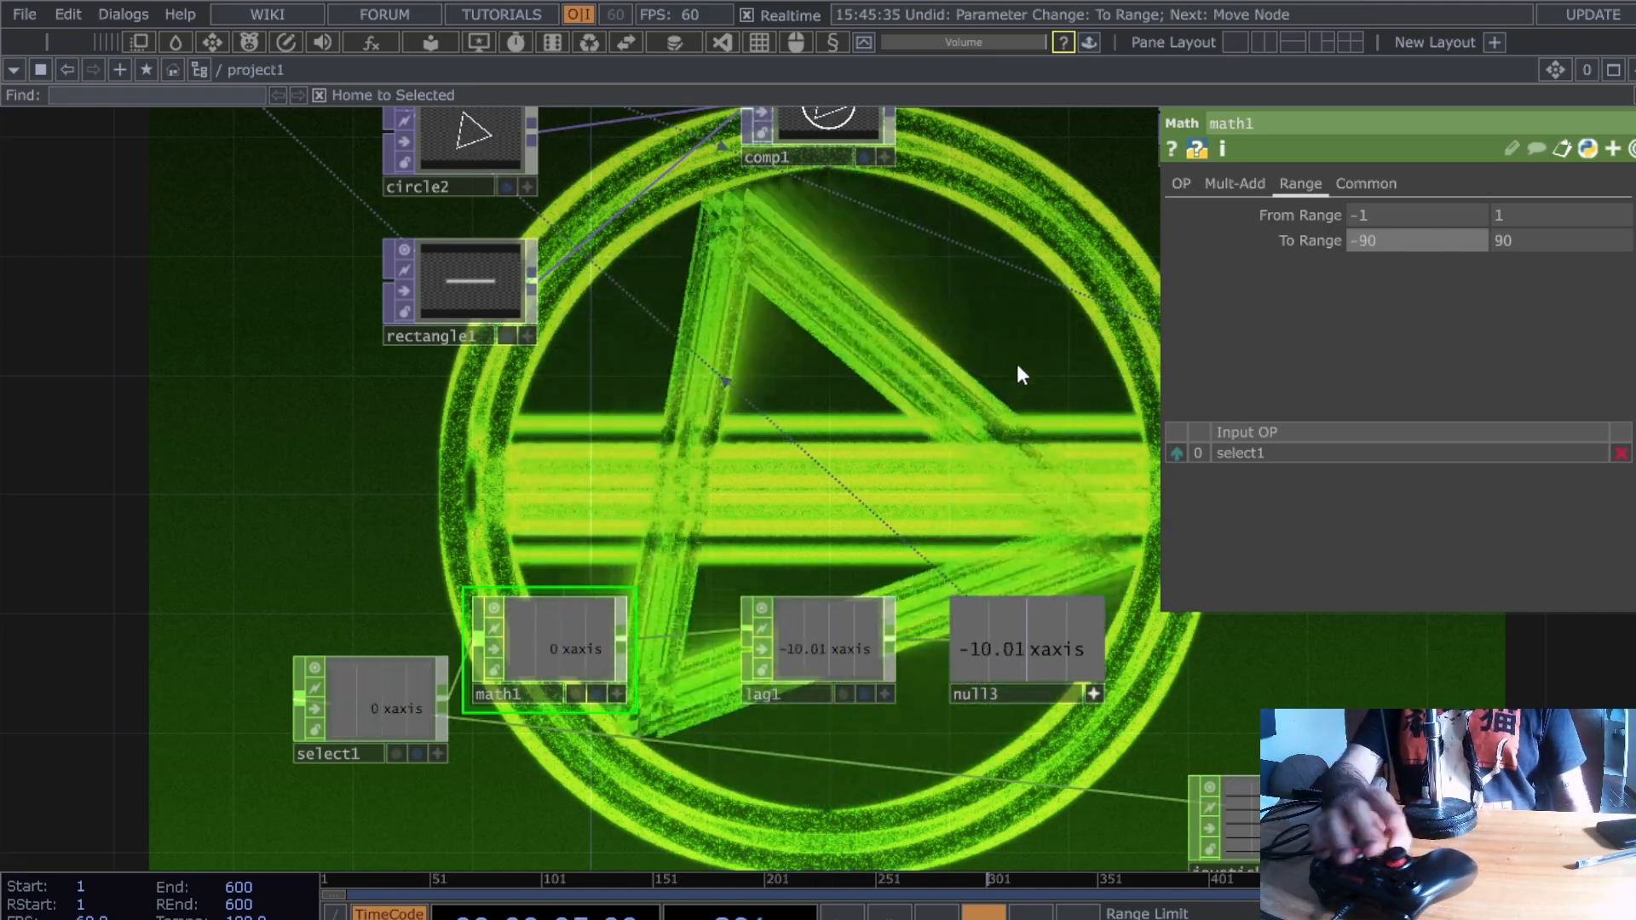
pyautogui.moveTo(947, 370); pyautogui.dragTo(899, 373)
pyautogui.press('h')
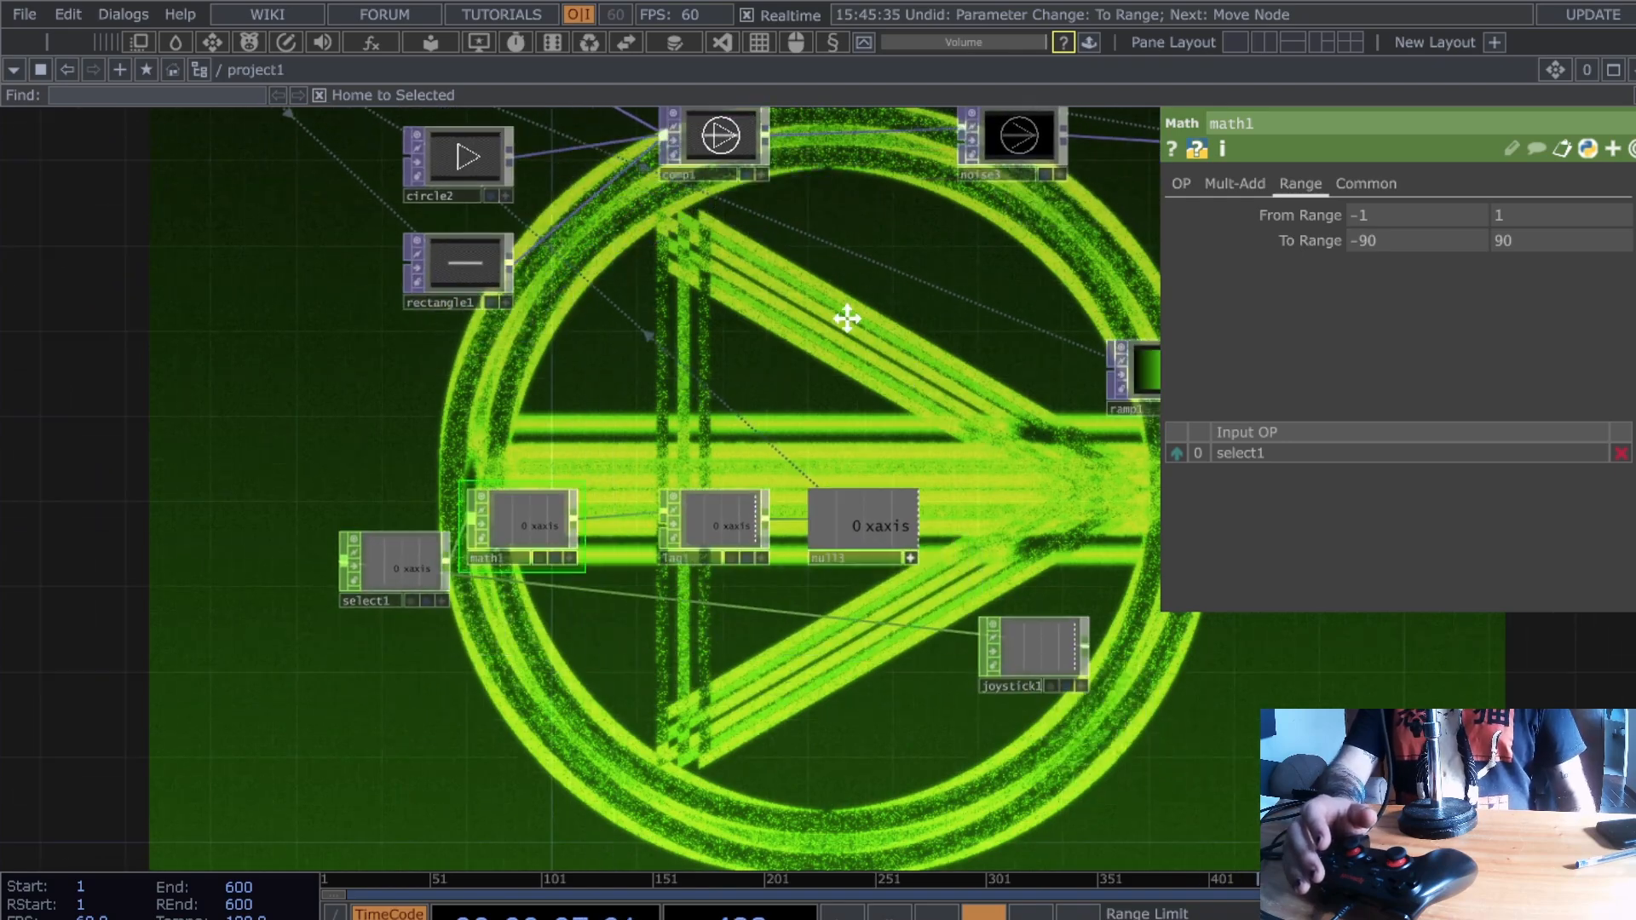
# - Copy select1, math1, lag1 and null3, paste them below, and select select2
pyautogui.moveTo(720, 529); pyautogui.dragTo(871, 446)
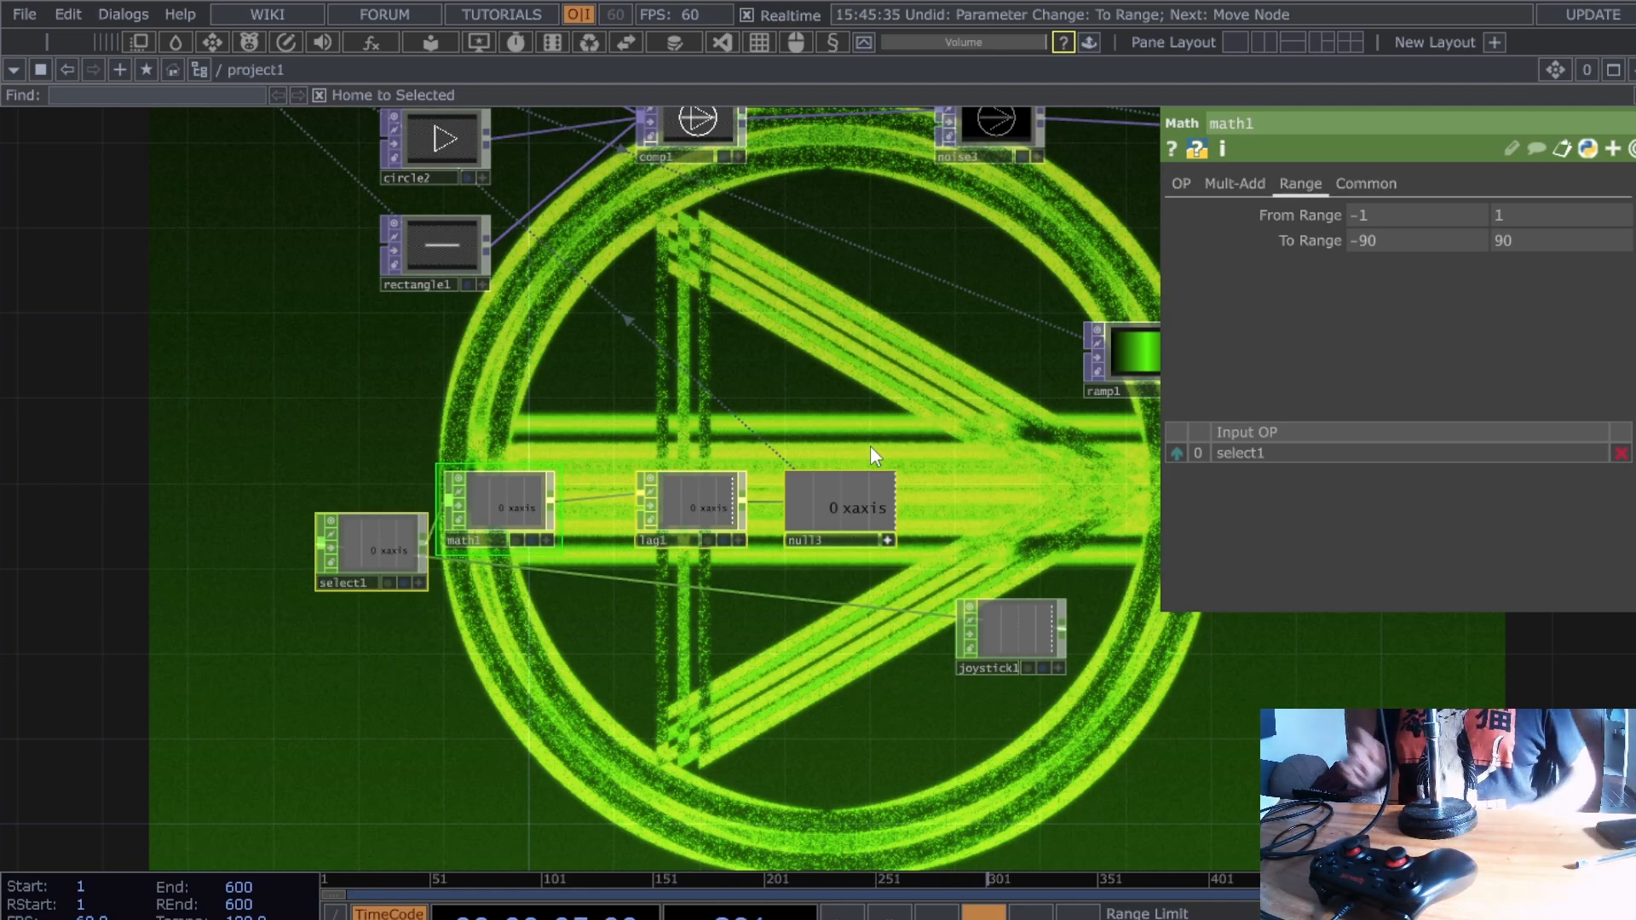
pyautogui.hotkey('ctrl', 'c')
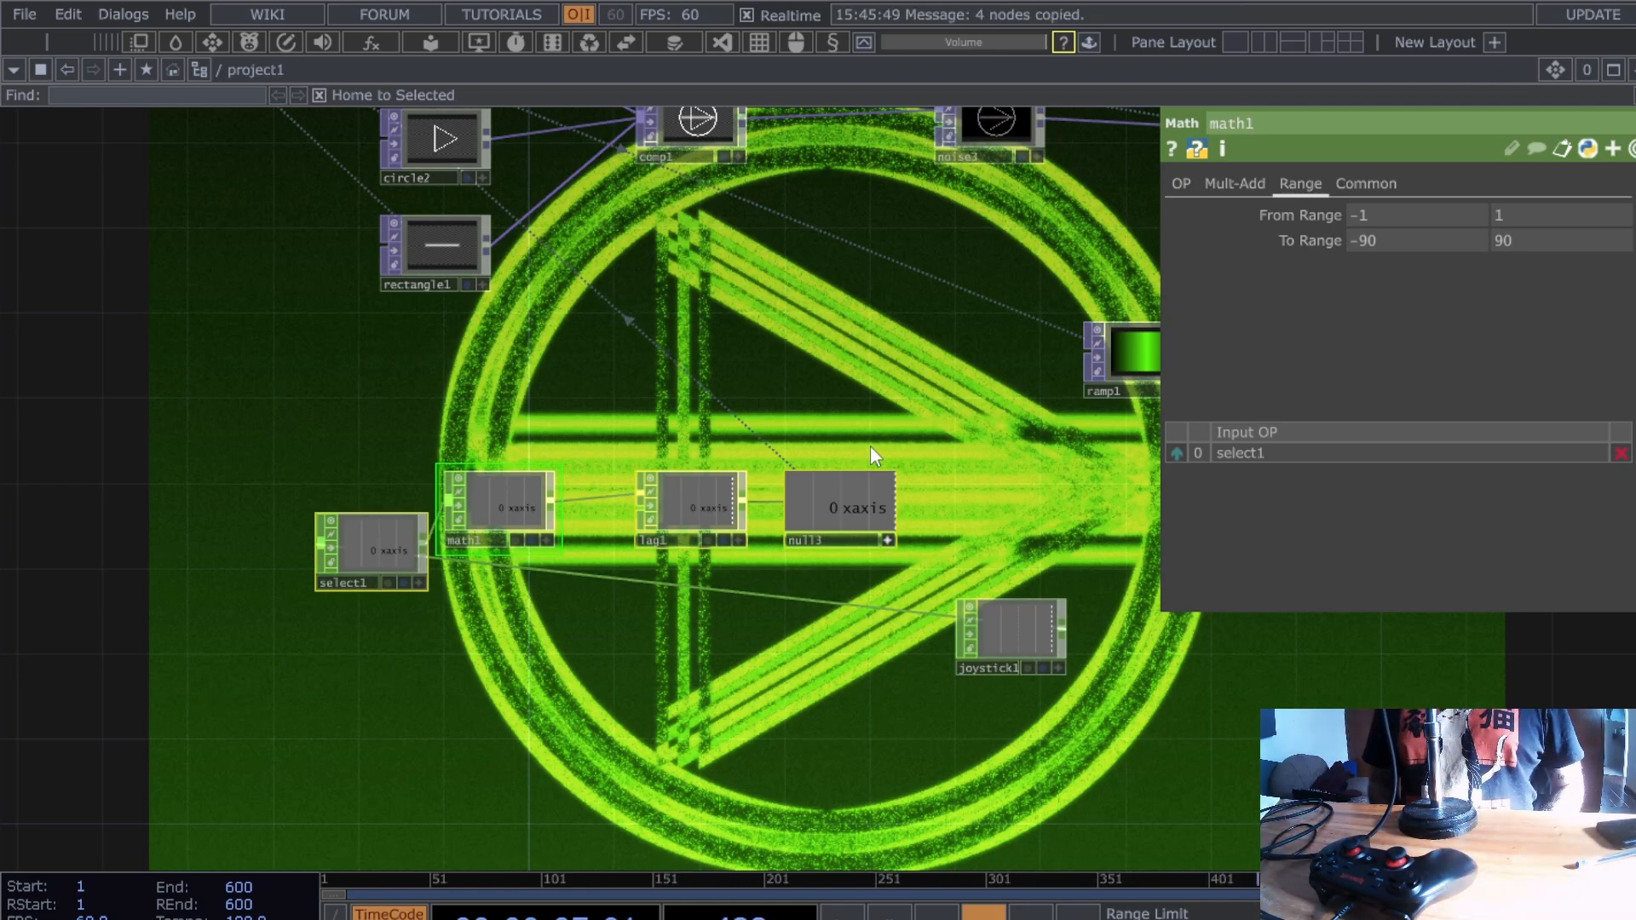
pyautogui.hotkey('ctrl', 'v')
pyautogui.moveTo(390, 709); pyautogui.dragTo(369, 666)
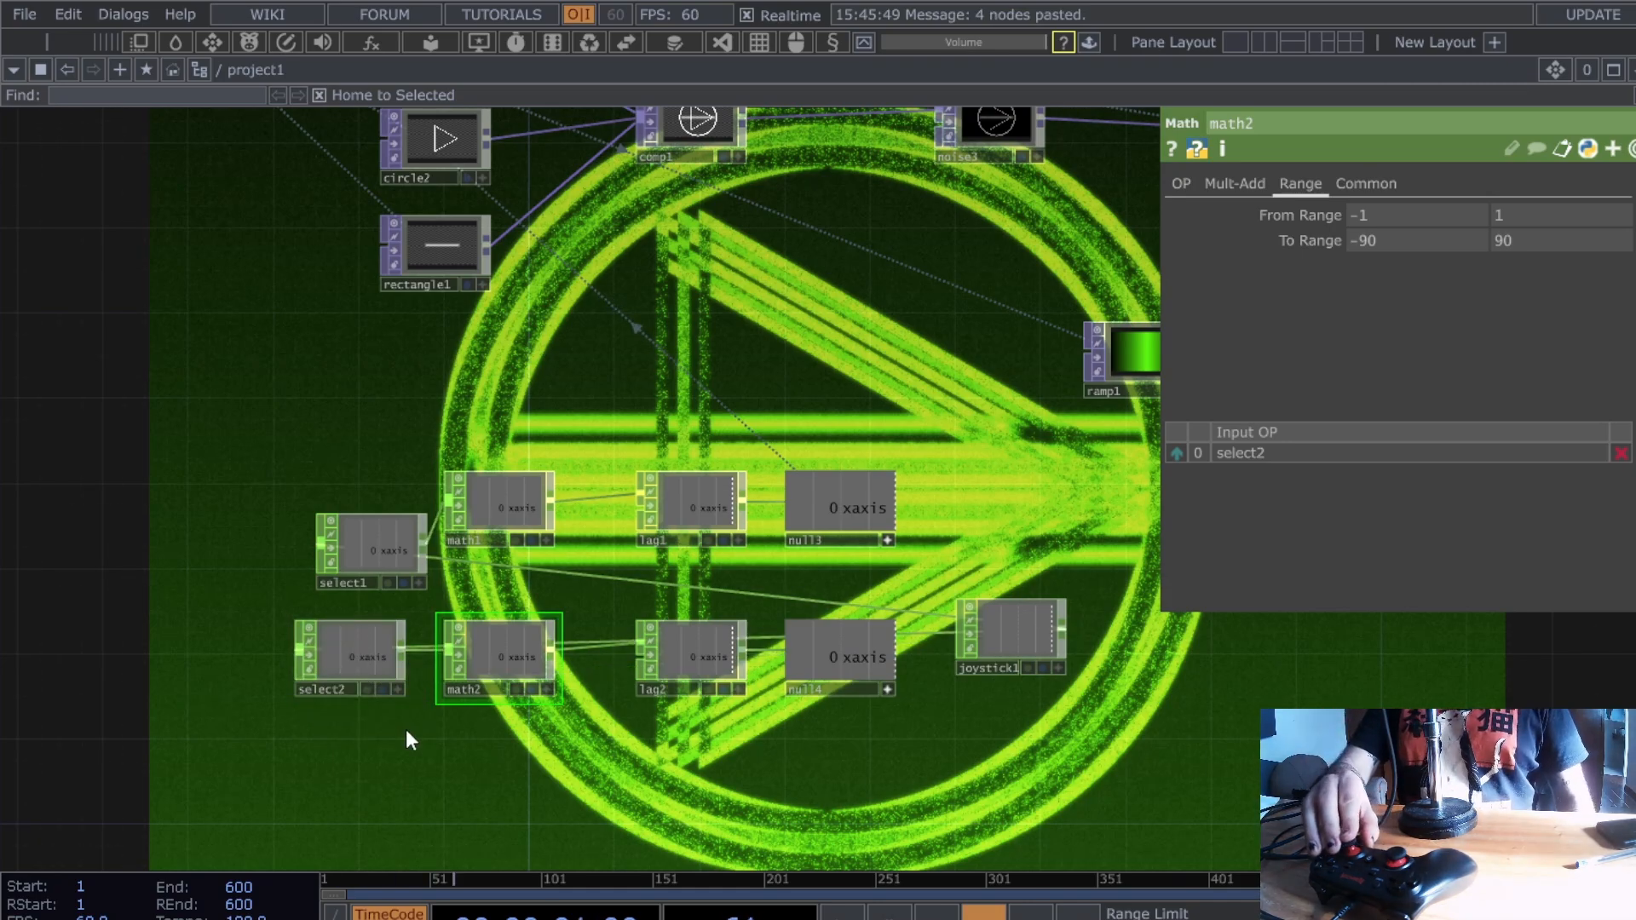
pyautogui.scroll(4, 405, 730)
pyautogui.click(300, 625)
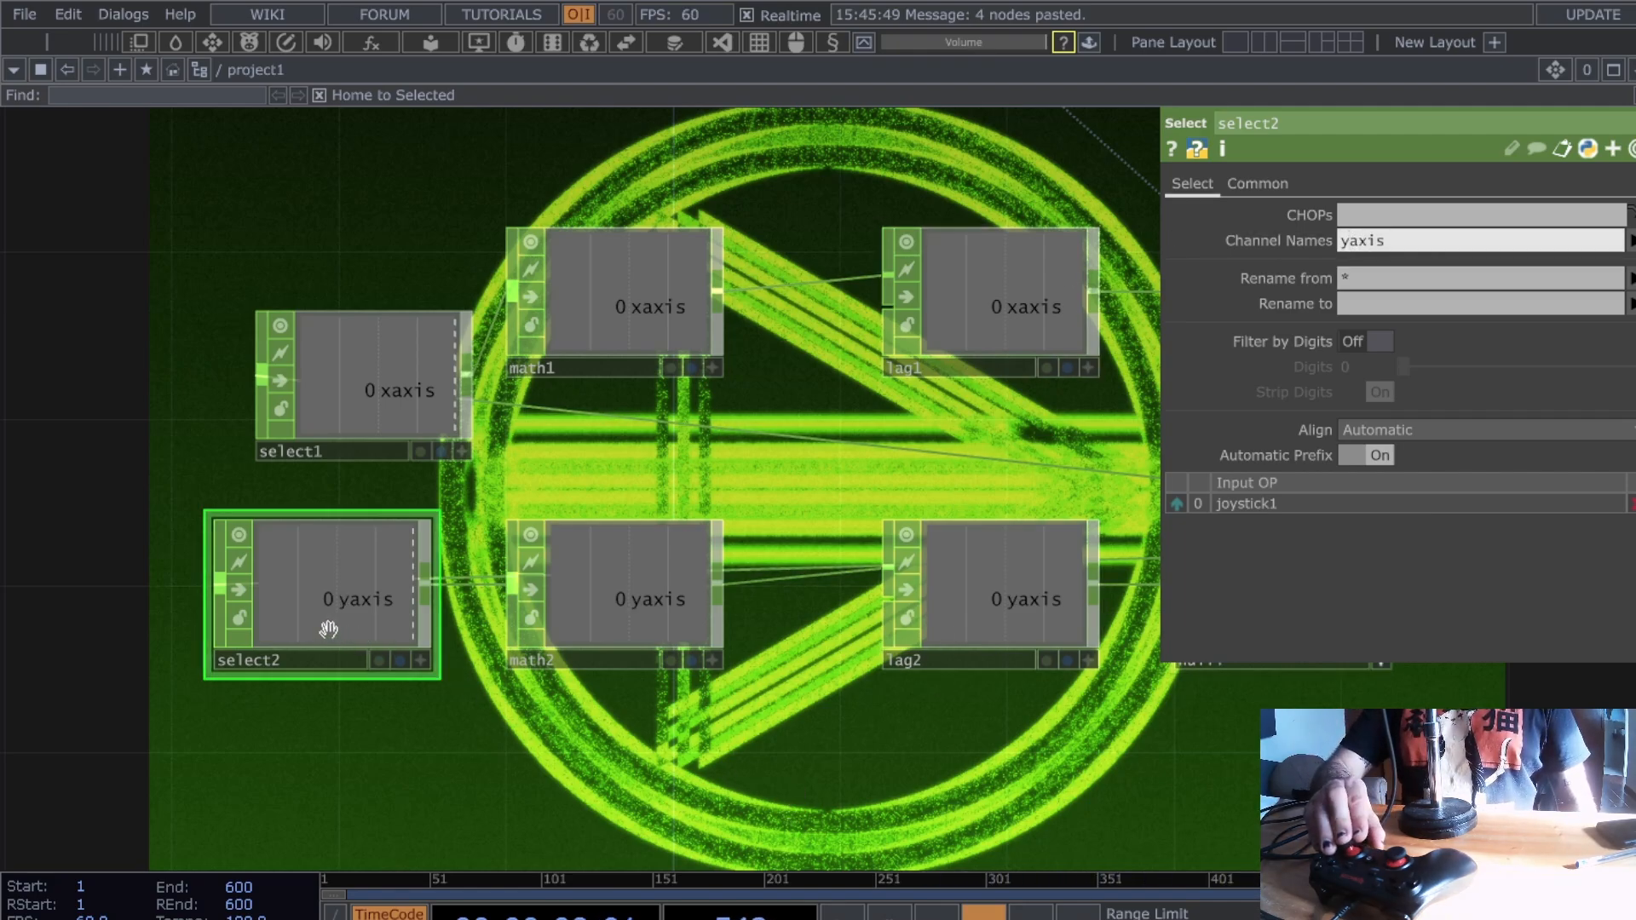
# - Change select2's Channel Names from yaxis to xrot
pyautogui.moveTo(1266, 765); pyautogui.dragTo(594, 763)
pyautogui.scroll(5, 929, 533)
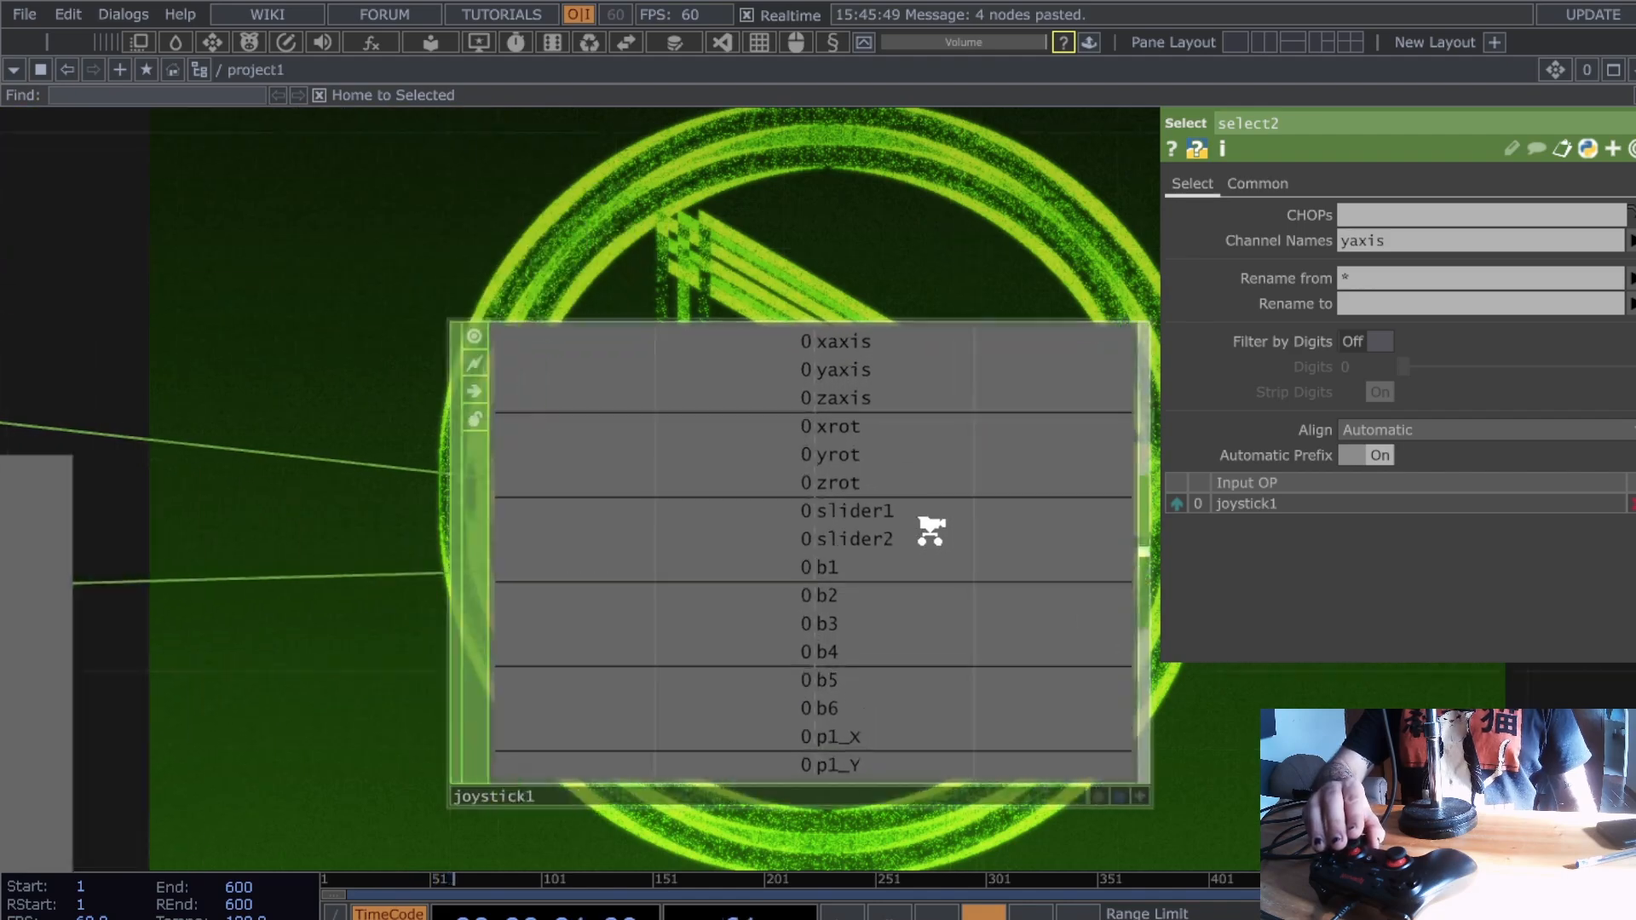
pyautogui.scroll(-5, 925, 523)
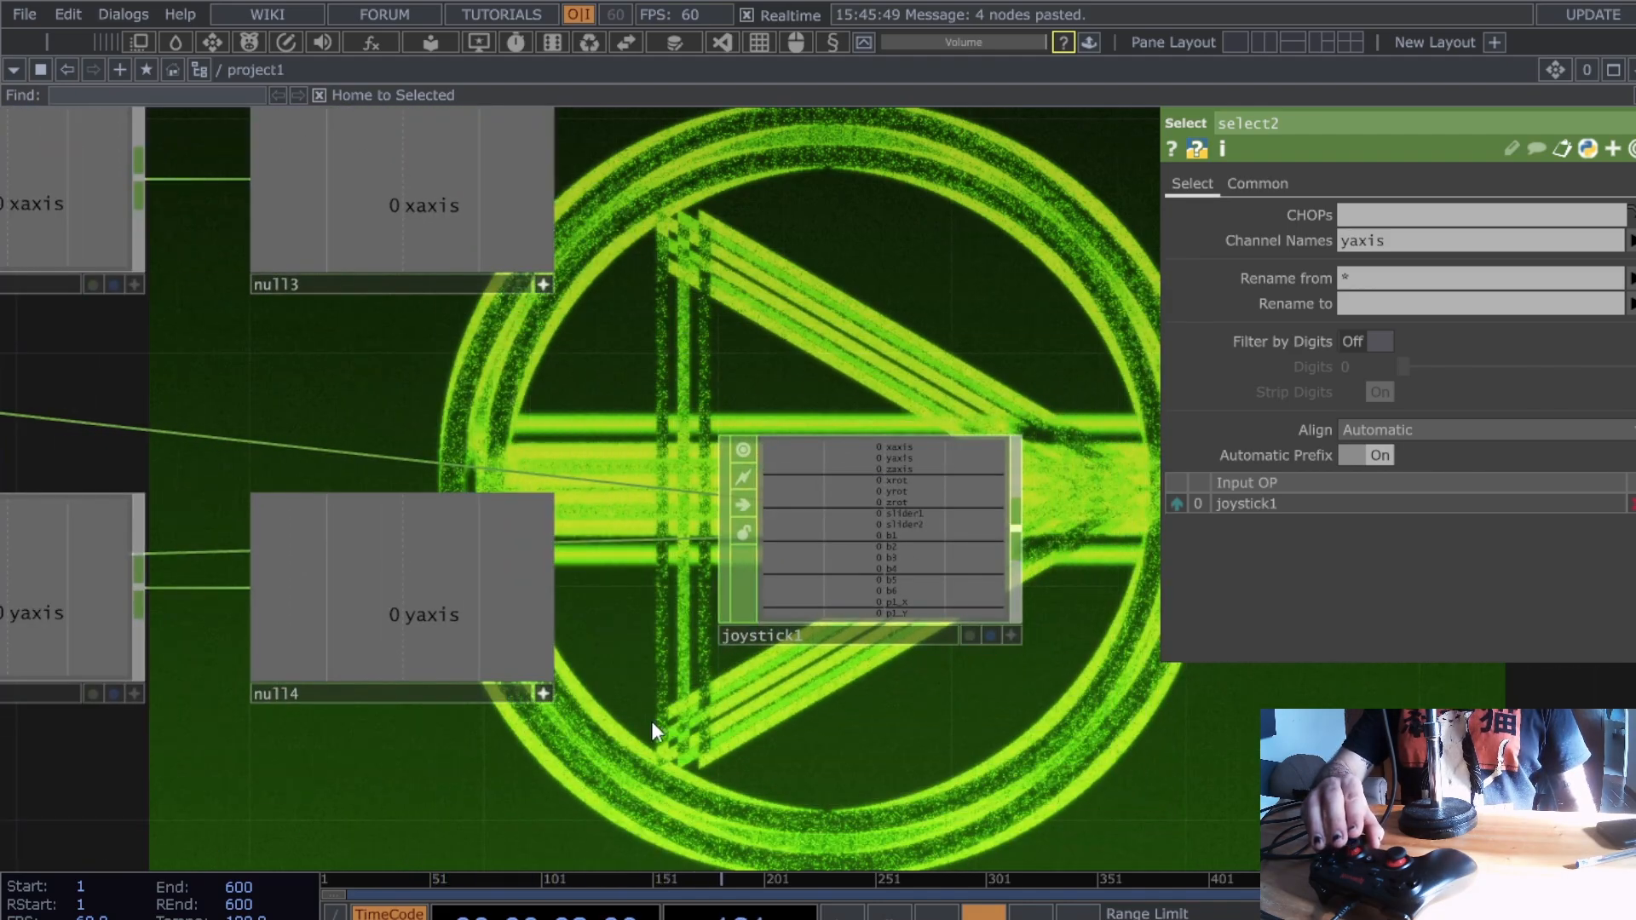
pyautogui.moveTo(651, 721); pyautogui.dragTo(1231, 723)
pyautogui.click(121, 619)
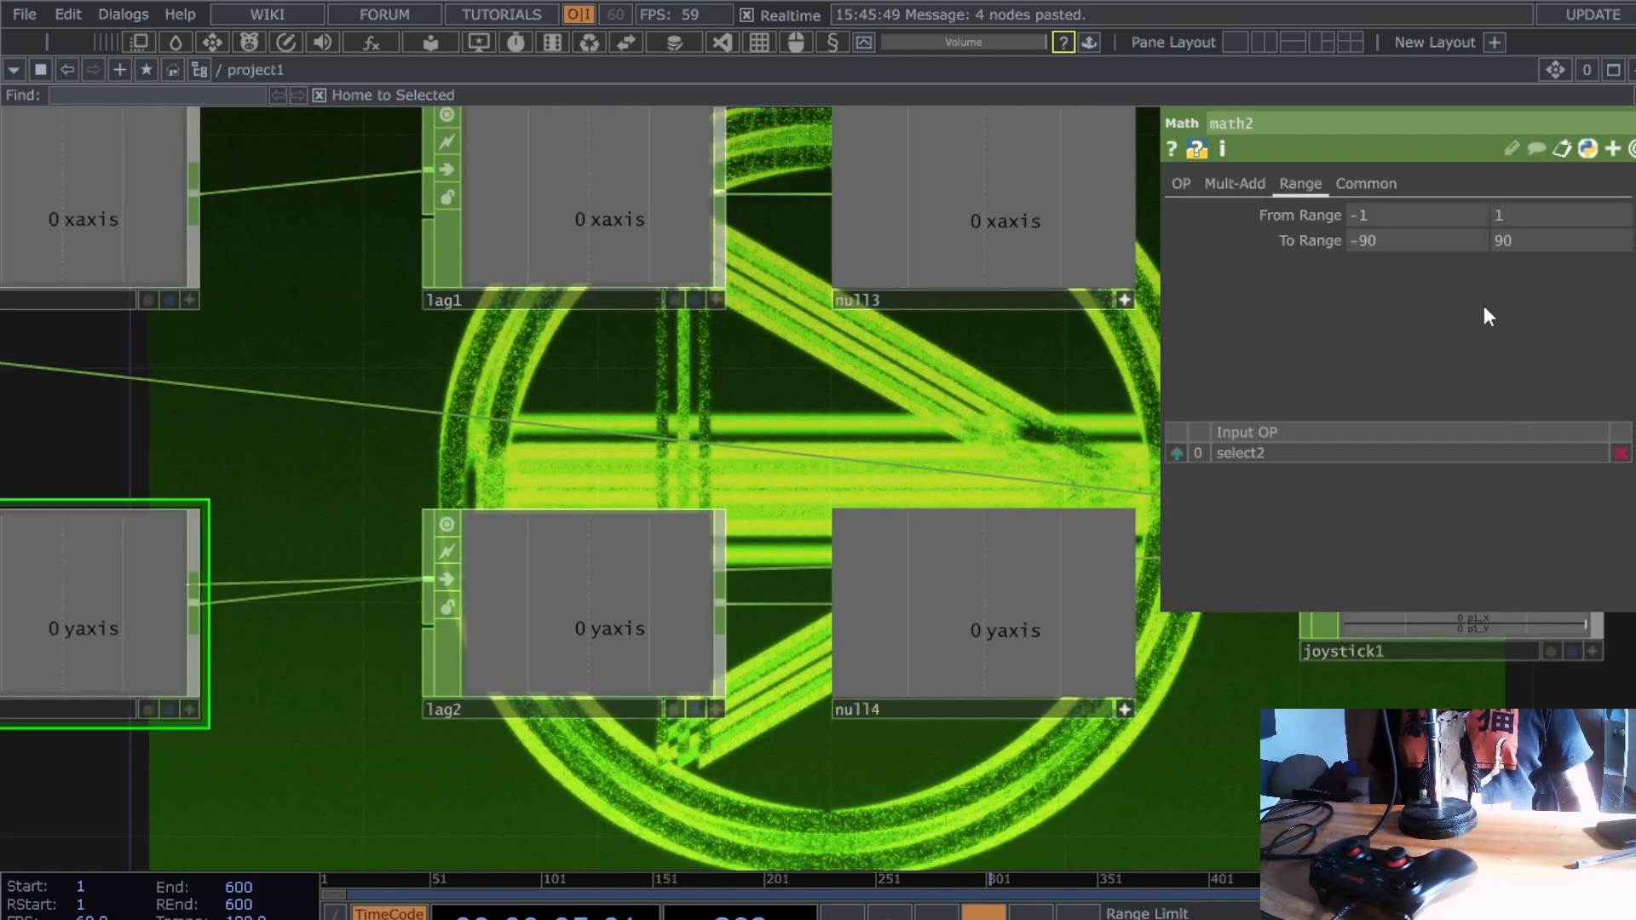
pyautogui.moveTo(372, 801); pyautogui.dragTo(998, 769)
pyautogui.click(235, 585)
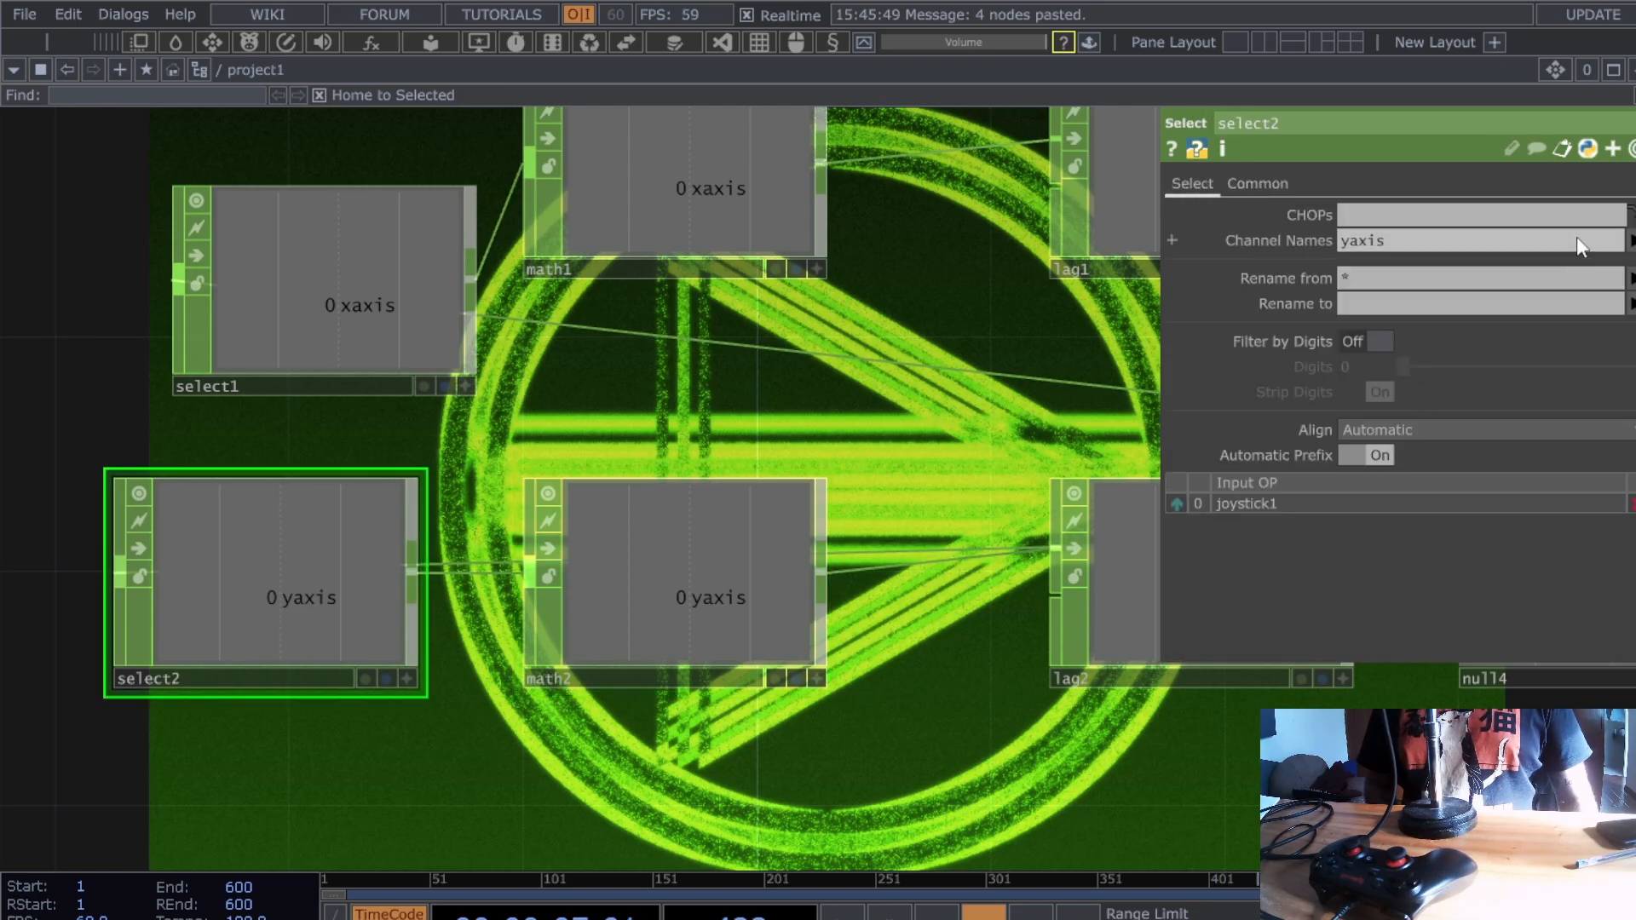
pyautogui.click(1443, 249)
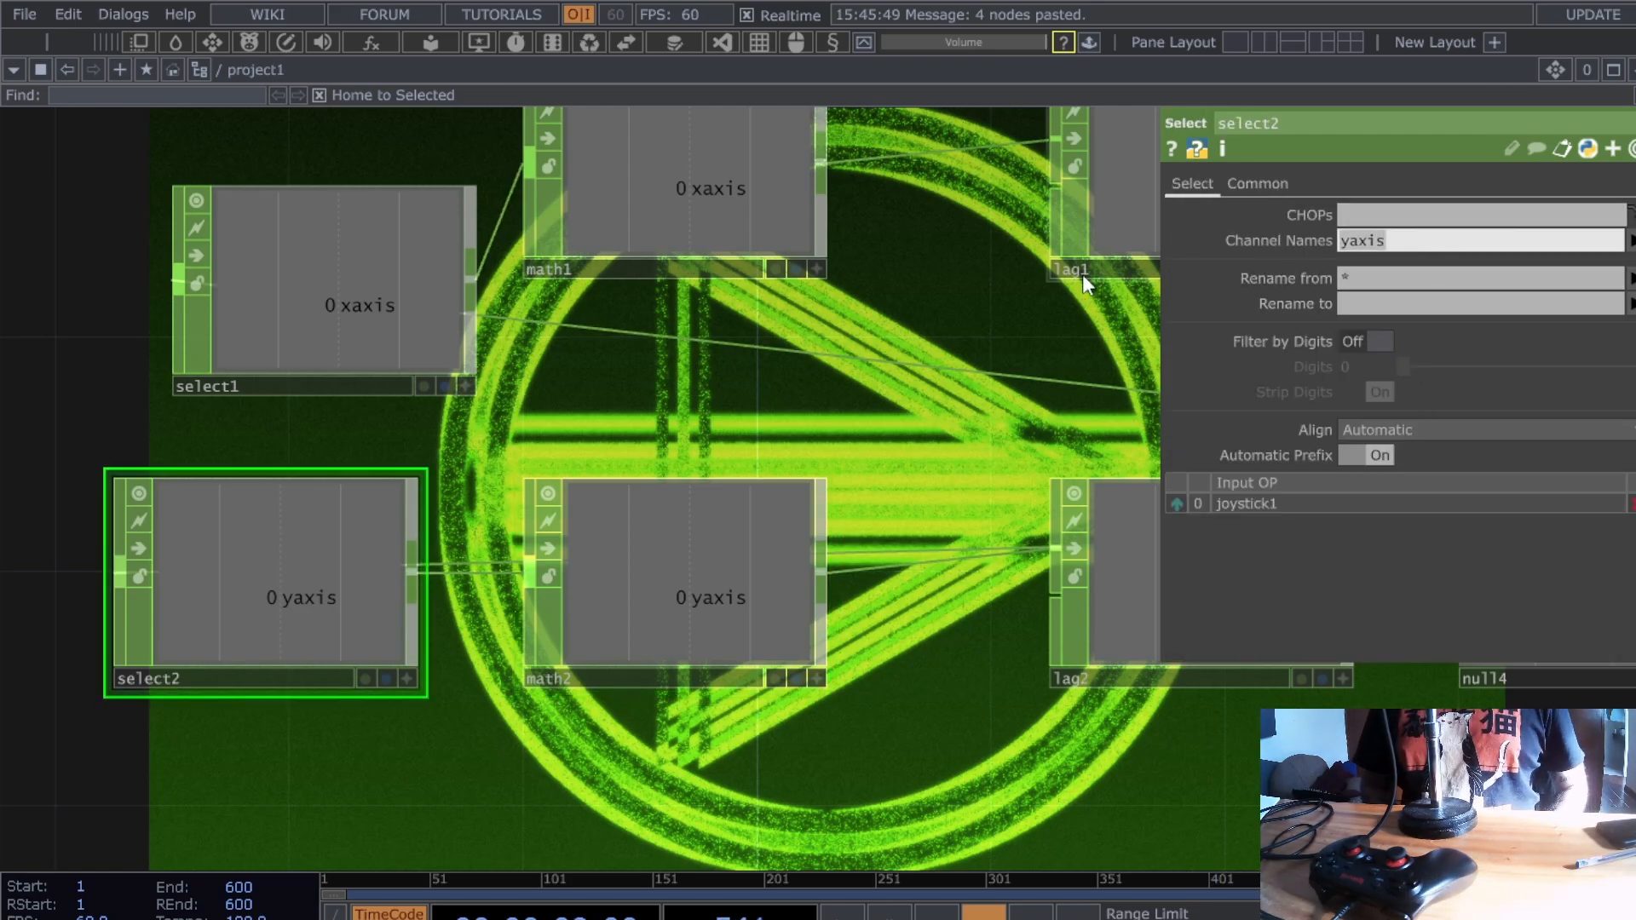
pyautogui.write('xrot')
pyautogui.press('Return')
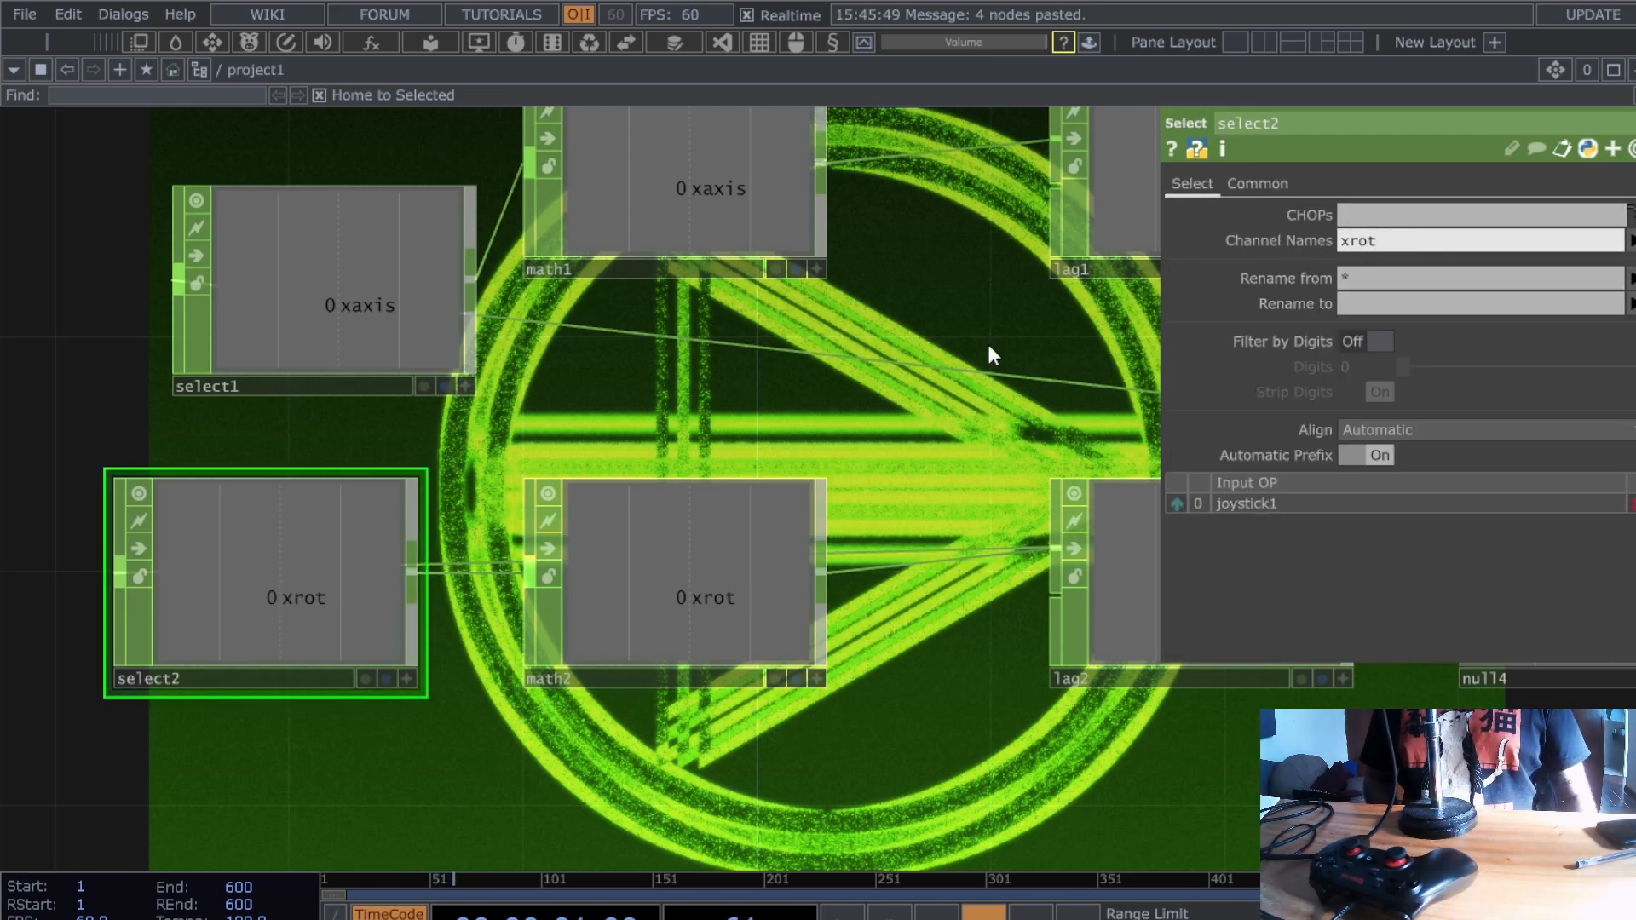
# - Select rectangle1 and drag null4's xrot channel onto its parameters
pyautogui.moveTo(814, 449); pyautogui.dragTo(512, 499)
pyautogui.moveTo(750, 492); pyautogui.dragTo(566, 513)
pyautogui.scroll(-3, 567, 514)
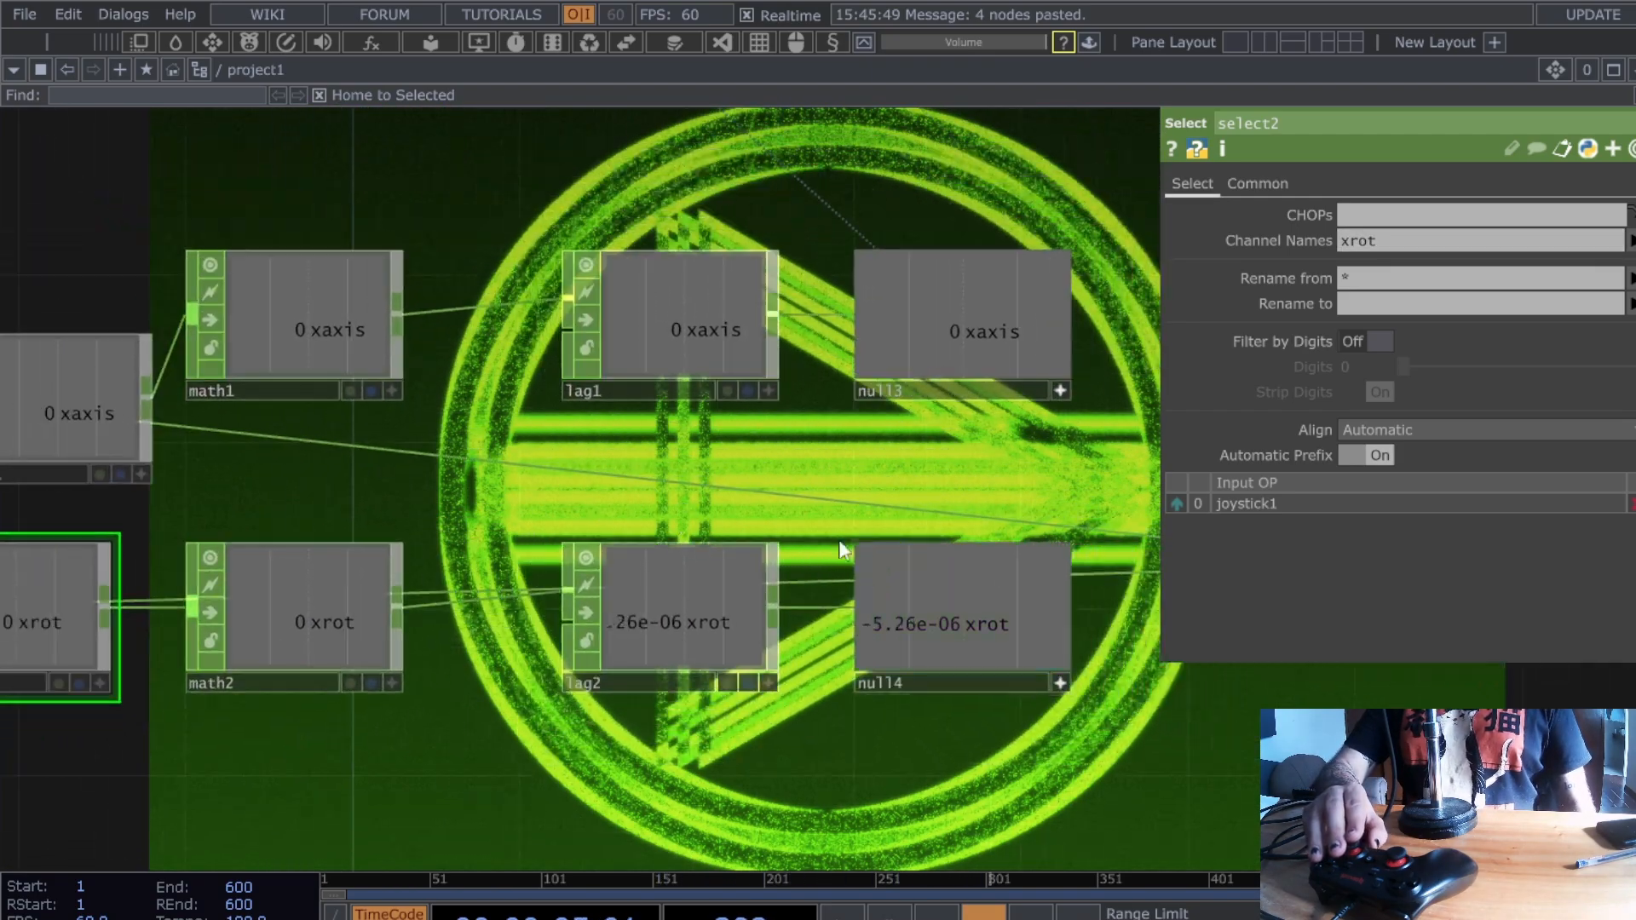
pyautogui.scroll(-5, 839, 457)
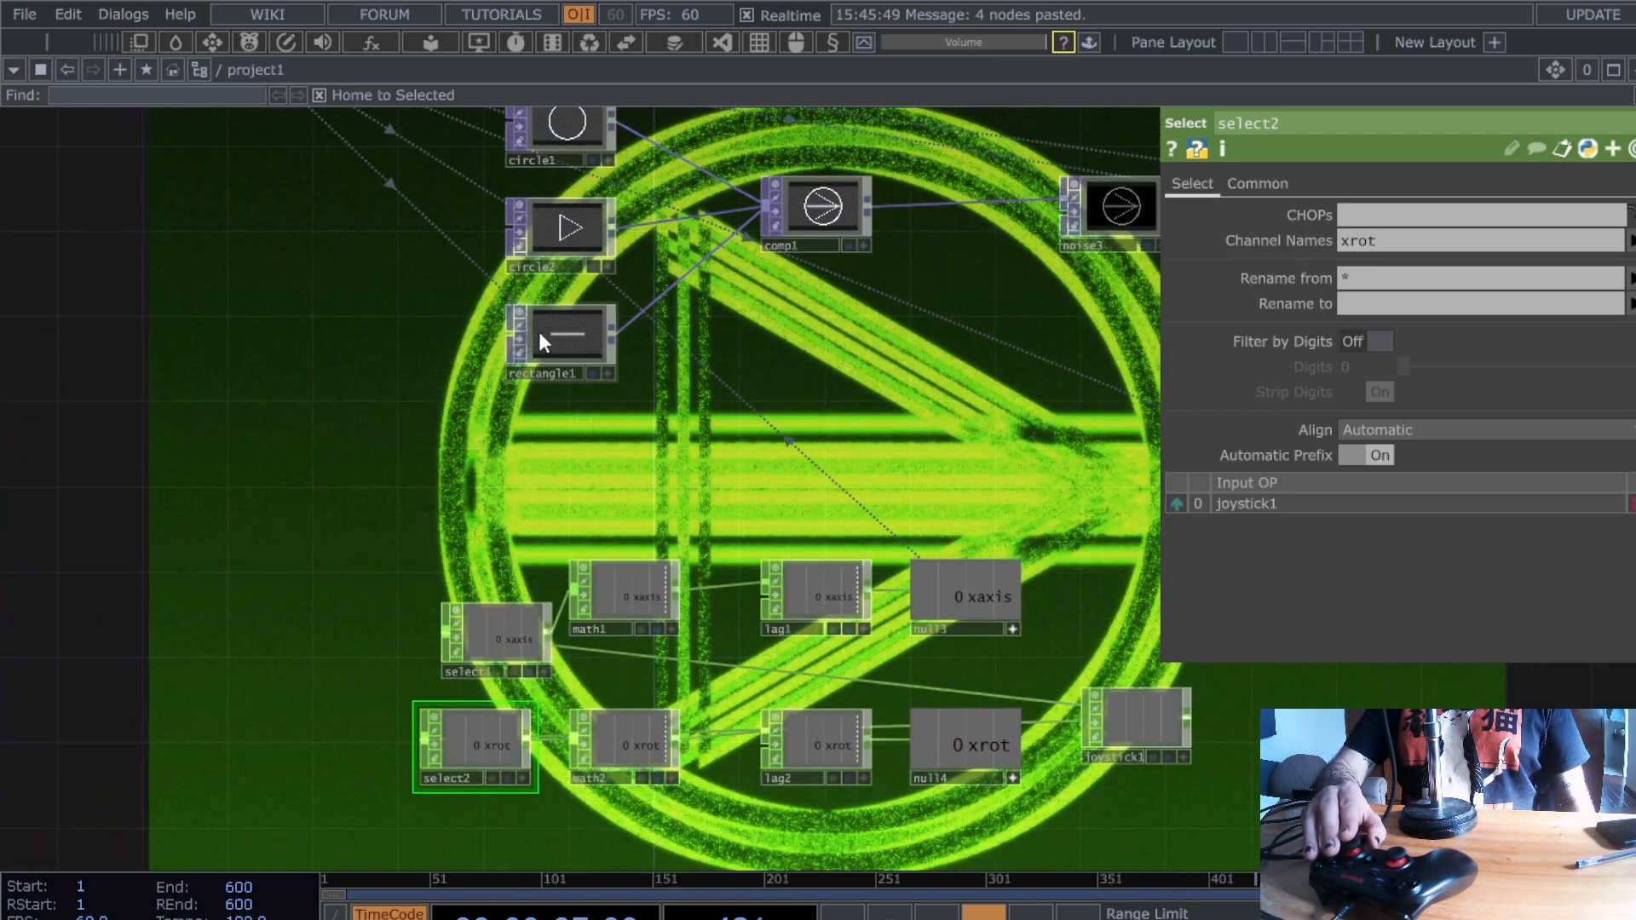
pyautogui.click(584, 334)
pyautogui.moveTo(949, 750); pyautogui.dragTo(1417, 181)
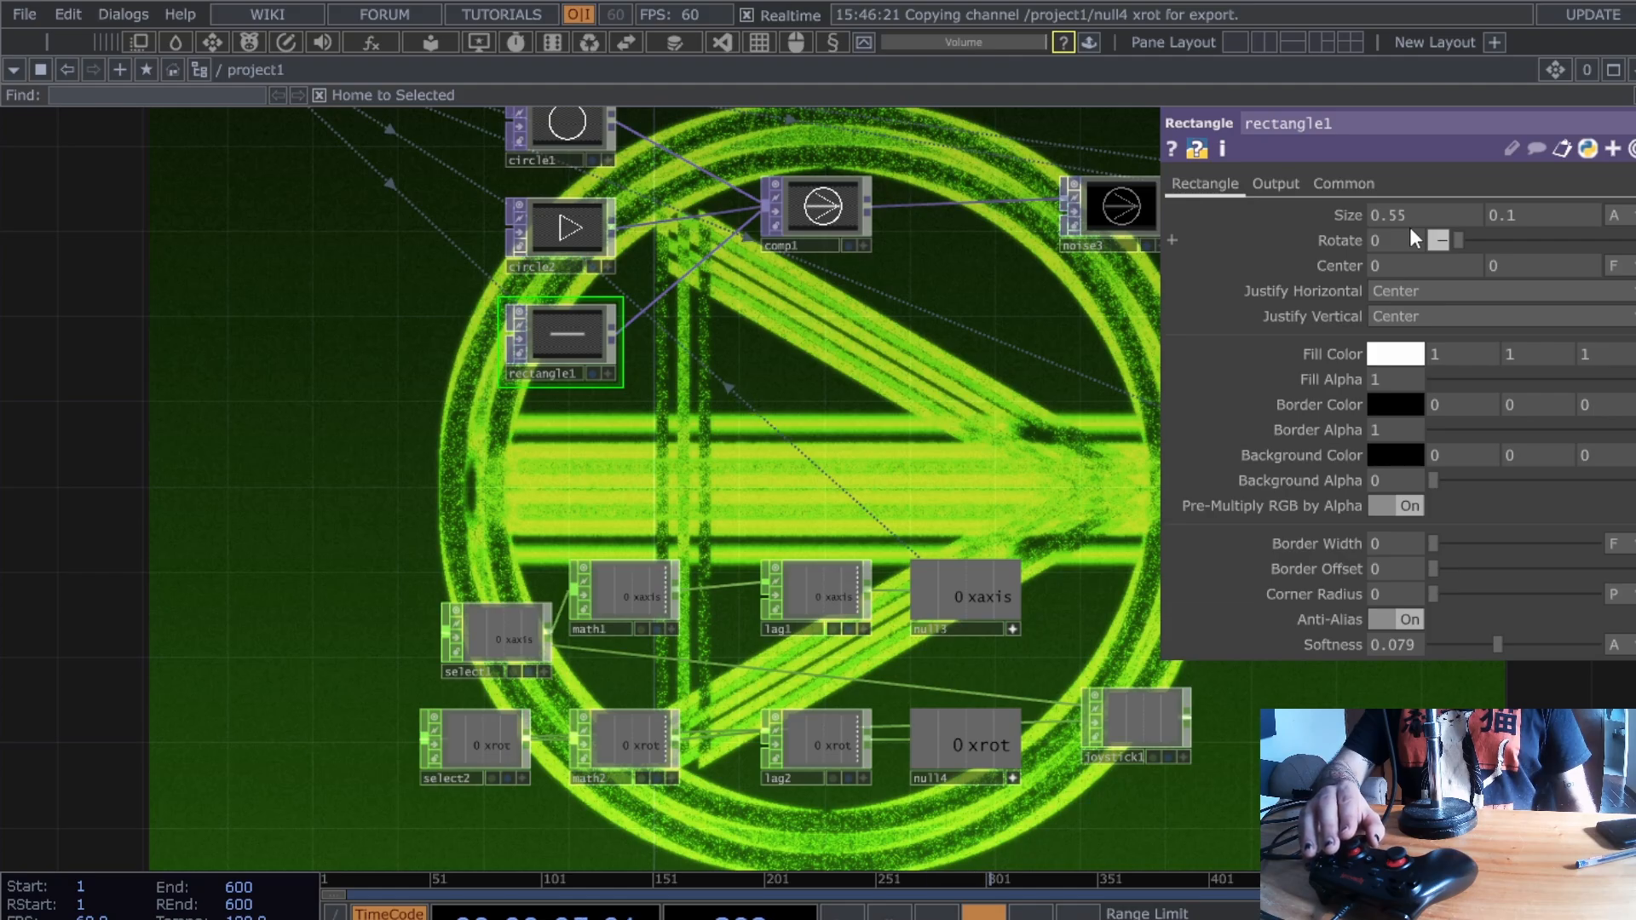
# - Export null4's xrot channel to rectangle1's Rotate so the joystick spins the bar shape
pyautogui.moveTo(1409, 226); pyautogui.dragTo(1410, 229)
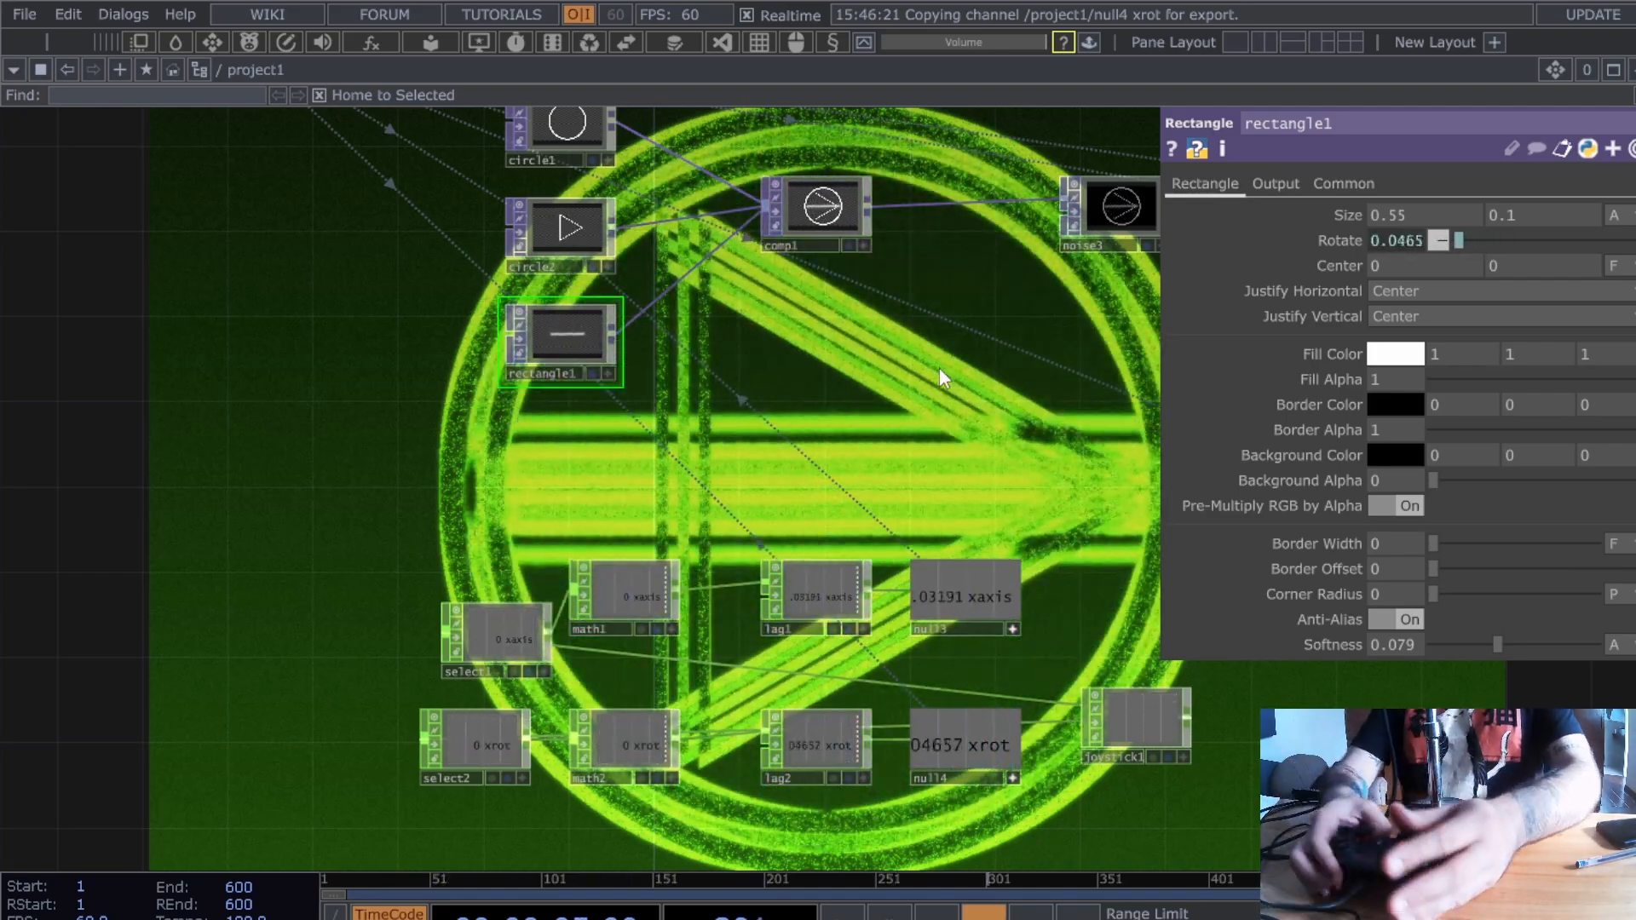
pyautogui.moveTo(802, 201); pyautogui.dragTo(775, 312)
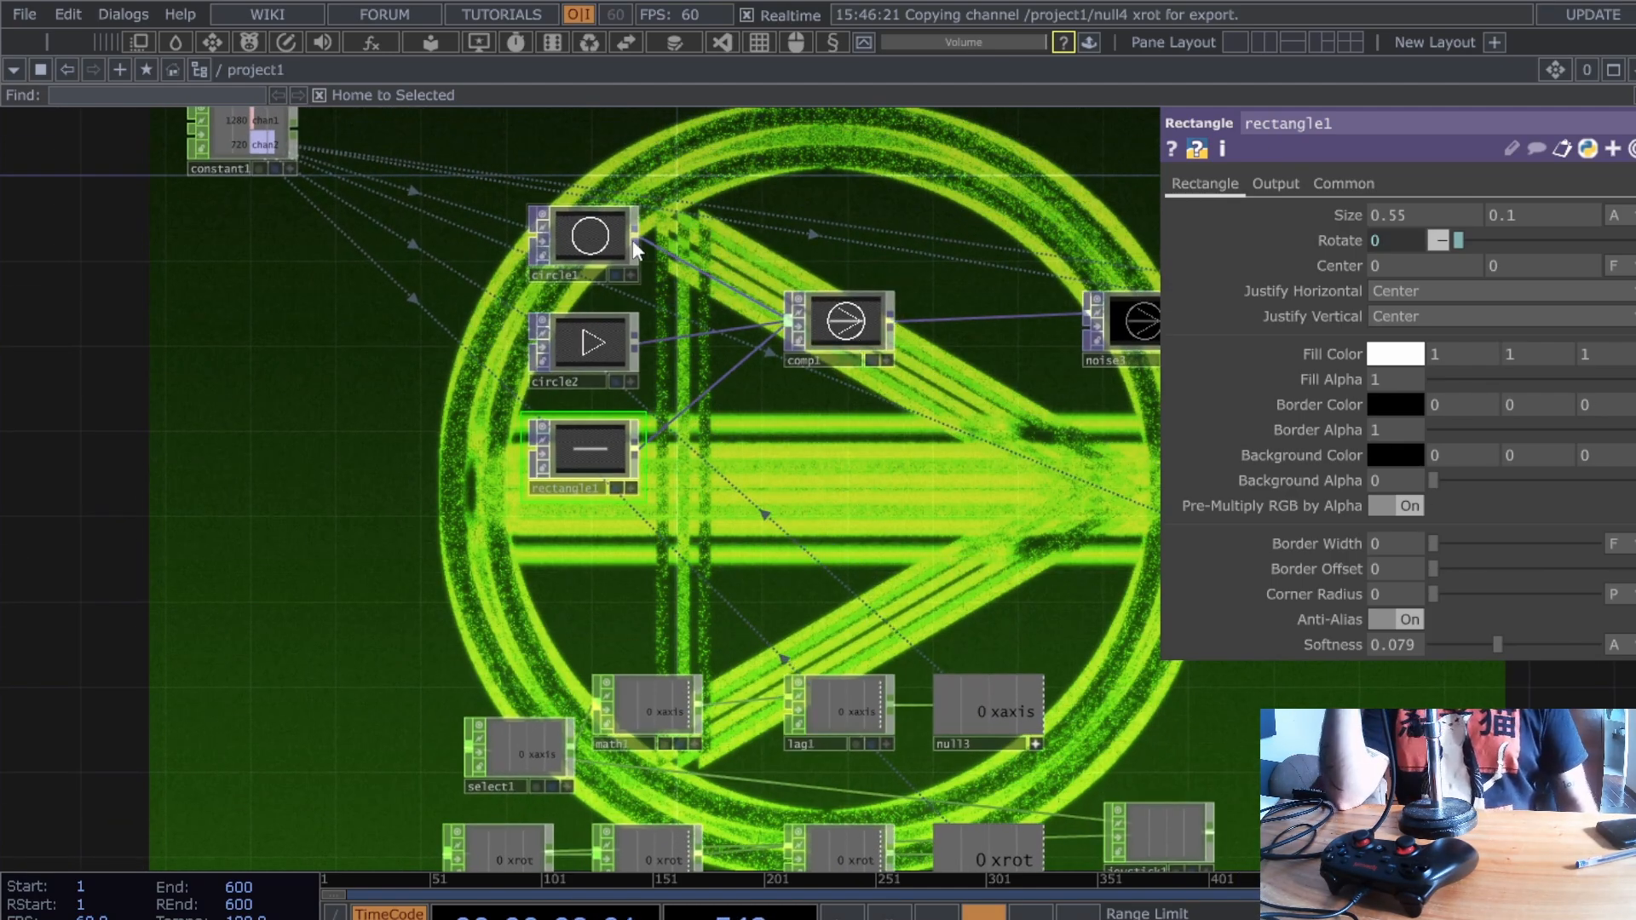
pyautogui.click(579, 248)
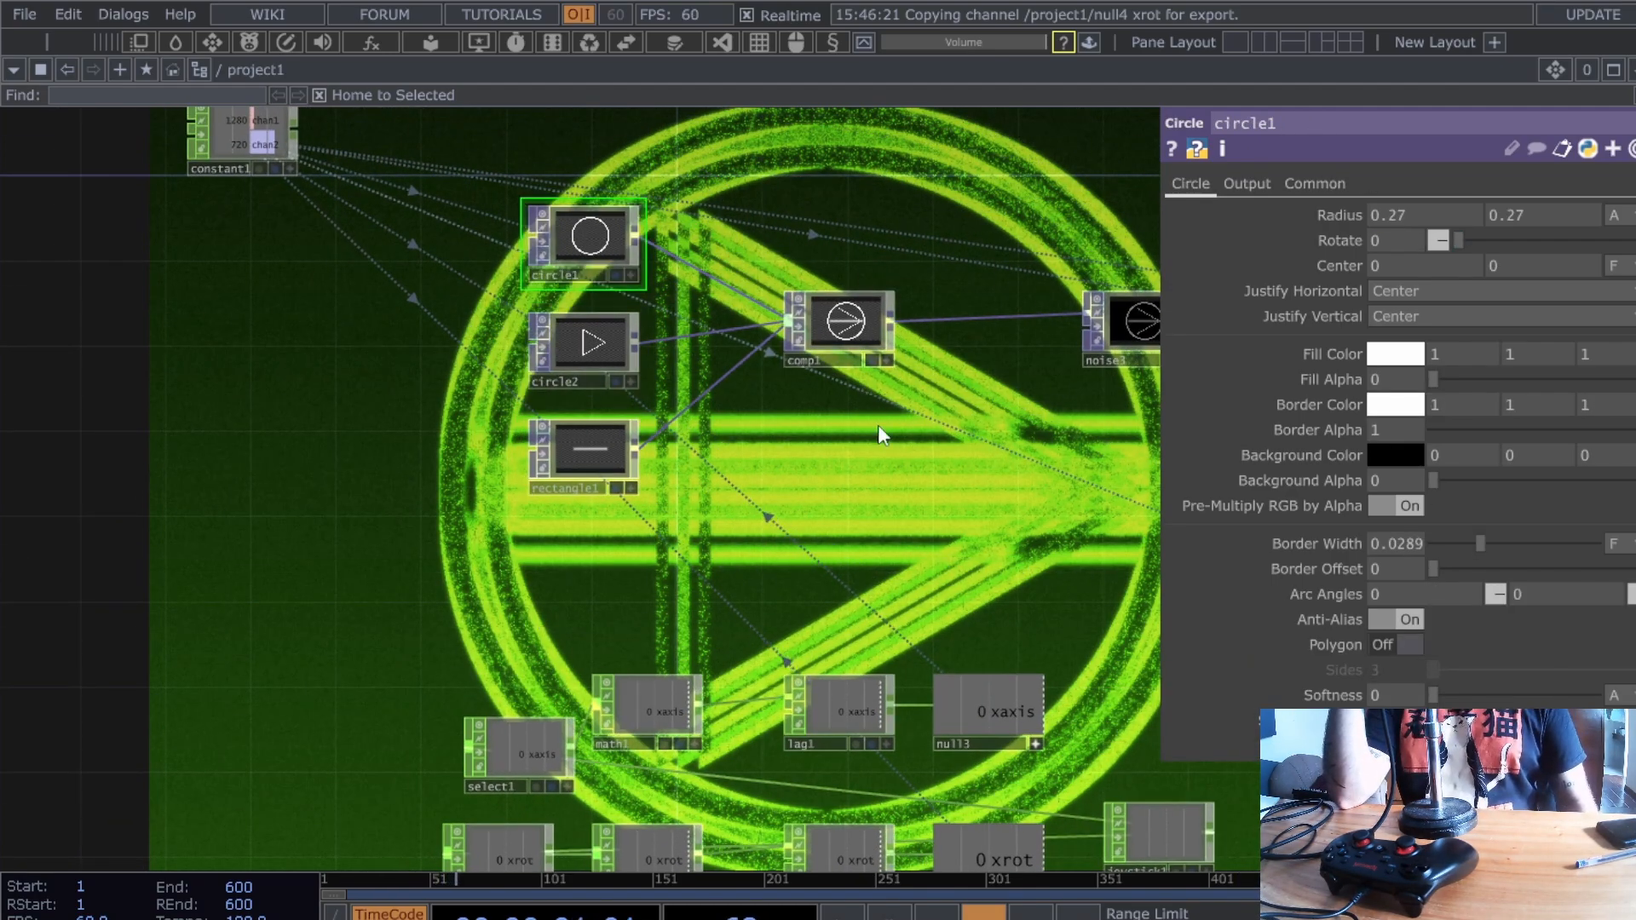
pyautogui.moveTo(1040, 567); pyautogui.dragTo(952, 594)
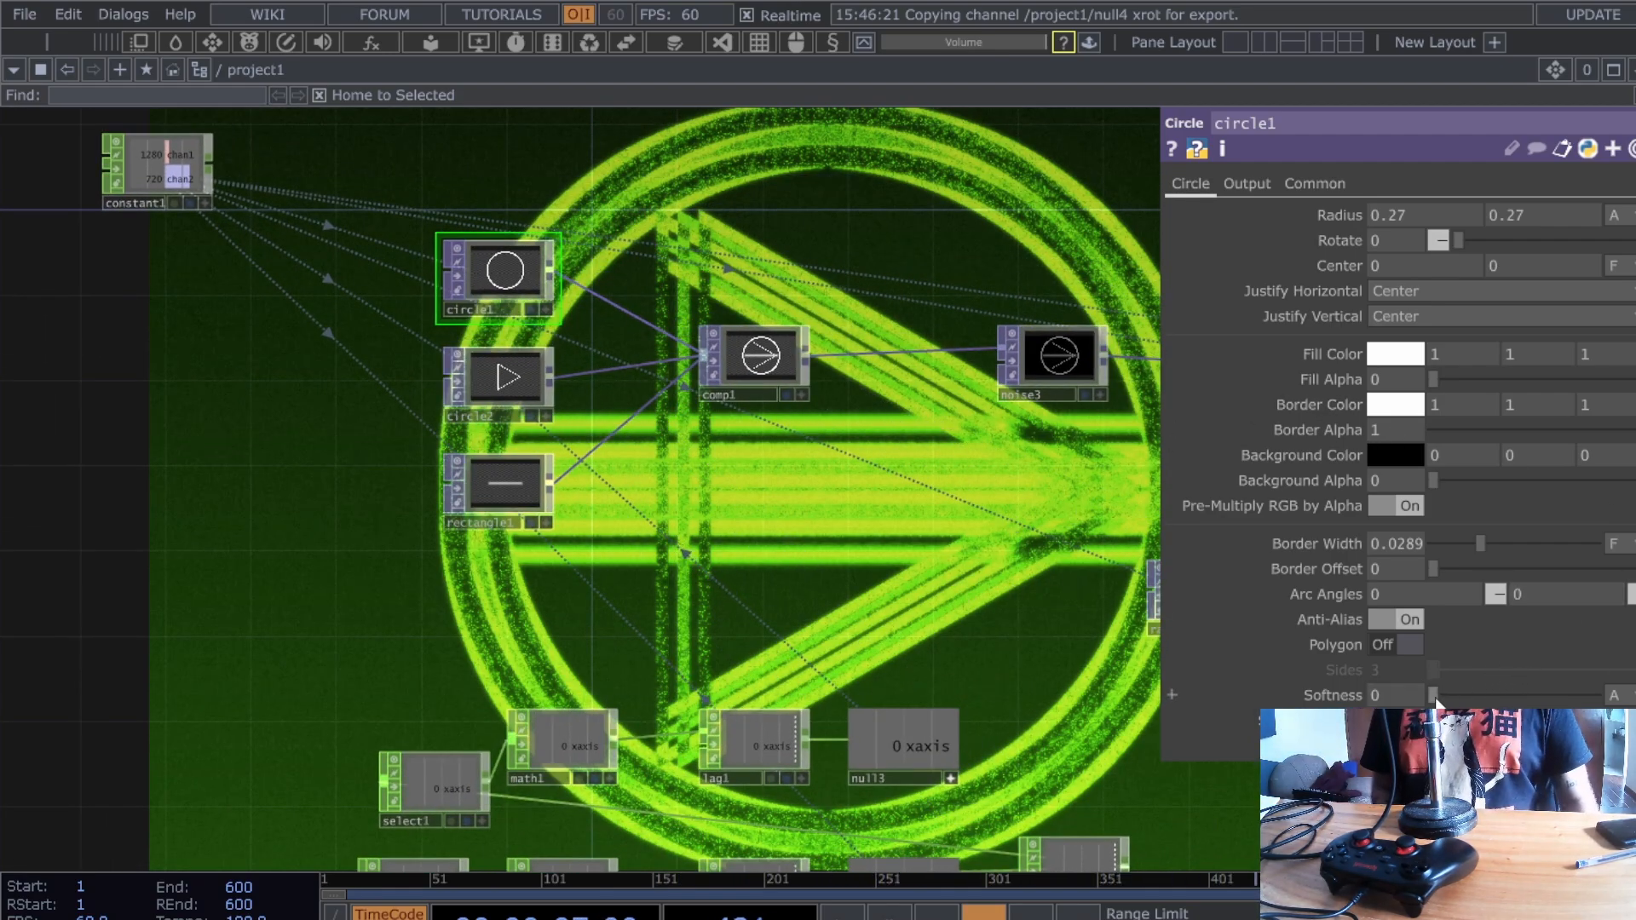
pyautogui.moveTo(1437, 704); pyautogui.dragTo(1617, 669)
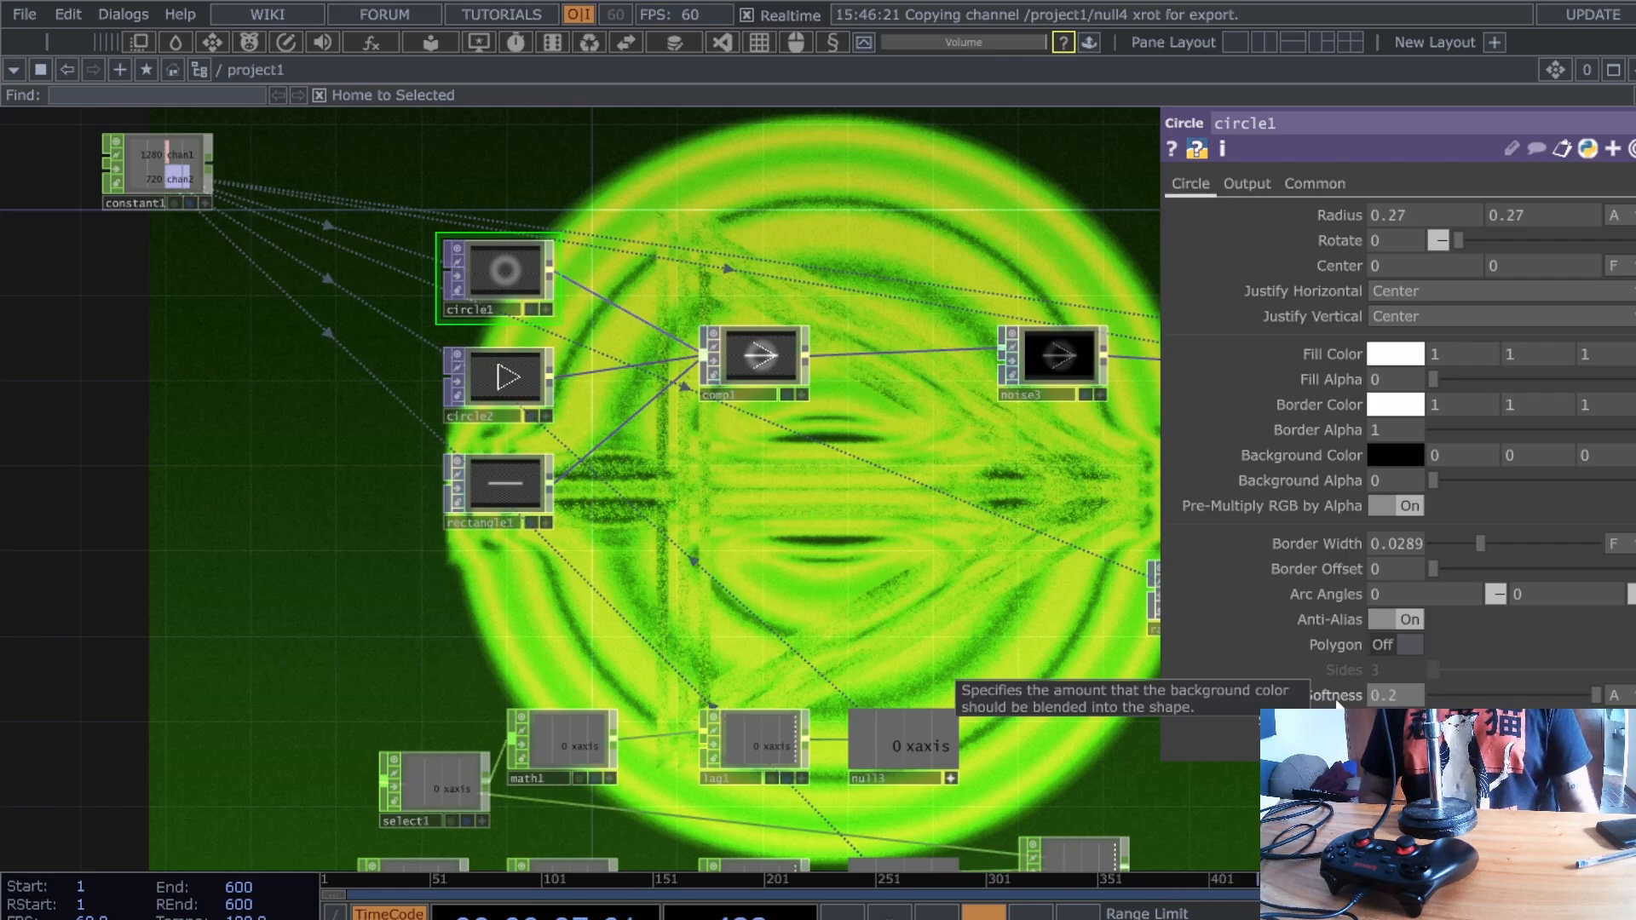
pyautogui.moveTo(1596, 695); pyautogui.dragTo(1425, 694)
pyautogui.moveTo(818, 498); pyautogui.dragTo(768, 286)
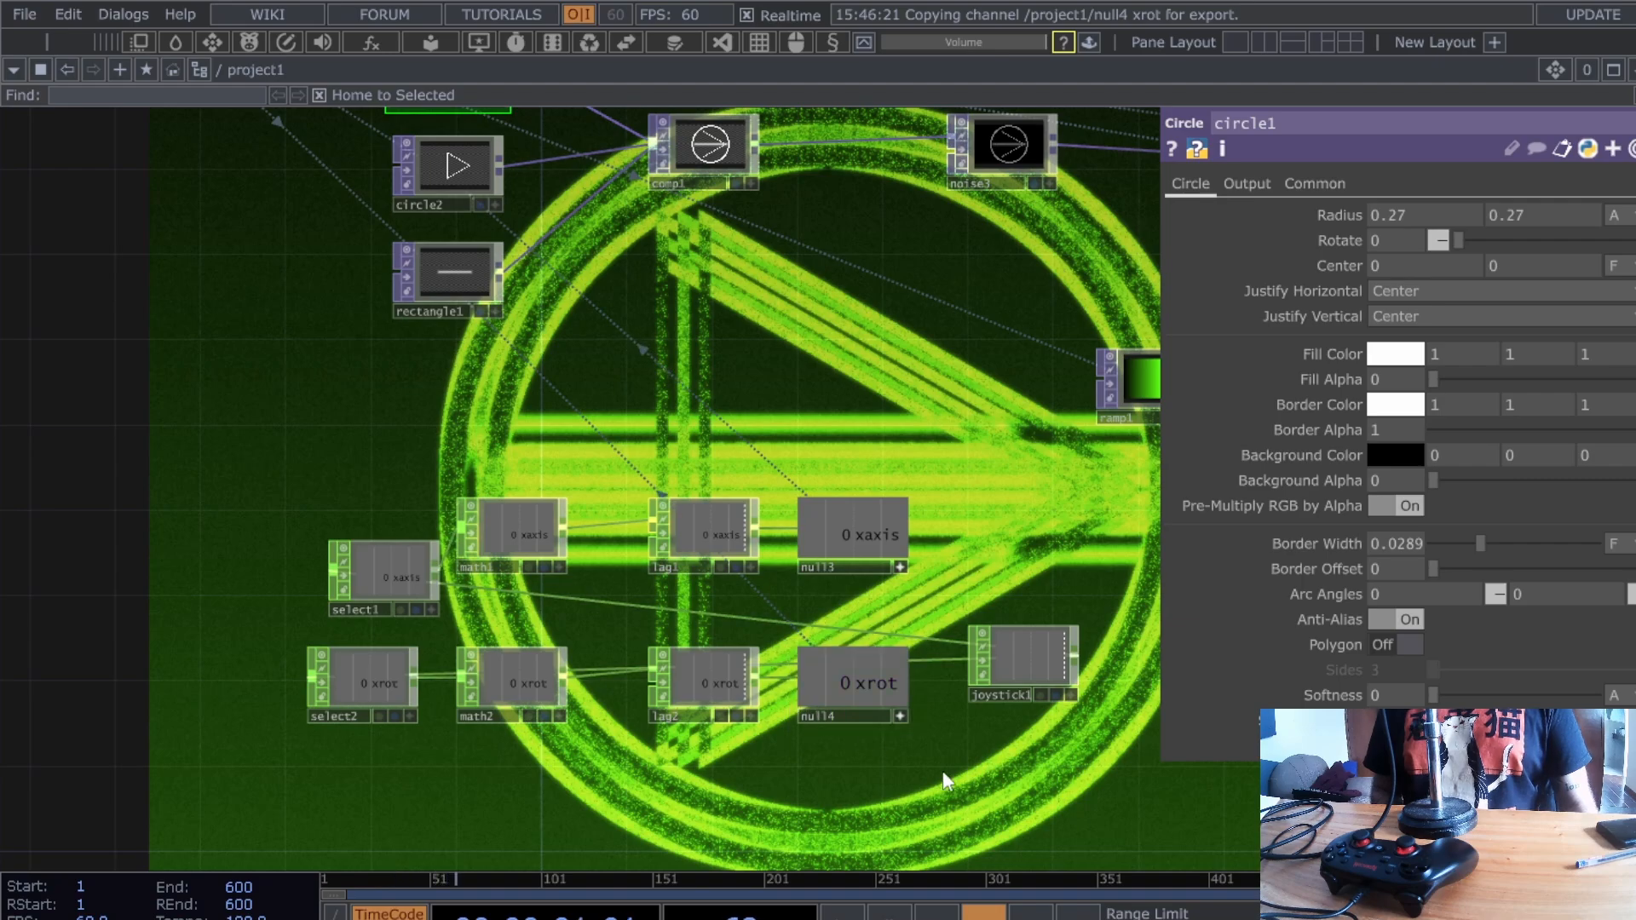
# - Add a Select CHOP, select3, fed by joystick1
pyautogui.moveTo(930, 769); pyautogui.dragTo(991, 596)
pyautogui.scroll(3, 861, 760)
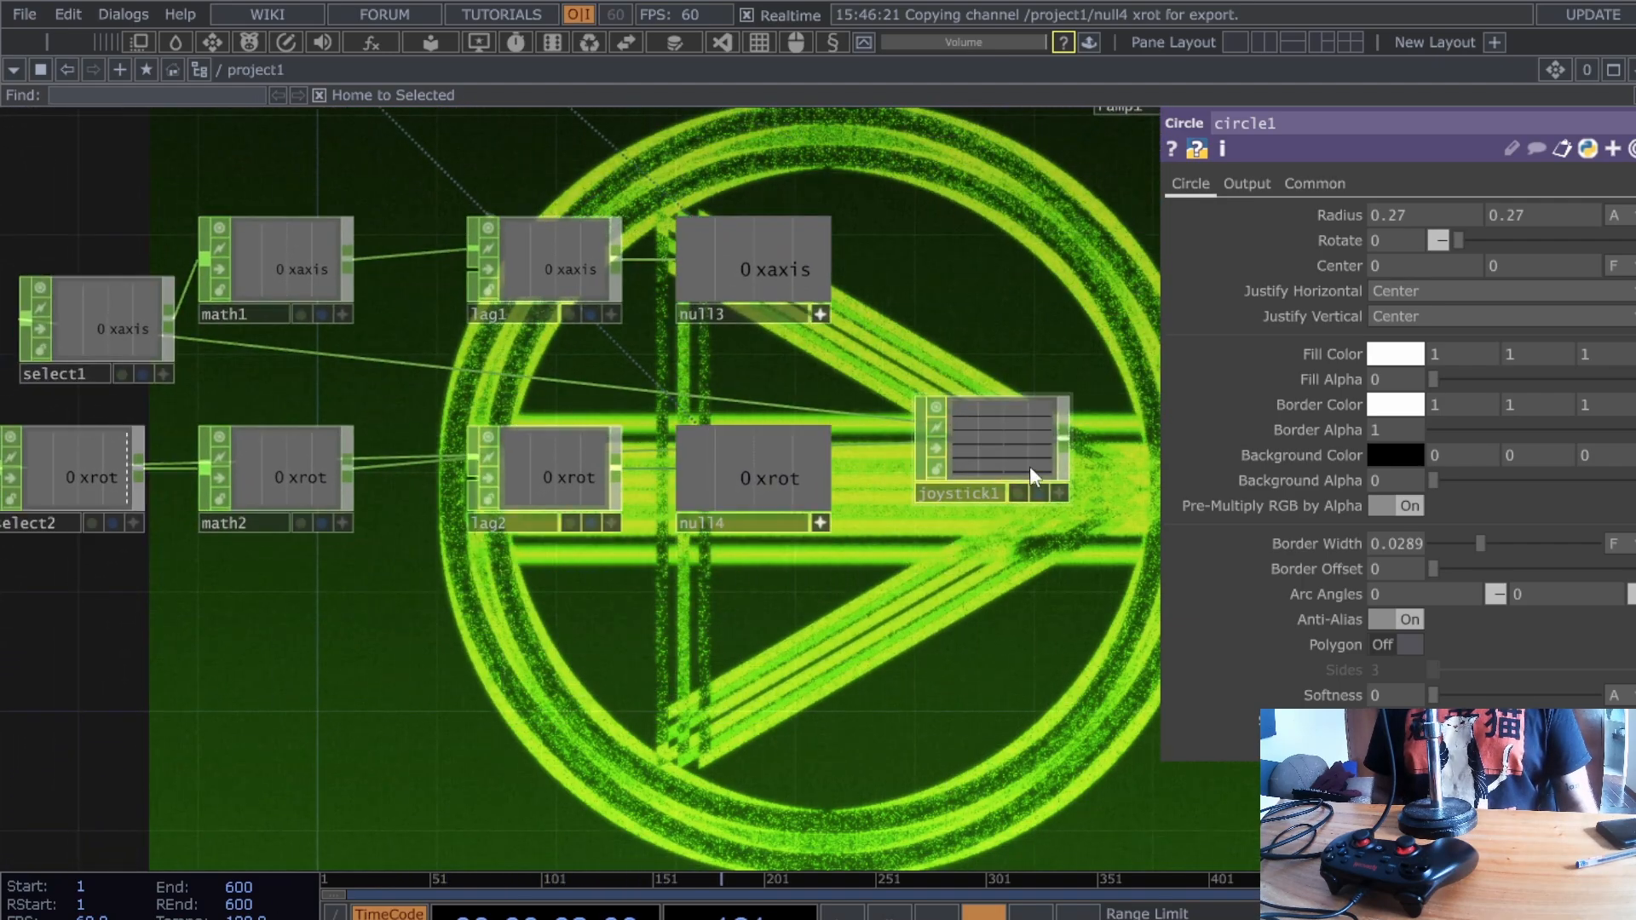
pyautogui.click(991, 450)
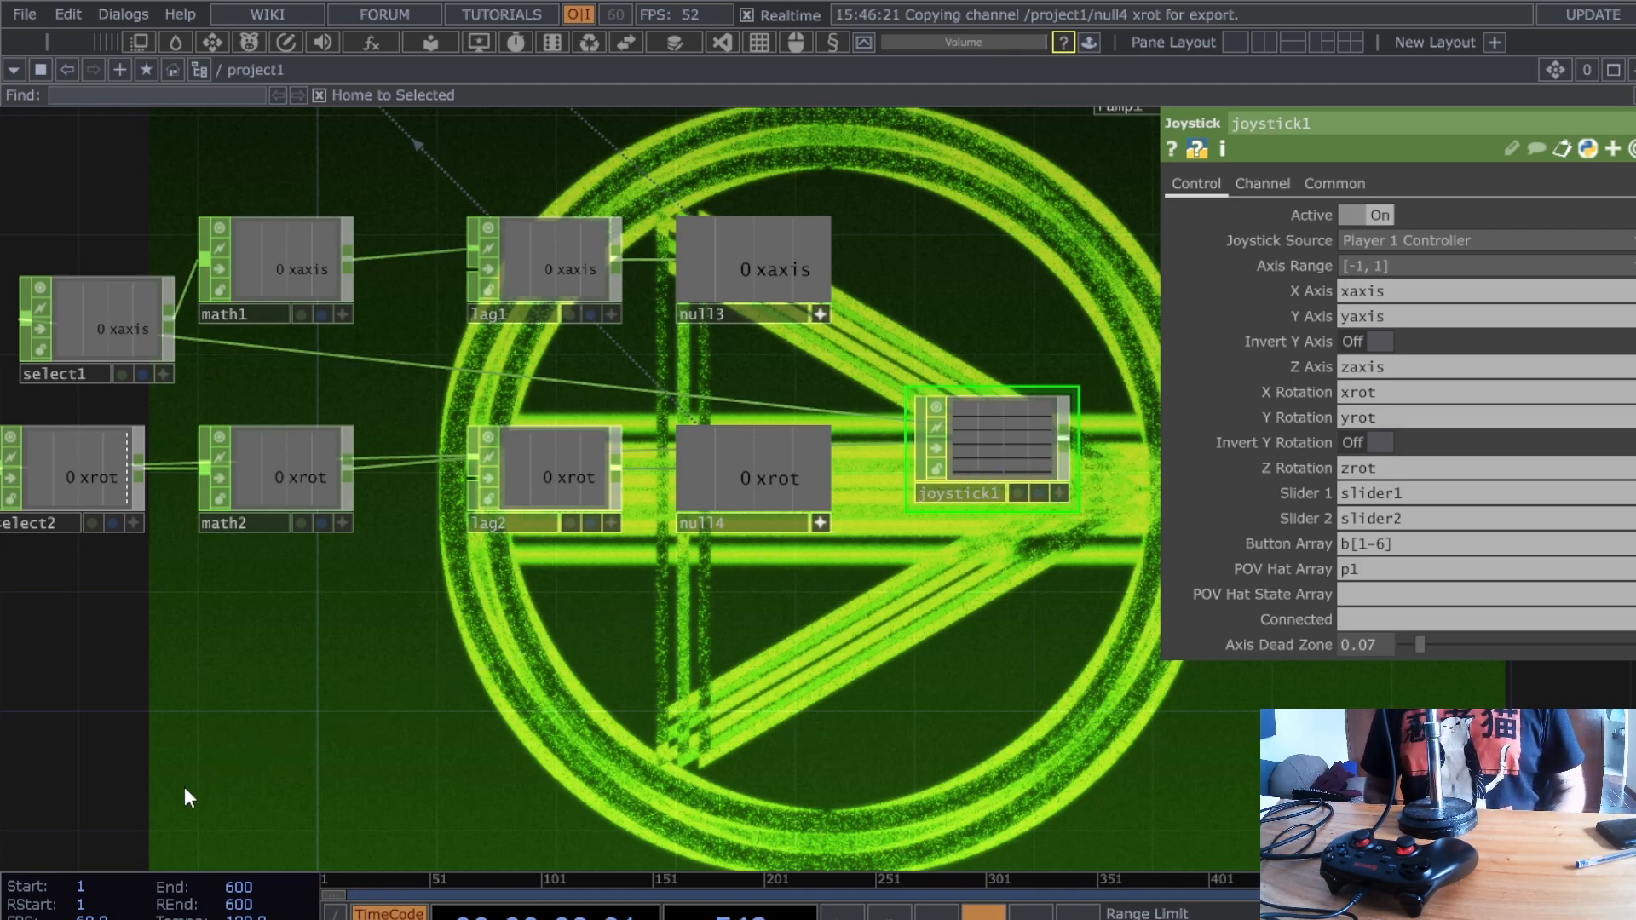
pyautogui.press('Tab')
pyautogui.click(714, 286)
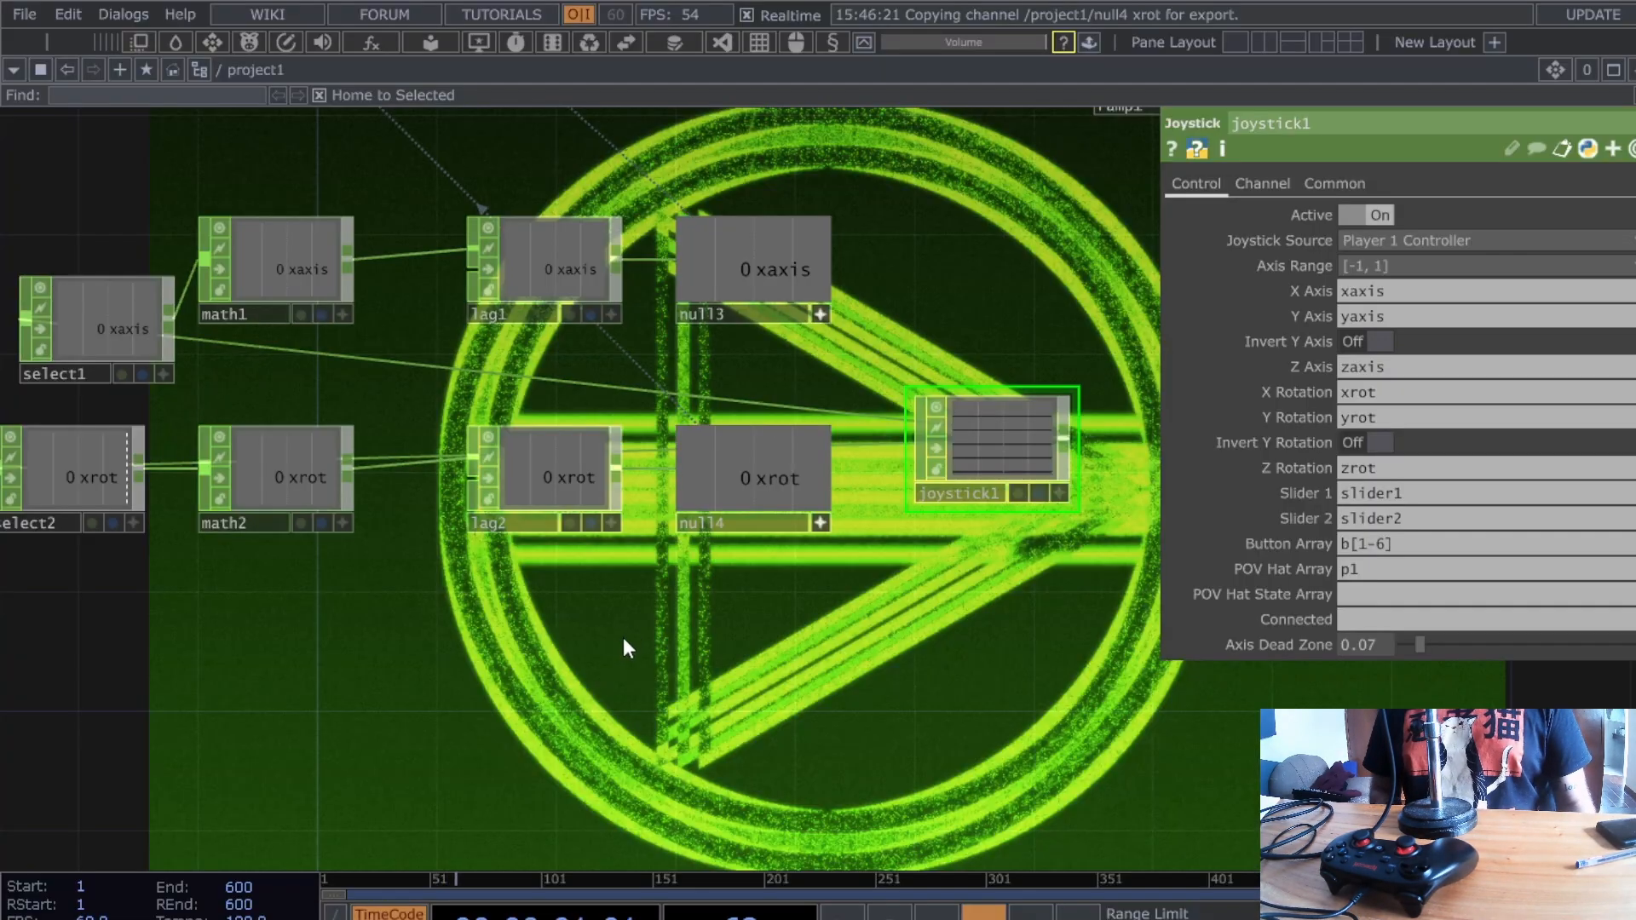
pyautogui.click(160, 778)
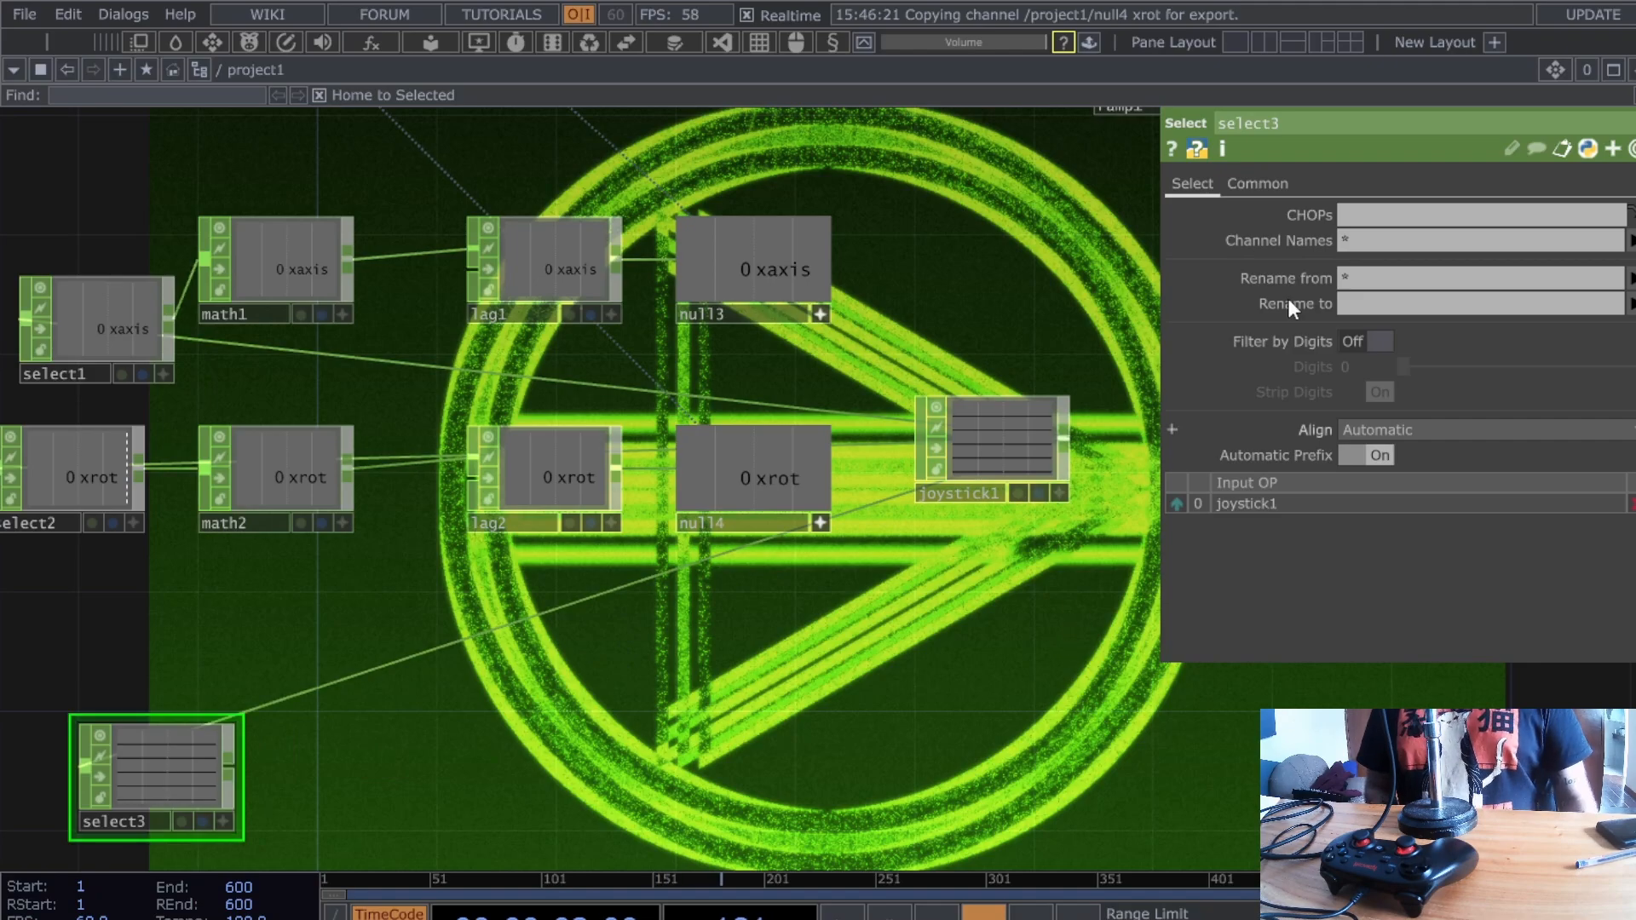
# - Set select3's Channel Names to slider1
pyautogui.scroll(8, 1025, 479)
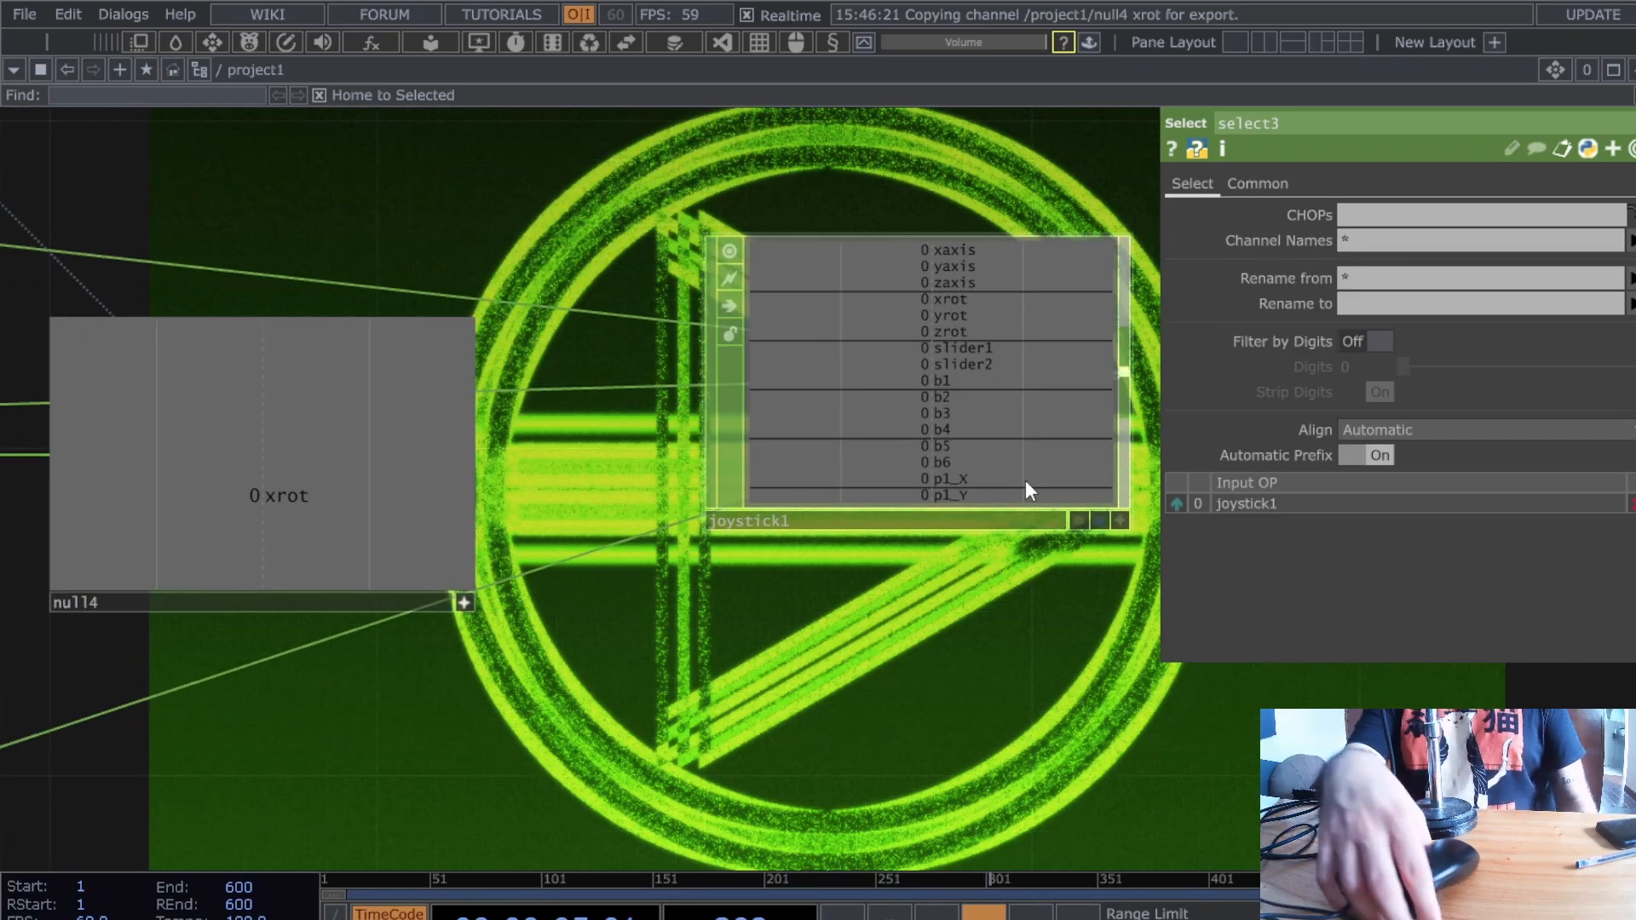
pyautogui.moveTo(701, 648); pyautogui.dragTo(1057, 337)
pyautogui.moveTo(246, 675); pyautogui.dragTo(396, 675)
pyautogui.scroll(-2, 390, 676)
pyautogui.scroll(-3, 391, 676)
pyautogui.moveTo(7, 701); pyautogui.dragTo(390, 685)
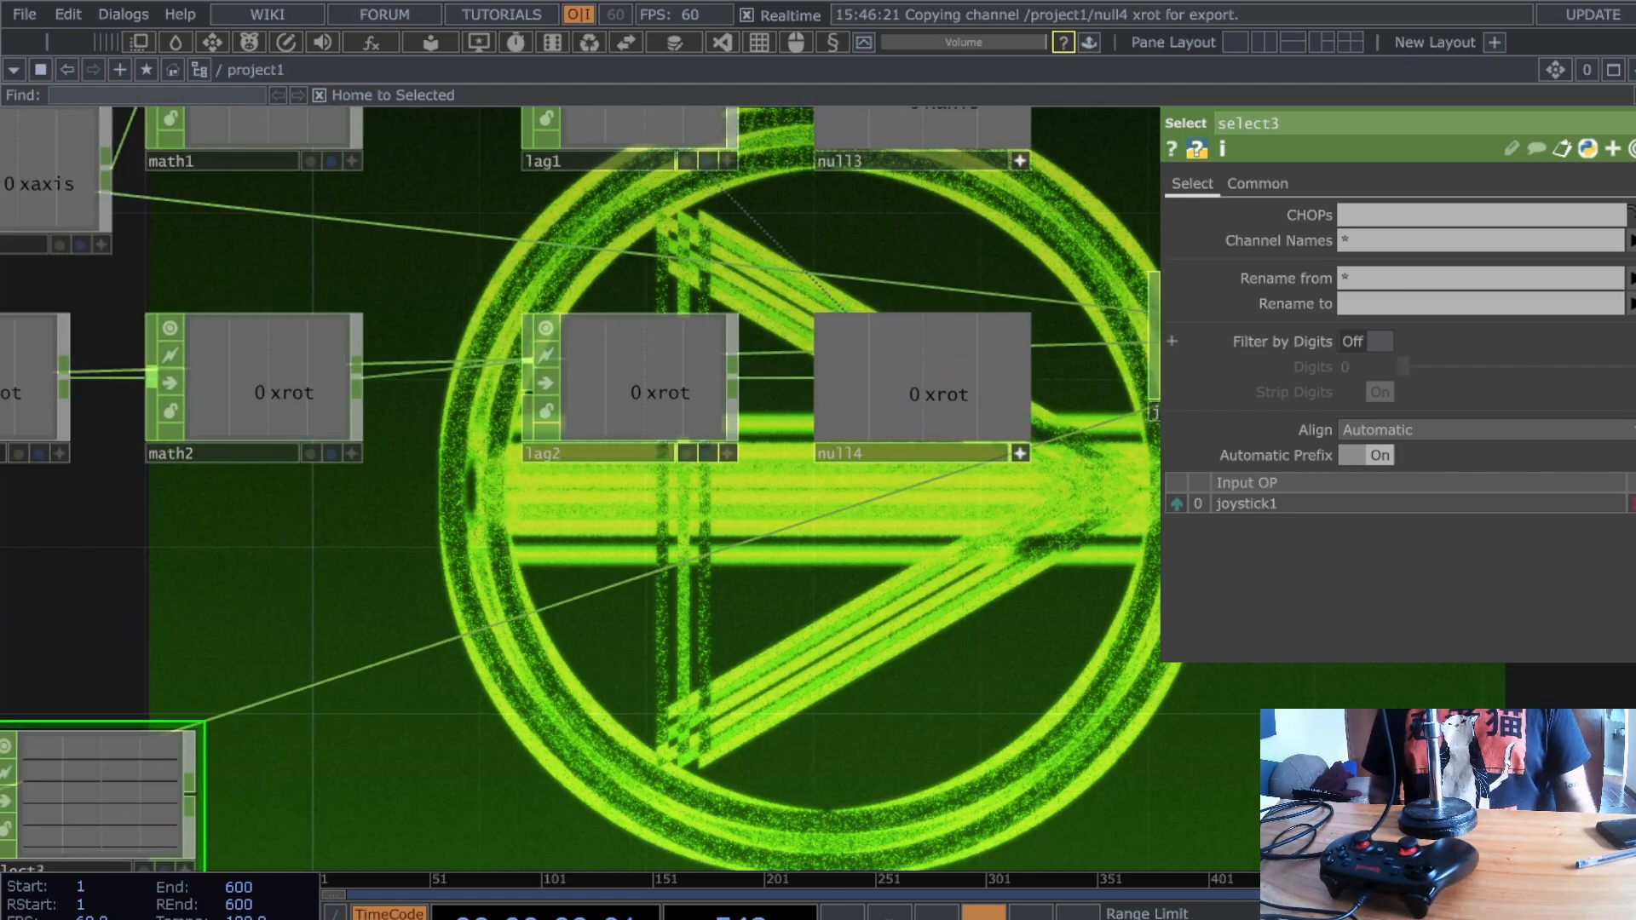
pyautogui.click(1449, 242)
pyautogui.write('sli')
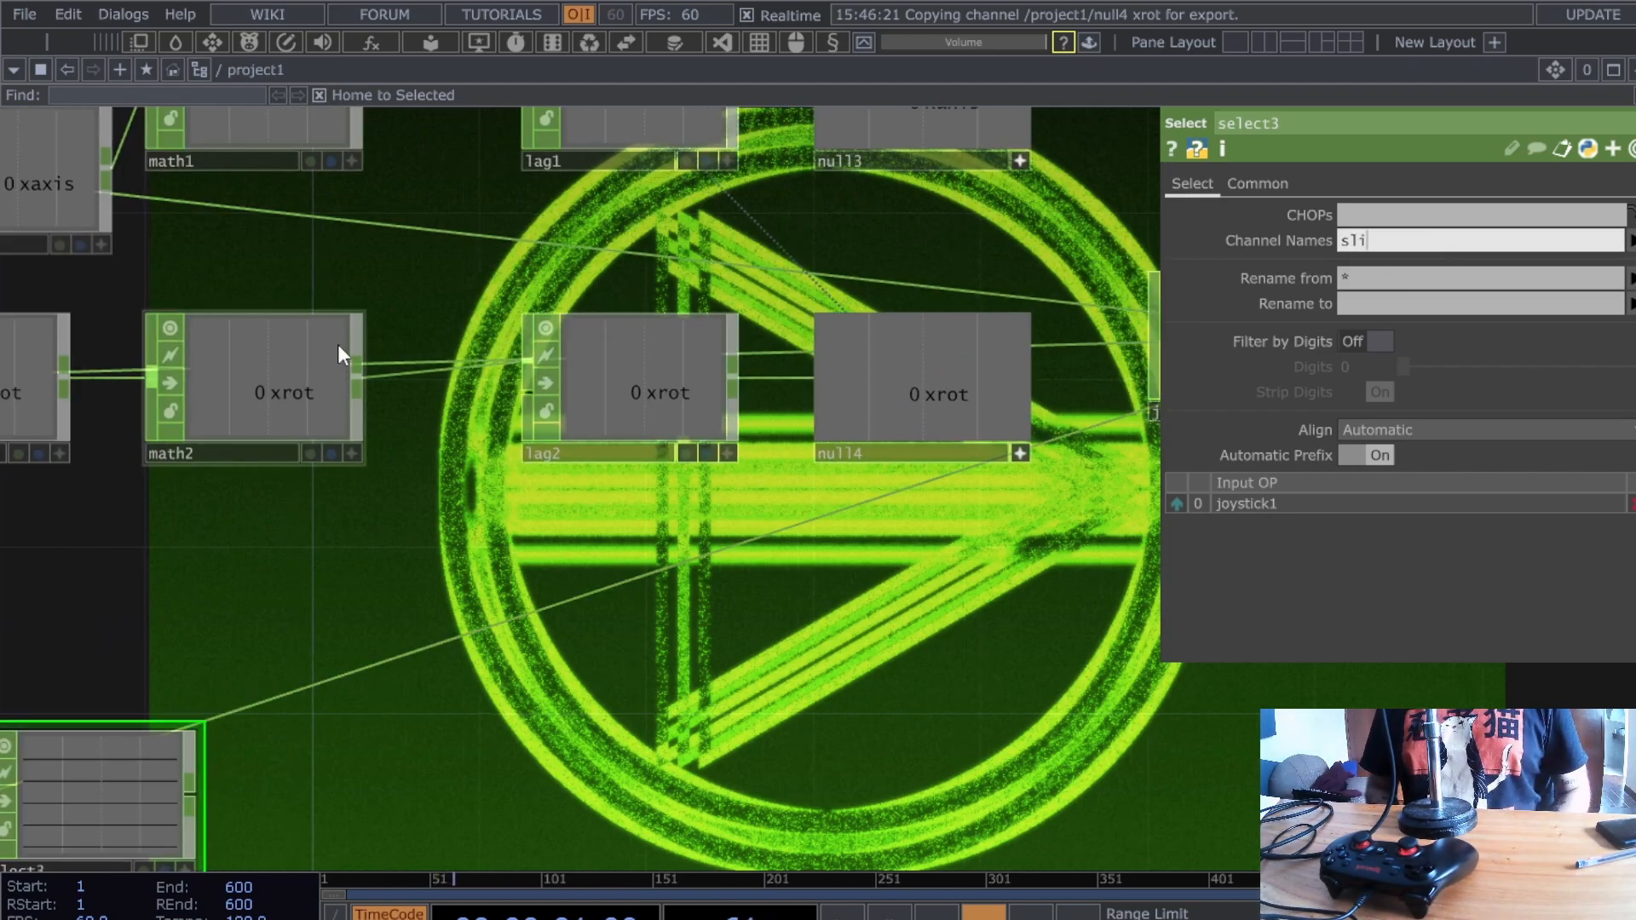
pyautogui.write('der1')
pyautogui.press('Return')
# - Append a Null CHOP, null5, after select3
pyautogui.moveTo(423, 790); pyautogui.dragTo(561, 586)
pyautogui.press('Return')
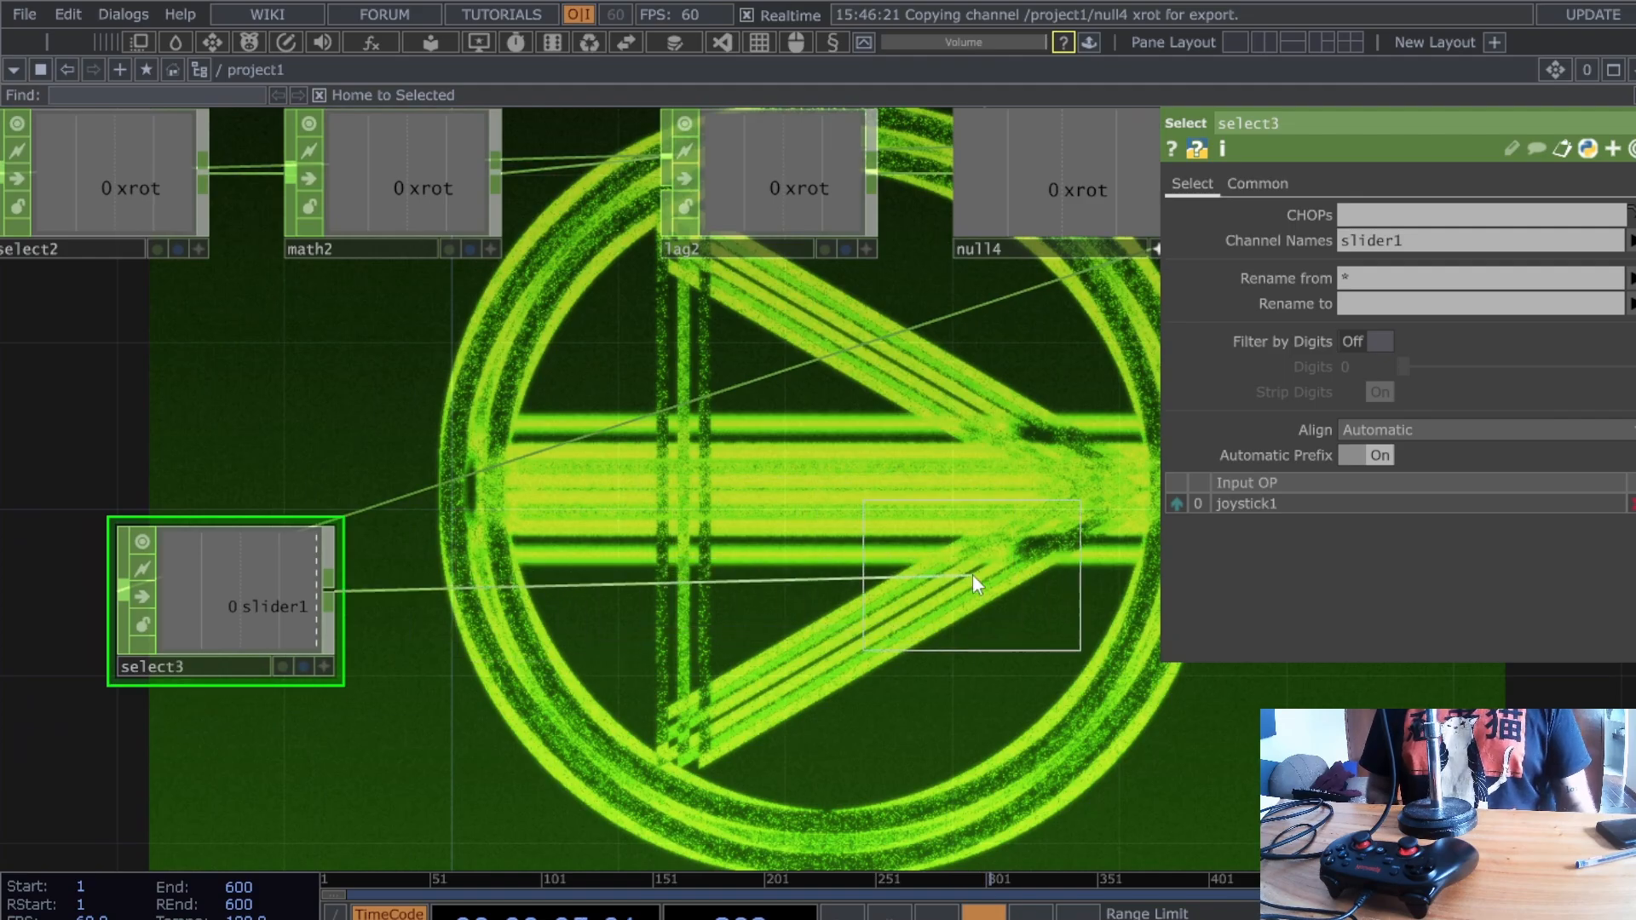
pyautogui.click(980, 596)
pyautogui.scroll(-5, 571, 487)
pyautogui.scroll(3, 554, 460)
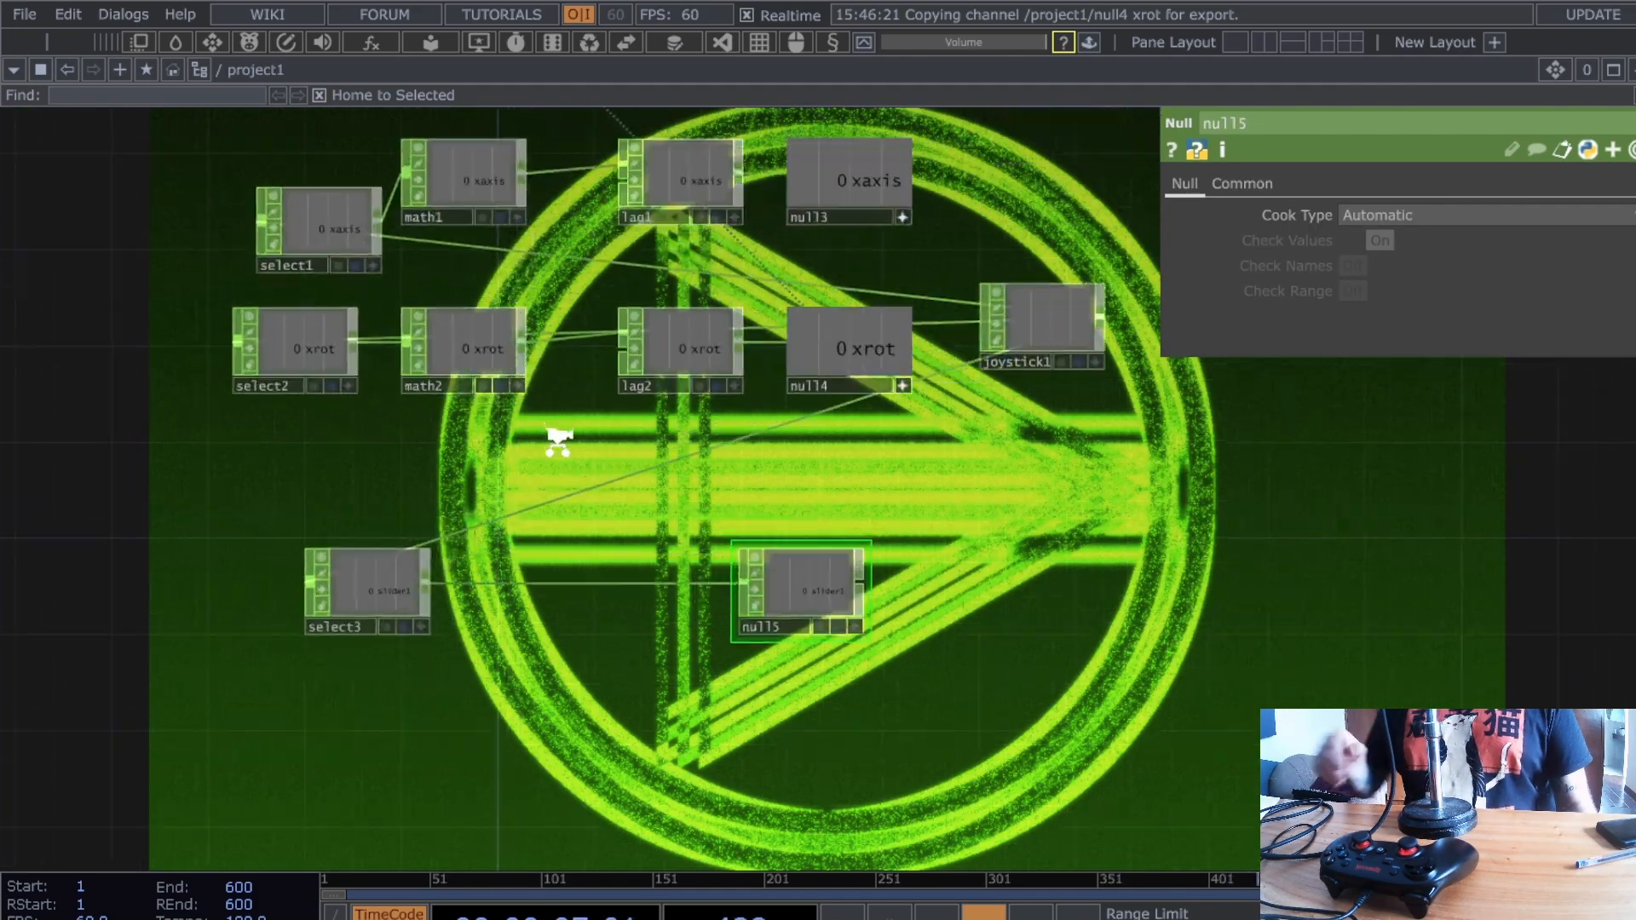
pyautogui.scroll(-4, 320, 269)
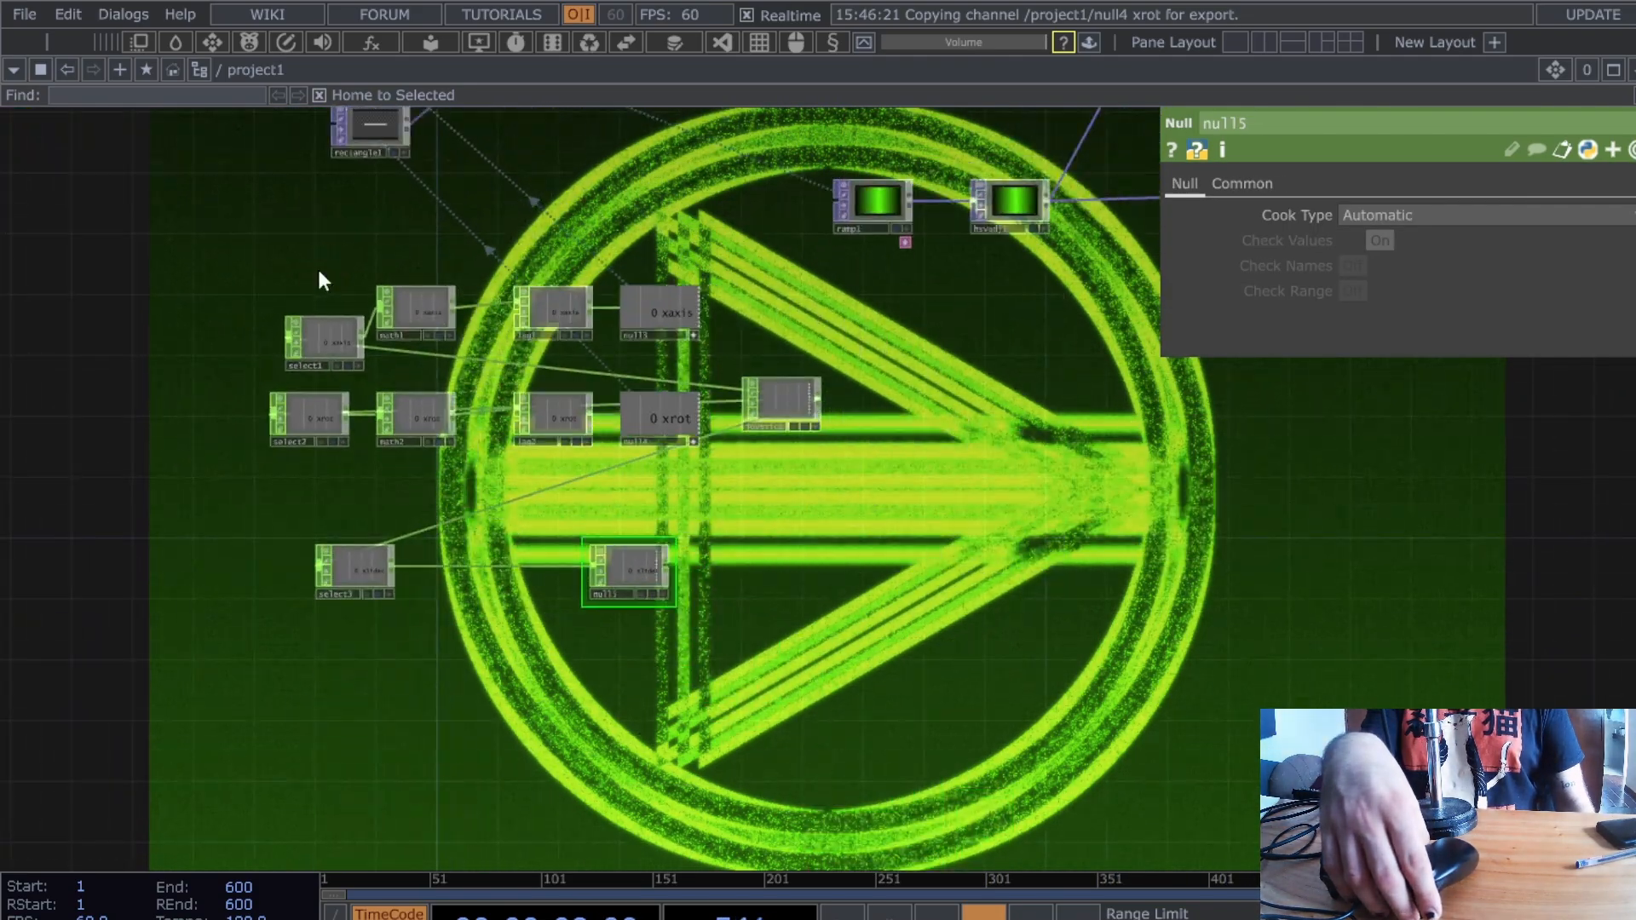
pyautogui.moveTo(346, 320); pyautogui.dragTo(393, 441)
# - Insert a Lag CHOP, lag3, into the wire between select3 and null5
pyautogui.click(424, 130)
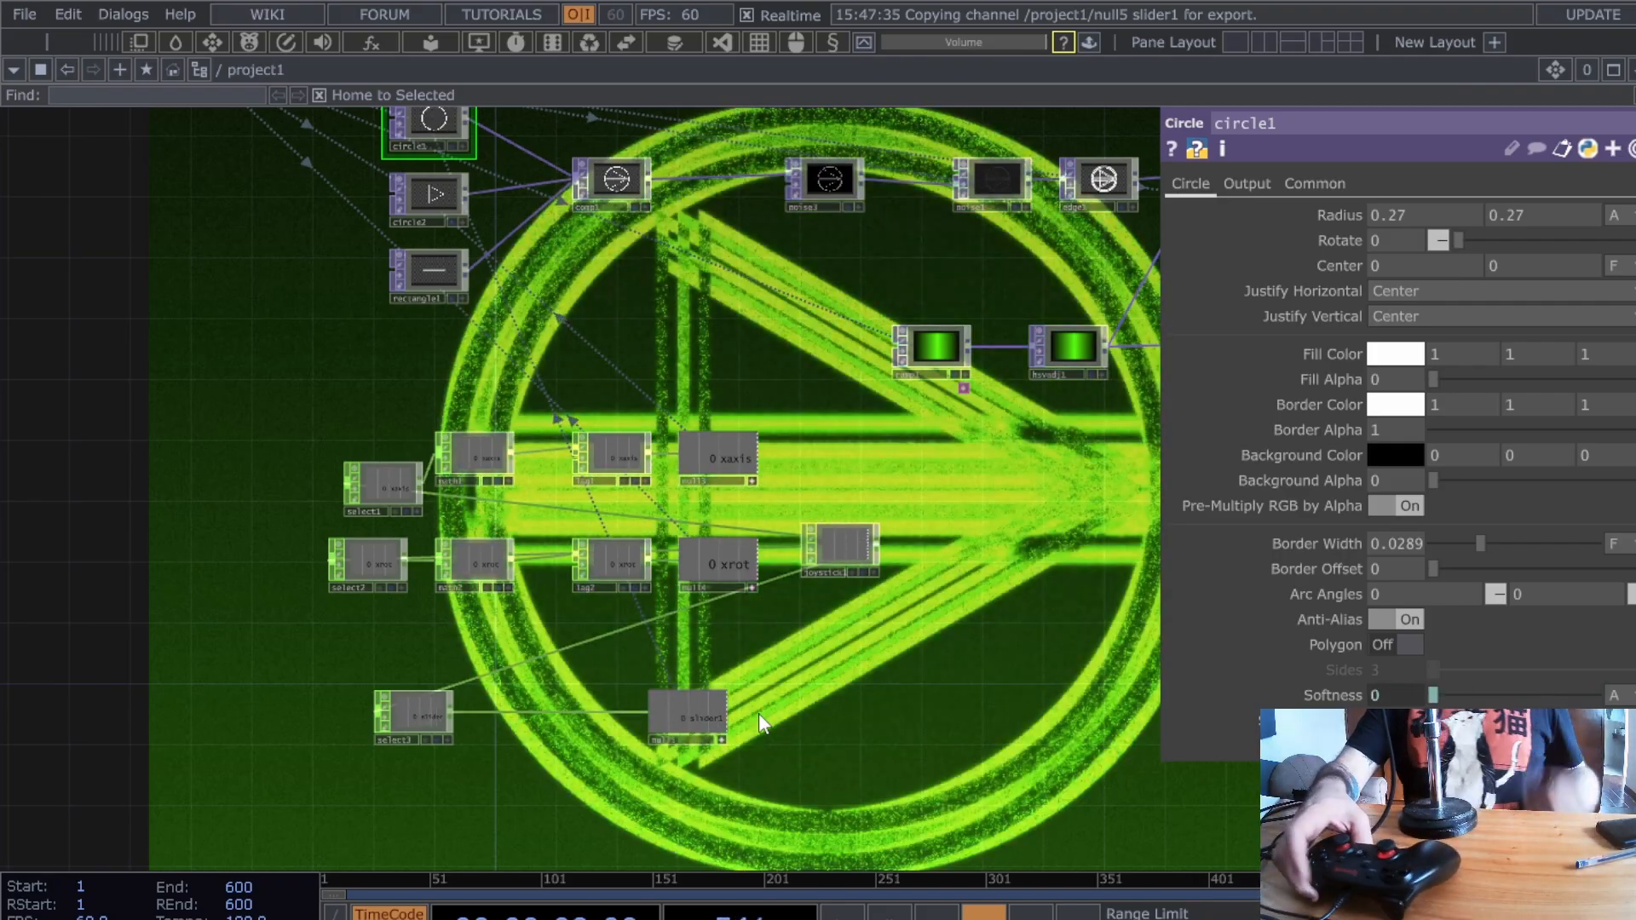
pyautogui.scroll(5, 592, 725)
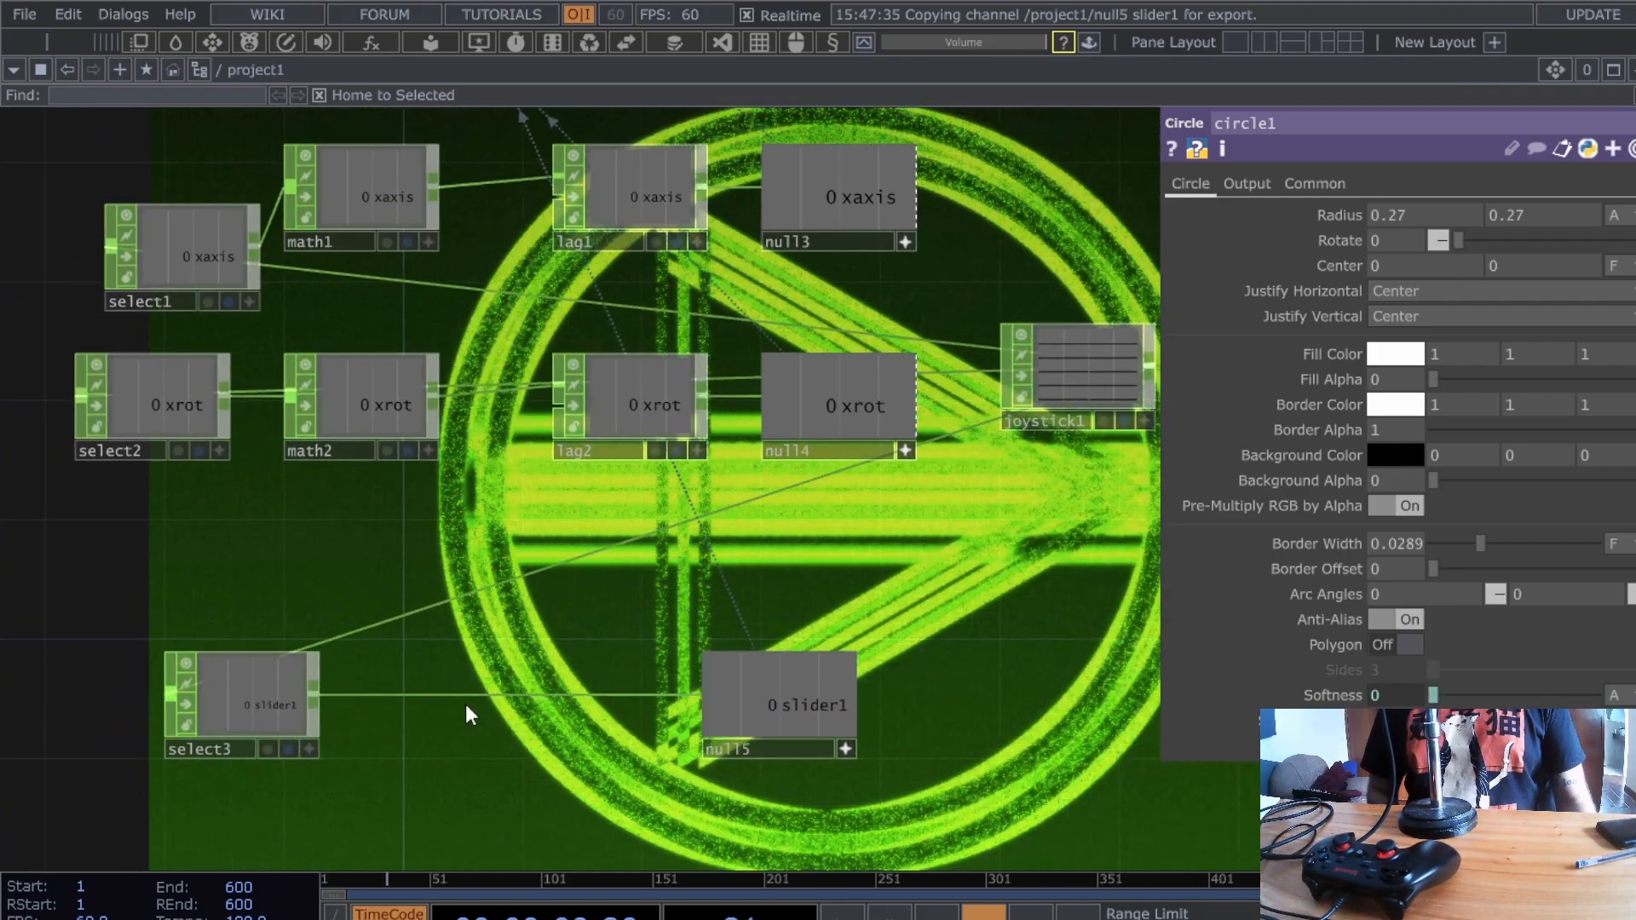
pyautogui.rightClick(519, 697)
pyautogui.click(568, 675)
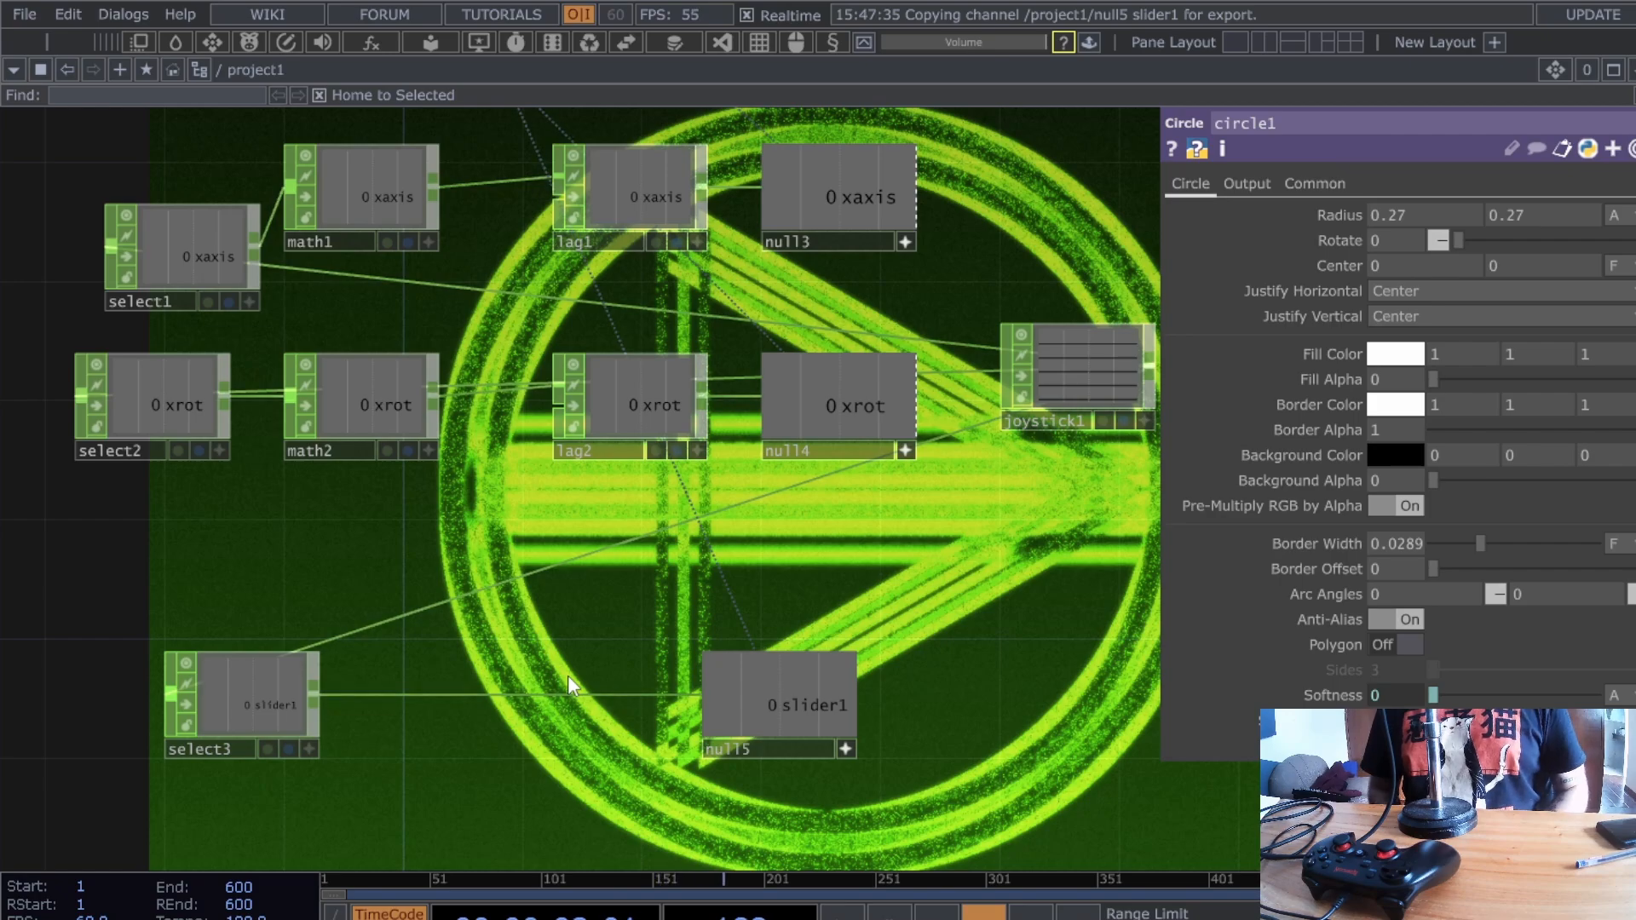
pyautogui.press('Return')
pyautogui.moveTo(567, 675); pyautogui.dragTo(528, 693)
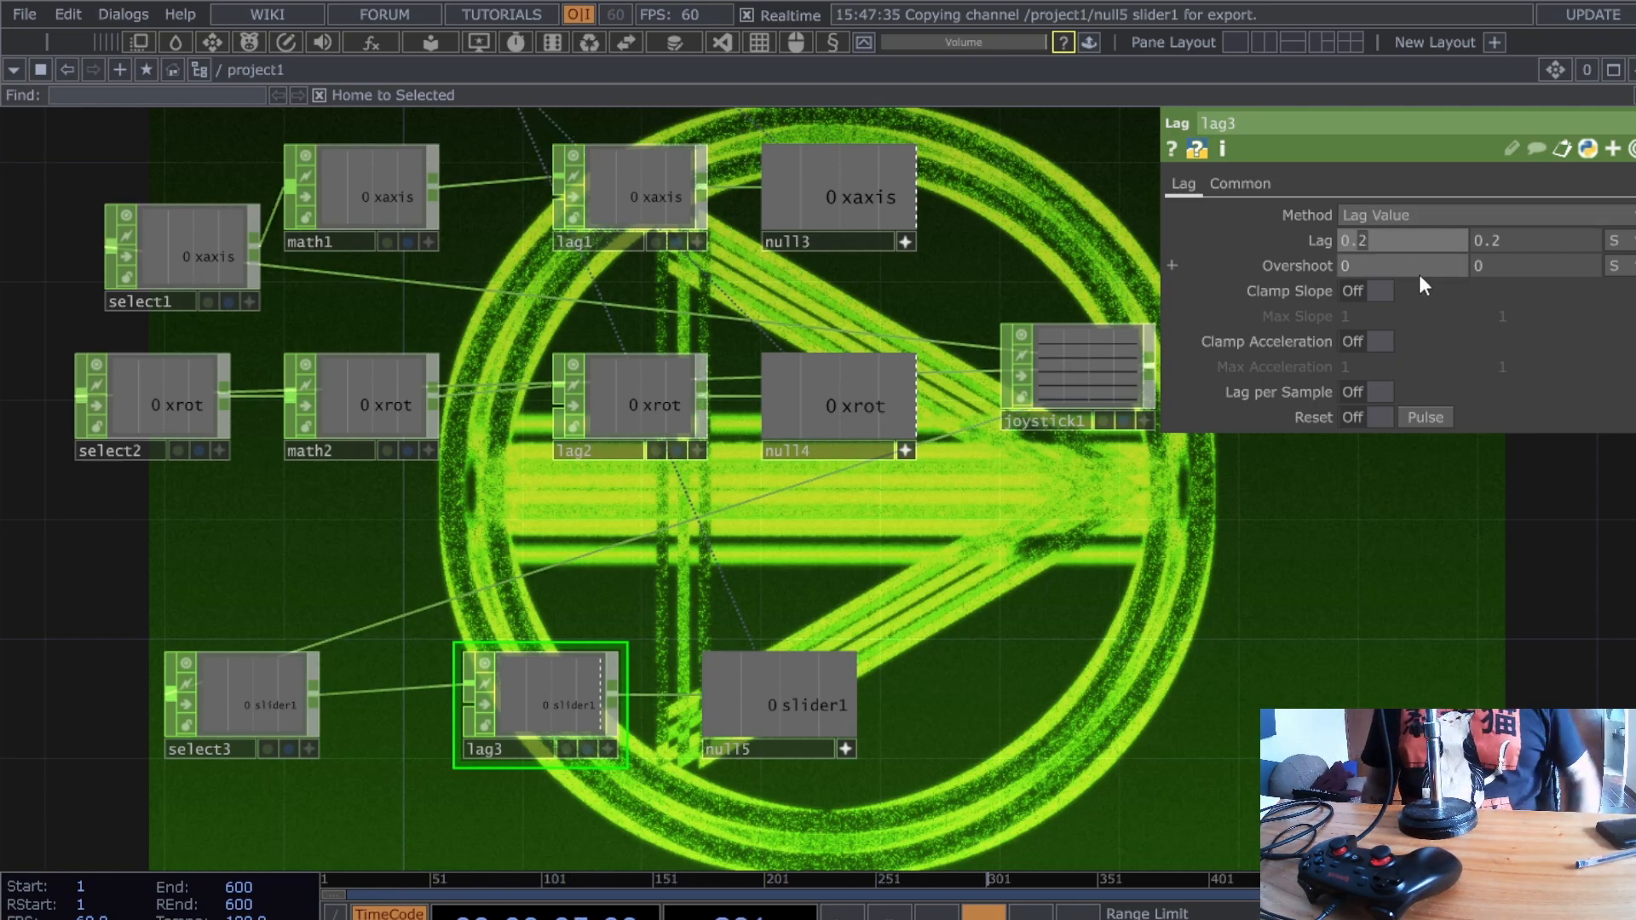
# - Set lag3's first Lag value to 0, keeping the second at 0.2
pyautogui.press('BackSpace')
pyautogui.write('1')
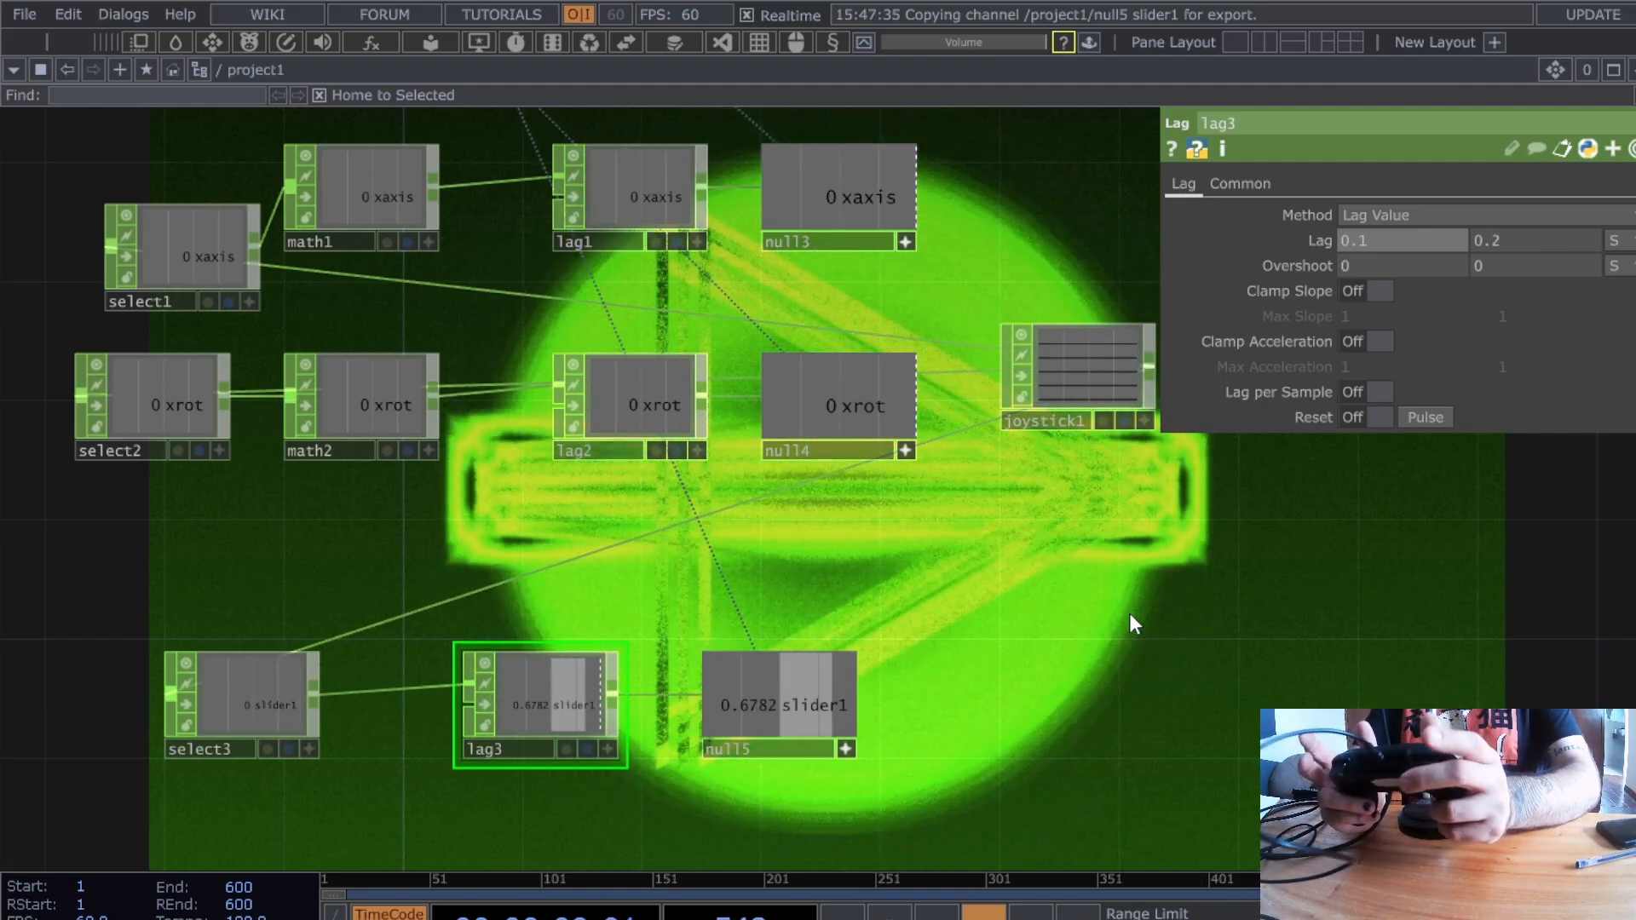
pyautogui.moveTo(1385, 242); pyautogui.dragTo(1327, 258)
pyautogui.write('0')
pyautogui.press('Return')
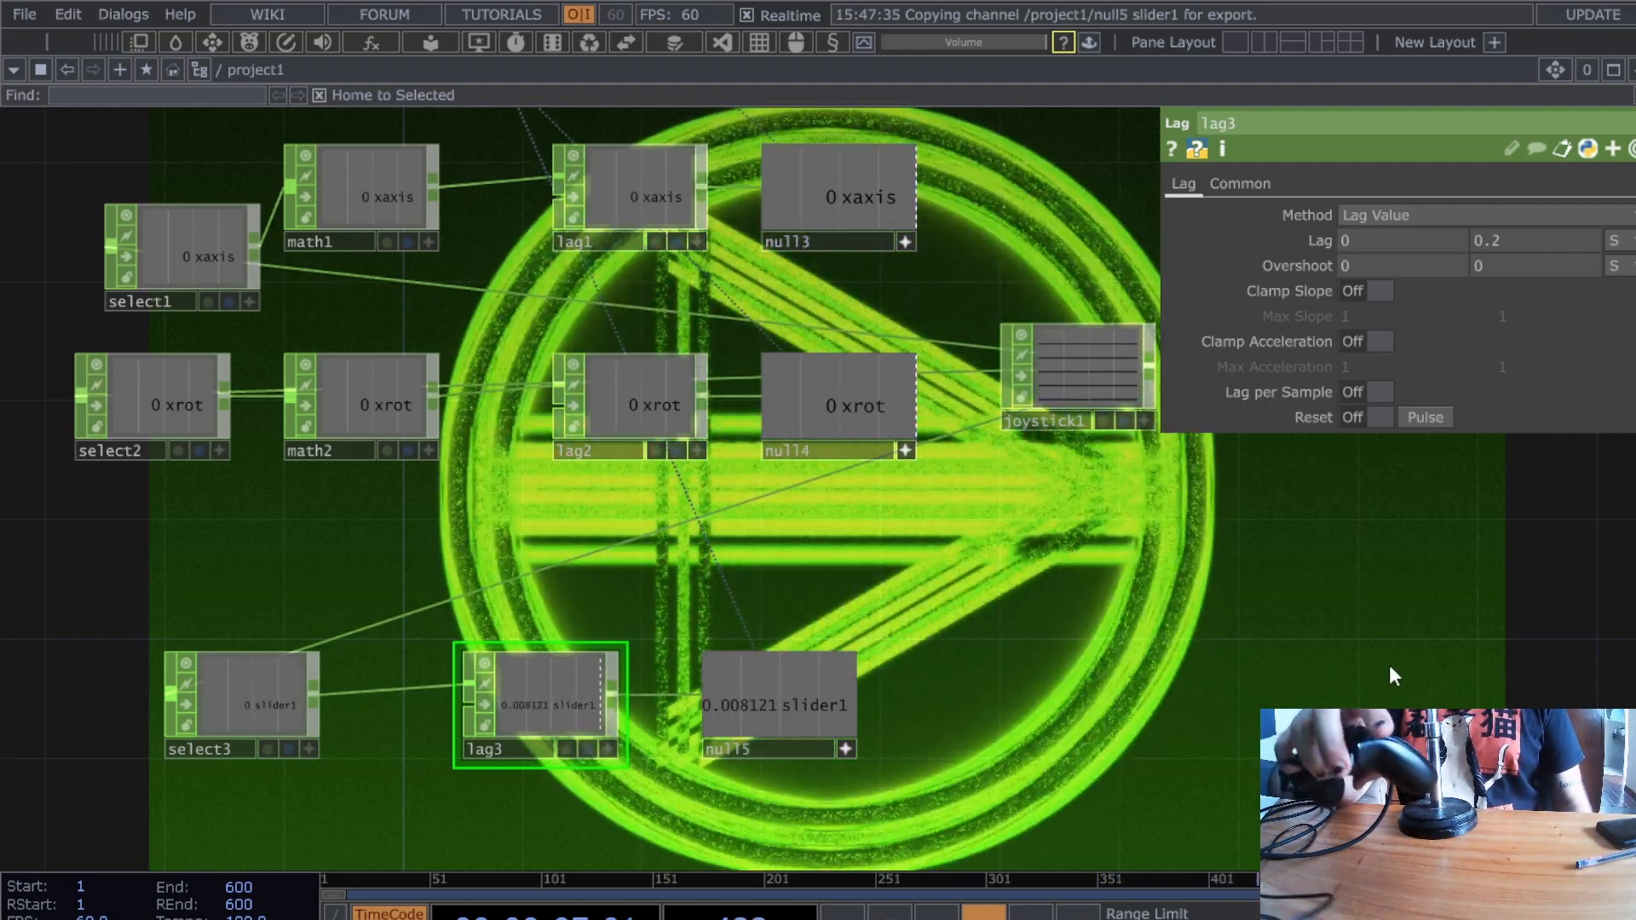
pyautogui.moveTo(1323, 648); pyautogui.dragTo(1266, 535)
# - Pan across the image, noise and feedback nodes and back to joystick1 and the null nodes
pyautogui.moveTo(870, 423); pyautogui.dragTo(582, 508)
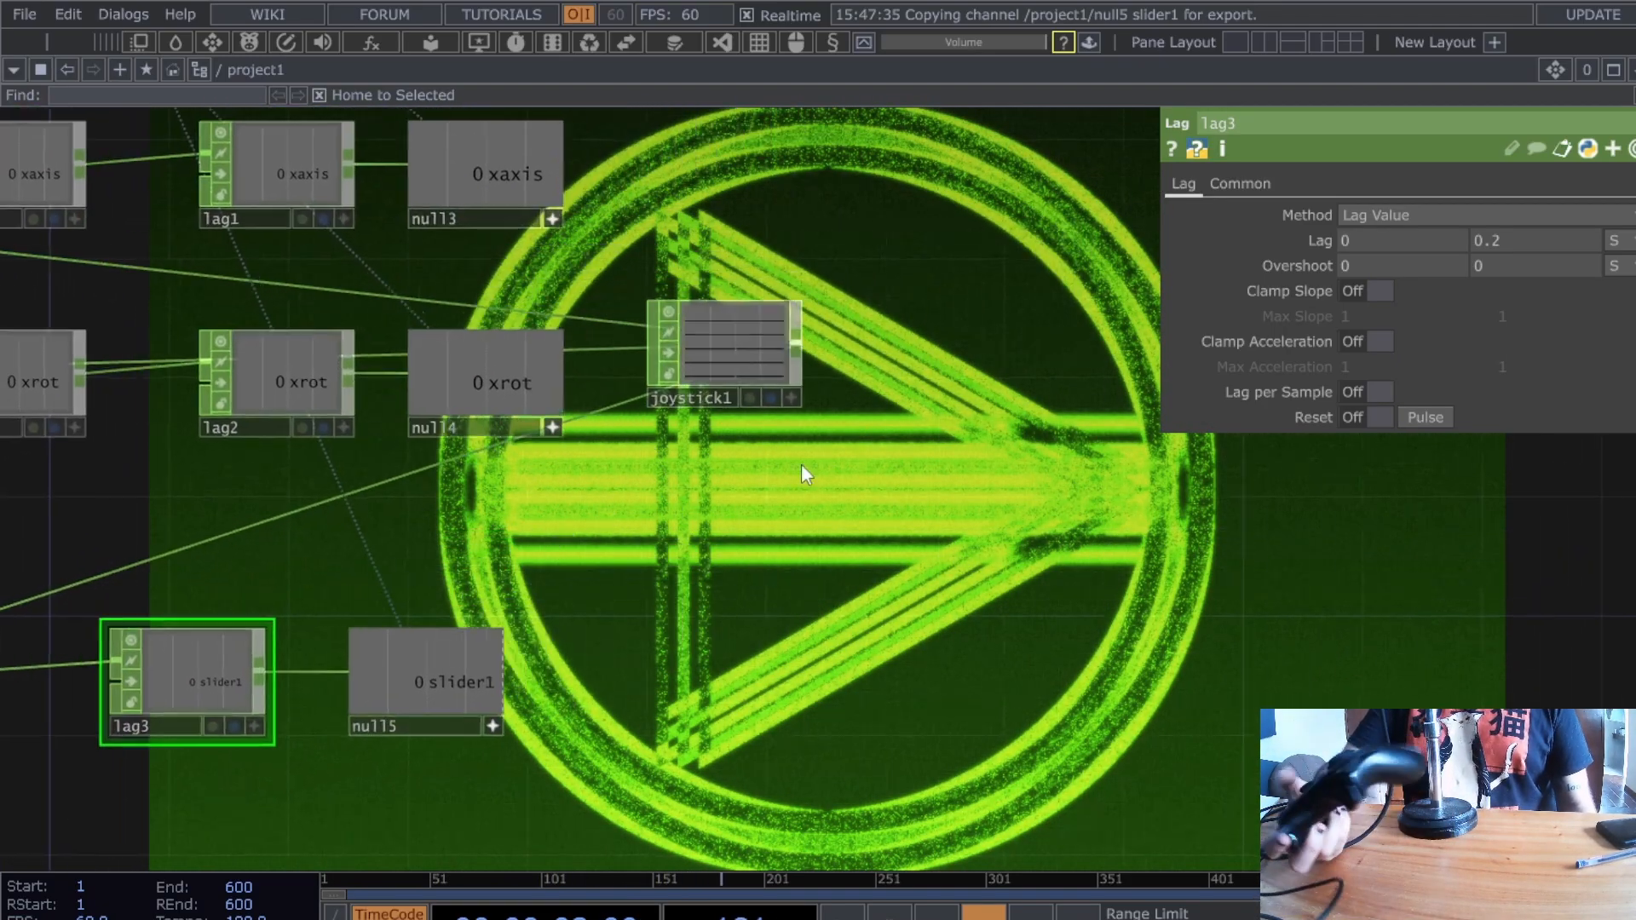
pyautogui.moveTo(788, 463); pyautogui.dragTo(708, 525)
pyautogui.scroll(5, 780, 358)
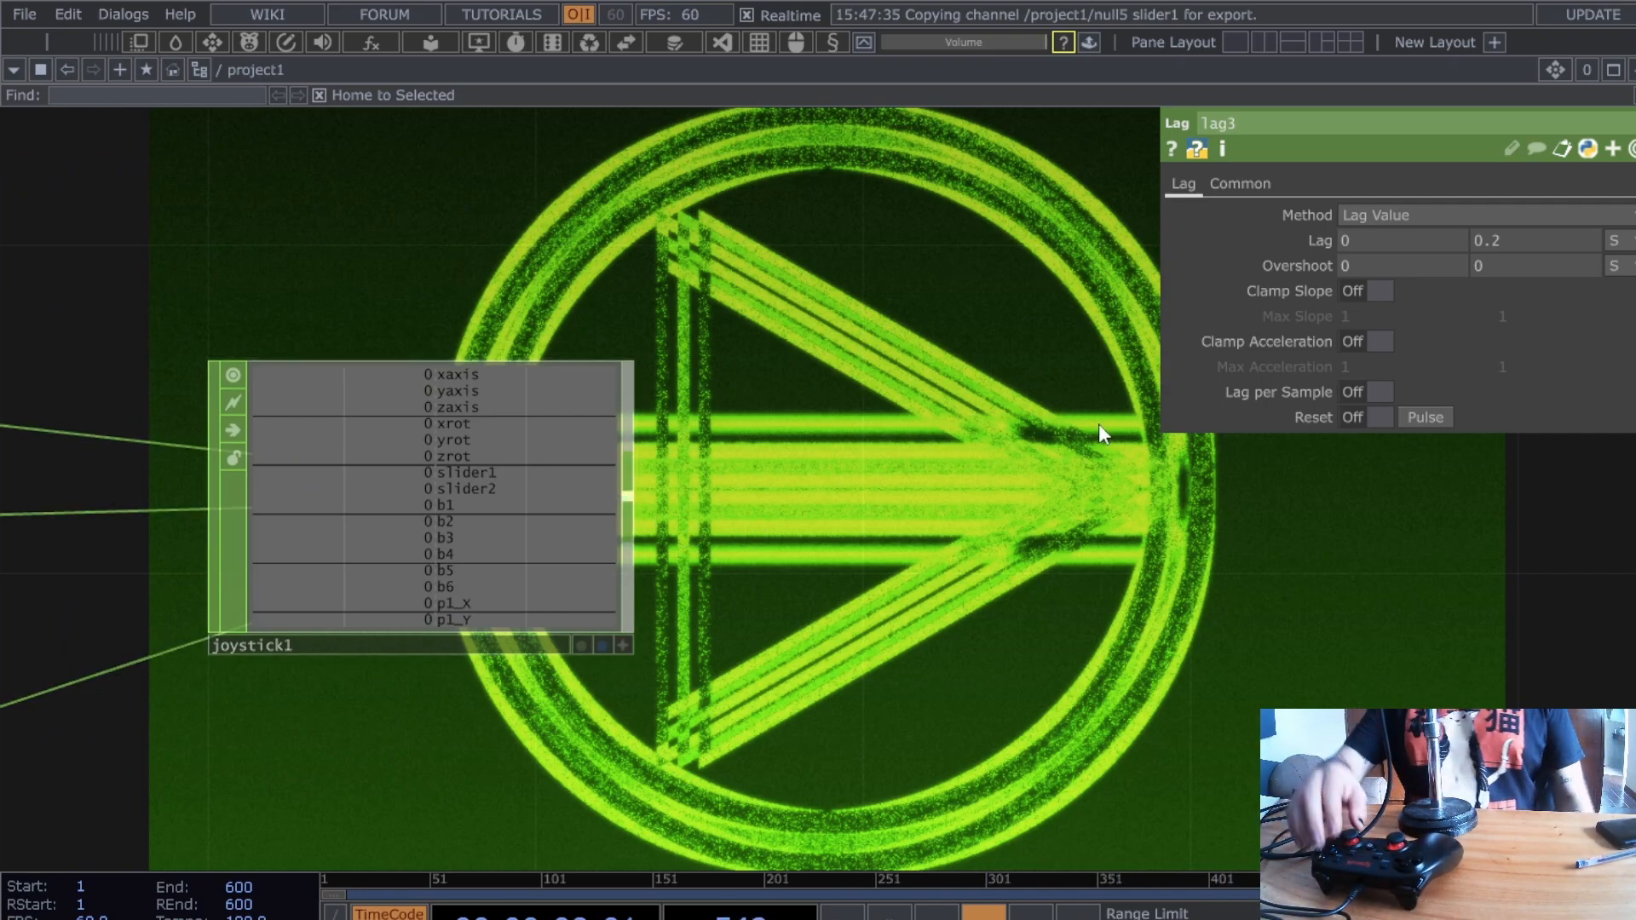
pyautogui.scroll(-5, 1082, 426)
pyautogui.scroll(-1, 1079, 426)
pyautogui.moveTo(1079, 426); pyautogui.dragTo(801, 584)
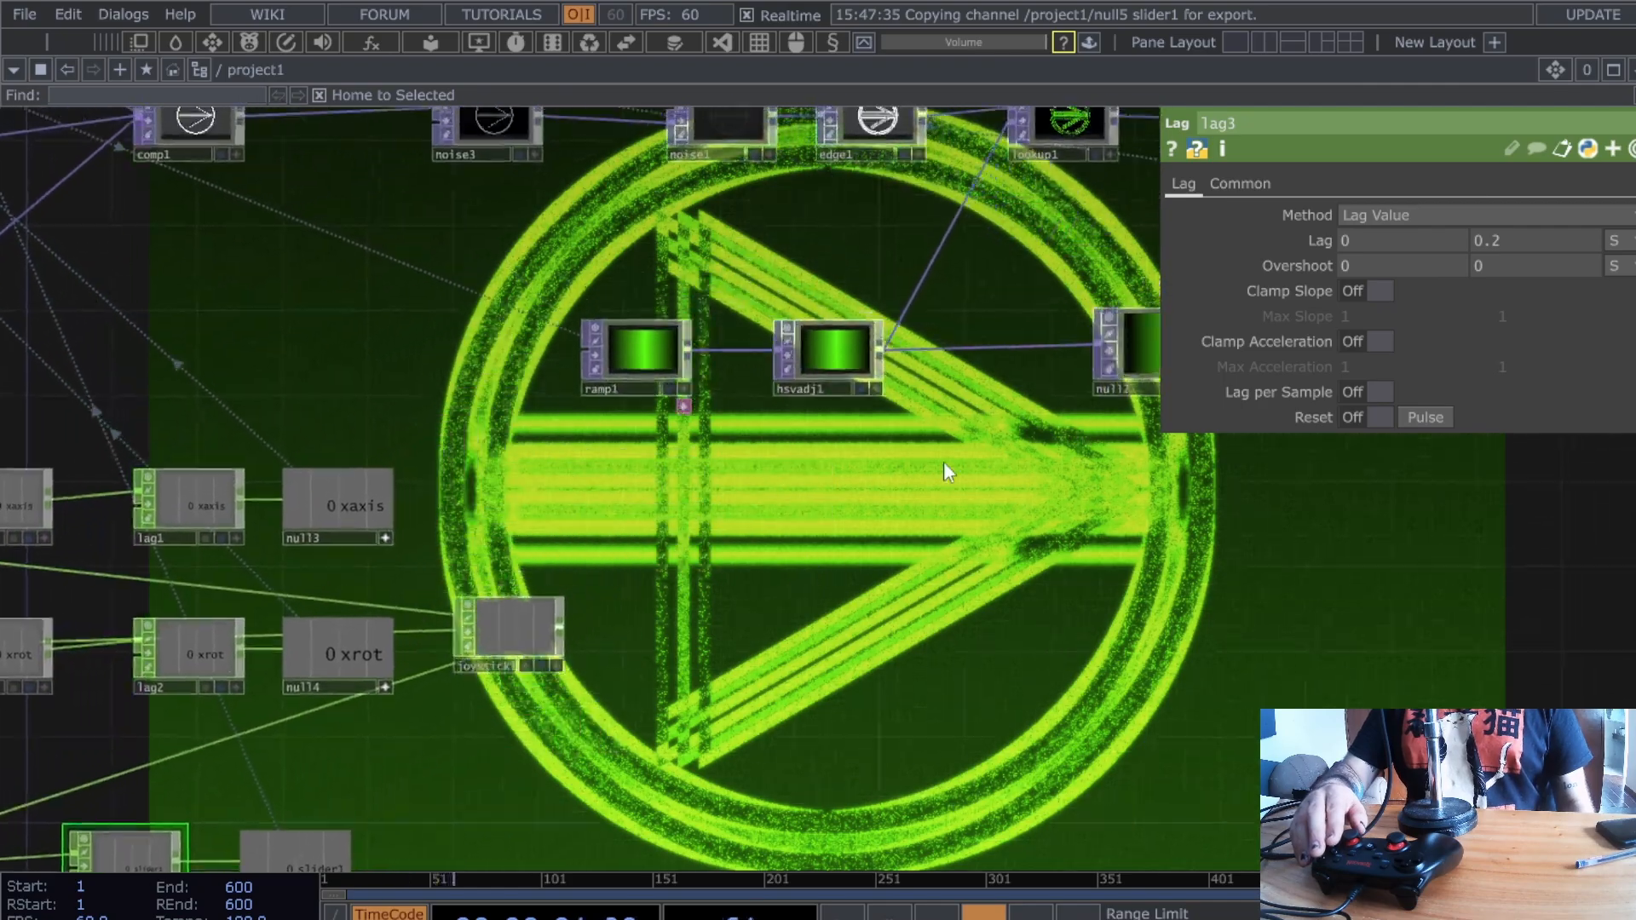
pyautogui.moveTo(1042, 537); pyautogui.dragTo(717, 588)
pyautogui.moveTo(1011, 320); pyautogui.dragTo(706, 359)
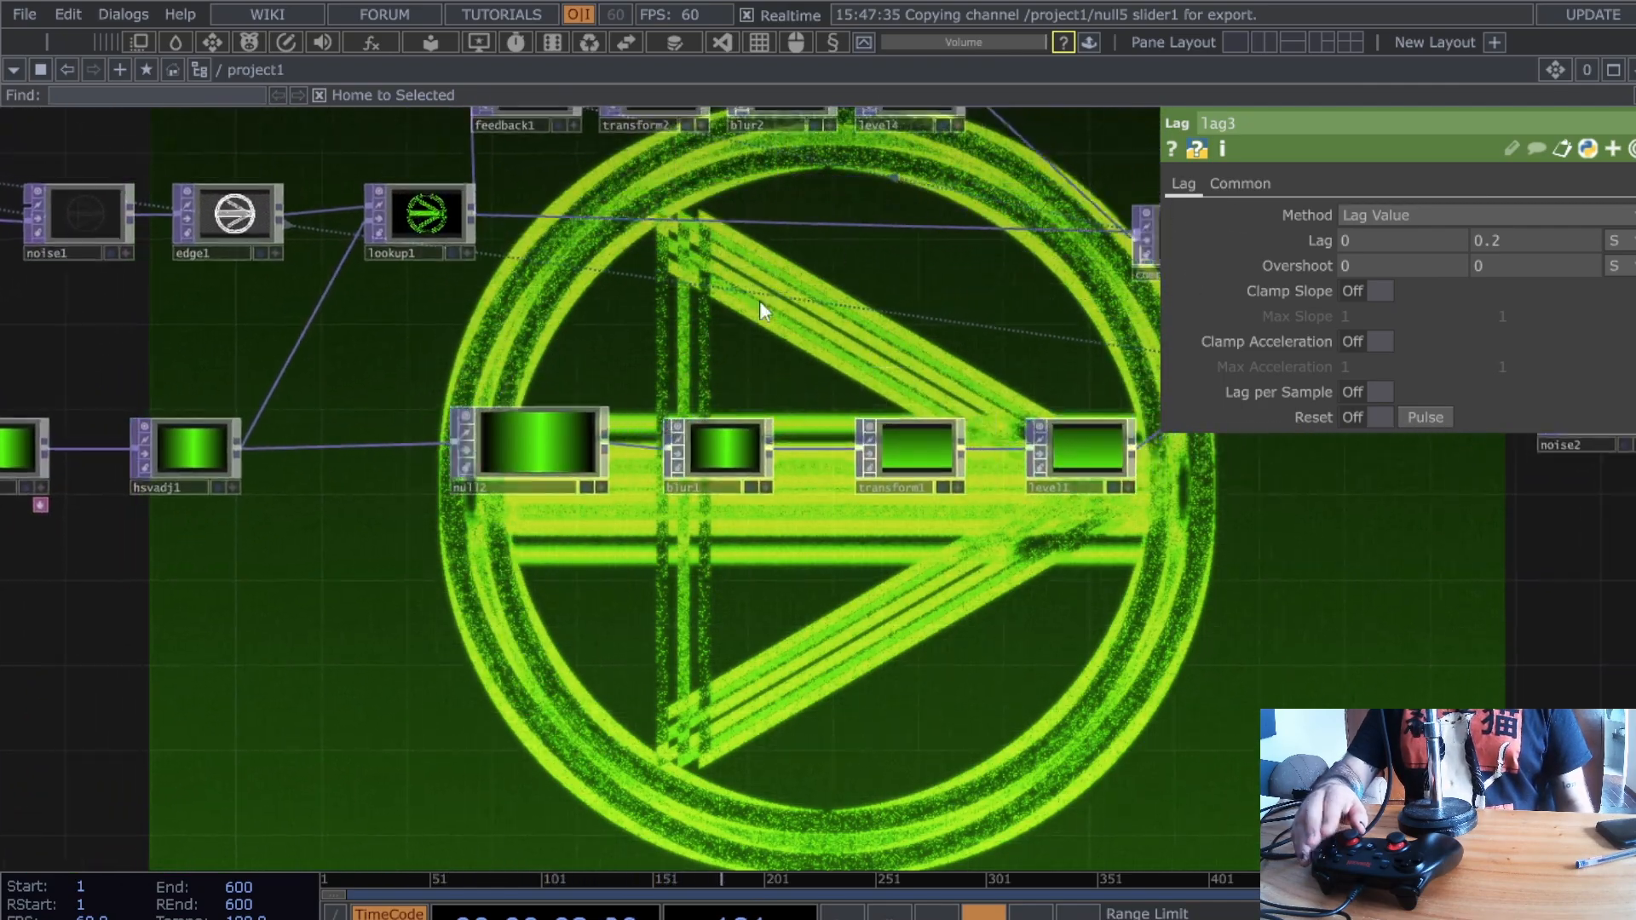
pyautogui.moveTo(1108, 306); pyautogui.dragTo(1362, 177)
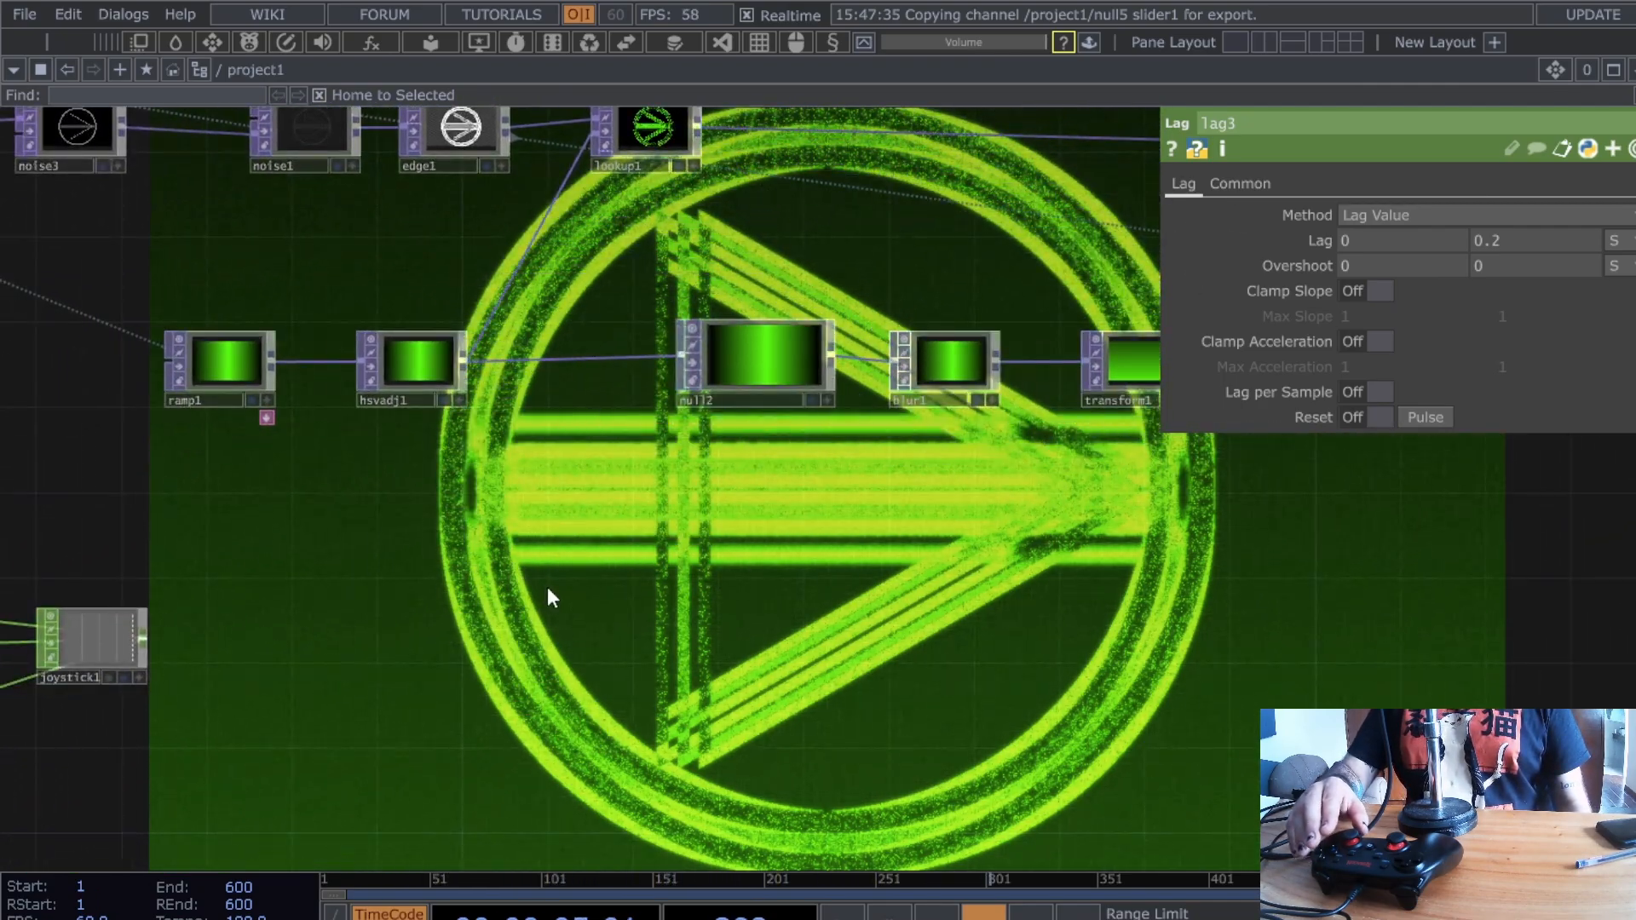
pyautogui.scroll(3, 551, 596)
pyautogui.moveTo(801, 559); pyautogui.dragTo(986, 534)
pyautogui.moveTo(357, 647); pyautogui.dragTo(723, 567)
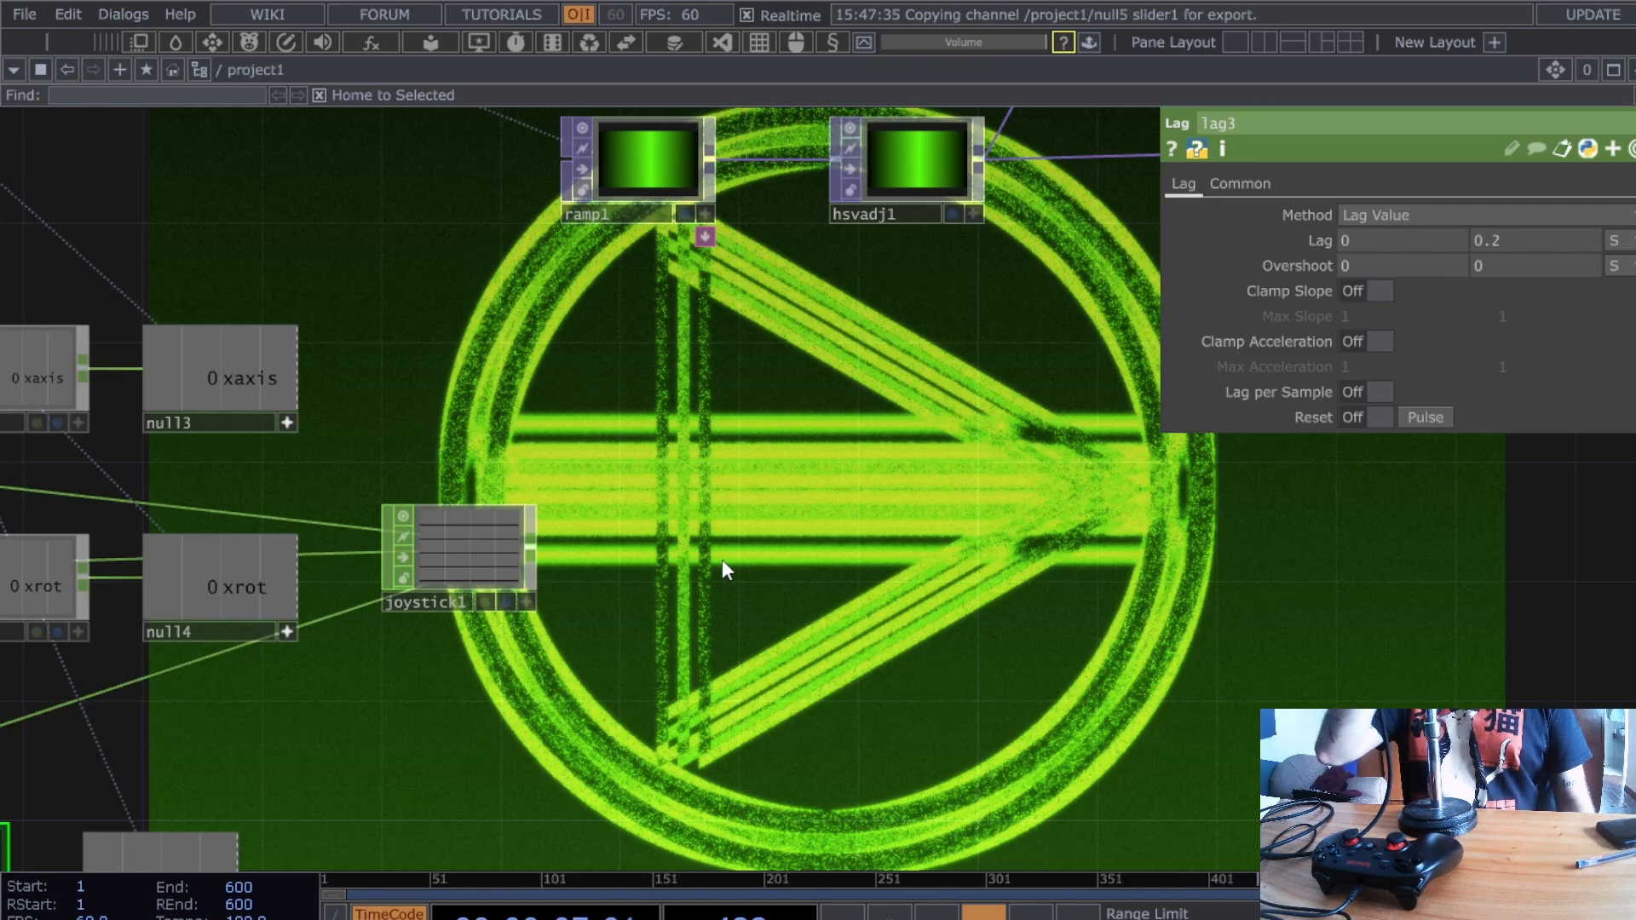
# - Place a Select CHOP, select4, fed by joystick1 and position it beside joystick1
pyautogui.click(1133, 545)
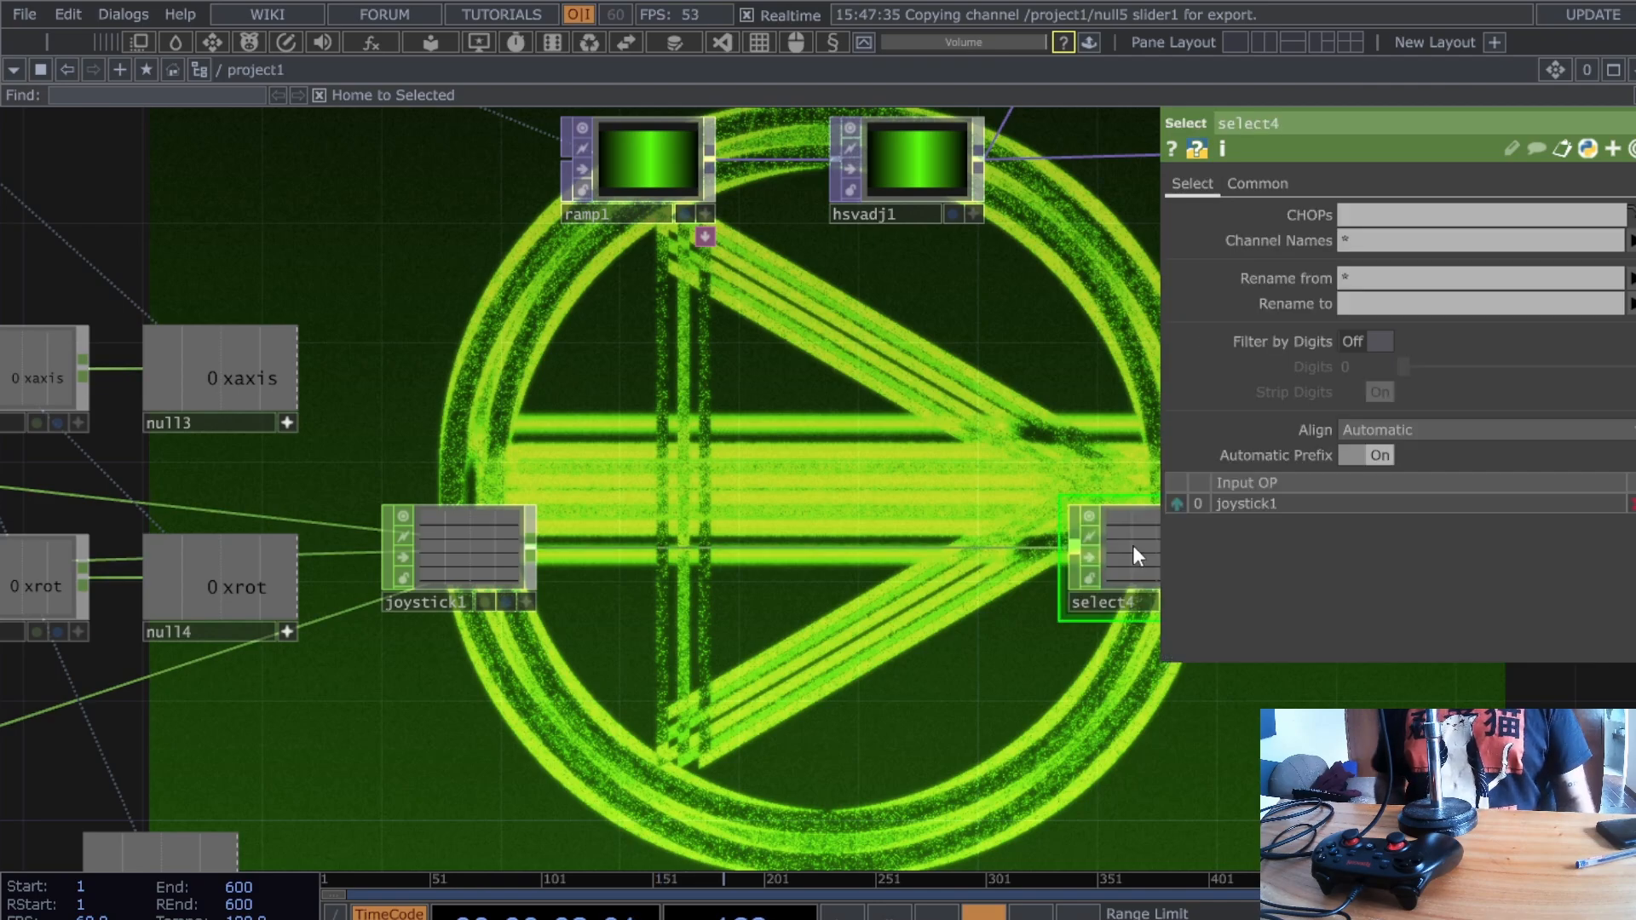
pyautogui.moveTo(1125, 545); pyautogui.dragTo(978, 547)
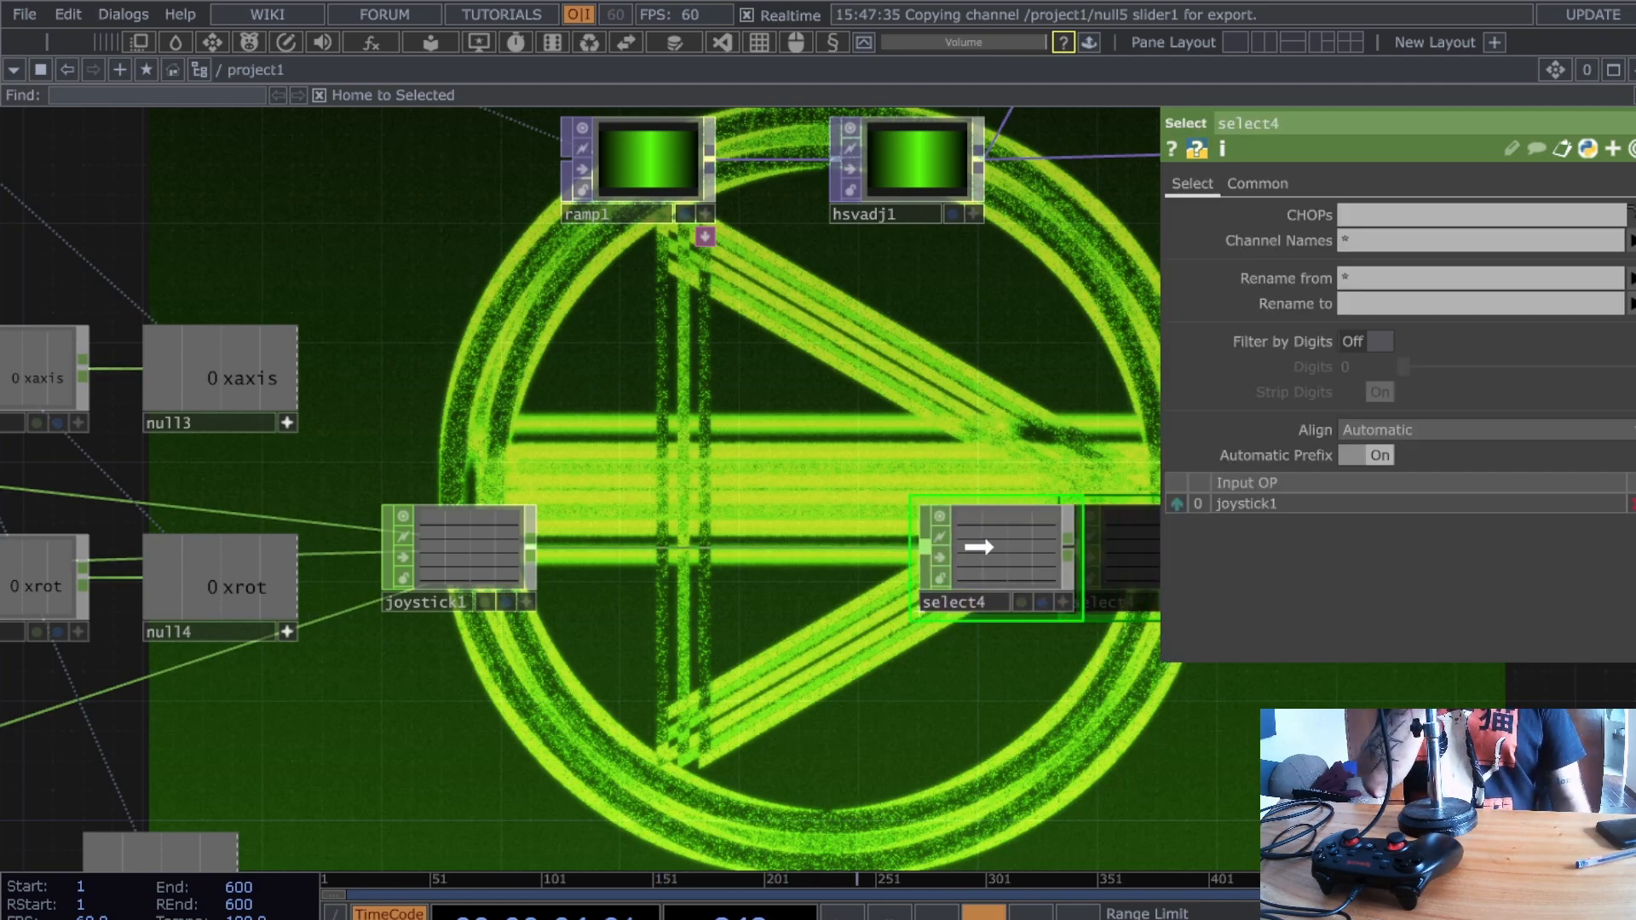
pyautogui.click(492, 556)
pyautogui.scroll(3, 840, 675)
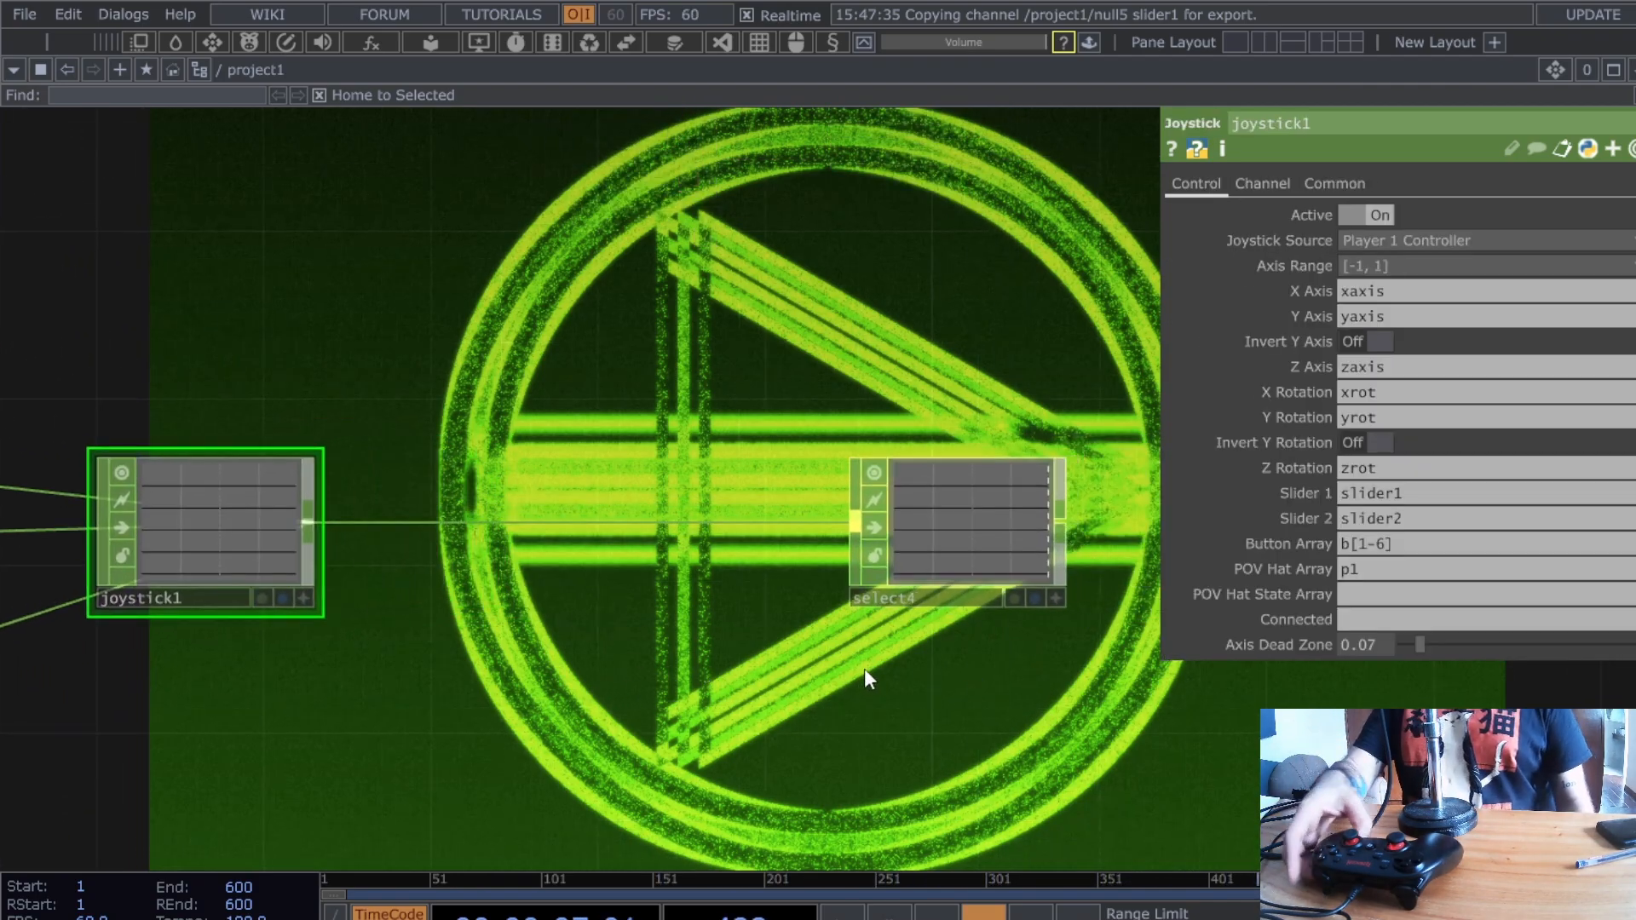
pyautogui.scroll(2, 993, 668)
pyautogui.moveTo(994, 668); pyautogui.dragTo(826, 683)
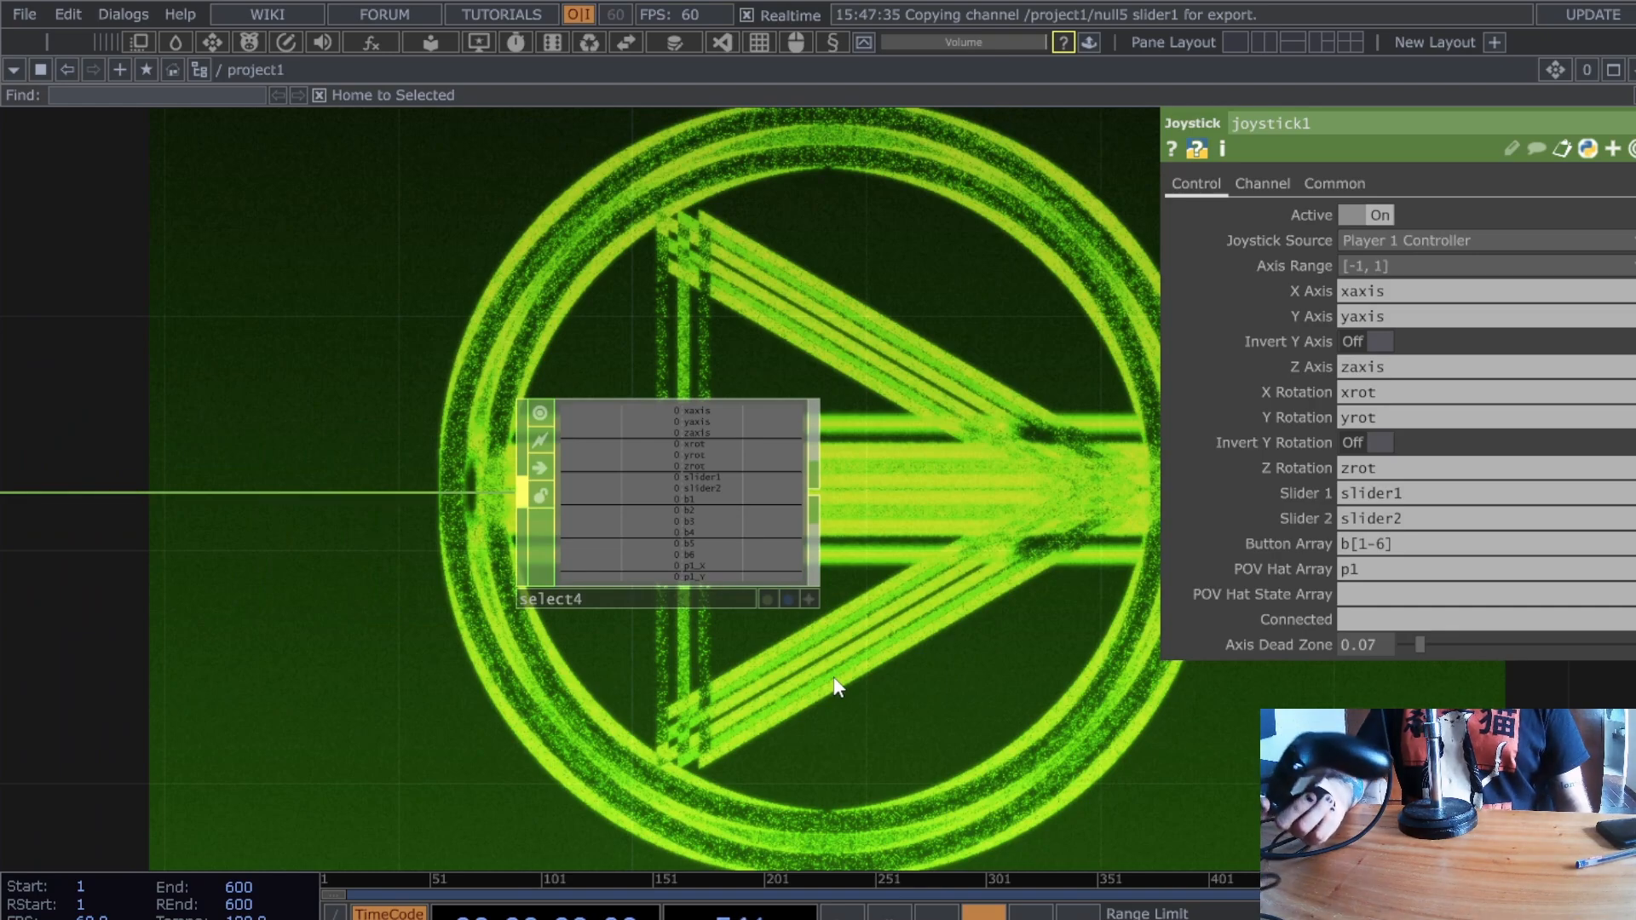
pyautogui.scroll(3, 953, 577)
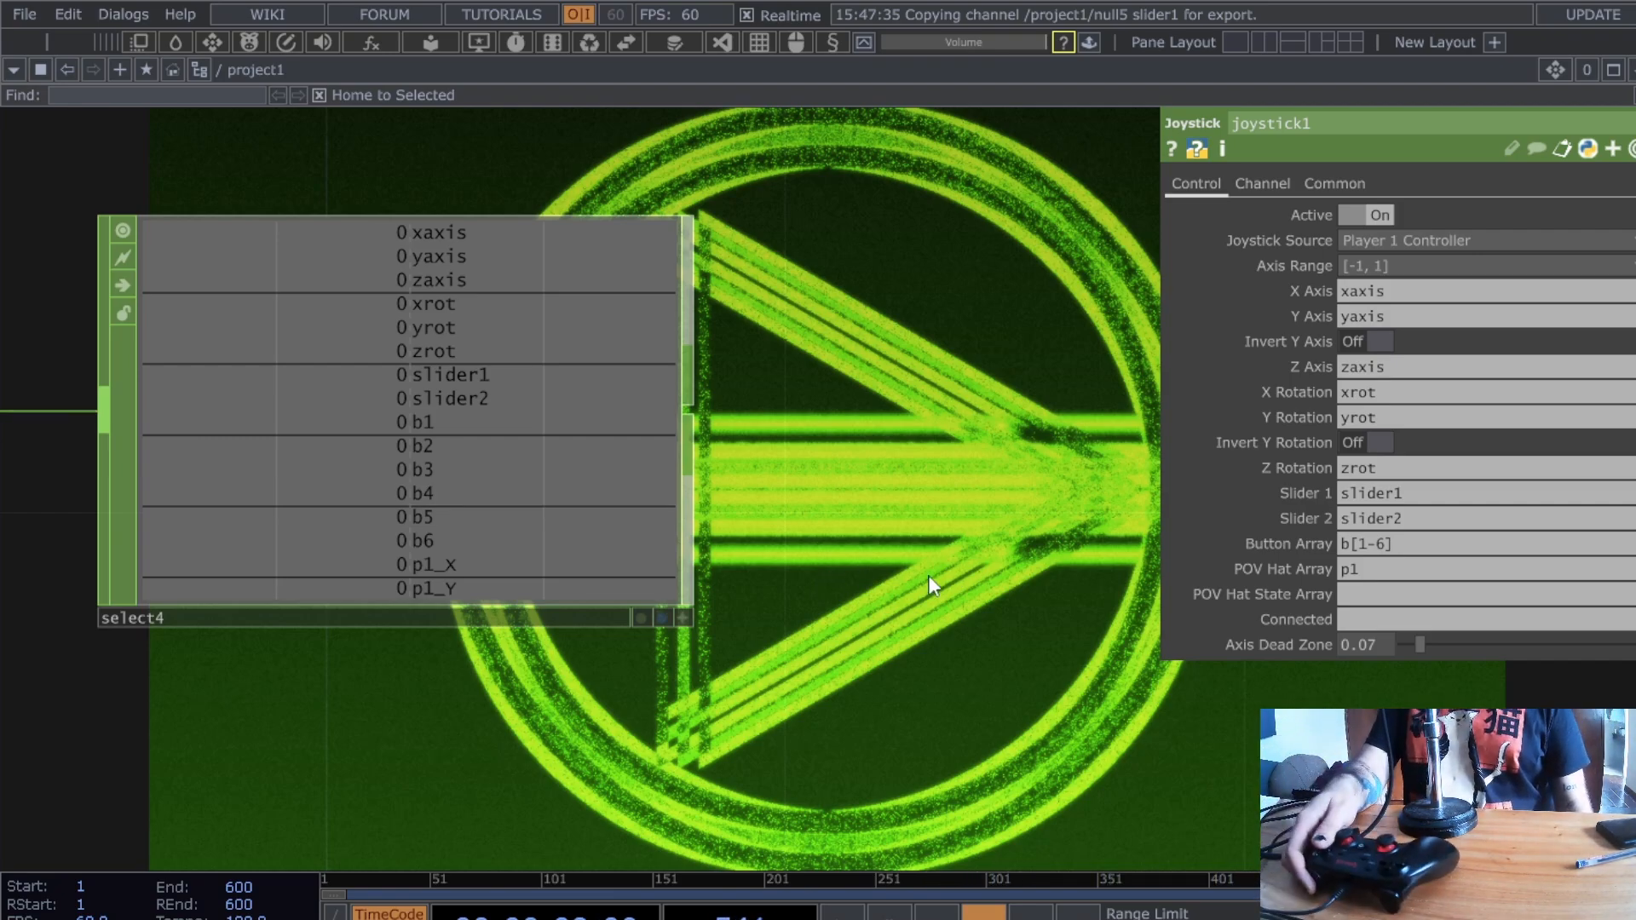
pyautogui.scroll(-3, 848, 588)
pyautogui.moveTo(694, 549); pyautogui.dragTo(512, 559)
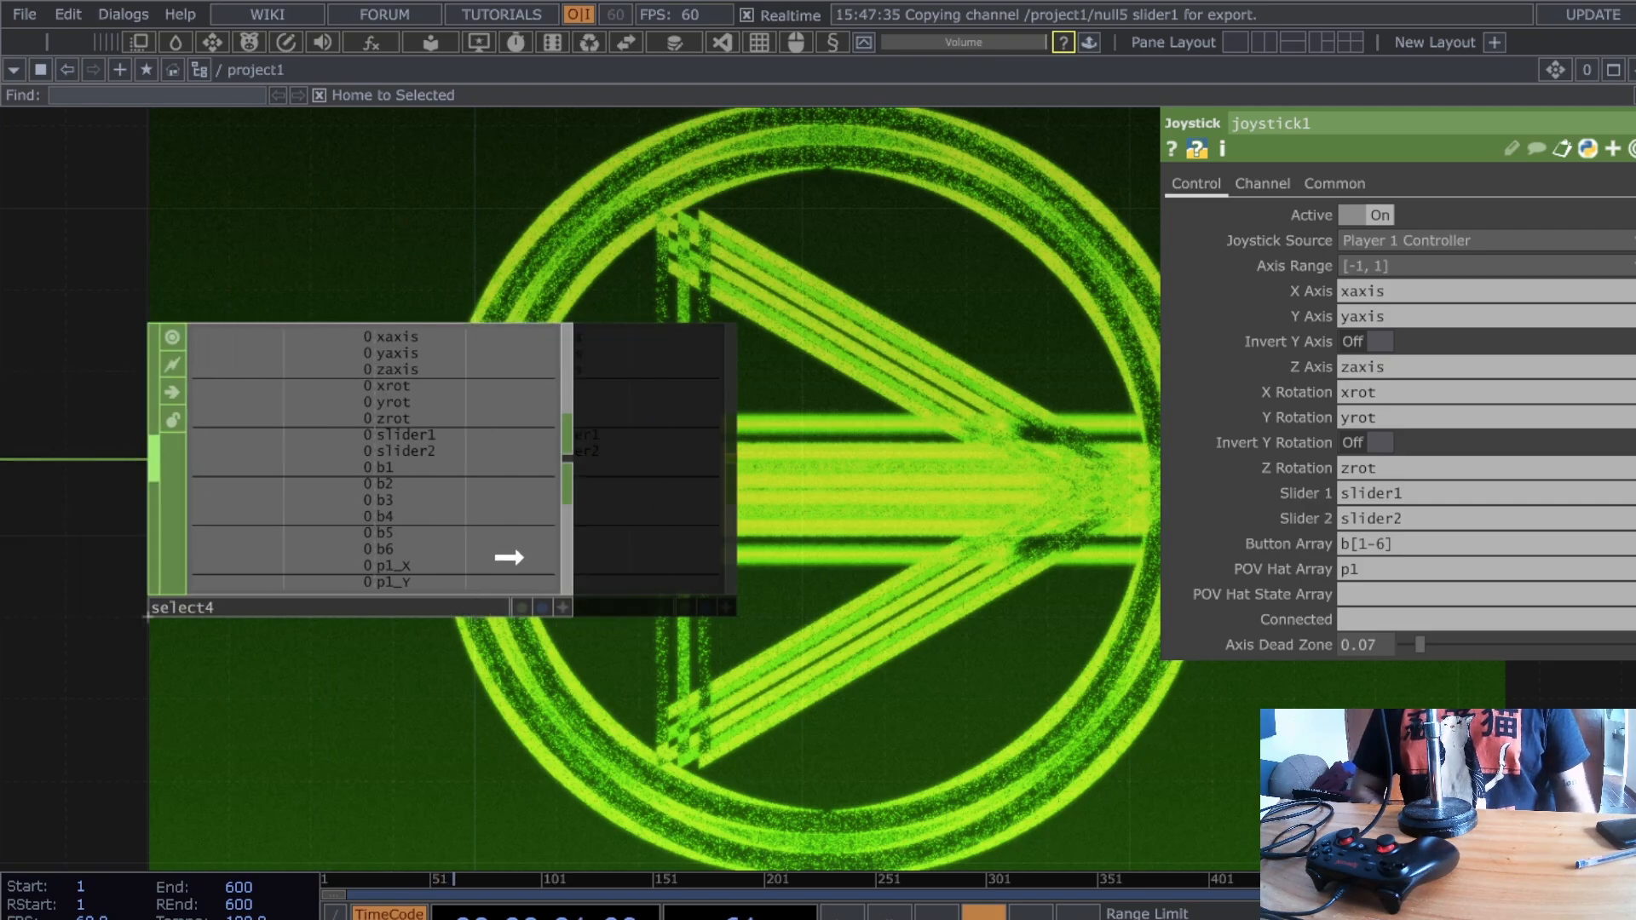
pyautogui.scroll(-3, 596, 583)
# - Set select4's Channel Names to b4 and add a new CHOP after it
pyautogui.click(597, 583)
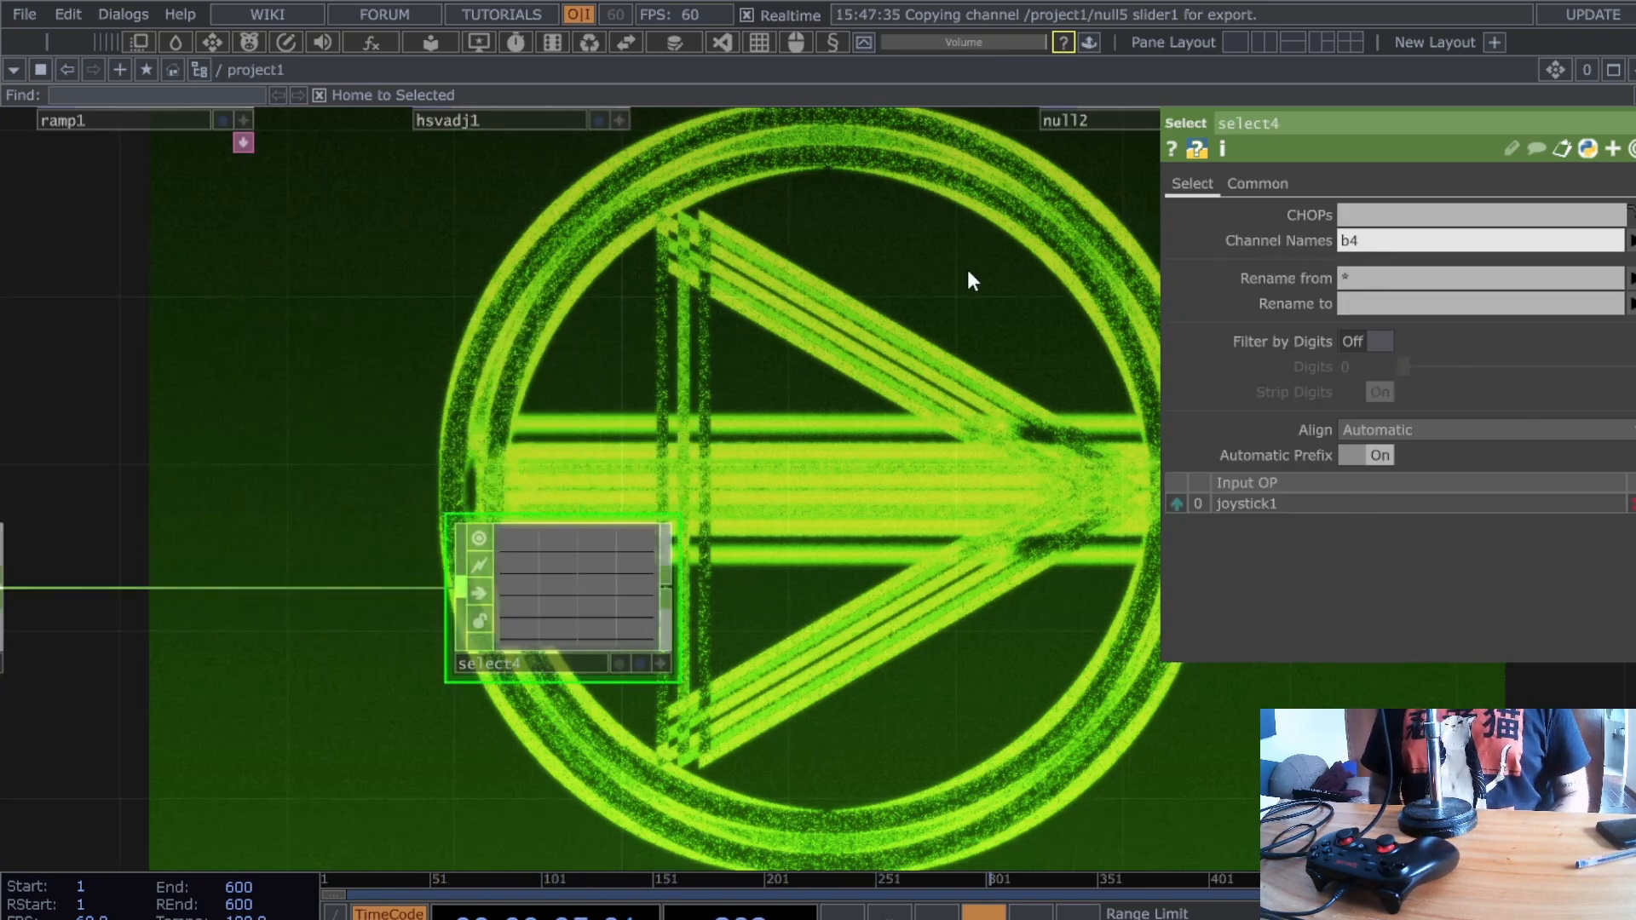
pyautogui.press('Return')
pyautogui.scroll(-3, 928, 354)
pyautogui.moveTo(719, 474); pyautogui.dragTo(292, 480)
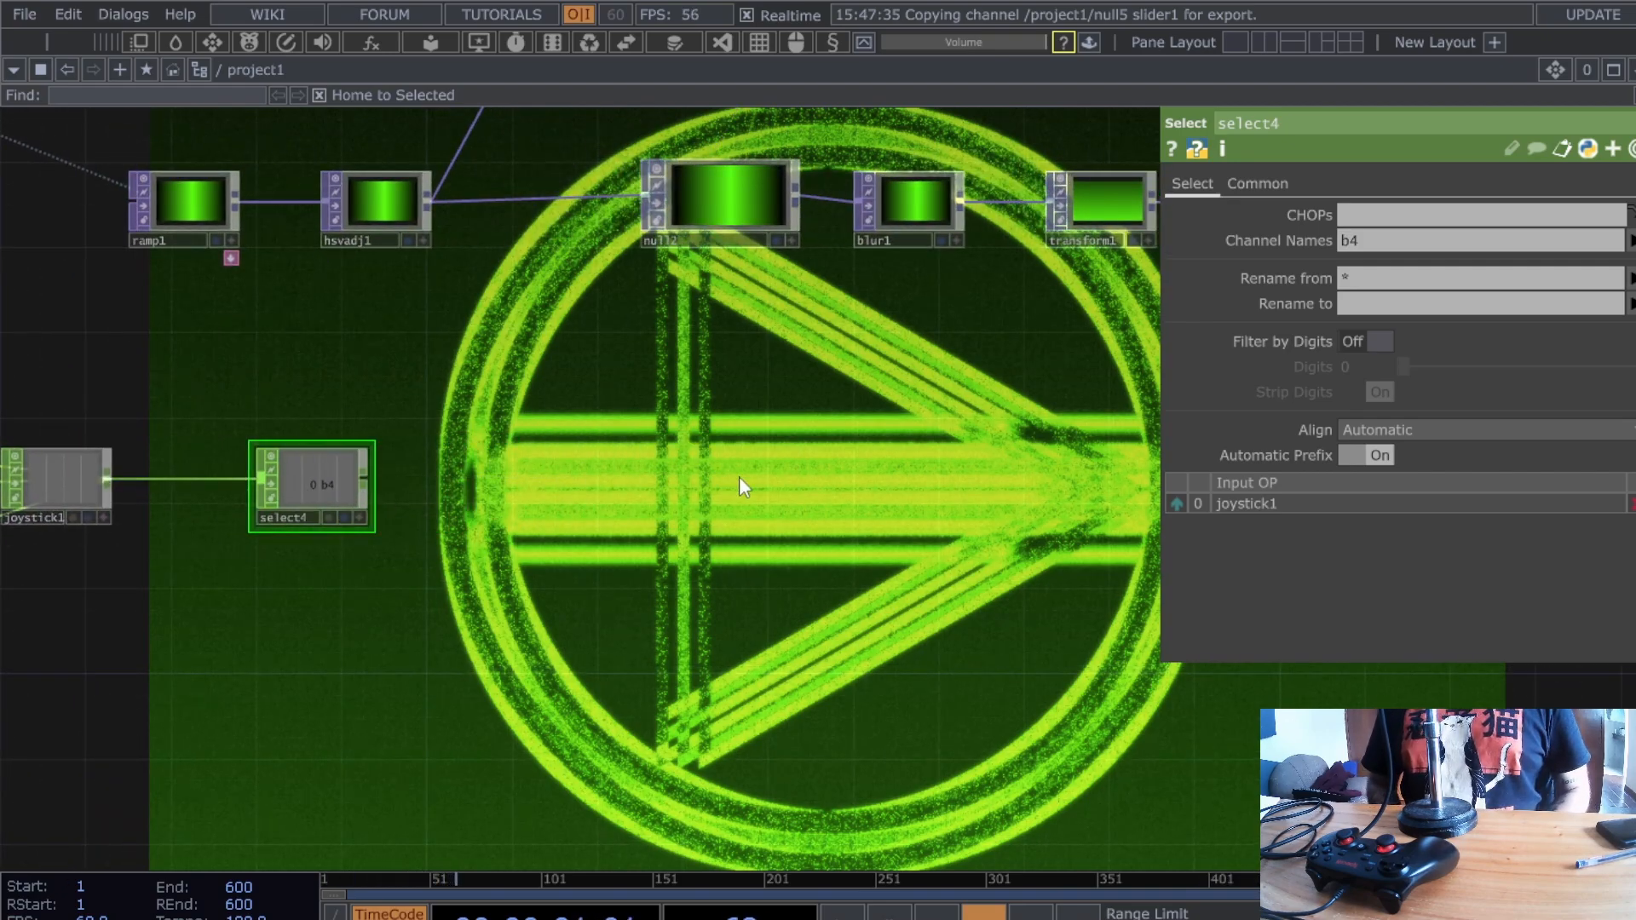
pyautogui.hotkey('ctrl', 'v')
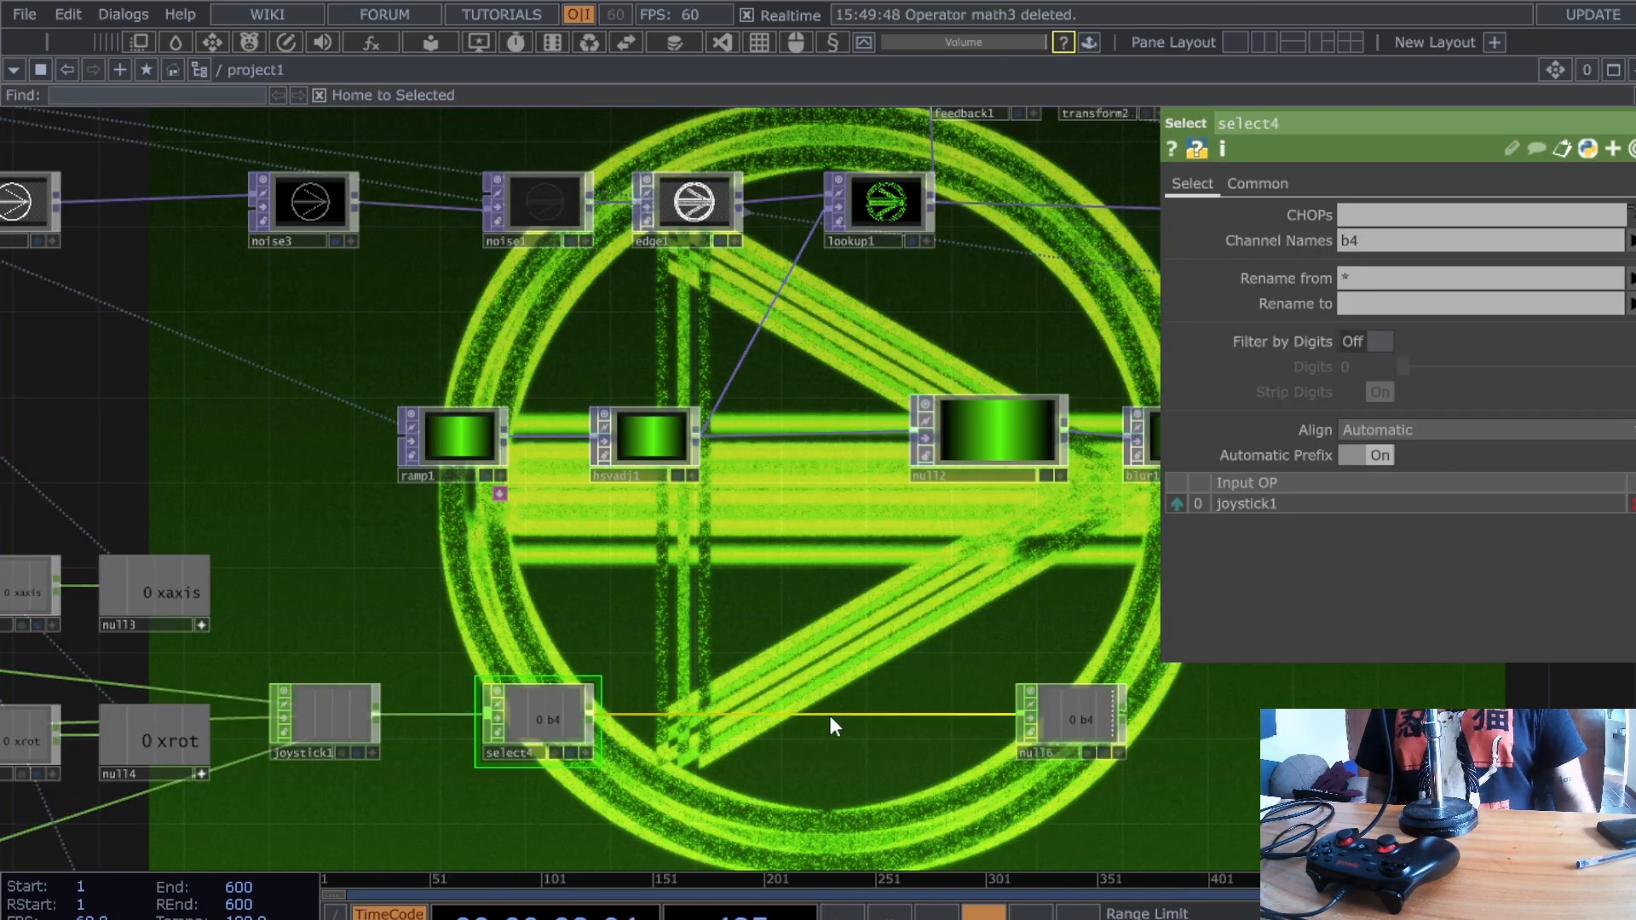
# - Disconnect the select4–null6 wire, undo to restore it, and inspect null6
pyautogui.rightClick(833, 715)
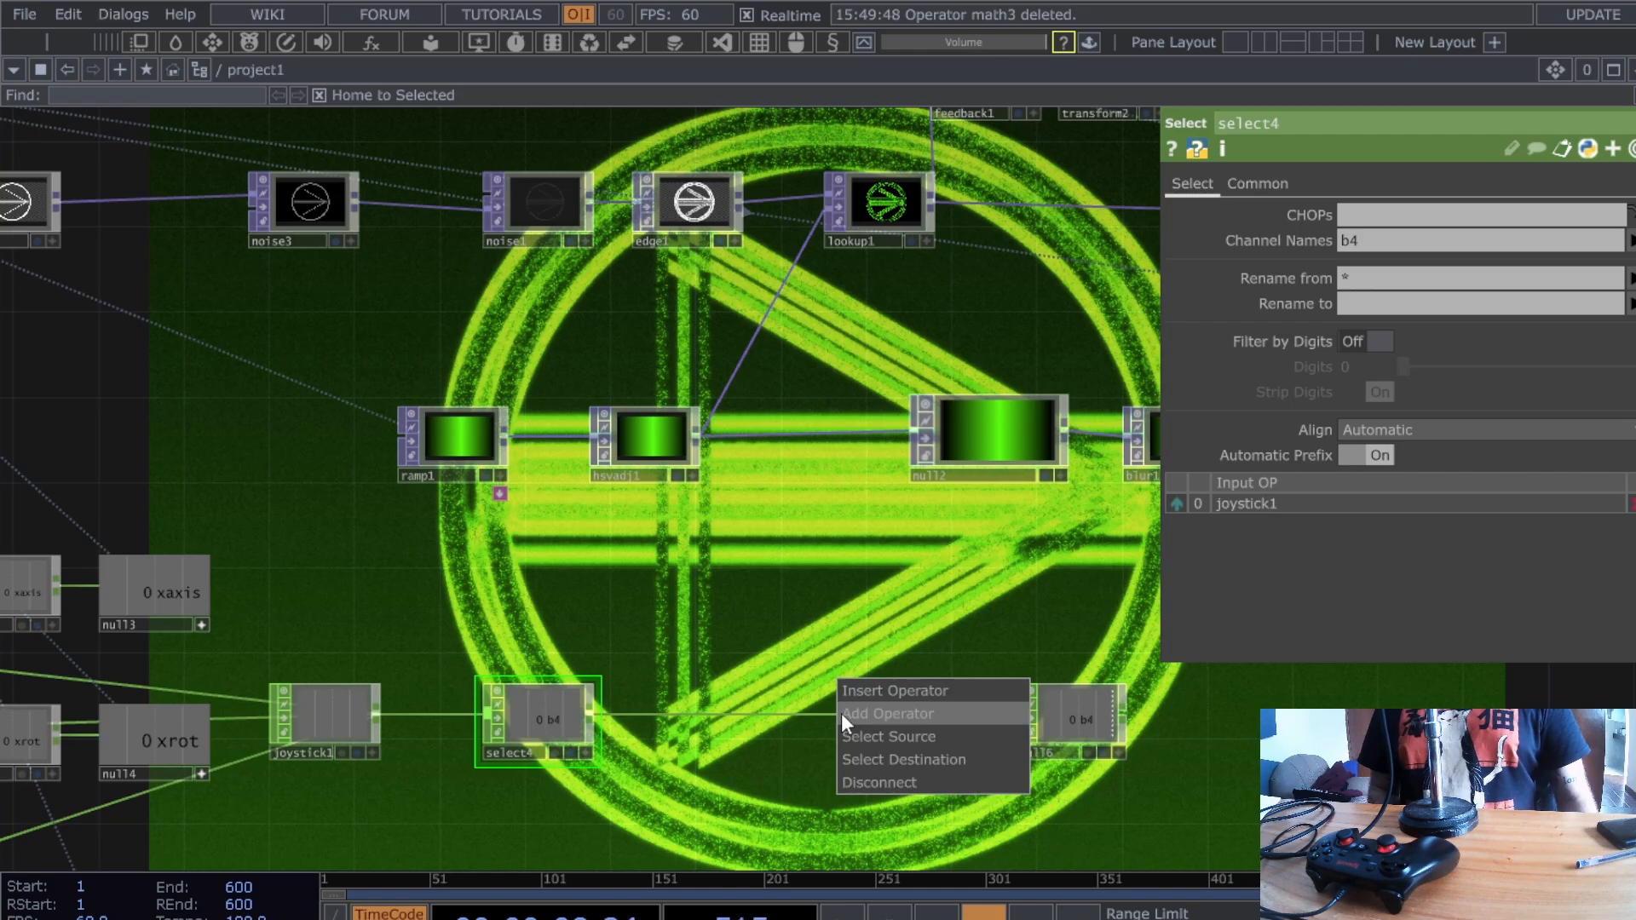
pyautogui.click(878, 783)
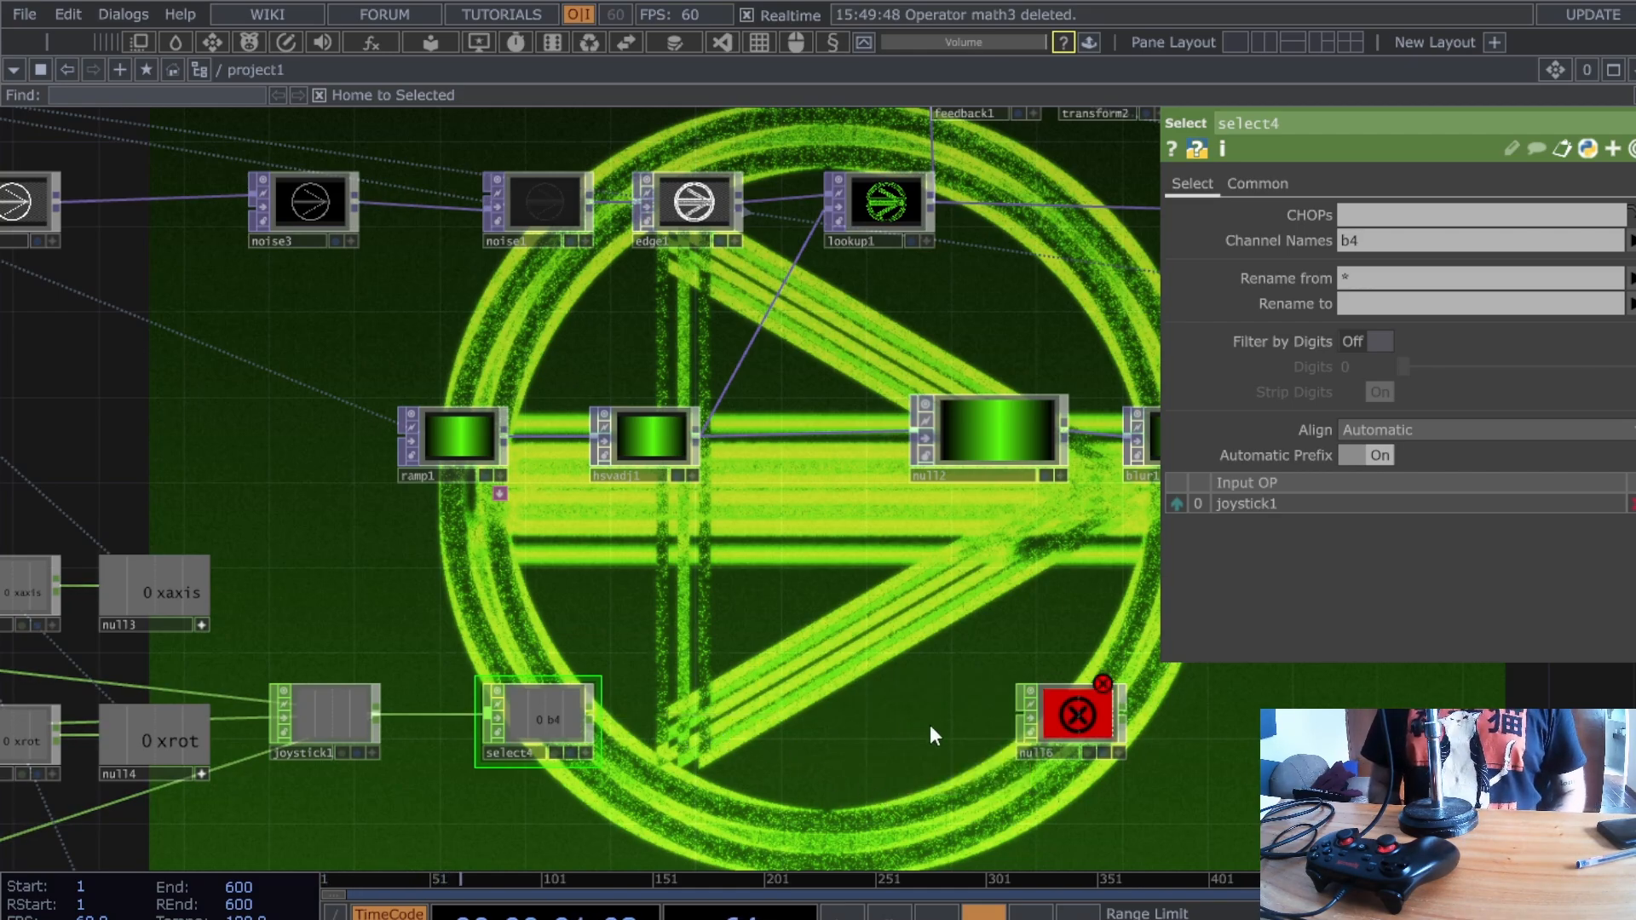
pyautogui.hotkey('ctrl', 'z')
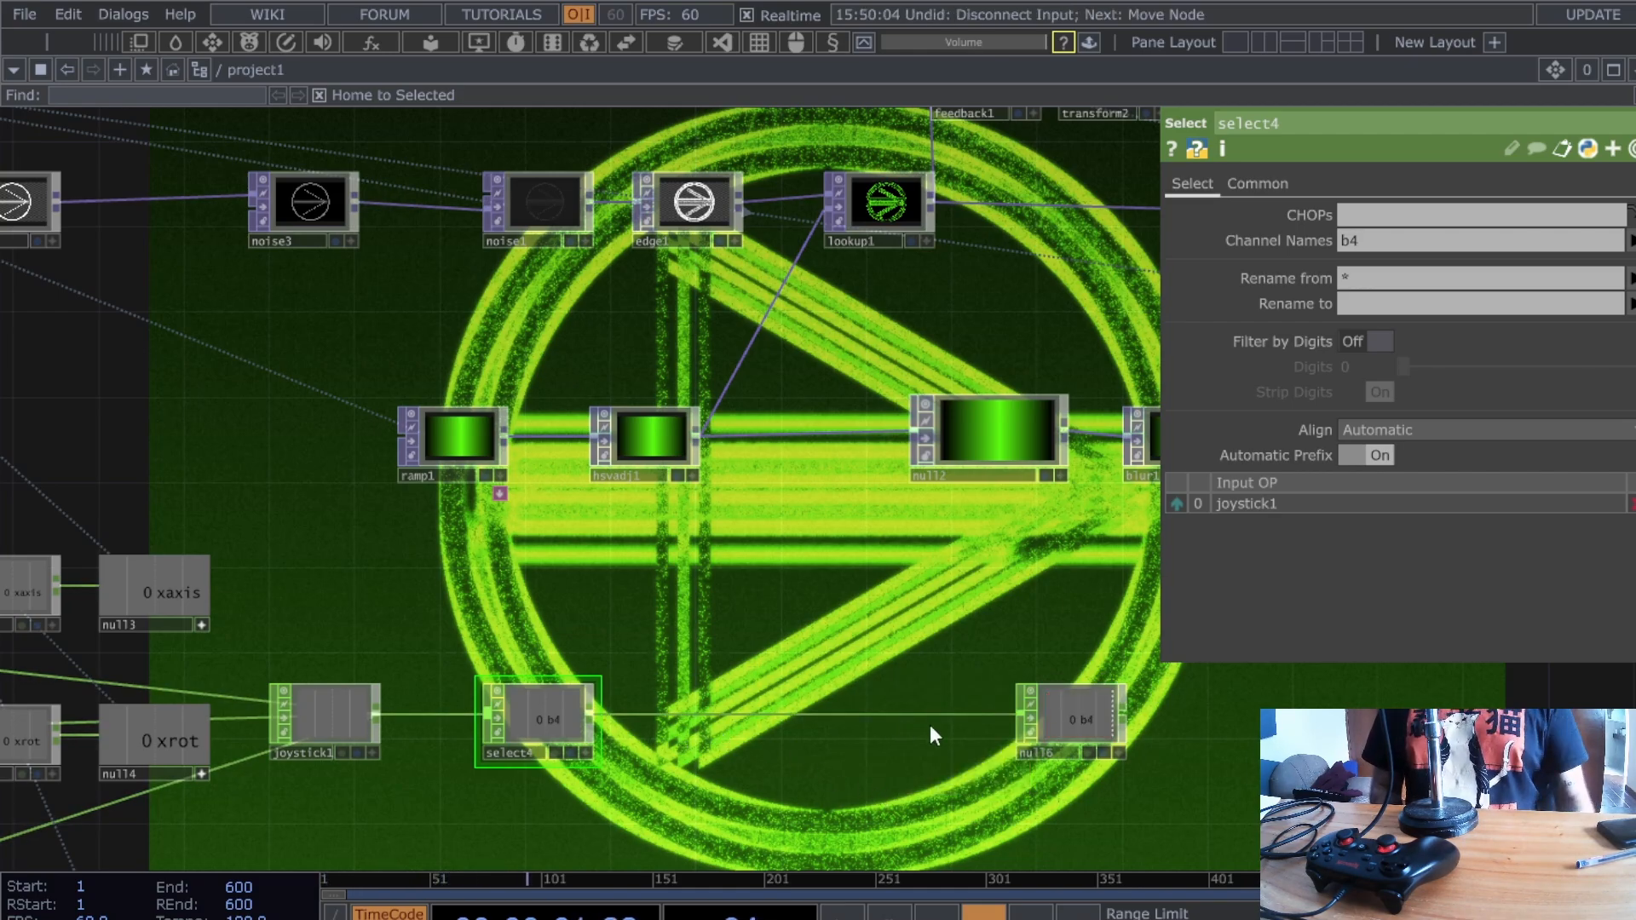
pyautogui.click(1077, 712)
pyautogui.moveTo(764, 528); pyautogui.dragTo(685, 627)
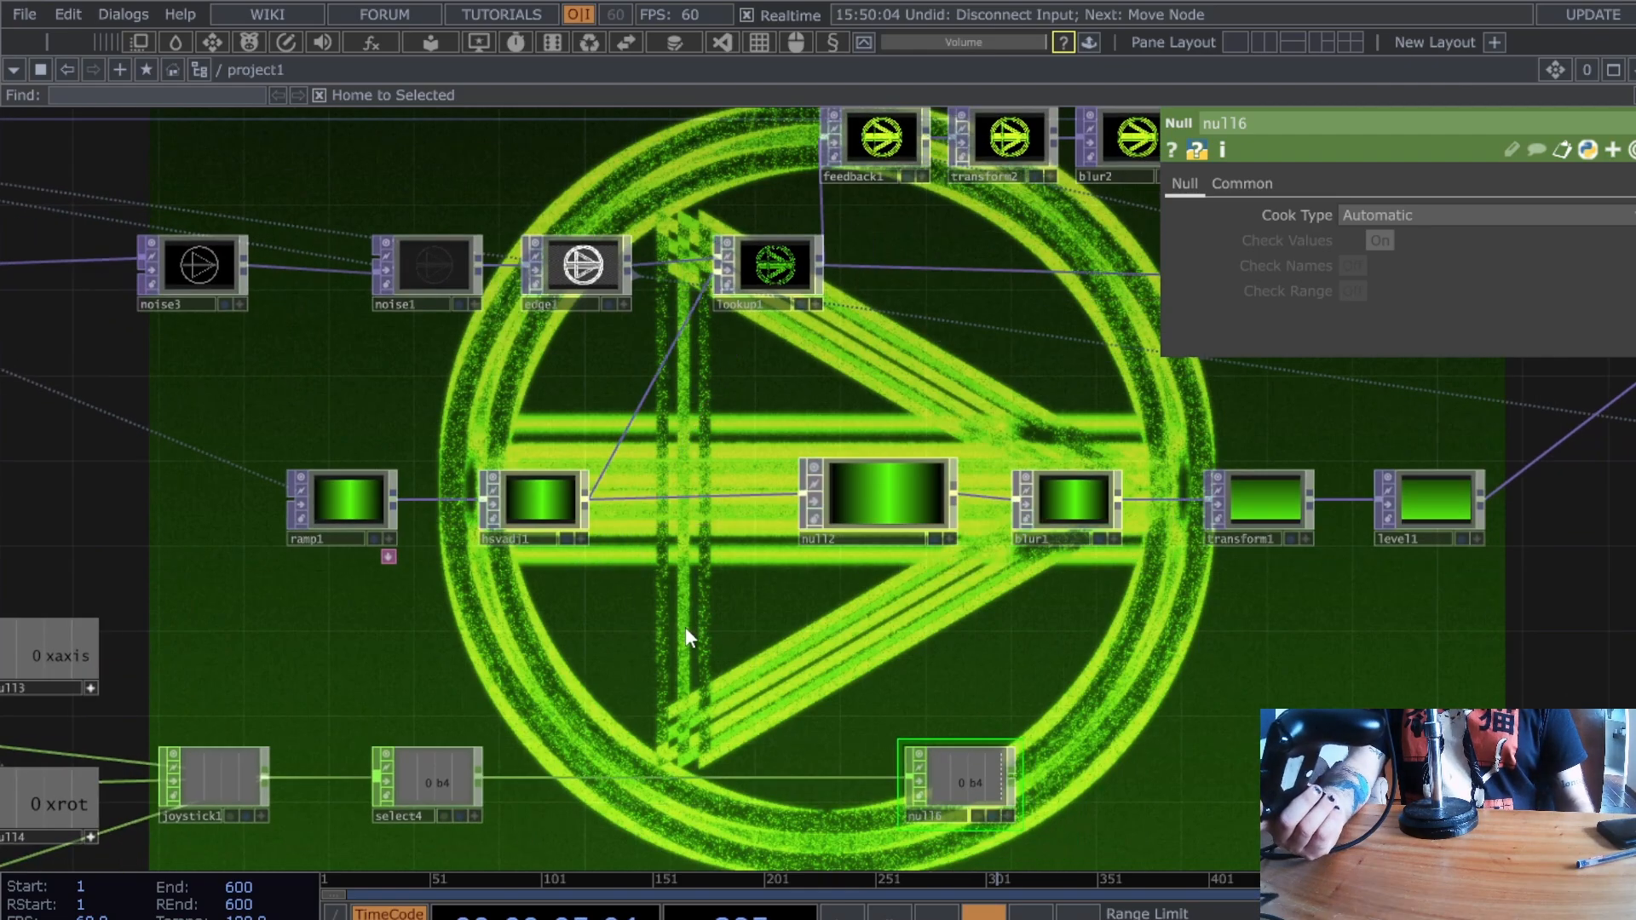
# - Test hsvadj1's Hue Offset, revert it to 0, and move null6 further right
pyautogui.click(537, 481)
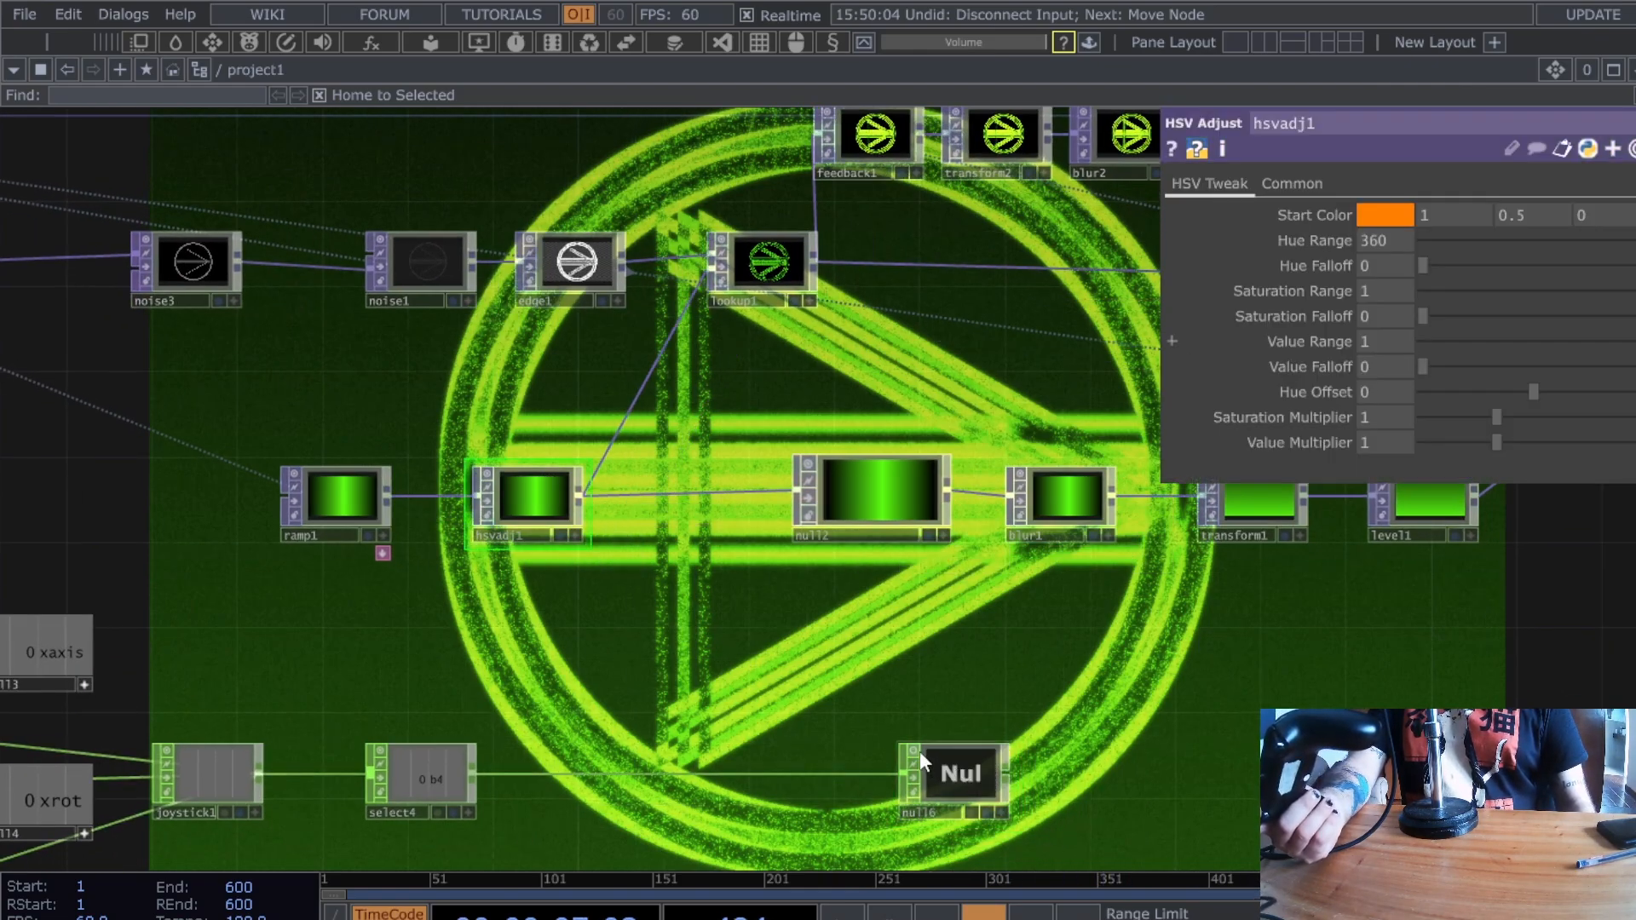
pyautogui.click(965, 770)
pyautogui.click(550, 493)
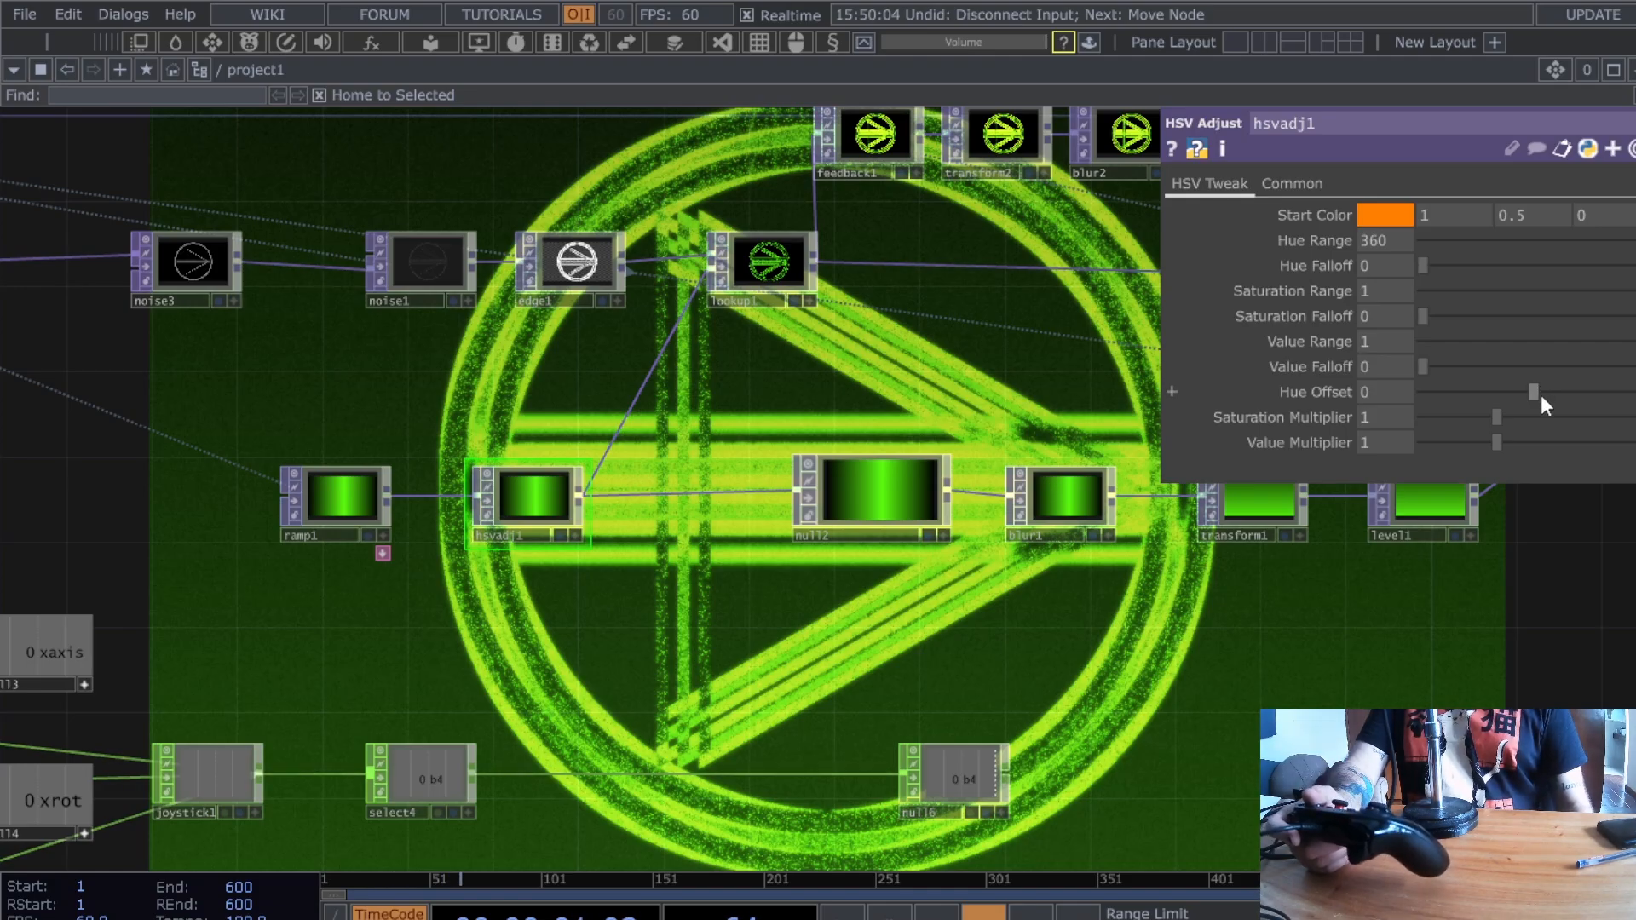
pyautogui.moveTo(1540, 396); pyautogui.dragTo(1420, 394)
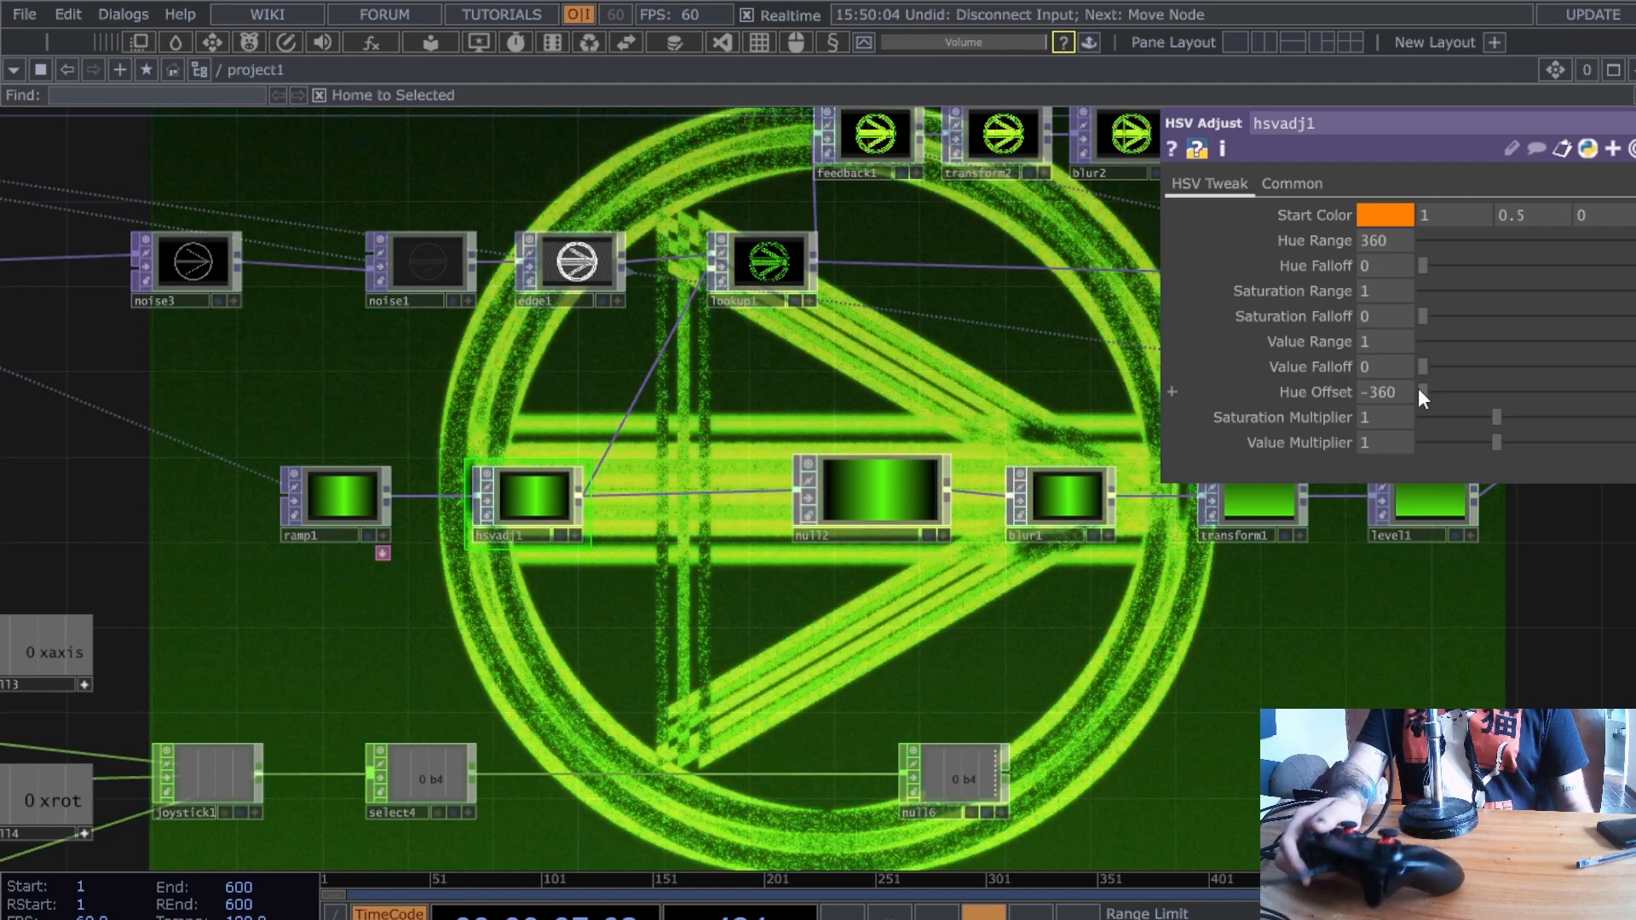
pyautogui.hotkey('ctrl', 'z')
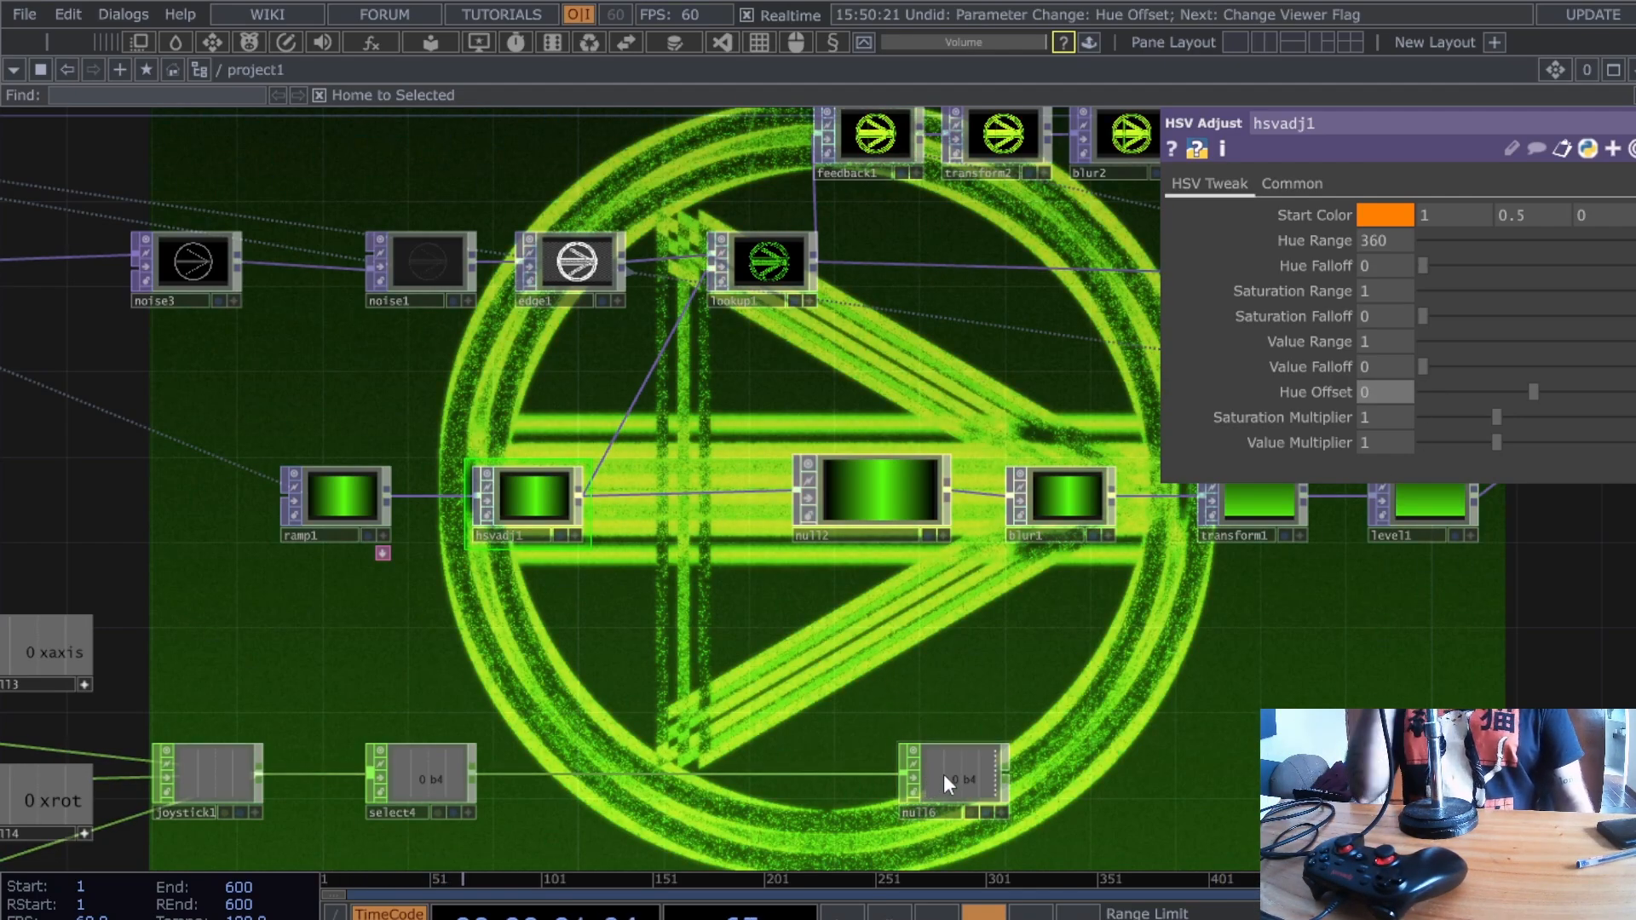
pyautogui.moveTo(944, 774); pyautogui.dragTo(1021, 775)
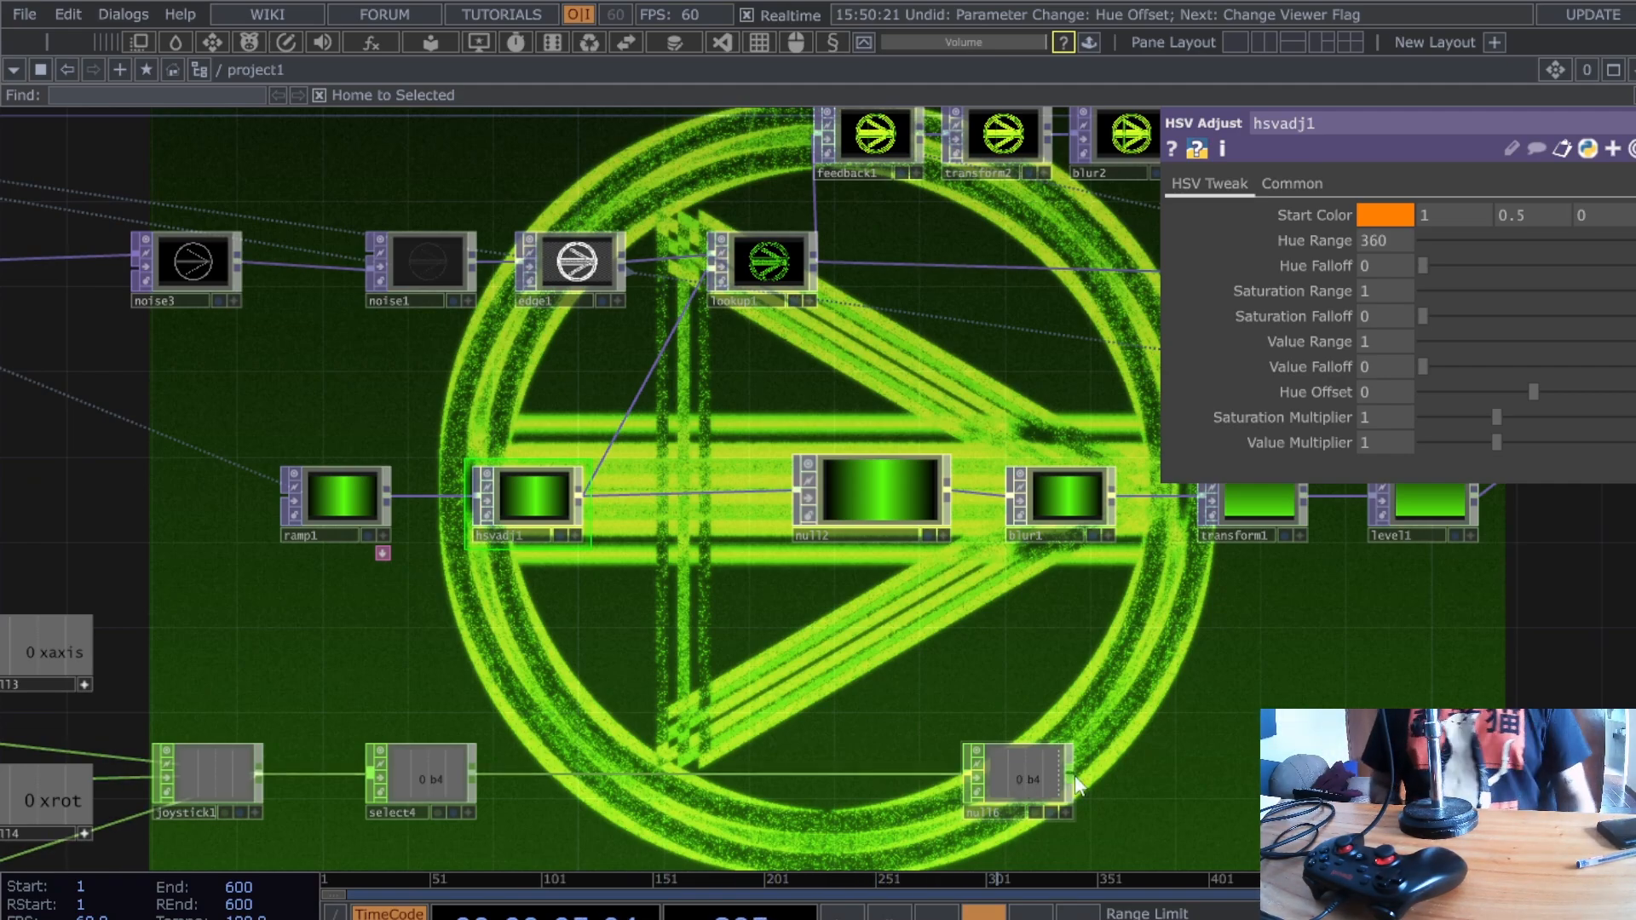
# - Insert a Count CHOP, count1, between select4 and null6 and move null6 right
pyautogui.rightClick(612, 773)
pyautogui.click(635, 750)
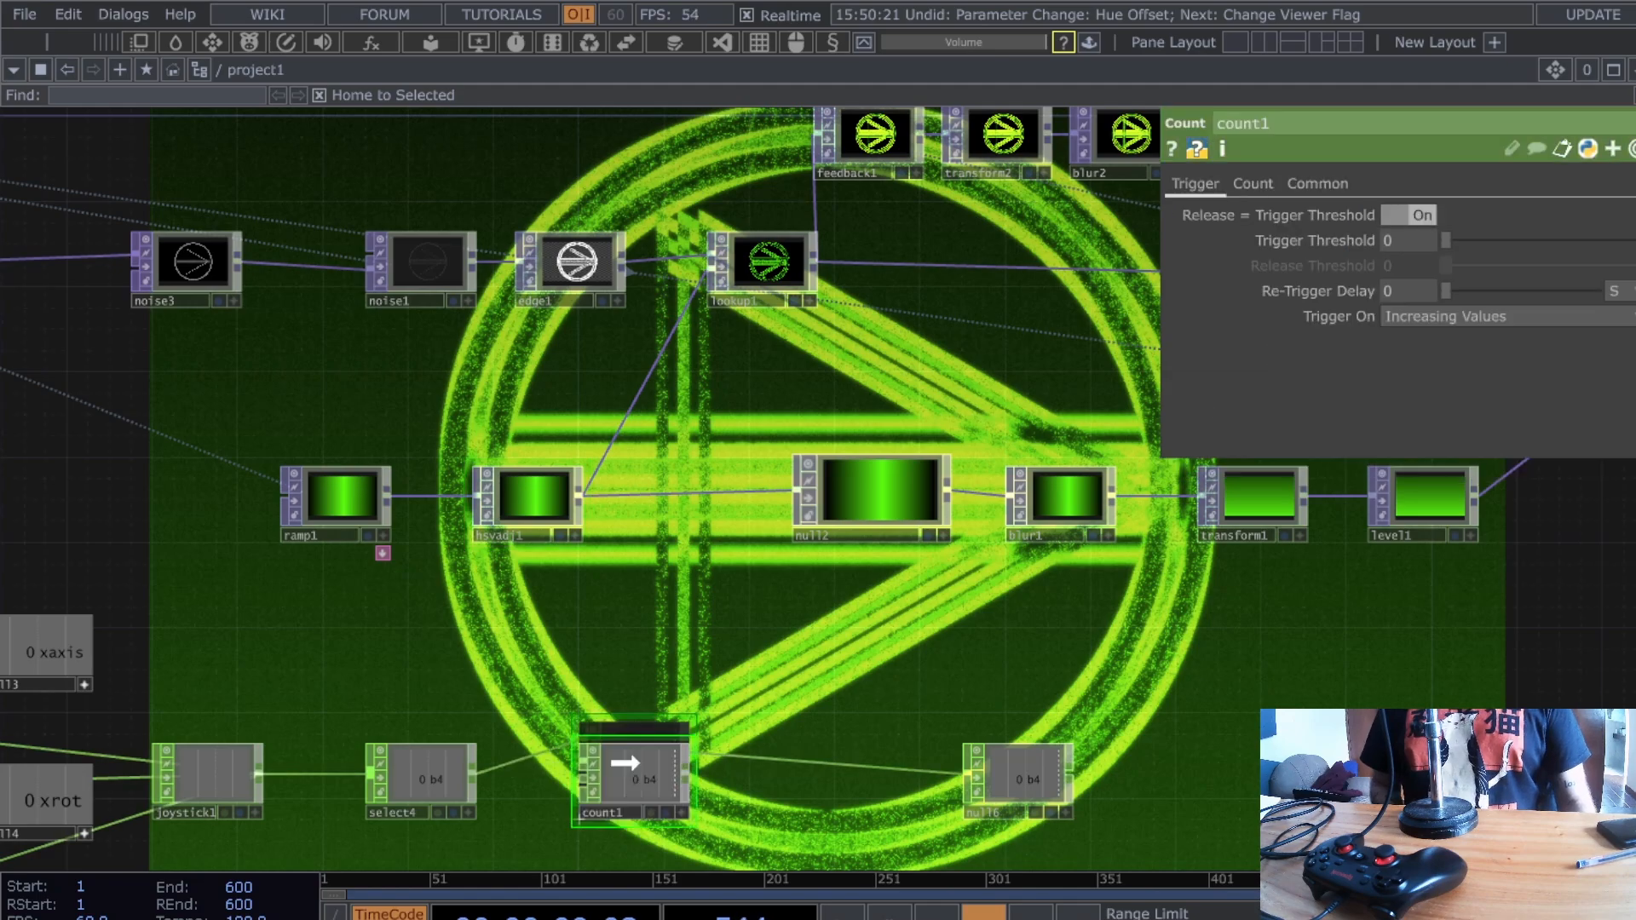
pyautogui.click(626, 761)
pyautogui.scroll(5, 620, 697)
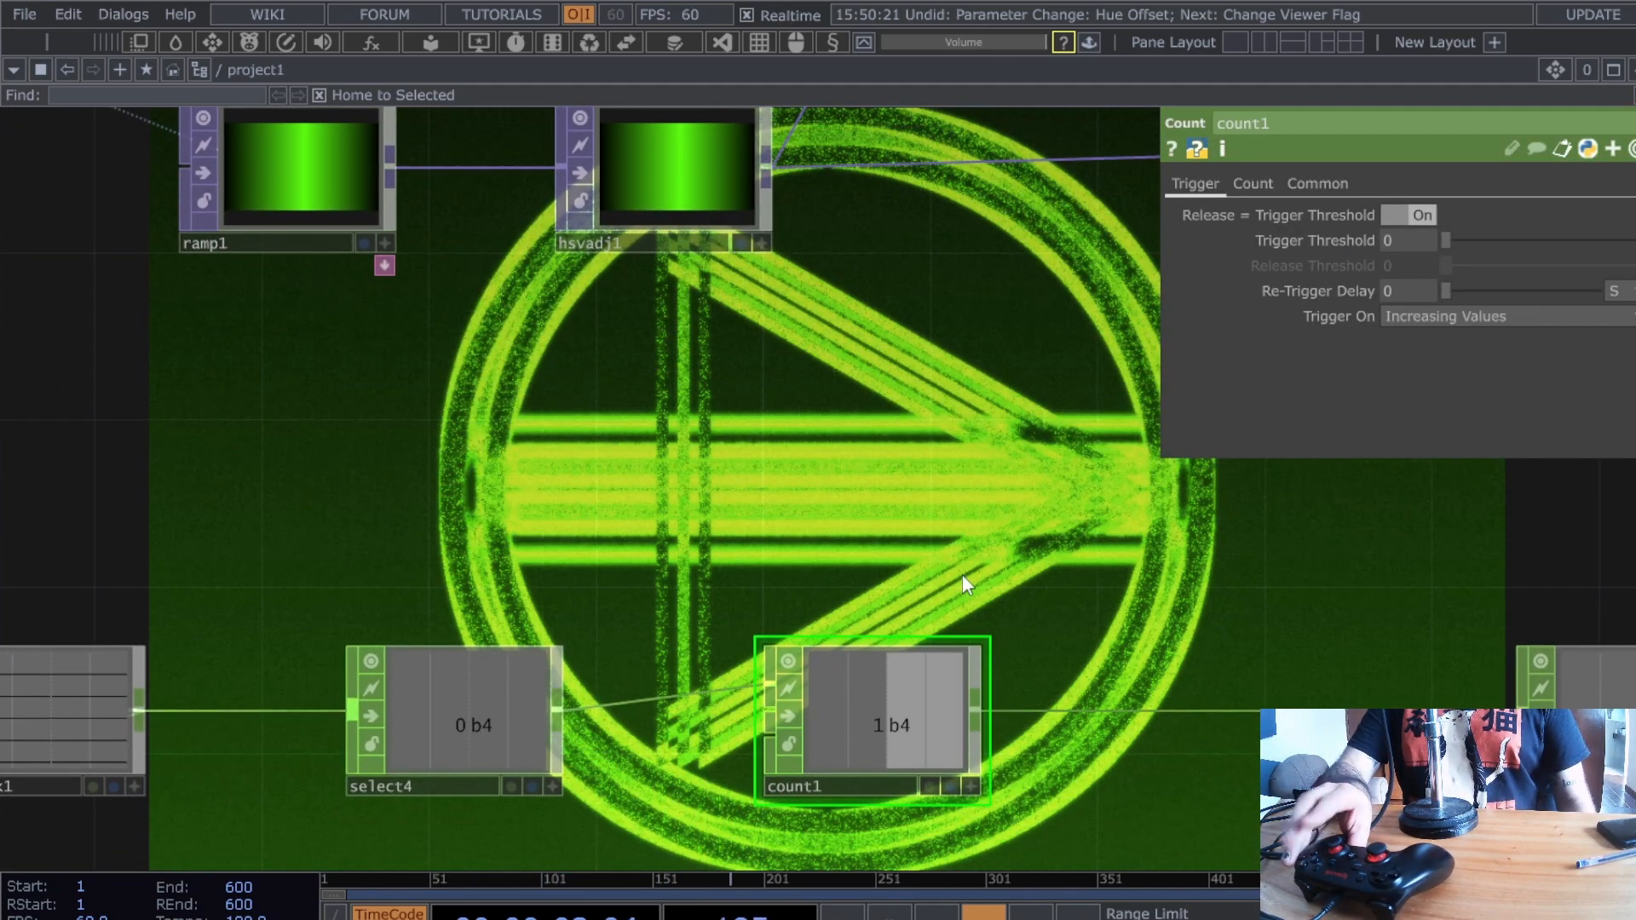
pyautogui.moveTo(870, 593); pyautogui.dragTo(691, 633)
pyautogui.moveTo(791, 558); pyautogui.dragTo(828, 483)
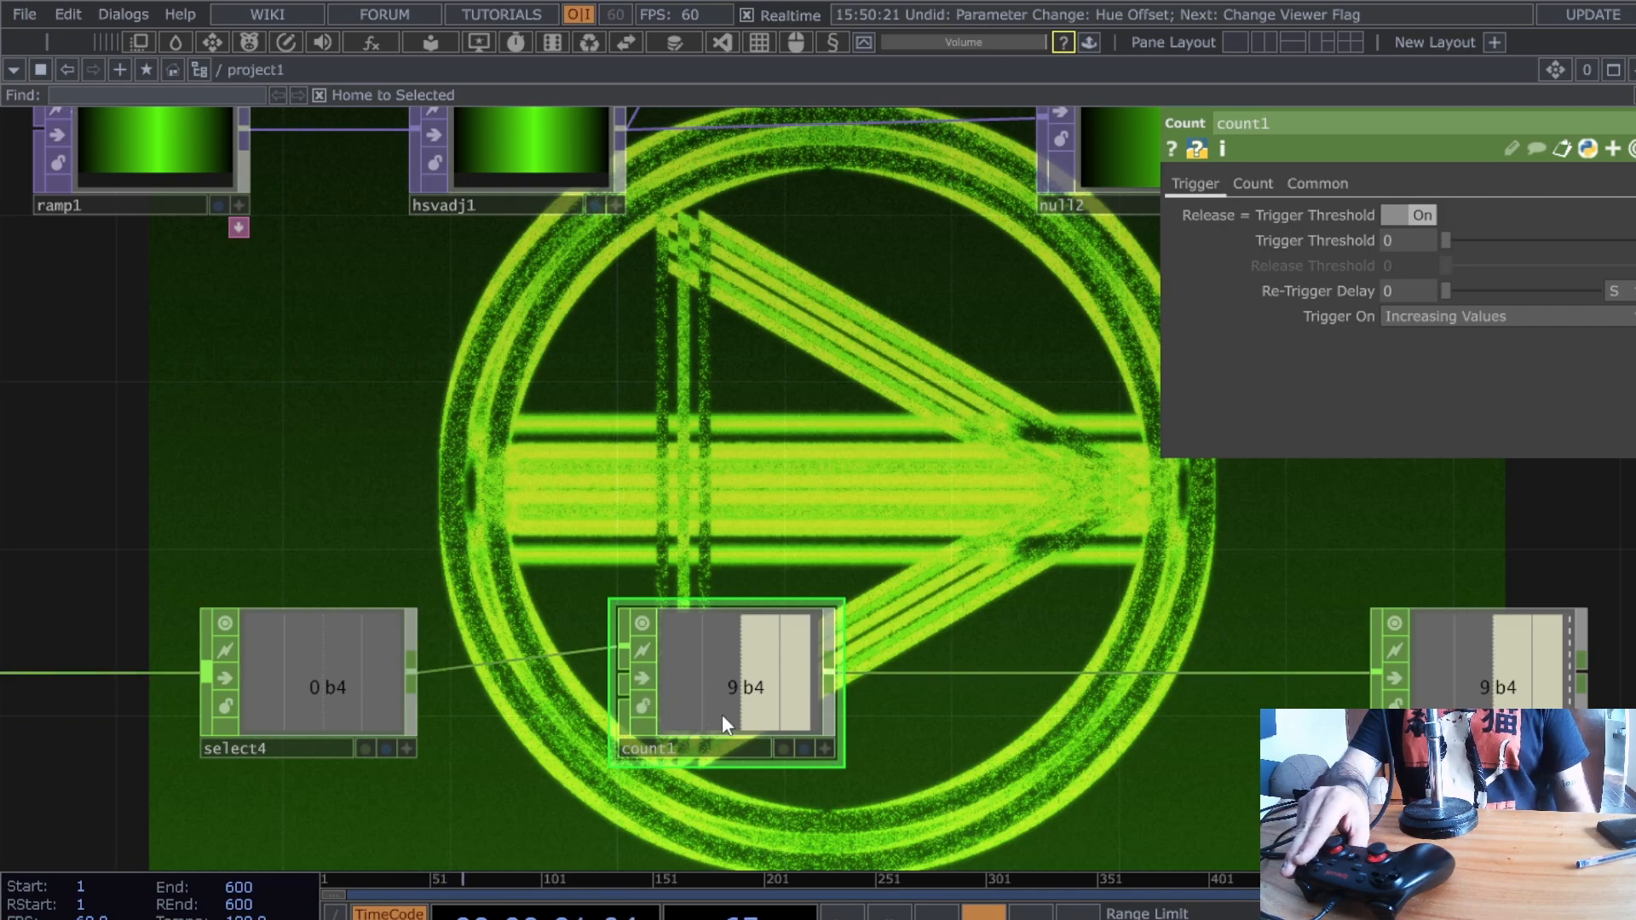
pyautogui.moveTo(913, 737); pyautogui.dragTo(779, 733)
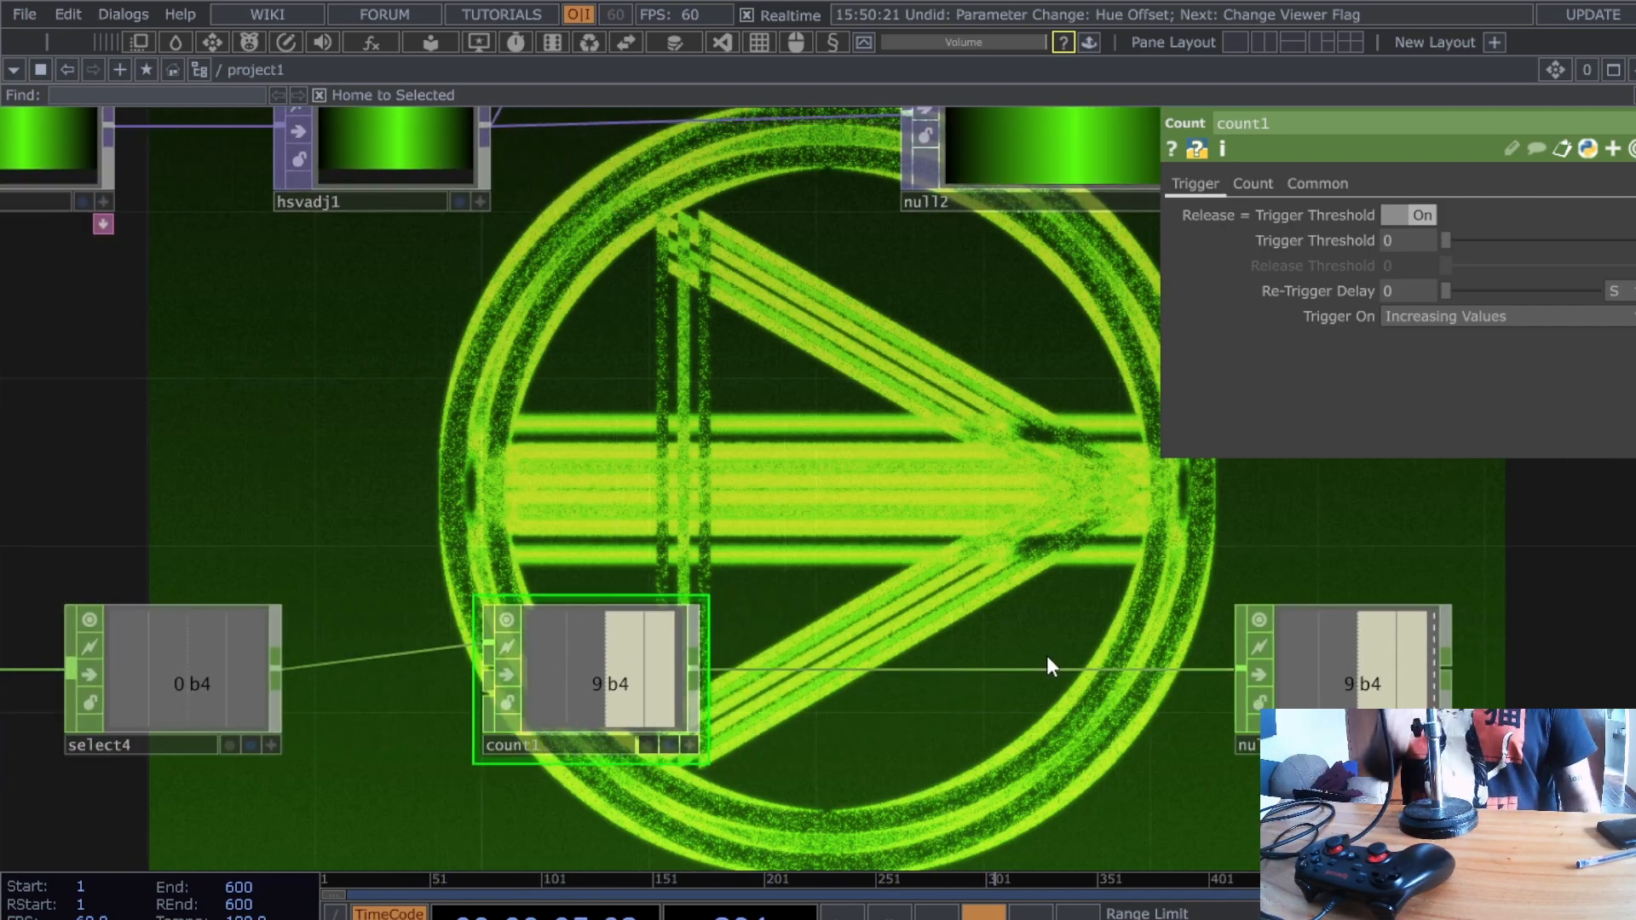
pyautogui.moveTo(1279, 692)
pyautogui.mouseDown()
pyautogui.moveTo(1619, 688)
pyautogui.moveTo(1284, 689)
pyautogui.mouseUp()
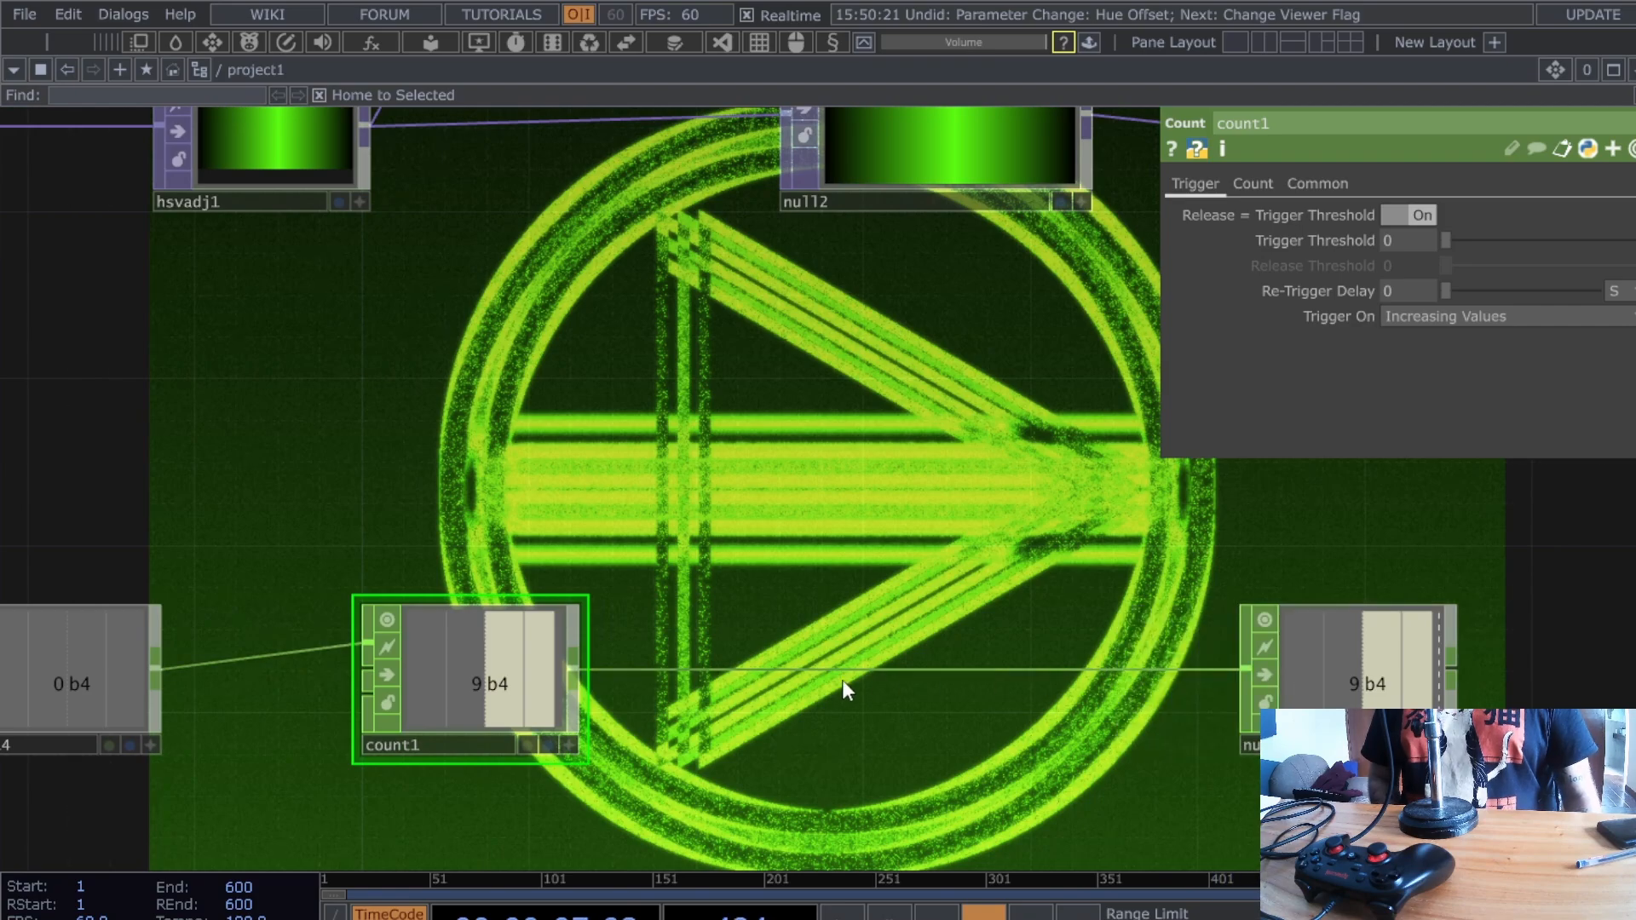
# - Review count1's counting and limit options, then show hsvadj1's hue settings
pyautogui.click(1254, 182)
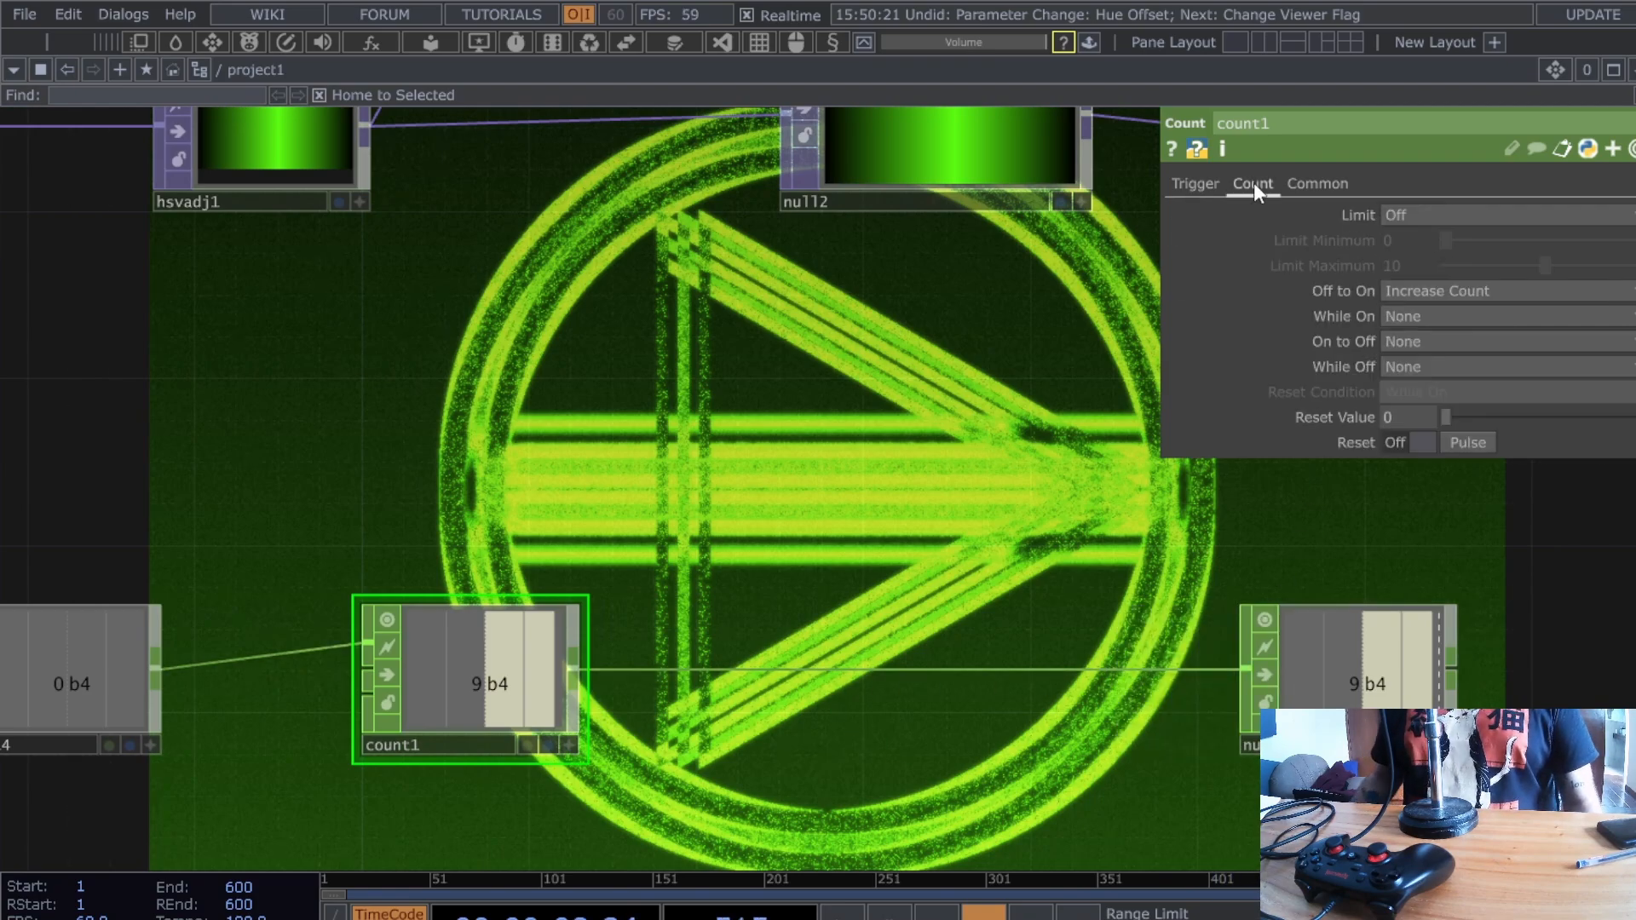
pyautogui.click(1436, 215)
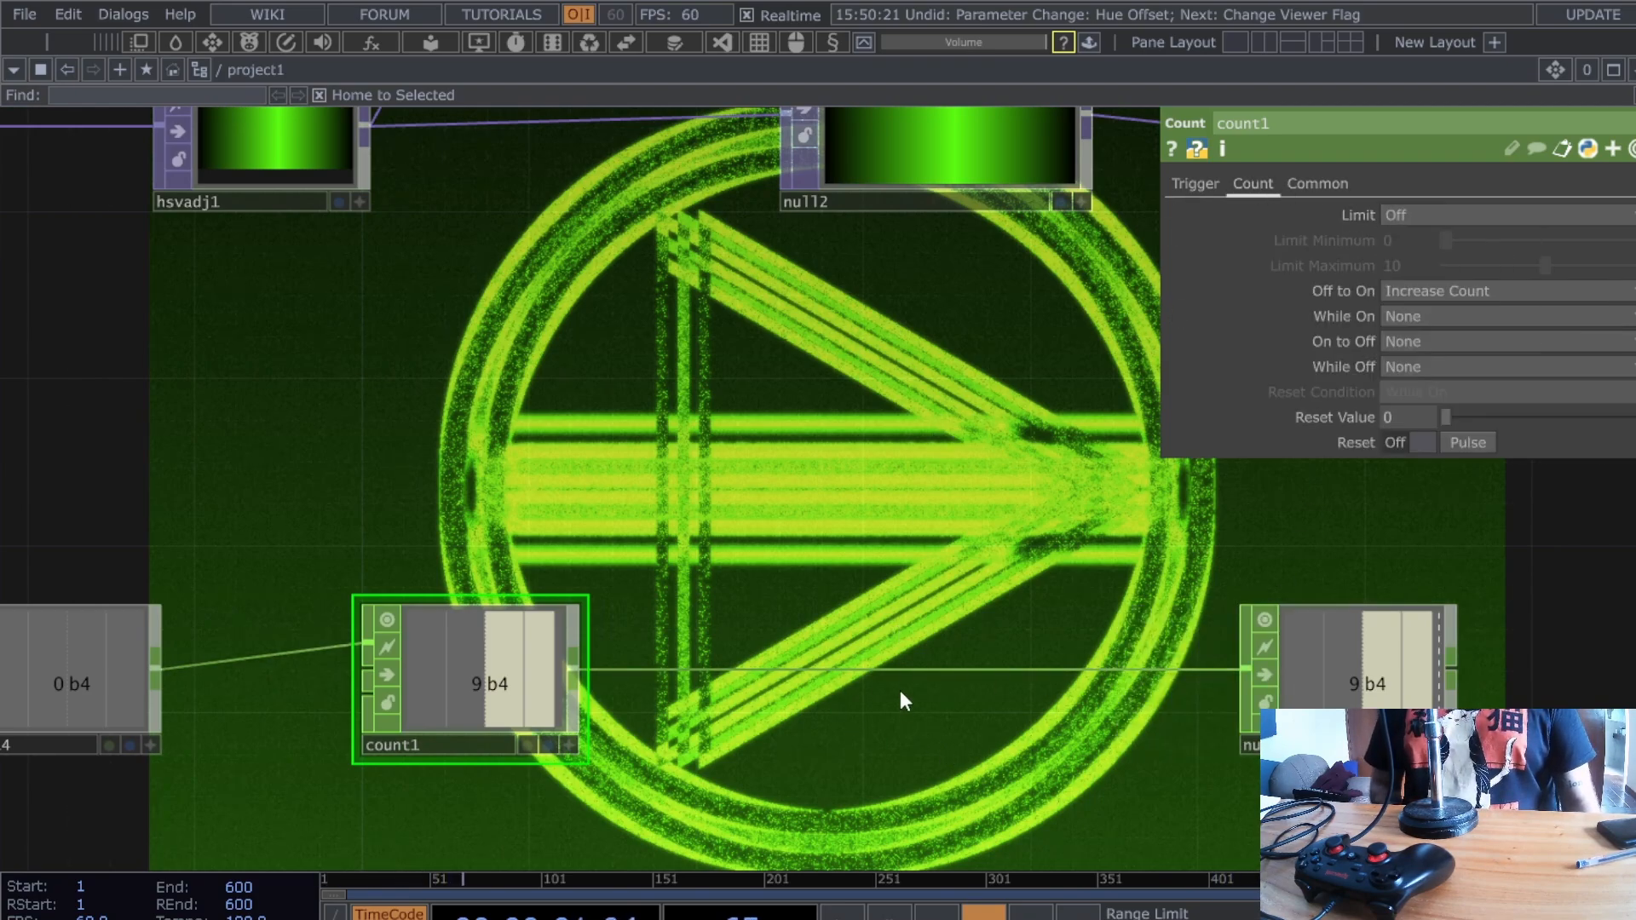
pyautogui.rightClick(972, 668)
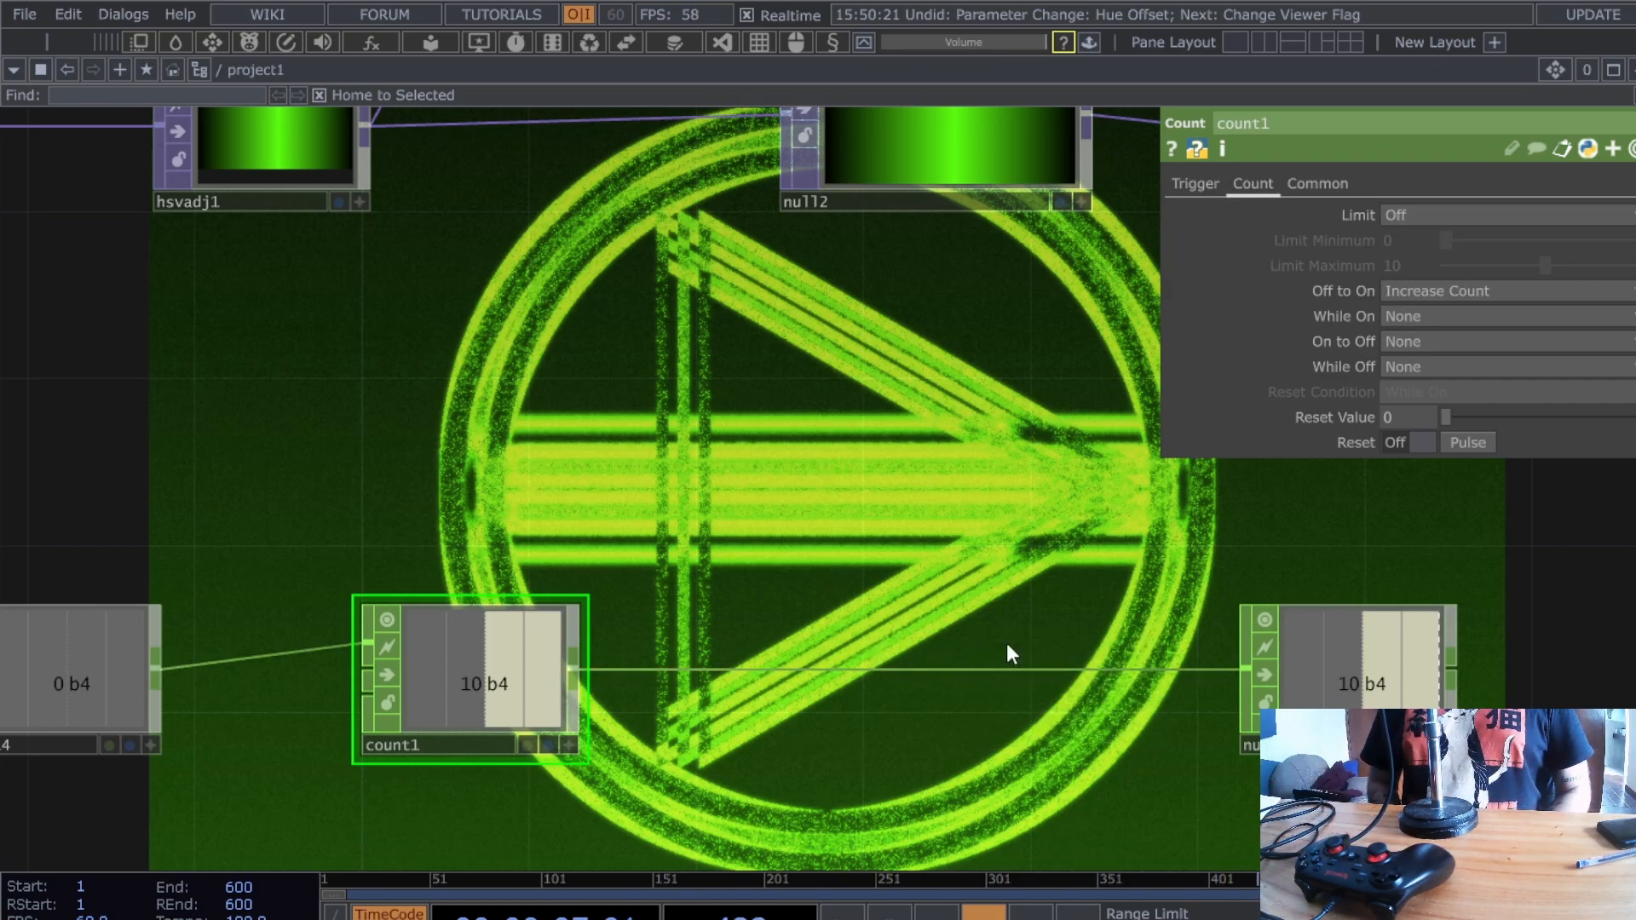
pyautogui.scroll(-5, 345, 450)
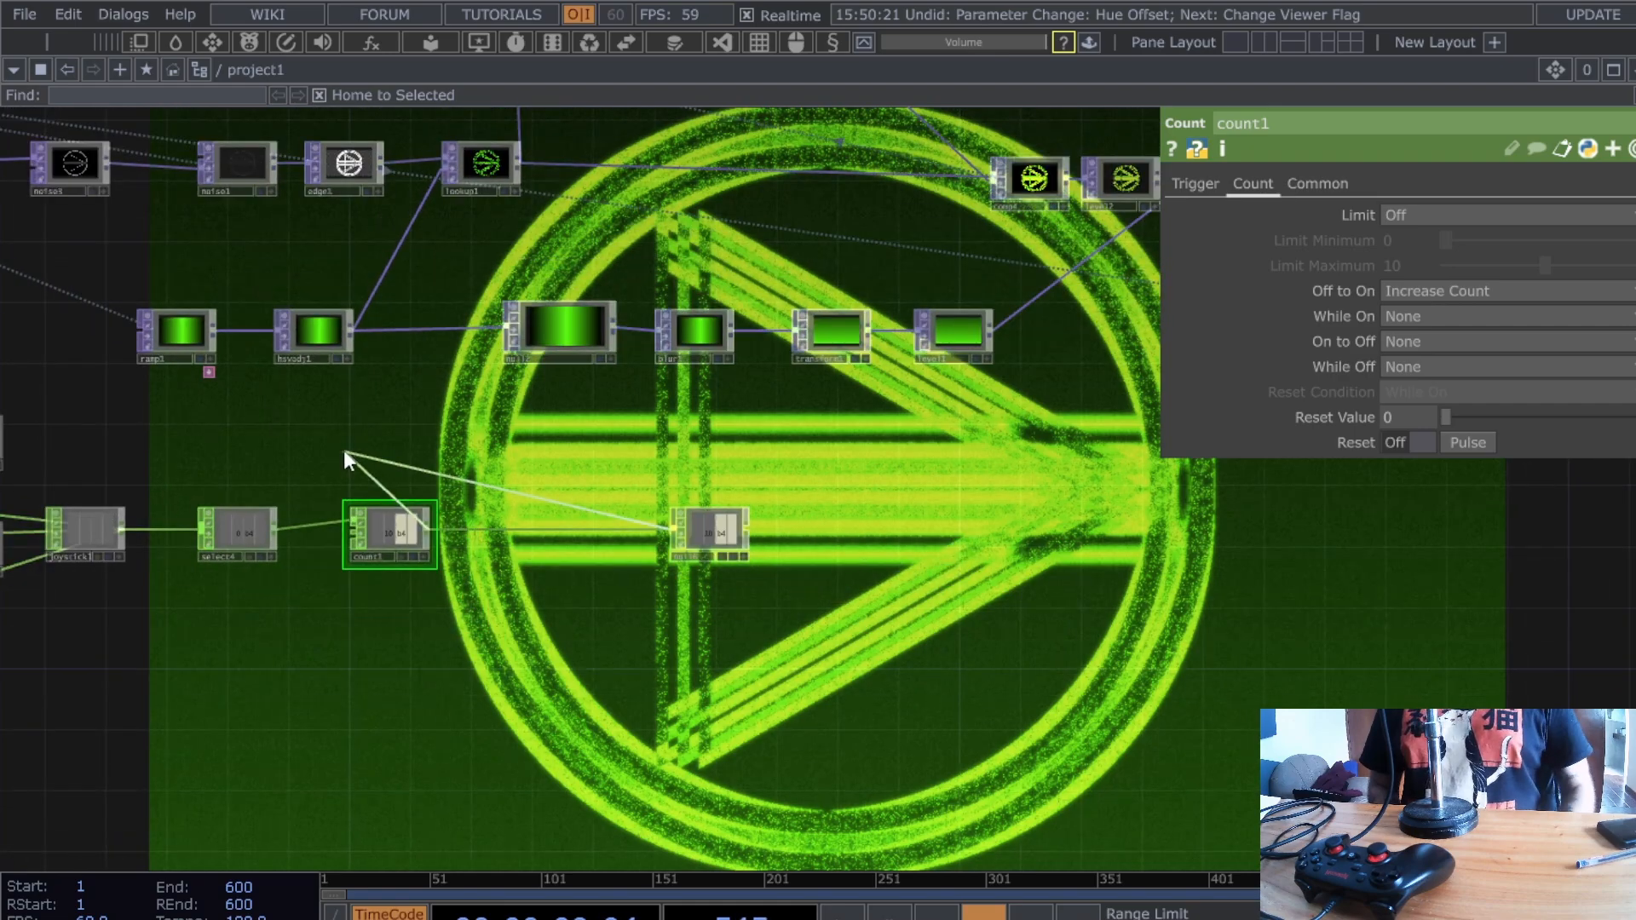
pyautogui.scroll(4, 345, 450)
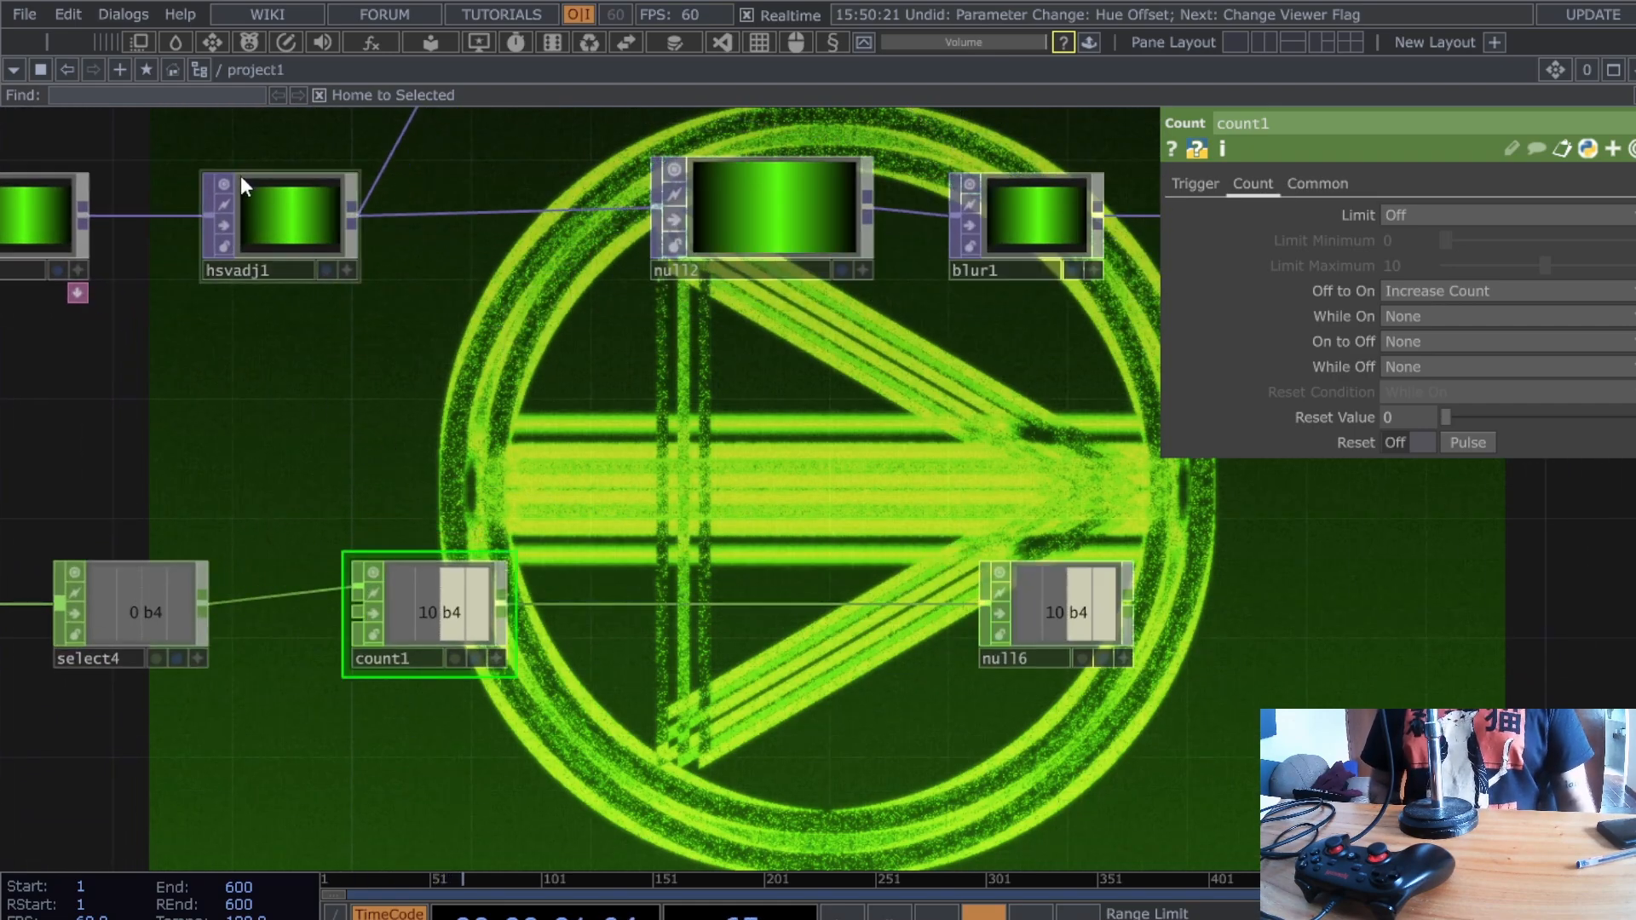
pyautogui.click(283, 216)
# - Export null6's b4 channel to hsvadj1's Hue Offset, tinting the symbol cyan
pyautogui.click(1122, 663)
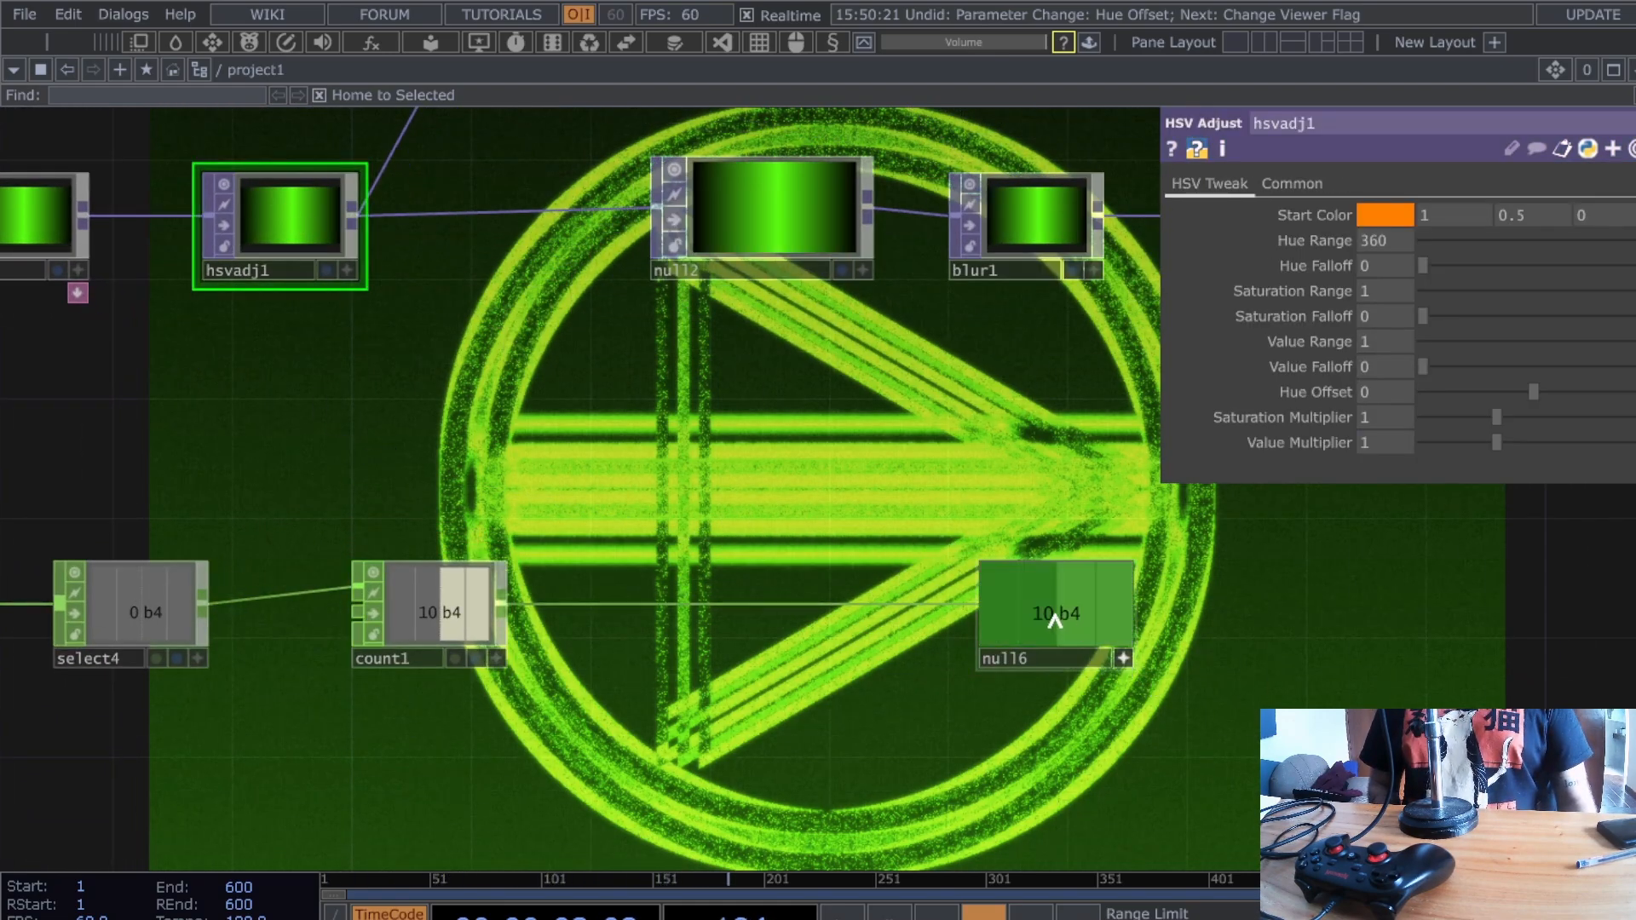
pyautogui.moveTo(1051, 621); pyautogui.dragTo(1389, 389)
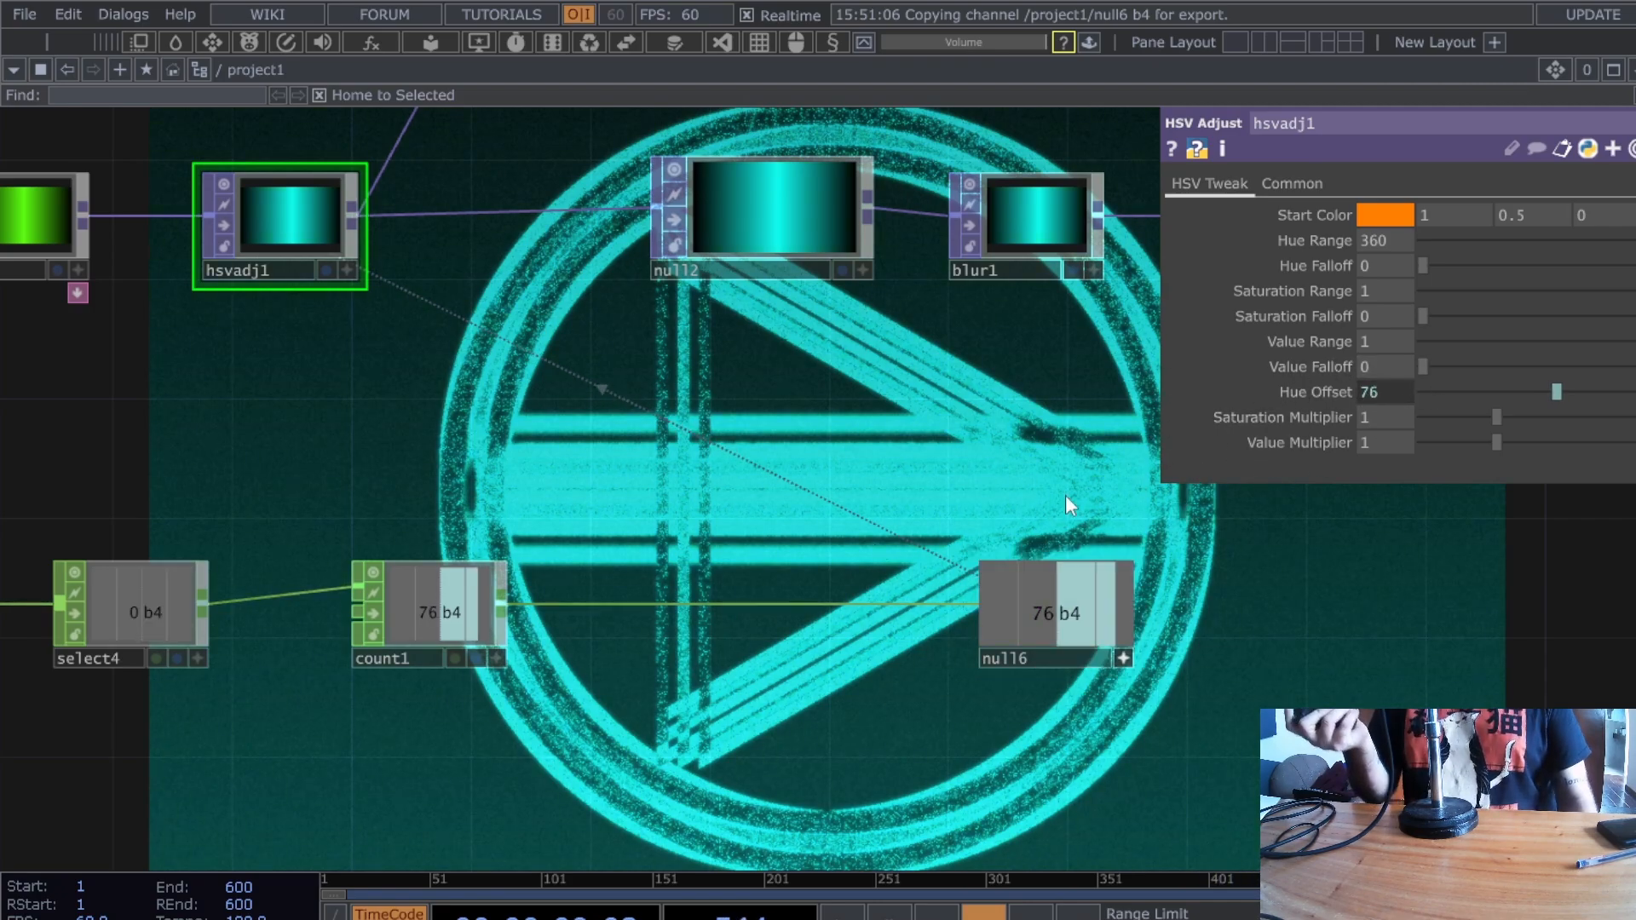
# - Insert a Math CHOP, math3, between count1 and null6 with Multiply set to 20
pyautogui.rightClick(691, 602)
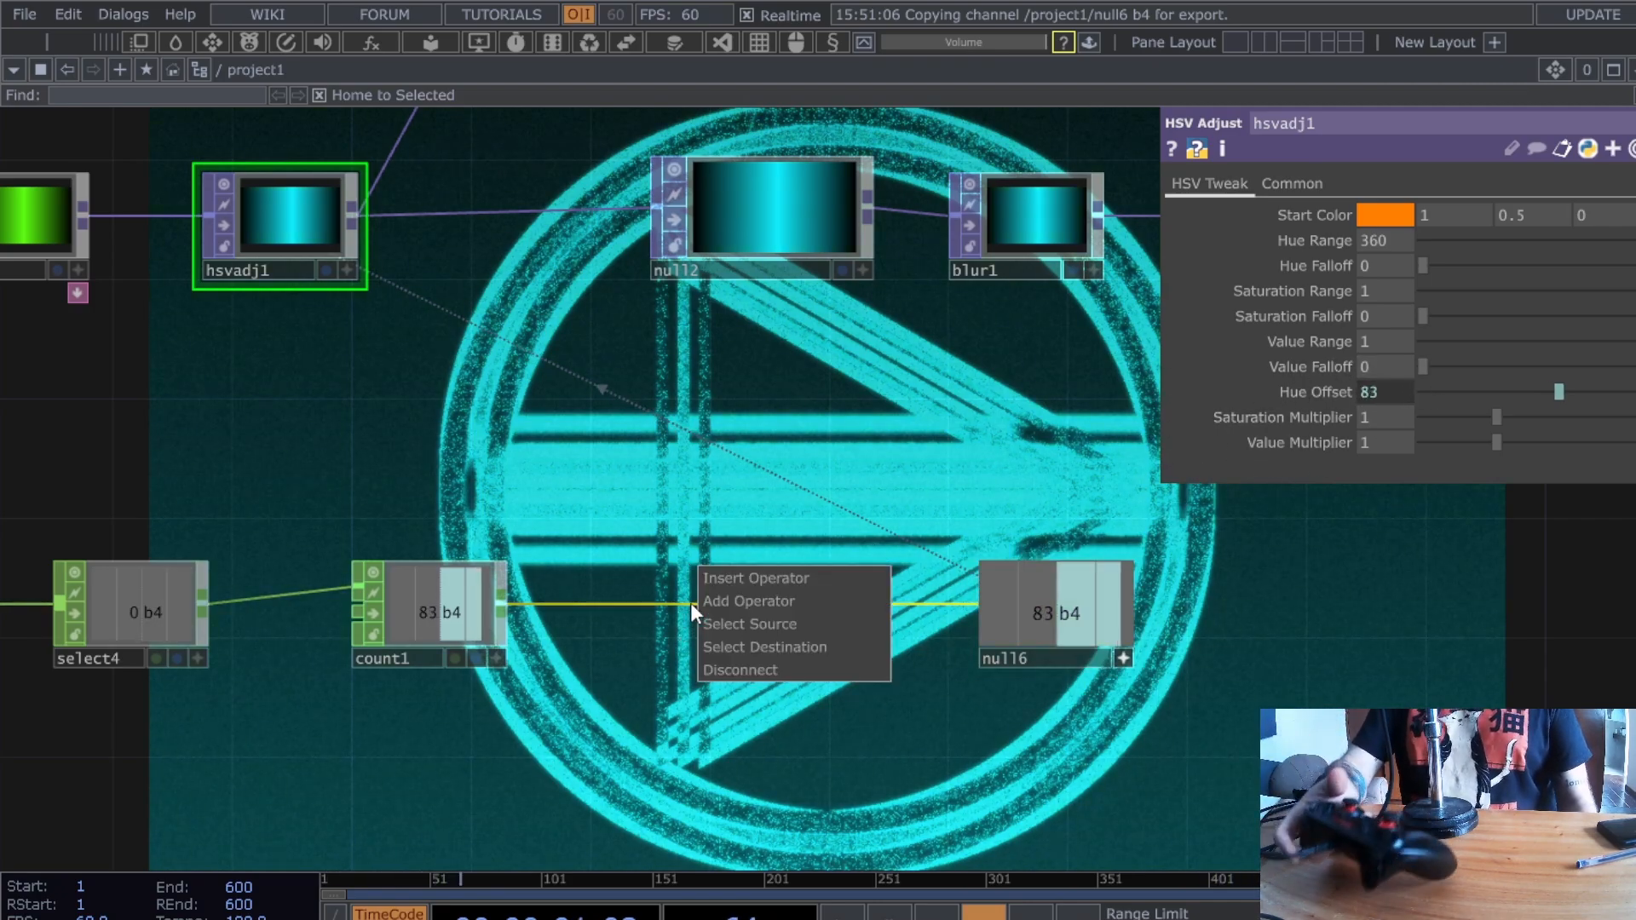
pyautogui.click(733, 584)
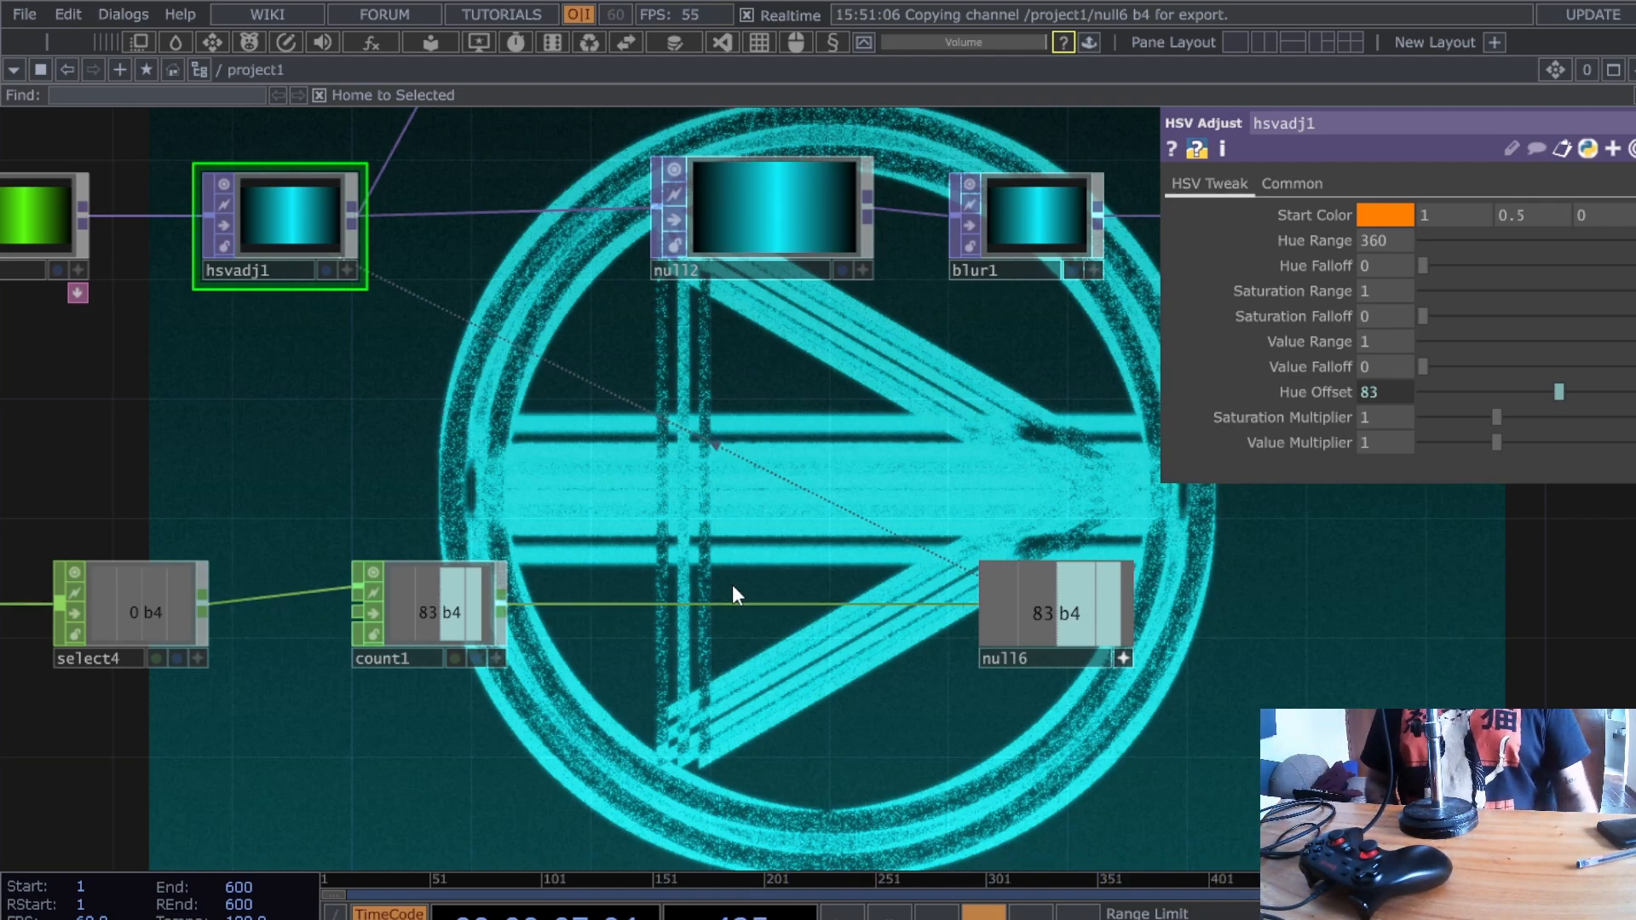
pyautogui.click(734, 585)
pyautogui.moveTo(734, 584); pyautogui.dragTo(705, 614)
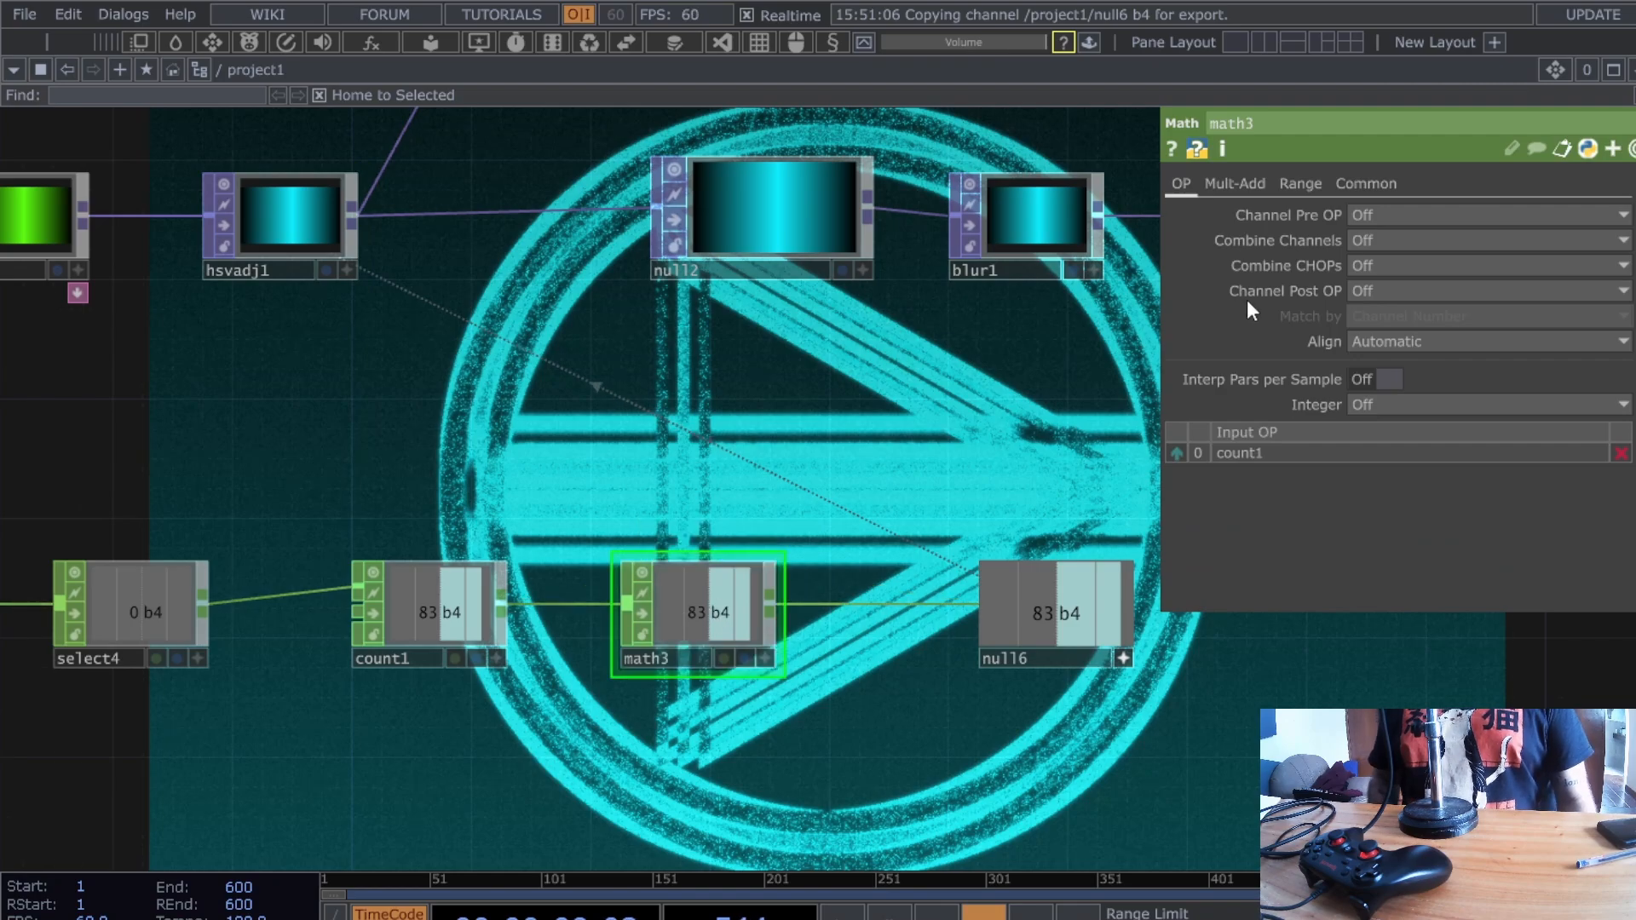
pyautogui.click(1298, 187)
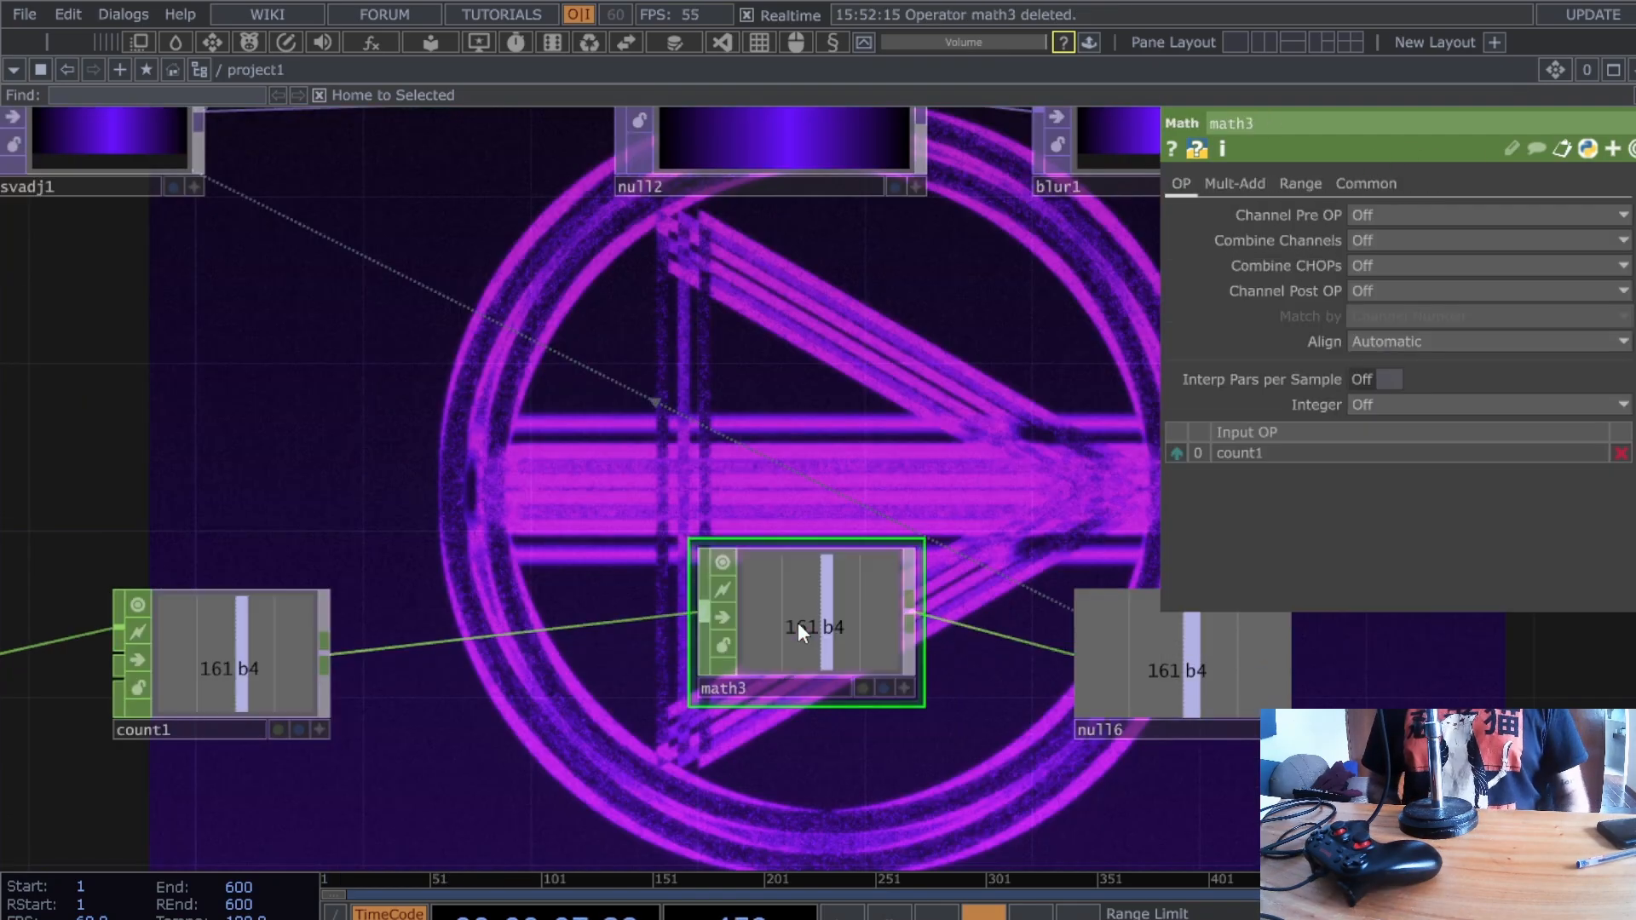
pyautogui.moveTo(797, 622); pyautogui.dragTo(688, 652)
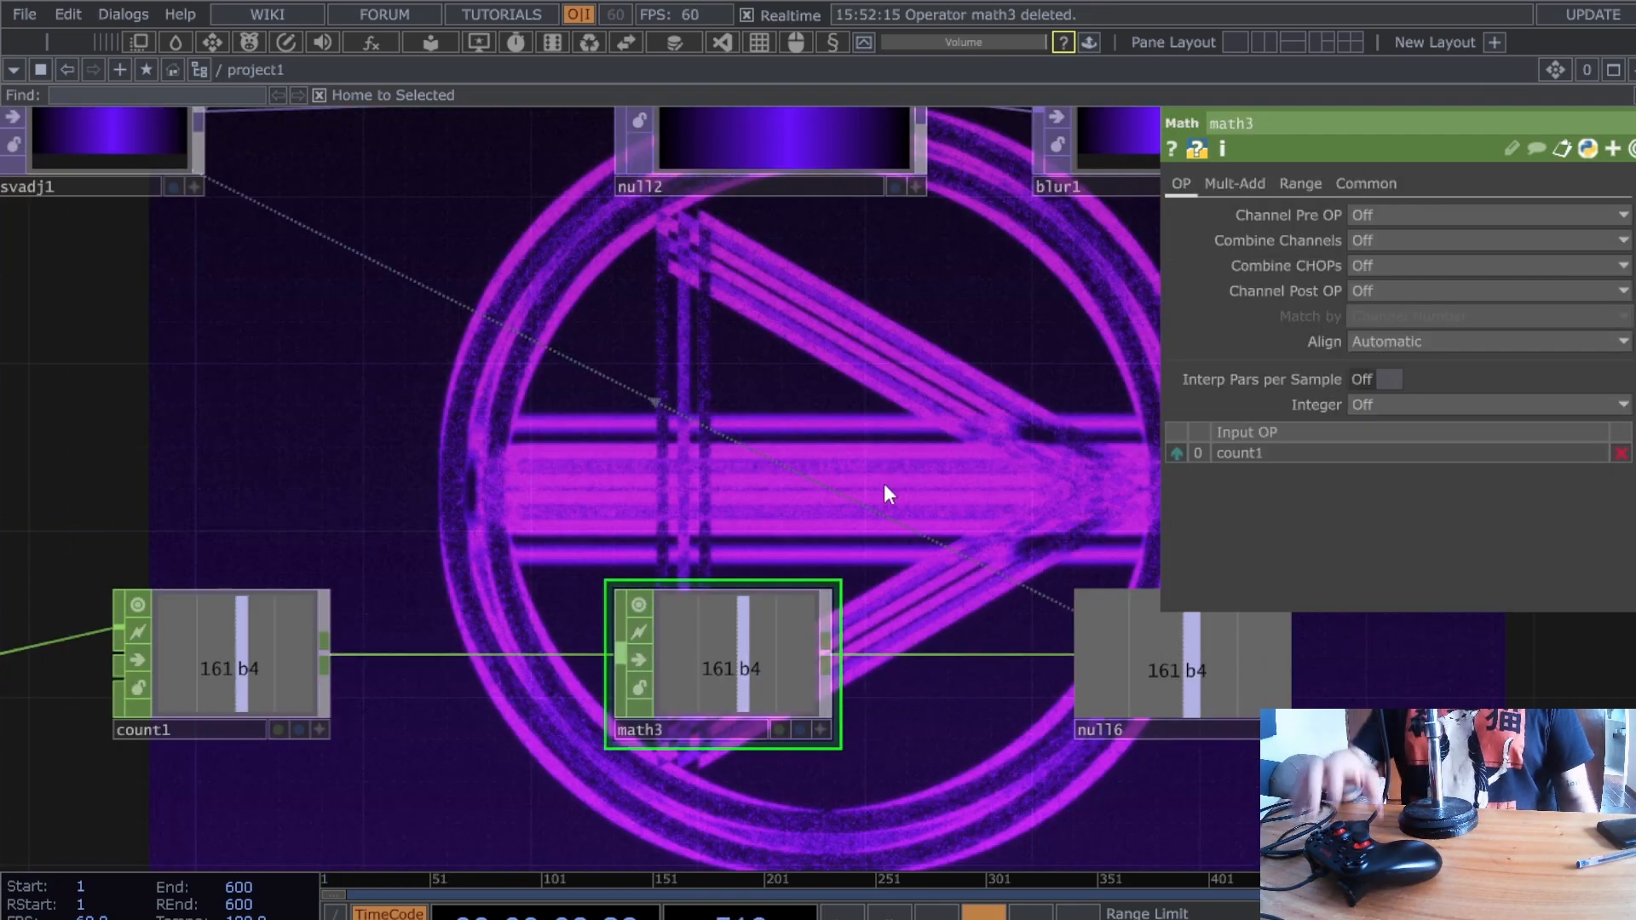
pyautogui.click(1208, 186)
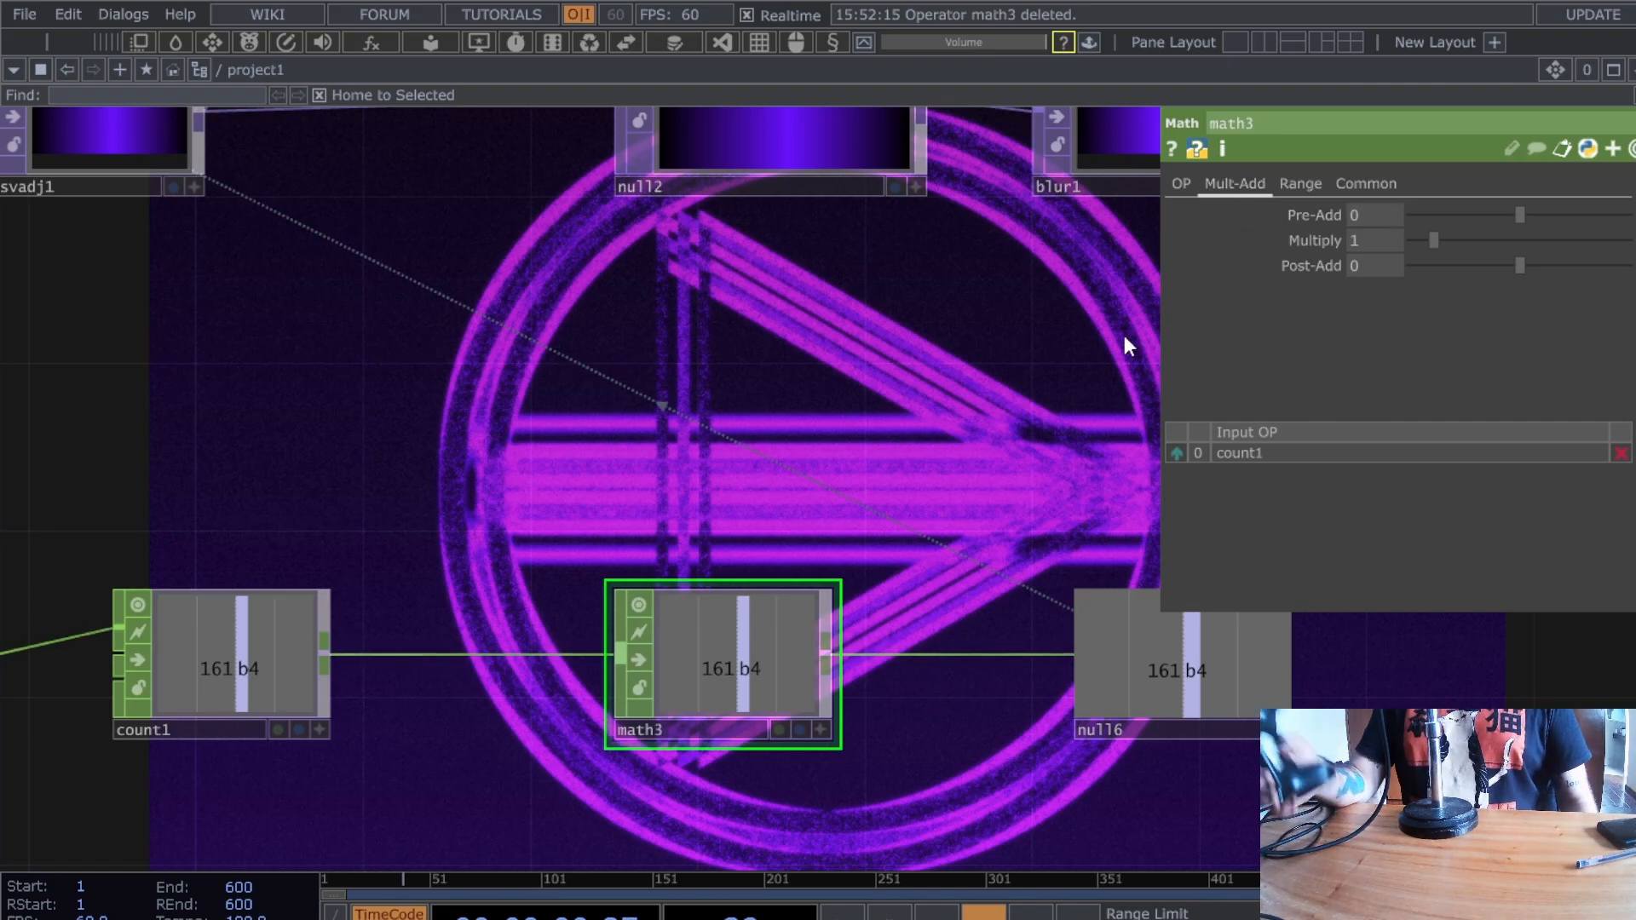
pyautogui.click(1302, 185)
pyautogui.click(1247, 188)
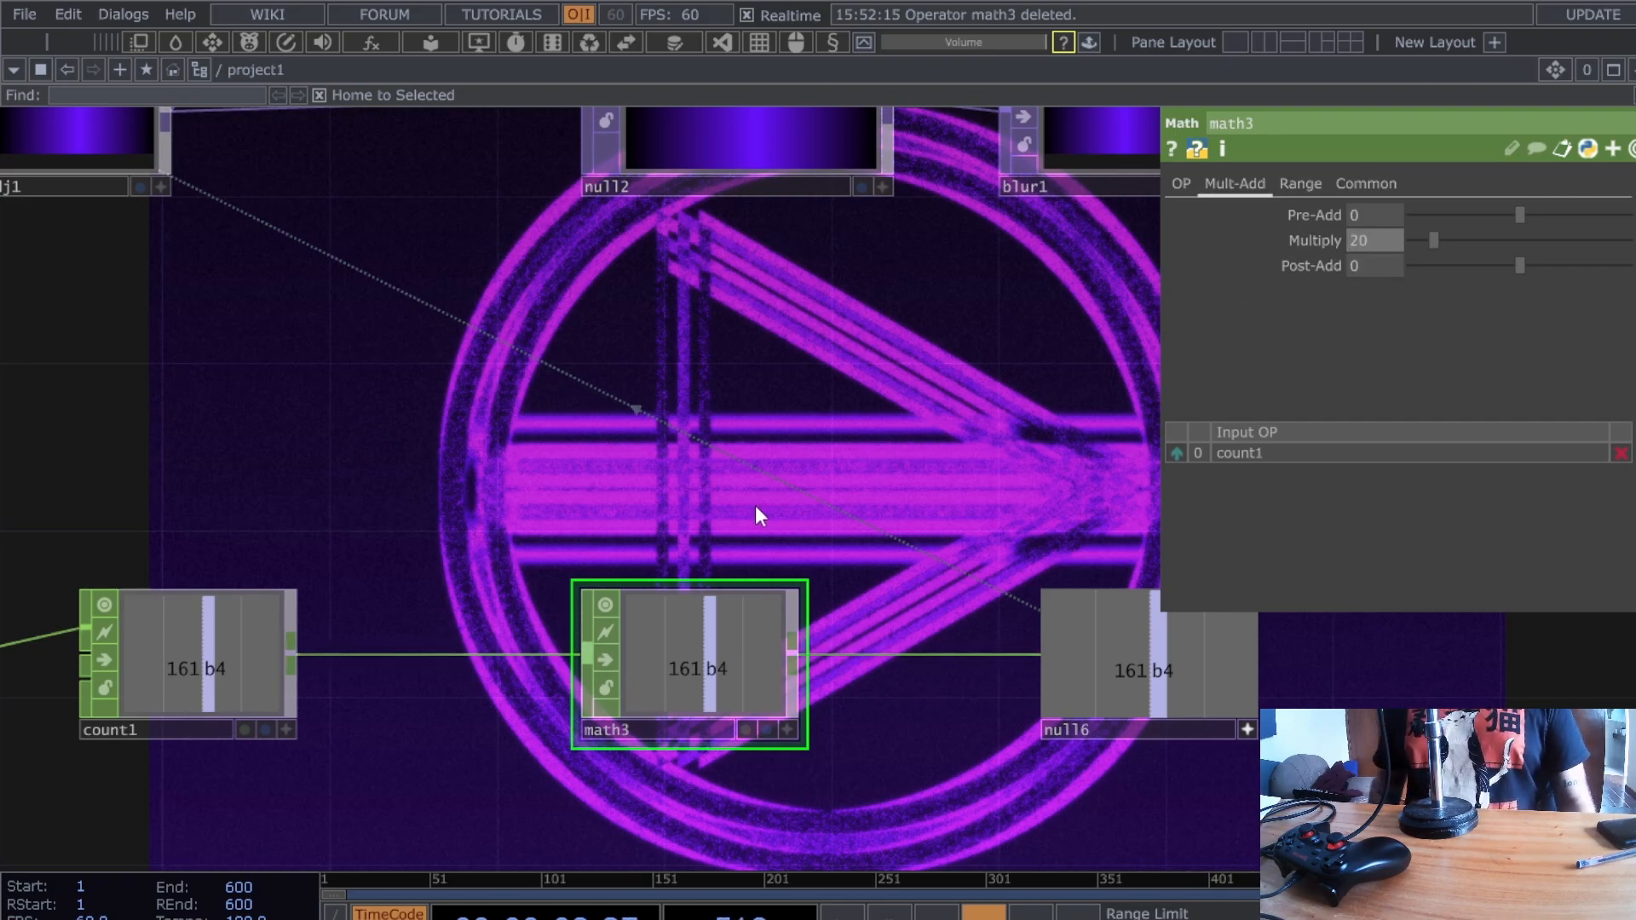
pyautogui.press('Return')
# - Align math3 between count1 and null6 and bring up hsvadj1's hue settings
pyautogui.moveTo(653, 531); pyautogui.dragTo(764, 588)
pyautogui.moveTo(886, 756); pyautogui.dragTo(719, 756)
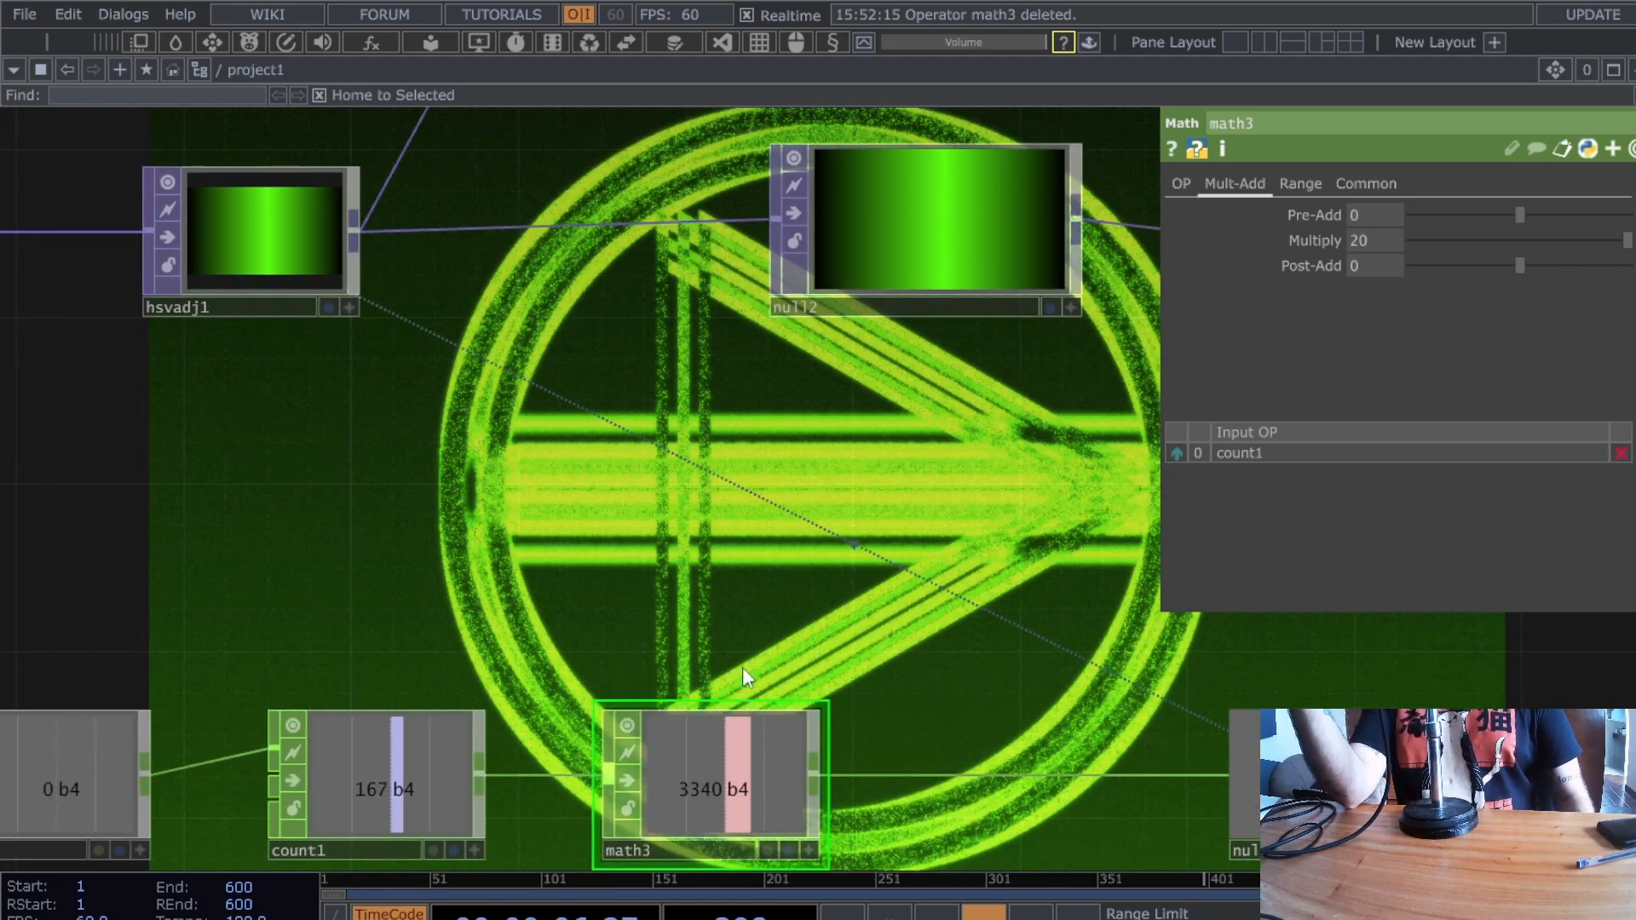
pyautogui.scroll(5, 740, 656)
pyautogui.moveTo(917, 648); pyautogui.dragTo(814, 307)
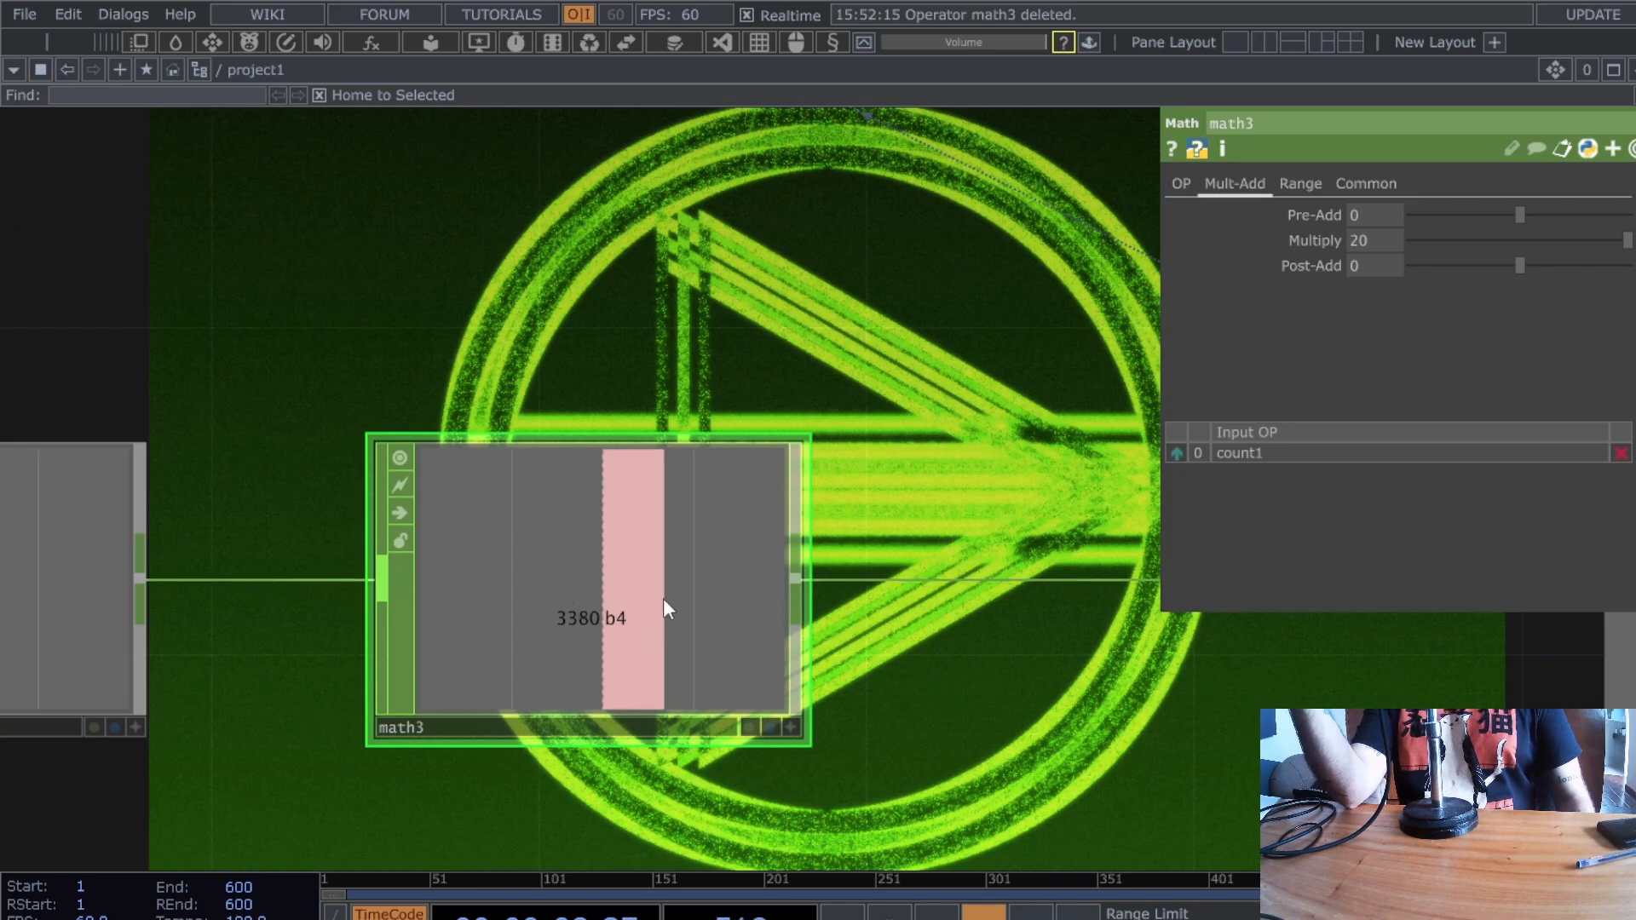
pyautogui.moveTo(622, 405); pyautogui.dragTo(951, 831)
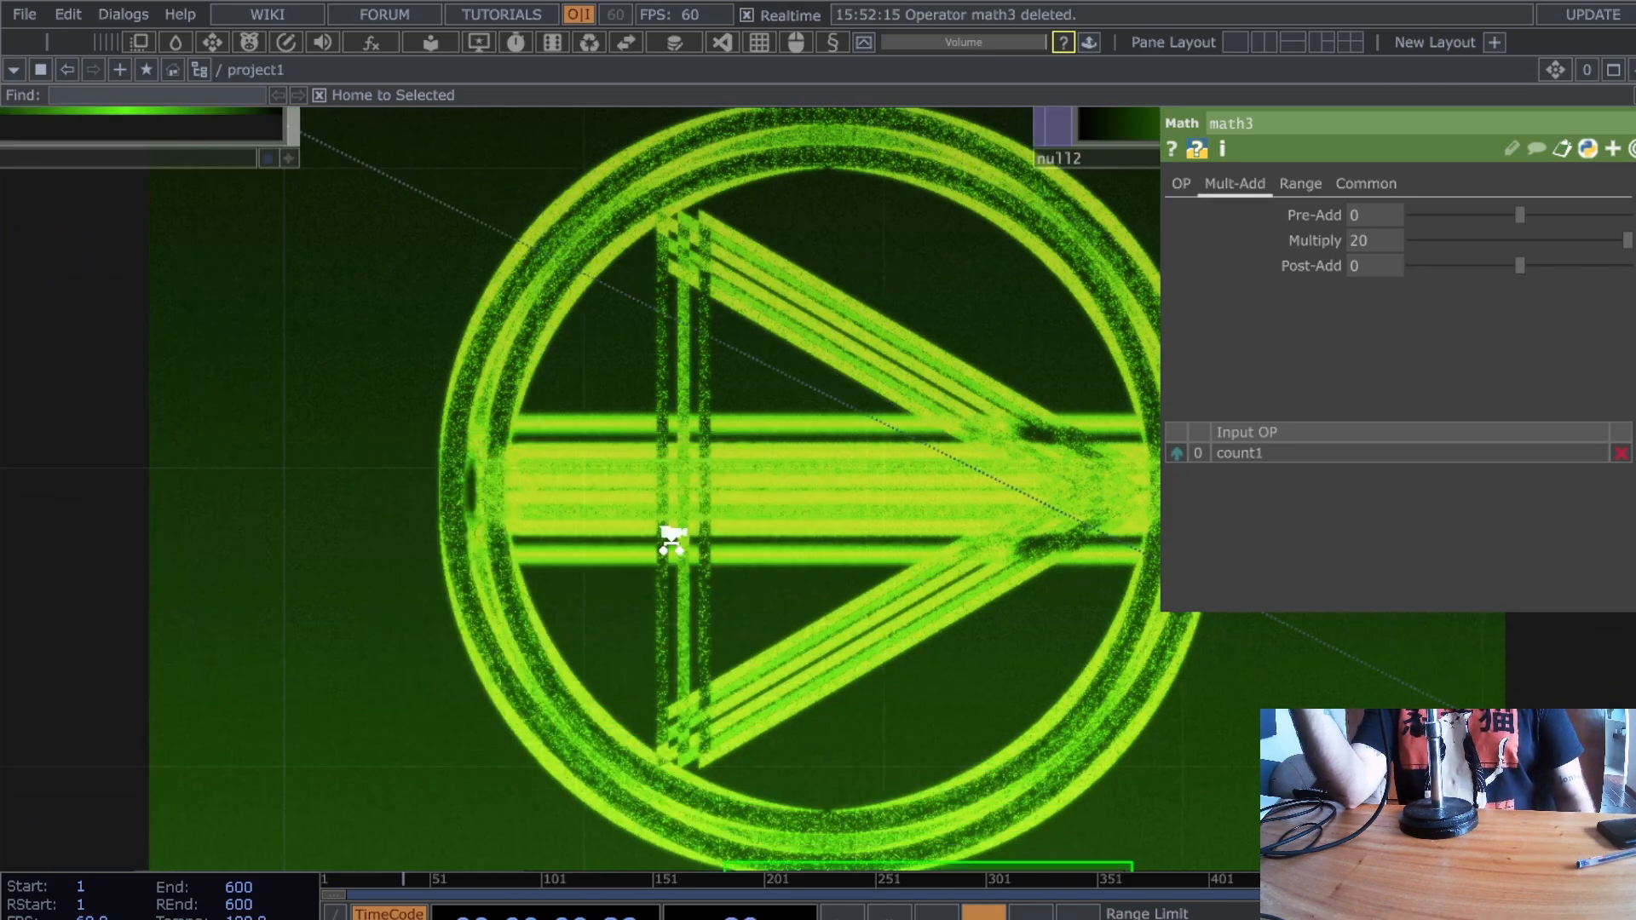
pyautogui.scroll(-5, 668, 540)
pyautogui.moveTo(539, 479); pyautogui.dragTo(698, 542)
pyautogui.click(604, 398)
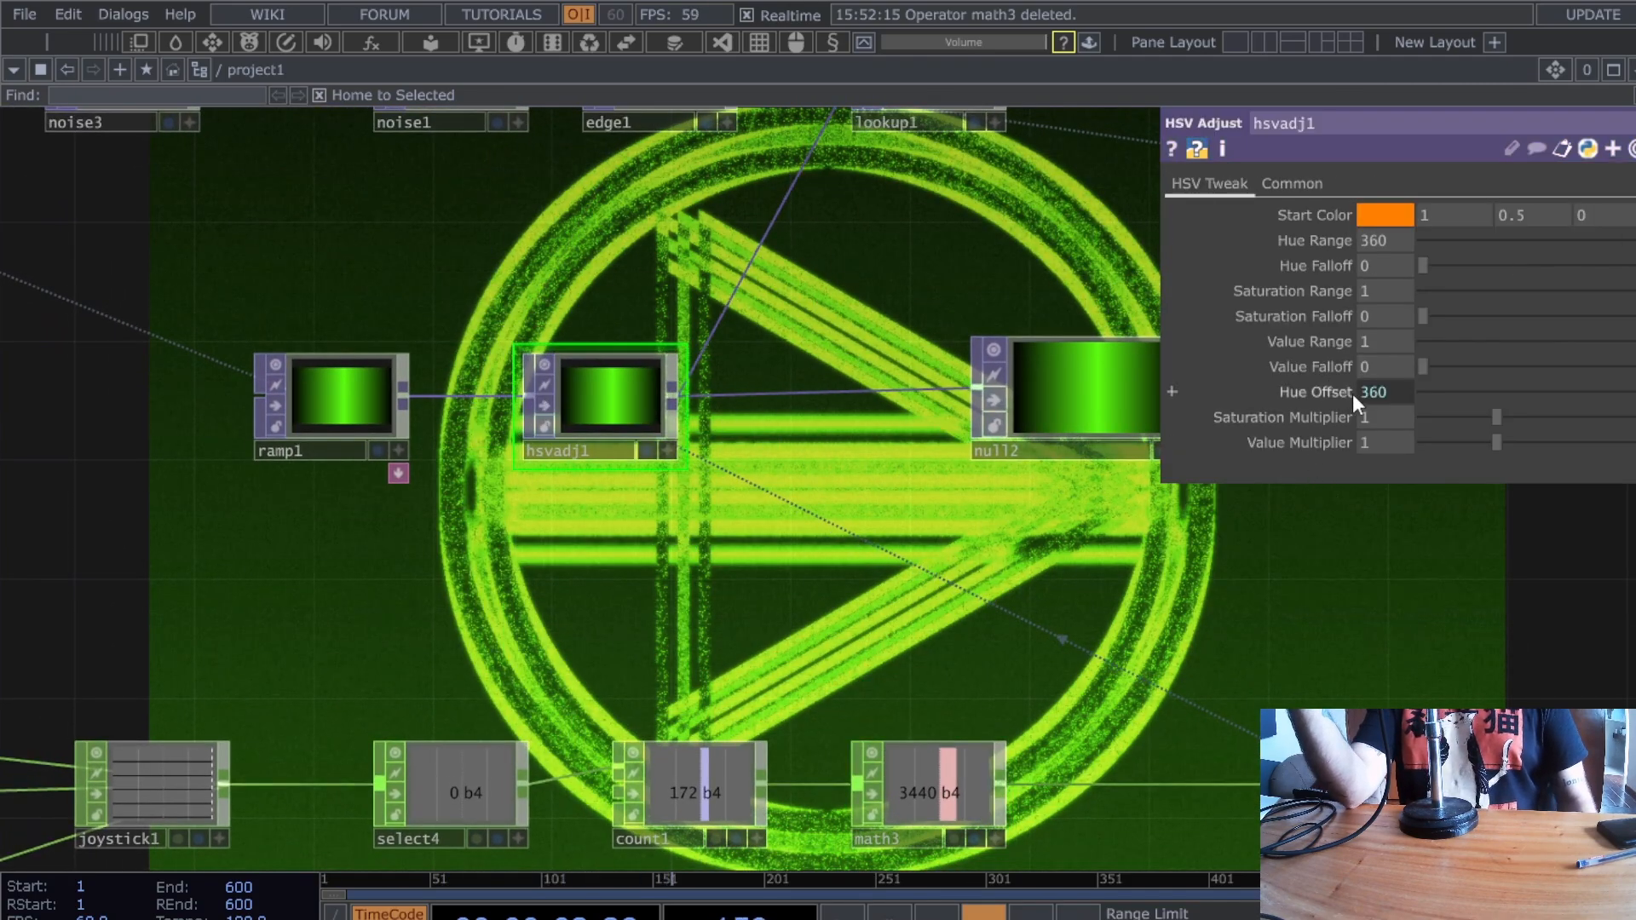
# - Sweep hsvadj1's Hue Offset from 360 to -360, then expand it to show op('null6')['b4']
pyautogui.moveTo(1120, 682); pyautogui.dragTo(908, 622)
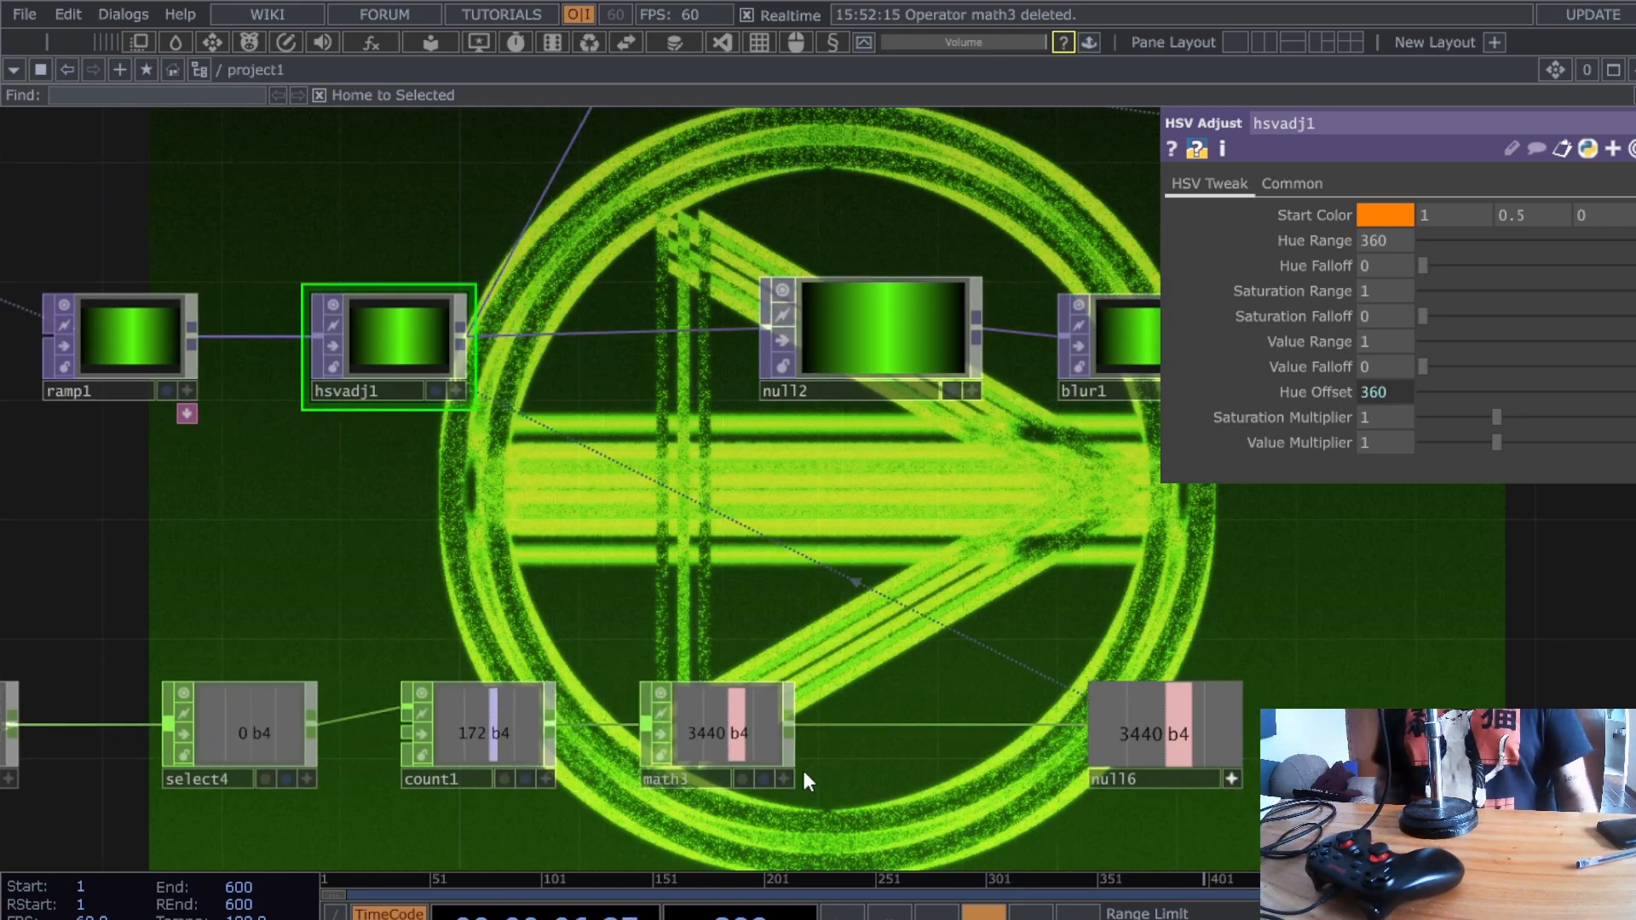
pyautogui.scroll(3, 805, 780)
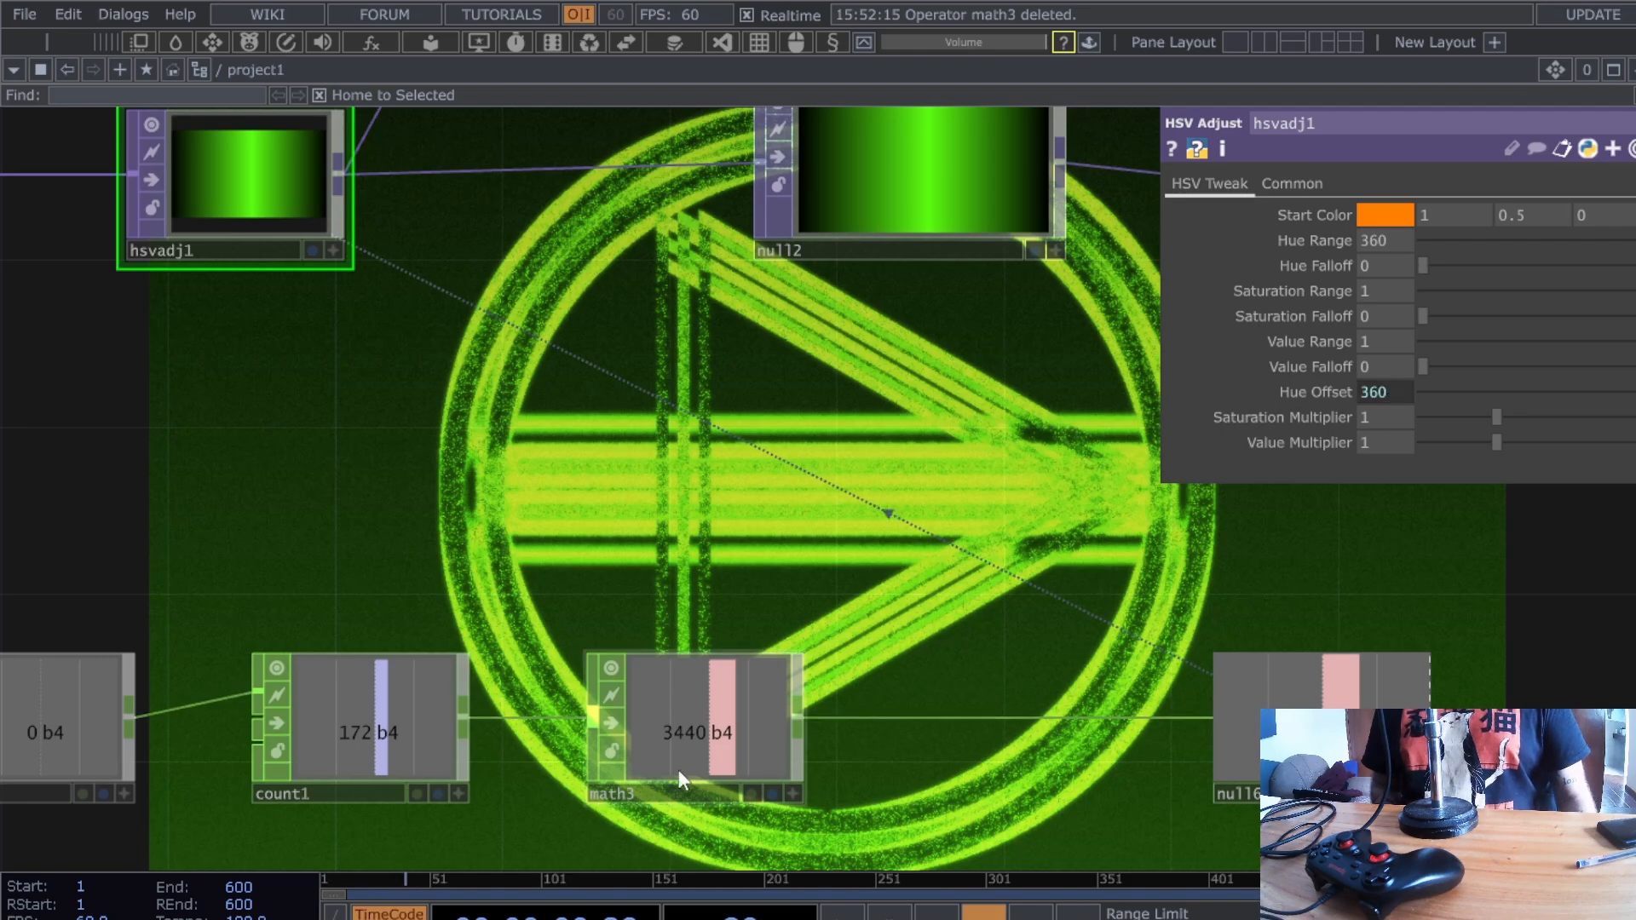
pyautogui.scroll(2, 656, 750)
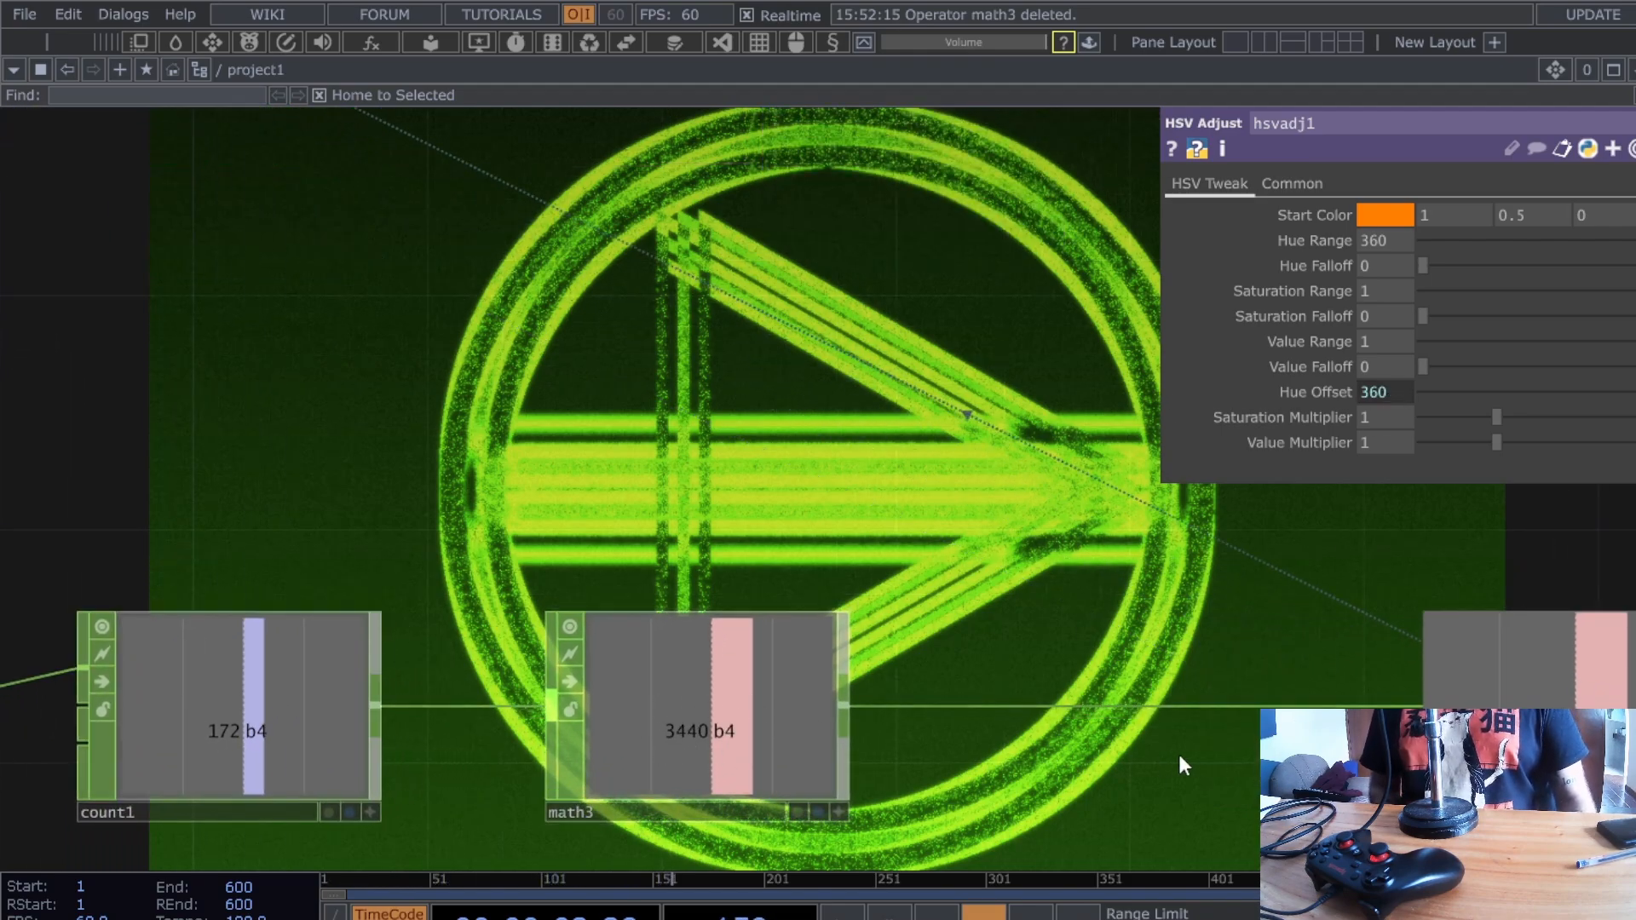
pyautogui.moveTo(1178, 749); pyautogui.dragTo(1002, 748)
pyautogui.rightClick(964, 703)
pyautogui.click(913, 552)
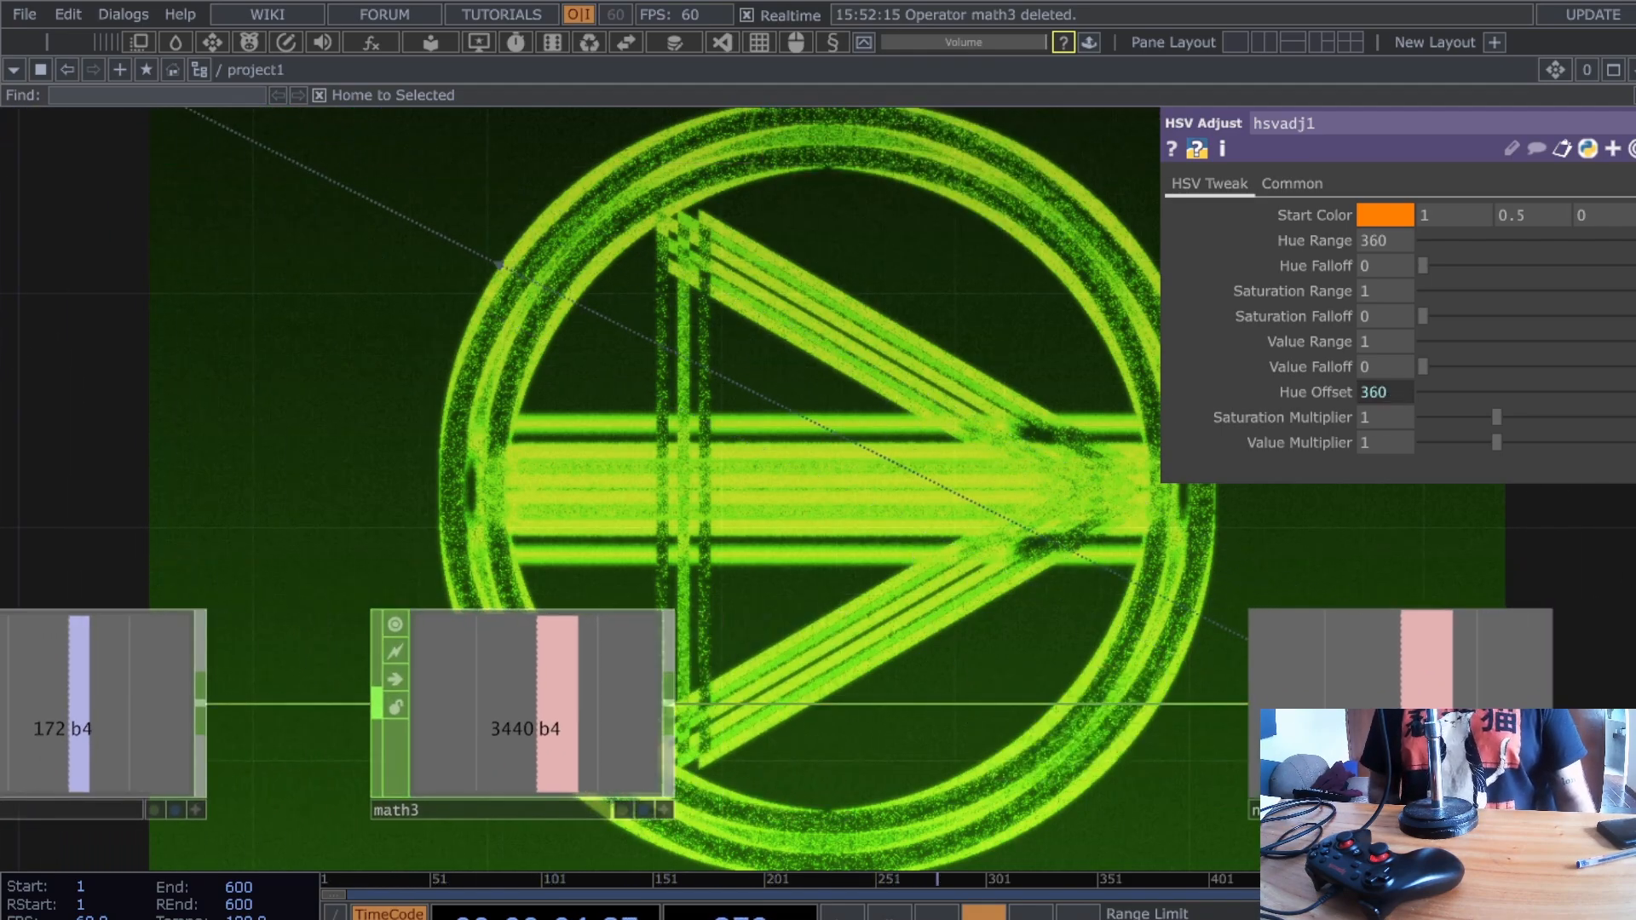
pyautogui.moveTo(1629, 393); pyautogui.dragTo(1413, 396)
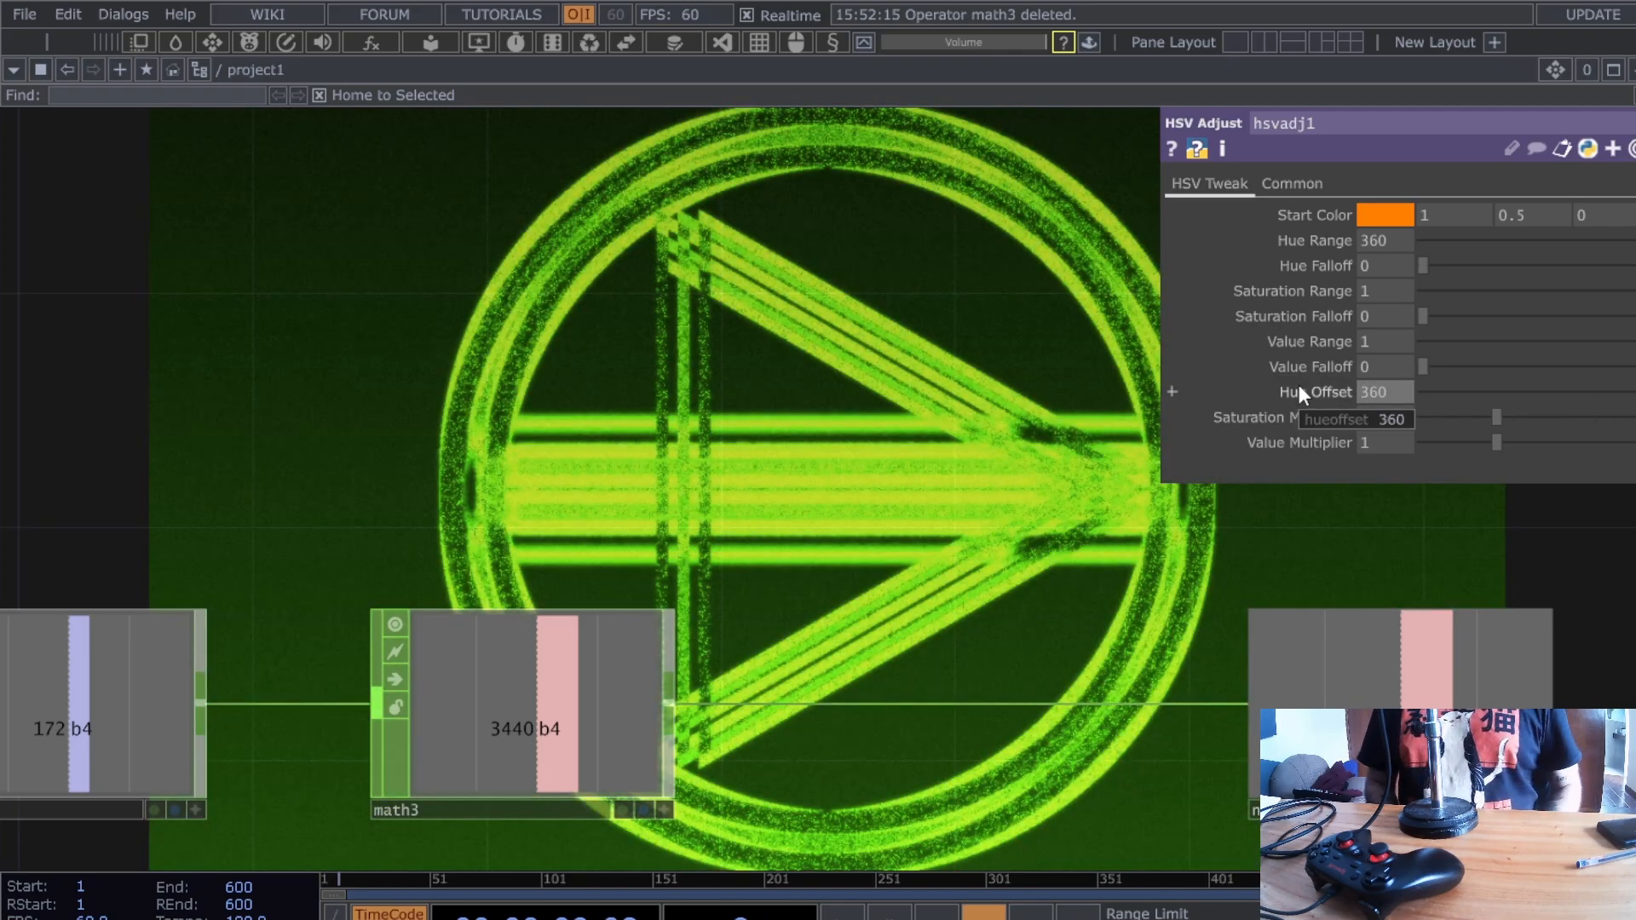
pyautogui.click(1299, 390)
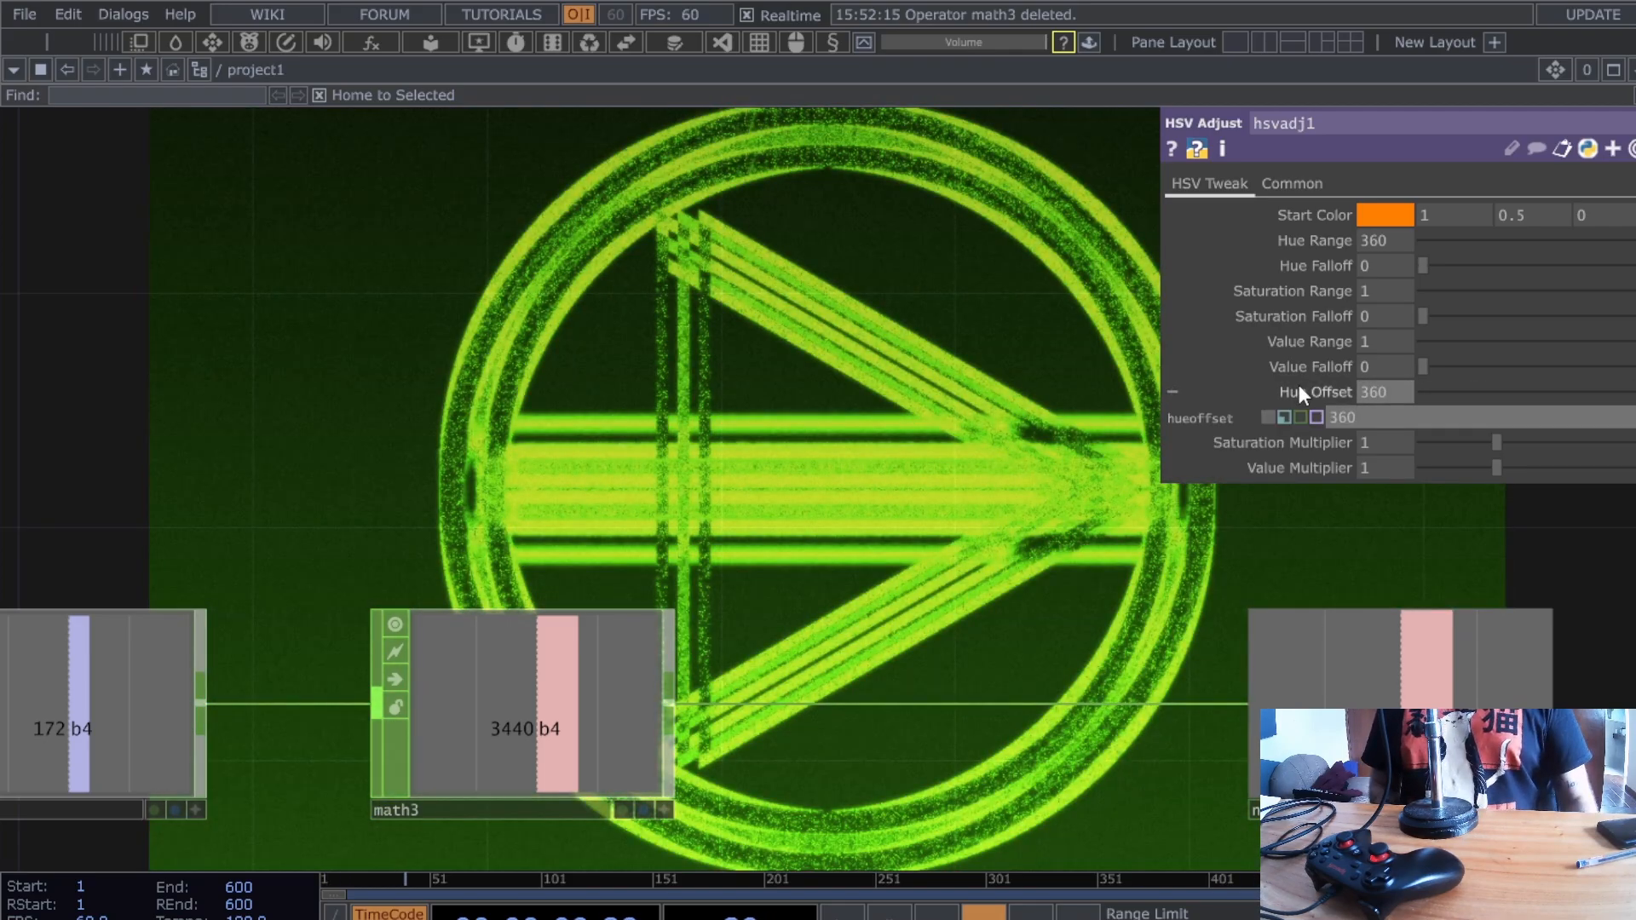
pyautogui.rightClick(993, 706)
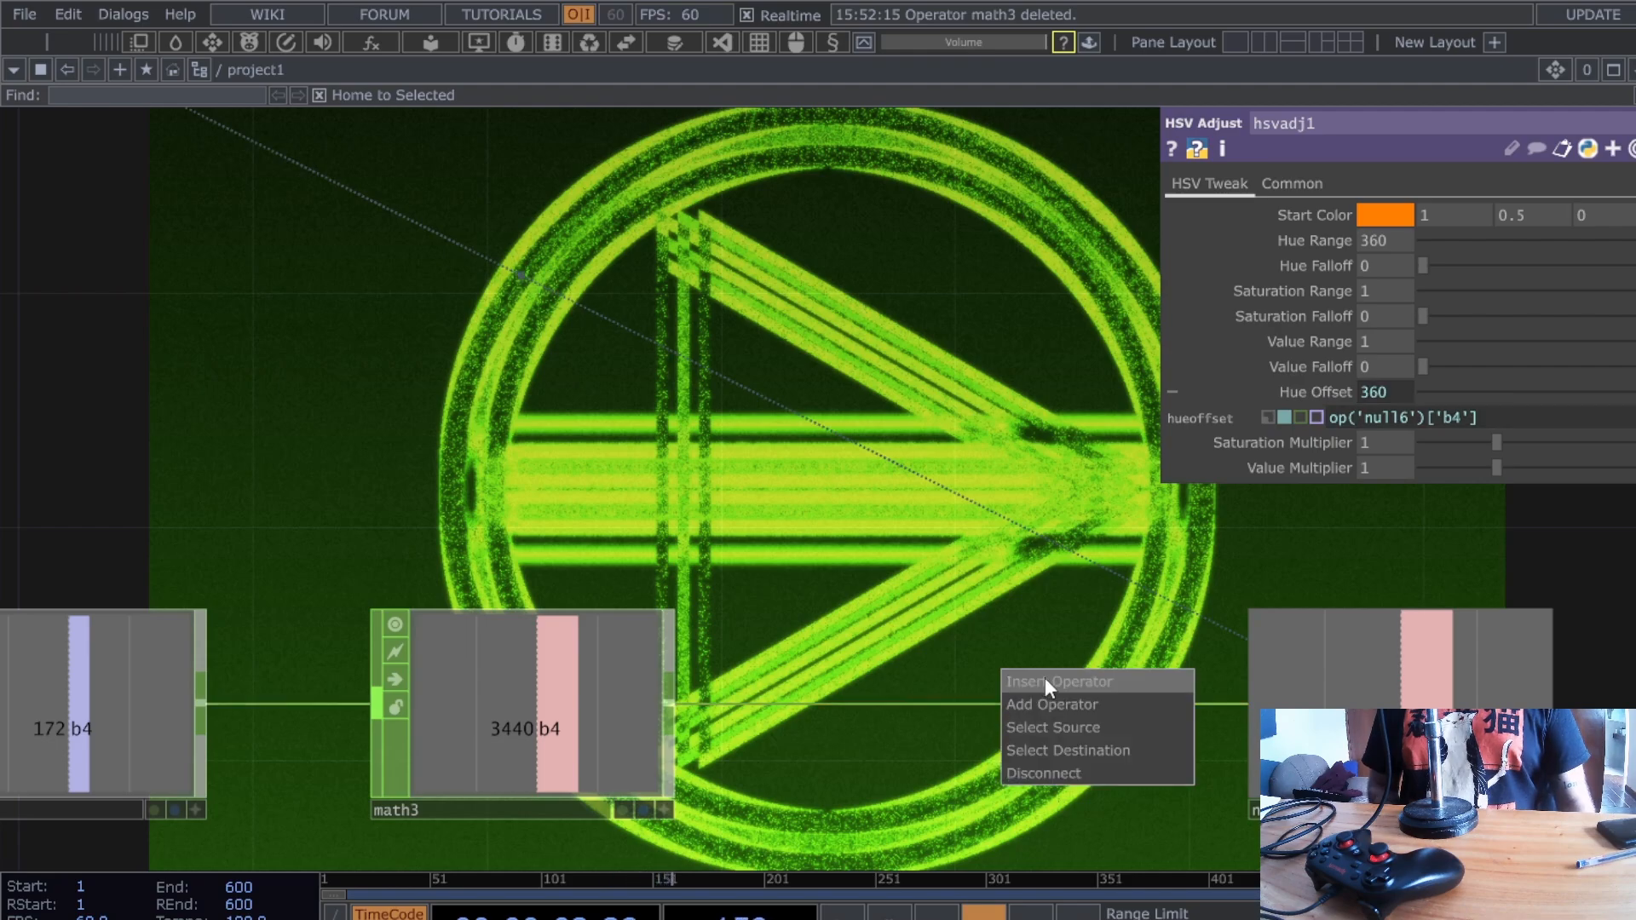
pyautogui.press('Escape')
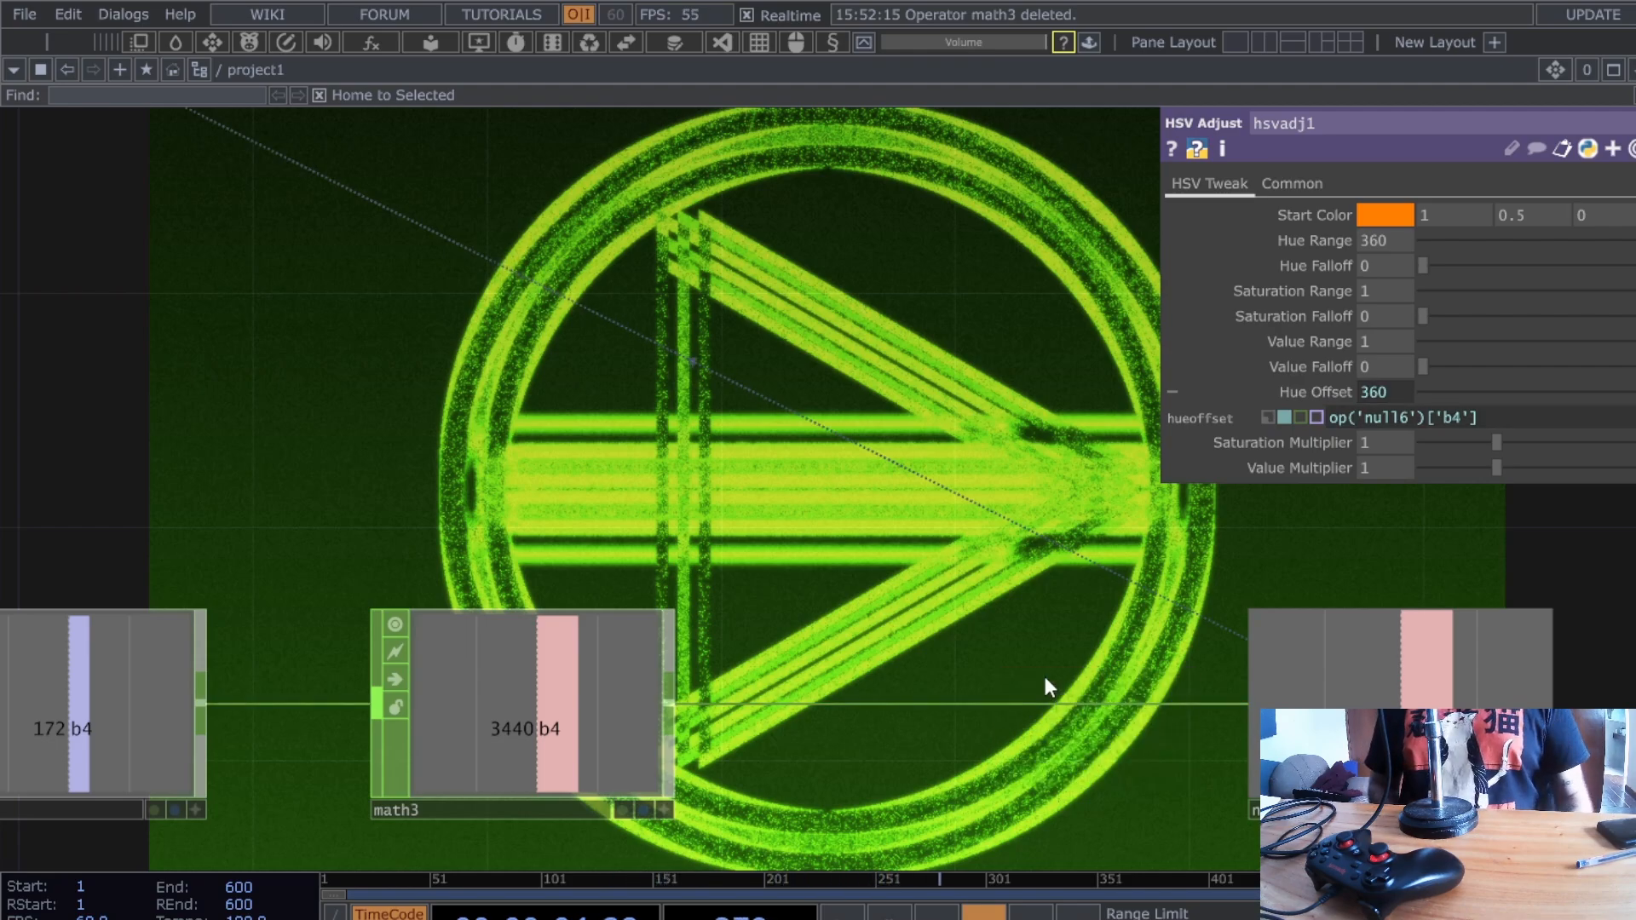
# - Insert a Limit CHOP after math3 set to Loop, Minimum -360 and Maximum 360
pyautogui.click(954, 836)
pyautogui.click(934, 729)
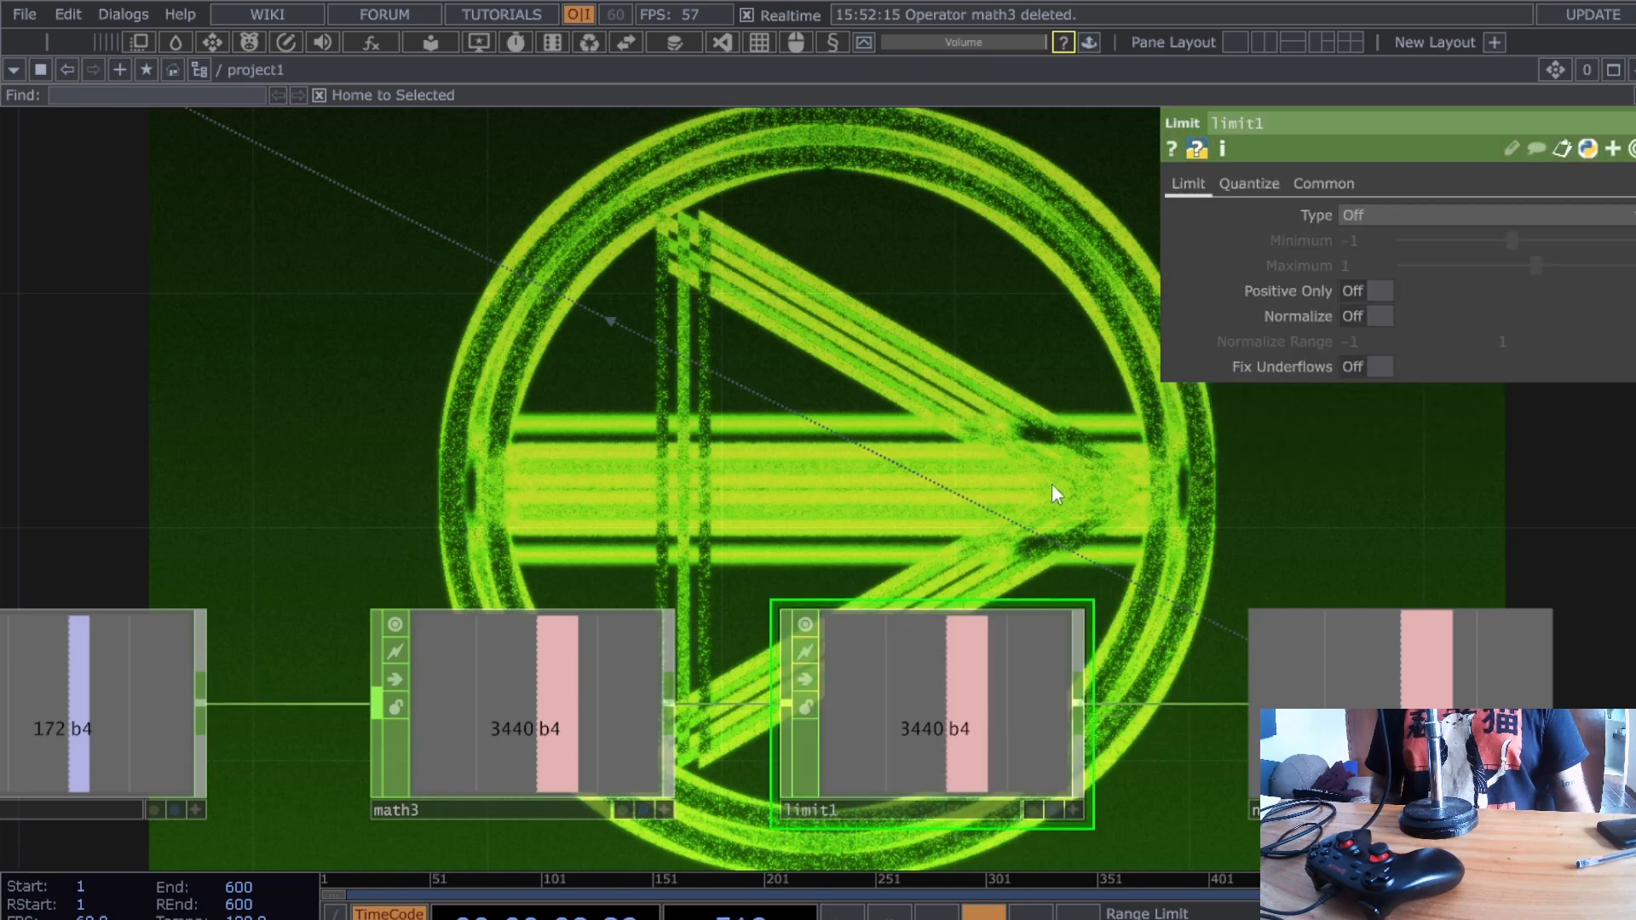
pyautogui.click(1451, 218)
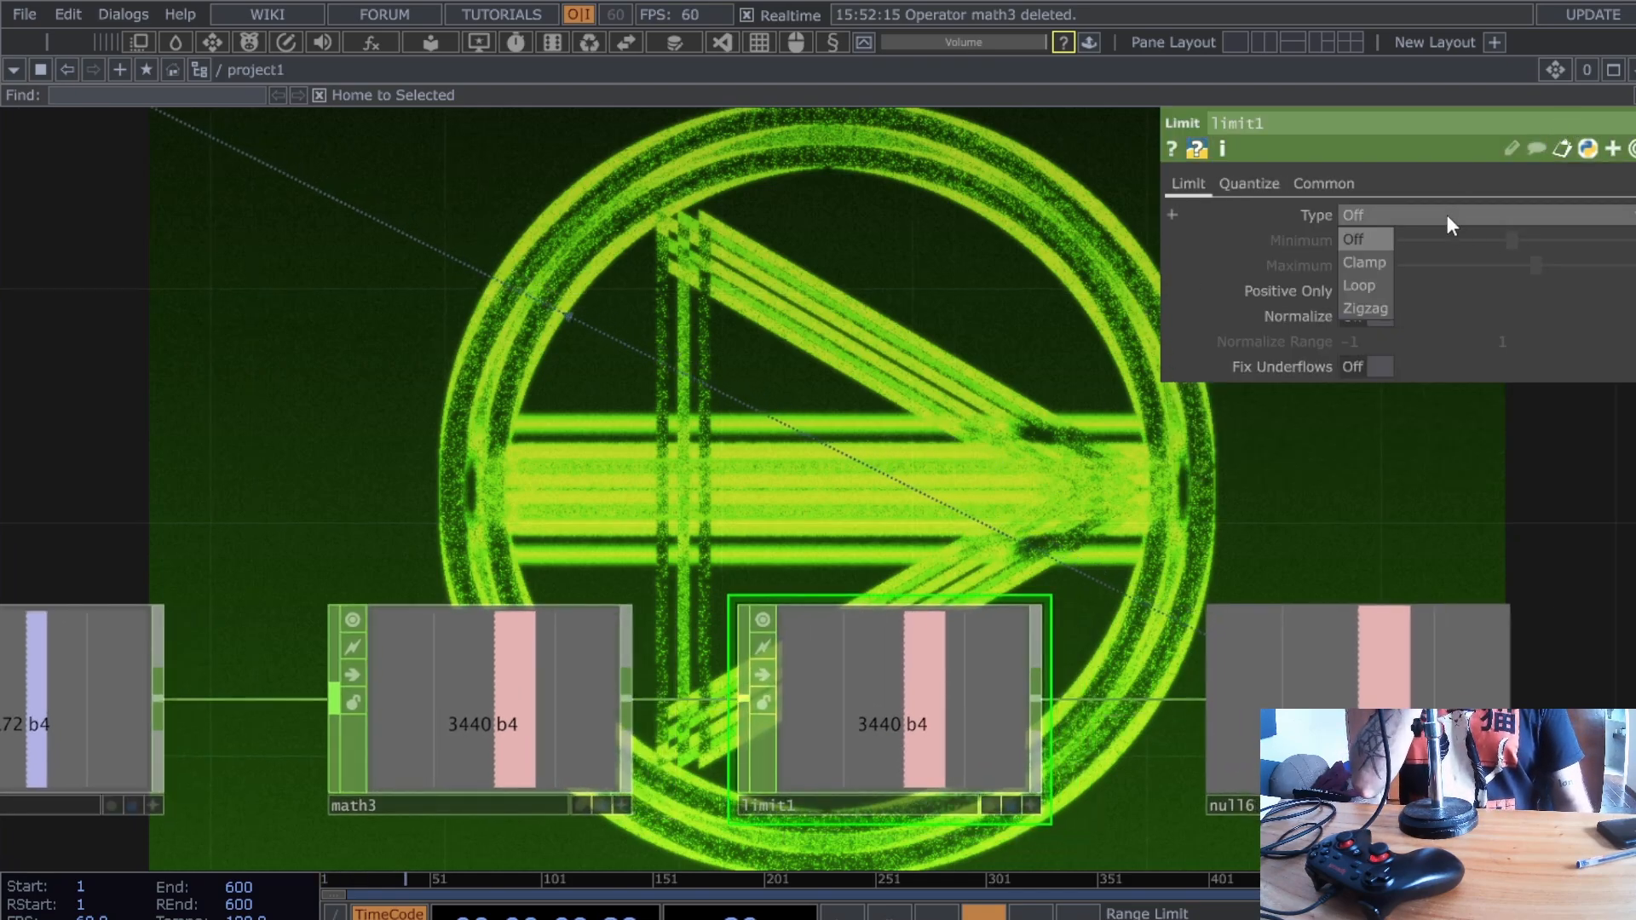
pyautogui.click(1372, 283)
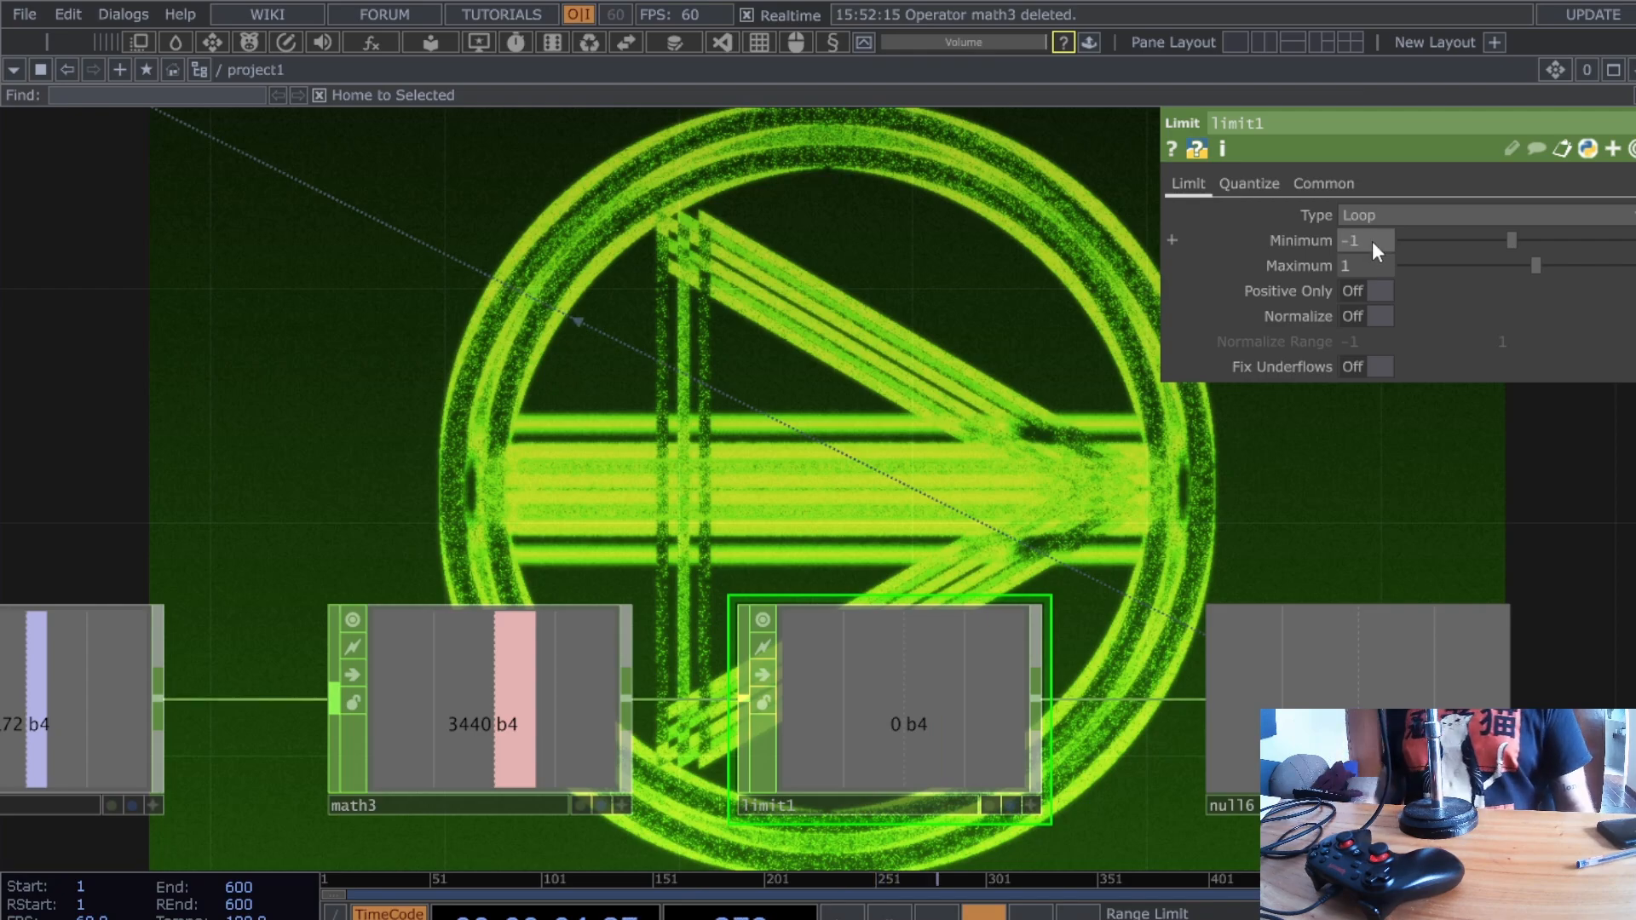
pyautogui.write('360')
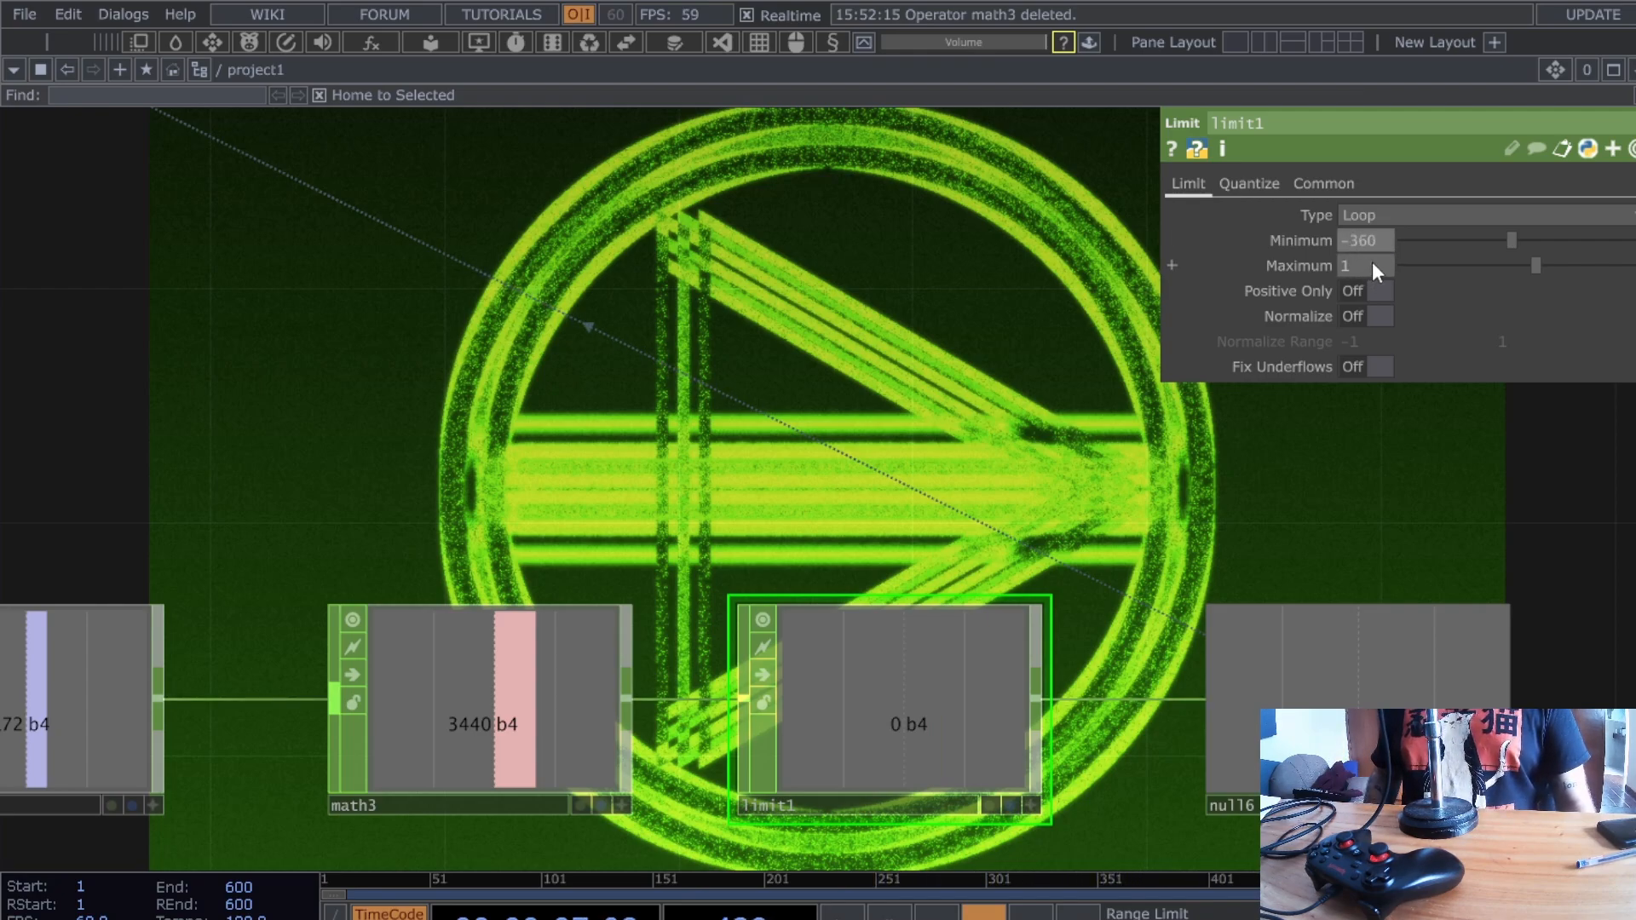
pyautogui.moveTo(1372, 264); pyautogui.dragTo(1285, 260)
pyautogui.write('360')
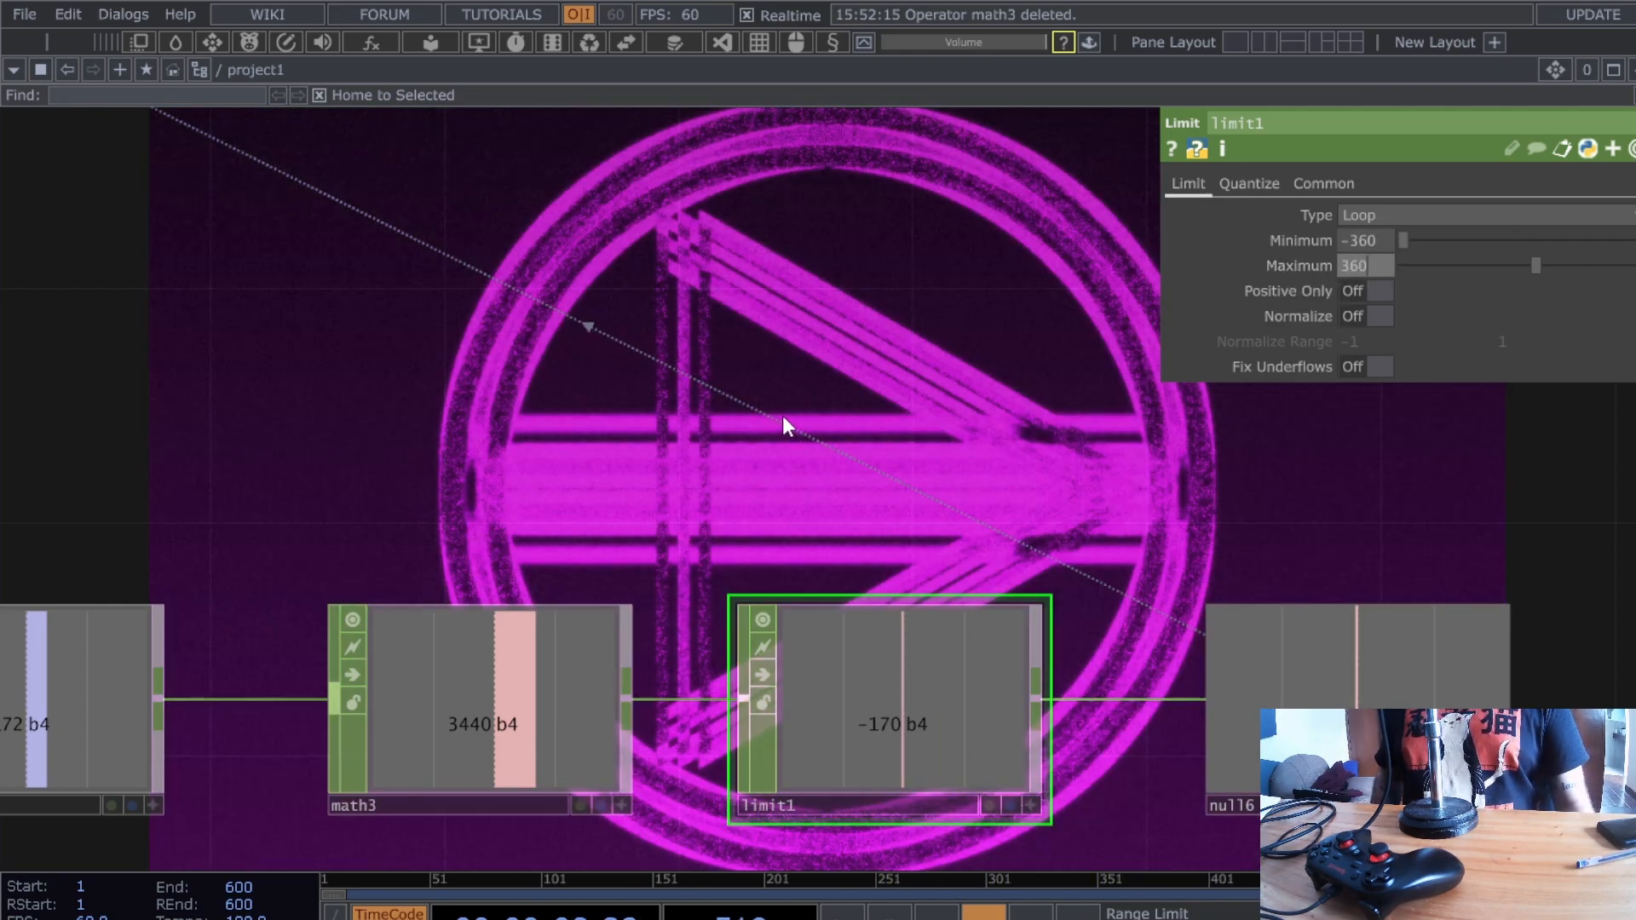
# - Check hsvadj1's Hue Offset, then switch limit1's type from Loop to Zigzag
pyautogui.moveTo(801, 331); pyautogui.dragTo(987, 433)
pyautogui.scroll(-3, 987, 433)
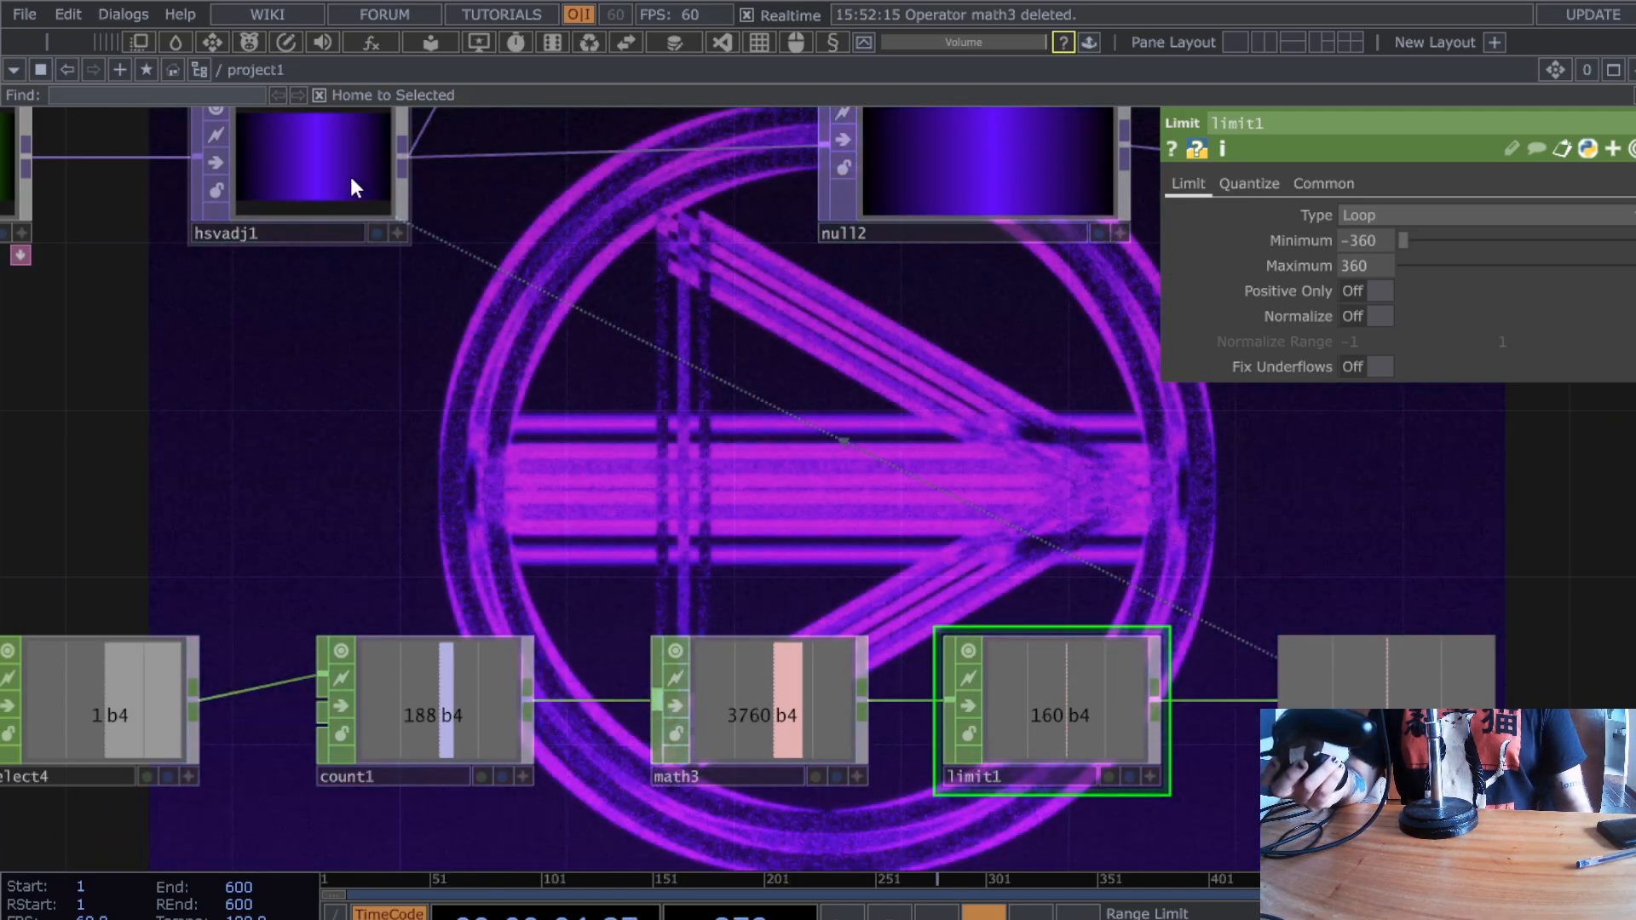
pyautogui.click(354, 178)
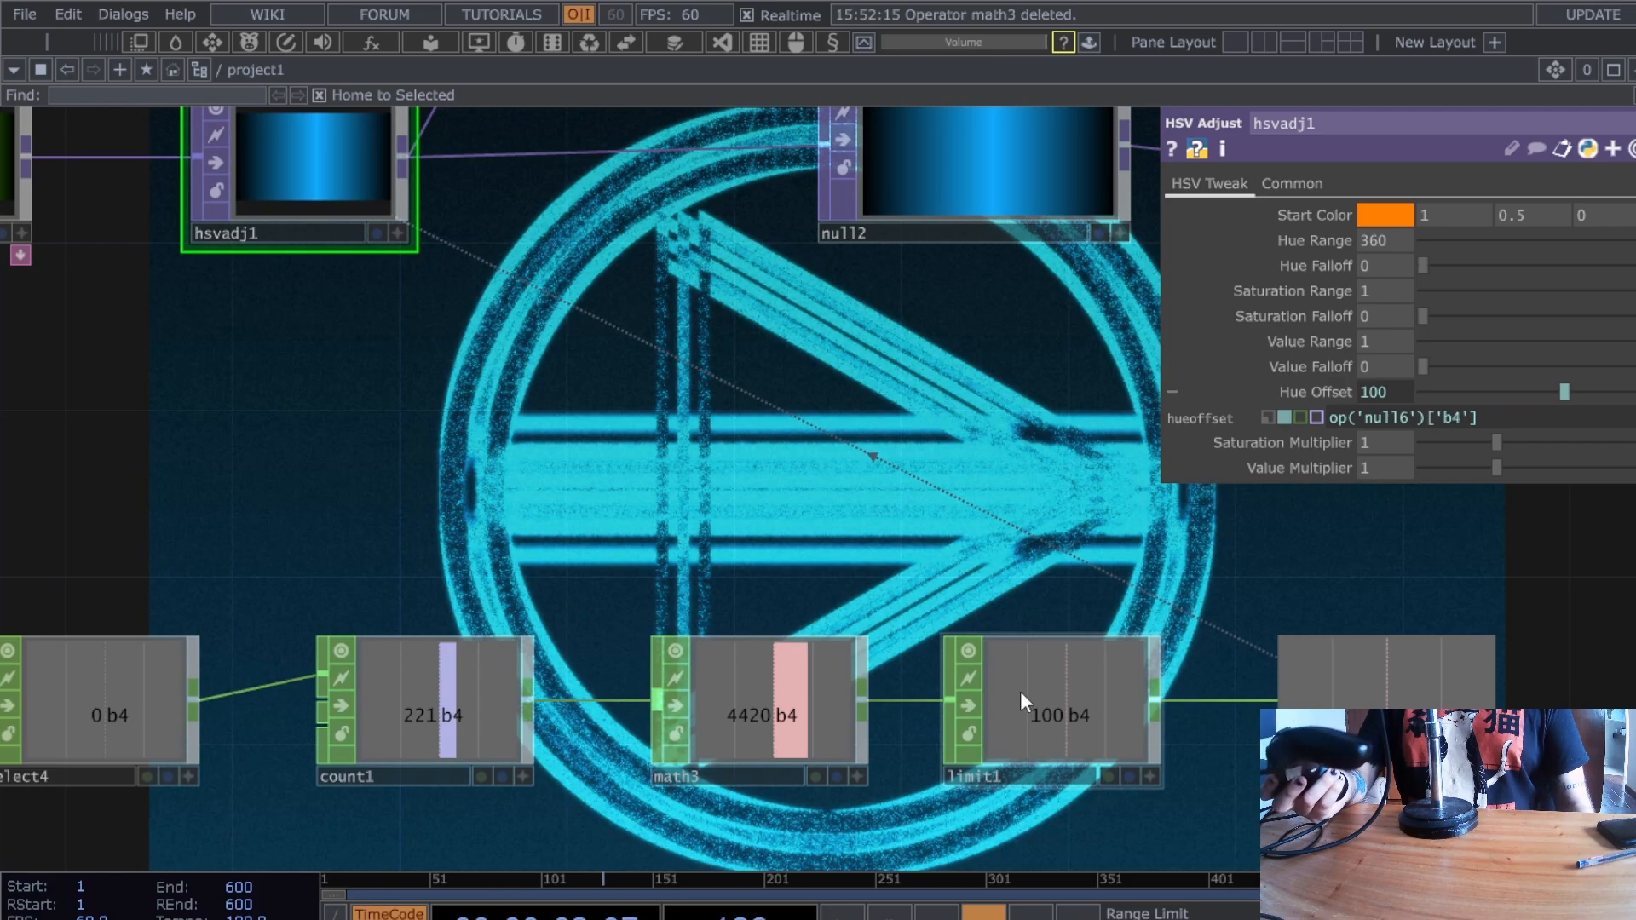
pyautogui.click(1020, 692)
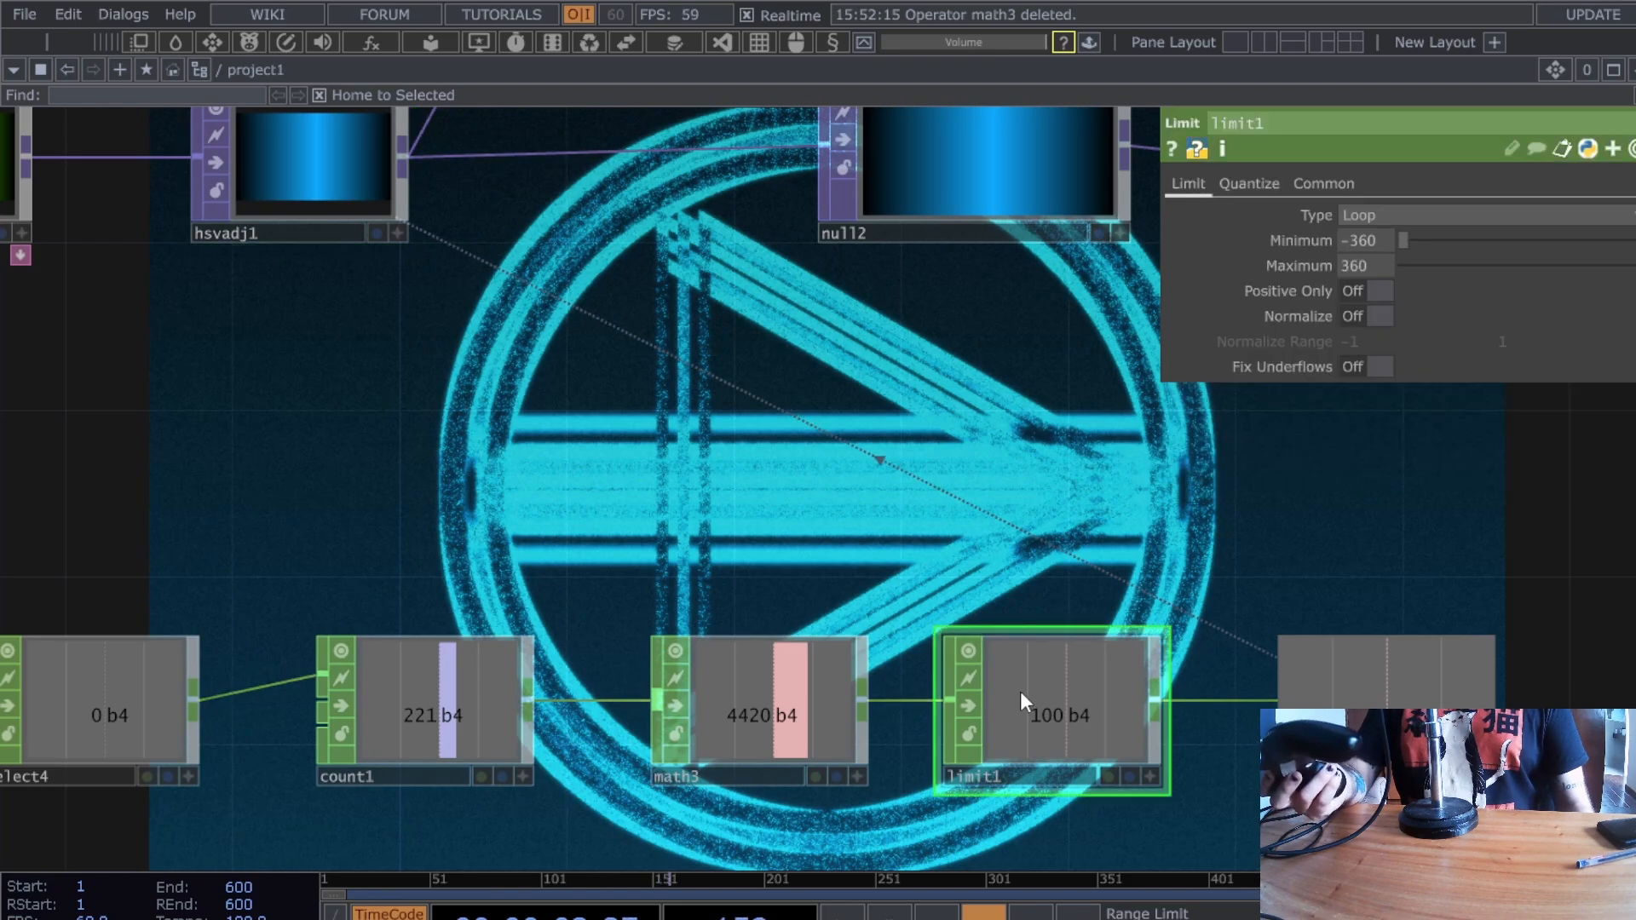
pyautogui.click(1428, 217)
pyautogui.click(1367, 306)
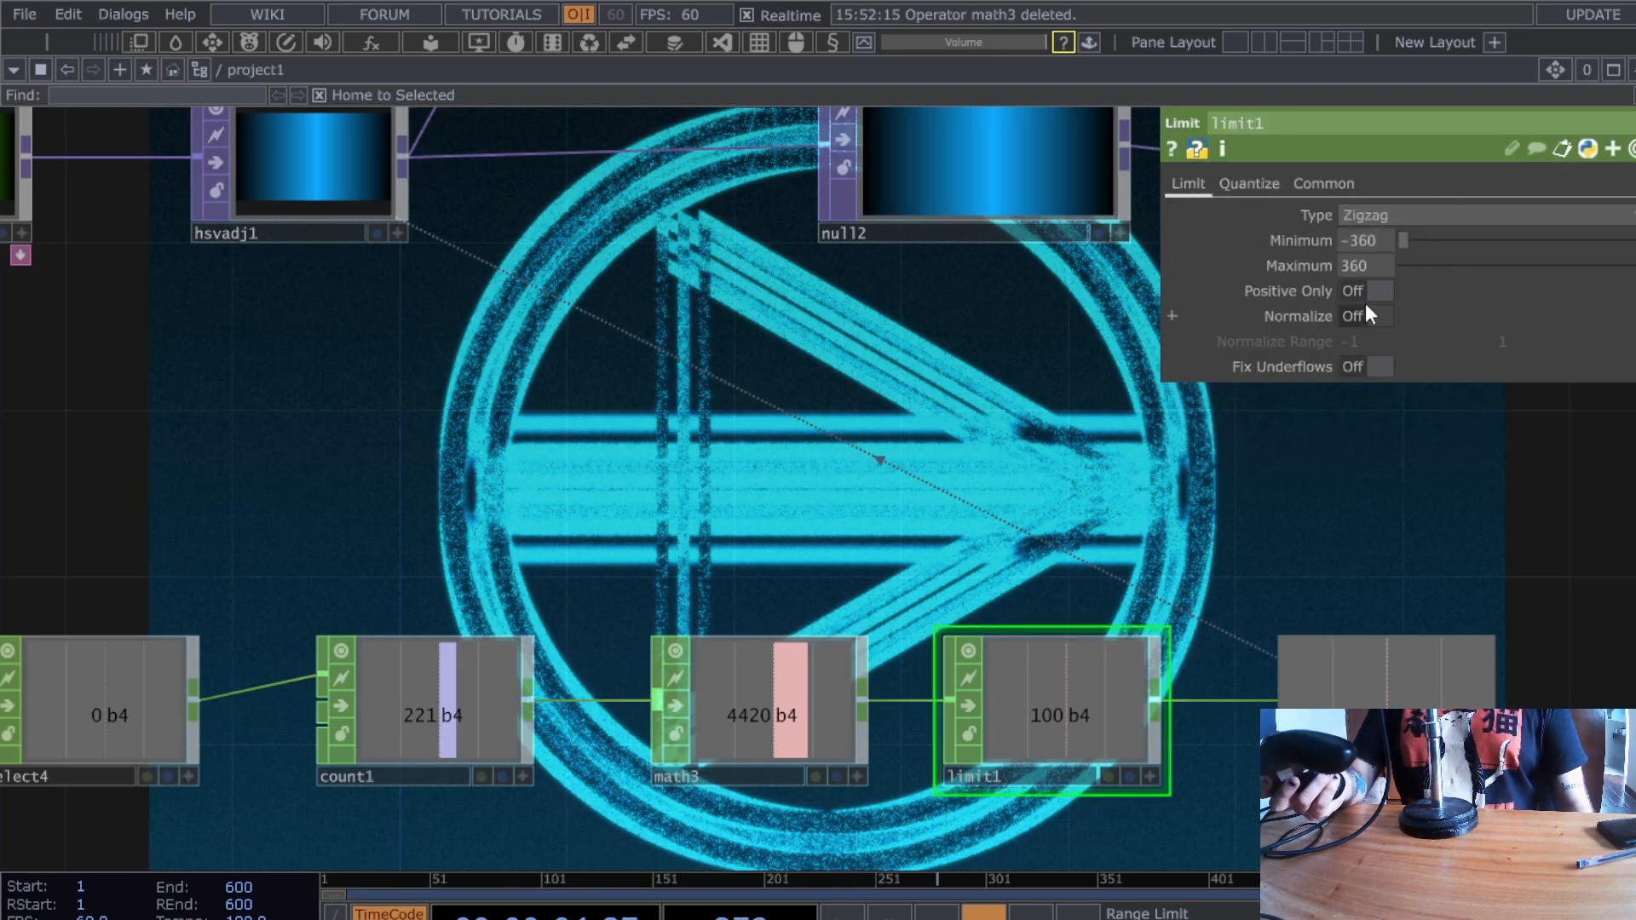
pyautogui.click(358, 232)
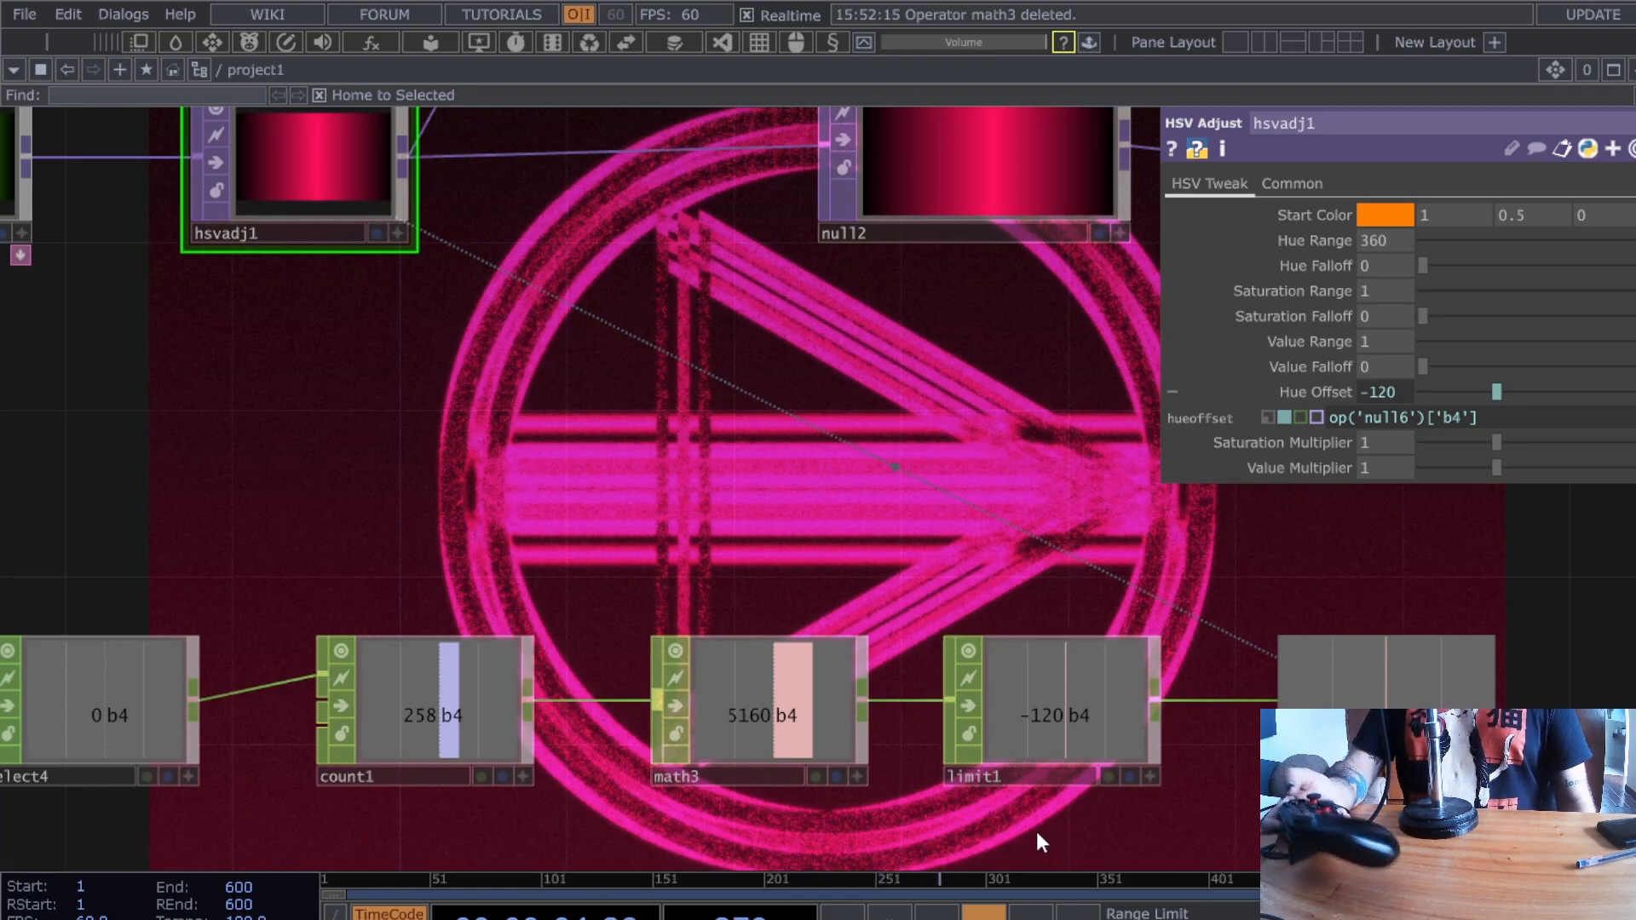
# - Move limit1 and null16 aside and insert a Lag CHOP lag4 on the math3 wire
pyautogui.scroll(-1, 1016, 818)
pyautogui.scroll(-3, 1015, 818)
pyautogui.moveTo(1089, 803); pyautogui.dragTo(1204, 743)
pyautogui.moveTo(1149, 790); pyautogui.dragTo(1449, 585, button='right')
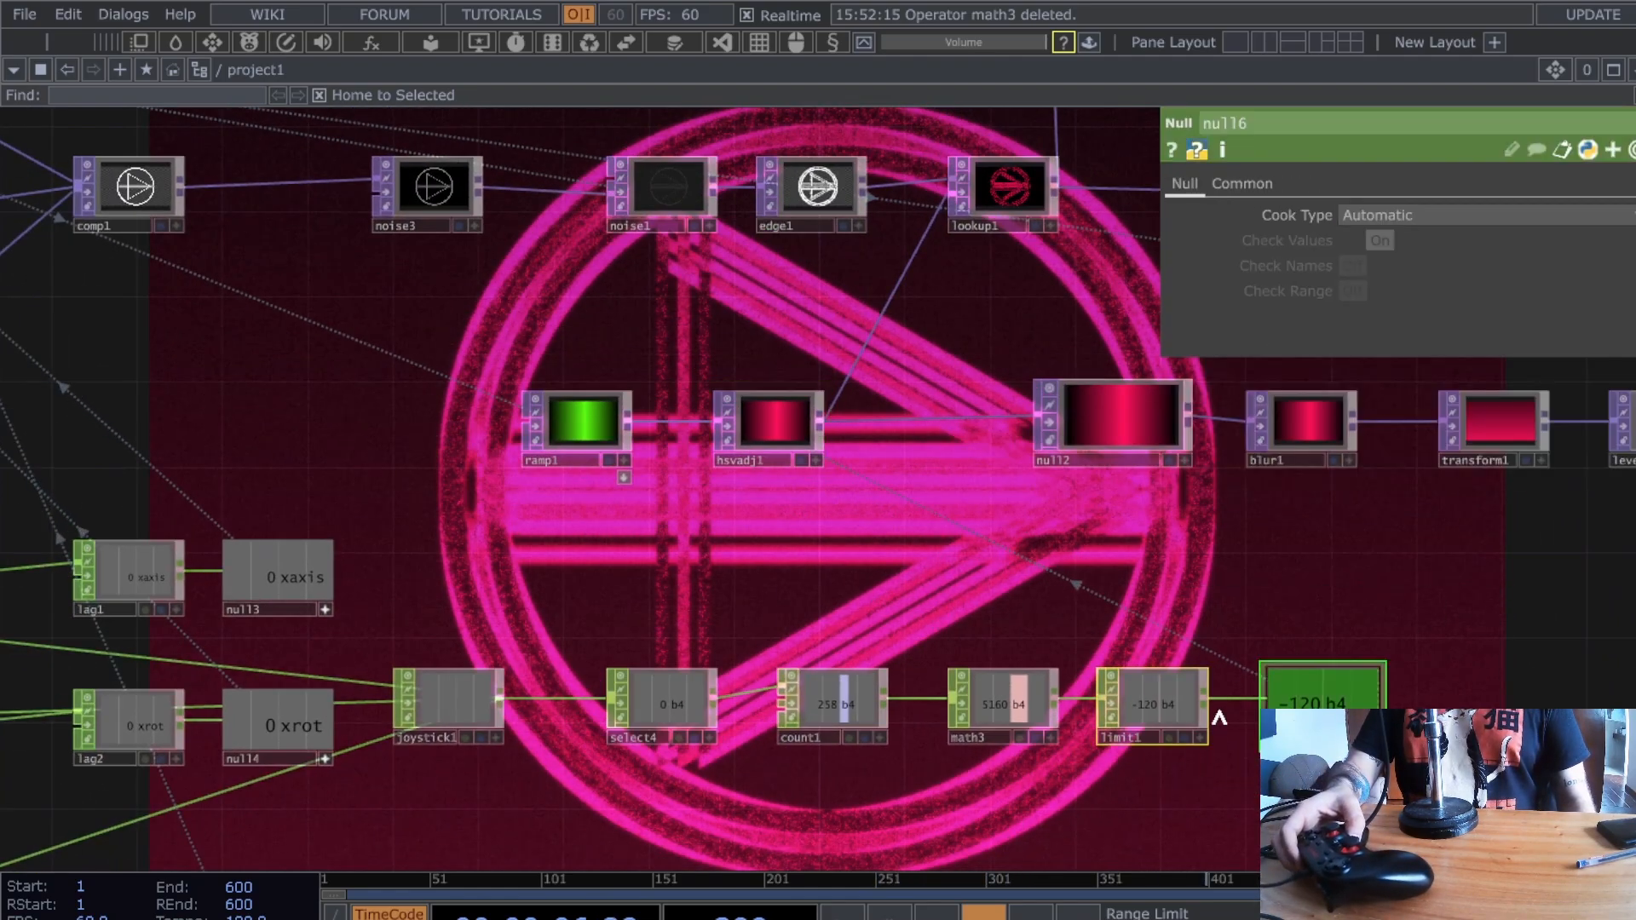
pyautogui.moveTo(1174, 697); pyautogui.dragTo(1366, 695)
pyautogui.rightClick(1157, 699)
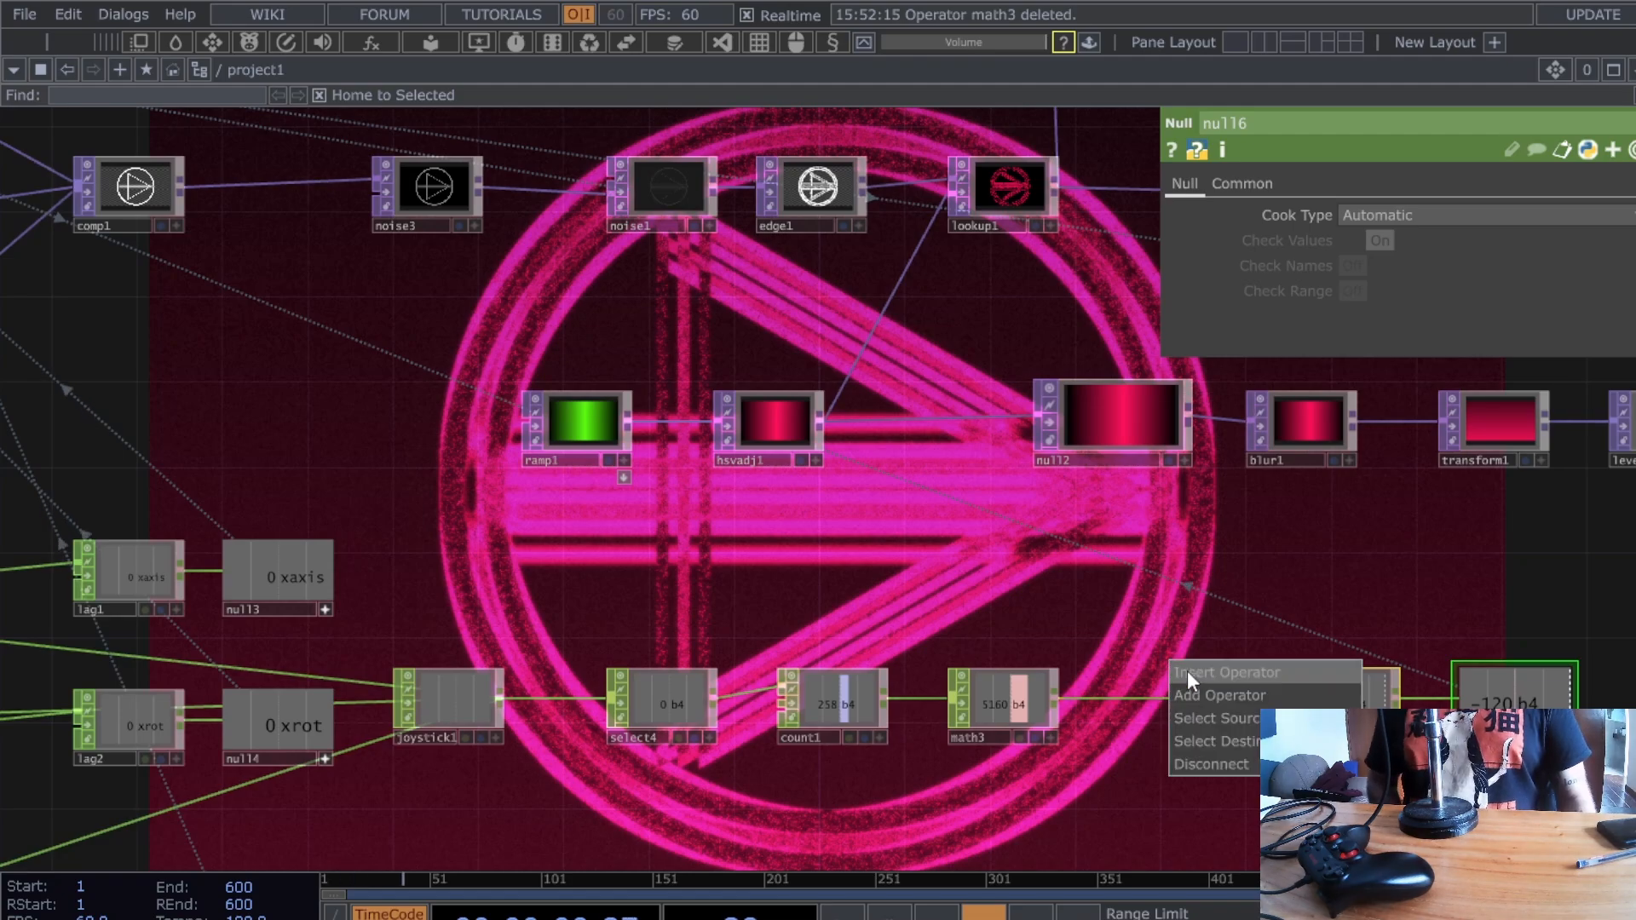
pyautogui.click(760, 633)
pyautogui.moveTo(762, 633); pyautogui.dragTo(1166, 696)
pyautogui.moveTo(685, 566); pyautogui.dragTo(941, 571)
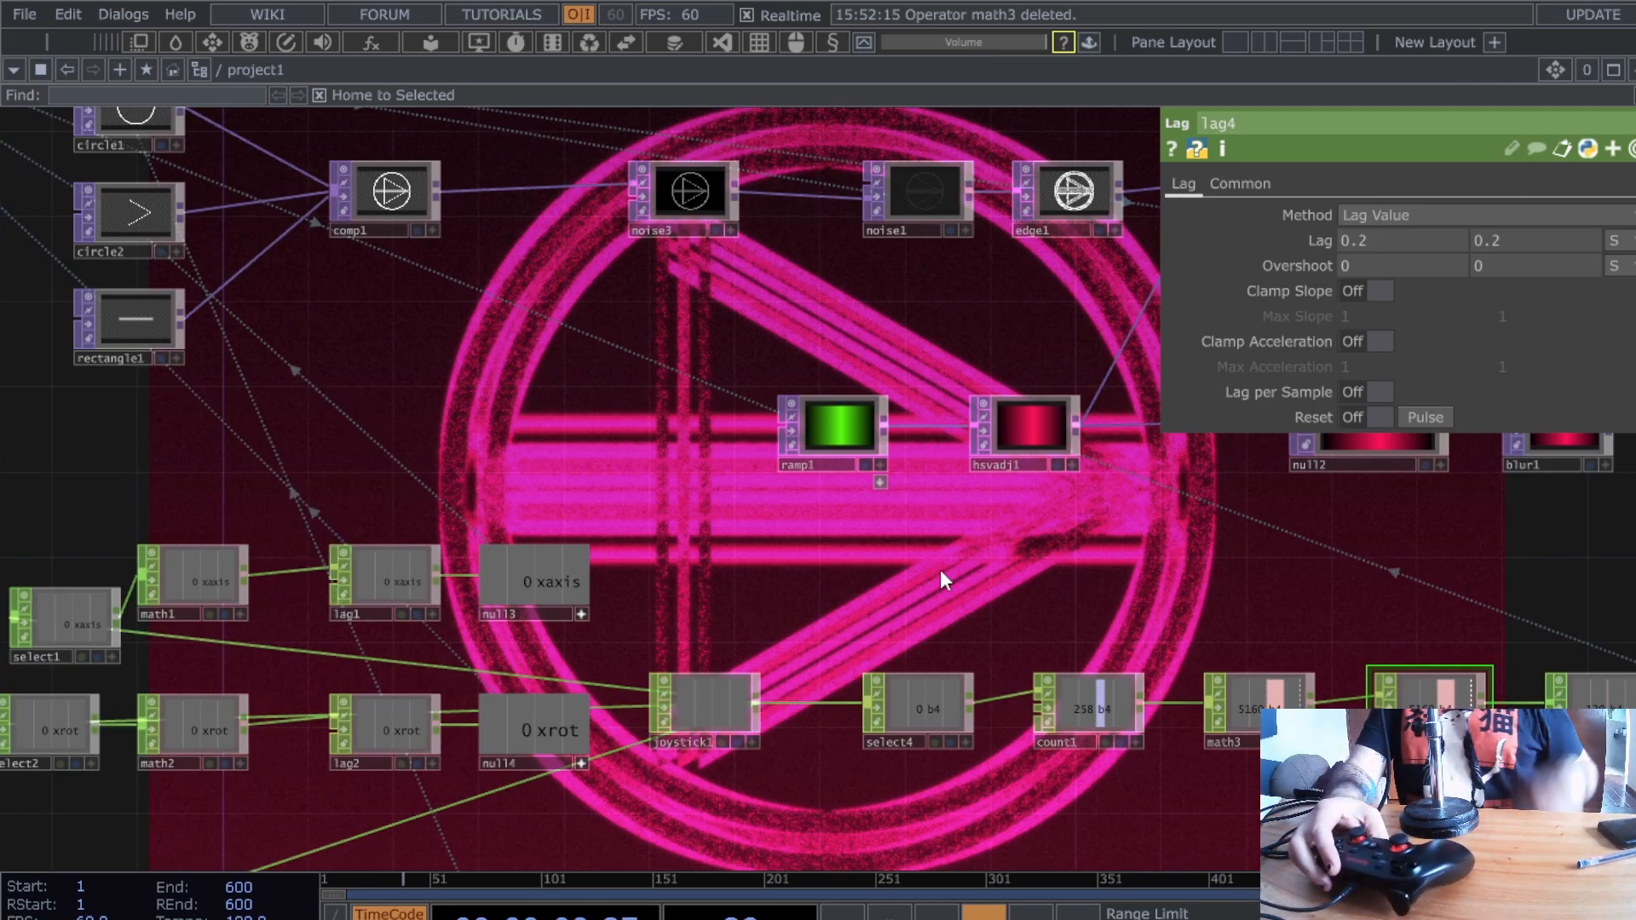
# - Set both of lag4's Lag values to 0.5
pyautogui.scroll(-2, 939, 570)
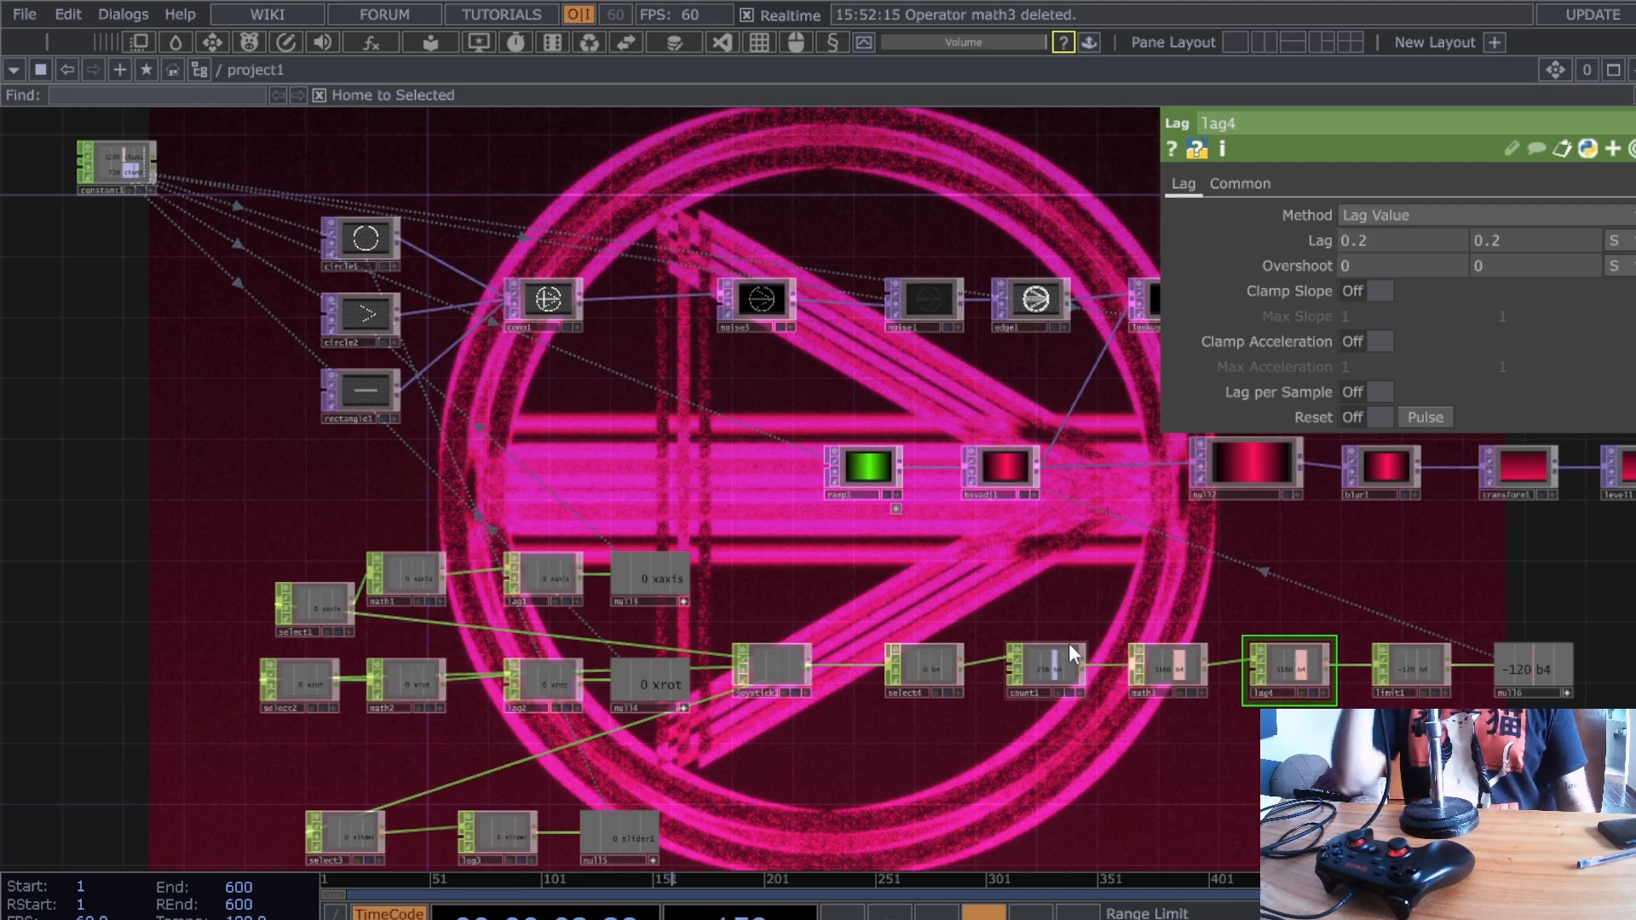
pyautogui.scroll(2, 1069, 642)
pyautogui.moveTo(952, 538); pyautogui.dragTo(930, 536)
pyautogui.scroll(-2, 929, 536)
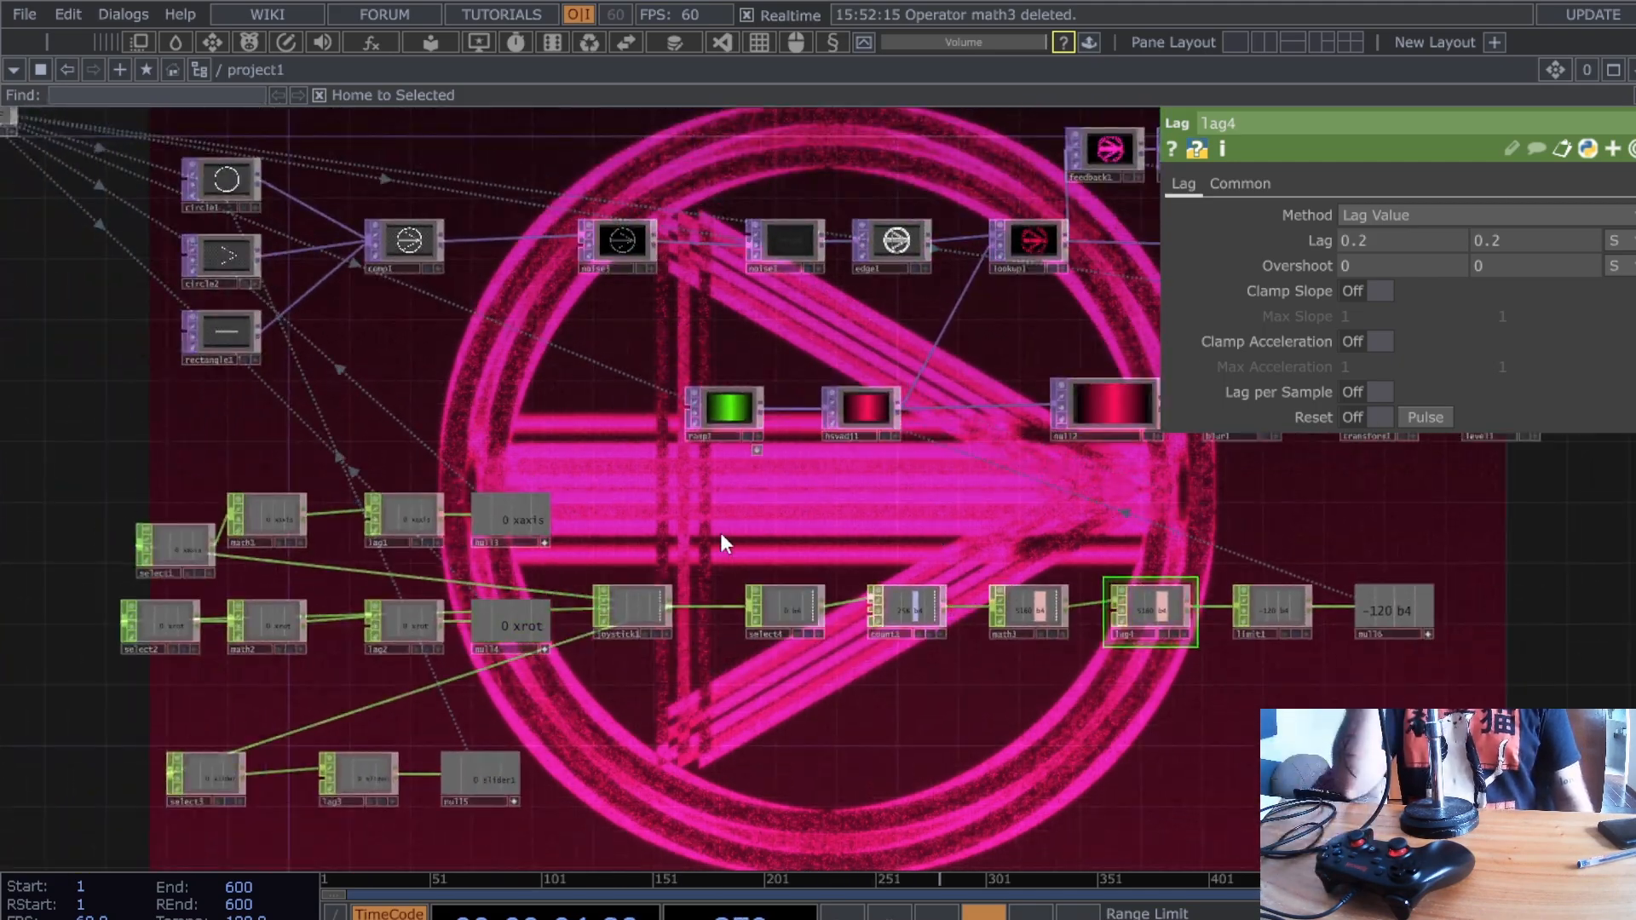
pyautogui.moveTo(724, 530); pyautogui.dragTo(847, 537)
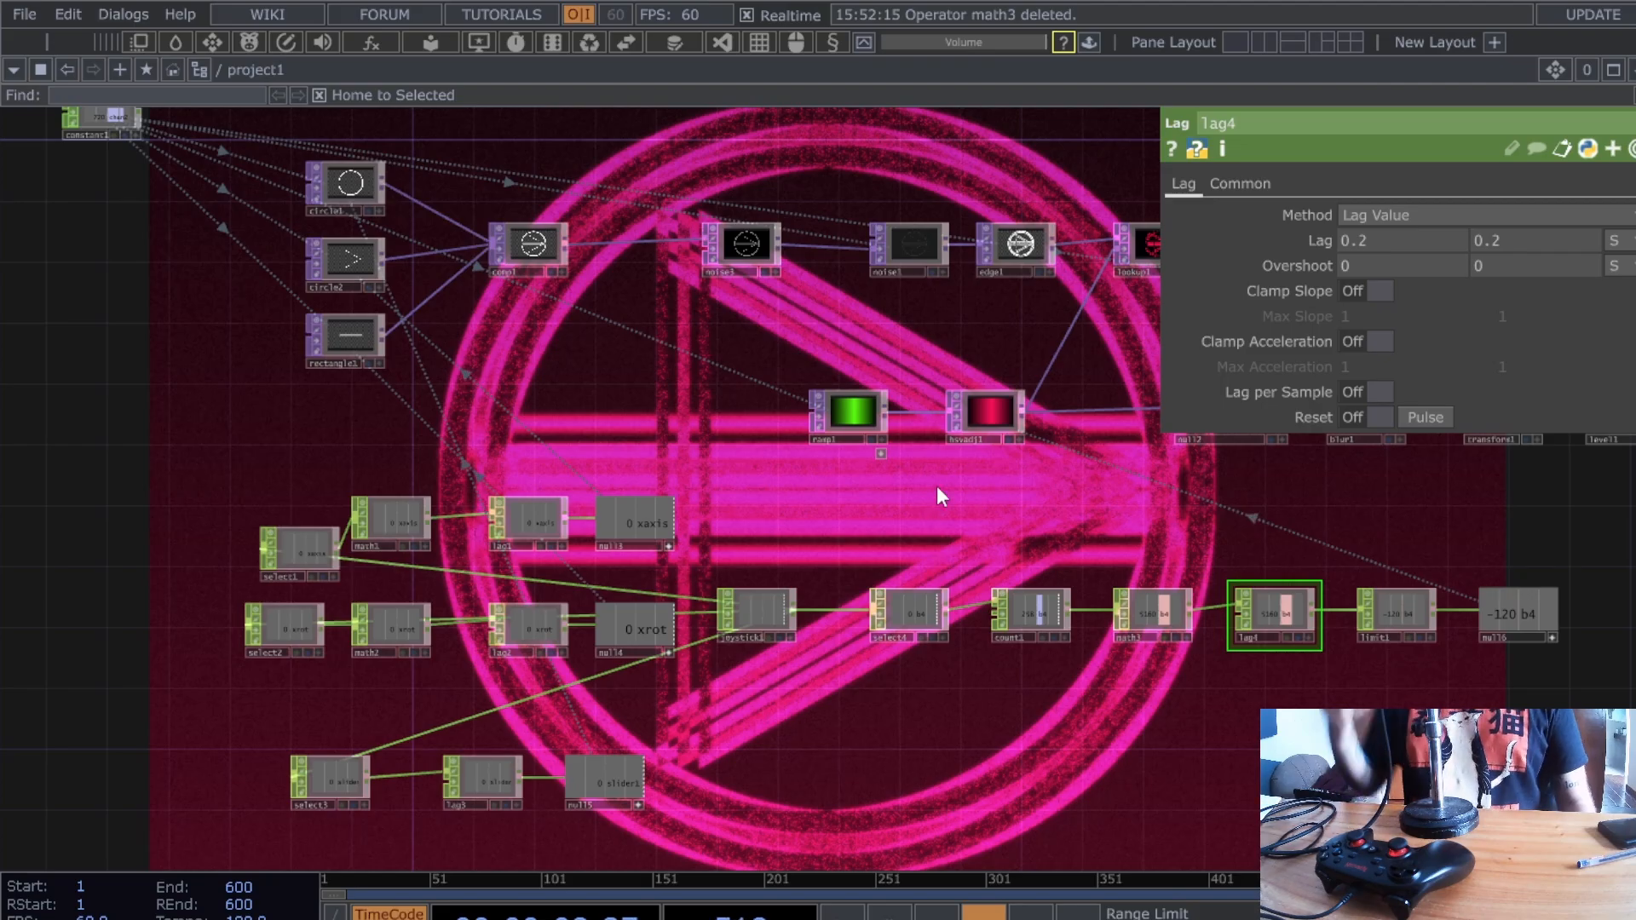
pyautogui.scroll(3, 950, 549)
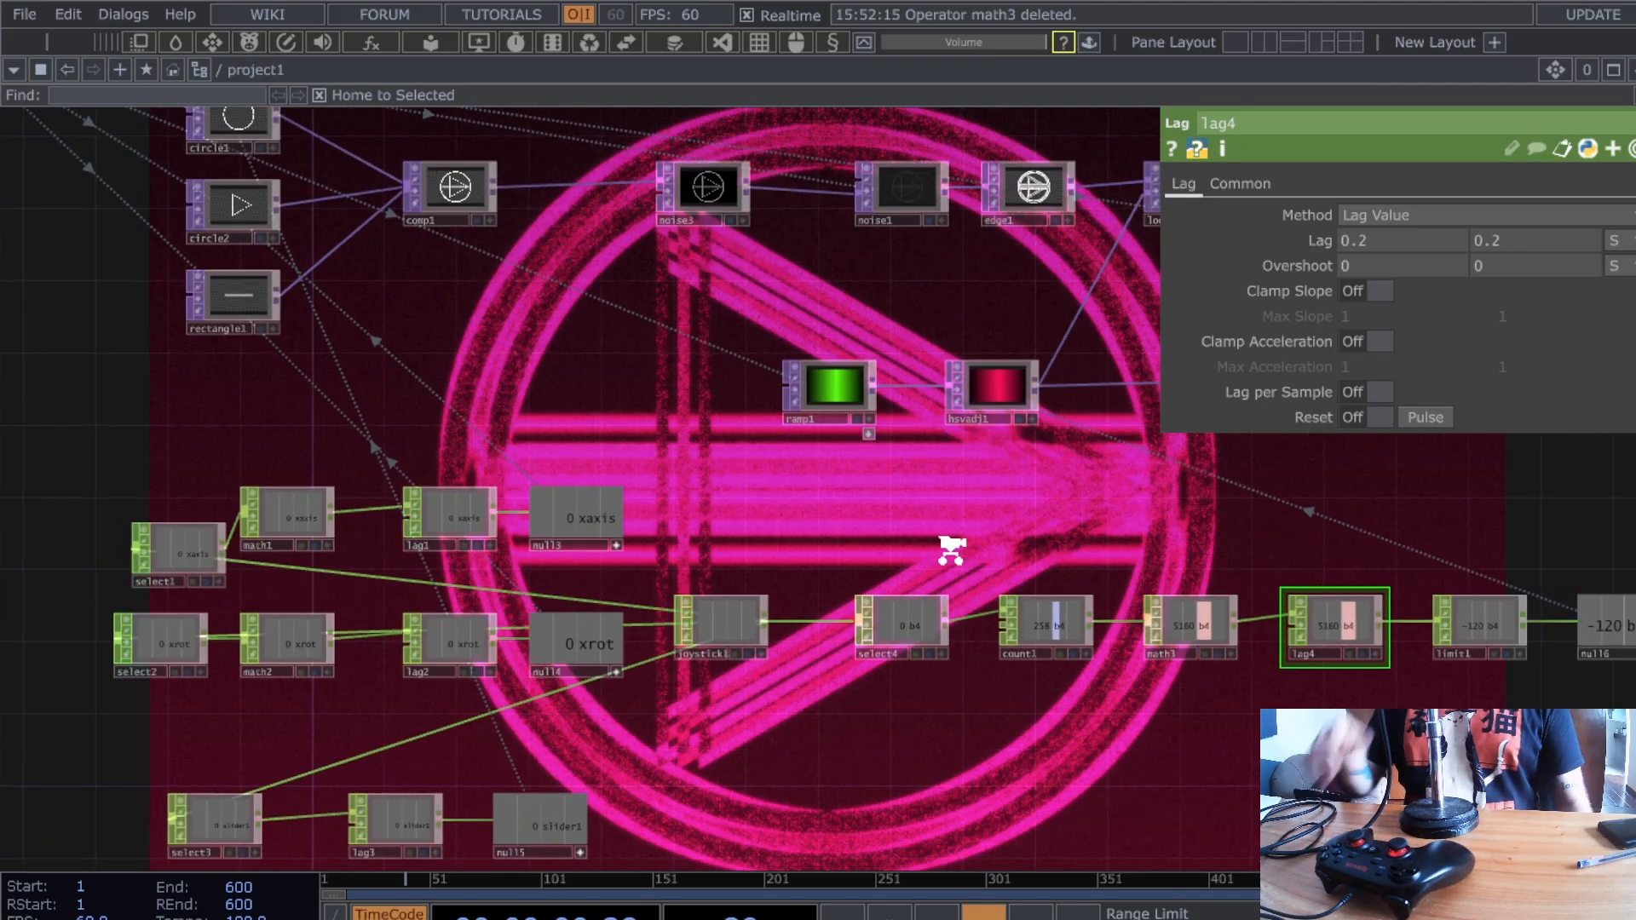
pyautogui.scroll(3, 938, 545)
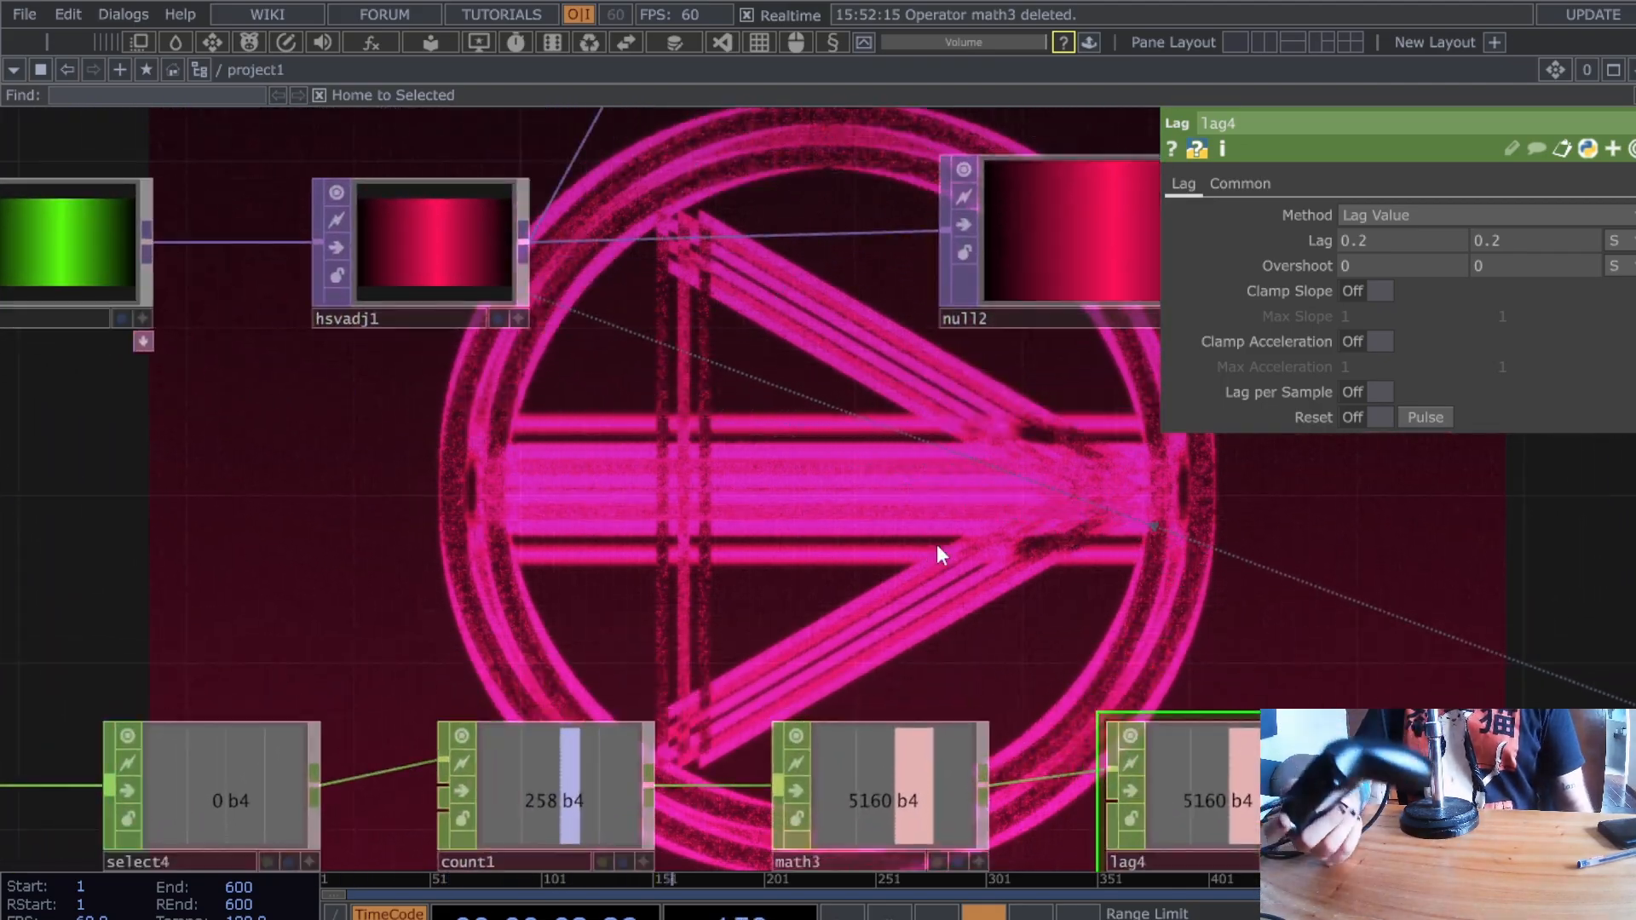
pyautogui.scroll(-1, 938, 544)
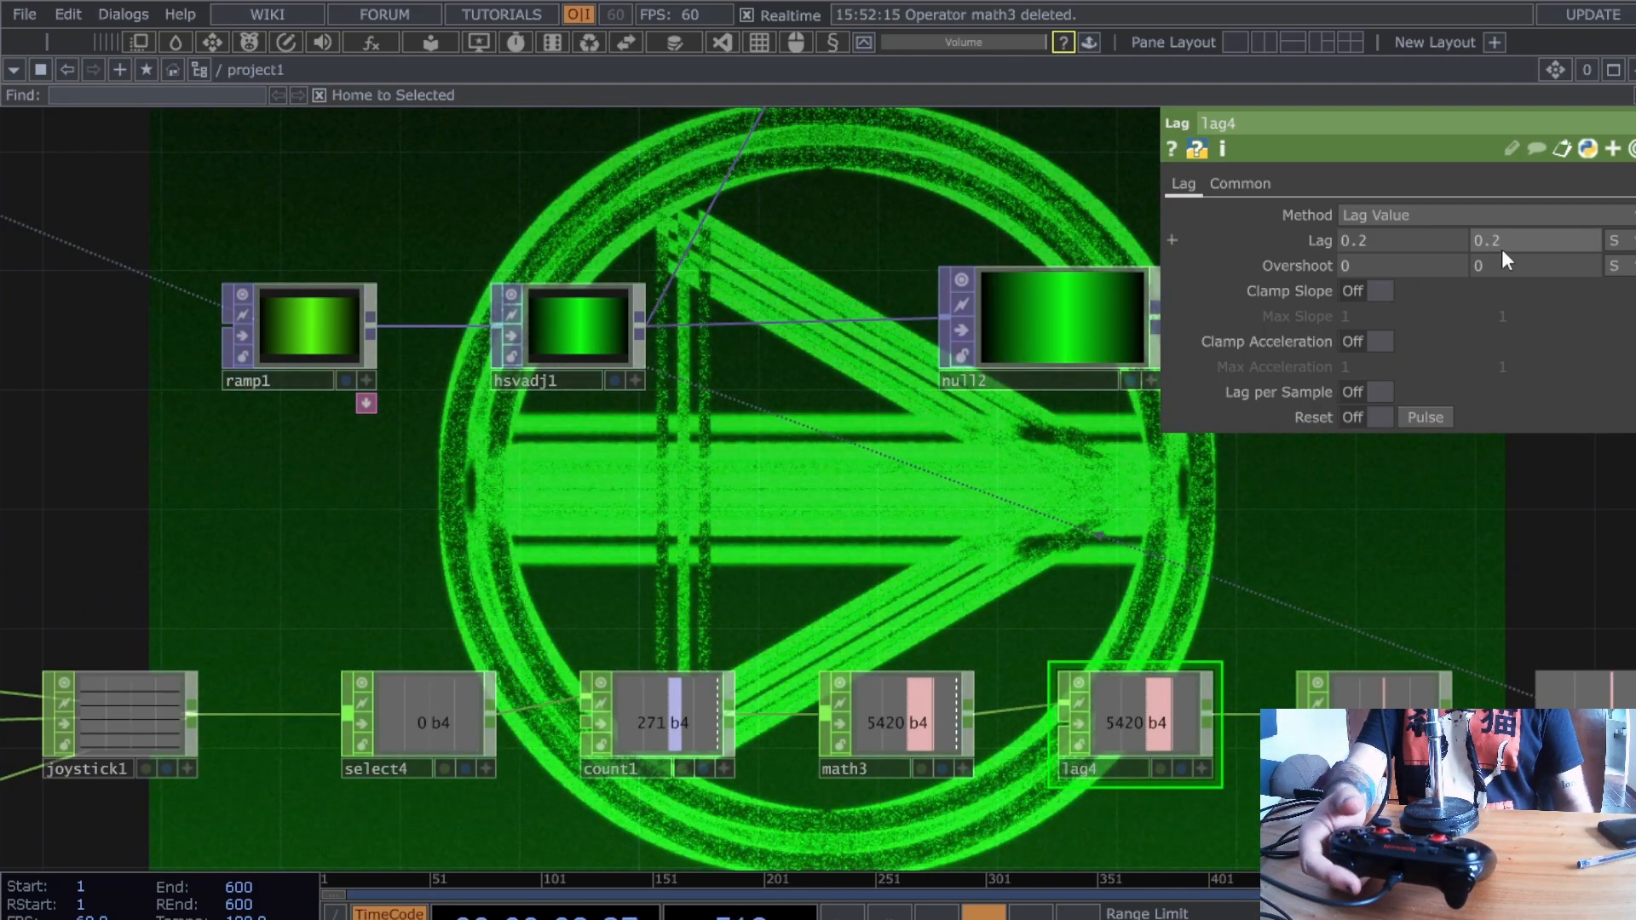
pyautogui.write('0')
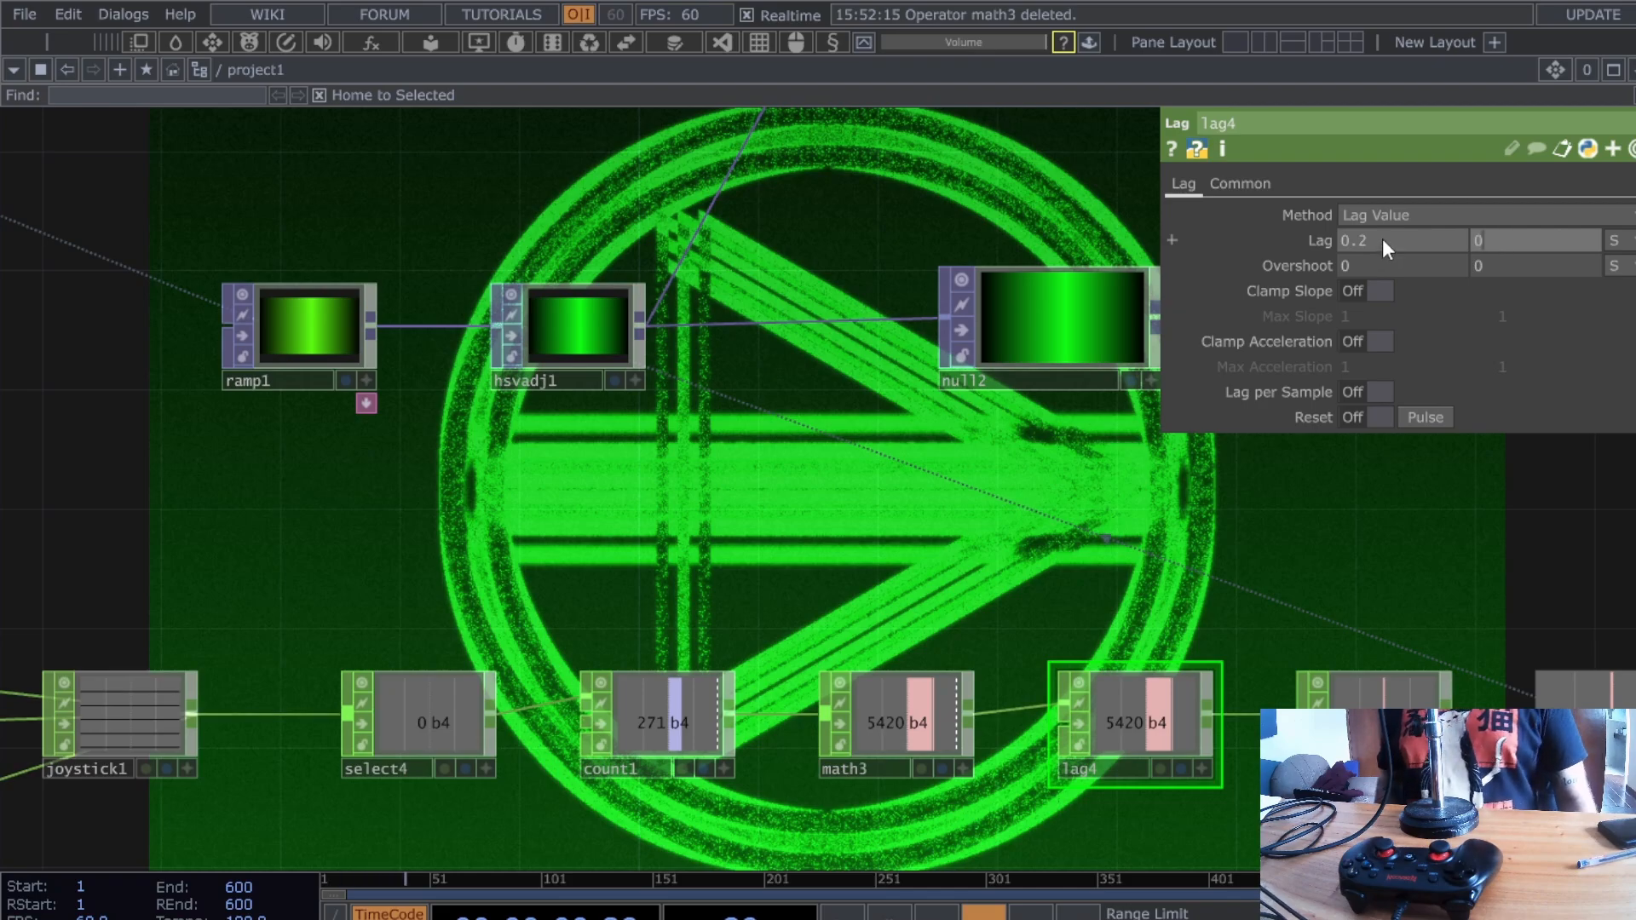
pyautogui.press('Return')
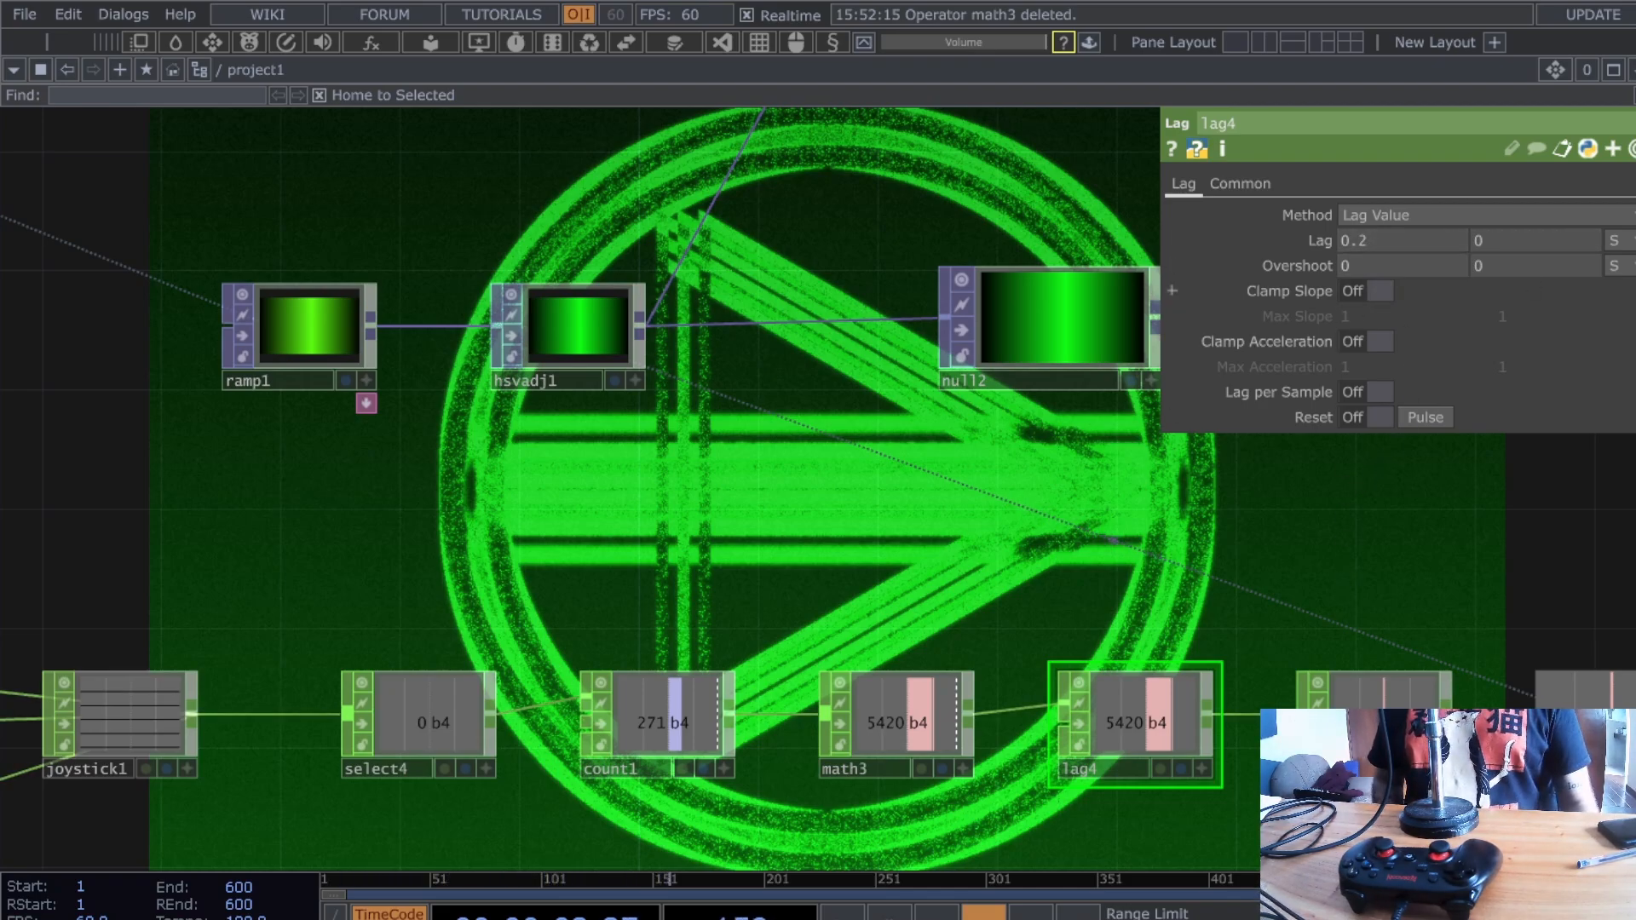
pyautogui.hotkey('ctrl', 'z')
pyautogui.scroll(2, 1619, 323)
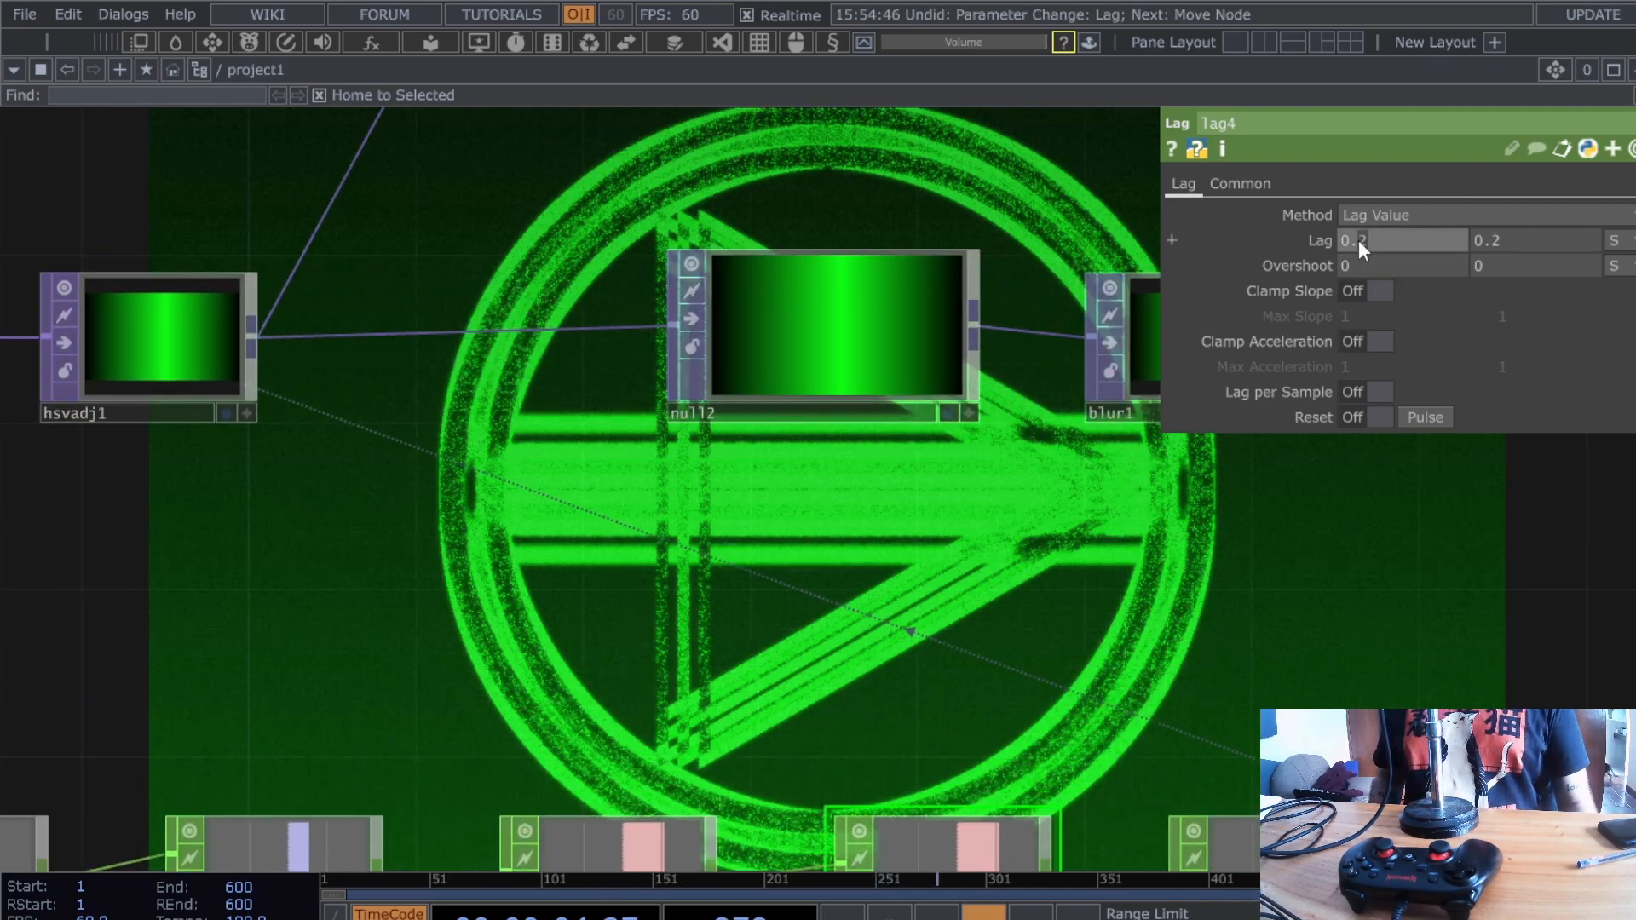
pyautogui.write('5')
pyautogui.click(1530, 242)
pyautogui.moveTo(1498, 243); pyautogui.dragTo(1491, 244)
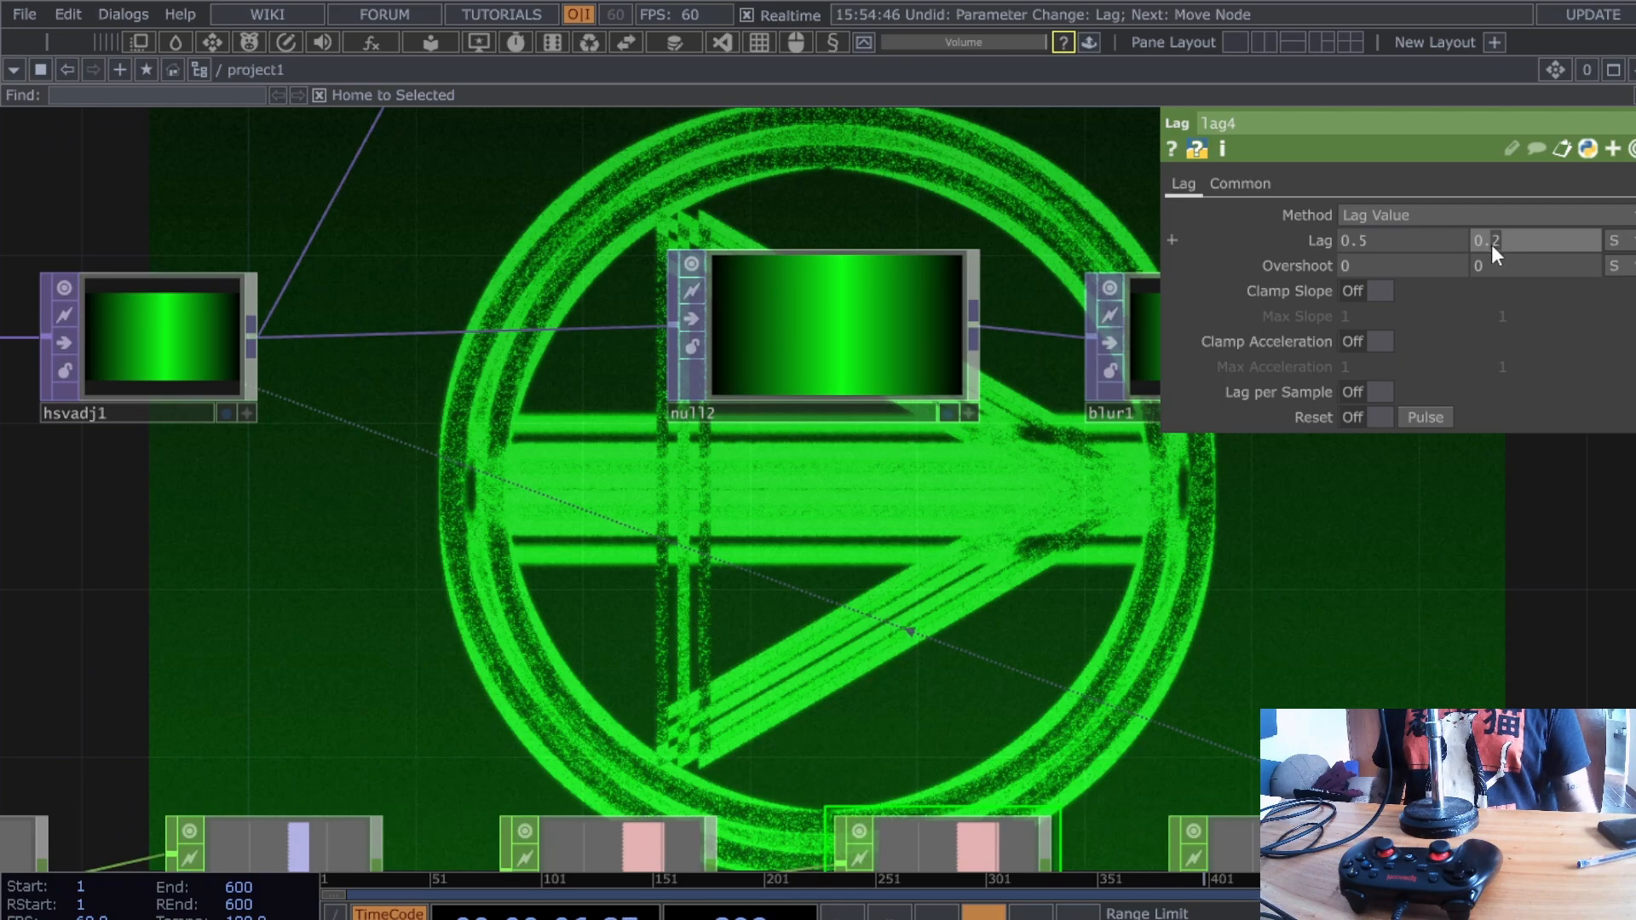
pyautogui.write('5')
pyautogui.moveTo(1264, 629); pyautogui.dragTo(1386, 531)
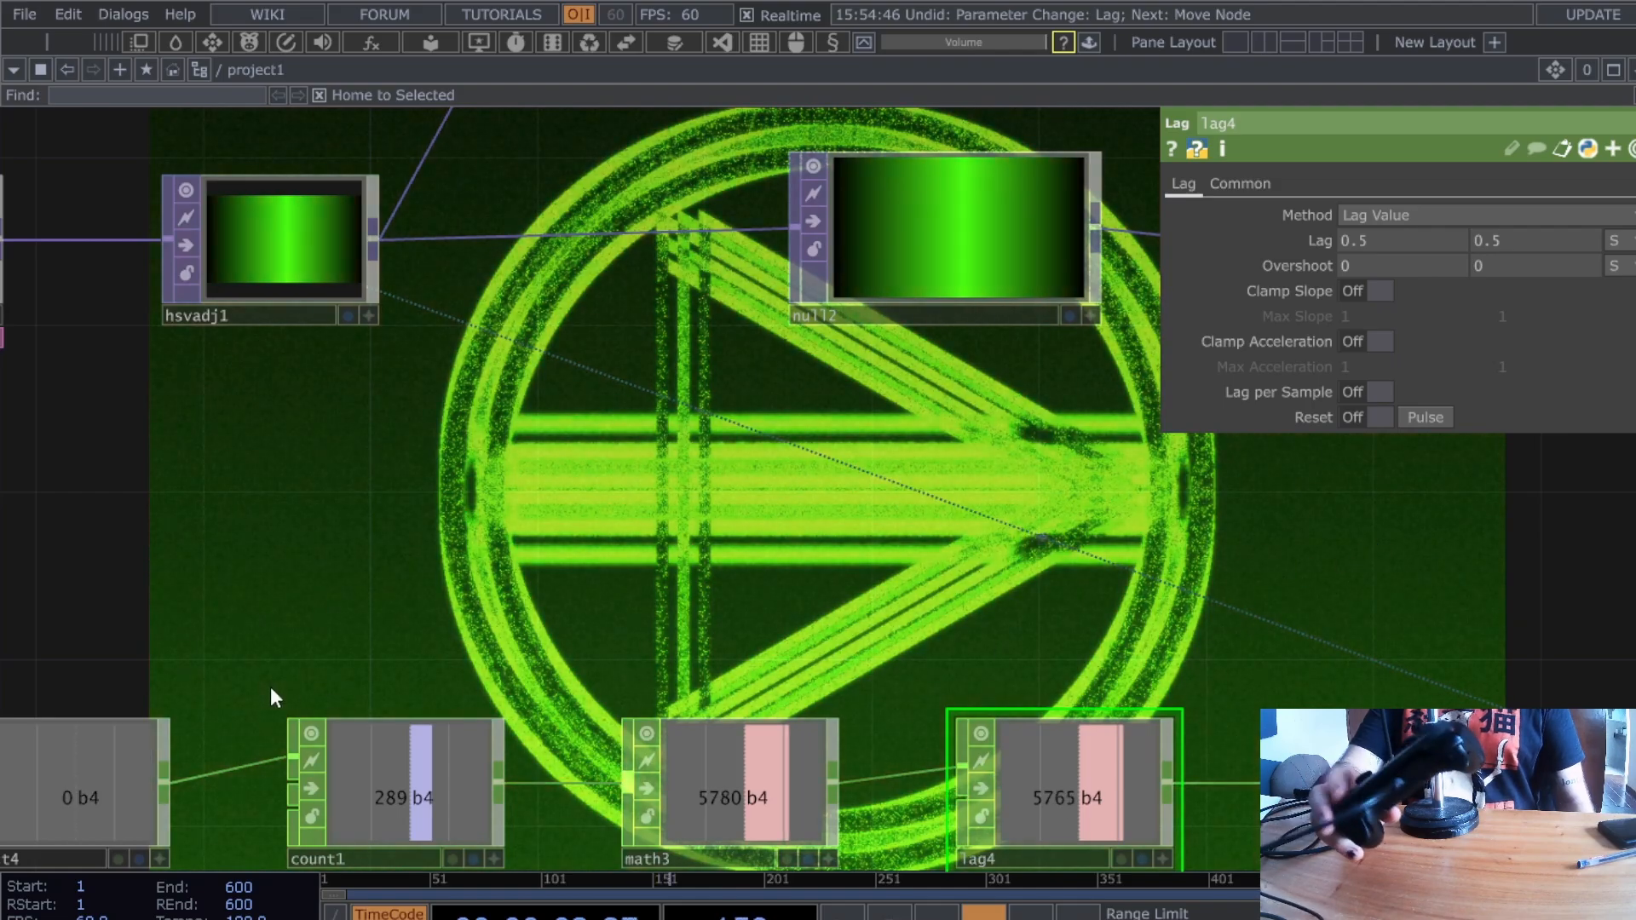
pyautogui.scroll(-5, 277, 635)
# - Shift the chain from select4 to null16 slightly left to make room
pyautogui.moveTo(290, 625); pyautogui.dragTo(989, 521)
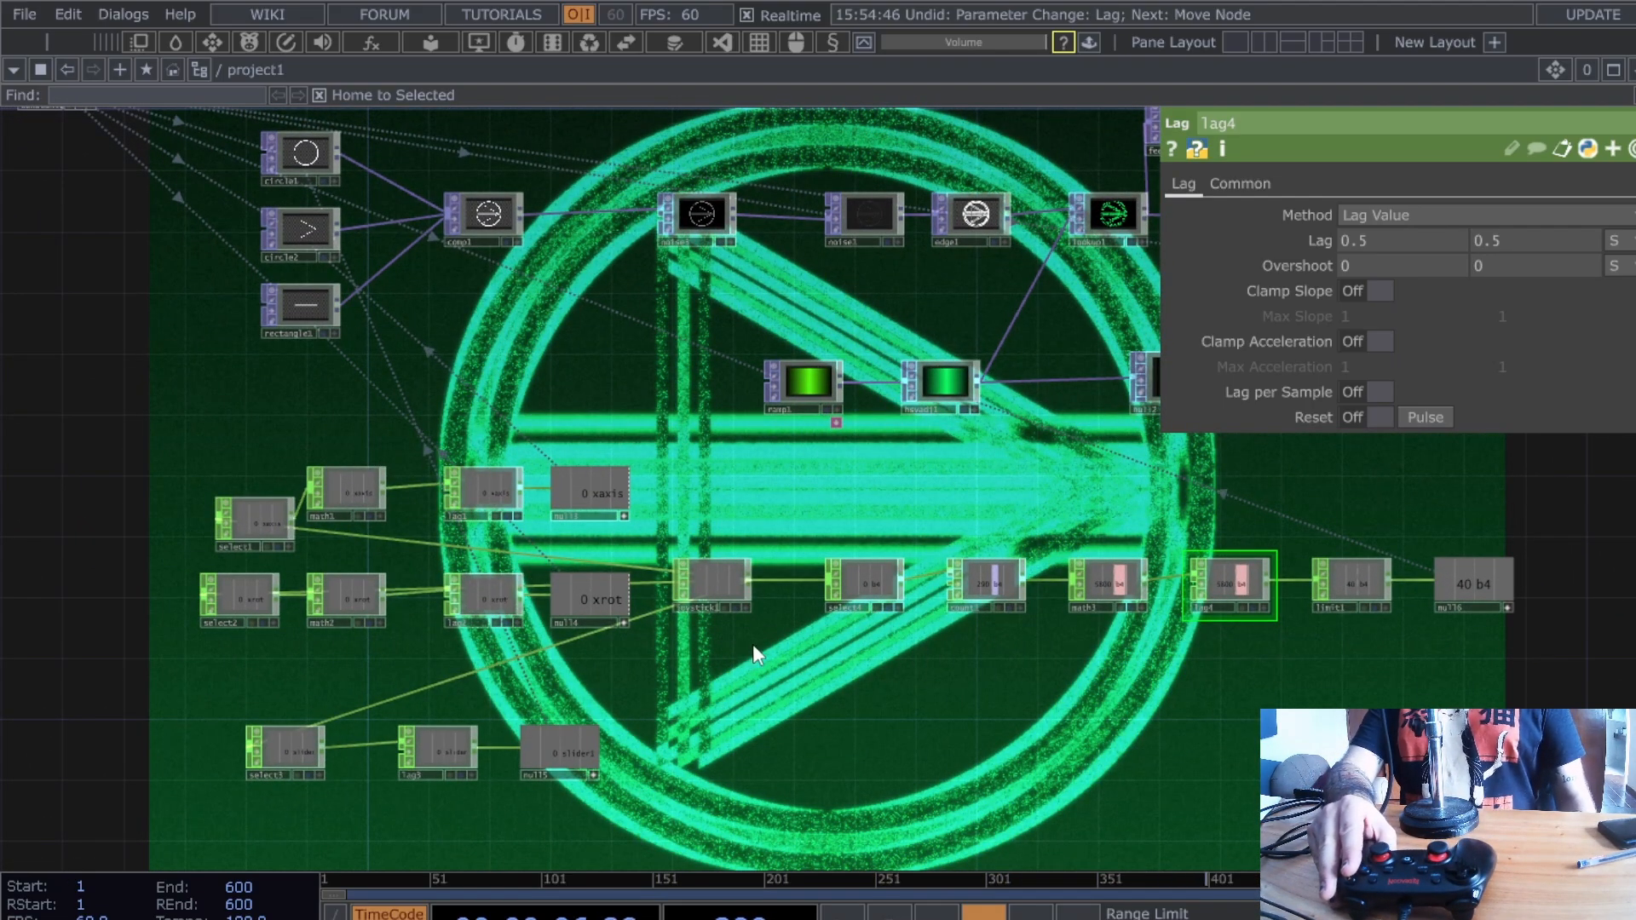
pyautogui.scroll(4, 756, 648)
pyautogui.scroll(-4, 760, 641)
pyautogui.moveTo(867, 484); pyautogui.dragTo(734, 521)
pyautogui.scroll(3, 549, 761)
pyautogui.moveTo(578, 714); pyautogui.dragTo(760, 693)
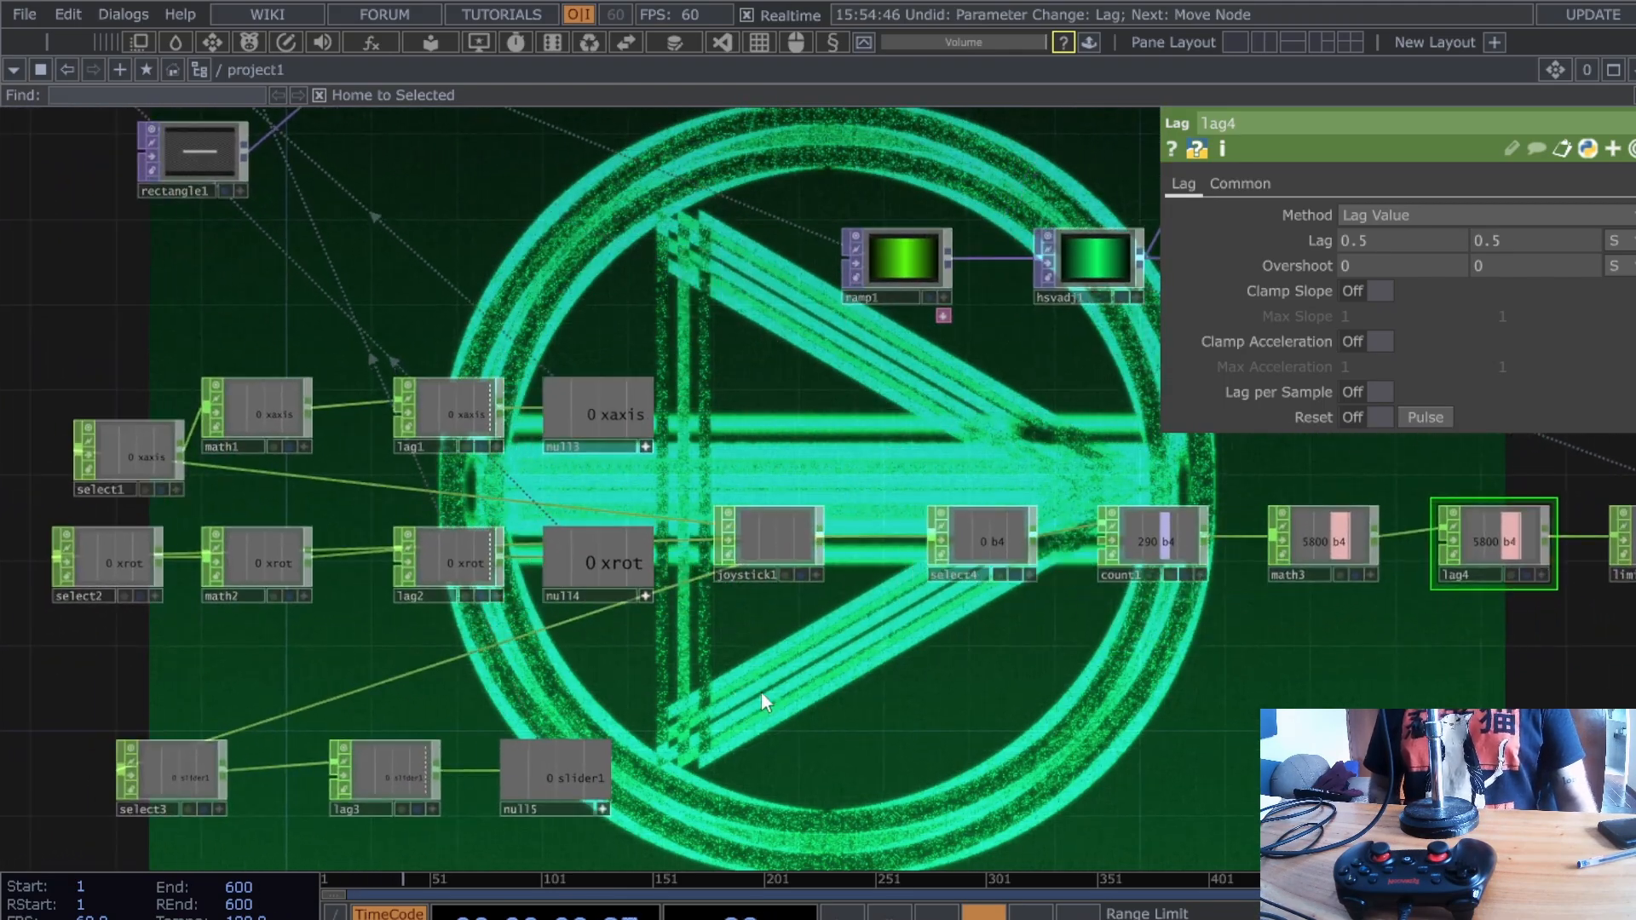
pyautogui.scroll(-3, 761, 692)
pyautogui.moveTo(906, 661); pyautogui.dragTo(1591, 554, button='right')
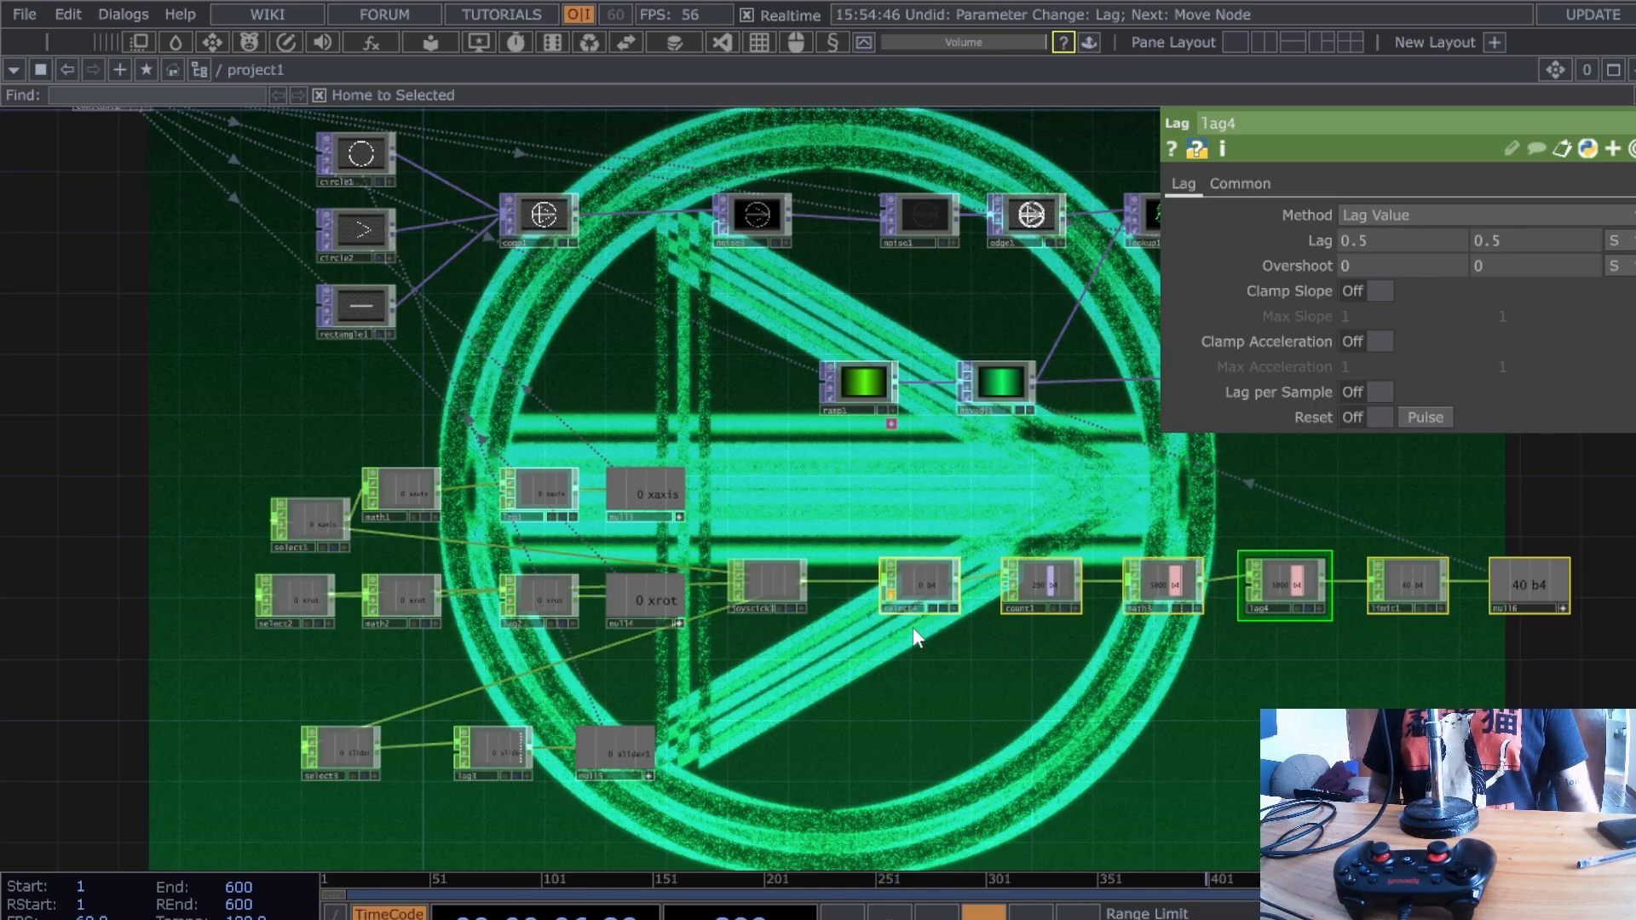
pyautogui.moveTo(905, 601); pyautogui.dragTo(860, 595)
pyautogui.scroll(3, 862, 655)
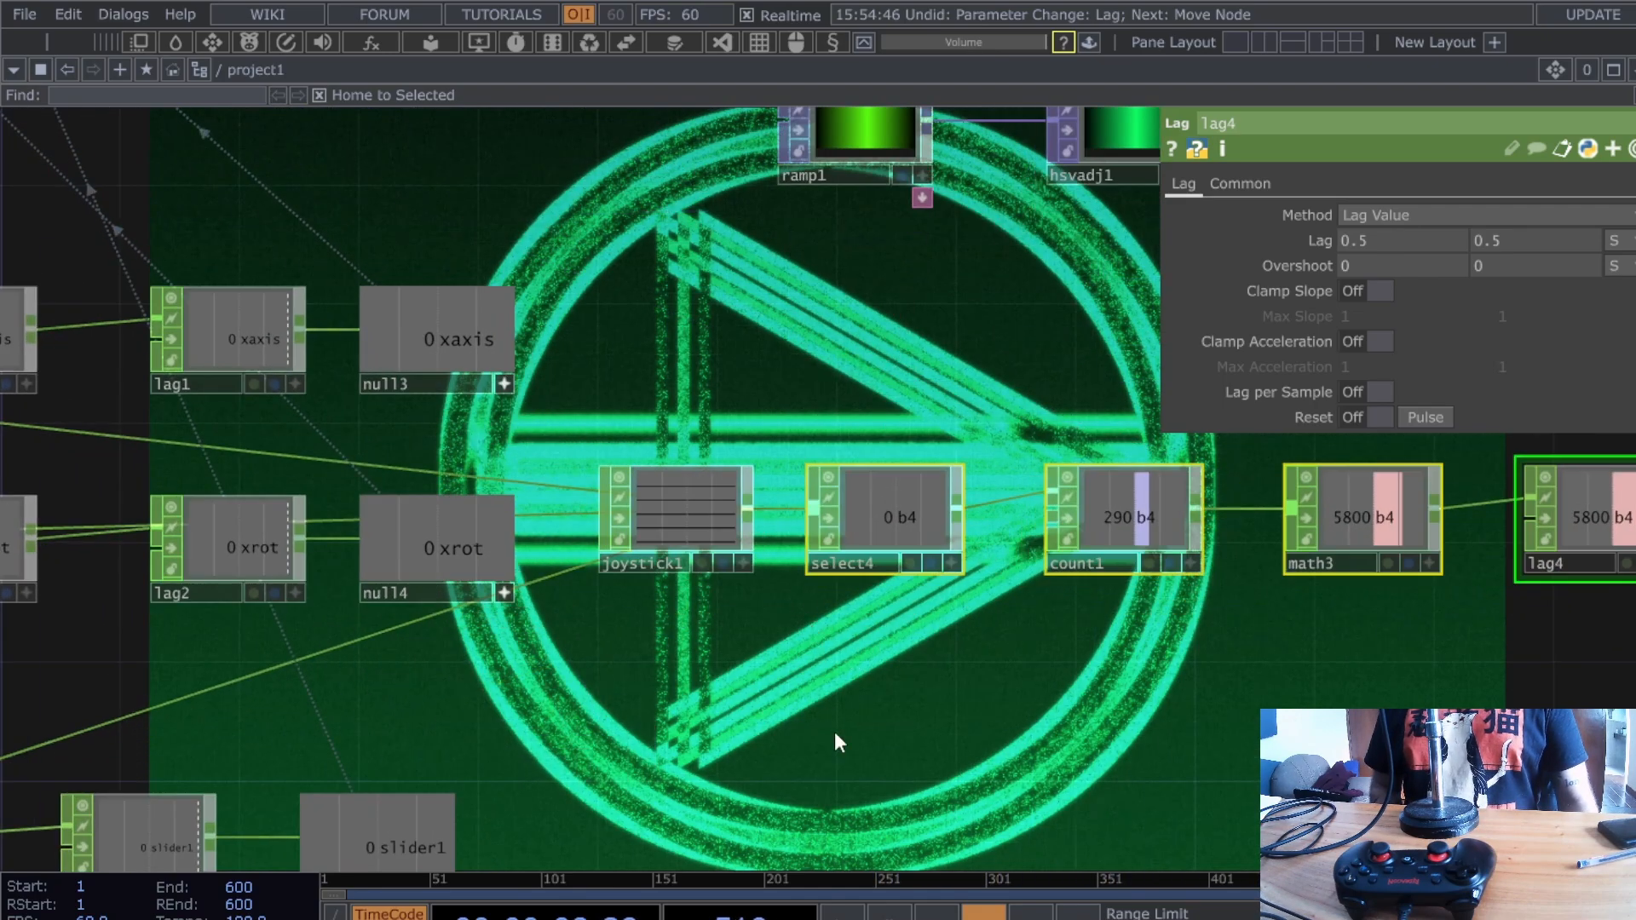
pyautogui.click(835, 732)
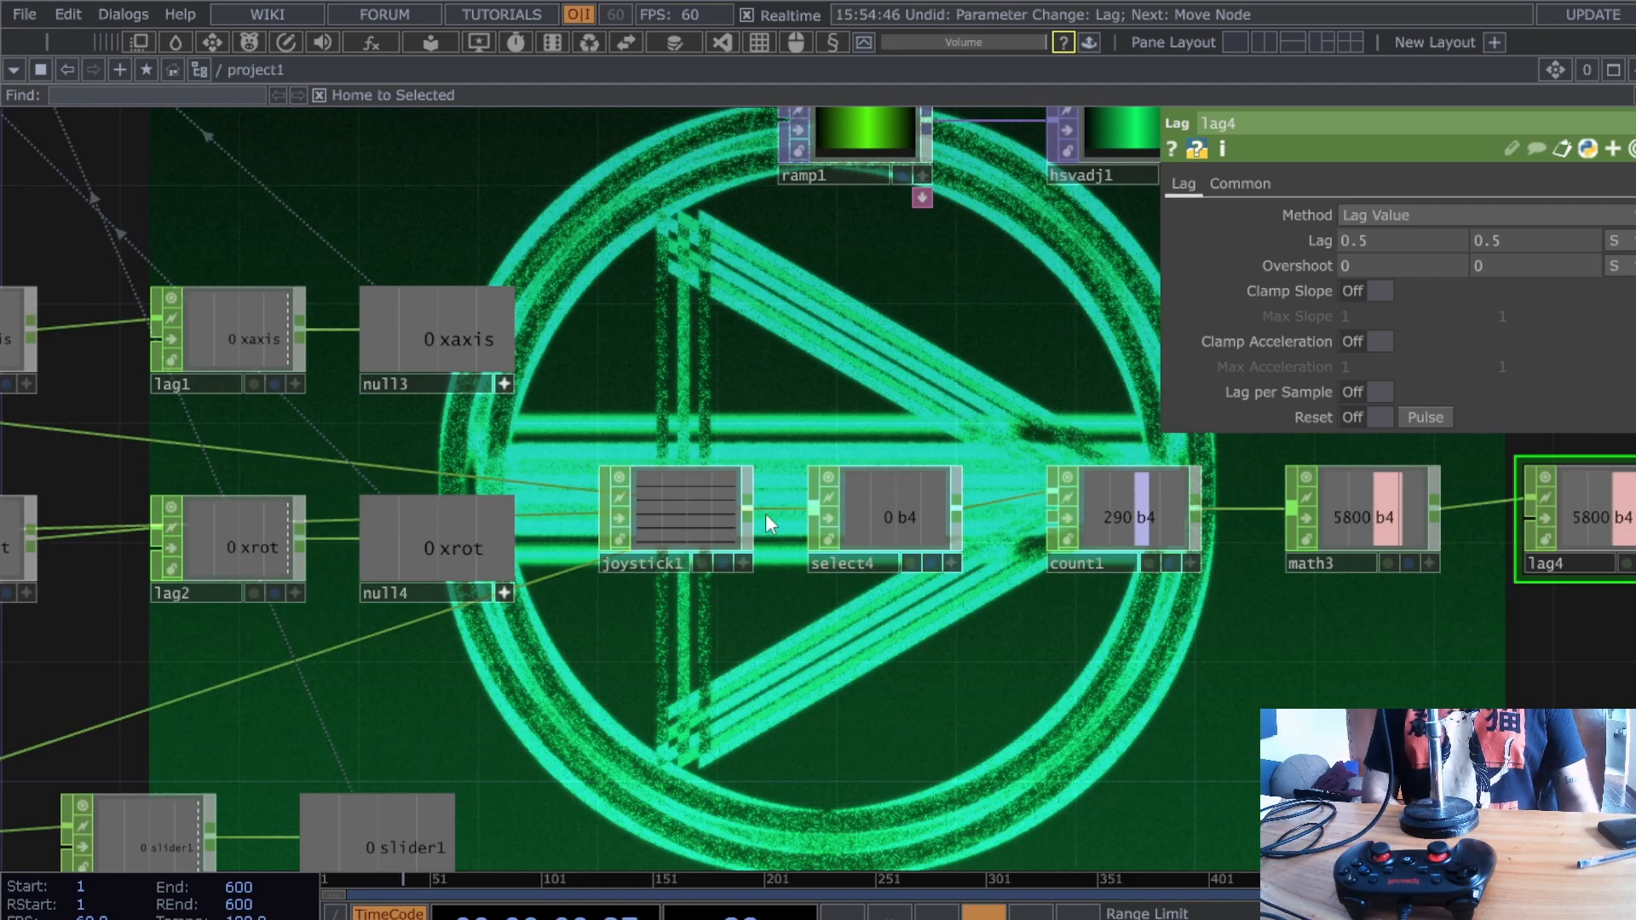
# - Place a new Select CHOP fed from joystick1's output
pyautogui.moveTo(766, 511); pyautogui.dragTo(796, 583)
pyautogui.moveTo(839, 664); pyautogui.dragTo(840, 664)
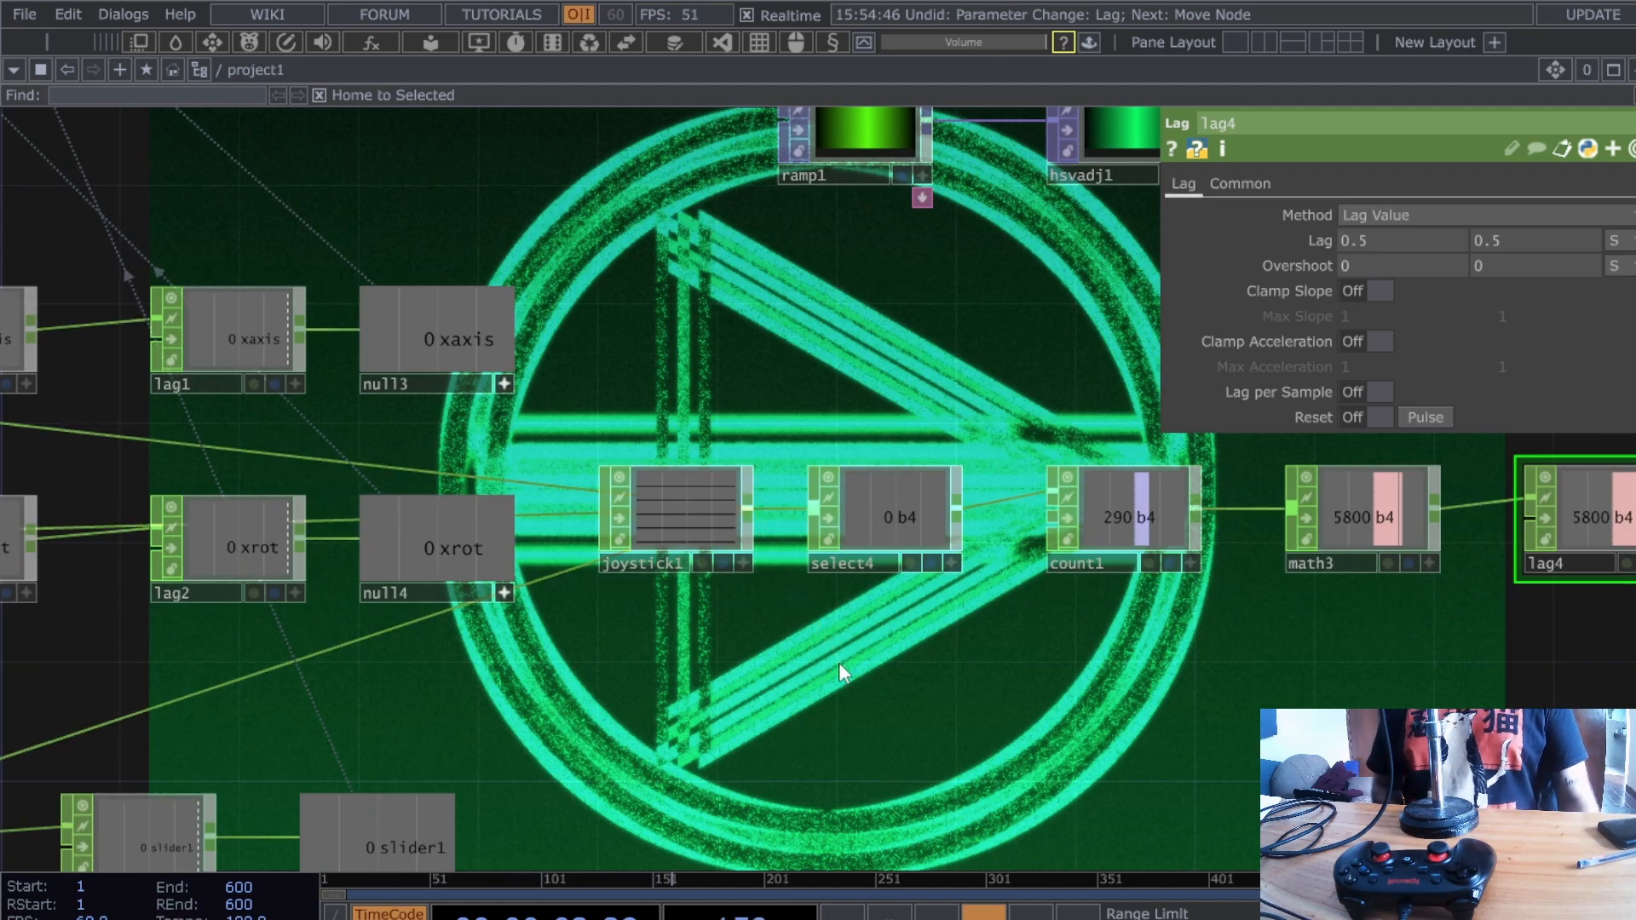
pyautogui.click(839, 662)
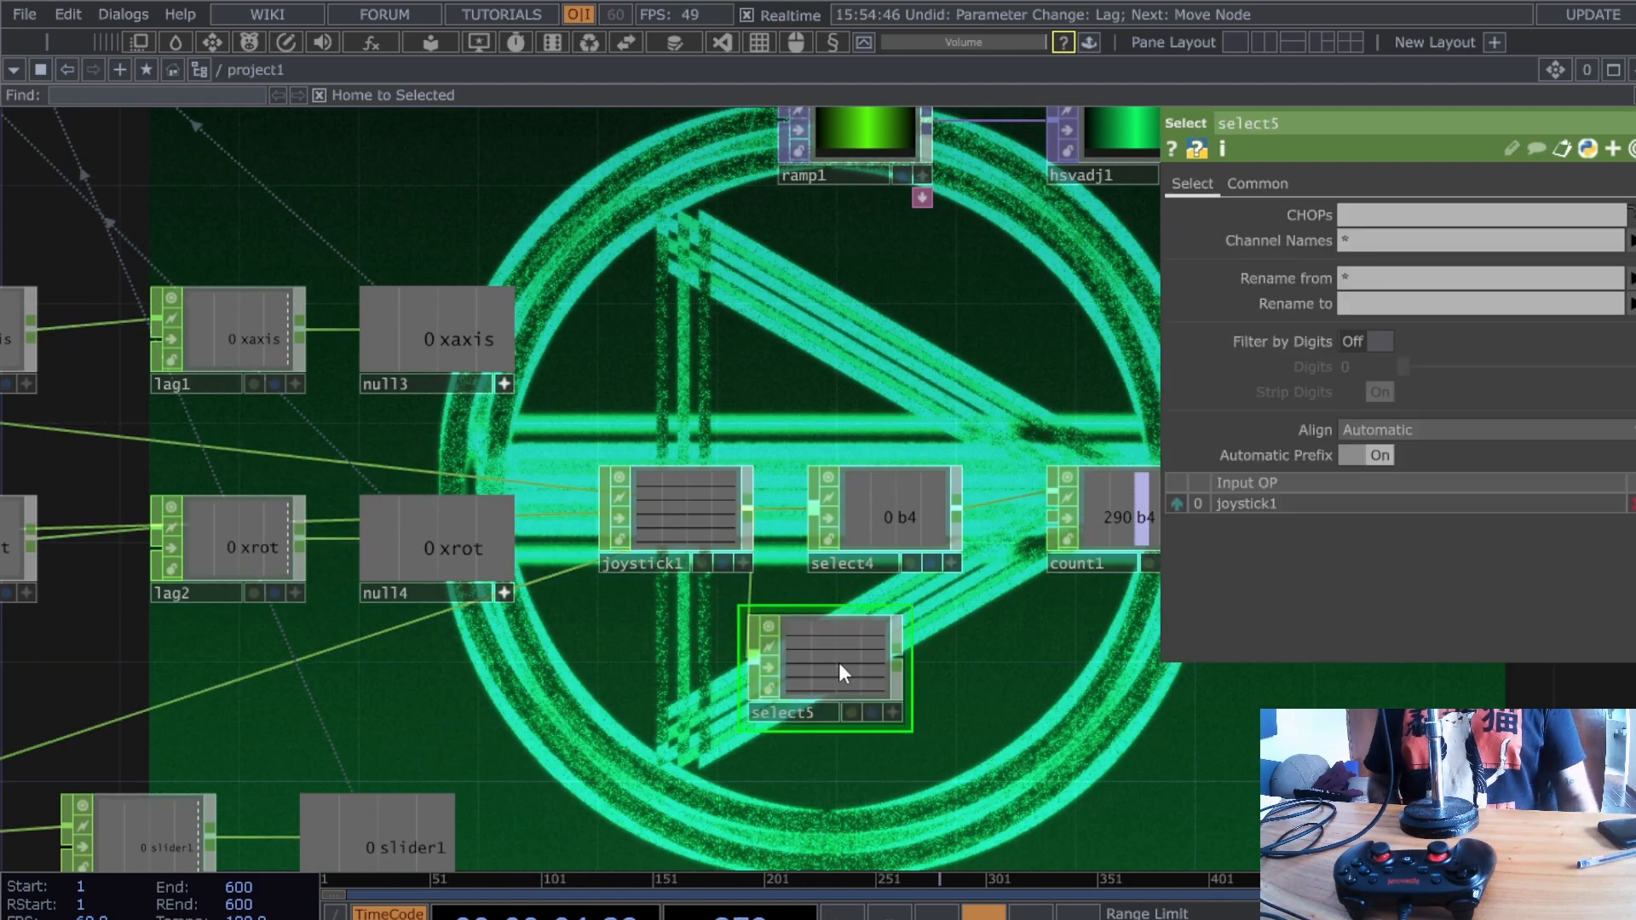
pyautogui.scroll(4, 587, 617)
pyautogui.moveTo(669, 675); pyautogui.dragTo(578, 658)
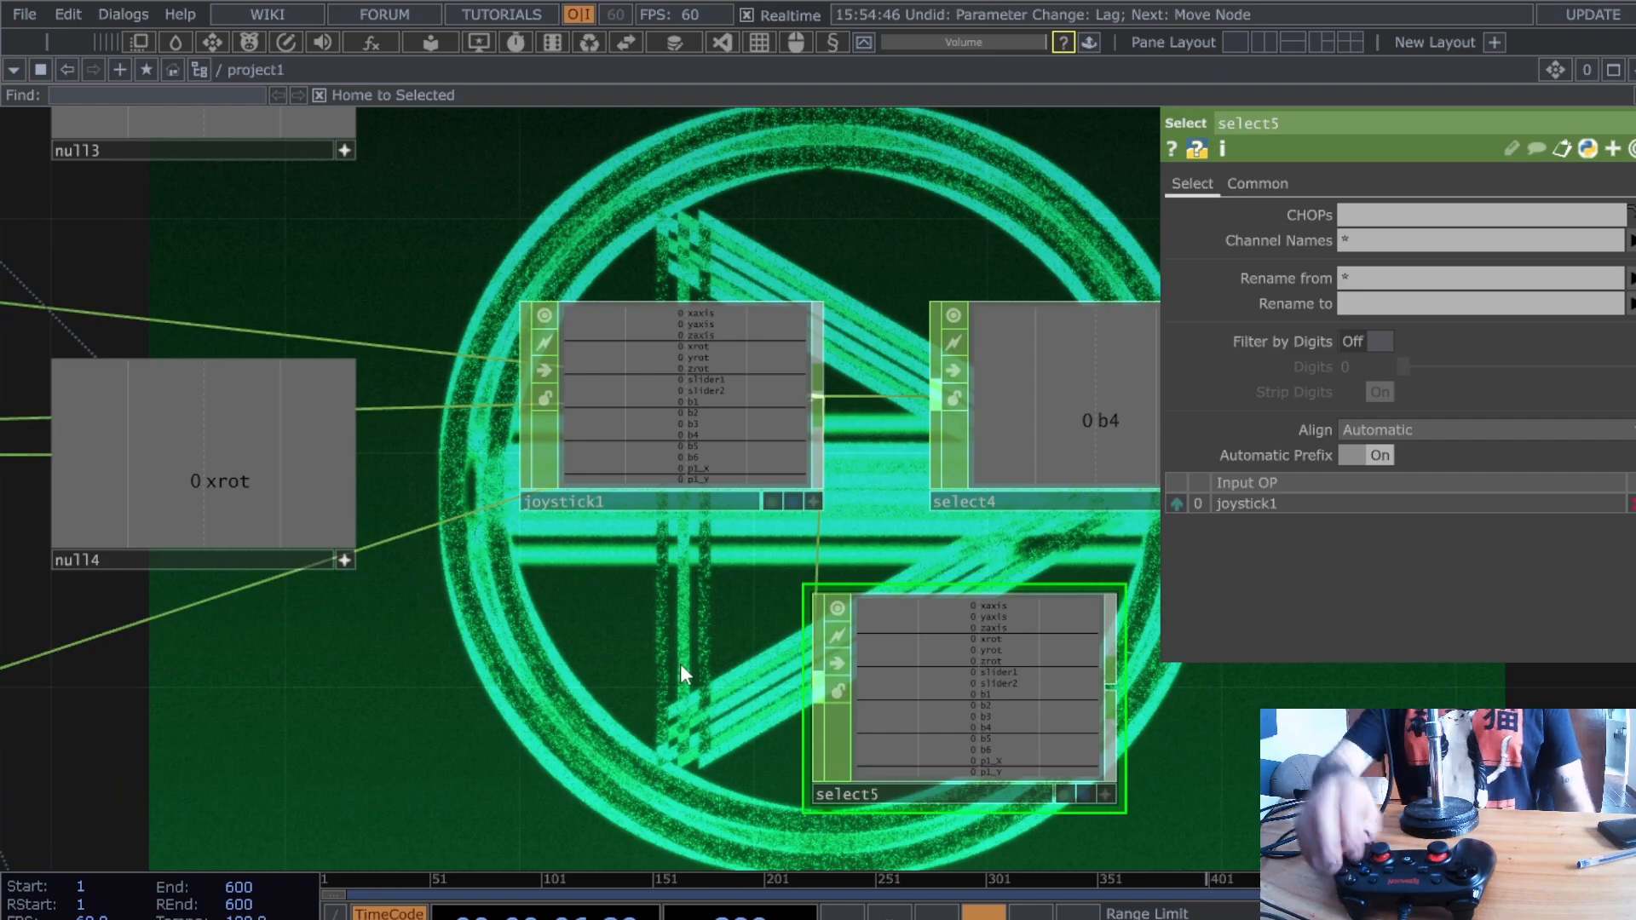
pyautogui.scroll(4, 601, 784)
pyautogui.moveTo(635, 711); pyautogui.dragTo(293, 684)
pyautogui.scroll(-10, 419, 680)
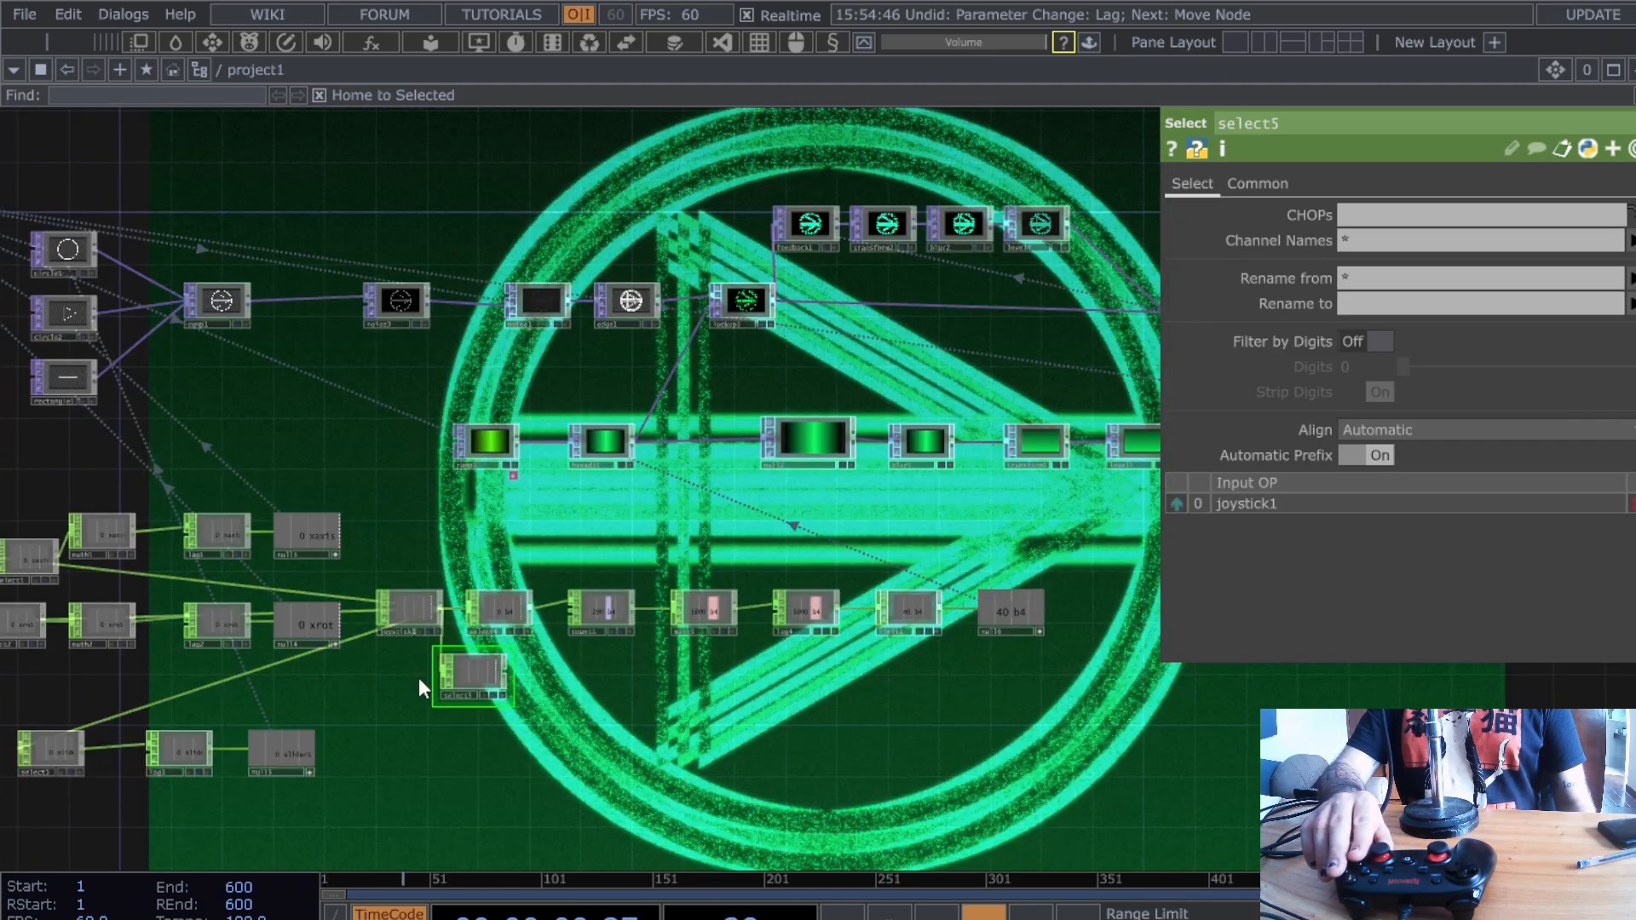
pyautogui.moveTo(724, 551); pyautogui.dragTo(456, 647)
pyautogui.moveTo(424, 245); pyautogui.dragTo(393, 329)
pyautogui.scroll(4, 382, 300)
pyautogui.scroll(1, 382, 300)
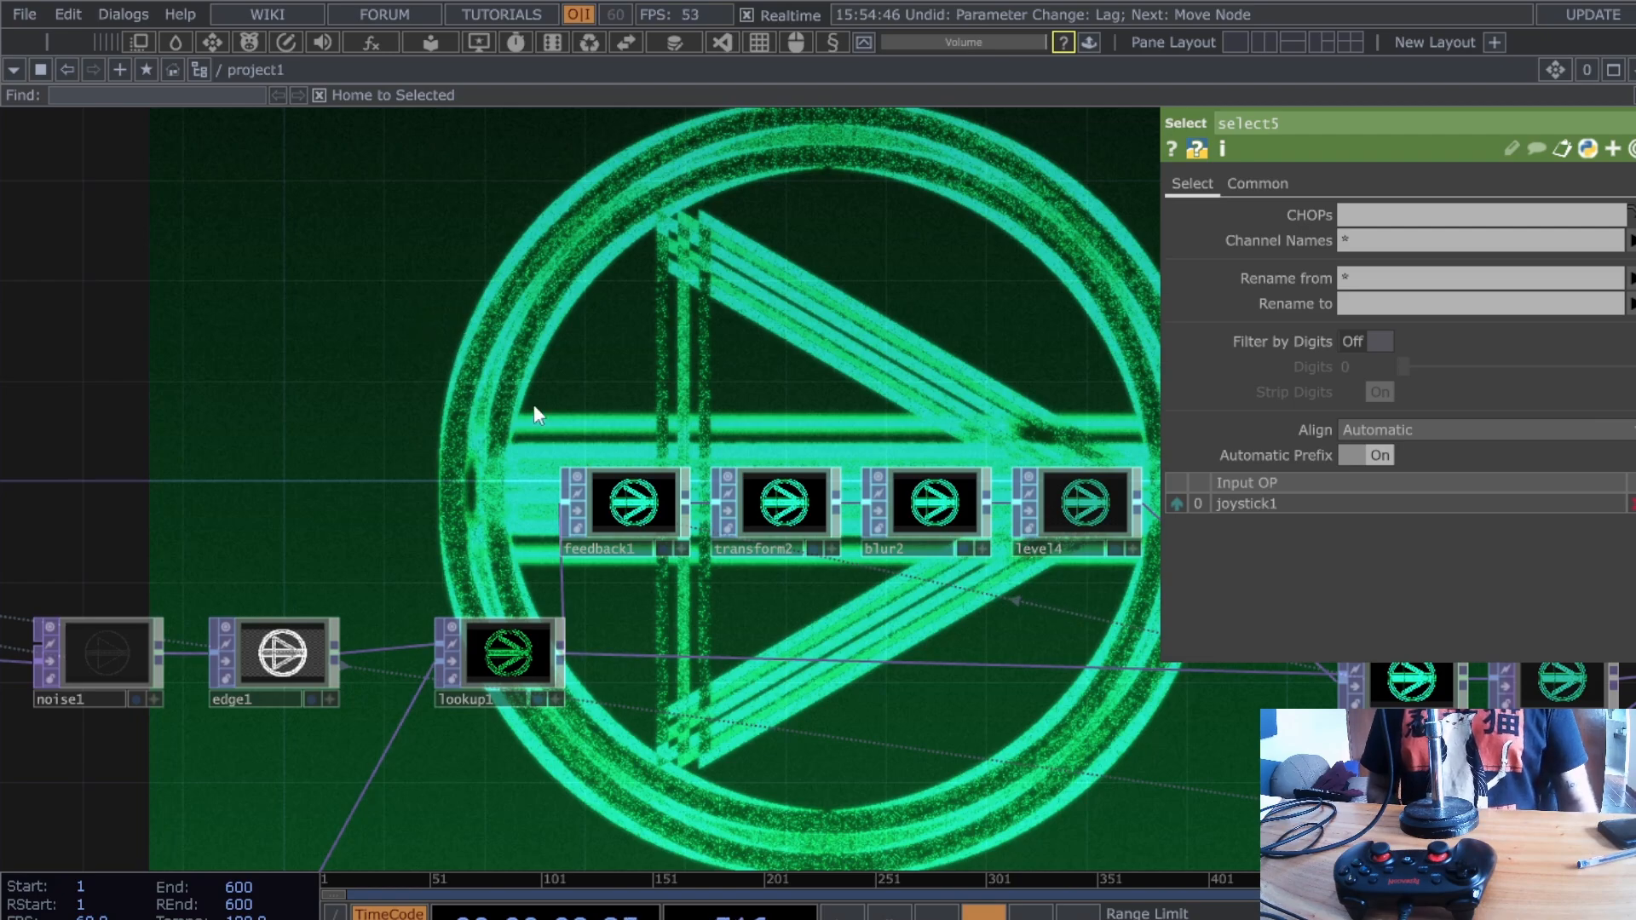
# - Paste a Select CHOP select6 with source joystick1 and channel b1 only
pyautogui.hotkey('ctrl', 'v')
pyautogui.click(329, 347)
pyautogui.scroll(3, 458, 363)
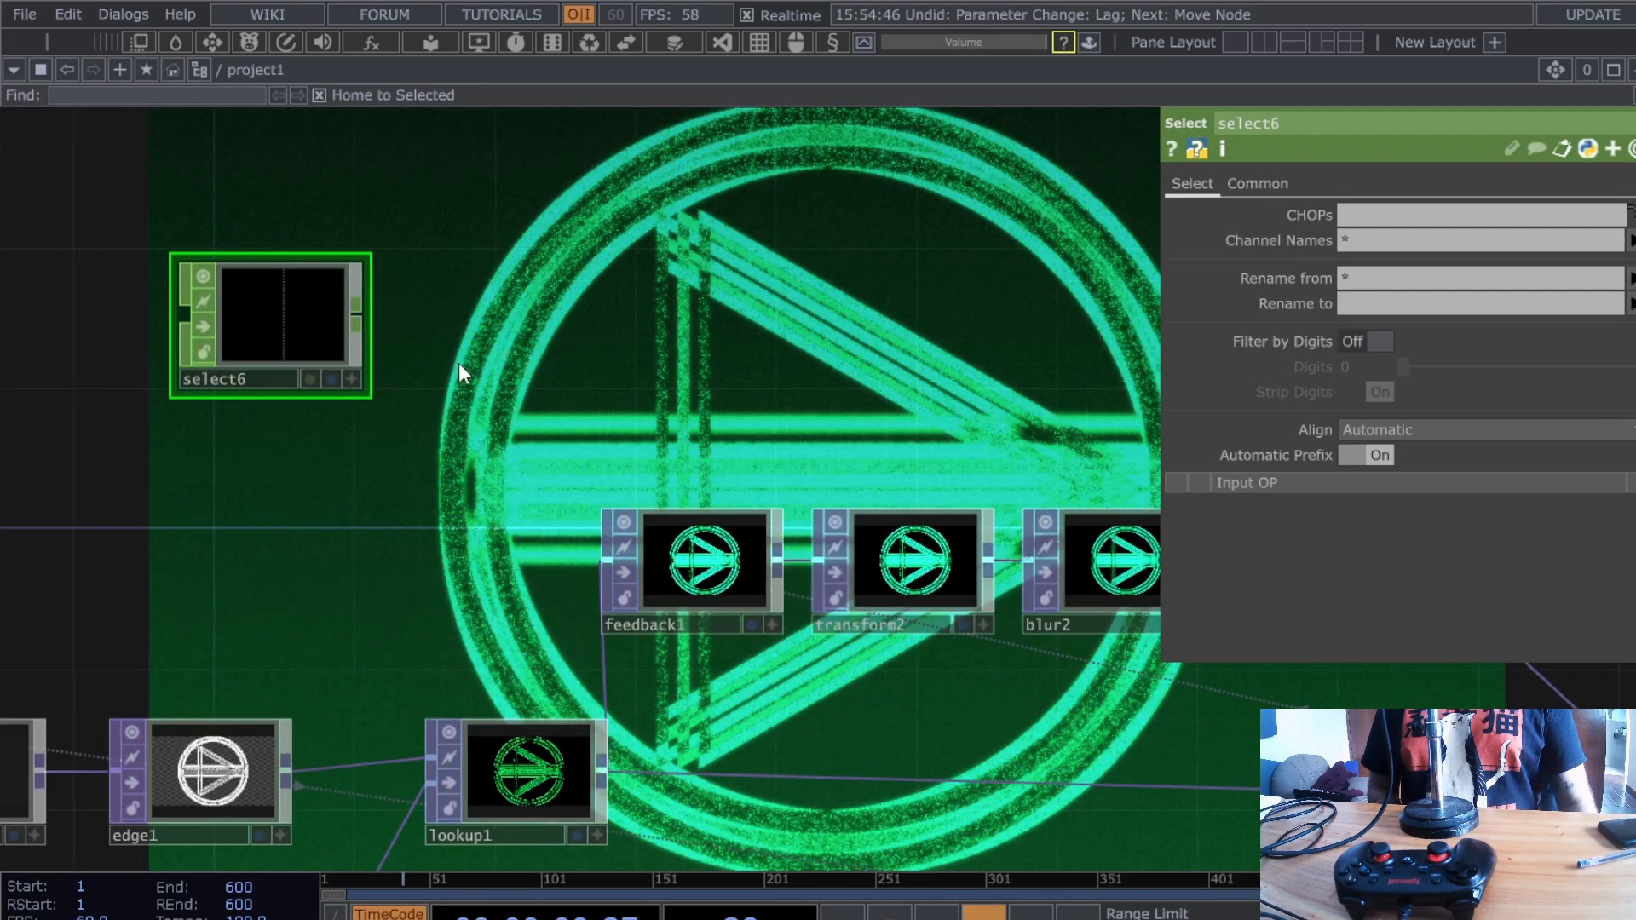
pyautogui.scroll(-3, 460, 366)
pyautogui.click(1452, 216)
pyautogui.write('j')
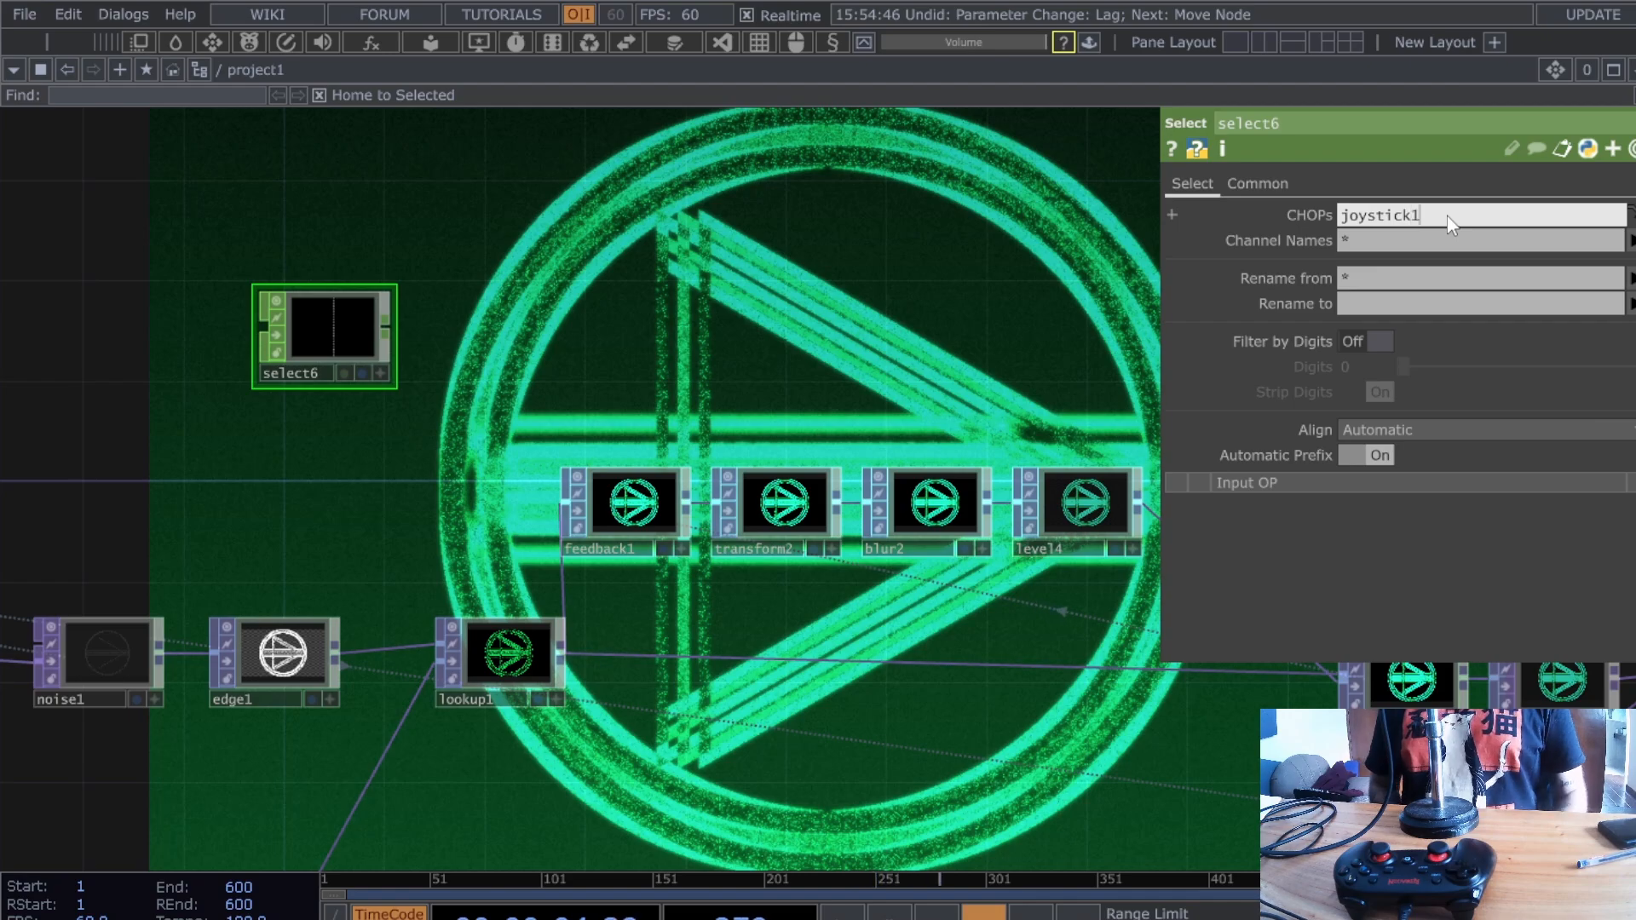
pyautogui.write('oystick1')
pyautogui.press('Return')
pyautogui.scroll(5, 260, 465)
pyautogui.moveTo(591, 460); pyautogui.dragTo(601, 606)
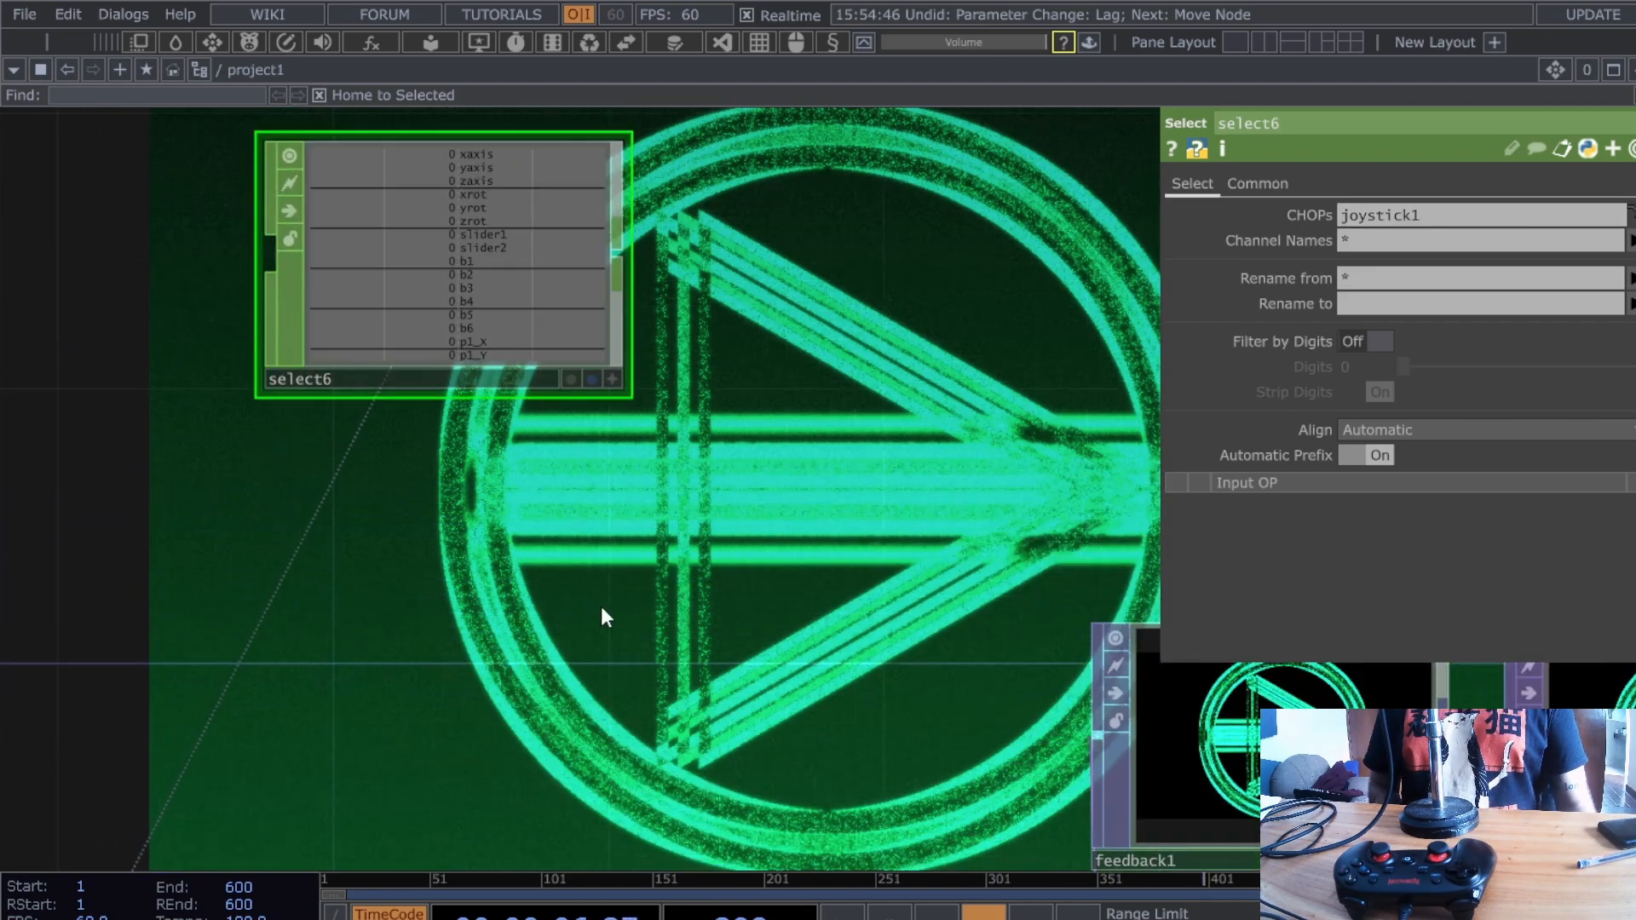
pyautogui.scroll(-3, 782, 552)
pyautogui.click(1389, 242)
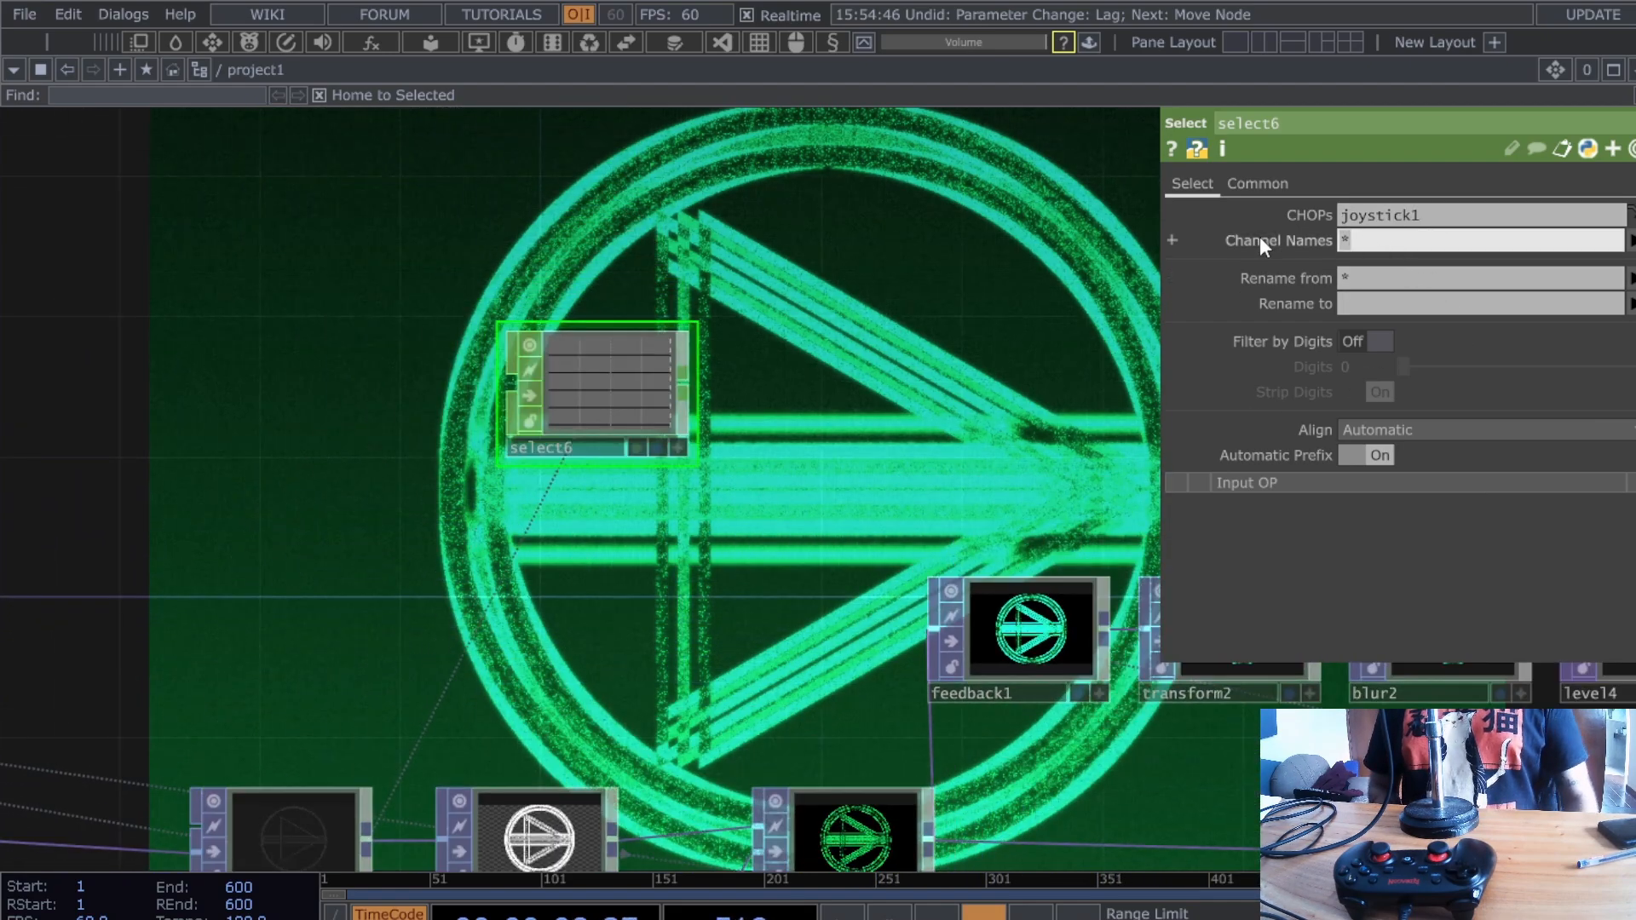
pyautogui.write('b1')
pyautogui.press('Return')
# - Delete the unused select5 node
pyautogui.scroll(-5, 742, 501)
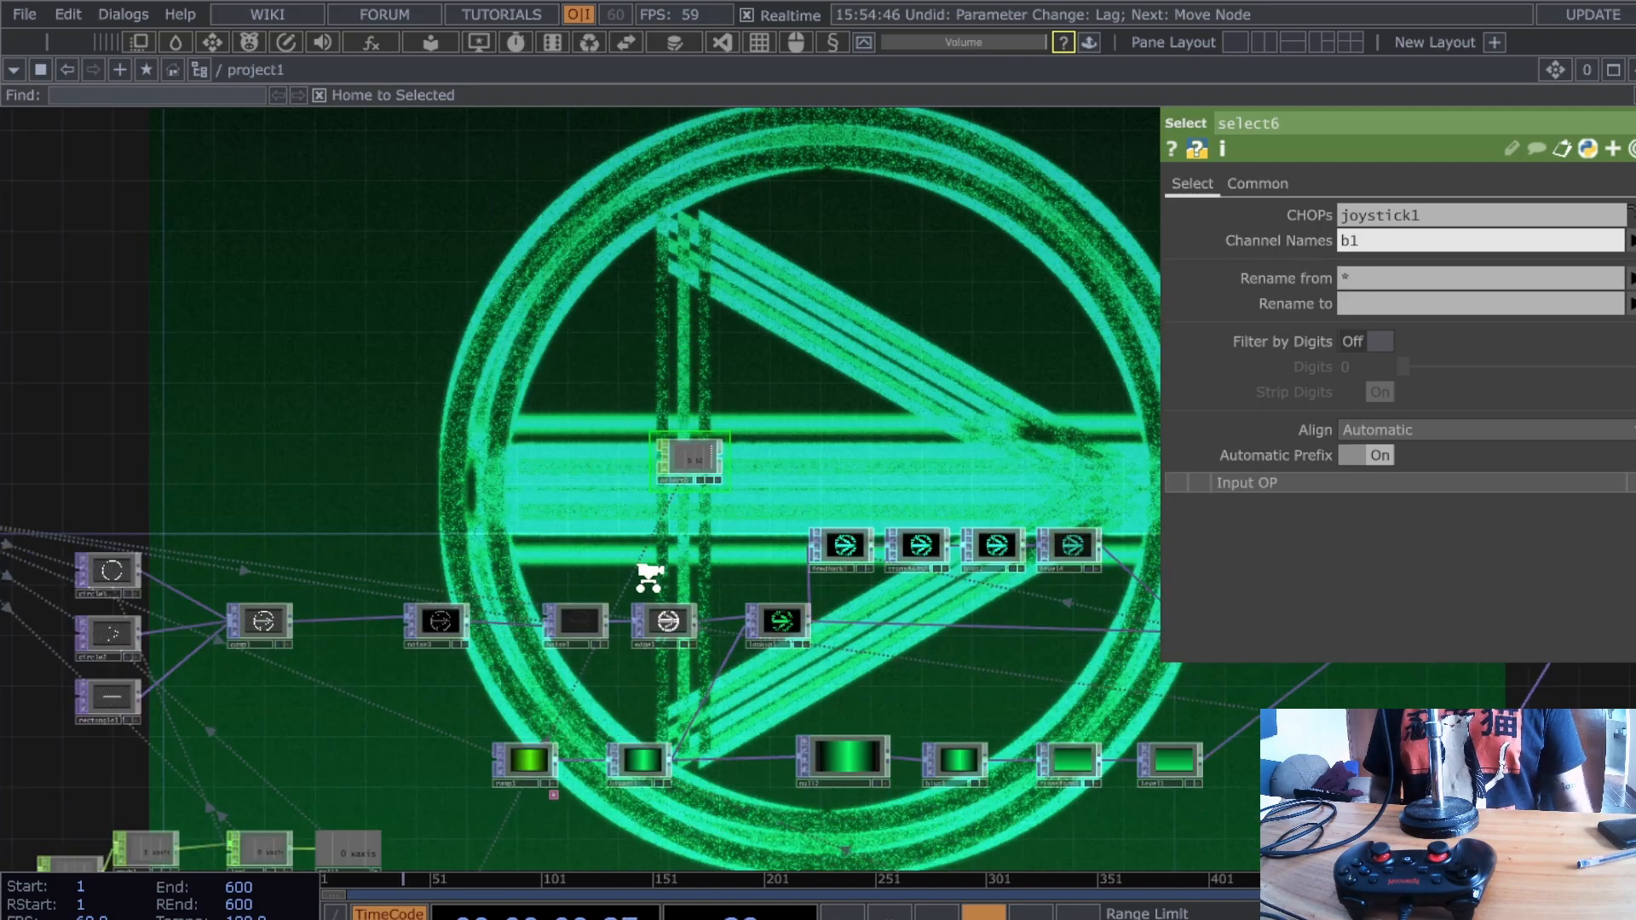
pyautogui.scroll(-3, 687, 729)
pyautogui.scroll(6, 687, 643)
pyautogui.moveTo(685, 616); pyautogui.dragTo(678, 755)
pyautogui.click(678, 406)
pyautogui.press('Delete')
# - Centre select6 and the glow chain and show level4's parameters, Opacity 0.701
pyautogui.moveTo(779, 596); pyautogui.dragTo(707, 852)
pyautogui.scroll(-5, 823, 358)
pyautogui.moveTo(841, 350); pyautogui.dragTo(792, 521)
pyautogui.scroll(4, 911, 236)
pyautogui.moveTo(750, 263); pyautogui.dragTo(580, 298)
pyautogui.moveTo(872, 330); pyautogui.dragTo(773, 337)
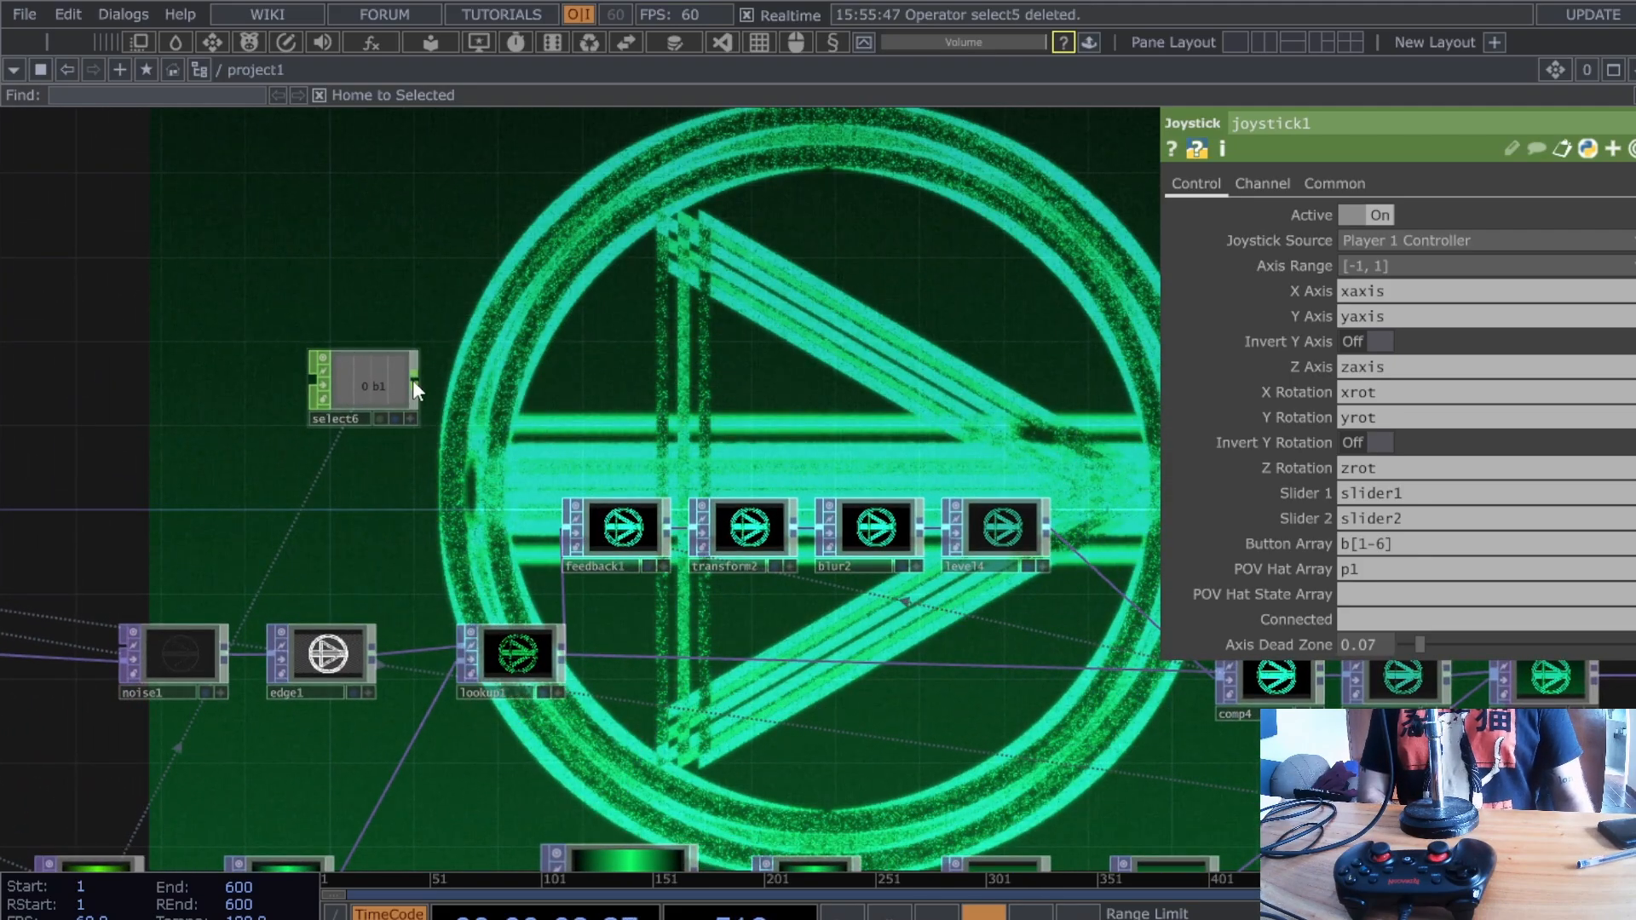
pyautogui.click(1009, 522)
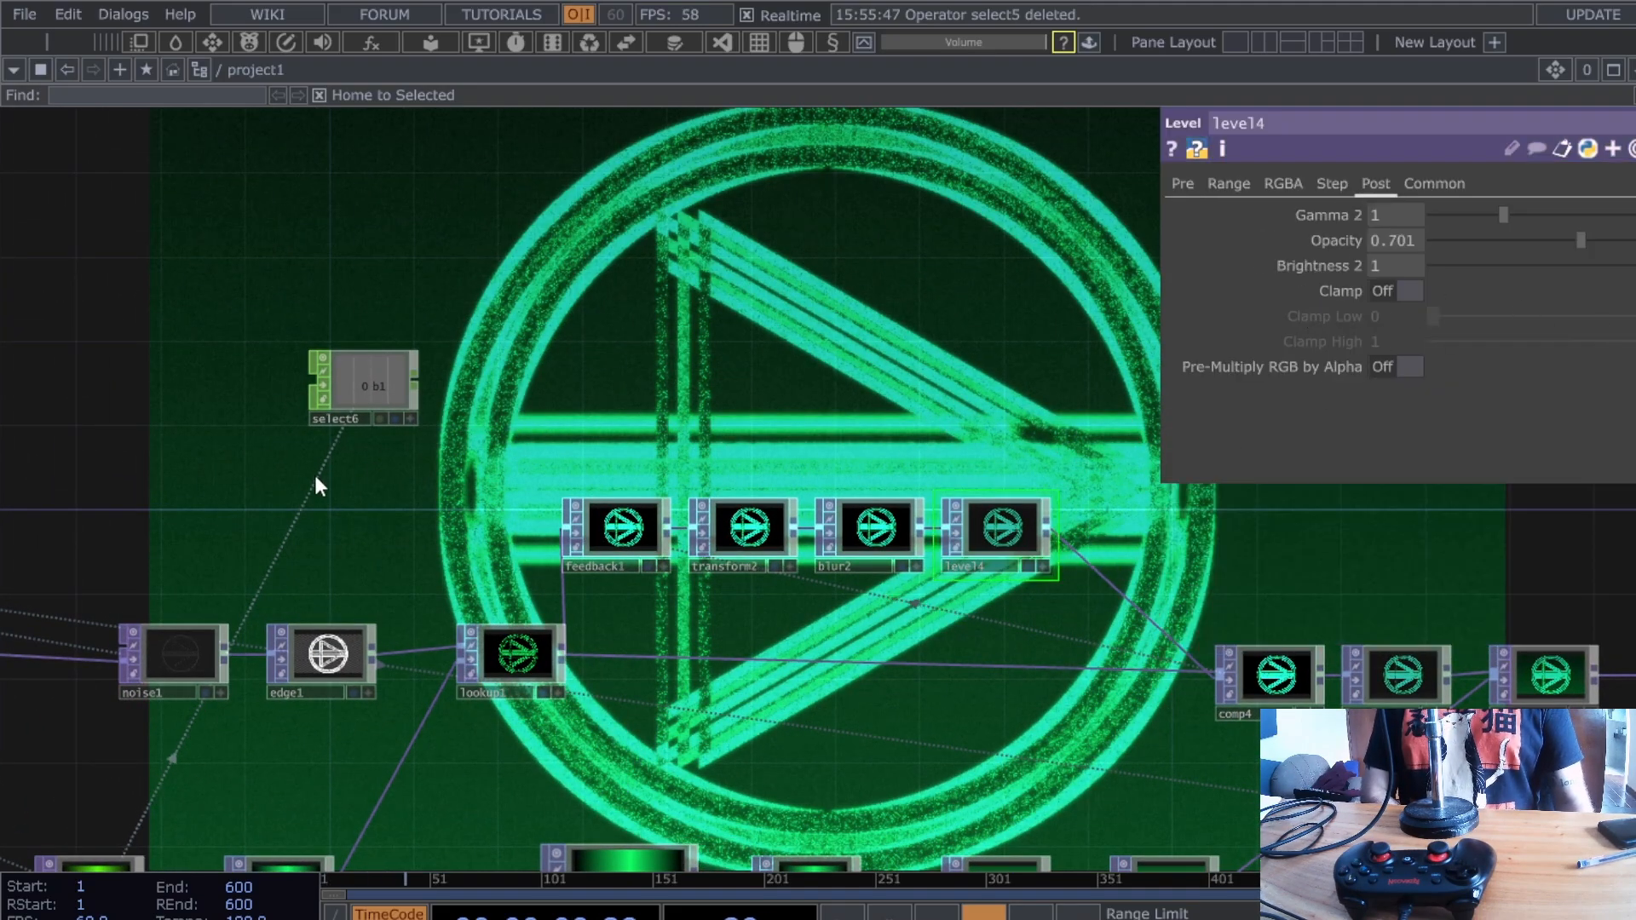
# - Add a Null CHOP null17 after select6 and export its b1 channel to level4's Opacity
pyautogui.moveTo(417, 389); pyautogui.dragTo(857, 386)
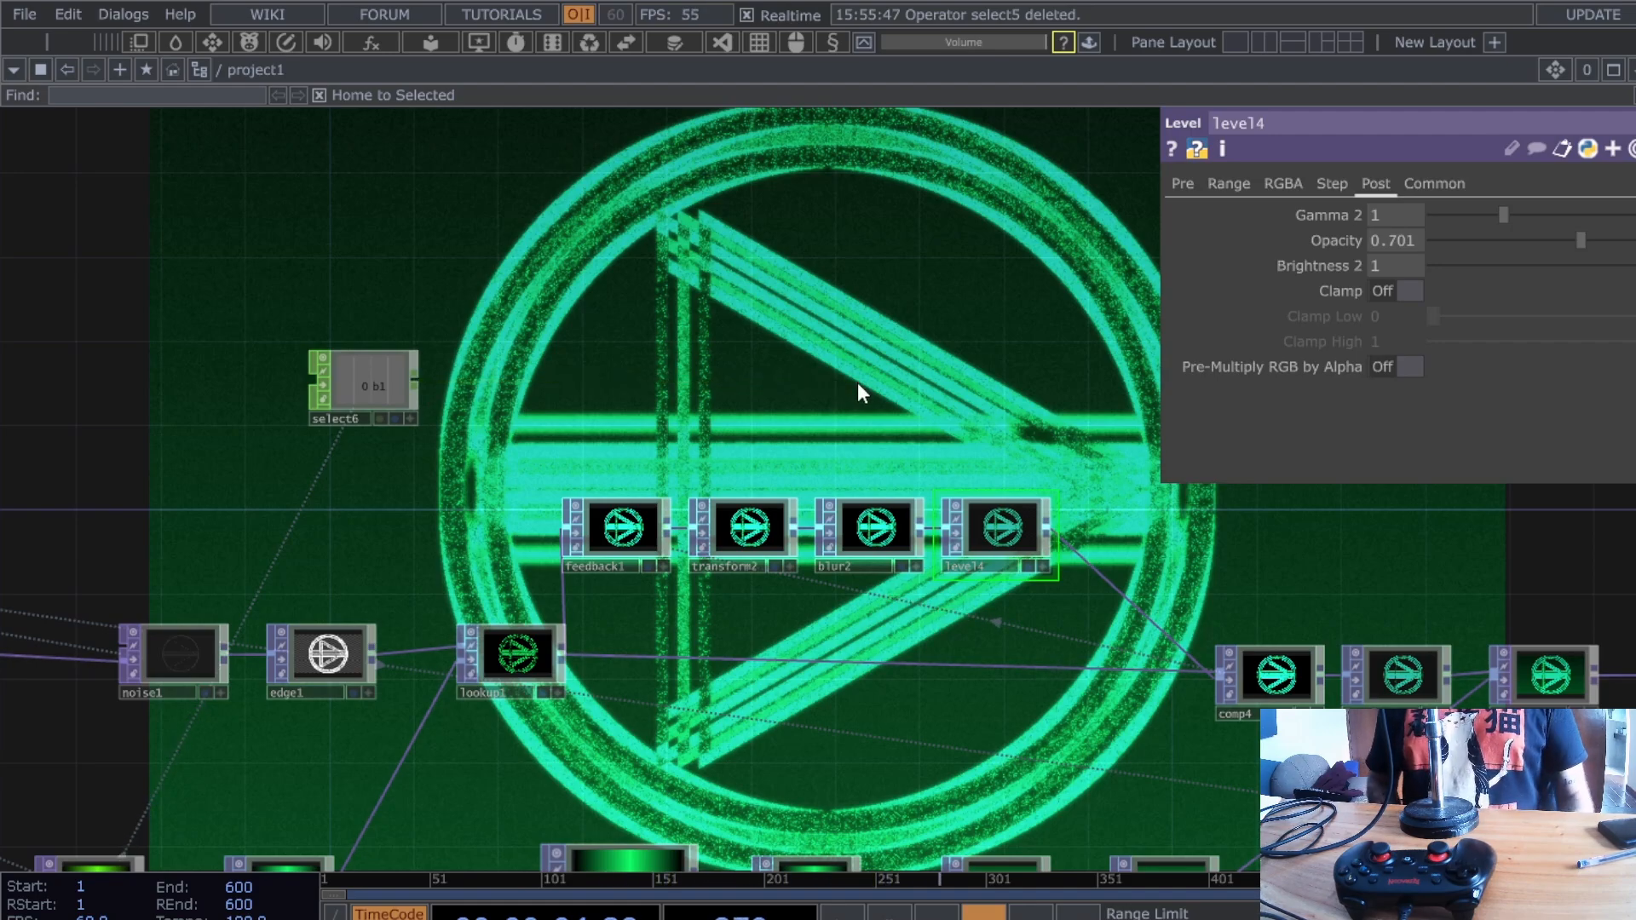
pyautogui.click(859, 389)
pyautogui.moveTo(857, 382); pyautogui.dragTo(900, 401)
pyautogui.click(997, 563)
pyautogui.scroll(2, 1050, 478)
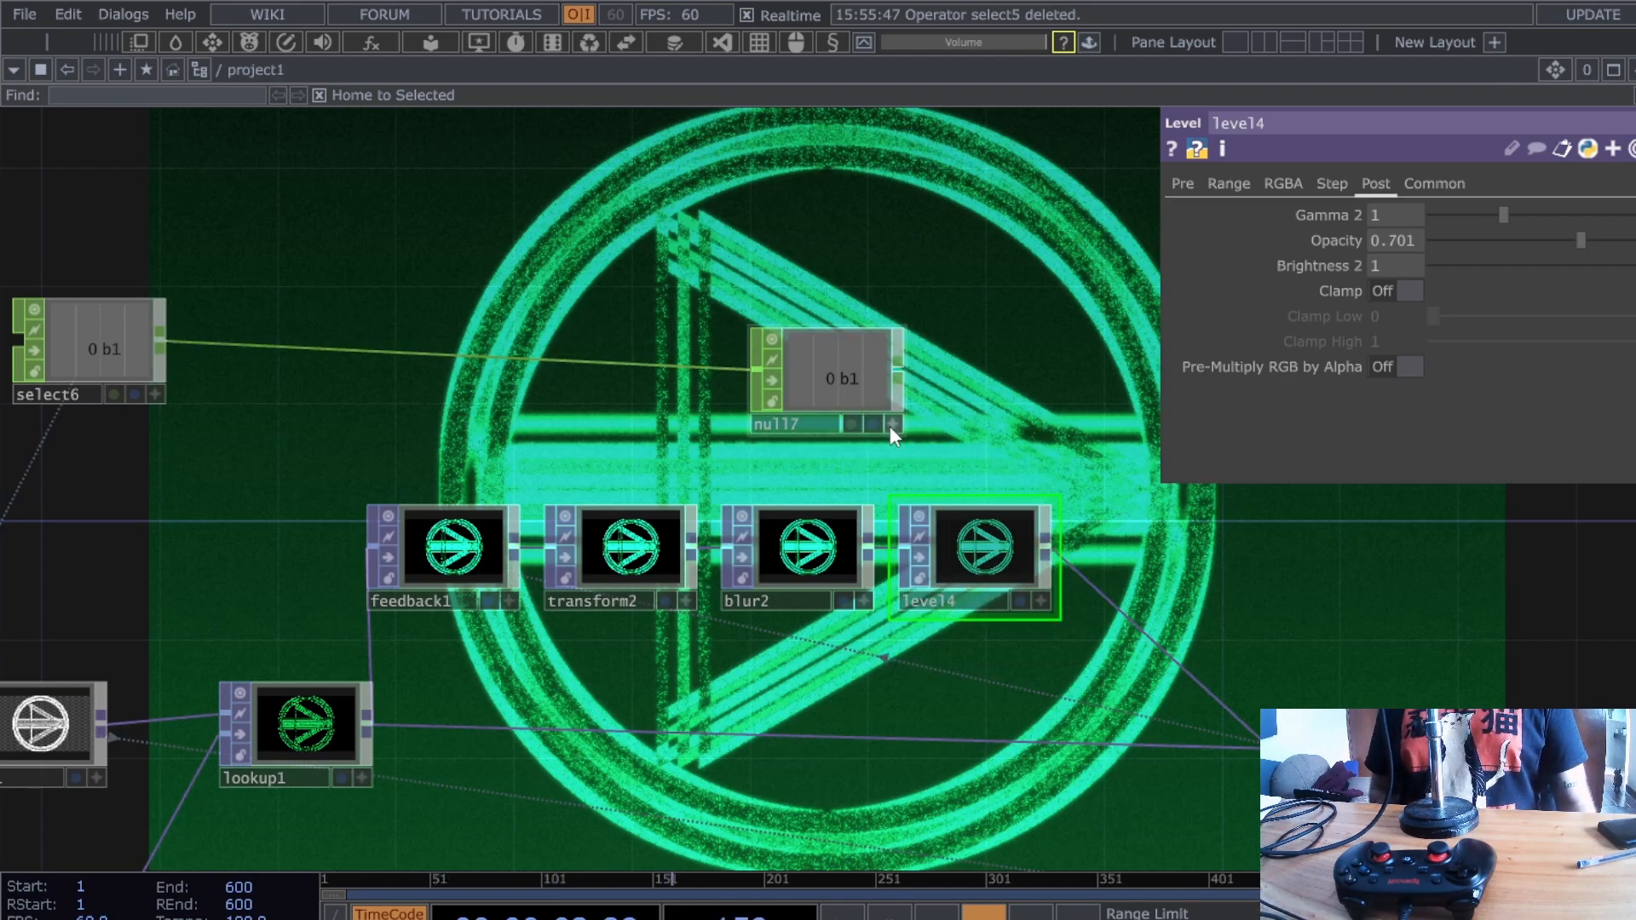
pyautogui.moveTo(890, 418); pyautogui.dragTo(1398, 242)
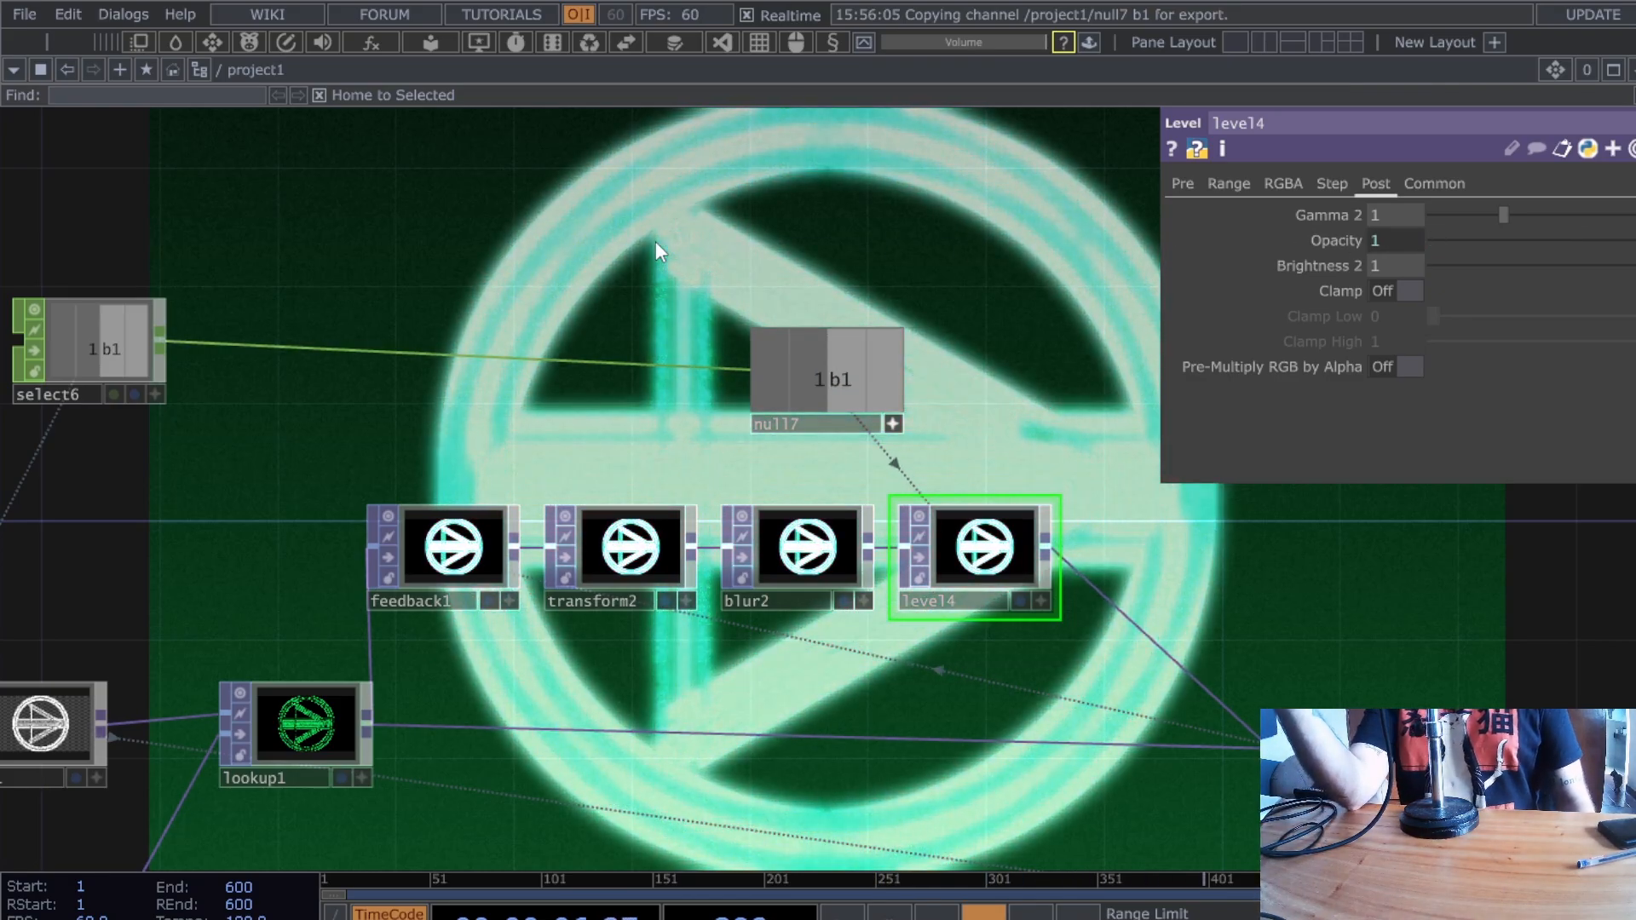
pyautogui.moveTo(797, 423); pyautogui.dragTo(877, 405)
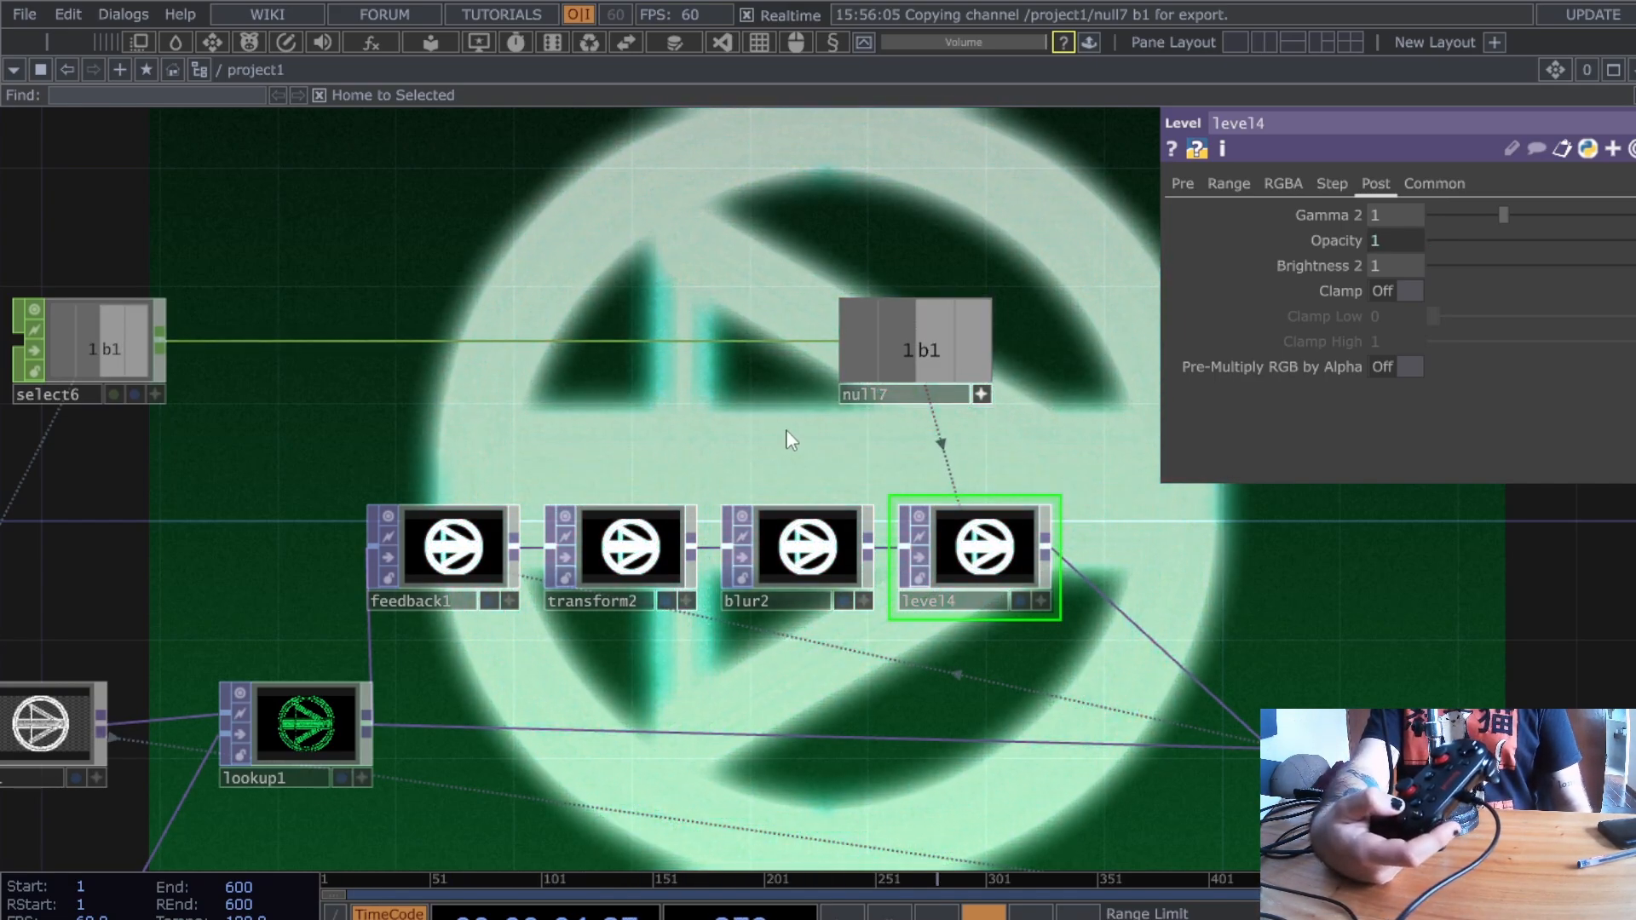
pyautogui.moveTo(786, 432); pyautogui.dragTo(888, 441)
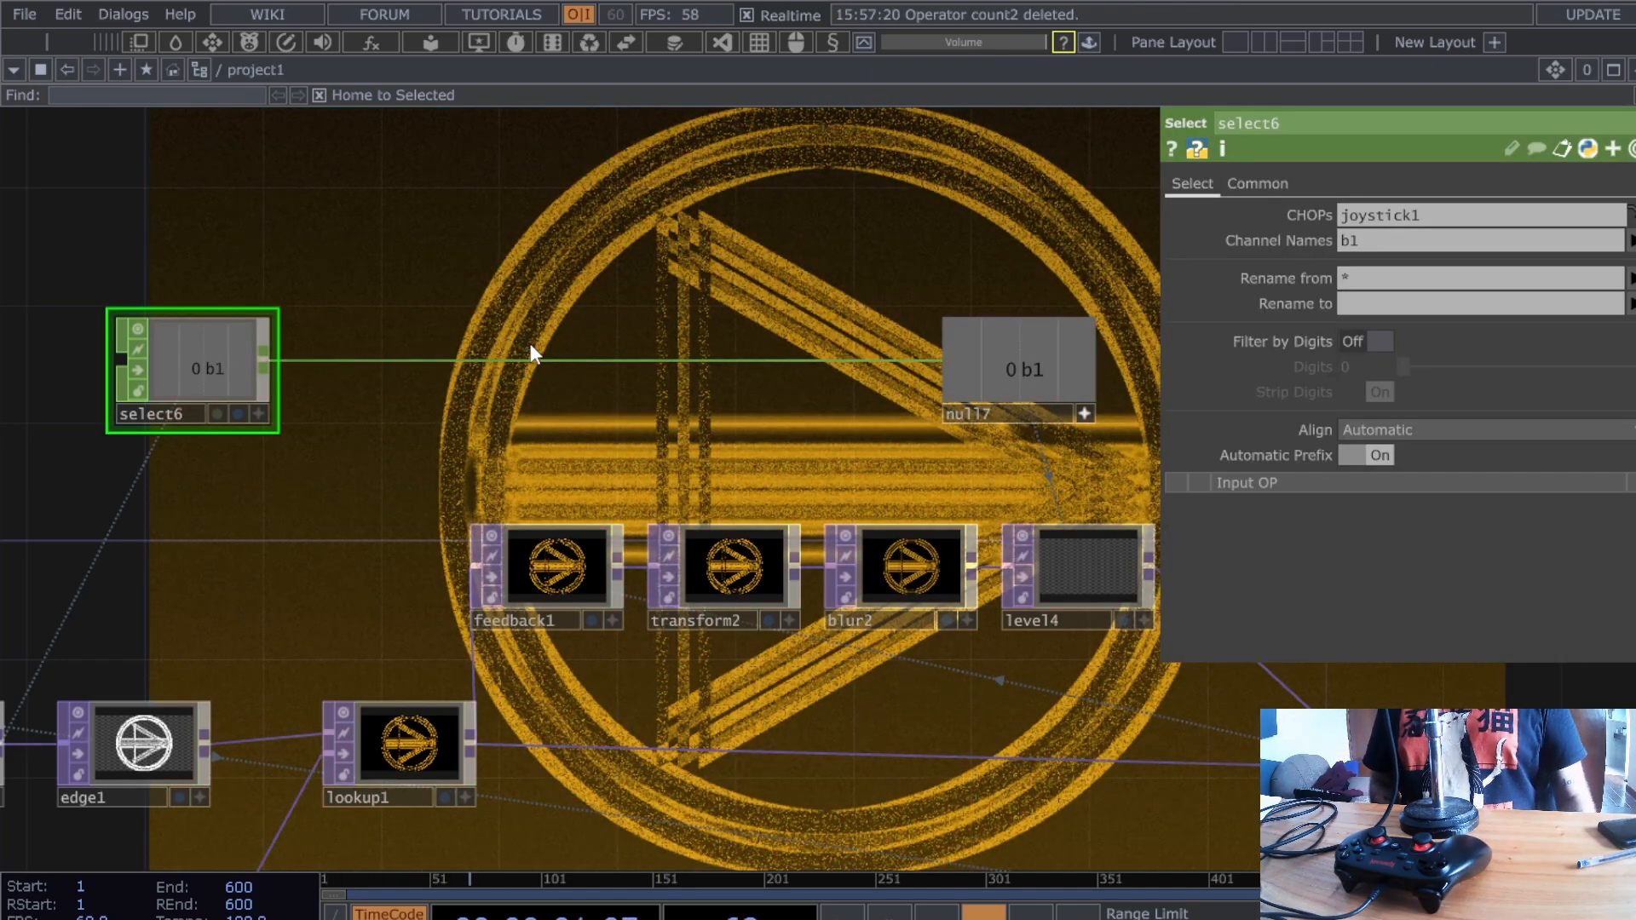
# - Restore count2 and set its Limit to Loop Min/Max with Limit Maximum 1
pyautogui.hotkey('ctrl', 'z')
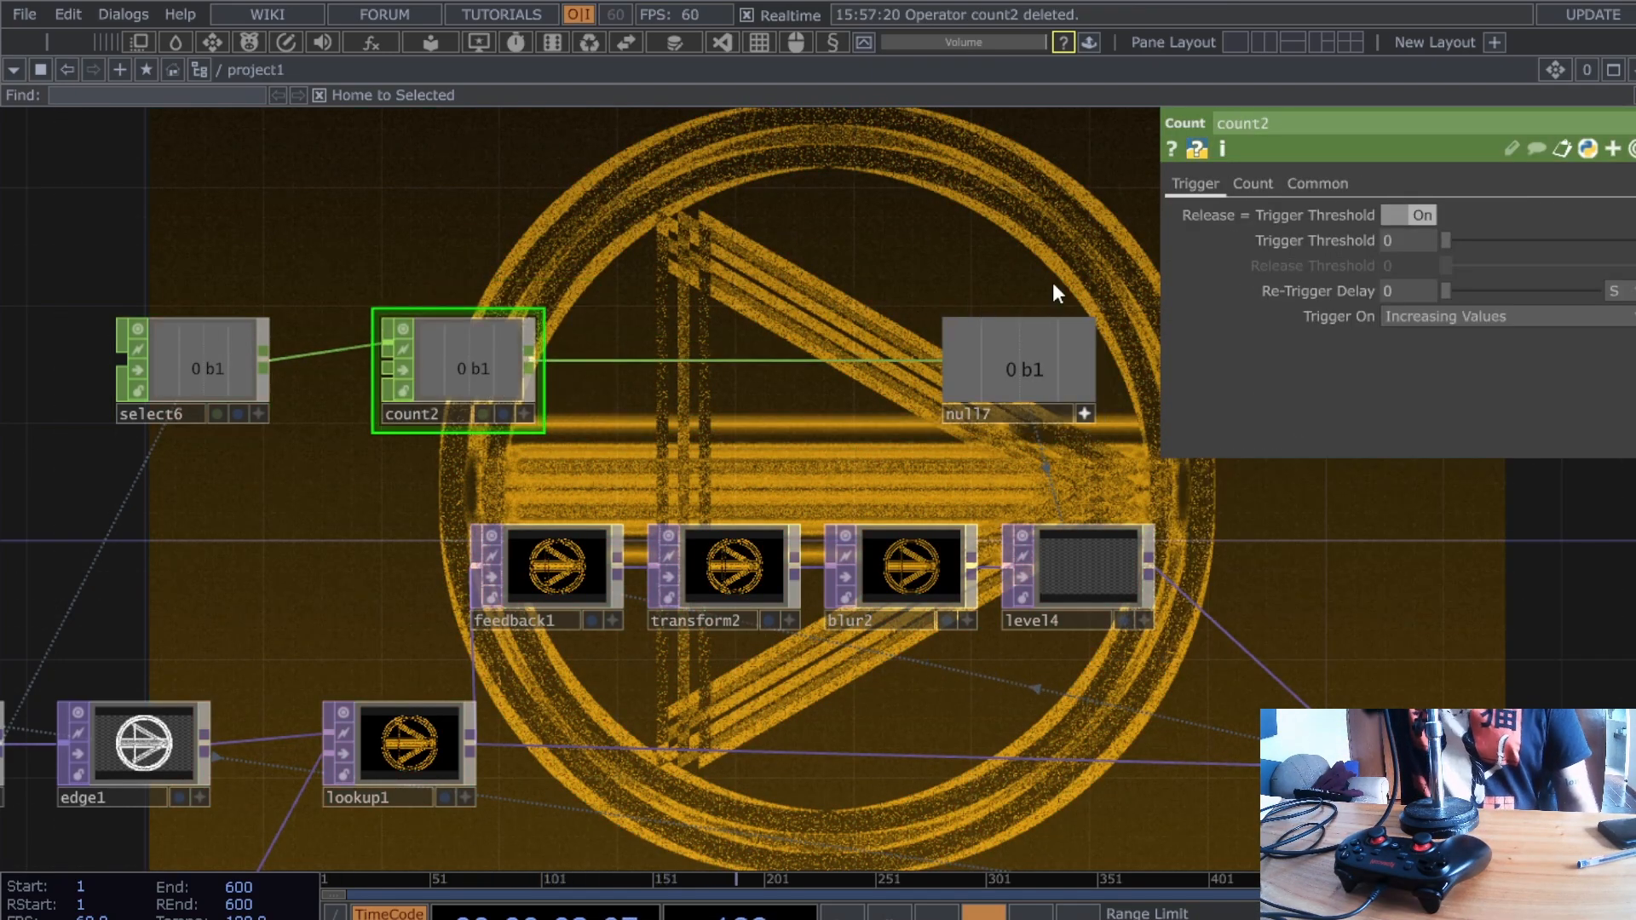
pyautogui.click(1263, 192)
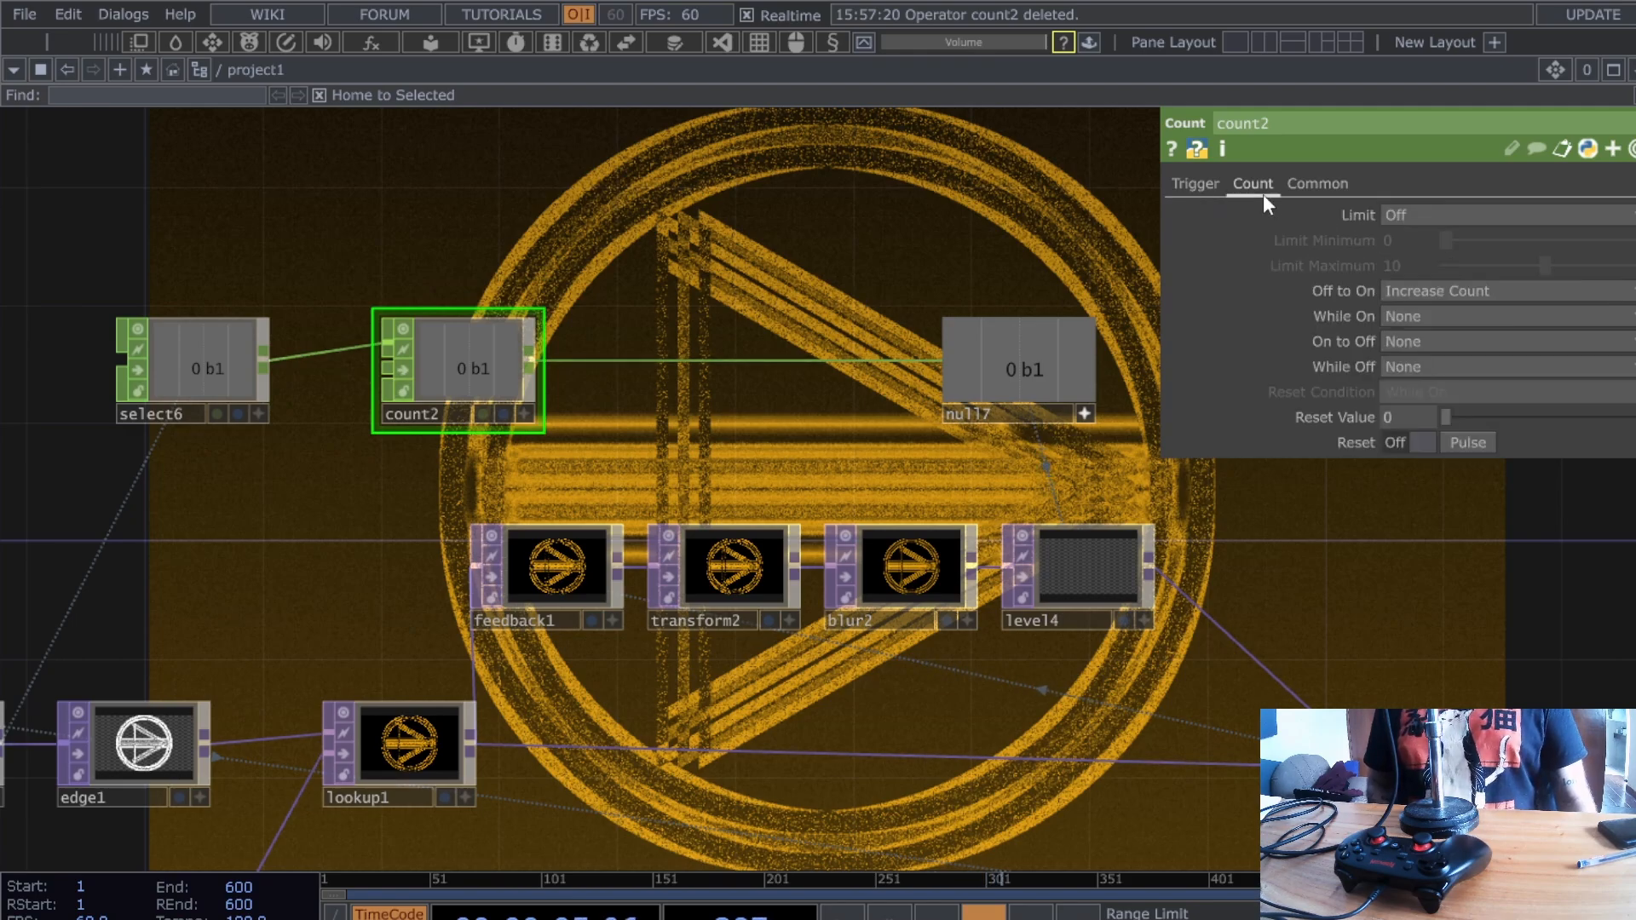
pyautogui.click(1392, 216)
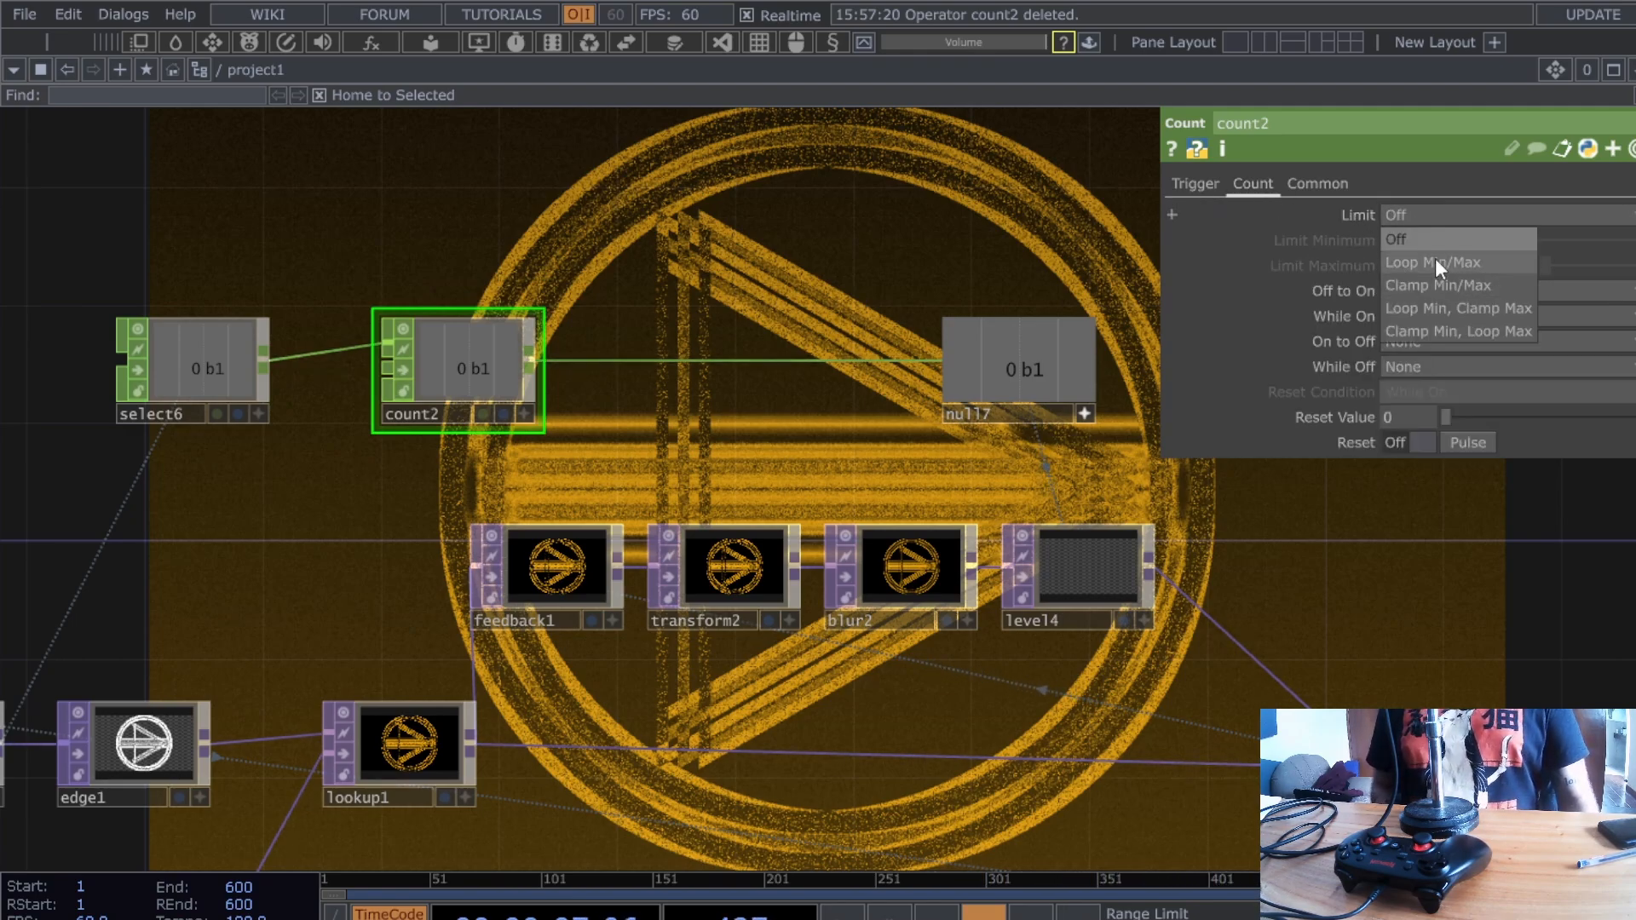
pyautogui.click(1435, 262)
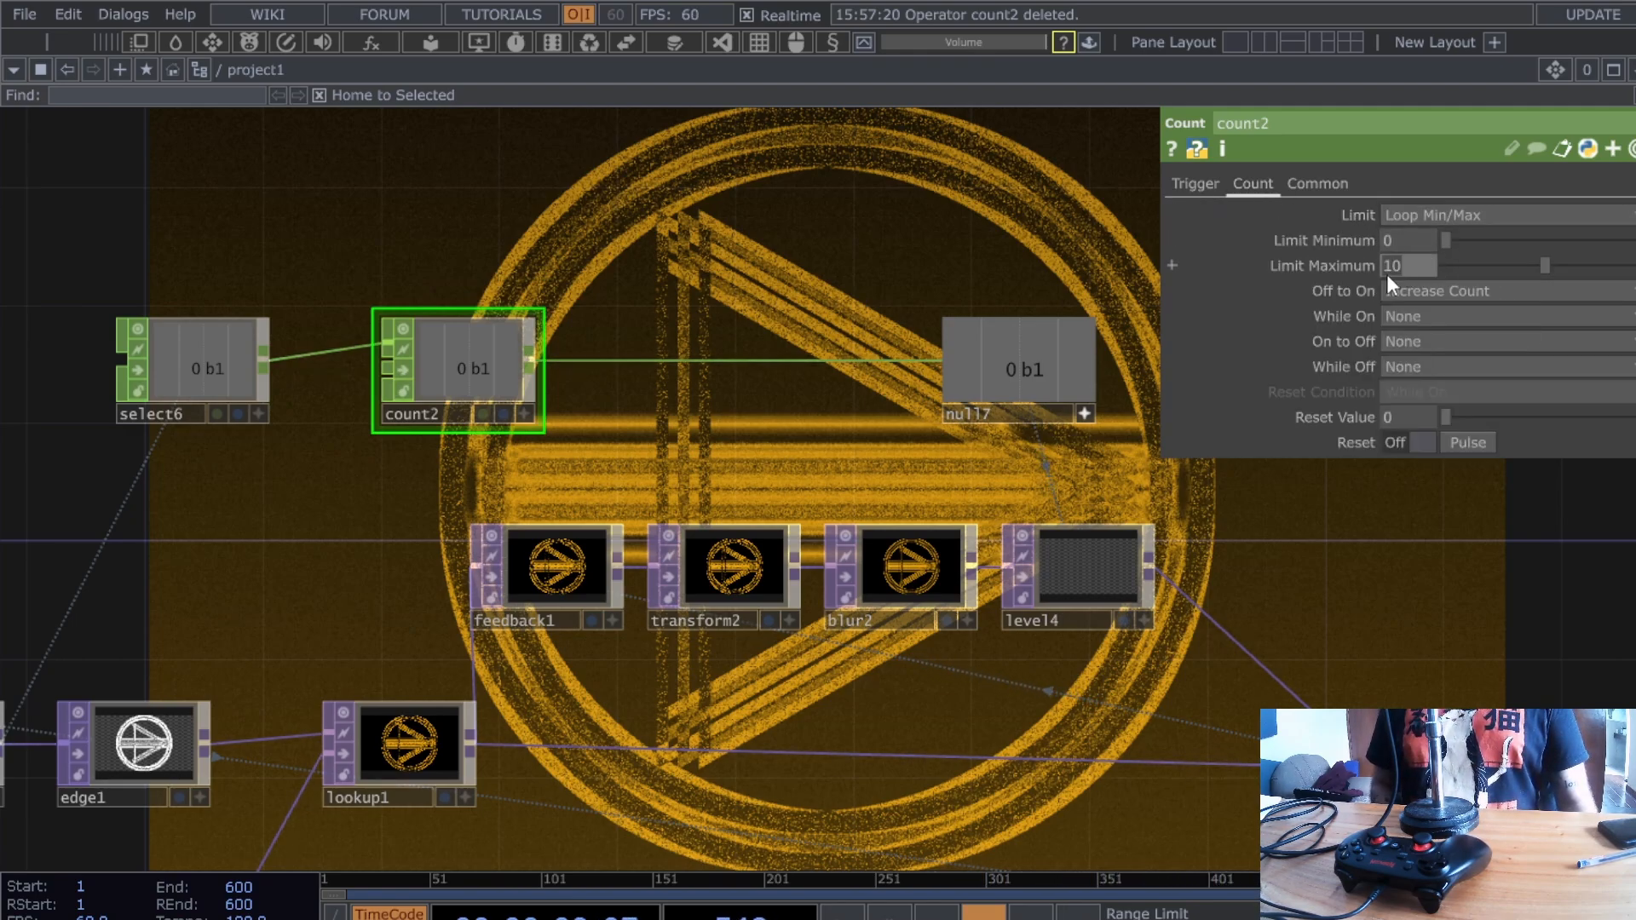
pyautogui.write('1')
pyautogui.press('Return')
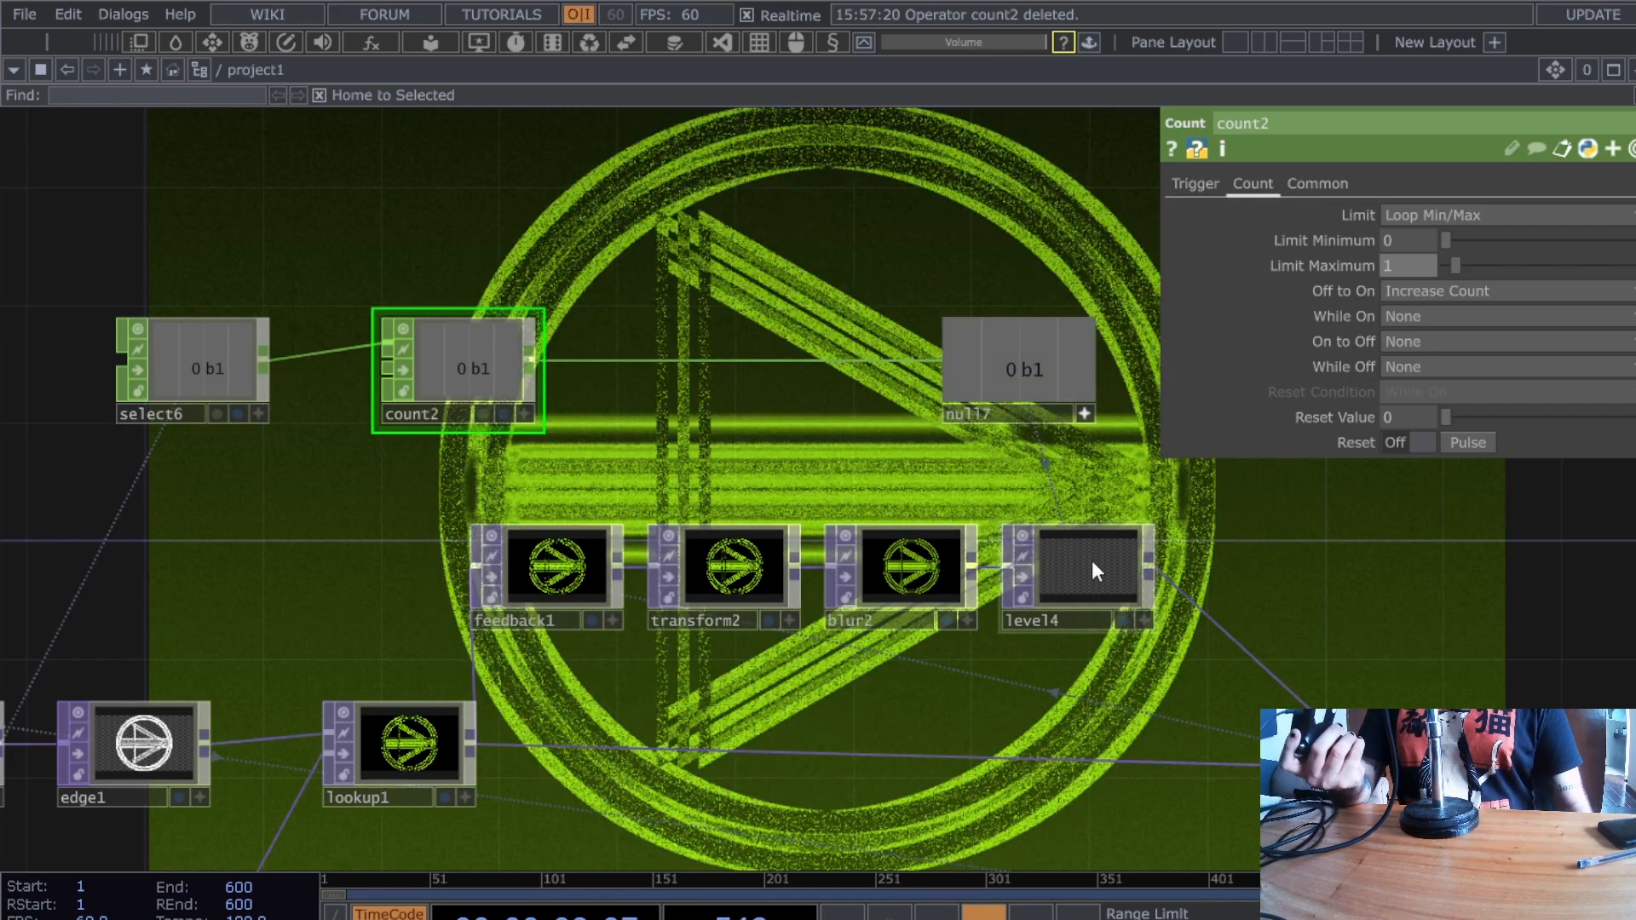
pyautogui.click(1086, 562)
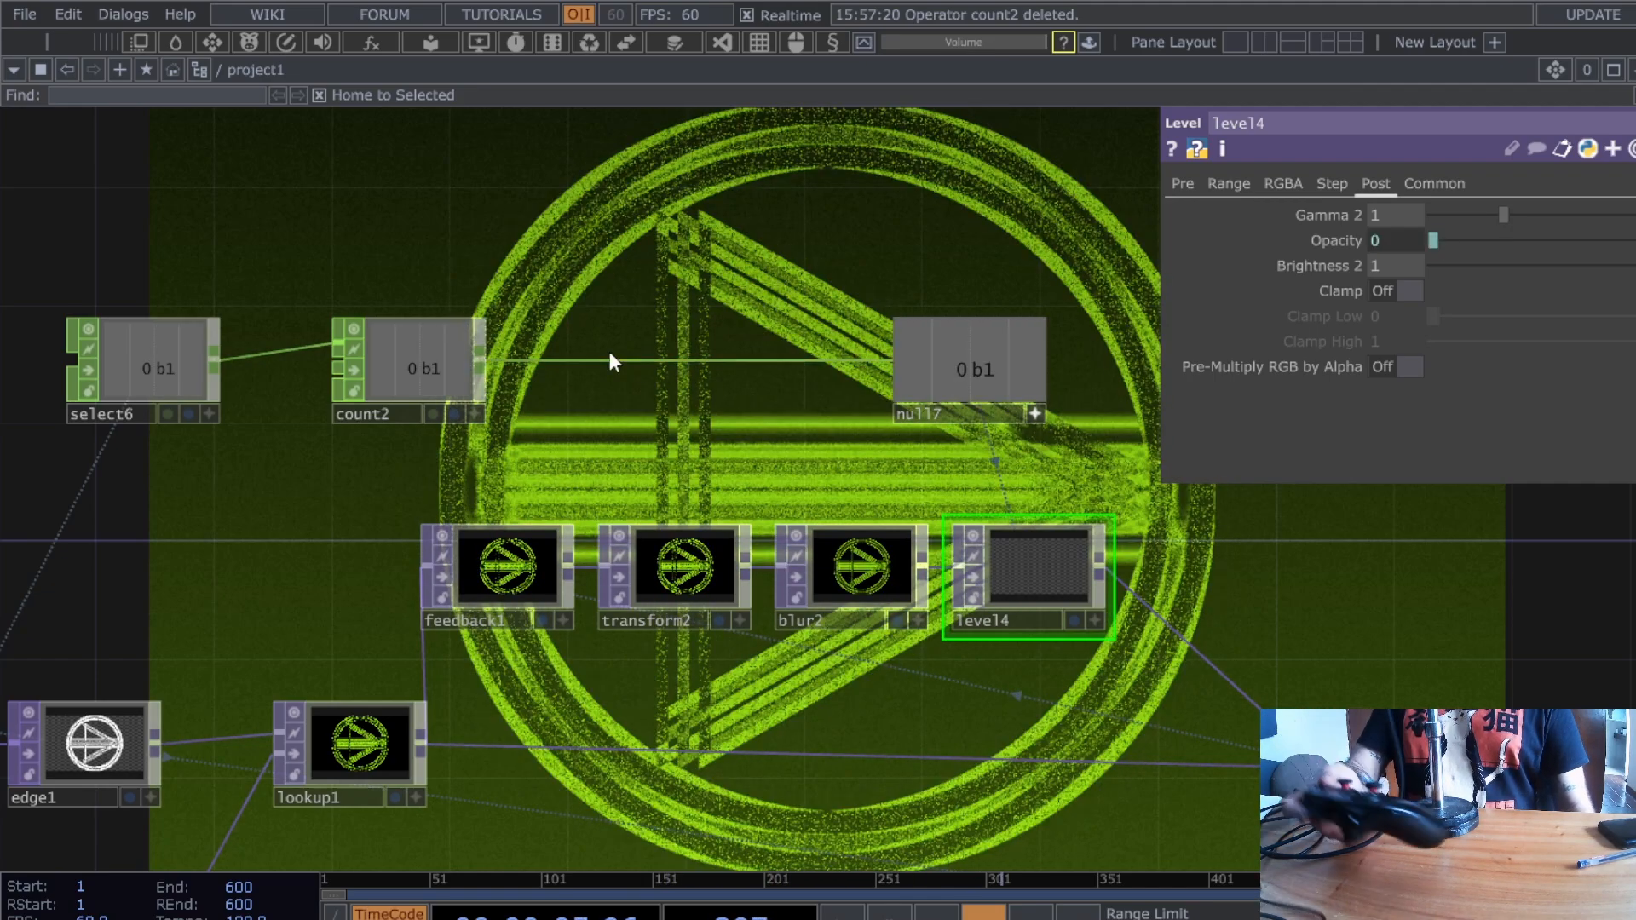
# - Insert a Lag CHOP lag5 between count2 and null17
pyautogui.rightClick(607, 360)
pyautogui.click(663, 339)
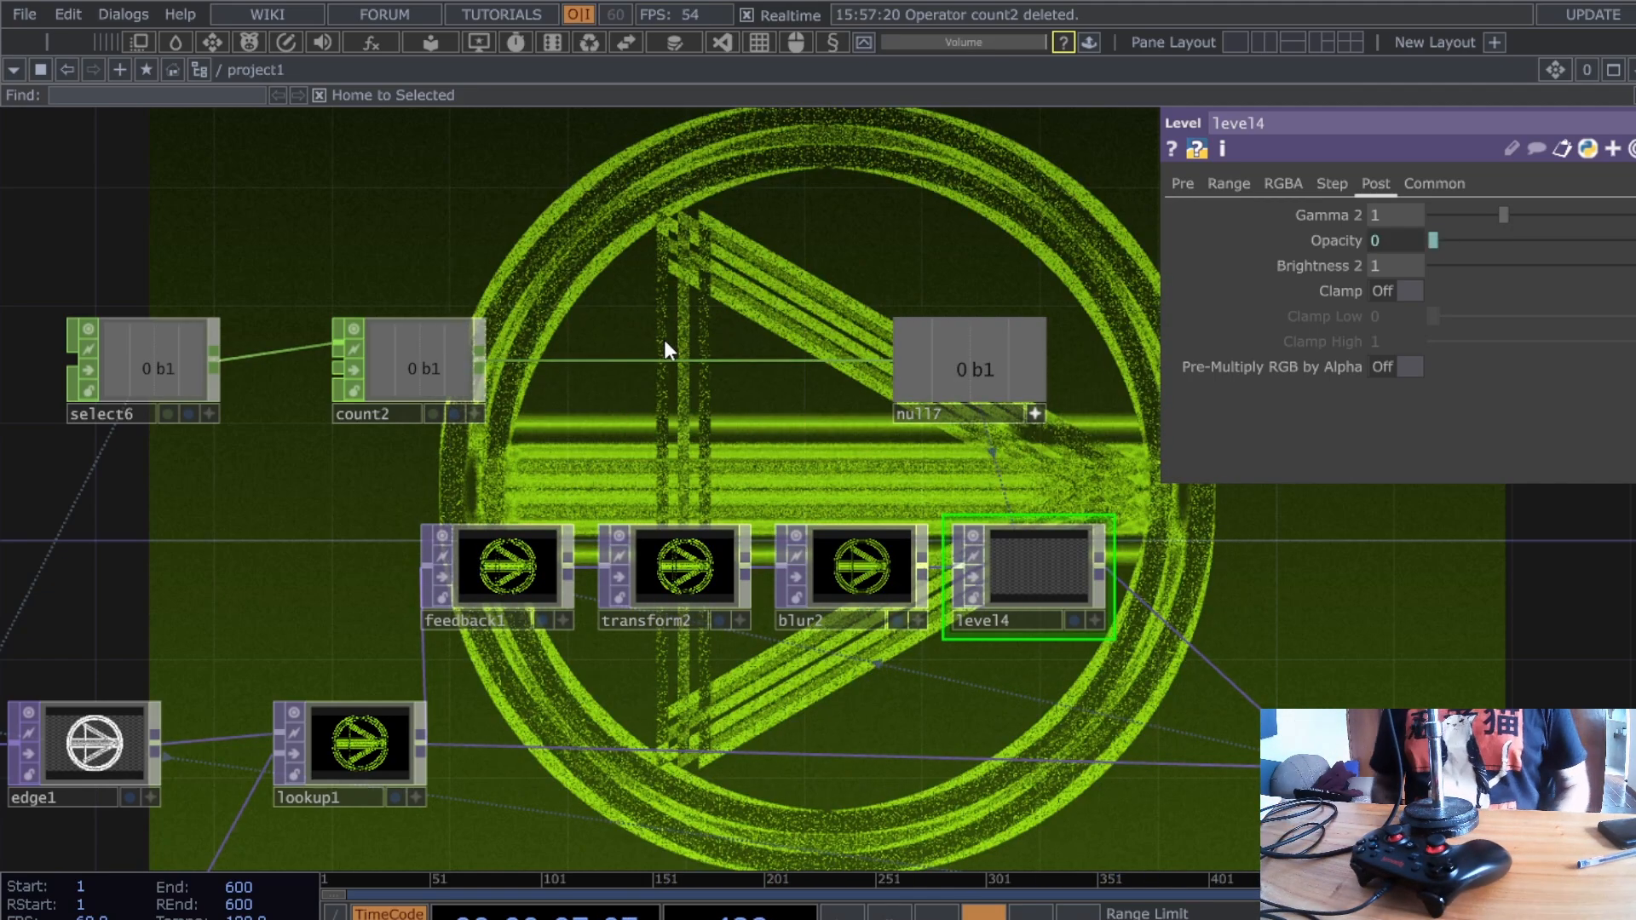
pyautogui.moveTo(663, 339); pyautogui.dragTo(574, 368)
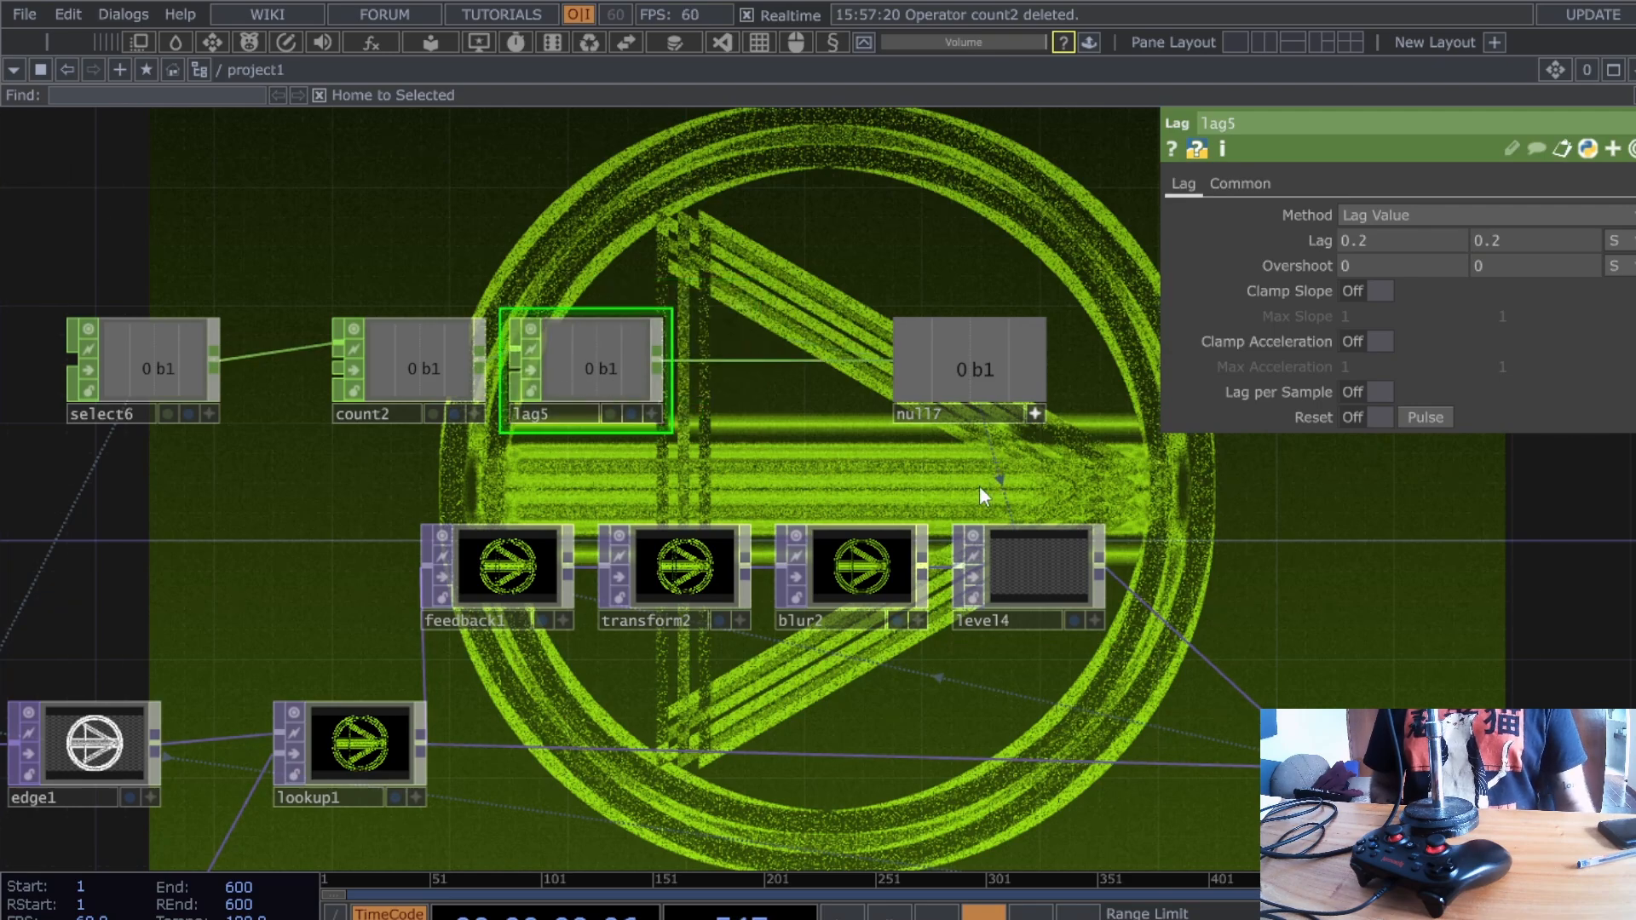
pyautogui.moveTo(934, 411); pyautogui.dragTo(1049, 410)
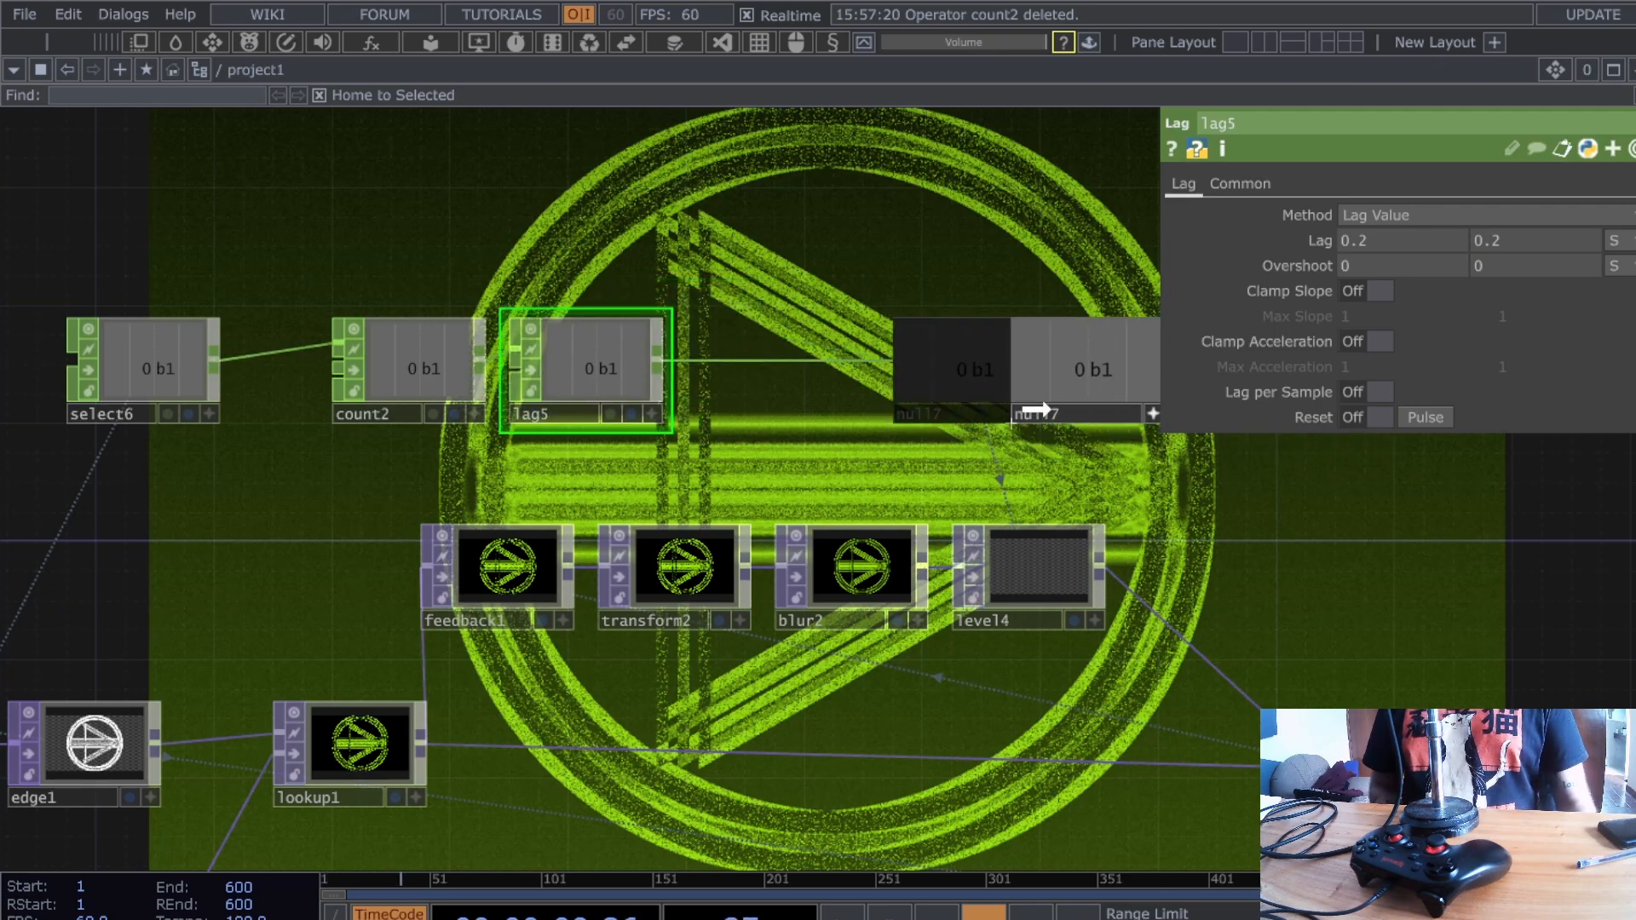
pyautogui.rightClick(846, 361)
pyautogui.click(596, 391)
pyautogui.moveTo(597, 391); pyautogui.dragTo(895, 379)
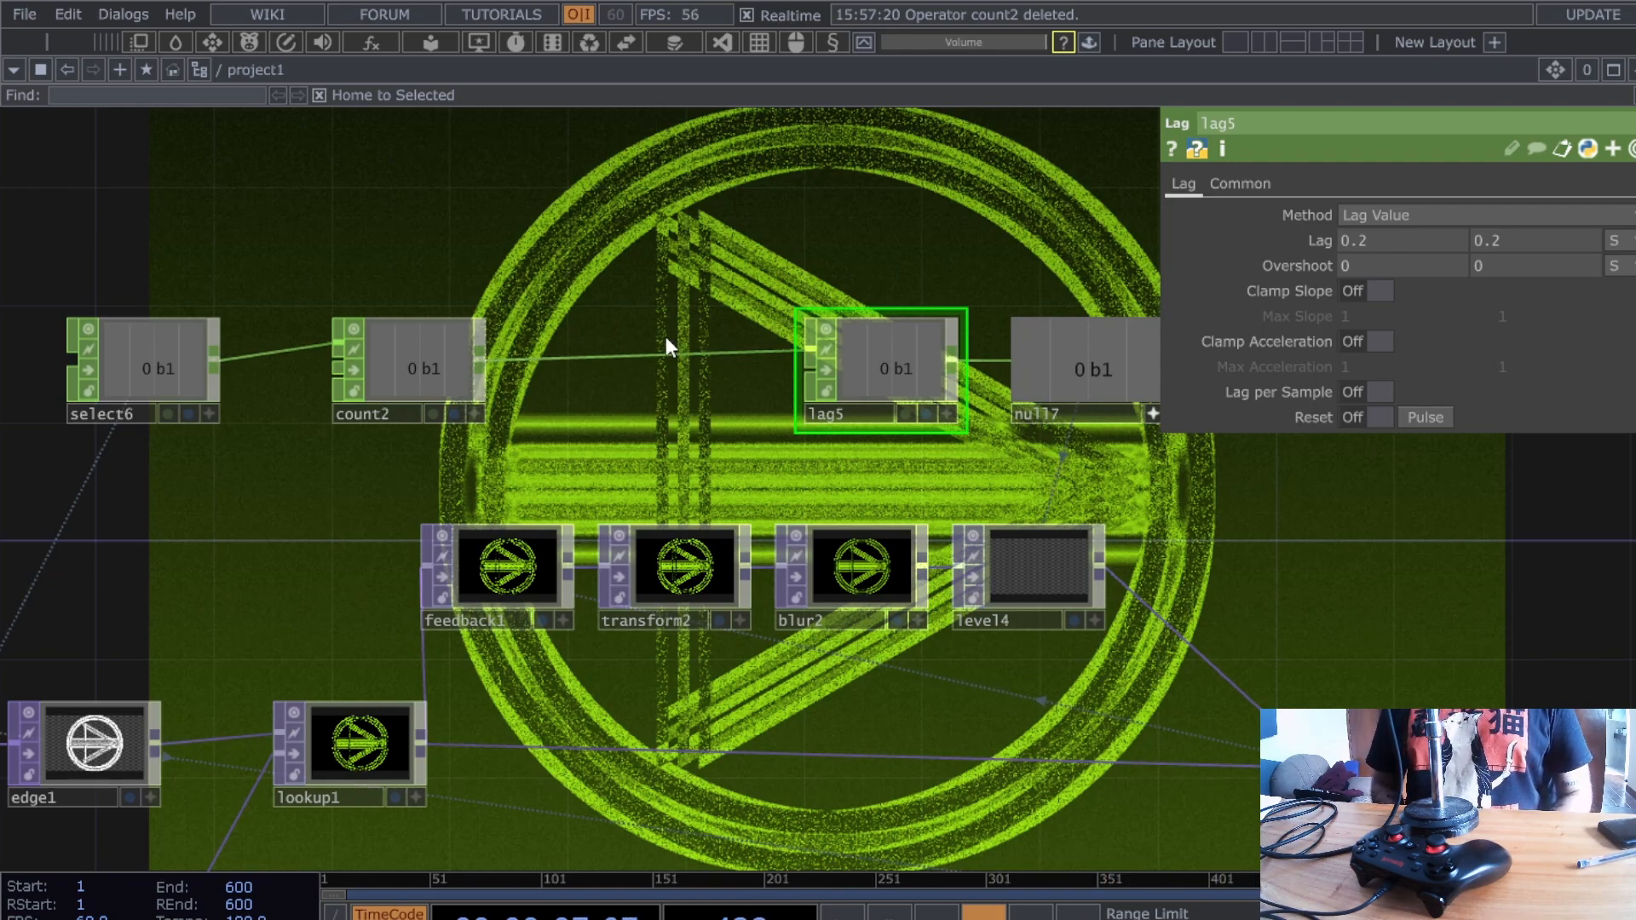
# - Paste a Math CHOP math4 before lag5, remapping 0–1 to 0–0.9
pyautogui.hotkey('ctrl', 'v')
pyautogui.moveTo(666, 336); pyautogui.dragTo(608, 366)
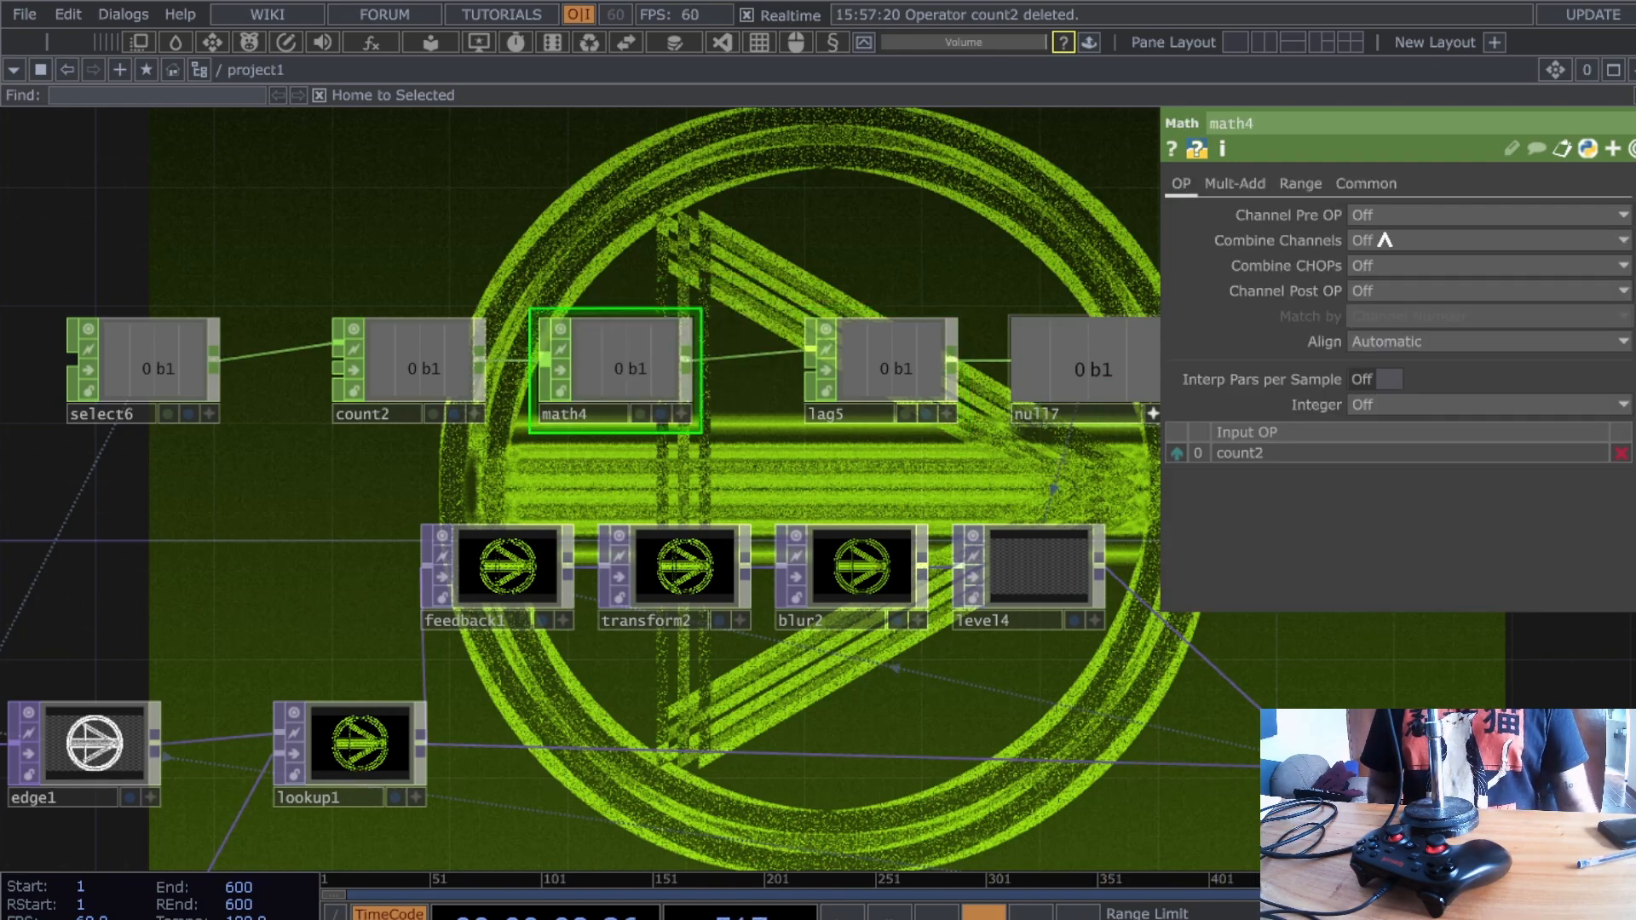
pyautogui.click(1297, 184)
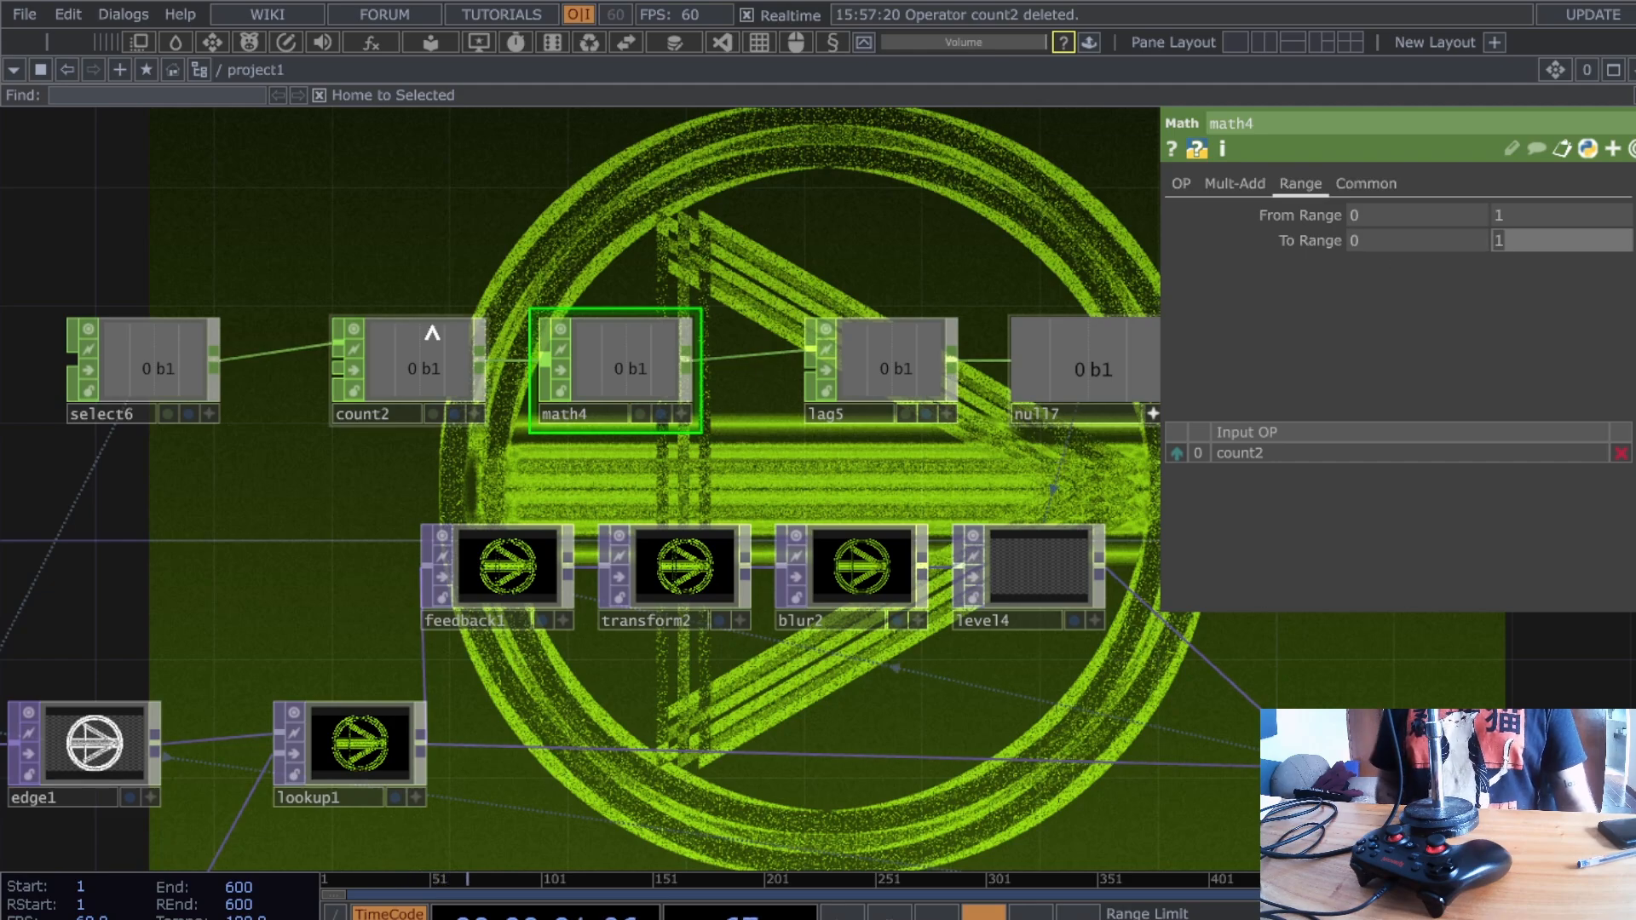
pyautogui.moveTo(942, 215); pyautogui.dragTo(878, 282)
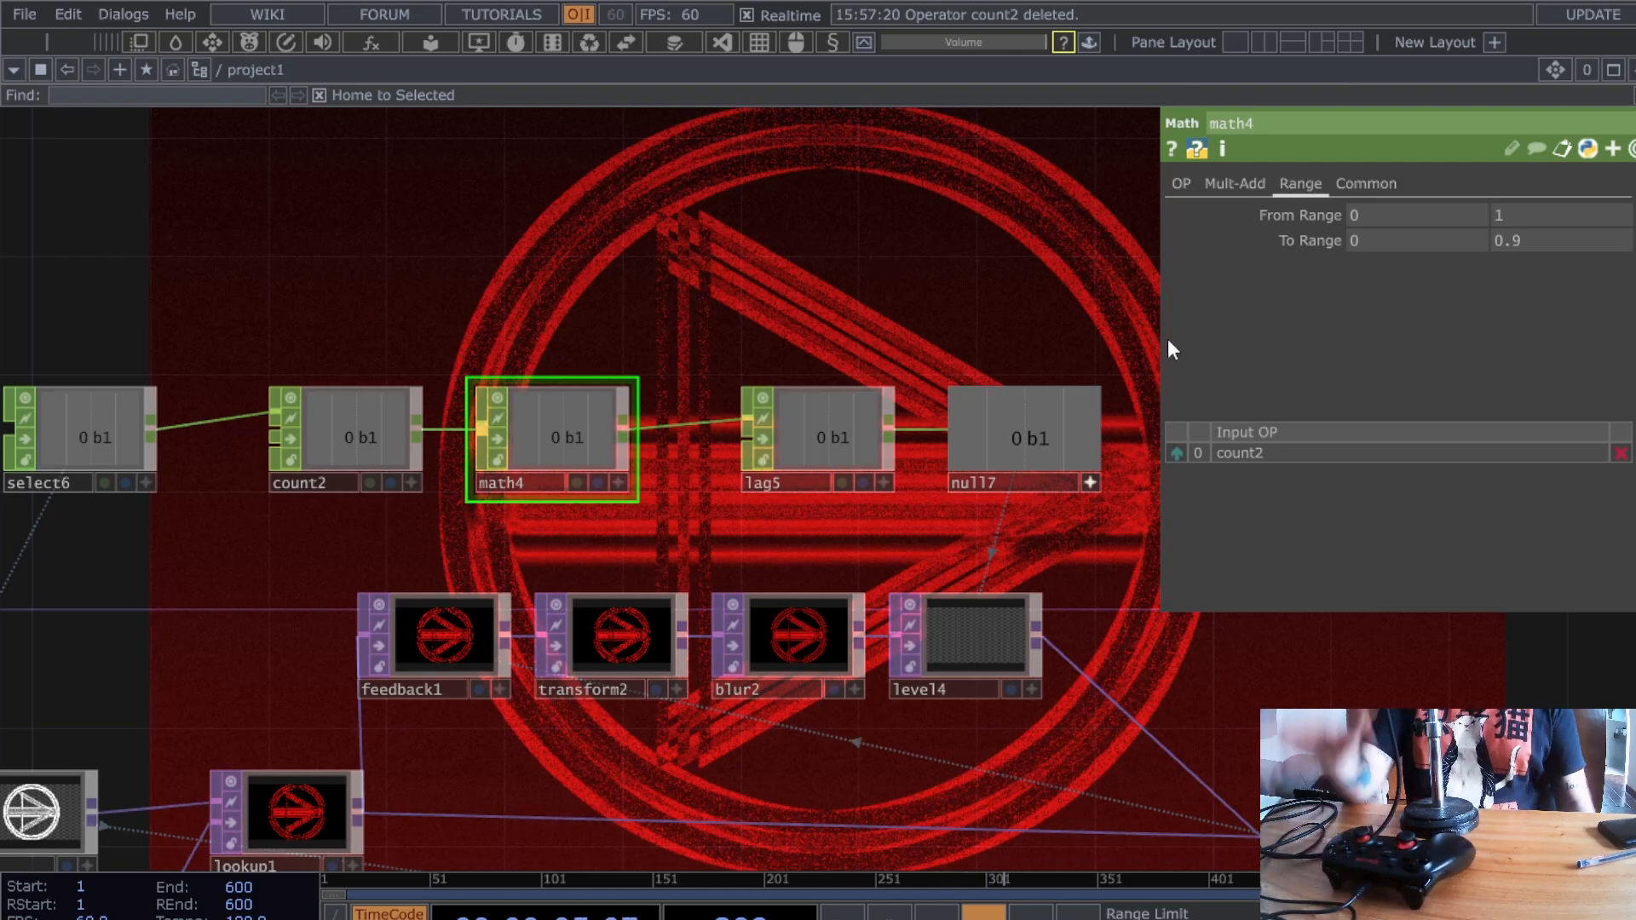
pyautogui.scroll(-3, 893, 506)
pyautogui.moveTo(812, 748); pyautogui.dragTo(980, 390)
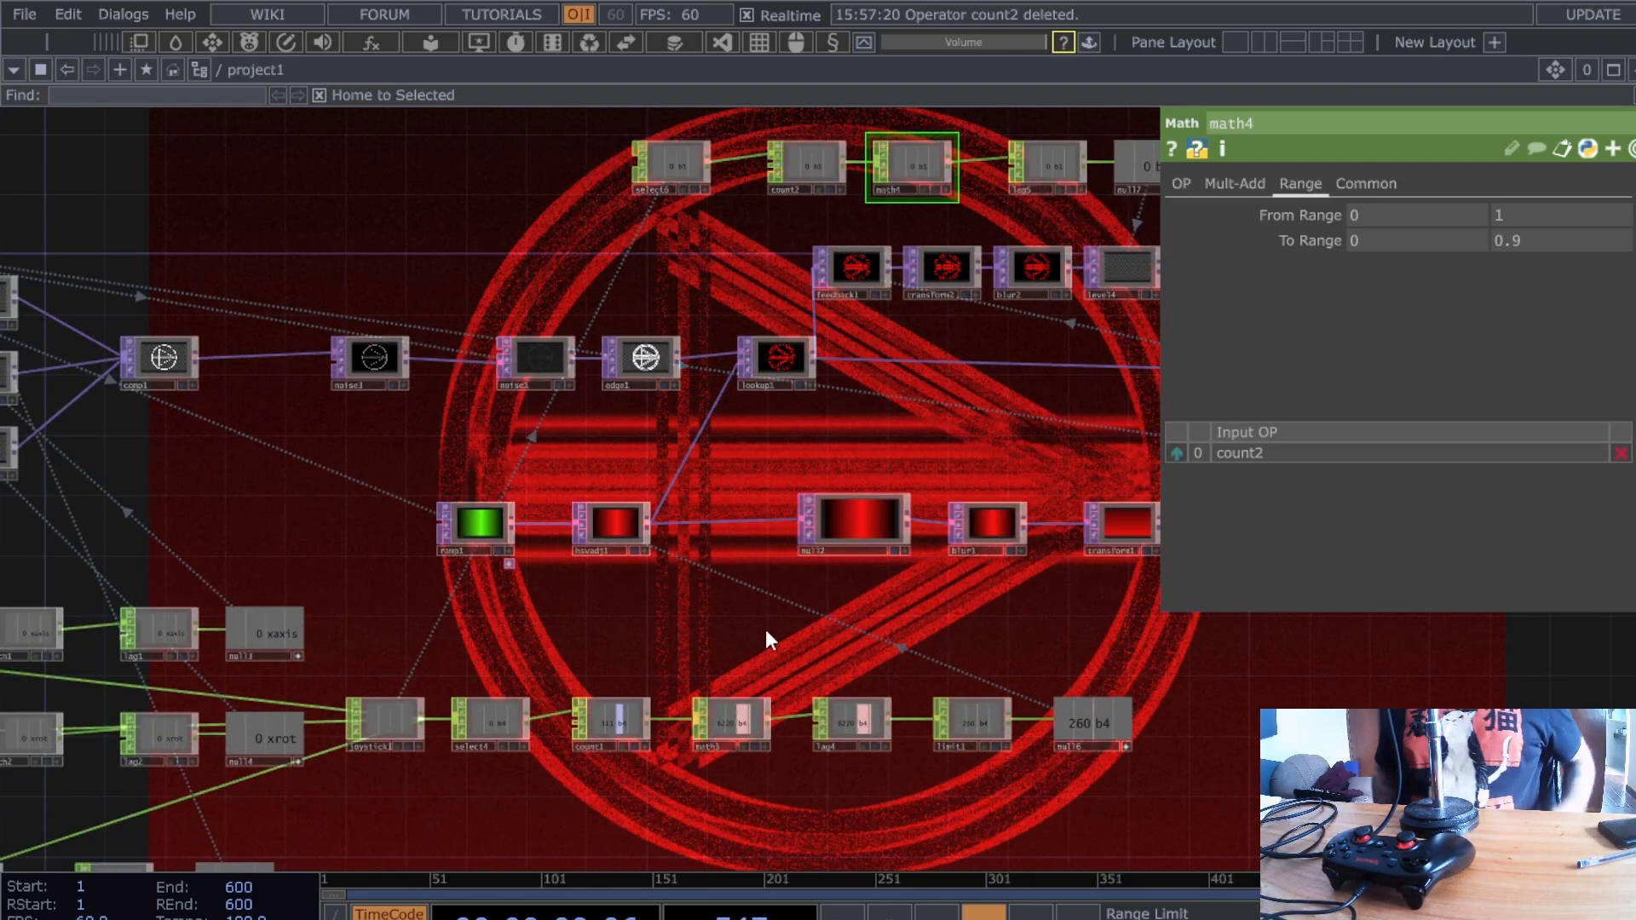
pyautogui.moveTo(601, 625); pyautogui.dragTo(786, 485)
pyautogui.moveTo(976, 705); pyautogui.dragTo(844, 703)
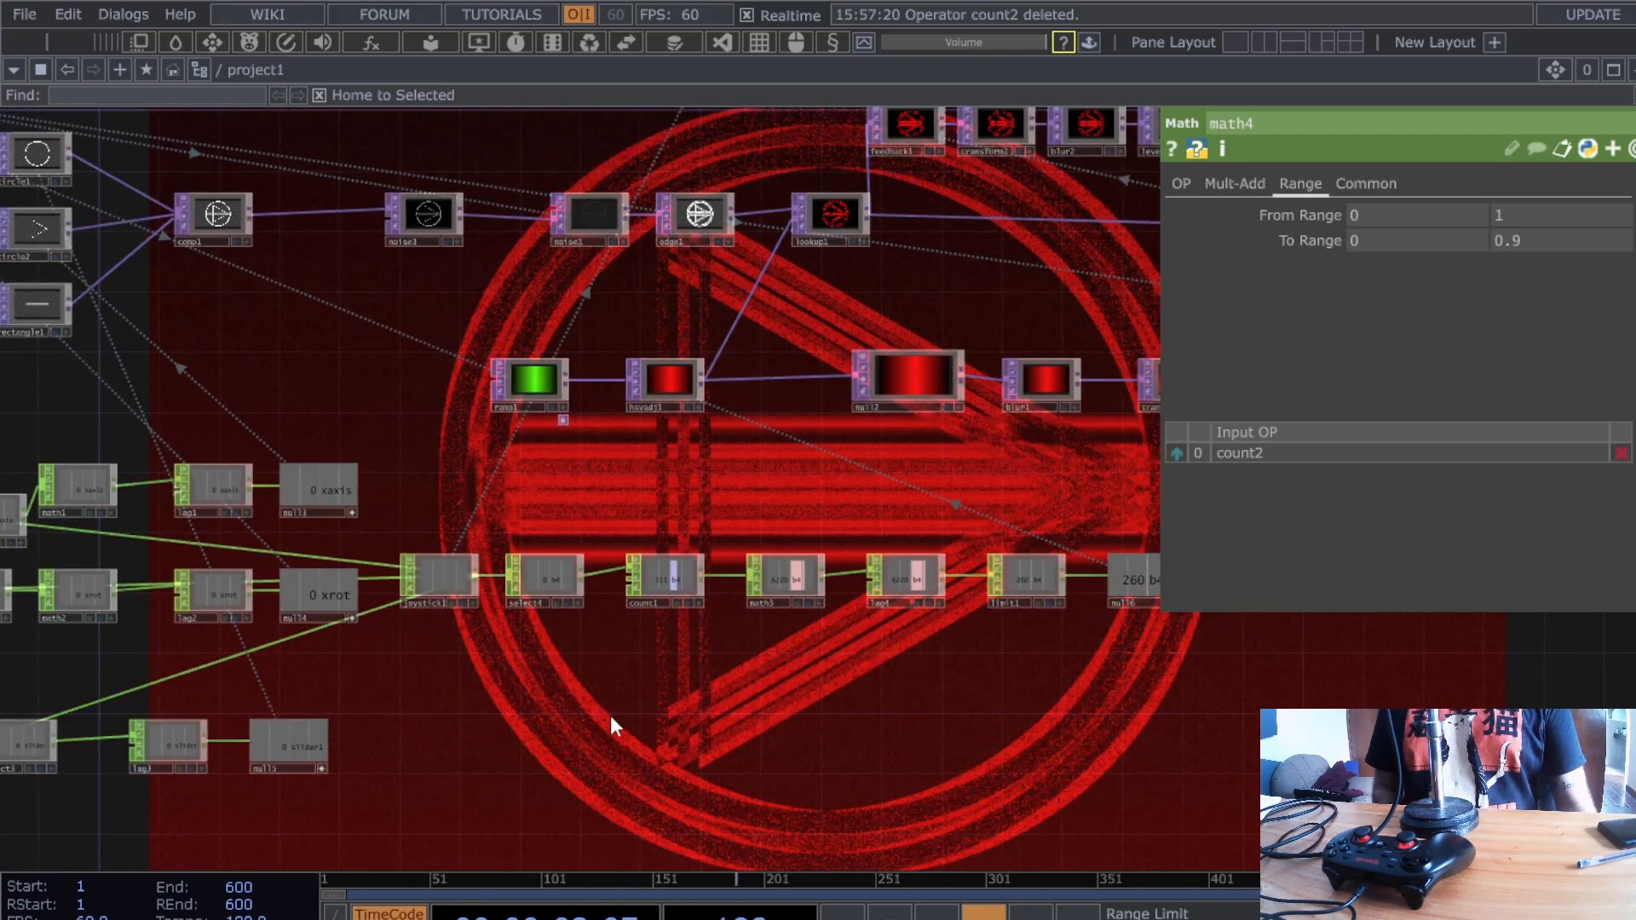
pyautogui.moveTo(573, 319); pyautogui.dragTo(576, 373)
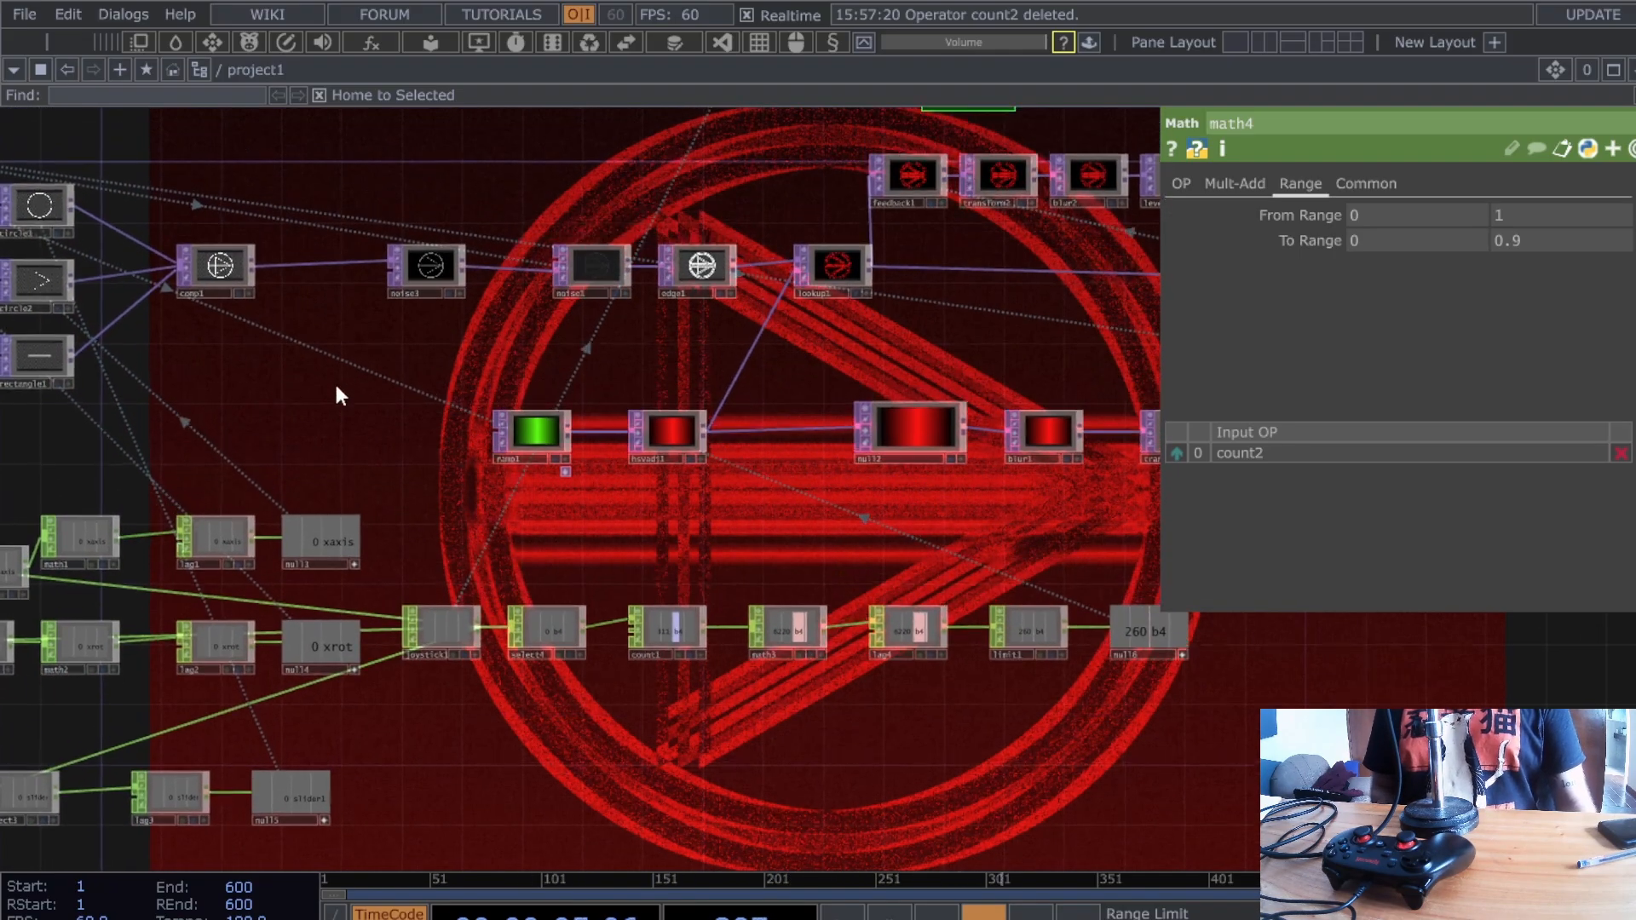
pyautogui.moveTo(384, 326); pyautogui.dragTo(378, 376)
pyautogui.scroll(3, 379, 376)
# - Lower noise3's Amplitude to 0.03
pyautogui.click(474, 284)
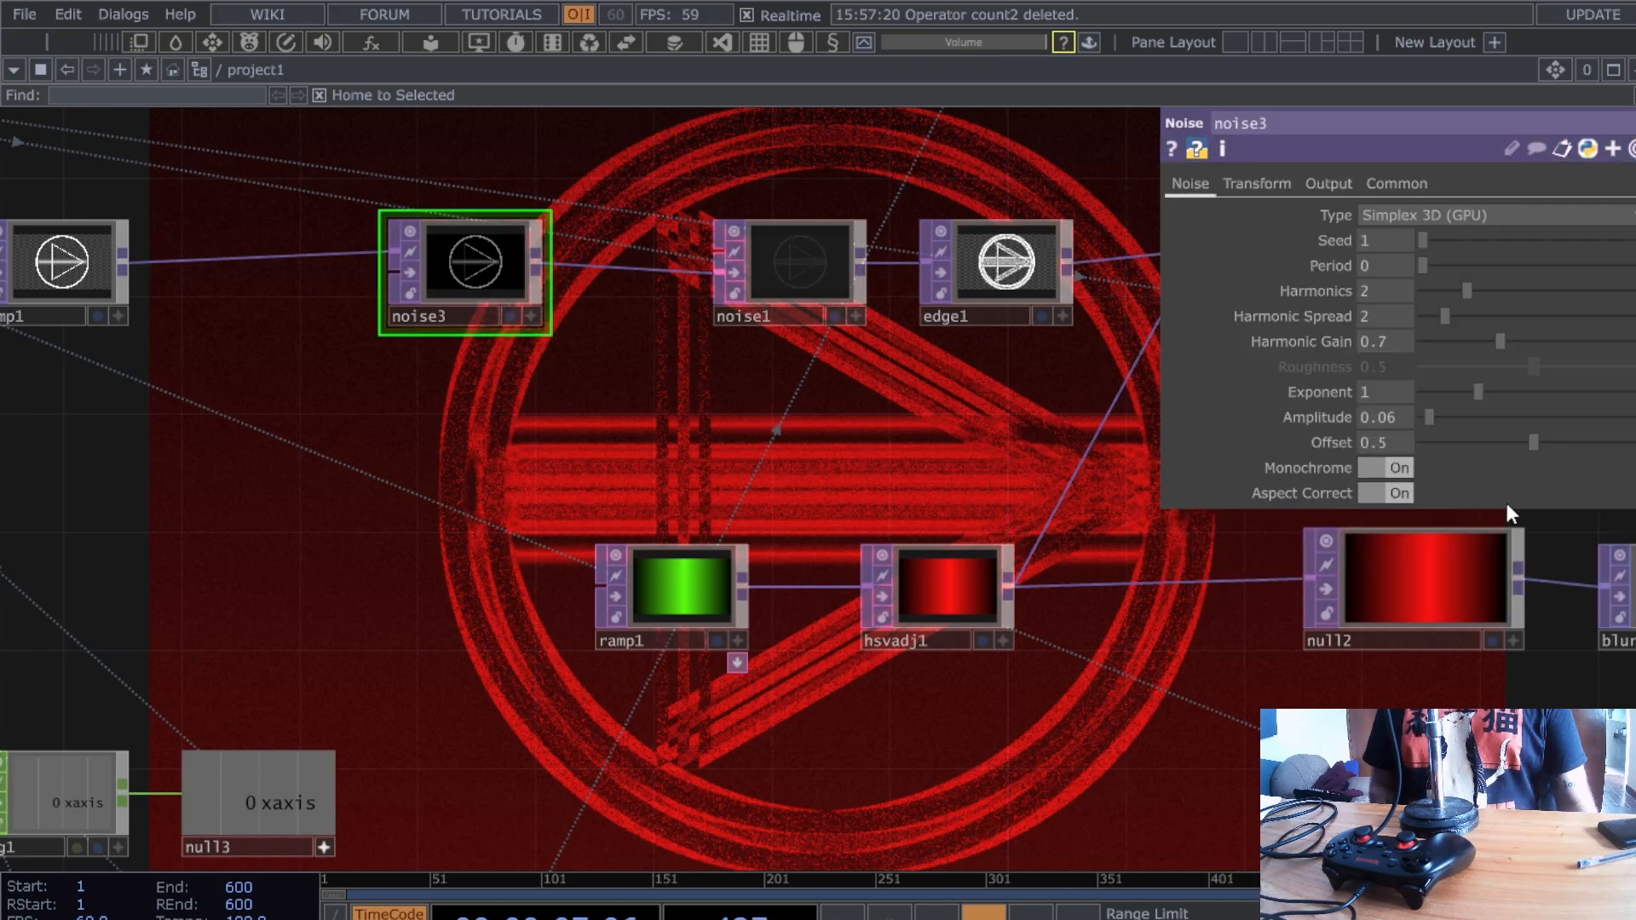
pyautogui.moveTo(1428, 418)
pyautogui.mouseDown()
pyautogui.moveTo(1453, 420)
pyautogui.moveTo(1413, 418)
pyautogui.mouseUp()
pyautogui.moveTo(525, 545); pyautogui.dragTo(778, 159)
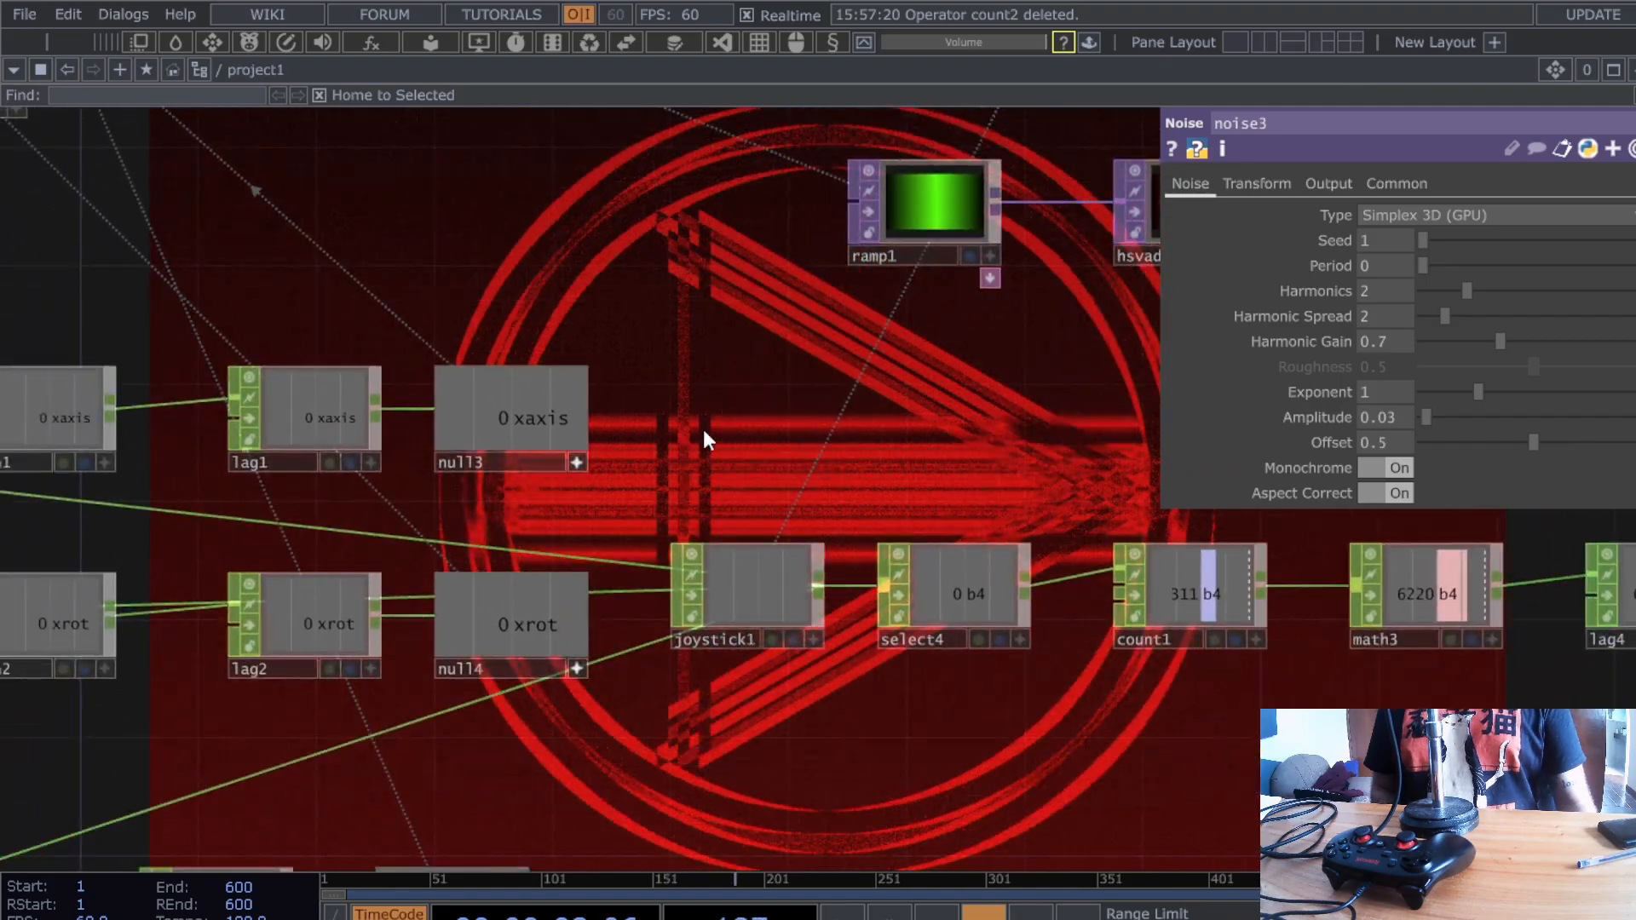
# - Create a new Select CHOP, select5, fed from joystick1's output
pyautogui.moveTo(780, 463); pyautogui.dragTo(884, 580, button='middle')
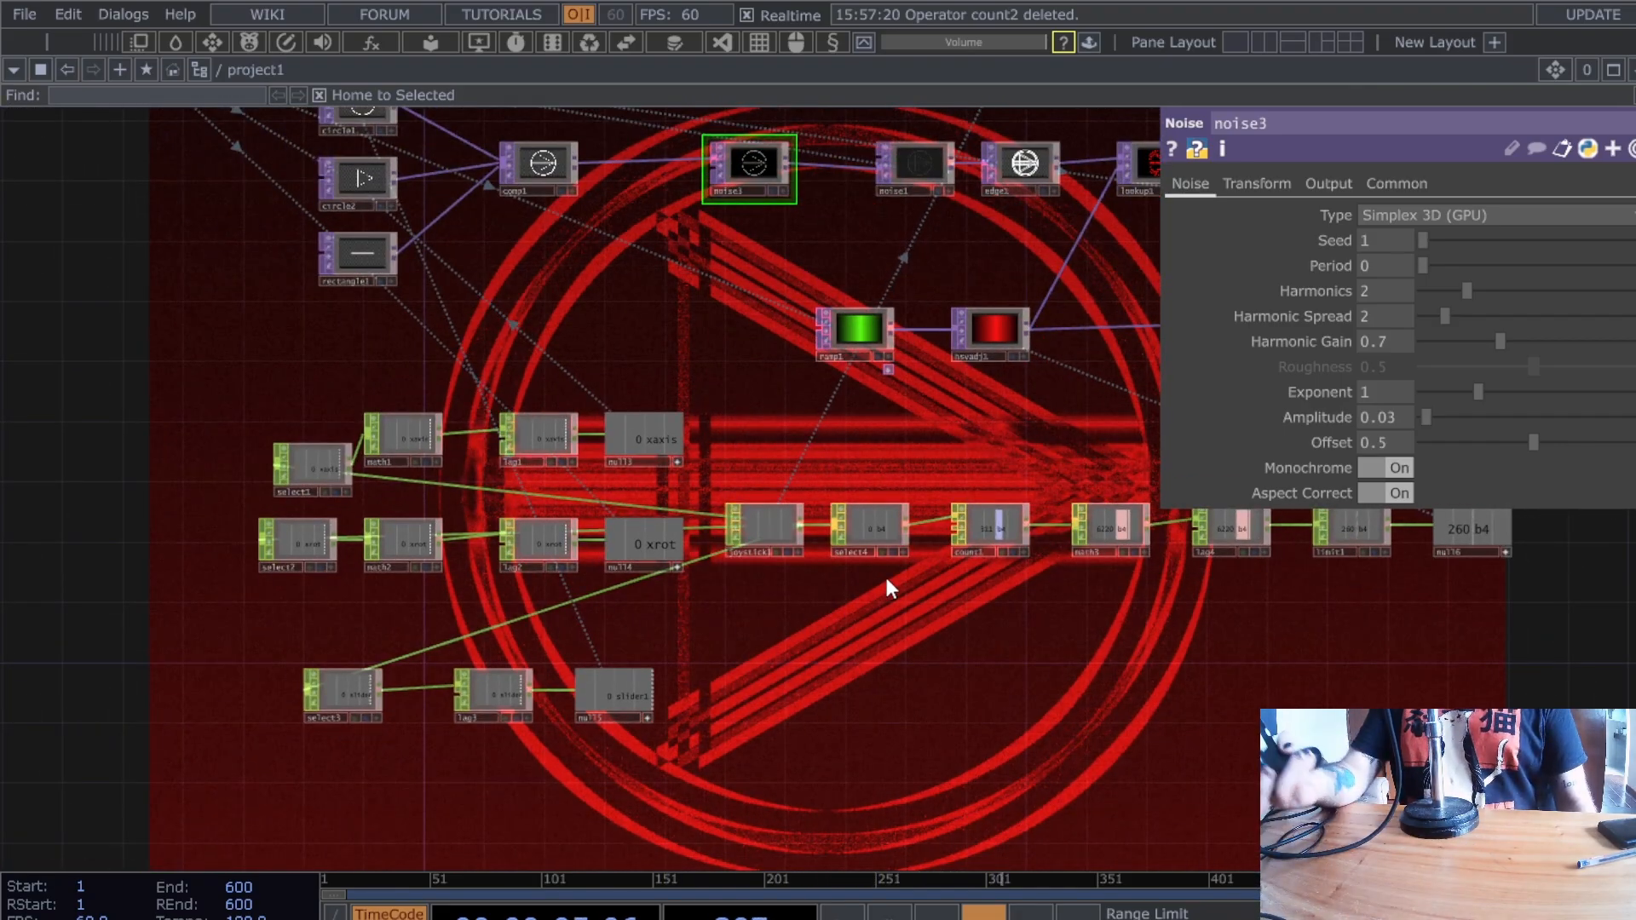
pyautogui.scroll(5, 730, 559)
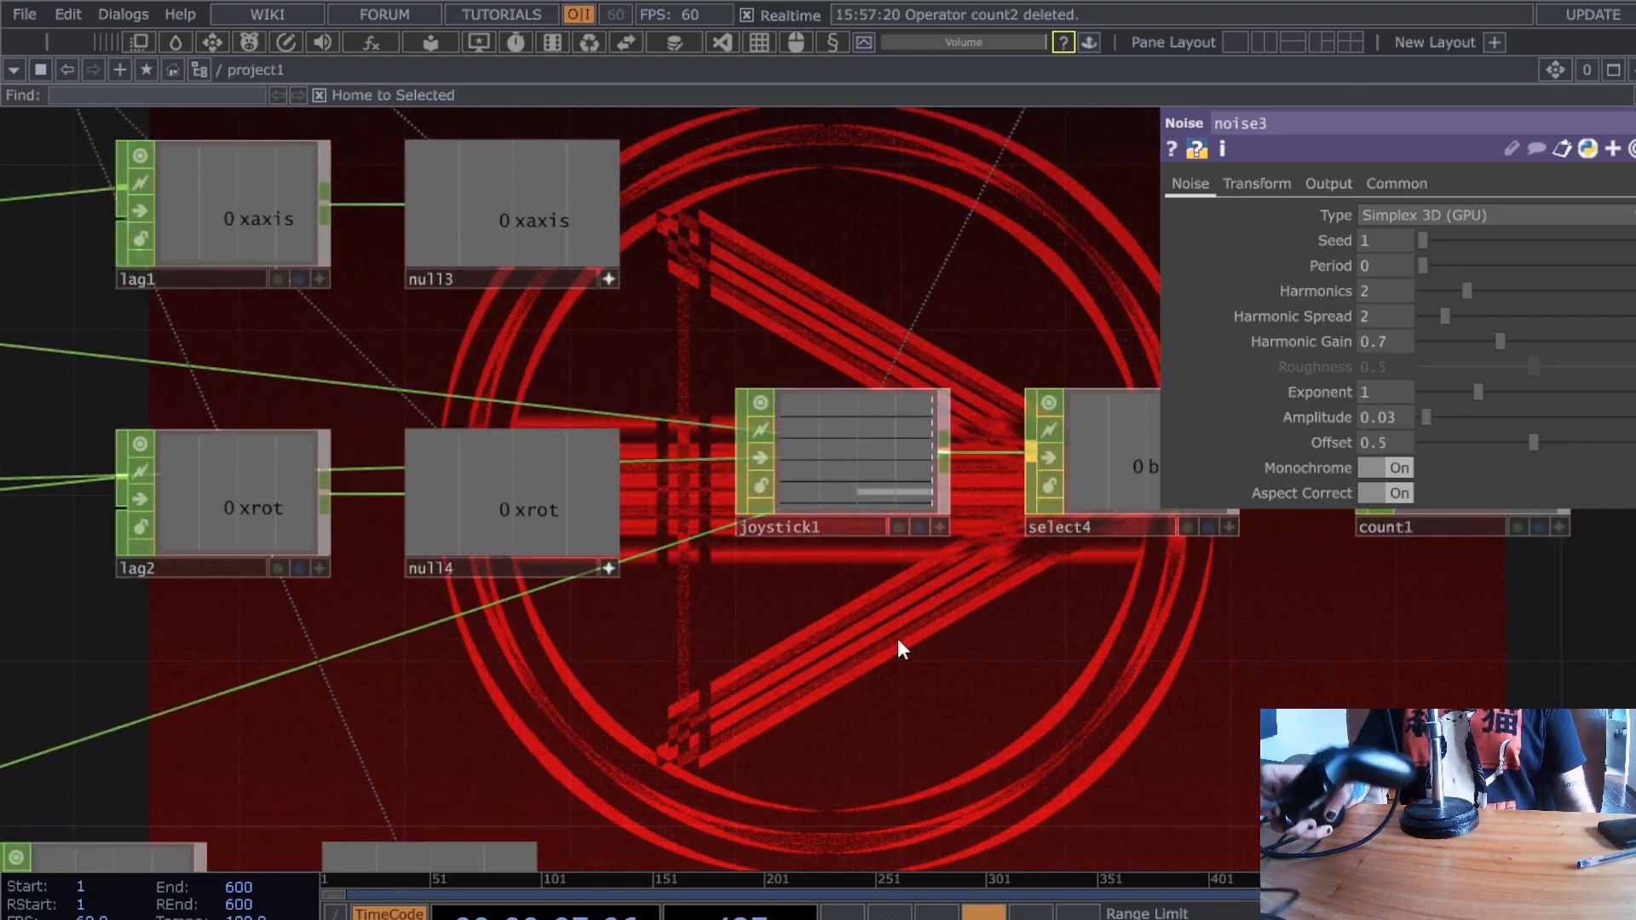
pyautogui.scroll(3, 898, 638)
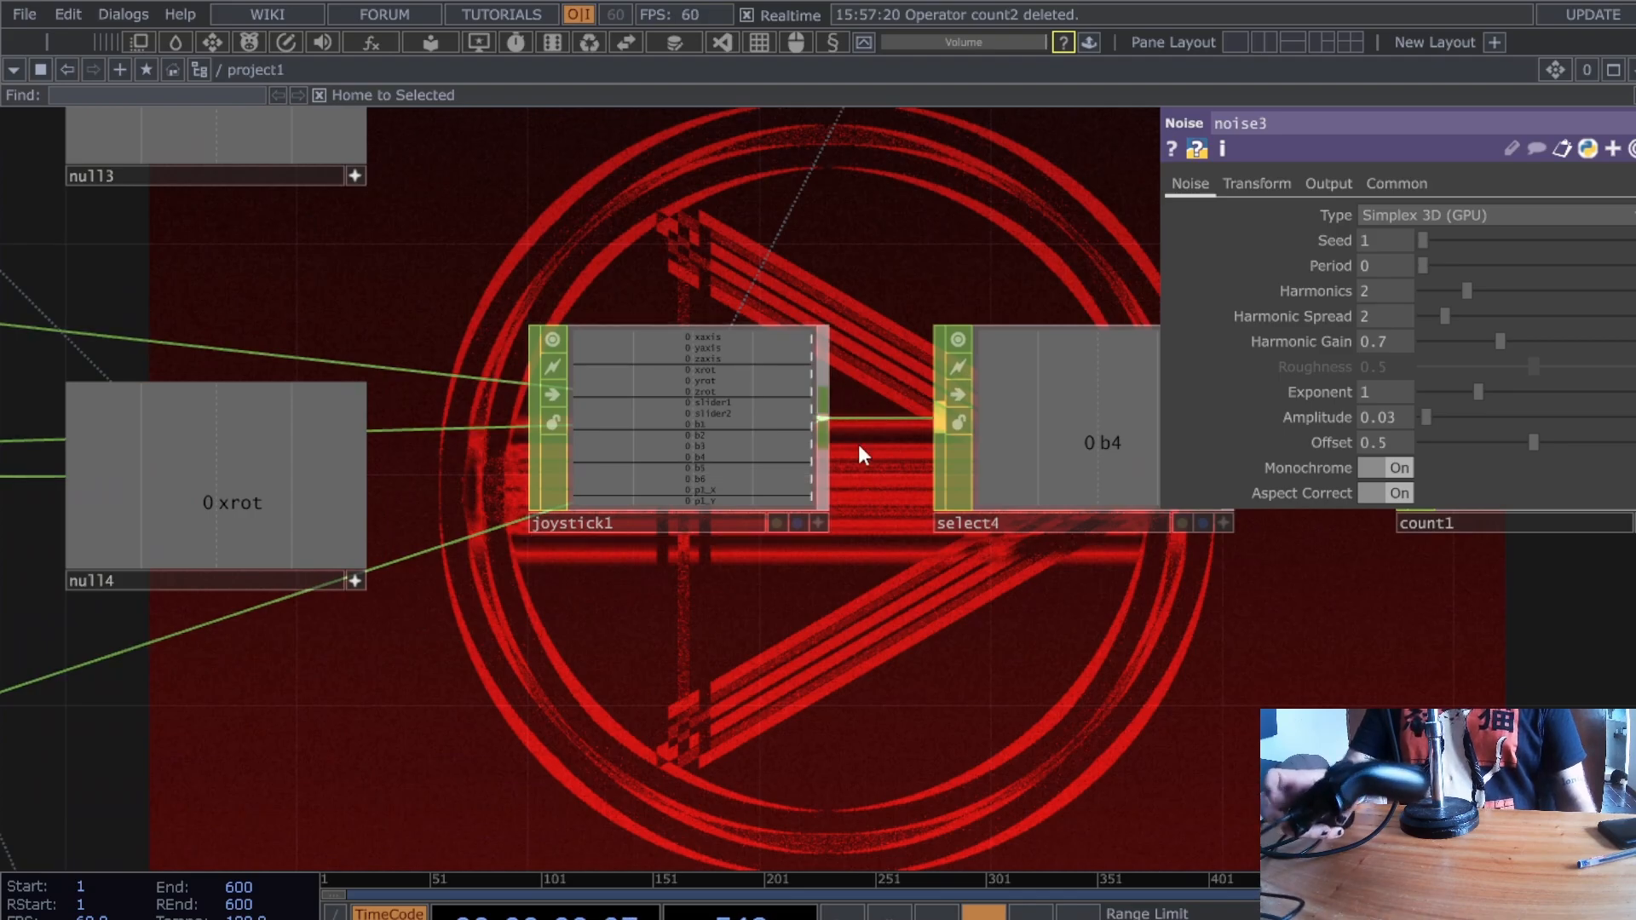
pyautogui.click(824, 422)
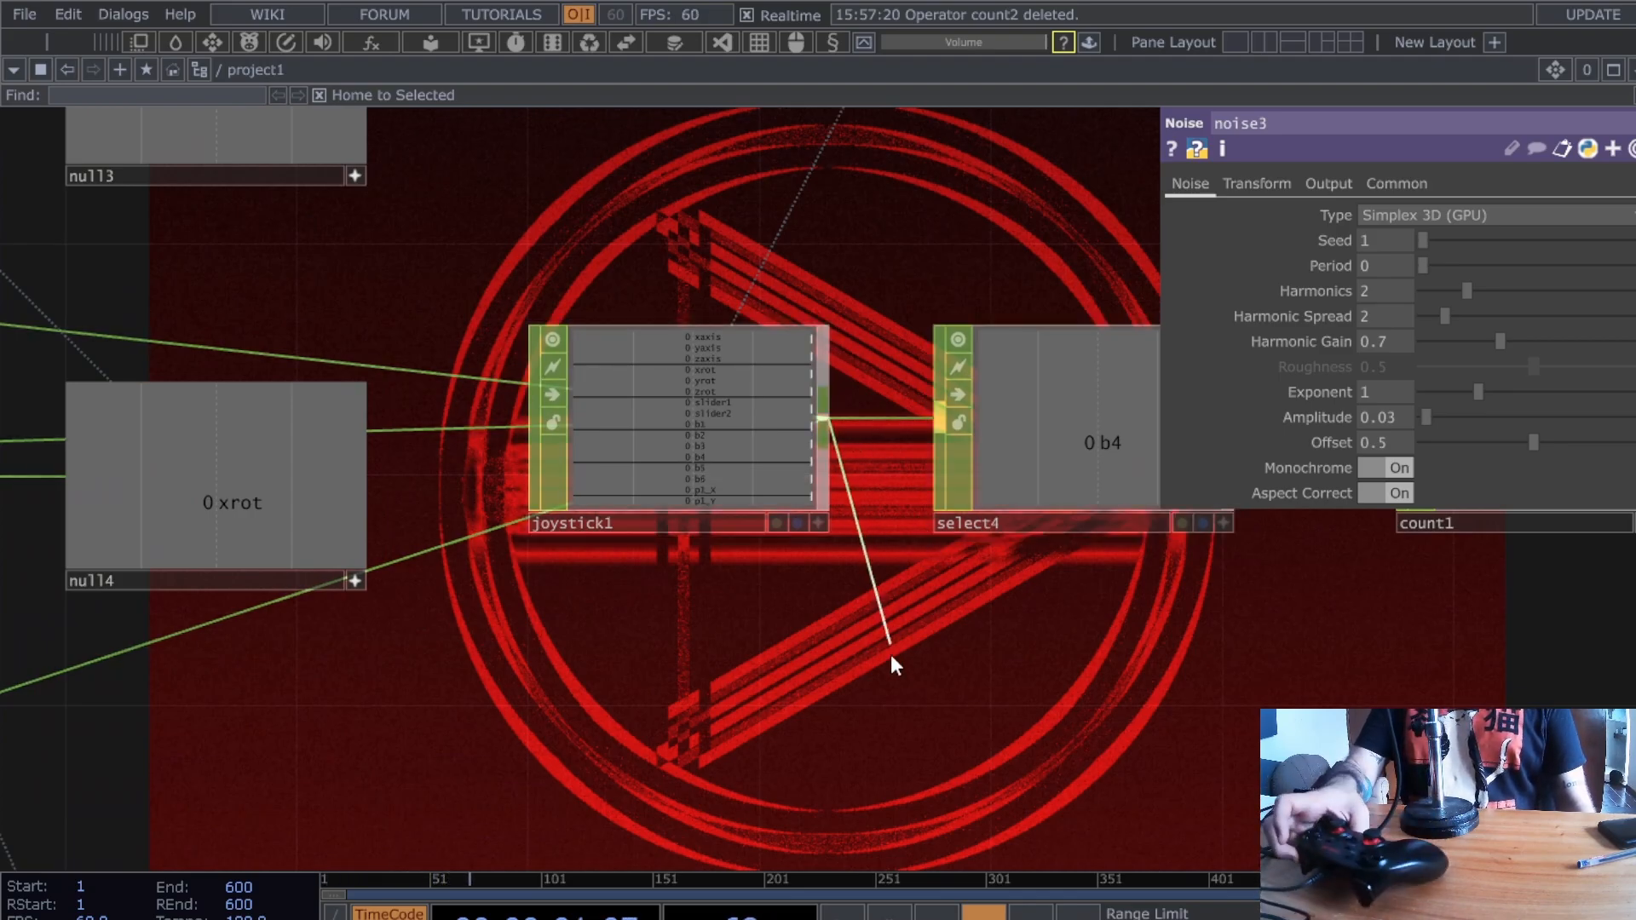
pyautogui.click(927, 167)
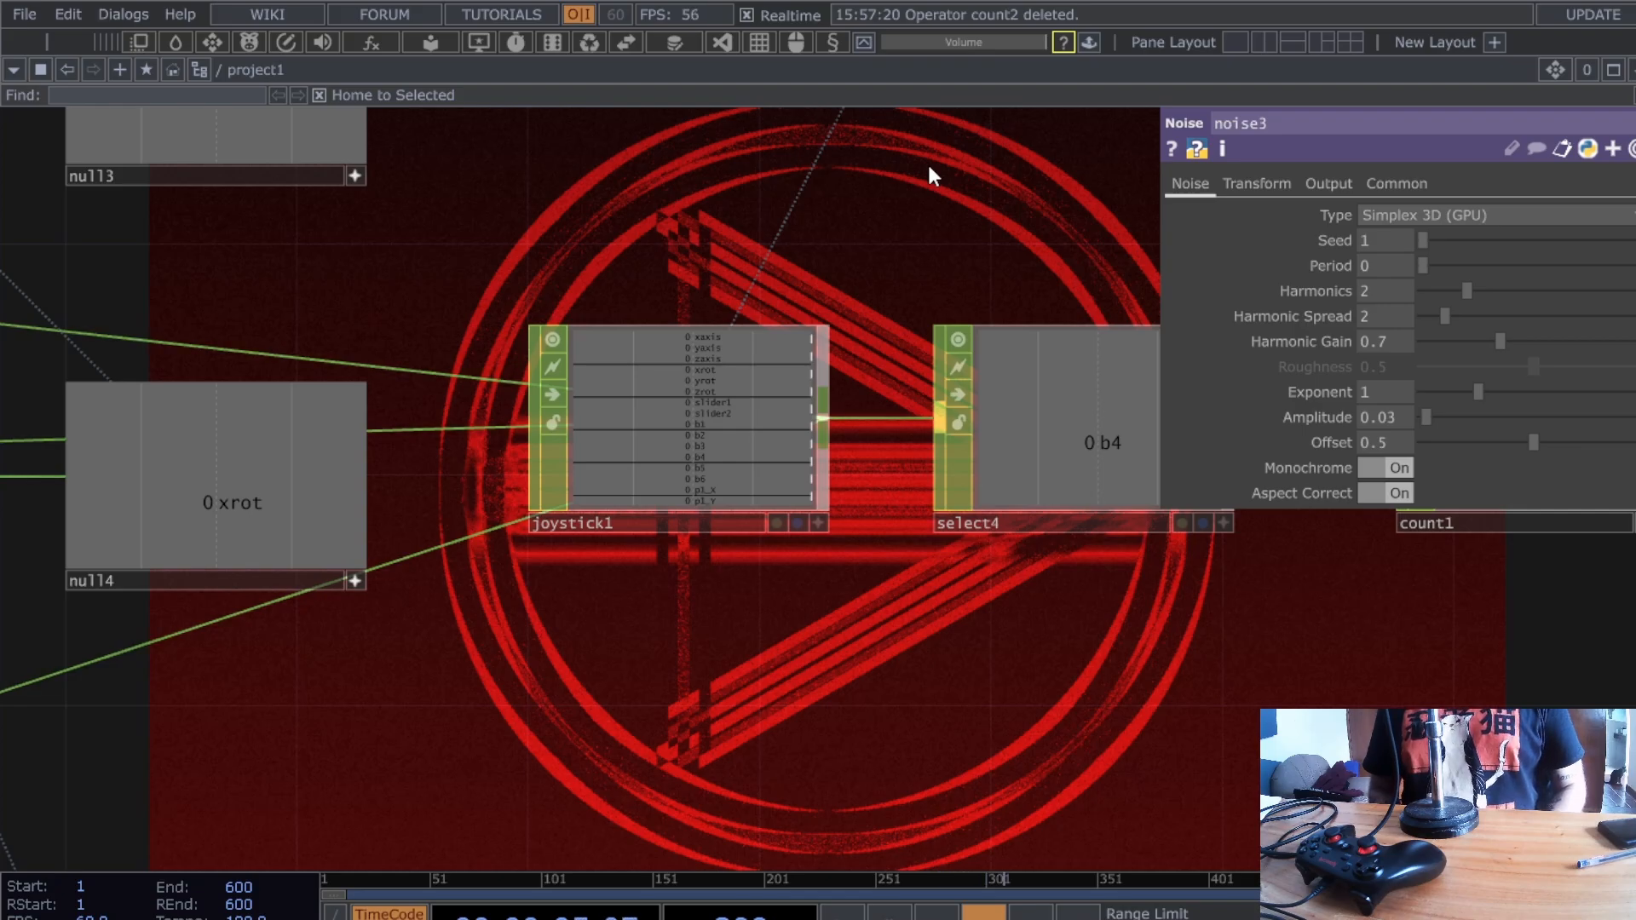
pyautogui.click(928, 162)
# - Place select5 above select4 and set its Channel Names to b6
pyautogui.moveTo(640, 178); pyautogui.dragTo(433, 323)
pyautogui.moveTo(758, 292); pyautogui.dragTo(875, 294)
pyautogui.moveTo(774, 434); pyautogui.dragTo(355, 509)
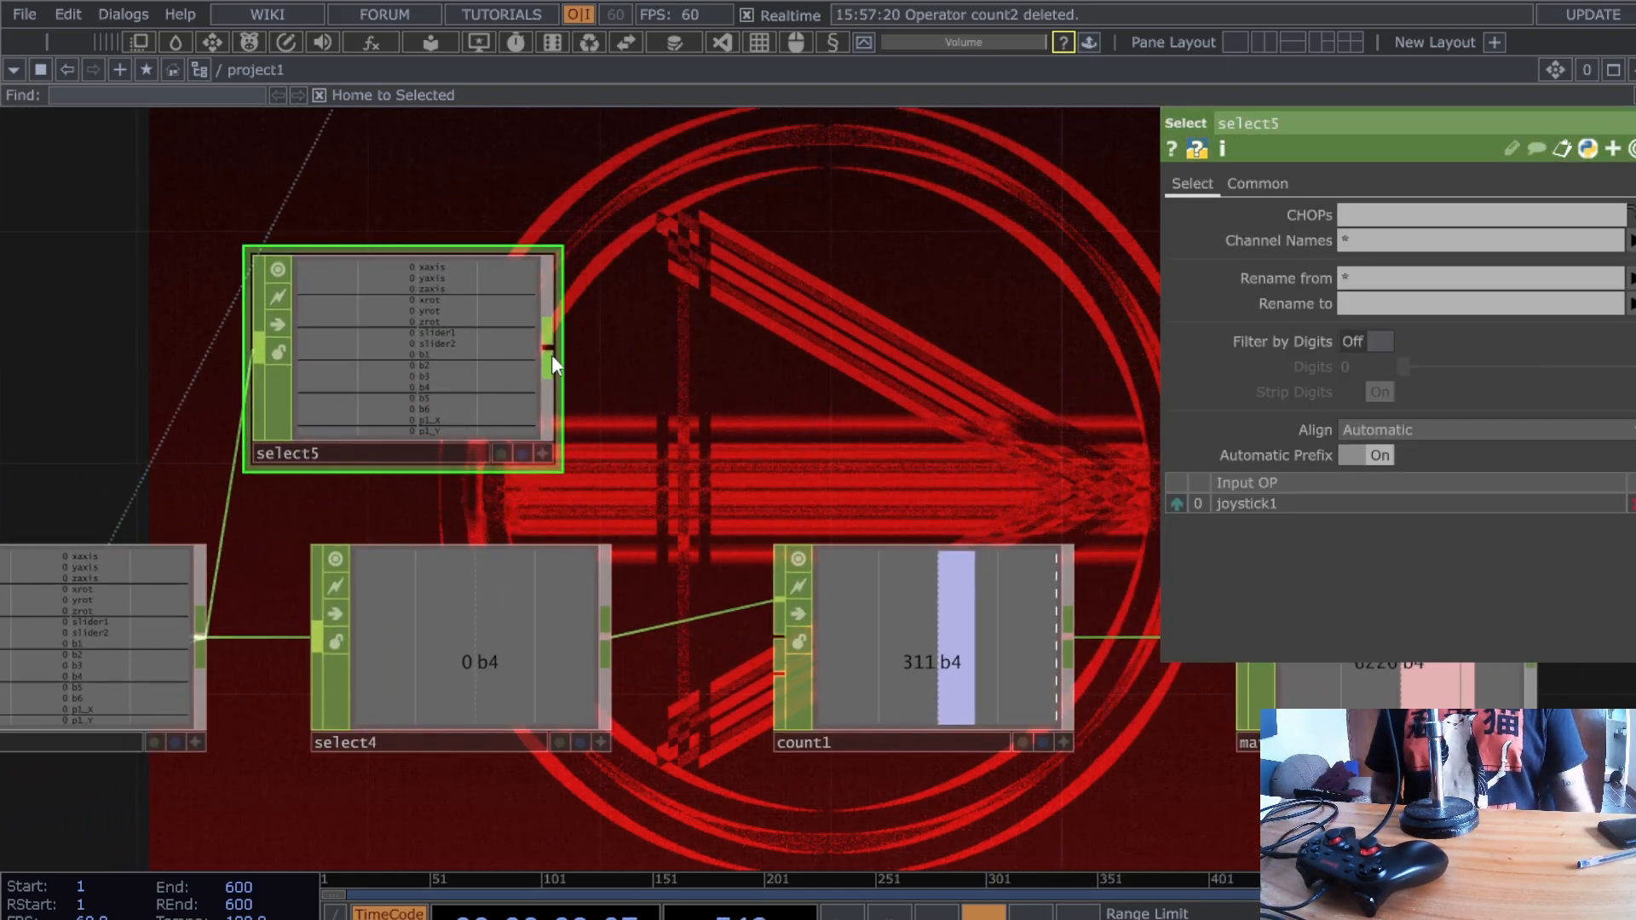
pyautogui.scroll(2, 468, 374)
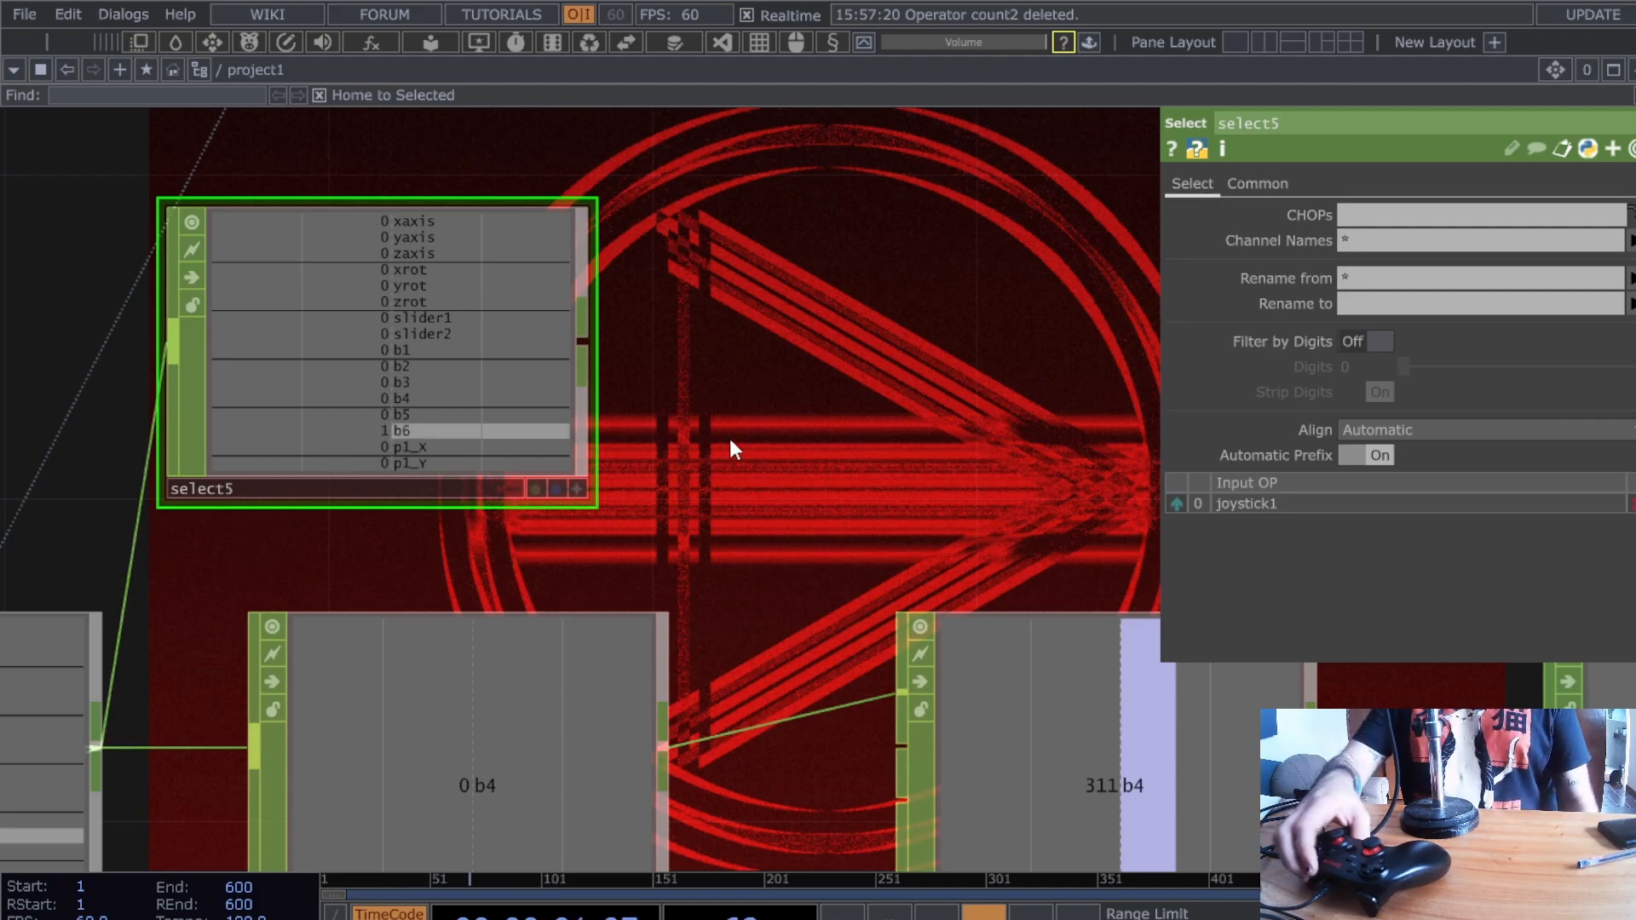
pyautogui.click(1378, 244)
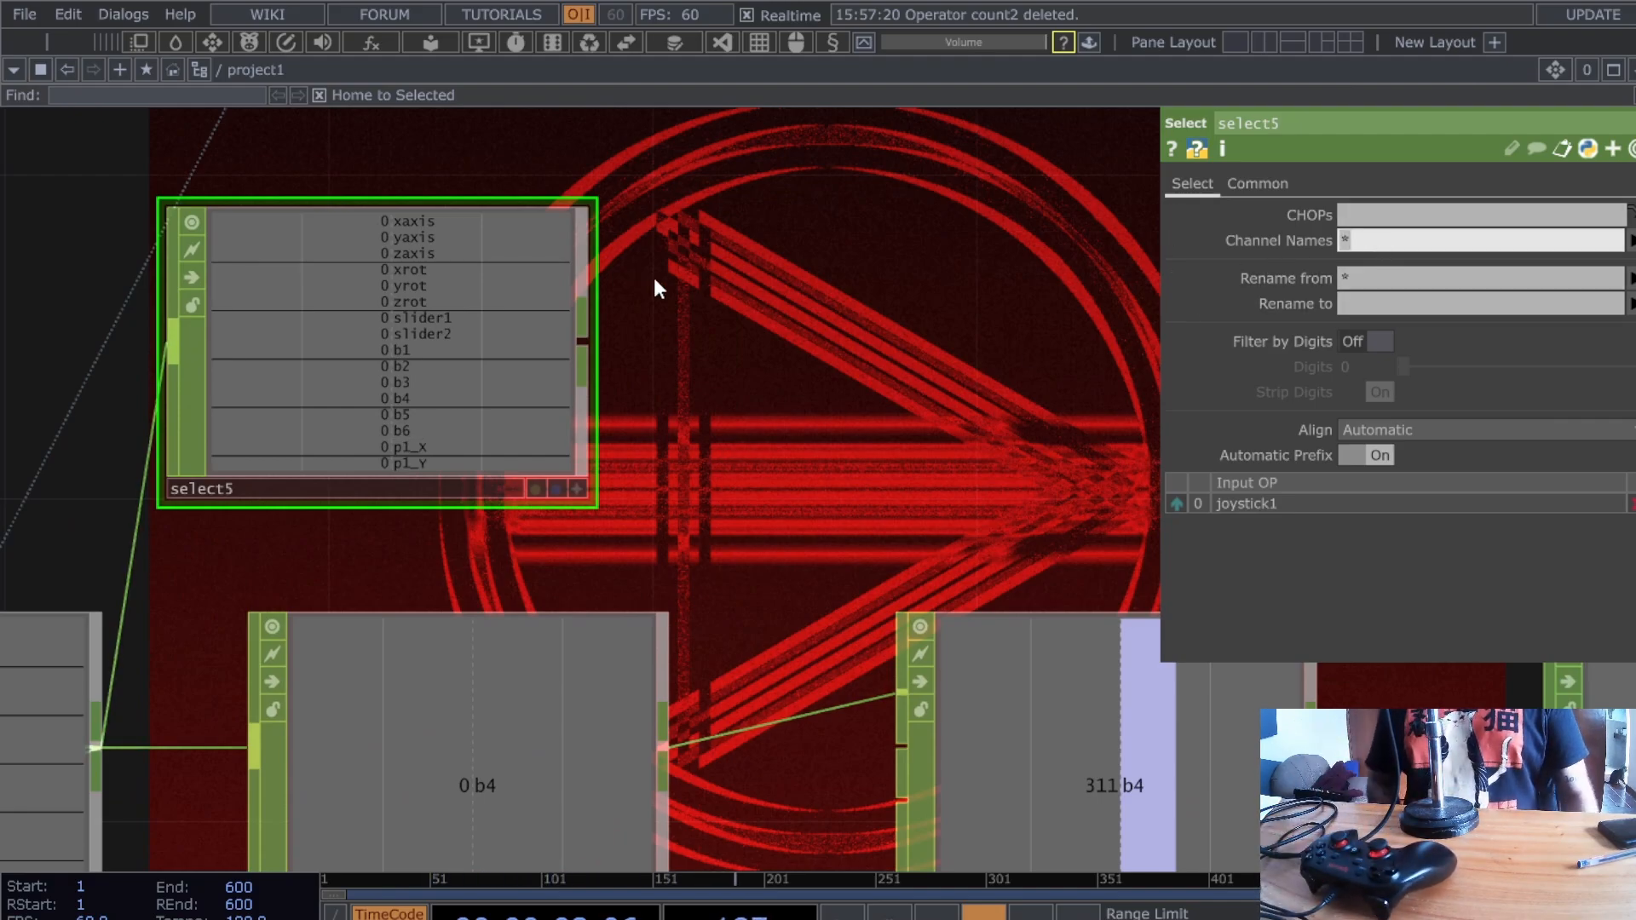
pyautogui.press('Return')
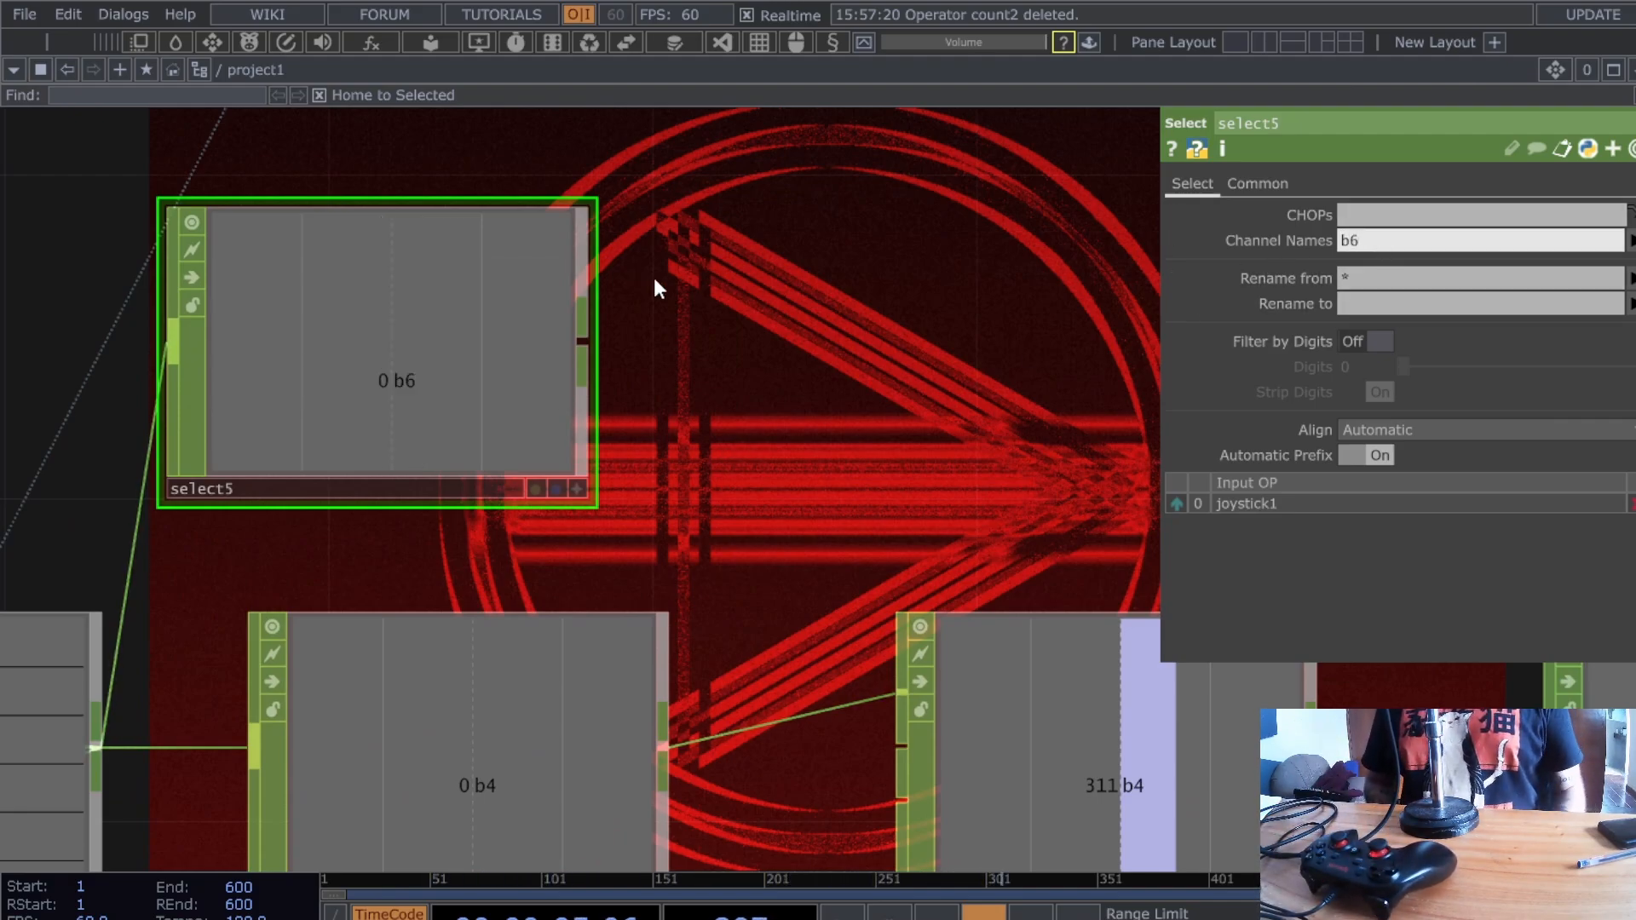
# - Append null8 after select5 and pick up its b6 channel for referencing
pyautogui.scroll(-3, 652, 278)
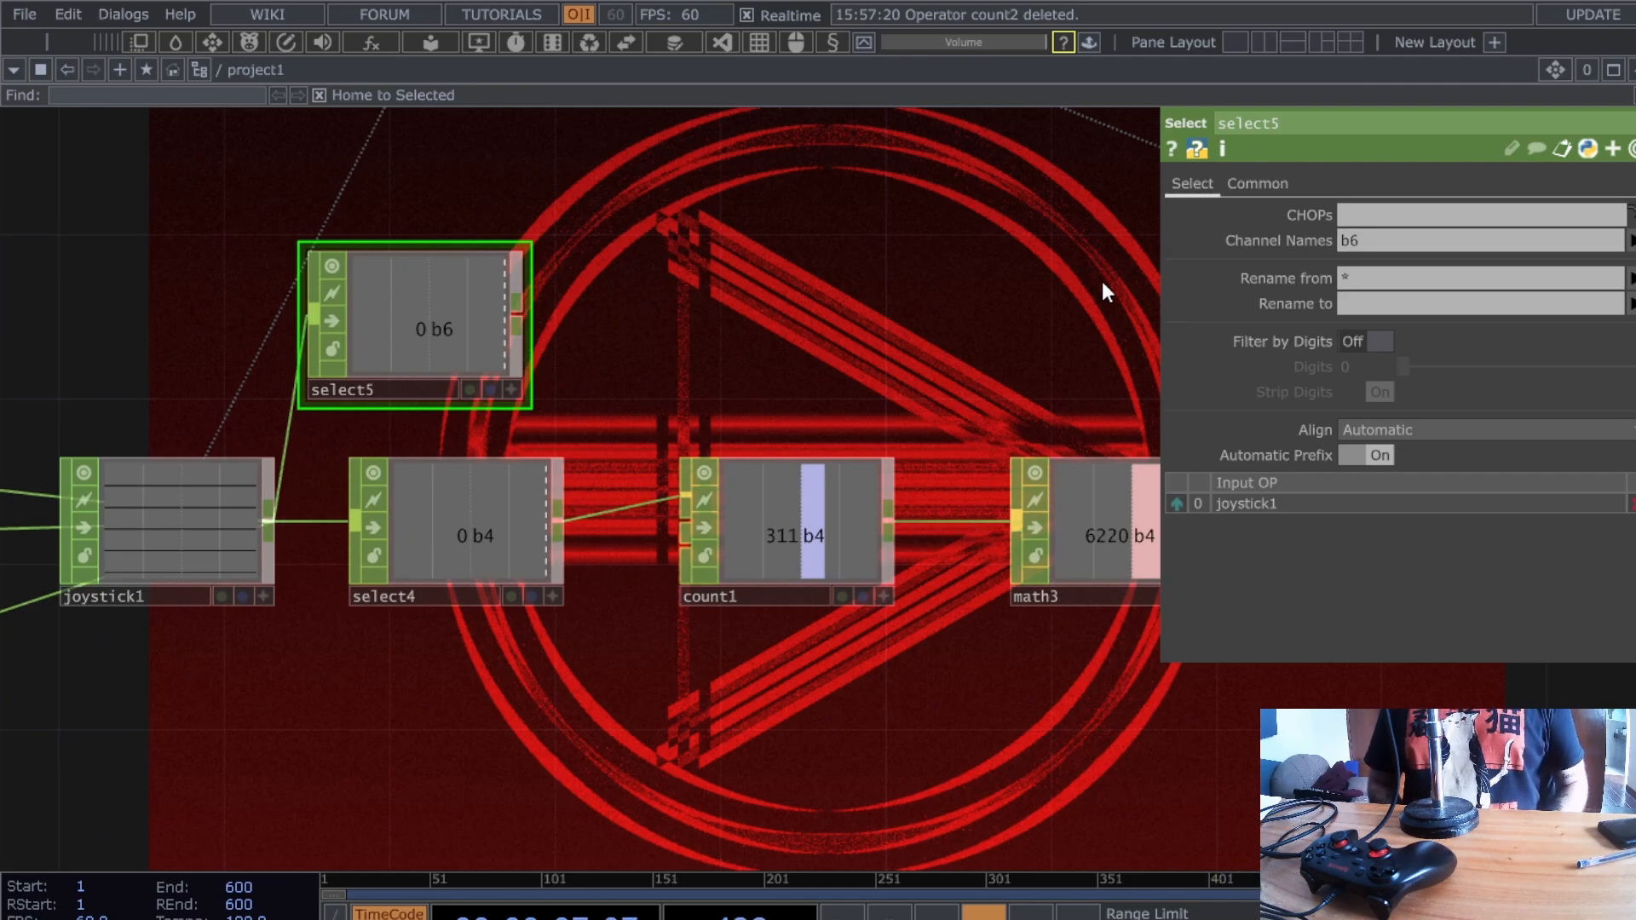
pyautogui.click(1102, 282)
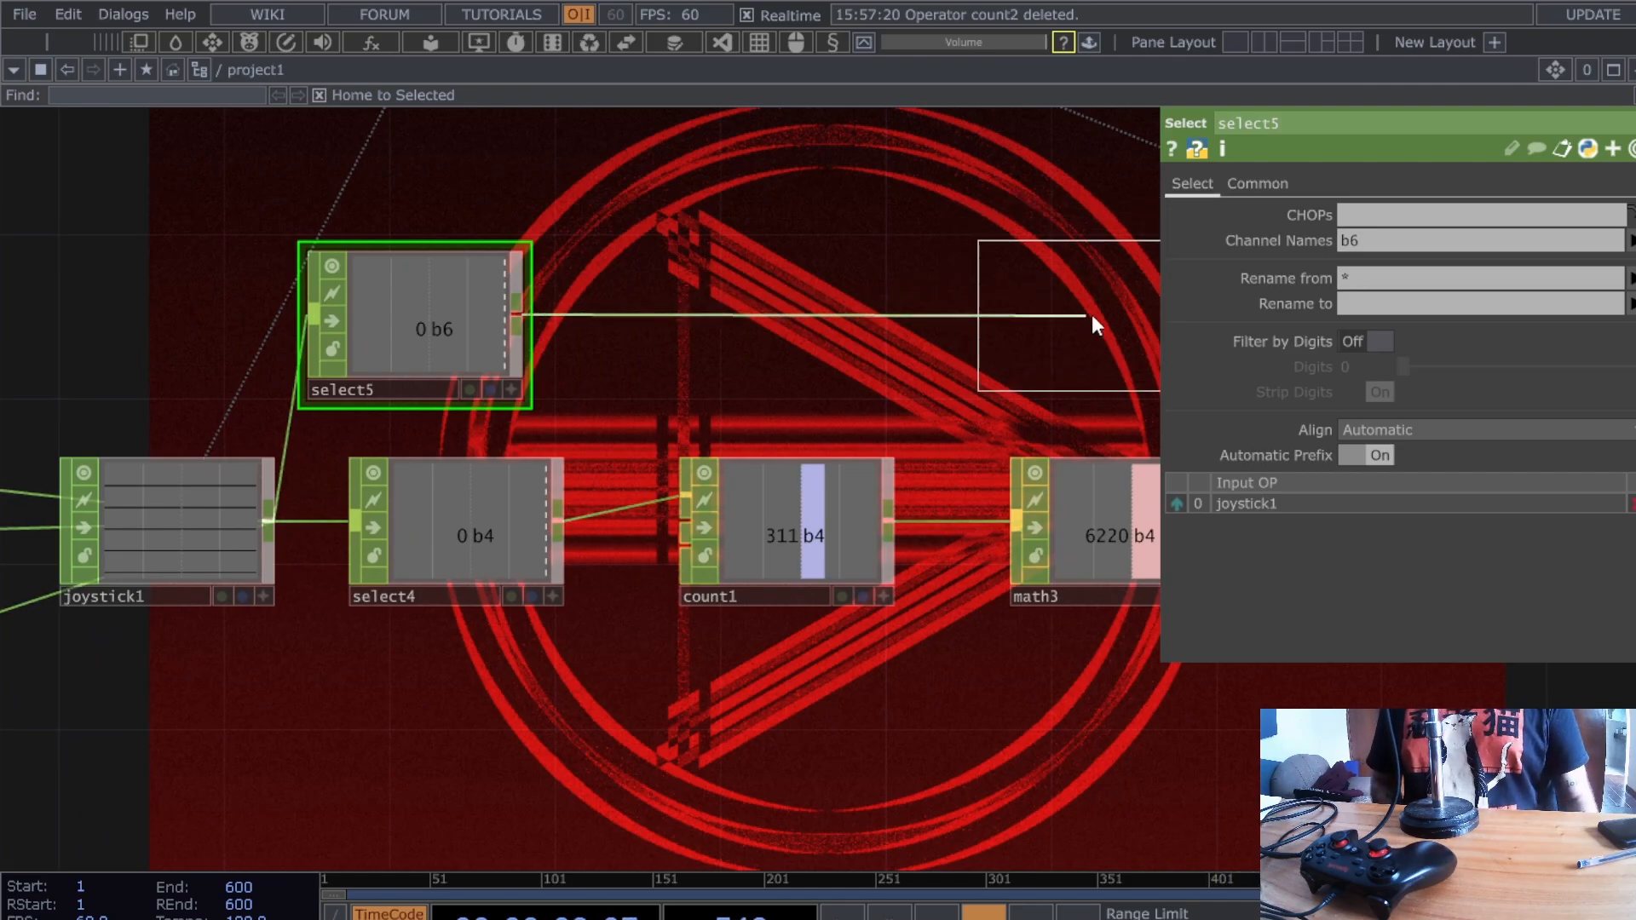
pyautogui.click(1100, 317)
pyautogui.click(1138, 390)
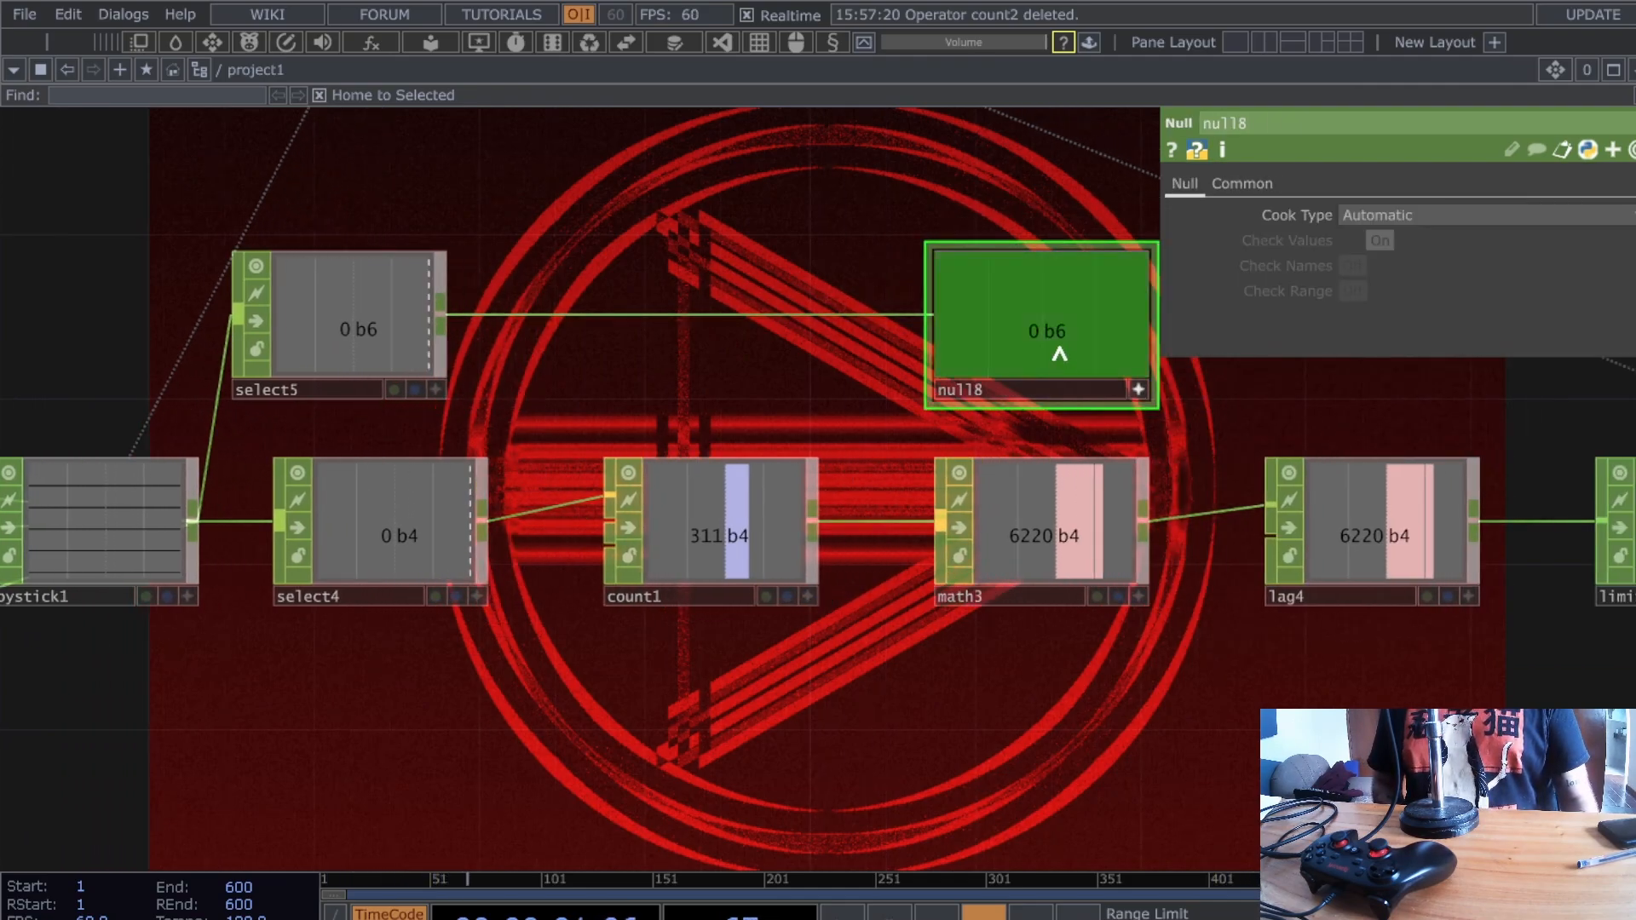
pyautogui.moveTo(1059, 351); pyautogui.dragTo(1112, 335)
# - Insert math5 between select5 and null8, remapping 0–1 to 0–0.6
pyautogui.rightClick(697, 315)
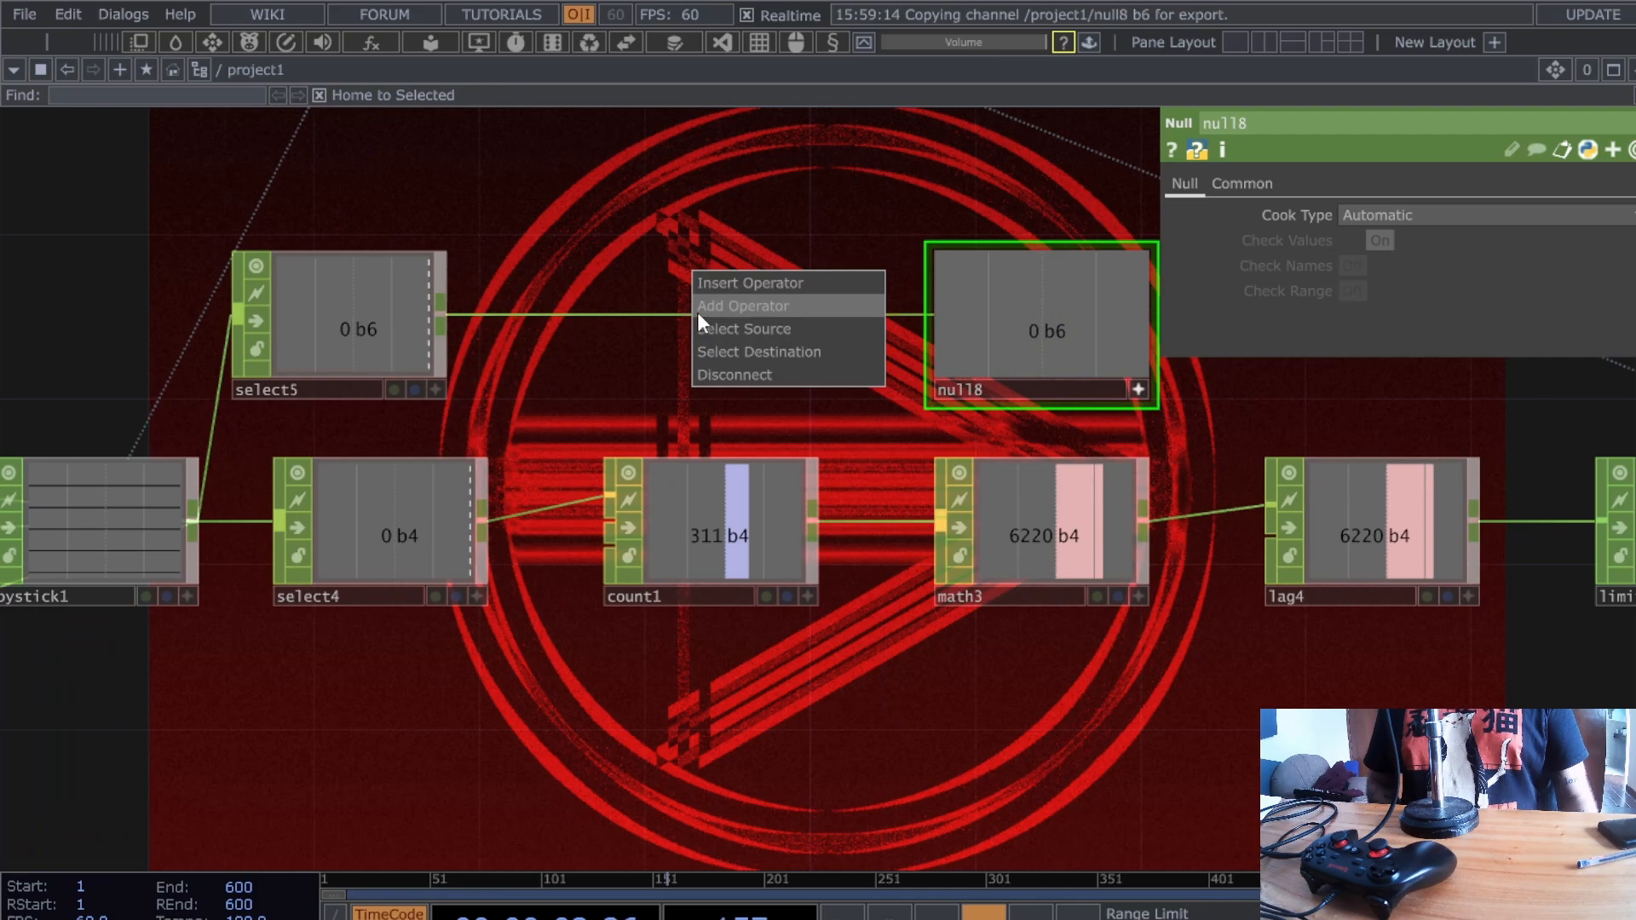
pyautogui.click(737, 282)
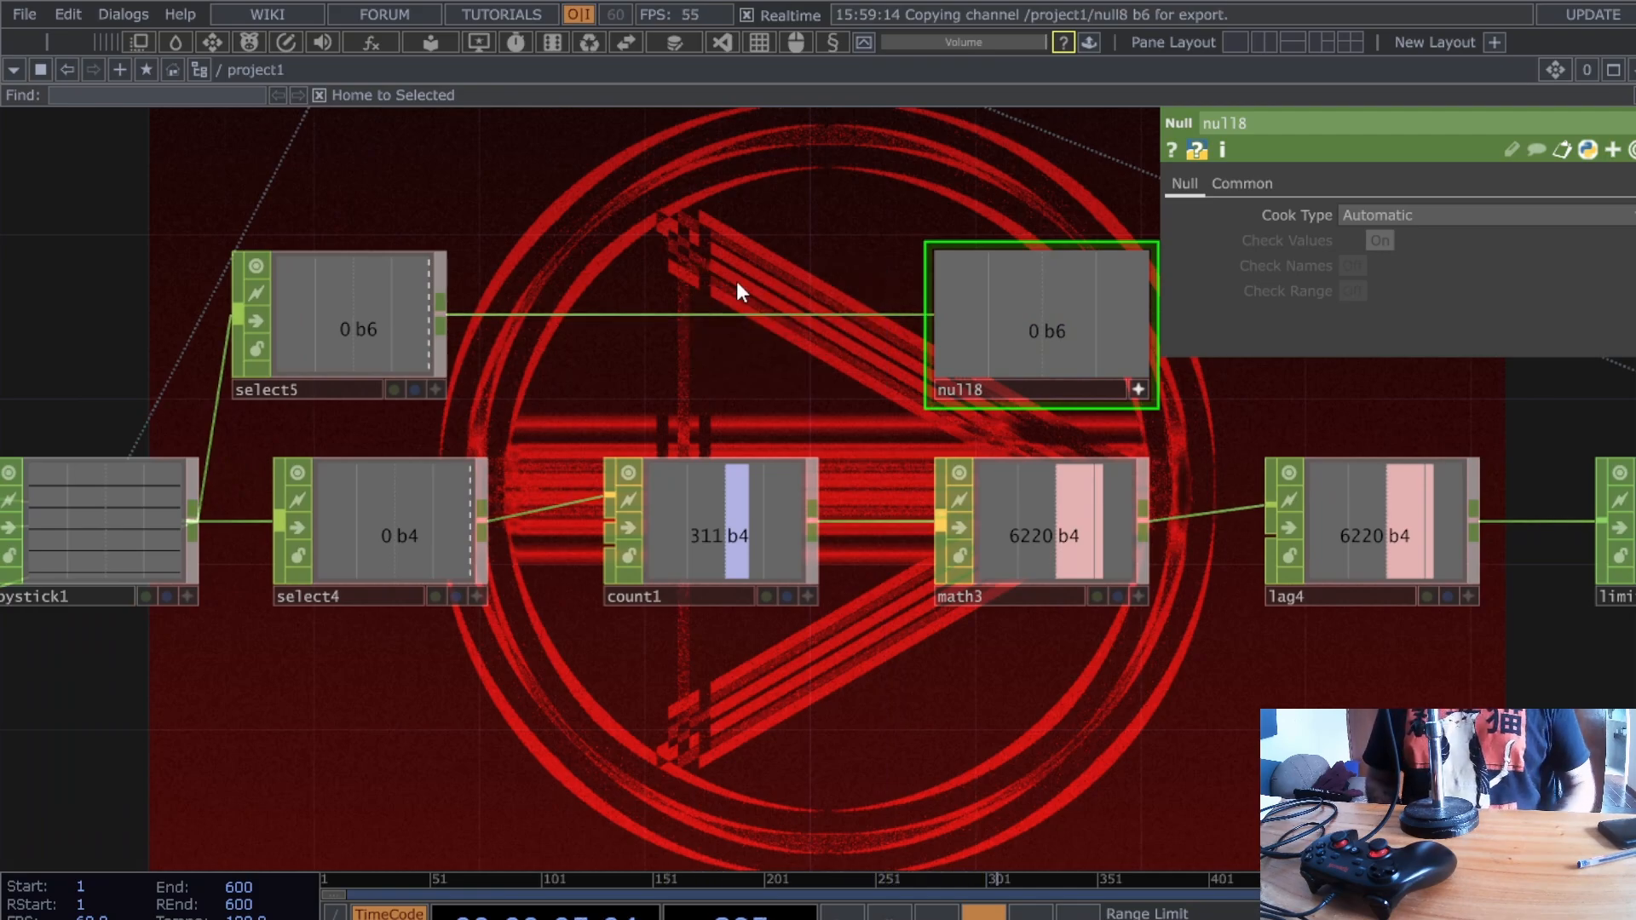
pyautogui.click(737, 282)
pyautogui.moveTo(736, 282); pyautogui.dragTo(582, 314)
pyautogui.click(582, 314)
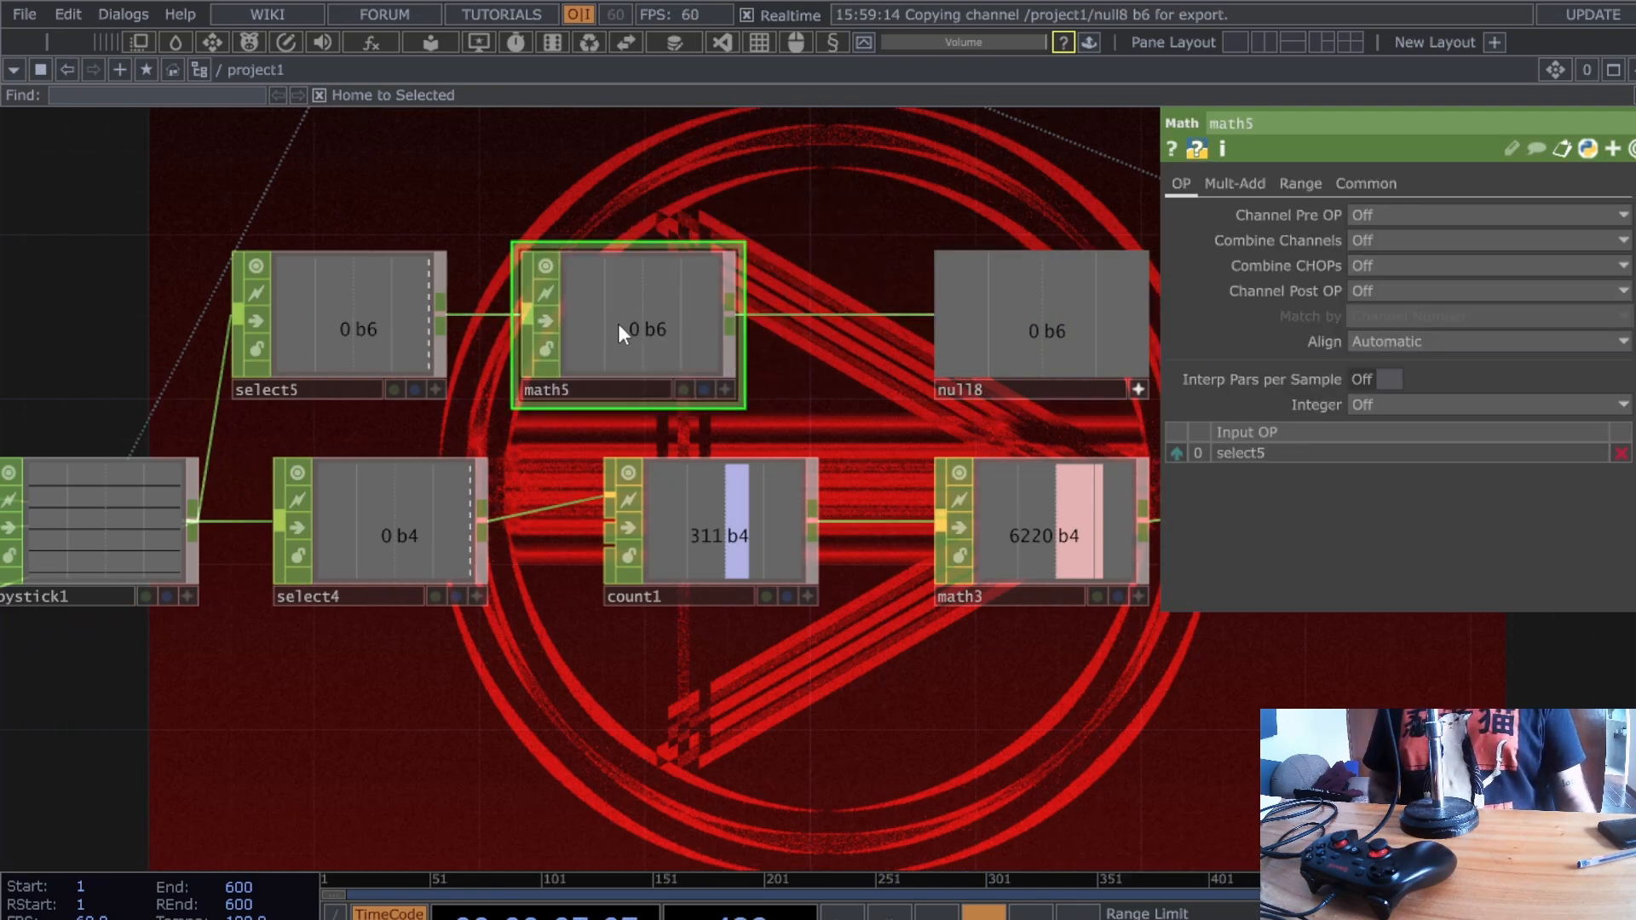
pyautogui.click(1300, 183)
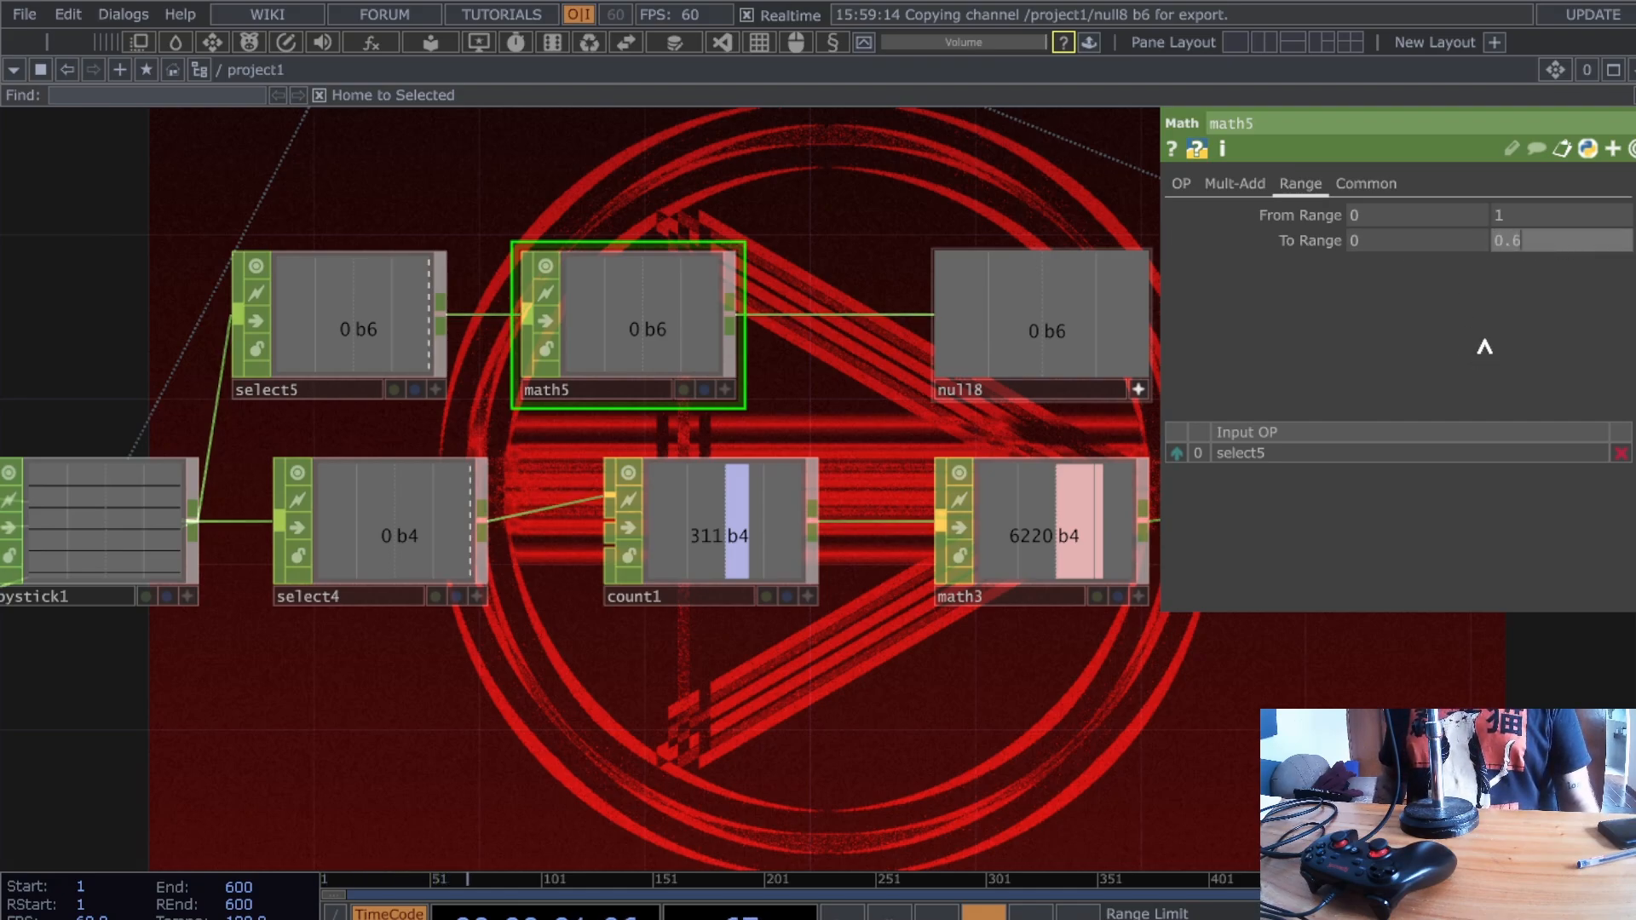
pyautogui.scroll(-2, 914, 412)
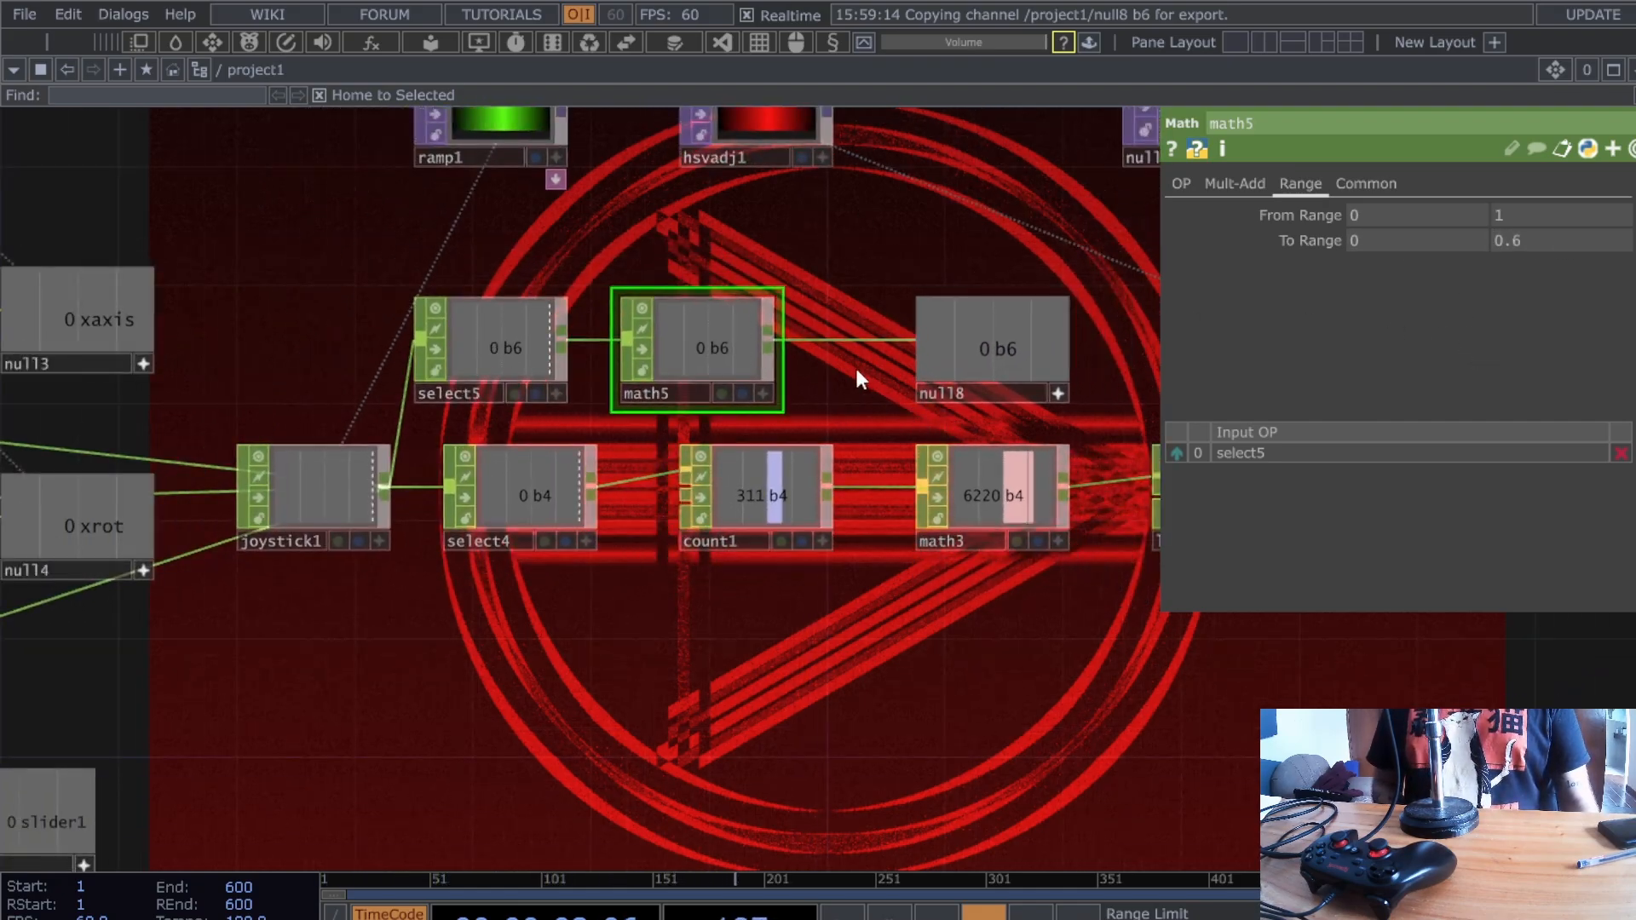
pyautogui.moveTo(967, 405); pyautogui.dragTo(1088, 404)
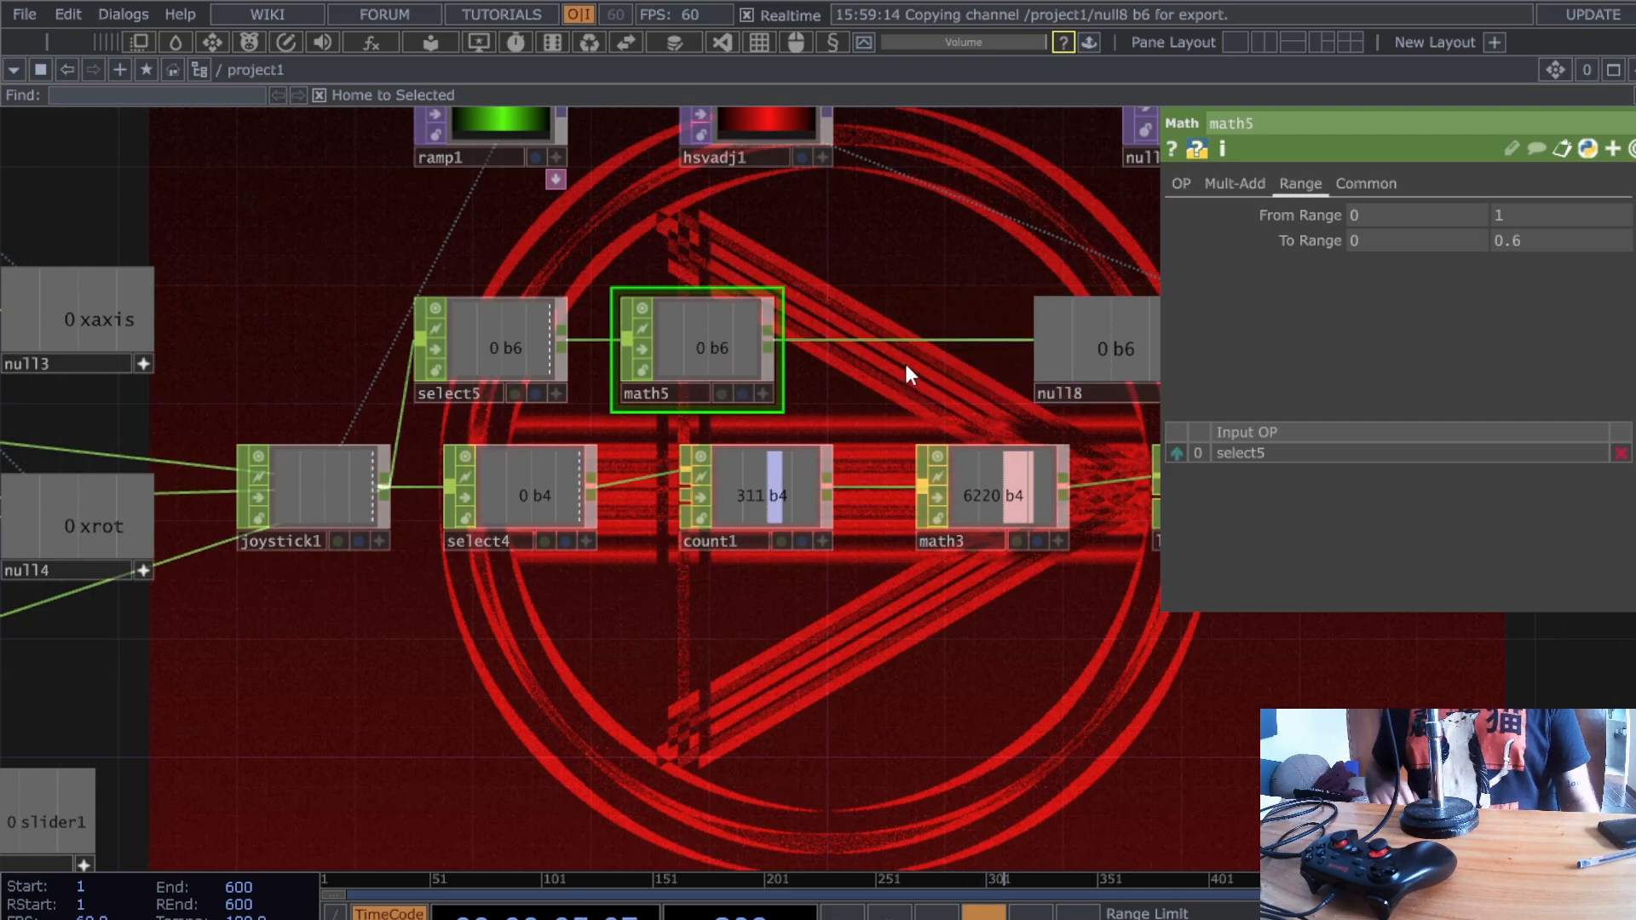
pyautogui.scroll(-5, 910, 363)
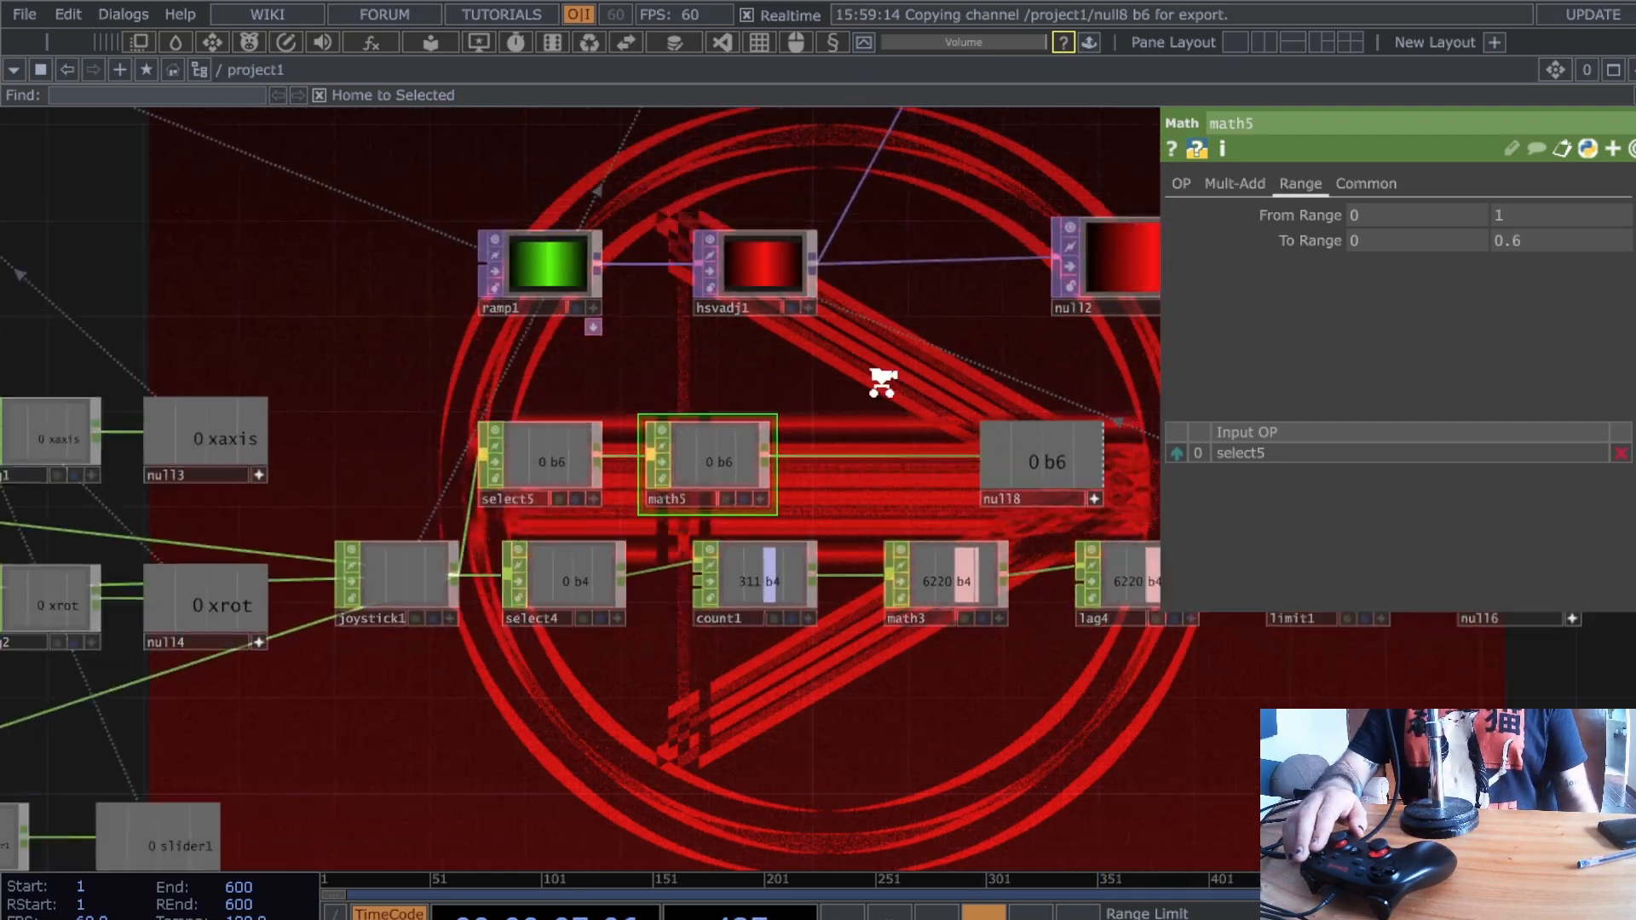
pyautogui.scroll(3, 789, 294)
# - Link noise3's Amplitude to null8's b6 channel
pyautogui.click(759, 196)
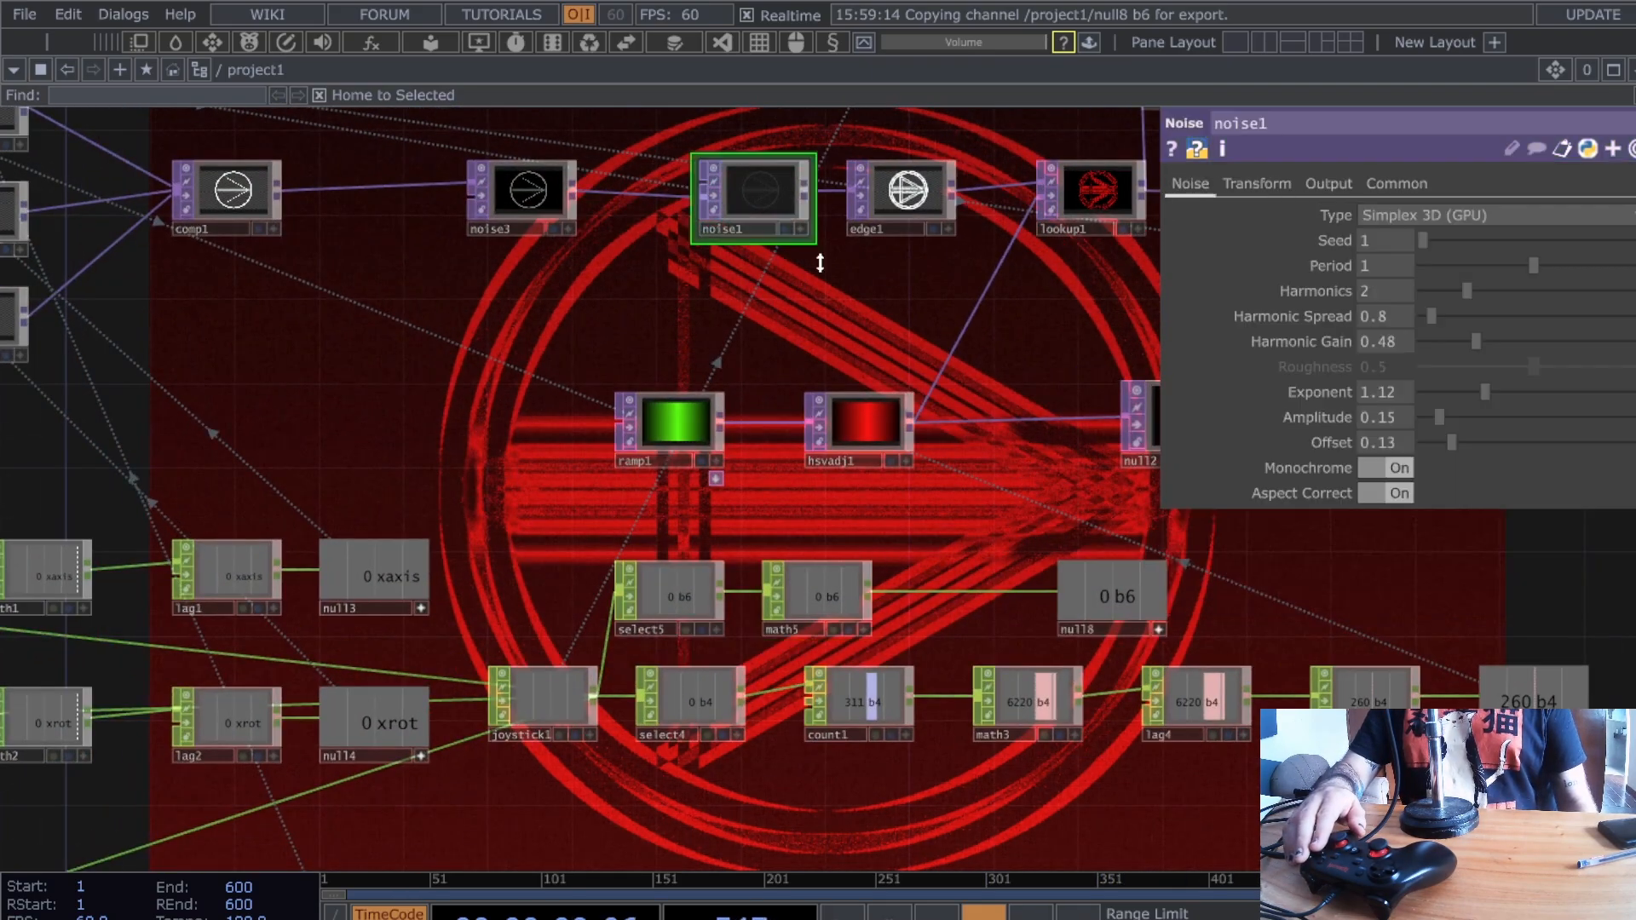
pyautogui.moveTo(955, 375); pyautogui.dragTo(733, 374)
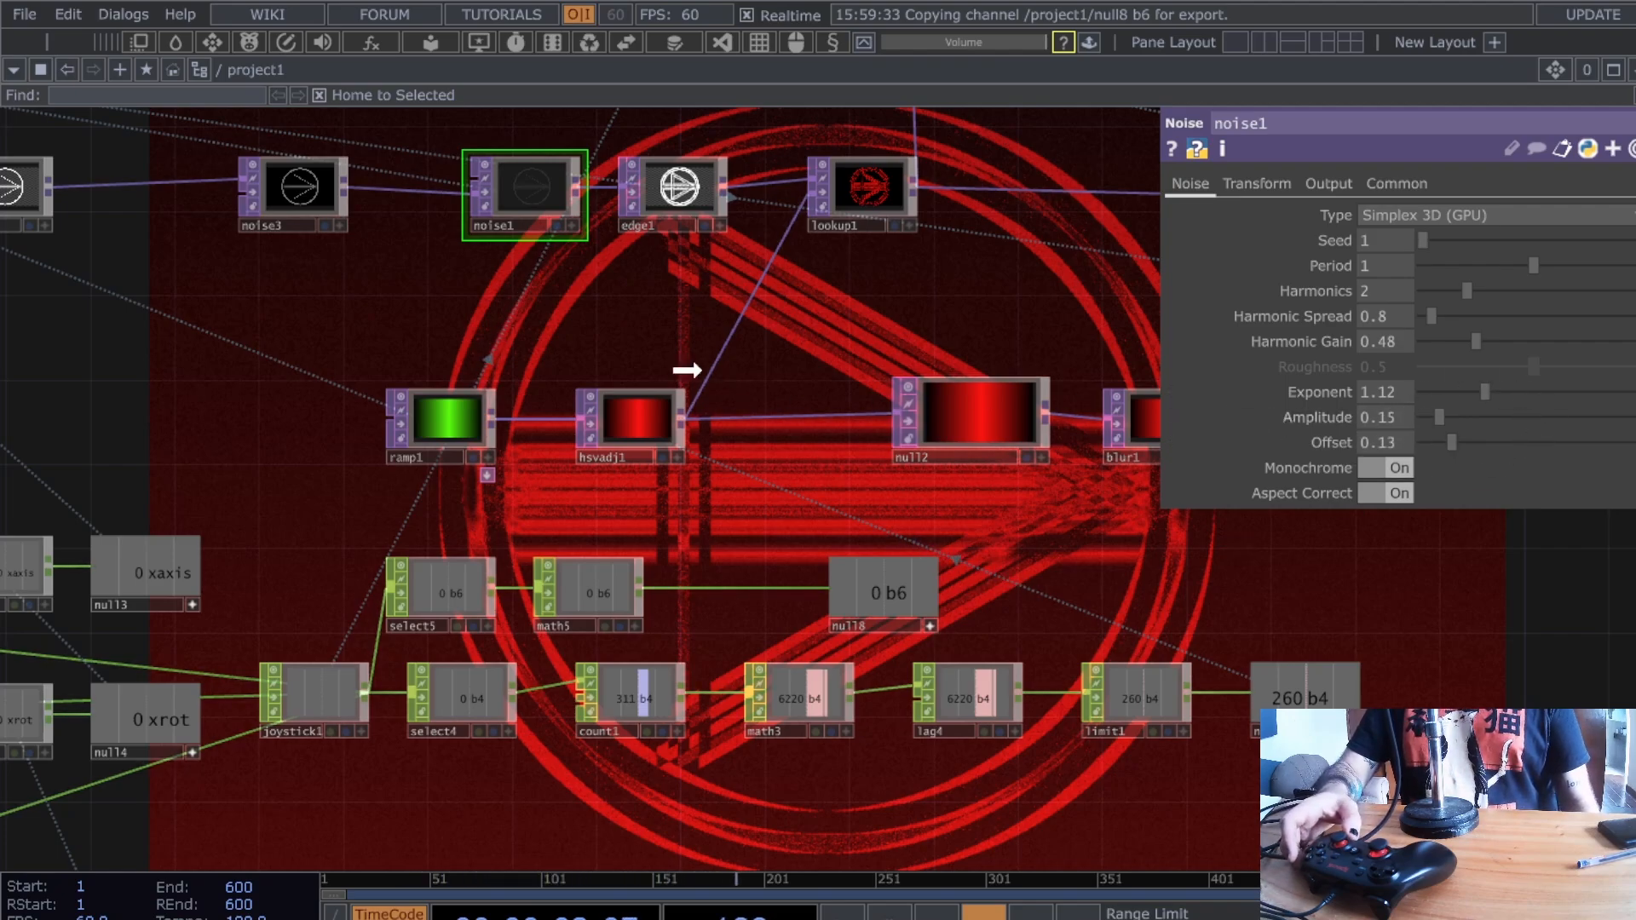
pyautogui.click(274, 203)
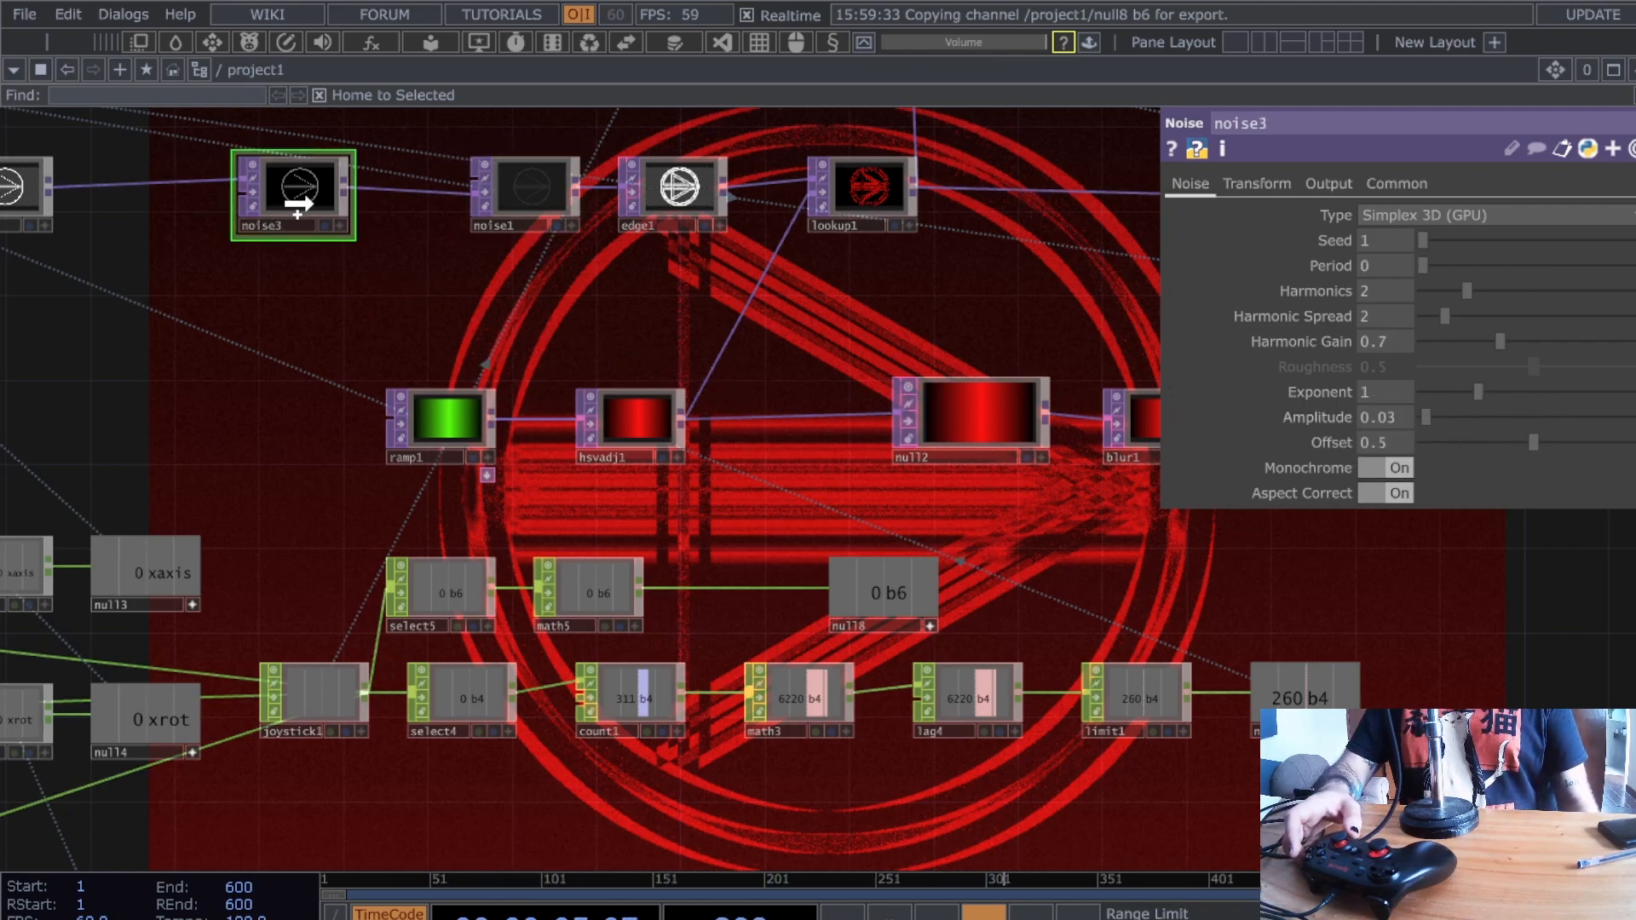
pyautogui.click(1404, 413)
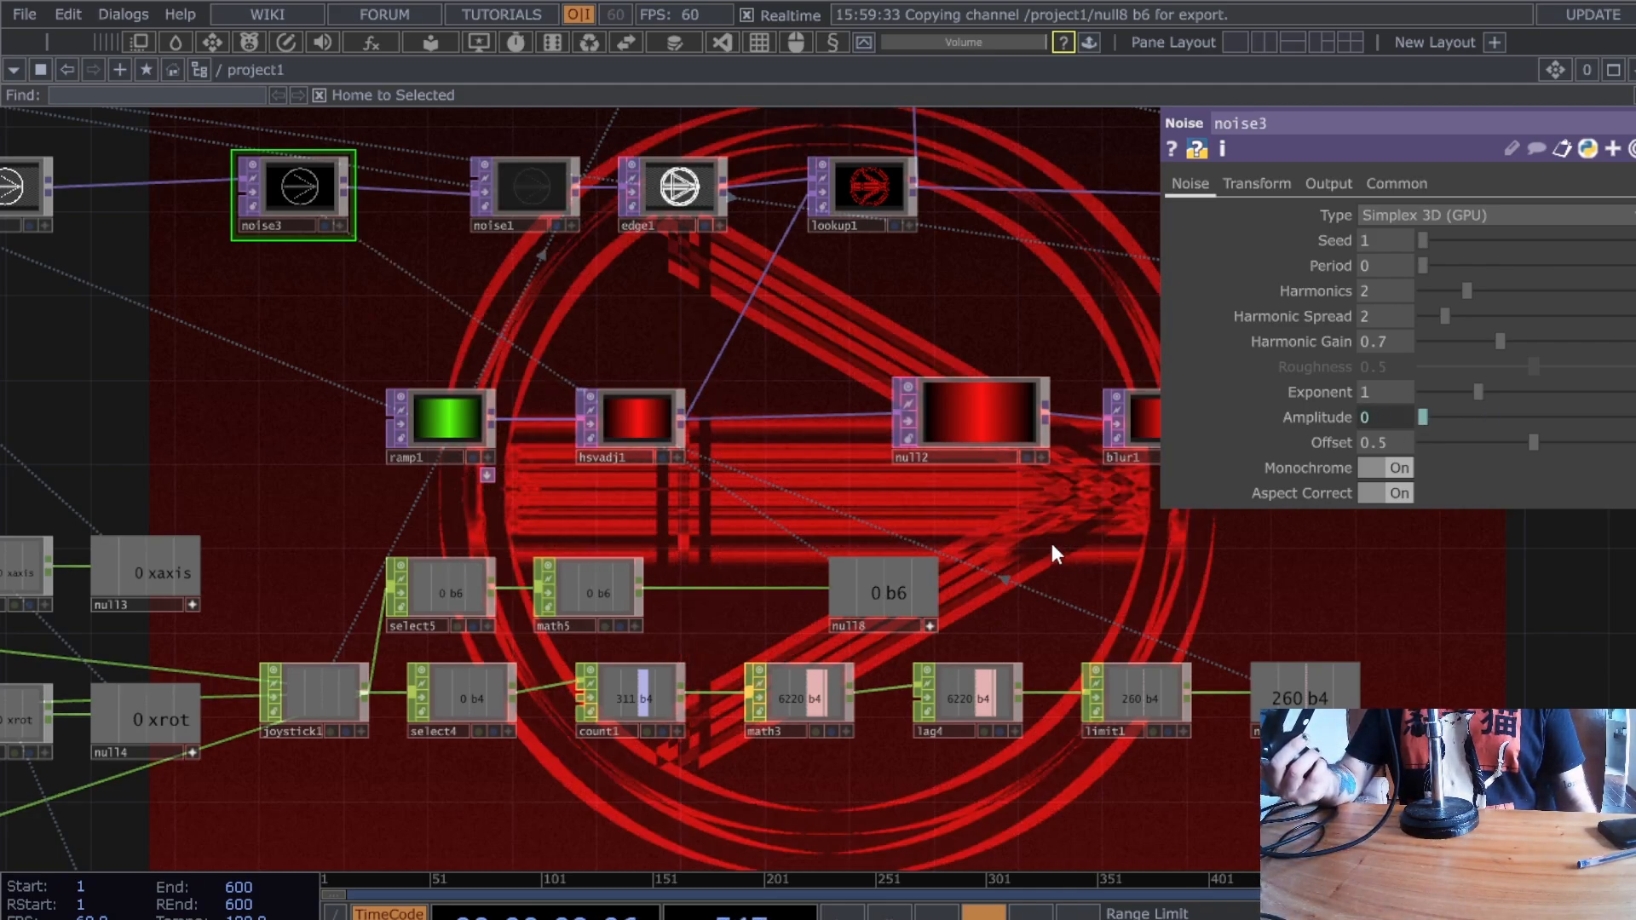
# - Insert lag6 between math5 and null8 with Lag values 0.5 and 0.8
pyautogui.moveTo(879, 618); pyautogui.dragTo(1005, 618)
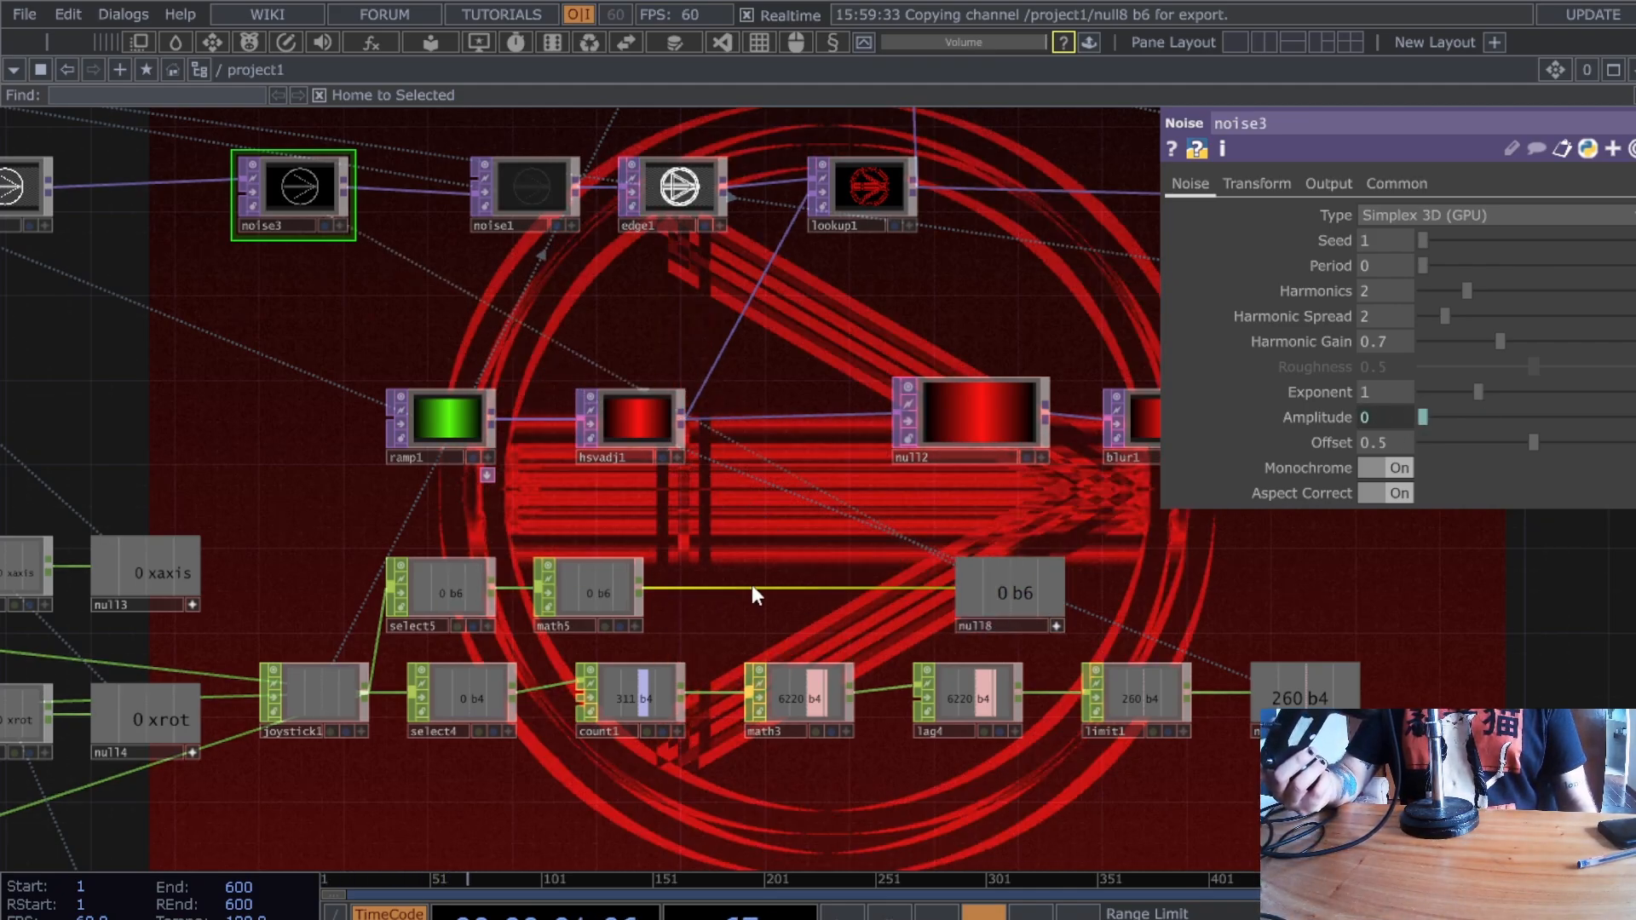
pyautogui.rightClick(758, 586)
pyautogui.click(825, 555)
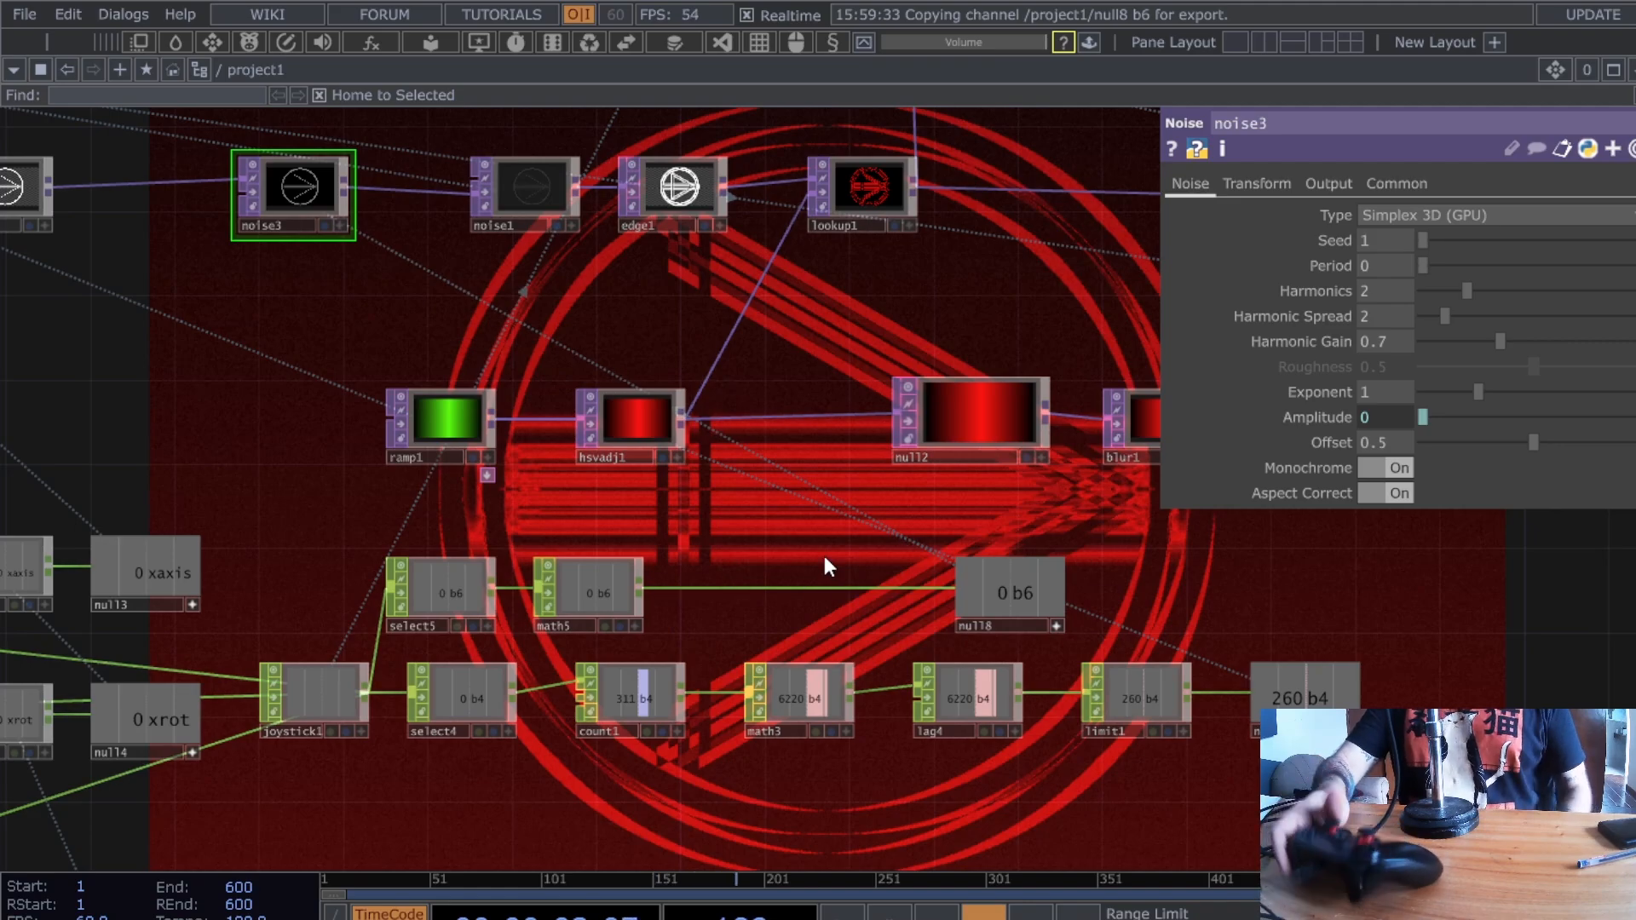
pyautogui.click(825, 557)
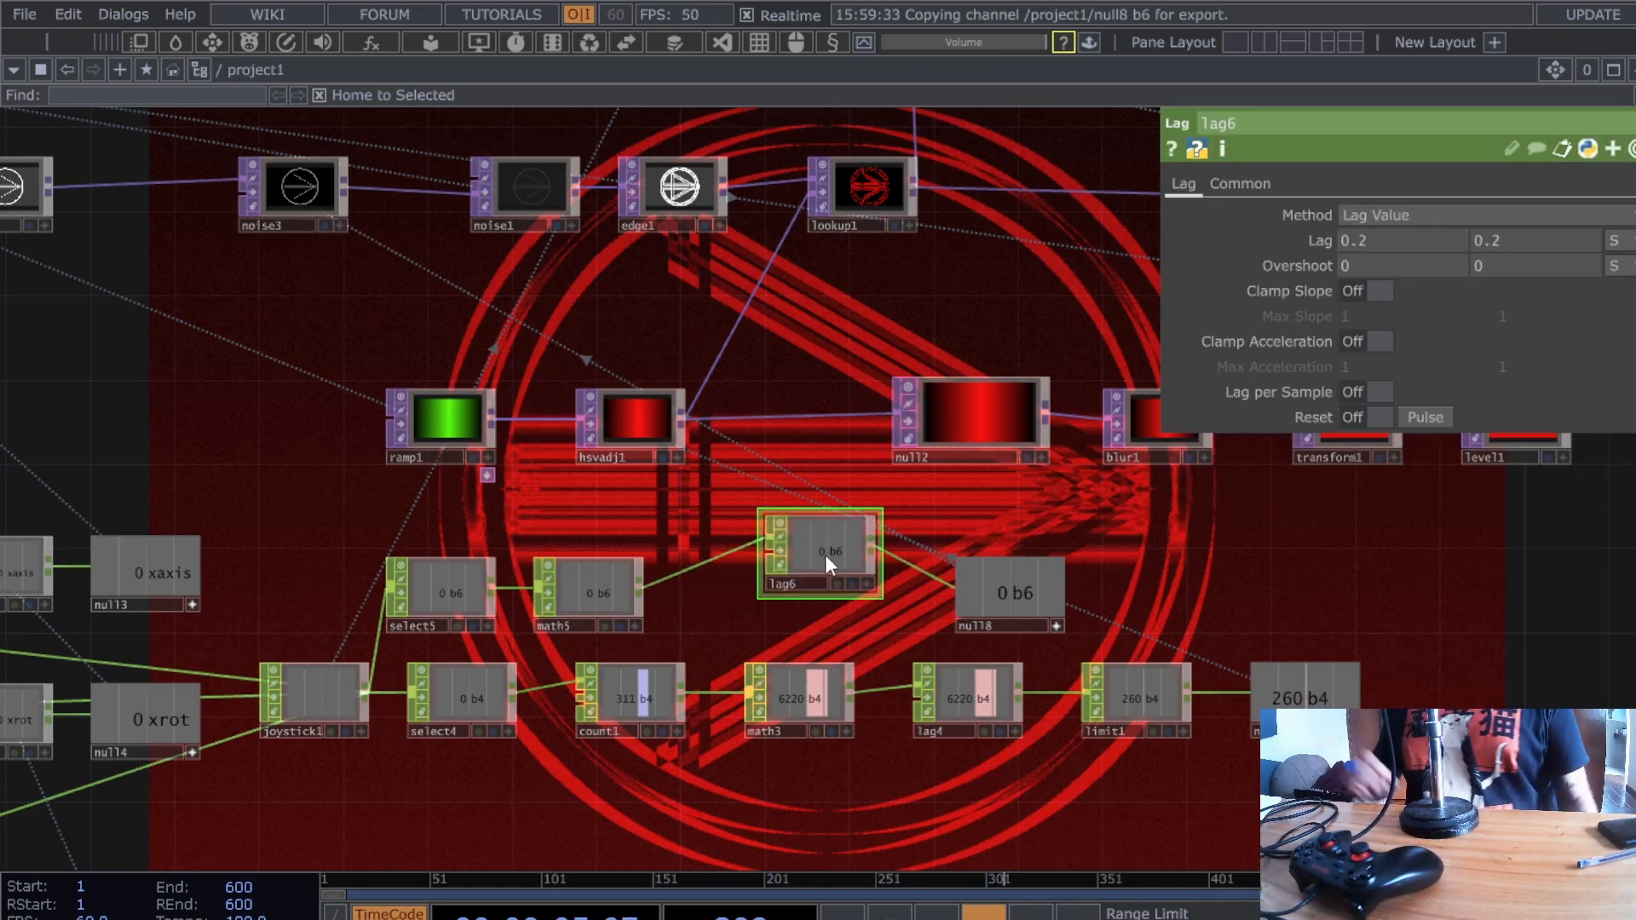
pyautogui.moveTo(824, 557); pyautogui.dragTo(825, 599)
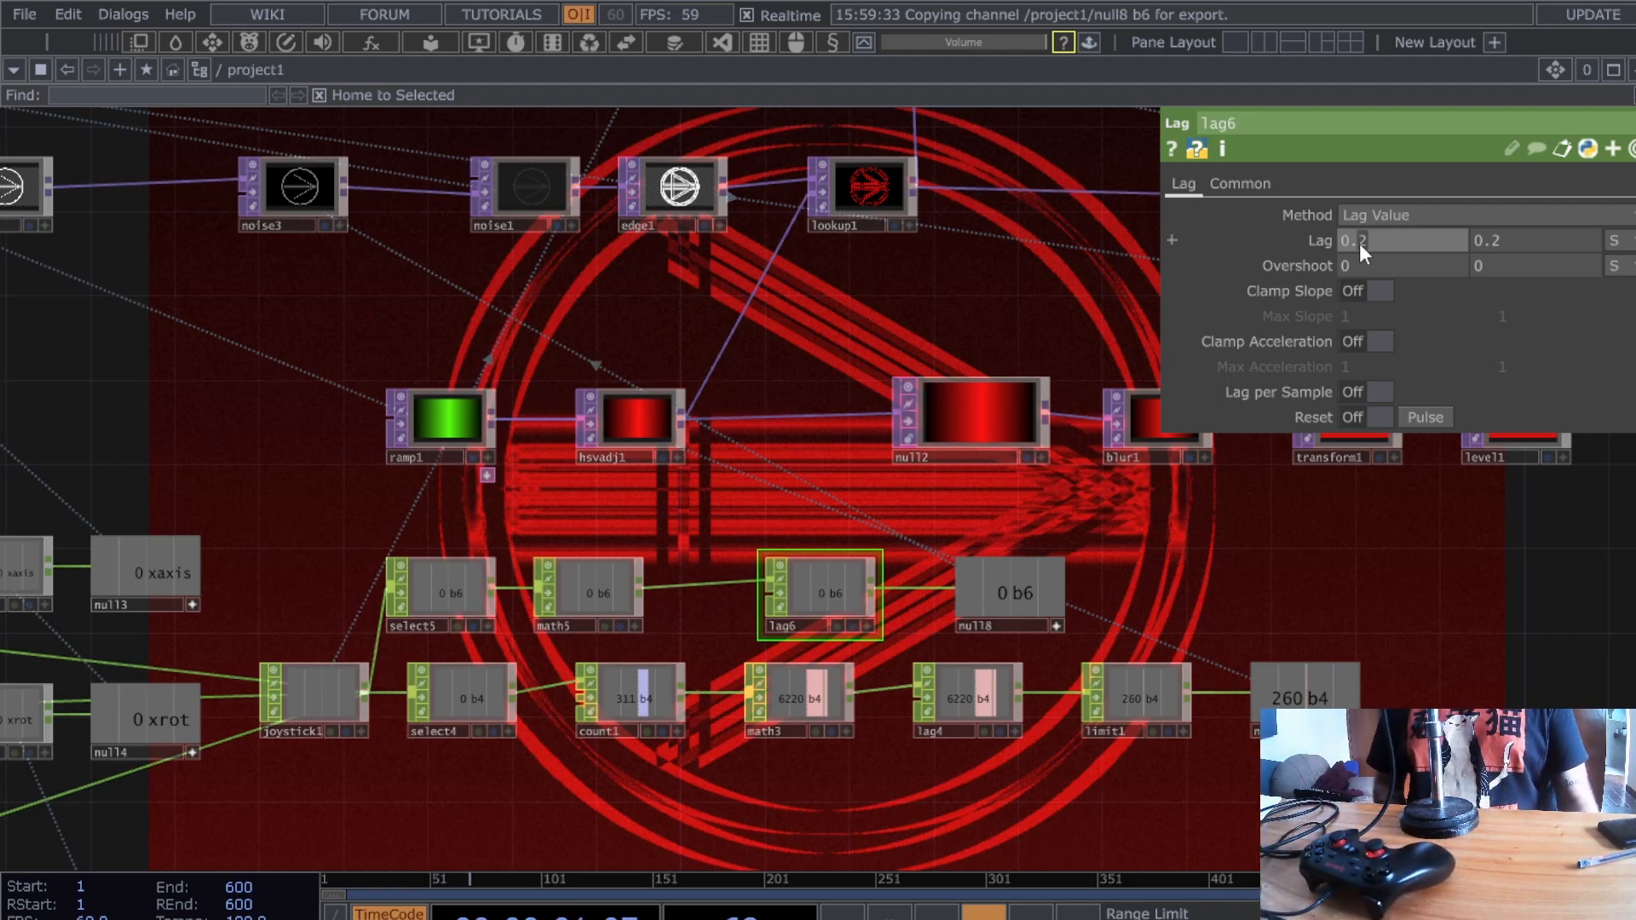
pyautogui.moveTo(1359, 243); pyautogui.dragTo(1383, 245)
pyautogui.write('5')
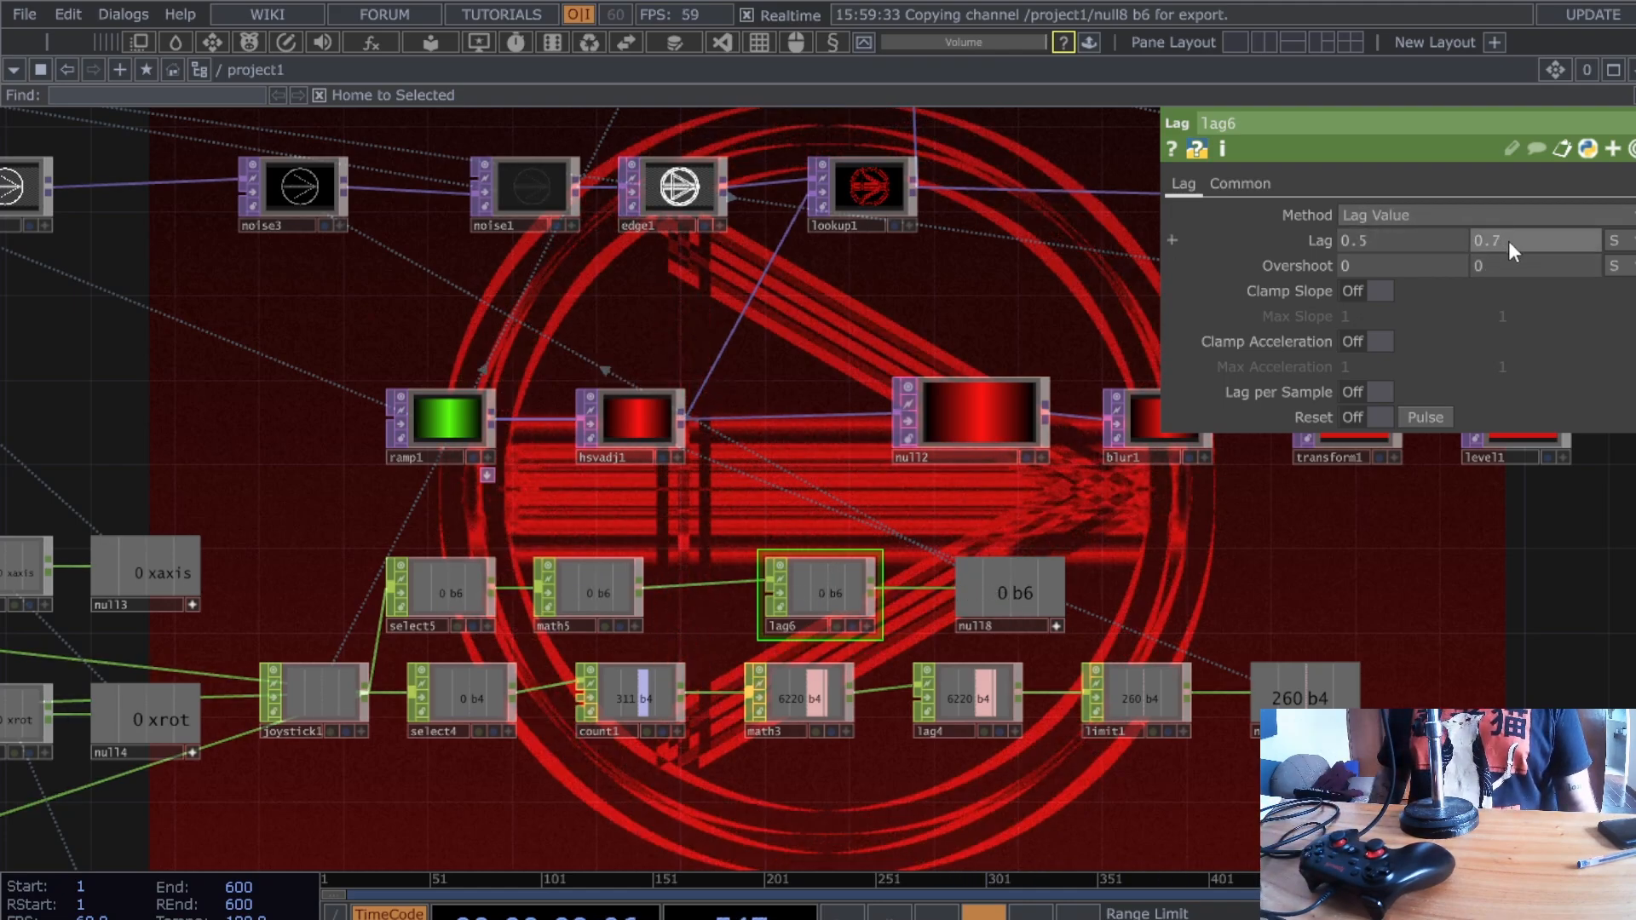
pyautogui.write('8')
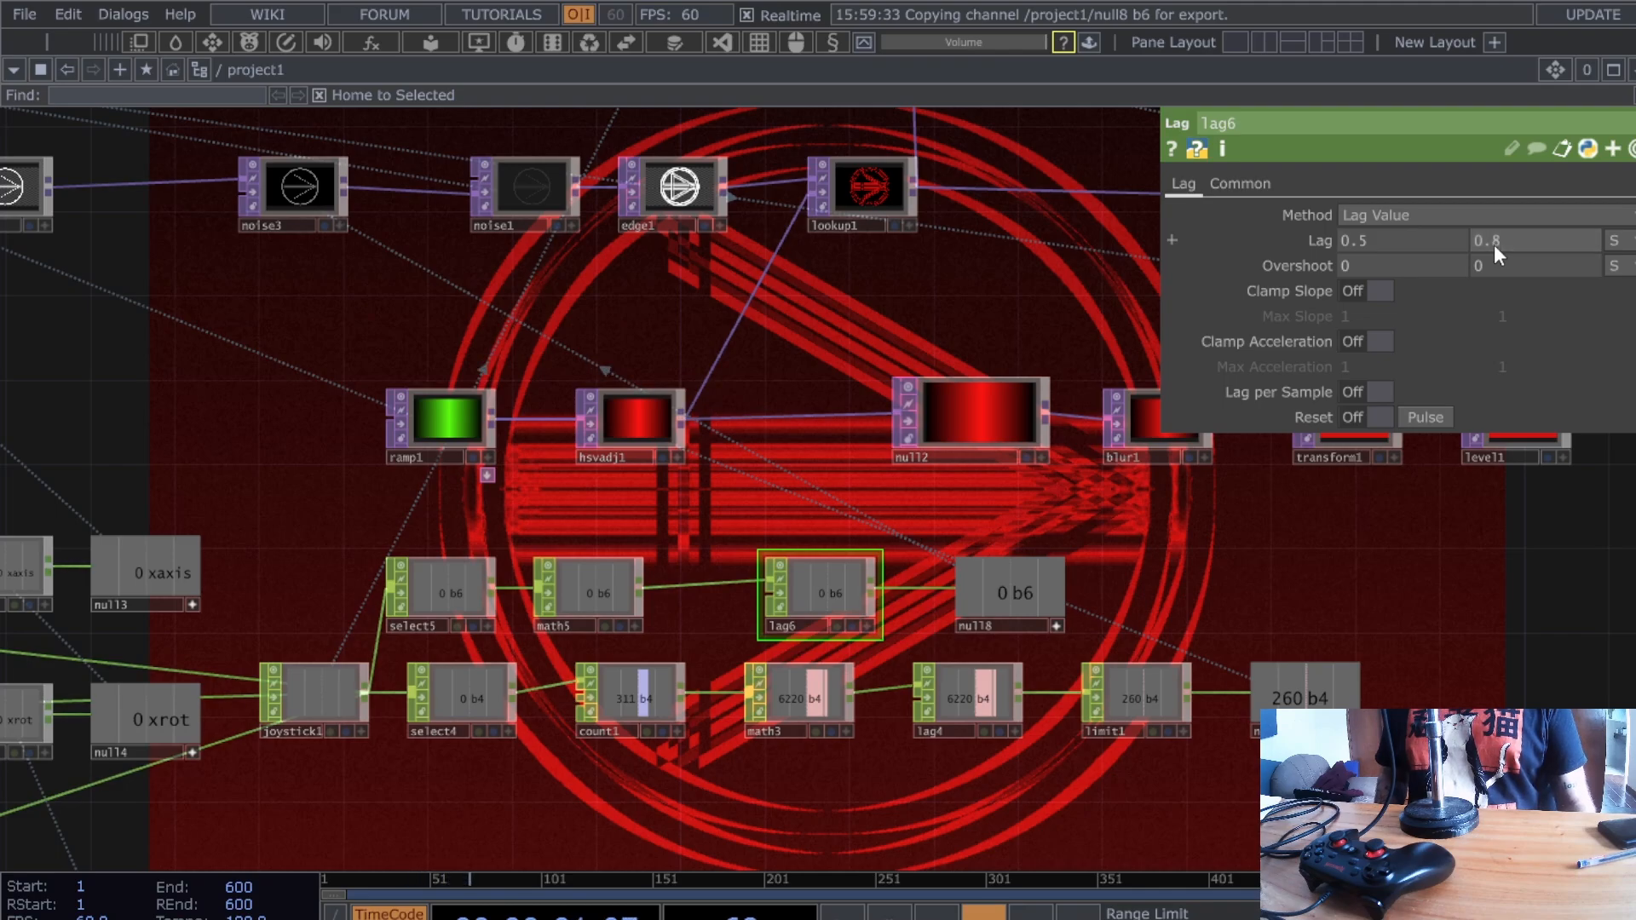
pyautogui.moveTo(851, 442); pyautogui.dragTo(856, 444)
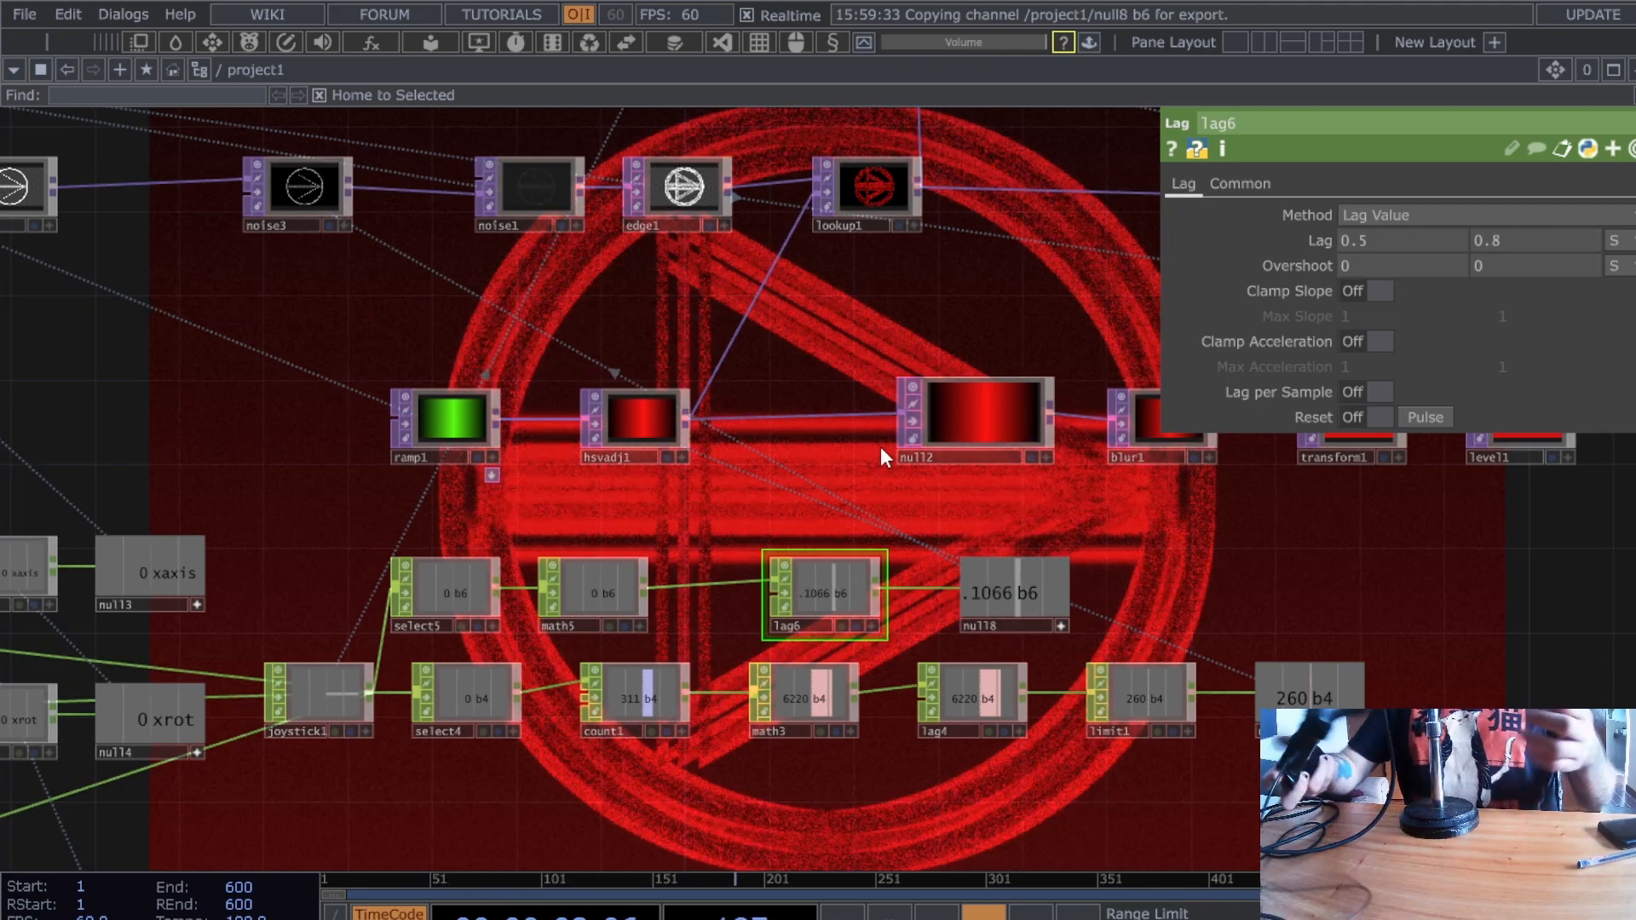
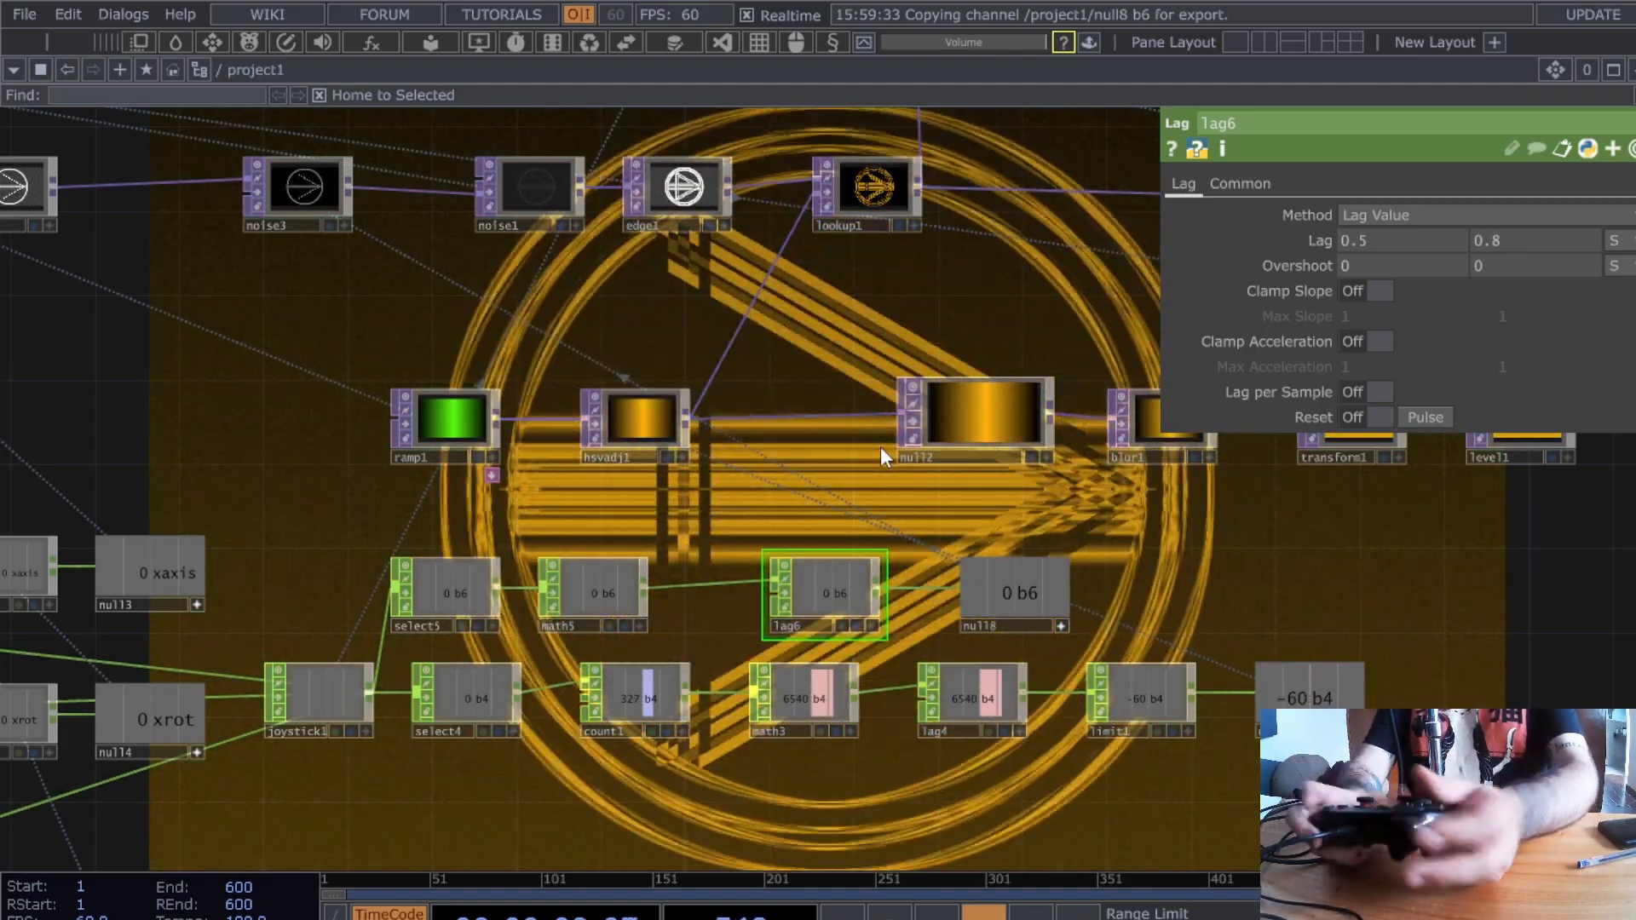
# - Drag null1 further right after comp3, then zoom out over the whole network
pyautogui.moveTo(771, 449); pyautogui.dragTo(1251, 259)
pyautogui.moveTo(880, 648); pyautogui.dragTo(644, 682)
pyautogui.moveTo(794, 671)
pyautogui.mouseDown()
pyautogui.moveTo(626, 773)
pyautogui.moveTo(864, 741)
pyautogui.moveTo(403, 761)
pyautogui.mouseUp()
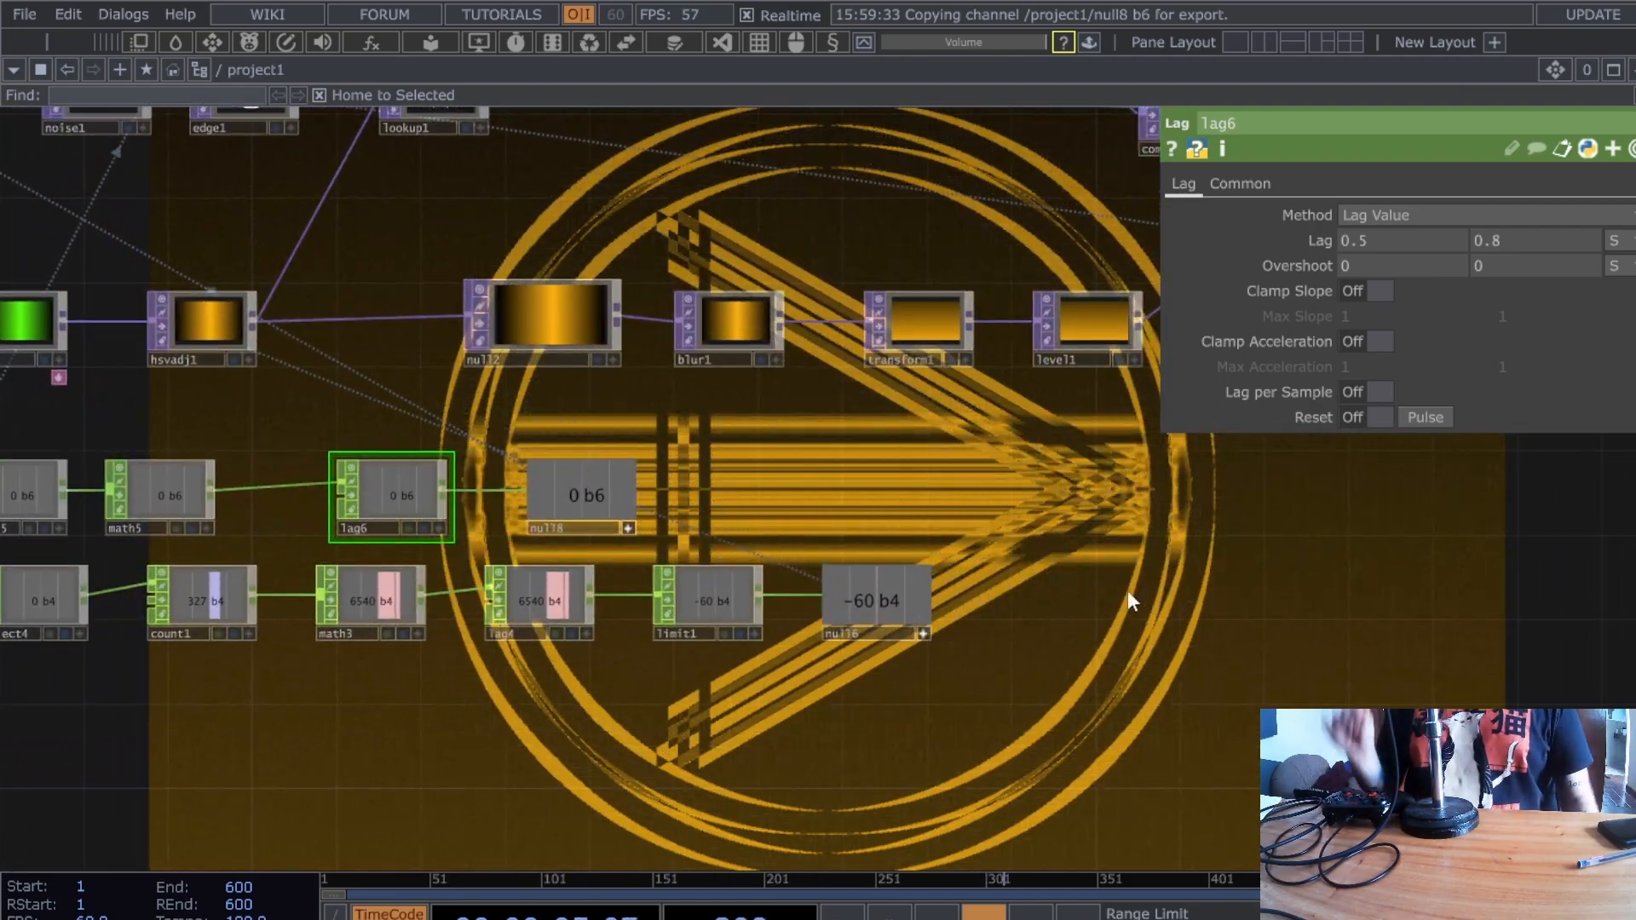
pyautogui.moveTo(1344, 535); pyautogui.dragTo(333, 758)
pyautogui.moveTo(946, 639); pyautogui.dragTo(930, 633)
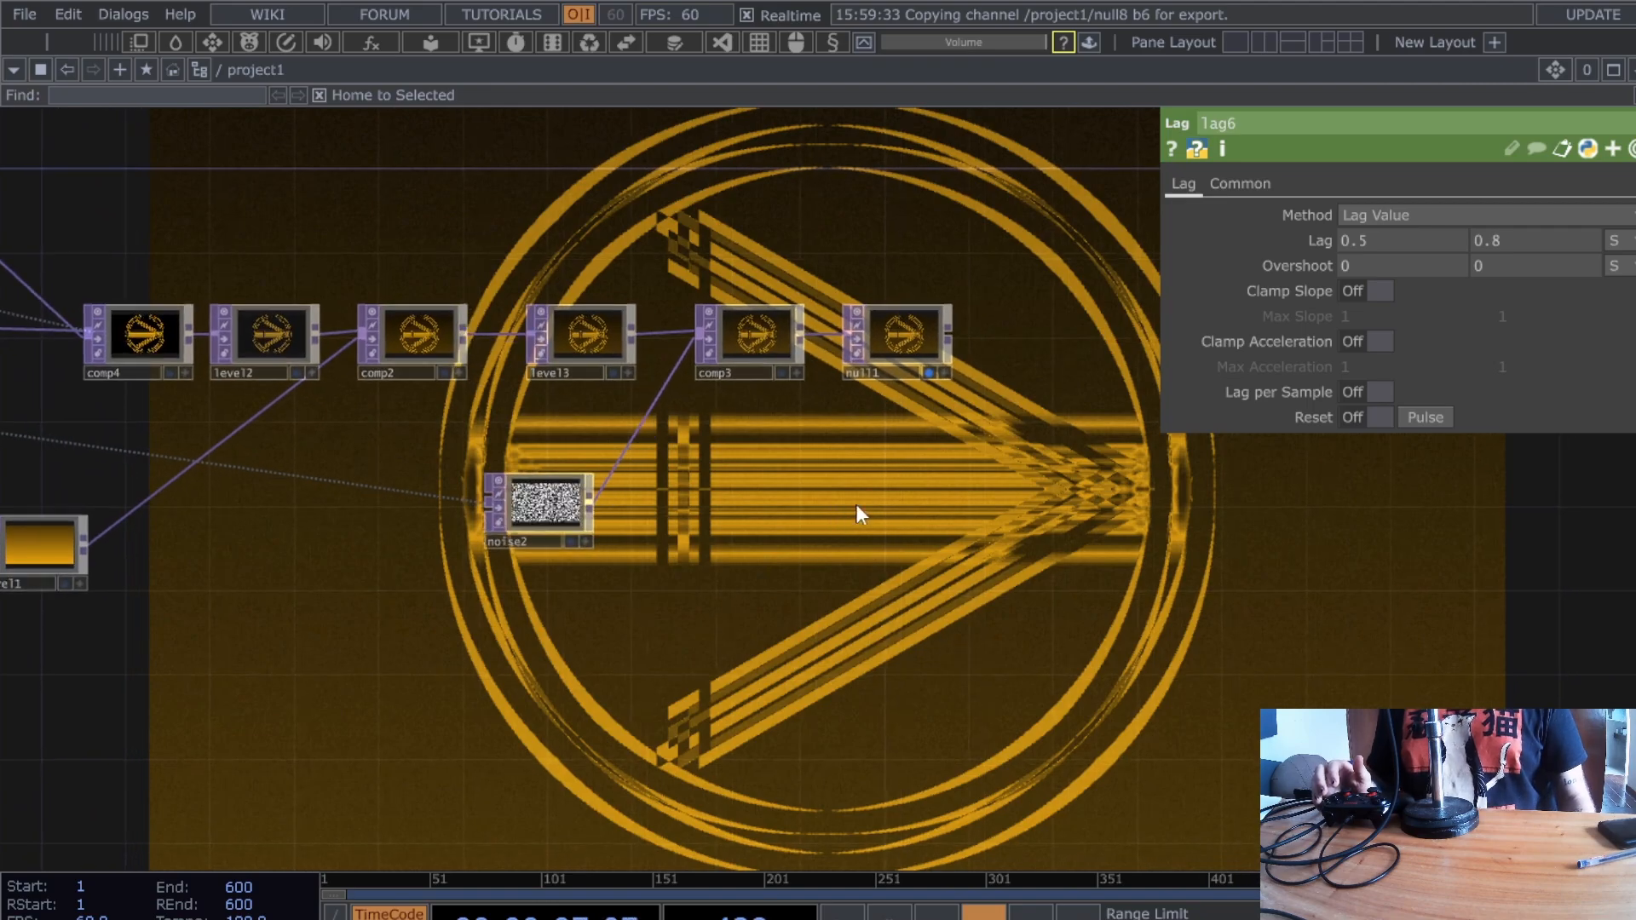
pyautogui.moveTo(898, 345); pyautogui.dragTo(1110, 345)
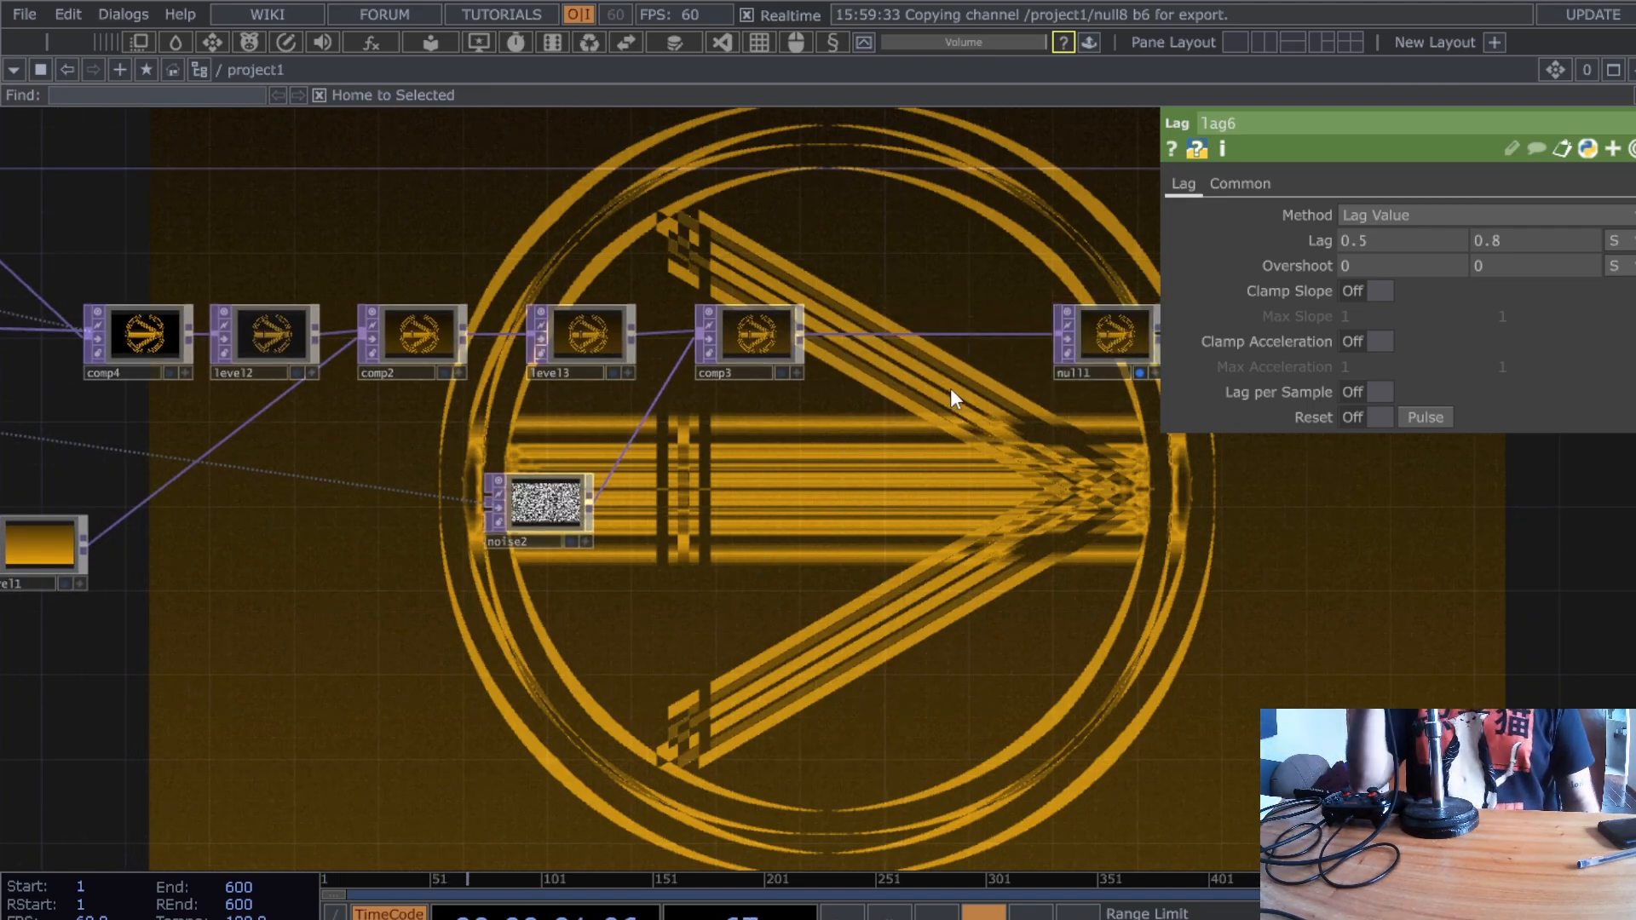
pyautogui.moveTo(949, 387); pyautogui.dragTo(890, 417)
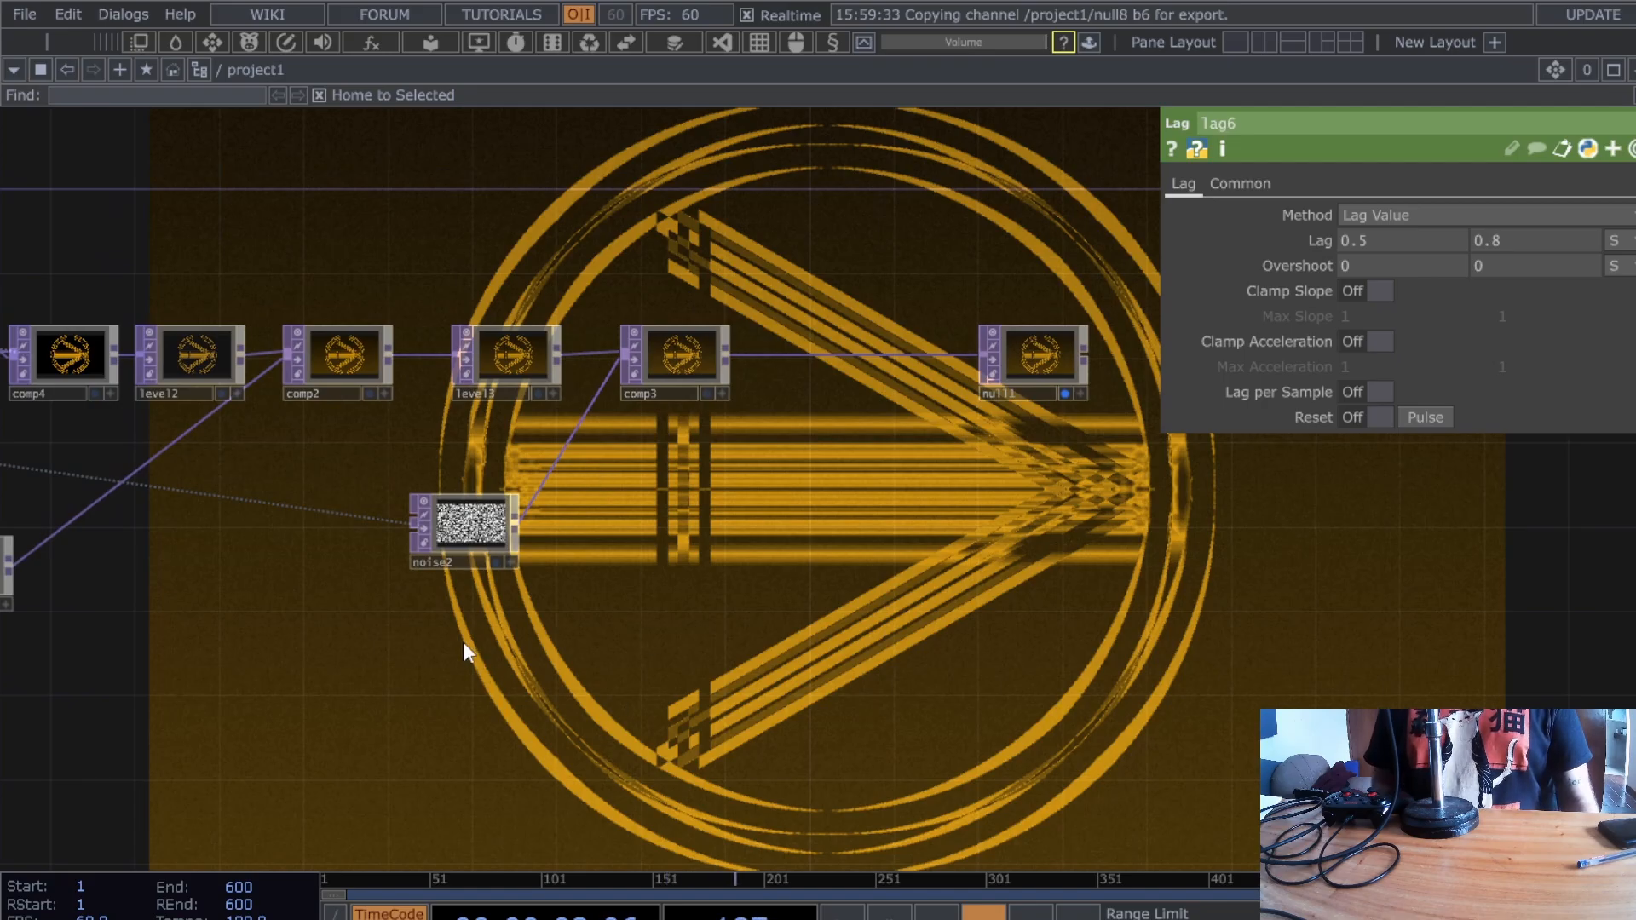
pyautogui.moveTo(463, 642); pyautogui.dragTo(917, 661)
pyautogui.scroll(-5, 607, 679)
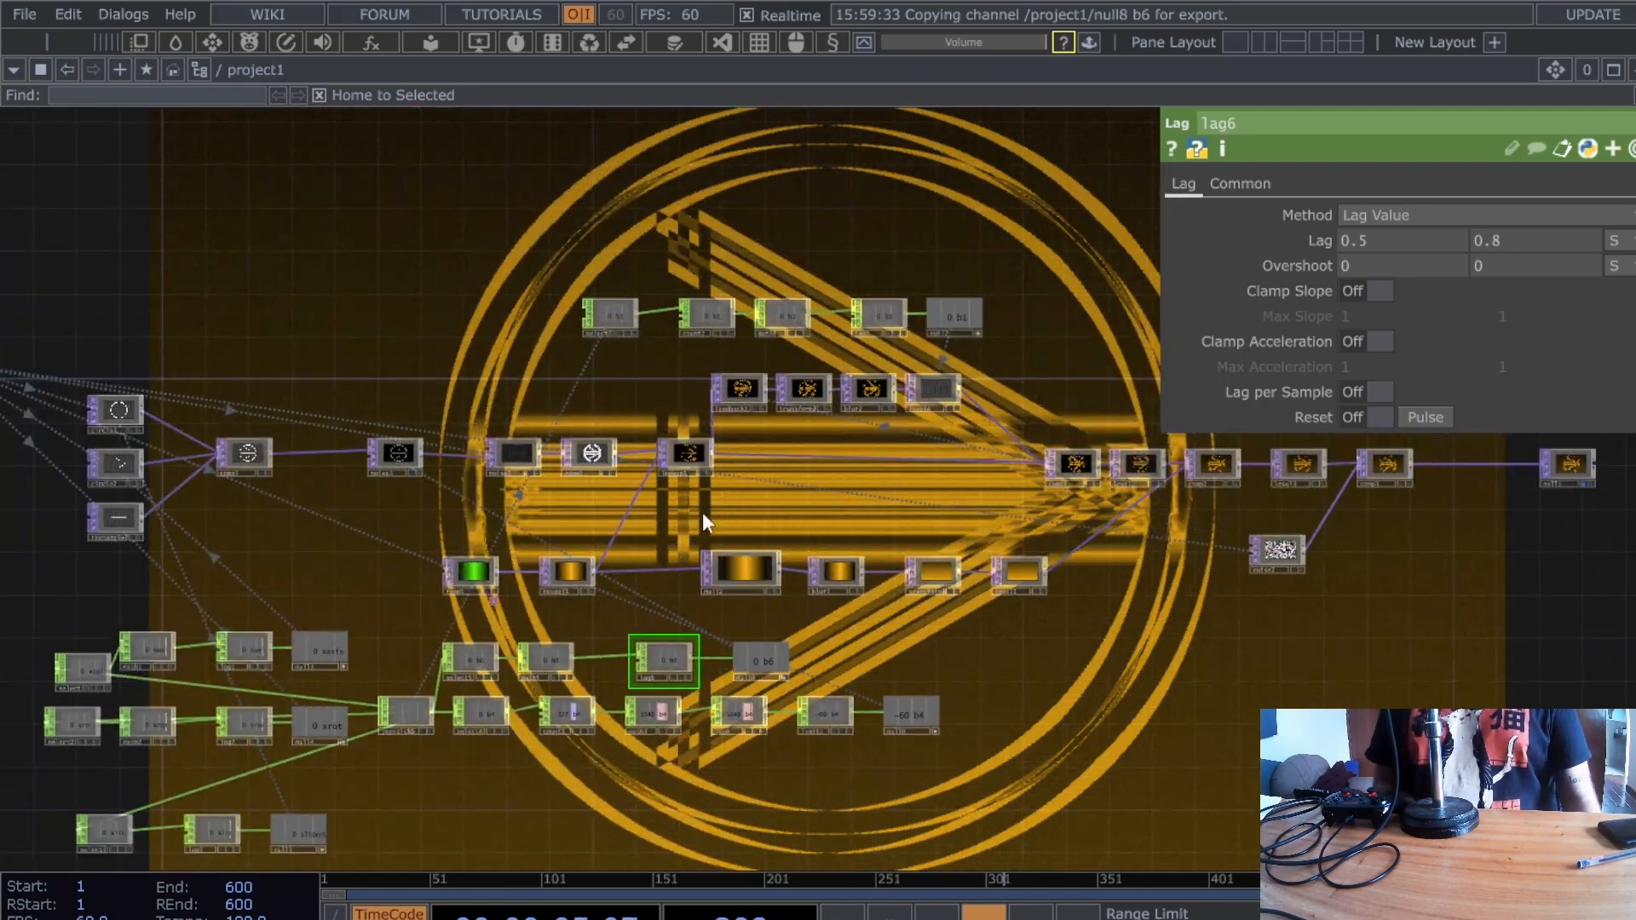
# - Spread rectangle1, circle2 and circle1 out to the left of the network
pyautogui.moveTo(607, 520); pyautogui.dragTo(1123, 525)
pyautogui.scroll(6, 583, 545)
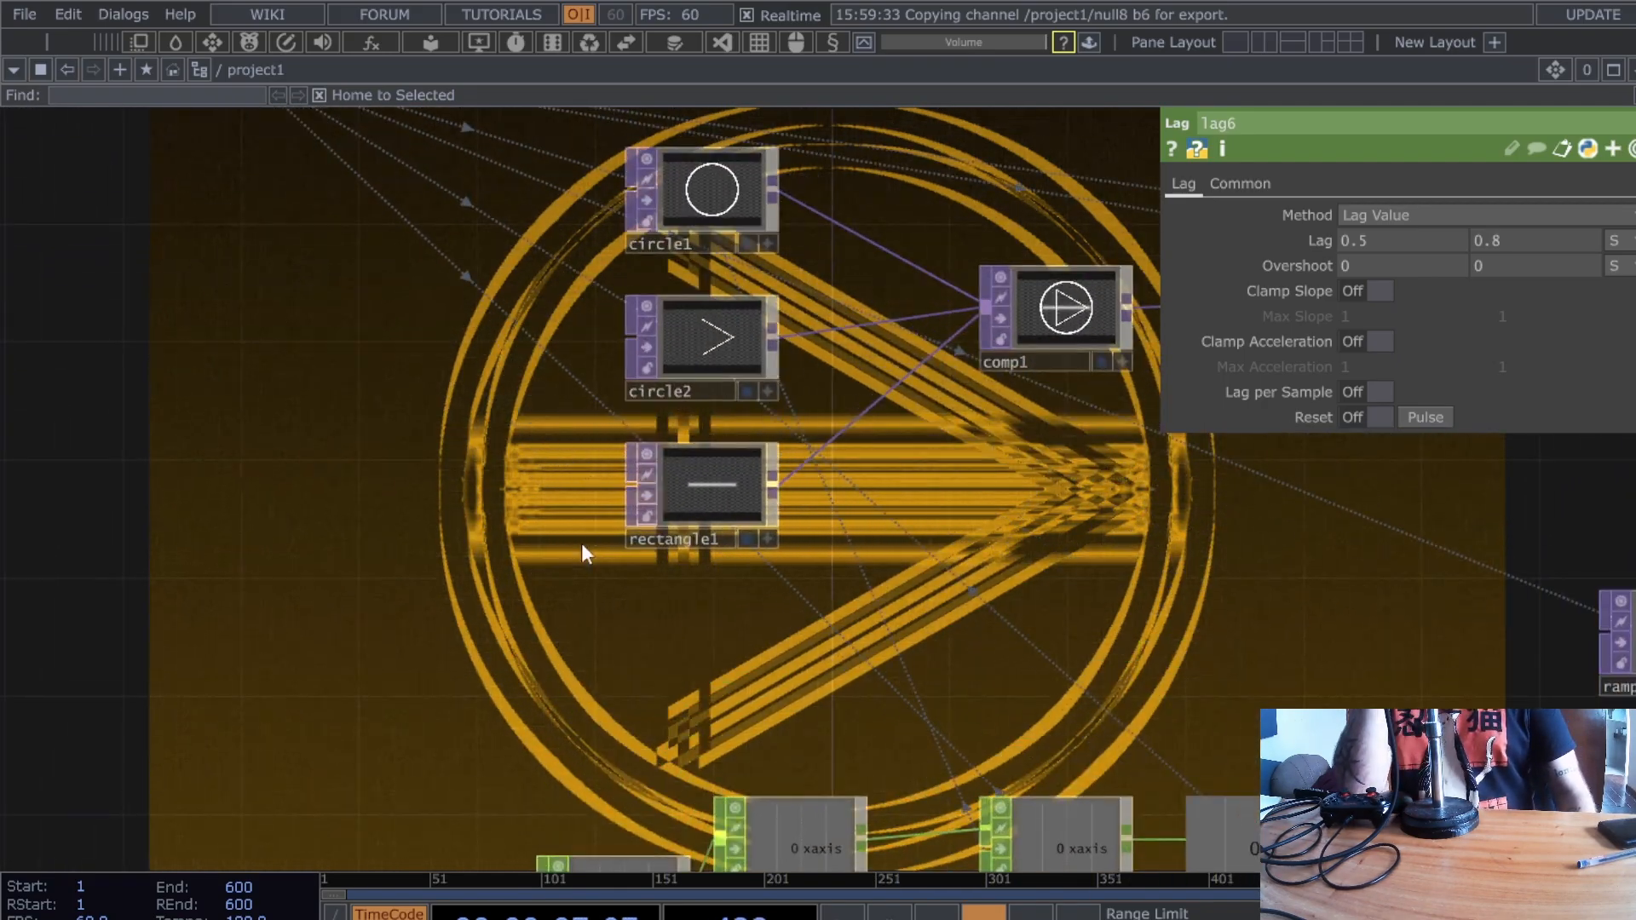
pyautogui.moveTo(719, 521); pyautogui.dragTo(482, 580)
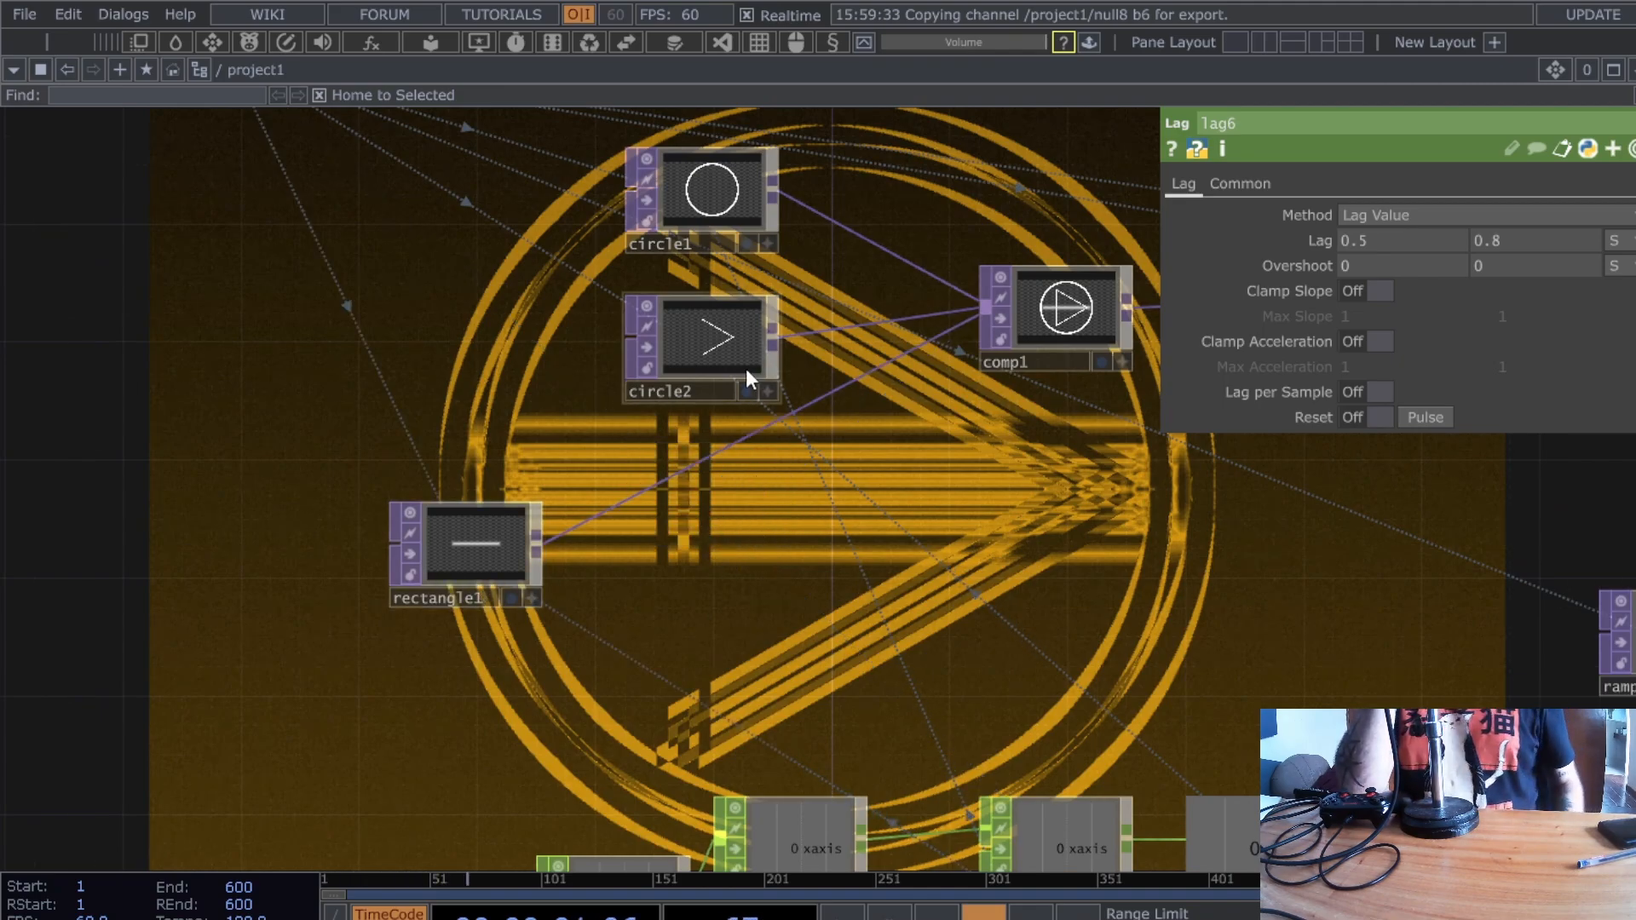
pyautogui.moveTo(702, 352); pyautogui.dragTo(467, 351)
pyautogui.moveTo(656, 224); pyautogui.dragTo(460, 243)
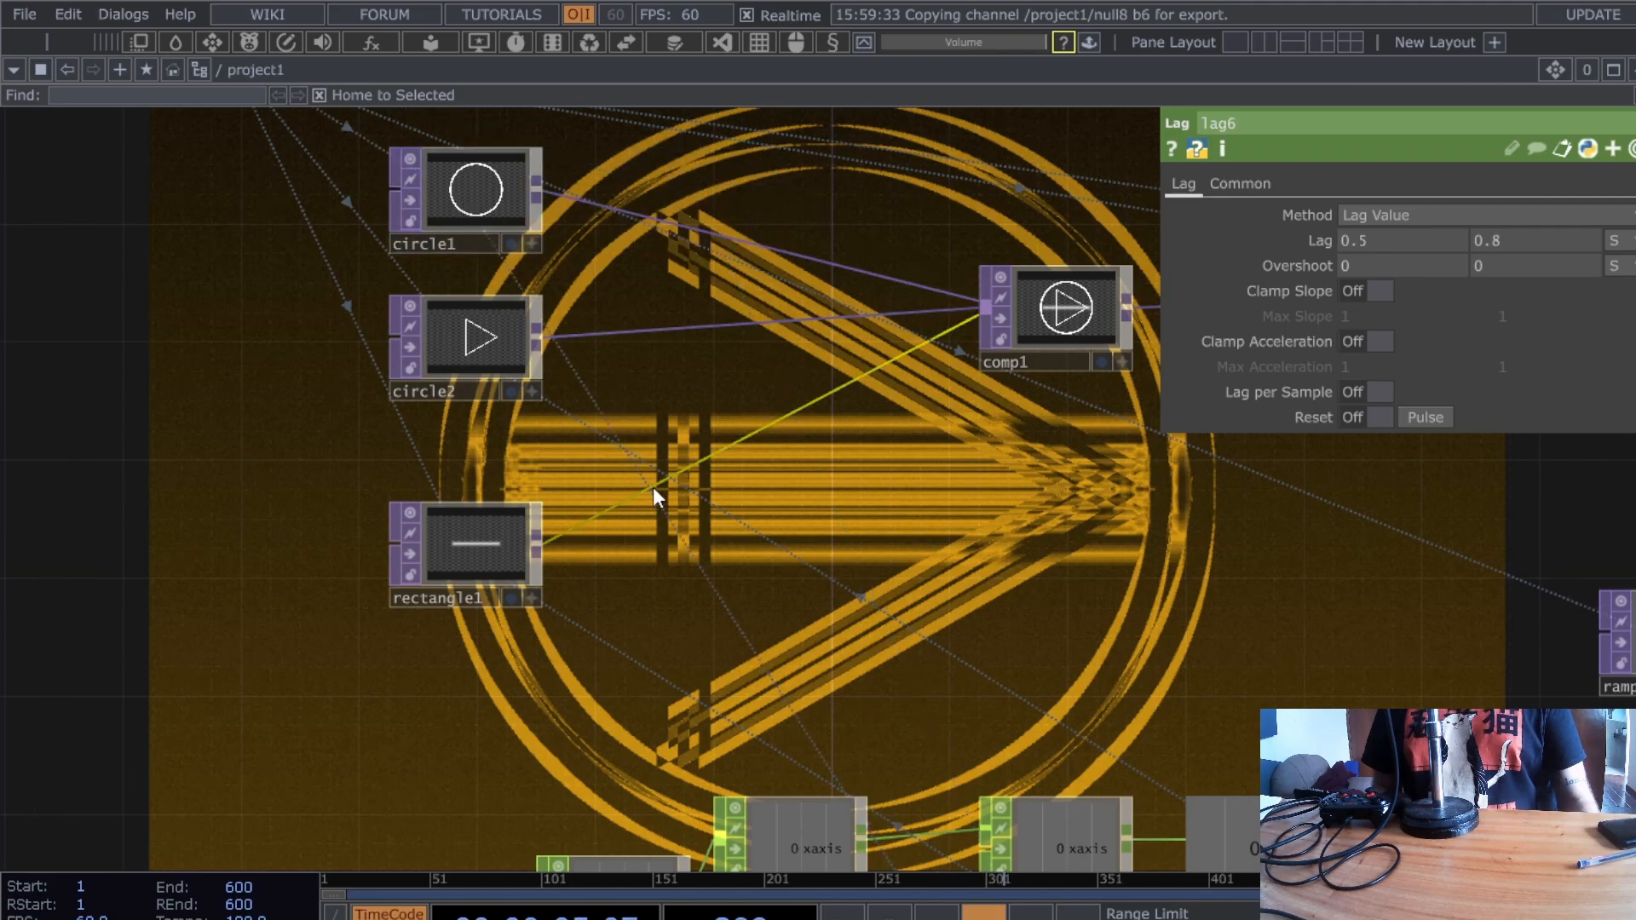
# - Insert switch1 on the rectangle1–comp1 wire, align rectangle1 with it, and paste a copy
pyautogui.rightClick(661, 470)
pyautogui.press('Escape')
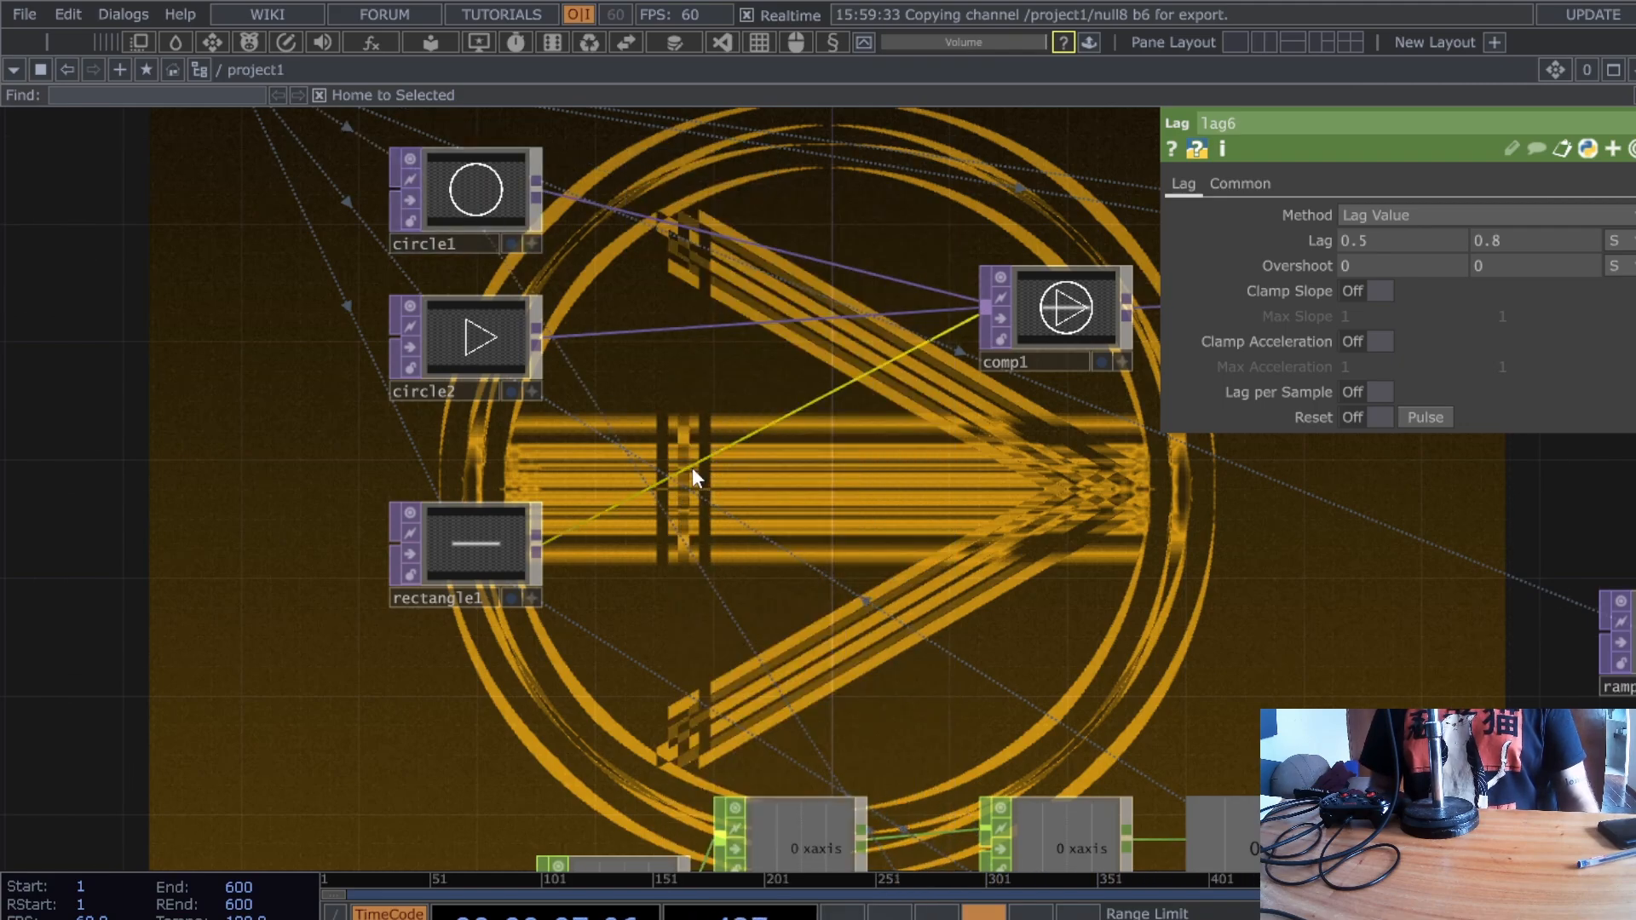
pyautogui.rightClick(693, 467)
pyautogui.click(746, 440)
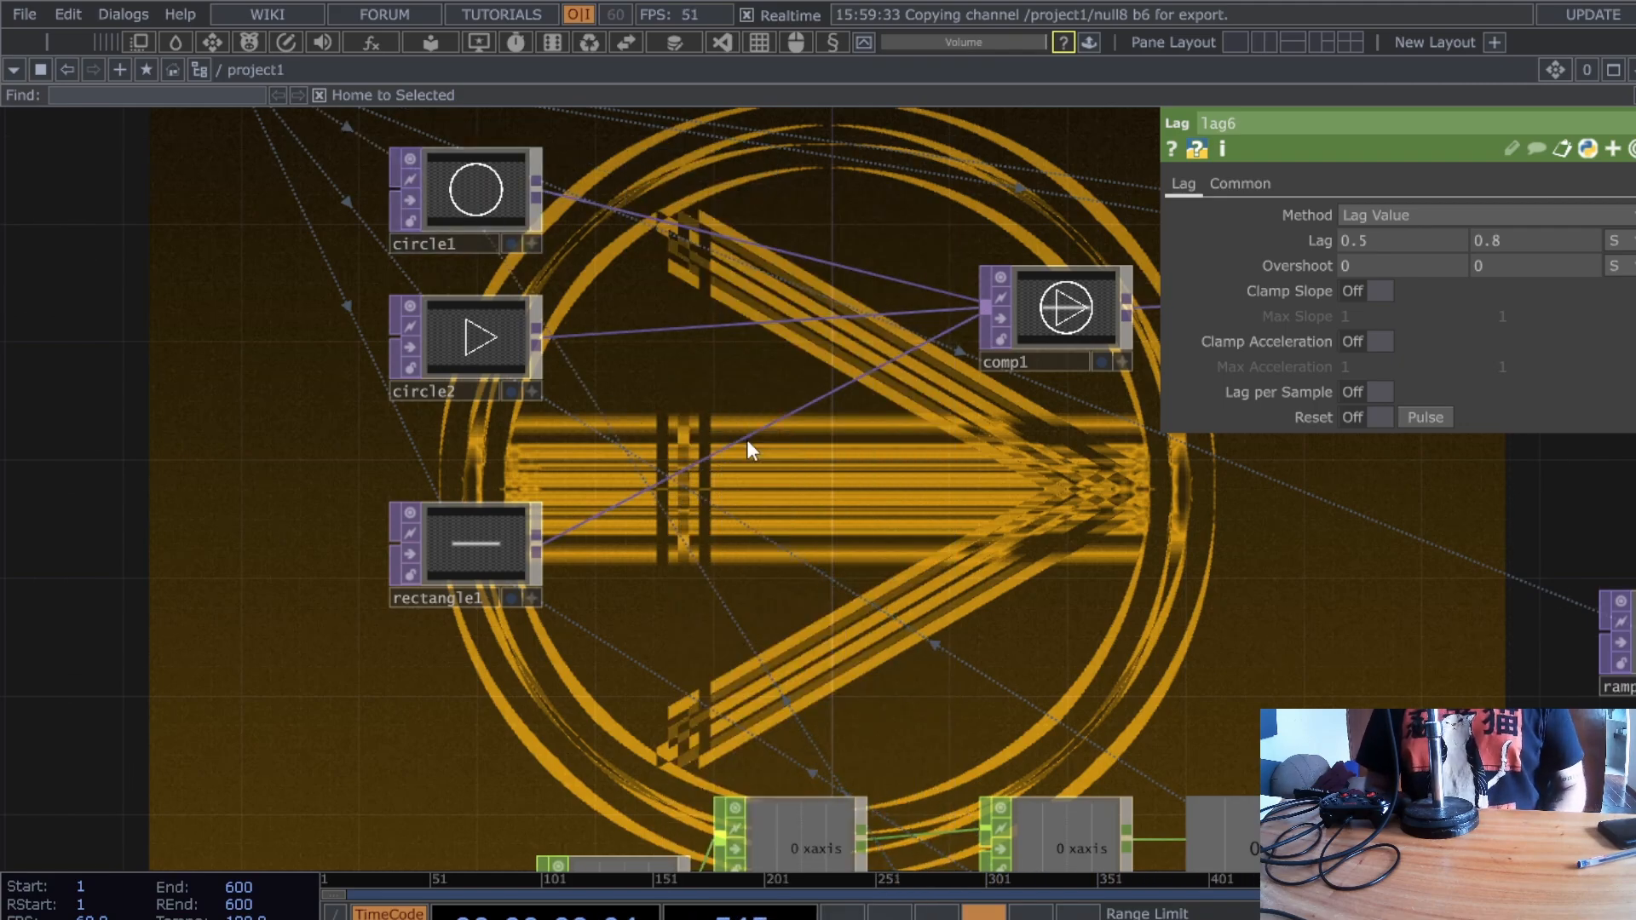
pyautogui.click(747, 439)
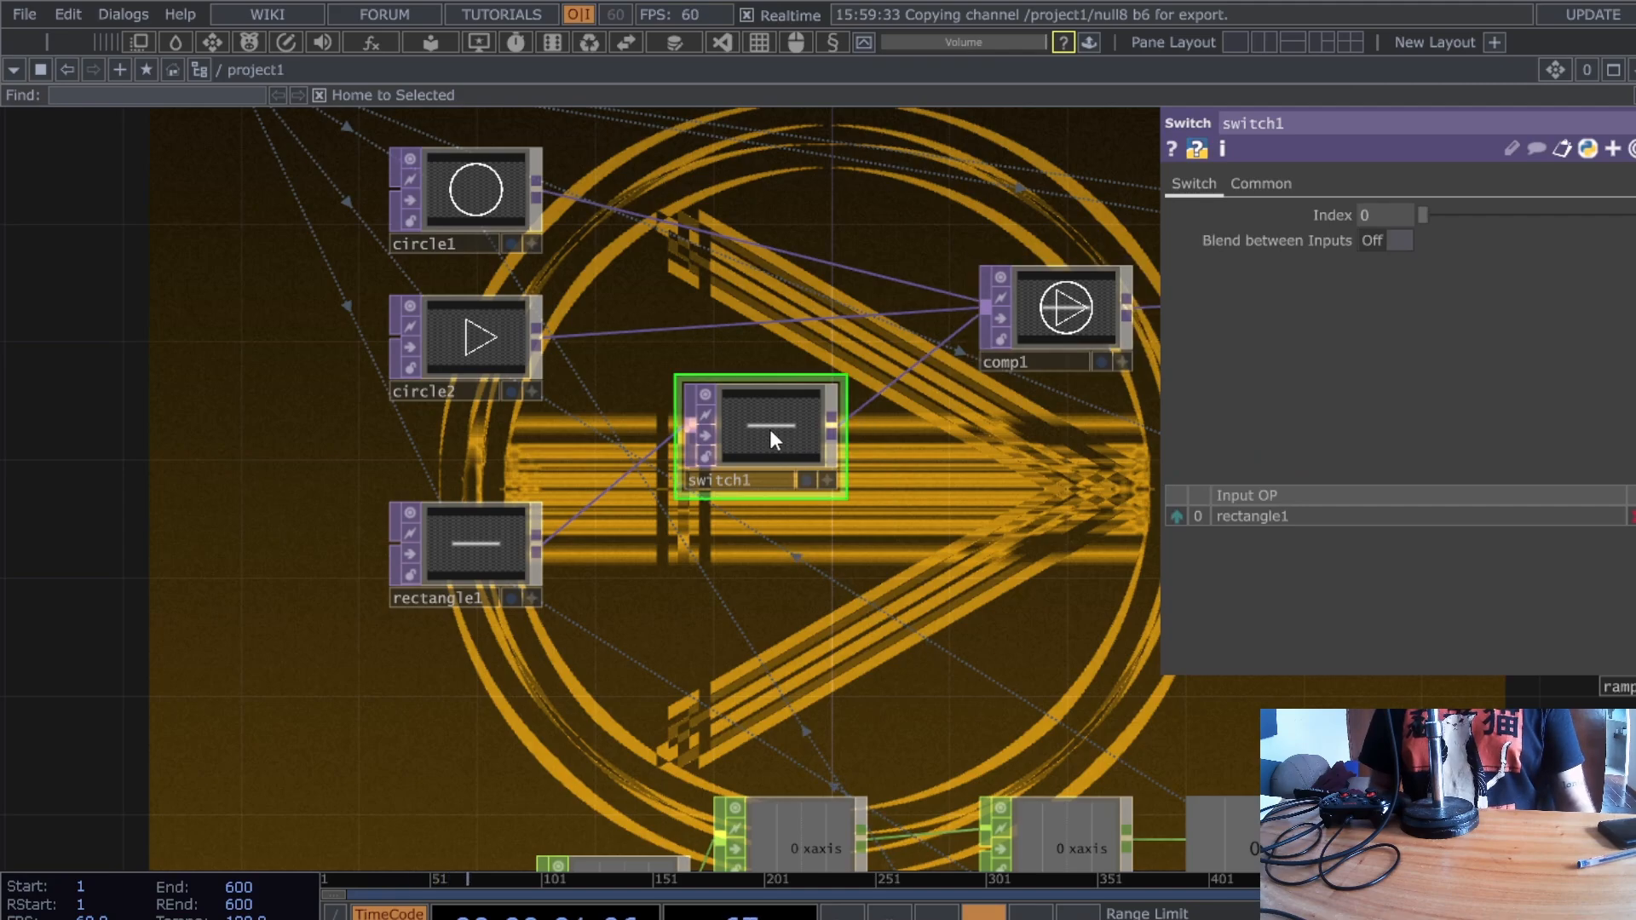
pyautogui.moveTo(759, 431); pyautogui.dragTo(785, 518)
pyautogui.moveTo(516, 666); pyautogui.dragTo(608, 606)
pyautogui.moveTo(584, 514); pyautogui.dragTo(585, 484)
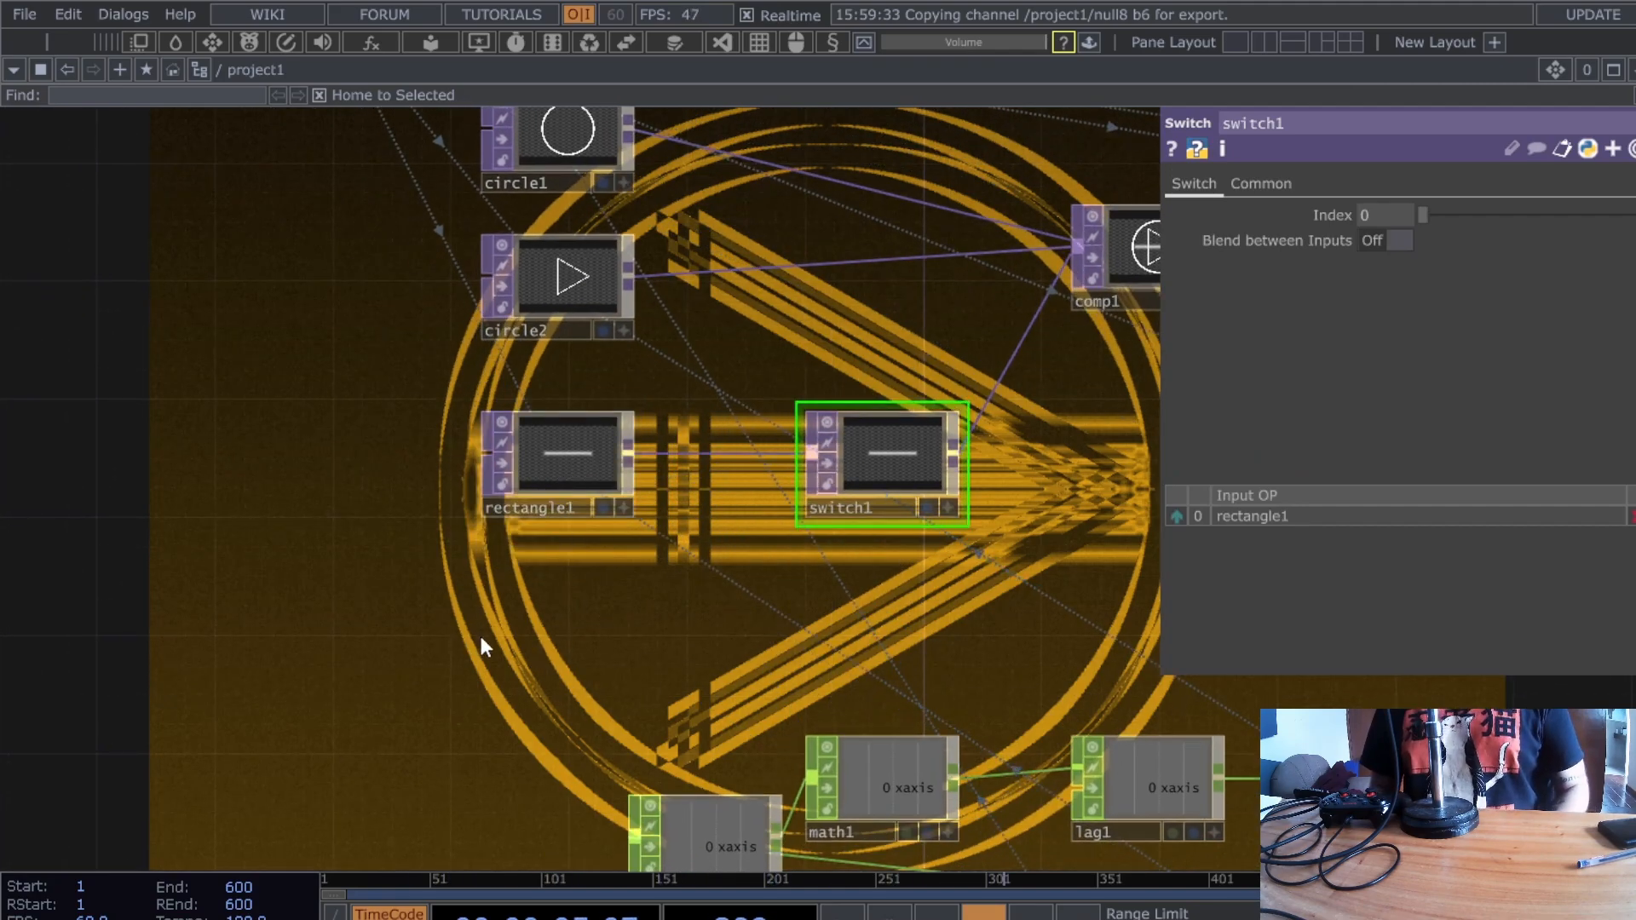
pyautogui.hotkey('ctrl', 'v')
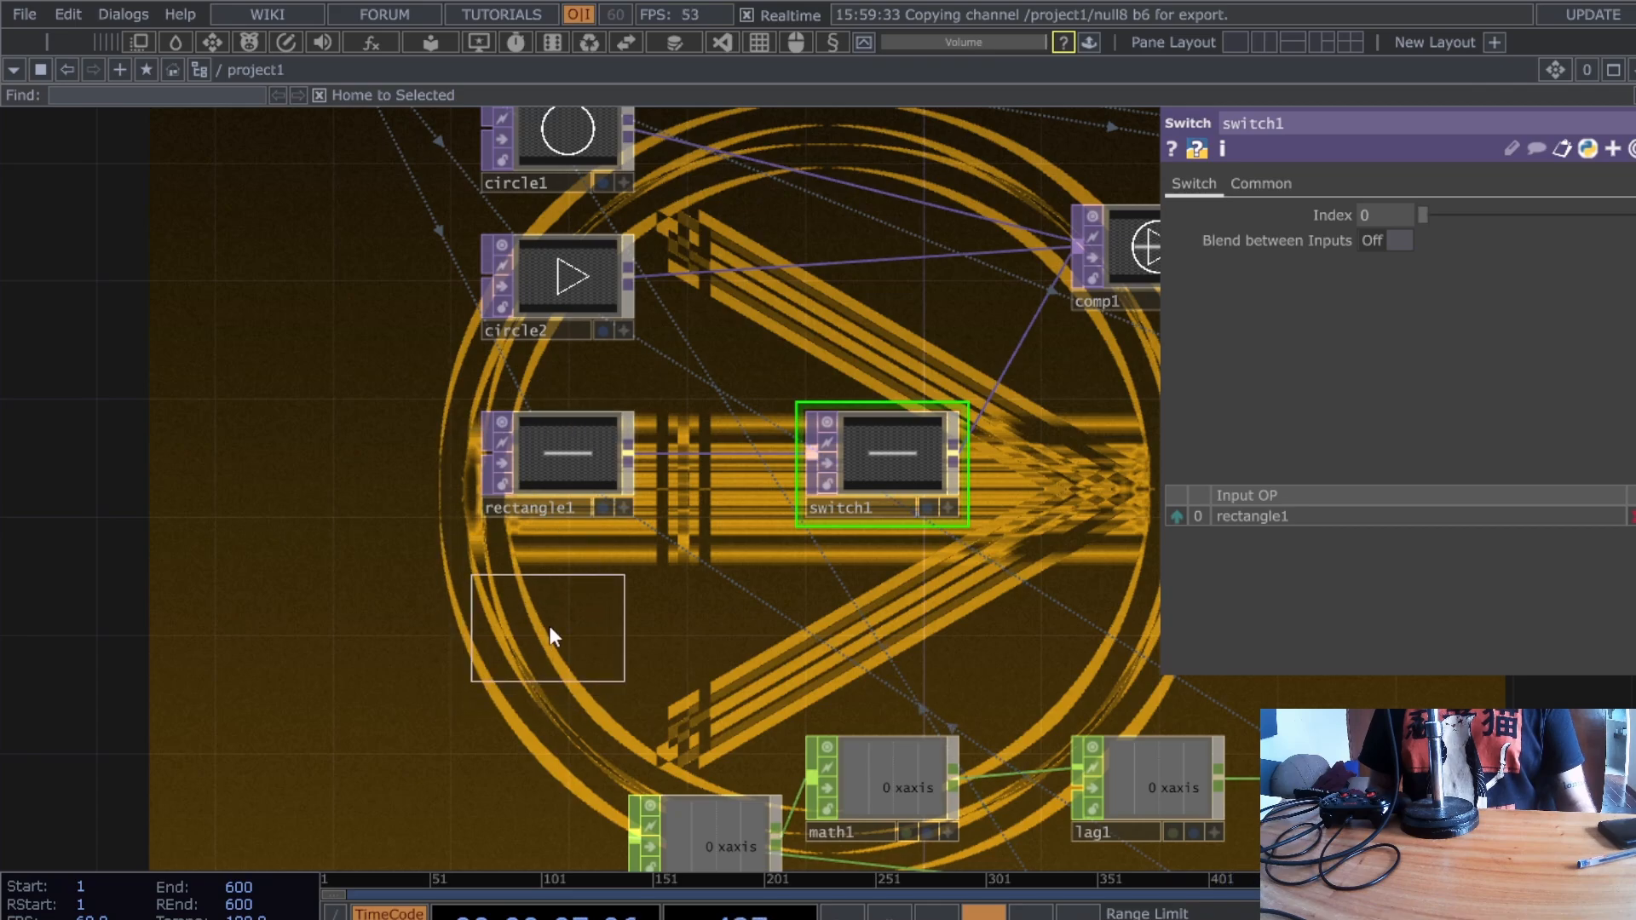
# - Place rectangle2 and give it size 0.8 by 0.2, fill alpha 0 and border width 0.0542
pyautogui.click(553, 626)
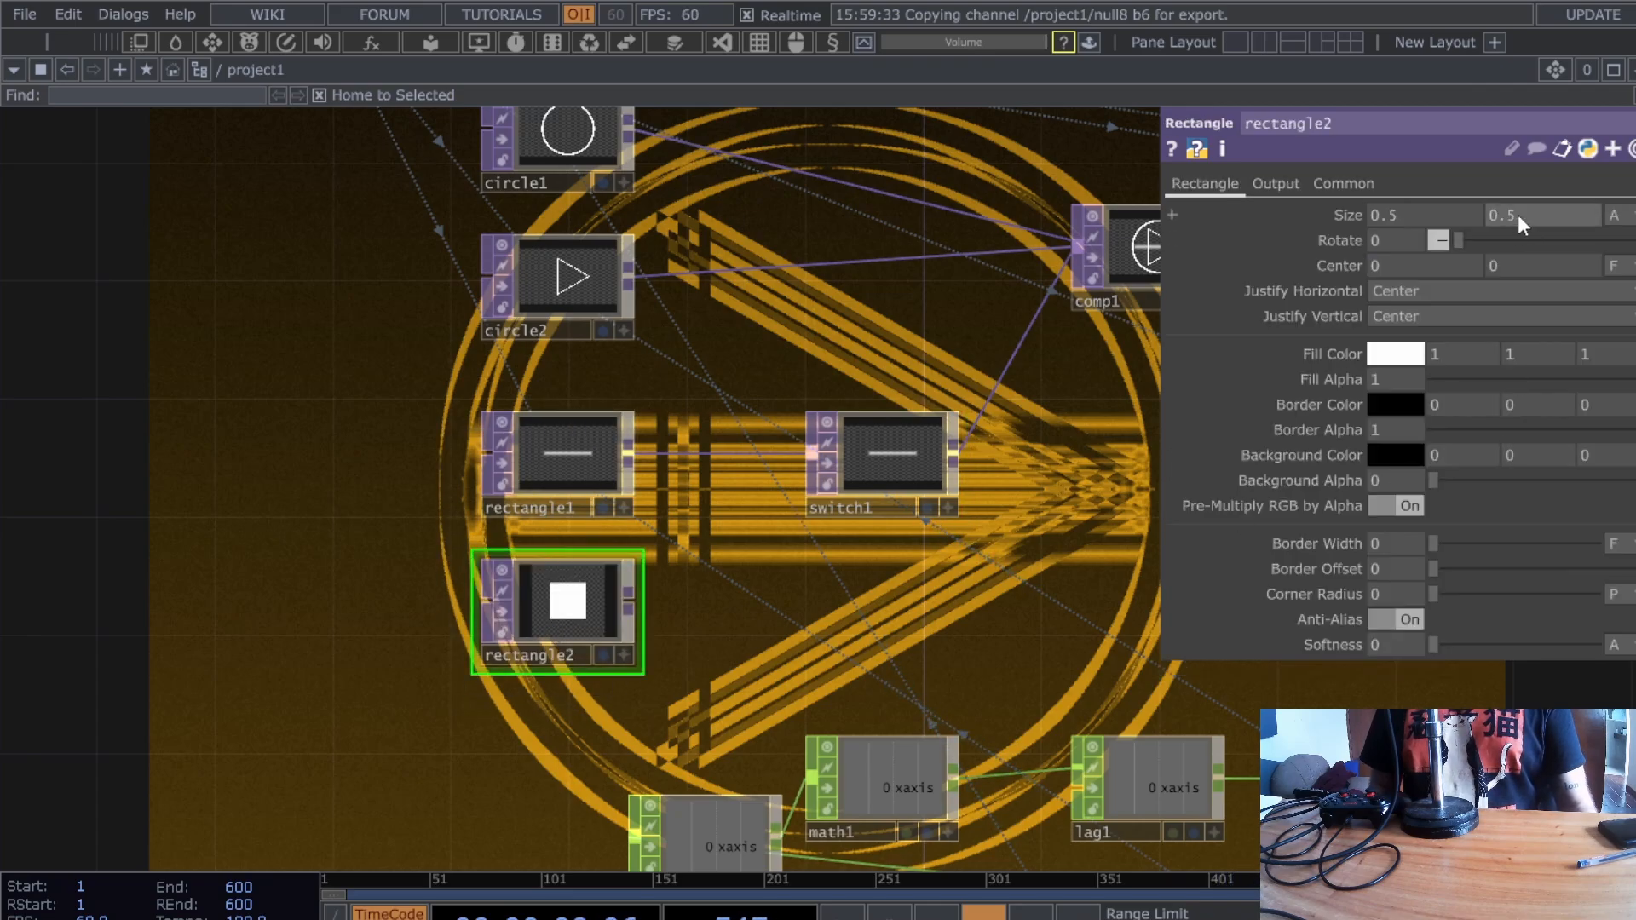
pyautogui.moveTo(1517, 215); pyautogui.dragTo(1478, 215, button='middle')
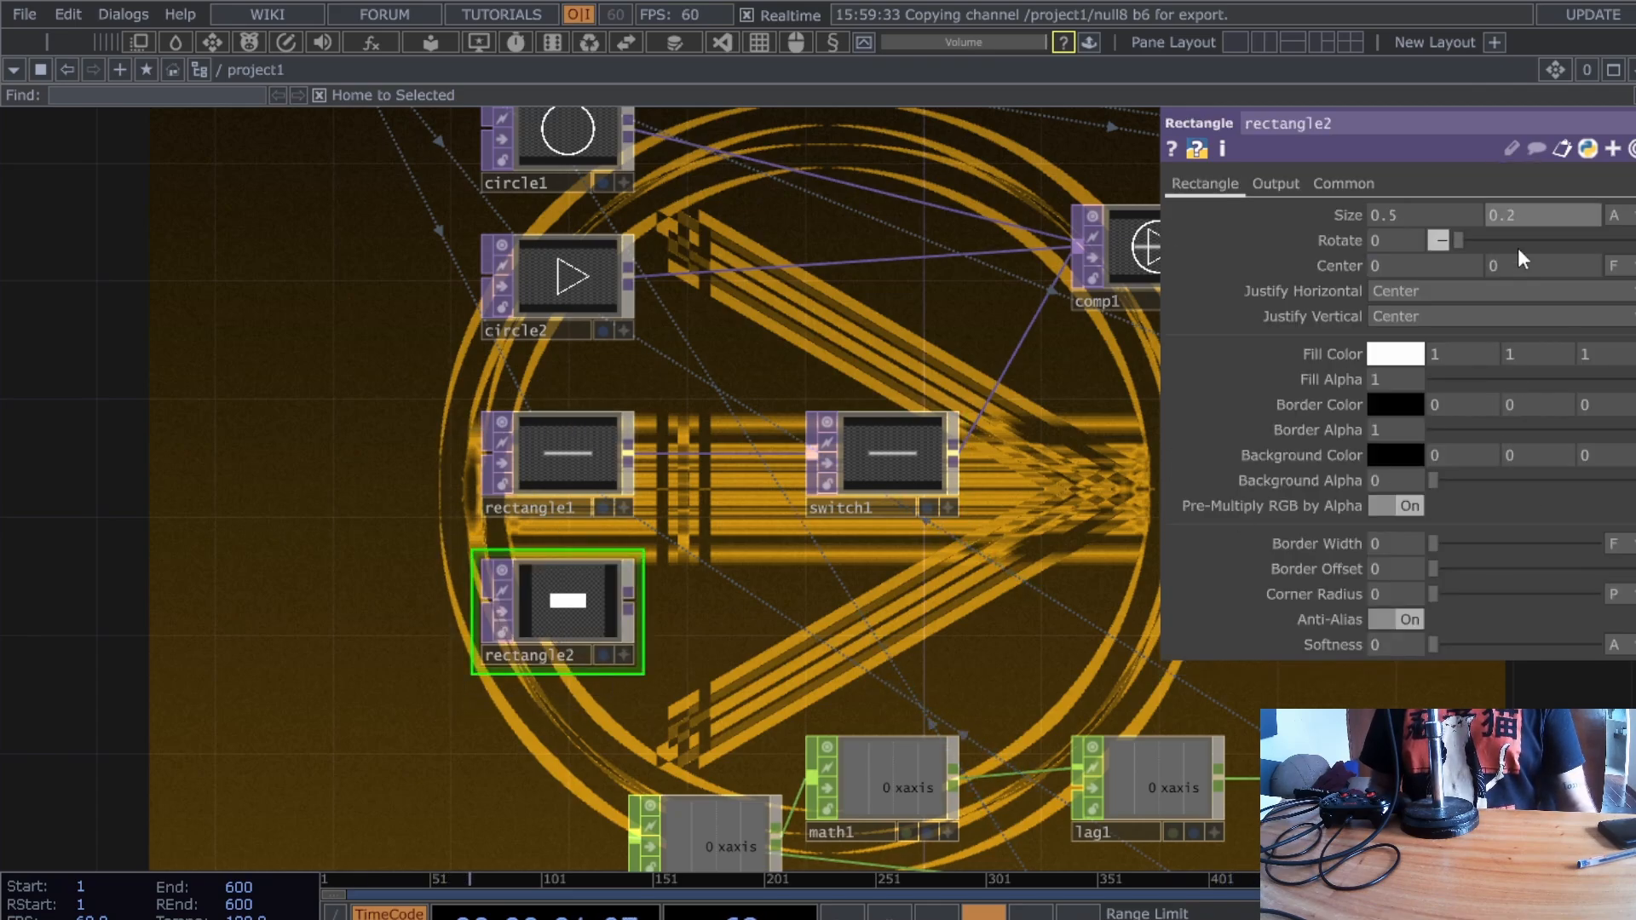
pyautogui.moveTo(1634, 381); pyautogui.dragTo(1386, 391)
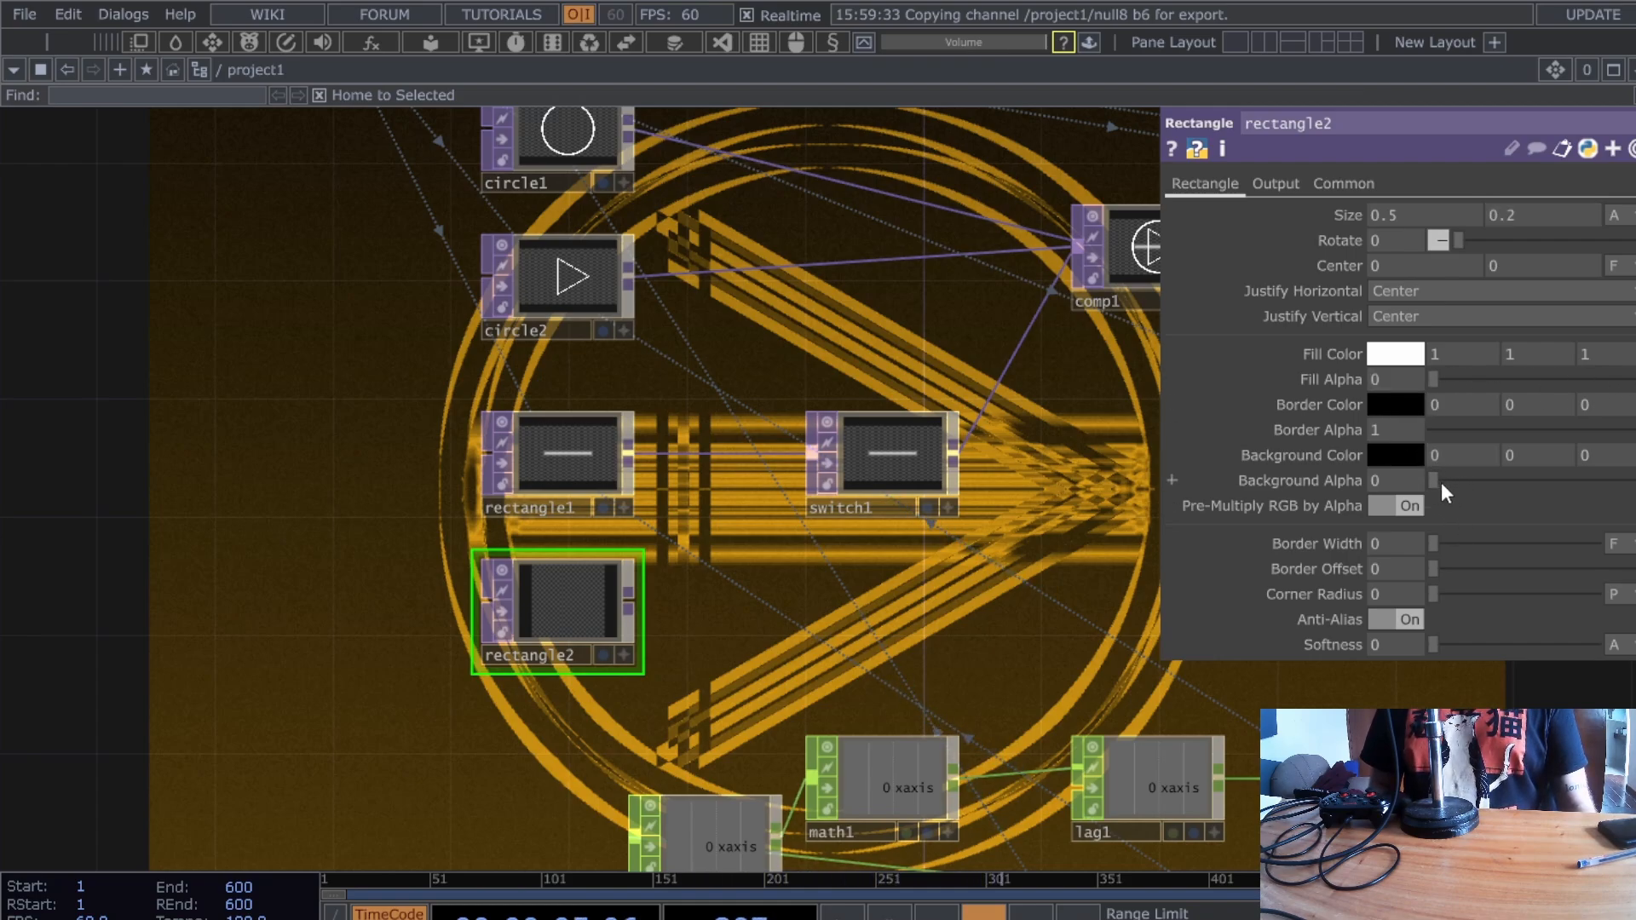
pyautogui.moveTo(1440, 482); pyautogui.dragTo(1339, 478)
pyautogui.moveTo(1432, 544); pyautogui.dragTo(1521, 545)
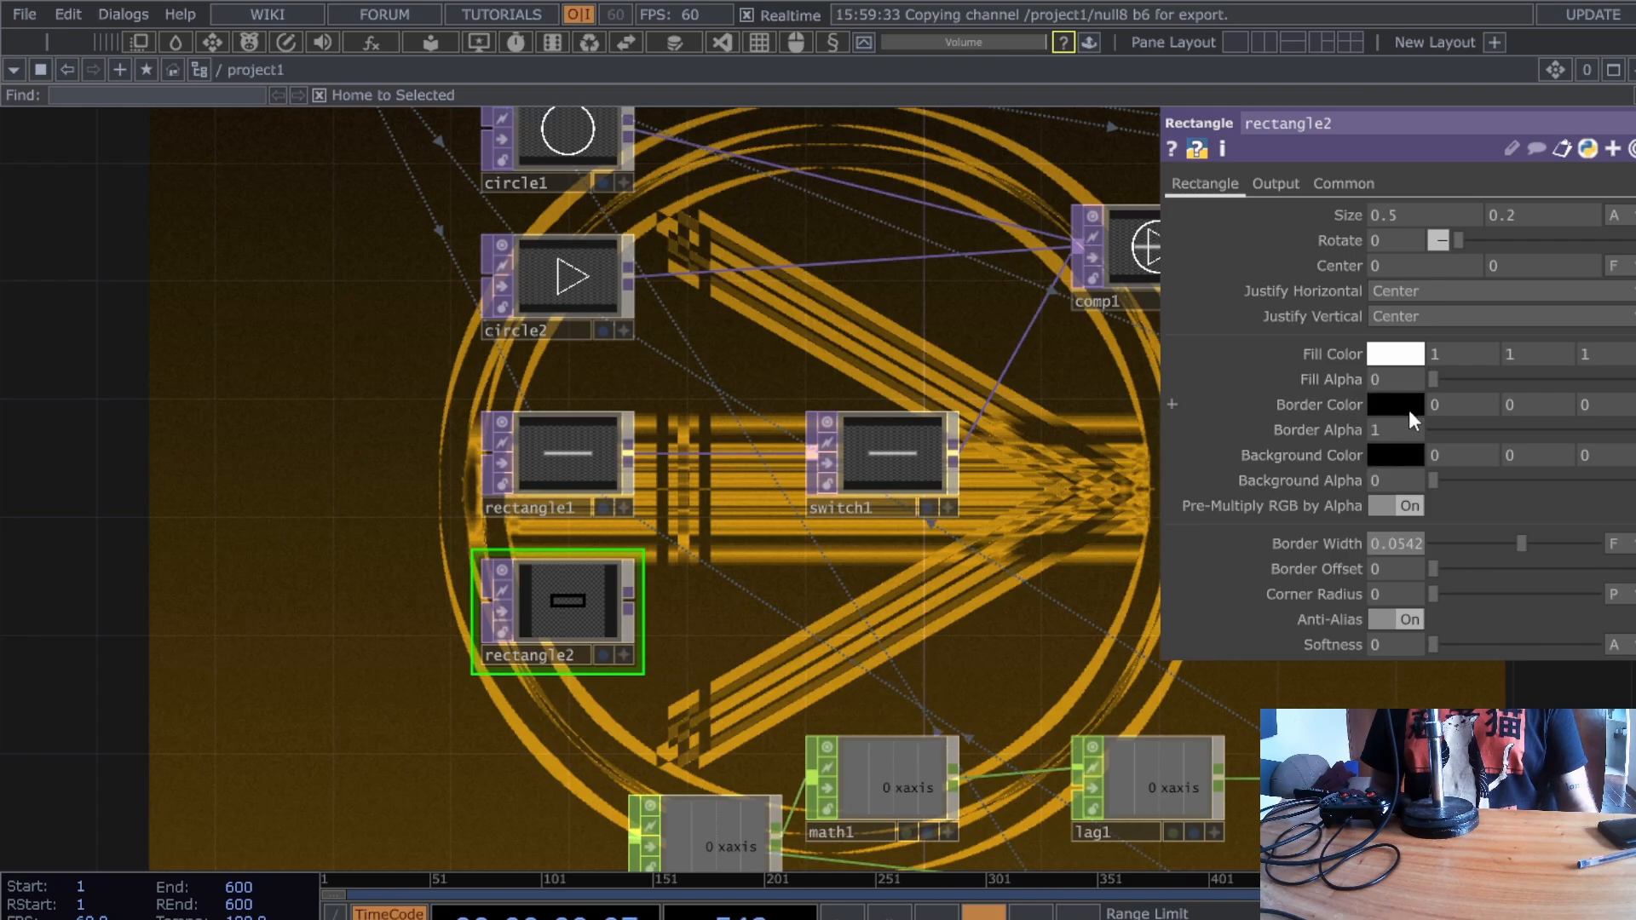
pyautogui.moveTo(1380, 216)
pyautogui.mouseDown(button='middle')
pyautogui.moveTo(1427, 193)
pyautogui.moveTo(1398, 242)
pyautogui.mouseUp(button='middle')
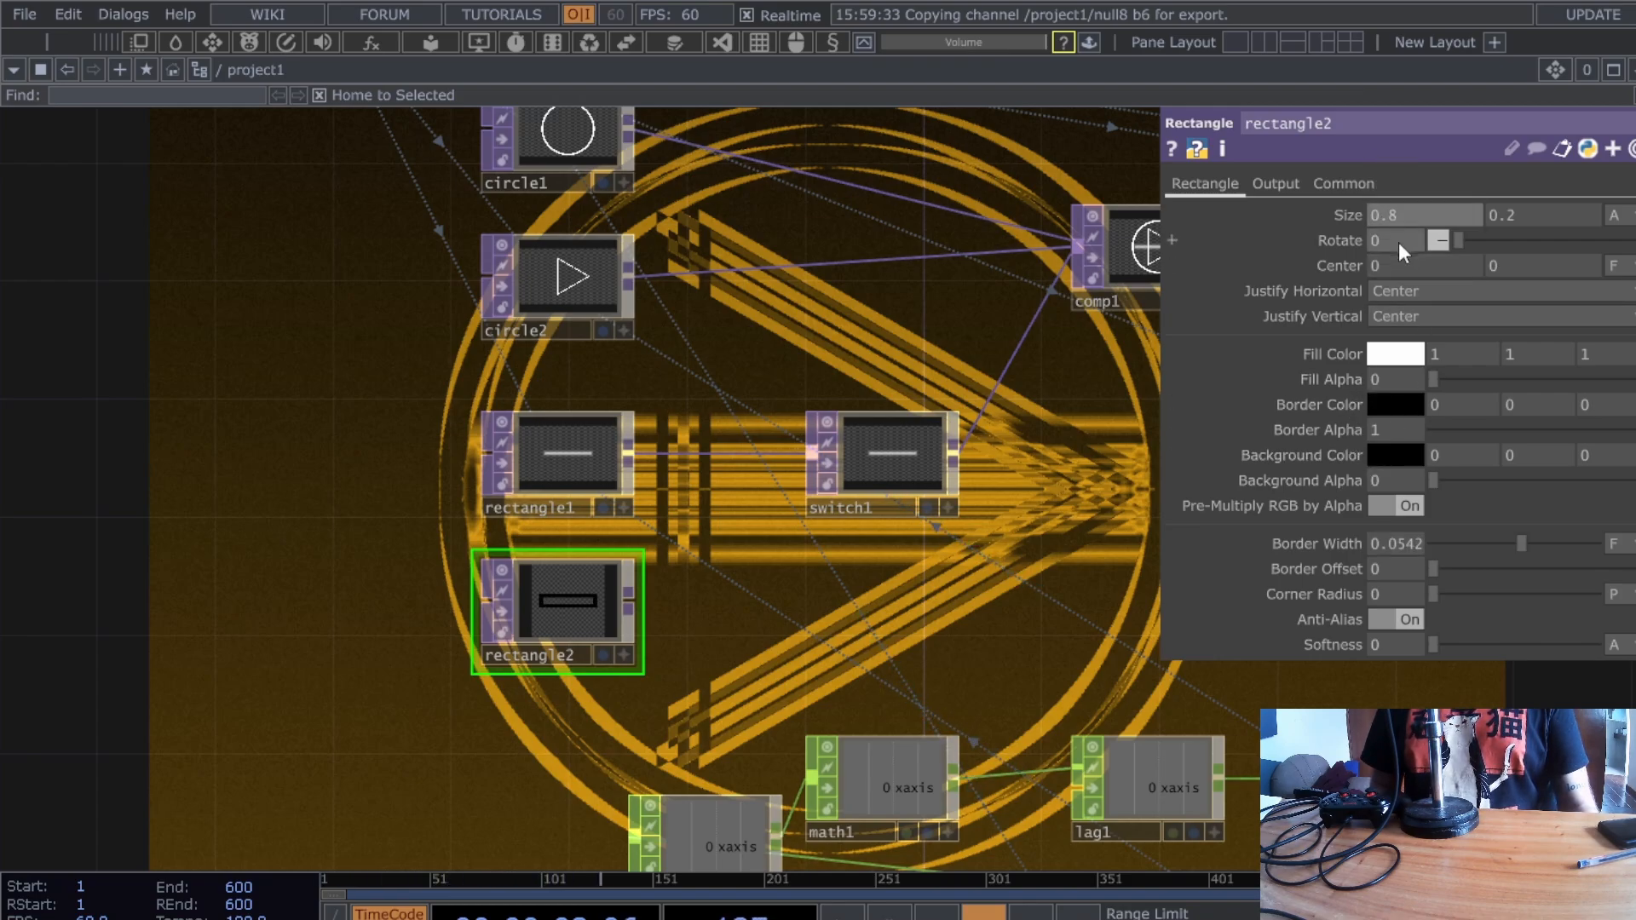
# - Set rectangle2's Center Y to -0.3 and make its border colour white
pyautogui.scroll(2, 1520, 269)
pyautogui.middleClick(1517, 272)
pyautogui.scroll(-4, 1149, 513)
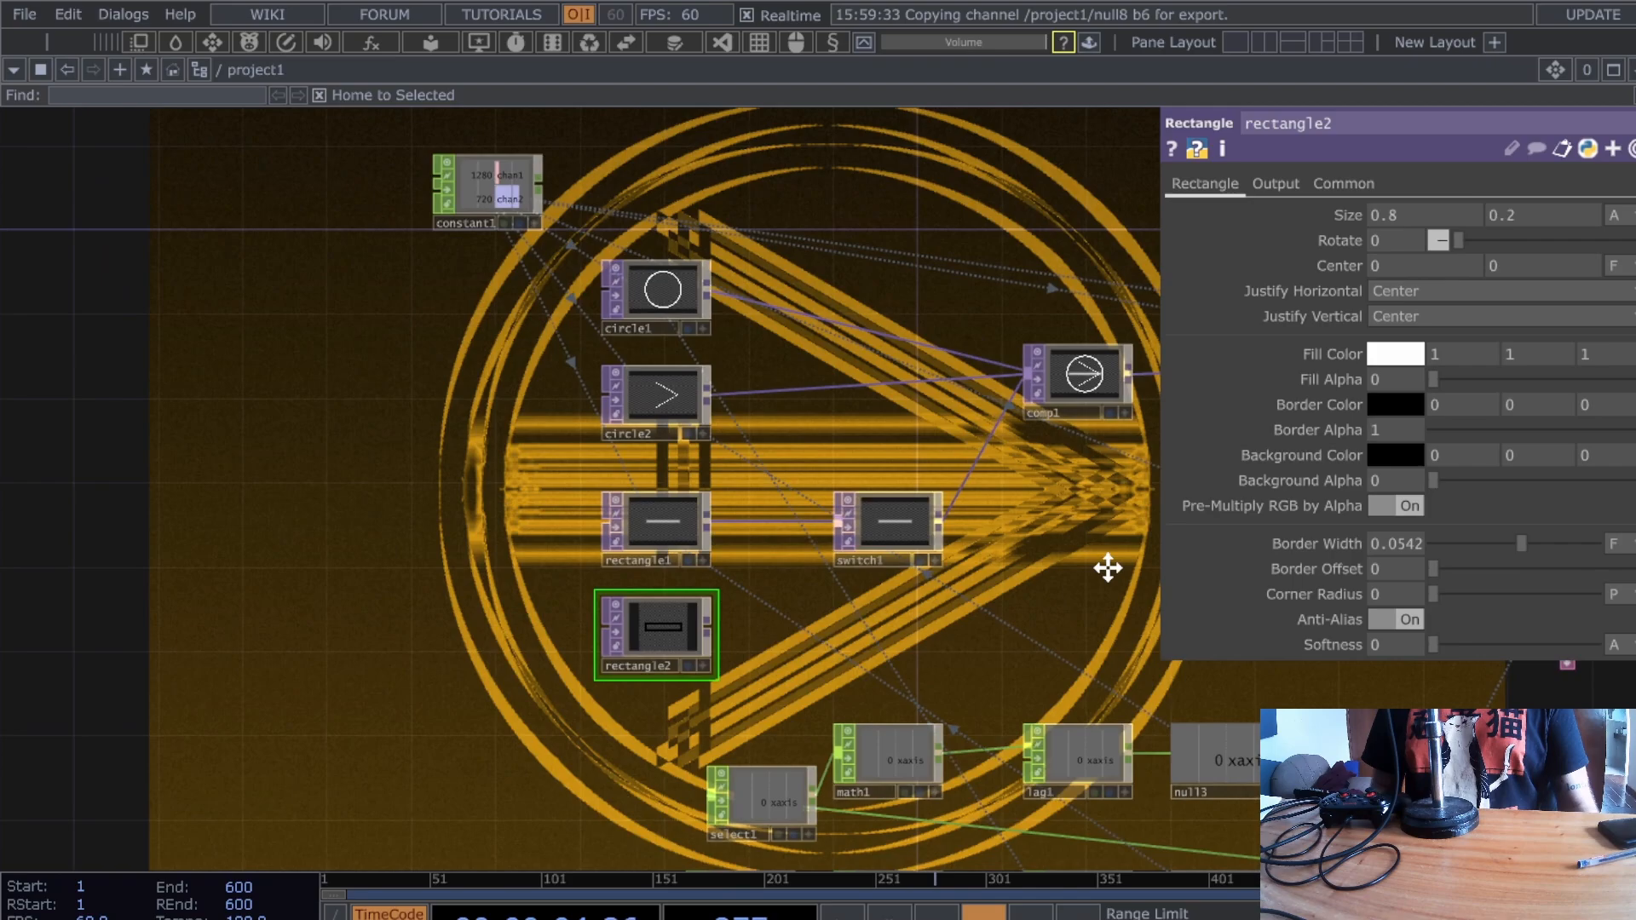
pyautogui.middleClick(1499, 268)
pyautogui.moveTo(1506, 265); pyautogui.dragTo(1479, 265, button='middle')
pyautogui.scroll(3, 1014, 561)
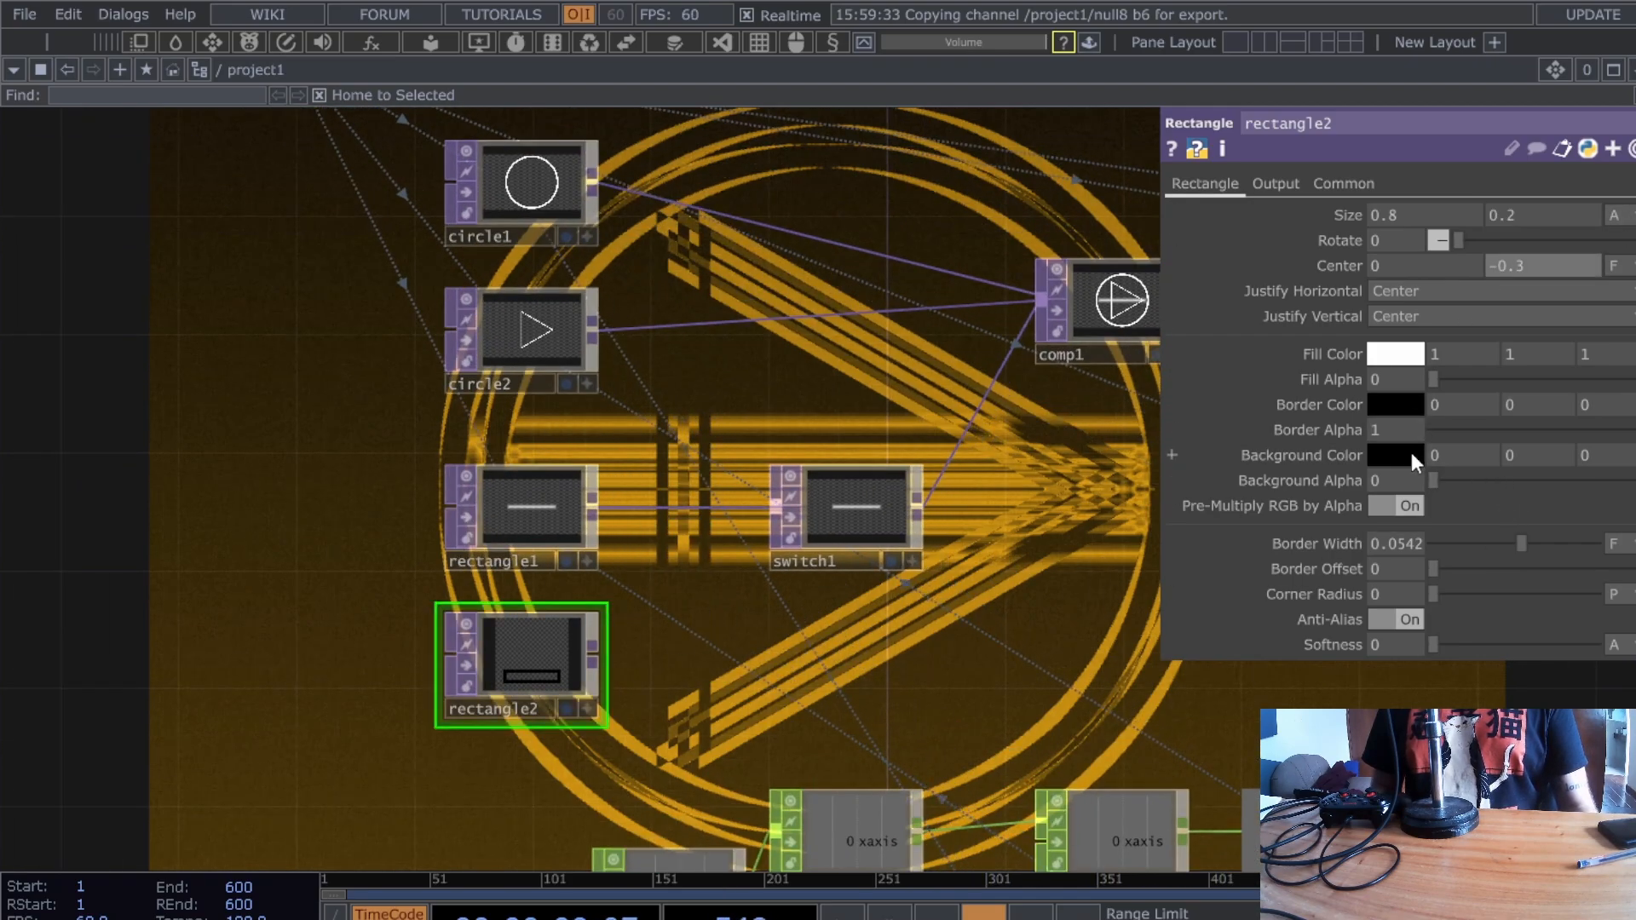
pyautogui.click(1546, 341)
pyautogui.click(1556, 148)
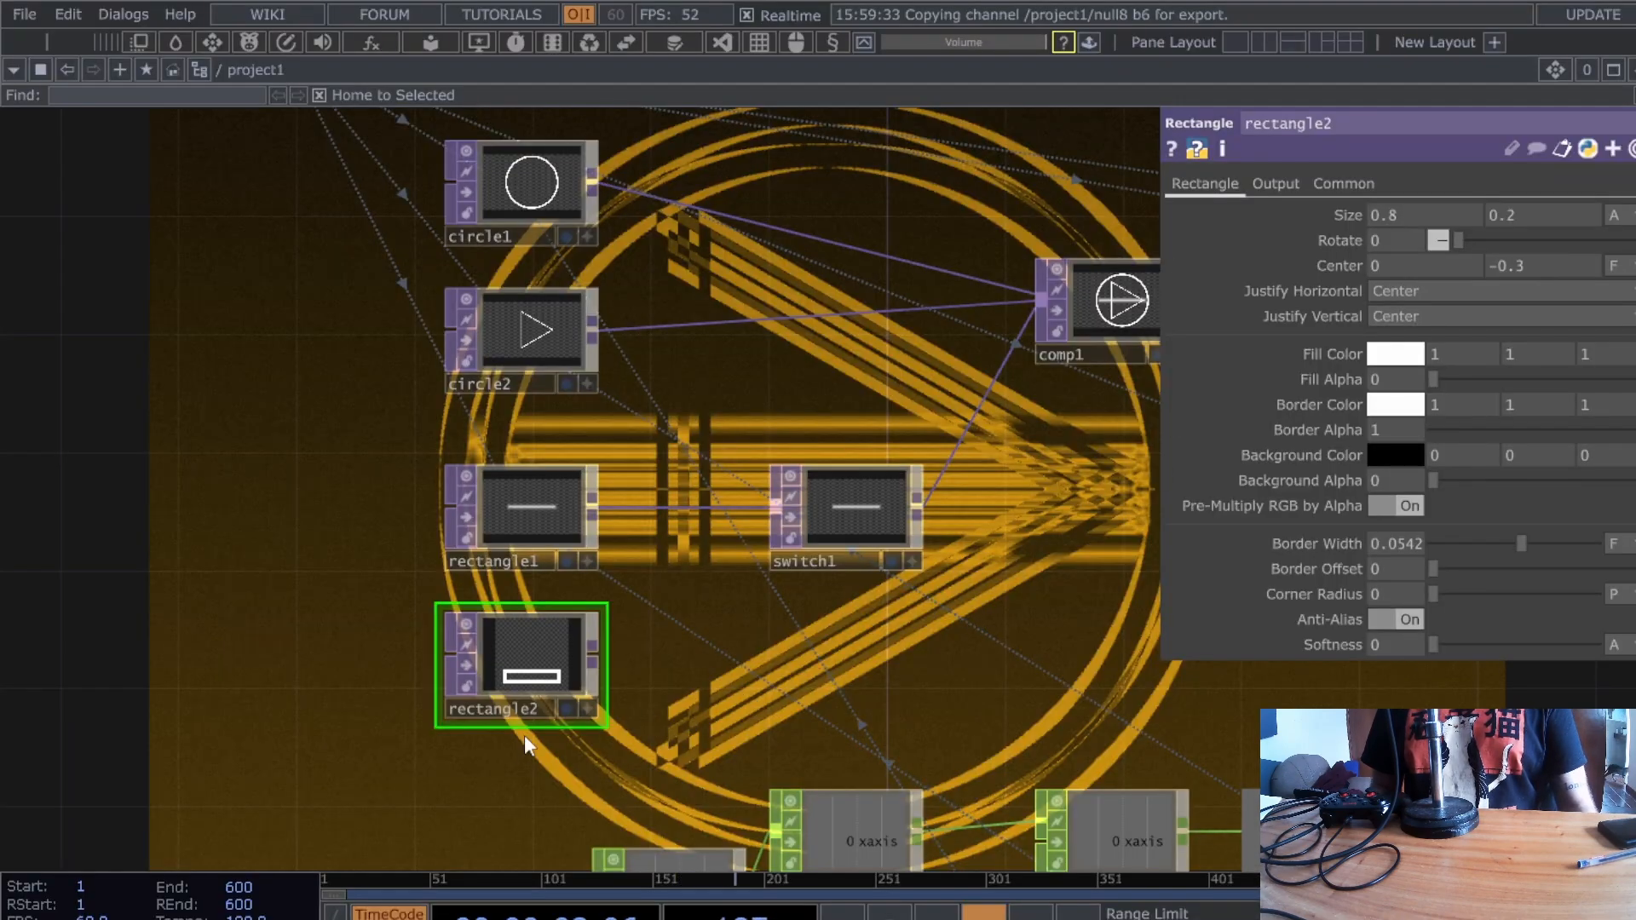
# - Wire rectangle2 into switch1 as its second input and set switch1's Index to 1
pyautogui.moveTo(592, 655); pyautogui.dragTo(846, 533)
pyautogui.click(846, 533)
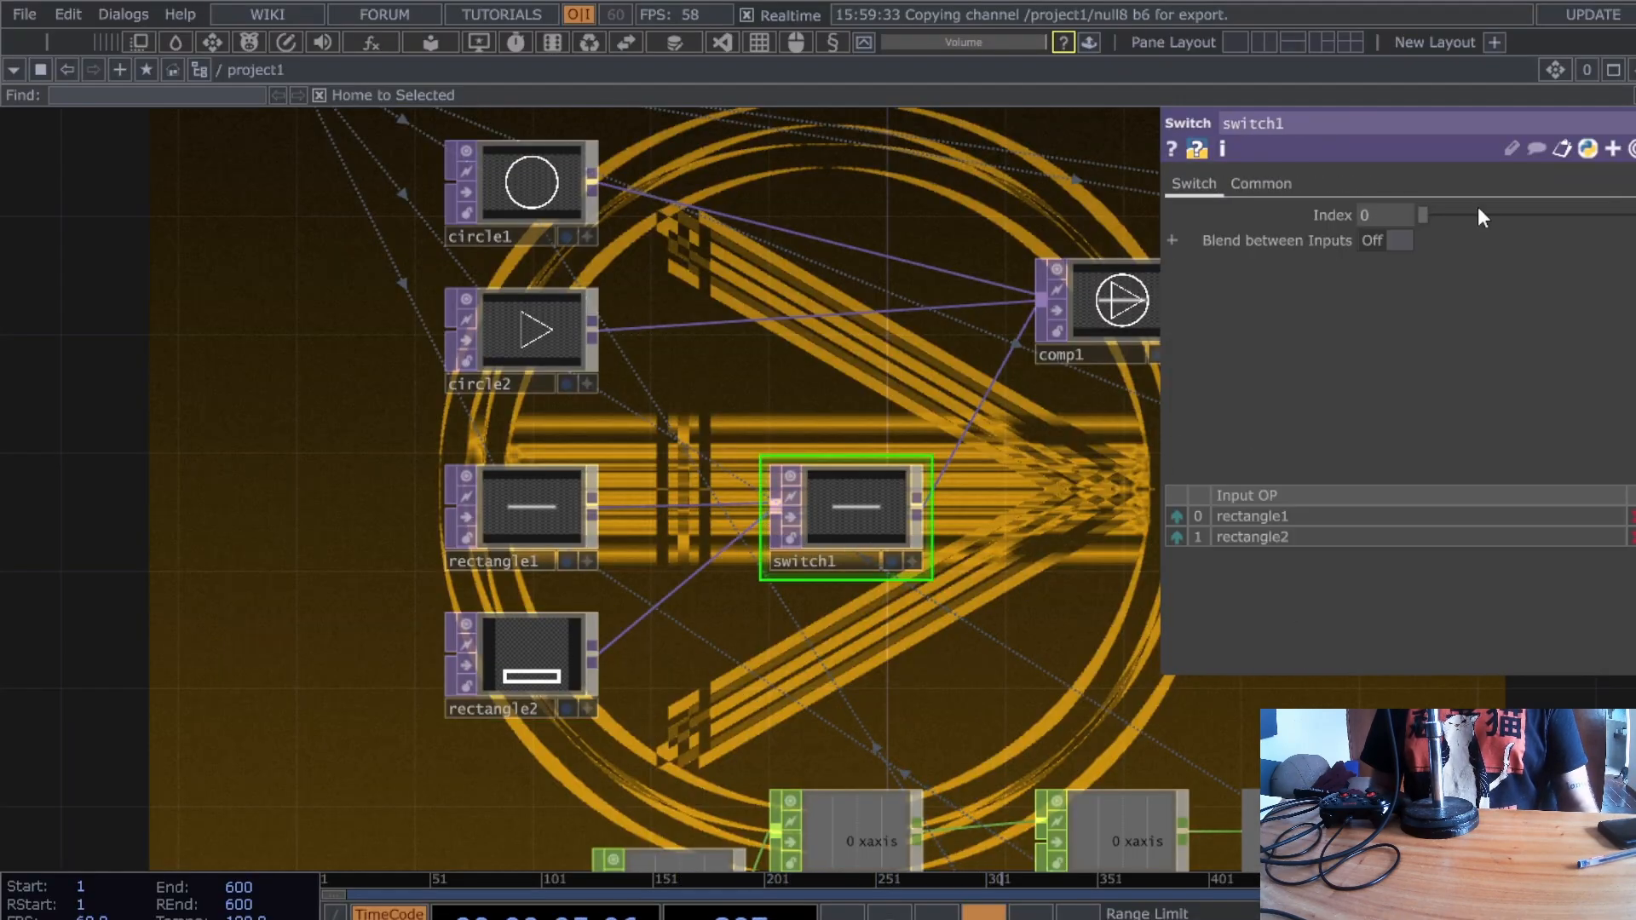
pyautogui.click(1394, 213)
pyautogui.write('1')
pyautogui.press('Return')
pyautogui.moveTo(1063, 599); pyautogui.dragTo(893, 570)
pyautogui.scroll(-2, 847, 631)
pyautogui.moveTo(844, 622); pyautogui.dragTo(921, 656)
pyautogui.scroll(-1, 1005, 610)
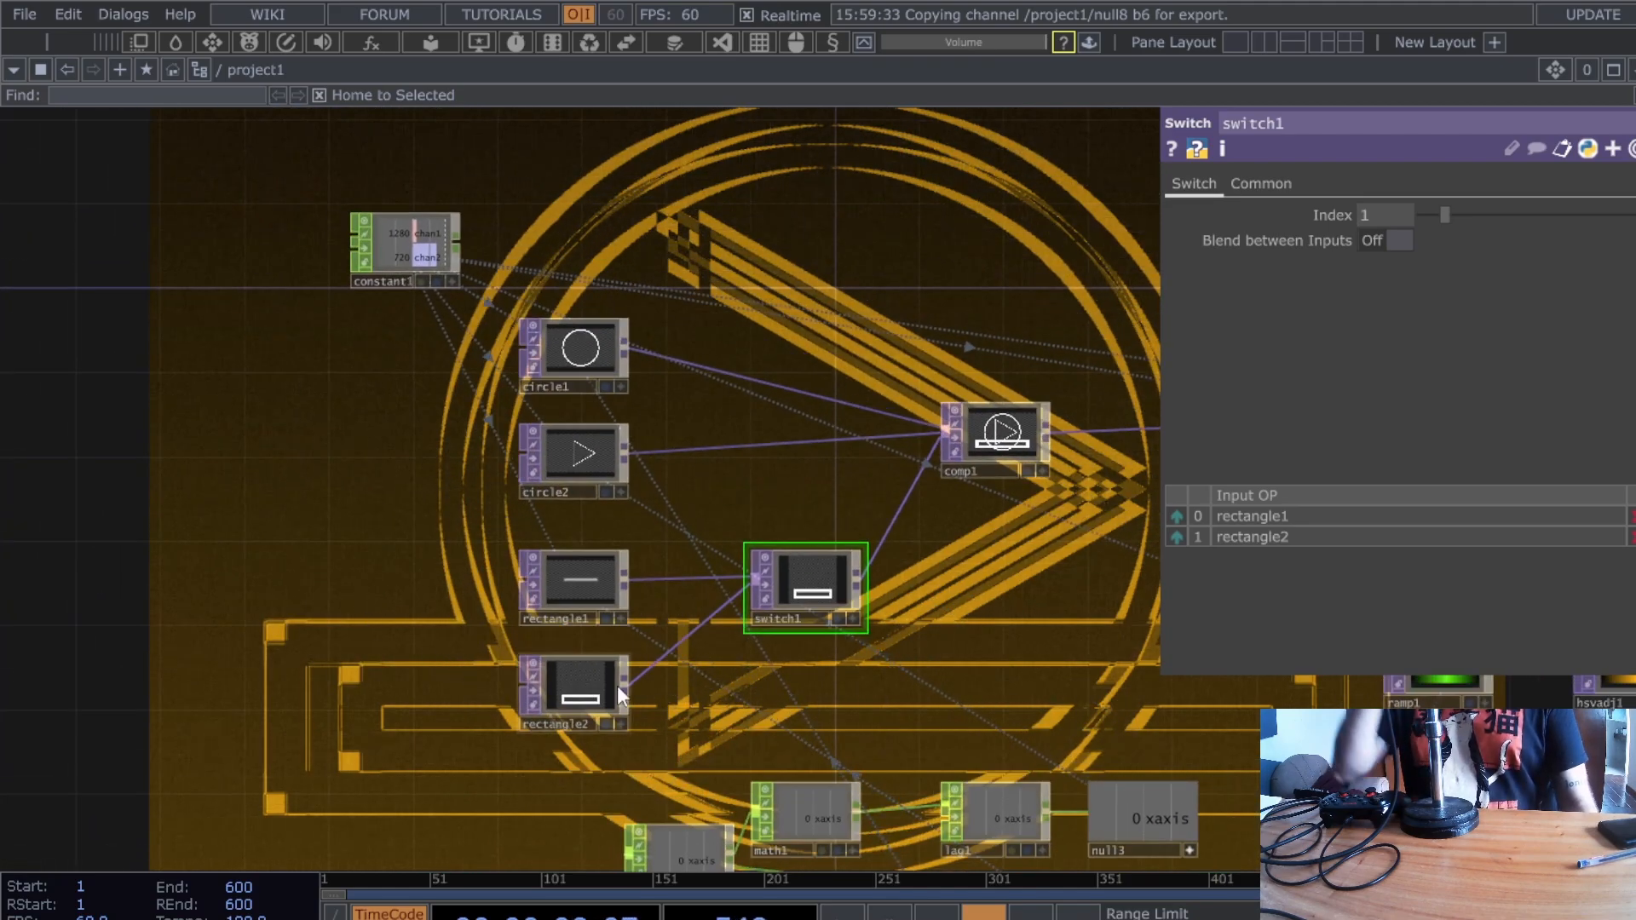
# - Copy rectangle2 as rectangle3 and route circle2 through a new switch2 into comp1
pyautogui.click(606, 685)
pyautogui.hotkey('ctrl', 'c')
pyautogui.hotkey('ctrl', 'v')
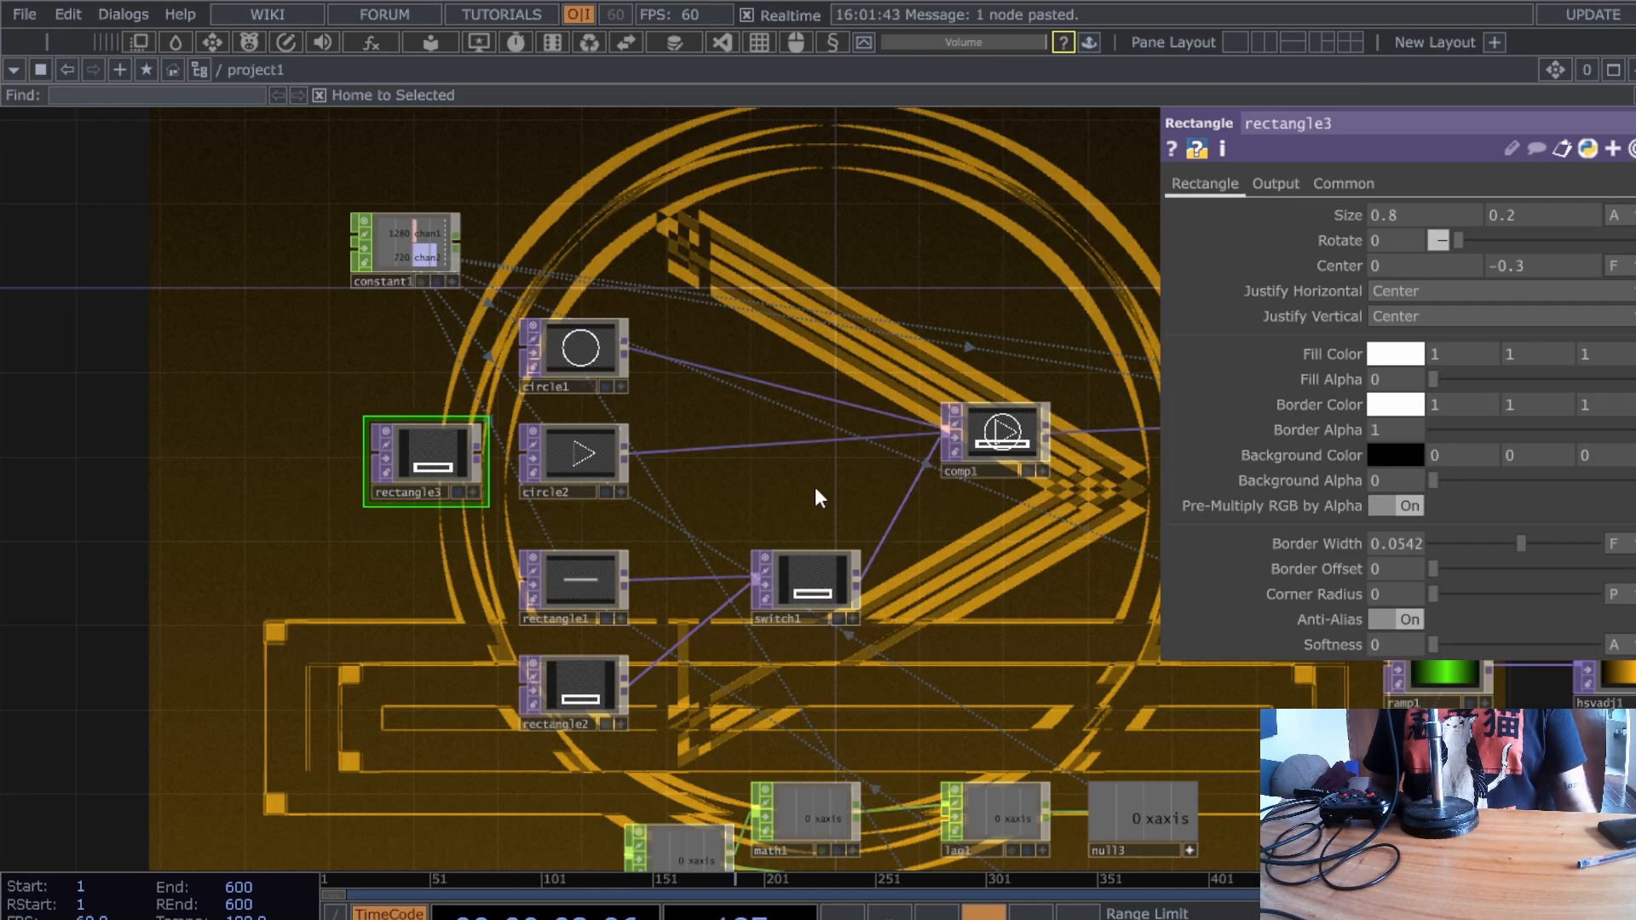
pyautogui.rightClick(756, 441)
pyautogui.click(795, 418)
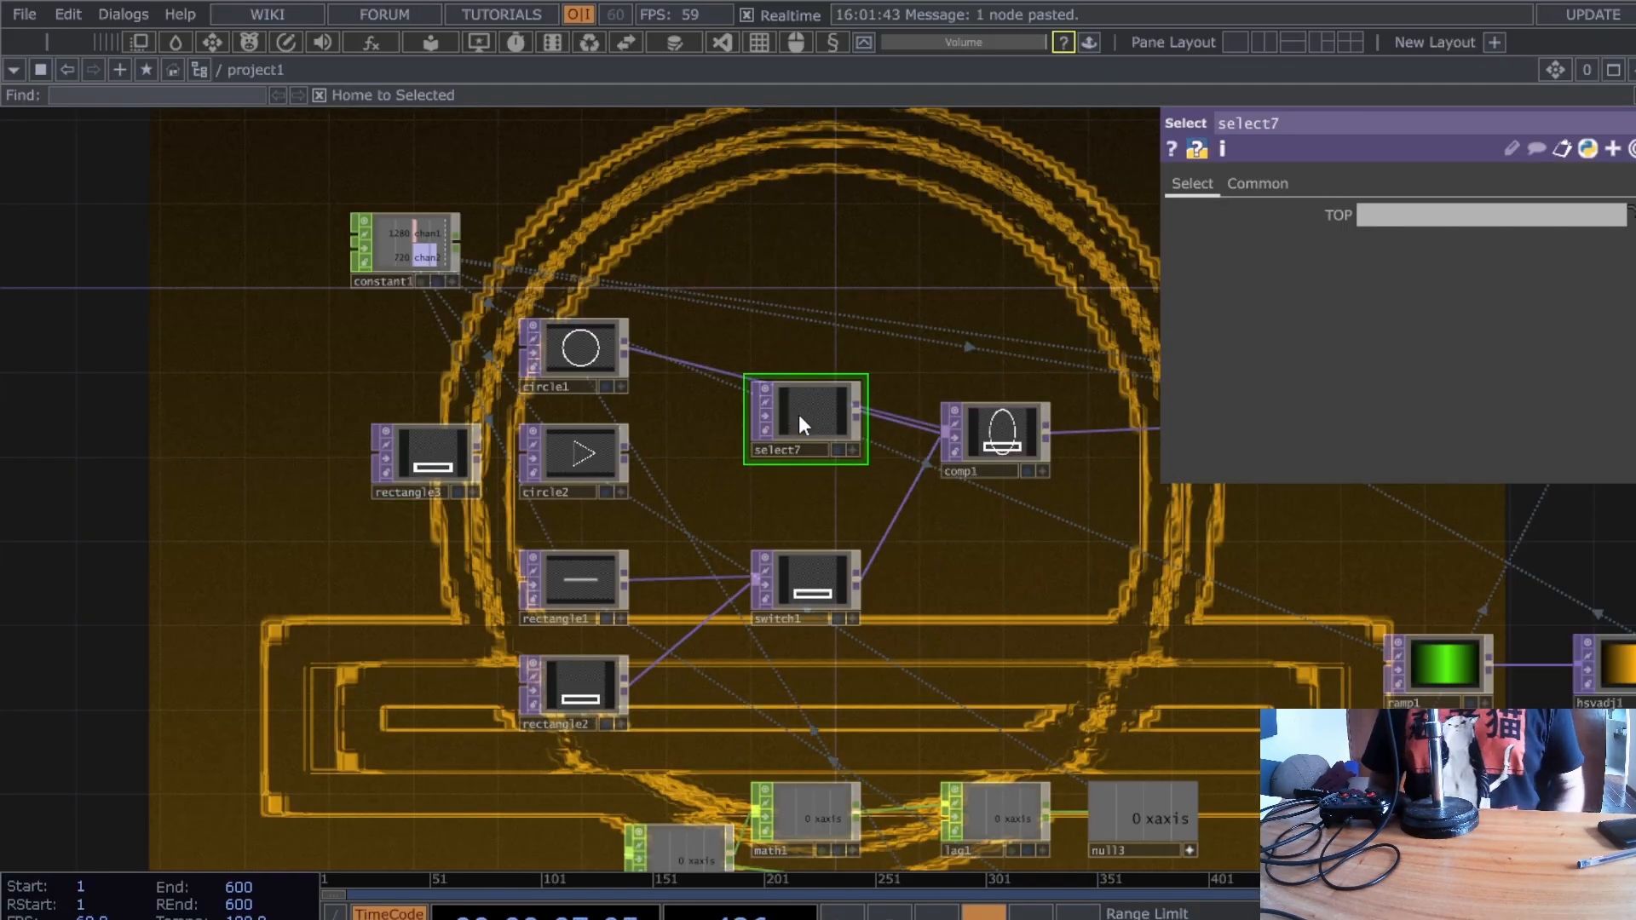
pyautogui.press('Delete')
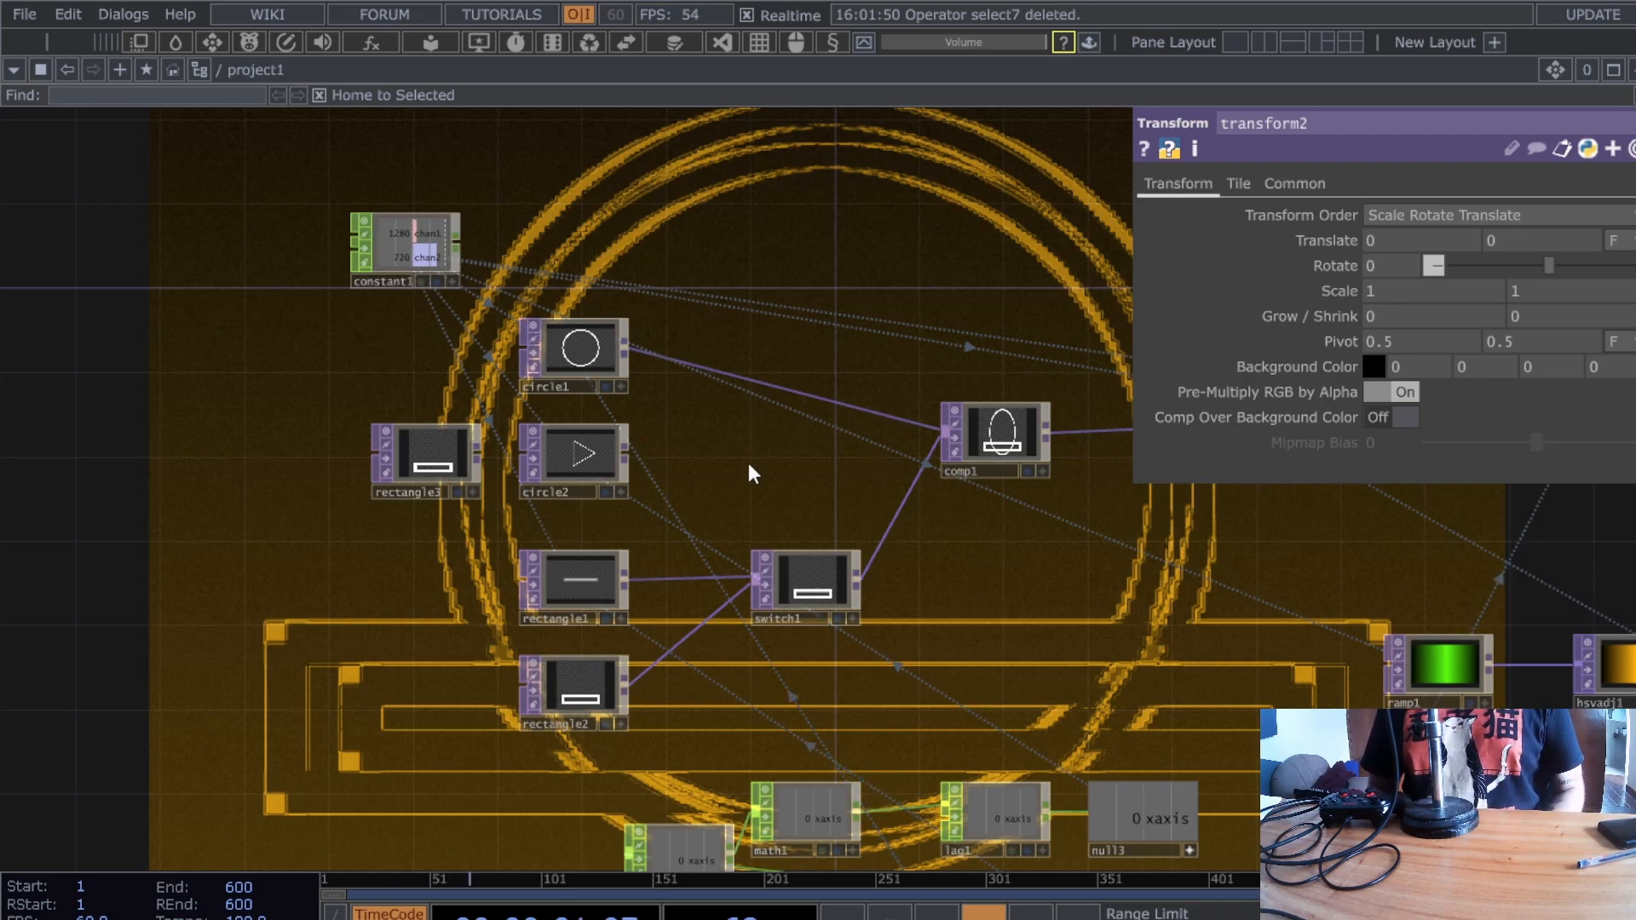
pyautogui.hotkey('ctrl', 'v')
pyautogui.moveTo(634, 451); pyautogui.dragTo(914, 460)
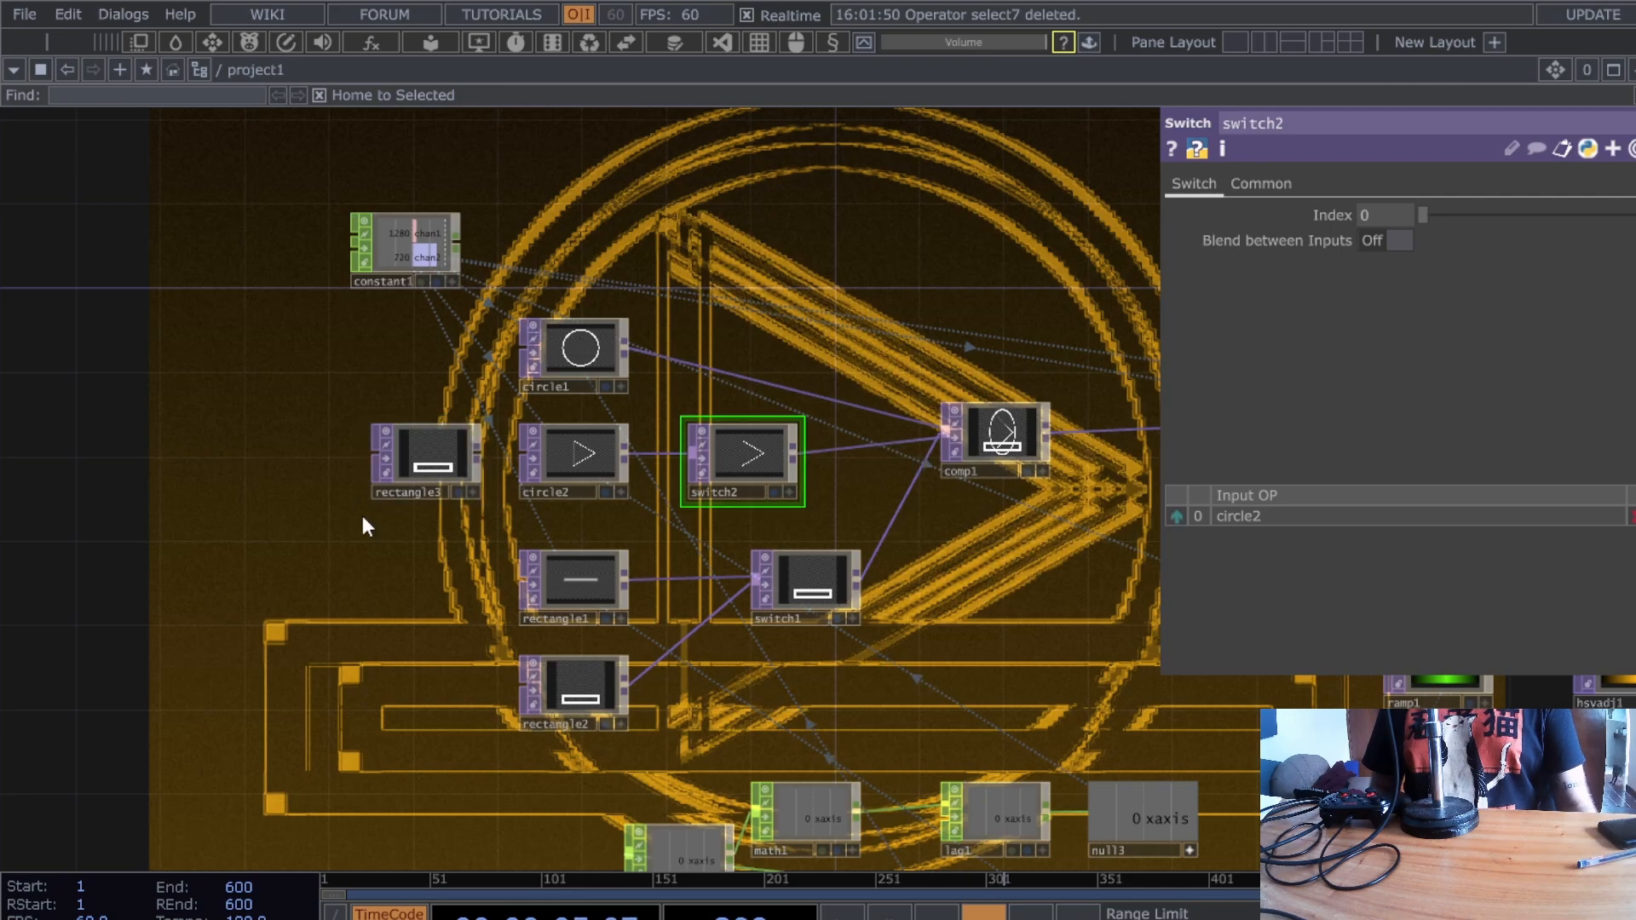
# - Connect rectangle3 to switch2's second input, rearrange the shape nodes, and set switch2's Index to 1
pyautogui.scroll(3, 464, 555)
pyautogui.moveTo(447, 421); pyautogui.dragTo(724, 473)
pyautogui.moveTo(621, 298); pyautogui.dragTo(808, 239)
pyautogui.moveTo(664, 230); pyautogui.dragTo(525, 415)
pyautogui.moveTo(441, 435); pyautogui.dragTo(530, 288)
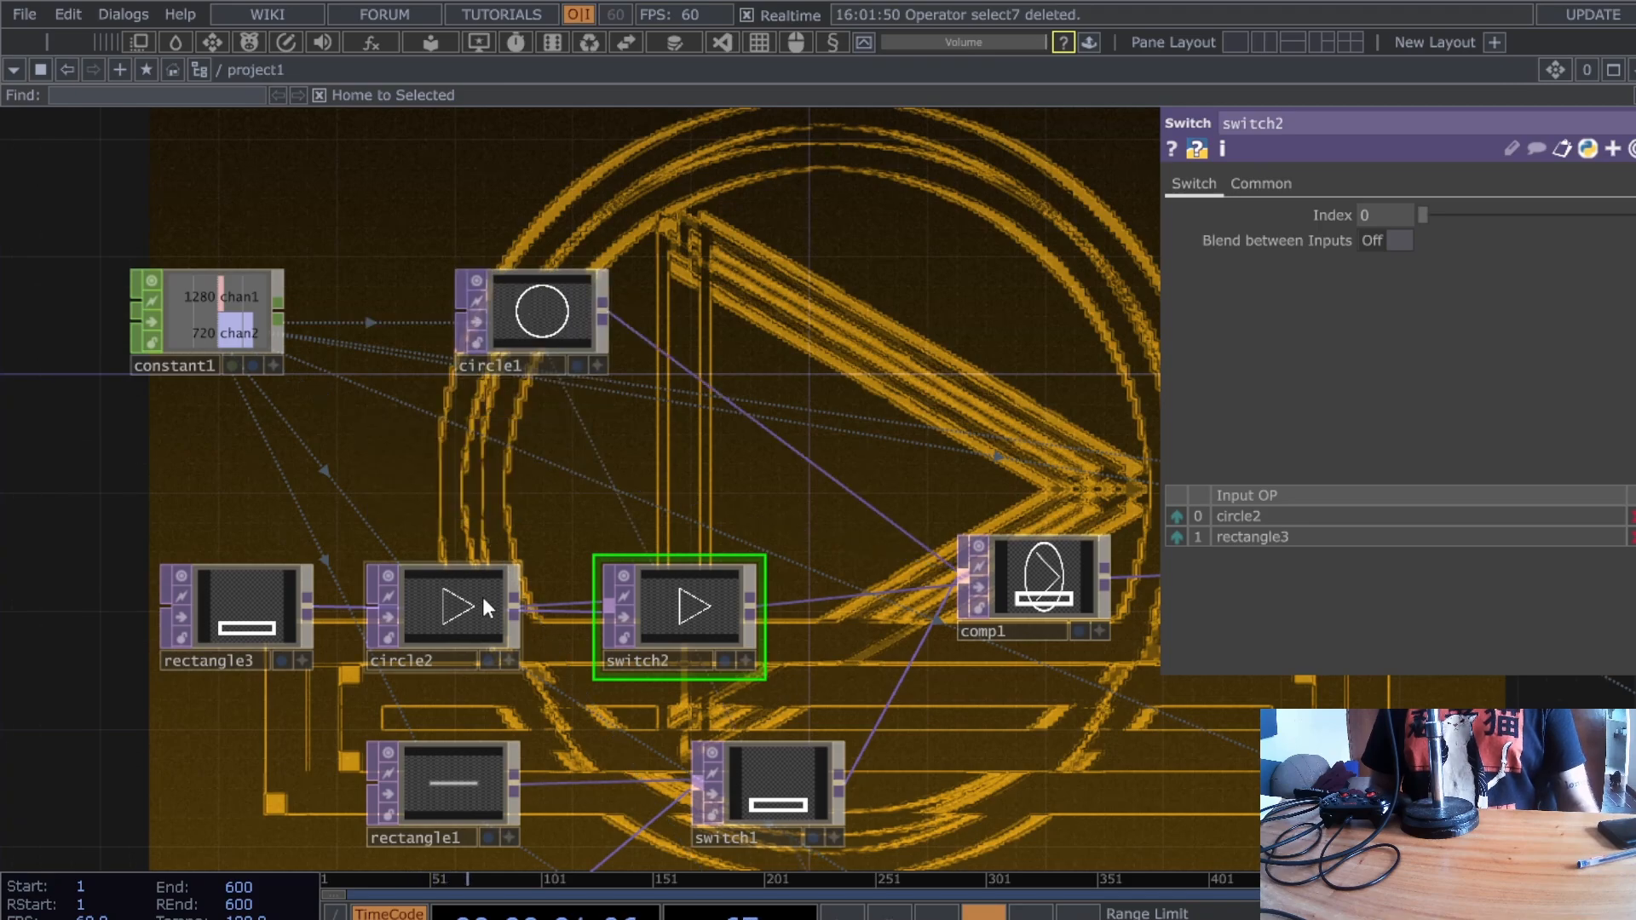
pyautogui.moveTo(479, 601); pyautogui.dragTo(478, 483)
pyautogui.moveTo(160, 668); pyautogui.dragTo(366, 697)
pyautogui.click(1375, 223)
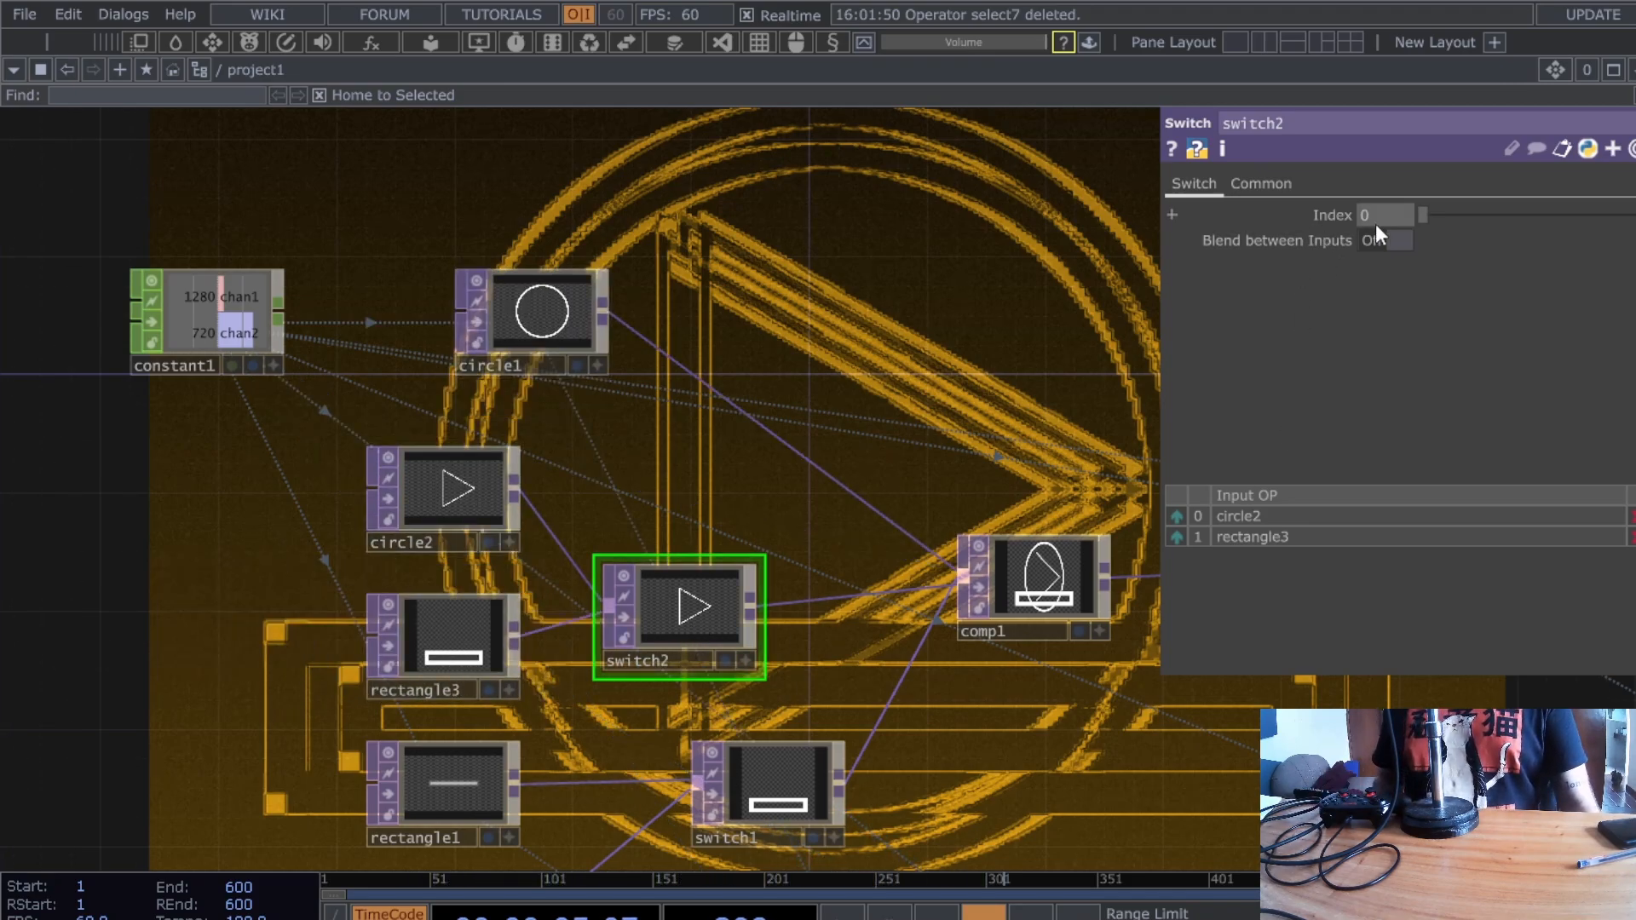
pyautogui.write('1')
pyautogui.press('Return')
pyautogui.moveTo(952, 306); pyautogui.dragTo(842, 343)
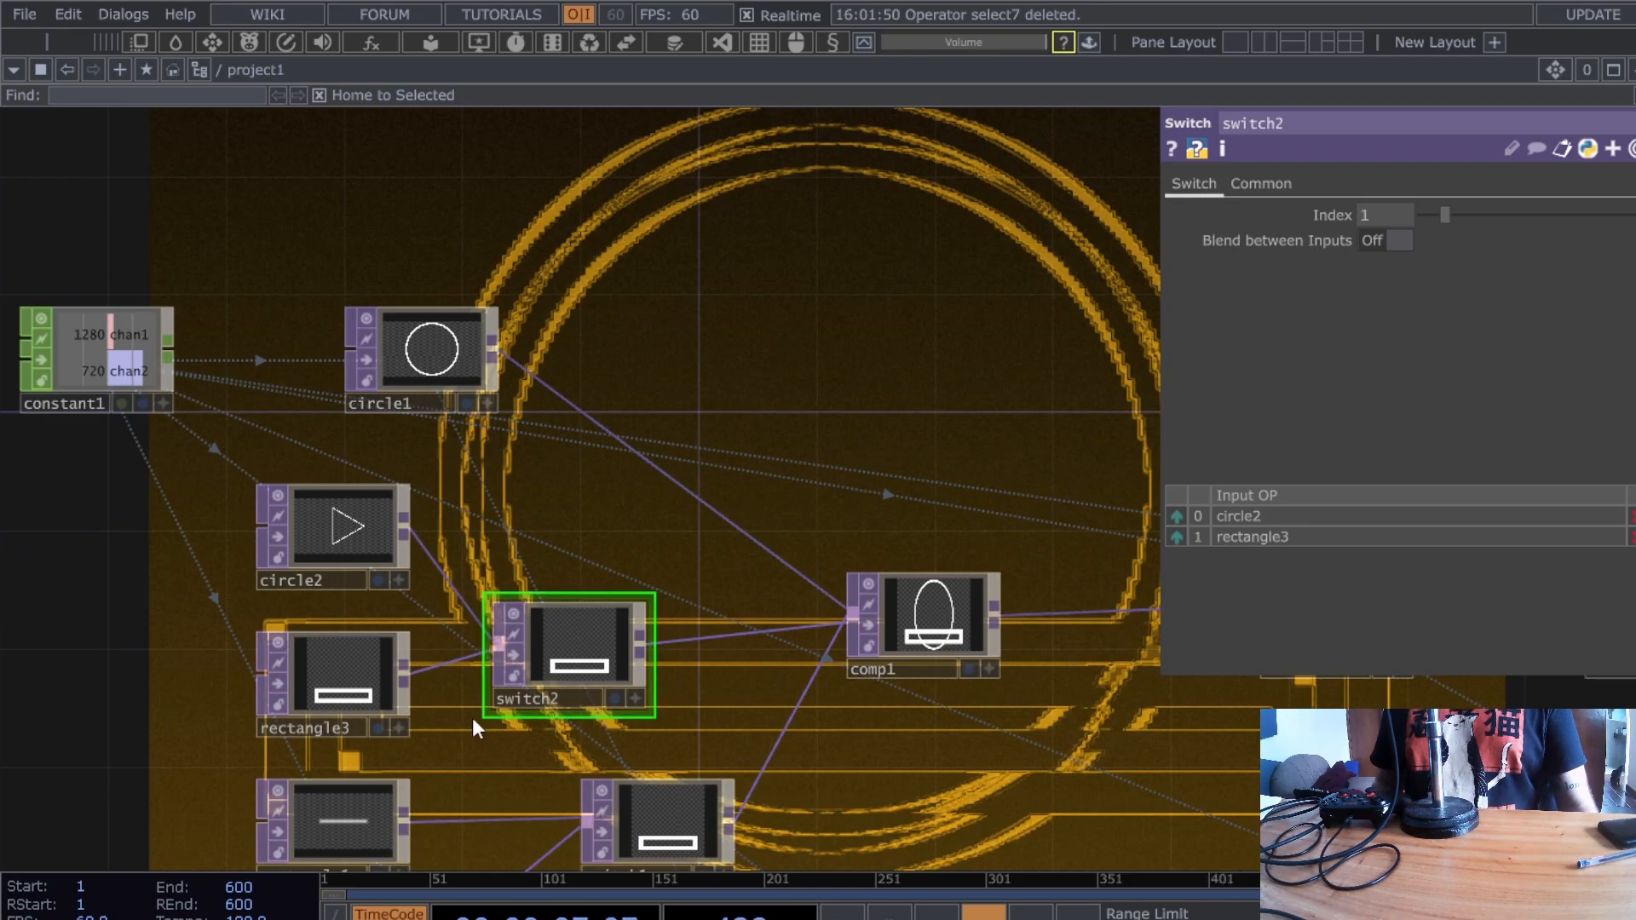
# - Raise rectangle3's Center Y to 0.2 with the value ladder
pyautogui.click(378, 659)
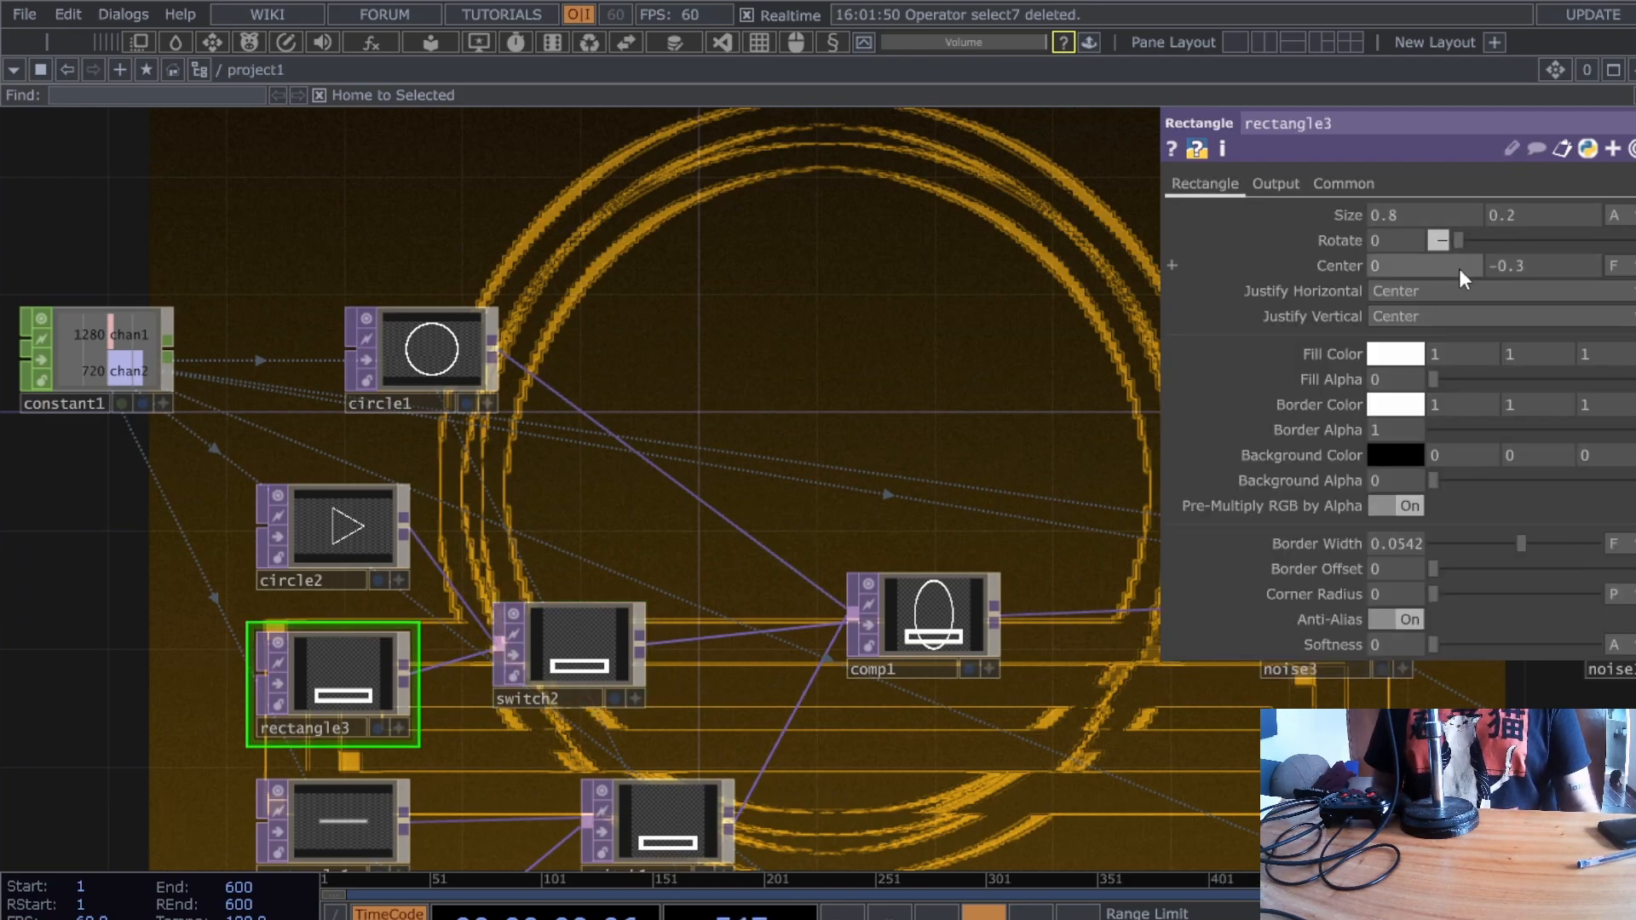
pyautogui.moveTo(1536, 262); pyautogui.dragTo(1529, 232, button='middle')
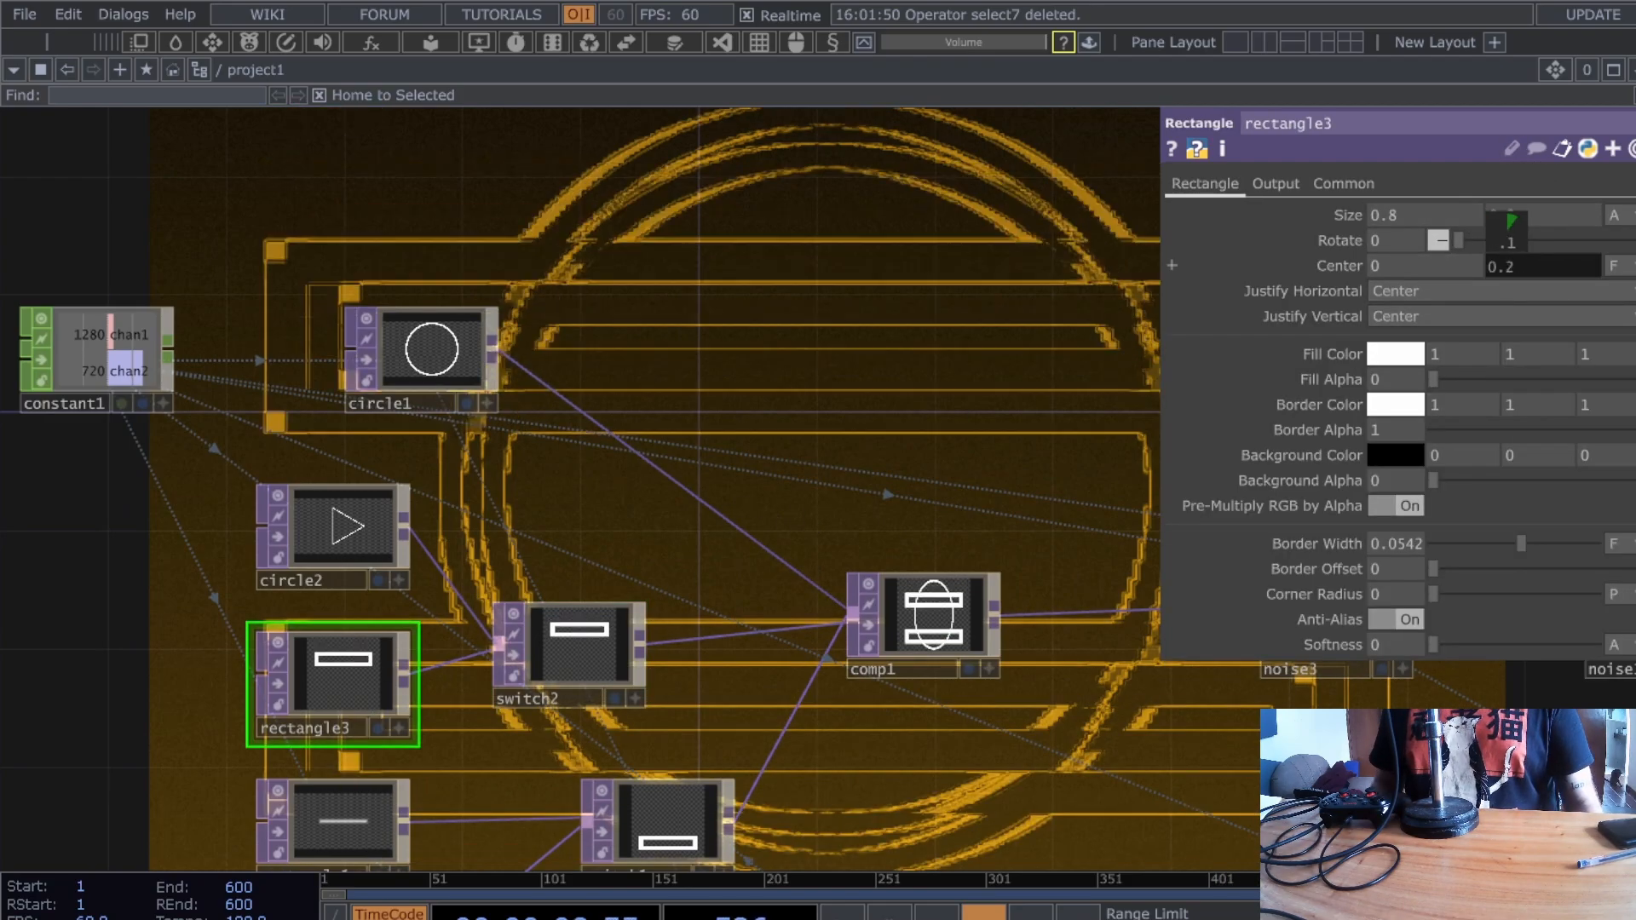
pyautogui.click(430, 349)
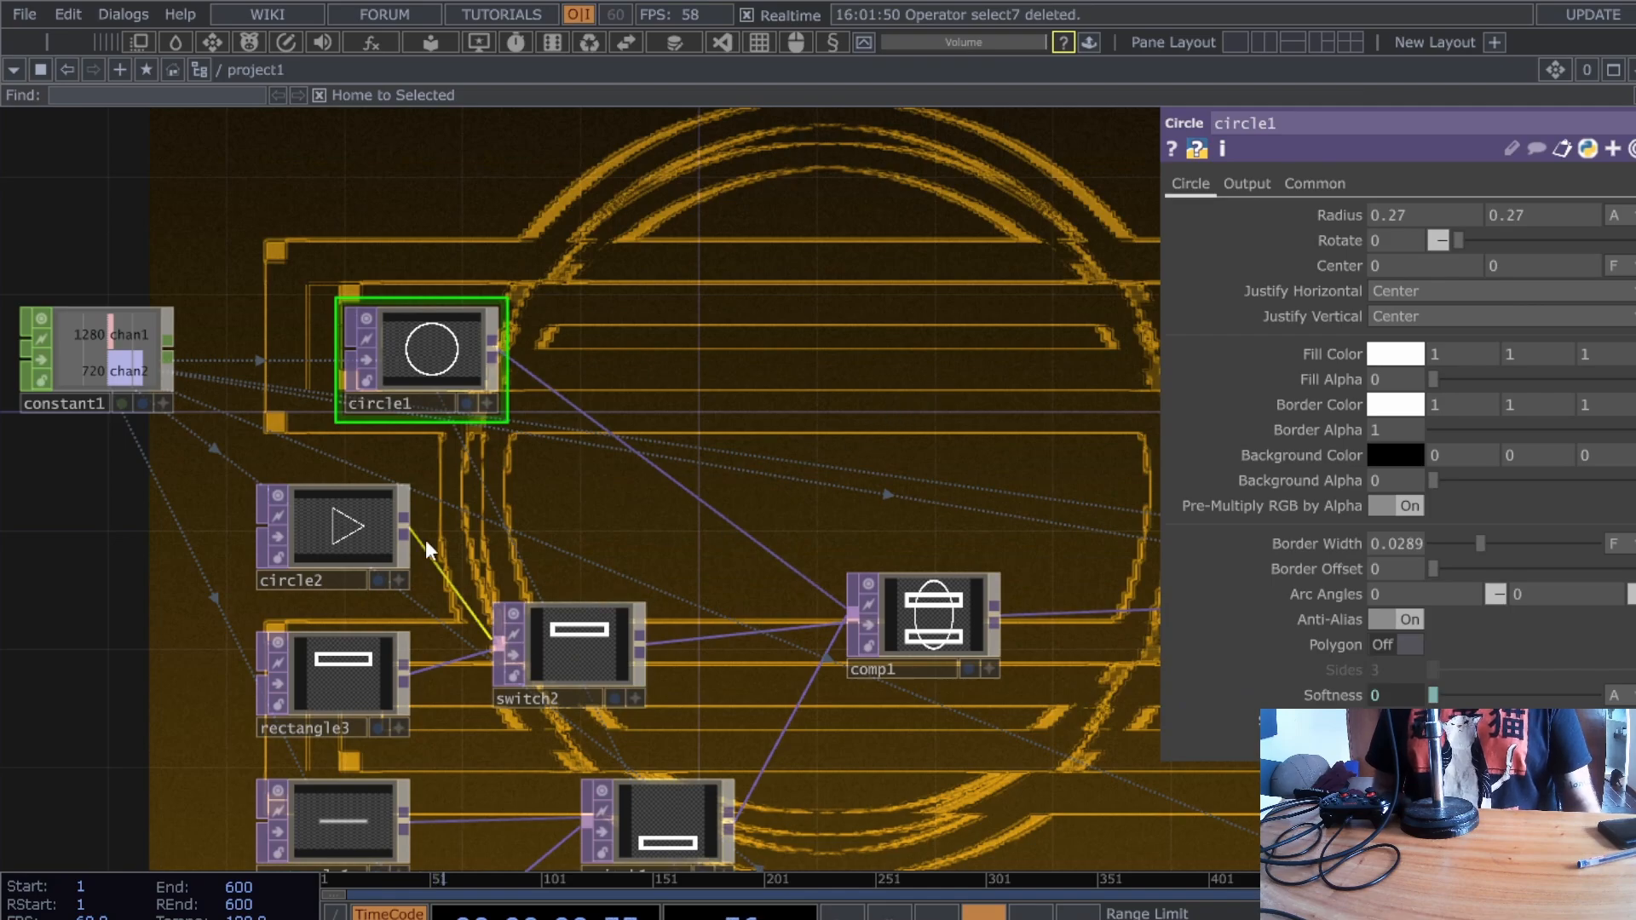
pyautogui.moveTo(198, 562); pyautogui.dragTo(378, 461)
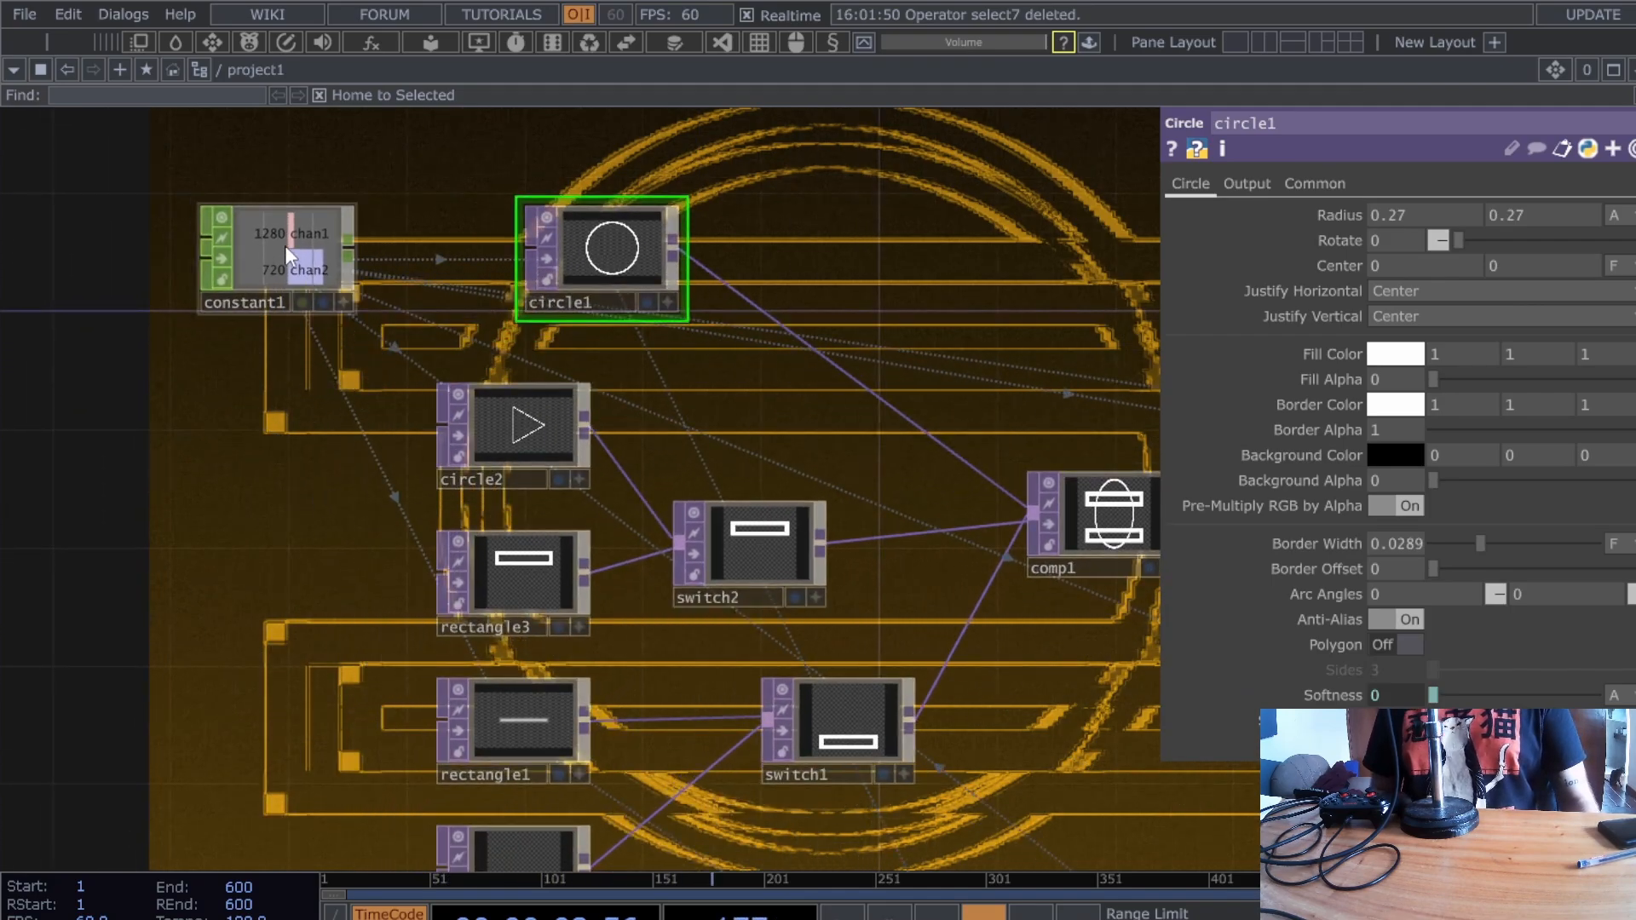
# - Drive rectangle2's resolution height from constant1's chan2
pyautogui.click(516, 596)
pyautogui.click(1303, 186)
pyautogui.moveTo(317, 173); pyautogui.dragTo(1544, 230)
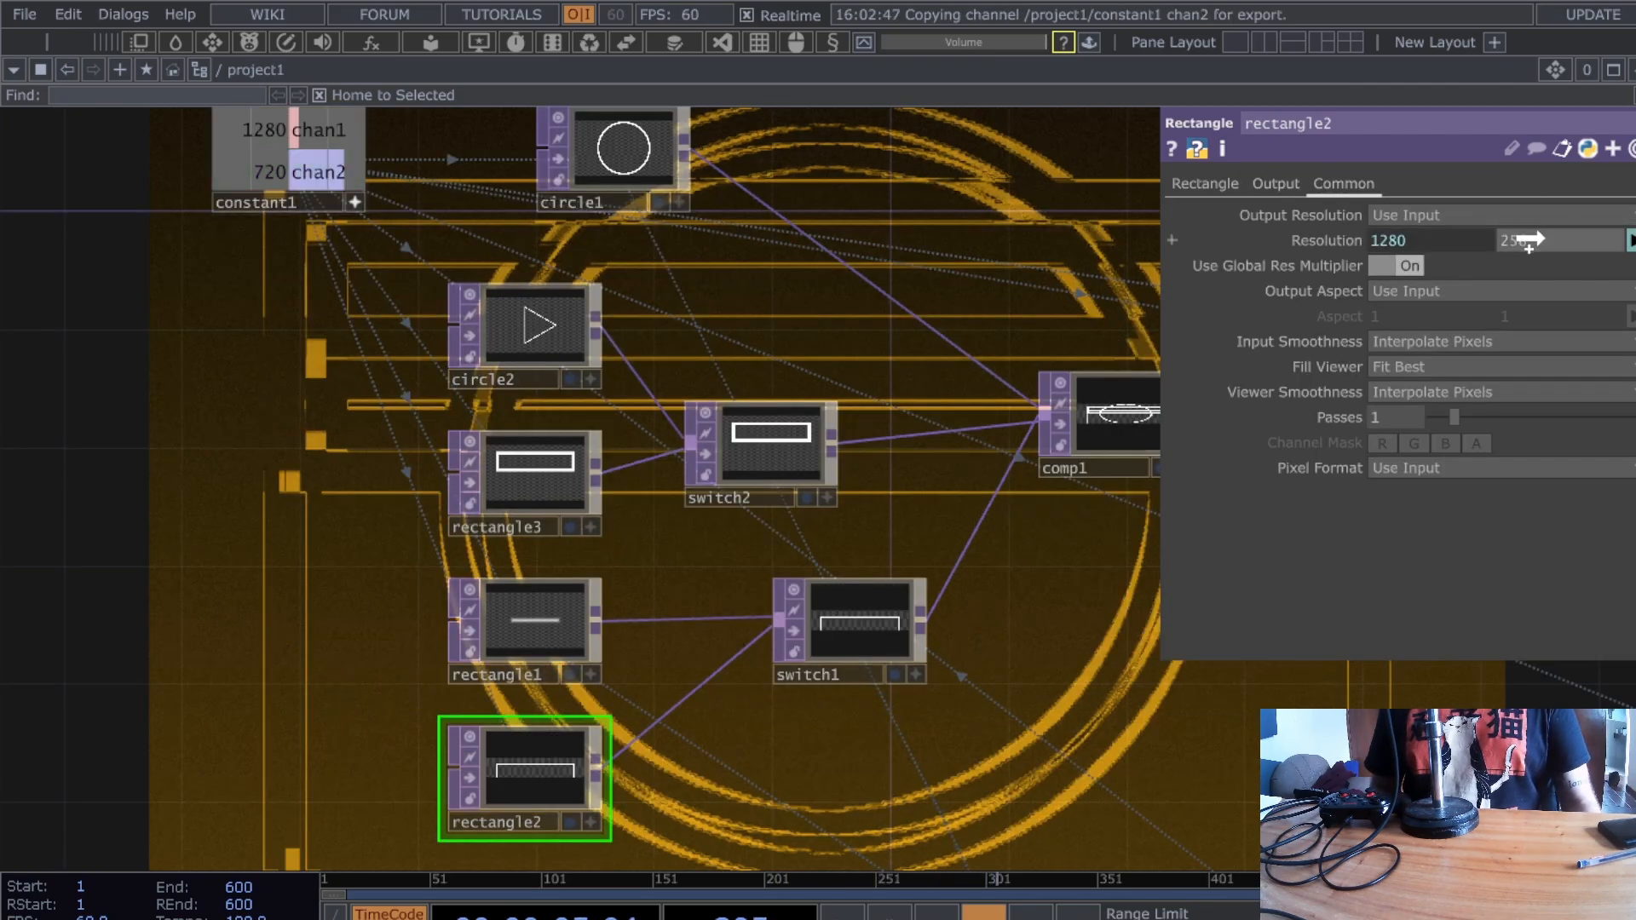
pyautogui.moveTo(1123, 718); pyautogui.dragTo(1004, 724)
pyautogui.scroll(-3, 1002, 723)
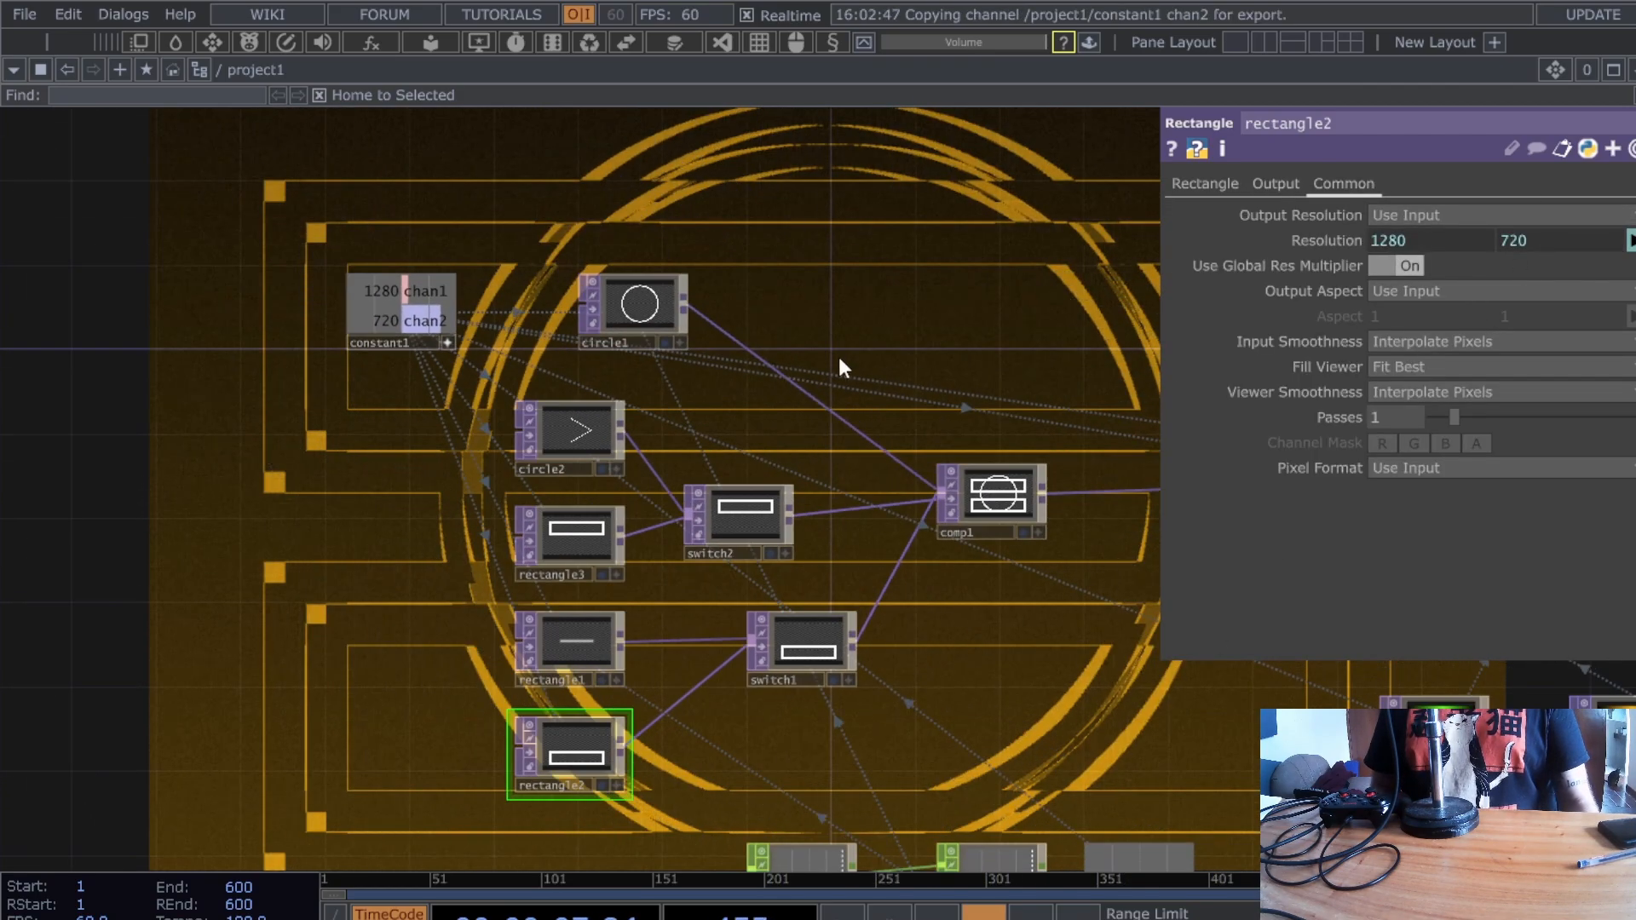
# - Move switch1 below switch2 and review switch2's and circle2's parameters
pyautogui.moveTo(835, 371); pyautogui.dragTo(814, 390)
pyautogui.moveTo(807, 688); pyautogui.dragTo(722, 717)
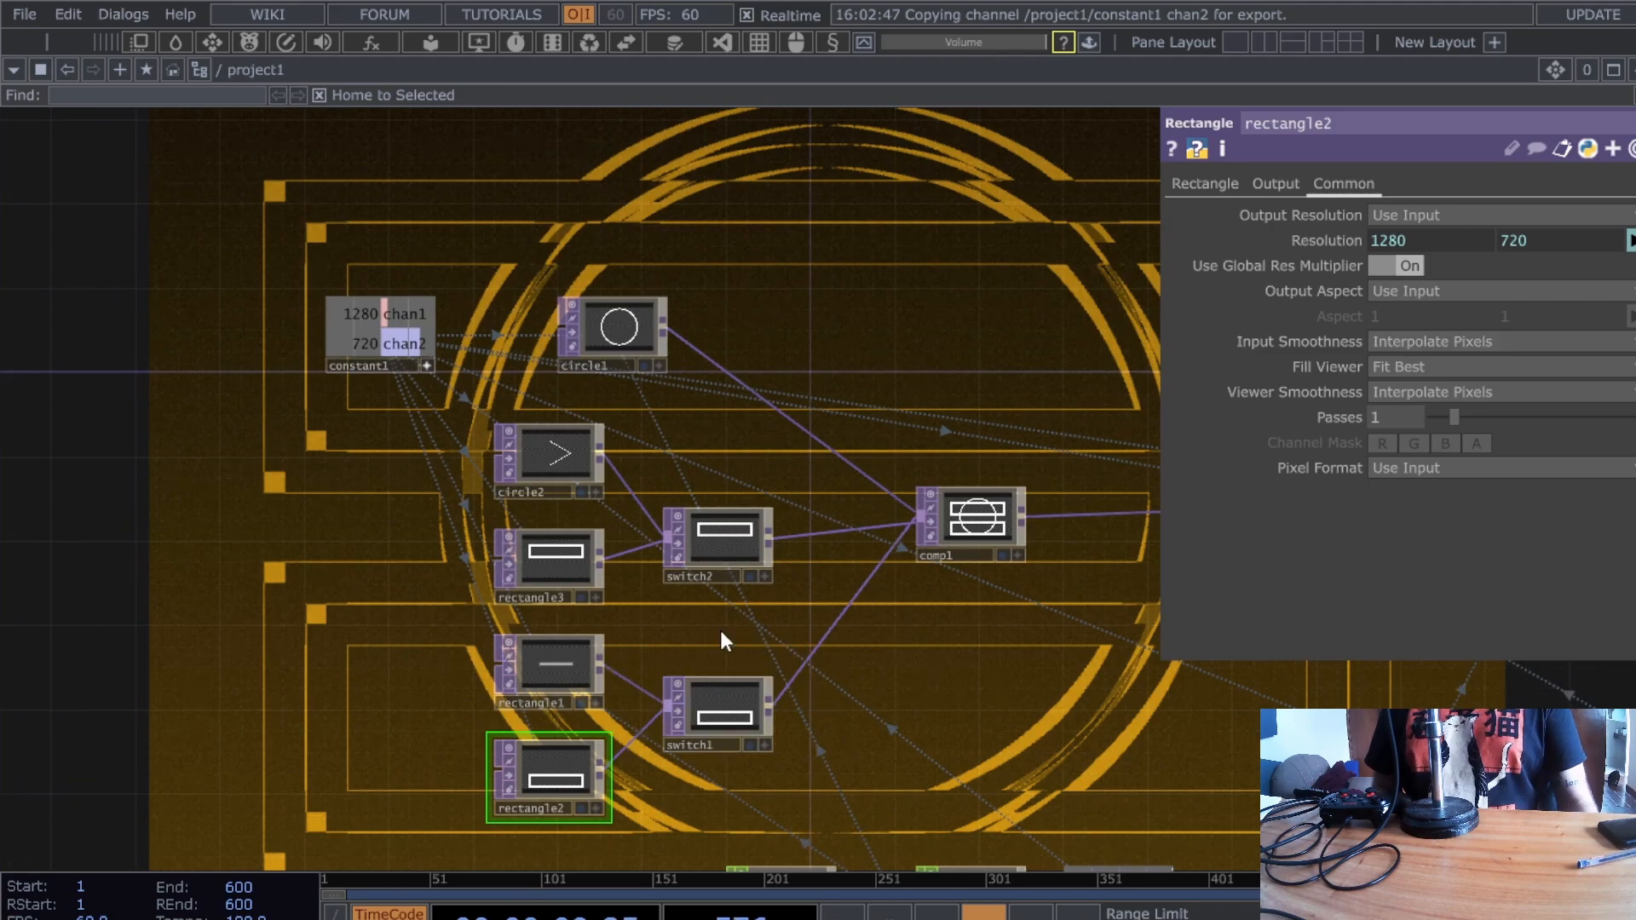
pyautogui.scroll(3, 741, 603)
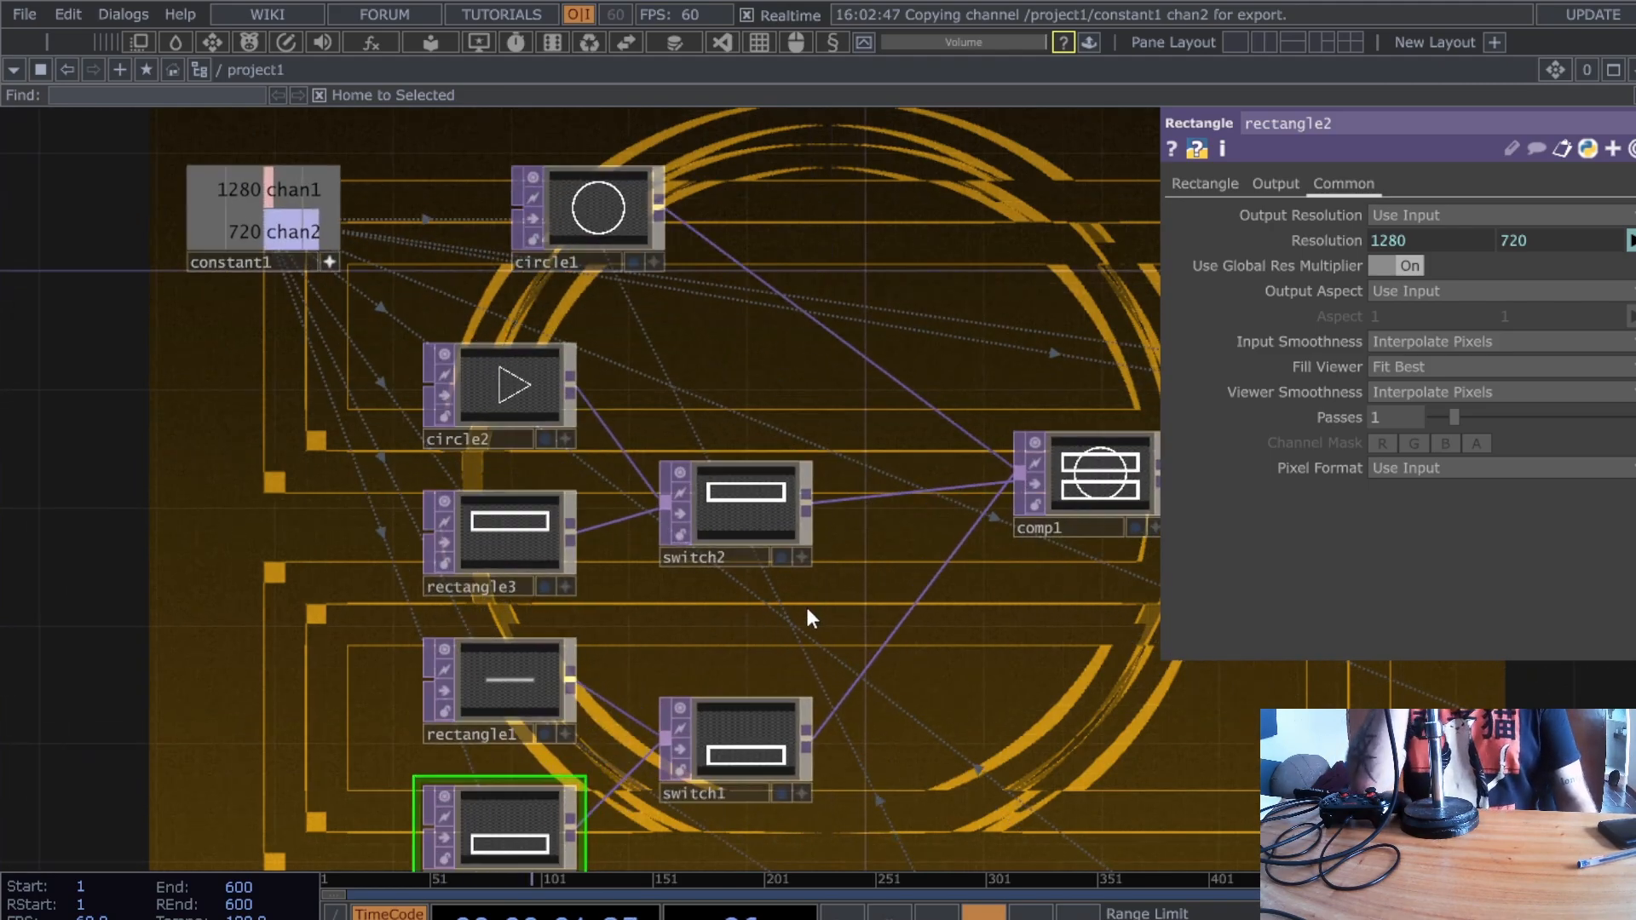
pyautogui.click(732, 514)
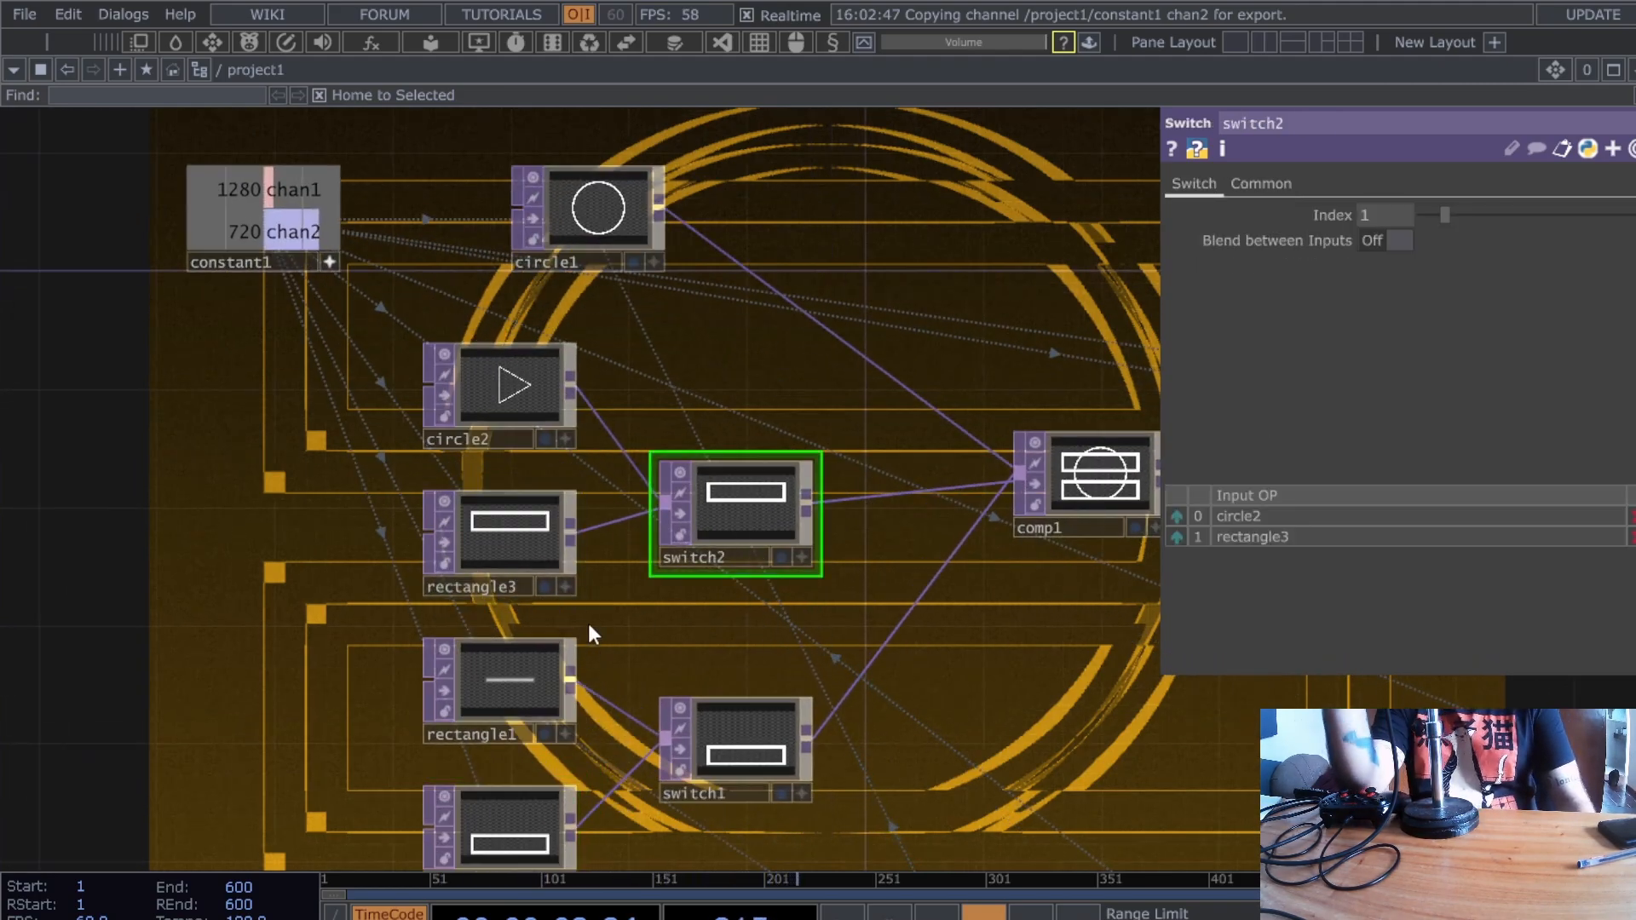
pyautogui.moveTo(746, 619); pyautogui.dragTo(771, 586)
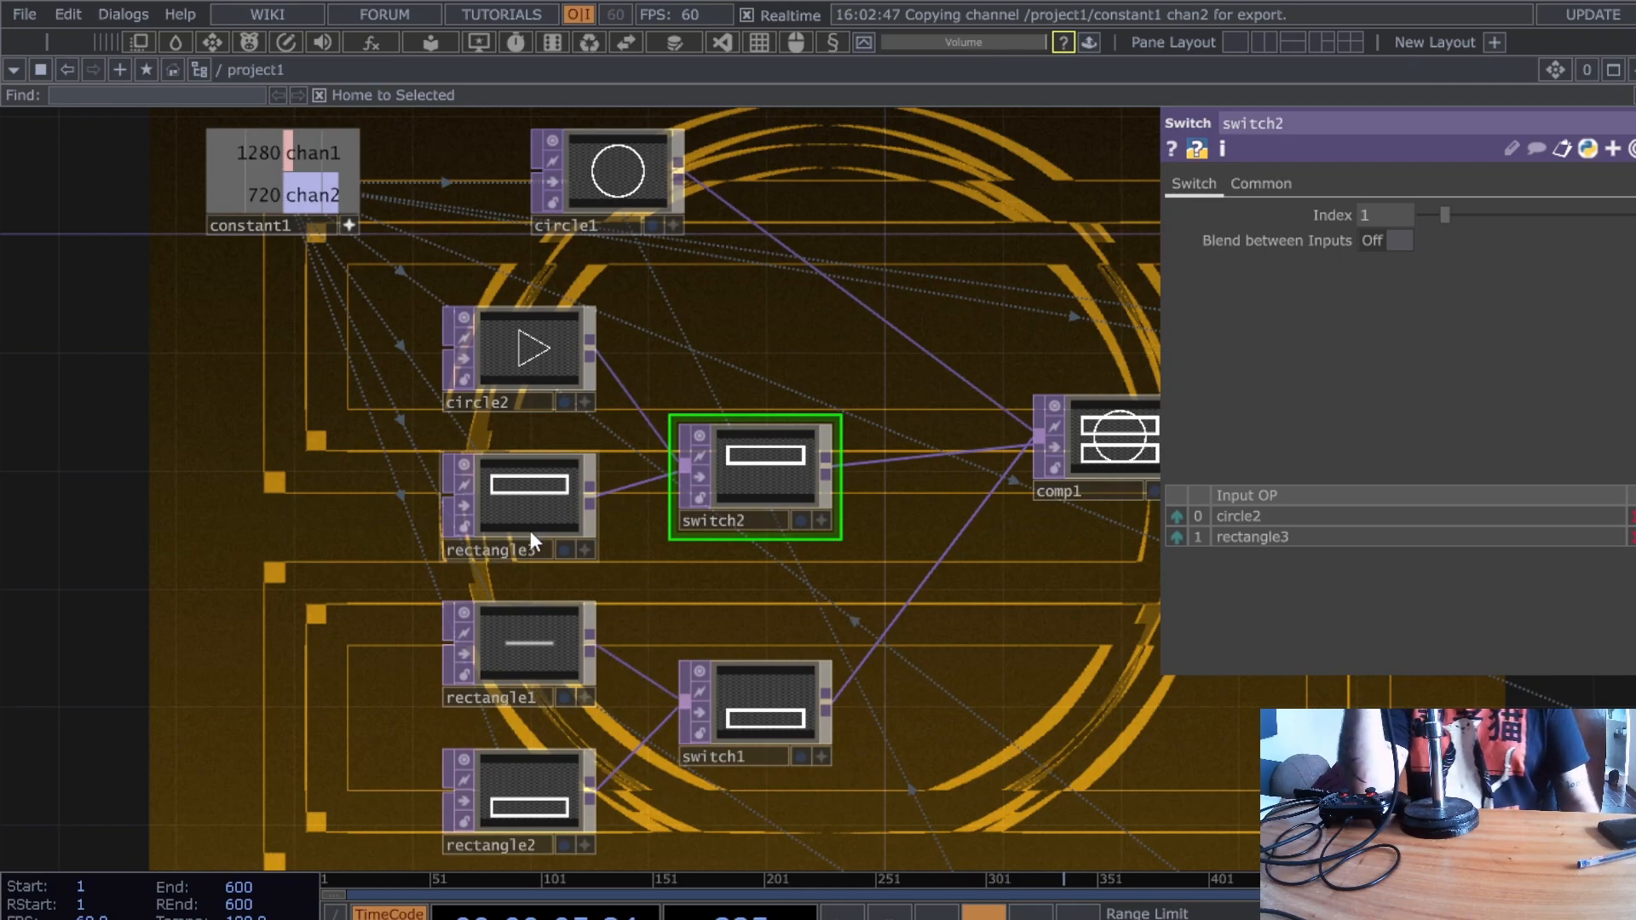
pyautogui.click(528, 359)
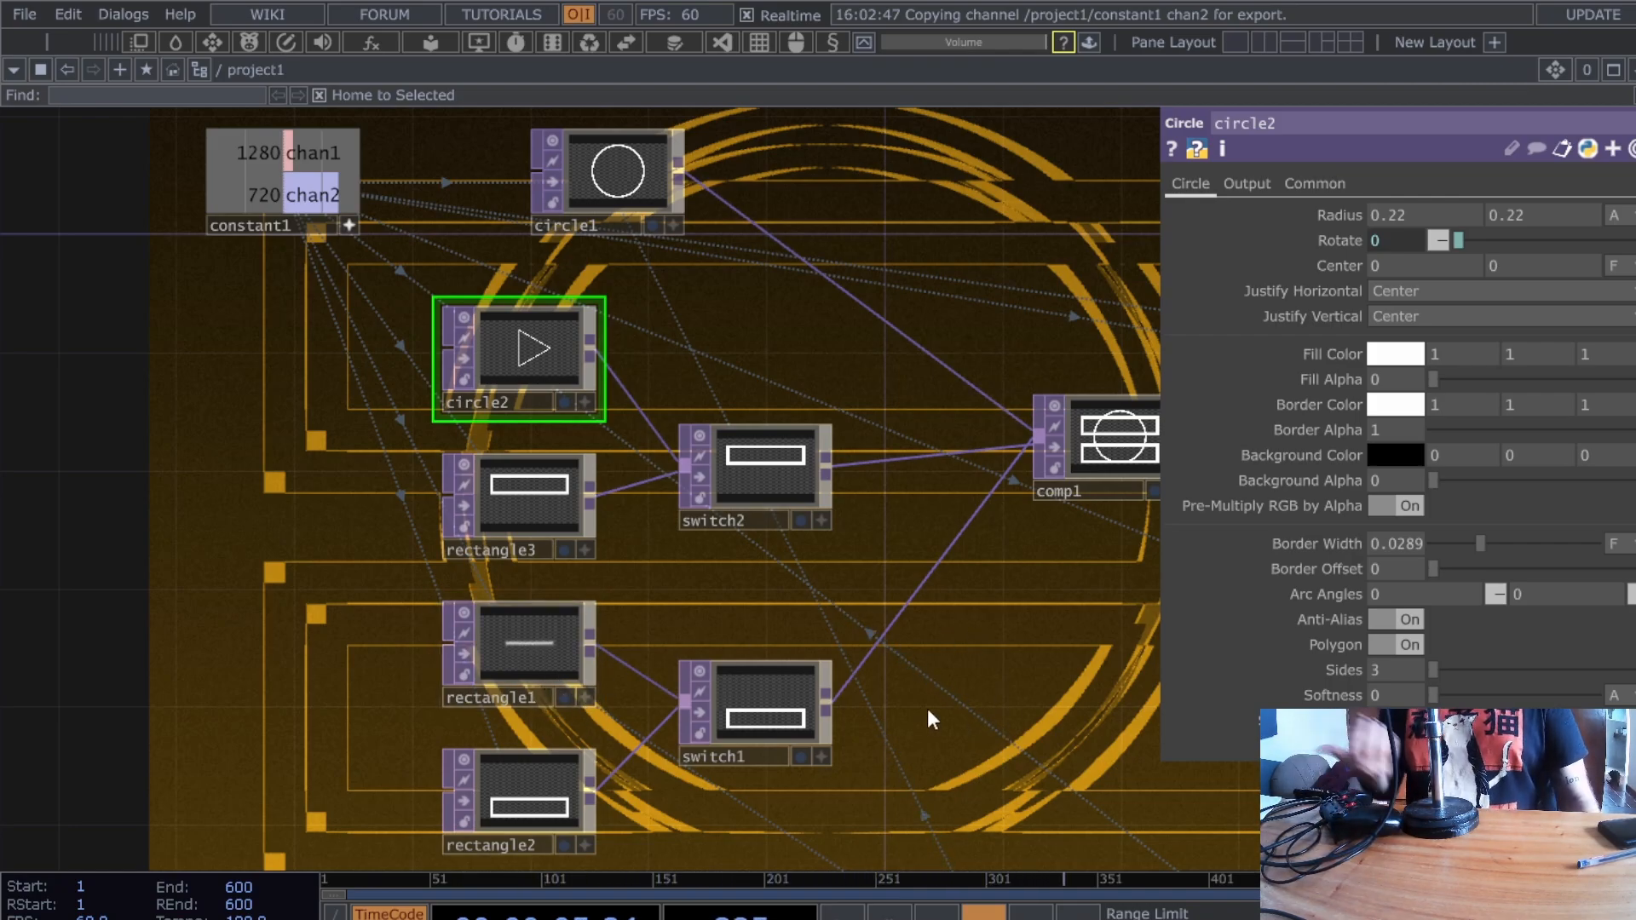
# - Turn on Blend between Inputs for both switch1 and switch2
pyautogui.click(753, 687)
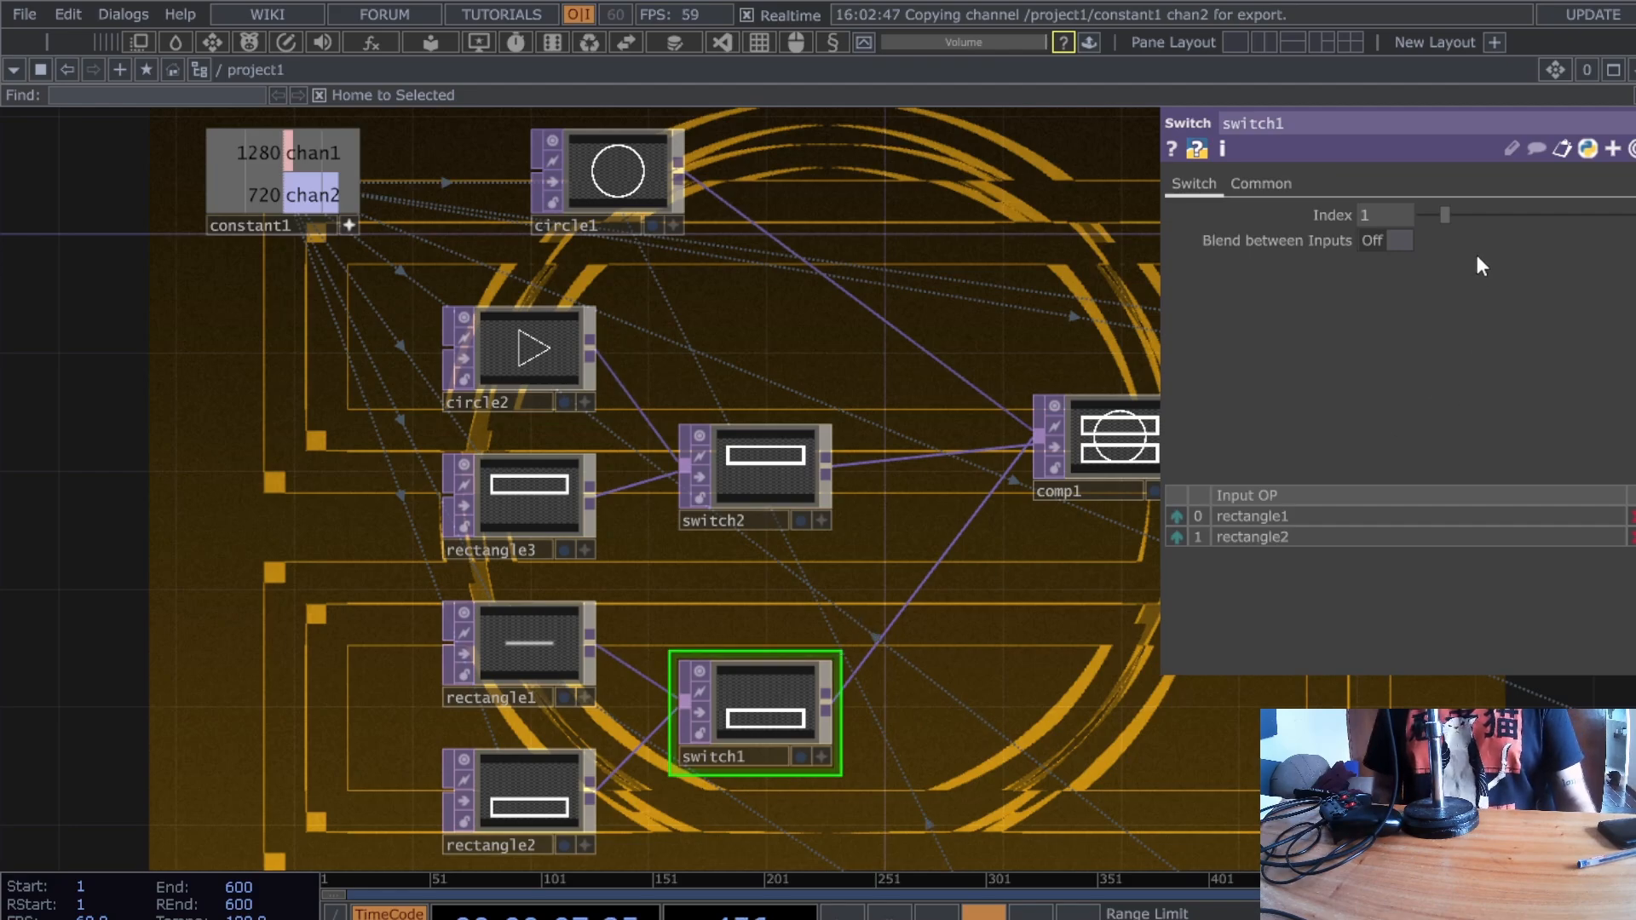
pyautogui.moveTo(1052, 679); pyautogui.dragTo(930, 666)
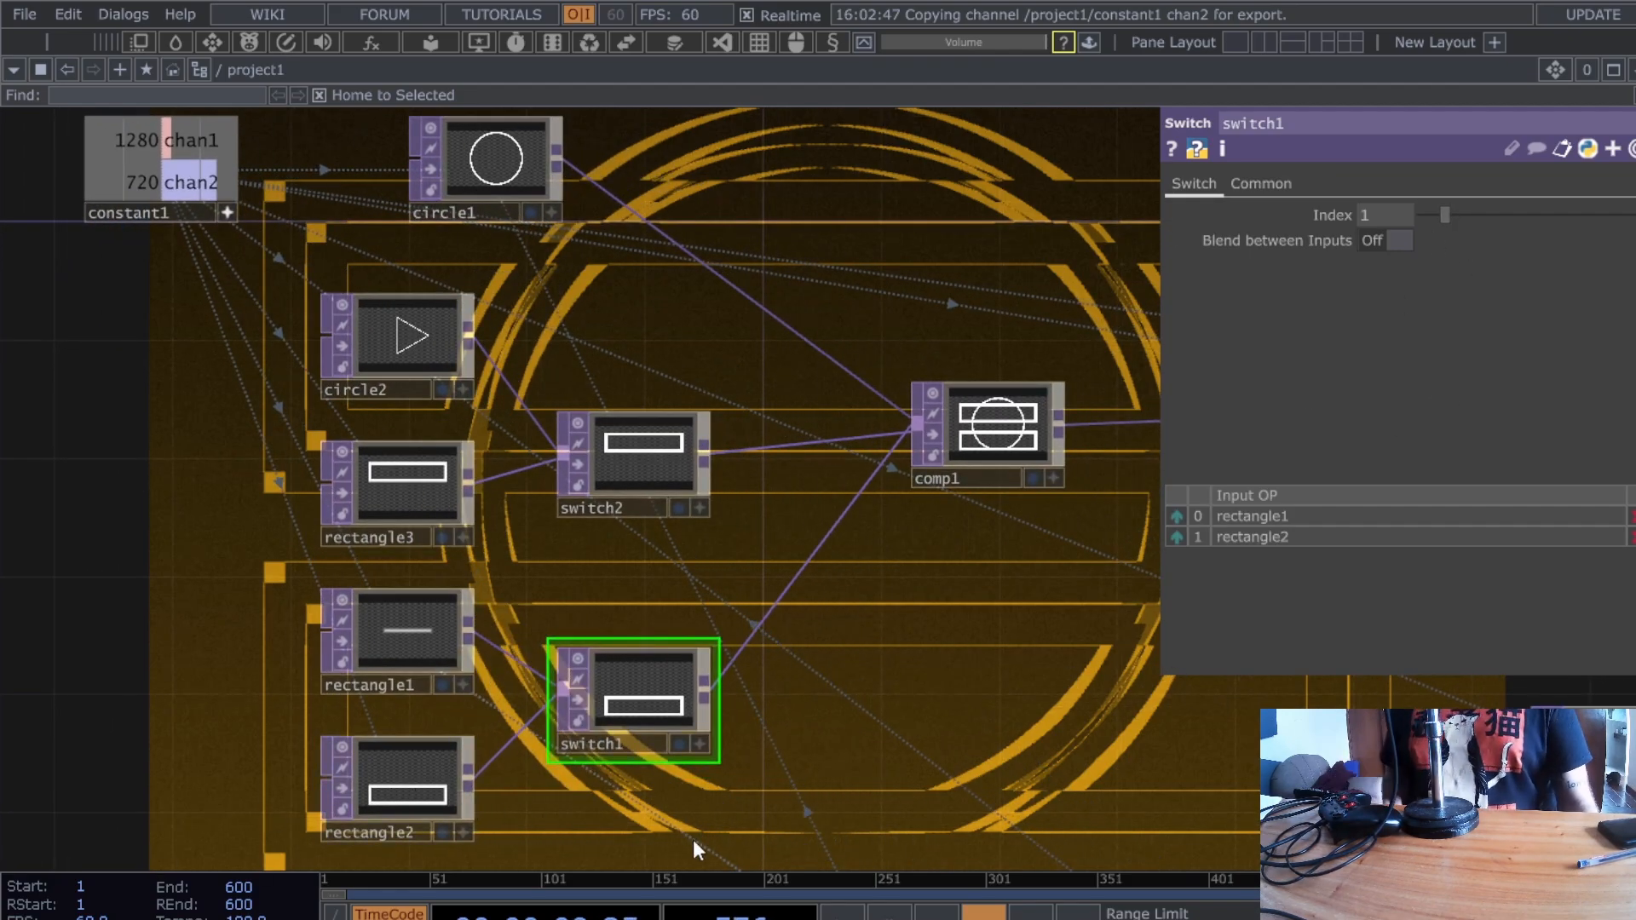
pyautogui.moveTo(688, 838); pyautogui.dragTo(677, 339, button='right')
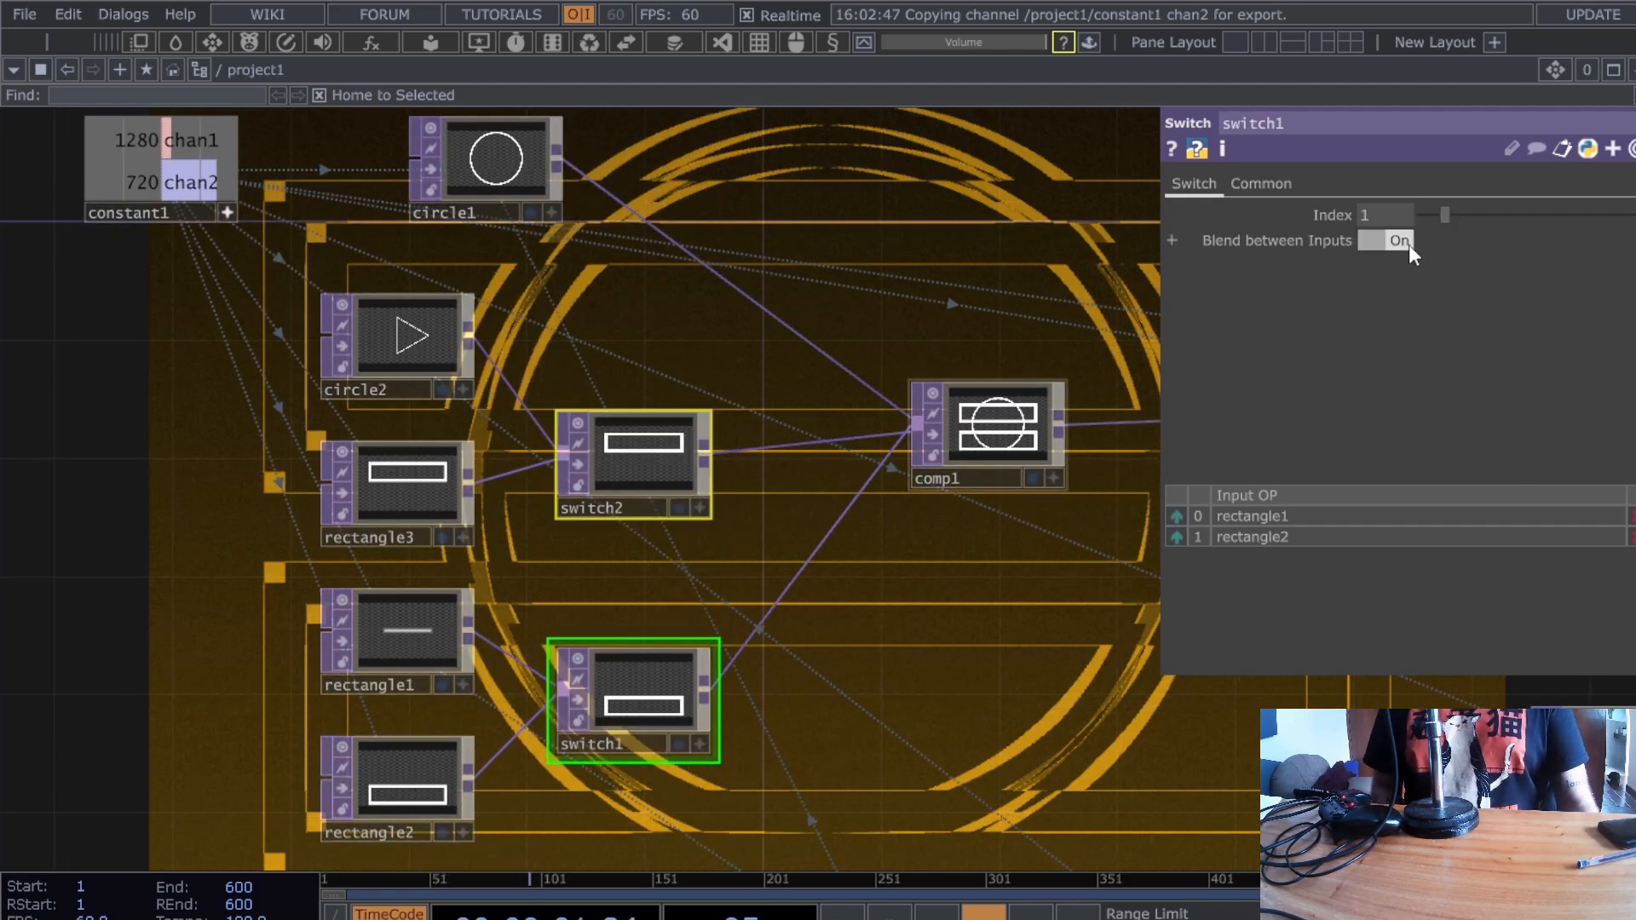
pyautogui.click(1408, 244)
# - Give rectangle3 and rectangle2 circle2's Rotate expression op('null3')['xaxis']
pyautogui.click(394, 476)
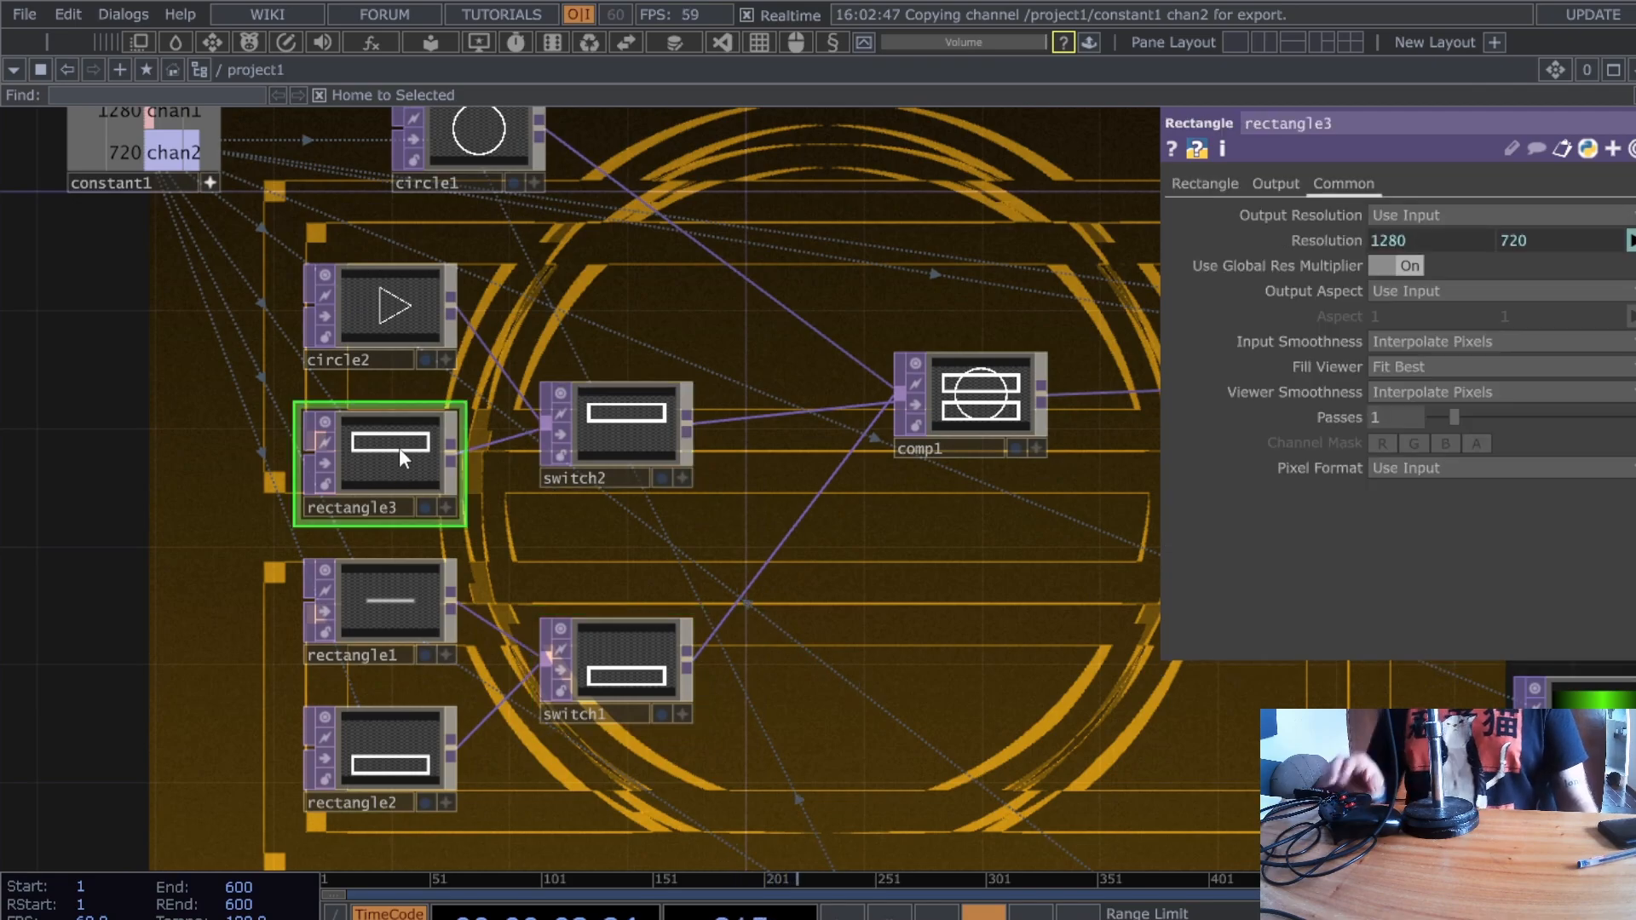
pyautogui.click(391, 319)
pyautogui.click(1406, 240)
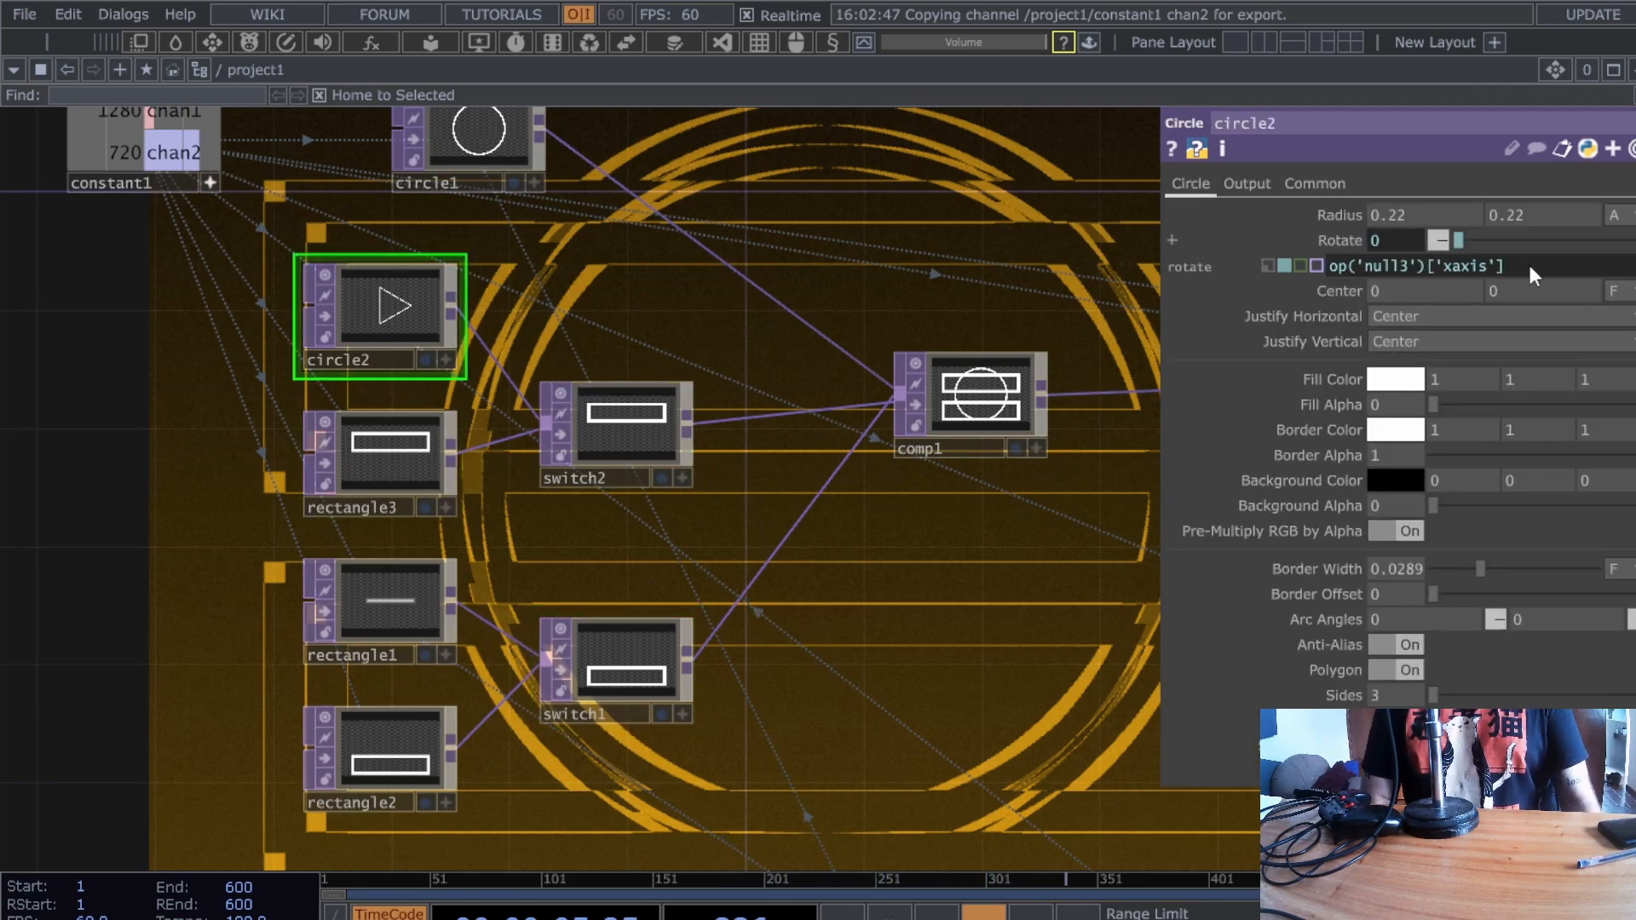
pyautogui.moveTo(1531, 265); pyautogui.dragTo(1325, 266)
pyautogui.click(390, 452)
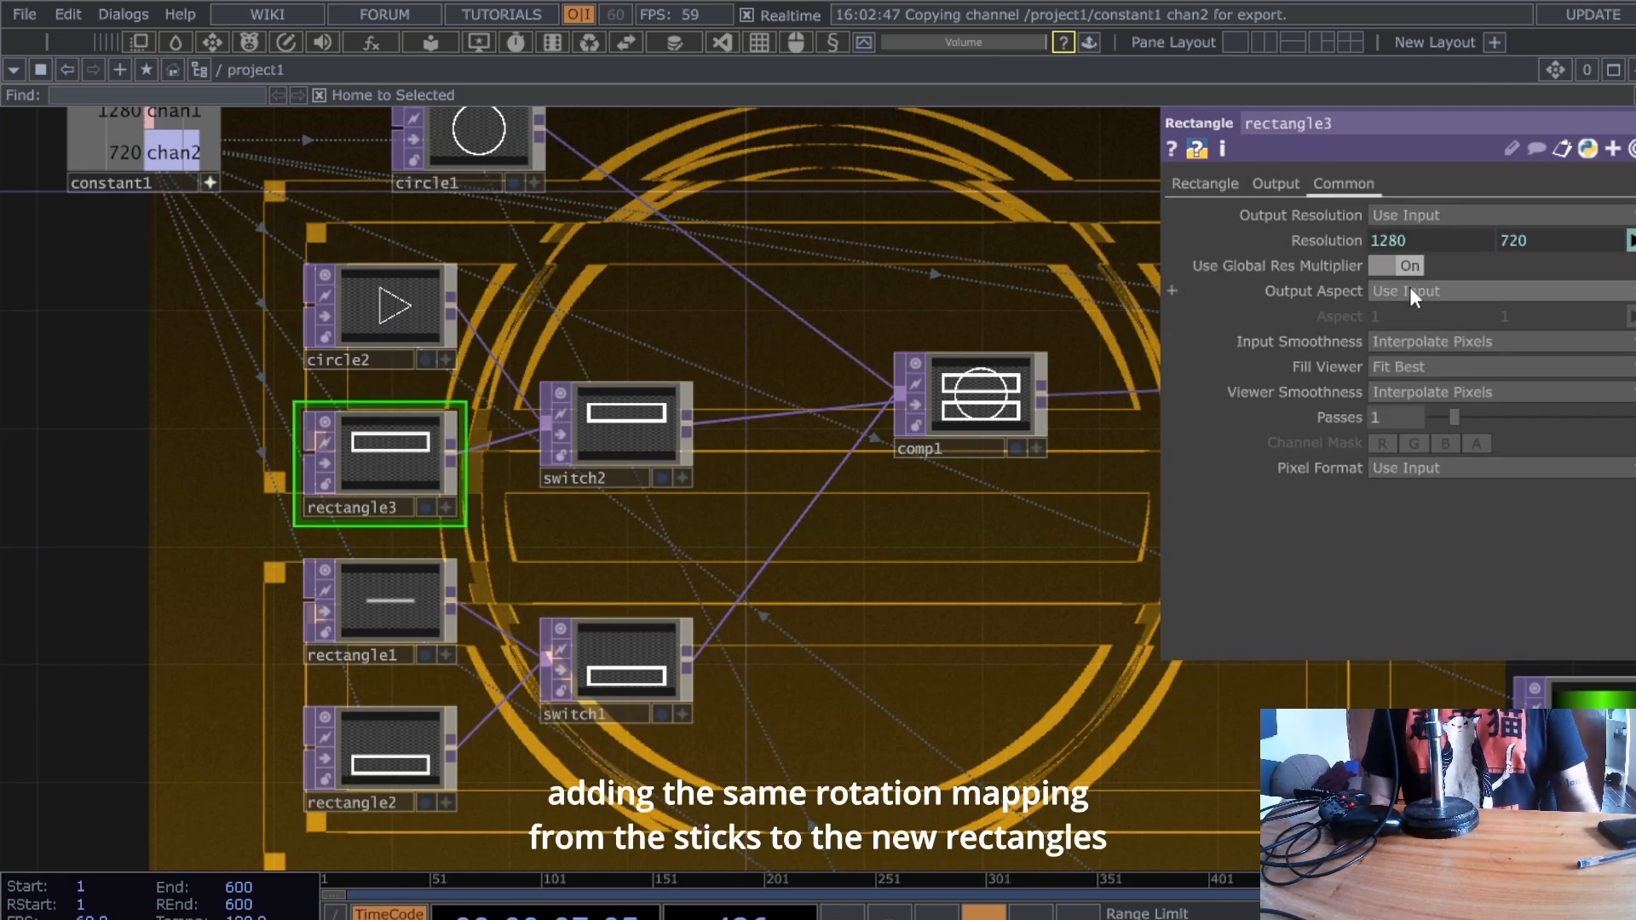
pyautogui.click(1206, 186)
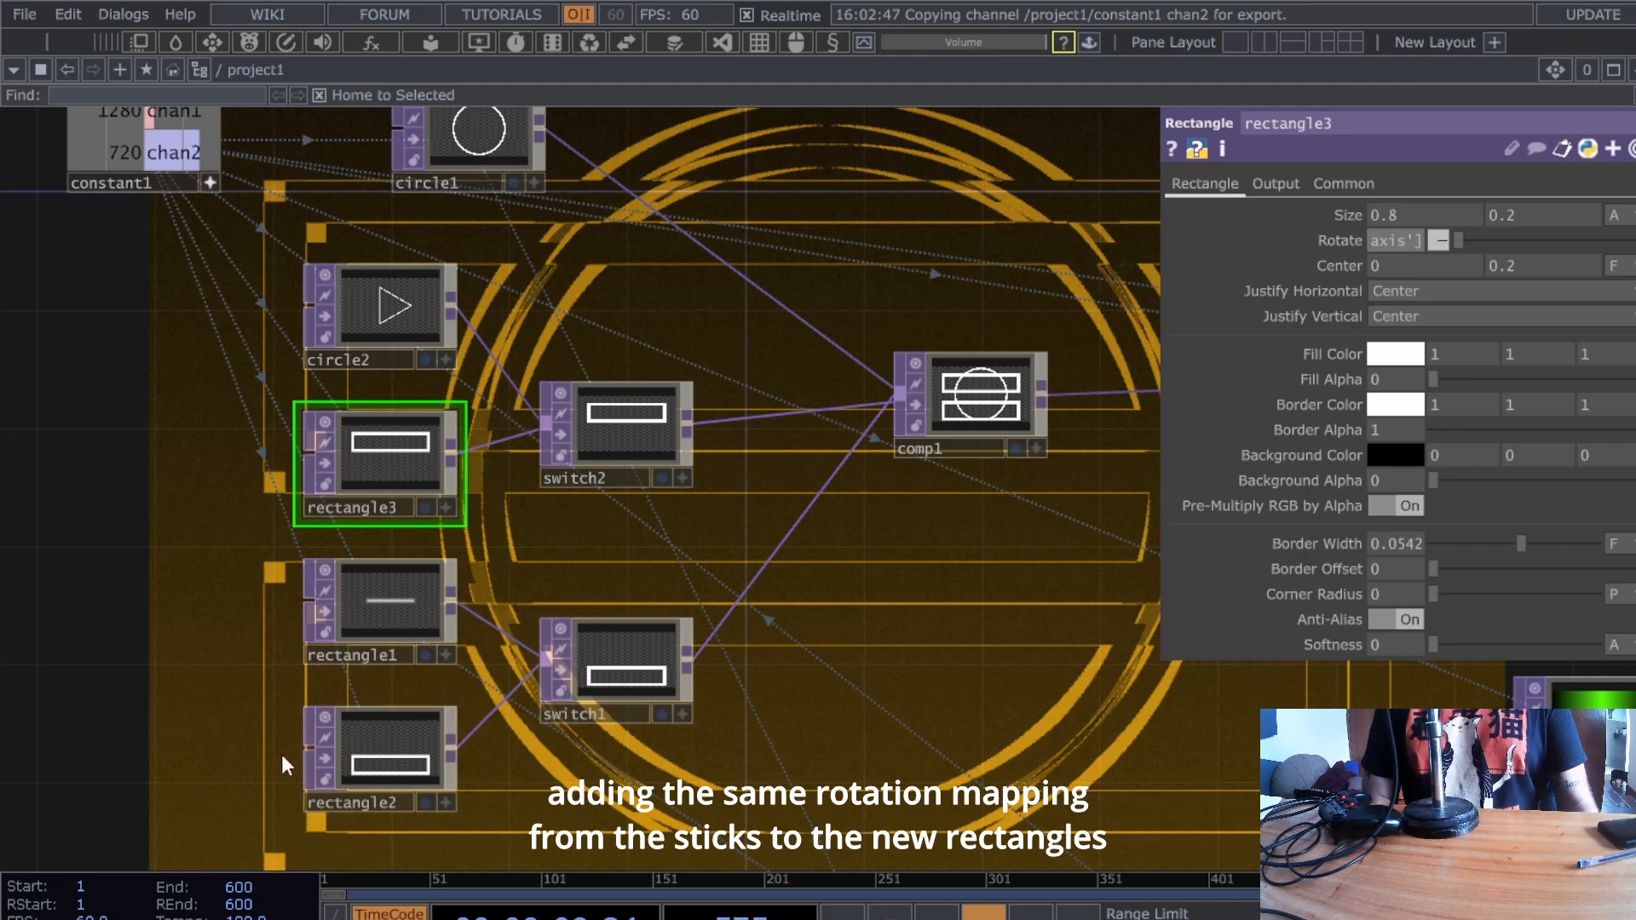
pyautogui.click(390, 754)
pyautogui.click(1203, 184)
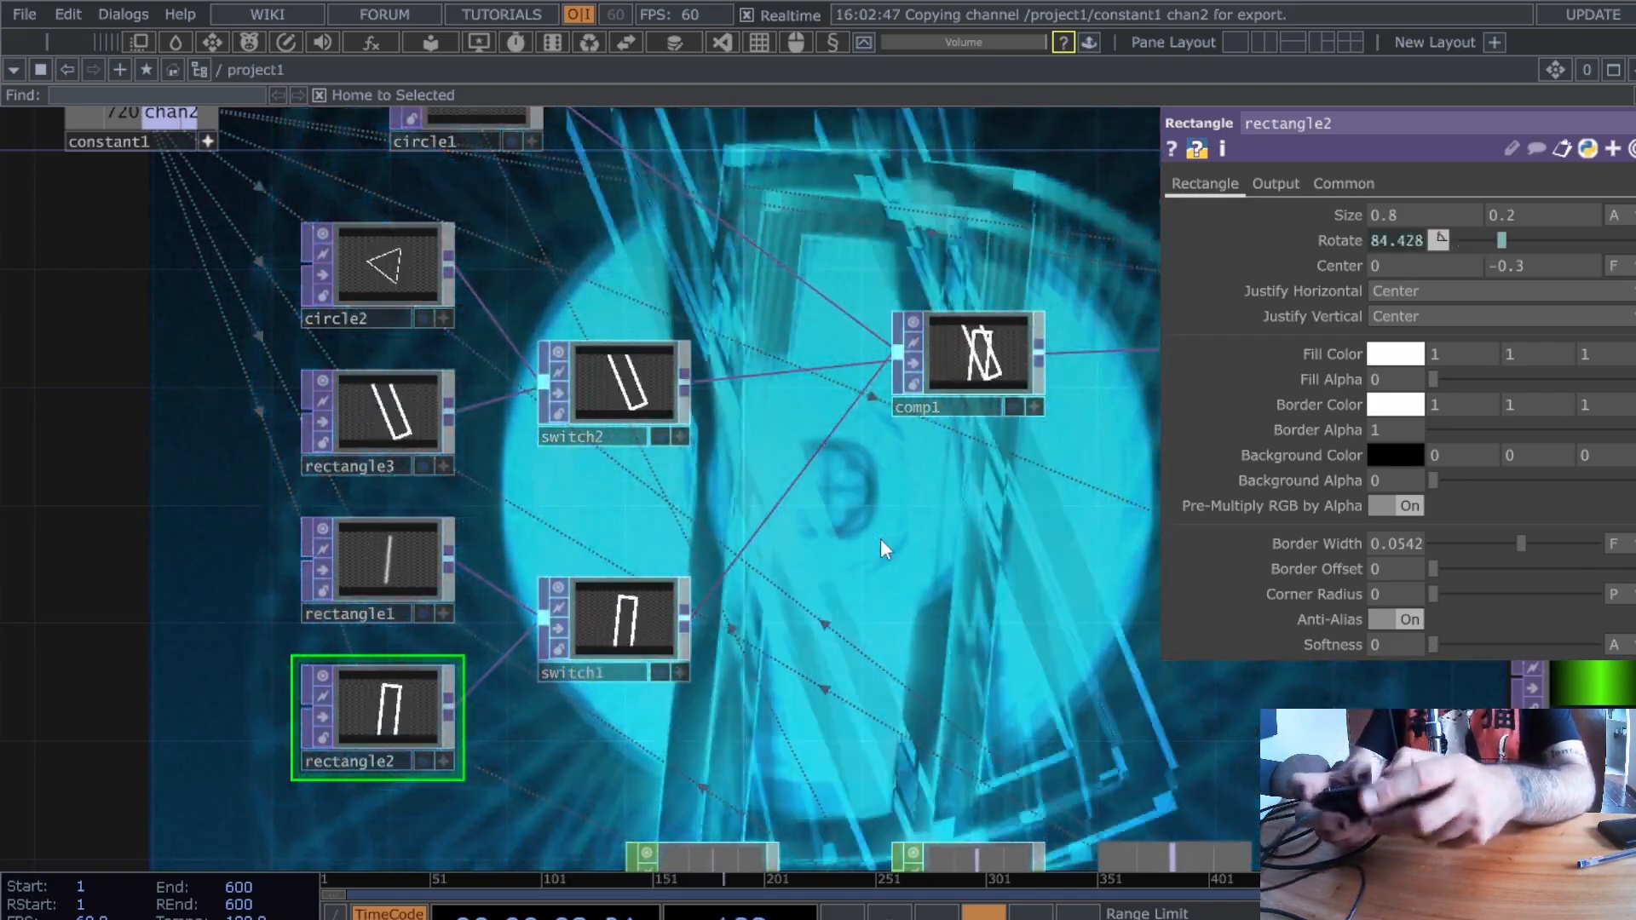
# - Move lookup1 beside comp4 and insert a Limit TOP, limit2, between edge1 and lookup1
pyautogui.scroll(-10, 890, 554)
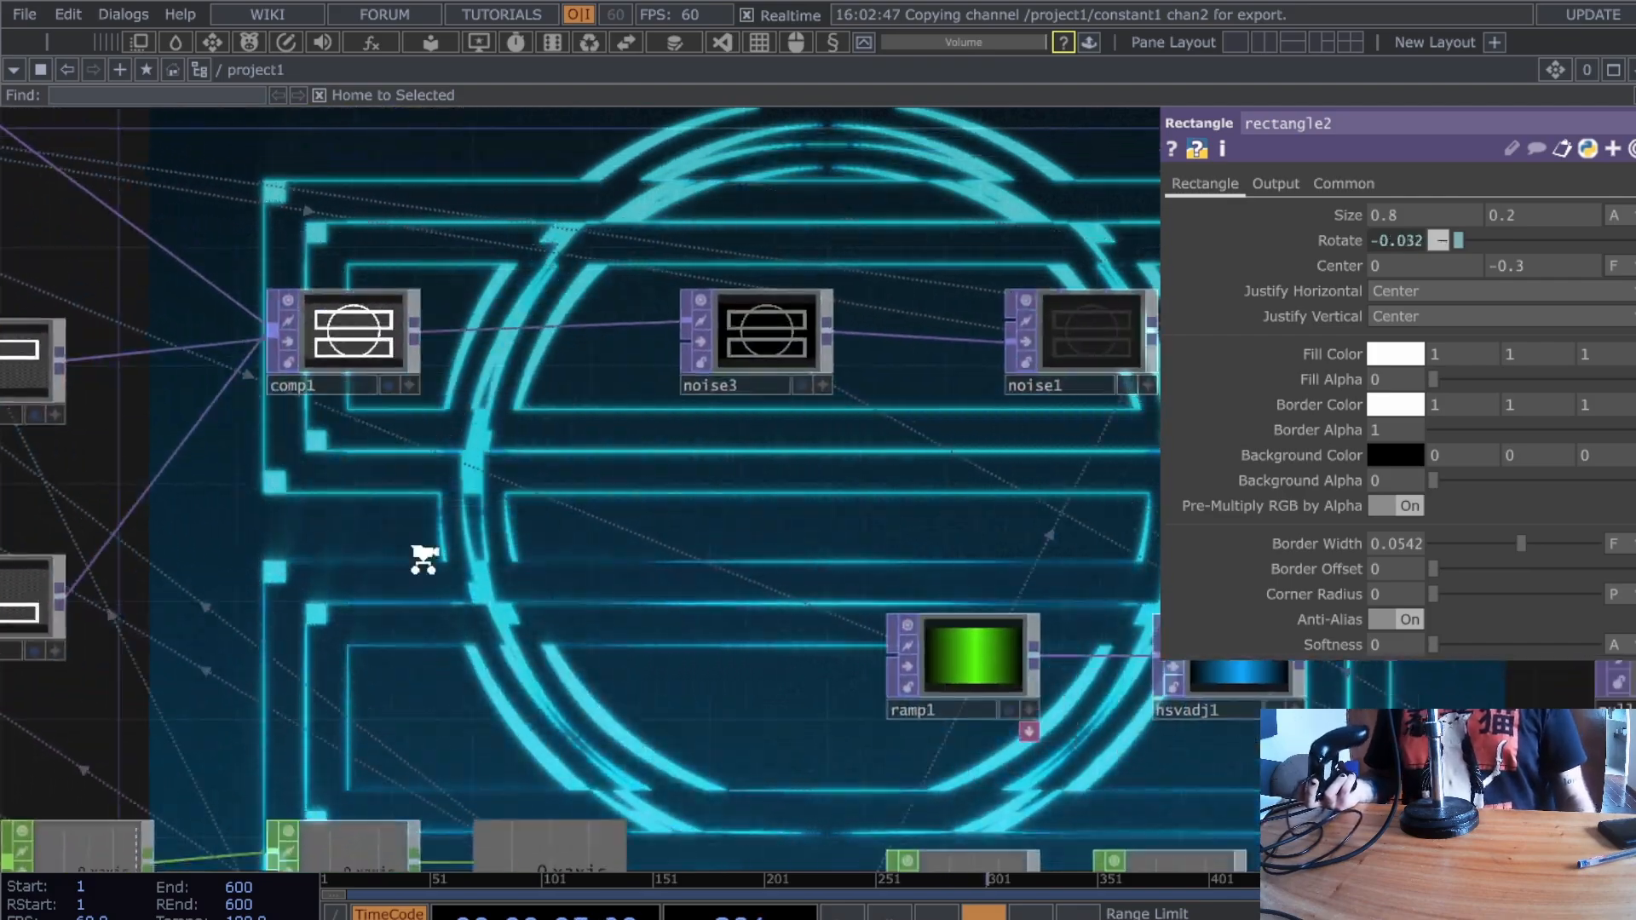
pyautogui.scroll(5, 734, 637)
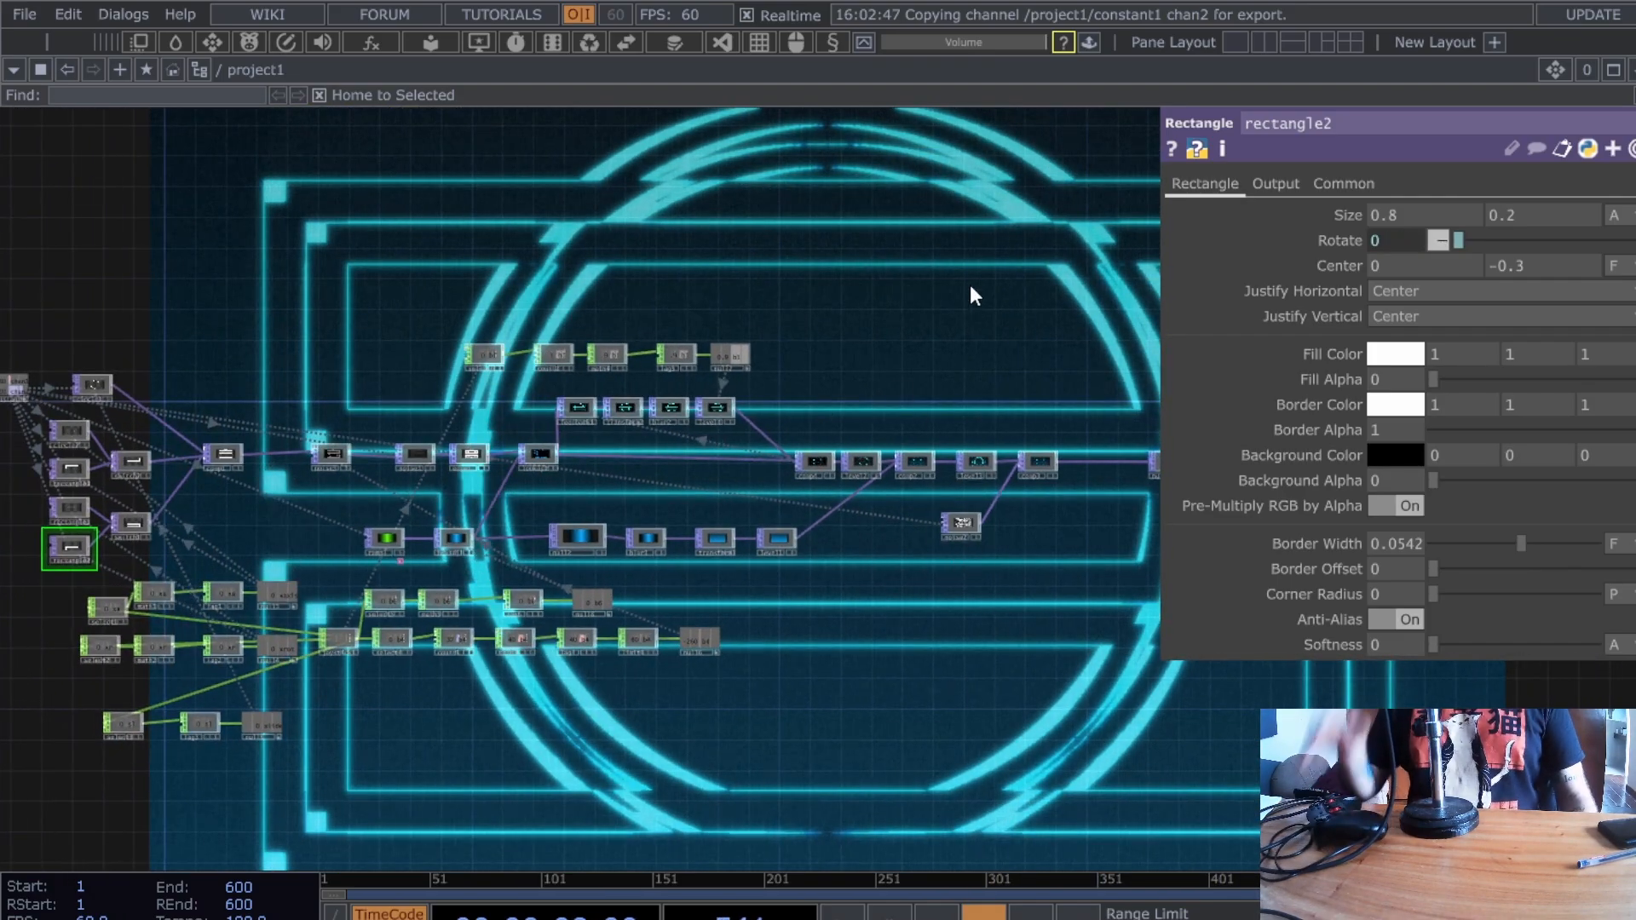
pyautogui.moveTo(42, 591); pyautogui.dragTo(149, 597)
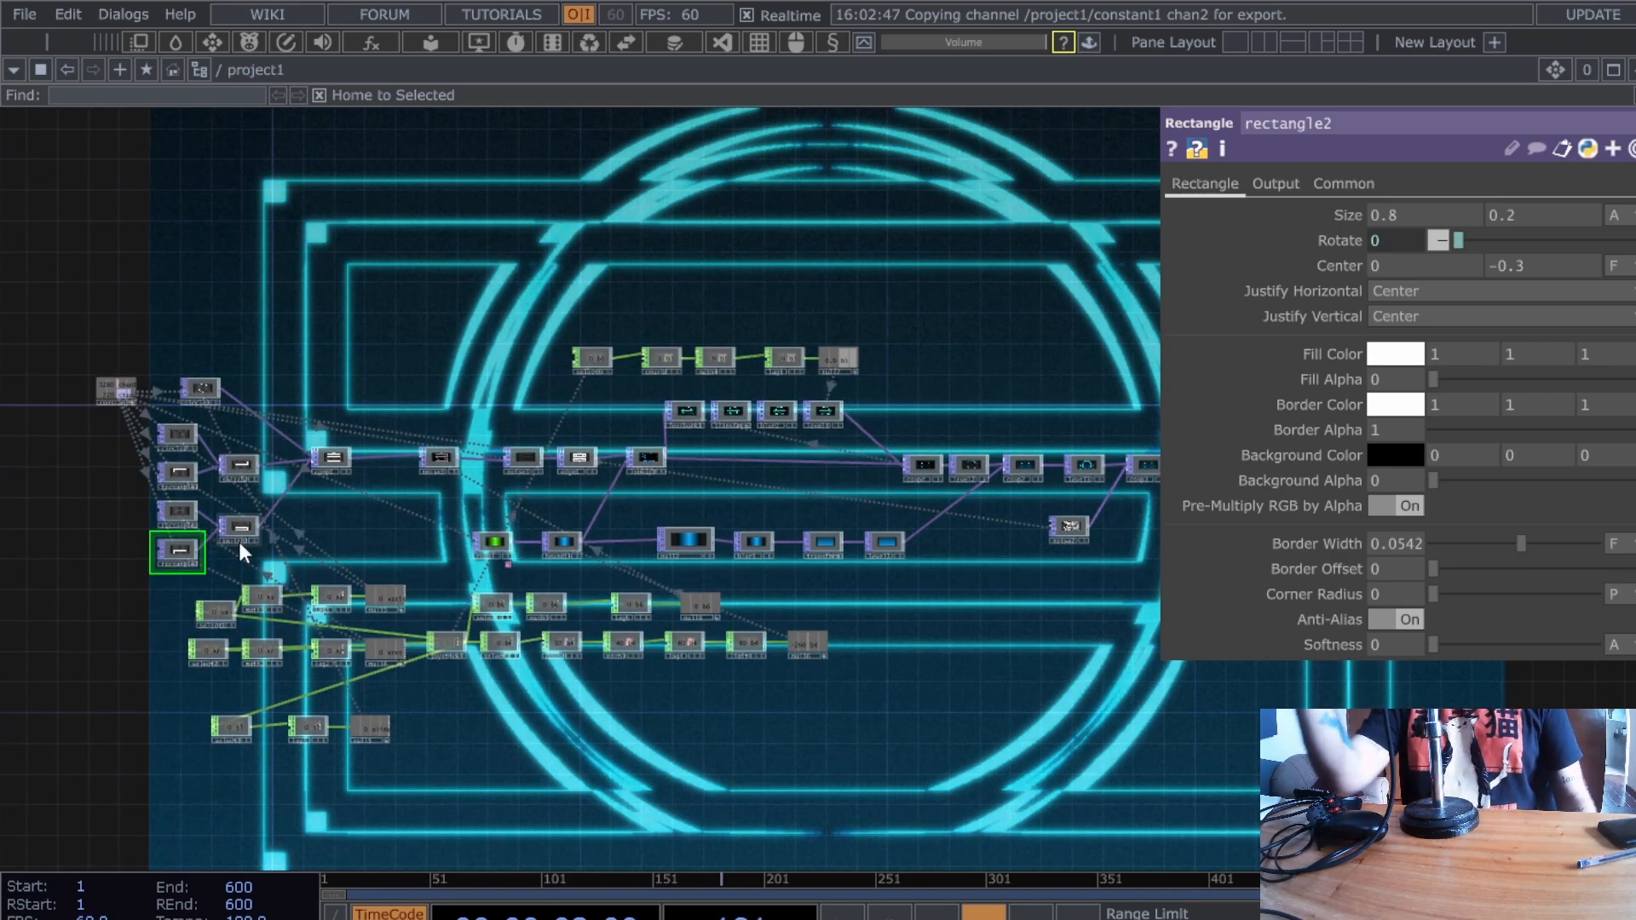
pyautogui.moveTo(1140, 551); pyautogui.dragTo(1074, 542)
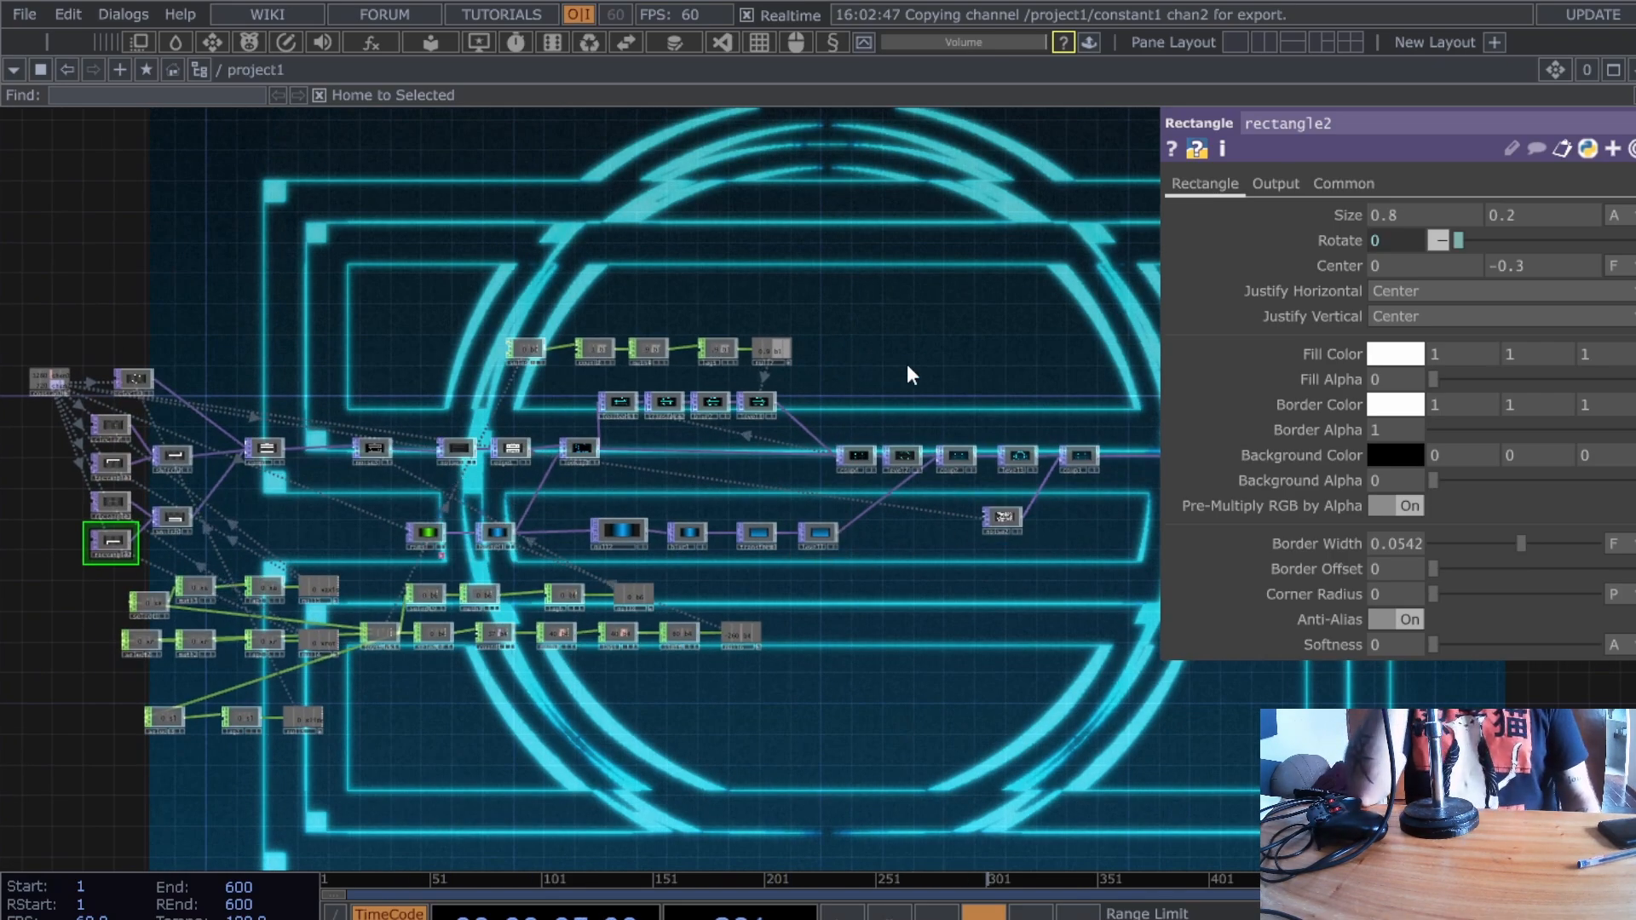
pyautogui.scroll(5, 811, 483)
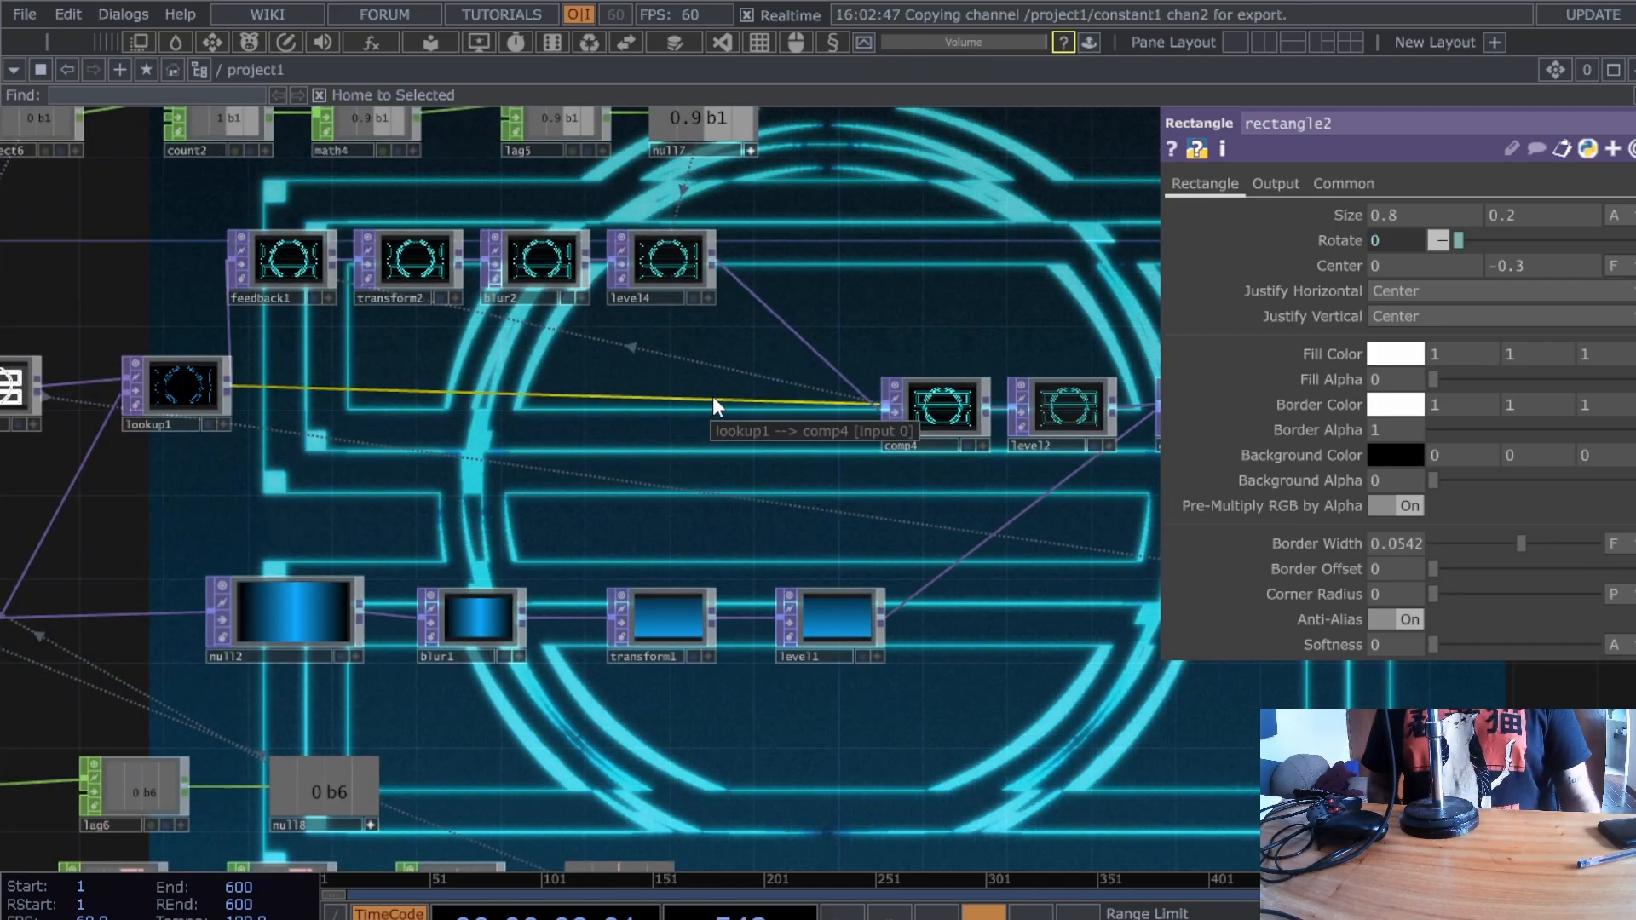
pyautogui.moveTo(349, 491); pyautogui.dragTo(433, 514)
pyautogui.moveTo(258, 426); pyautogui.dragTo(763, 448)
pyautogui.rightClick(326, 412)
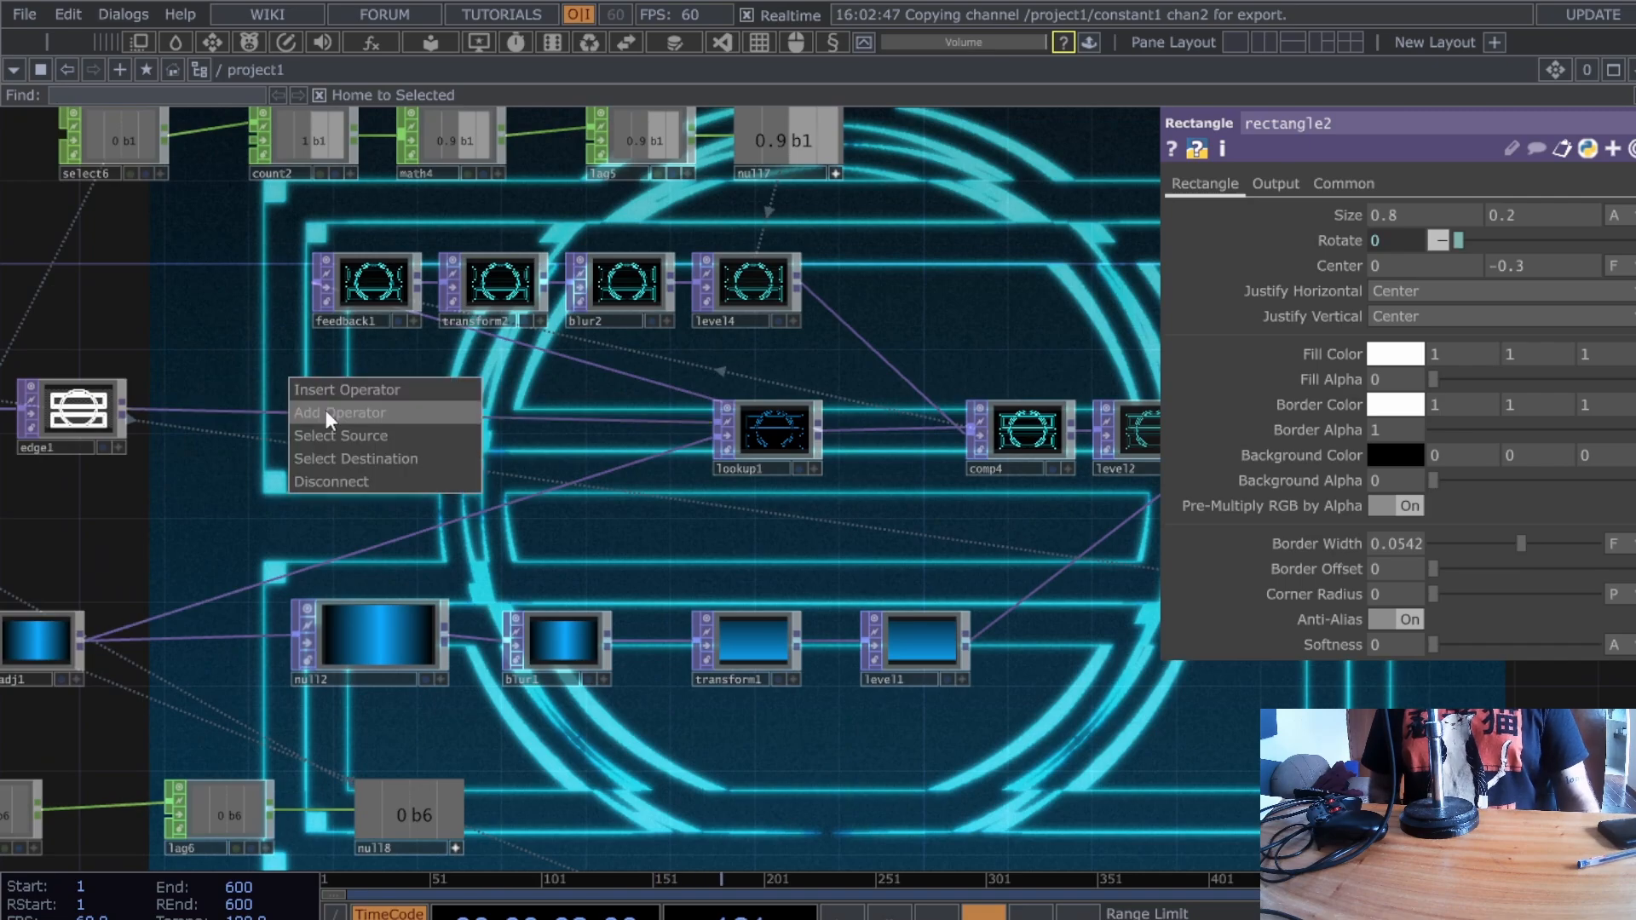
pyautogui.click(346, 391)
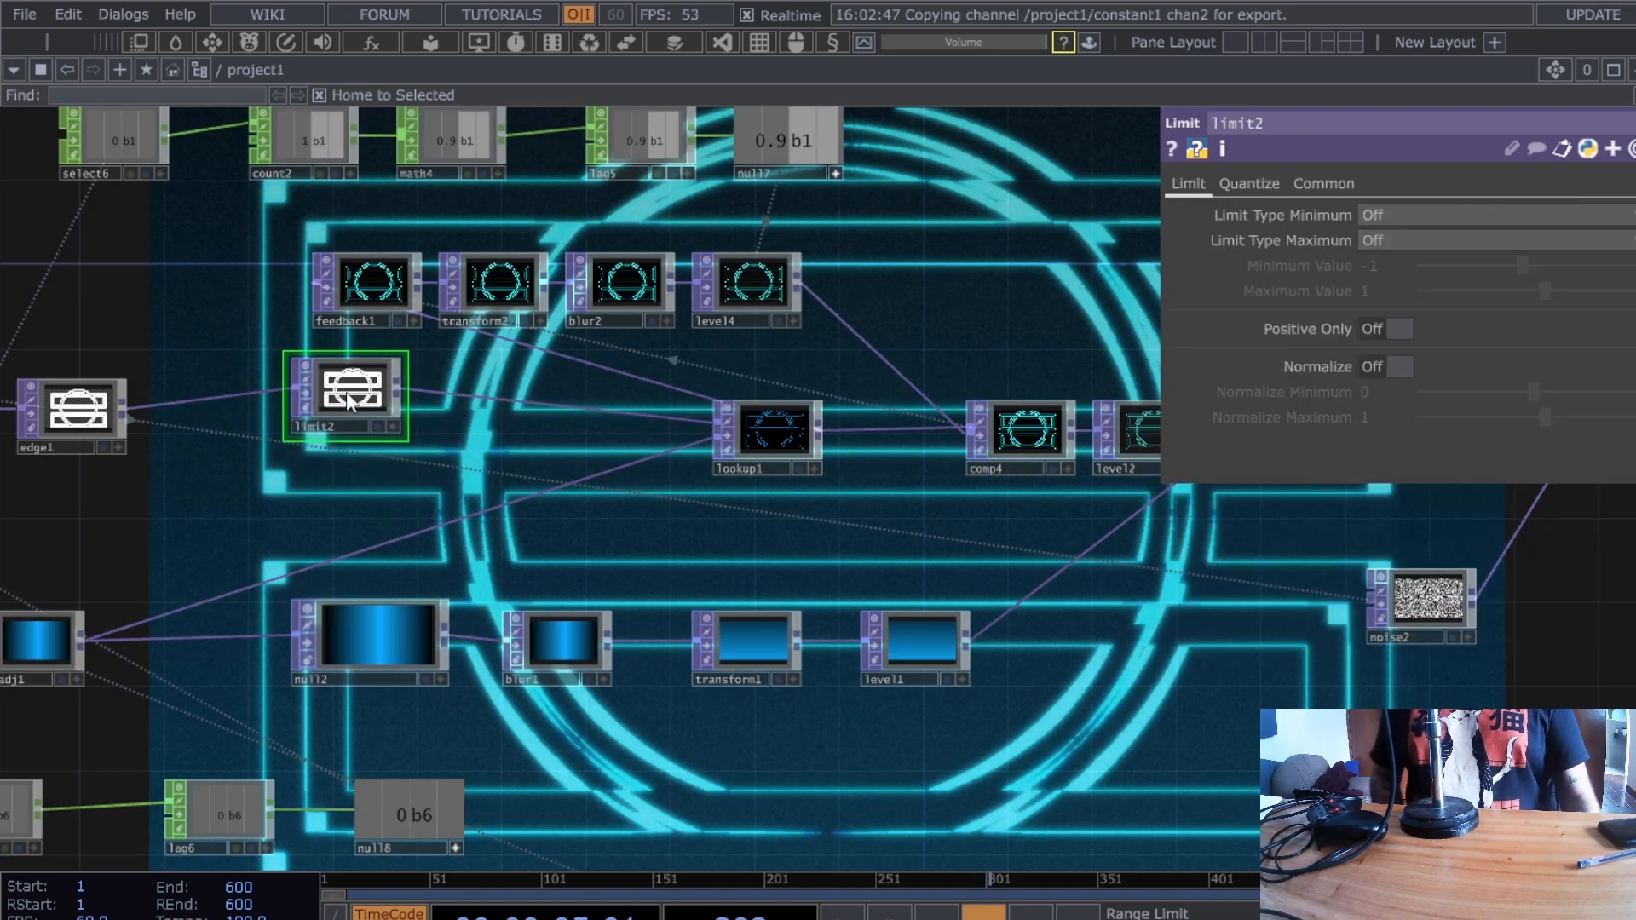
pyautogui.moveTo(346, 394)
pyautogui.mouseDown()
pyautogui.moveTo(347, 453)
pyautogui.moveTo(348, 416)
pyautogui.mouseUp()
# - Set limit2's Quantize Position to Ceiling with a Position Step of 0.011
pyautogui.click(1268, 183)
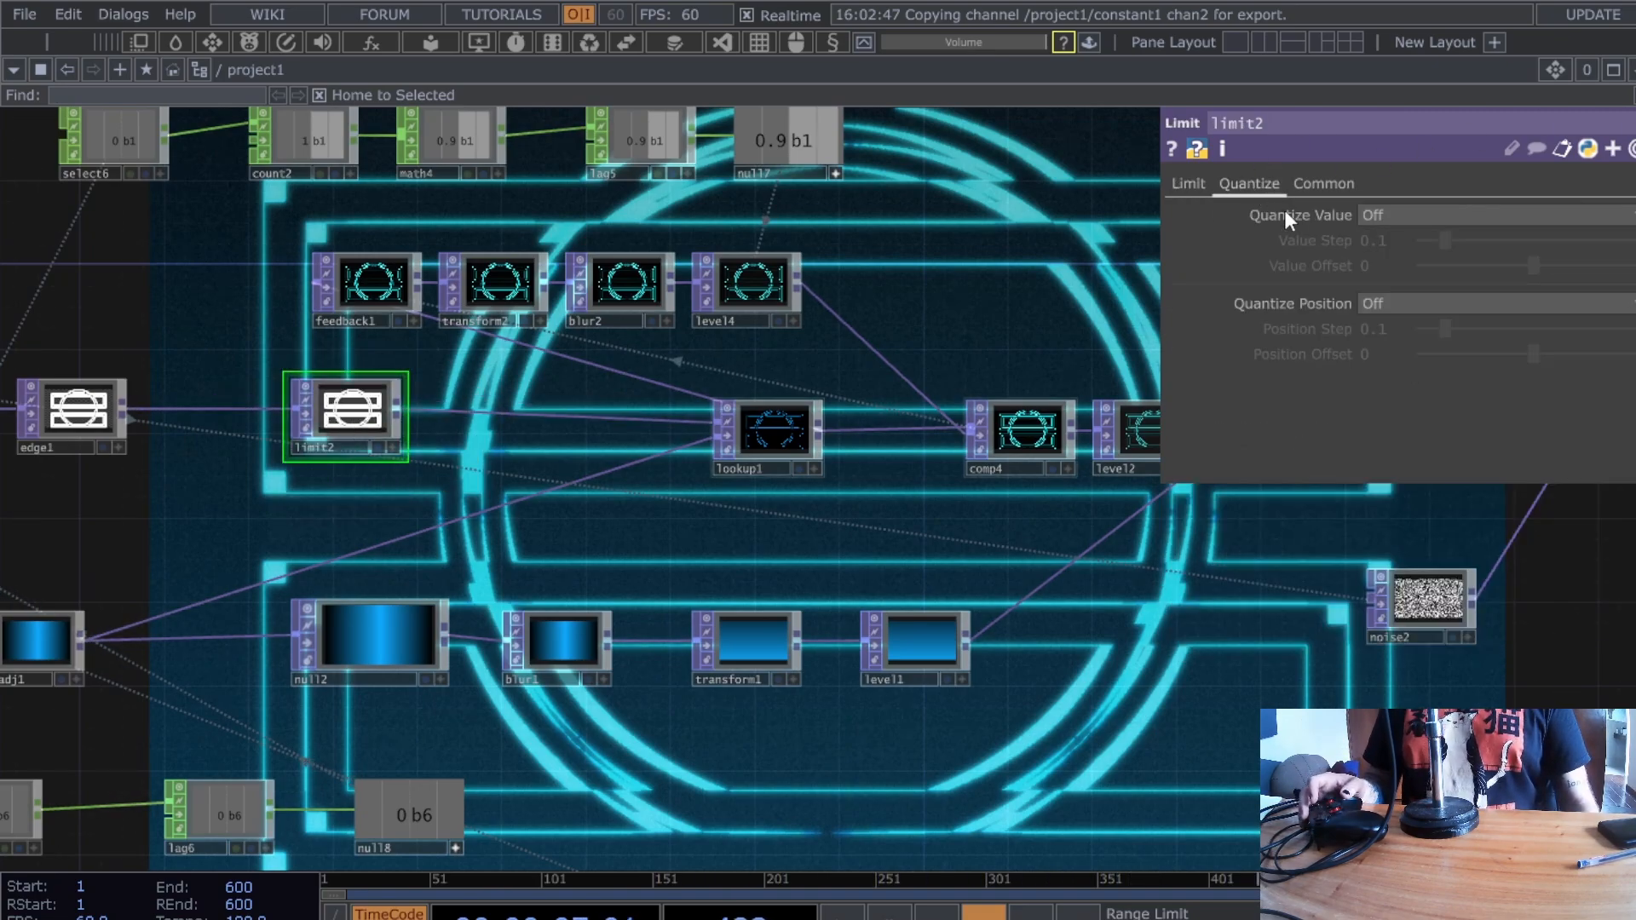
pyautogui.click(1382, 306)
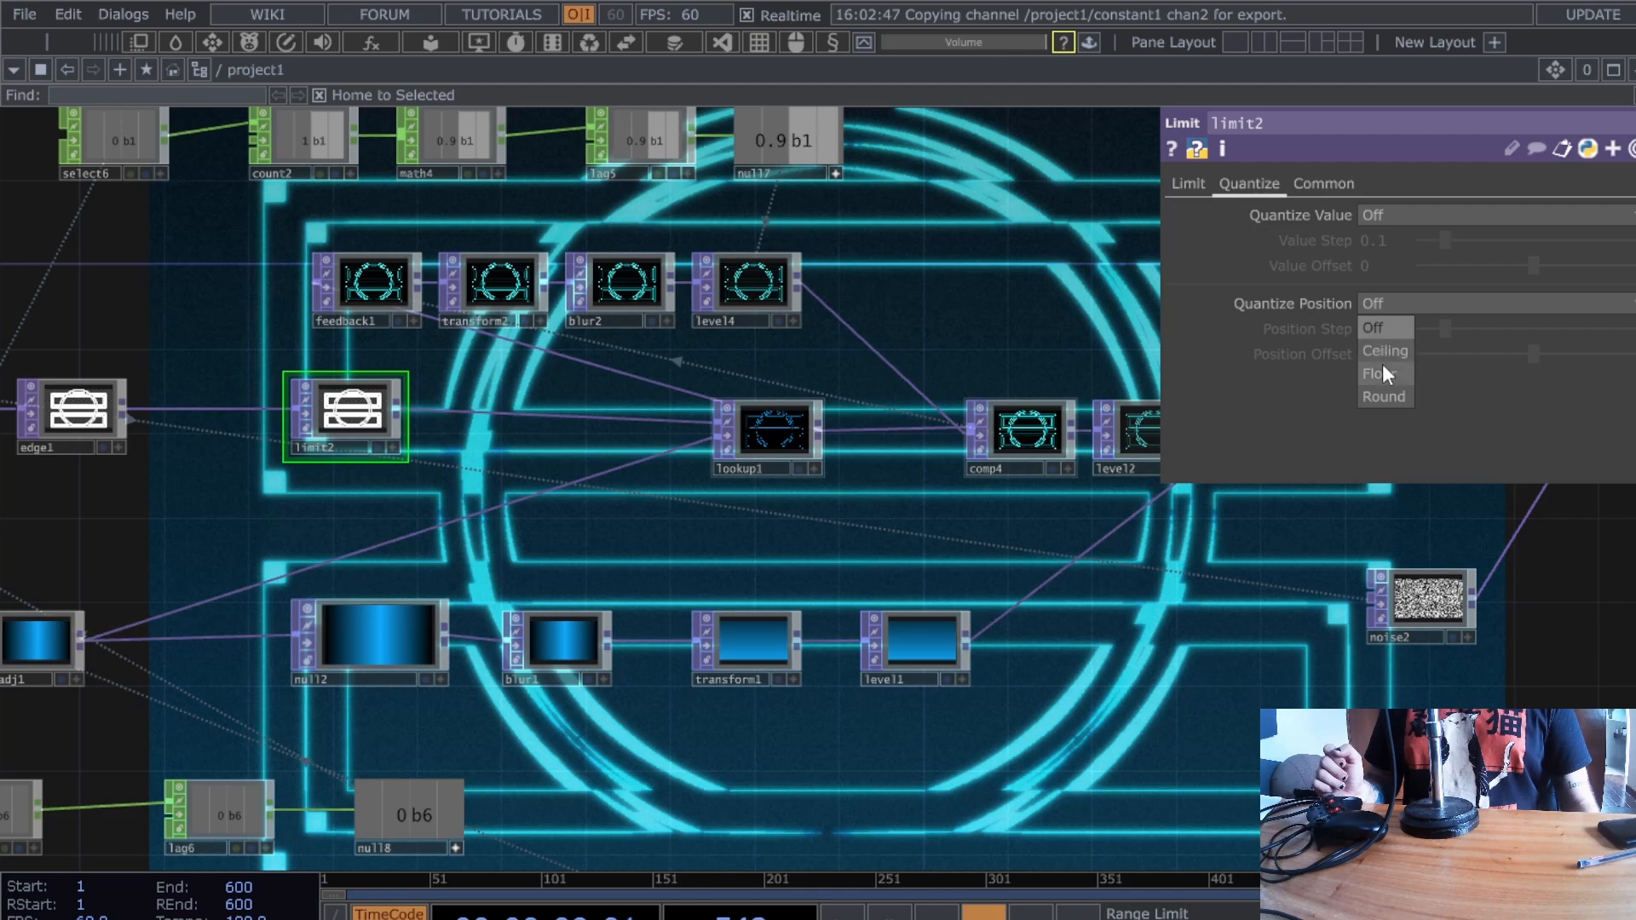
pyautogui.click(1383, 352)
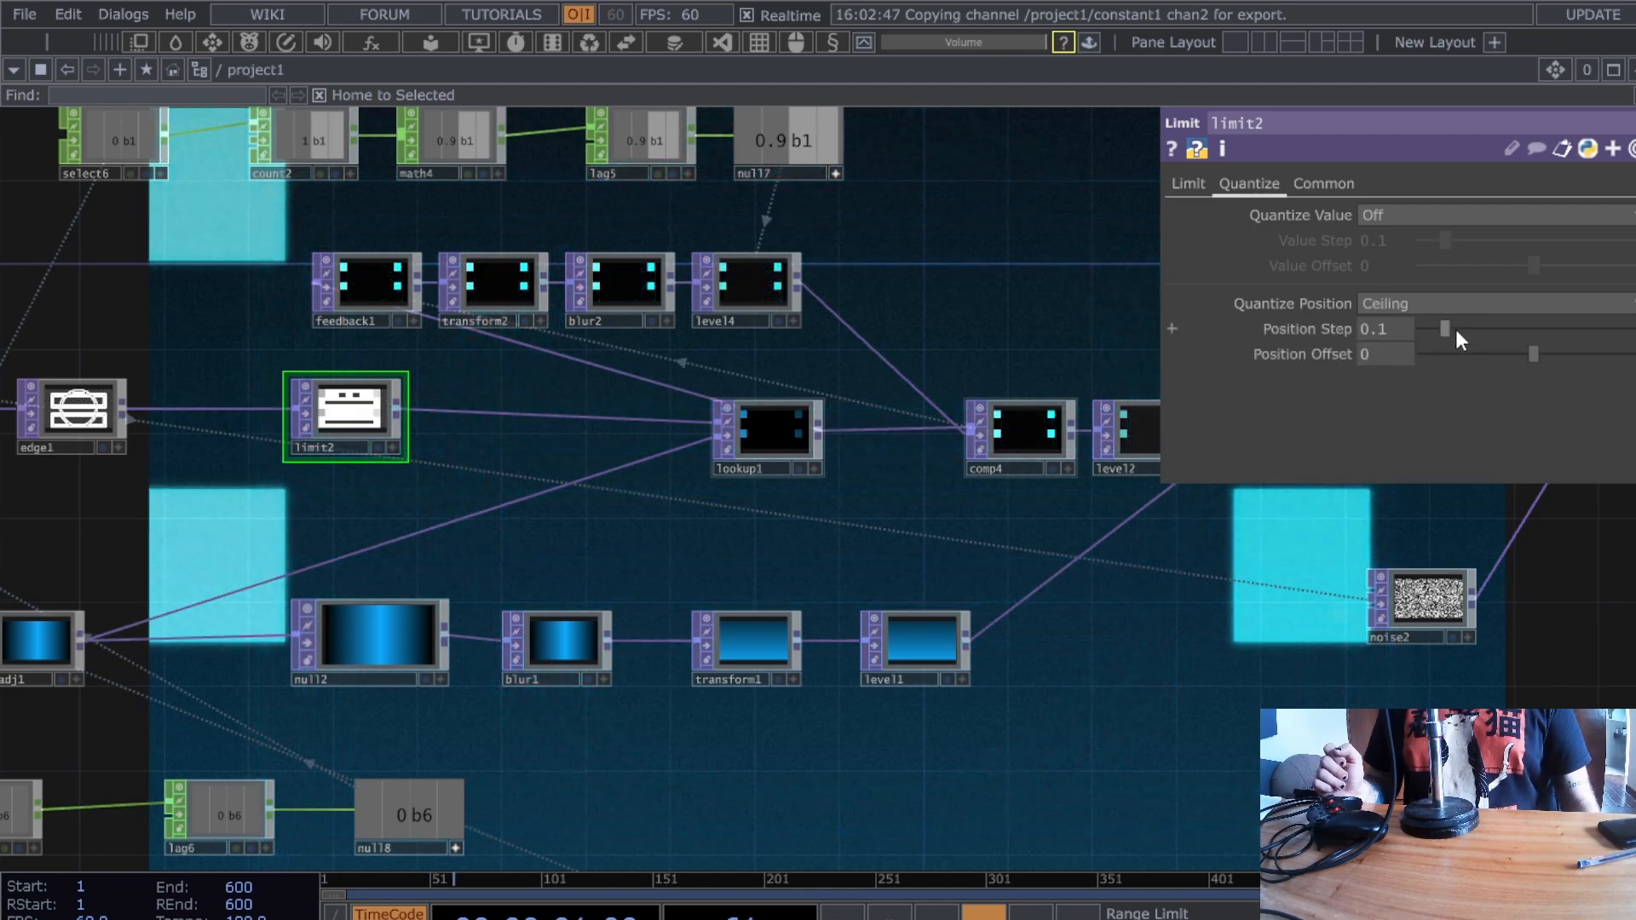
pyautogui.moveTo(1455, 329); pyautogui.dragTo(1428, 332)
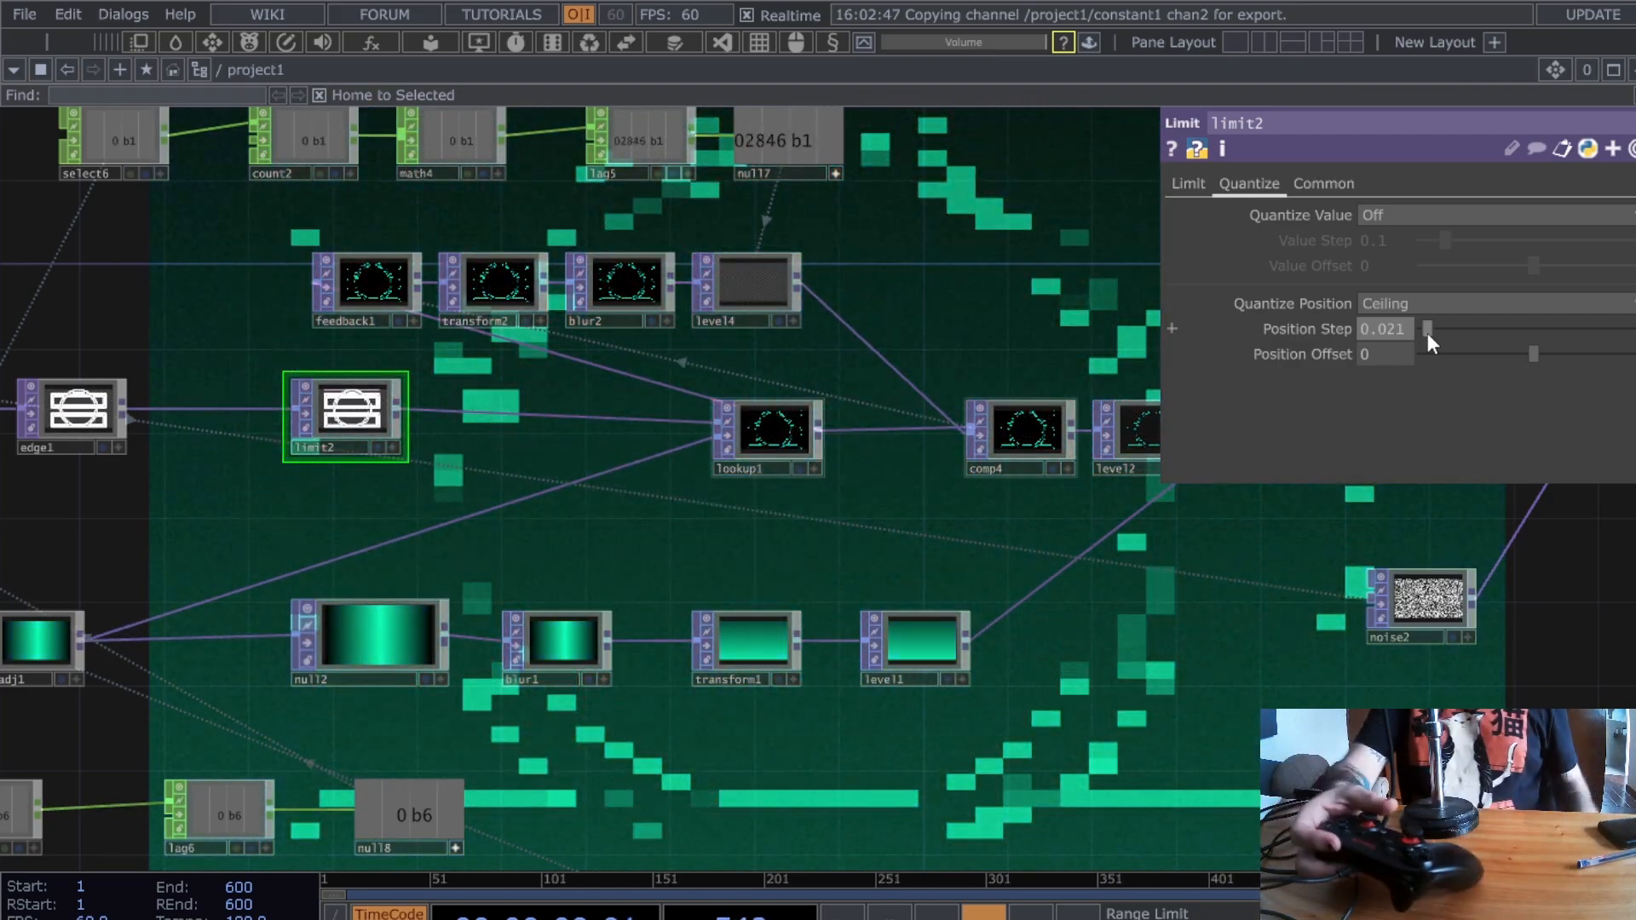
pyautogui.press('BackSpace')
pyautogui.write('1')
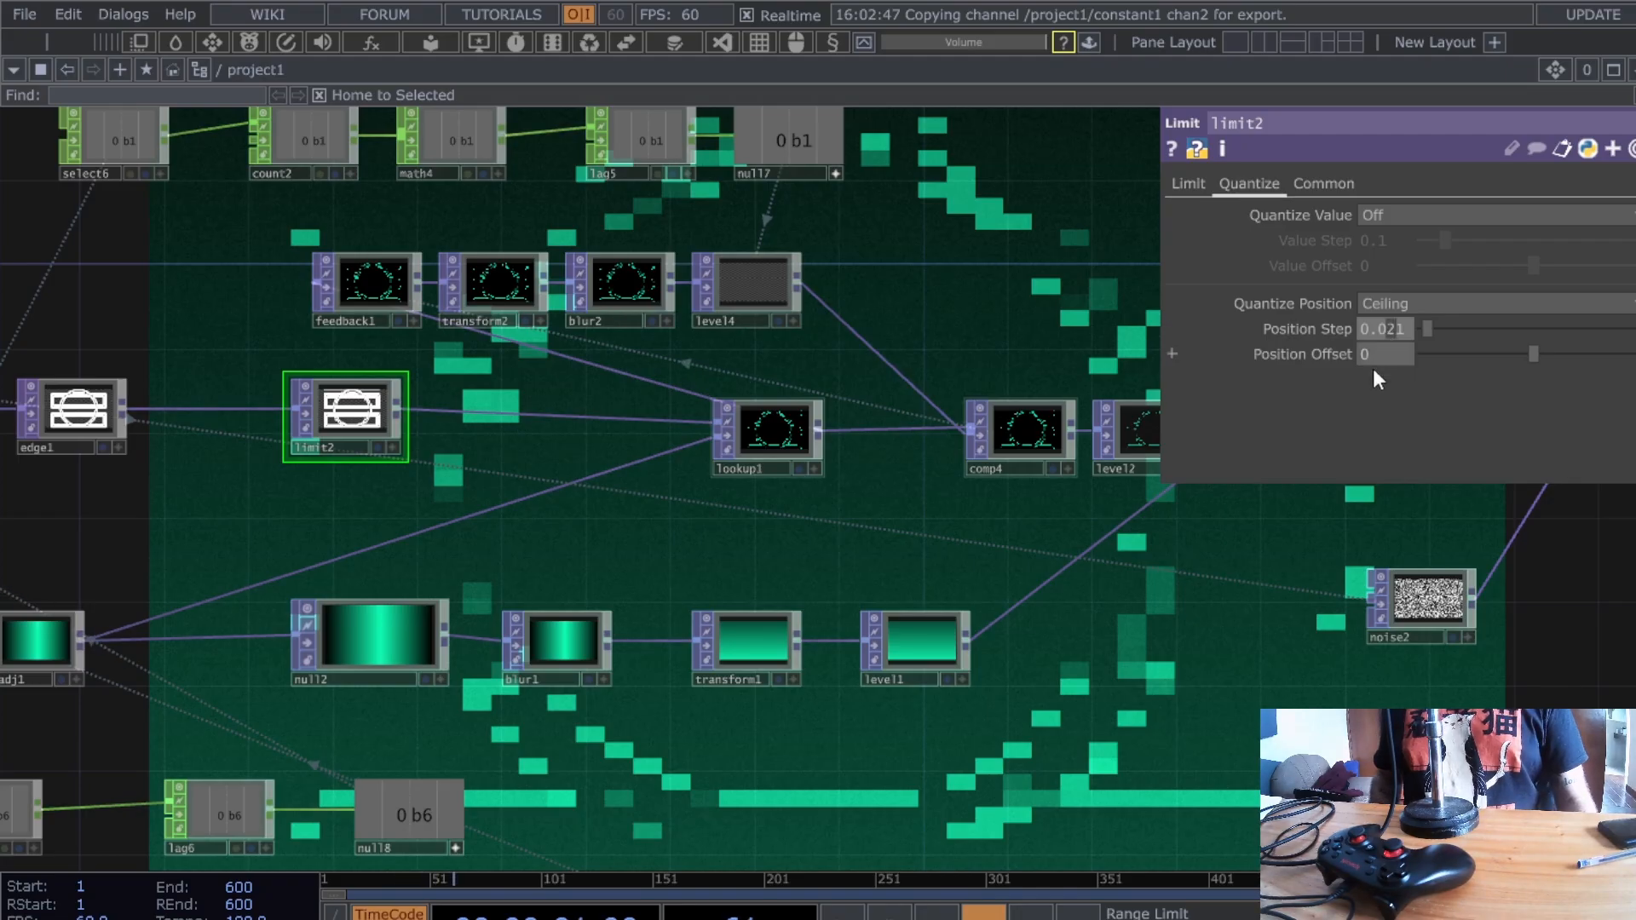
pyautogui.press('Return')
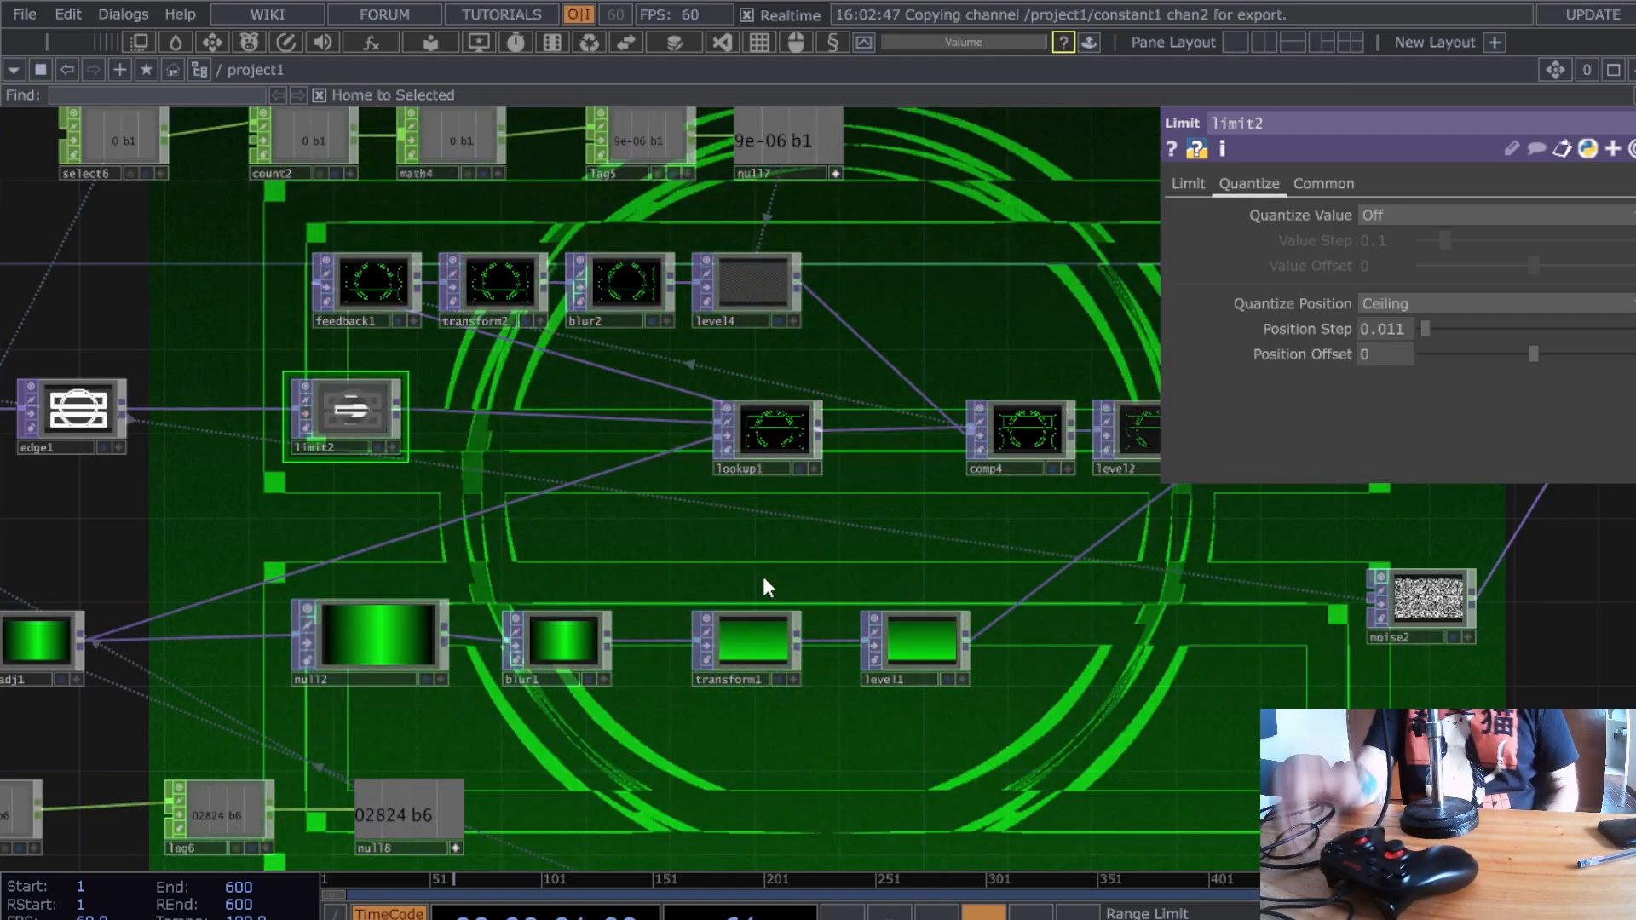
pyautogui.scroll(-5, 779, 605)
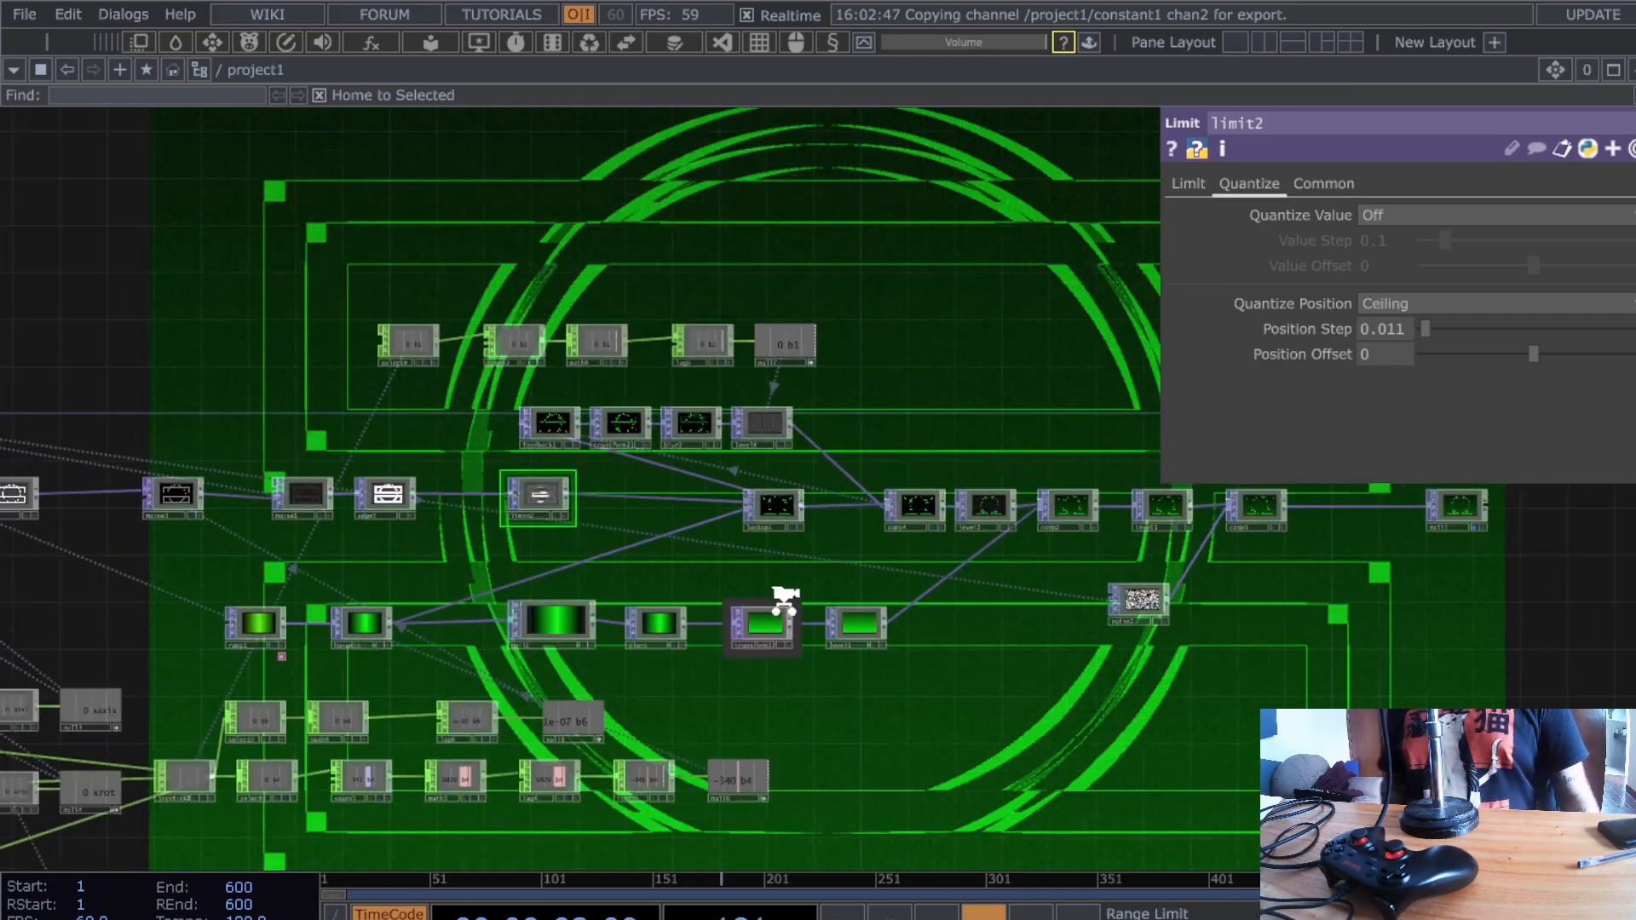
pyautogui.scroll(2, 682, 567)
pyautogui.scroll(-3, 632, 571)
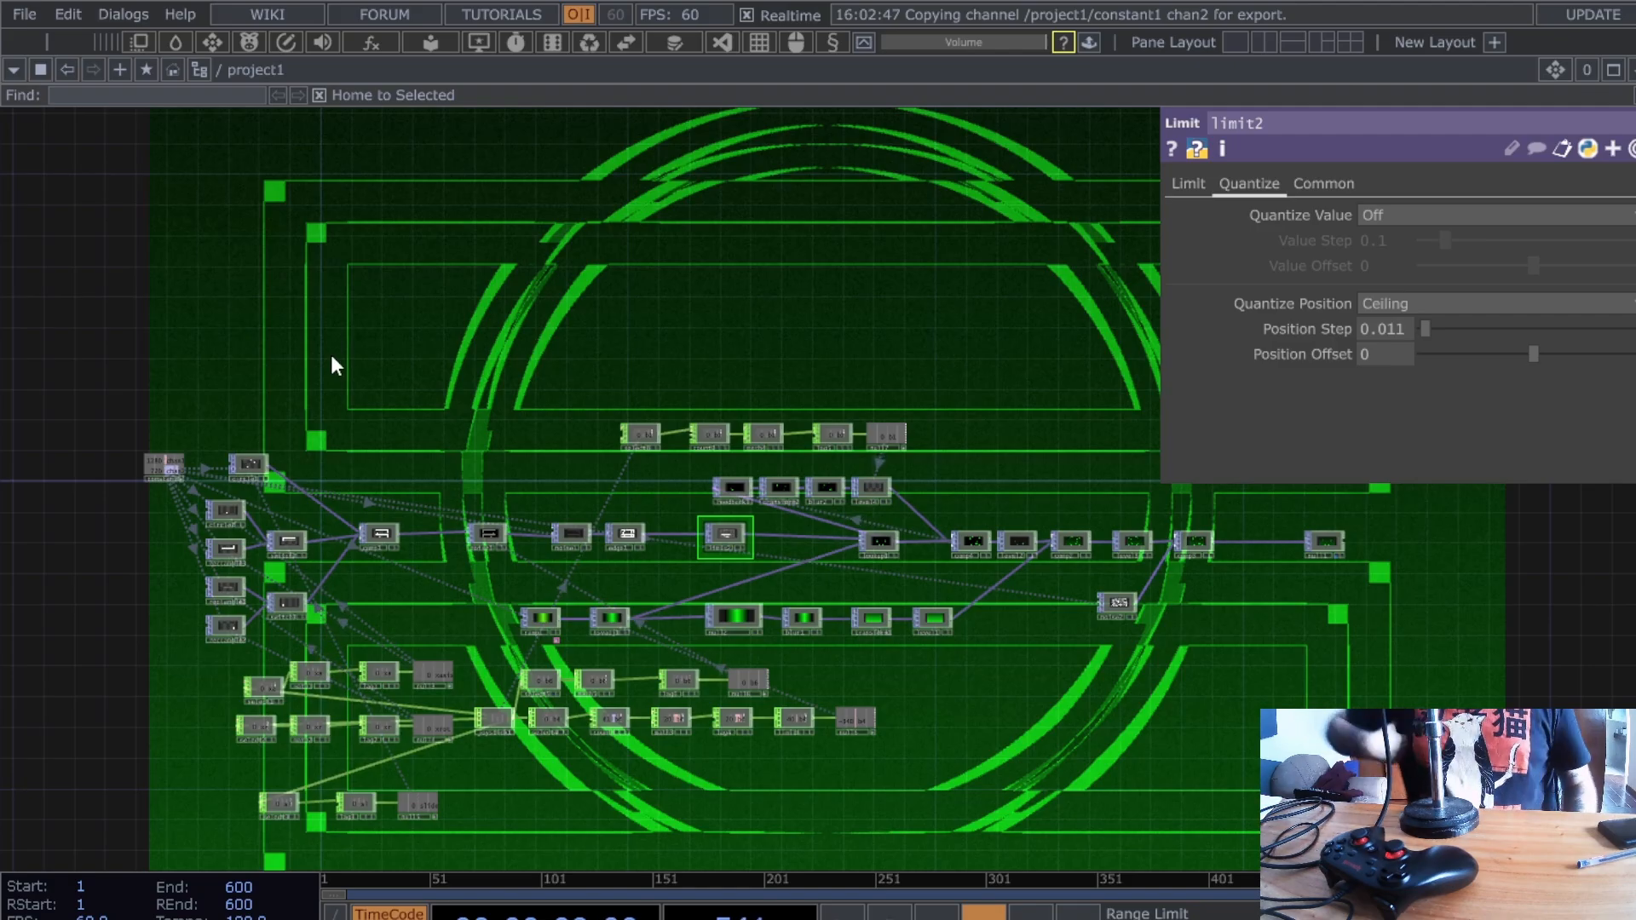
pyautogui.scroll(2, 528, 750)
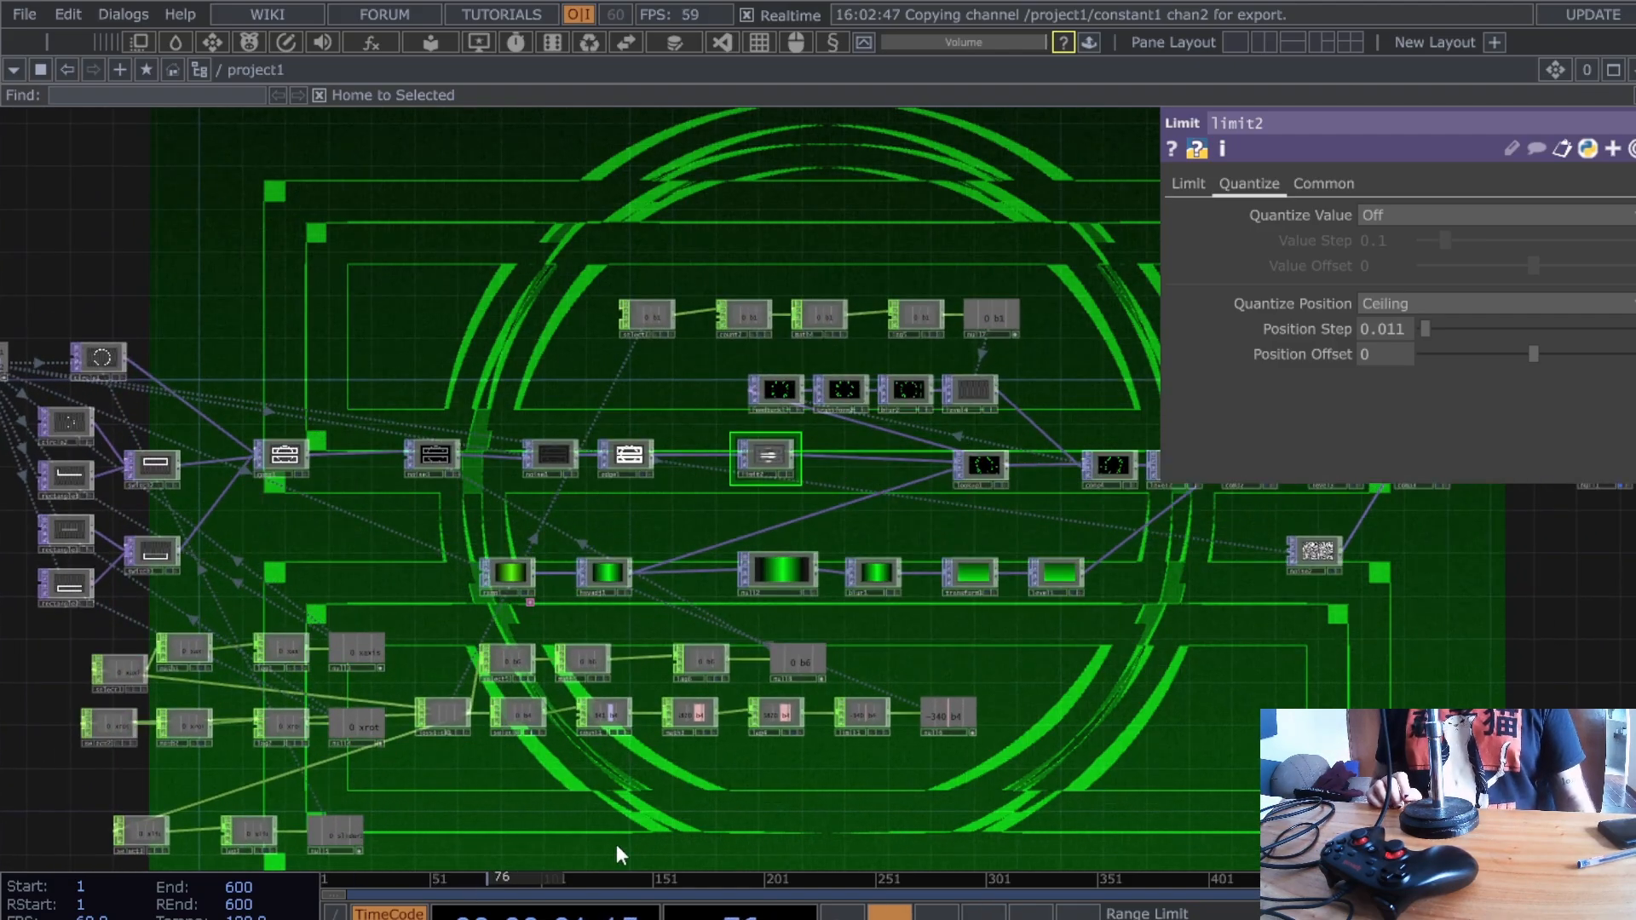
pyautogui.scroll(4, 541, 716)
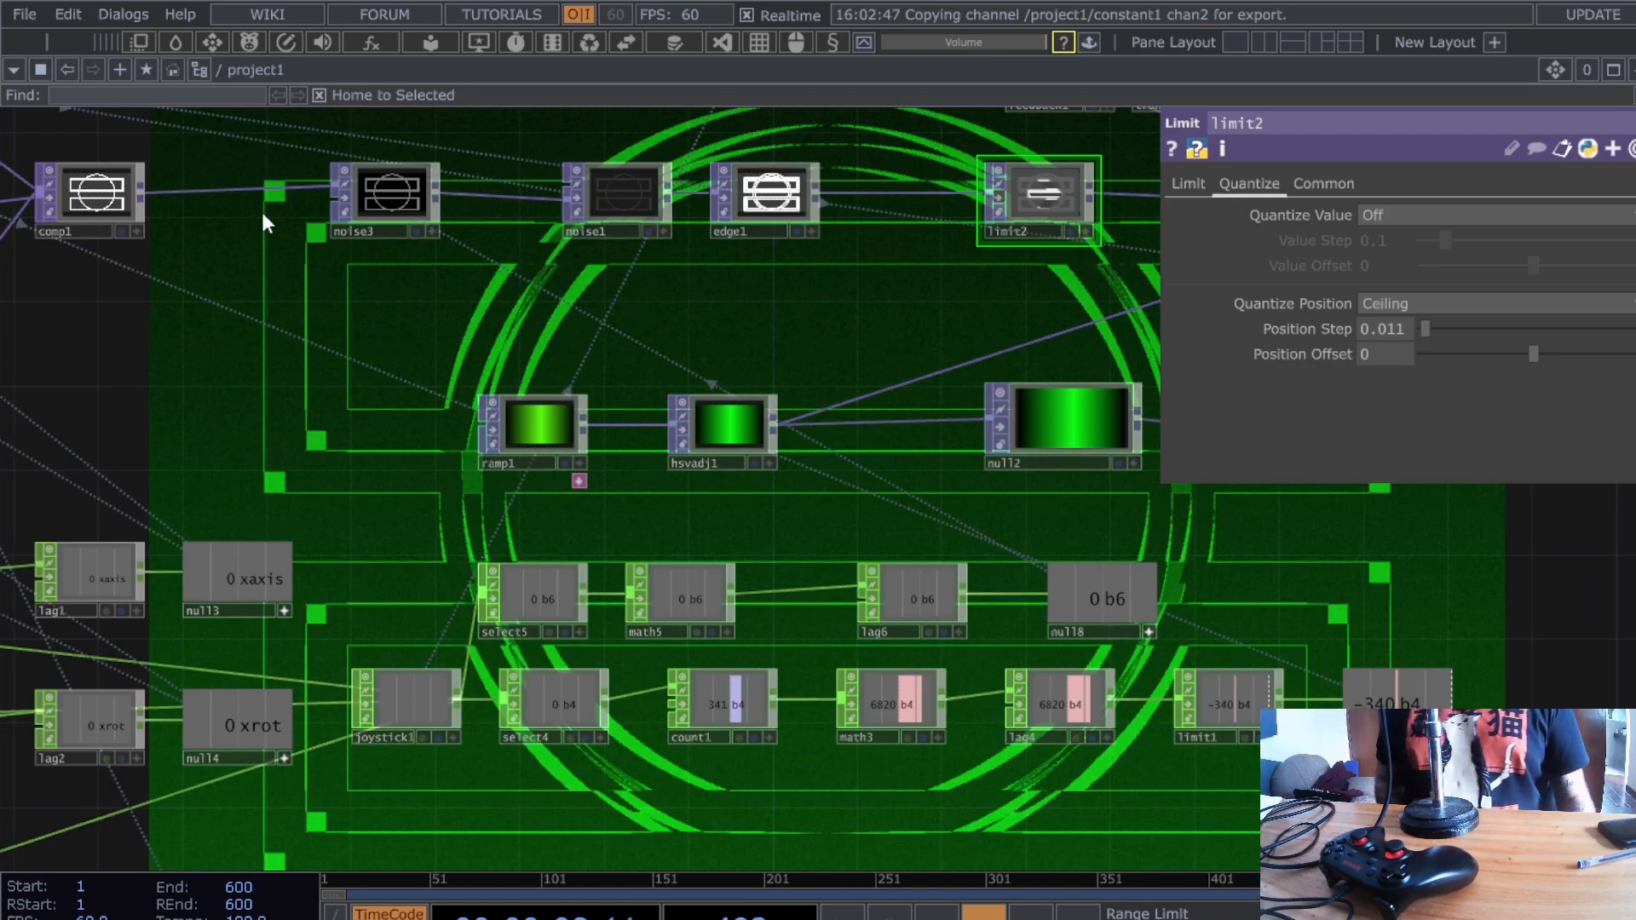
# - Change edge1's Sample Step from 20, 20 to 60, 60
pyautogui.moveTo(281, 350); pyautogui.dragTo(299, 466)
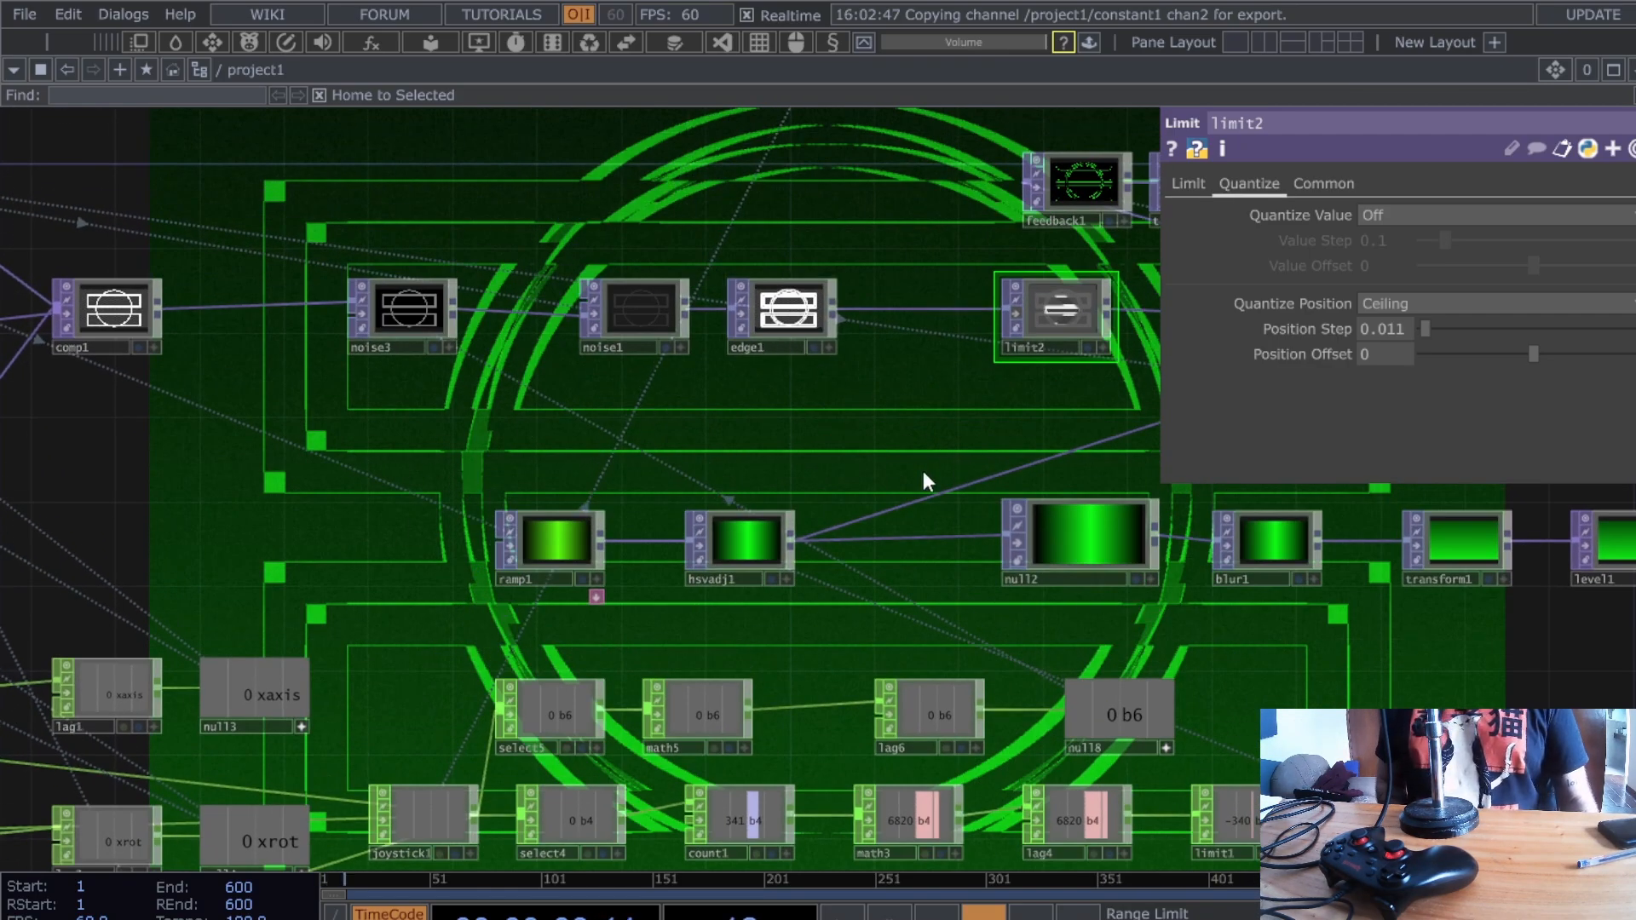
pyautogui.moveTo(923, 473); pyautogui.dragTo(865, 537)
pyautogui.click(753, 386)
pyautogui.moveTo(824, 382); pyautogui.dragTo(840, 496, button='middle')
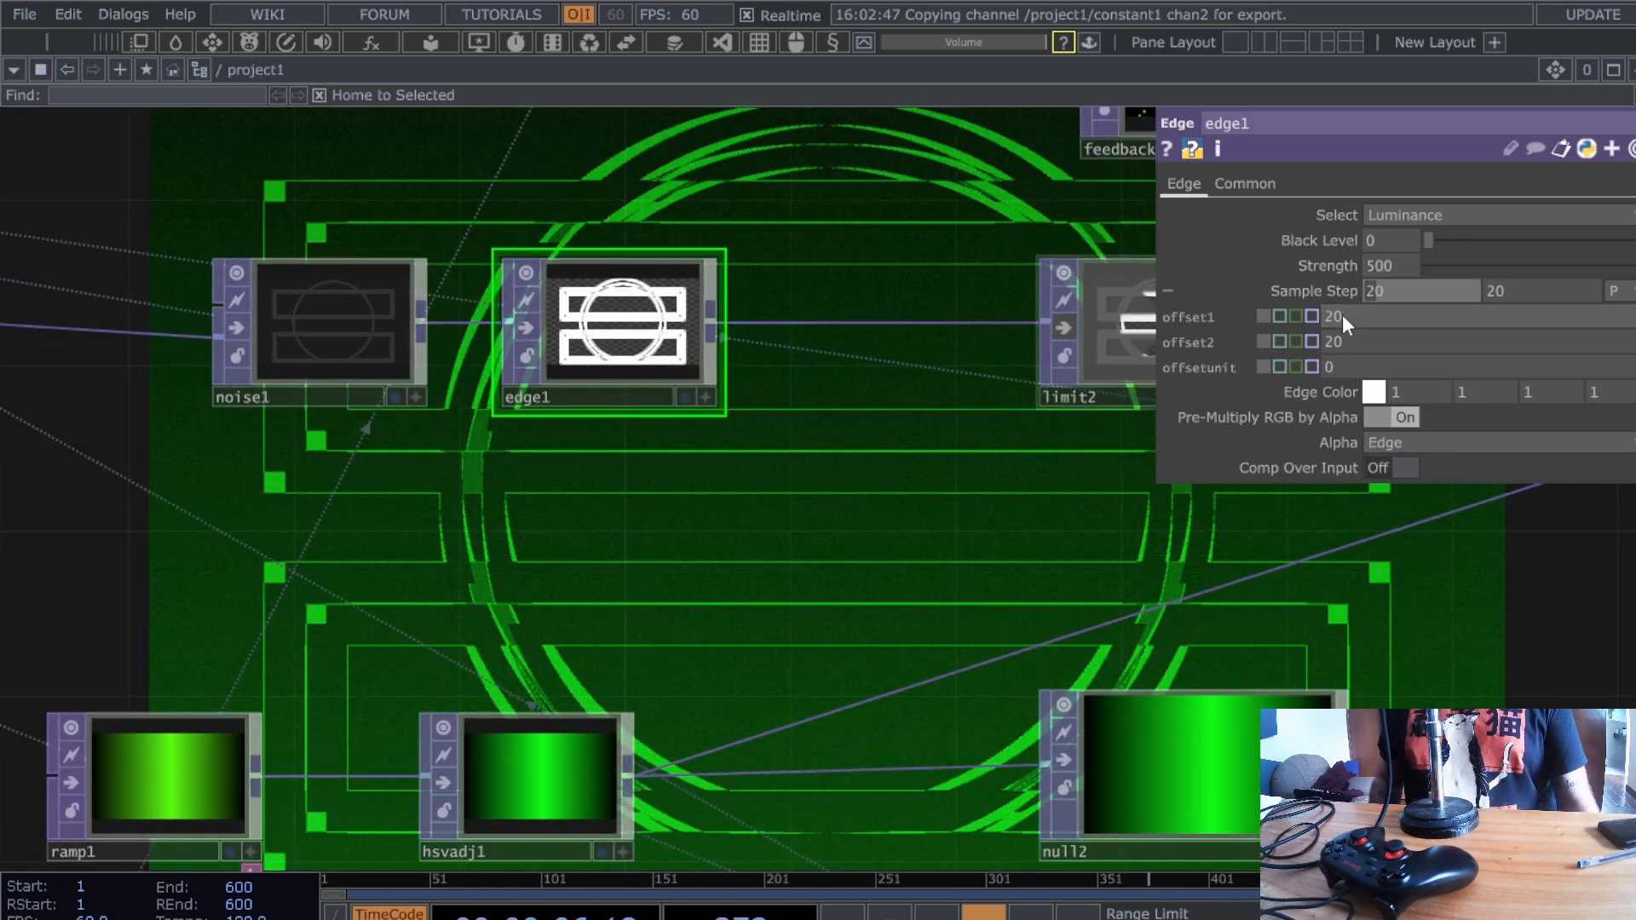
pyautogui.write('6')
pyautogui.moveTo(1493, 291); pyautogui.dragTo(1463, 295)
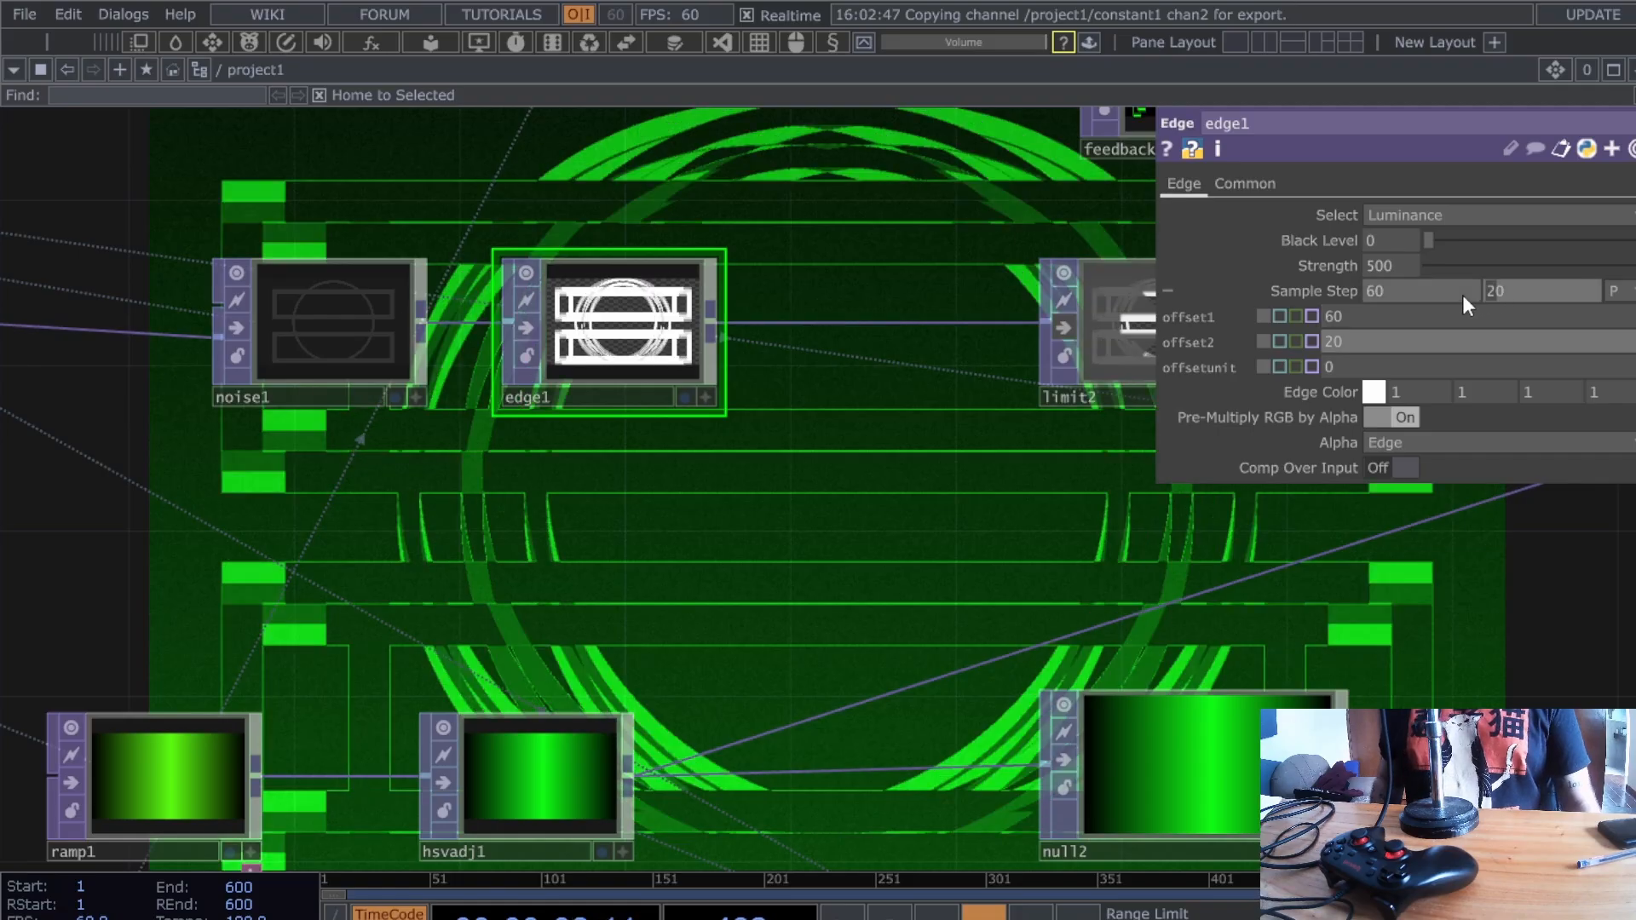
pyautogui.write('6')
pyautogui.press('Return')
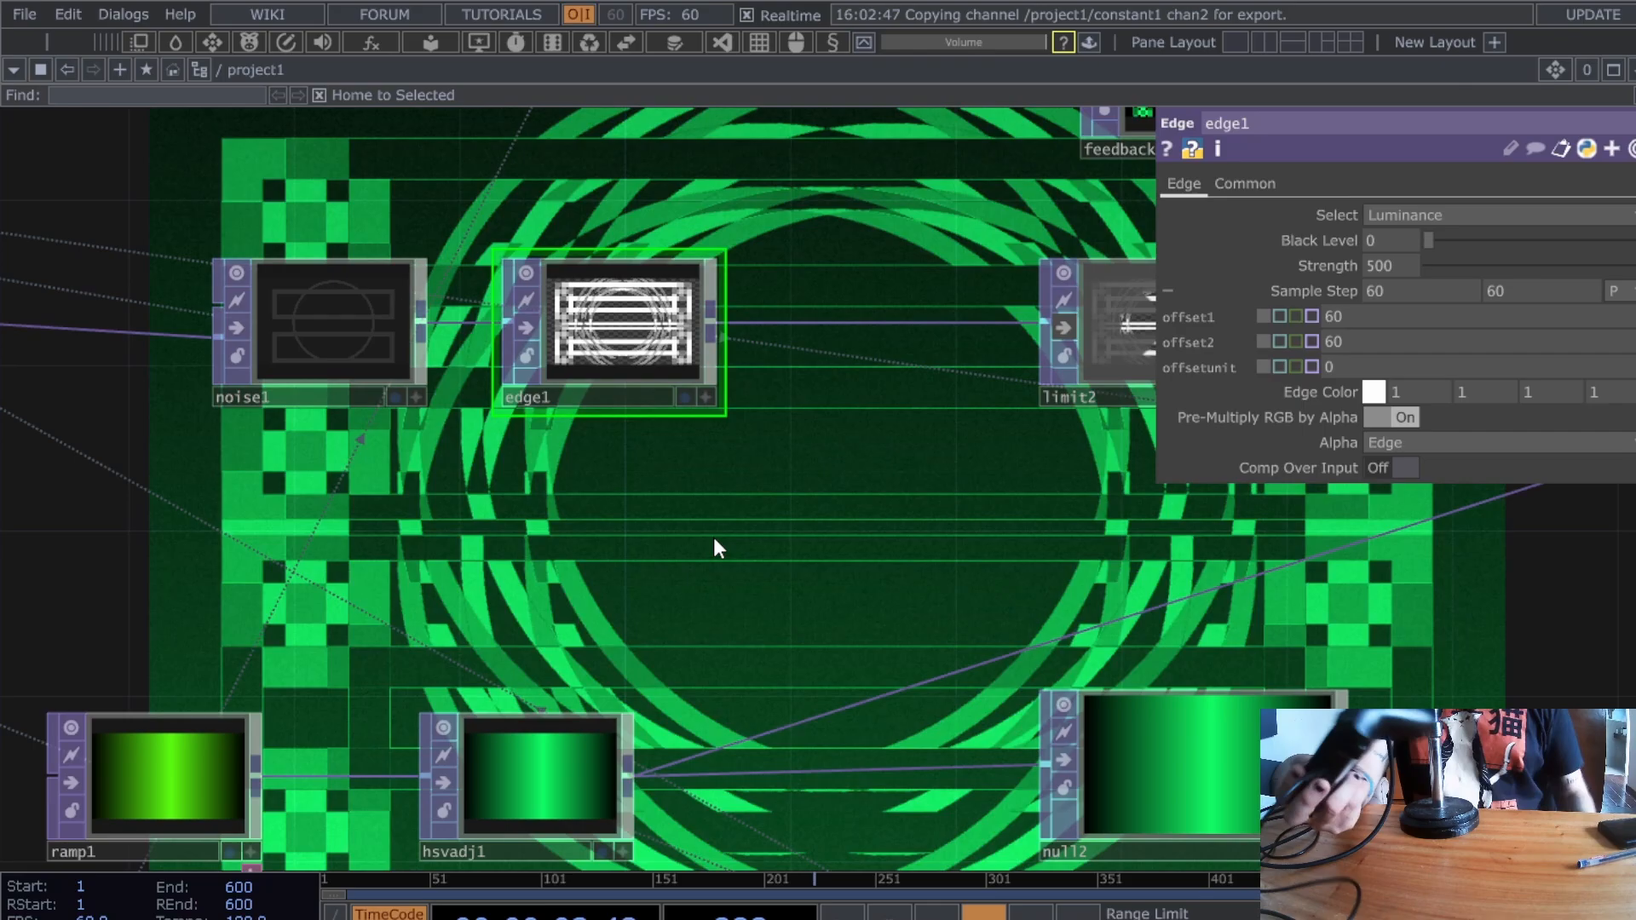
pyautogui.moveTo(714, 539); pyautogui.dragTo(326, 570, button='middle')
pyautogui.moveTo(563, 585); pyautogui.dragTo(688, 544)
pyautogui.click(595, 530)
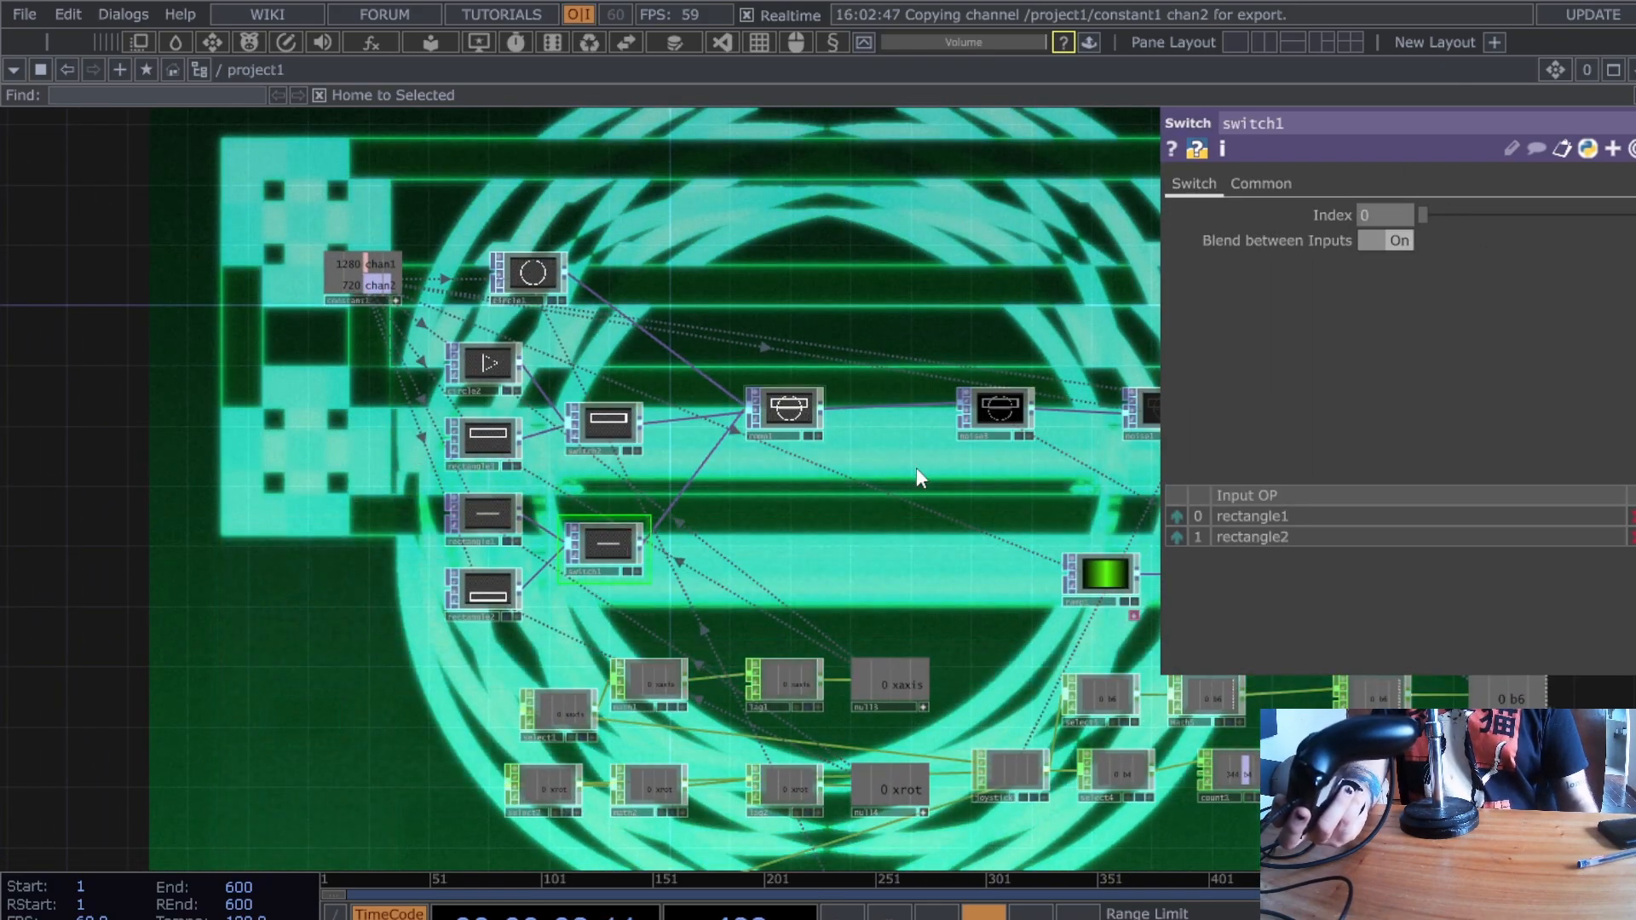
# - Drag switch2's Index from 1 to 0 to output circle2, undoing an accidental node resize
pyautogui.click(575, 429)
pyautogui.moveTo(1446, 214); pyautogui.dragTo(1422, 215)
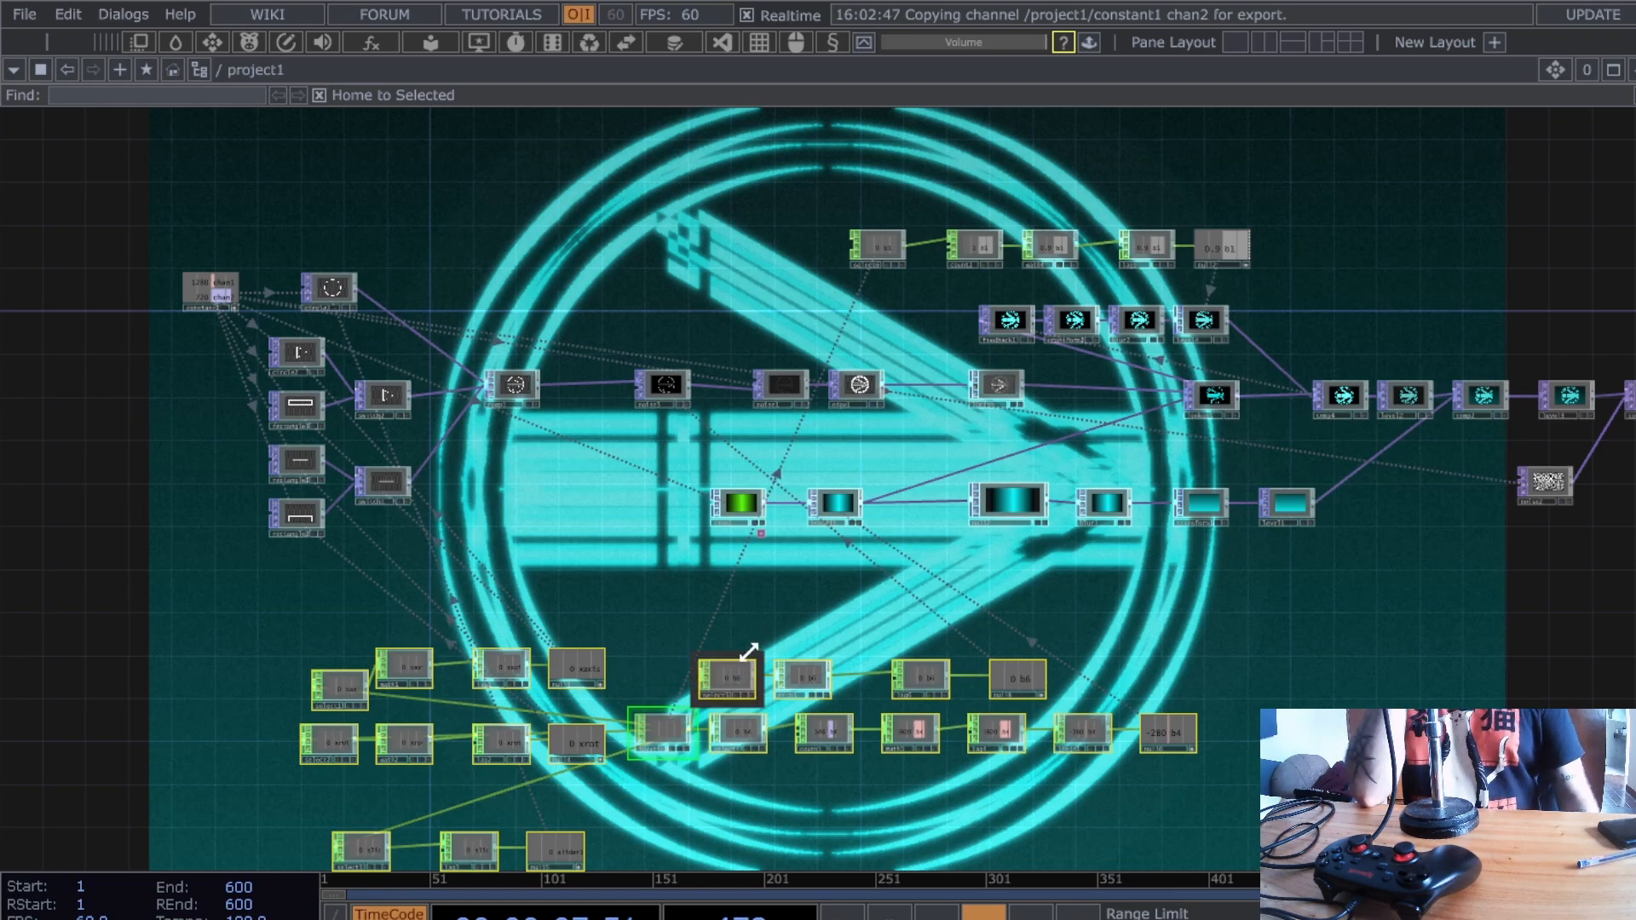
pyautogui.moveTo(754, 655)
pyautogui.mouseDown()
pyautogui.moveTo(642, 646)
pyautogui.moveTo(891, 668)
pyautogui.moveTo(745, 640)
pyautogui.mouseUp()
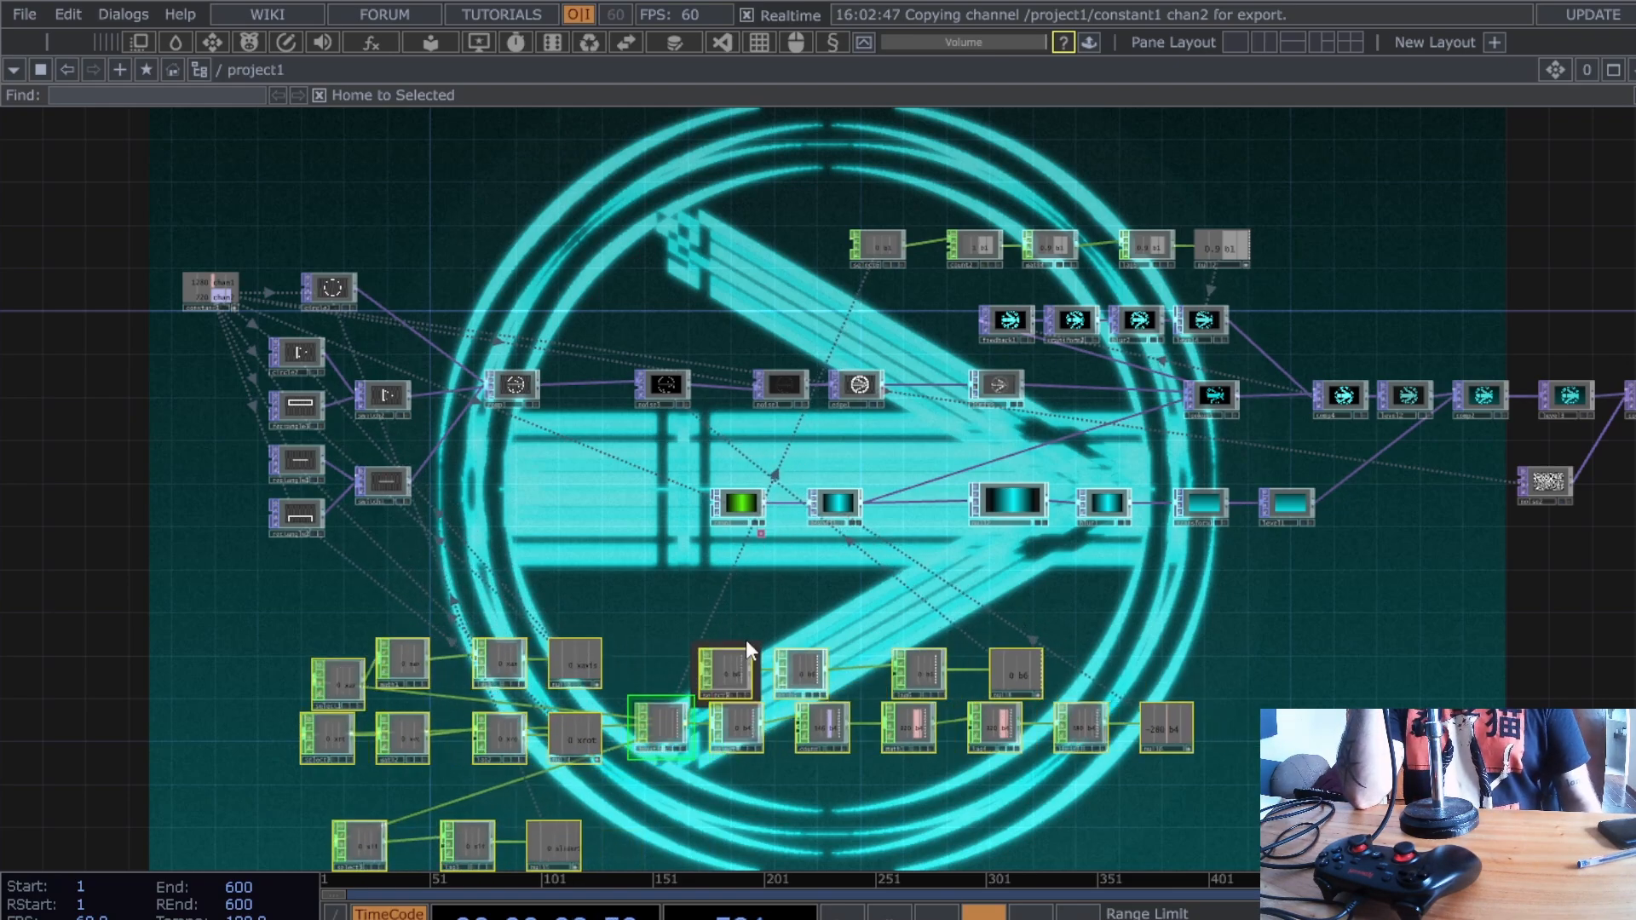
pyautogui.hotkey('ctrl', 'z')
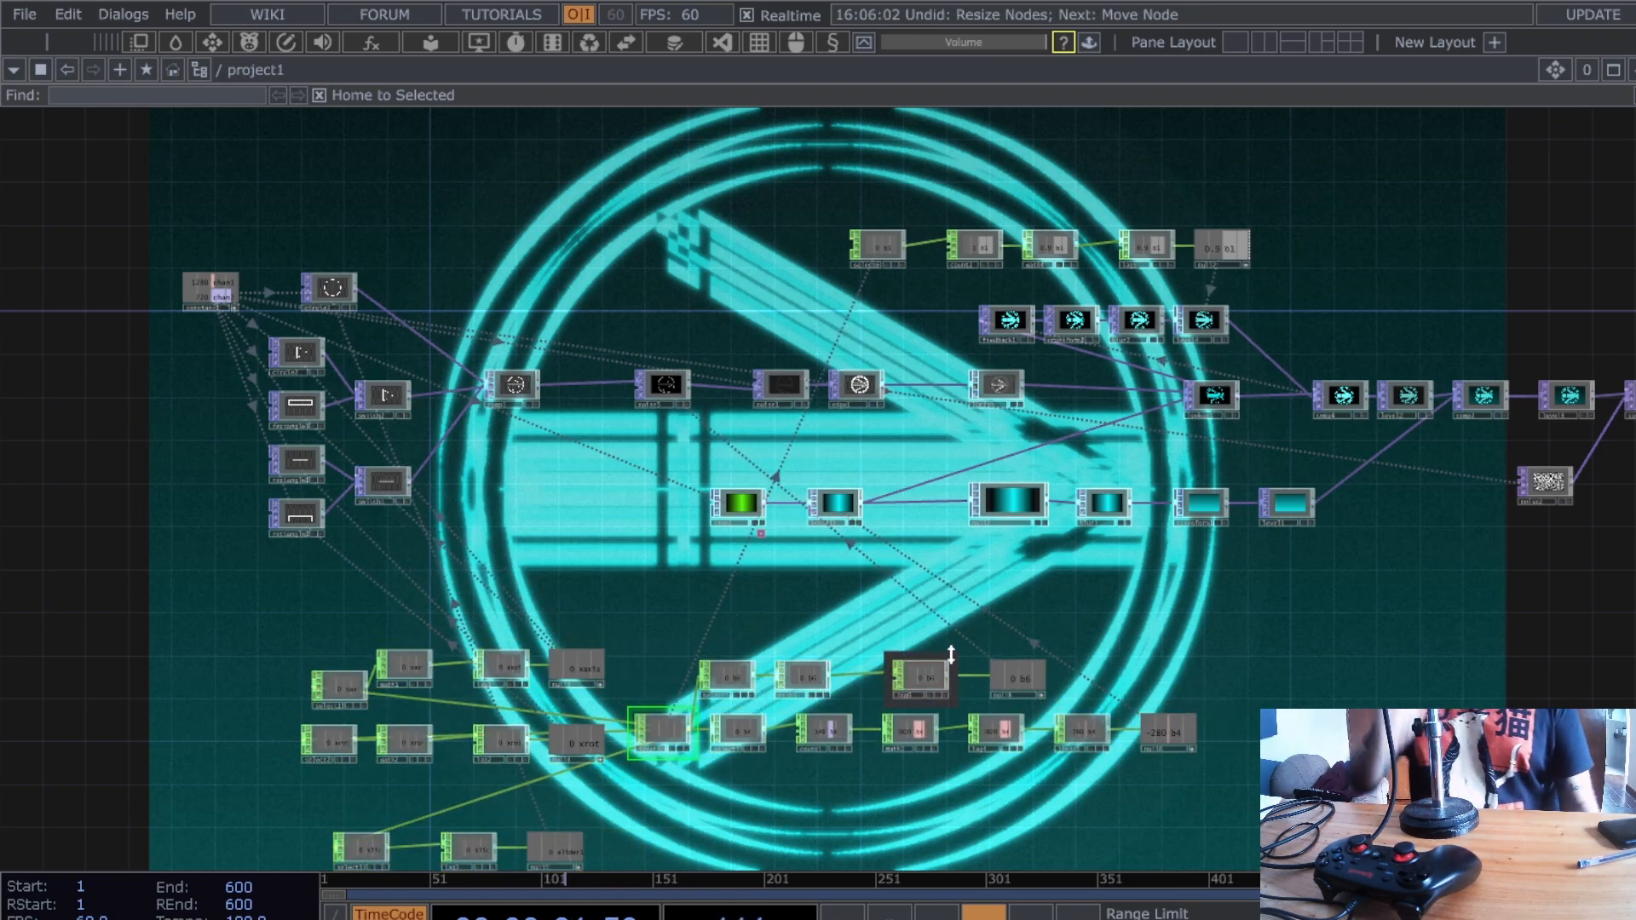
pyautogui.moveTo(924, 609); pyautogui.dragTo(817, 595)
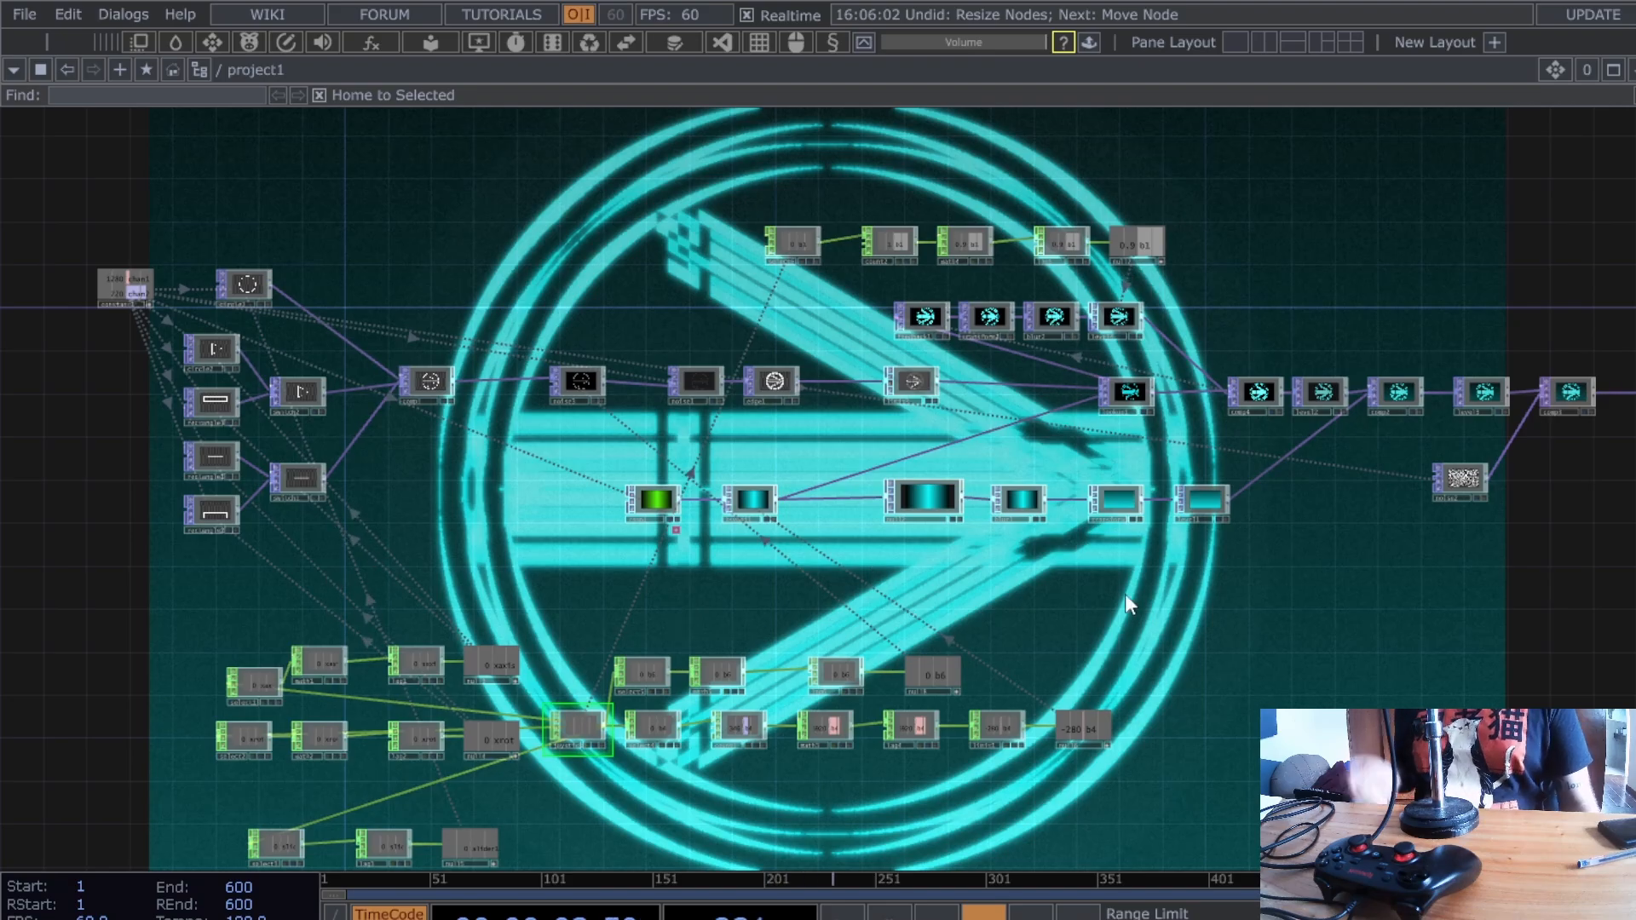
pyautogui.moveTo(1154, 596); pyautogui.dragTo(1046, 613)
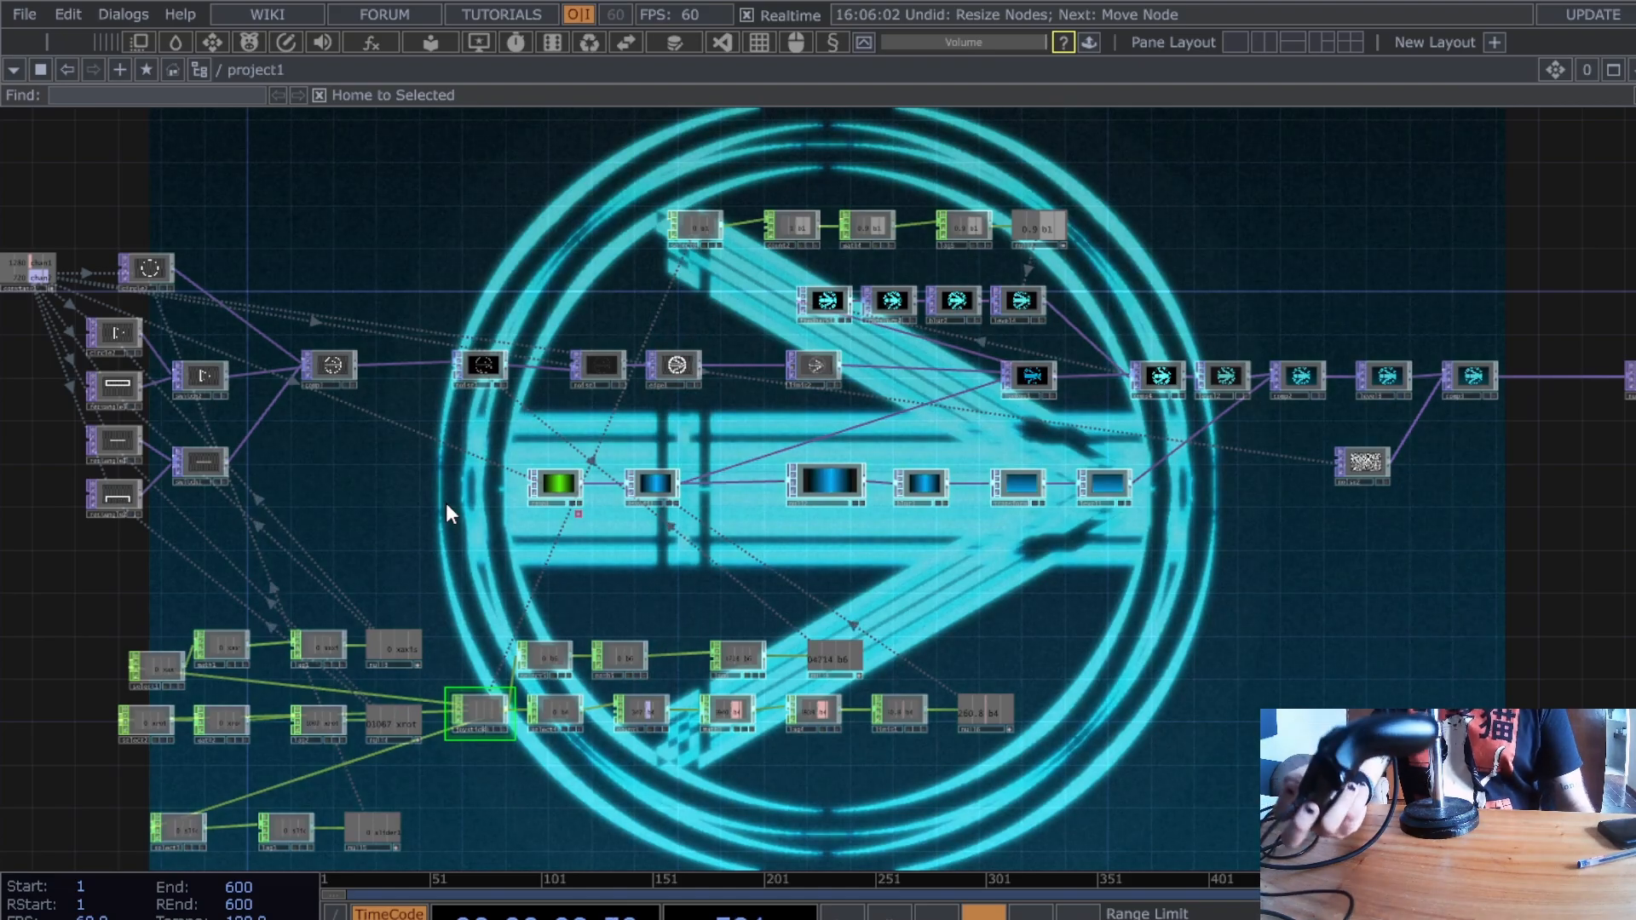
pyautogui.moveTo(511, 505); pyautogui.dragTo(731, 567)
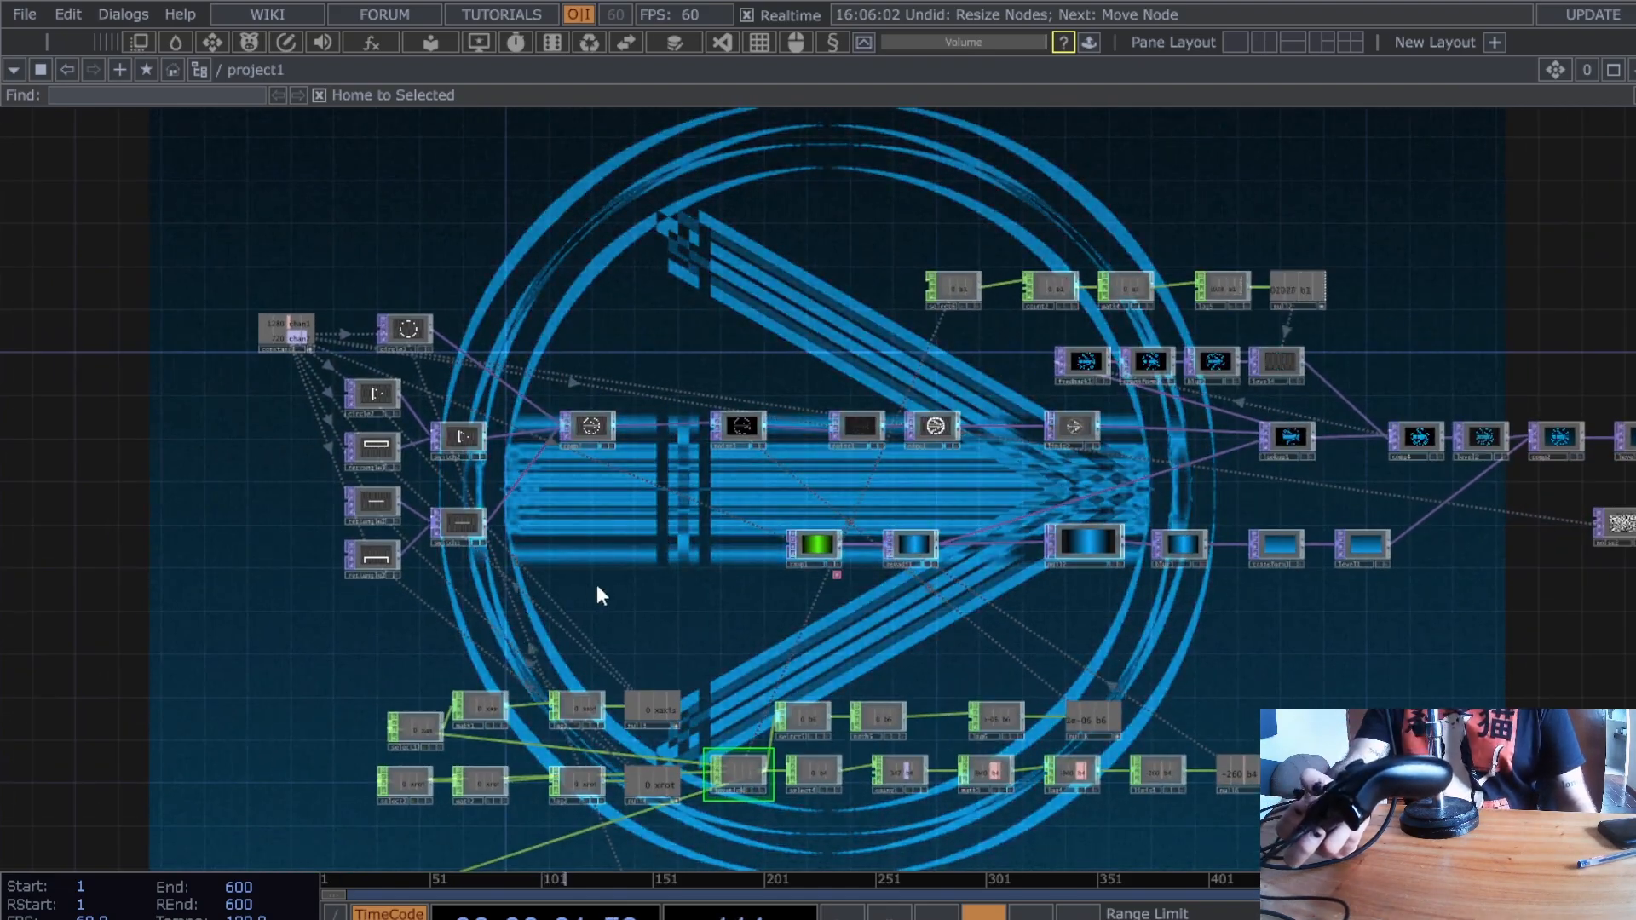
pyautogui.moveTo(596, 586); pyautogui.dragTo(548, 570)
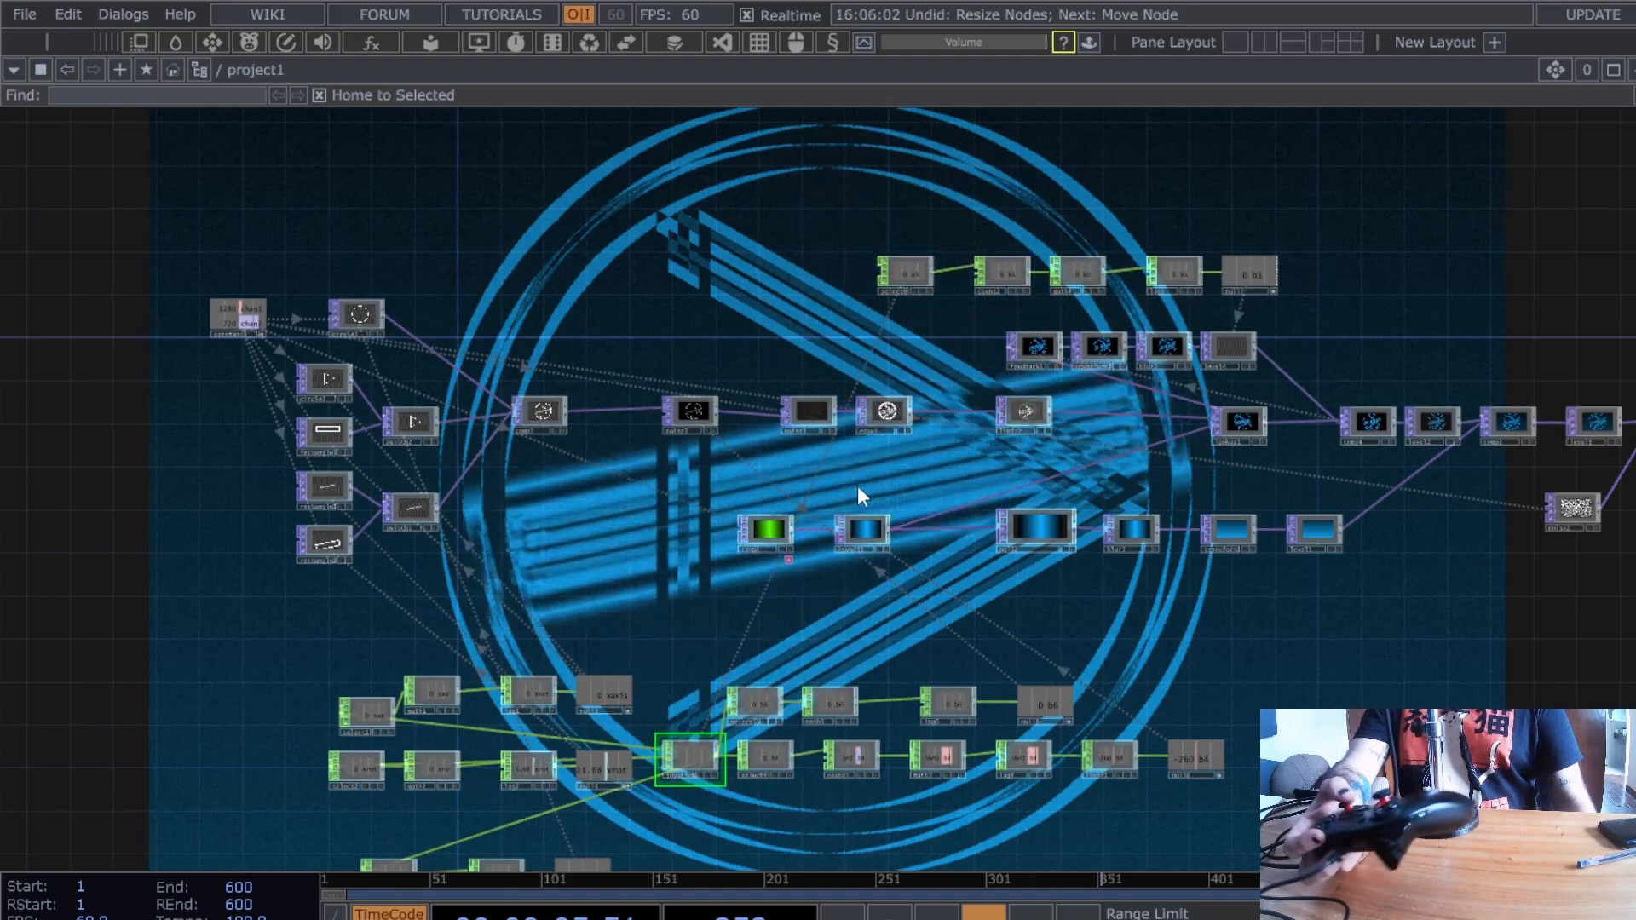
pyautogui.moveTo(605, 622); pyautogui.dragTo(632, 460)
pyautogui.scroll(2, 739, 503)
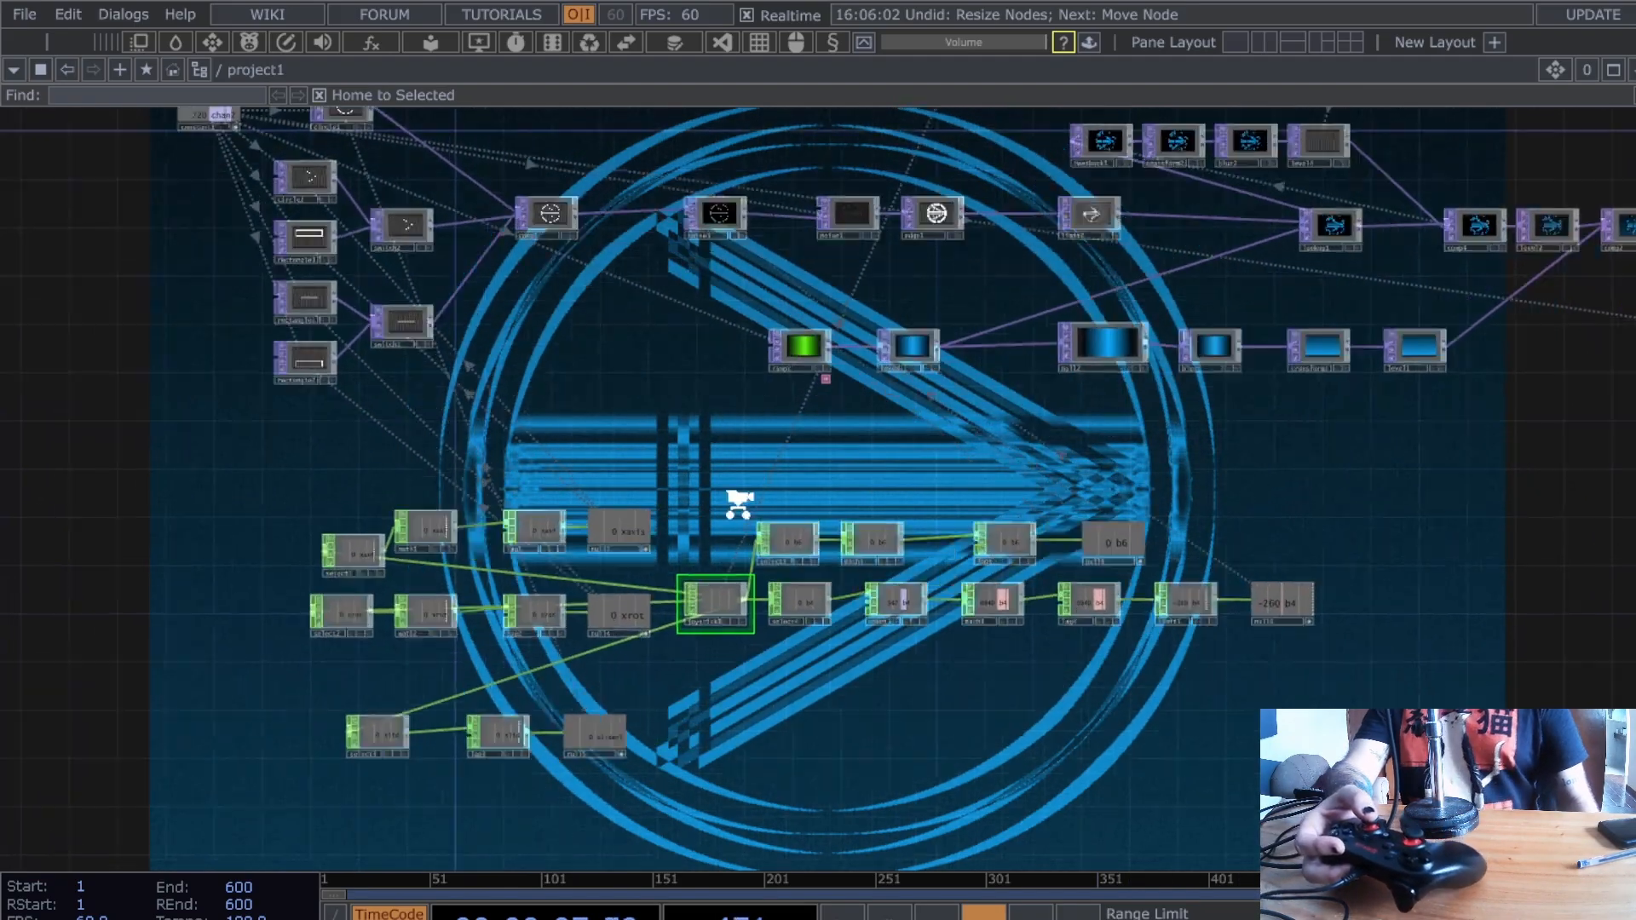
pyautogui.scroll(2, 666, 489)
pyautogui.scroll(-1, 667, 489)
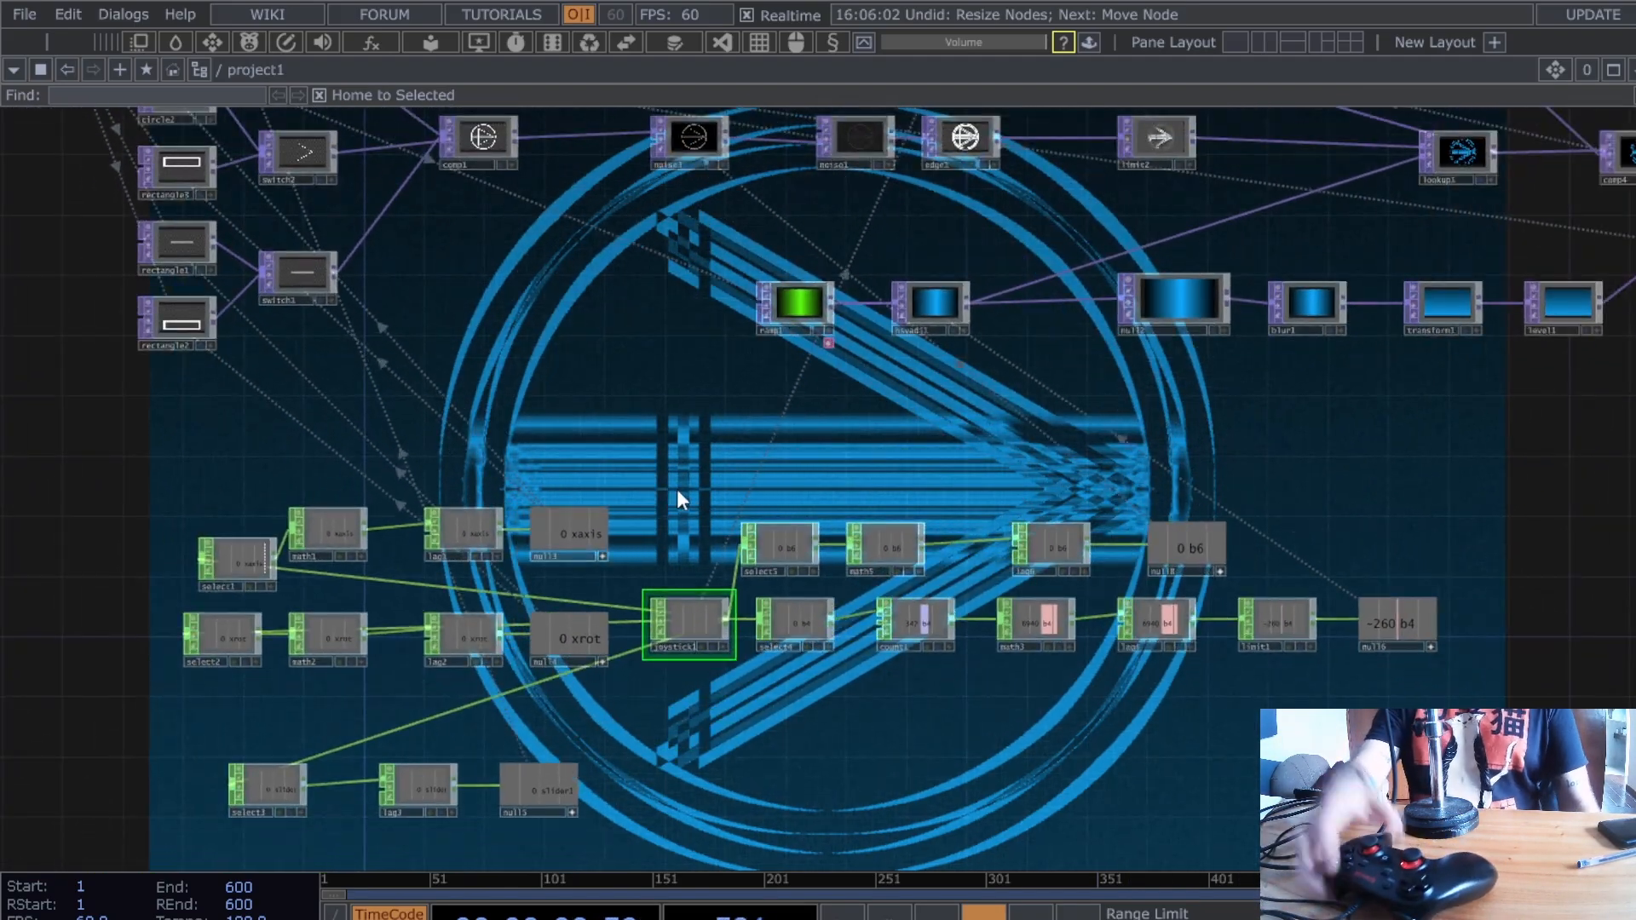